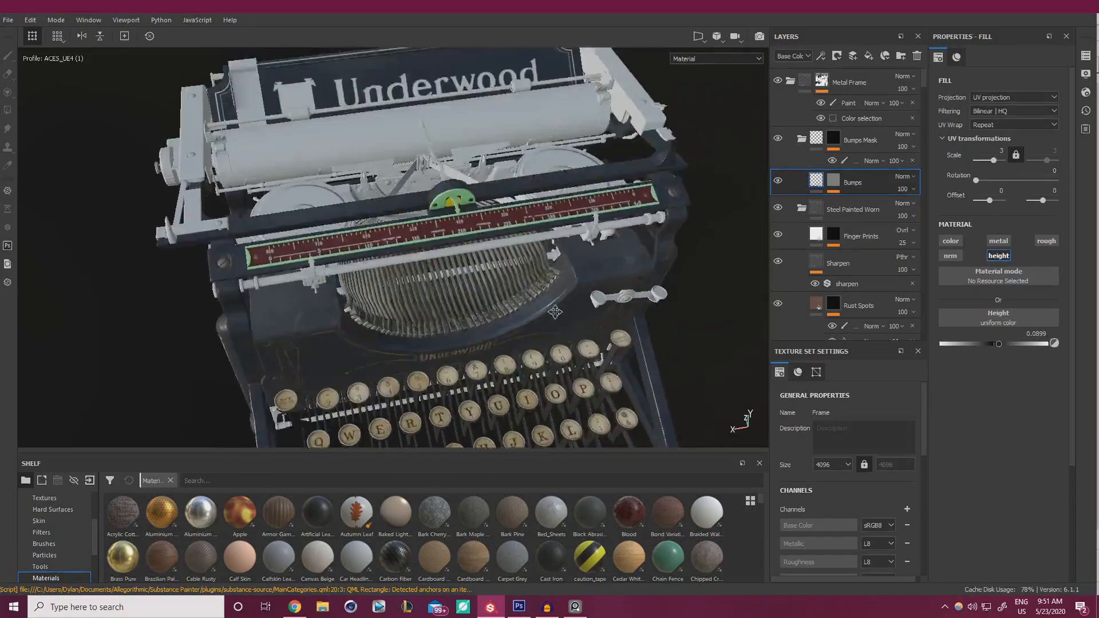
{"action": "left_click_drag", "start_coordinate": [401, 275], "coordinate": [366, 258], "text": "alt"}
{"action": "right_click_drag", "start_coordinate": [269, 252], "coordinate": [229, 238], "text": "alt"}
{"action": "left_click_drag", "start_coordinate": [229, 237], "coordinate": [644, 275], "text": "alt"}
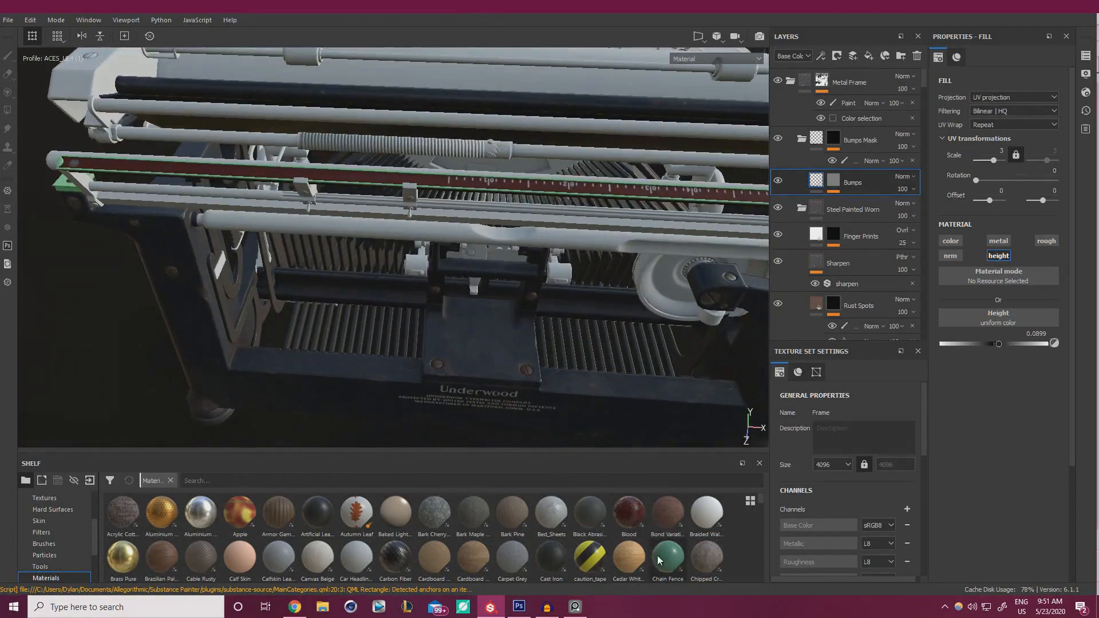
Switch to Photoshop and temporarily show the Wire copy layer to compare the decals in Frame_Decals.psd with the UV wireframe
{"action": "left_click", "coordinate": [519, 606]}
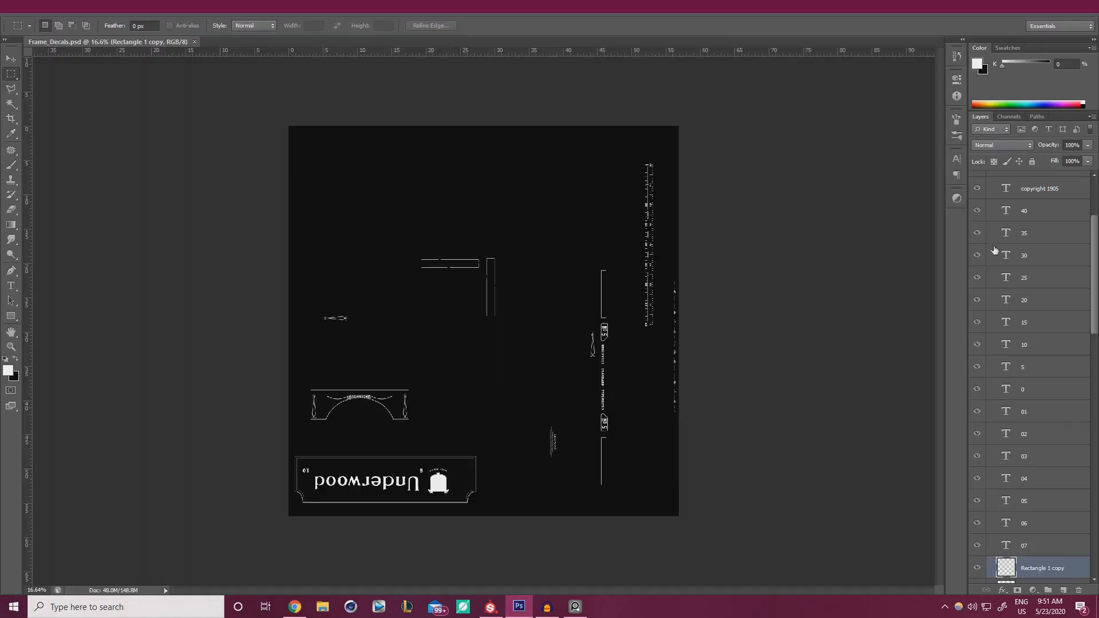
{"action": "scroll", "coordinate": [995, 250], "scroll_direction": "up", "scroll_amount": 3}
{"action": "left_click", "coordinate": [977, 183]}
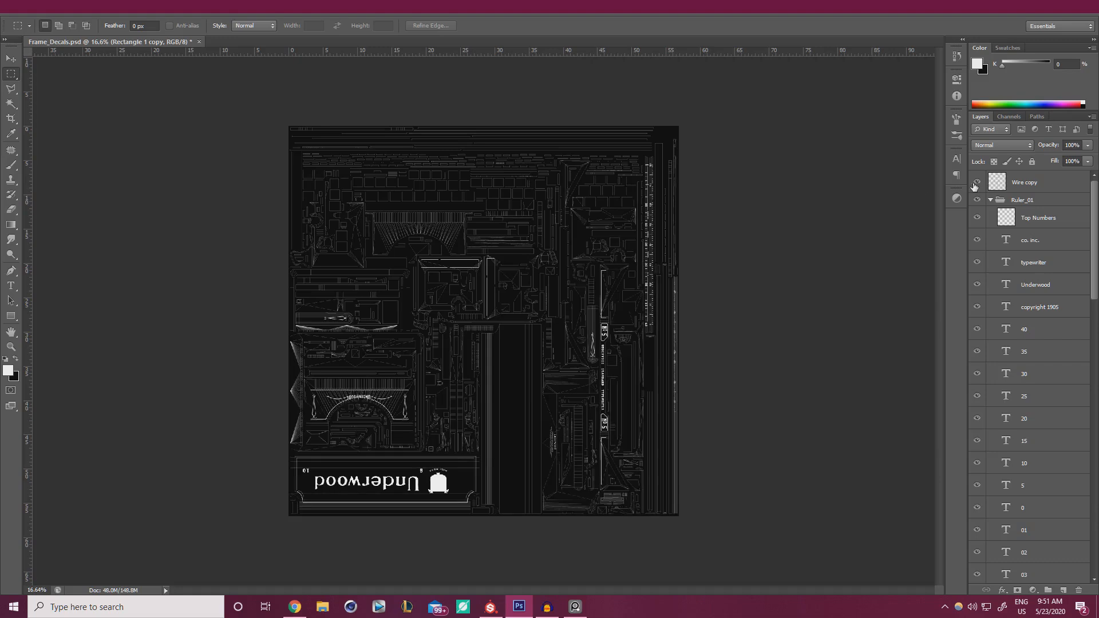
{"action": "scroll", "coordinate": [701, 189], "scroll_direction": "up", "scroll_amount": 8, "text": "alt"}
{"action": "scroll", "coordinate": [742, 395], "scroll_direction": "down", "scroll_amount": 3}
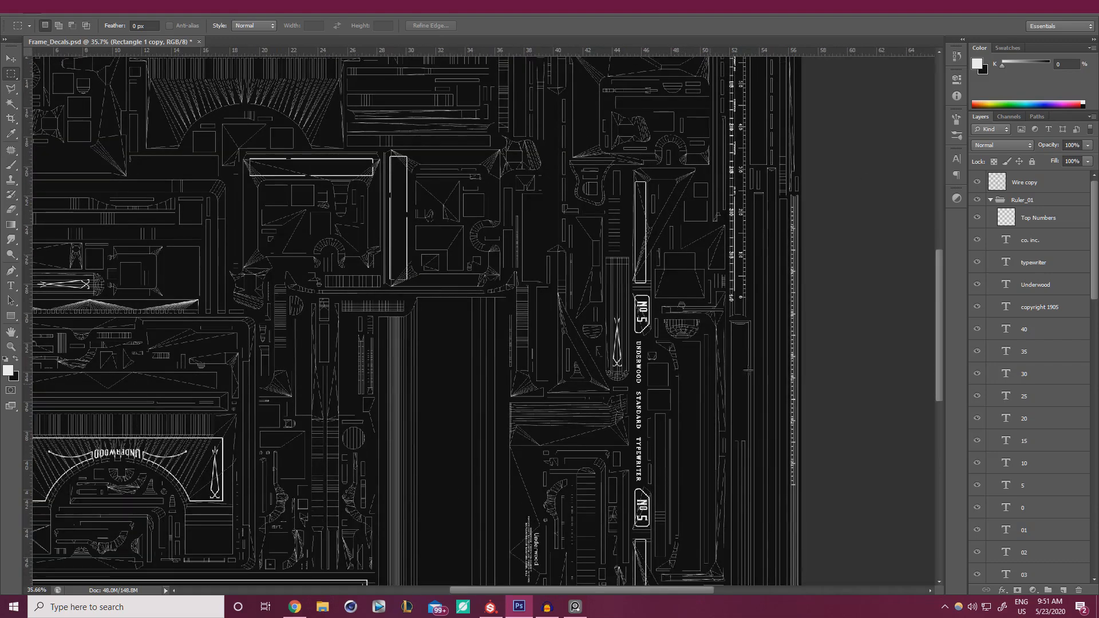
{"action": "left_click", "coordinate": [976, 183]}
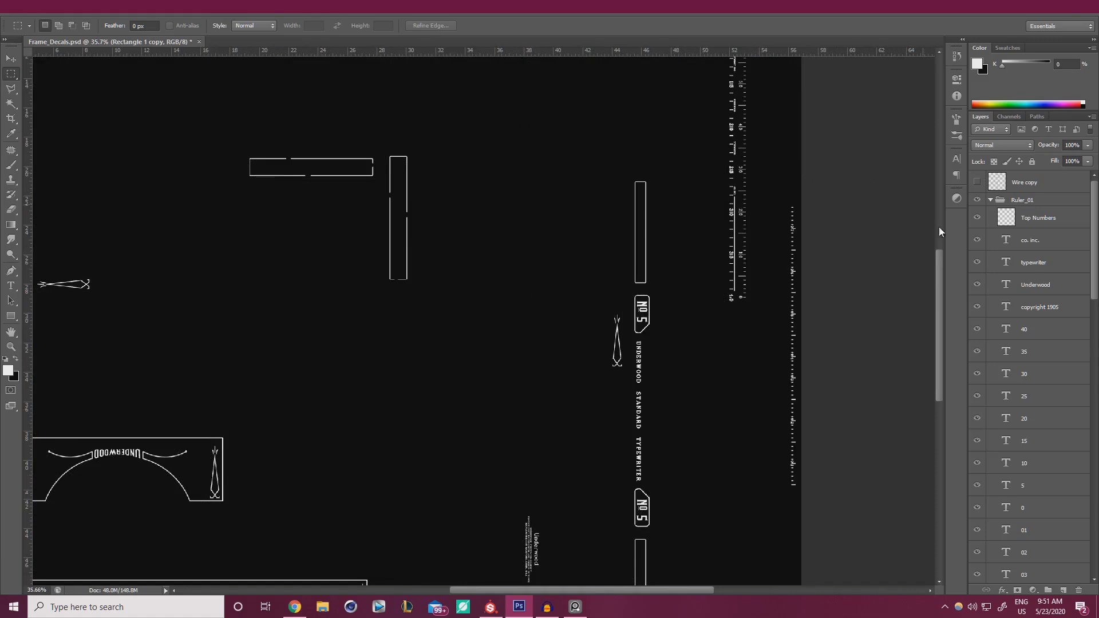
Temporarily show the BG reference photo layer to compare the ruler markings, toggling the Rectangle 1 copy layer off and on as well
{"action": "scroll", "coordinate": [1008, 470], "scroll_direction": "down", "scroll_amount": 5}
{"action": "left_click", "coordinate": [979, 531]}
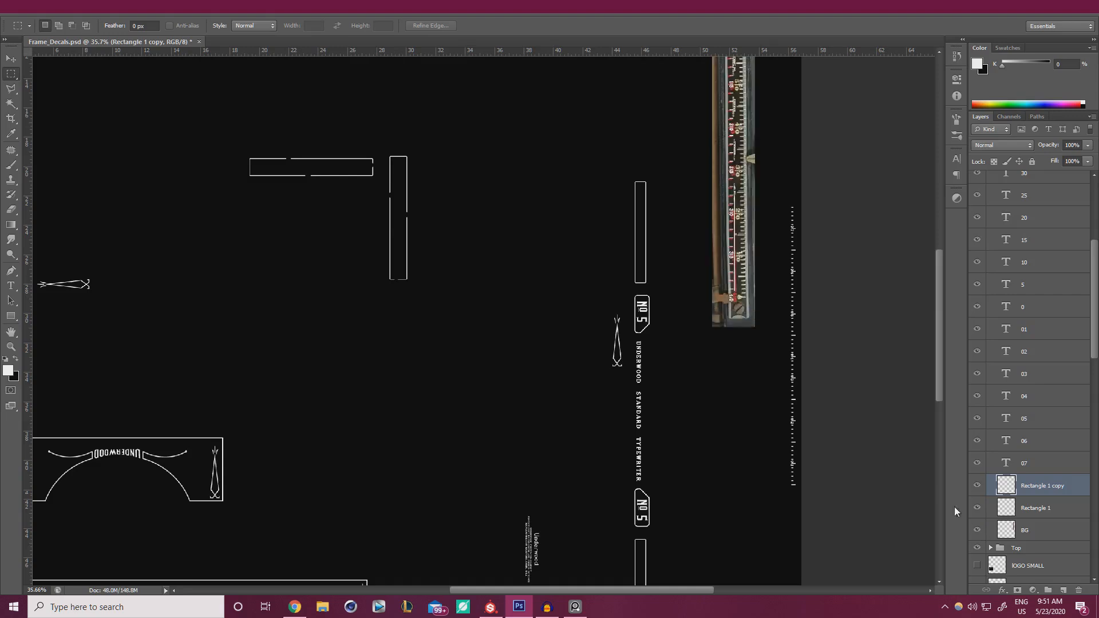
{"action": "scroll", "coordinate": [726, 314], "scroll_direction": "up", "scroll_amount": 6, "text": "alt"}
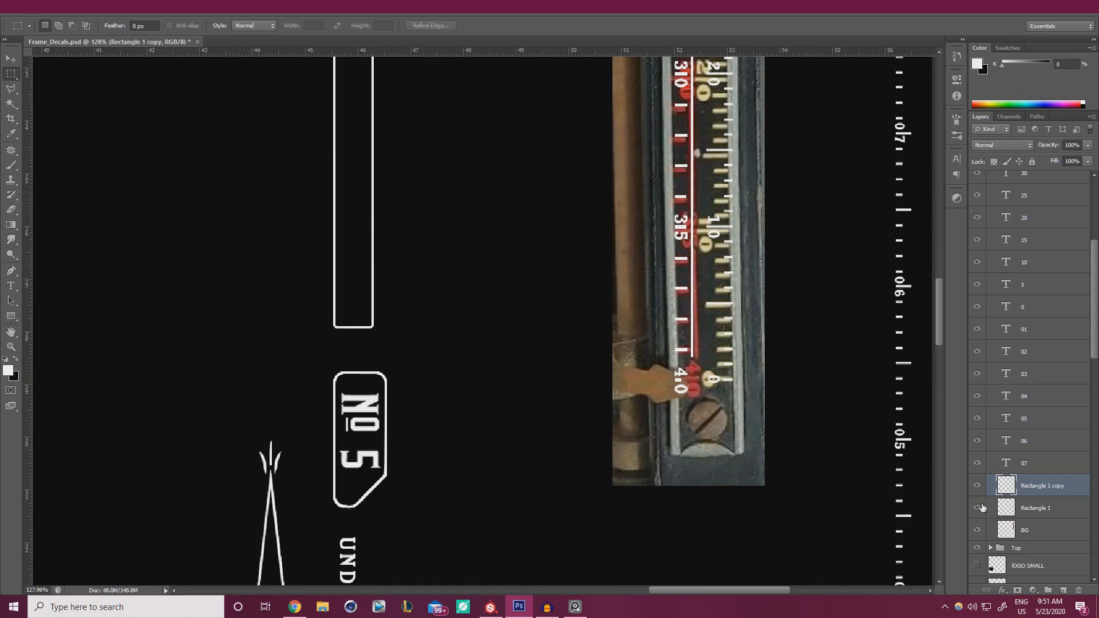
{"action": "left_click", "coordinate": [978, 485]}
{"action": "left_click", "coordinate": [977, 486]}
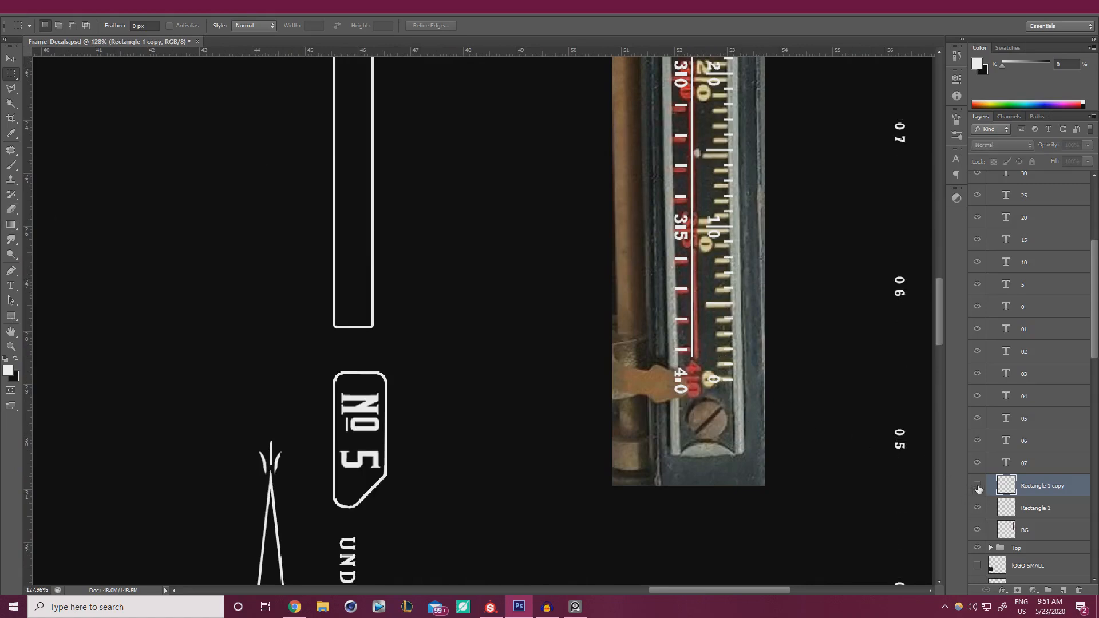
{"action": "left_click", "coordinate": [977, 530]}
{"action": "scroll", "coordinate": [599, 335], "scroll_direction": "down", "scroll_amount": 2, "text": "alt"}
{"action": "scroll", "coordinate": [599, 335], "scroll_direction": "down", "scroll_amount": 5, "text": "alt"}
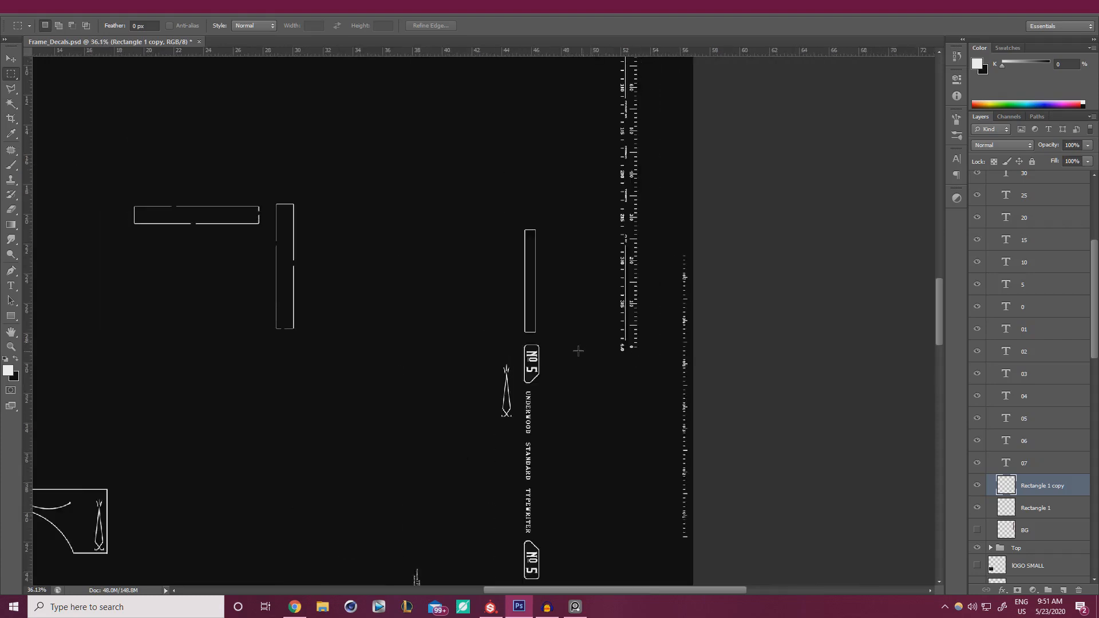
{"action": "left_click", "coordinate": [549, 607]}
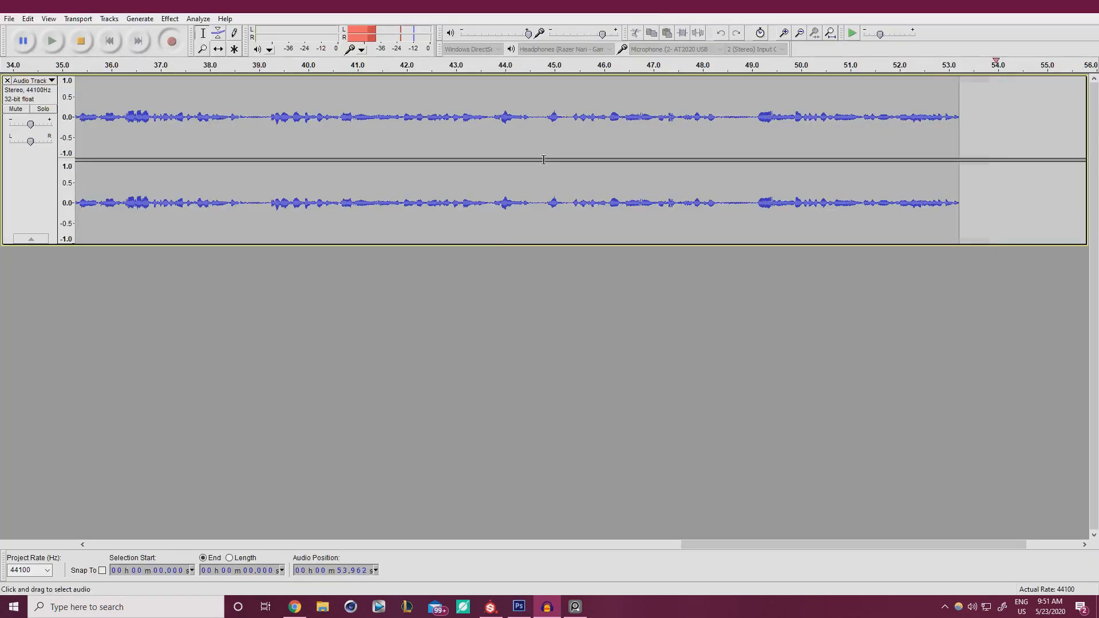
{"action": "left_click", "coordinate": [549, 607]}
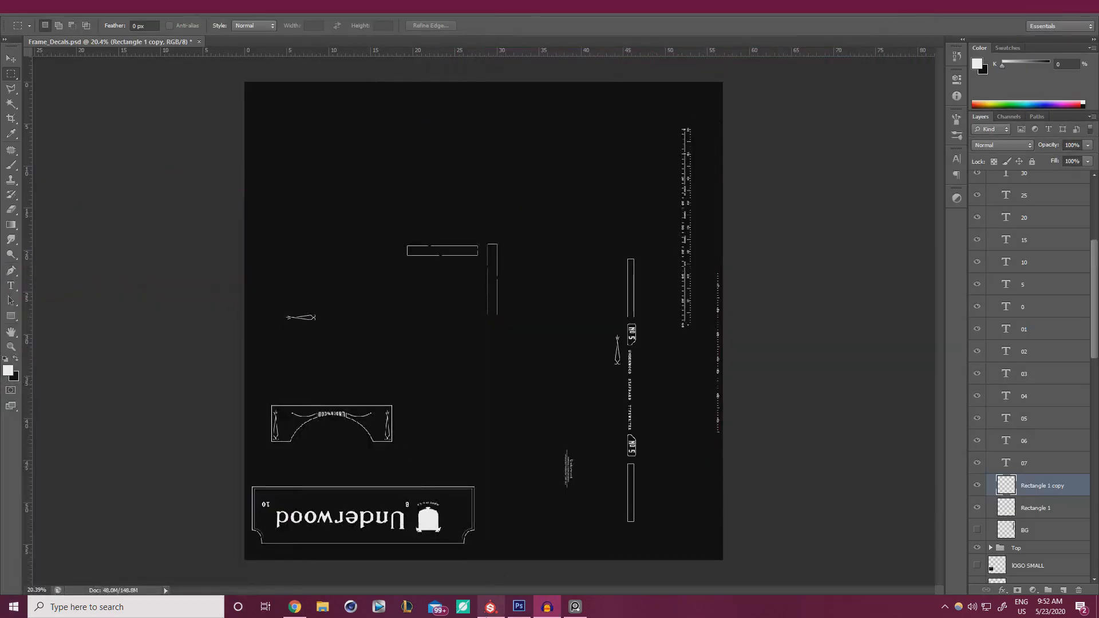
Switch to Substance Painter and hide Fill layer 1 inside the Frame texture set's Metal Frame folder
{"action": "left_click", "coordinate": [490, 607]}
{"action": "left_click_drag", "start_coordinate": [505, 351], "coordinate": [346, 300], "text": "alt"}
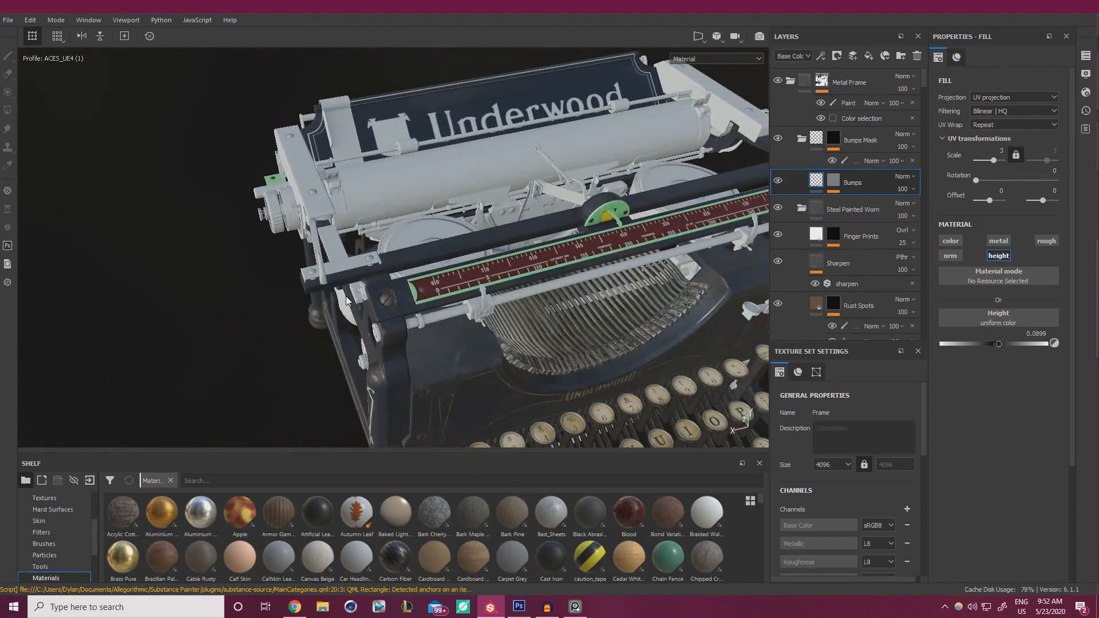
{"action": "left_click_drag", "start_coordinate": [453, 288], "coordinate": [612, 190], "text": "alt"}
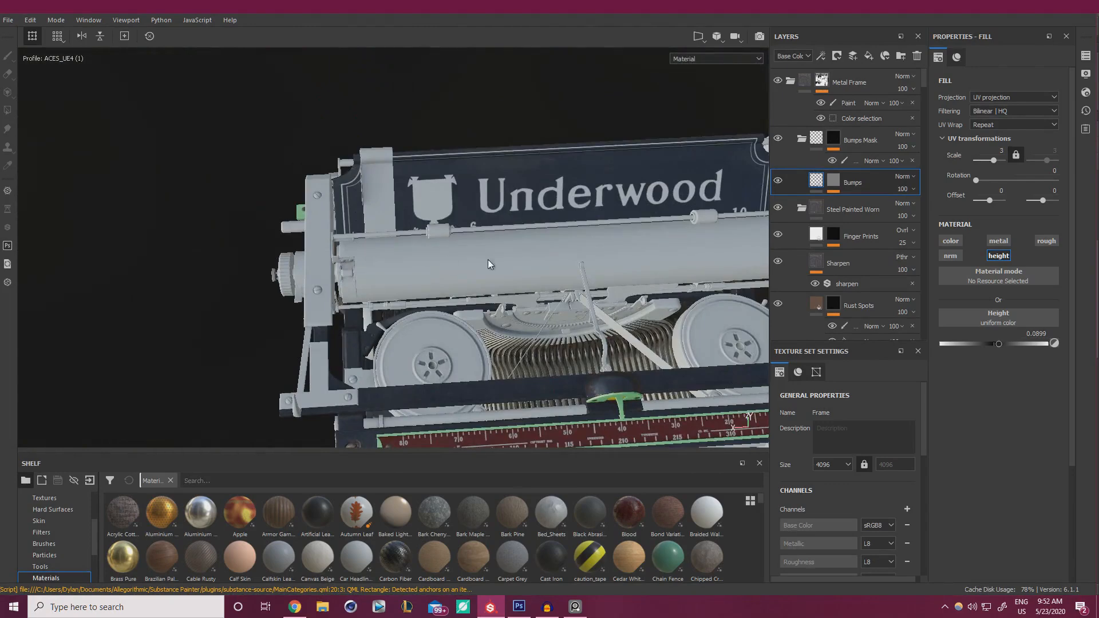
{"action": "right_click_drag", "start_coordinate": [489, 261], "coordinate": [378, 197], "text": "alt"}
{"action": "left_click_drag", "start_coordinate": [378, 198], "coordinate": [435, 186], "text": "alt"}
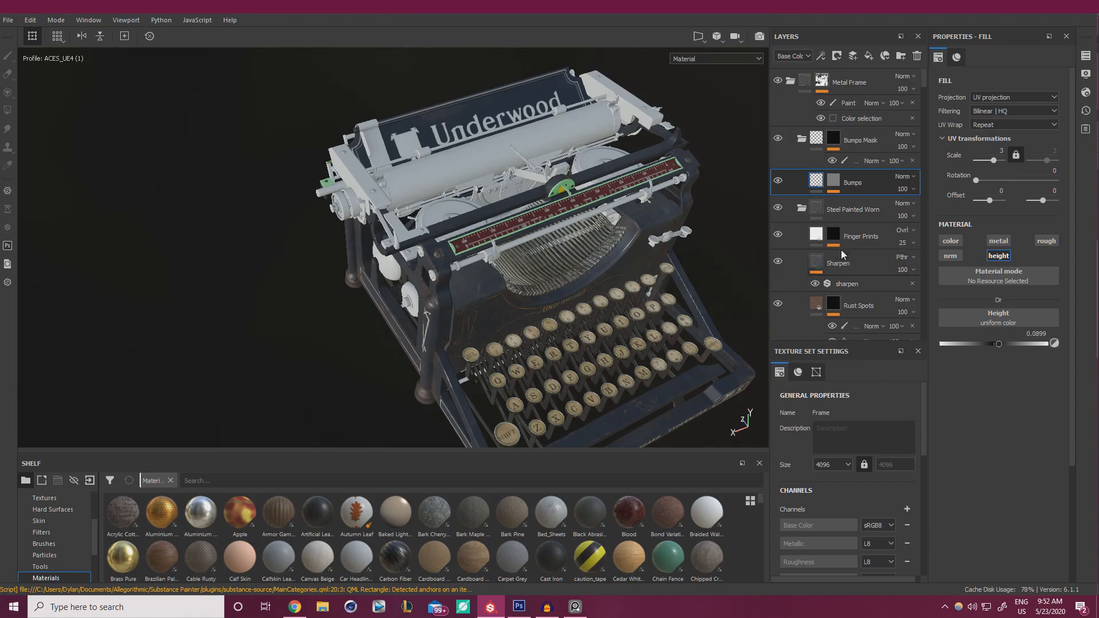
{"action": "scroll", "coordinate": [823, 182], "scroll_direction": "down", "scroll_amount": 5}
{"action": "scroll", "coordinate": [816, 189], "scroll_direction": "down", "scroll_amount": 5}
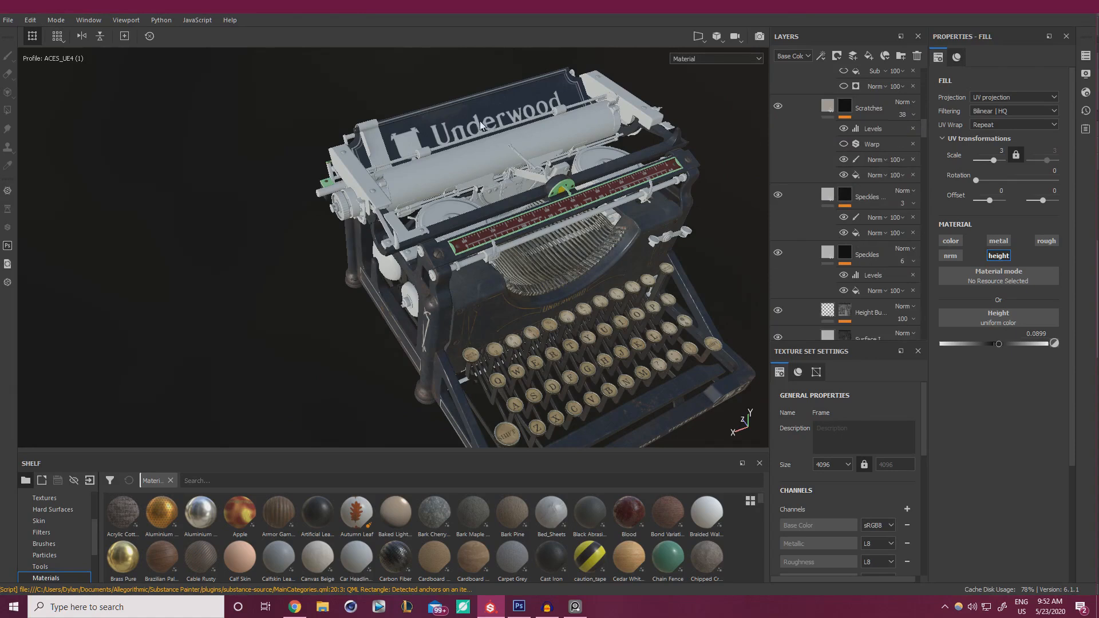
{"action": "scroll", "coordinate": [812, 198], "scroll_direction": "down", "scroll_amount": 5}
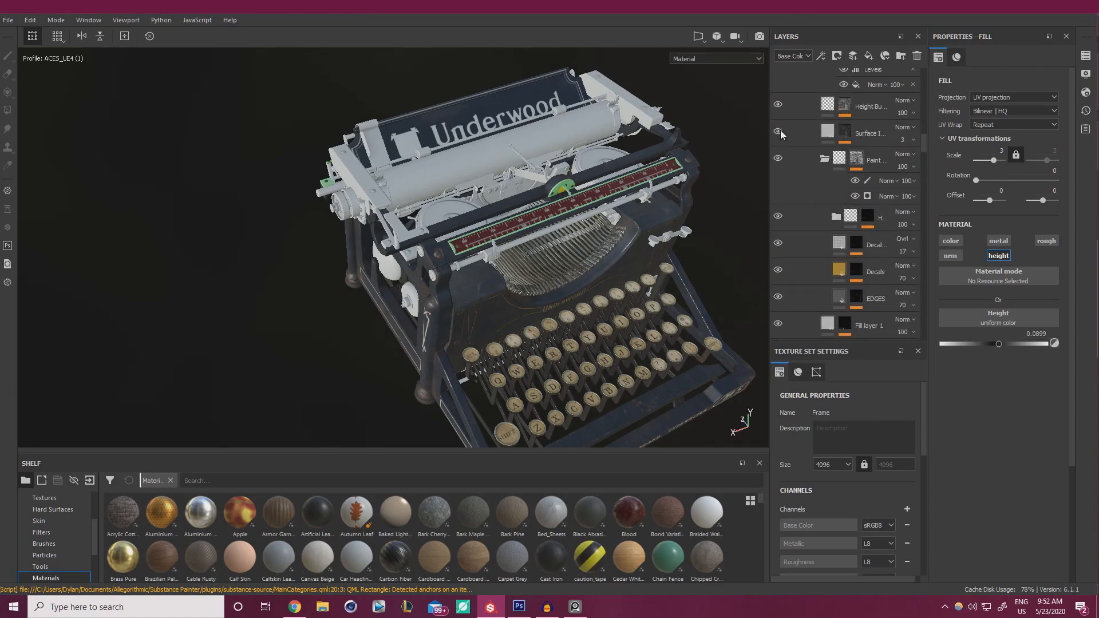
{"action": "scroll", "coordinate": [781, 129], "scroll_direction": "down", "scroll_amount": 3}
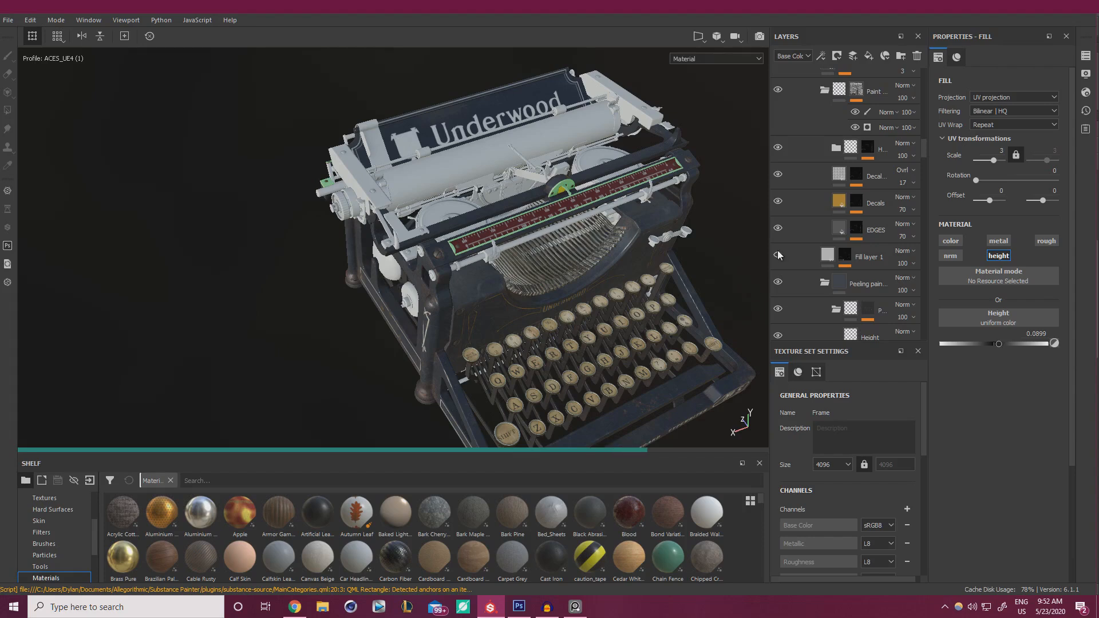
{"action": "left_click", "coordinate": [778, 255]}
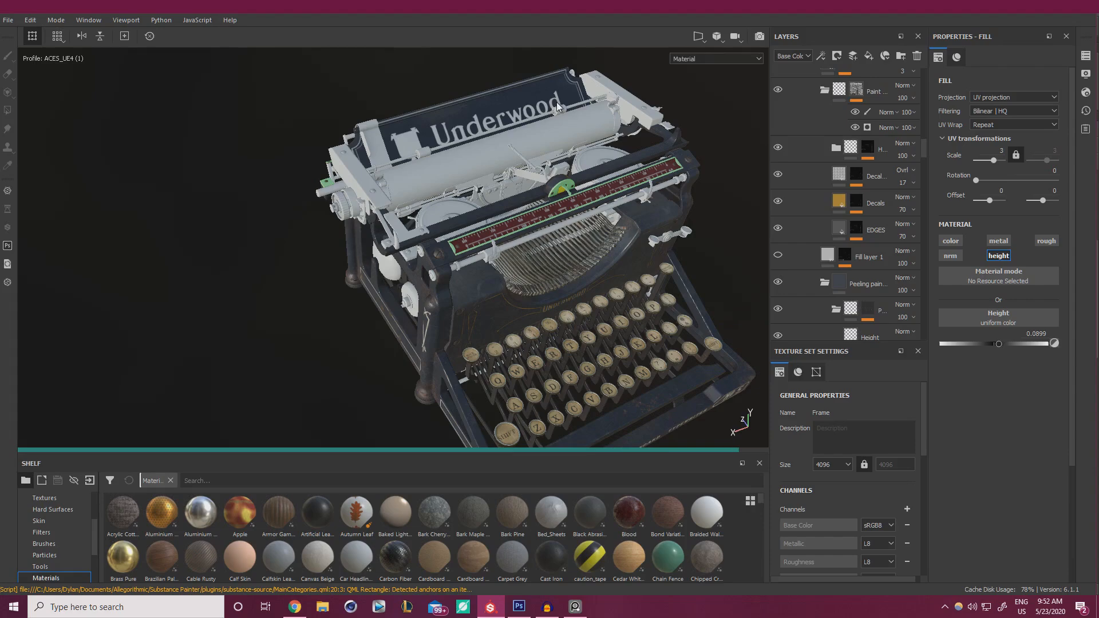
Examine the typewriter frame from the front, sides and back, including the red ruler and the green end block
{"action": "scroll", "coordinate": [351, 207], "scroll_direction": "down", "scroll_amount": 1}
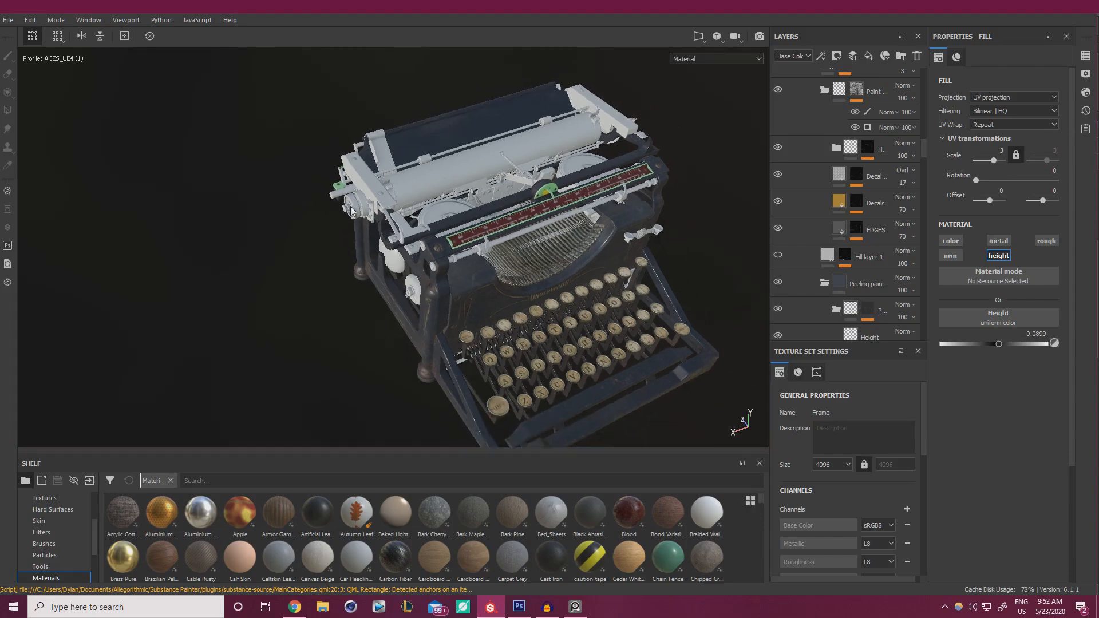
{"action": "left_click_drag", "start_coordinate": [352, 211], "coordinate": [401, 215], "text": "alt"}
{"action": "right_click_drag", "start_coordinate": [401, 215], "coordinate": [533, 229], "text": "alt"}
{"action": "left_click_drag", "start_coordinate": [624, 206], "coordinate": [515, 176], "text": "alt"}
{"action": "middle_click_drag", "start_coordinate": [516, 176], "coordinate": [367, 278], "text": "alt"}
{"action": "right_click_drag", "start_coordinate": [338, 169], "coordinate": [274, 166], "text": "alt"}
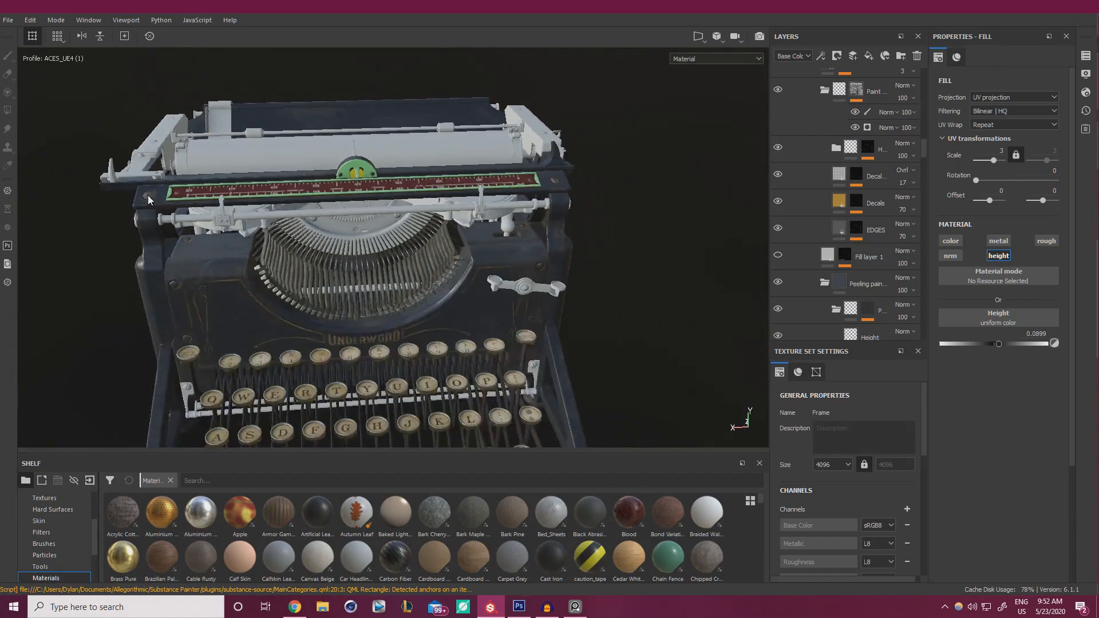
{"action": "left_click_drag", "start_coordinate": [309, 171], "coordinate": [636, 184], "text": "alt"}
{"action": "right_click_drag", "start_coordinate": [481, 252], "coordinate": [524, 265], "text": "alt"}
{"action": "left_click_drag", "start_coordinate": [524, 265], "coordinate": [449, 252], "text": "alt"}
{"action": "right_click_drag", "start_coordinate": [450, 252], "coordinate": [522, 241], "text": "alt"}
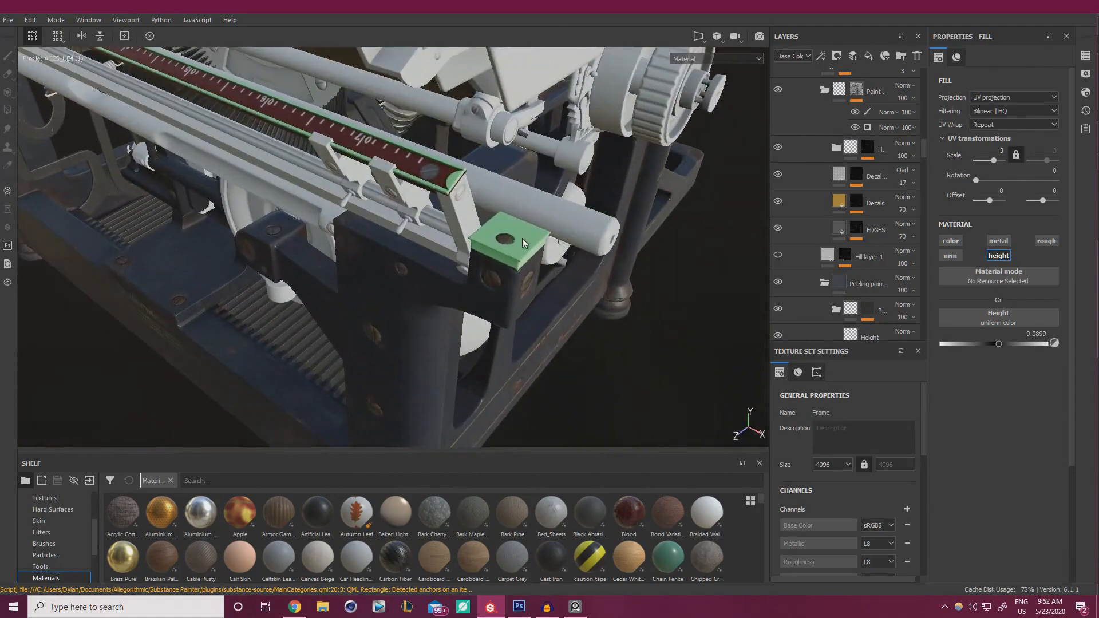
{"action": "left_click_drag", "start_coordinate": [530, 265], "coordinate": [659, 226], "text": "alt"}
{"action": "right_click_drag", "start_coordinate": [658, 226], "coordinate": [627, 209], "text": "alt"}
{"action": "left_click_drag", "start_coordinate": [627, 208], "coordinate": [475, 203], "text": "alt"}
{"action": "middle_click_drag", "start_coordinate": [476, 203], "coordinate": [254, 201], "text": "alt"}
{"action": "left_click_drag", "start_coordinate": [253, 202], "coordinate": [461, 205], "text": "alt"}
{"action": "right_click_drag", "start_coordinate": [478, 207], "coordinate": [390, 205], "text": "alt"}
{"action": "left_click_drag", "start_coordinate": [391, 205], "coordinate": [453, 207], "text": "alt"}
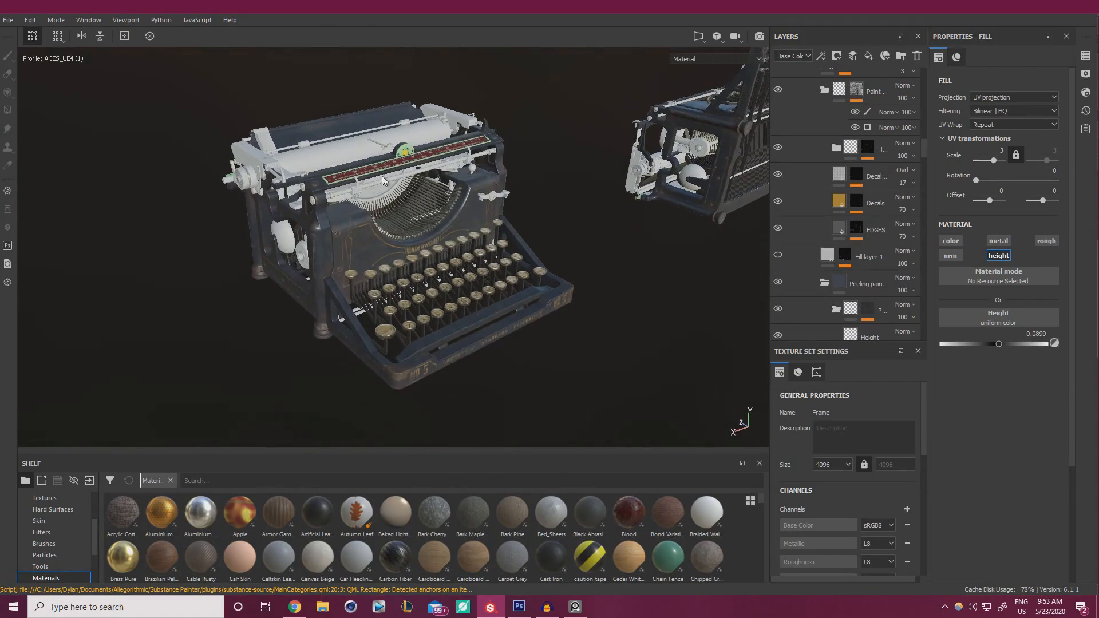
Bring up the reference image board, study the close-up photos of the ruler and typewriter front, and move the board away
{"action": "right_click_drag", "start_coordinate": [1098, 300], "coordinate": [510, 255]}
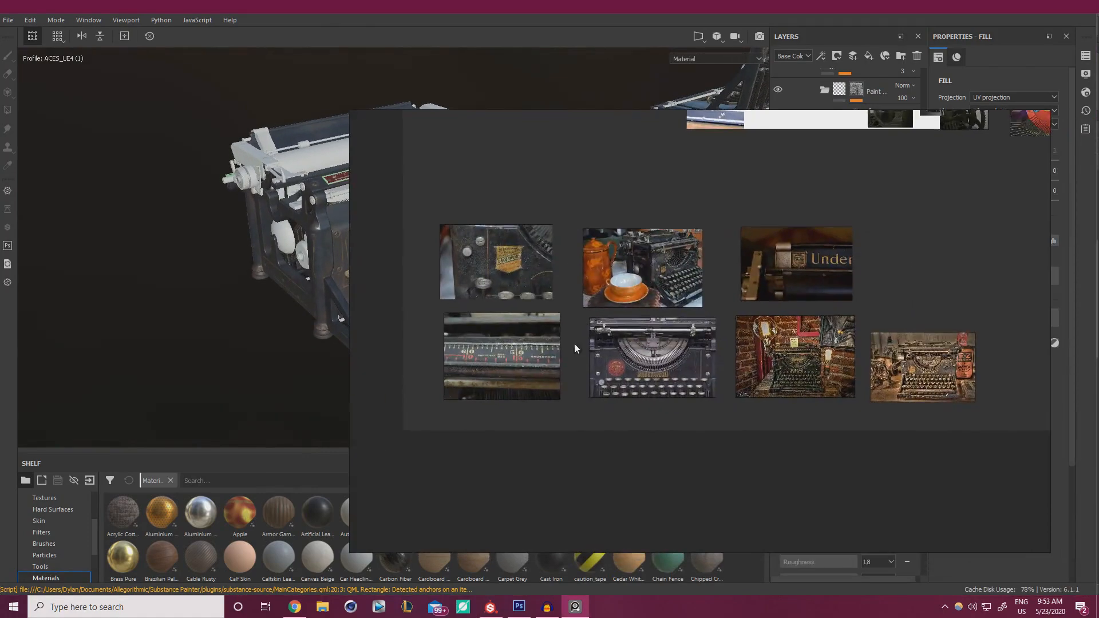
{"action": "scroll", "coordinate": [532, 346], "scroll_direction": "up", "scroll_amount": 6}
{"action": "scroll", "coordinate": [611, 333], "scroll_direction": "down", "scroll_amount": 2}
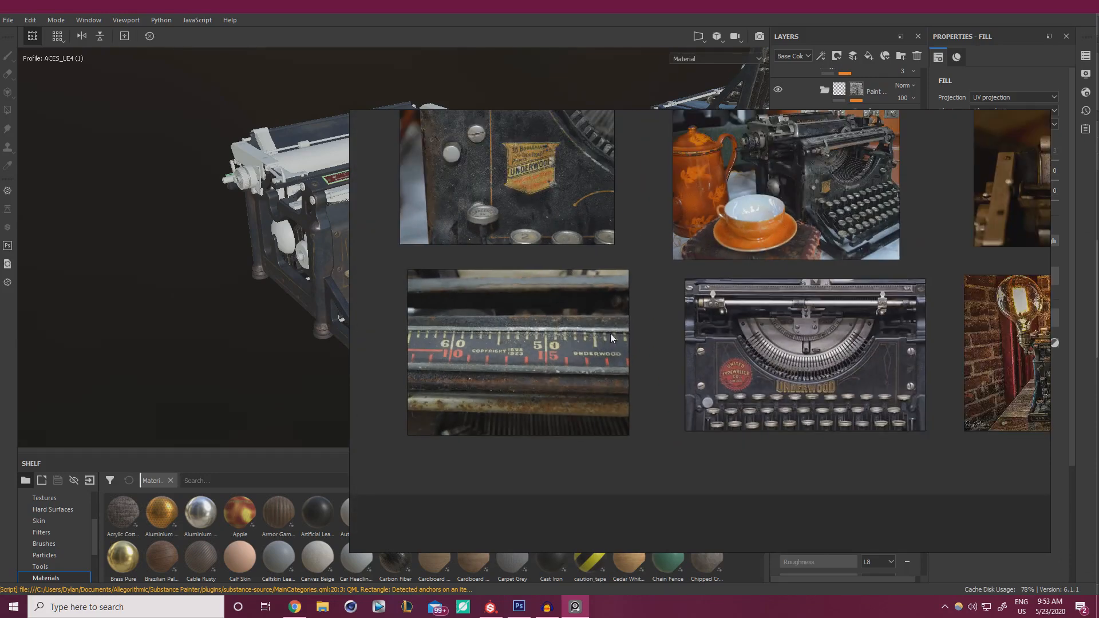
{"action": "mouse_move", "coordinate": [910, 257]}
{"action": "middle_mouse_down"}
{"action": "mouse_move", "coordinate": [560, 281]}
{"action": "mouse_move", "coordinate": [812, 285]}
{"action": "middle_mouse_up"}
{"action": "right_click_drag", "start_coordinate": [577, 295], "coordinate": [1098, 292]}
Hide the Inside and Keys texture sets so that only the Frame set is displayed
{"action": "left_click", "coordinate": [417, 233]}
{"action": "left_click_drag", "start_coordinate": [416, 233], "coordinate": [442, 216], "text": "alt"}
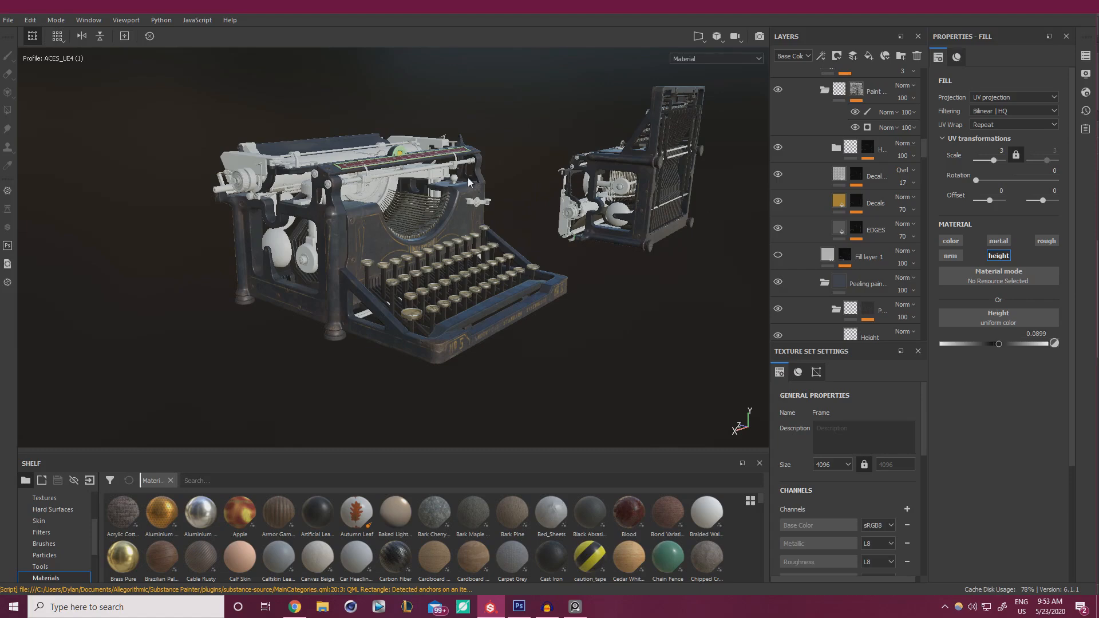
{"action": "mouse_move", "coordinate": [405, 231]}
{"action": "left_mouse_down", "text": "alt"}
{"action": "mouse_move", "coordinate": [356, 295]}
{"action": "mouse_move", "coordinate": [581, 245]}
{"action": "mouse_move", "coordinate": [606, 233]}
{"action": "mouse_move", "coordinate": [613, 203]}
{"action": "mouse_move", "coordinate": [384, 260]}
{"action": "mouse_move", "coordinate": [380, 247]}
{"action": "mouse_move", "coordinate": [421, 237]}
{"action": "left_mouse_up", "text": "alt"}
{"action": "scroll", "coordinate": [385, 260], "scroll_direction": "up", "scroll_amount": 2}
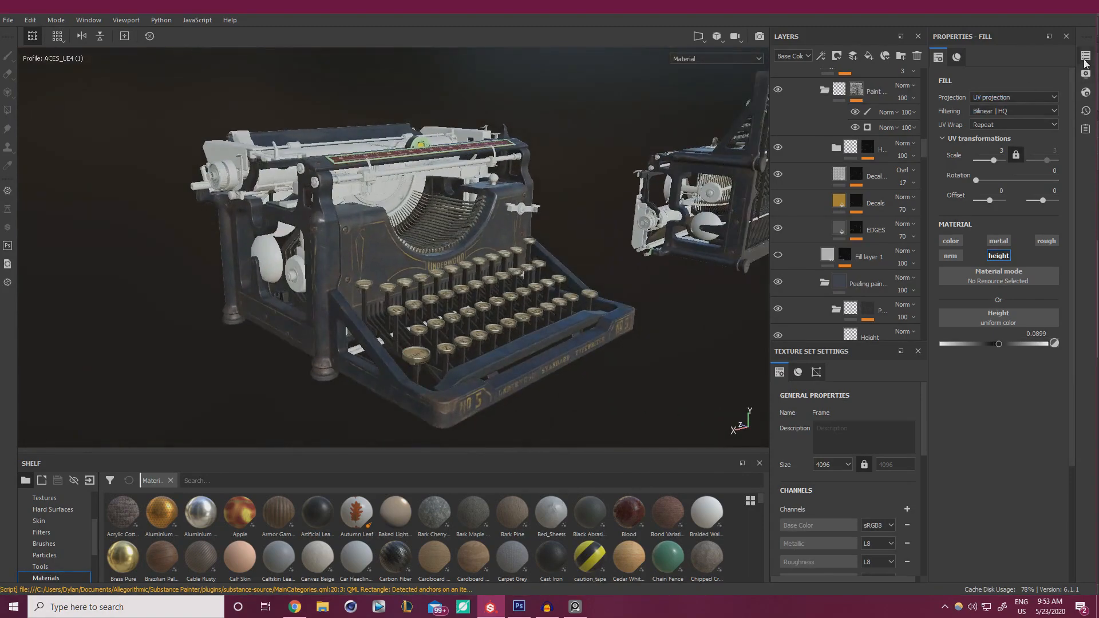
{"action": "left_click", "coordinate": [1086, 58]}
{"action": "left_click", "coordinate": [857, 106]}
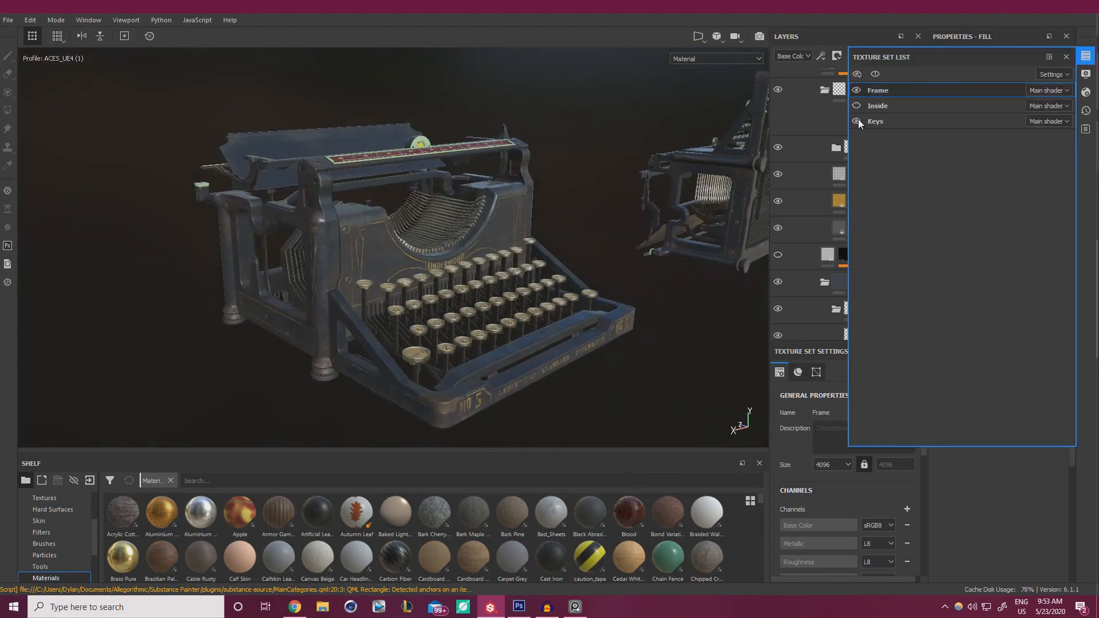
{"action": "left_click", "coordinate": [858, 121]}
{"action": "left_click_drag", "start_coordinate": [504, 207], "coordinate": [424, 207], "text": "alt"}
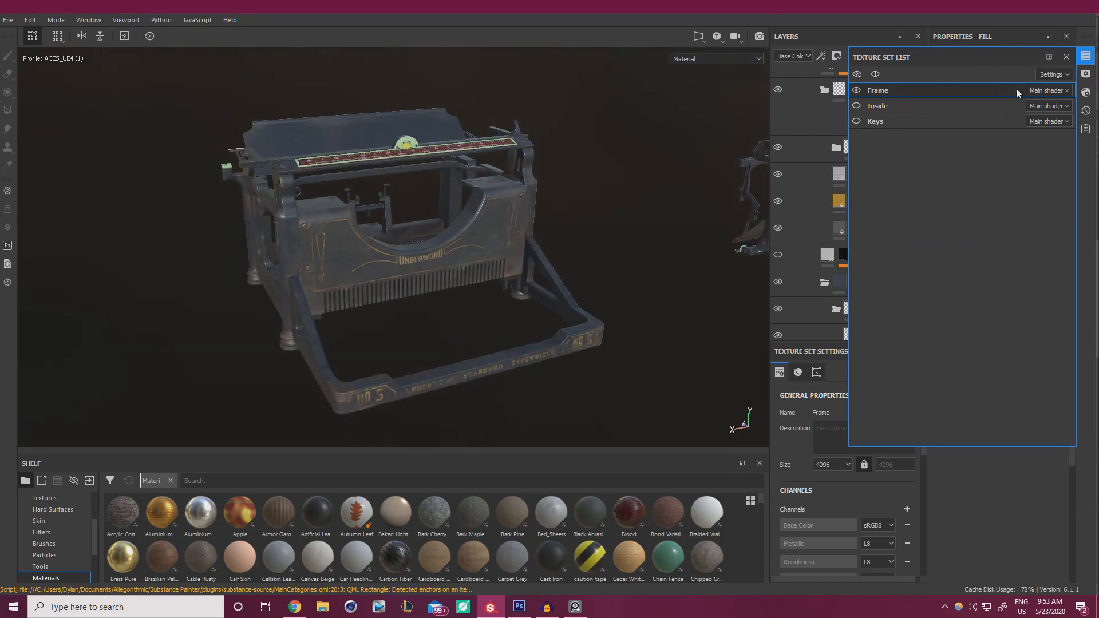
{"action": "left_click", "coordinate": [1086, 57]}
Compare the model's ruler with the ruler photo on the reference image board
{"action": "left_click_drag", "start_coordinate": [515, 220], "coordinate": [441, 278], "text": "alt"}
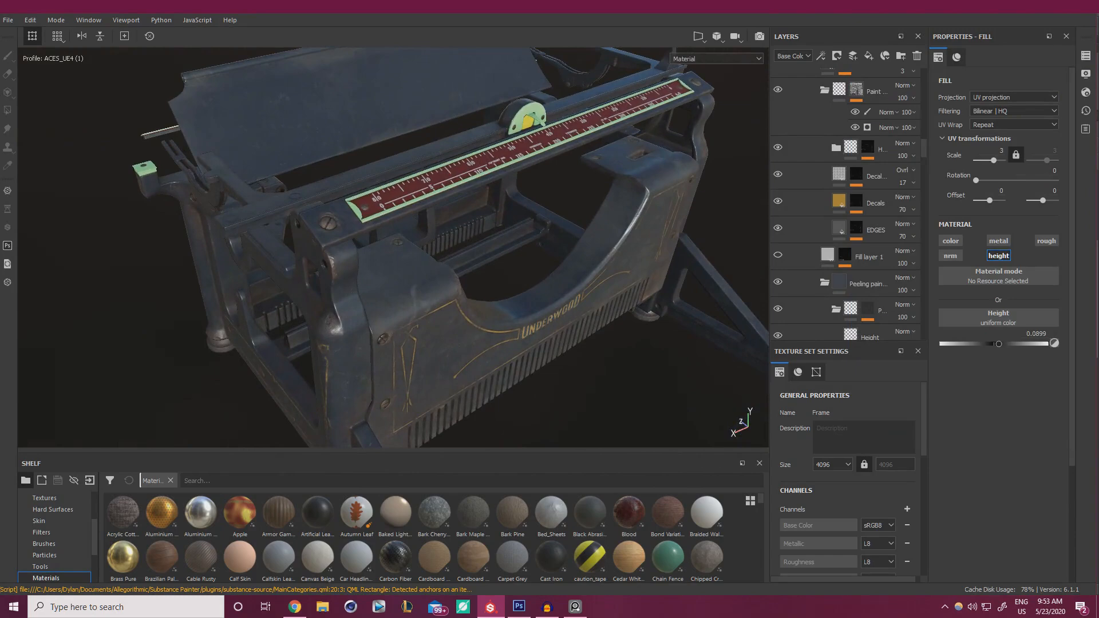
{"action": "key", "text": "alt+Tab"}
{"action": "scroll", "coordinate": [510, 322], "scroll_direction": "down", "scroll_amount": 3}
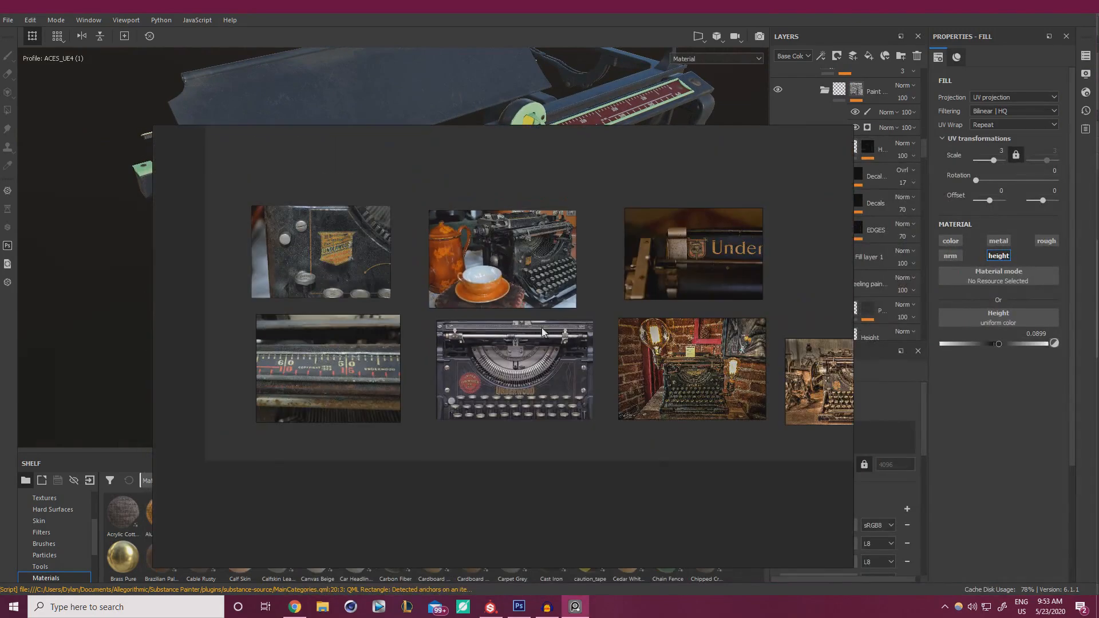
{"action": "scroll", "coordinate": [335, 380], "scroll_direction": "up", "scroll_amount": 5}
{"action": "scroll", "coordinate": [403, 379], "scroll_direction": "down", "scroll_amount": 3}
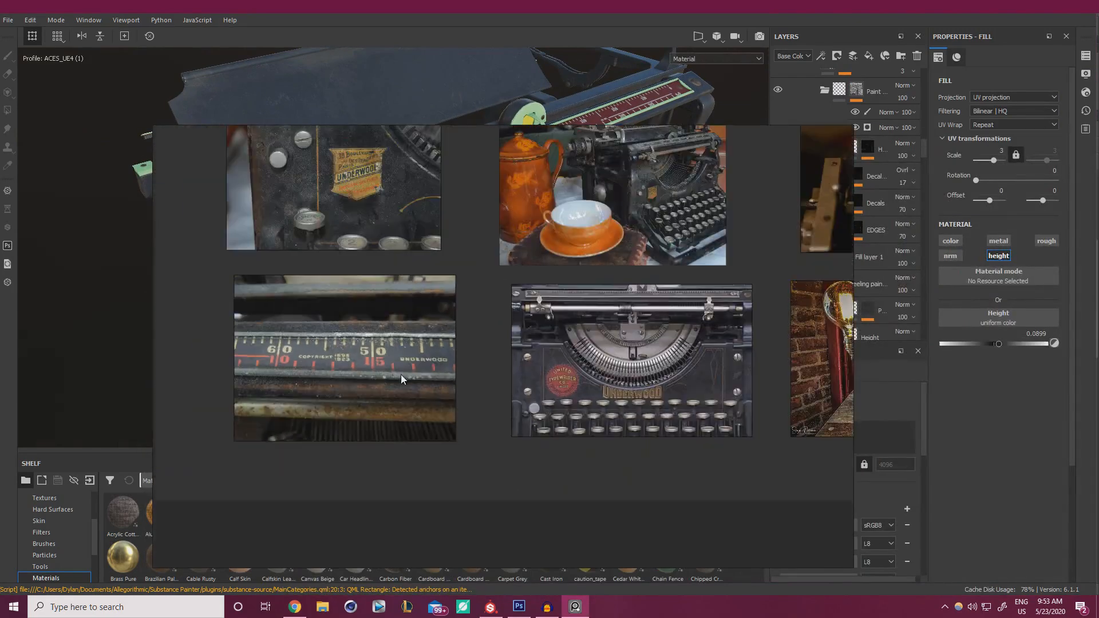
{"action": "mouse_move", "coordinate": [535, 353]}
{"action": "middle_mouse_down"}
{"action": "mouse_move", "coordinate": [321, 379]}
{"action": "mouse_move", "coordinate": [647, 356]}
{"action": "middle_mouse_up"}
{"action": "right_click_drag", "start_coordinate": [646, 355], "coordinate": [1098, 341]}
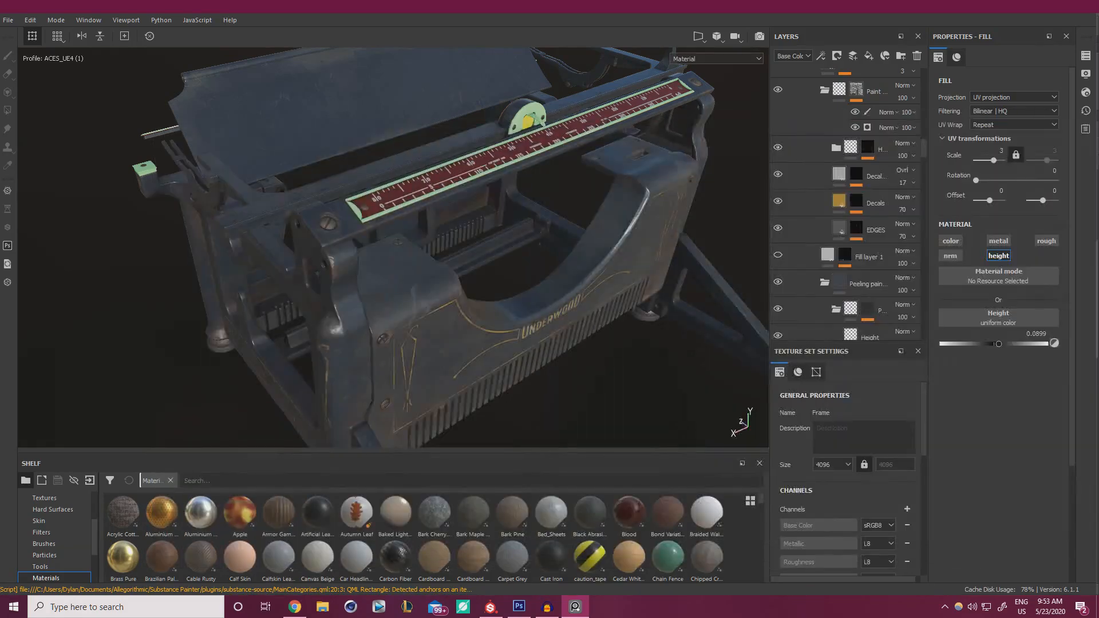
Collapse the Metal Frame folder in the layer stack and focus on the ruler
{"action": "scroll", "coordinate": [822, 180], "scroll_direction": "up", "scroll_amount": 10}
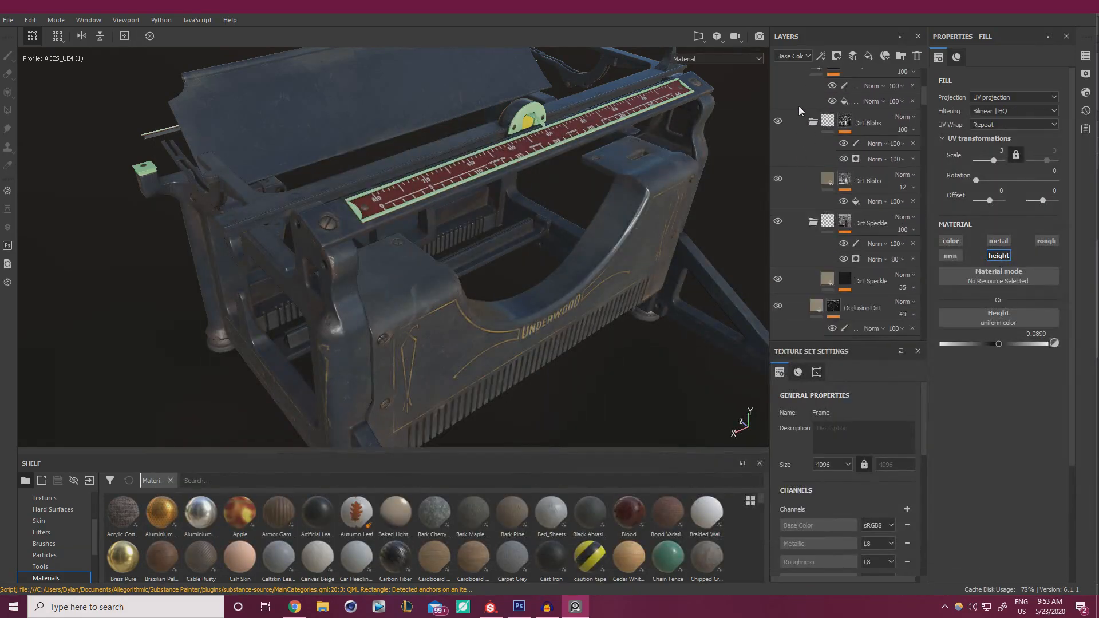
{"action": "left_click", "coordinate": [791, 80]}
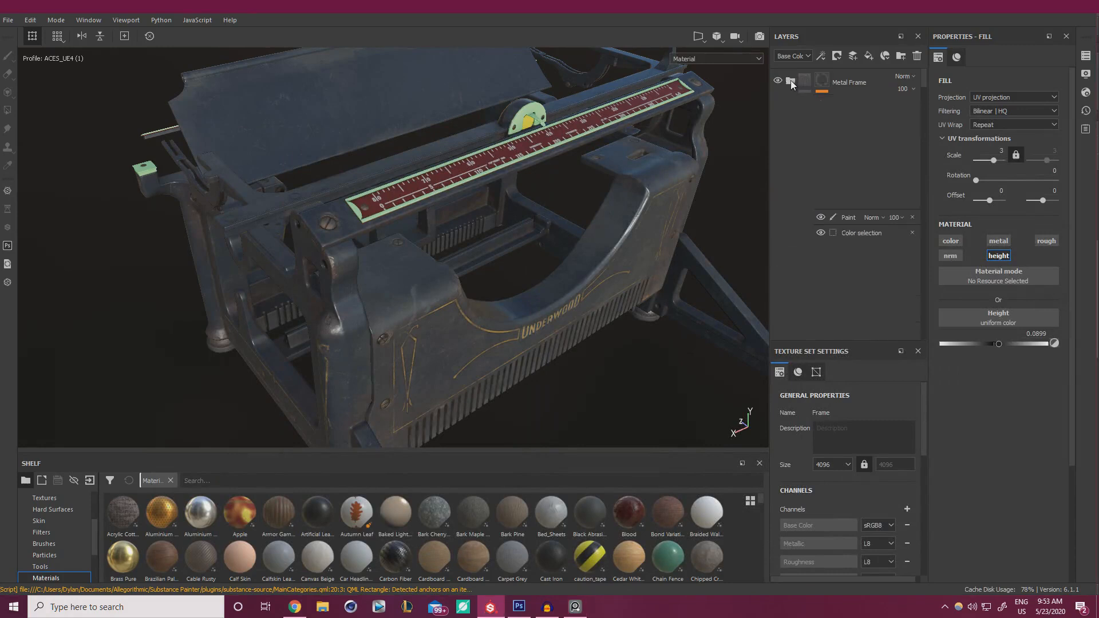
{"action": "scroll", "coordinate": [456, 192], "scroll_direction": "up", "scroll_amount": 2}
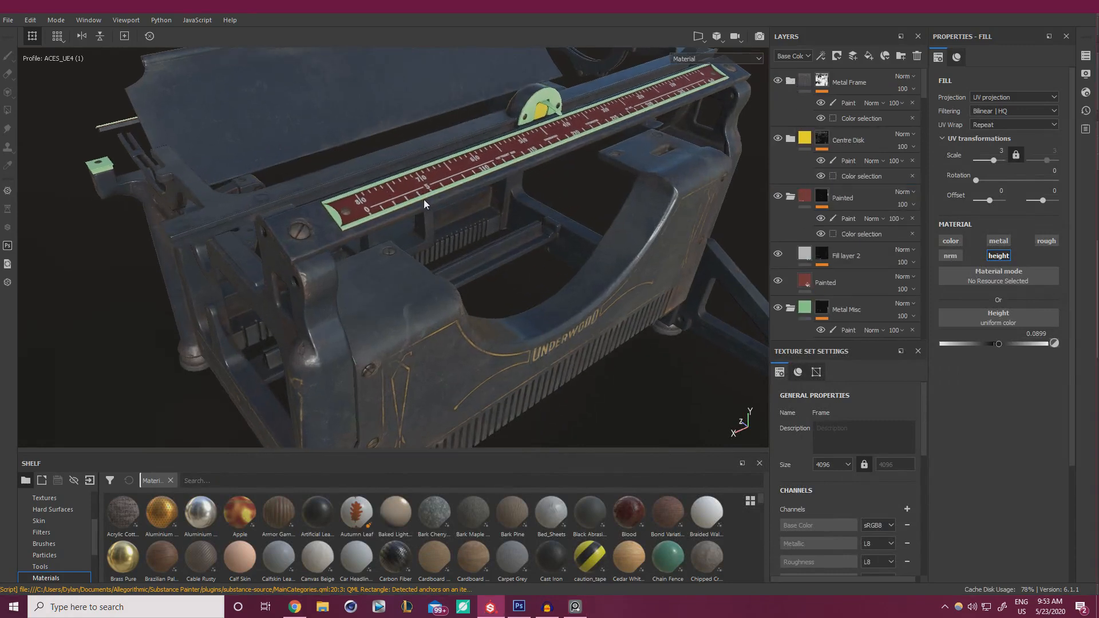
Compare the model's ruler and the half-round plate above it with the Underwood typewriter photos on the reference image board
{"action": "scroll", "coordinate": [561, 194], "scroll_direction": "down", "scroll_amount": 2}
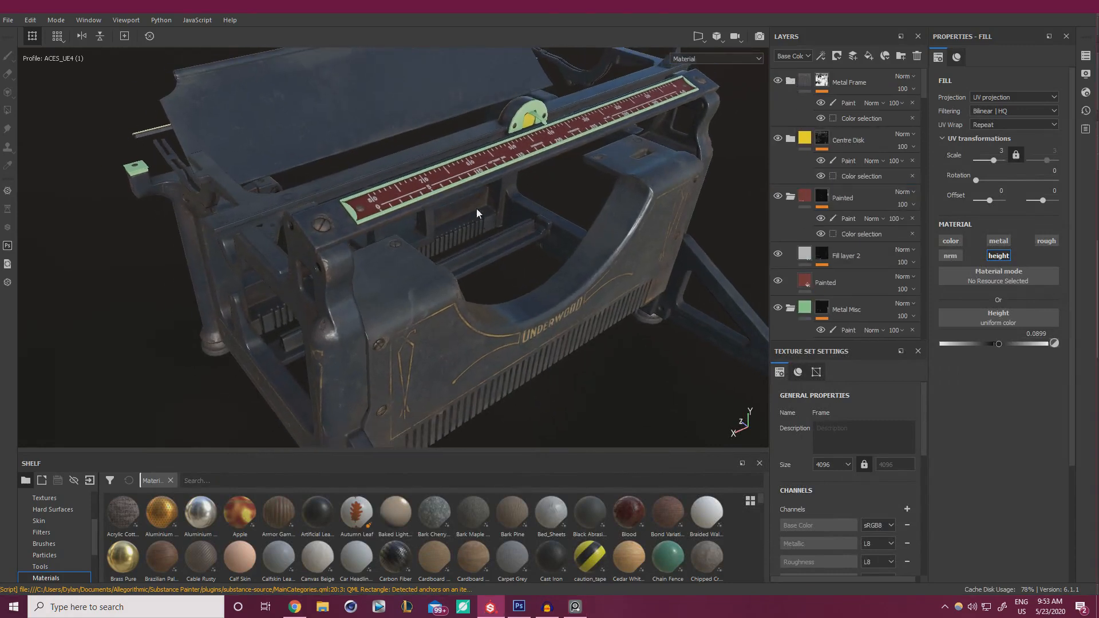
{"action": "scroll", "coordinate": [441, 180], "scroll_direction": "up", "scroll_amount": 3}
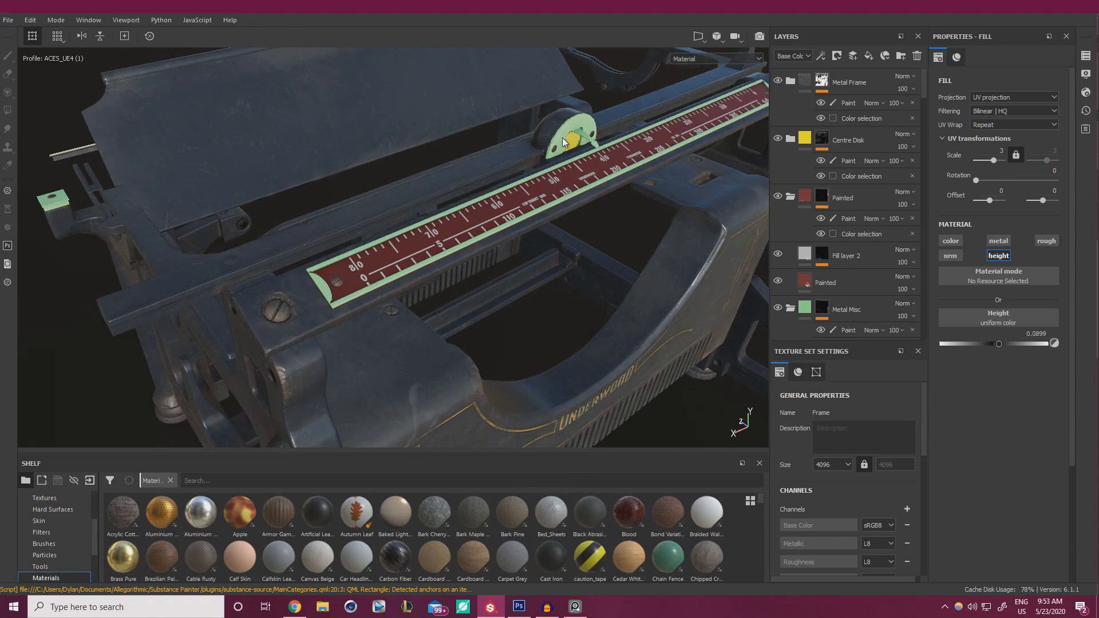
{"action": "left_click_drag", "start_coordinate": [562, 137], "coordinate": [580, 235], "text": "alt"}
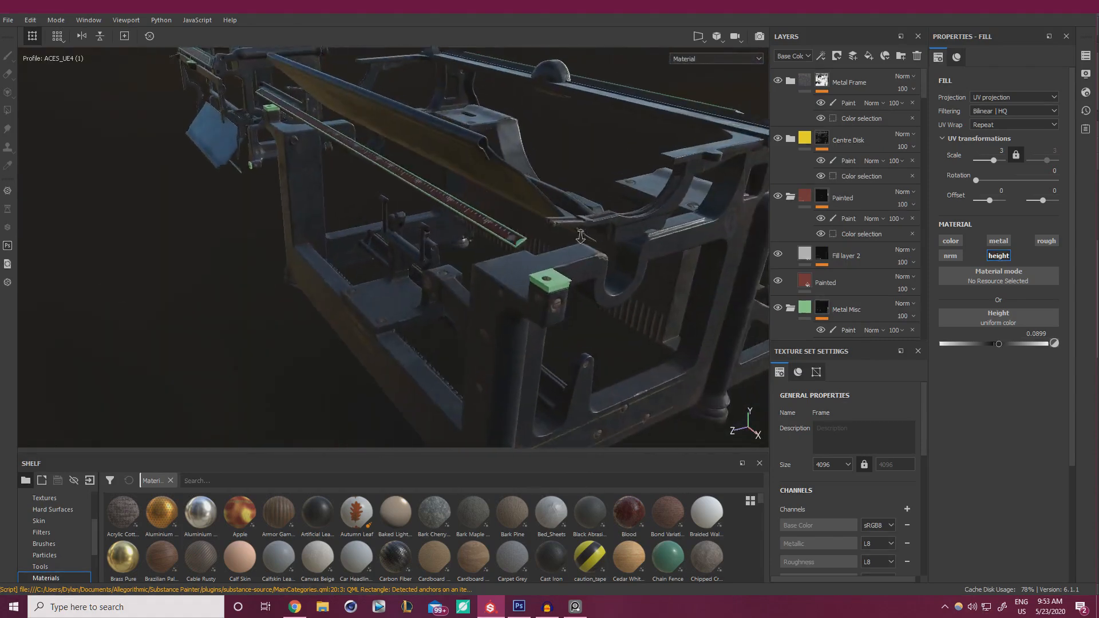
{"action": "right_click_drag", "start_coordinate": [580, 236], "coordinate": [491, 229], "text": "alt"}
{"action": "key", "text": "alt+Tab"}
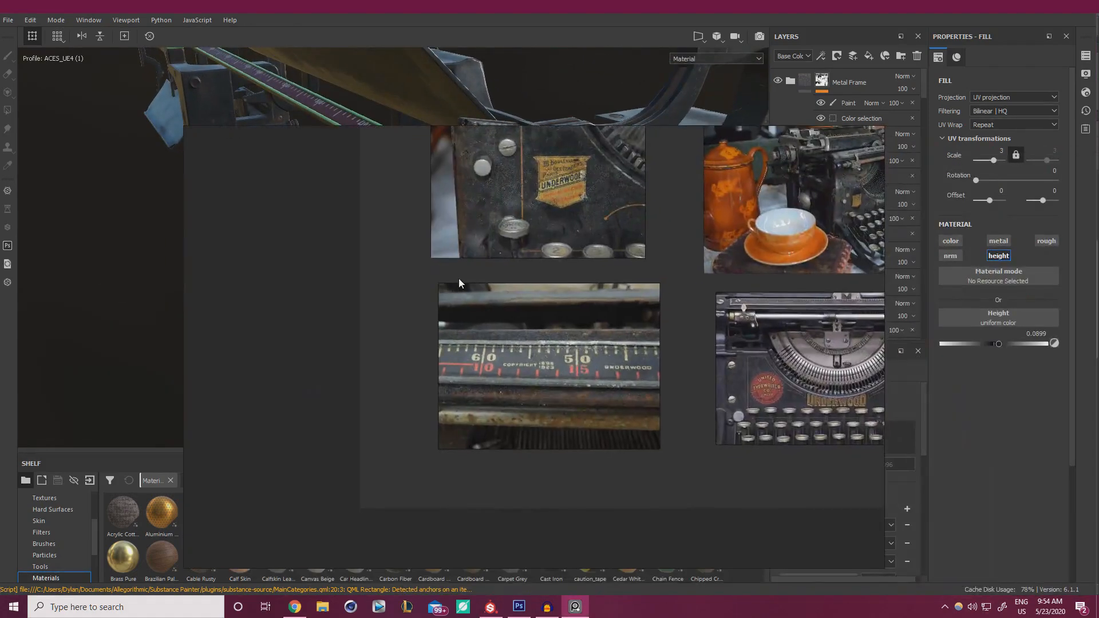
{"action": "scroll", "coordinate": [461, 277], "scroll_direction": "down", "scroll_amount": 5}
{"action": "mouse_move", "coordinate": [512, 246]}
{"action": "middle_mouse_down"}
{"action": "mouse_move", "coordinate": [392, 308]}
{"action": "mouse_move", "coordinate": [211, 345]}
{"action": "middle_mouse_up"}
{"action": "scroll", "coordinate": [512, 372], "scroll_direction": "up", "scroll_amount": 5}
{"action": "scroll", "coordinate": [434, 386], "scroll_direction": "up", "scroll_amount": 4}
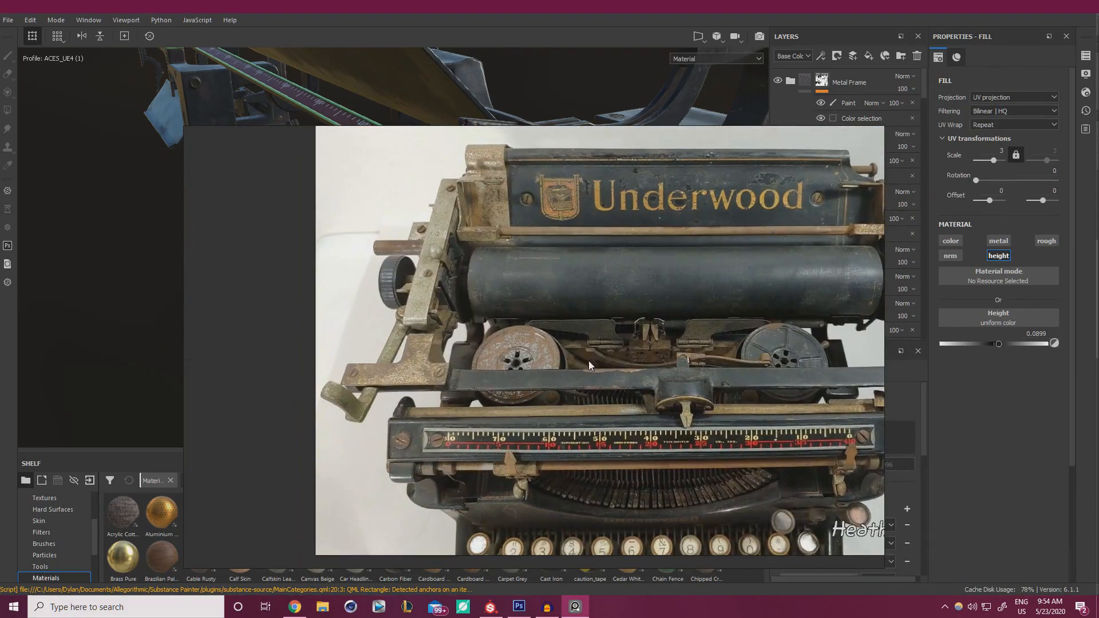
{"action": "scroll", "coordinate": [483, 331], "scroll_direction": "down", "scroll_amount": 6}
{"action": "scroll", "coordinate": [554, 340], "scroll_direction": "up", "scroll_amount": 3}
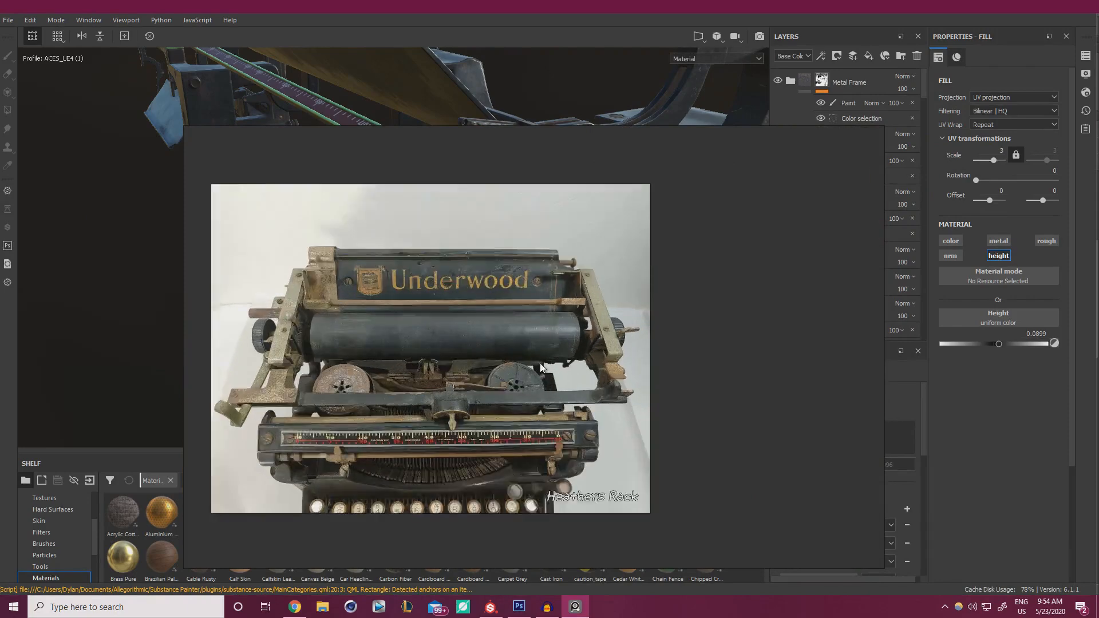
{"action": "scroll", "coordinate": [541, 363], "scroll_direction": "up", "scroll_amount": 5}
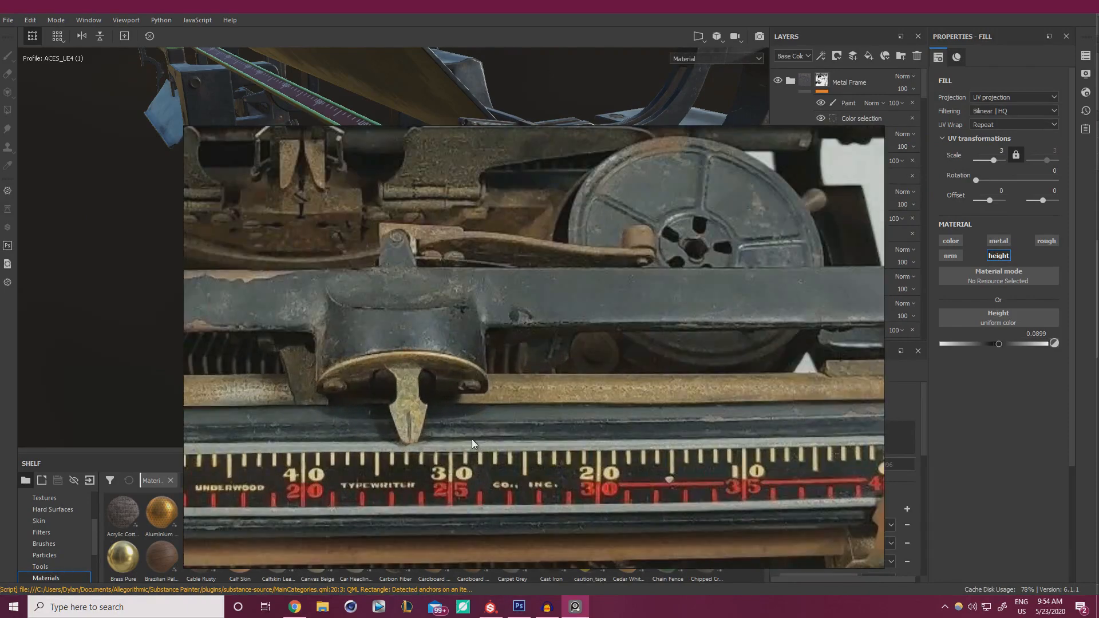
{"action": "right_click_drag", "start_coordinate": [360, 350], "coordinate": [1098, 354]}
Select the green fill layer inside the Metal Misc folder and display the smart materials in the shelf
{"action": "right_click_drag", "start_coordinate": [608, 289], "coordinate": [493, 252], "text": "alt"}
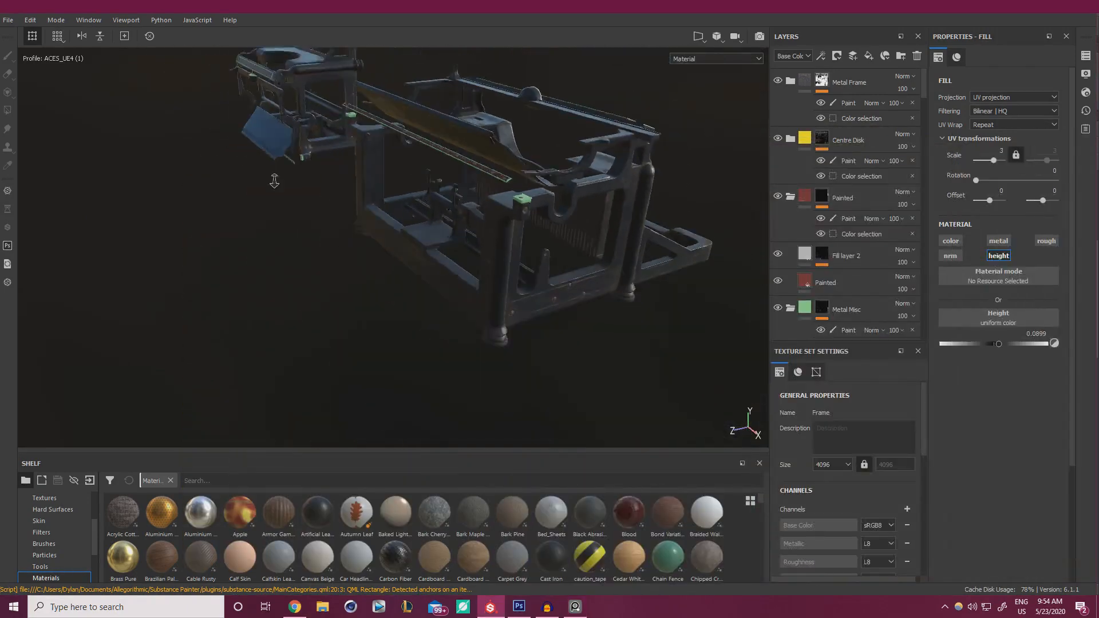
{"action": "left_click_drag", "start_coordinate": [492, 251], "coordinate": [564, 229], "text": "alt"}
{"action": "right_click_drag", "start_coordinate": [564, 229], "coordinate": [560, 215], "text": "alt"}
{"action": "left_click_drag", "start_coordinate": [560, 215], "coordinate": [573, 247], "text": "alt"}
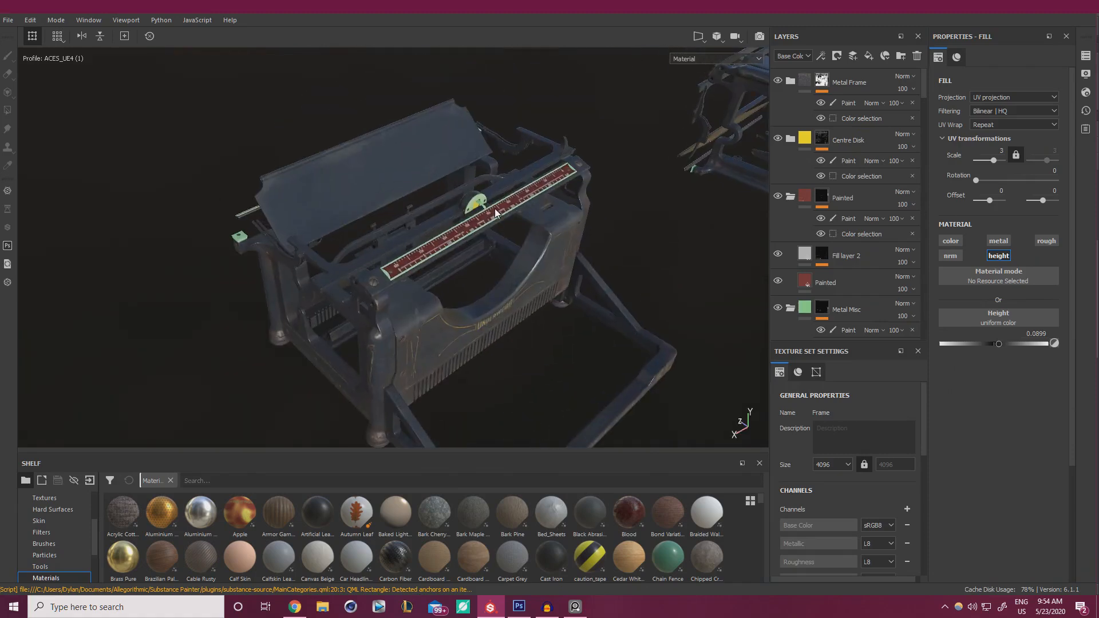
{"action": "scroll", "coordinate": [801, 247], "scroll_direction": "down", "scroll_amount": 5}
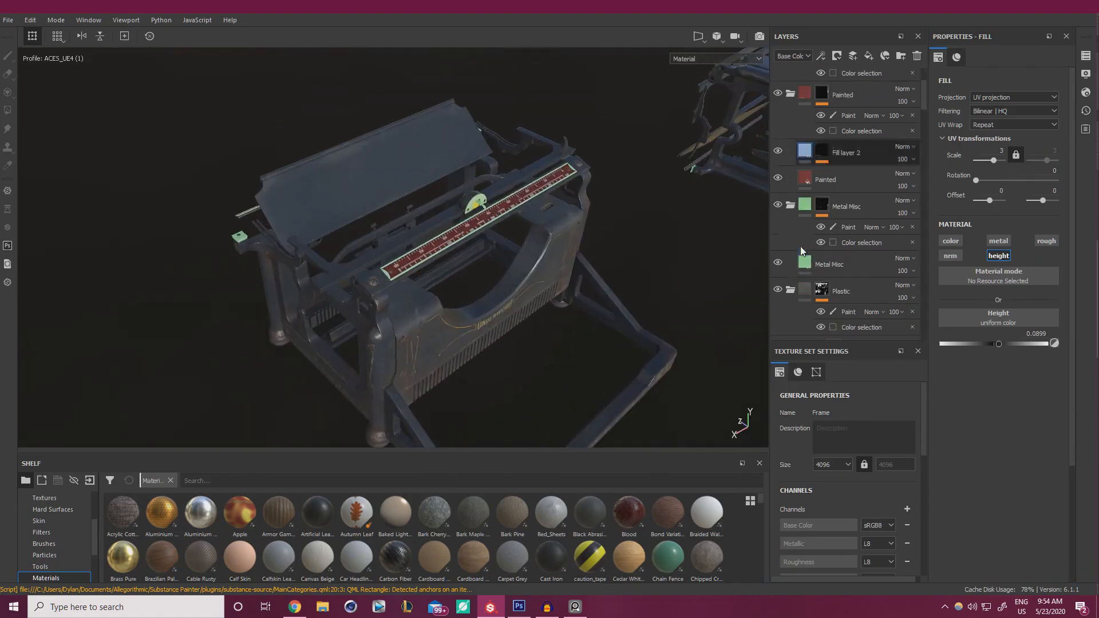
{"action": "left_click", "coordinate": [833, 232]}
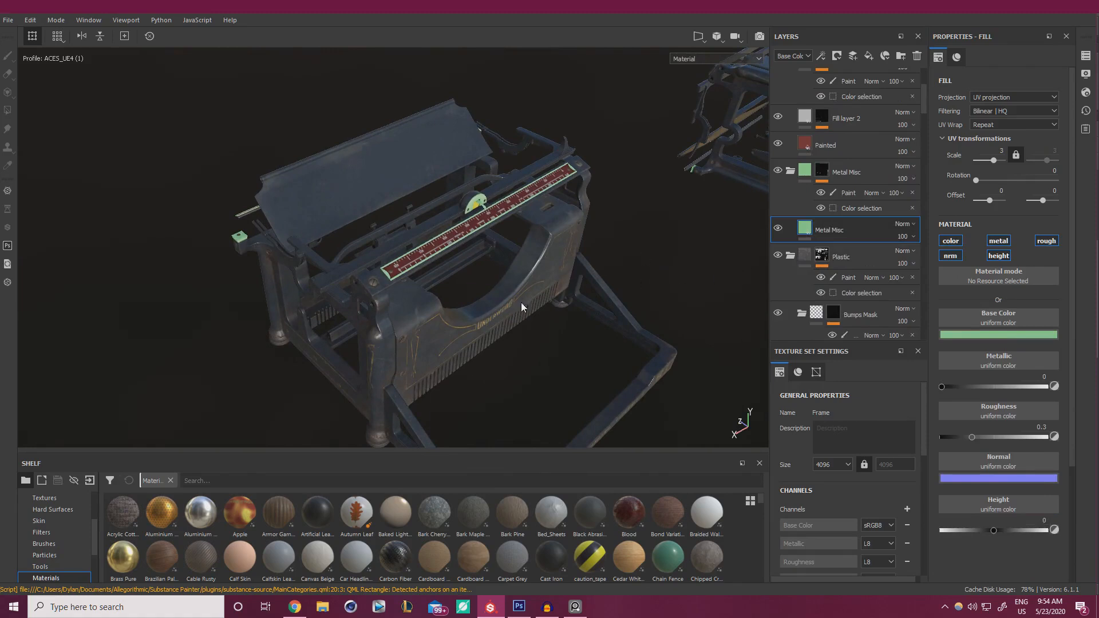
{"action": "scroll", "coordinate": [63, 552], "scroll_direction": "down", "scroll_amount": 3}
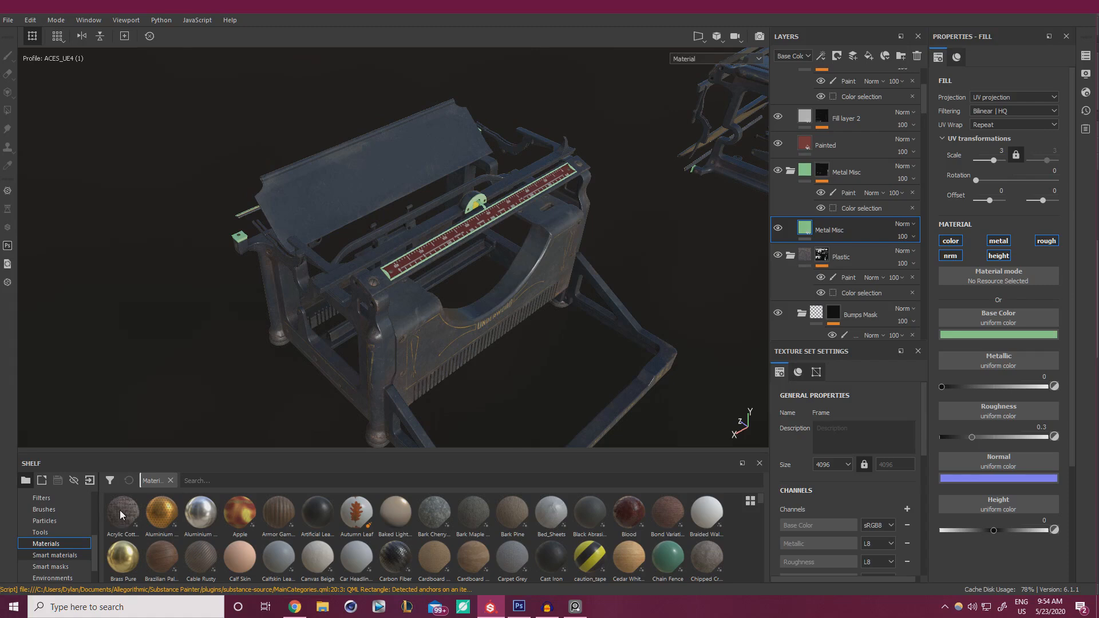
{"action": "key", "text": "Down"}
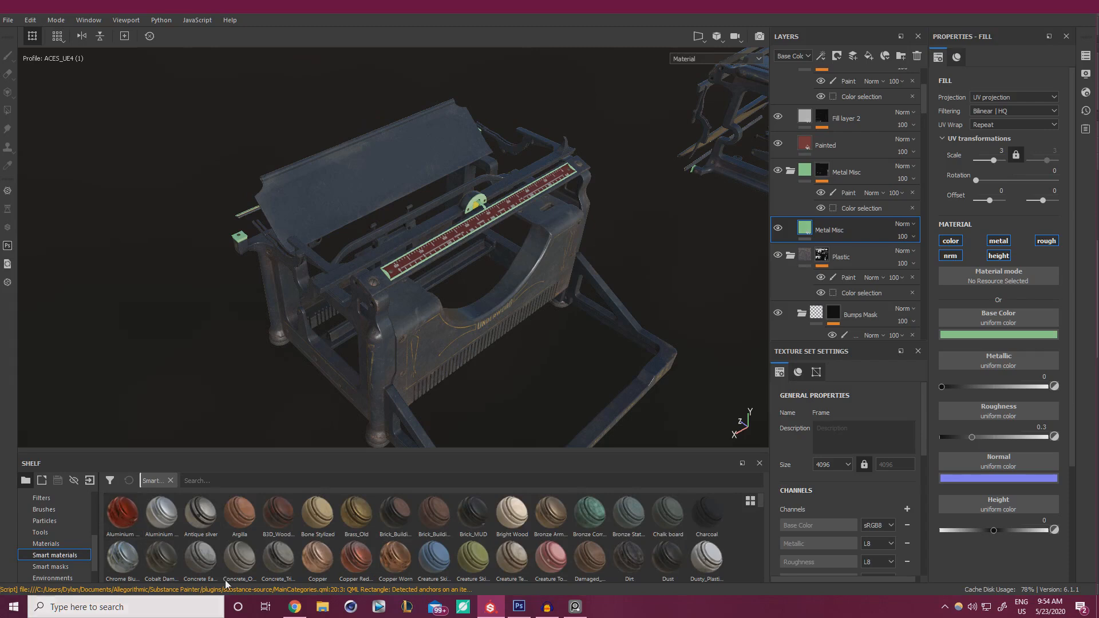
Browse the smart materials and replace the green fill in the Metal Misc folder with Antique silver
{"action": "mouse_move", "coordinate": [211, 509]}
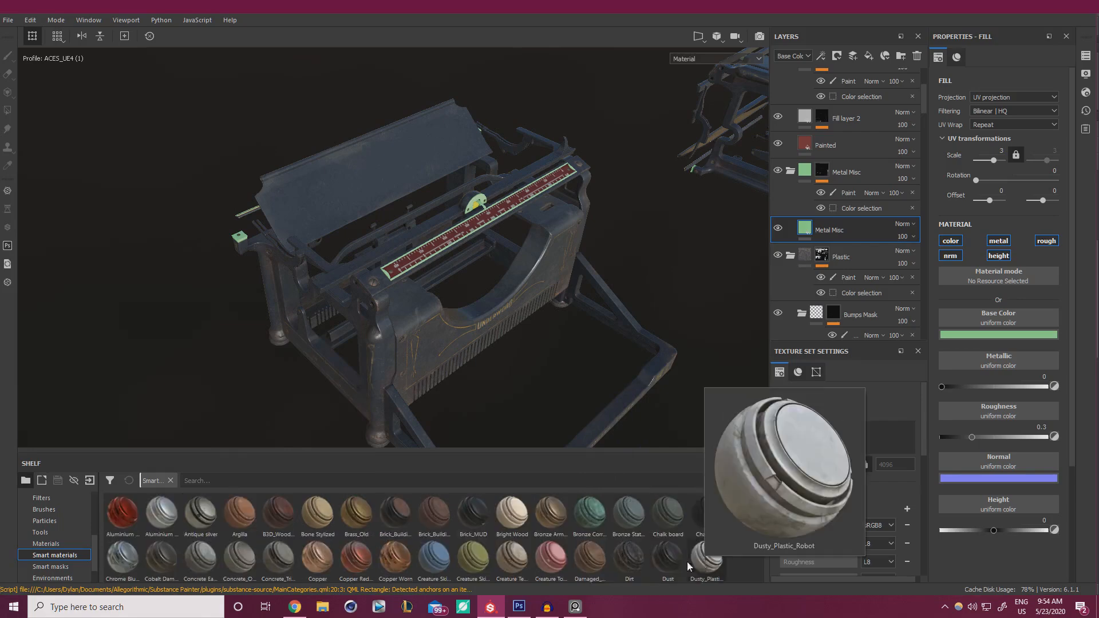
{"action": "mouse_move", "coordinate": [260, 564]}
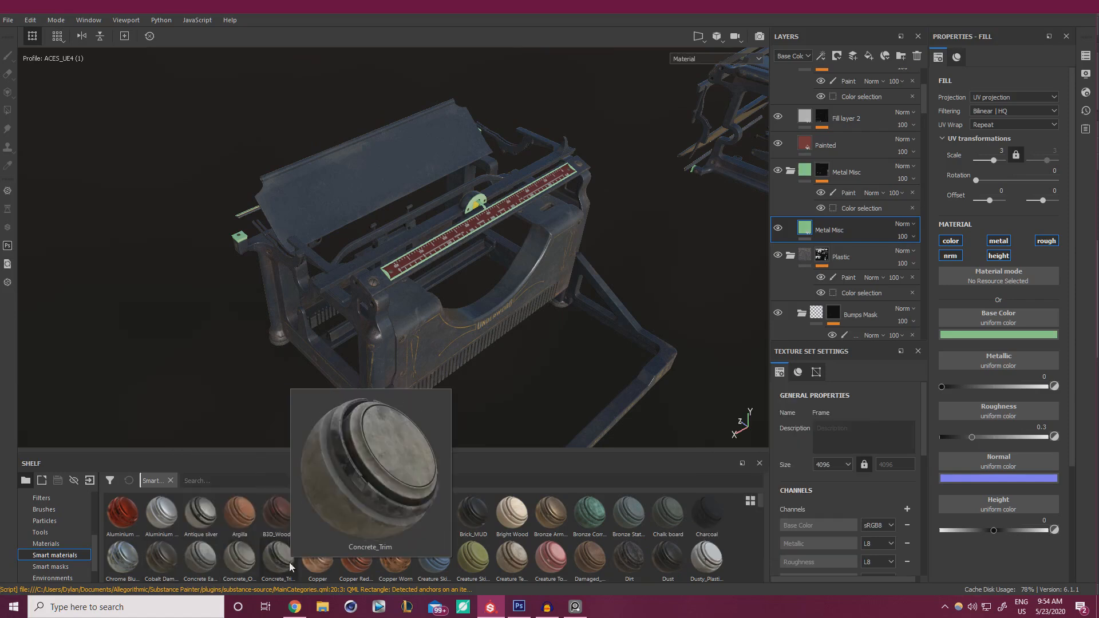
{"action": "mouse_move", "coordinate": [199, 563]}
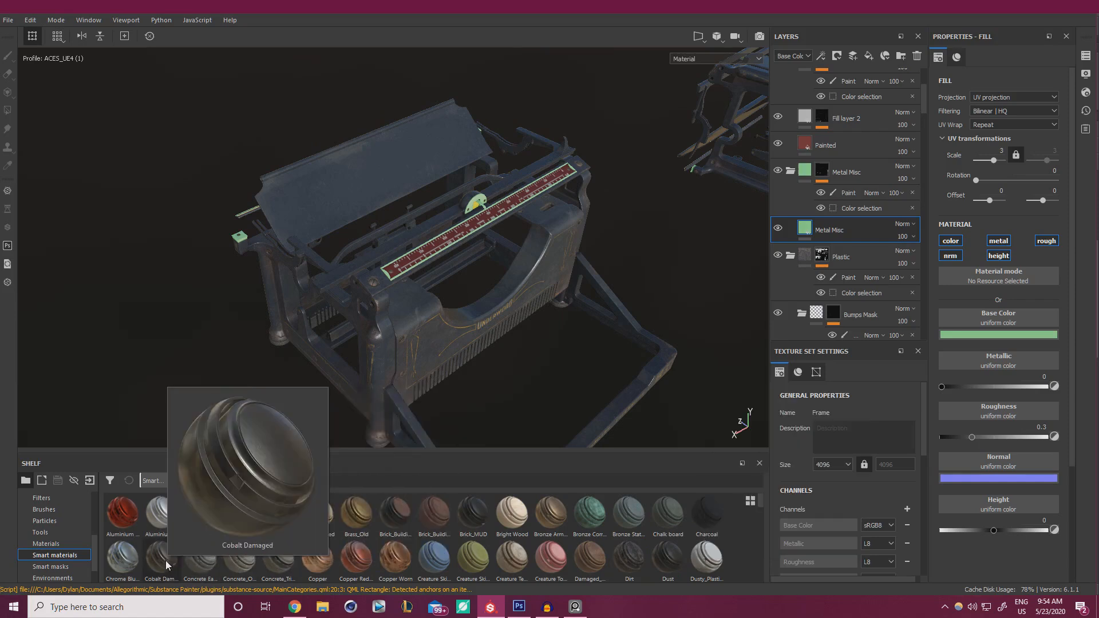
{"action": "scroll", "coordinate": [758, 514], "scroll_direction": "down", "scroll_amount": 3}
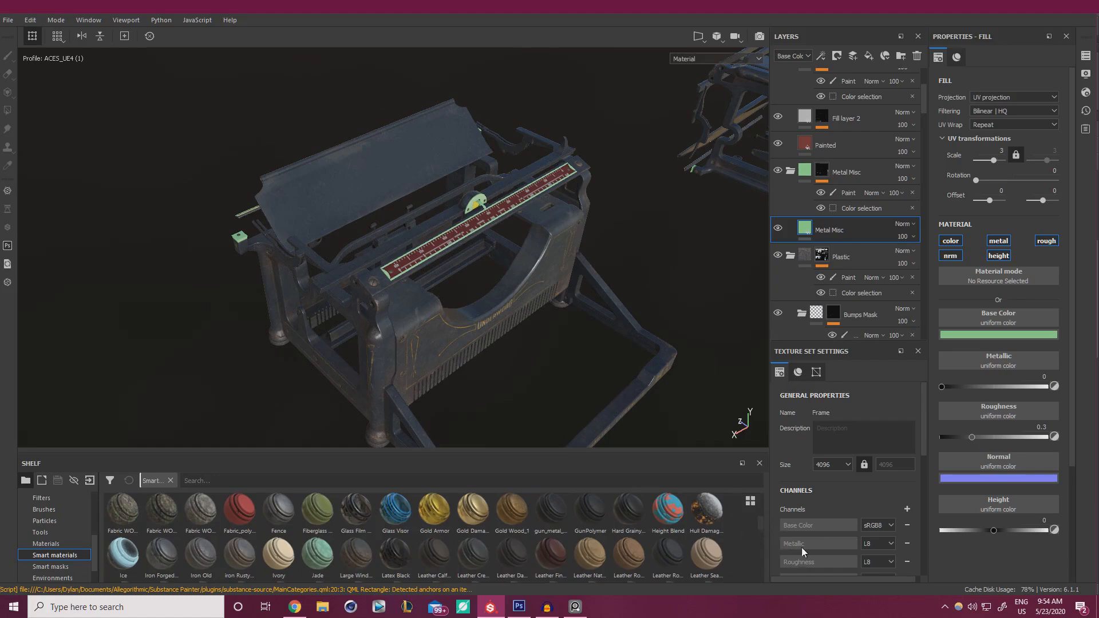
{"action": "scroll", "coordinate": [760, 548], "scroll_direction": "up", "scroll_amount": 1}
{"action": "left_click_drag", "start_coordinate": [761, 520], "coordinate": [763, 499]}
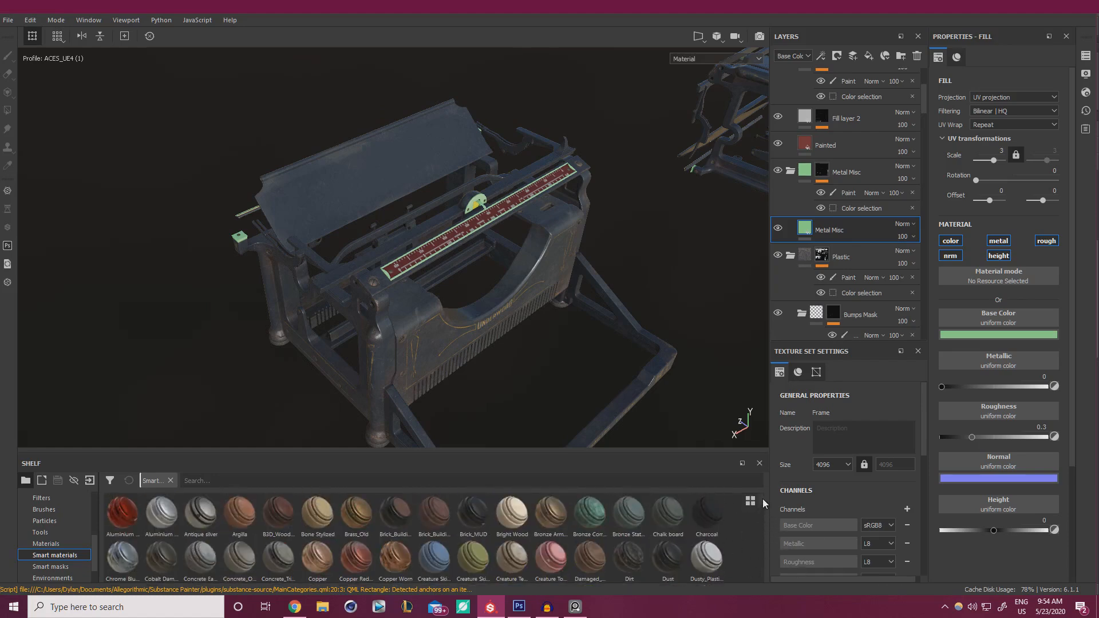
{"action": "left_click", "coordinate": [201, 516]}
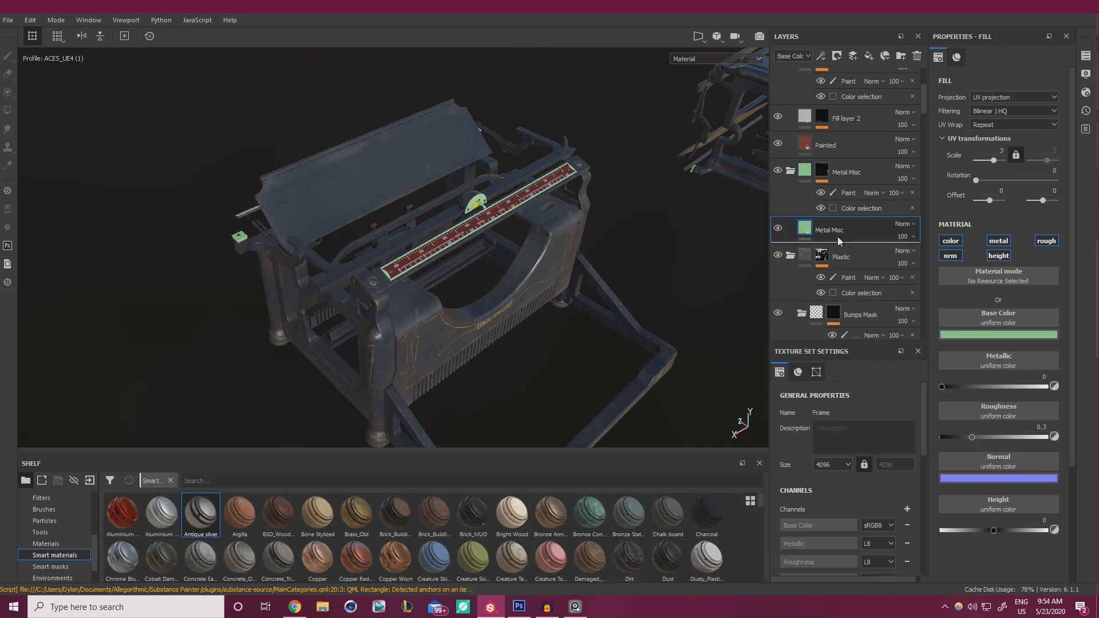
{"action": "left_click_drag", "start_coordinate": [836, 222], "coordinate": [819, 239]}
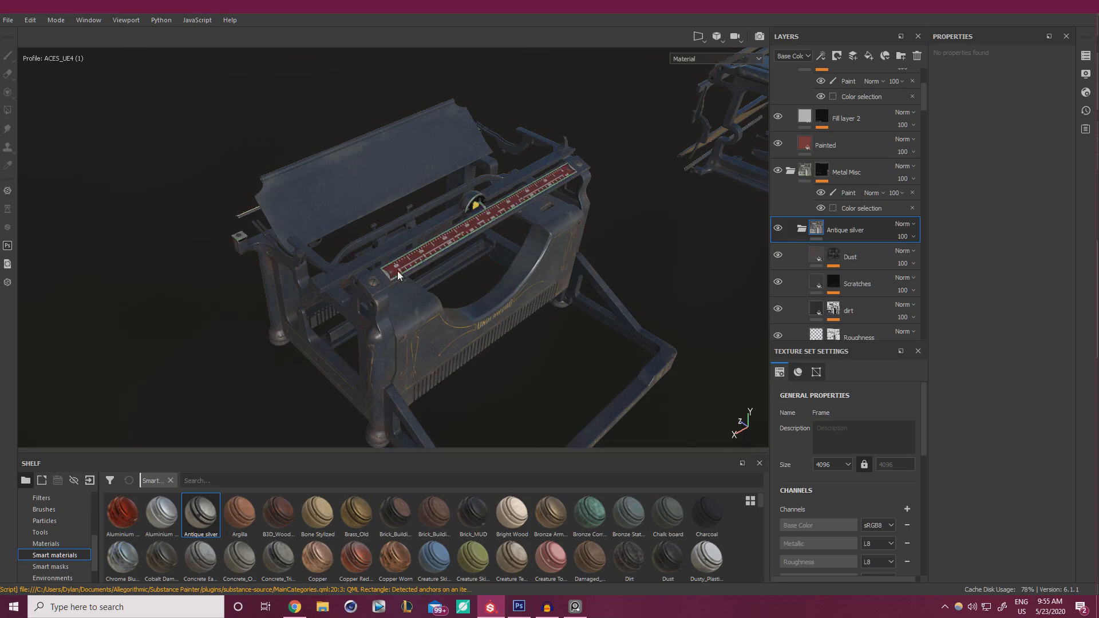
Examine the Antique silver material on the ruler's edges, the half-round plate with its pointer, and the small bracket at the frame's corner
{"action": "left_click_drag", "start_coordinate": [390, 275], "coordinate": [395, 287], "text": "alt"}
{"action": "right_click_drag", "start_coordinate": [395, 286], "coordinate": [366, 303], "text": "alt"}
{"action": "middle_click_drag", "start_coordinate": [366, 304], "coordinate": [492, 321], "text": "alt"}
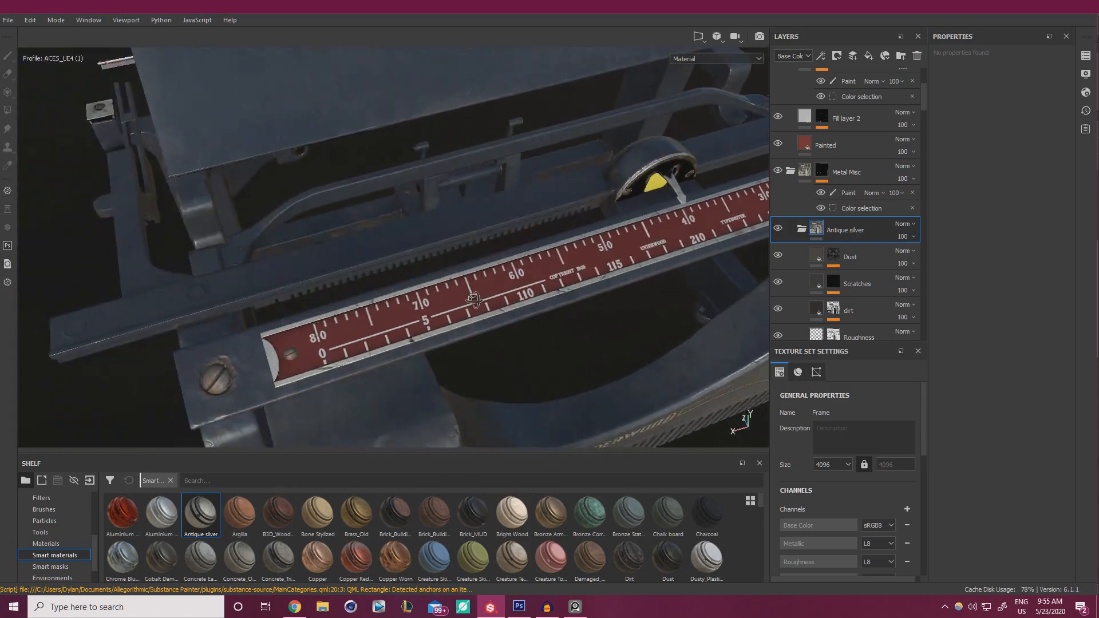
{"action": "left_click_drag", "start_coordinate": [492, 321], "coordinate": [444, 320], "text": "alt"}
{"action": "right_click_drag", "start_coordinate": [444, 321], "coordinate": [481, 252], "text": "alt"}
{"action": "middle_click_drag", "start_coordinate": [481, 252], "coordinate": [366, 286], "text": "alt"}
{"action": "left_click_drag", "start_coordinate": [367, 286], "coordinate": [550, 235], "text": "alt"}
{"action": "right_click_drag", "start_coordinate": [630, 320], "coordinate": [743, 394], "text": "alt"}
{"action": "left_click_drag", "start_coordinate": [492, 320], "coordinate": [538, 321], "text": "alt"}
{"action": "right_click_drag", "start_coordinate": [538, 320], "coordinate": [572, 351], "text": "alt"}
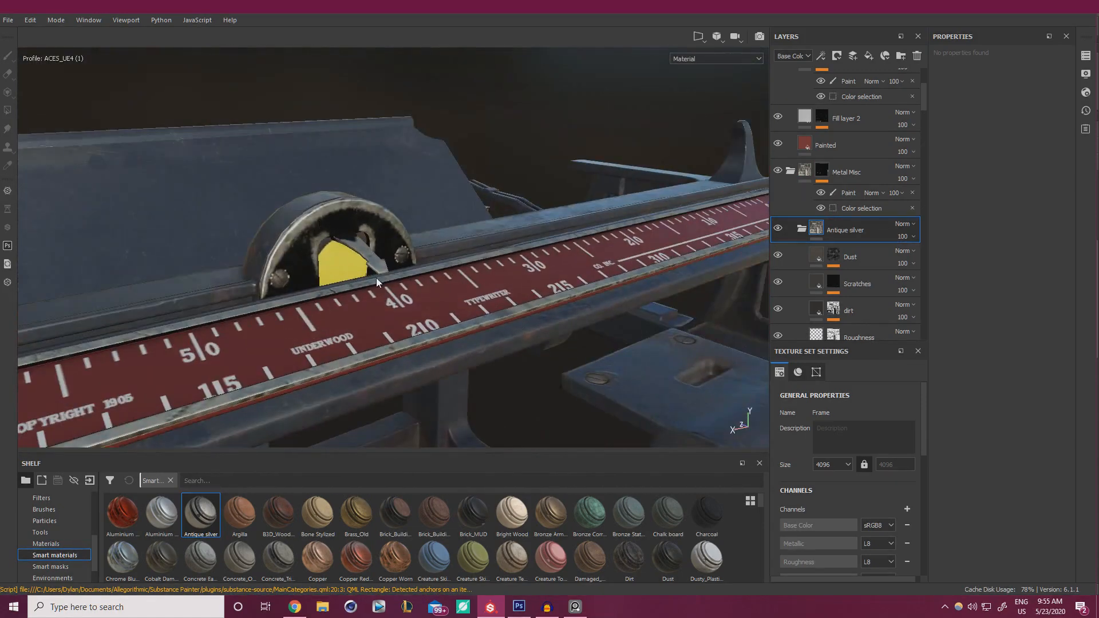
{"action": "right_click_drag", "start_coordinate": [376, 277], "coordinate": [162, 290], "text": "alt"}
{"action": "middle_click_drag", "start_coordinate": [162, 291], "coordinate": [292, 263], "text": "alt"}
{"action": "left_click_drag", "start_coordinate": [292, 263], "coordinate": [420, 246], "text": "alt"}
{"action": "right_click_drag", "start_coordinate": [420, 246], "coordinate": [427, 395], "text": "alt"}
{"action": "left_click_drag", "start_coordinate": [427, 395], "coordinate": [365, 376], "text": "alt"}
{"action": "middle_click_drag", "start_coordinate": [365, 376], "coordinate": [470, 417], "text": "alt"}
{"action": "right_click_drag", "start_coordinate": [470, 418], "coordinate": [293, 279], "text": "alt"}
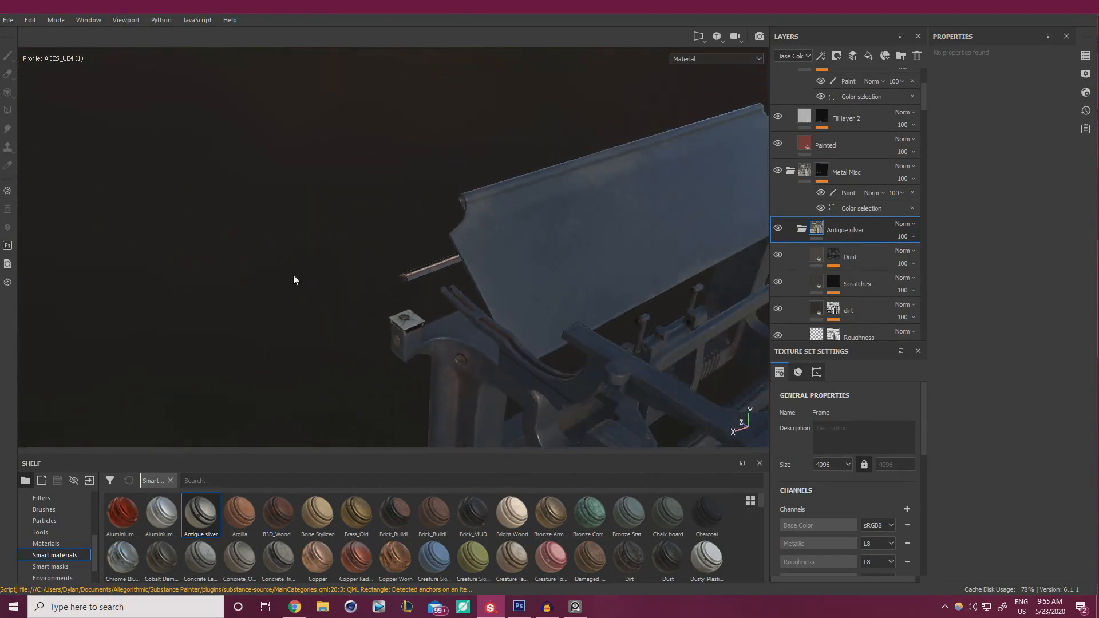
{"action": "left_click_drag", "start_coordinate": [372, 277], "coordinate": [302, 285], "text": "alt"}
{"action": "middle_click_drag", "start_coordinate": [302, 285], "coordinate": [584, 252], "text": "alt"}
{"action": "left_click_drag", "start_coordinate": [584, 252], "coordinate": [576, 281], "text": "alt"}
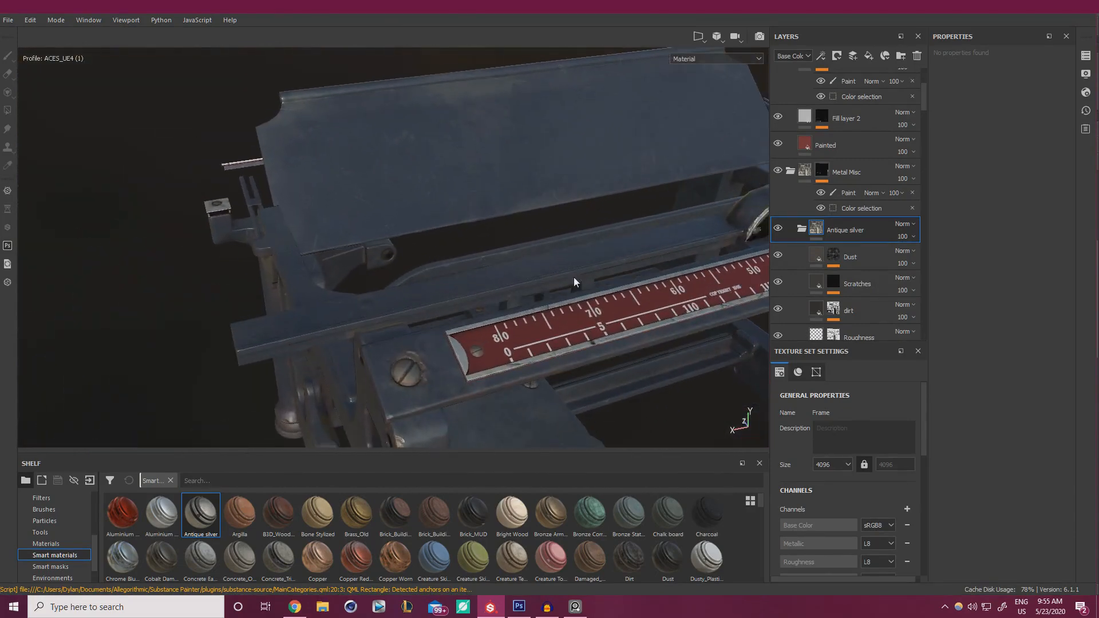
Rename the Metal Misc folder as RulerMetal
{"action": "left_click", "coordinate": [842, 195]}
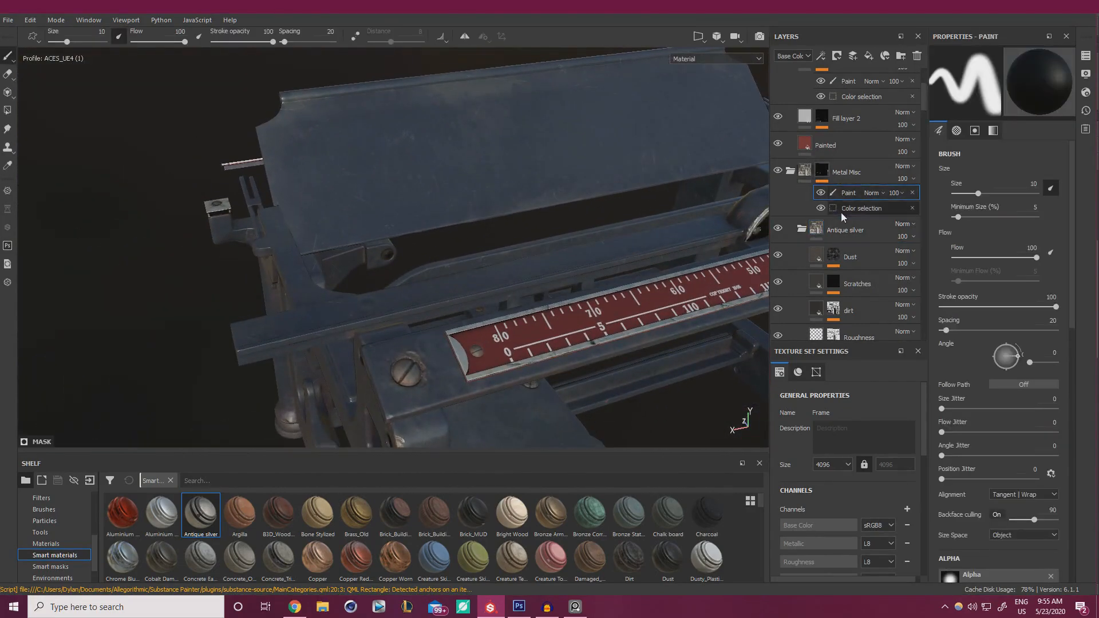
{"action": "left_click", "coordinate": [848, 173]}
{"action": "double_click", "coordinate": [857, 171]}
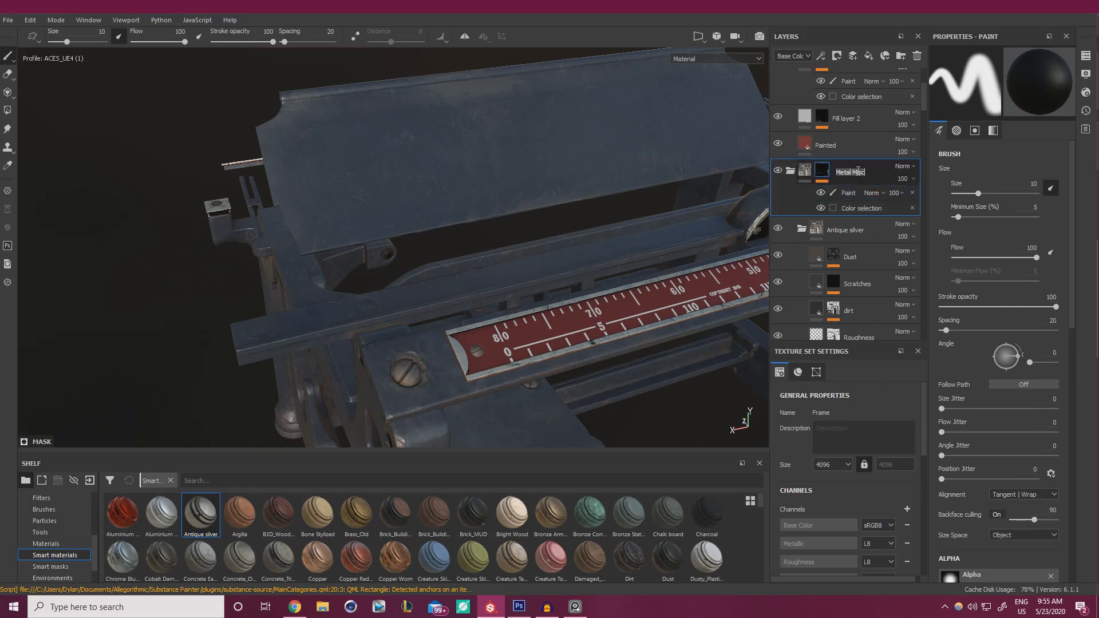
{"action": "type", "text": "Ruler"}
{"action": "key", "text": "Return"}
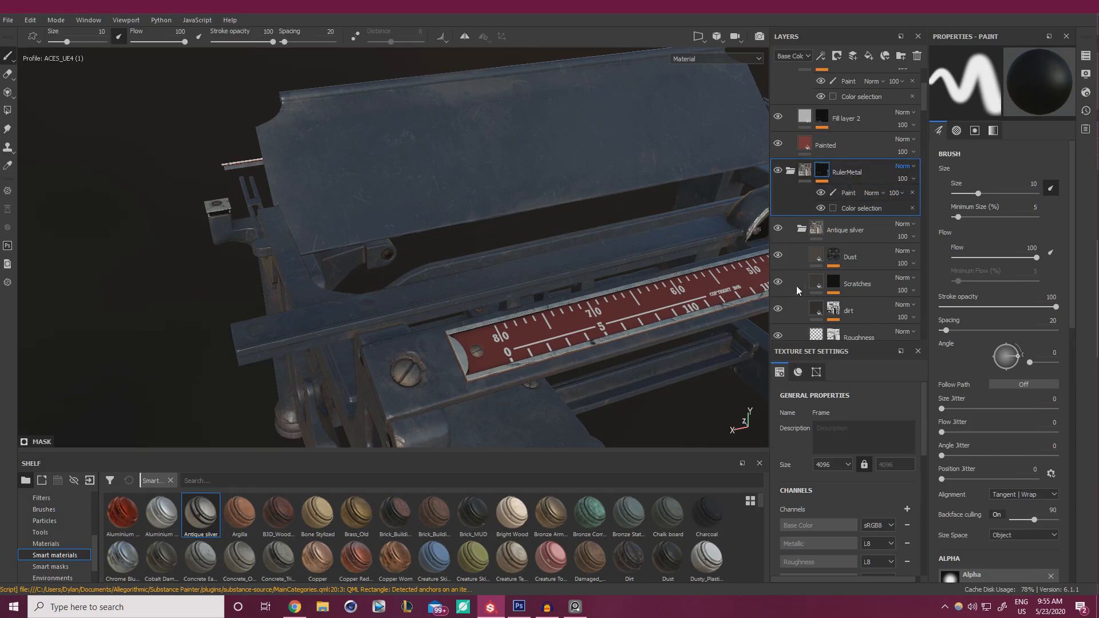
Remove the half-round plate and its pointer from the RulerMetal mask, using Polygon Fill in UV chunk mode with color 0
{"action": "left_click", "coordinate": [845, 198]}
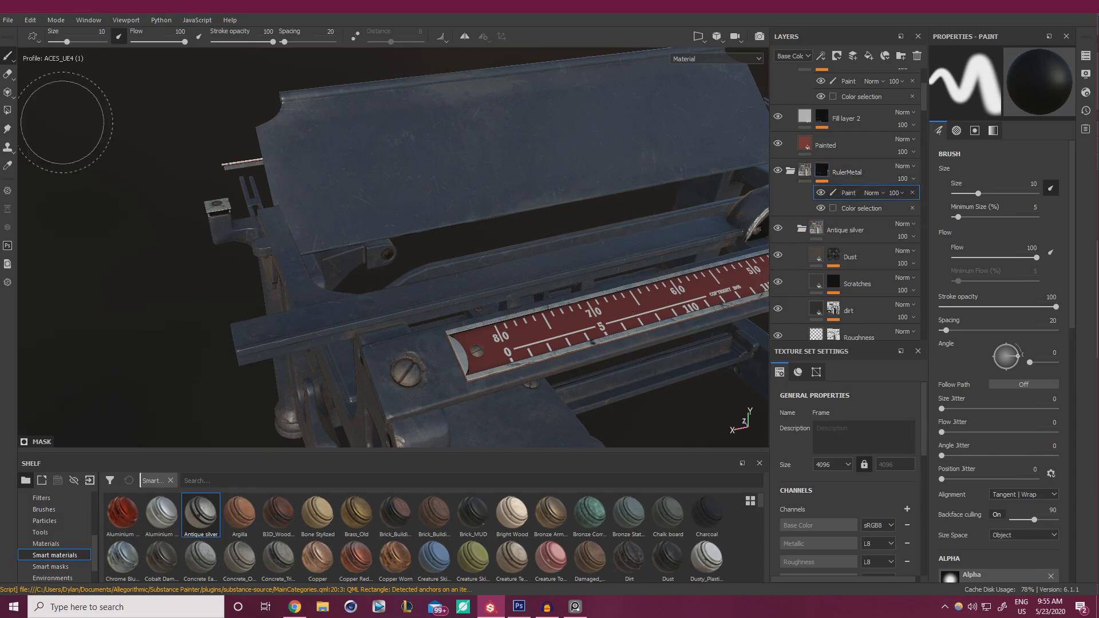
{"action": "left_click", "coordinate": [8, 110]}
{"action": "left_click_drag", "start_coordinate": [1000, 85], "coordinate": [841, 77]}
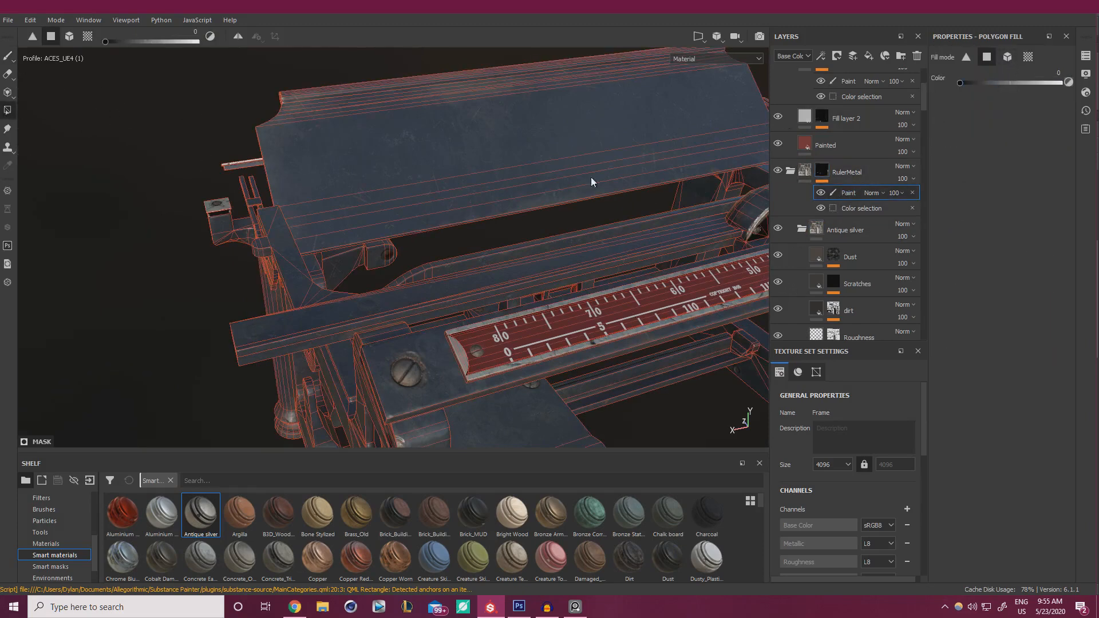
{"action": "right_click_drag", "start_coordinate": [591, 177], "coordinate": [483, 179], "text": "alt"}
{"action": "middle_click_drag", "start_coordinate": [484, 179], "coordinate": [319, 180], "text": "alt"}
{"action": "right_click_drag", "start_coordinate": [320, 180], "coordinate": [458, 185], "text": "alt"}
{"action": "middle_click_drag", "start_coordinate": [458, 184], "coordinate": [517, 246], "text": "alt"}
{"action": "left_click_drag", "start_coordinate": [517, 247], "coordinate": [475, 222], "text": "alt"}
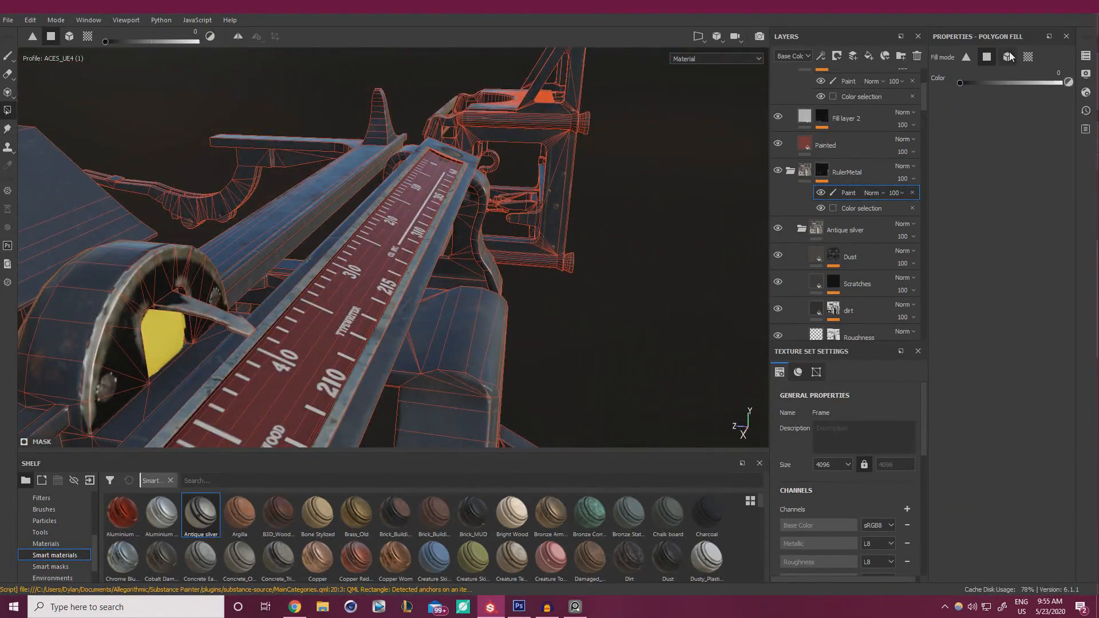
{"action": "left_click", "coordinate": [1029, 57]}
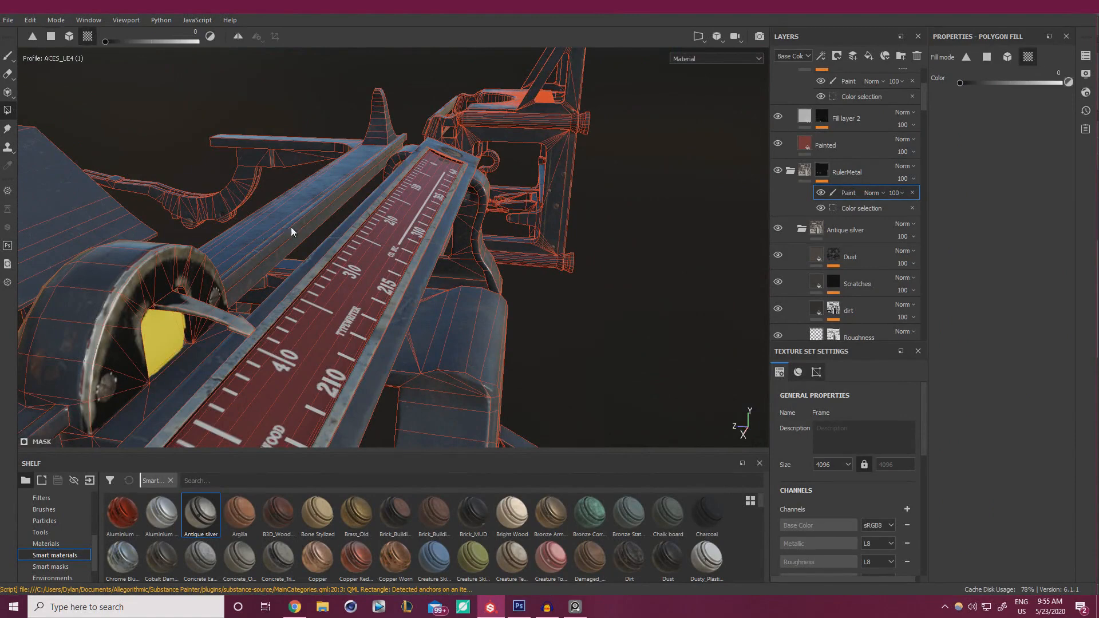
{"action": "left_click_drag", "start_coordinate": [291, 227], "coordinate": [325, 230], "text": "alt"}
{"action": "left_click_drag", "start_coordinate": [252, 359], "coordinate": [390, 208]}
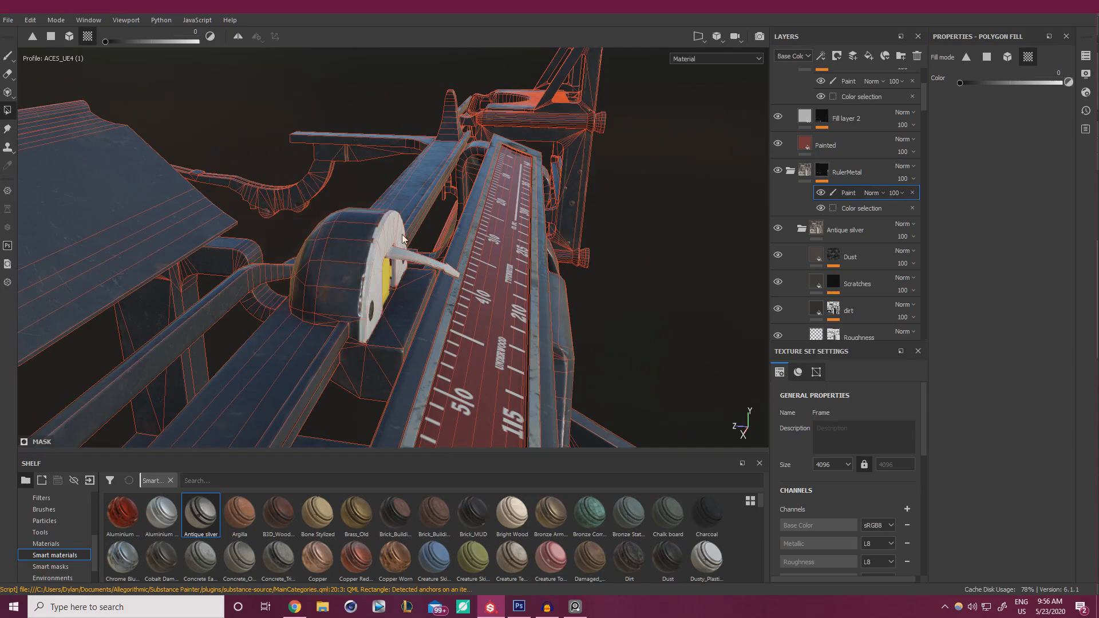
{"action": "left_click_drag", "start_coordinate": [359, 290], "coordinate": [386, 253], "text": "alt"}
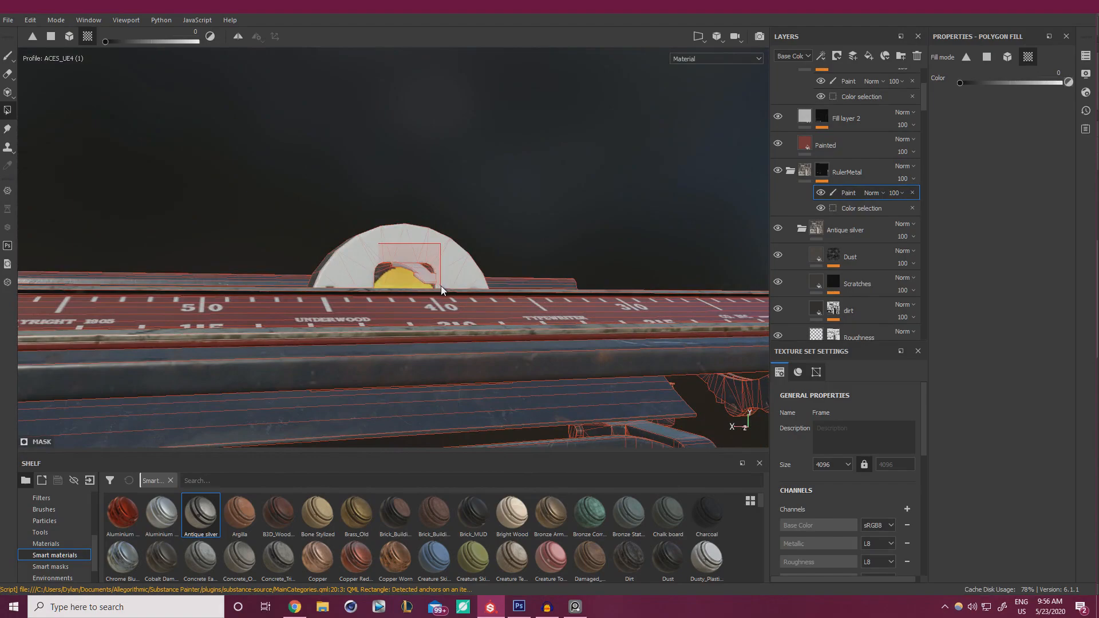
{"action": "left_click_drag", "start_coordinate": [441, 286], "coordinate": [371, 190]}
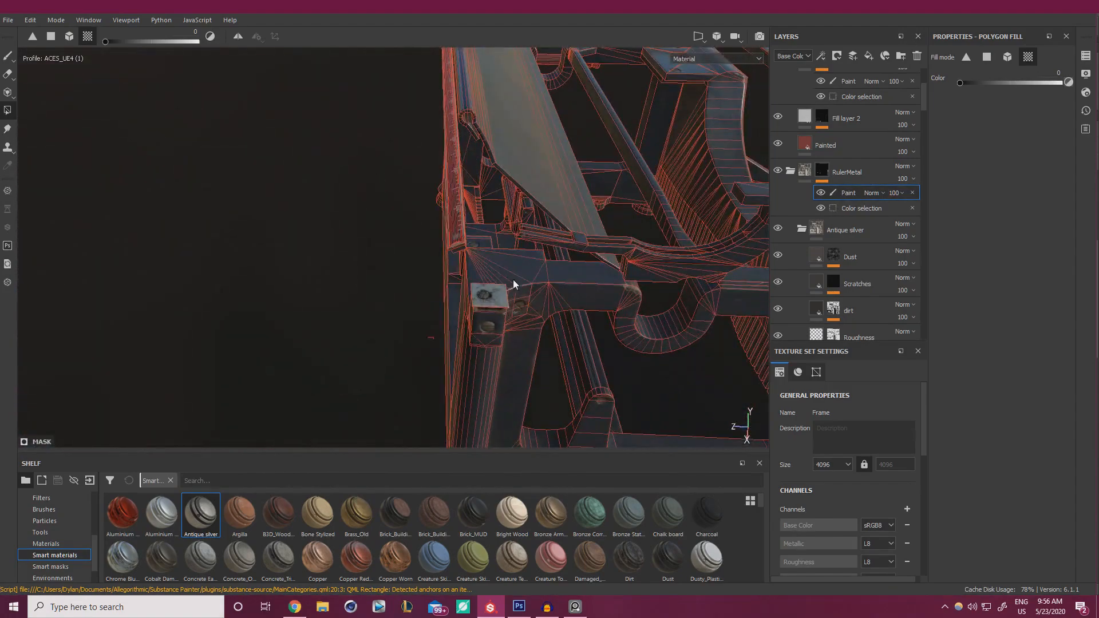
Remove the small bracket at the frame's corner from the RulerMetal mask with the same polygon fill
{"action": "left_click_drag", "start_coordinate": [513, 280], "coordinate": [530, 274]}
{"action": "left_click_drag", "start_coordinate": [242, 265], "coordinate": [577, 304], "text": "alt"}
{"action": "left_click_drag", "start_coordinate": [472, 413], "coordinate": [636, 256]}
{"action": "left_click_drag", "start_coordinate": [637, 257], "coordinate": [320, 262], "text": "alt"}
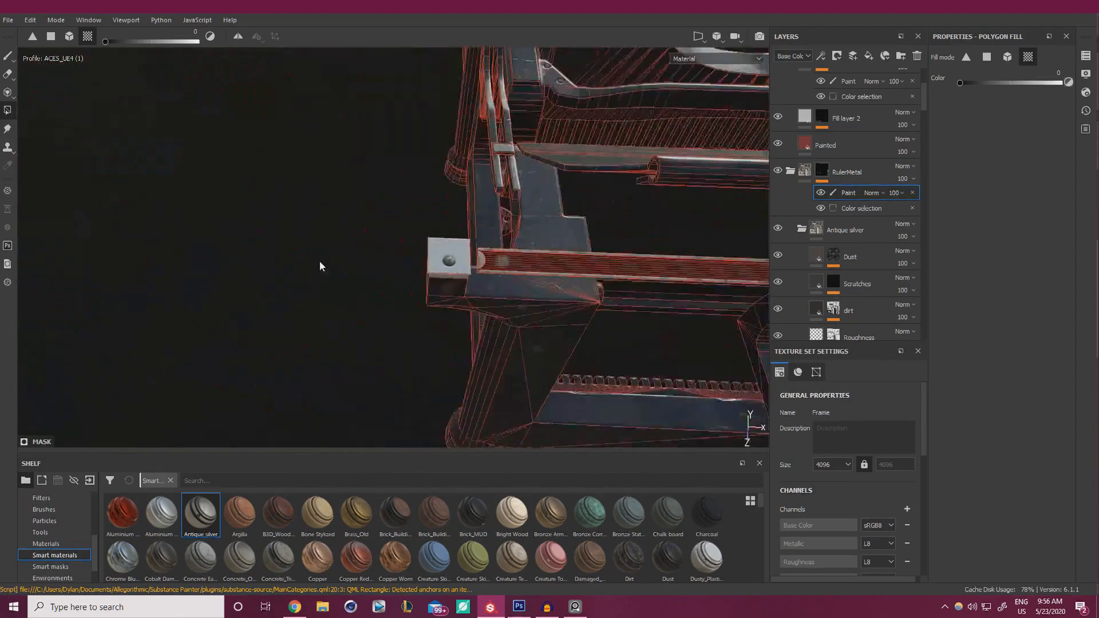
Examine the frame's corner and the silver edges at the ruler's zero end, with the Paint tool active
{"action": "right_click_drag", "start_coordinate": [320, 262], "coordinate": [245, 192], "text": "alt"}
{"action": "left_click_drag", "start_coordinate": [245, 191], "coordinate": [226, 186], "text": "alt"}
{"action": "left_click", "coordinate": [8, 56]}
{"action": "left_click_drag", "start_coordinate": [321, 240], "coordinate": [372, 252], "text": "alt"}
{"action": "right_click_drag", "start_coordinate": [372, 252], "coordinate": [544, 286], "text": "alt"}
{"action": "mouse_move", "coordinate": [544, 287]}
{"action": "left_mouse_down", "text": "alt"}
{"action": "mouse_move", "coordinate": [575, 298]}
{"action": "mouse_move", "coordinate": [566, 314]}
{"action": "left_mouse_up", "text": "alt"}
{"action": "right_click_drag", "start_coordinate": [567, 314], "coordinate": [149, 196], "text": "alt"}
{"action": "left_click_drag", "start_coordinate": [149, 196], "coordinate": [257, 236], "text": "alt"}
{"action": "mouse_move", "coordinate": [257, 236]}
{"action": "right_mouse_down", "text": "alt"}
{"action": "mouse_move", "coordinate": [385, 228]}
{"action": "mouse_move", "coordinate": [388, 243]}
{"action": "mouse_move", "coordinate": [412, 246]}
{"action": "right_mouse_up", "text": "alt"}
{"action": "right_click_drag", "start_coordinate": [439, 229], "coordinate": [401, 230], "text": "ctrl"}
{"action": "mouse_move", "coordinate": [401, 235]}
{"action": "left_mouse_down", "text": "alt"}
{"action": "mouse_move", "coordinate": [410, 197]}
{"action": "mouse_move", "coordinate": [396, 216]}
{"action": "mouse_move", "coordinate": [635, 198]}
{"action": "left_mouse_up", "text": "alt"}
Hide the Dust, Scratches, dirt and Roughness layers inside the Antique silver folder, leaving only Base visible
{"action": "scroll", "coordinate": [798, 242], "scroll_direction": "down", "scroll_amount": 1}
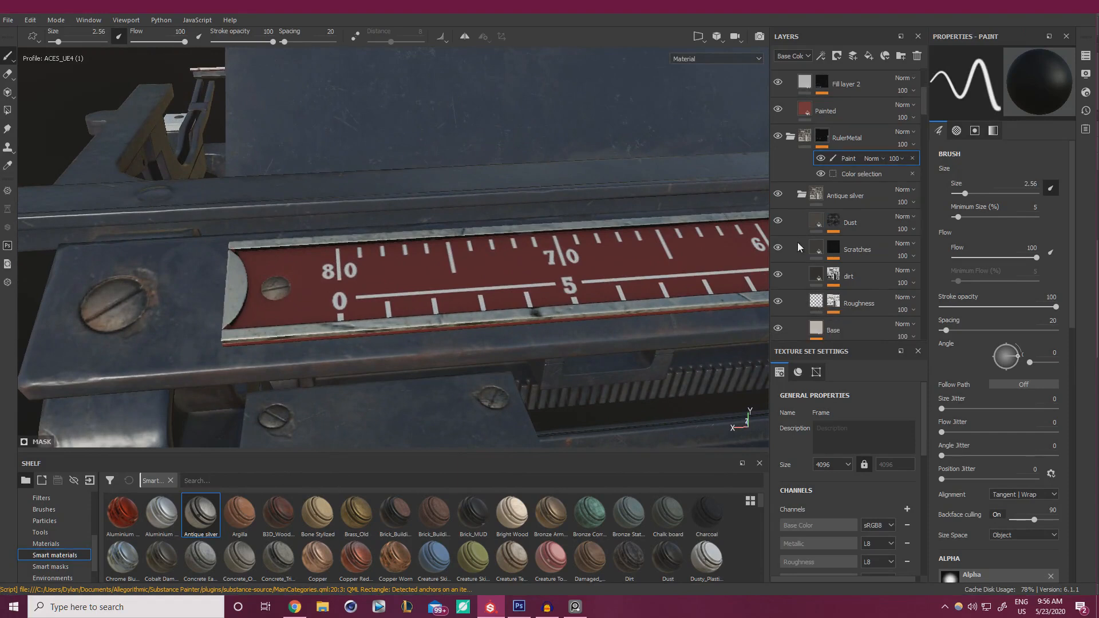
{"action": "scroll", "coordinate": [798, 242], "scroll_direction": "down", "scroll_amount": 2}
{"action": "left_click", "coordinate": [779, 153]}
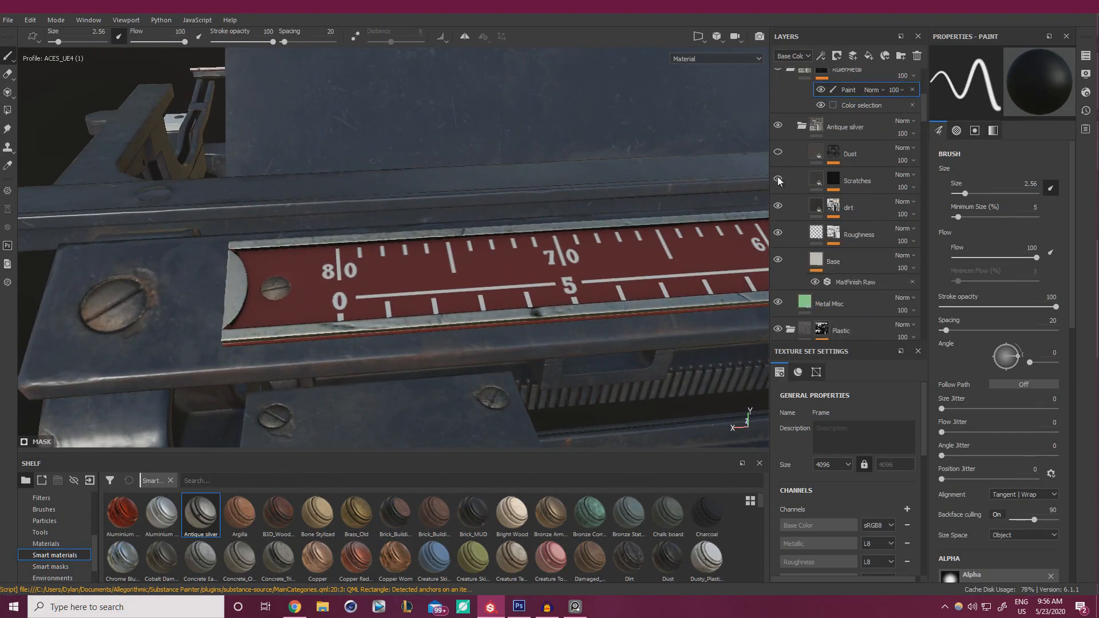
{"action": "left_click", "coordinate": [778, 206]}
{"action": "left_click", "coordinate": [779, 233]}
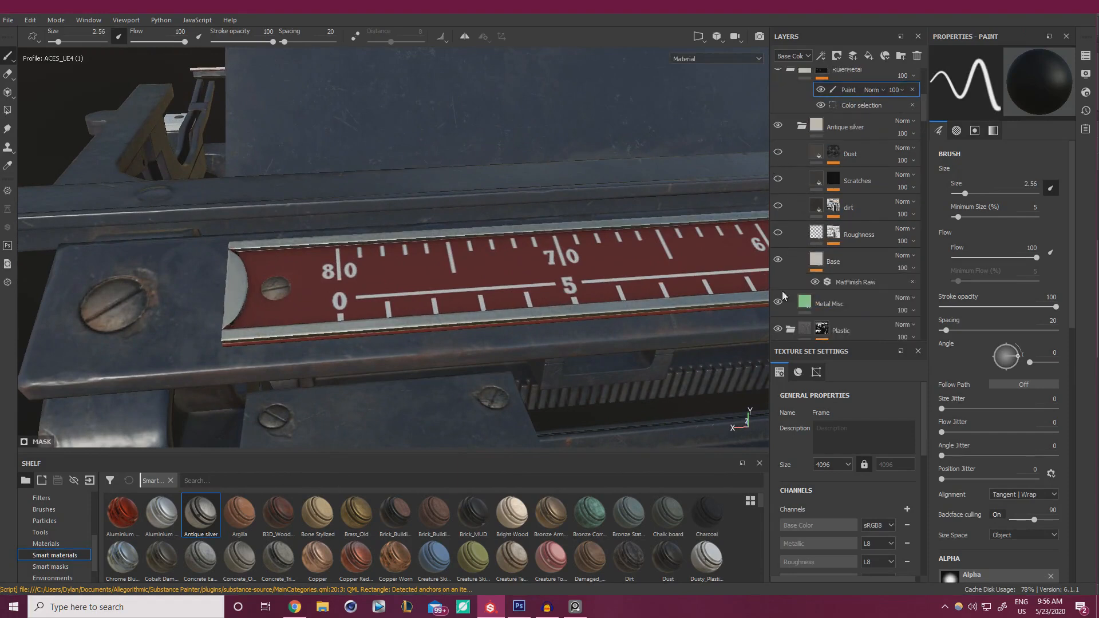
{"action": "mouse_move", "coordinate": [395, 226]}
{"action": "left_mouse_down", "text": "alt"}
{"action": "mouse_move", "coordinate": [351, 206]}
{"action": "mouse_move", "coordinate": [375, 241]}
{"action": "mouse_move", "coordinate": [410, 248]}
{"action": "left_mouse_up", "text": "alt"}
{"action": "middle_click_drag", "start_coordinate": [409, 247], "coordinate": [436, 241], "text": "alt"}
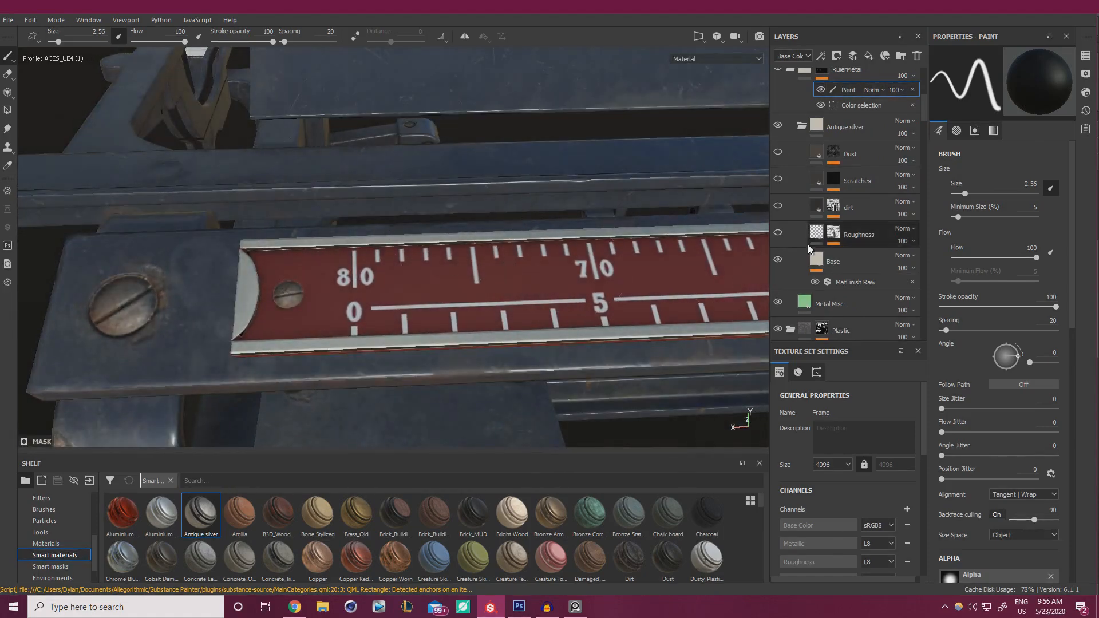
Select the Antique silver Base layer and compare the ruler's trim with the typewriter reference photo
{"action": "left_click", "coordinate": [818, 268]}
{"action": "key", "text": "alt+Tab"}
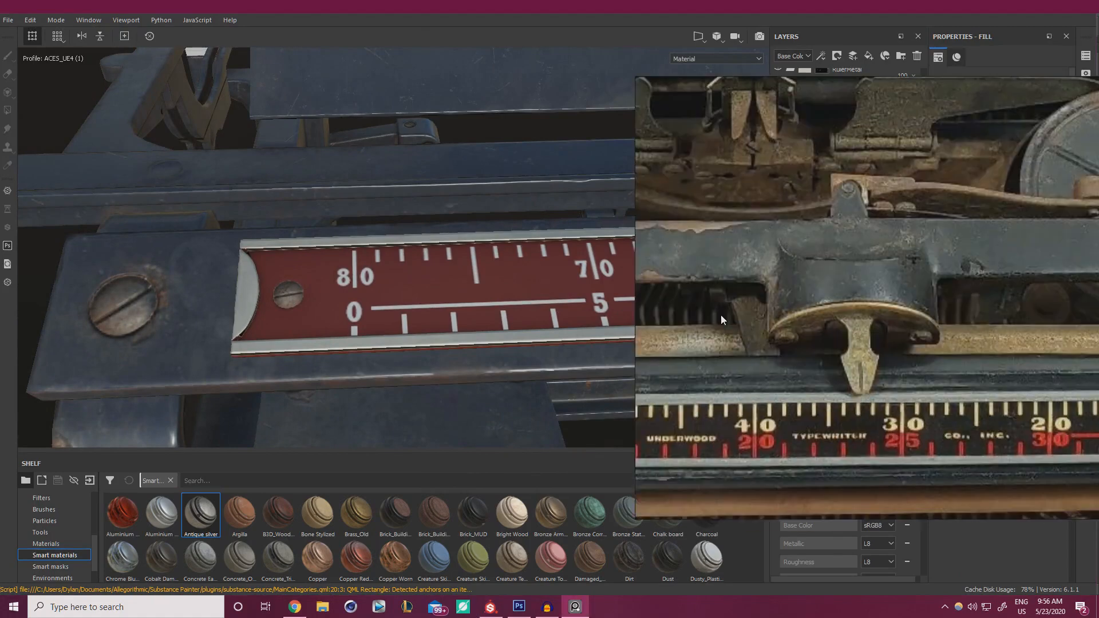
{"action": "right_click_drag", "start_coordinate": [720, 315], "coordinate": [679, 307]}
{"action": "scroll", "coordinate": [749, 405], "scroll_direction": "up", "scroll_amount": 2}
{"action": "key", "text": "alt+Tab"}
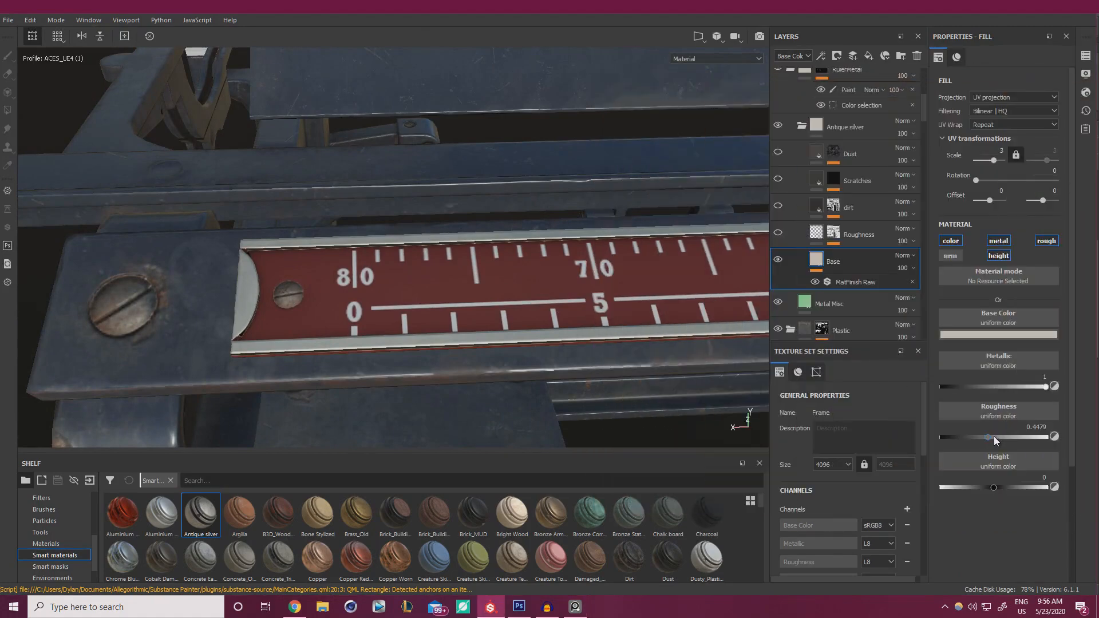
Set the Base layer's roughness to 0.5503 and adjust the saturation of its base color
{"action": "left_click_drag", "start_coordinate": [994, 436], "coordinate": [999, 438]}
{"action": "left_click_drag", "start_coordinate": [527, 364], "coordinate": [526, 334], "text": "alt"}
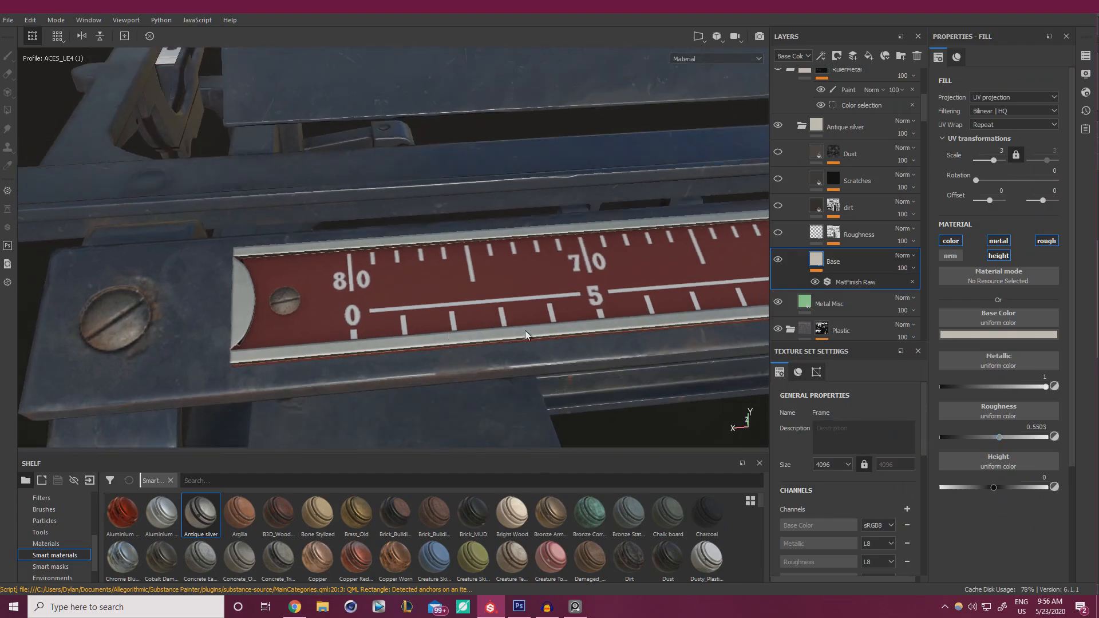
{"action": "left_click", "coordinate": [945, 335]}
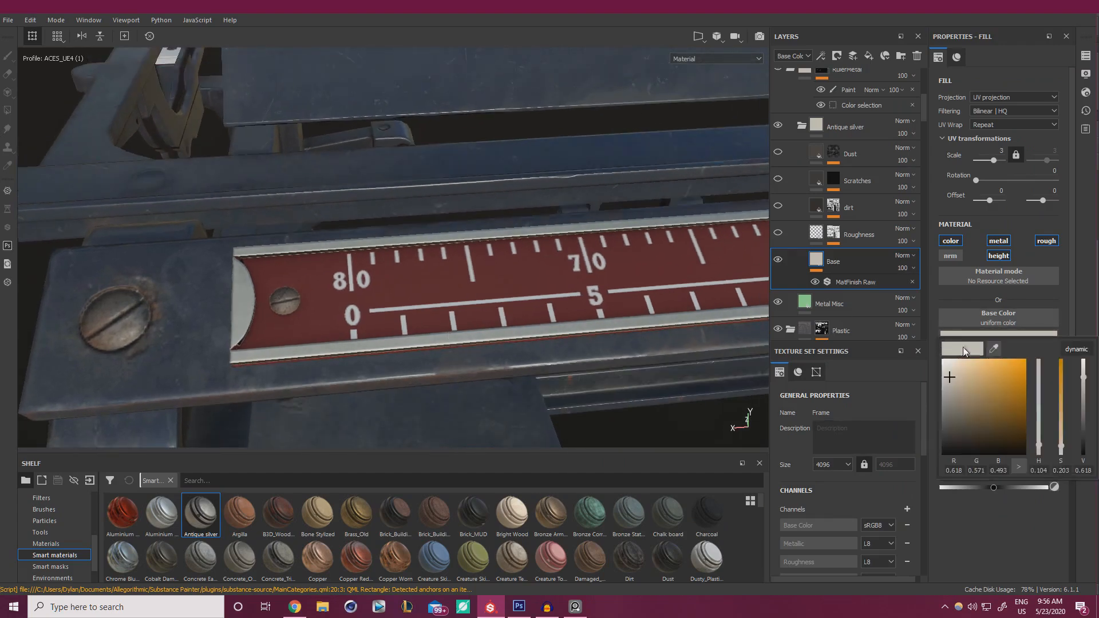
{"action": "left_click", "coordinate": [1061, 440]}
Examine the ruler's silver trim against the whole frame and up close from several angles
{"action": "right_click_drag", "start_coordinate": [579, 331], "coordinate": [103, 232], "text": "alt"}
{"action": "middle_click_drag", "start_coordinate": [367, 252], "coordinate": [317, 229], "text": "alt"}
{"action": "left_click_drag", "start_coordinate": [317, 228], "coordinate": [368, 189], "text": "alt"}
{"action": "right_click_drag", "start_coordinate": [342, 321], "coordinate": [252, 286], "text": "alt"}
{"action": "left_click_drag", "start_coordinate": [252, 286], "coordinate": [309, 269], "text": "alt"}
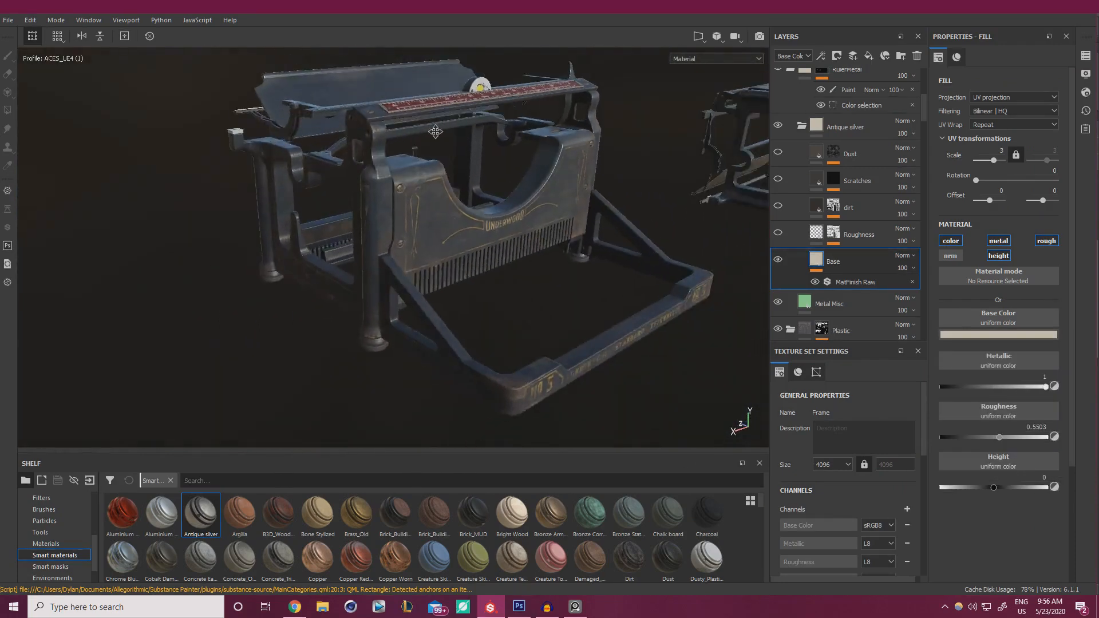
{"action": "right_click_drag", "start_coordinate": [310, 269], "coordinate": [401, 258], "text": "alt"}
{"action": "middle_click_drag", "start_coordinate": [401, 257], "coordinate": [408, 218], "text": "alt"}
{"action": "left_click_drag", "start_coordinate": [409, 219], "coordinate": [458, 252], "text": "alt"}
{"action": "right_click_drag", "start_coordinate": [458, 252], "coordinate": [572, 275], "text": "alt"}
{"action": "middle_click_drag", "start_coordinate": [572, 275], "coordinate": [546, 345], "text": "alt"}
{"action": "right_click_drag", "start_coordinate": [446, 309], "coordinate": [336, 307], "text": "alt"}
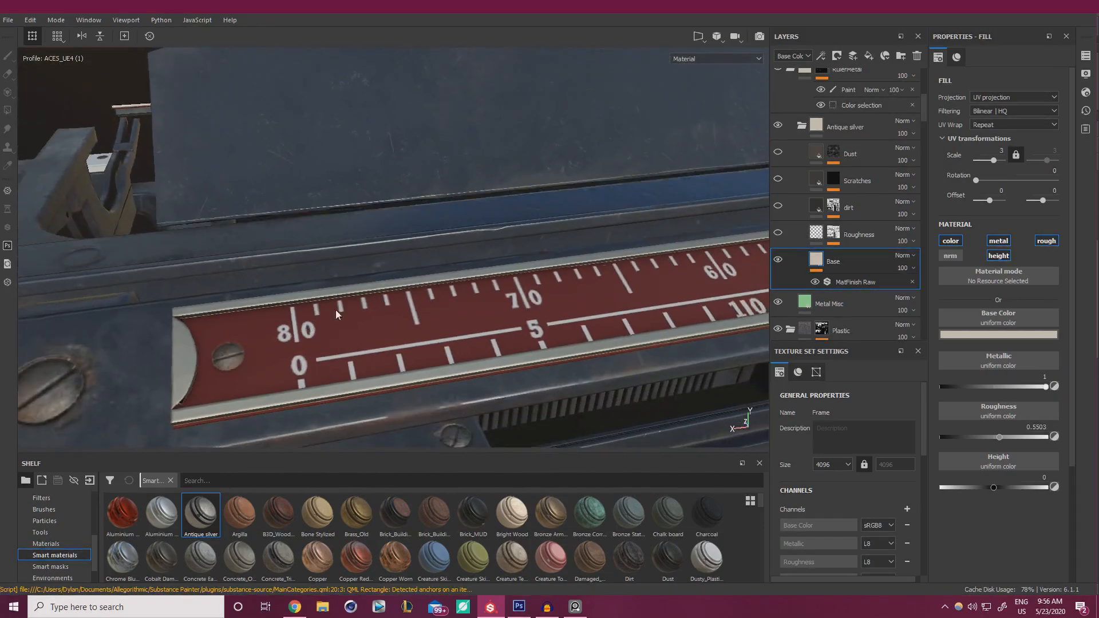
{"action": "left_click_drag", "start_coordinate": [336, 307], "coordinate": [341, 314], "text": "alt"}
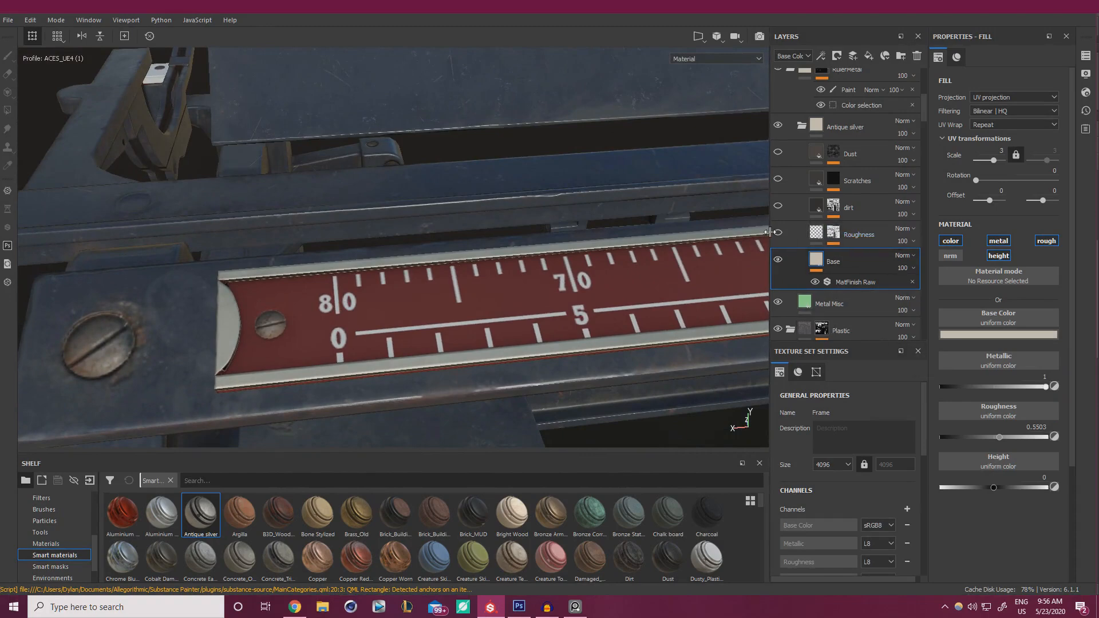
Make the Antique silver Roughness layer visible again and display only the Roughness channel on the model
{"action": "left_click_drag", "start_coordinate": [458, 327], "coordinate": [454, 295], "text": "alt"}
{"action": "right_click_drag", "start_coordinate": [454, 289], "coordinate": [483, 287], "text": "shift"}
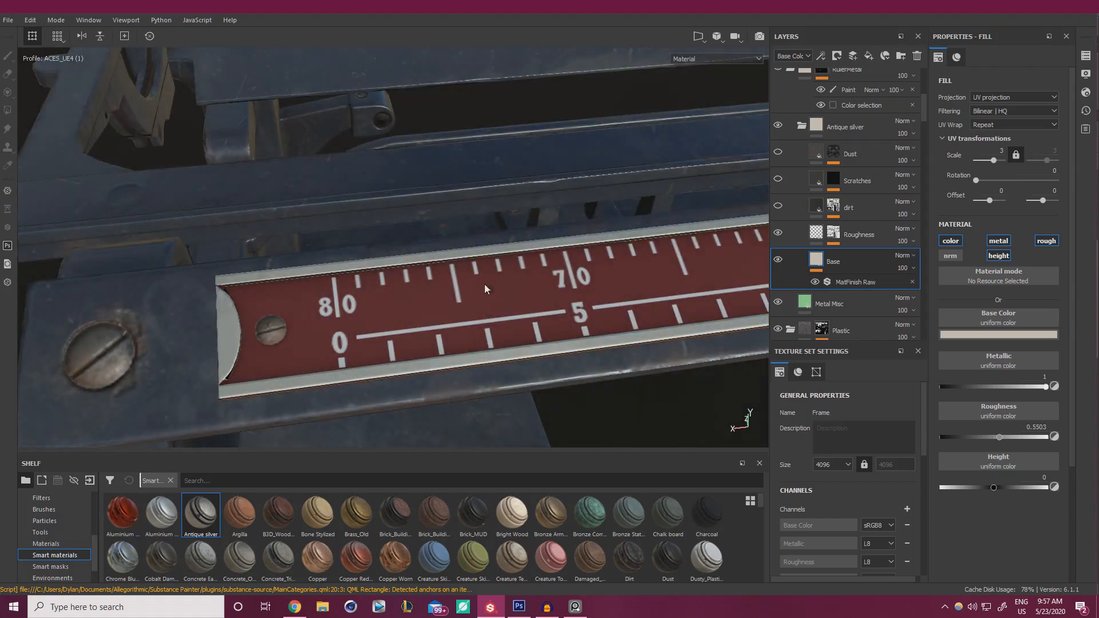
{"action": "left_click", "coordinate": [834, 235]}
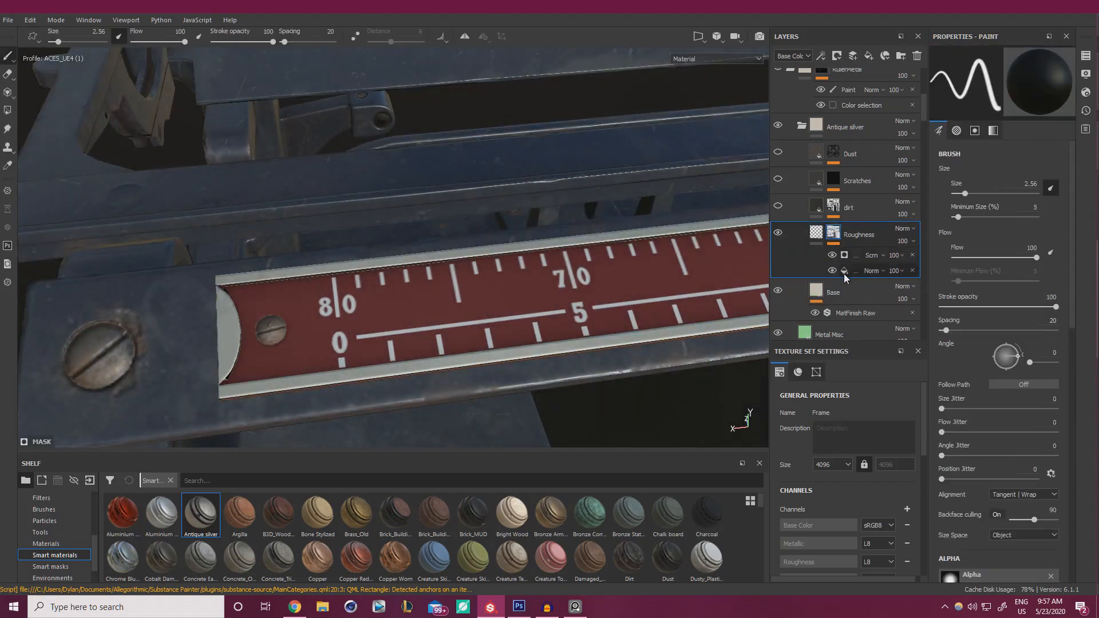
{"action": "left_click", "coordinate": [844, 272]}
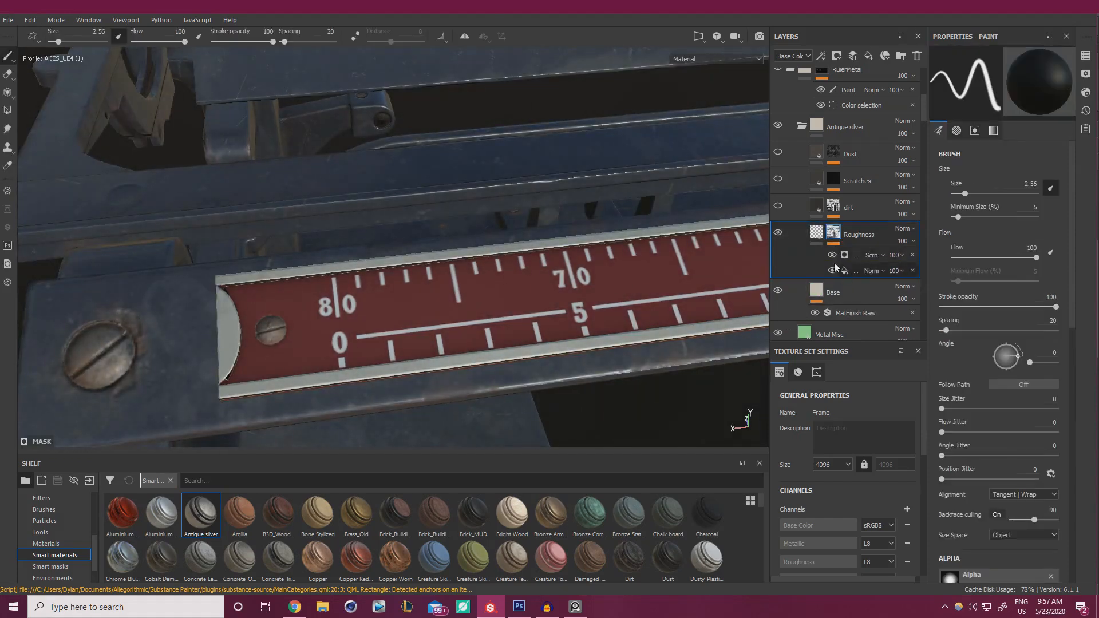
{"action": "left_click", "coordinate": [730, 59]}
{"action": "left_click", "coordinate": [716, 113]}
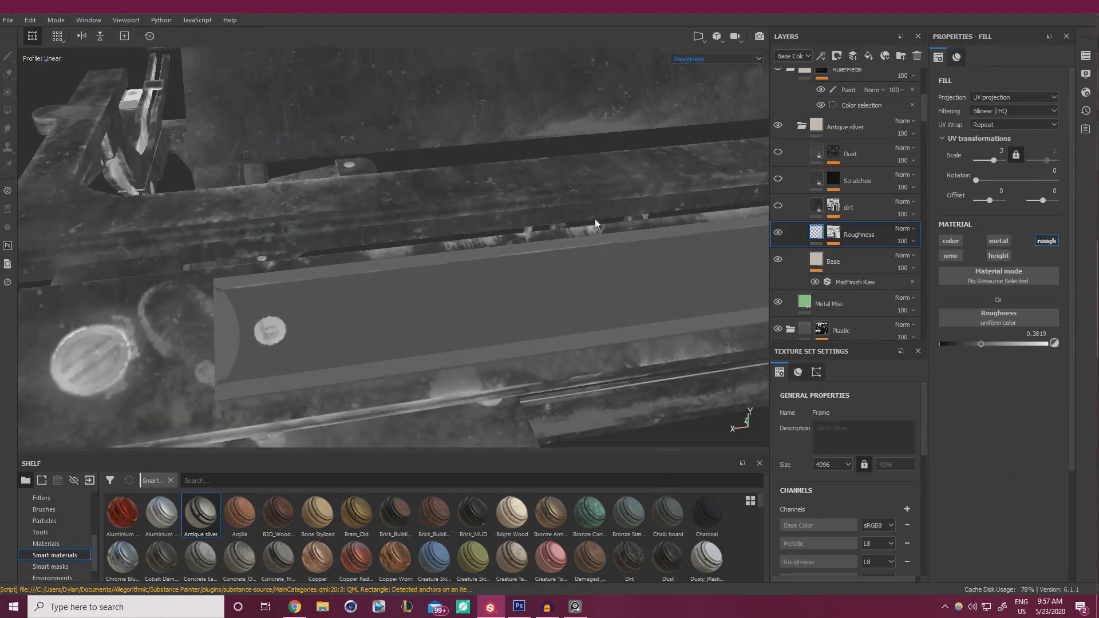
Set the Roughness layer's roughness to 0.4815 and its mask's Metal Edge Wear generator to wear level 0.32 and wear contrast 0.73
{"action": "mouse_move", "coordinate": [981, 343]}
{"action": "left_mouse_down"}
{"action": "mouse_move", "coordinate": [1005, 344]}
{"action": "mouse_move", "coordinate": [992, 345]}
{"action": "left_mouse_up"}
{"action": "left_click", "coordinate": [834, 232]}
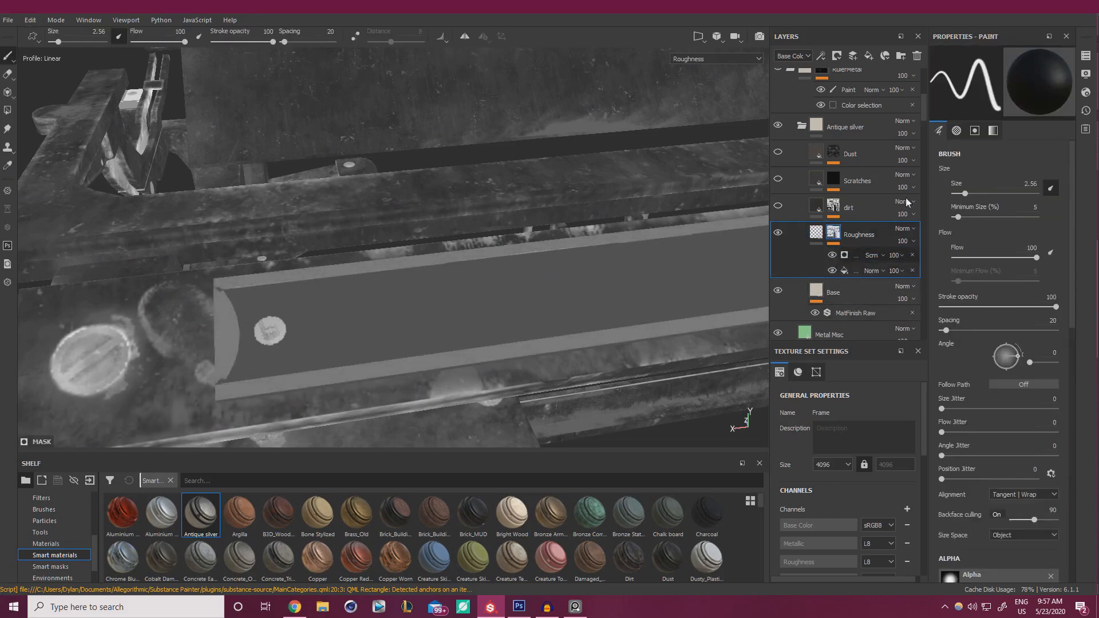
{"action": "left_click", "coordinate": [861, 255]}
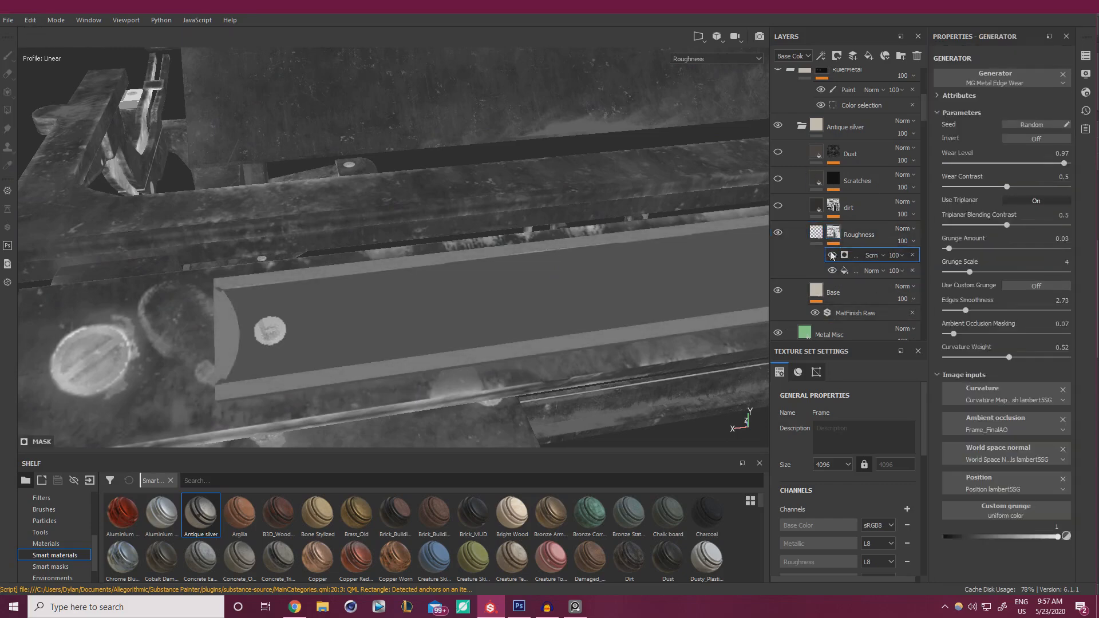
{"action": "left_click", "coordinate": [1035, 163]}
{"action": "mouse_move", "coordinate": [1001, 163]}
{"action": "left_mouse_down"}
{"action": "mouse_move", "coordinate": [970, 163]}
{"action": "mouse_move", "coordinate": [1005, 164]}
{"action": "mouse_move", "coordinate": [986, 164]}
{"action": "left_mouse_up"}
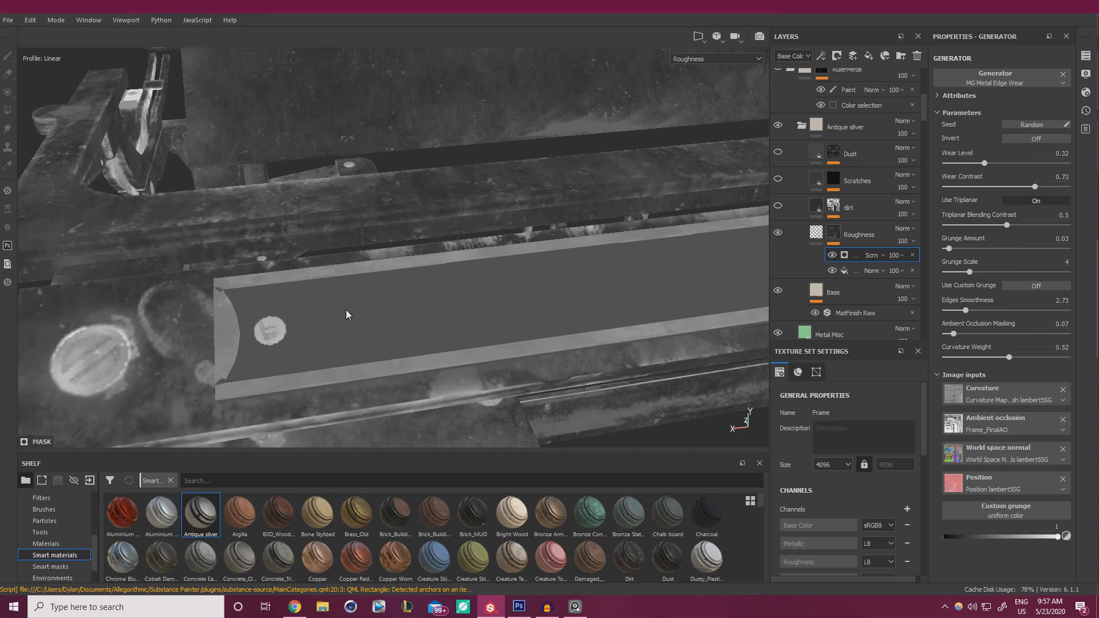
Raise the Roughness layer's roughness to 0.6455
{"action": "left_click", "coordinate": [834, 233]}
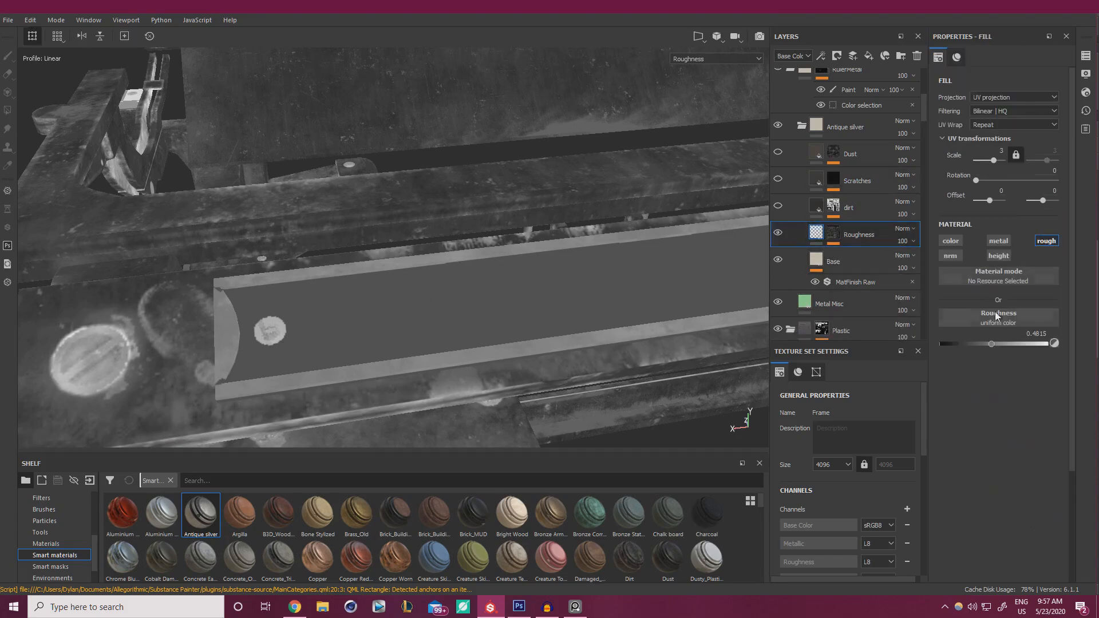
{"action": "left_click", "coordinate": [1022, 343]}
{"action": "left_click_drag", "start_coordinate": [1016, 344], "coordinate": [1007, 344]}
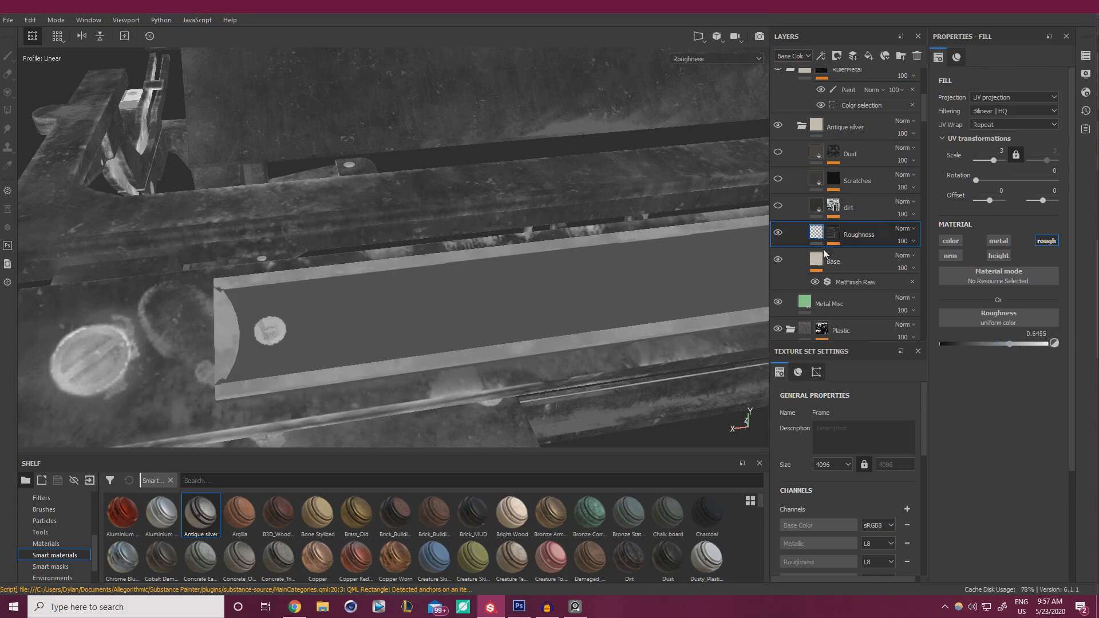
Compare the ruler's trim with and without the grunge fill in the Roughness layer's mask, leaving that fill hidden
{"action": "left_click", "coordinate": [836, 235]}
{"action": "left_click", "coordinate": [832, 270]}
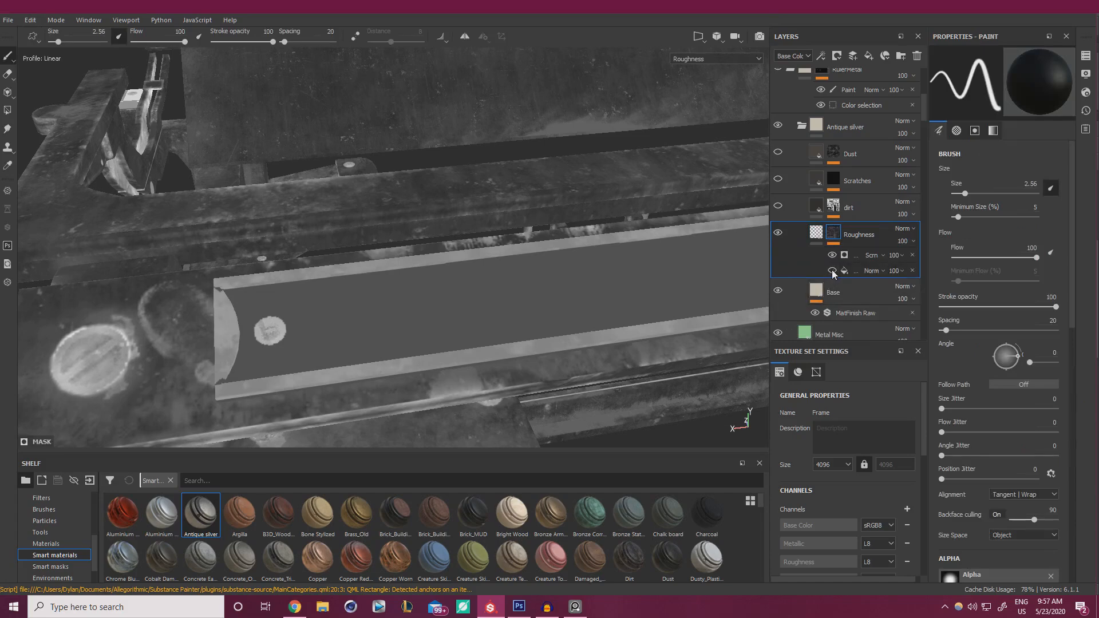
{"action": "left_click", "coordinate": [832, 270]}
{"action": "left_click", "coordinate": [832, 270]}
{"action": "left_click", "coordinate": [832, 270]}
Set the Roughness mask's Metal Edge Wear generator to wear level 0.52, wear contrast 0.84 and grunge scale 7
{"action": "left_click", "coordinate": [851, 253]}
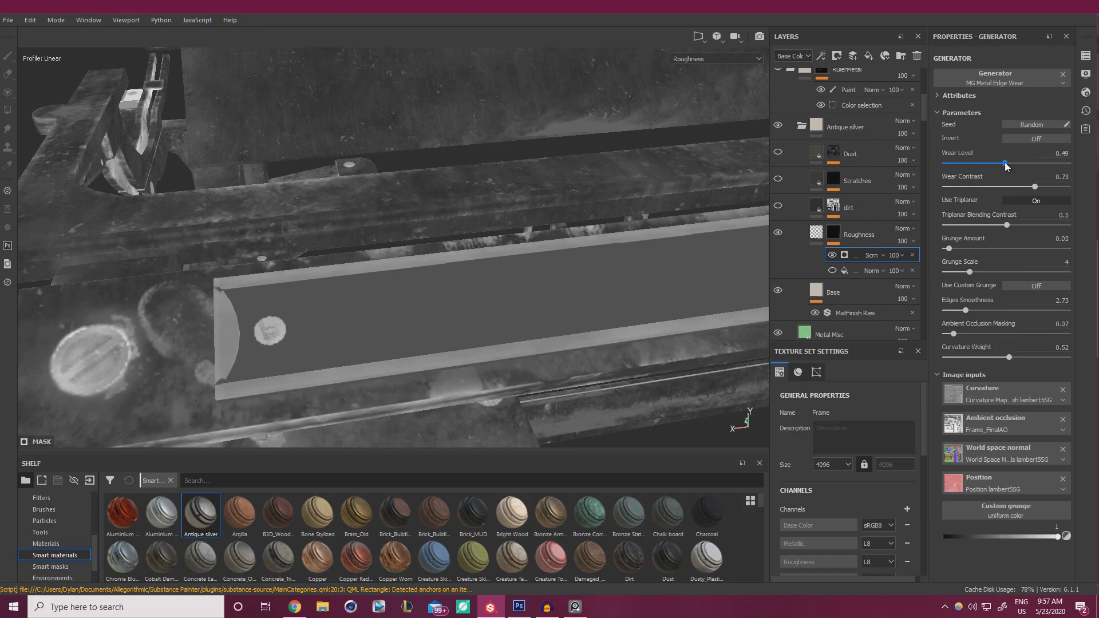
{"action": "mouse_move", "coordinate": [504, 341]}
{"action": "left_mouse_down", "text": "alt"}
{"action": "mouse_move", "coordinate": [501, 325]}
{"action": "mouse_move", "coordinate": [507, 333]}
{"action": "left_mouse_up", "text": "alt"}
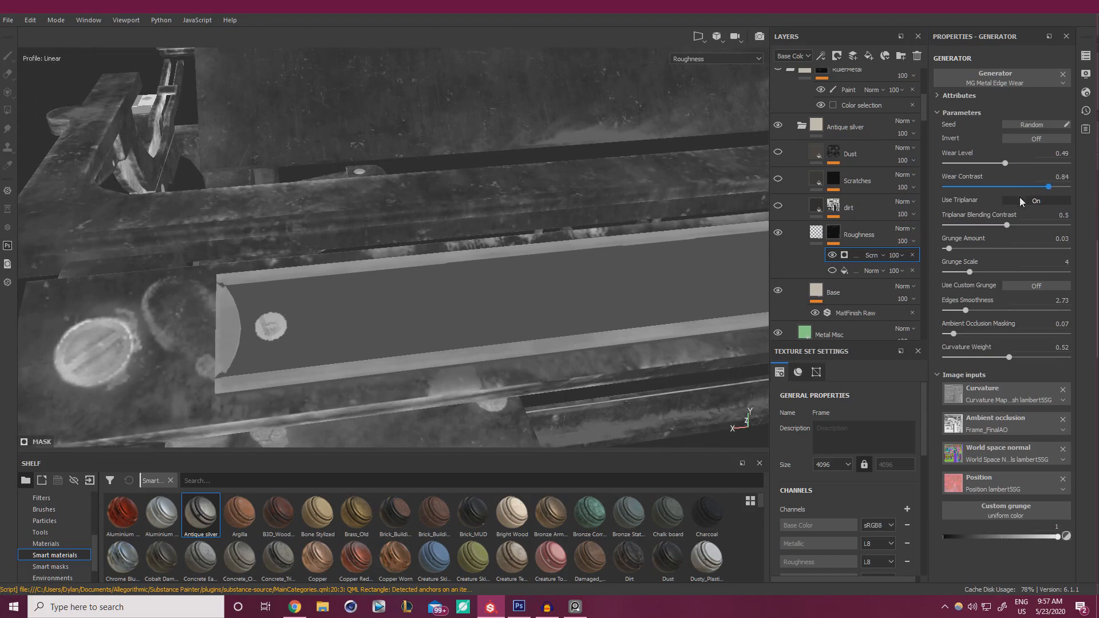
{"action": "mouse_move", "coordinate": [596, 301]}
{"action": "left_mouse_down", "text": "alt"}
{"action": "mouse_move", "coordinate": [644, 332]}
{"action": "mouse_move", "coordinate": [592, 293]}
{"action": "left_mouse_up", "text": "alt"}
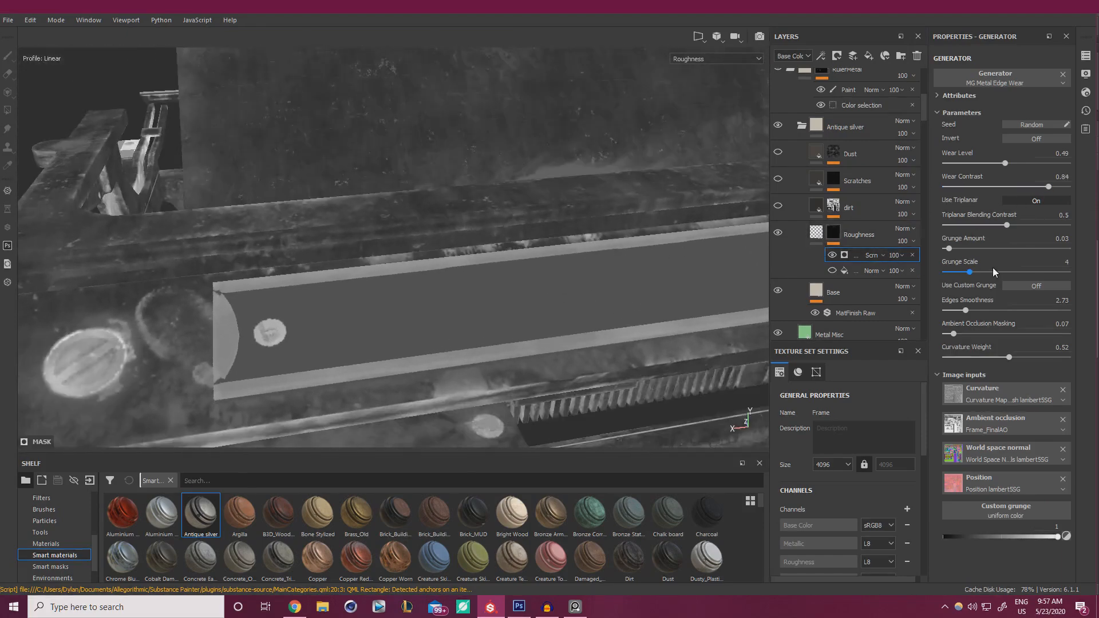
{"action": "left_click_drag", "start_coordinate": [508, 307], "coordinate": [590, 244], "text": "alt"}
{"action": "middle_click_drag", "start_coordinate": [591, 244], "coordinate": [710, 230], "text": "alt"}
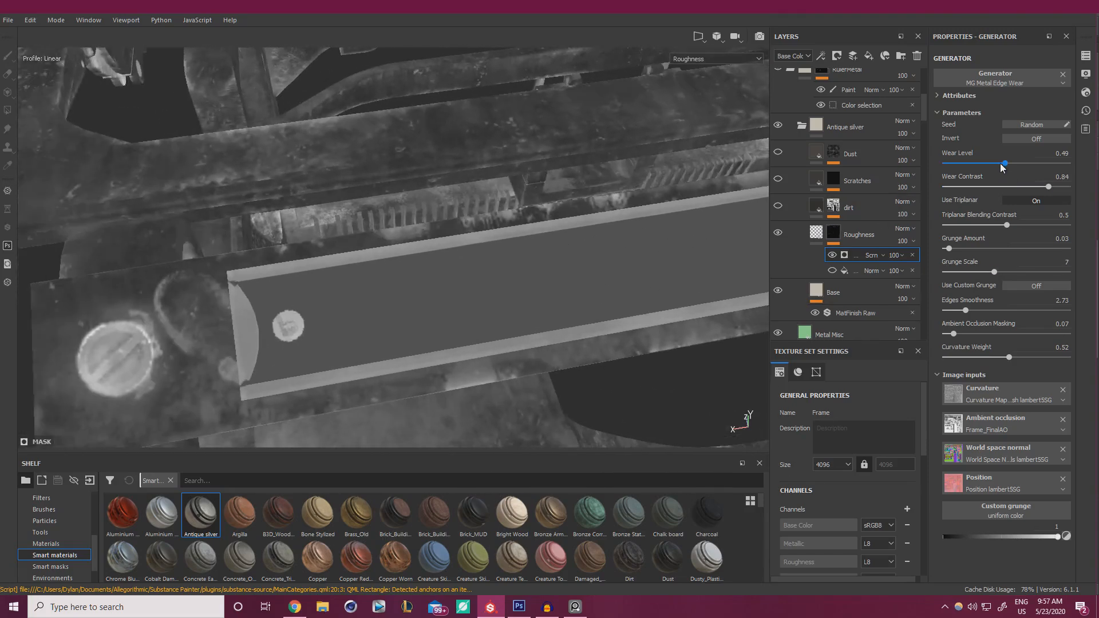
{"action": "left_click", "coordinate": [1009, 164]}
{"action": "left_click_drag", "start_coordinate": [518, 304], "coordinate": [513, 275], "text": "alt"}
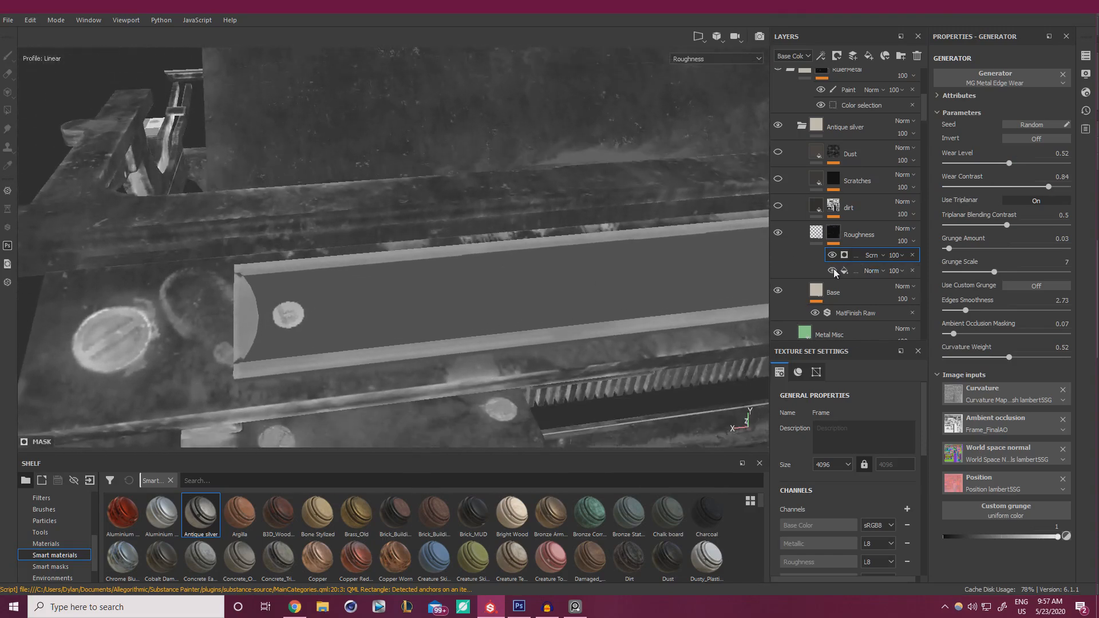
Show the mask's Grunge Marble Shapes fill again with a lower balance, and set the Roughness layer's roughness to 0.6825
{"action": "left_click", "coordinate": [851, 273]}
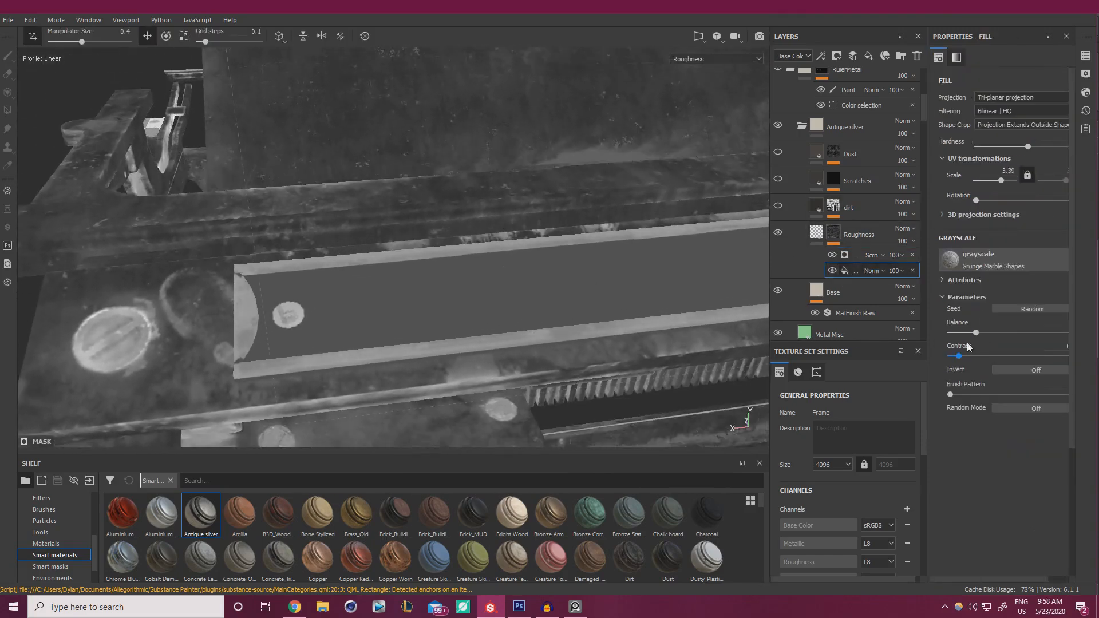
{"action": "left_click", "coordinate": [959, 333]}
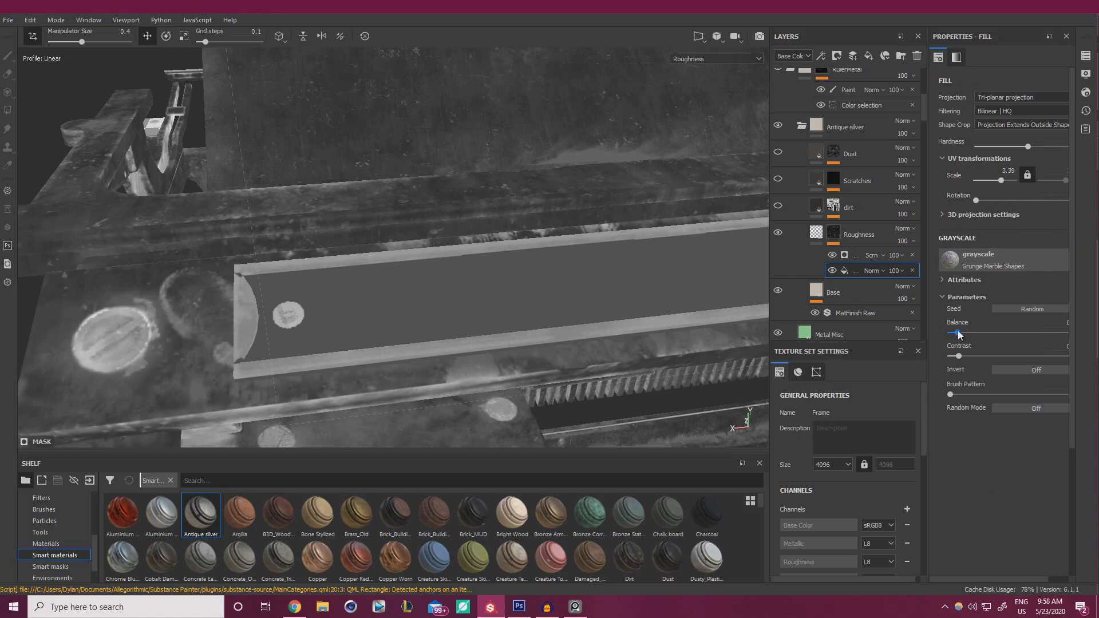
{"action": "left_click", "coordinate": [811, 233]}
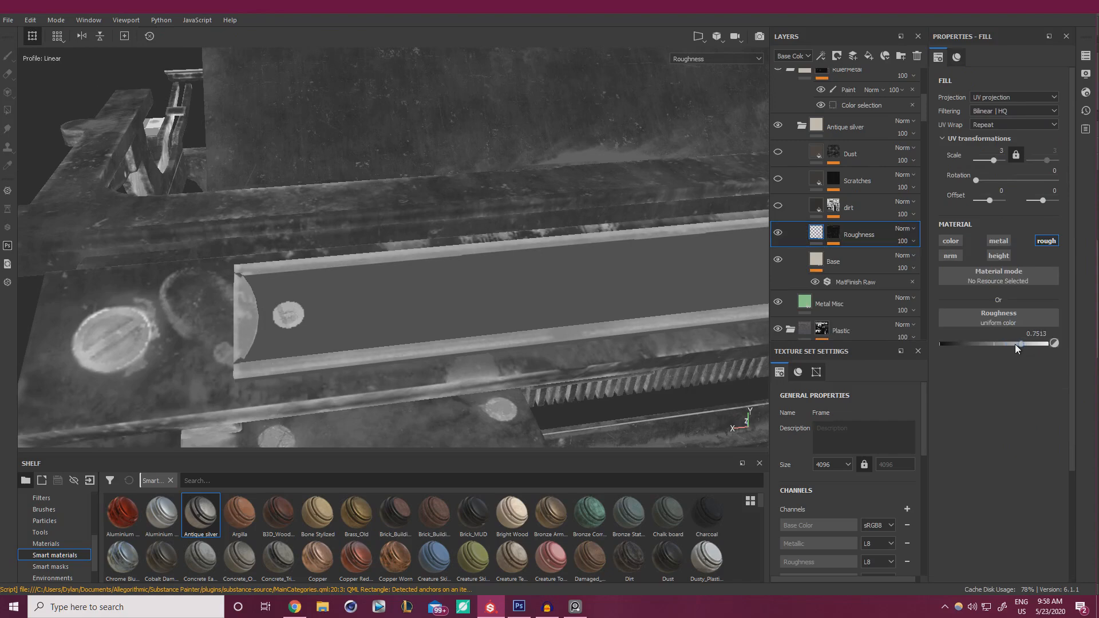
Return the model to the Material display and examine the ruler's trim under different lighting and from several distances
{"action": "left_click", "coordinate": [720, 58]}
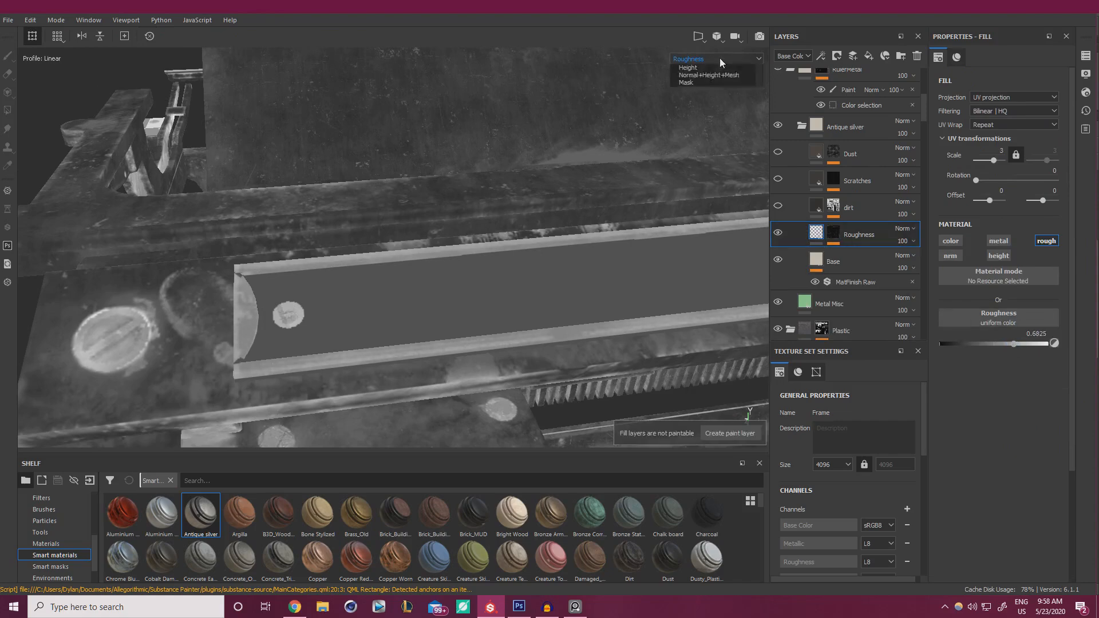
{"action": "left_click", "coordinate": [714, 73]}
{"action": "left_click_drag", "start_coordinate": [594, 208], "coordinate": [505, 336], "text": "alt"}
{"action": "right_click_drag", "start_coordinate": [505, 335], "coordinate": [522, 331], "text": "shift"}
{"action": "middle_click_drag", "start_coordinate": [523, 332], "coordinate": [282, 218], "text": "alt"}
{"action": "right_click_drag", "start_coordinate": [282, 218], "coordinate": [224, 239], "text": "alt"}
{"action": "left_click_drag", "start_coordinate": [224, 239], "coordinate": [672, 233], "text": "alt"}
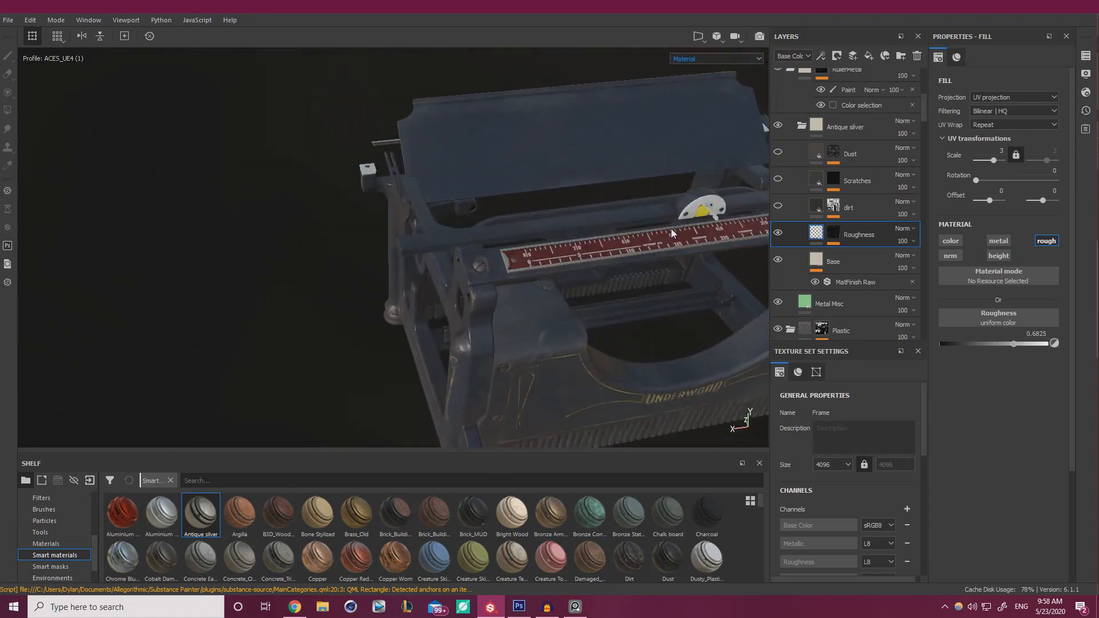
{"action": "middle_click_drag", "start_coordinate": [672, 233], "coordinate": [435, 202], "text": "alt"}
{"action": "right_click_drag", "start_coordinate": [435, 201], "coordinate": [589, 248], "text": "alt"}
{"action": "left_click_drag", "start_coordinate": [589, 248], "coordinate": [508, 224], "text": "alt"}
{"action": "right_click_drag", "start_coordinate": [508, 224], "coordinate": [512, 234], "text": "alt"}
{"action": "middle_click_drag", "start_coordinate": [512, 235], "coordinate": [529, 304], "text": "alt"}
{"action": "right_click_drag", "start_coordinate": [529, 304], "coordinate": [542, 280], "text": "alt"}
Show the Antique silver dirt layer and set its MG Dirt mask generator to dirt level 0.35 and grunge amount 0.78
{"action": "left_click", "coordinate": [776, 207]}
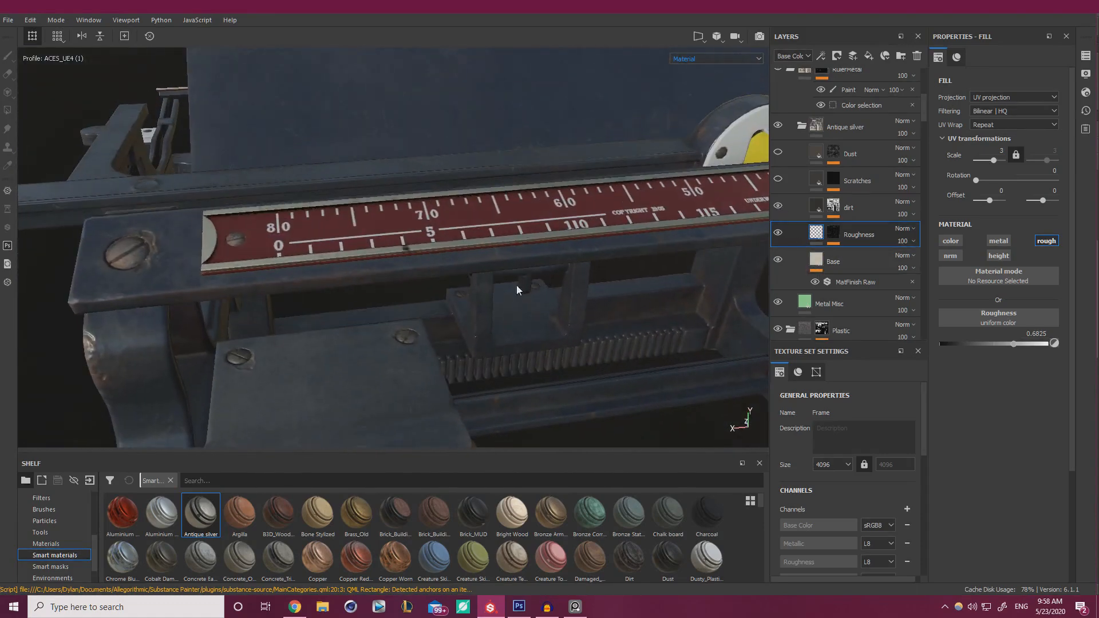
{"action": "left_click_drag", "start_coordinate": [517, 290], "coordinate": [498, 349], "text": "alt"}
{"action": "right_click_drag", "start_coordinate": [498, 349], "coordinate": [537, 314], "text": "alt"}
{"action": "left_click_drag", "start_coordinate": [538, 315], "coordinate": [509, 286], "text": "alt"}
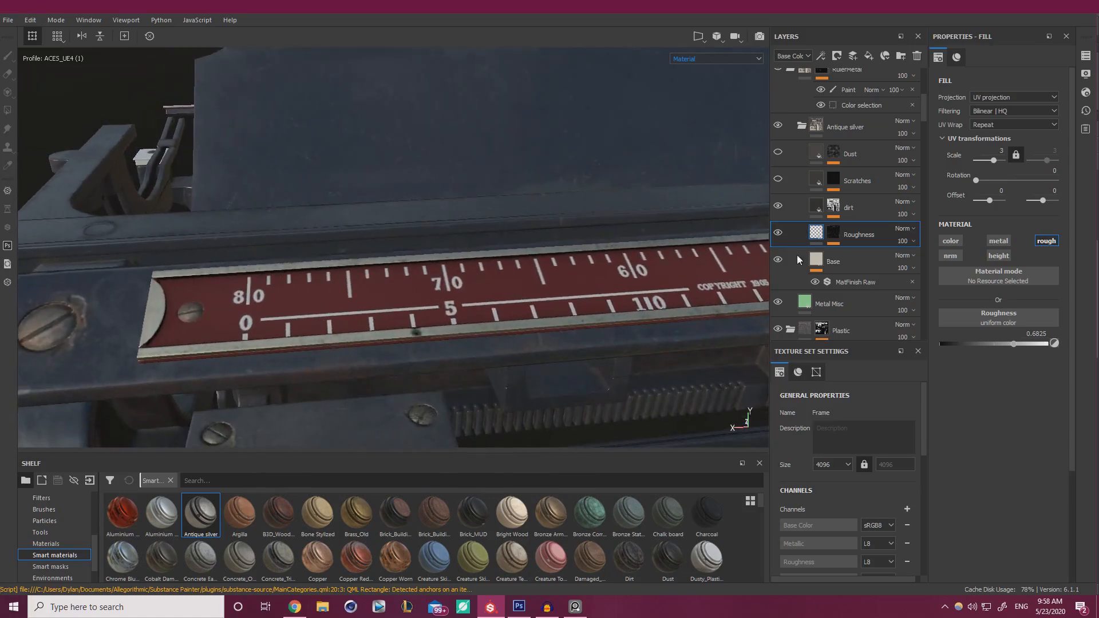
{"action": "left_click", "coordinate": [834, 232]}
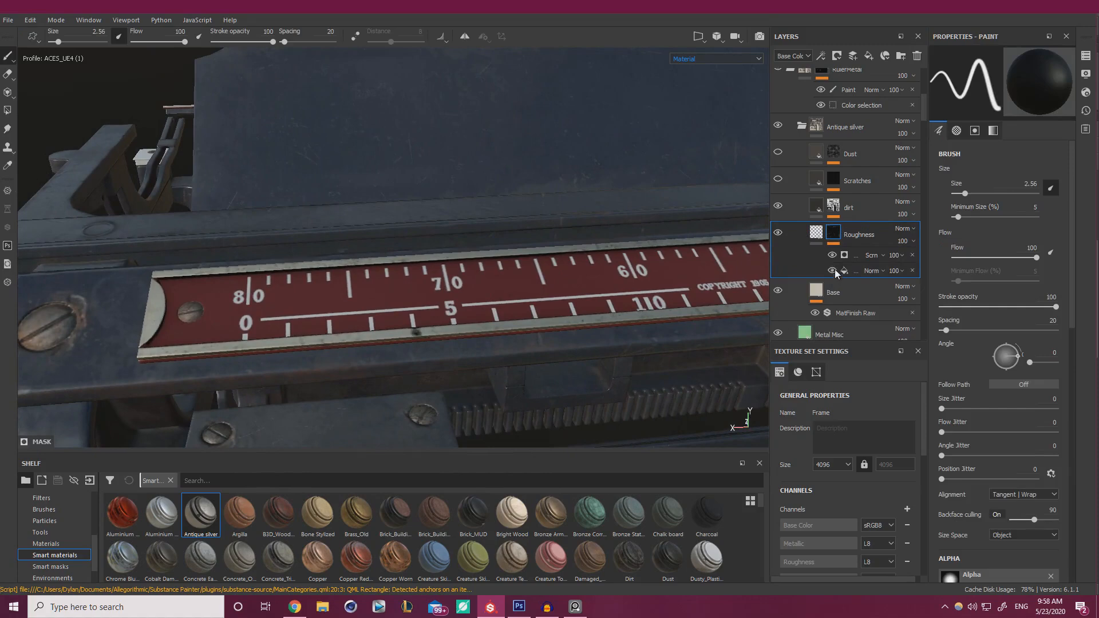
{"action": "left_click", "coordinate": [834, 207]}
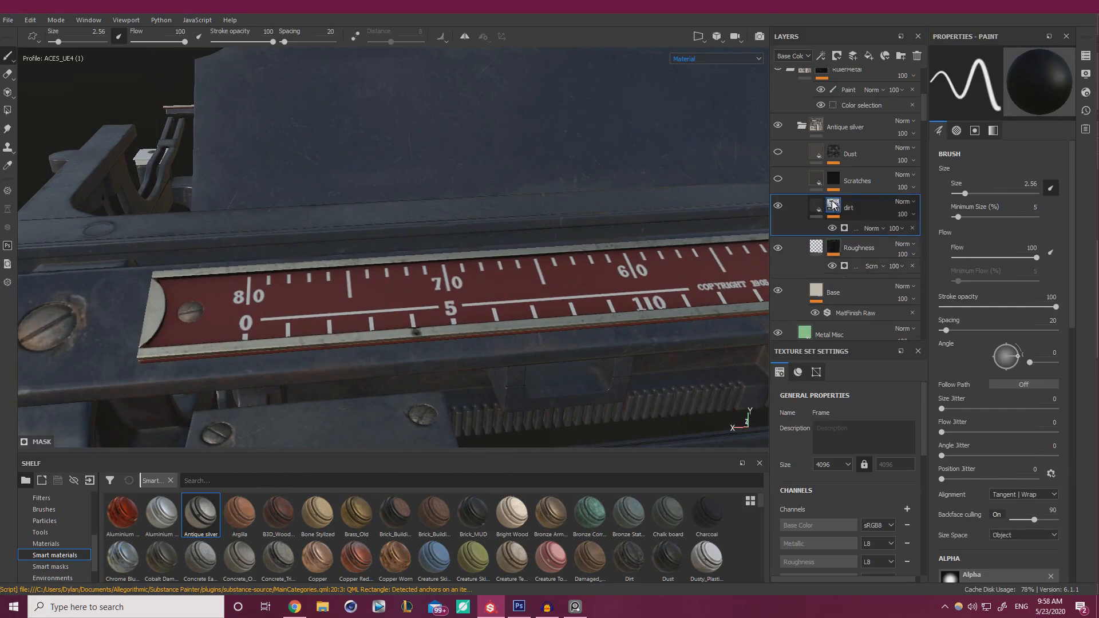
{"action": "left_click", "coordinate": [846, 227]}
{"action": "left_click_drag", "start_coordinate": [1049, 167], "coordinate": [956, 170]}
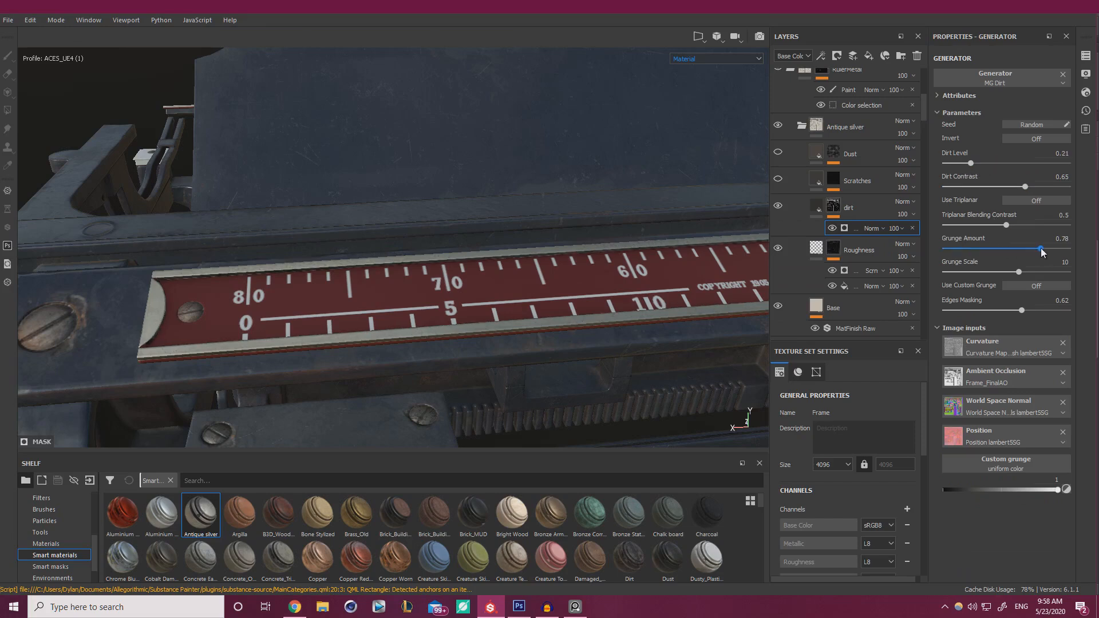
Refine the dirt mask's generator to dirt level 0.47 and dirt contrast 0.39 while checking the ruler's trim
{"action": "left_click_drag", "start_coordinate": [492, 257], "coordinate": [266, 246], "text": "alt"}
{"action": "right_click_drag", "start_coordinate": [512, 269], "coordinate": [546, 230], "text": "alt"}
{"action": "middle_click_drag", "start_coordinate": [546, 230], "coordinate": [164, 195], "text": "alt"}
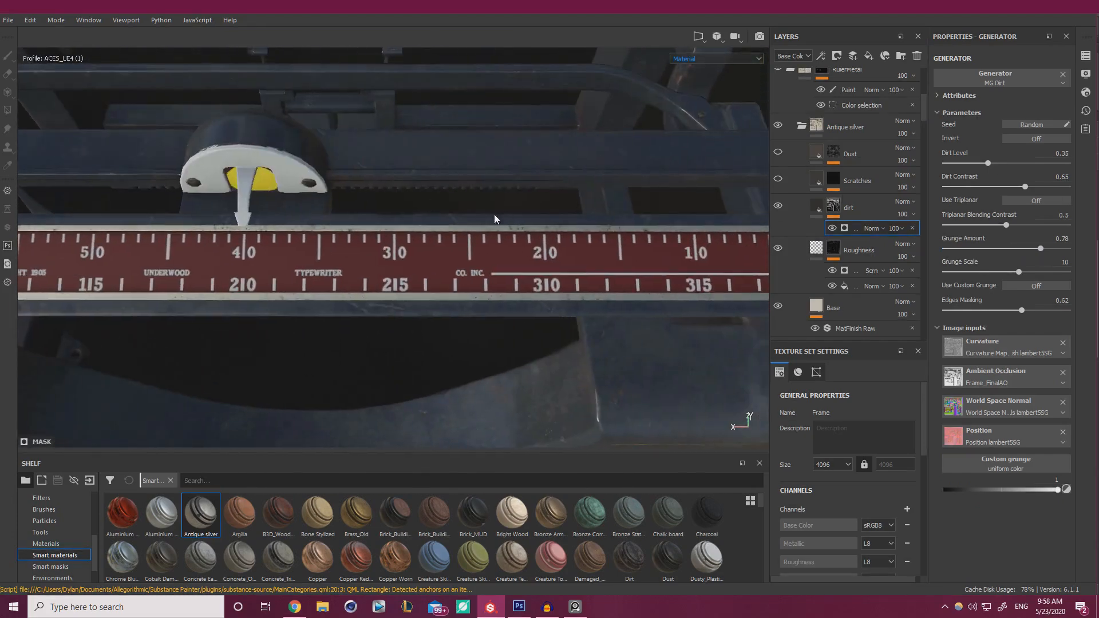
{"action": "middle_click_drag", "start_coordinate": [493, 218], "coordinate": [739, 187], "text": "alt"}
{"action": "right_click_drag", "start_coordinate": [636, 189], "coordinate": [585, 210], "text": "alt"}
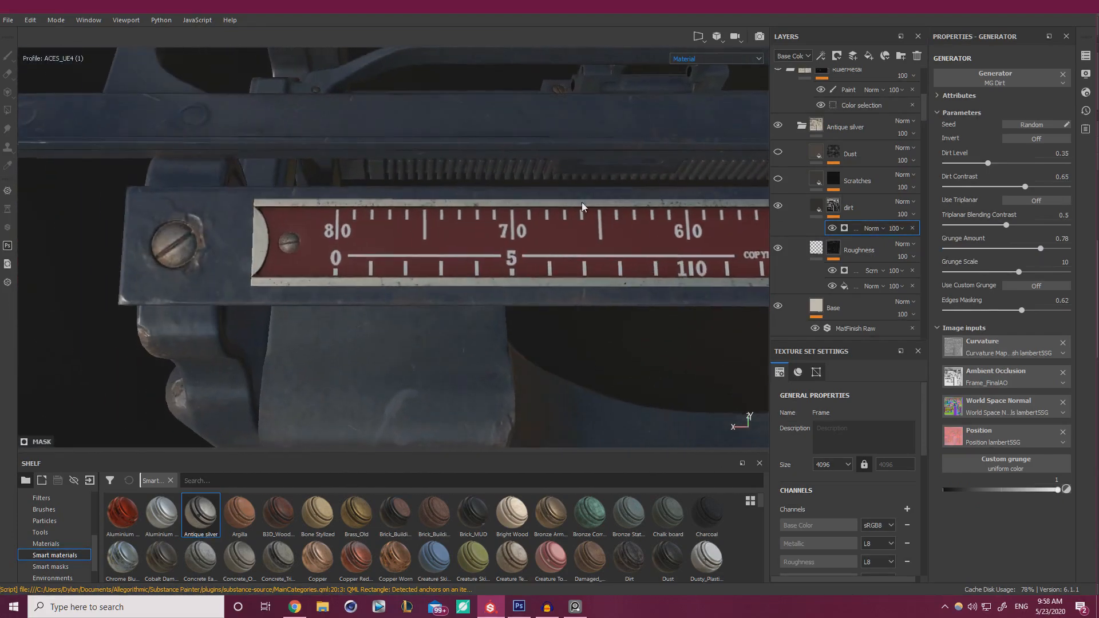
{"action": "left_click", "coordinate": [997, 165]}
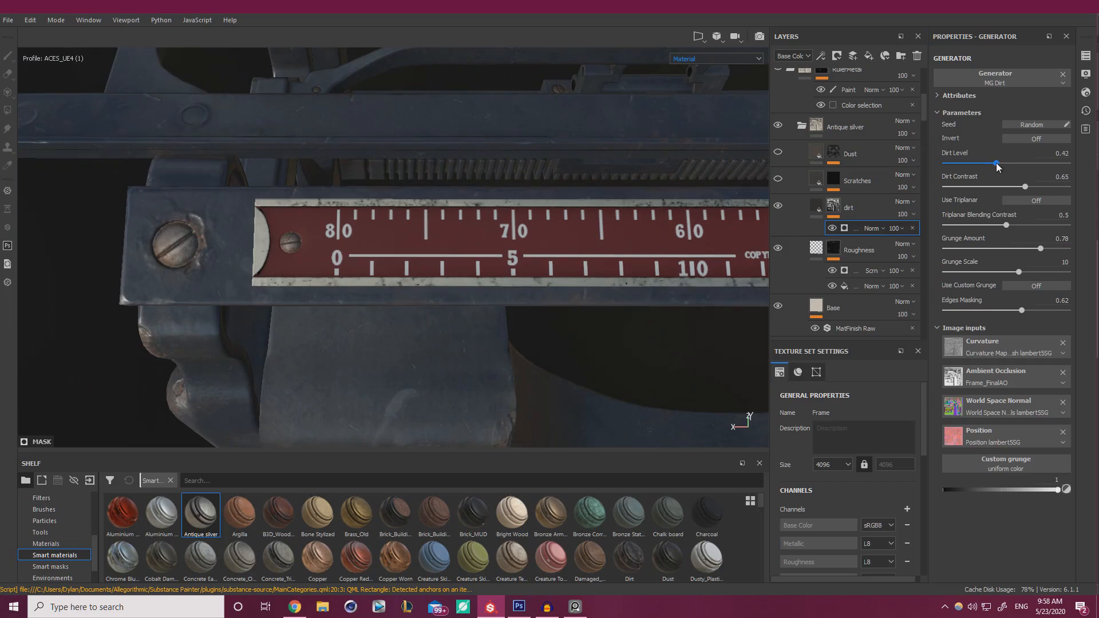
{"action": "left_click", "coordinate": [1005, 165]}
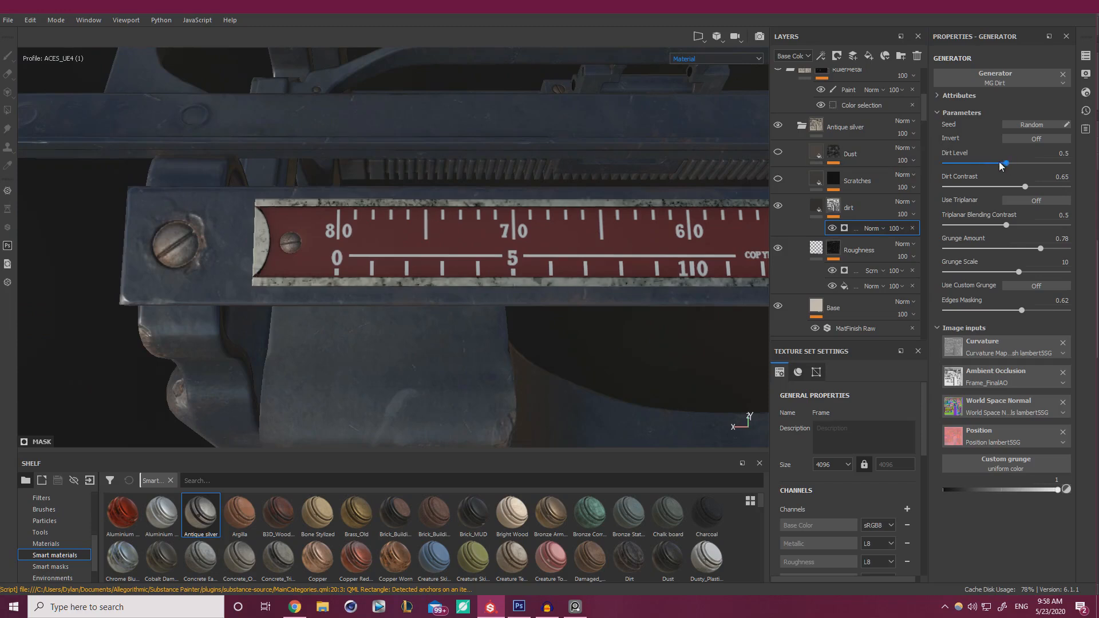
{"action": "left_click", "coordinate": [995, 187]}
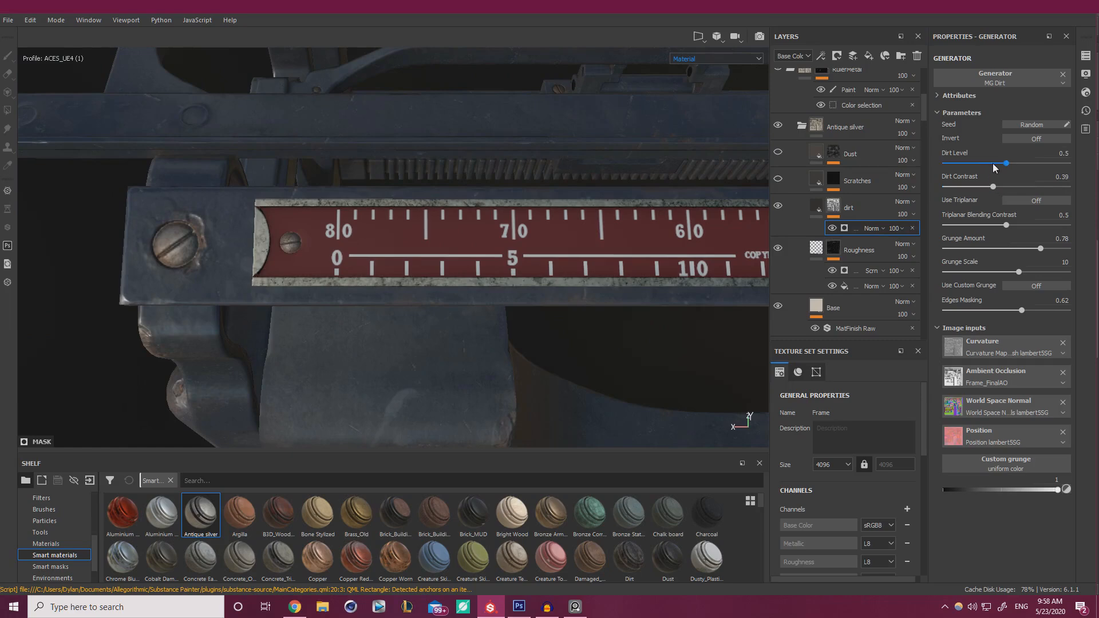
{"action": "left_click", "coordinate": [1003, 163]}
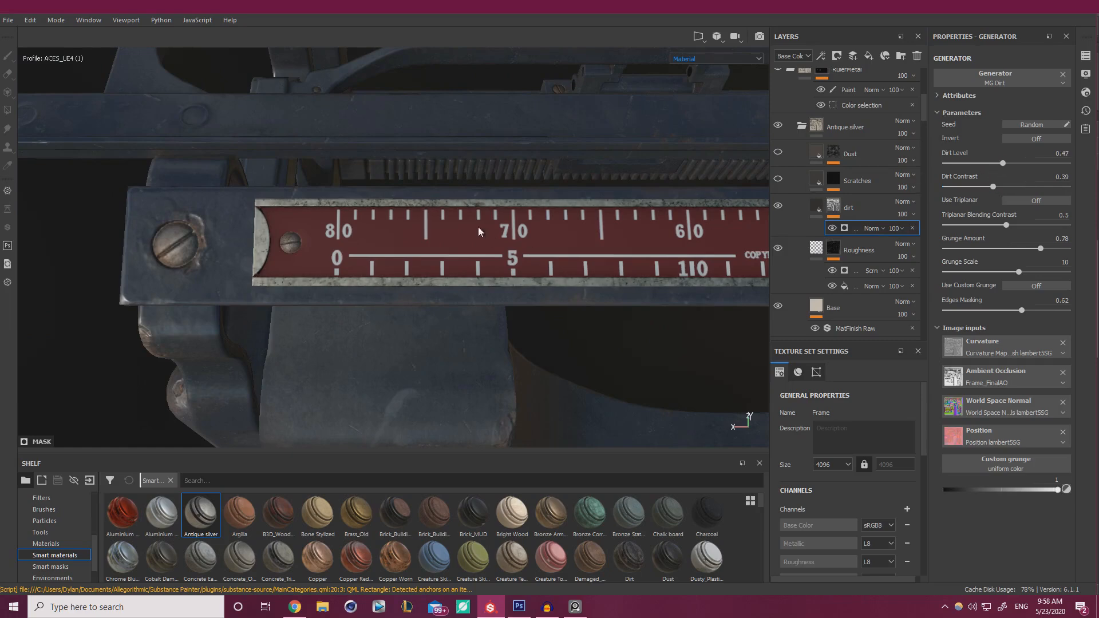
Compare the ruler's trim with the typewriter reference photo and lighten the dirt layer's base color to a mid grey
{"action": "right_click_drag", "start_coordinate": [478, 231], "coordinate": [438, 215], "text": "alt"}
{"action": "middle_click_drag", "start_coordinate": [439, 215], "coordinate": [335, 217], "text": "alt"}
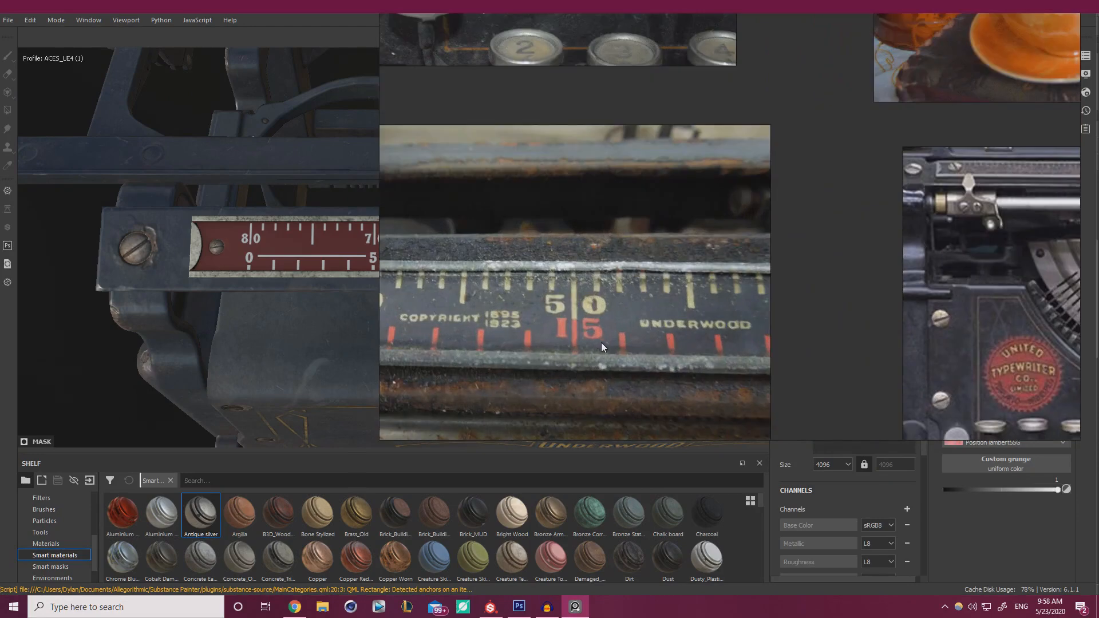
{"action": "right_click_drag", "start_coordinate": [549, 361], "coordinate": [1098, 339]}
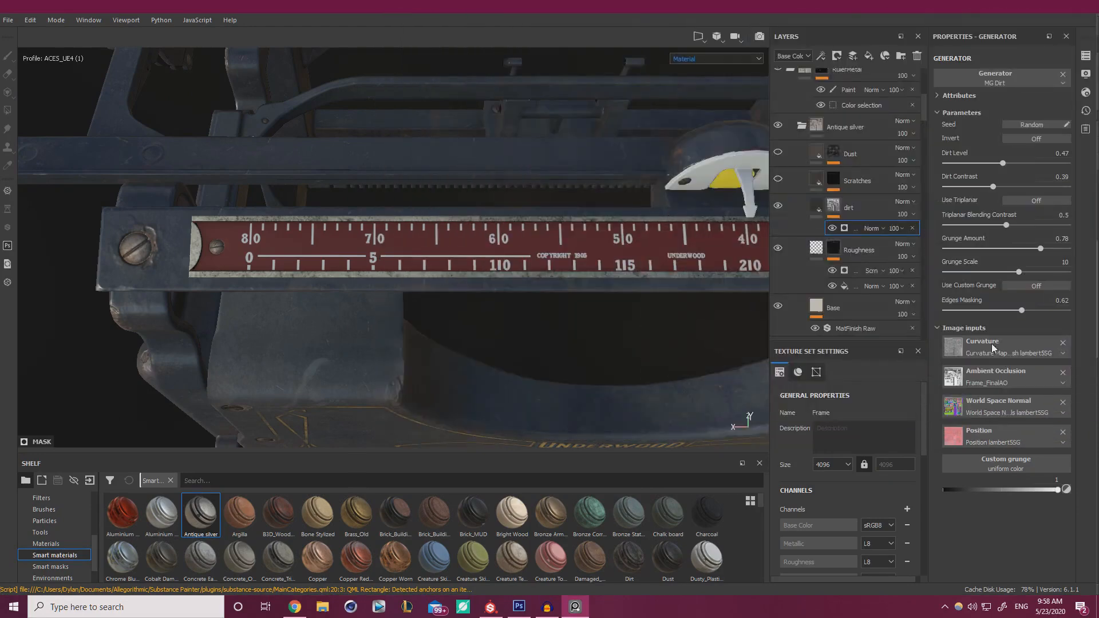
{"action": "right_click_drag", "start_coordinate": [642, 241], "coordinate": [747, 313], "text": "alt"}
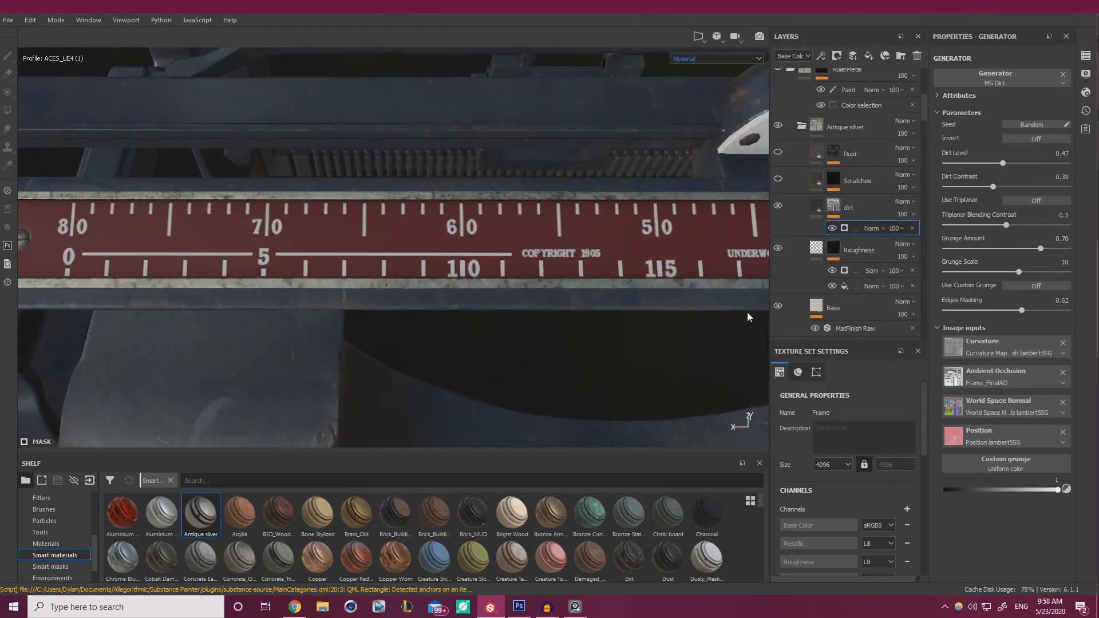
{"action": "left_click", "coordinate": [817, 204]}
{"action": "left_click", "coordinate": [990, 332]}
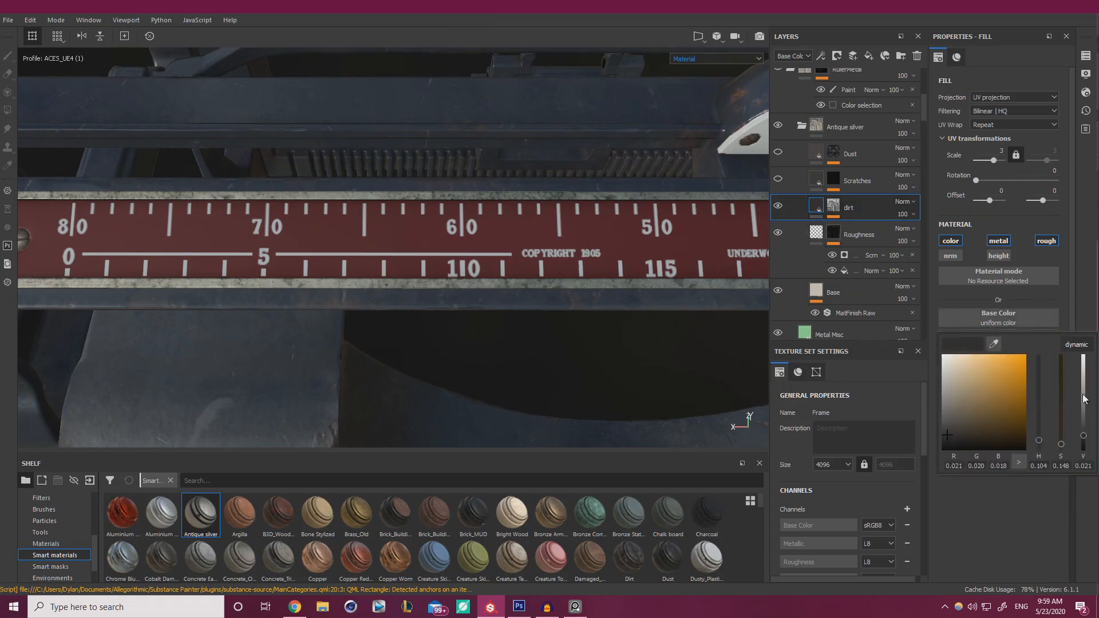
{"action": "left_click_drag", "start_coordinate": [1083, 389], "coordinate": [1095, 421]}
Examine the recolored dirt on the ruler's metal trim from several angles and distances
{"action": "left_click_drag", "start_coordinate": [427, 236], "coordinate": [430, 167], "text": "alt"}
{"action": "right_click_drag", "start_coordinate": [430, 168], "coordinate": [337, 184], "text": "alt"}
{"action": "left_click_drag", "start_coordinate": [337, 183], "coordinate": [385, 227], "text": "alt"}
{"action": "right_click_drag", "start_coordinate": [384, 227], "coordinate": [535, 322], "text": "alt"}
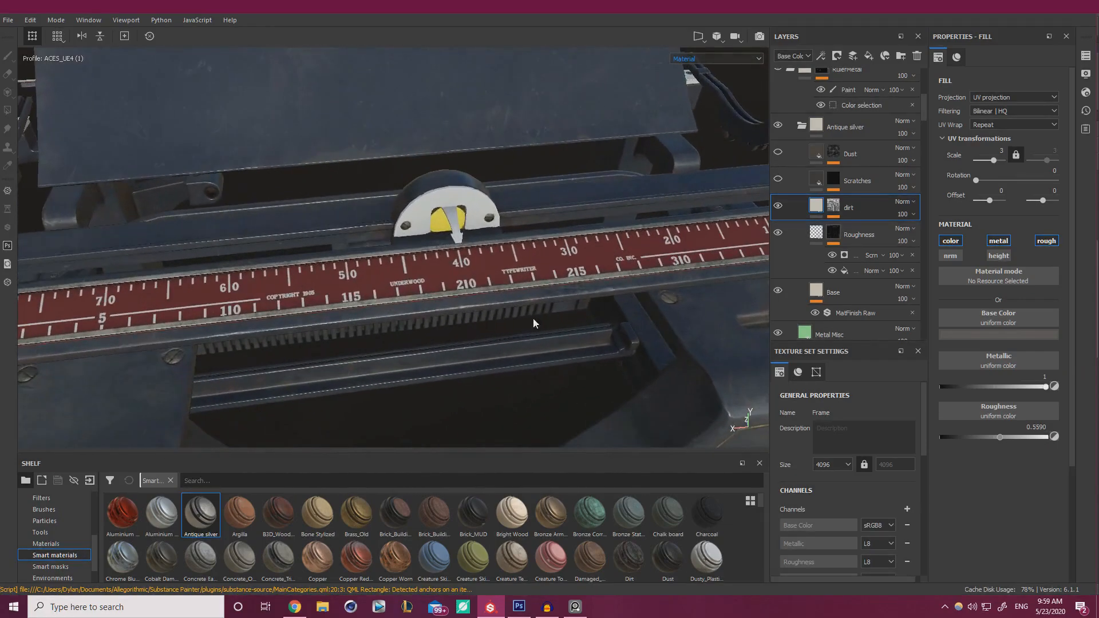
{"action": "mouse_move", "coordinate": [535, 321]}
{"action": "left_mouse_down", "text": "alt"}
{"action": "mouse_move", "coordinate": [451, 375]}
{"action": "mouse_move", "coordinate": [515, 327]}
{"action": "left_mouse_up", "text": "alt"}
{"action": "right_click_drag", "start_coordinate": [515, 327], "coordinate": [543, 361], "text": "alt"}
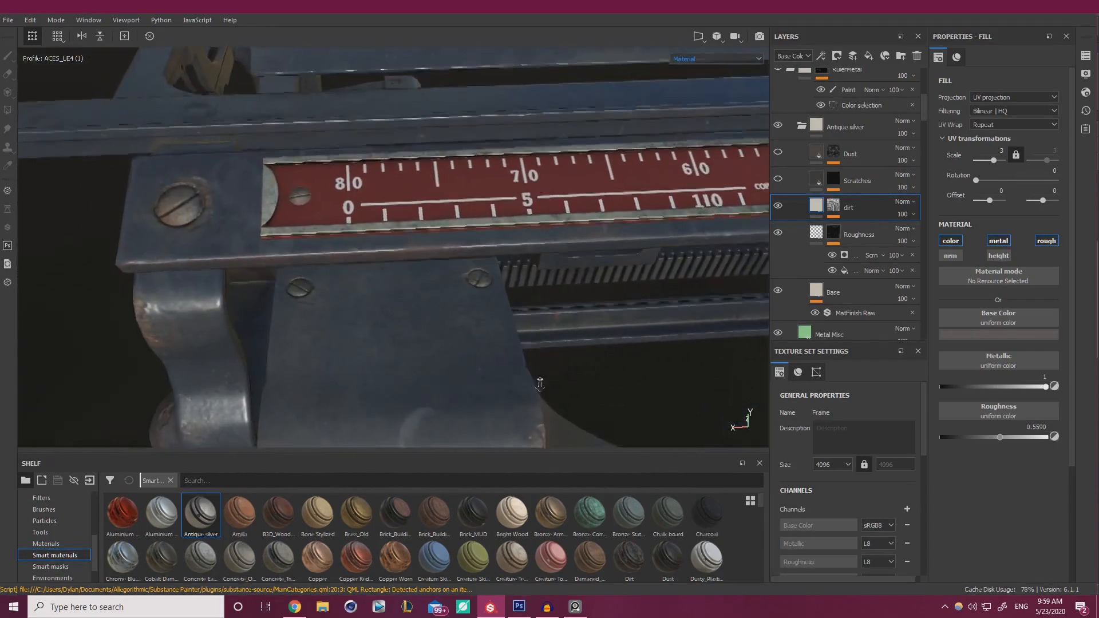
{"action": "left_click_drag", "start_coordinate": [543, 362], "coordinate": [518, 408], "text": "alt"}
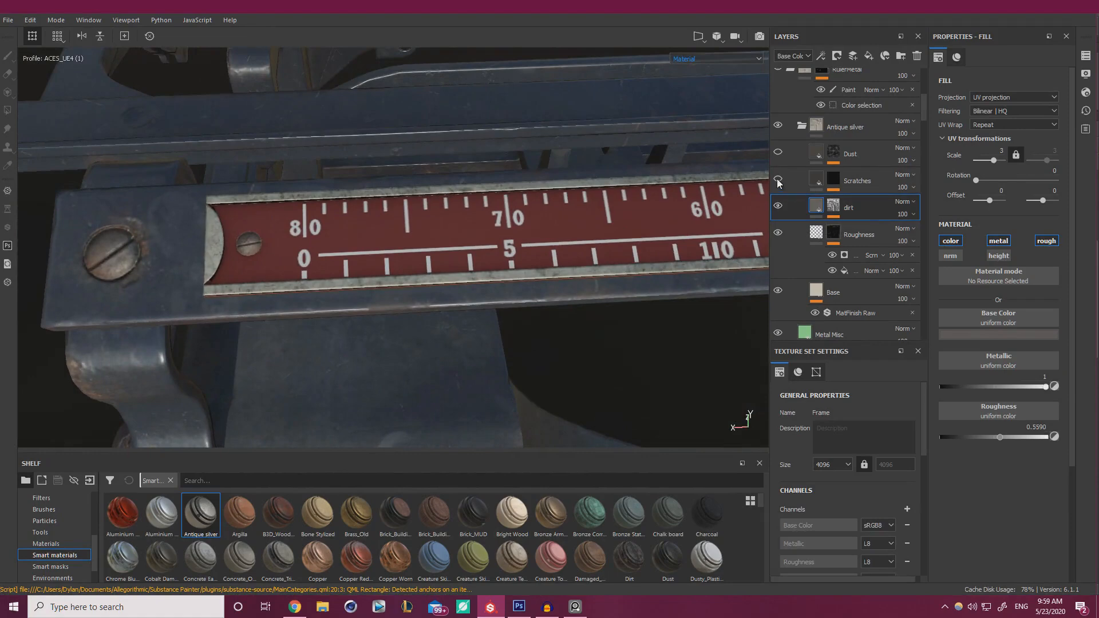
Show the Scratches layer, set its mask's Grunge Scratches Rough fill to scale 3 and check the ruler end to end
{"action": "left_click", "coordinate": [837, 178]}
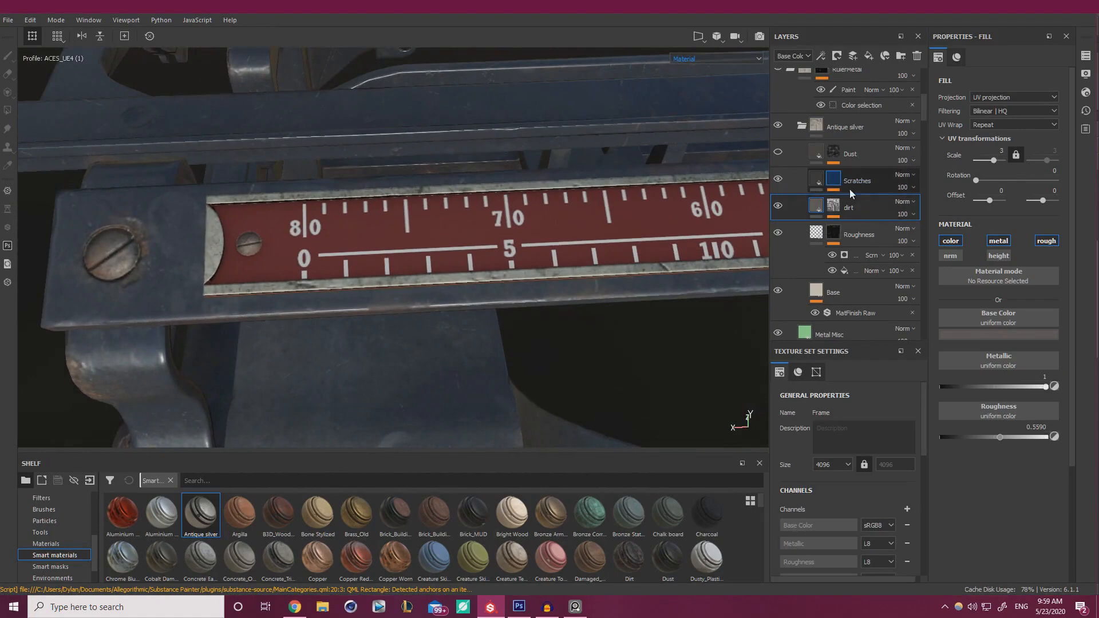
{"action": "left_click", "coordinate": [842, 201]}
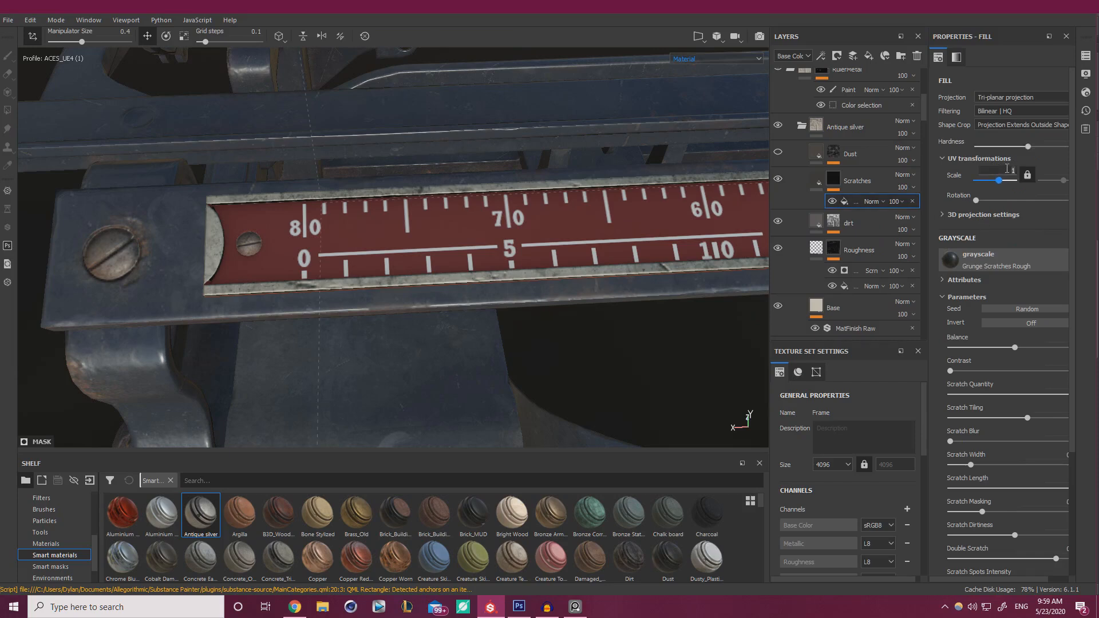
{"action": "key", "text": "Return"}
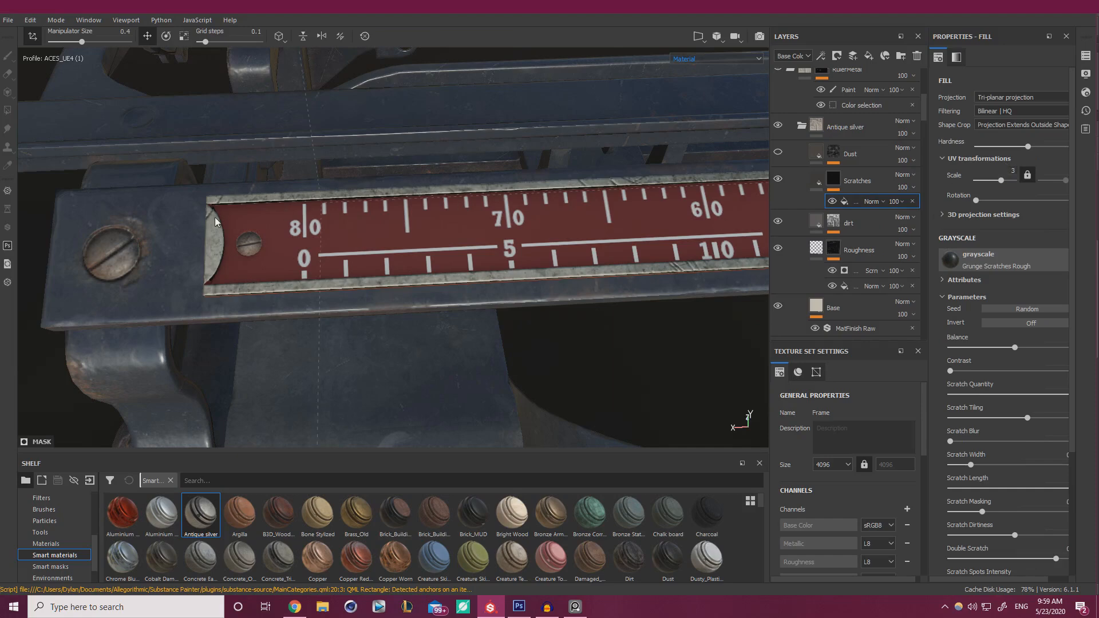
{"action": "right_click_drag", "start_coordinate": [266, 213], "coordinate": [212, 214], "text": "alt"}
{"action": "middle_click_drag", "start_coordinate": [211, 214], "coordinate": [118, 237], "text": "alt"}
{"action": "middle_click_drag", "start_coordinate": [333, 257], "coordinate": [211, 250], "text": "alt"}
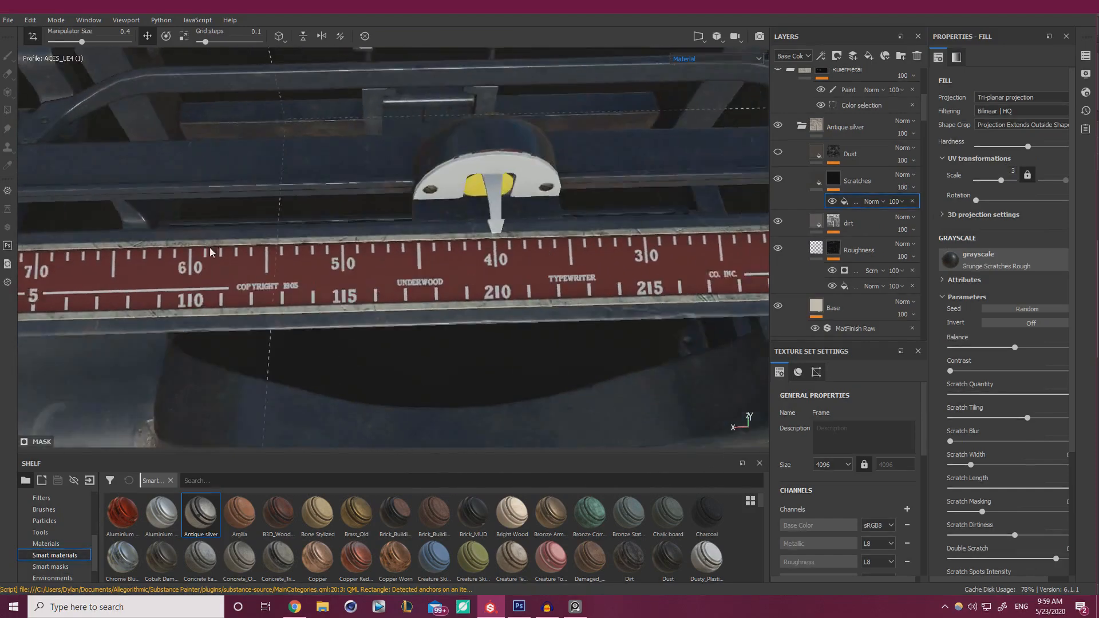
{"action": "middle_click_drag", "start_coordinate": [492, 229], "coordinate": [273, 233], "text": "alt"}
{"action": "left_click_drag", "start_coordinate": [329, 234], "coordinate": [337, 223], "text": "alt"}
{"action": "right_click_drag", "start_coordinate": [346, 222], "coordinate": [401, 230], "text": "alt"}
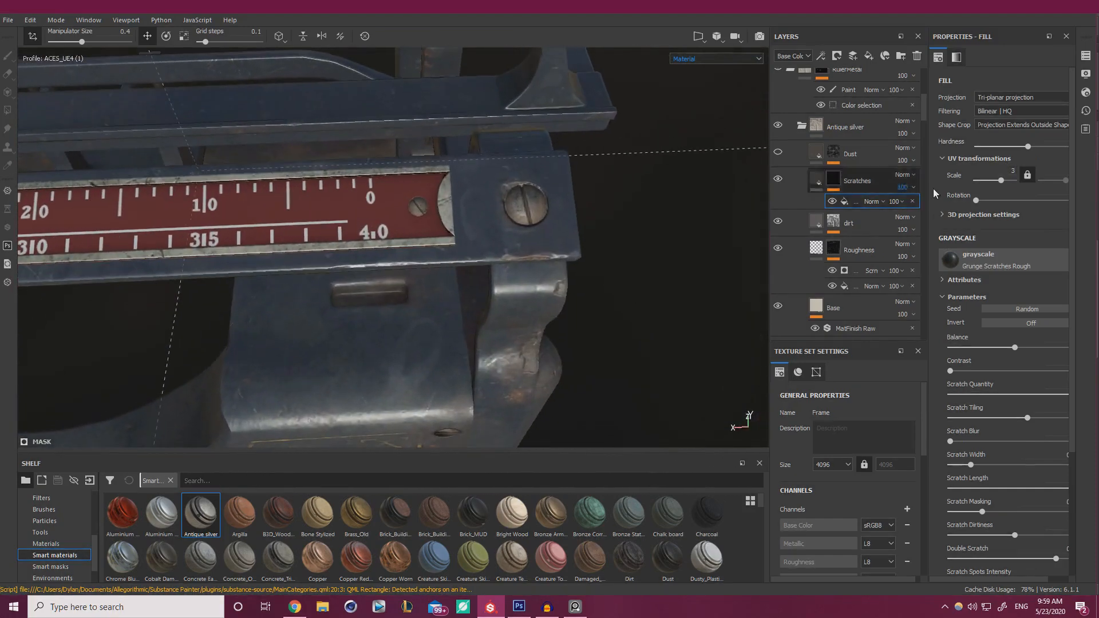
Increase the rotation of the Scratches mask's Grunge Scratches Rough fill to redistribute the scratches along the ruler's trim
{"action": "left_click_drag", "start_coordinate": [980, 201], "coordinate": [1020, 201]}
{"action": "key", "text": "alt"}
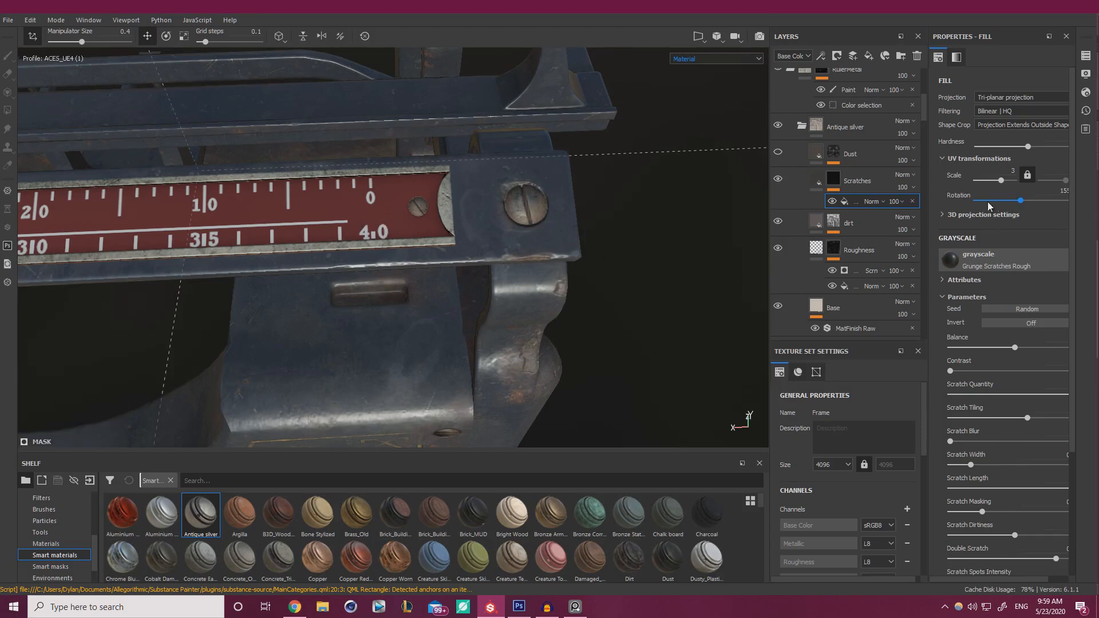
{"action": "scroll", "coordinate": [475, 240], "scroll_direction": "down", "scroll_amount": 1}
{"action": "middle_click_drag", "start_coordinate": [474, 246], "coordinate": [661, 261], "text": "alt"}
{"action": "middle_click_drag", "start_coordinate": [475, 279], "coordinate": [616, 263], "text": "alt"}
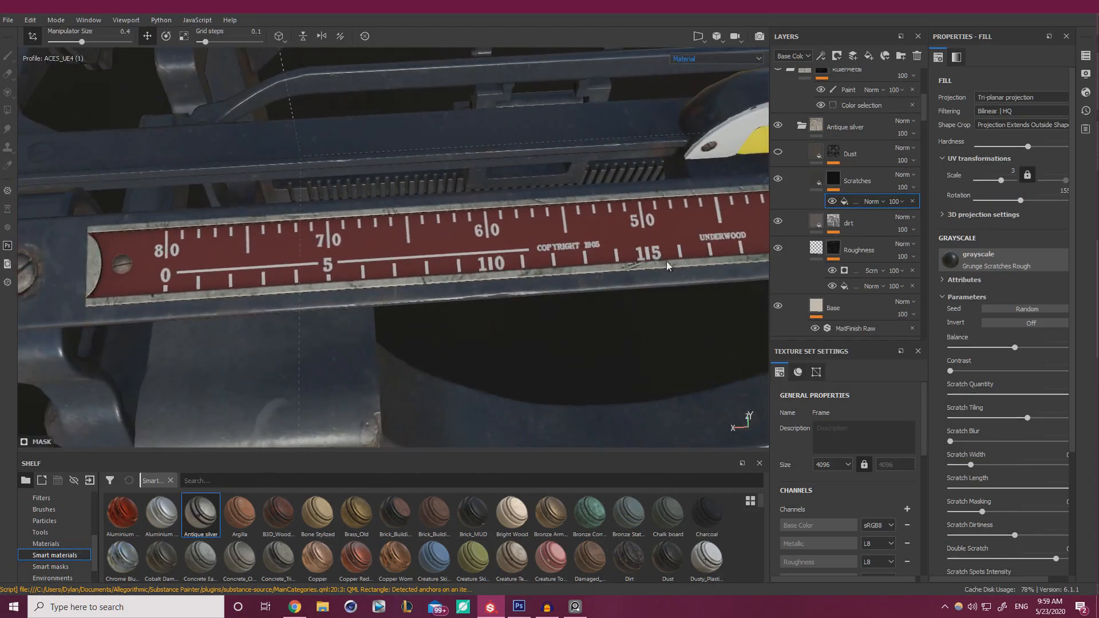
{"action": "left_click", "coordinate": [1031, 201]}
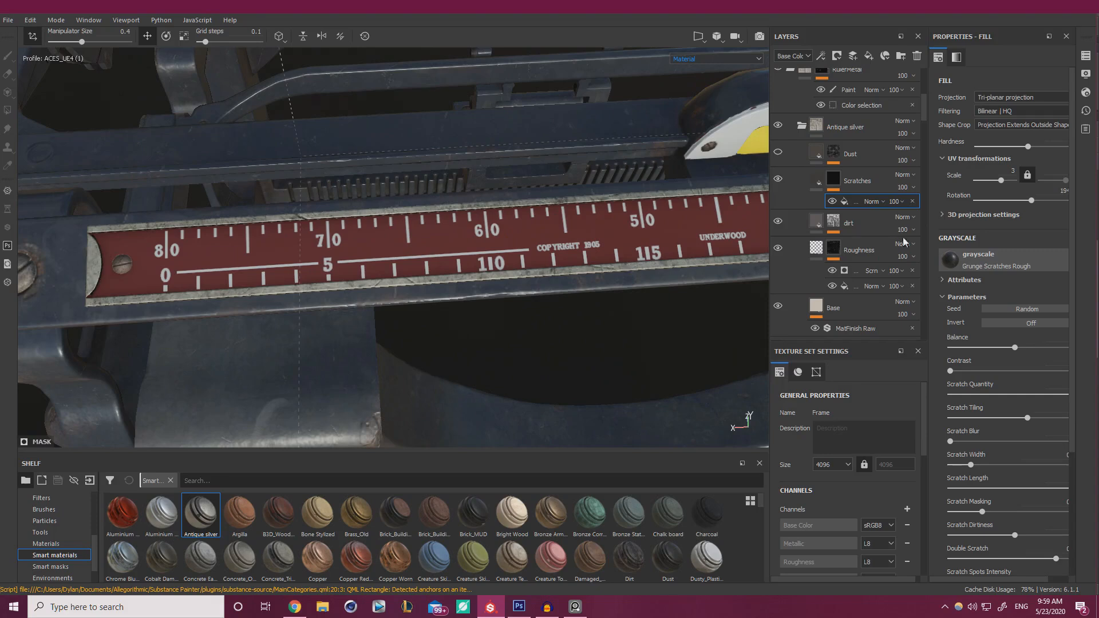
{"action": "left_click", "coordinate": [1040, 200]}
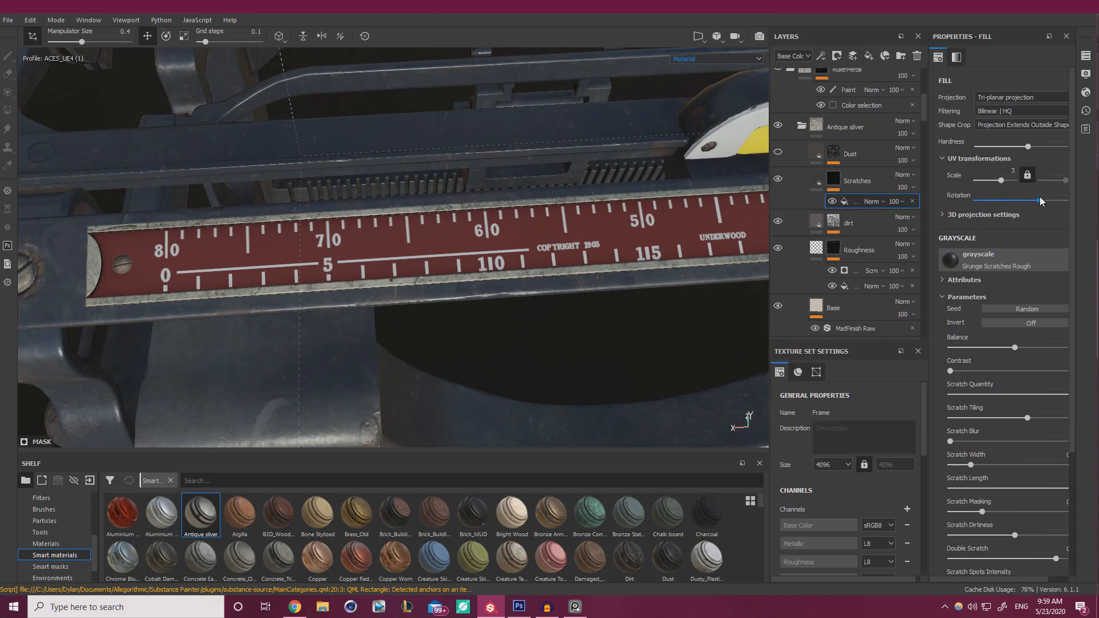
{"action": "left_click_drag", "start_coordinate": [1043, 200], "coordinate": [1050, 201]}
Examine how the rotated scratches fall along the full length of the ruler's metal trim, close up and from afar
{"action": "mouse_move", "coordinate": [448, 264]}
{"action": "middle_mouse_down", "text": "alt"}
{"action": "mouse_move", "coordinate": [625, 250]}
{"action": "mouse_move", "coordinate": [349, 267]}
{"action": "middle_mouse_up", "text": "alt"}
{"action": "middle_click_drag", "start_coordinate": [518, 259], "coordinate": [277, 275], "text": "alt"}
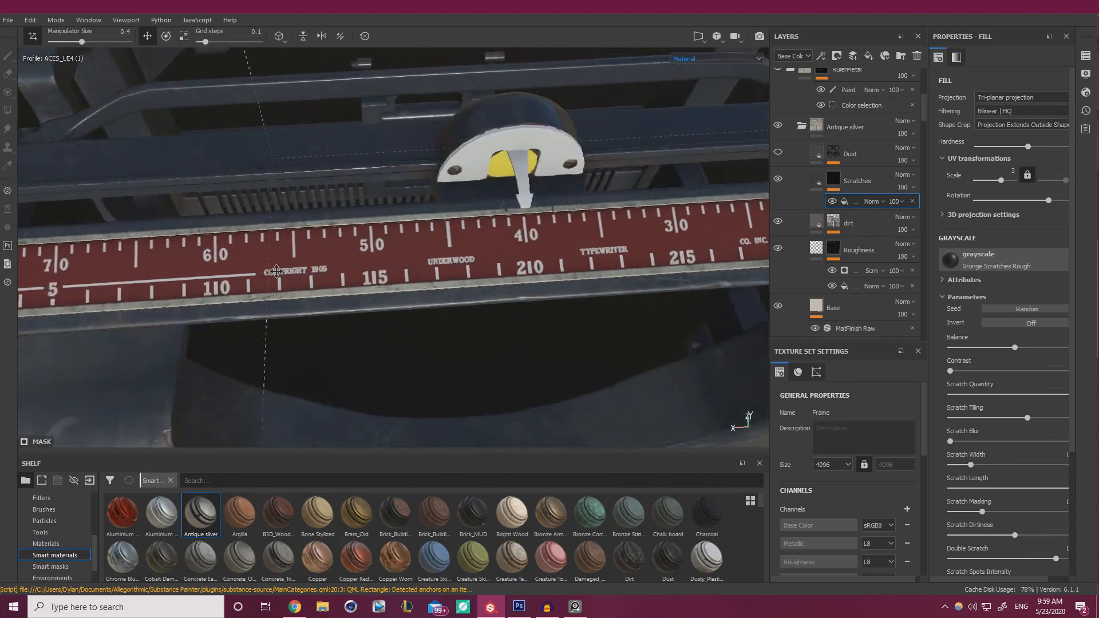
{"action": "middle_click_drag", "start_coordinate": [595, 259], "coordinate": [295, 276], "text": "alt"}
{"action": "middle_click_drag", "start_coordinate": [424, 269], "coordinate": [212, 279], "text": "alt"}
{"action": "left_click_drag", "start_coordinate": [263, 286], "coordinate": [266, 247], "text": "alt"}
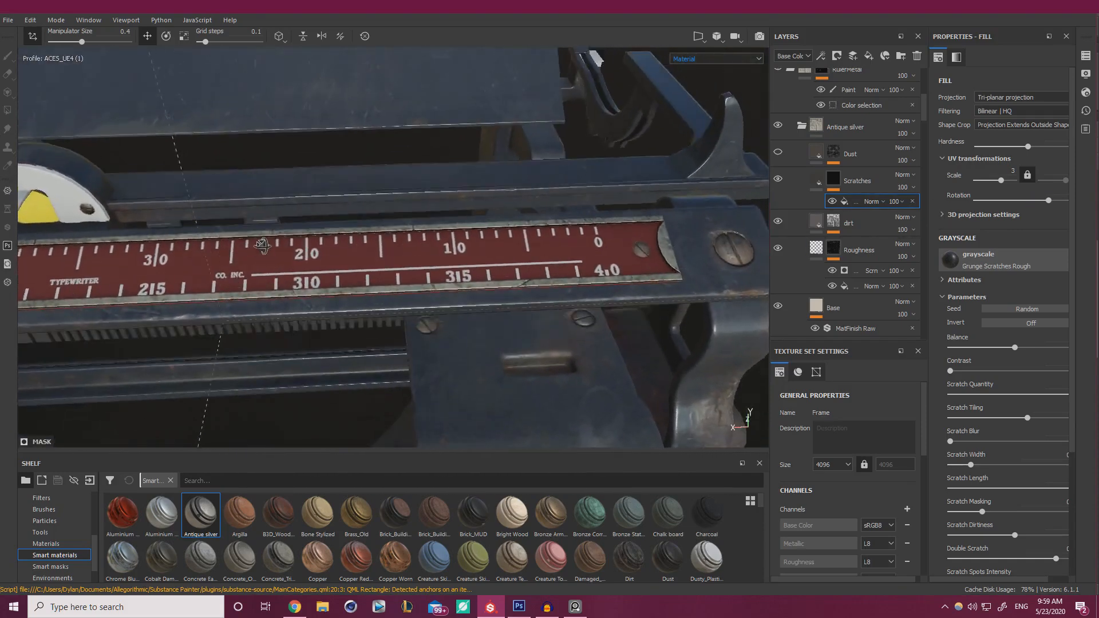
{"action": "middle_click_drag", "start_coordinate": [266, 246], "coordinate": [498, 226], "text": "alt"}
{"action": "right_click_drag", "start_coordinate": [498, 226], "coordinate": [431, 207], "text": "alt"}
{"action": "middle_click_drag", "start_coordinate": [432, 206], "coordinate": [571, 193], "text": "alt"}
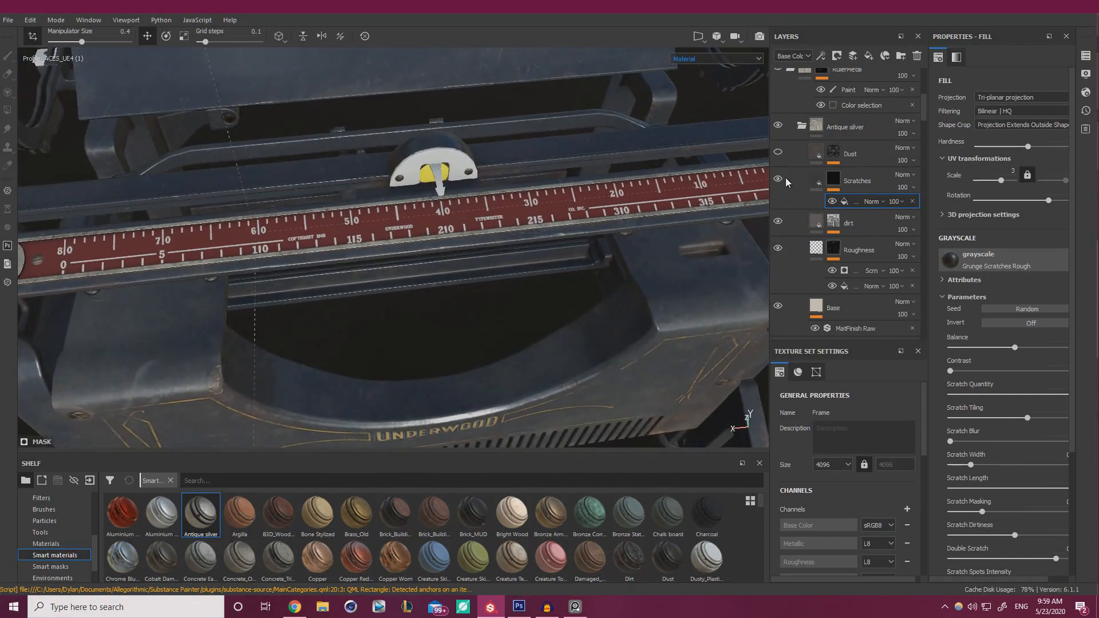
{"action": "middle_click_drag", "start_coordinate": [467, 272], "coordinate": [630, 246], "text": "alt"}
{"action": "right_click_drag", "start_coordinate": [630, 246], "coordinate": [696, 252], "text": "alt"}
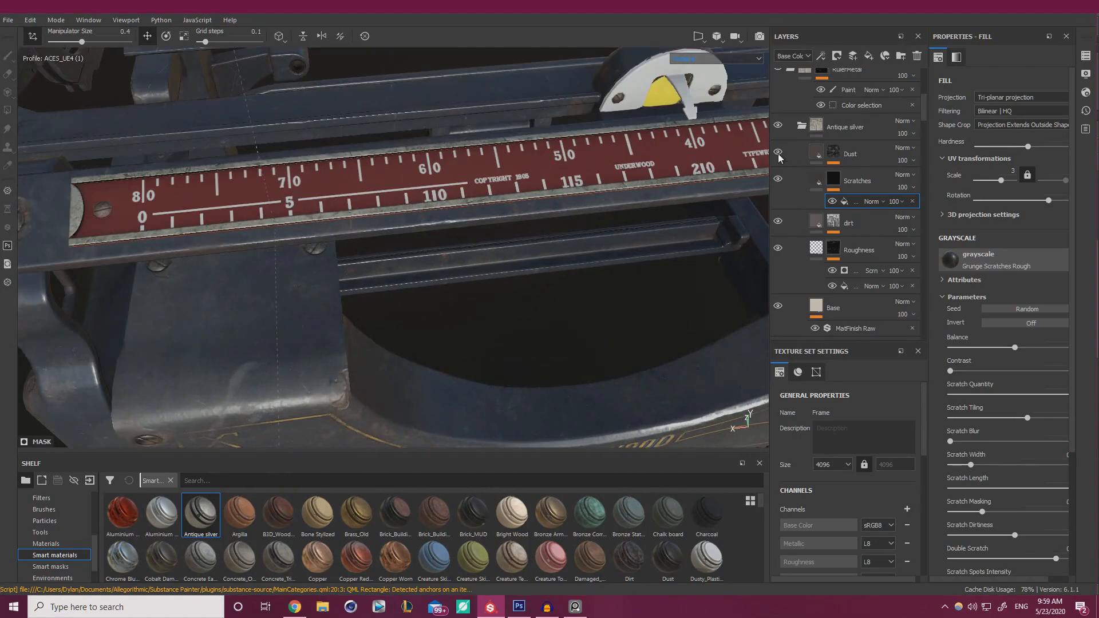
Show the Dust layer, set its mask's MG Ground Dirt generator level to 0.32 and lower the layer's opacity to 57
{"action": "left_click_drag", "start_coordinate": [335, 204], "coordinate": [439, 235], "text": "alt"}
{"action": "middle_click_drag", "start_coordinate": [439, 235], "coordinate": [534, 267], "text": "alt"}
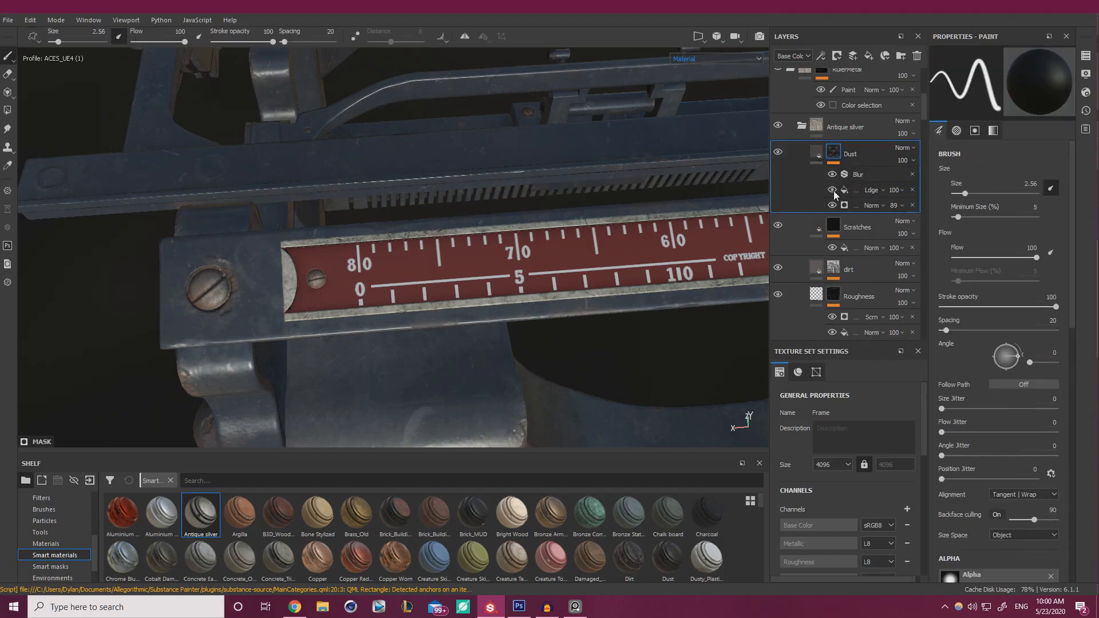
{"action": "left_click", "coordinate": [846, 204]}
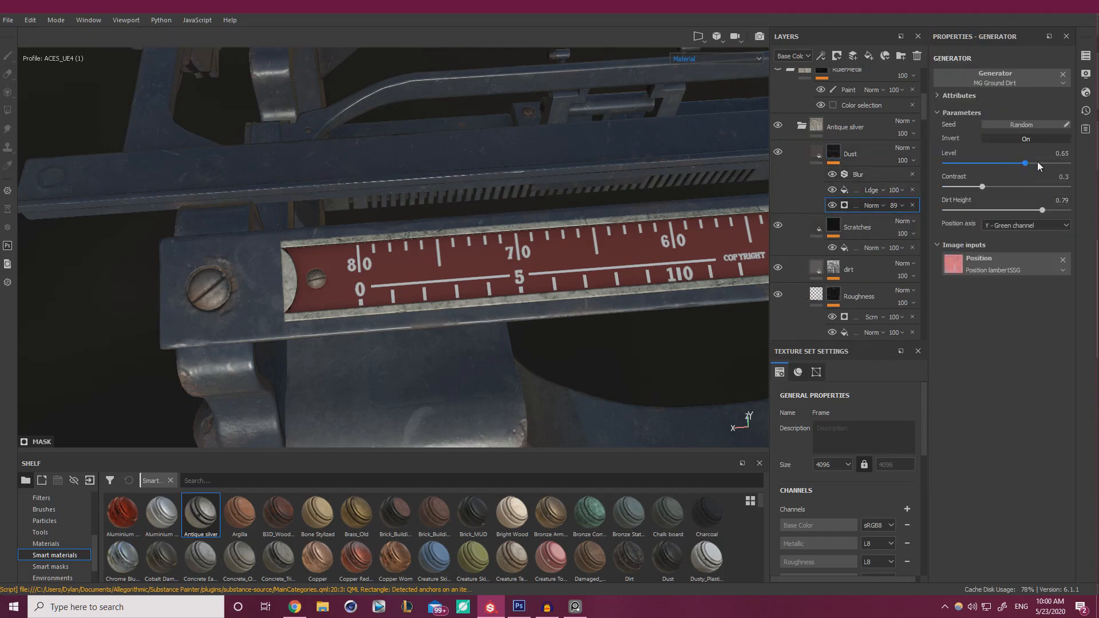
{"action": "left_click_drag", "start_coordinate": [1045, 163], "coordinate": [985, 167]}
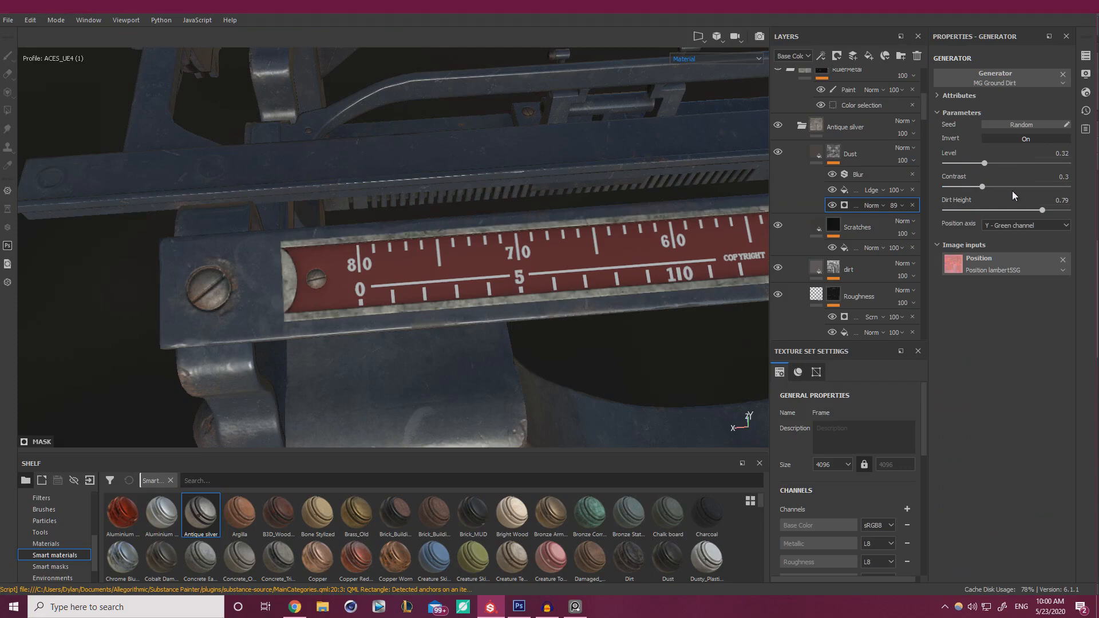
{"action": "left_click", "coordinate": [777, 153]}
{"action": "left_click", "coordinate": [778, 153]}
{"action": "left_click", "coordinate": [923, 181]}
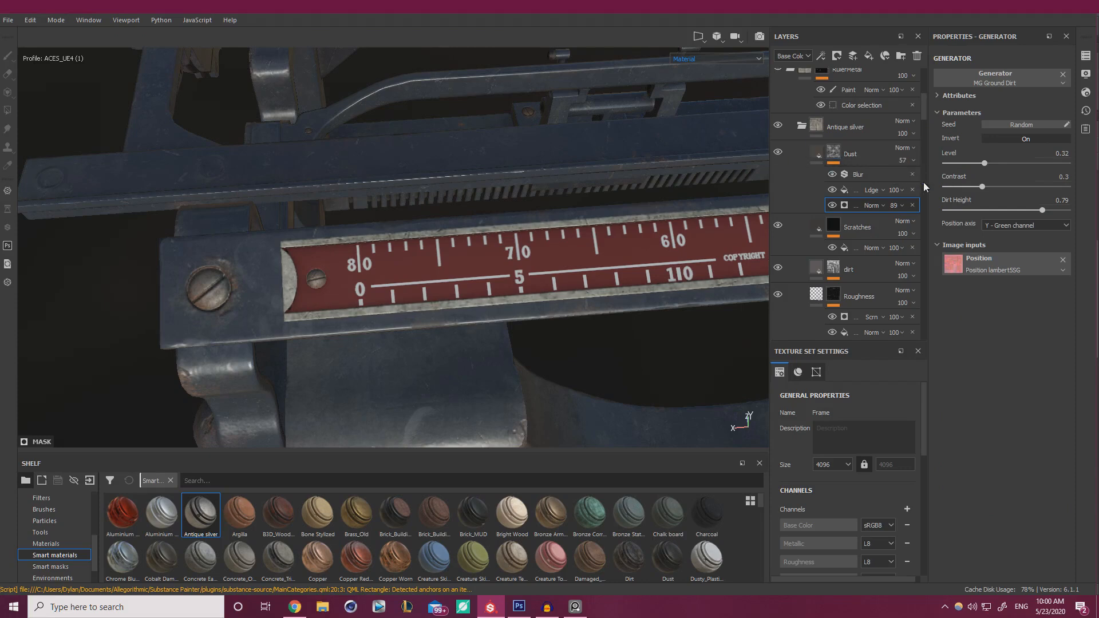
Set the Dust layer's opacity to 84 and its roughness to 0.8042, checking the effect in the viewport's Roughness channel
{"action": "left_click_drag", "start_coordinate": [928, 181], "coordinate": [940, 181]}
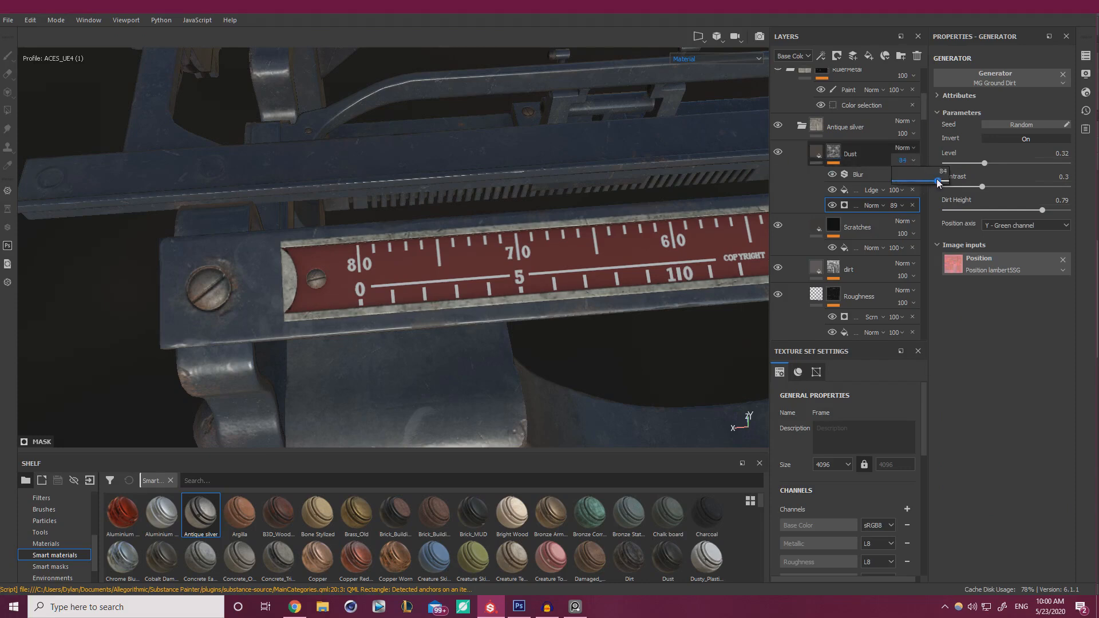
{"action": "left_click", "coordinate": [817, 152]}
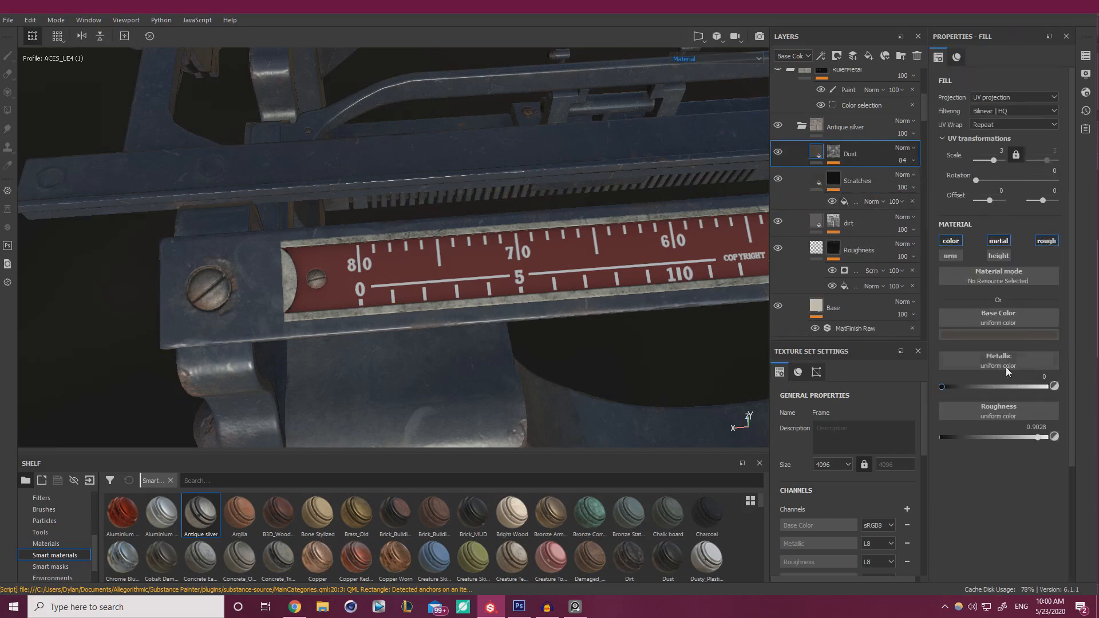
{"action": "left_click", "coordinate": [737, 57]}
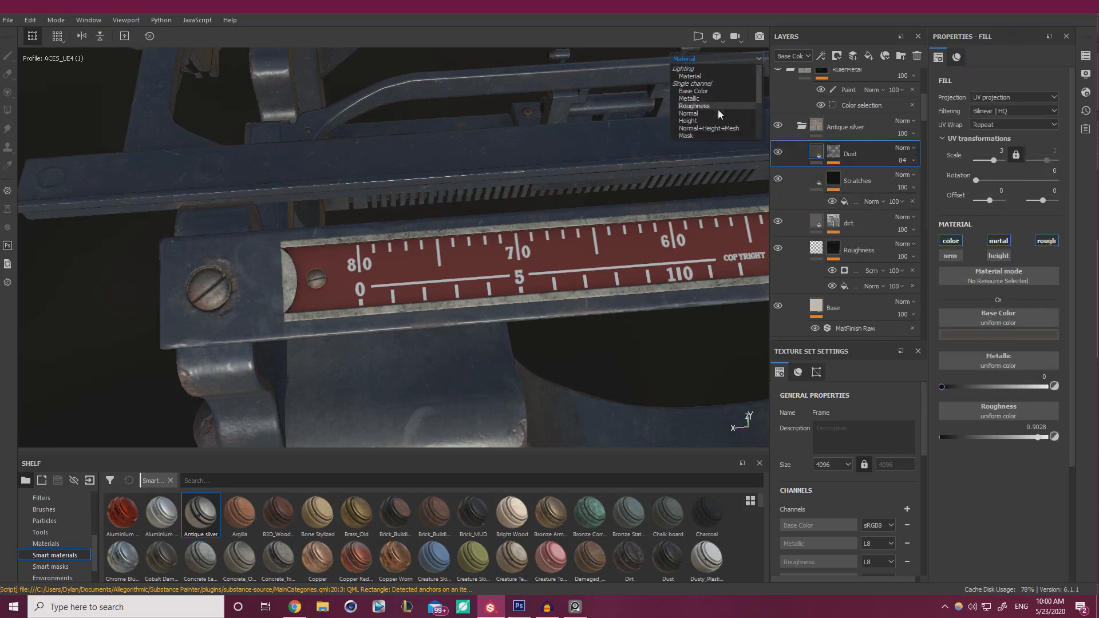
{"action": "left_click", "coordinate": [717, 103]}
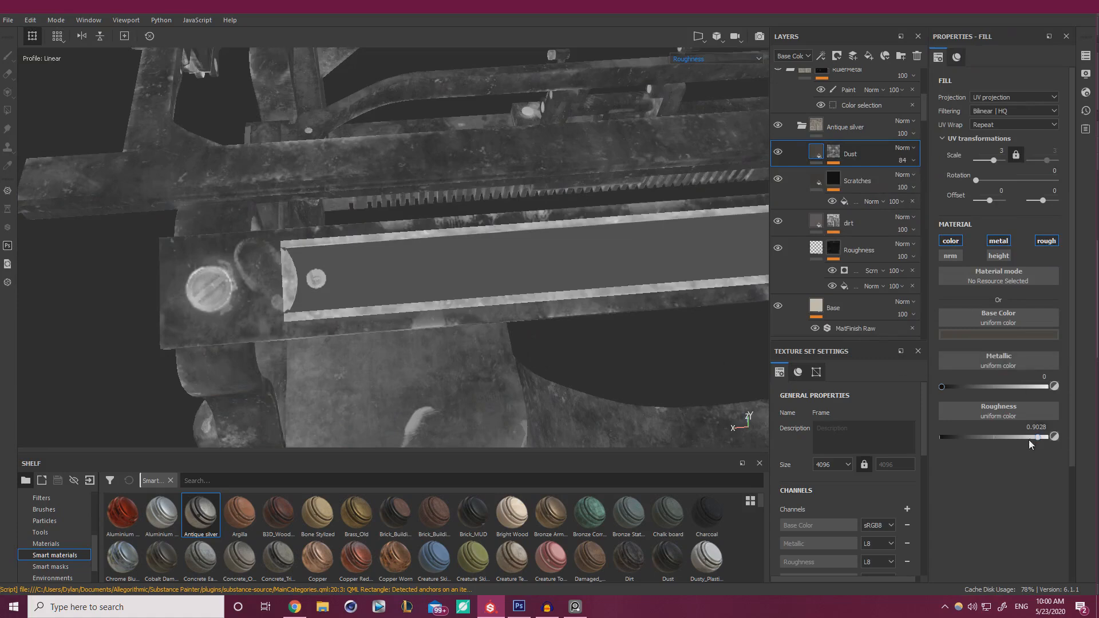
{"action": "mouse_move", "coordinate": [1031, 437]}
{"action": "left_mouse_down"}
{"action": "mouse_move", "coordinate": [999, 438]}
{"action": "mouse_move", "coordinate": [1039, 437]}
{"action": "left_mouse_up"}
{"action": "left_click", "coordinate": [1045, 242]}
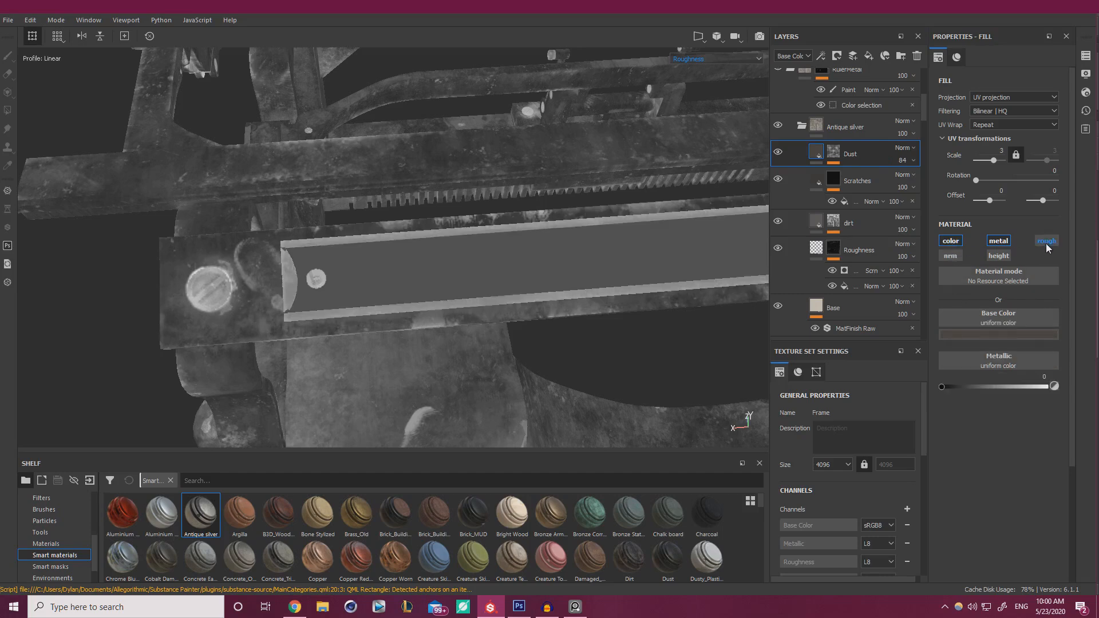
{"action": "left_click", "coordinate": [1046, 242]}
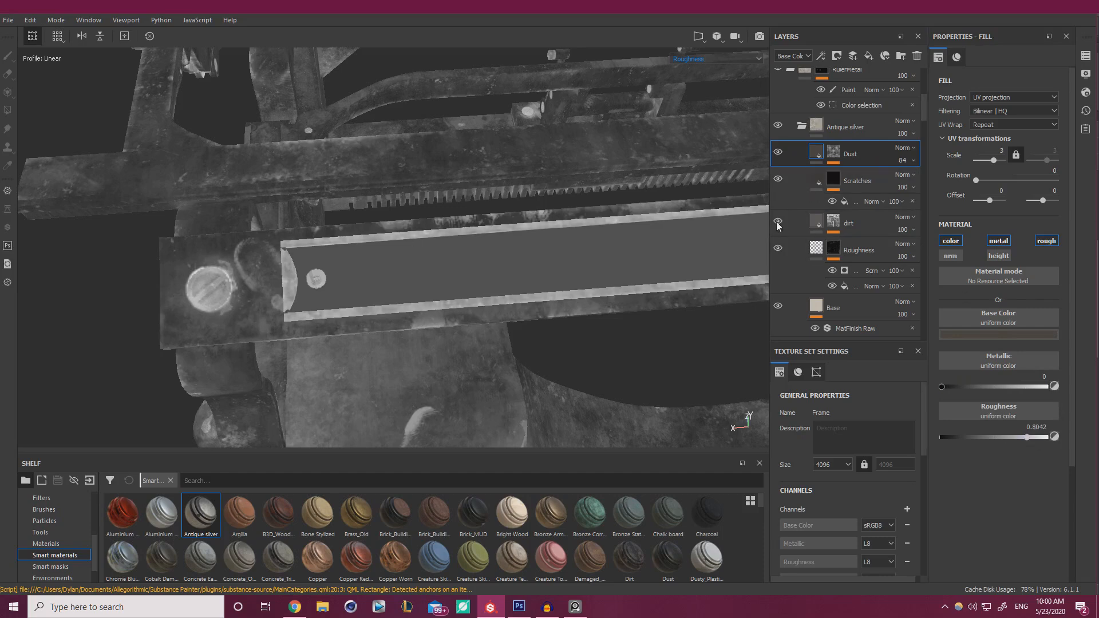
Select the Antique silver folder's Base layer and return the viewport to the full Material display
{"action": "left_click", "coordinate": [825, 308]}
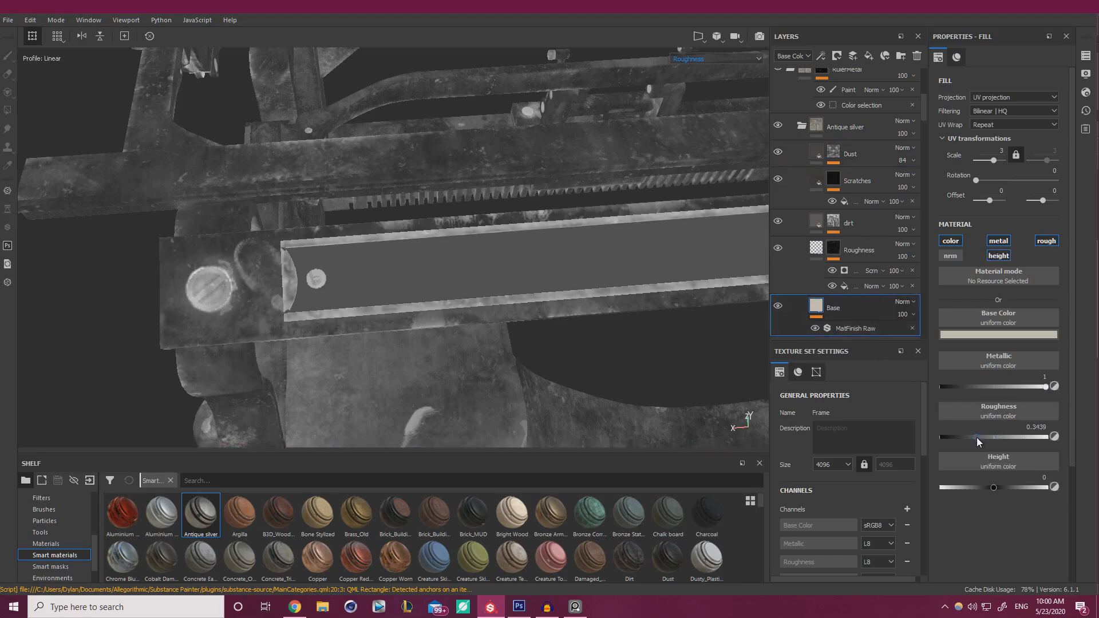
{"action": "scroll", "coordinate": [493, 211], "scroll_direction": "down", "scroll_amount": 2}
{"action": "left_click_drag", "start_coordinate": [494, 211], "coordinate": [356, 224], "text": "alt"}
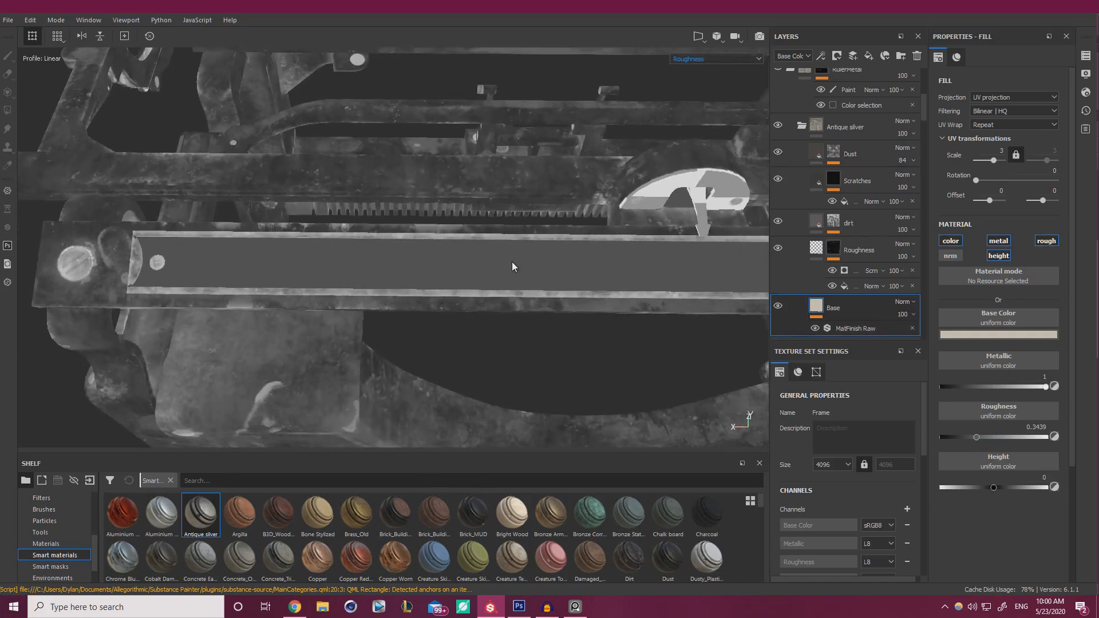
{"action": "left_click", "coordinate": [716, 58]}
{"action": "left_click", "coordinate": [702, 71]}
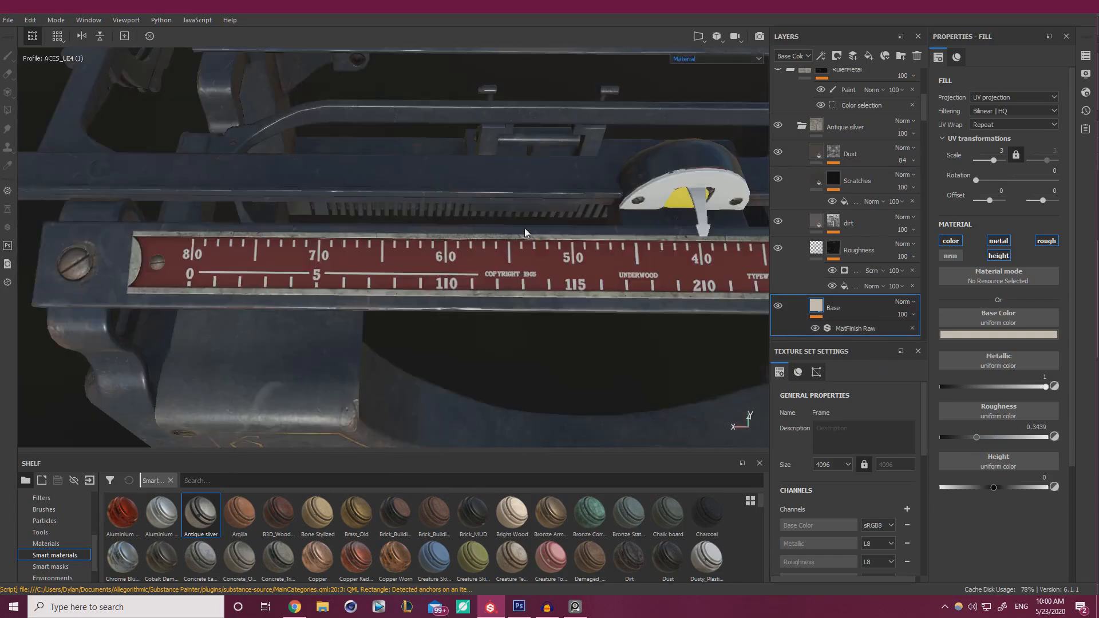
Examine the ruler's metal trim from several angles, from one end of the ruler to the other
{"action": "left_click_drag", "start_coordinate": [454, 263], "coordinate": [516, 197], "text": "alt"}
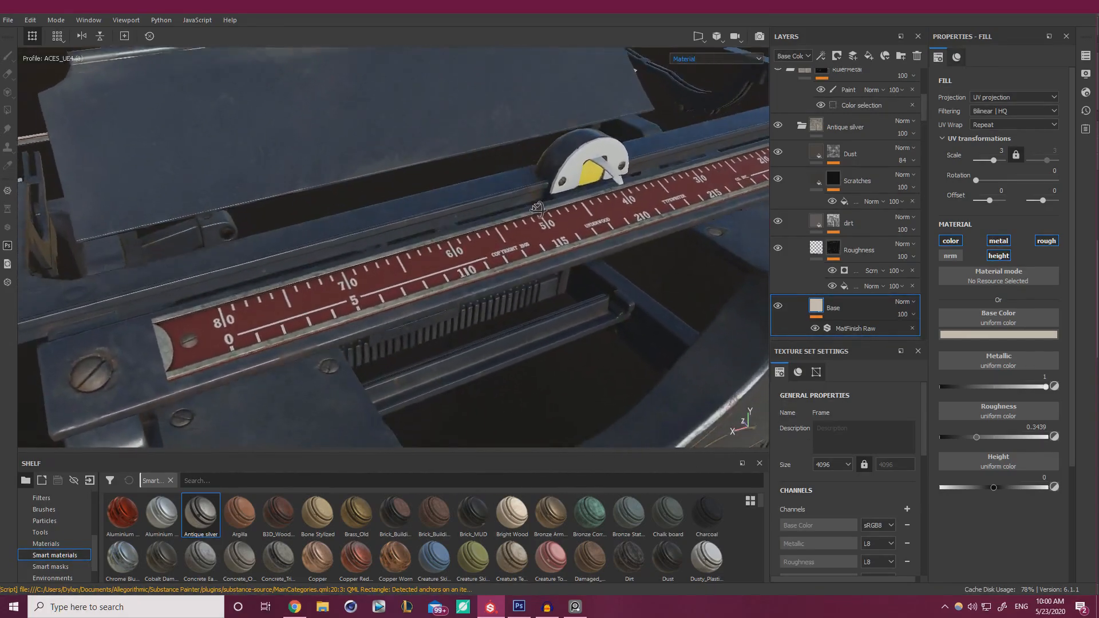
{"action": "right_click_drag", "start_coordinate": [516, 198], "coordinate": [365, 205], "text": "alt"}
{"action": "left_click_drag", "start_coordinate": [364, 205], "coordinate": [437, 184], "text": "alt"}
{"action": "middle_click_drag", "start_coordinate": [437, 184], "coordinate": [275, 243], "text": "alt"}
{"action": "right_click_drag", "start_coordinate": [275, 243], "coordinate": [507, 265], "text": "alt"}
{"action": "left_click_drag", "start_coordinate": [507, 265], "coordinate": [385, 148], "text": "alt"}
{"action": "middle_click_drag", "start_coordinate": [385, 147], "coordinate": [363, 98], "text": "alt"}
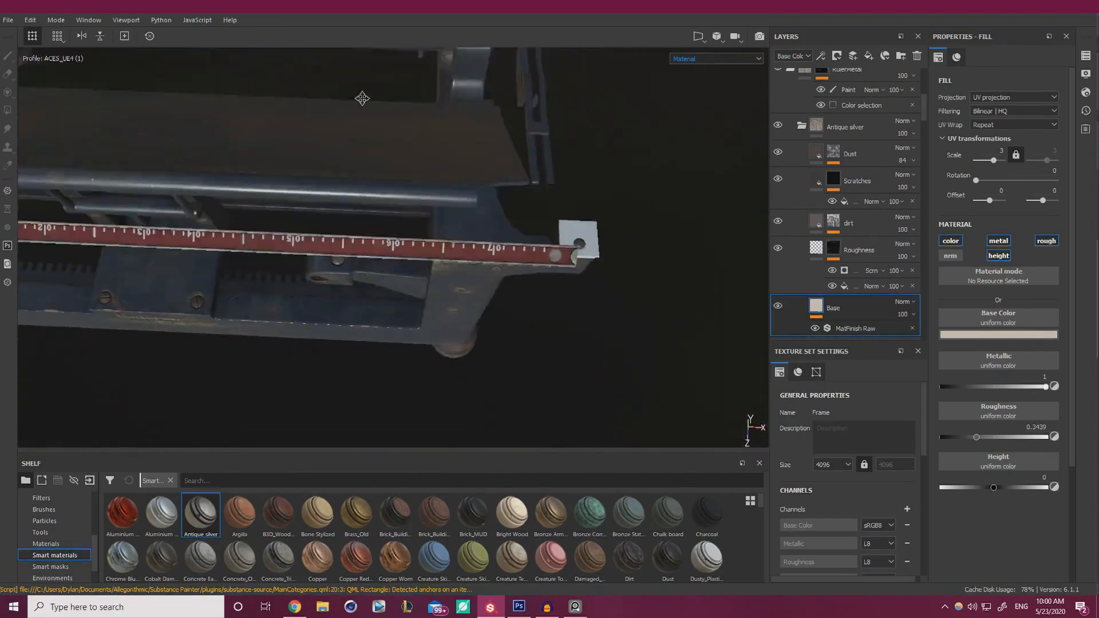
{"action": "right_click_drag", "start_coordinate": [363, 98], "coordinate": [670, 268], "text": "alt"}
{"action": "left_click_drag", "start_coordinate": [669, 268], "coordinate": [658, 229], "text": "alt"}
{"action": "right_click_drag", "start_coordinate": [658, 228], "coordinate": [366, 189], "text": "alt"}
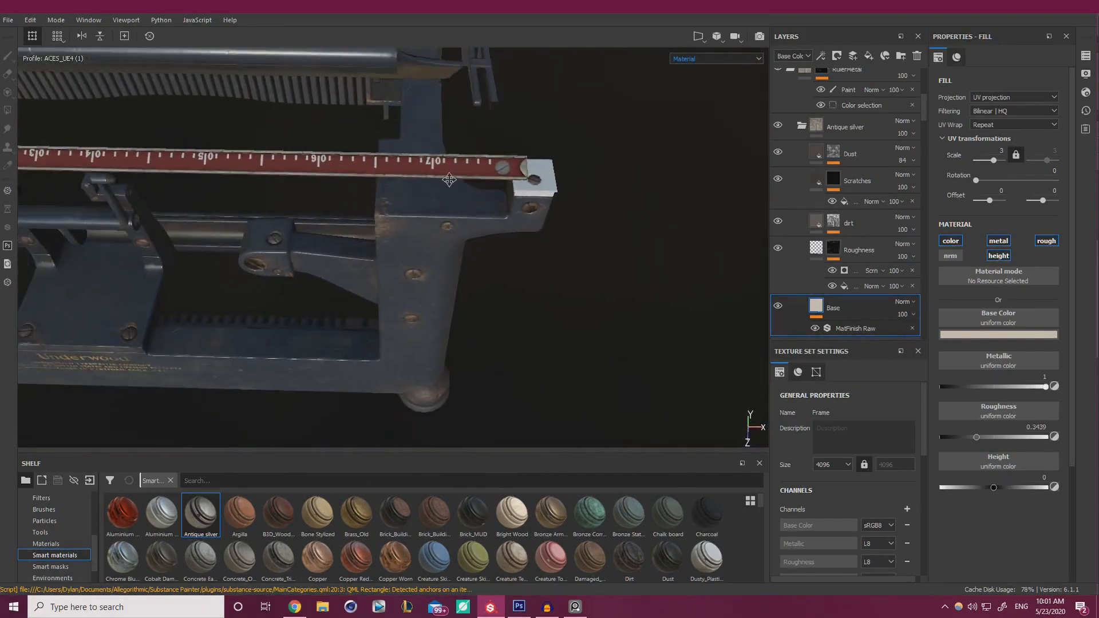
{"action": "middle_click_drag", "start_coordinate": [367, 189], "coordinate": [719, 201], "text": "alt"}
{"action": "left_click_drag", "start_coordinate": [719, 200], "coordinate": [616, 213], "text": "alt"}
{"action": "left_click_drag", "start_coordinate": [476, 196], "coordinate": [464, 165], "text": "alt"}
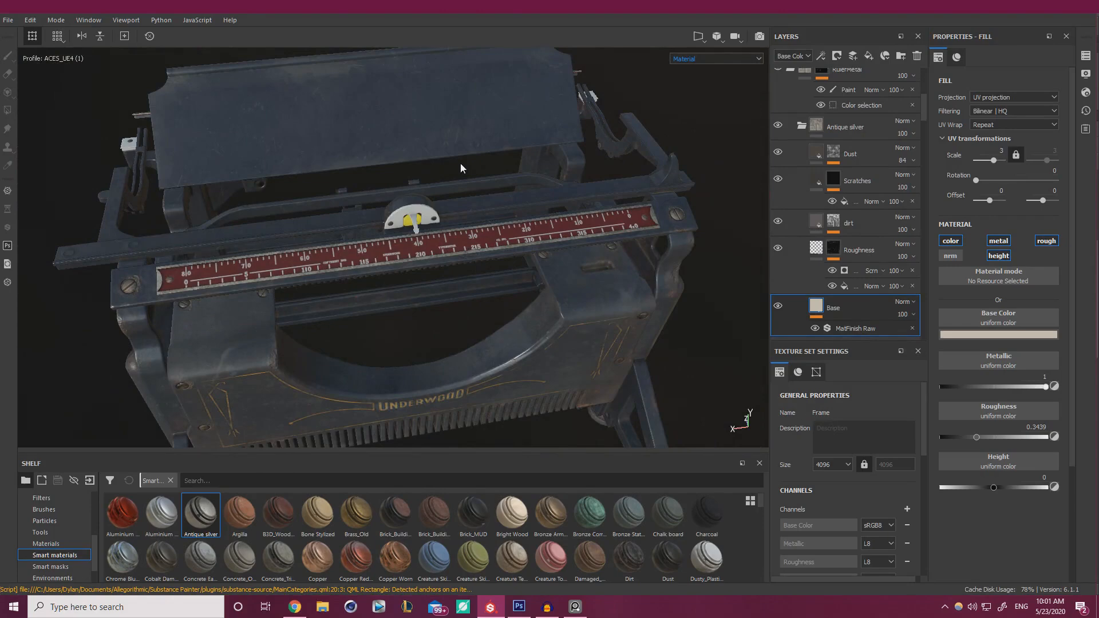
Switch to the reference image board and compare the close-up of the Underwood ruler's metal edging with the model
{"action": "key", "text": "alt+Tab"}
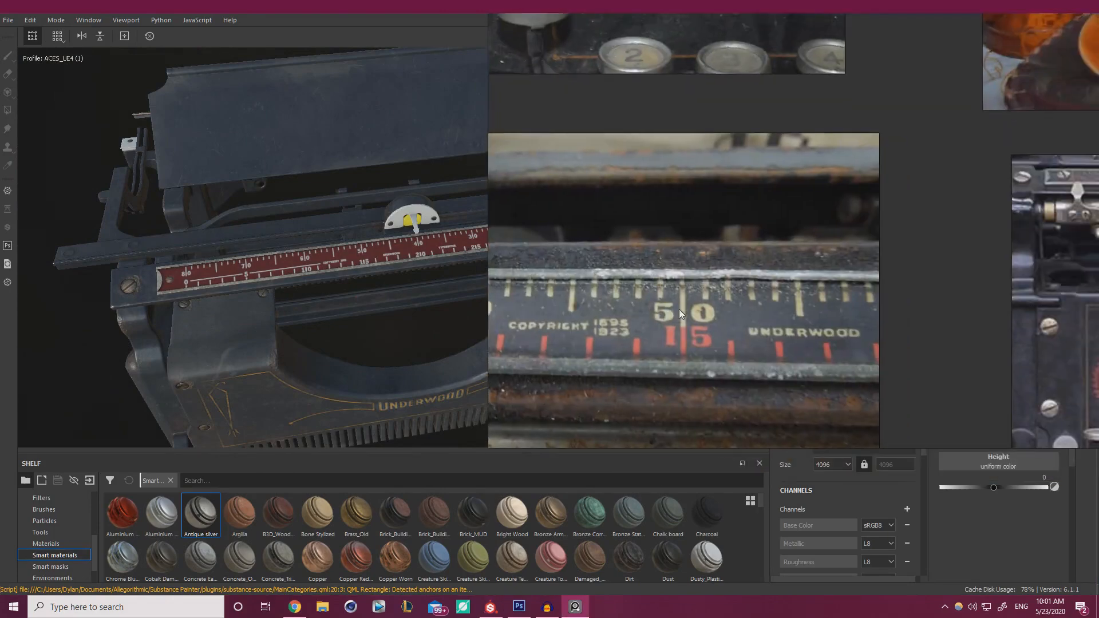
{"action": "scroll", "coordinate": [679, 307], "scroll_direction": "up", "scroll_amount": 3}
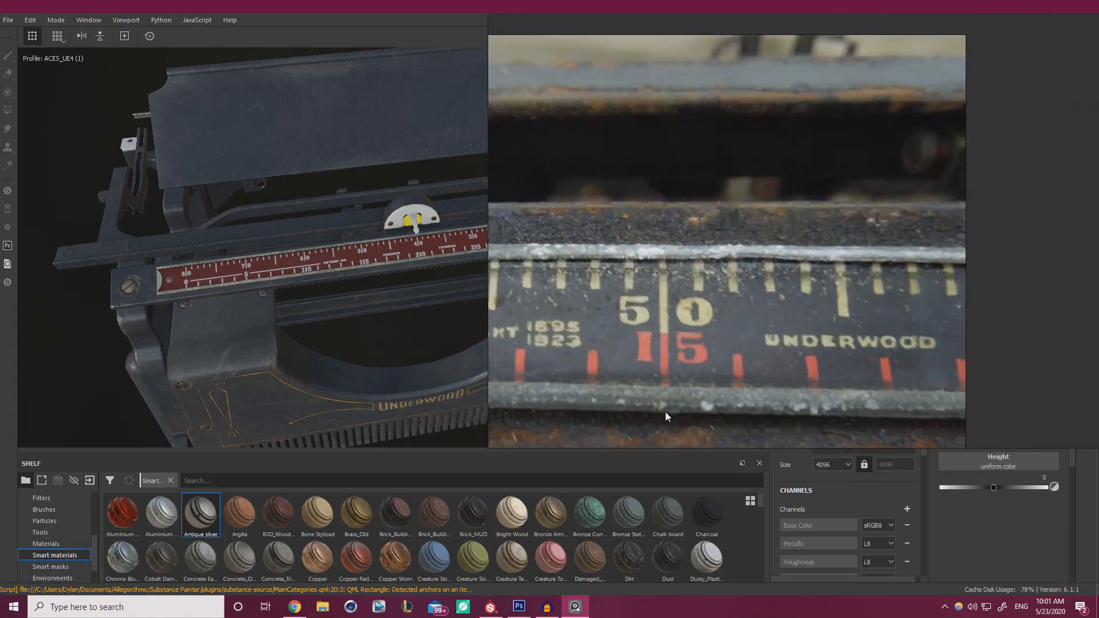
{"action": "scroll", "coordinate": [714, 332], "scroll_direction": "down", "scroll_amount": 2}
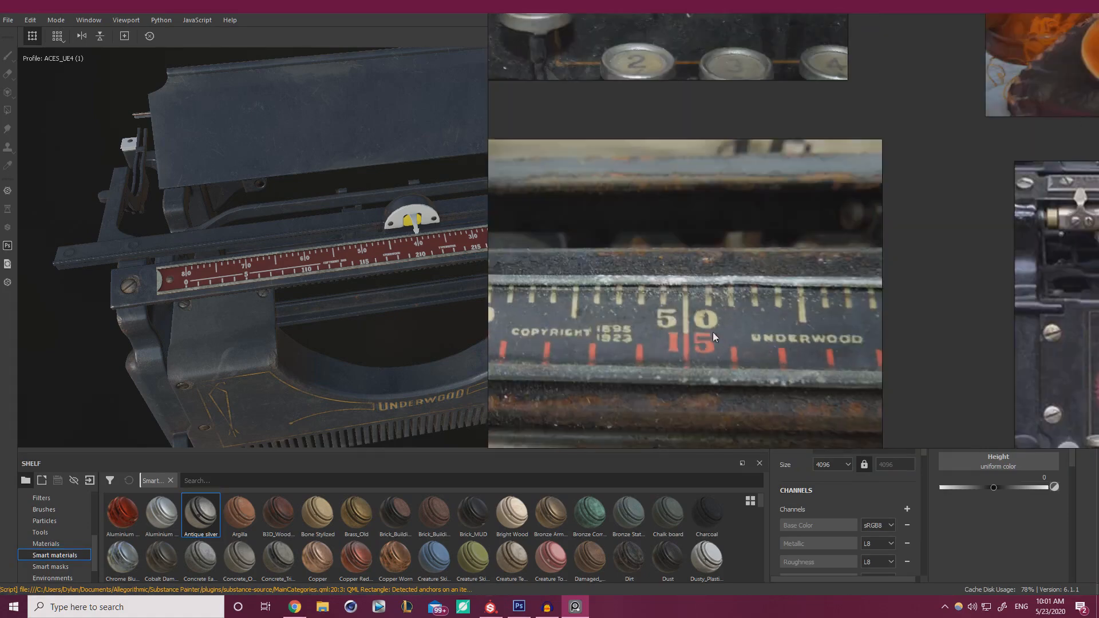
{"action": "middle_click_drag", "start_coordinate": [620, 332], "coordinate": [859, 311]}
{"action": "scroll", "coordinate": [632, 364], "scroll_direction": "up", "scroll_amount": 1}
{"action": "key", "text": "alt+Tab"}
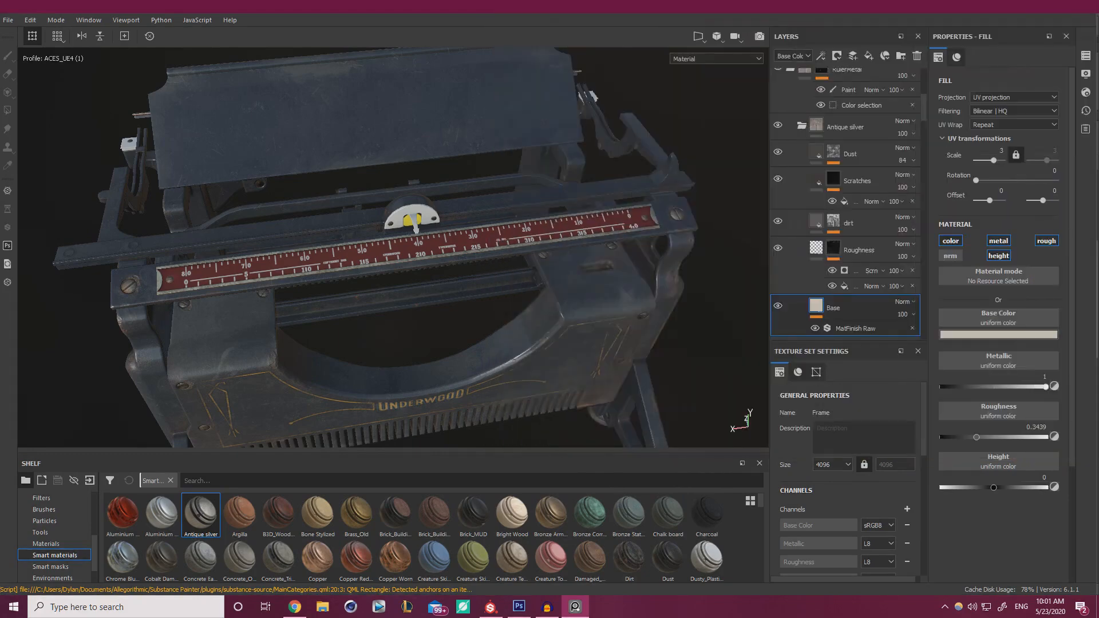
{"action": "scroll", "coordinate": [508, 267], "scroll_direction": "up", "scroll_amount": 5}
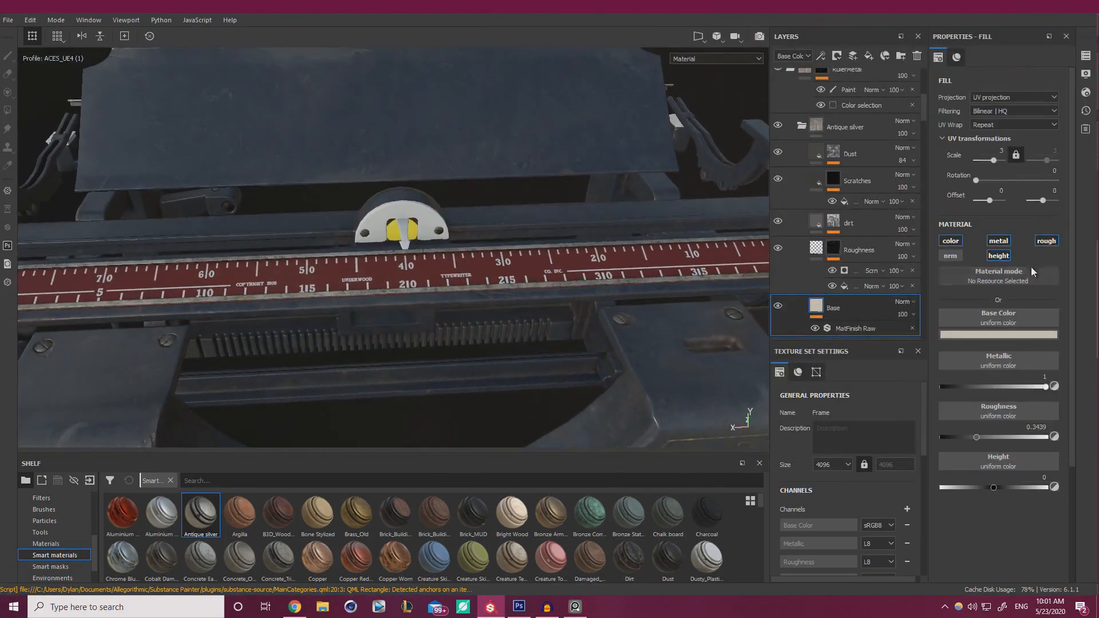
Reopen the reference image board, study the ruler edging's specks and colour across several photos, and move the board aside
{"action": "key", "text": "alt+Tab"}
{"action": "scroll", "coordinate": [555, 316], "scroll_direction": "down", "scroll_amount": 2}
{"action": "scroll", "coordinate": [562, 315], "scroll_direction": "up", "scroll_amount": 3}
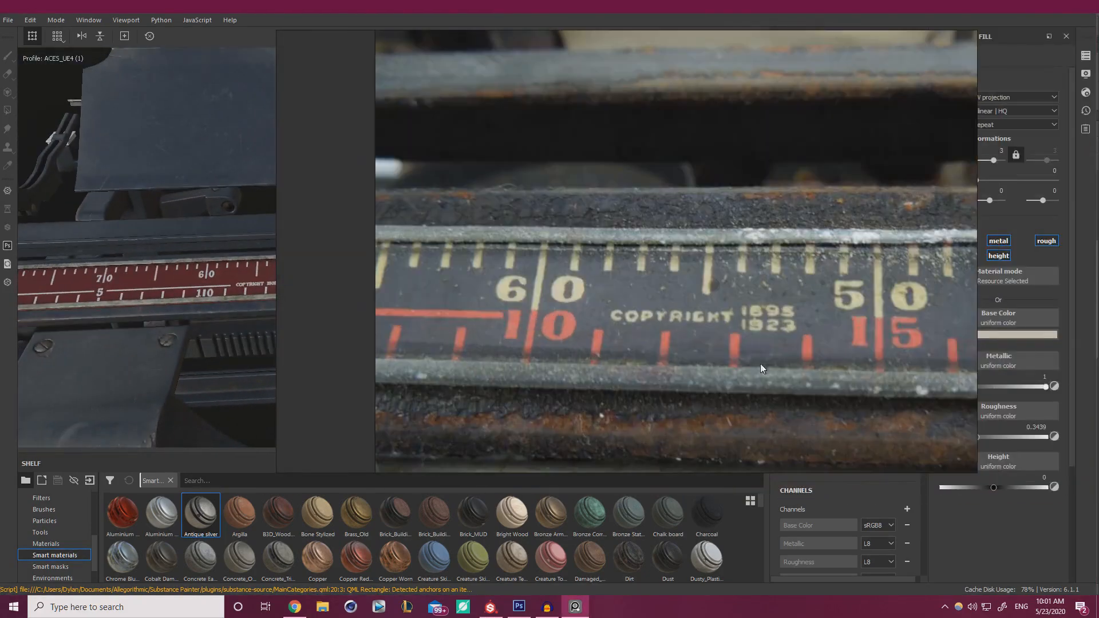
{"action": "scroll", "coordinate": [882, 338], "scroll_direction": "down", "scroll_amount": 2}
{"action": "middle_click_drag", "start_coordinate": [832, 339], "coordinate": [641, 316]}
{"action": "scroll", "coordinate": [710, 352], "scroll_direction": "up", "scroll_amount": 3}
{"action": "middle_click_drag", "start_coordinate": [773, 317], "coordinate": [483, 335]}
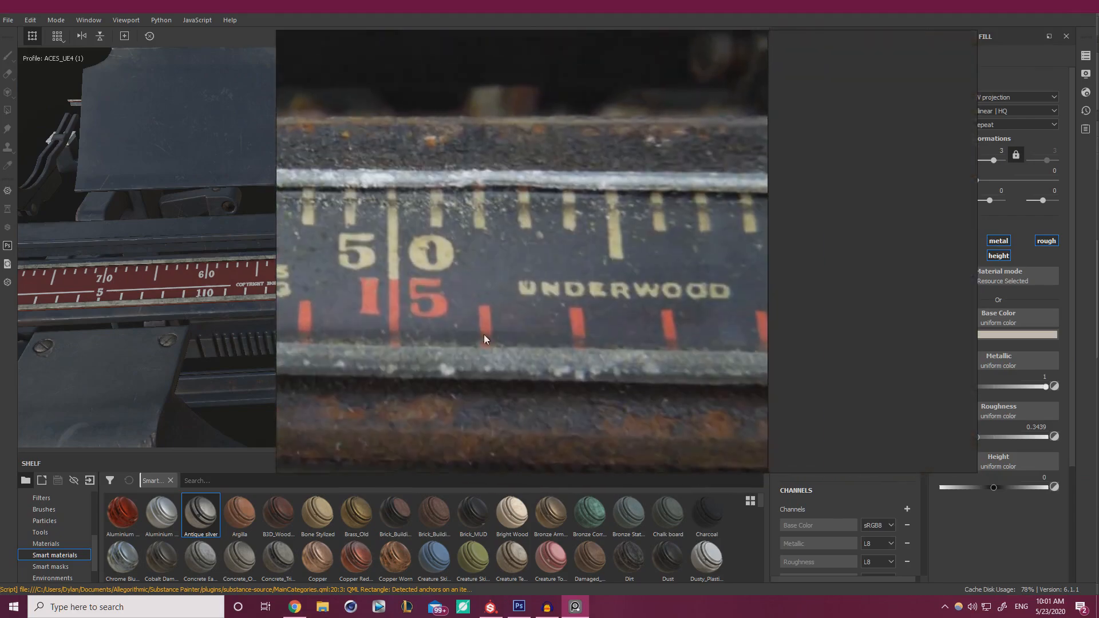
{"action": "scroll", "coordinate": [597, 301], "scroll_direction": "down", "scroll_amount": 3}
{"action": "middle_click_drag", "start_coordinate": [830, 260], "coordinate": [488, 292]}
{"action": "middle_click_drag", "start_coordinate": [681, 246], "coordinate": [589, 229]}
{"action": "middle_click_drag", "start_coordinate": [859, 243], "coordinate": [507, 266]}
{"action": "scroll", "coordinate": [732, 370], "scroll_direction": "up", "scroll_amount": 5}
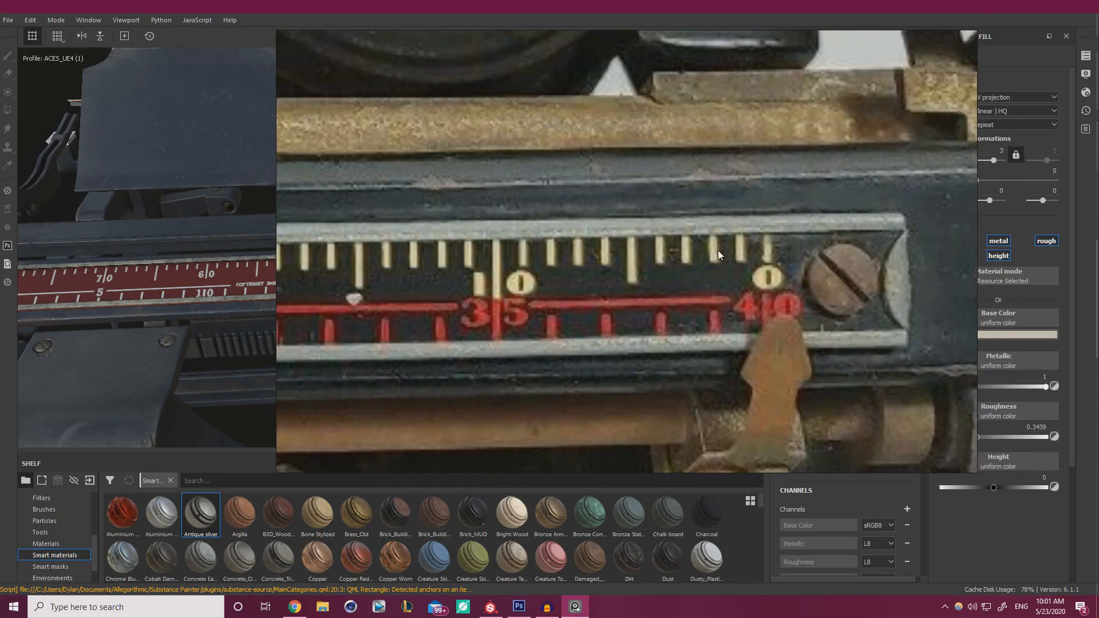
{"action": "right_click_drag", "start_coordinate": [718, 250], "coordinate": [1098, 252]}
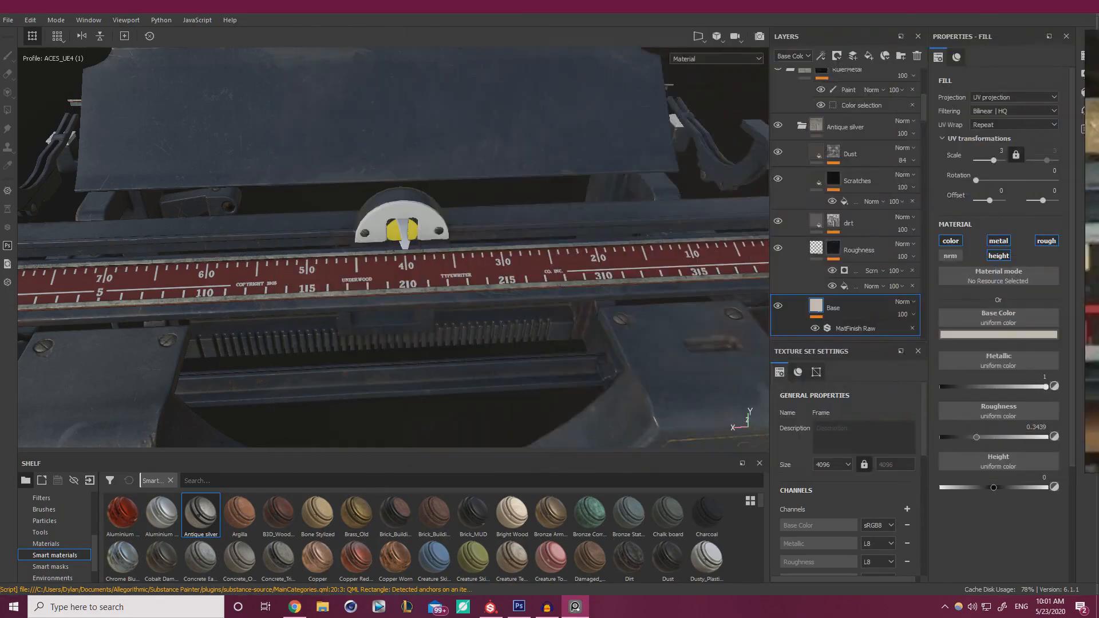
Lighten the Base layer's base color by setting its V value to 0.726
{"action": "mouse_move", "coordinate": [480, 315]}
{"action": "left_mouse_down", "text": "alt"}
{"action": "mouse_move", "coordinate": [478, 333]}
{"action": "mouse_move", "coordinate": [564, 216]}
{"action": "left_mouse_up", "text": "alt"}
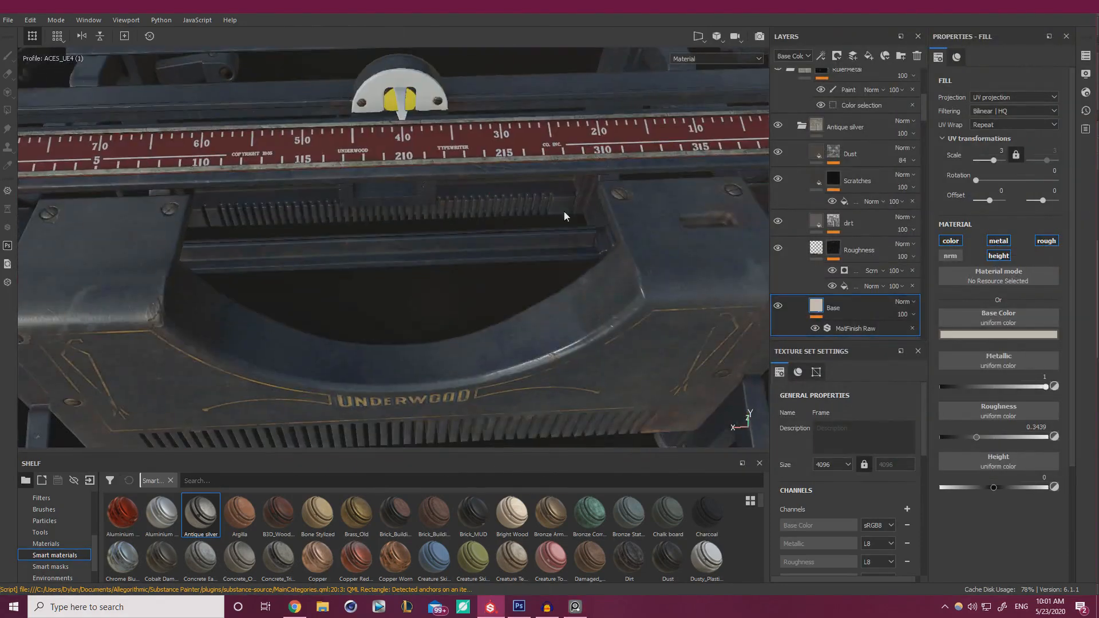
{"action": "left_click", "coordinate": [1024, 333]}
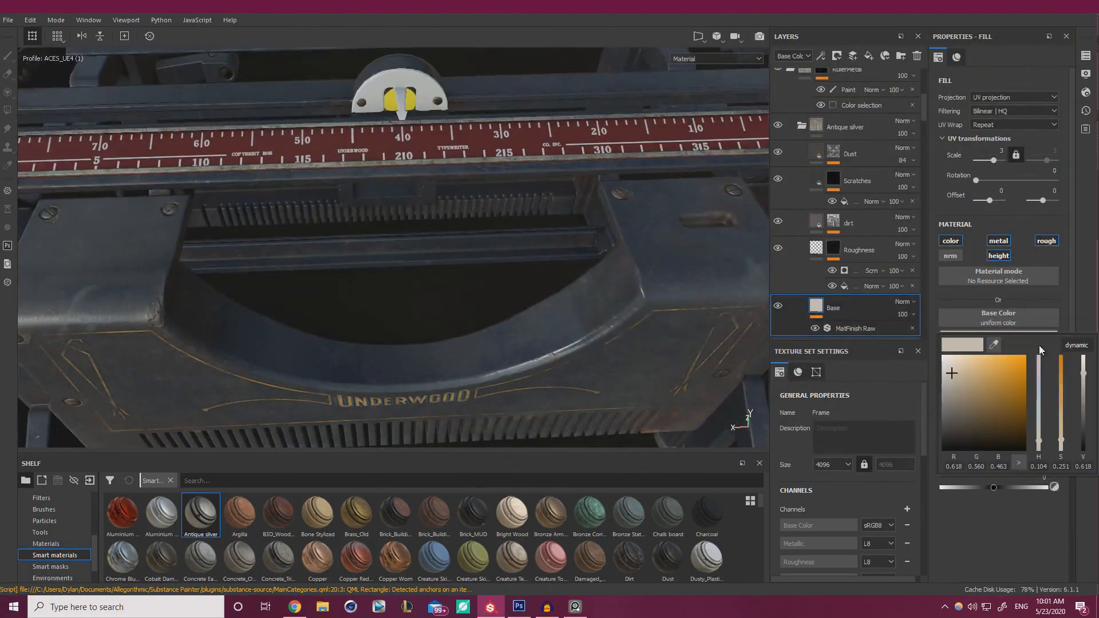
{"action": "left_click", "coordinate": [1083, 372]}
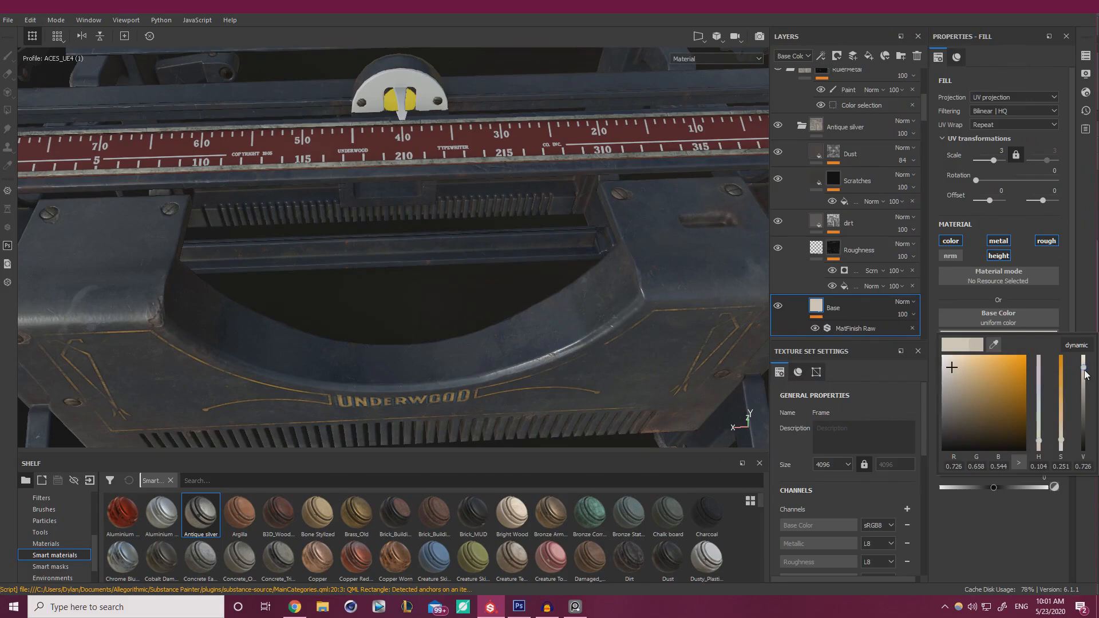
Examine the lightened metal trim along the ruler, close up and from different angles
{"action": "scroll", "coordinate": [250, 207], "scroll_direction": "down", "scroll_amount": 4}
{"action": "left_click_drag", "start_coordinate": [249, 207], "coordinate": [492, 320], "text": "alt"}
{"action": "right_click_drag", "start_coordinate": [492, 320], "coordinate": [726, 362], "text": "alt"}
{"action": "middle_click_drag", "start_coordinate": [726, 362], "coordinate": [669, 308], "text": "alt"}
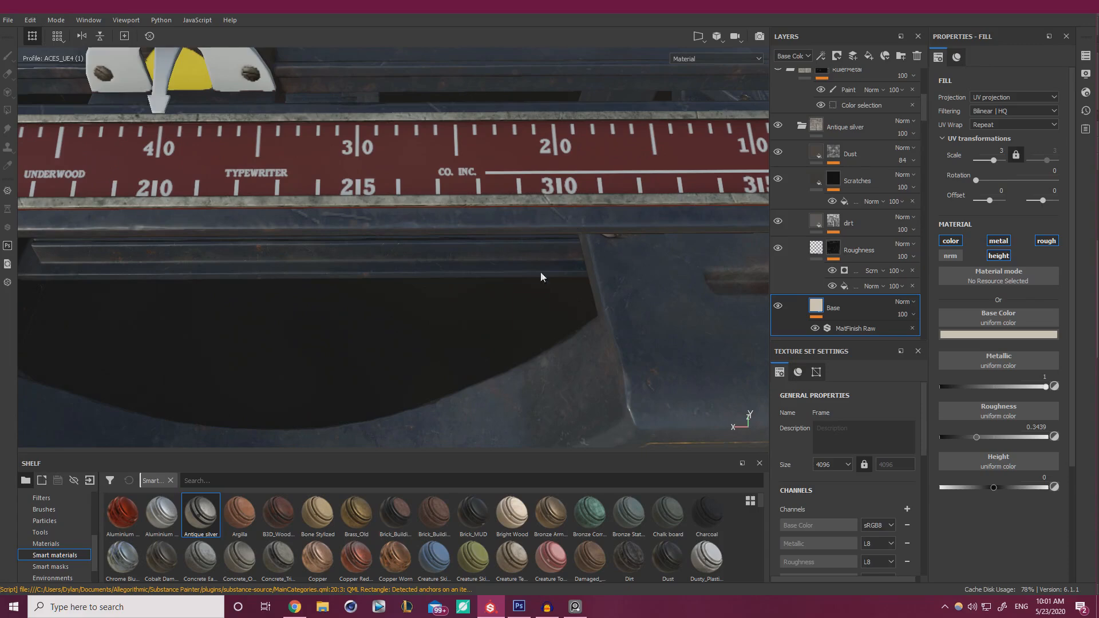
{"action": "mouse_move", "coordinate": [369, 226]}
{"action": "left_mouse_down", "text": "alt"}
{"action": "mouse_move", "coordinate": [292, 248]}
{"action": "mouse_move", "coordinate": [292, 265]}
{"action": "mouse_move", "coordinate": [343, 245]}
{"action": "mouse_move", "coordinate": [744, 224]}
{"action": "mouse_move", "coordinate": [363, 314]}
{"action": "mouse_move", "coordinate": [312, 274]}
{"action": "mouse_move", "coordinate": [346, 170]}
{"action": "mouse_move", "coordinate": [446, 318]}
{"action": "left_mouse_up", "text": "alt"}
{"action": "right_click_drag", "start_coordinate": [447, 318], "coordinate": [478, 284], "text": "alt"}
{"action": "left_click_drag", "start_coordinate": [477, 284], "coordinate": [488, 356], "text": "alt"}
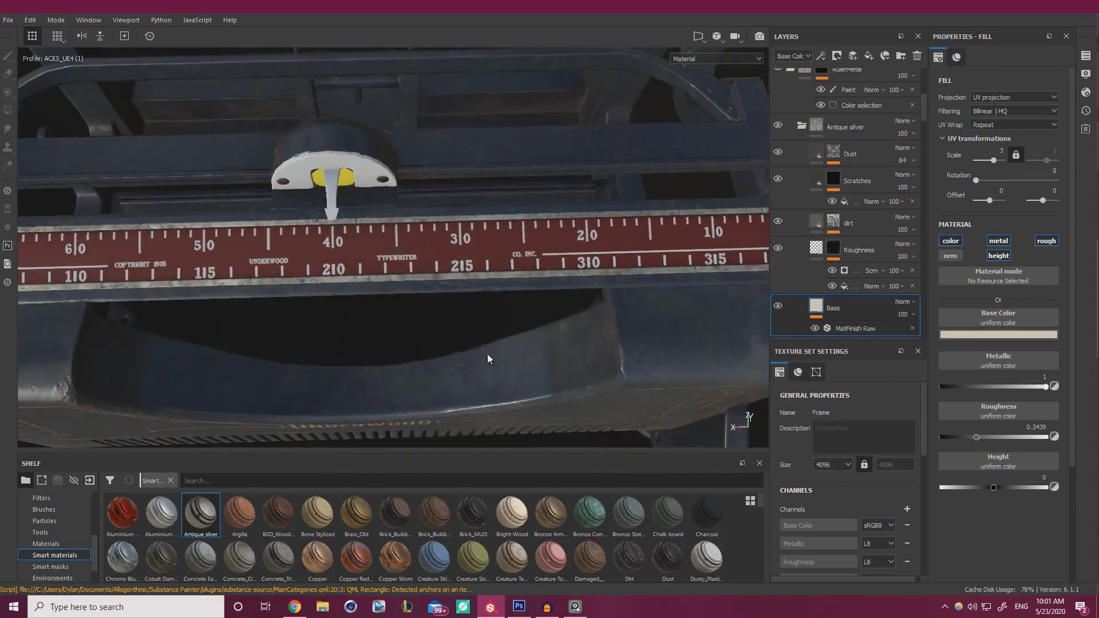
{"action": "right_click_drag", "start_coordinate": [488, 356], "coordinate": [530, 362], "text": "alt"}
{"action": "middle_click_drag", "start_coordinate": [530, 362], "coordinate": [415, 332], "text": "alt"}
{"action": "left_click_drag", "start_coordinate": [415, 332], "coordinate": [466, 292], "text": "alt"}
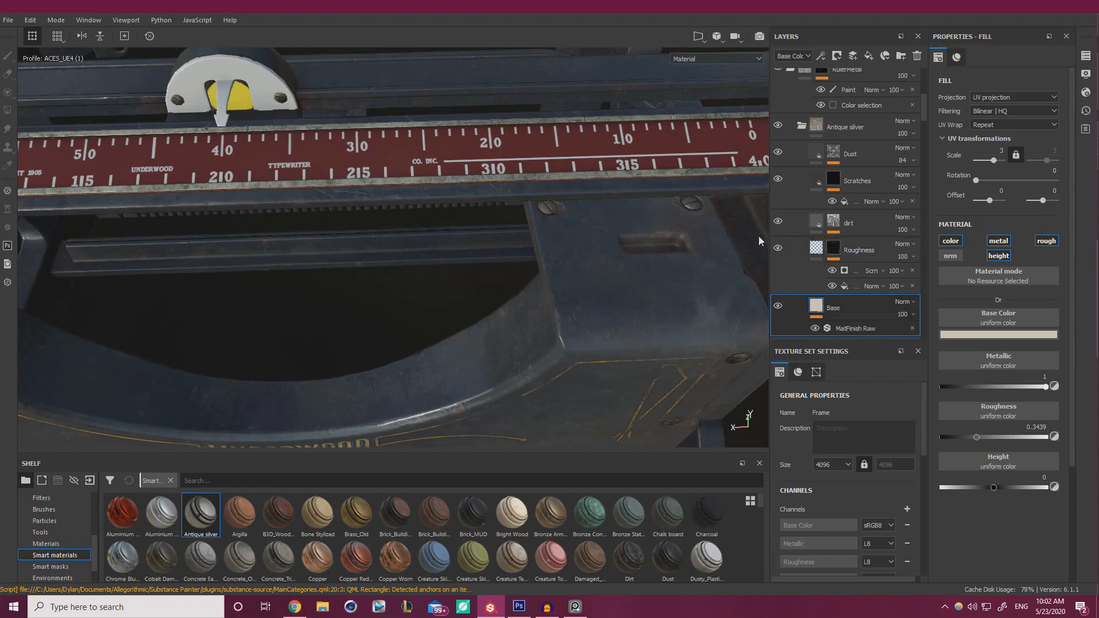
{"action": "left_click_drag", "start_coordinate": [587, 194], "coordinate": [581, 219], "text": "alt"}
Add a fill layer above Dust in the Antique silver folder and name it White Specks
{"action": "scroll", "coordinate": [818, 221], "scroll_direction": "up", "scroll_amount": 2}
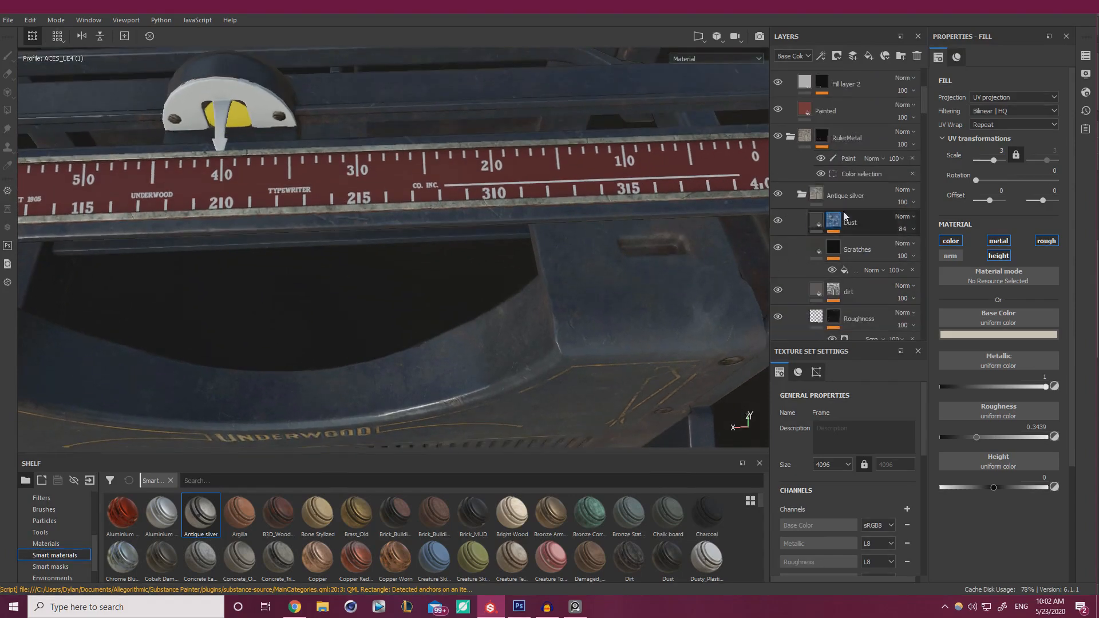
{"action": "left_click", "coordinate": [881, 221]}
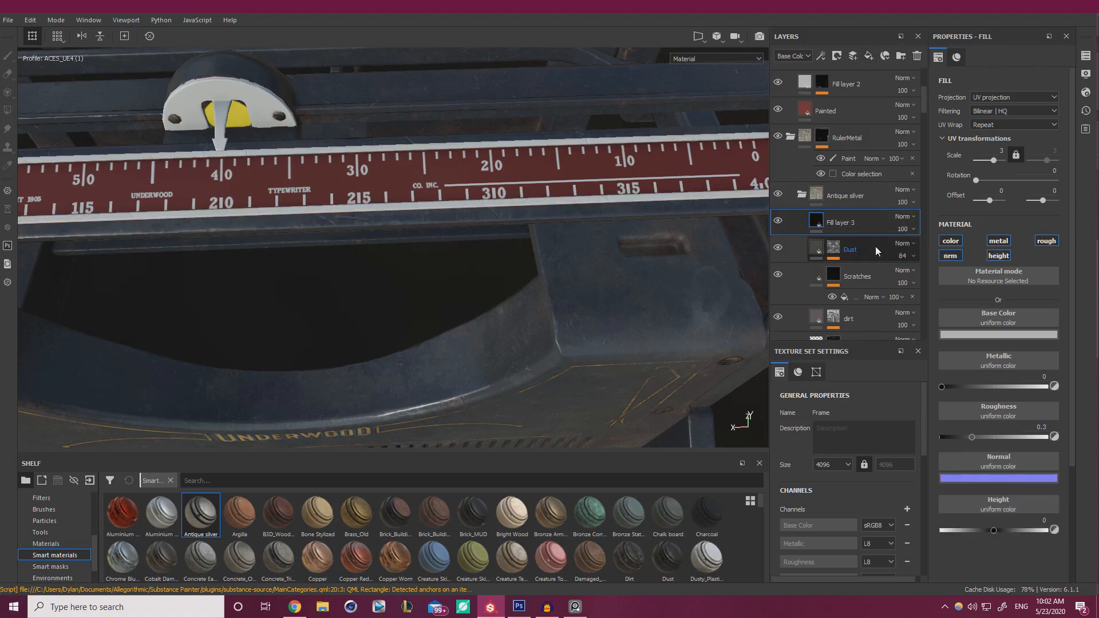
{"action": "double_click", "coordinate": [838, 223]}
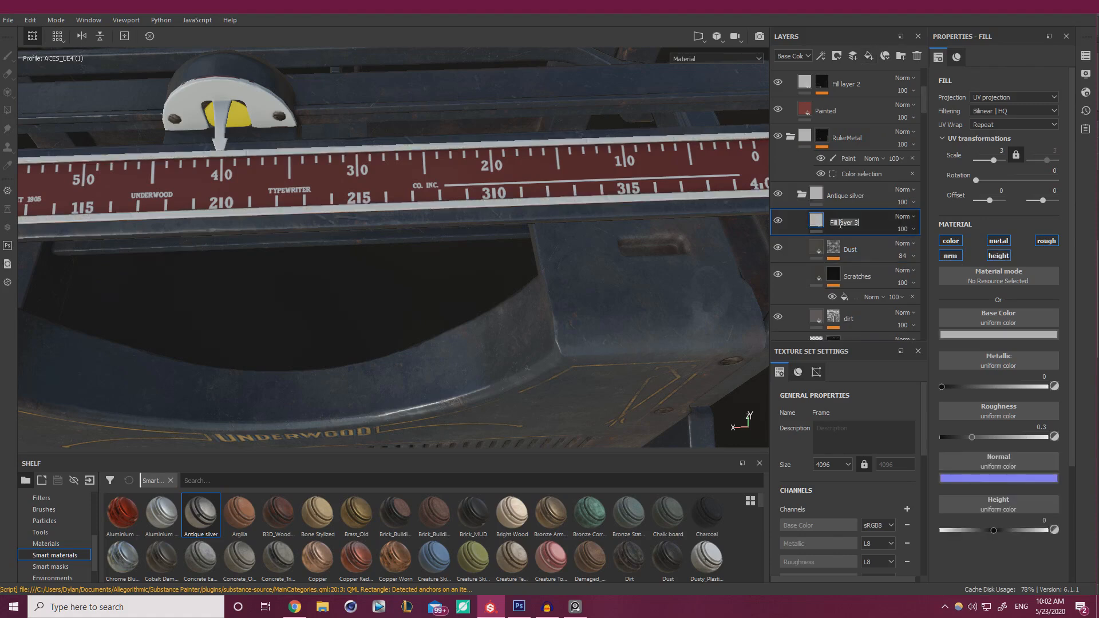
{"action": "type", "text": "White"}
Give the White Specks layer a black mask and add a fill effect to that mask
{"action": "right_click", "coordinate": [846, 220]}
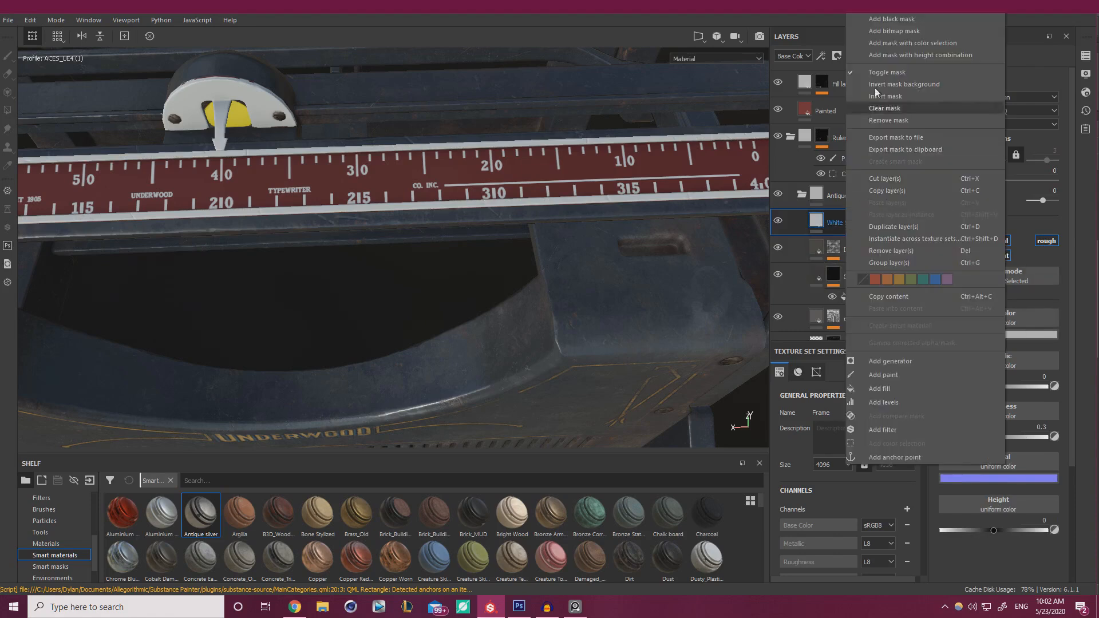
{"action": "left_click", "coordinate": [895, 18]}
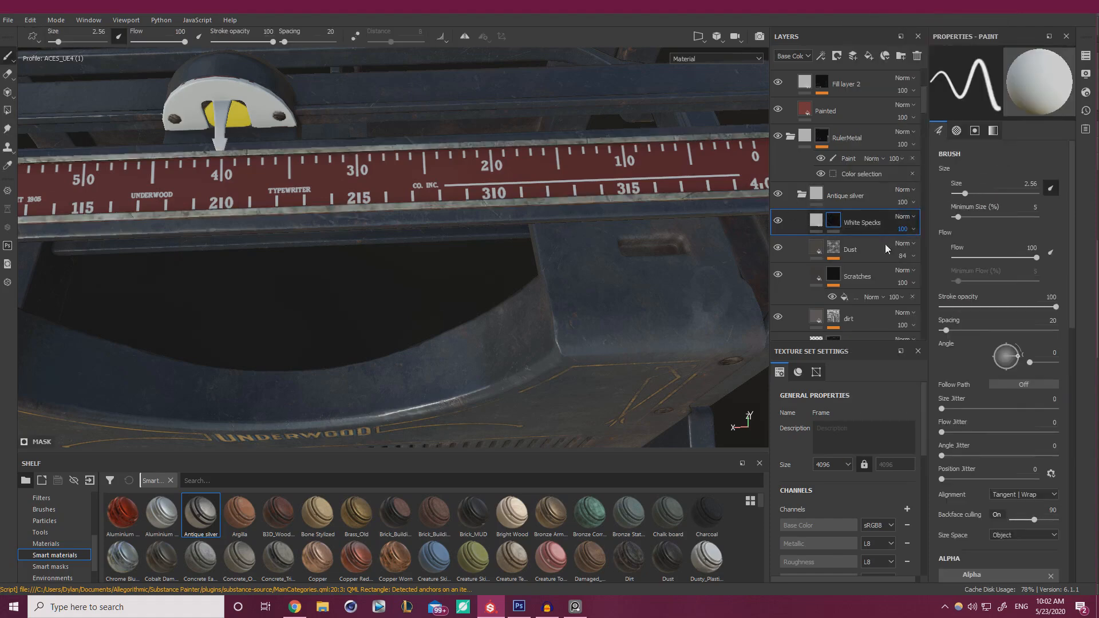
{"action": "right_click", "coordinate": [834, 222]}
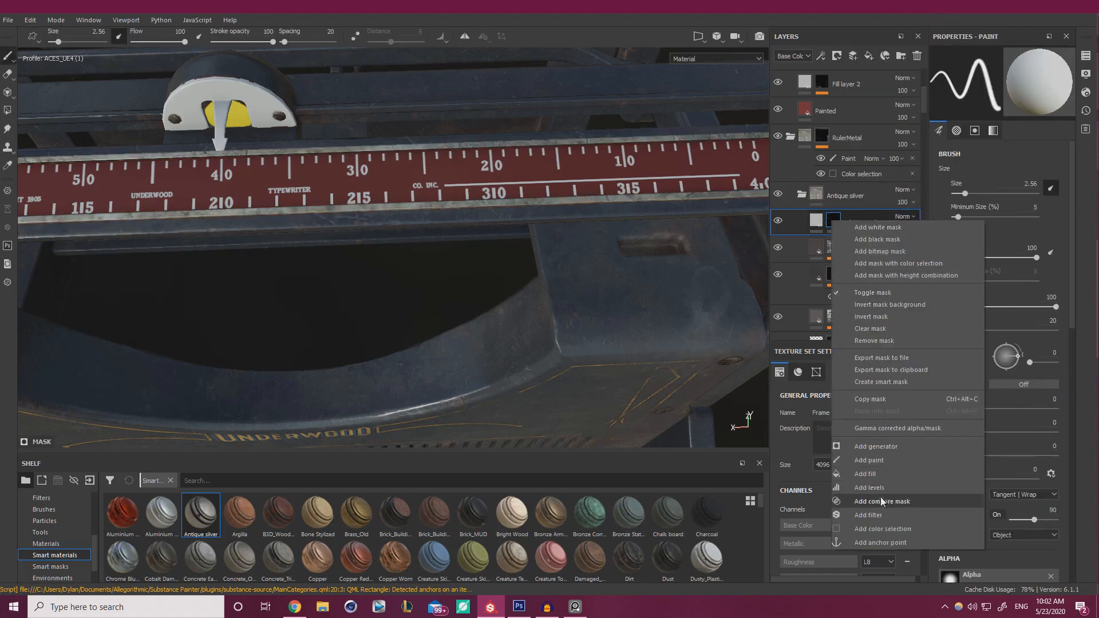
{"action": "left_click", "coordinate": [874, 475]}
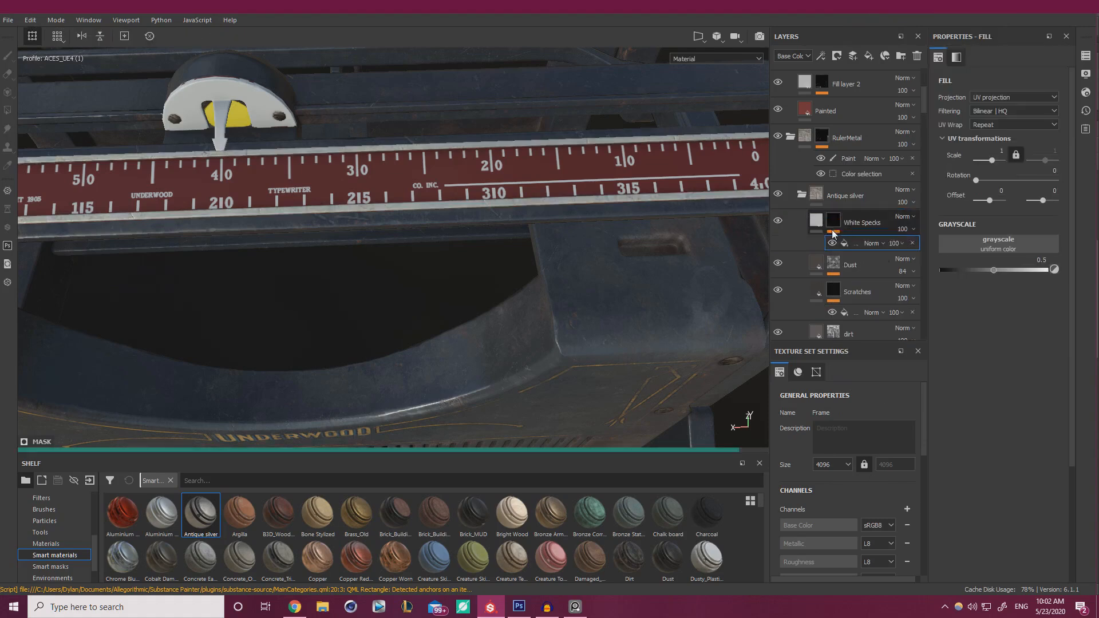
Search the resources for noise and use Blue Noise Fast as the fill in the White Specks mask
{"action": "left_click", "coordinate": [977, 239]}
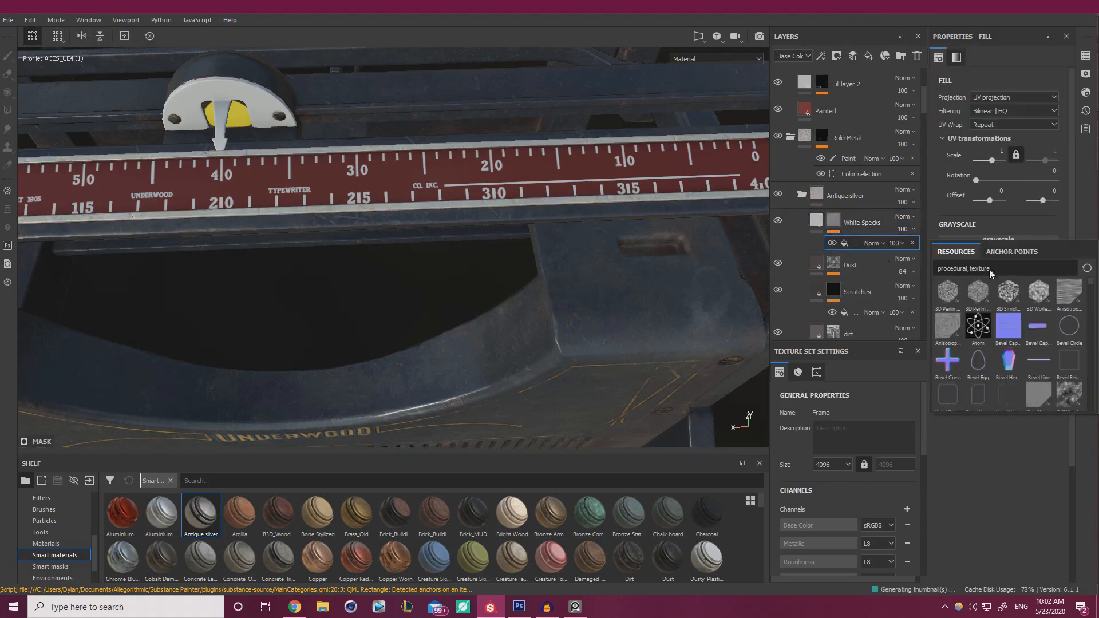
{"action": "left_click_drag", "start_coordinate": [991, 269], "coordinate": [803, 267]}
{"action": "type", "text": "noise"}
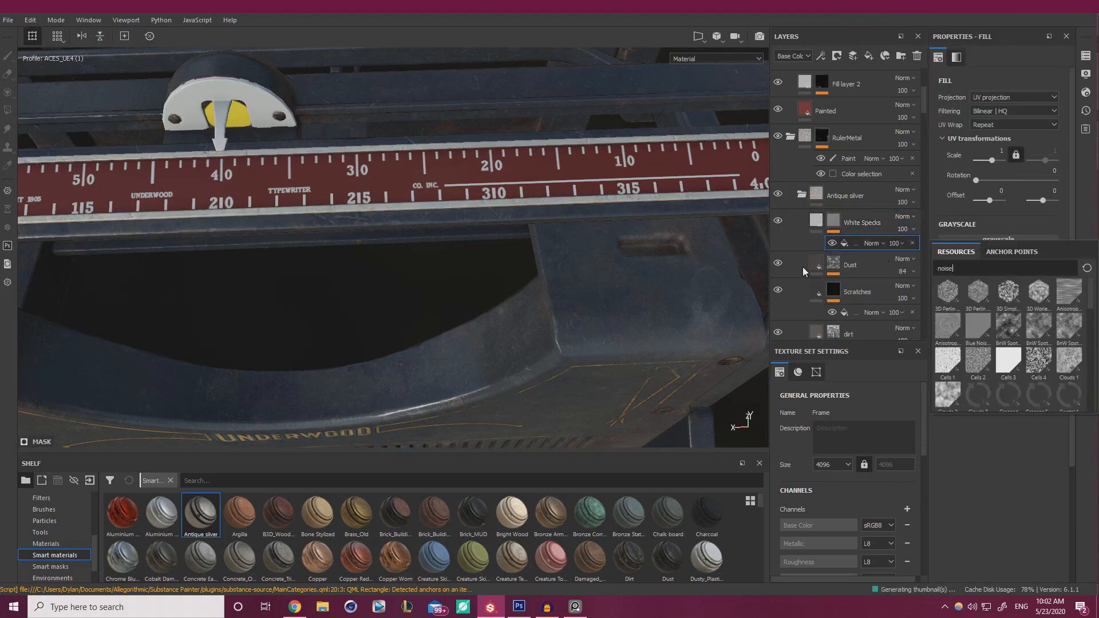
{"action": "left_click", "coordinate": [977, 328]}
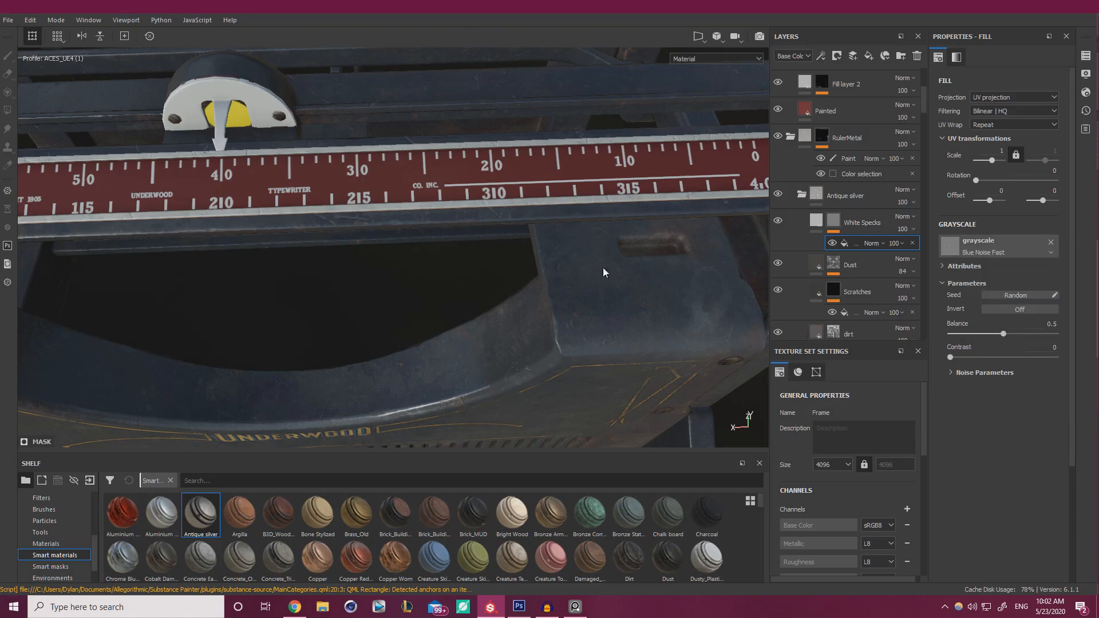
Set the White Specks noise to scale 0.5, contrast 0.45 and balance about 0.06
{"action": "scroll", "coordinate": [595, 269], "scroll_direction": "up", "scroll_amount": 5}
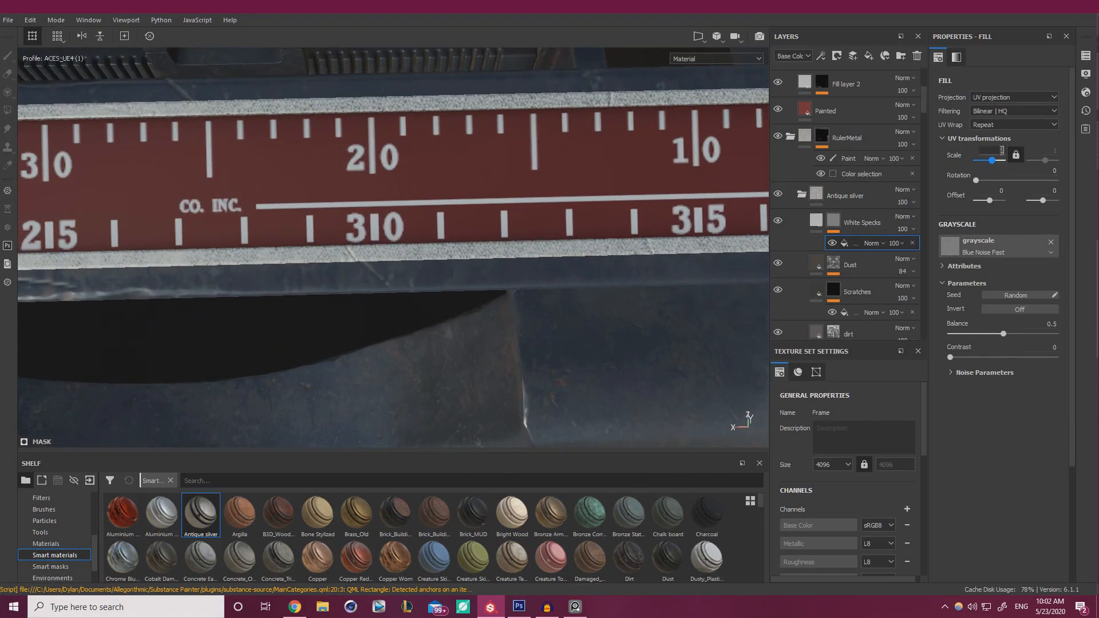
{"action": "key", "text": "Return"}
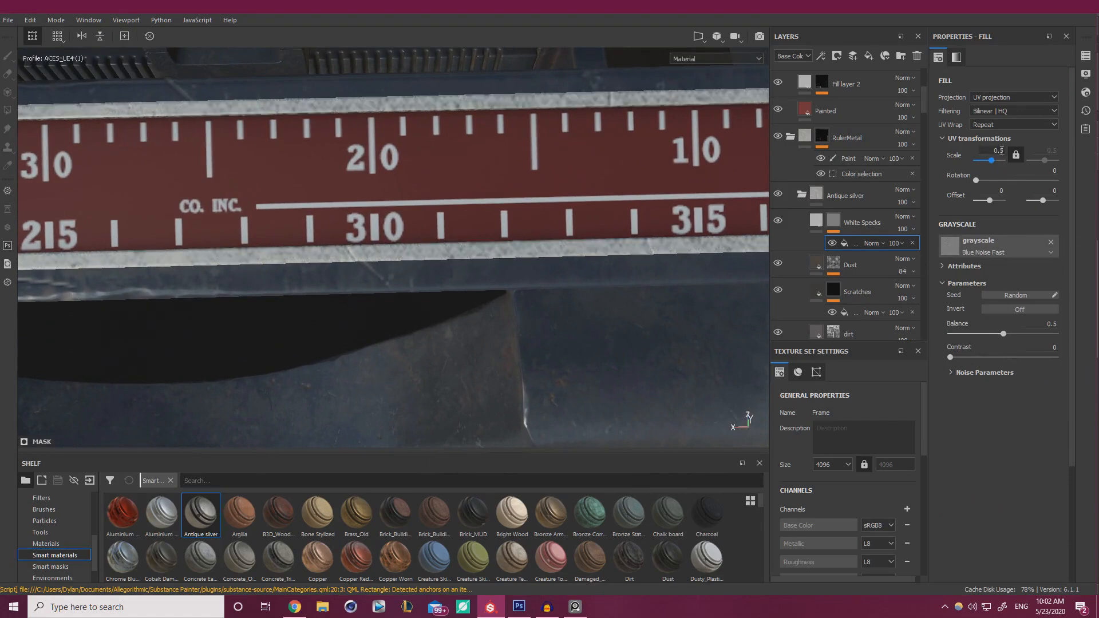
{"action": "left_click_drag", "start_coordinate": [981, 356], "coordinate": [954, 334]}
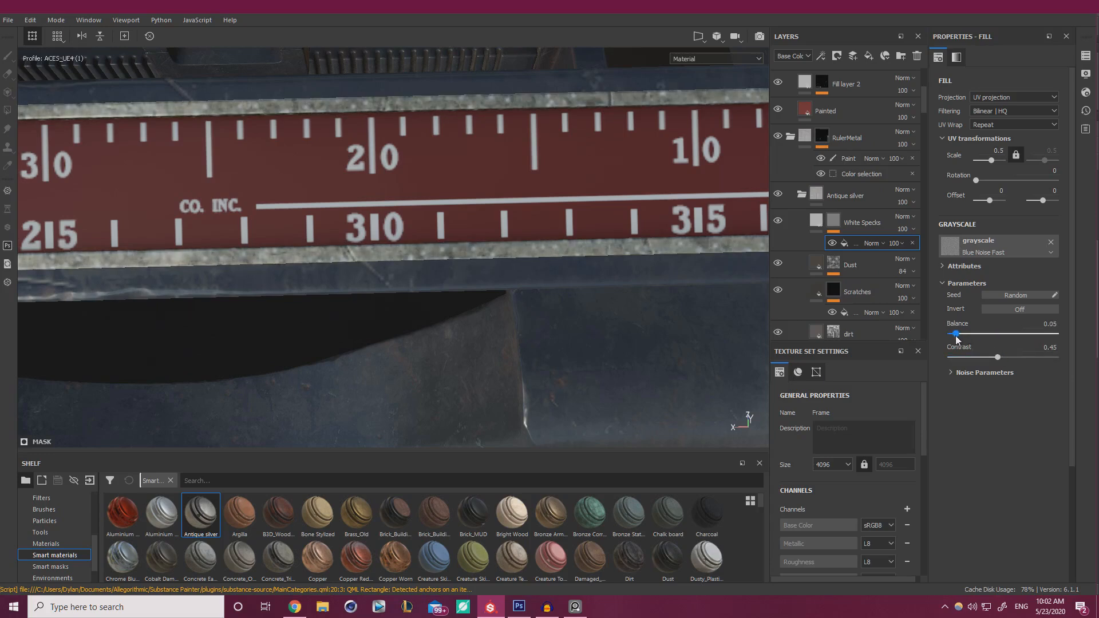
Set the White Specks noise scale to 1 and its balance to 0.02
{"action": "right_click_drag", "start_coordinate": [508, 200], "coordinate": [424, 195], "text": "alt"}
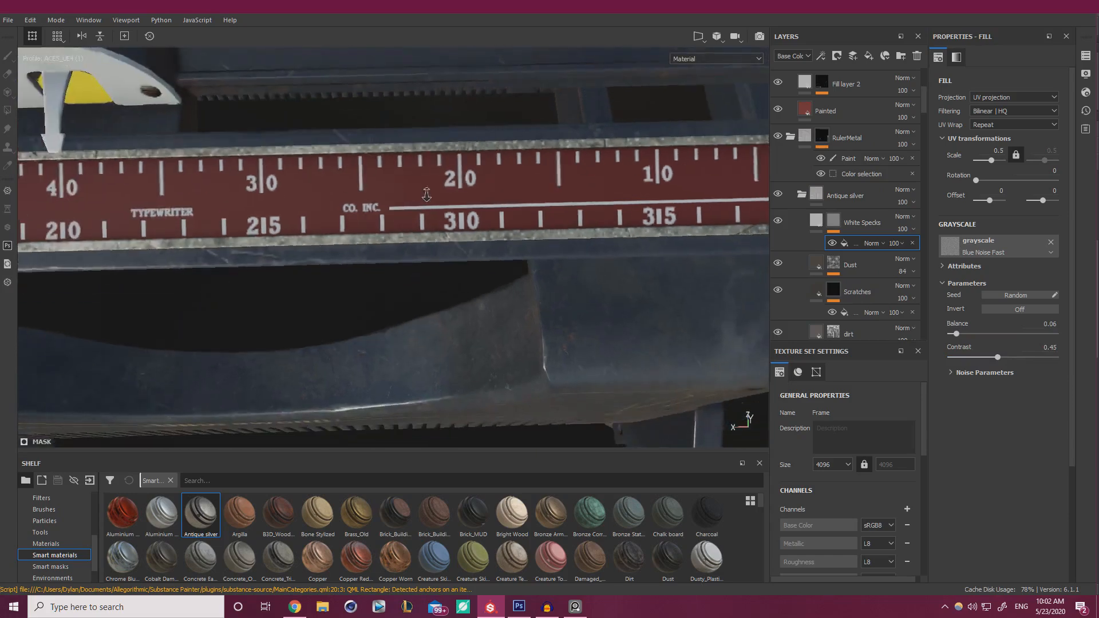
{"action": "middle_click_drag", "start_coordinate": [424, 194], "coordinate": [630, 212], "text": "alt"}
{"action": "left_click_drag", "start_coordinate": [410, 216], "coordinate": [361, 183], "text": "alt"}
{"action": "middle_click_drag", "start_coordinate": [361, 183], "coordinate": [578, 151], "text": "alt"}
{"action": "middle_click_drag", "start_coordinate": [189, 251], "coordinate": [393, 230], "text": "alt"}
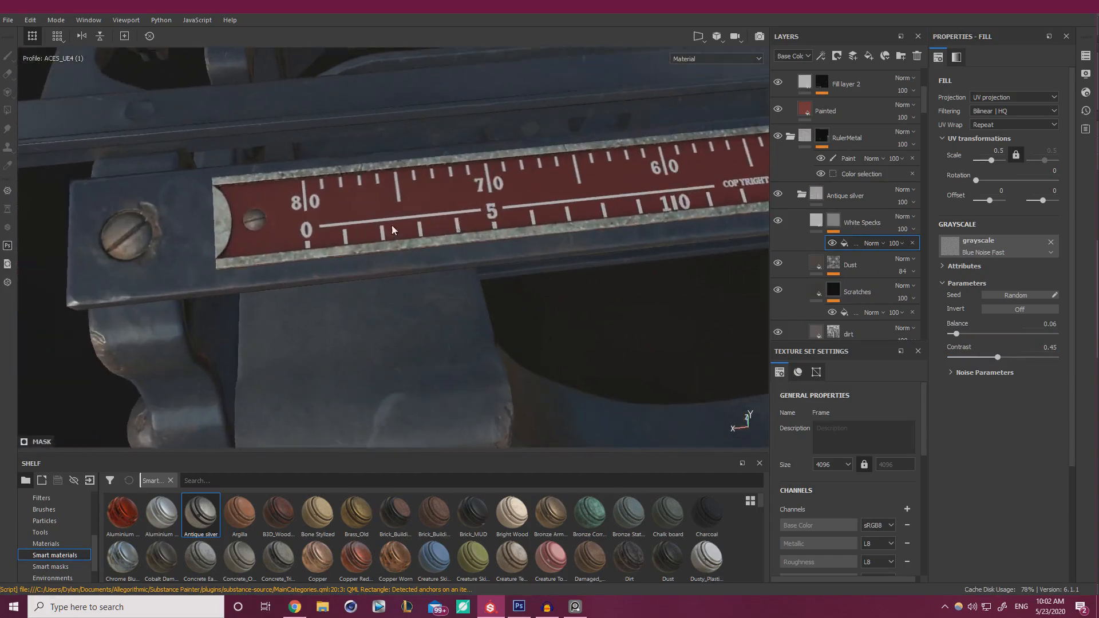
{"action": "left_click_drag", "start_coordinate": [393, 231], "coordinate": [360, 227], "text": "alt"}
{"action": "right_click_drag", "start_coordinate": [360, 228], "coordinate": [487, 240], "text": "alt"}
{"action": "left_click", "coordinate": [999, 150]}
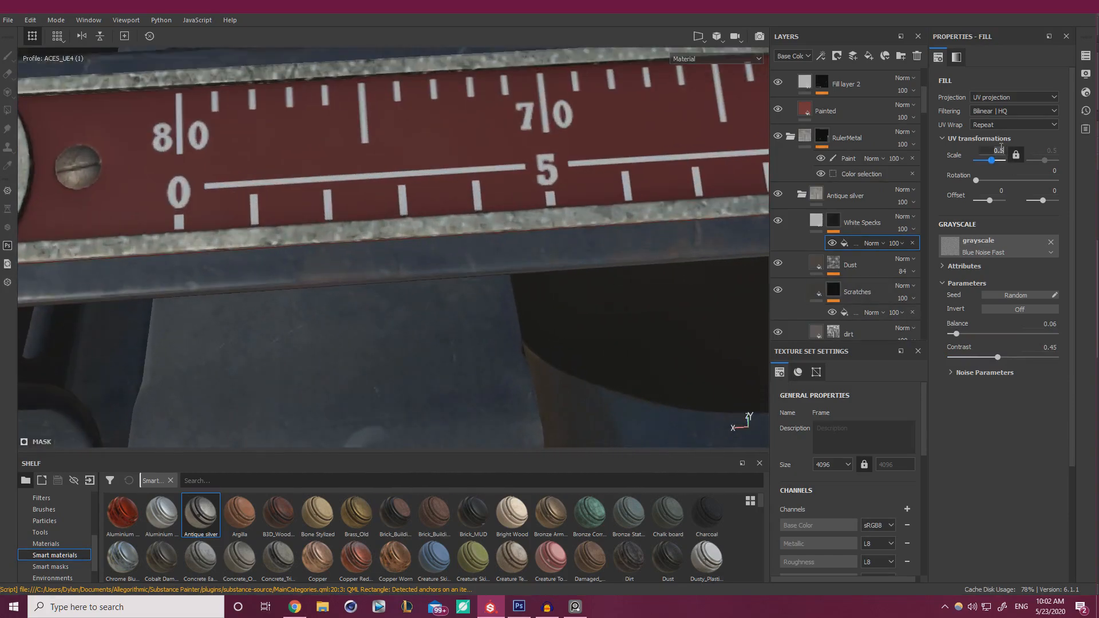
{"action": "type", "text": "1"}
{"action": "key", "text": "Return"}
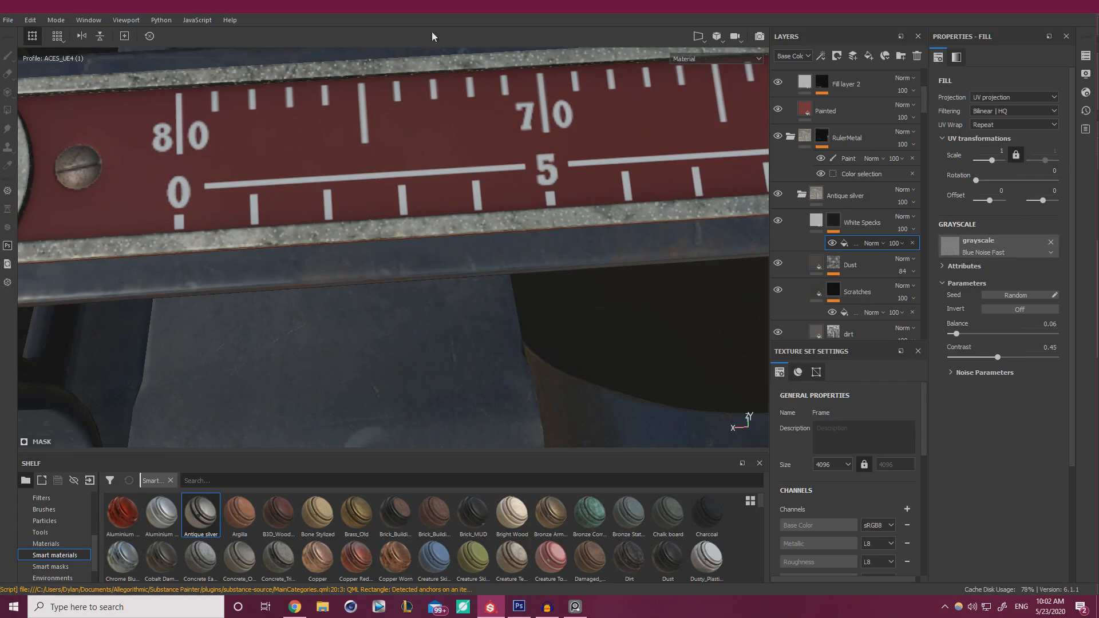
{"action": "left_click_drag", "start_coordinate": [956, 337], "coordinate": [954, 338]}
Set the White Specks noise contrast to 0.39, checking the specks along the ruler trim
{"action": "right_click_drag", "start_coordinate": [401, 213], "coordinate": [189, 227], "text": "alt"}
{"action": "middle_click_drag", "start_coordinate": [641, 143], "coordinate": [384, 185], "text": "alt"}
{"action": "left_click_drag", "start_coordinate": [384, 185], "coordinate": [321, 192], "text": "alt"}
{"action": "right_click_drag", "start_coordinate": [458, 246], "coordinate": [589, 269], "text": "alt"}
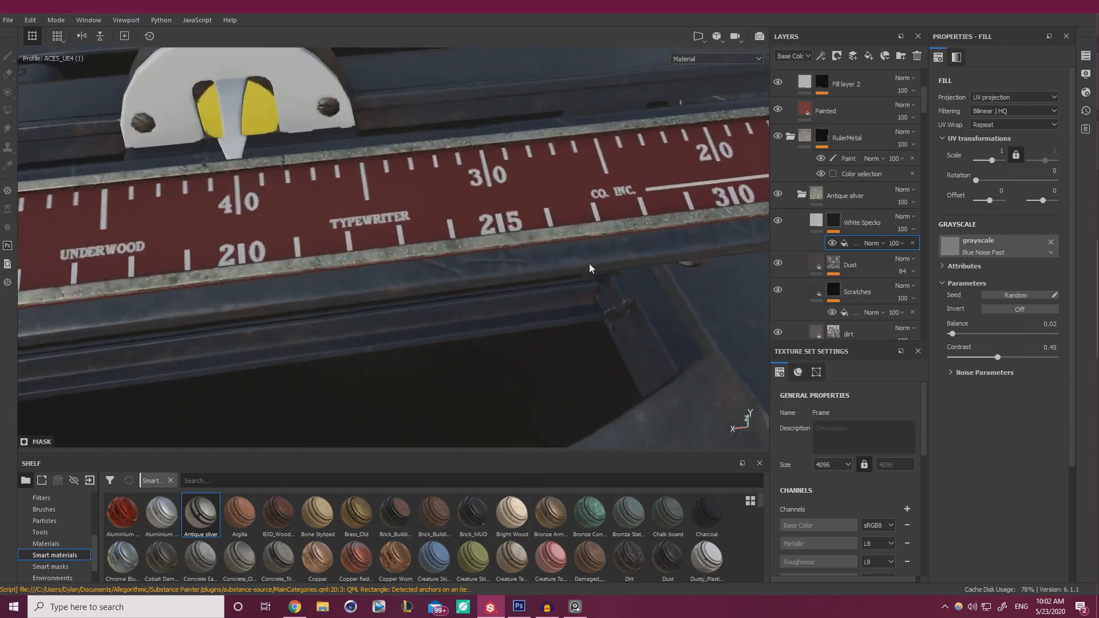
{"action": "left_click_drag", "start_coordinate": [589, 270], "coordinate": [483, 256], "text": "alt"}
{"action": "right_click_drag", "start_coordinate": [483, 256], "coordinate": [663, 276], "text": "alt"}
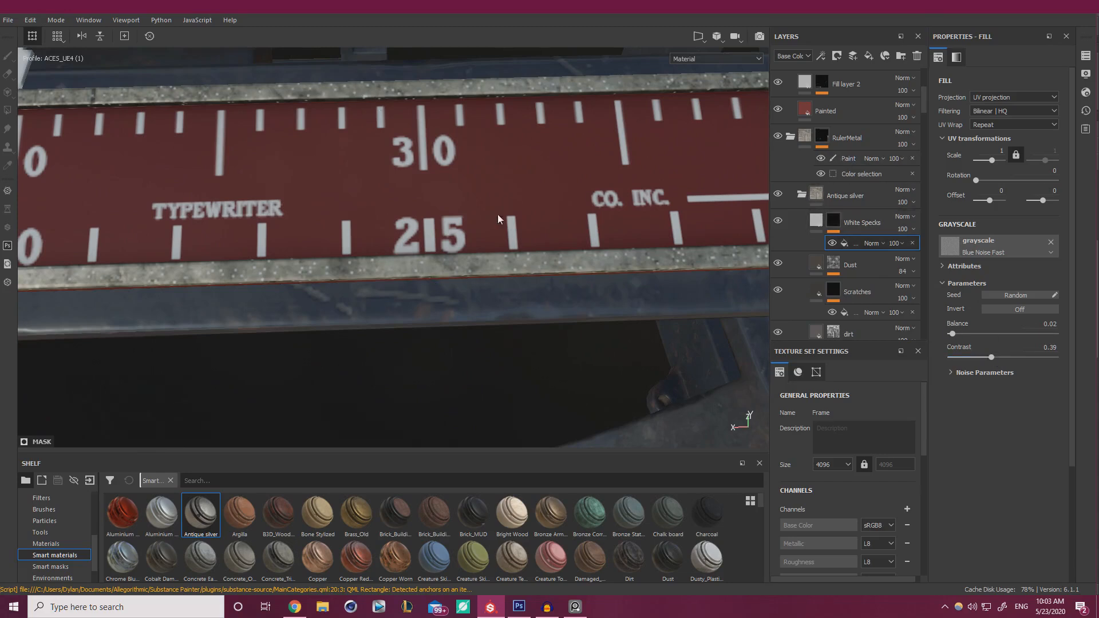
Add a Warp filter above the noise fill in the White Specks mask and set its intensity to 0.6
{"action": "right_click", "coordinate": [844, 243]}
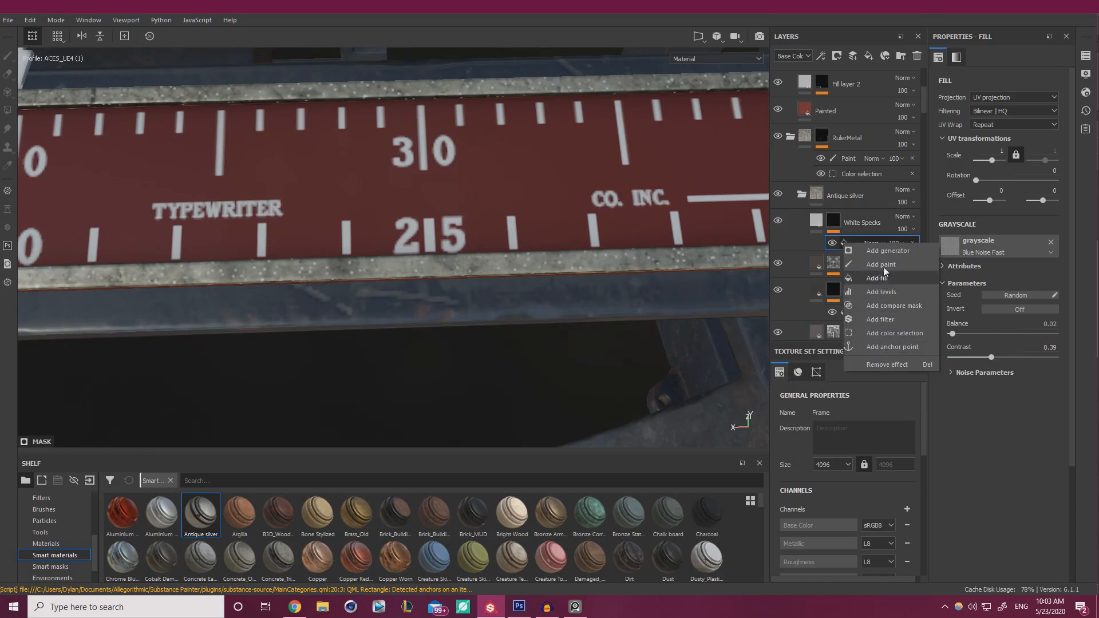
{"action": "left_click", "coordinate": [880, 319]}
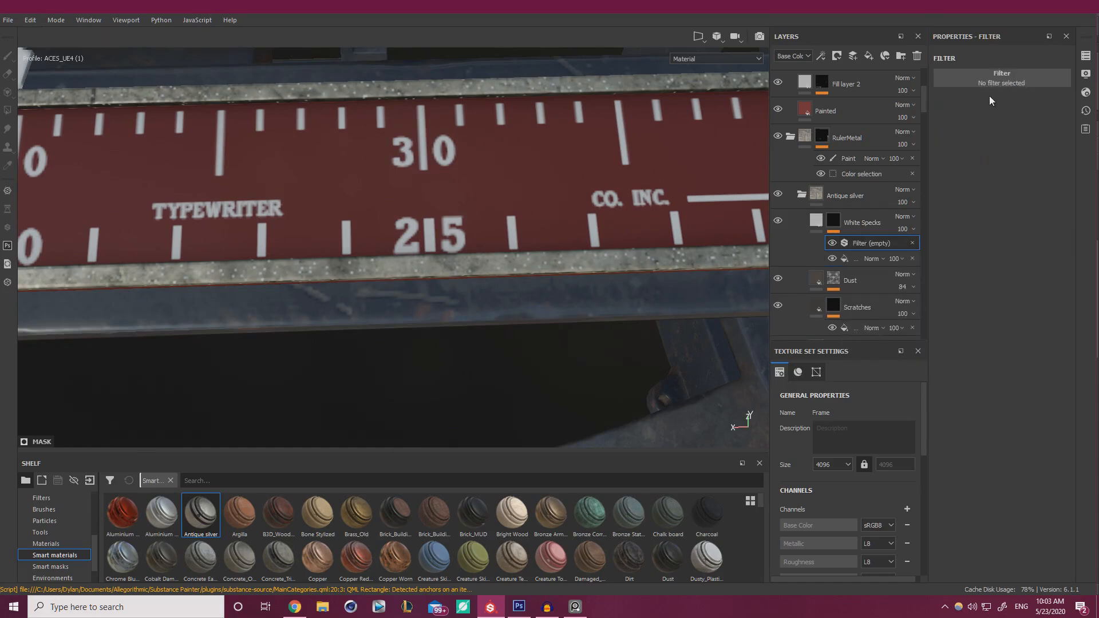
{"action": "left_click", "coordinate": [987, 76]}
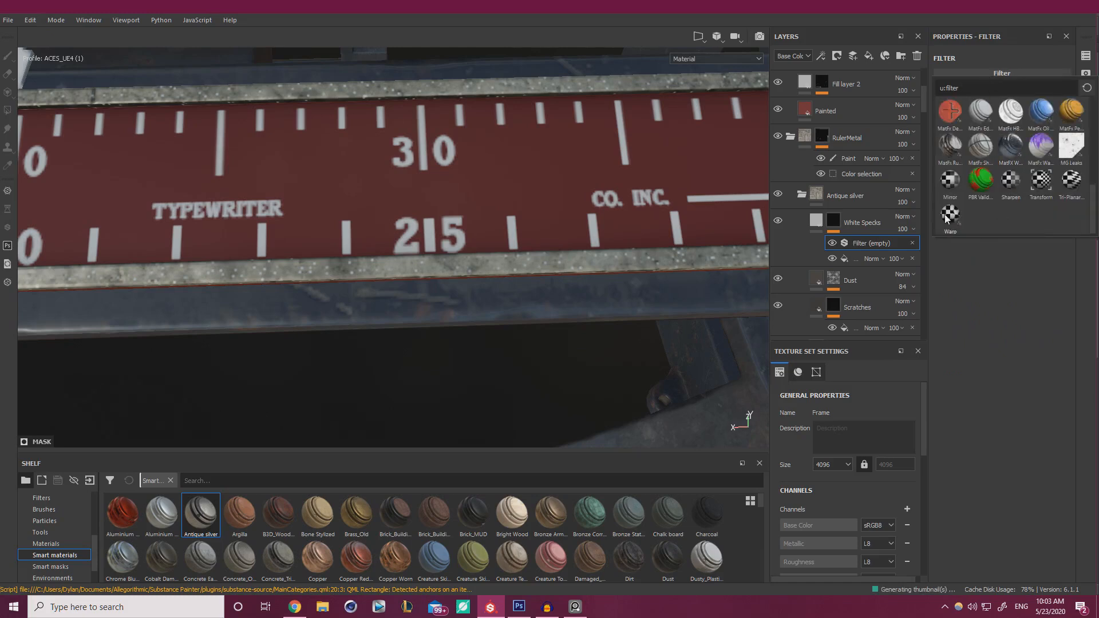
{"action": "left_click", "coordinate": [949, 216]}
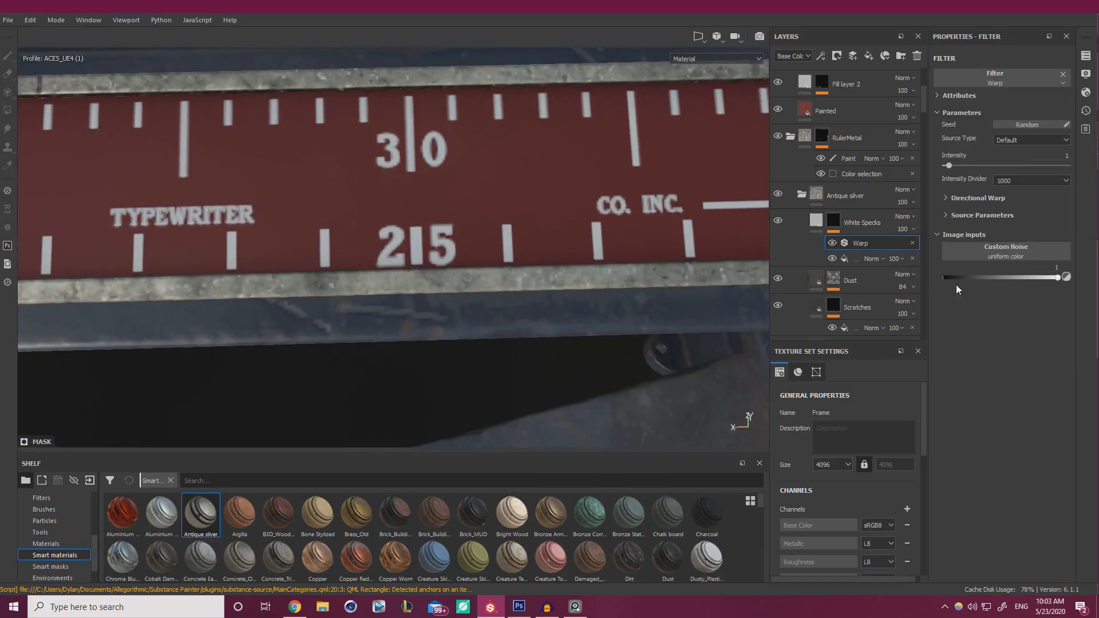
{"action": "left_click_drag", "start_coordinate": [950, 167], "coordinate": [949, 167]}
{"action": "right_click_drag", "start_coordinate": [655, 193], "coordinate": [137, 226], "text": "alt"}
{"action": "middle_click_drag", "start_coordinate": [137, 226], "coordinate": [518, 156], "text": "alt"}
{"action": "right_click_drag", "start_coordinate": [366, 197], "coordinate": [427, 190], "text": "alt"}
{"action": "left_click_drag", "start_coordinate": [427, 191], "coordinate": [376, 168], "text": "alt"}
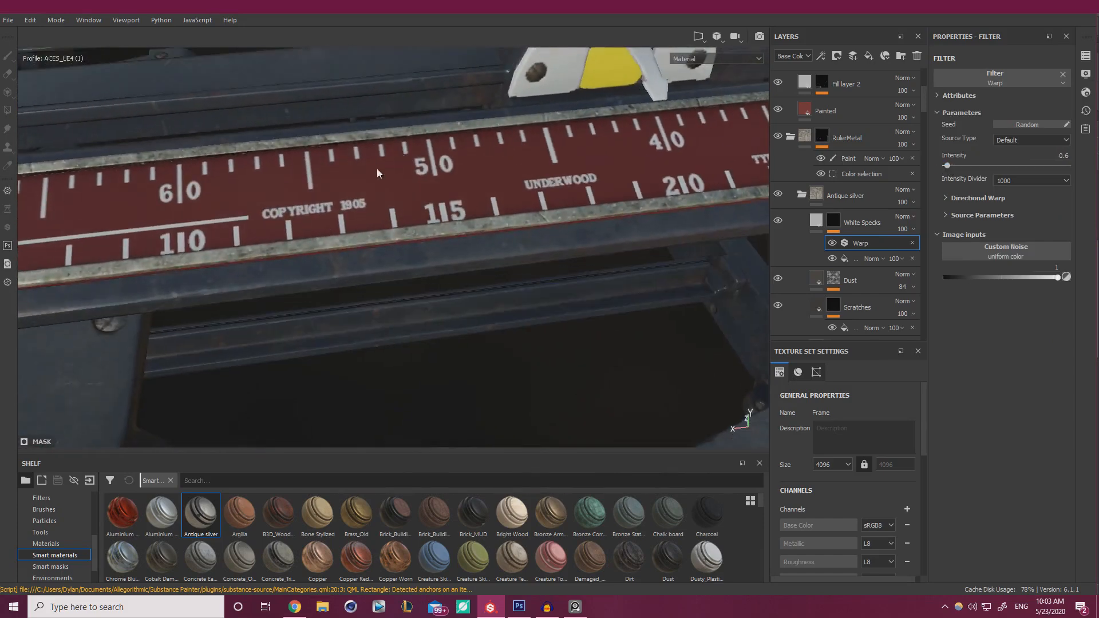
{"action": "middle_click_drag", "start_coordinate": [377, 168], "coordinate": [654, 145], "text": "alt"}
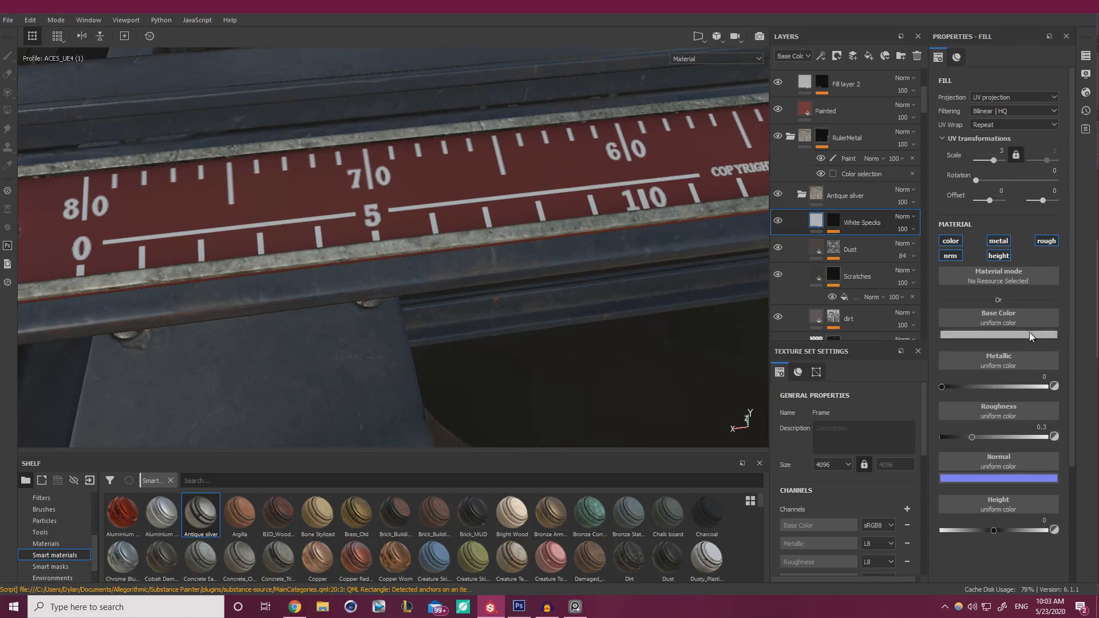
Tint the White Specks base color a warm grey with hue 0.060 and saturation 0.168
{"action": "left_click", "coordinate": [1030, 333]}
{"action": "left_click_drag", "start_coordinate": [1040, 450], "coordinate": [1061, 445]}
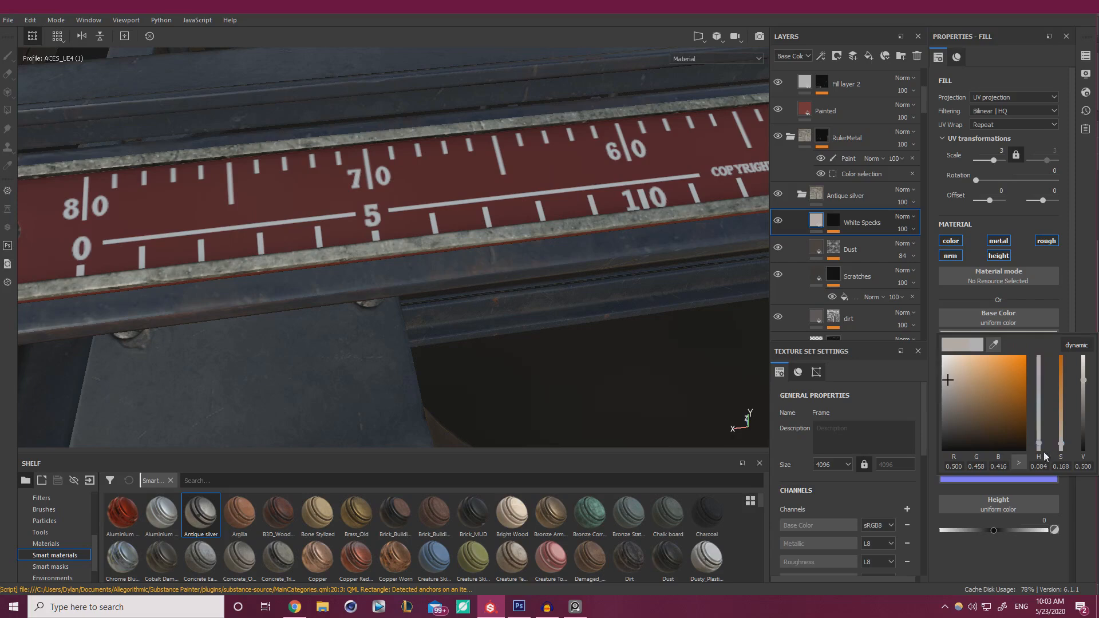
{"action": "left_click_drag", "start_coordinate": [1042, 449], "coordinate": [1043, 450]}
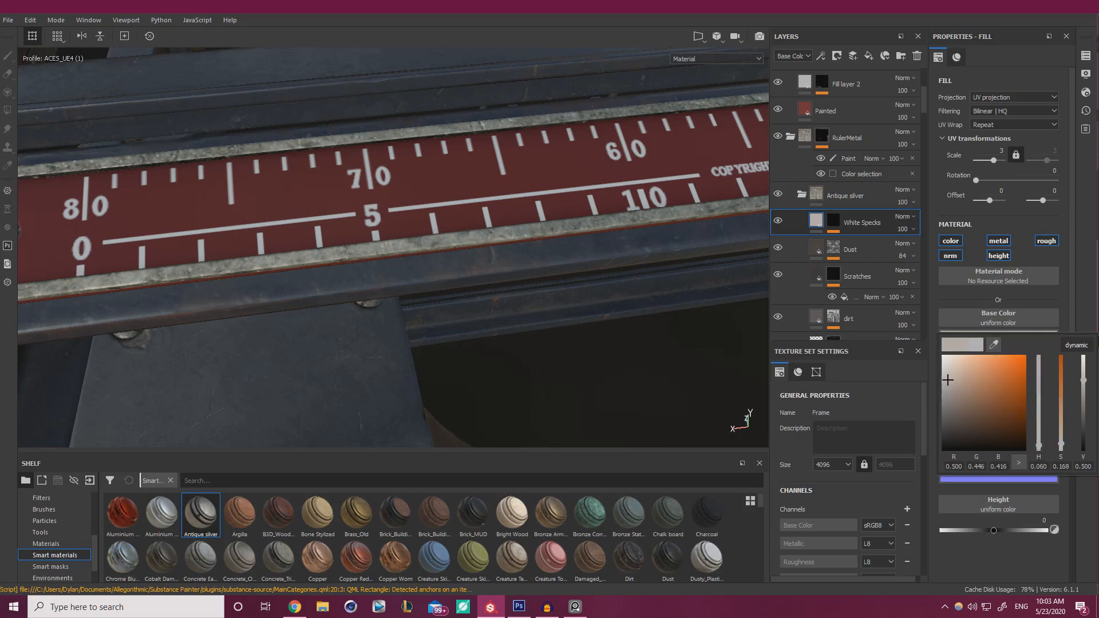
{"action": "left_click", "coordinate": [1080, 317]}
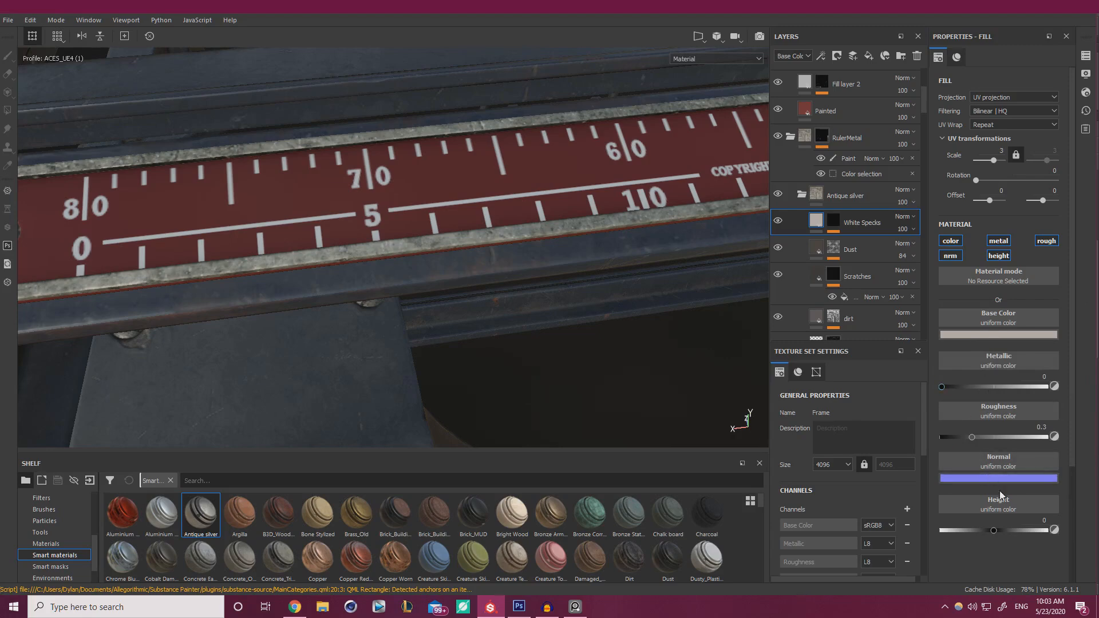
Set the White Specks layer's height to about -0.0159 and its roughness to about 0.9471
{"action": "left_click_drag", "start_coordinate": [993, 534], "coordinate": [994, 533]}
{"action": "middle_click_drag", "start_coordinate": [100, 272], "coordinate": [416, 263], "text": "alt"}
{"action": "right_click_drag", "start_coordinate": [417, 263], "coordinate": [520, 370], "text": "alt"}
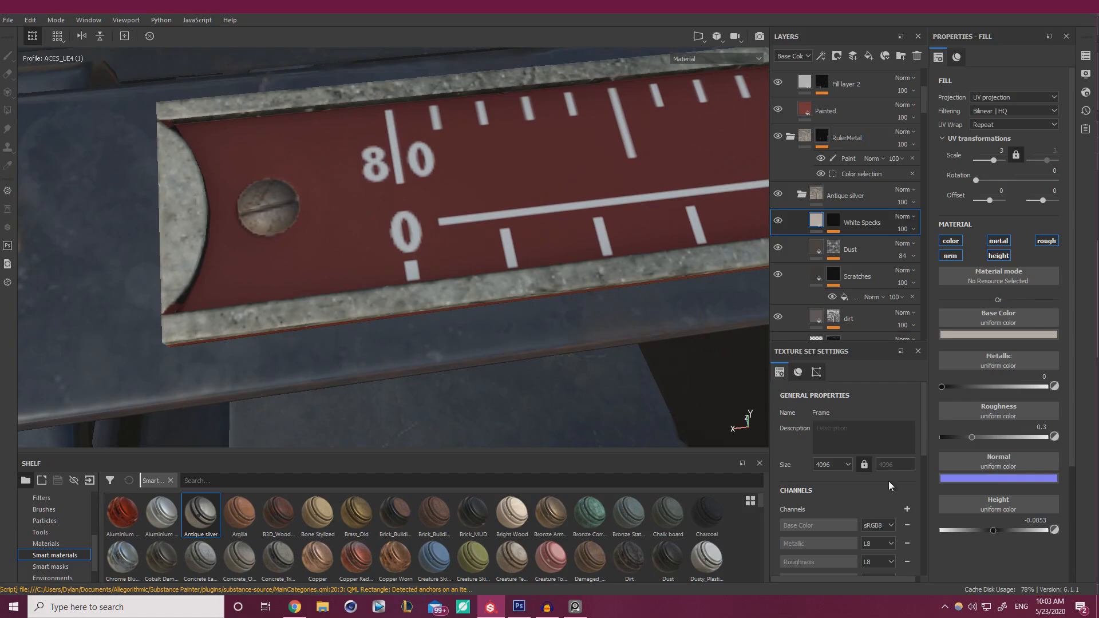
{"action": "left_click", "coordinate": [991, 532]}
{"action": "left_click", "coordinate": [992, 534]}
{"action": "right_click_drag", "start_coordinate": [528, 235], "coordinate": [410, 257], "text": "alt"}
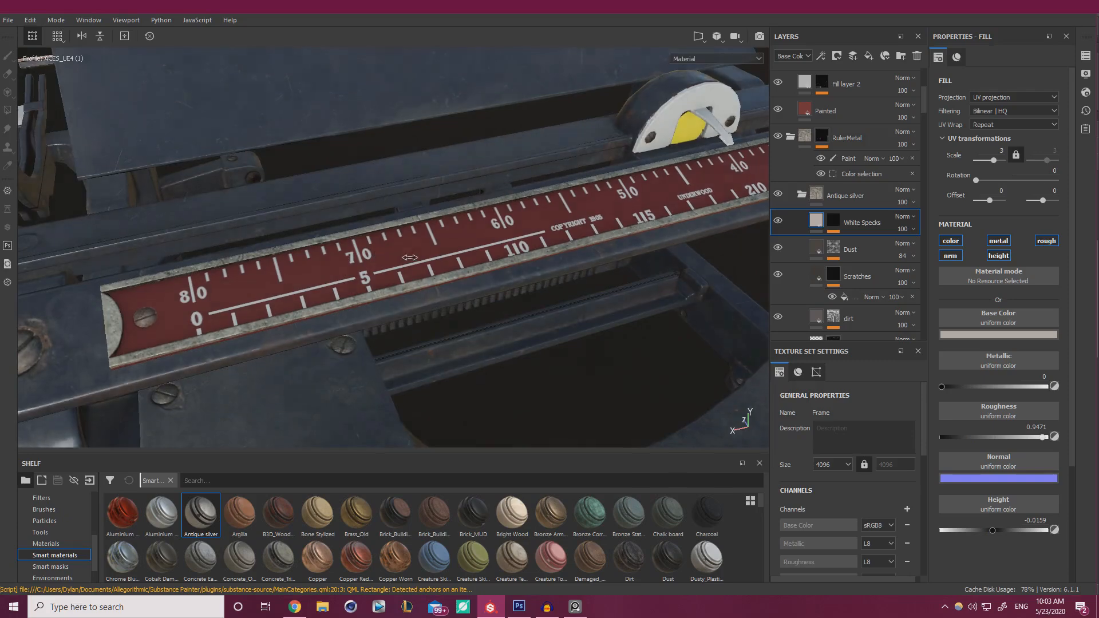
Switch the White Specks layer off and on to compare the ruler trim with and without it
{"action": "left_click", "coordinate": [777, 221]}
{"action": "left_click", "coordinate": [775, 222]}
{"action": "left_click", "coordinate": [775, 222]}
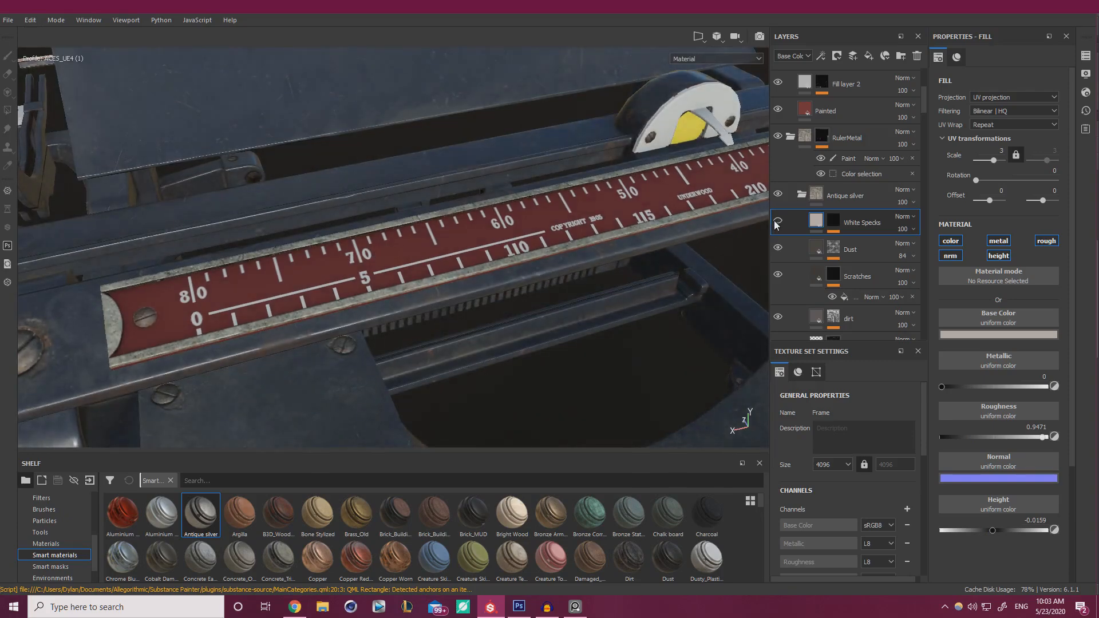
{"action": "left_click", "coordinate": [776, 222]}
Examine the ruler trim on the whole typewriter from front and back, then close up at the end of the rear ruler
{"action": "right_click_drag", "start_coordinate": [592, 289], "coordinate": [143, 276], "text": "alt"}
{"action": "left_click_drag", "start_coordinate": [142, 280], "coordinate": [536, 247], "text": "alt"}
{"action": "right_click_drag", "start_coordinate": [535, 248], "coordinate": [282, 225], "text": "alt"}
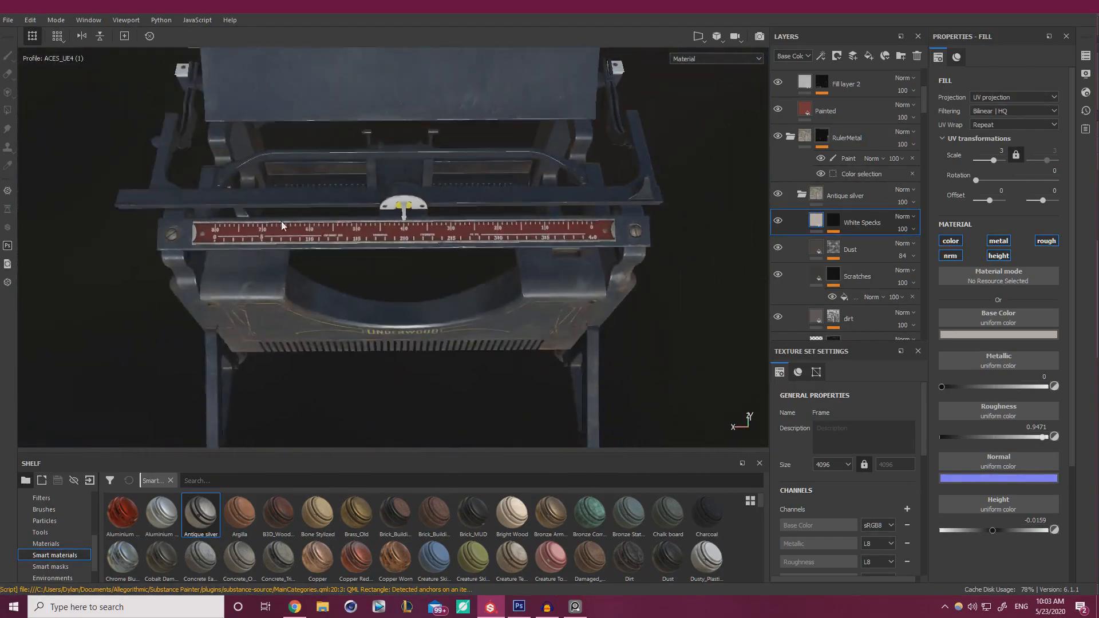
{"action": "left_click_drag", "start_coordinate": [283, 226], "coordinate": [400, 320], "text": "alt"}
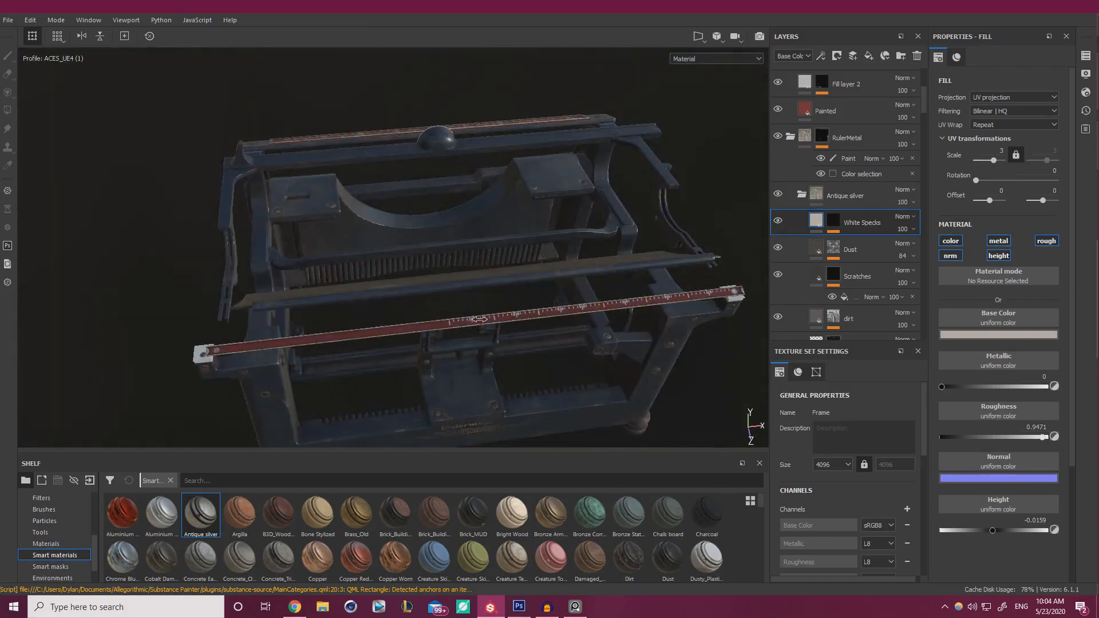
{"action": "right_click_drag", "start_coordinate": [401, 321], "coordinate": [687, 275], "text": "alt"}
{"action": "middle_click_drag", "start_coordinate": [687, 275], "coordinate": [611, 238], "text": "alt"}
{"action": "left_click_drag", "start_coordinate": [612, 237], "coordinate": [559, 313], "text": "alt"}
{"action": "right_click_drag", "start_coordinate": [560, 314], "coordinate": [653, 302], "text": "alt"}
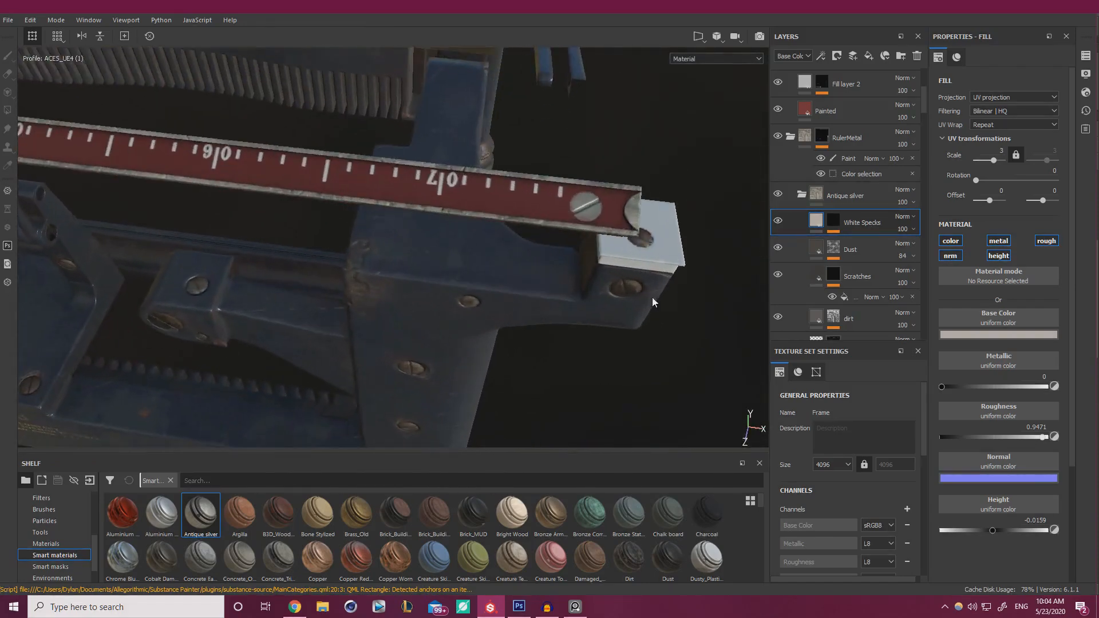
{"action": "left_click_drag", "start_coordinate": [653, 302], "coordinate": [675, 307], "text": "alt"}
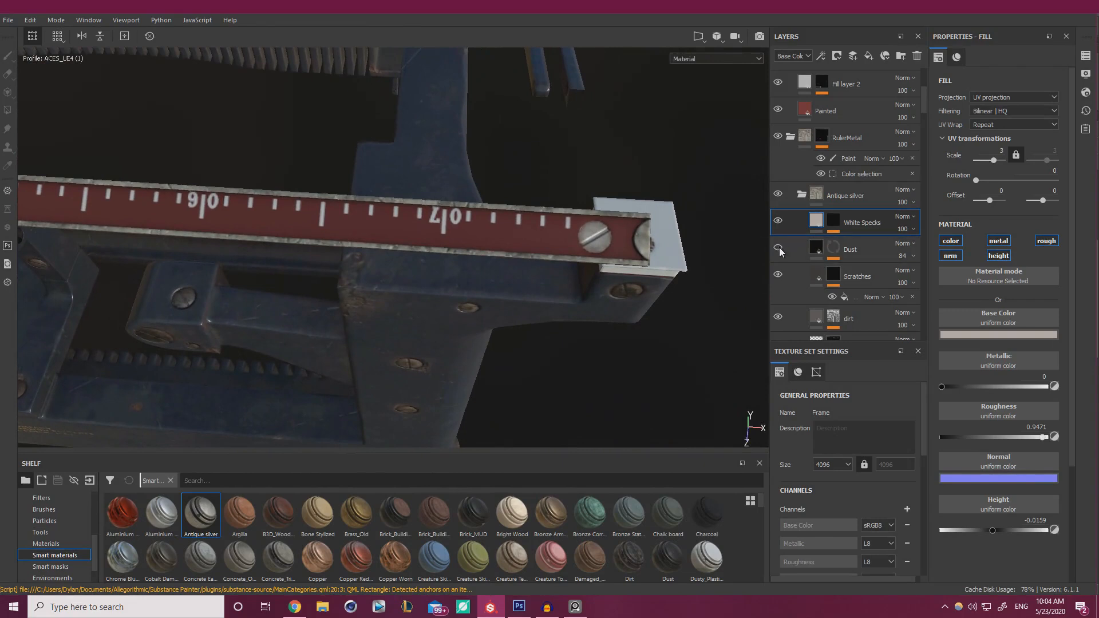
Set the level of the MG Ground Dirt generator in the Dust layer's mask to 0.4
{"action": "left_click", "coordinate": [835, 256]}
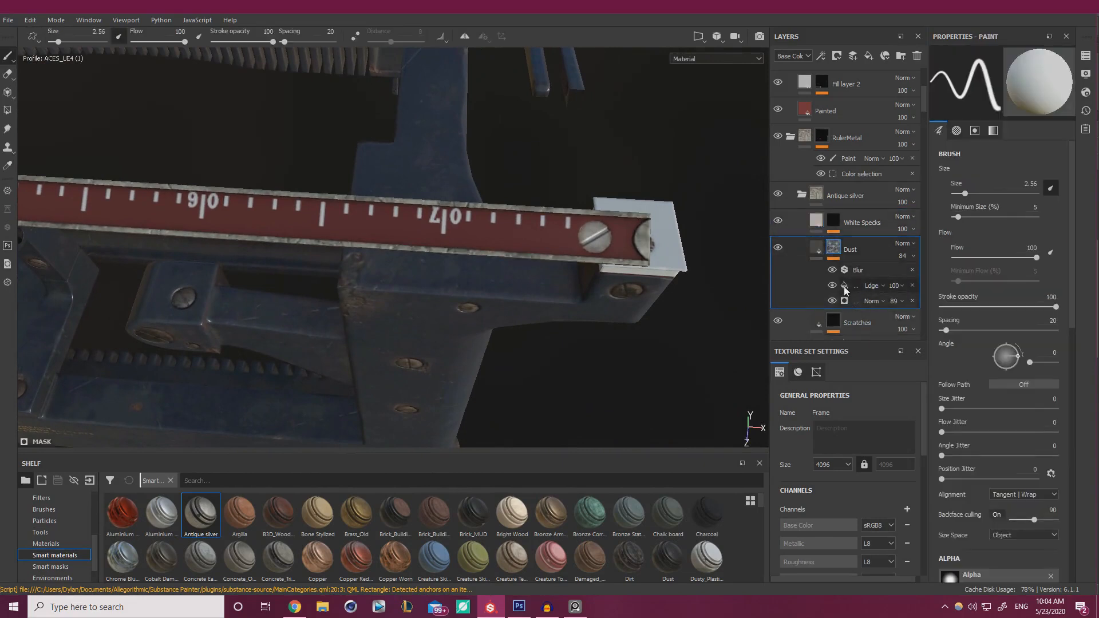
{"action": "left_click", "coordinate": [847, 302]}
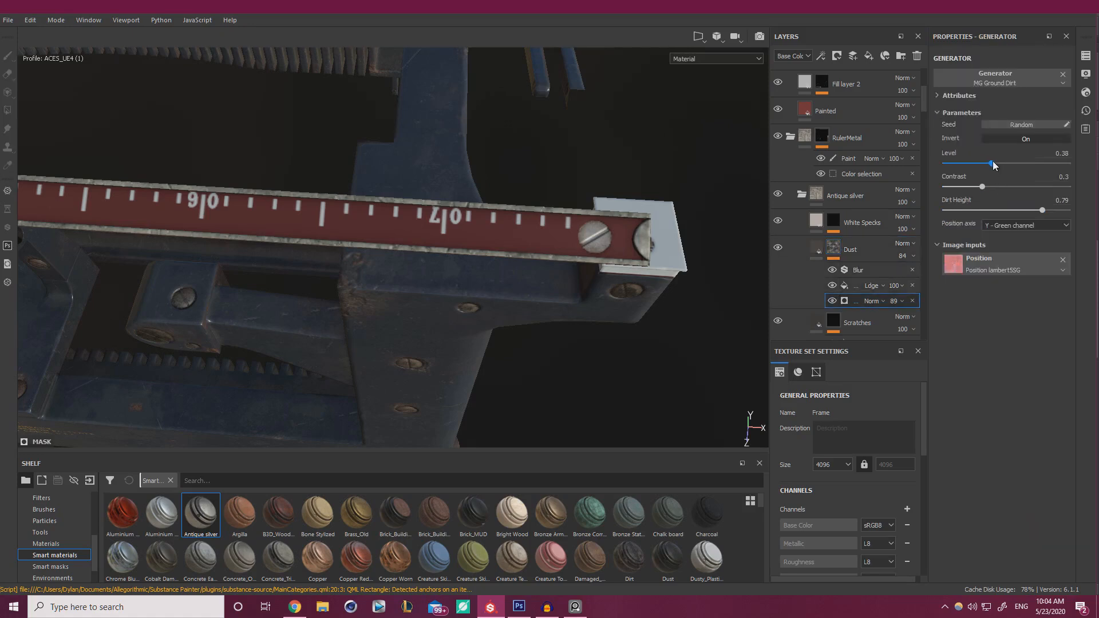
{"action": "left_click_drag", "start_coordinate": [993, 162], "coordinate": [994, 163]}
Shift the Antique silver Base layer's base color to a pale cool grey with hue 0.611 and saturation 0.054
{"action": "scroll", "coordinate": [840, 289], "scroll_direction": "down", "scroll_amount": 1}
{"action": "scroll", "coordinate": [809, 287], "scroll_direction": "down", "scroll_amount": 4}
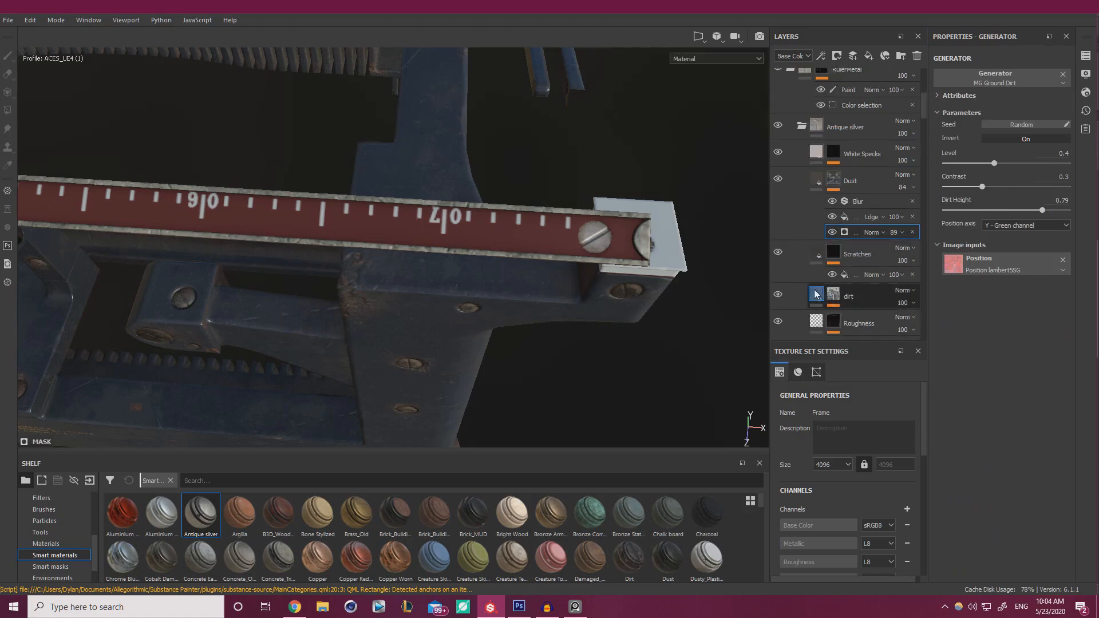
{"action": "left_click", "coordinate": [811, 288]}
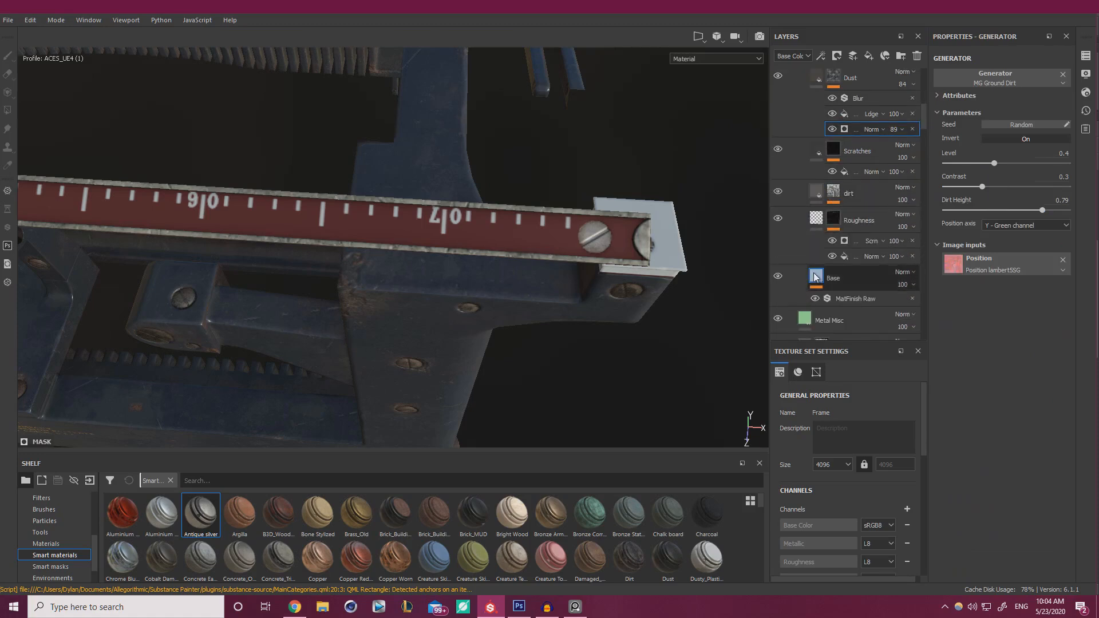
{"action": "left_click", "coordinate": [1006, 334]}
{"action": "left_click", "coordinate": [1039, 394]}
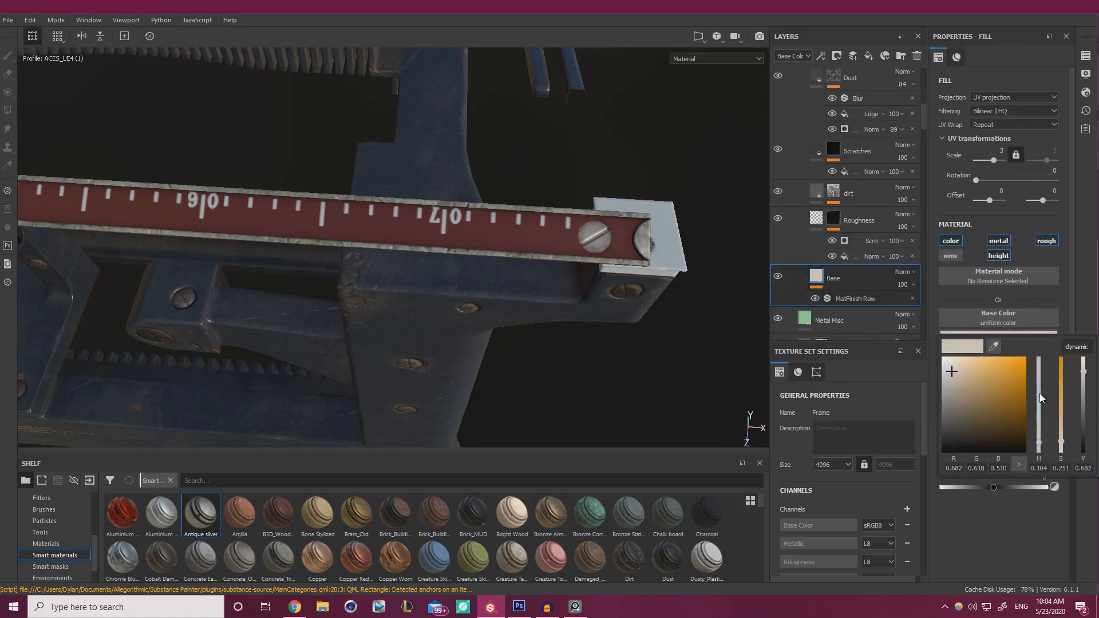
{"action": "left_click", "coordinate": [1064, 453]}
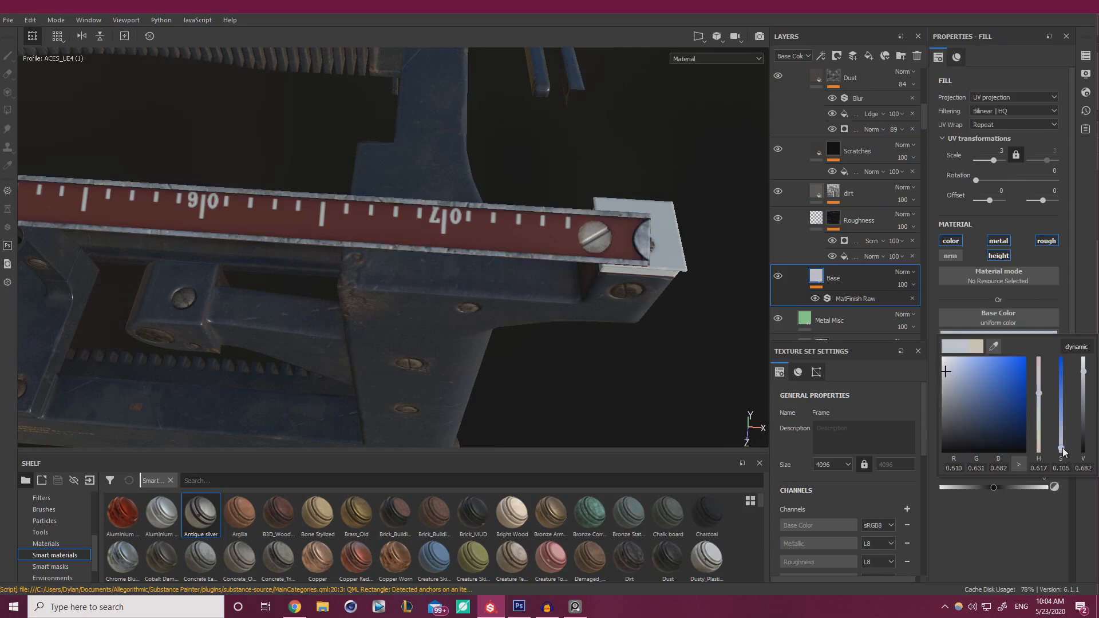
{"action": "left_click_drag", "start_coordinate": [1063, 448], "coordinate": [1063, 450]}
{"action": "left_click_drag", "start_coordinate": [1039, 393], "coordinate": [1040, 395]}
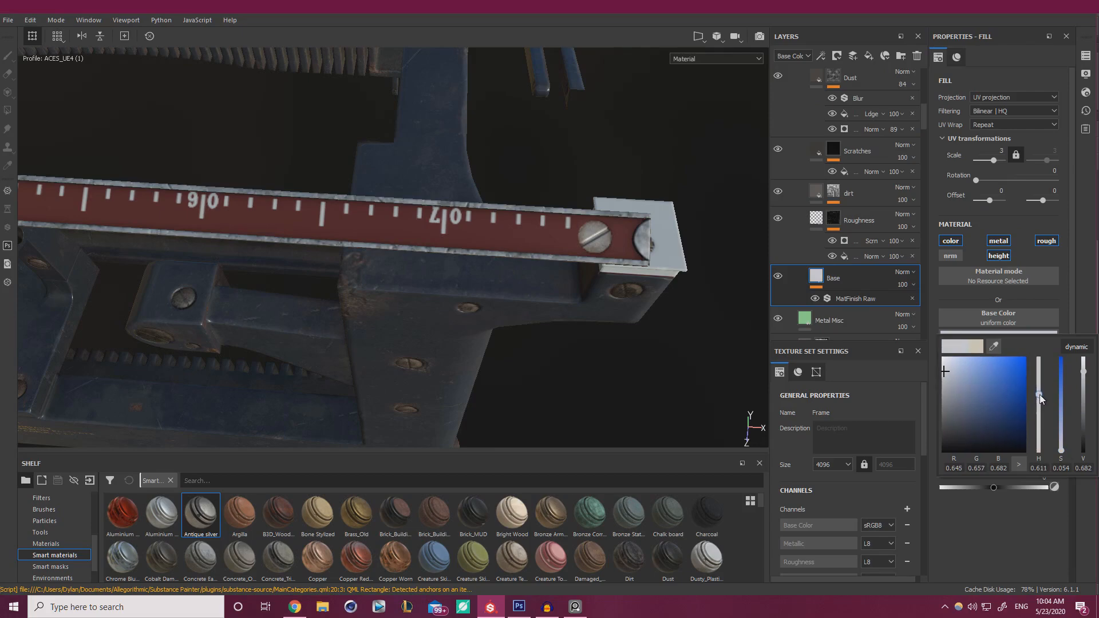
Adjust the Antique silver Base layer's base color to hue 0.563 and saturation 0.093, checking it along the front ruler trim
{"action": "left_click", "coordinate": [1062, 449]}
{"action": "right_click_drag", "start_coordinate": [503, 212], "coordinate": [247, 206], "text": "alt"}
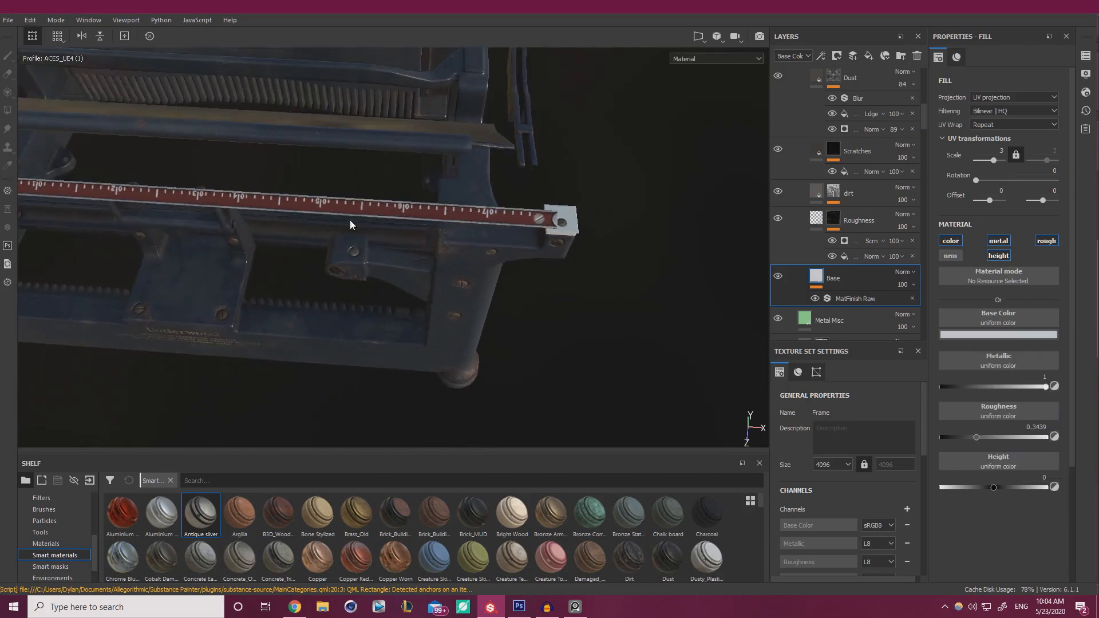
{"action": "right_click_drag", "start_coordinate": [366, 206], "coordinate": [144, 166], "text": "alt"}
{"action": "left_click_drag", "start_coordinate": [371, 165], "coordinate": [402, 271], "text": "alt"}
{"action": "right_click_drag", "start_coordinate": [401, 266], "coordinate": [636, 400], "text": "alt"}
{"action": "left_click", "coordinate": [999, 334]}
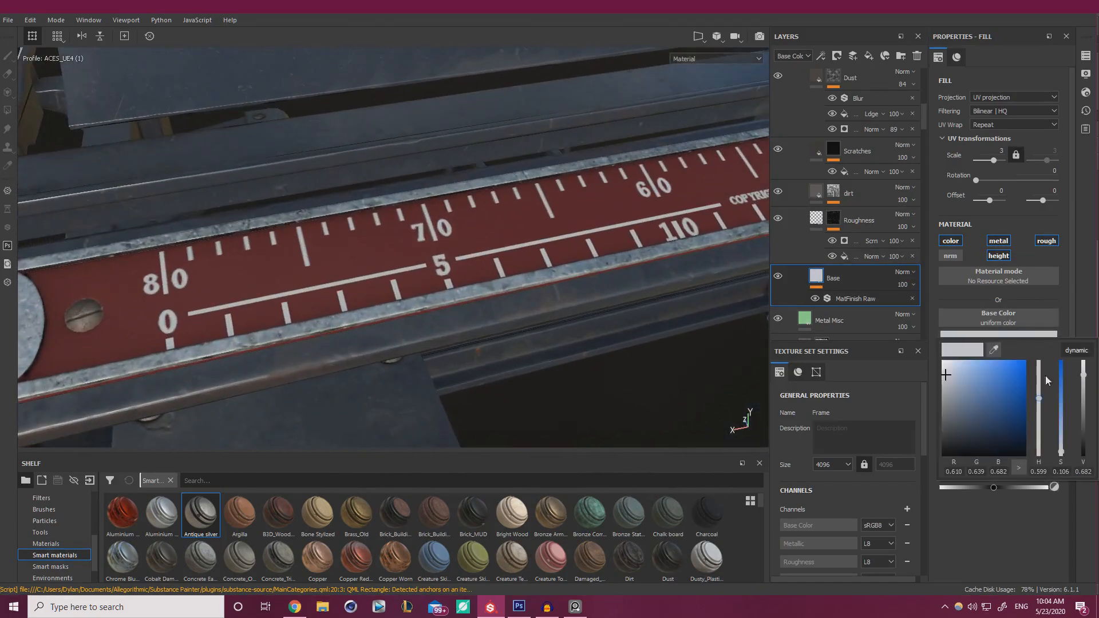
{"action": "left_click_drag", "start_coordinate": [1063, 451], "coordinate": [1063, 458]}
{"action": "left_click_drag", "start_coordinate": [1041, 398], "coordinate": [1043, 402]}
Darken the Antique silver Base layer's base color to value 0.549 and reduce its saturation to 0.027
{"action": "right_click_drag", "start_coordinate": [373, 232], "coordinate": [455, 226], "text": "alt"}
{"action": "mouse_move", "coordinate": [475, 218]}
{"action": "left_mouse_down", "text": "alt"}
{"action": "mouse_move", "coordinate": [491, 222]}
{"action": "mouse_move", "coordinate": [475, 230]}
{"action": "left_mouse_up", "text": "alt"}
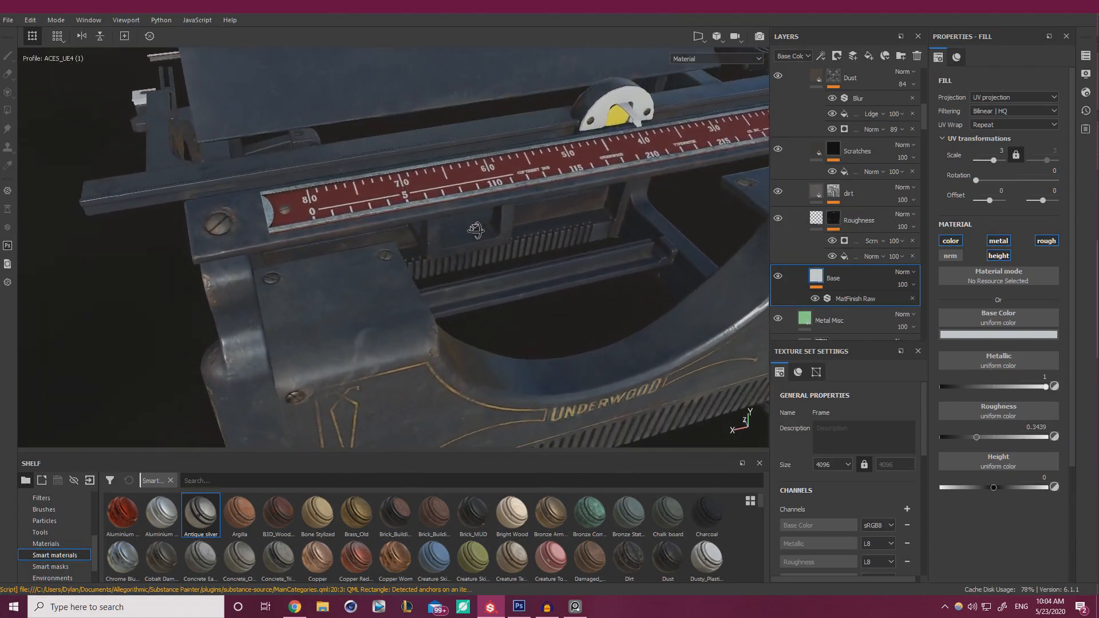
{"action": "right_click_drag", "start_coordinate": [476, 231], "coordinate": [570, 281], "text": "alt"}
{"action": "left_click", "coordinate": [1004, 336]}
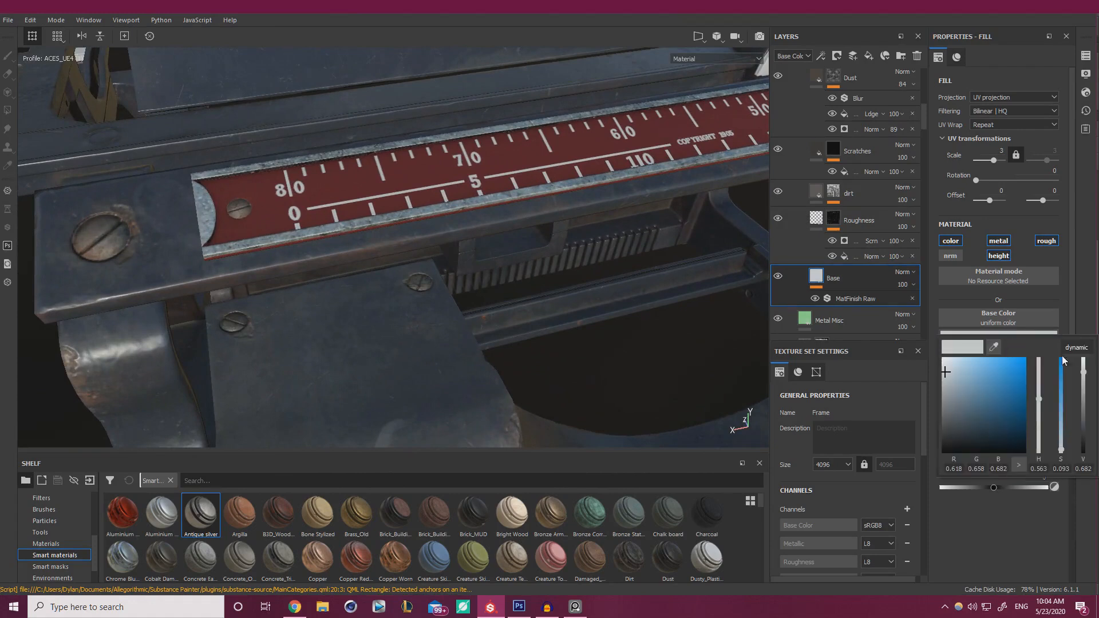
{"action": "left_click_drag", "start_coordinate": [1083, 373], "coordinate": [1087, 380]}
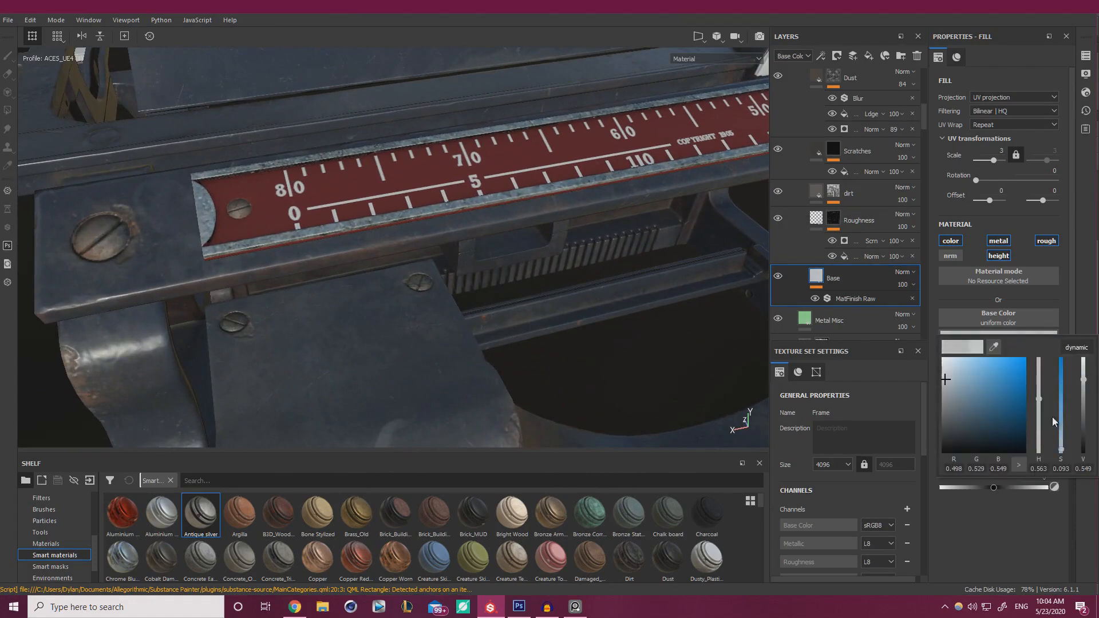
{"action": "left_click_drag", "start_coordinate": [1063, 450], "coordinate": [1065, 452]}
Brighten the Antique silver Base layer's base color to value 0.649
{"action": "scroll", "coordinate": [401, 287], "scroll_direction": "down", "scroll_amount": 8}
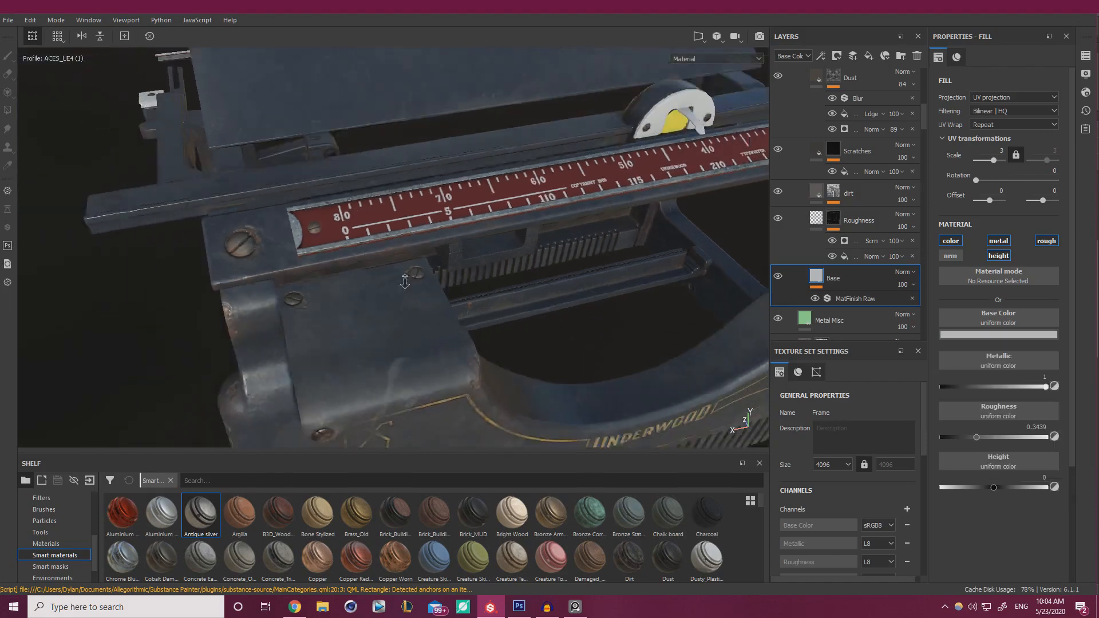
{"action": "left_click_drag", "start_coordinate": [355, 344], "coordinate": [449, 270], "text": "alt"}
{"action": "scroll", "coordinate": [336, 291], "scroll_direction": "up", "scroll_amount": 4}
{"action": "left_click", "coordinate": [979, 336]}
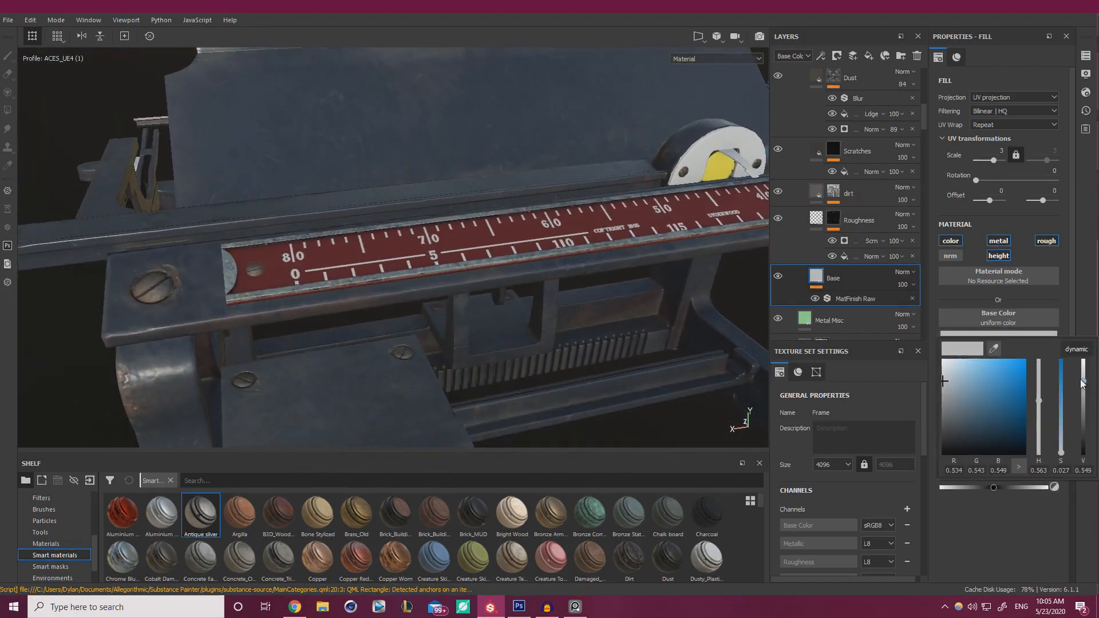
{"action": "left_click_drag", "start_coordinate": [1083, 383], "coordinate": [1087, 381]}
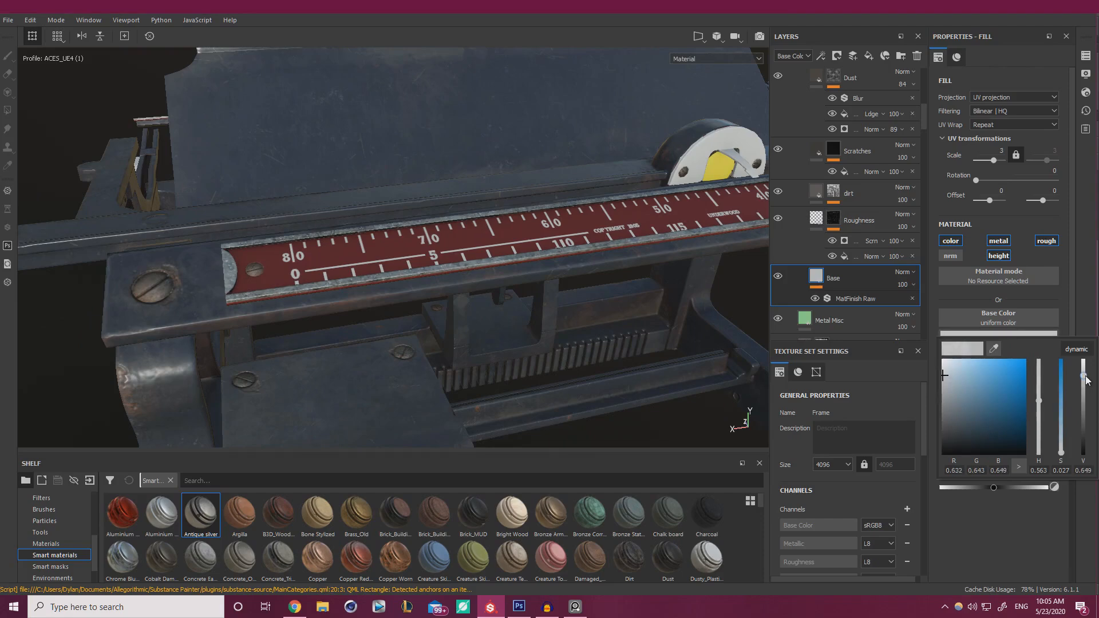
Make the base color of the dirt layer in the Antique silver folder a more saturated brown
{"action": "scroll", "coordinate": [612, 265], "scroll_direction": "down", "scroll_amount": 5}
{"action": "middle_click_drag", "start_coordinate": [631, 258], "coordinate": [405, 218], "text": "alt"}
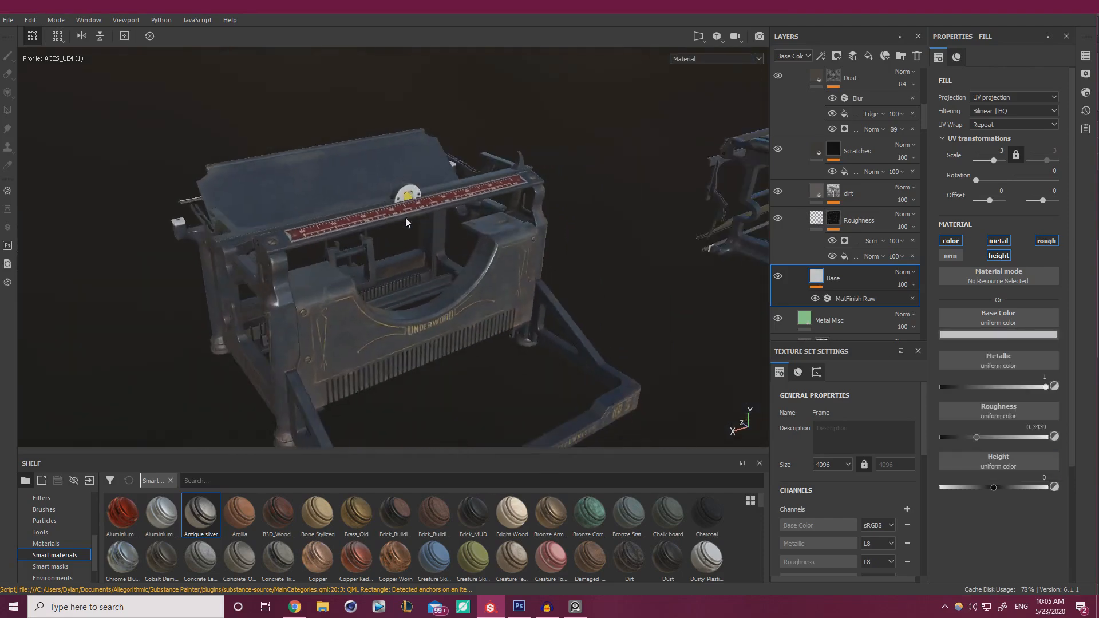
{"action": "scroll", "coordinate": [351, 238], "scroll_direction": "up", "scroll_amount": 4}
{"action": "scroll", "coordinate": [608, 345], "scroll_direction": "up", "scroll_amount": 5}
{"action": "mouse_move", "coordinate": [608, 345]}
{"action": "left_mouse_down", "text": "alt"}
{"action": "mouse_move", "coordinate": [609, 300]}
{"action": "mouse_move", "coordinate": [598, 338]}
{"action": "left_mouse_up", "text": "alt"}
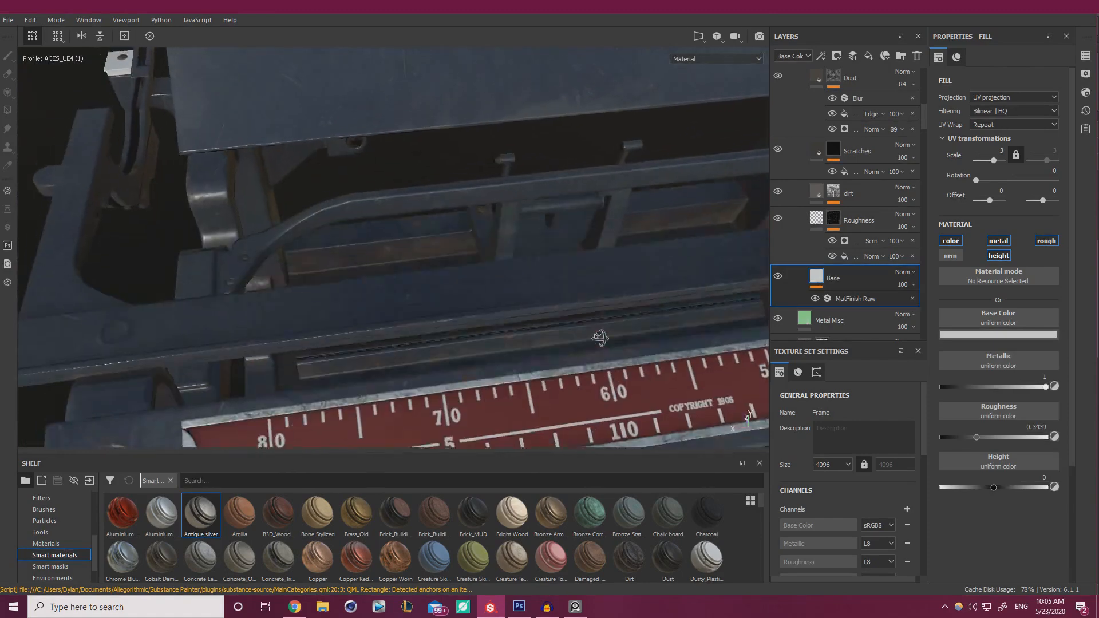
{"action": "middle_click_drag", "start_coordinate": [599, 338], "coordinate": [593, 253], "text": "alt"}
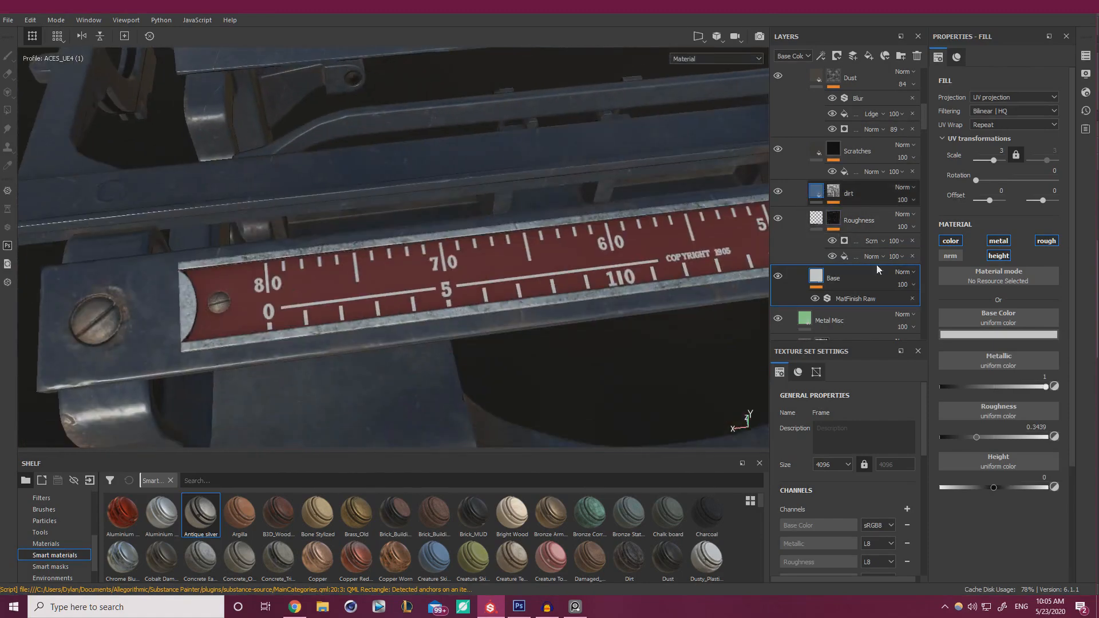
{"action": "left_click", "coordinate": [1016, 335]}
{"action": "left_click", "coordinate": [1062, 434]}
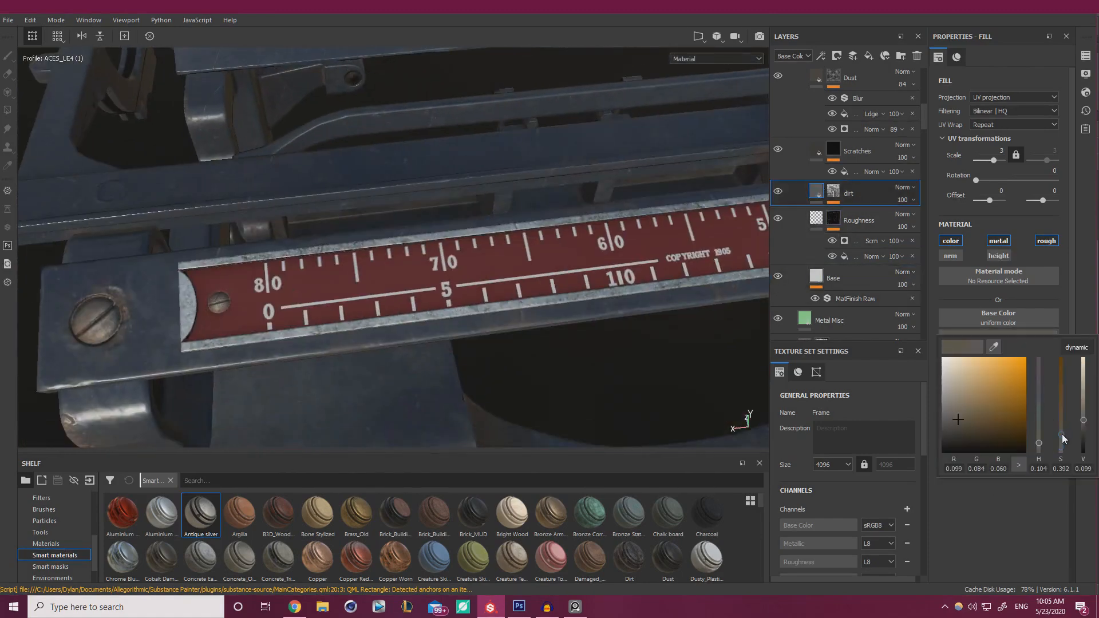
{"action": "left_click", "coordinate": [1063, 423]}
Make the Dust layer's base color a more saturated brown and set the layer's opacity to 92
{"action": "left_click", "coordinate": [816, 73]}
{"action": "left_click", "coordinate": [985, 335]}
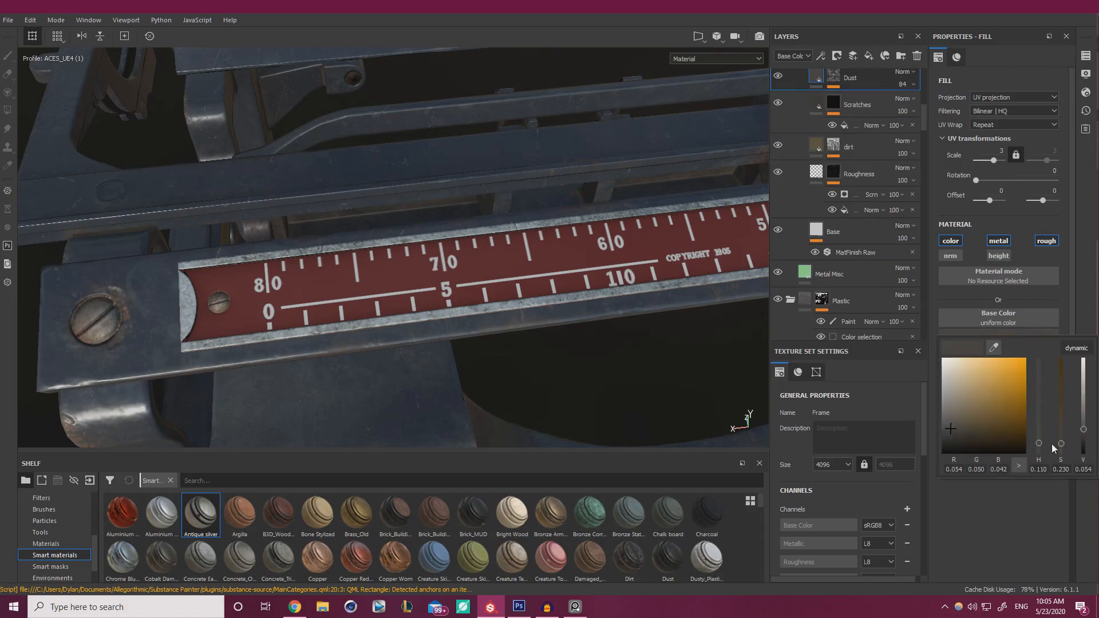
{"action": "left_click", "coordinate": [1063, 410]}
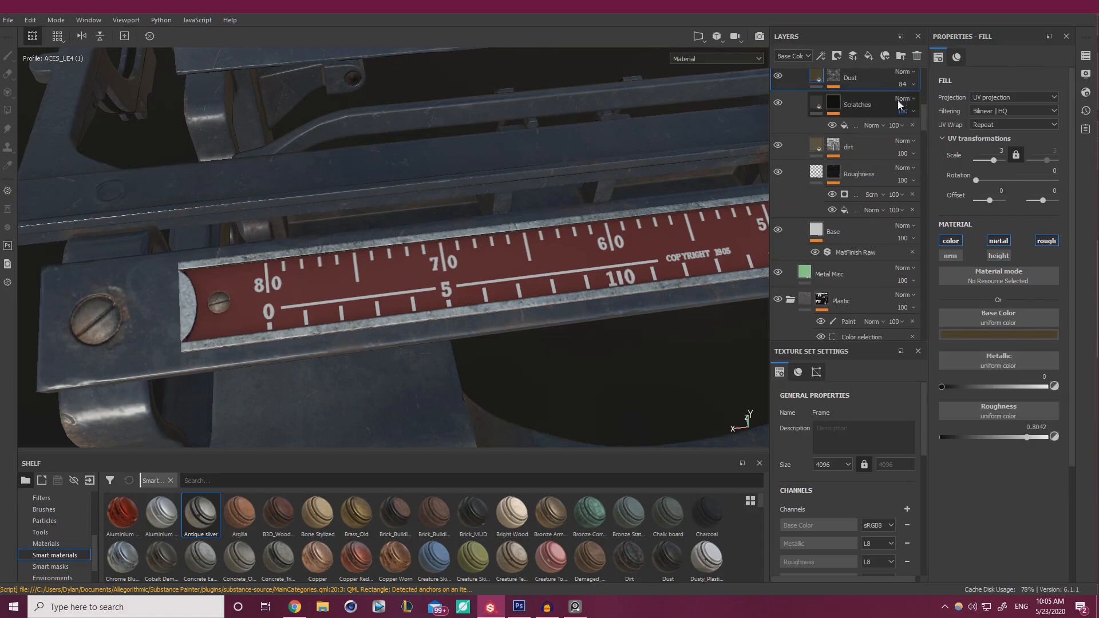
{"action": "left_click", "coordinate": [913, 85]}
{"action": "left_click_drag", "start_coordinate": [936, 105], "coordinate": [943, 105]}
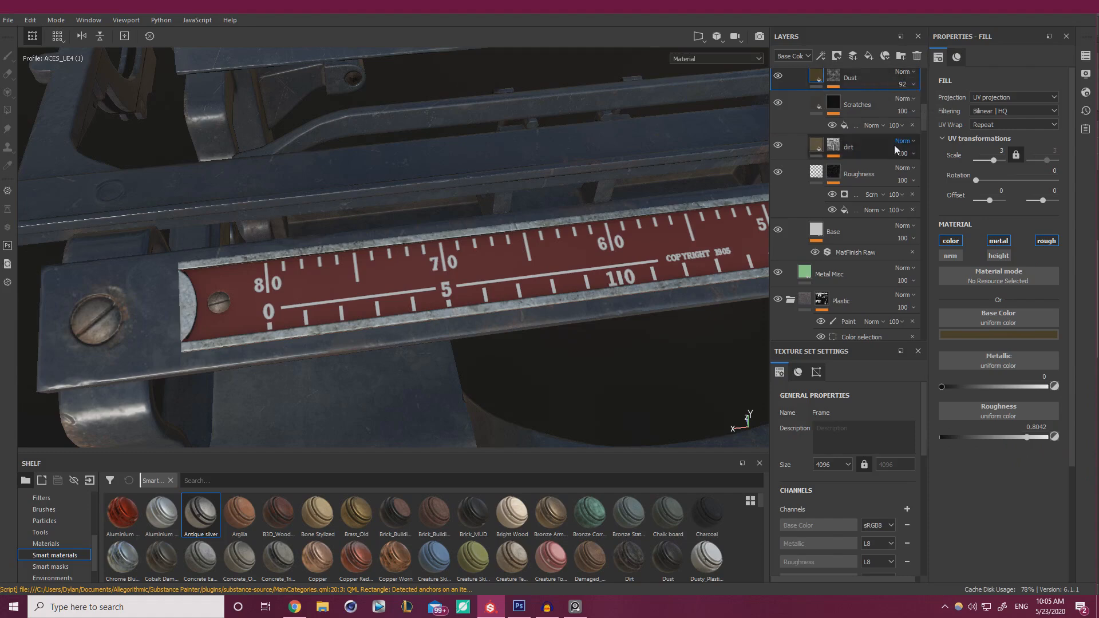
Examine the ruler trim from a distance and close up along its length, from the 80 mark to the 0 end
{"action": "right_click_drag", "start_coordinate": [567, 264], "coordinate": [313, 209], "text": "alt"}
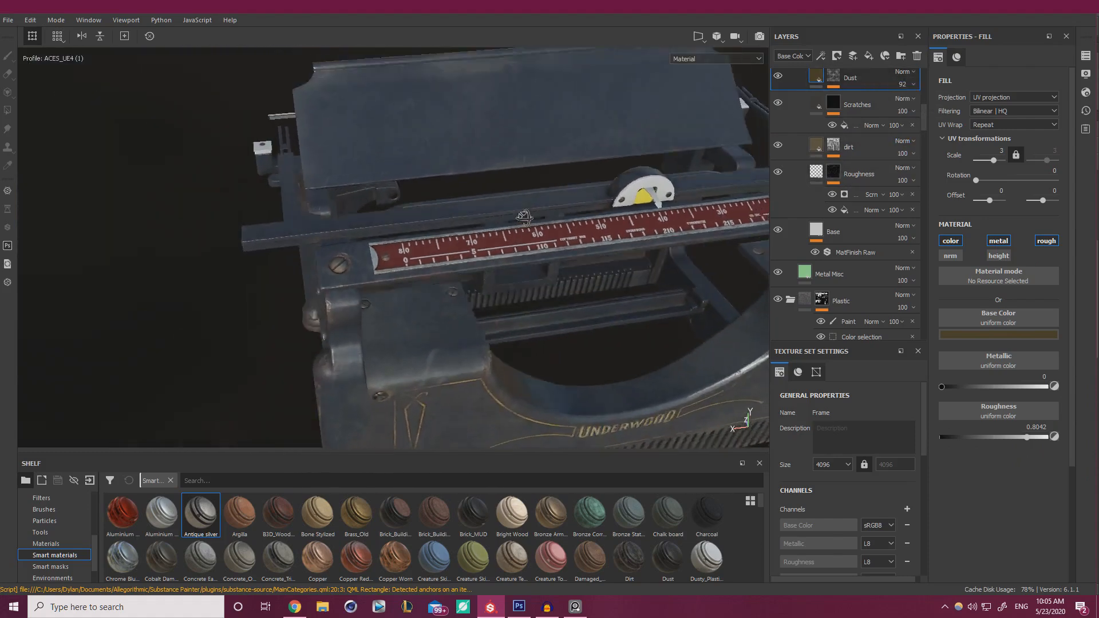
{"action": "left_click_drag", "start_coordinate": [523, 215], "coordinate": [402, 222], "text": "alt"}
{"action": "right_click_drag", "start_coordinate": [436, 229], "coordinate": [531, 285], "text": "alt"}
{"action": "left_click_drag", "start_coordinate": [532, 285], "coordinate": [417, 232], "text": "alt"}
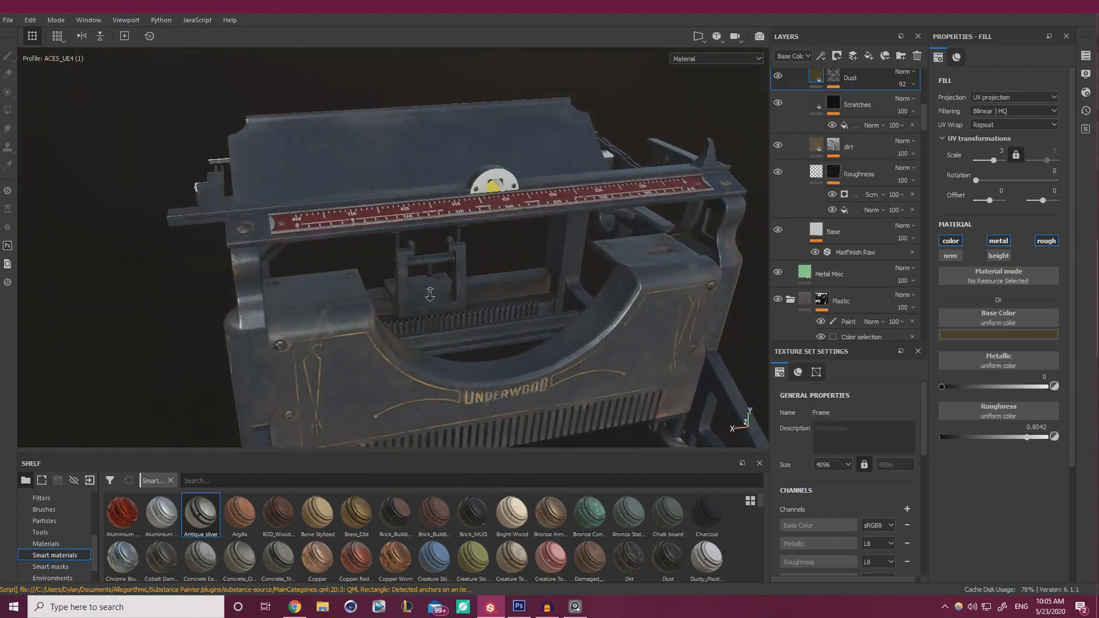
{"action": "right_click_drag", "start_coordinate": [418, 232], "coordinate": [472, 243], "text": "alt"}
{"action": "left_click_drag", "start_coordinate": [472, 242], "coordinate": [372, 314], "text": "alt"}
{"action": "right_click_drag", "start_coordinate": [372, 315], "coordinate": [446, 363], "text": "alt"}
{"action": "left_click_drag", "start_coordinate": [447, 363], "coordinate": [372, 322], "text": "alt"}
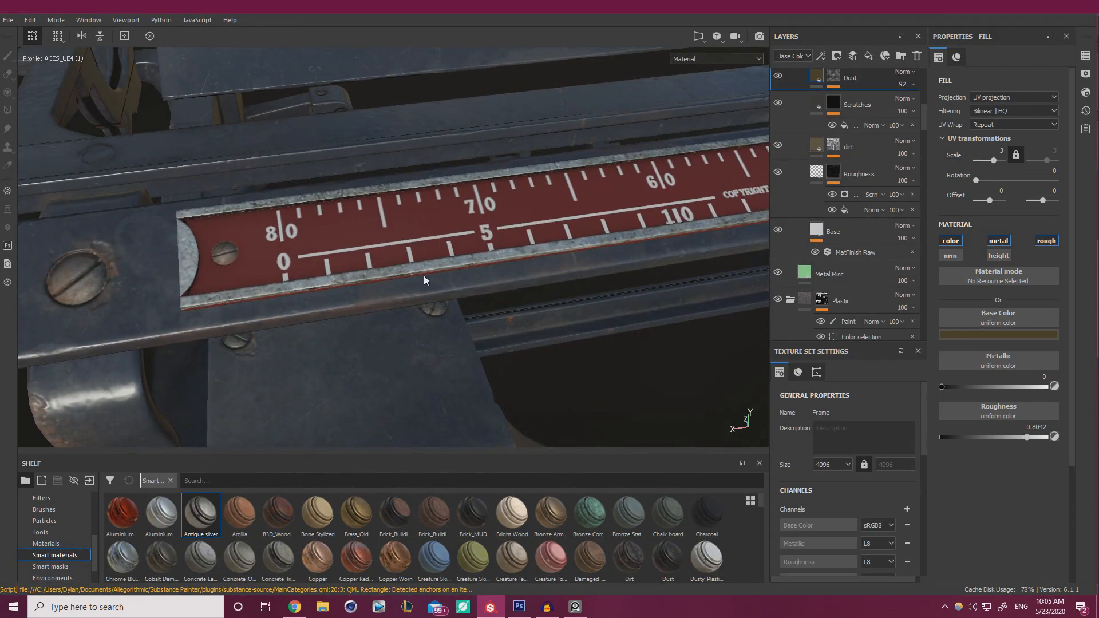
{"action": "left_click_drag", "start_coordinate": [423, 280], "coordinate": [418, 221], "text": "alt"}
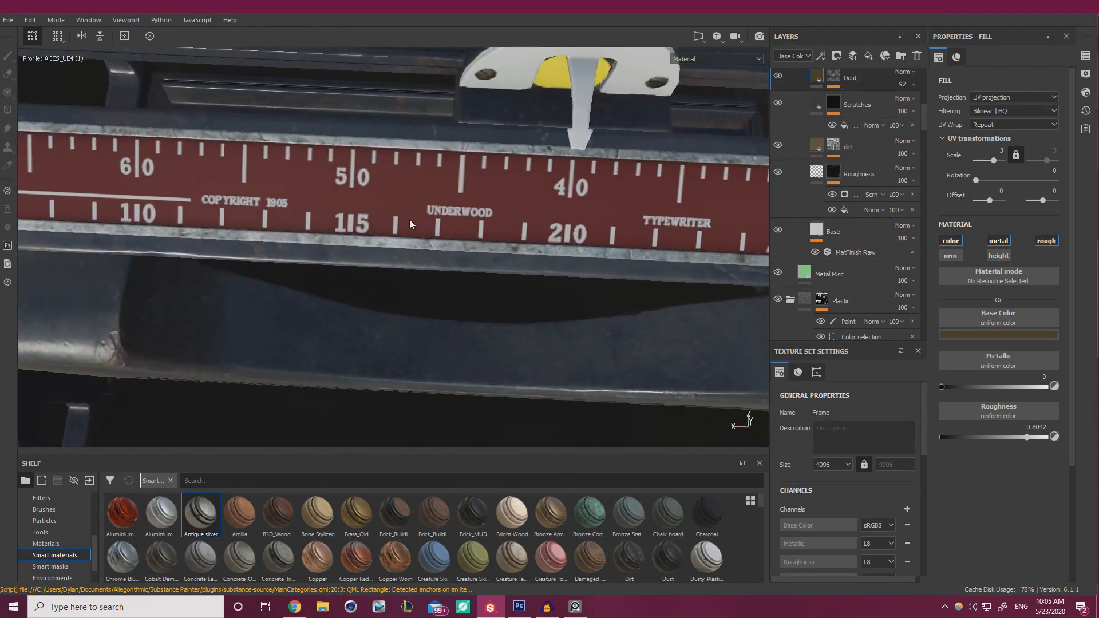
{"action": "middle_click_drag", "start_coordinate": [410, 224], "coordinate": [209, 186], "text": "alt"}
{"action": "middle_click_drag", "start_coordinate": [457, 191], "coordinate": [267, 169], "text": "alt"}
{"action": "middle_click_drag", "start_coordinate": [464, 174], "coordinate": [292, 170], "text": "alt"}
{"action": "left_click_drag", "start_coordinate": [292, 170], "coordinate": [309, 148], "text": "alt"}
{"action": "right_click_drag", "start_coordinate": [309, 148], "coordinate": [375, 165], "text": "alt"}
Switch the dirt layer off and on to compare the ruler trim with and without it
{"action": "left_click", "coordinate": [783, 147]}
{"action": "left_click", "coordinate": [783, 147]}
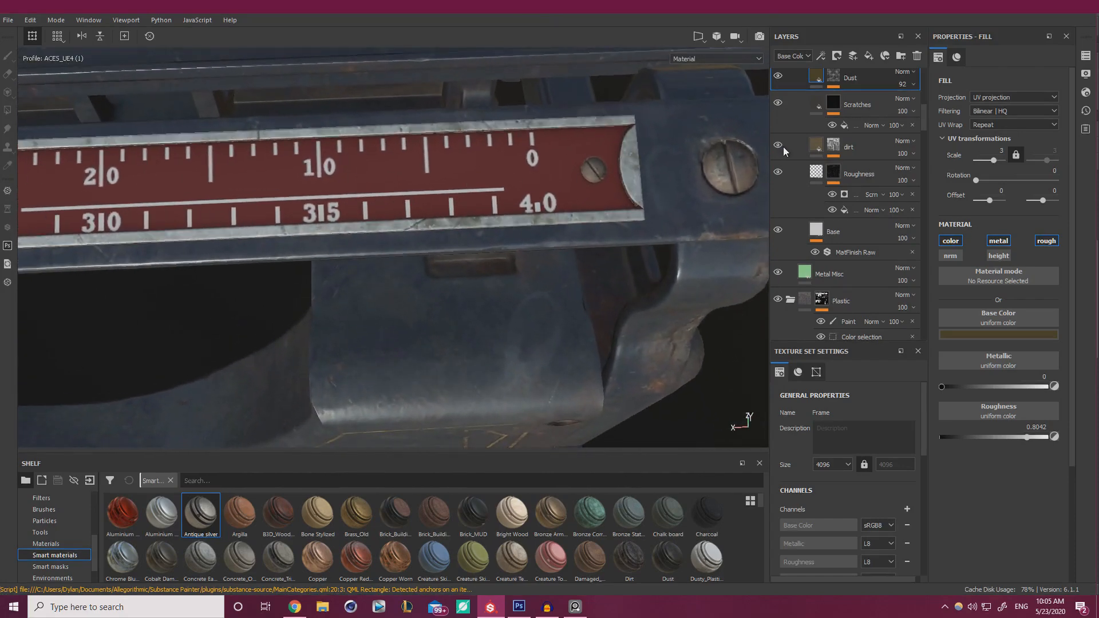
{"action": "right_click_drag", "start_coordinate": [469, 210], "coordinate": [280, 215], "text": "alt"}
{"action": "middle_click_drag", "start_coordinate": [280, 216], "coordinate": [504, 211], "text": "alt"}
{"action": "right_click_drag", "start_coordinate": [504, 211], "coordinate": [441, 211], "text": "alt"}
{"action": "middle_click_drag", "start_coordinate": [440, 210], "coordinate": [641, 191], "text": "alt"}
Examine the metal trim along the whole ruler in the reference photo and compare it with the model's front ruler
{"action": "right_click_drag", "start_coordinate": [1098, 246], "coordinate": [740, 266]}
{"action": "scroll", "coordinate": [651, 287], "scroll_direction": "up", "scroll_amount": 3}
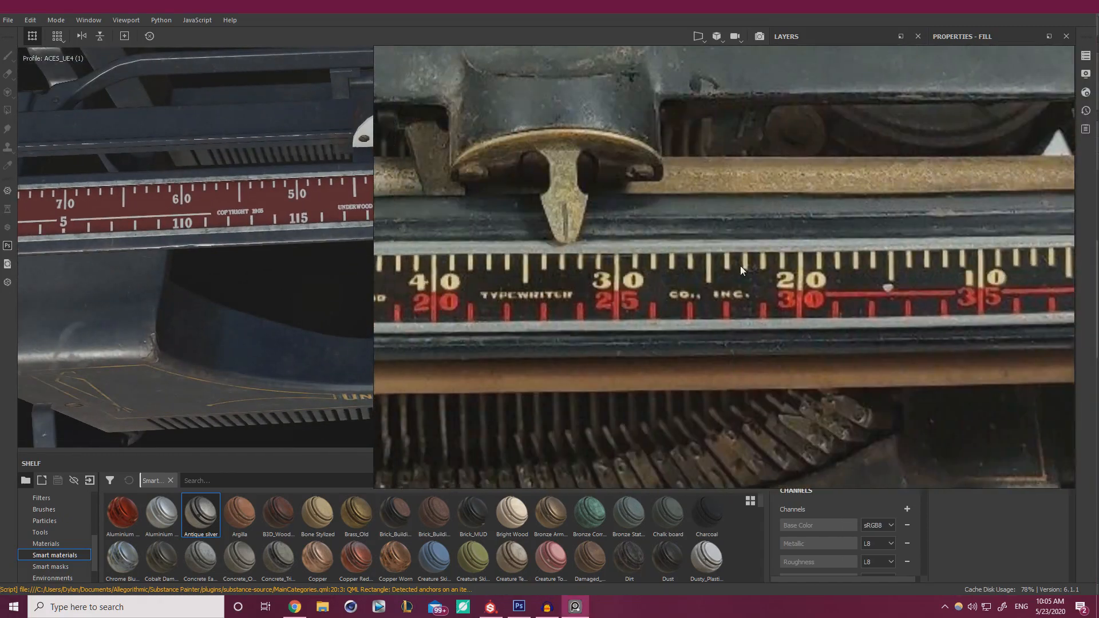
{"action": "middle_click_drag", "start_coordinate": [740, 266], "coordinate": [945, 259]}
{"action": "middle_click_drag", "start_coordinate": [547, 268], "coordinate": [973, 253]}
{"action": "middle_click_drag", "start_coordinate": [529, 251], "coordinate": [970, 240]}
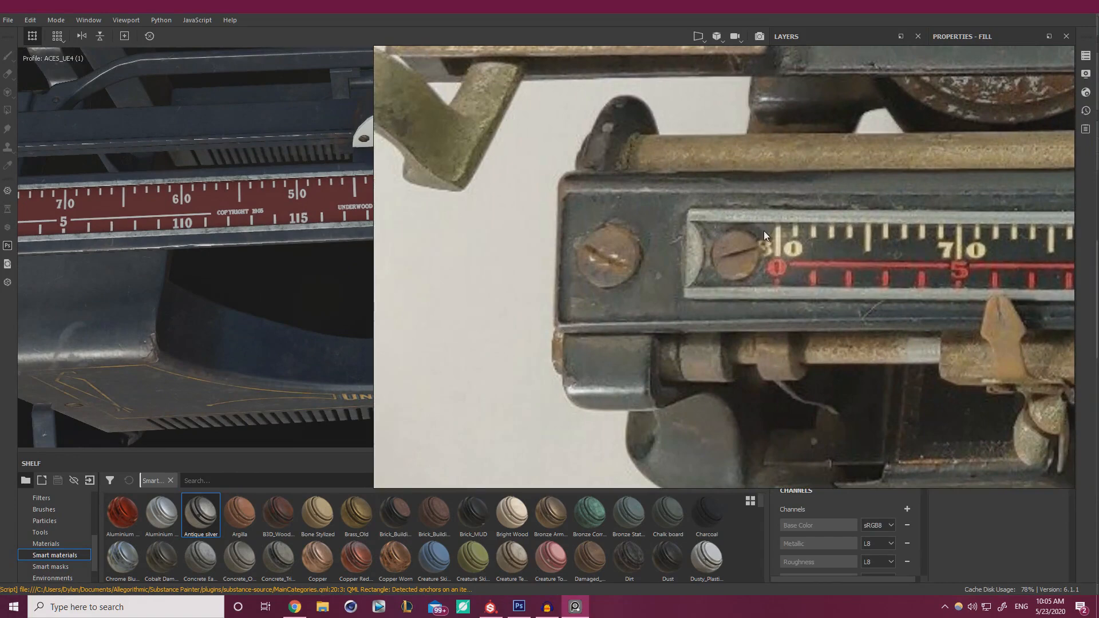
{"action": "mouse_move", "coordinate": [763, 231]}
{"action": "middle_mouse_down"}
{"action": "mouse_move", "coordinate": [674, 228]}
{"action": "mouse_move", "coordinate": [660, 240]}
{"action": "mouse_move", "coordinate": [545, 225]}
{"action": "middle_mouse_up"}
{"action": "middle_click_drag", "start_coordinate": [962, 207], "coordinate": [617, 203]}
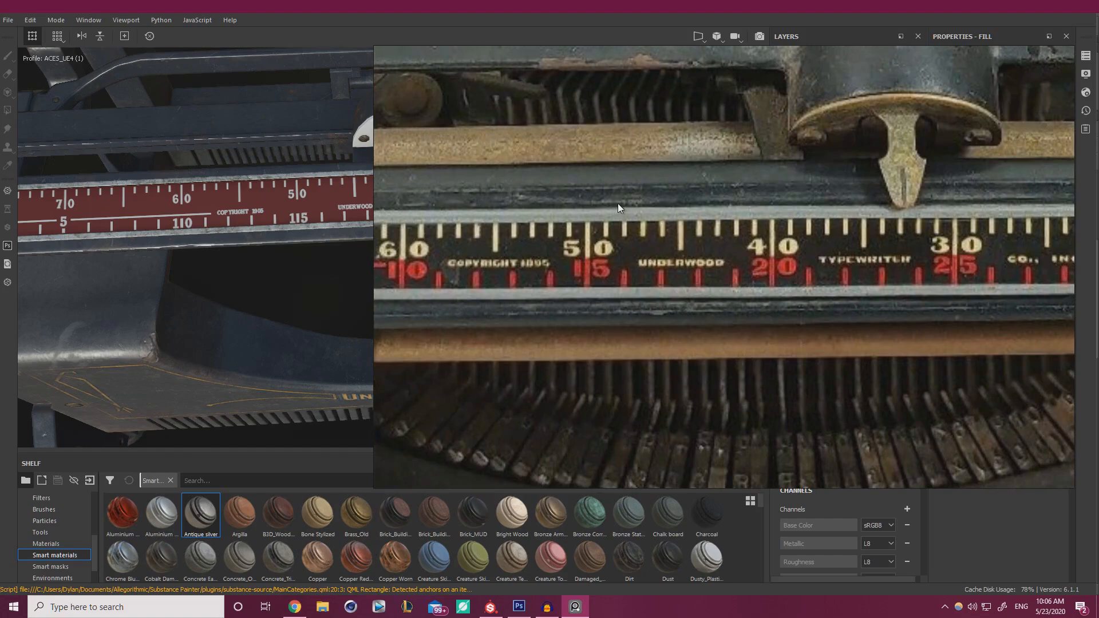
{"action": "middle_click_drag", "start_coordinate": [1059, 212], "coordinate": [688, 215]}
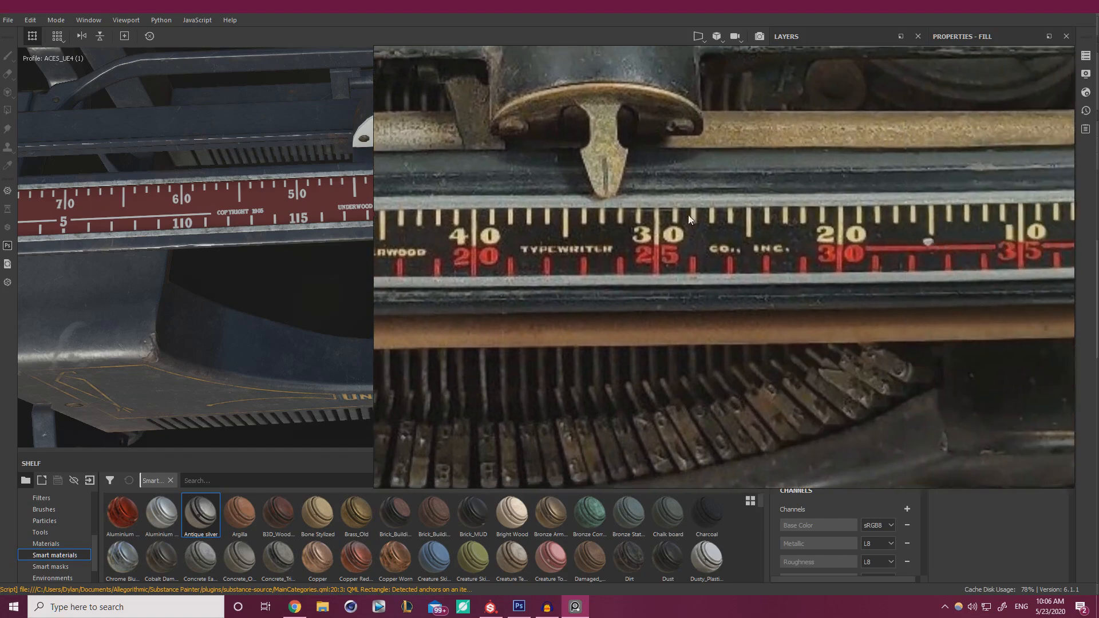
{"action": "middle_click_drag", "start_coordinate": [899, 215], "coordinate": [515, 215]}
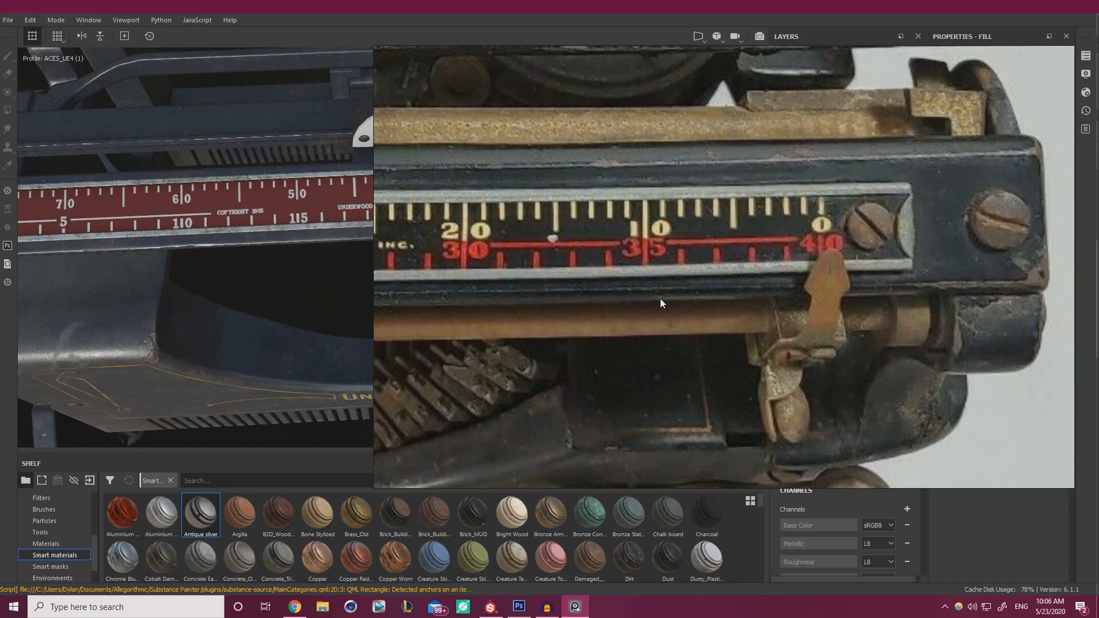
{"action": "right_click_drag", "start_coordinate": [660, 300], "coordinate": [1098, 309]}
{"action": "mouse_move", "coordinate": [614, 298]}
{"action": "right_mouse_down", "text": "alt"}
{"action": "mouse_move", "coordinate": [513, 236]}
{"action": "mouse_move", "coordinate": [393, 221]}
{"action": "right_mouse_up", "text": "alt"}
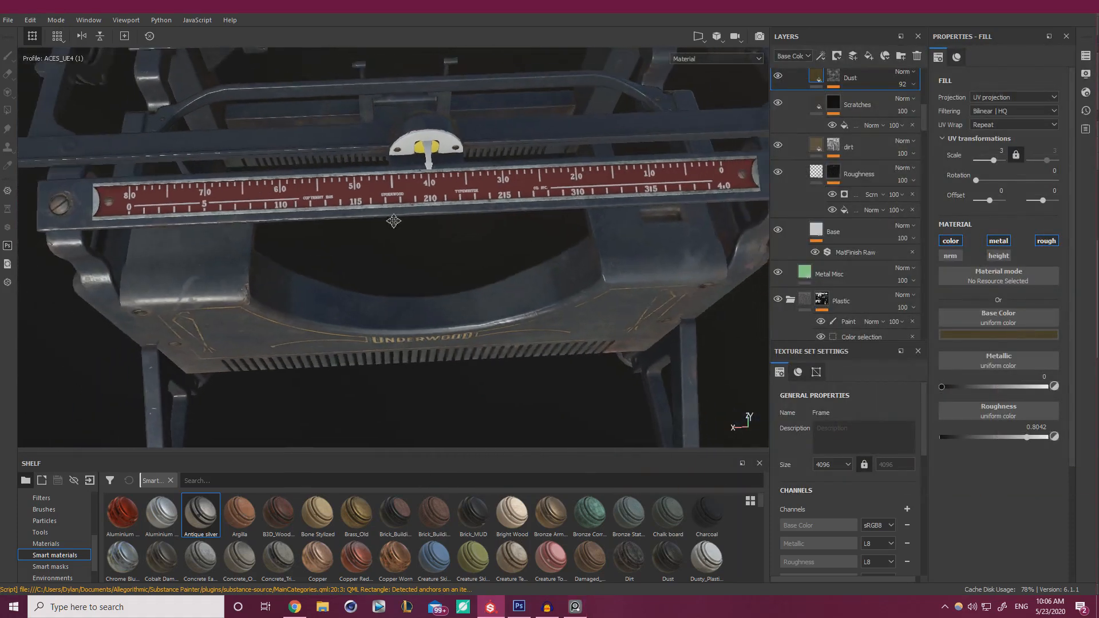
{"action": "middle_click_drag", "start_coordinate": [393, 221], "coordinate": [443, 221], "text": "alt"}
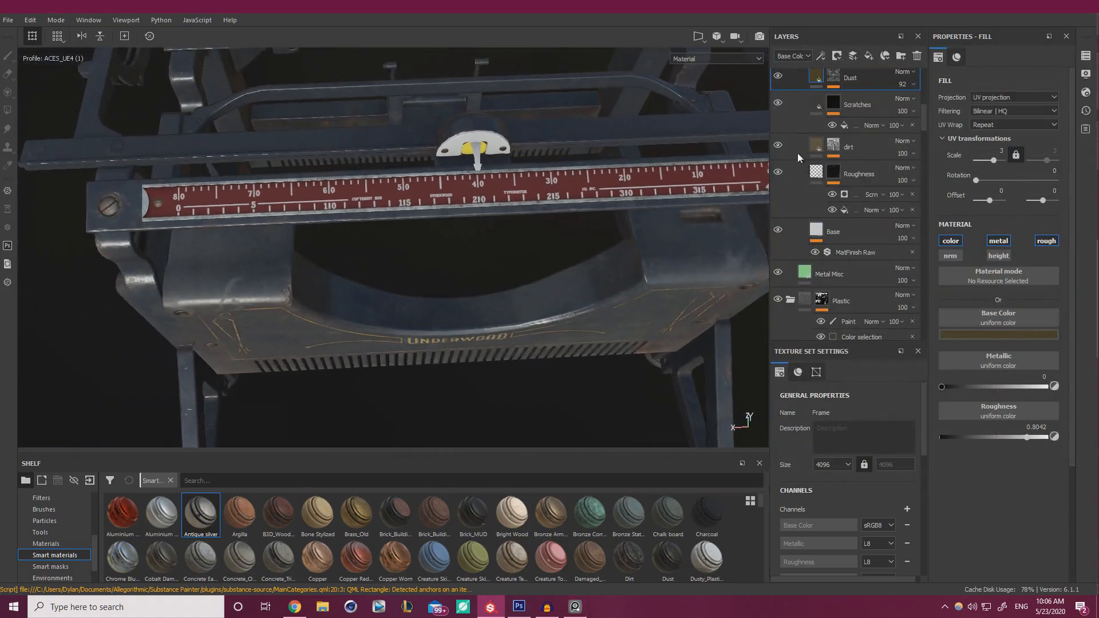
Collapse the RulerMetal and Plastic folders in the layer stack
{"action": "scroll", "coordinate": [798, 158], "scroll_direction": "up", "scroll_amount": 5}
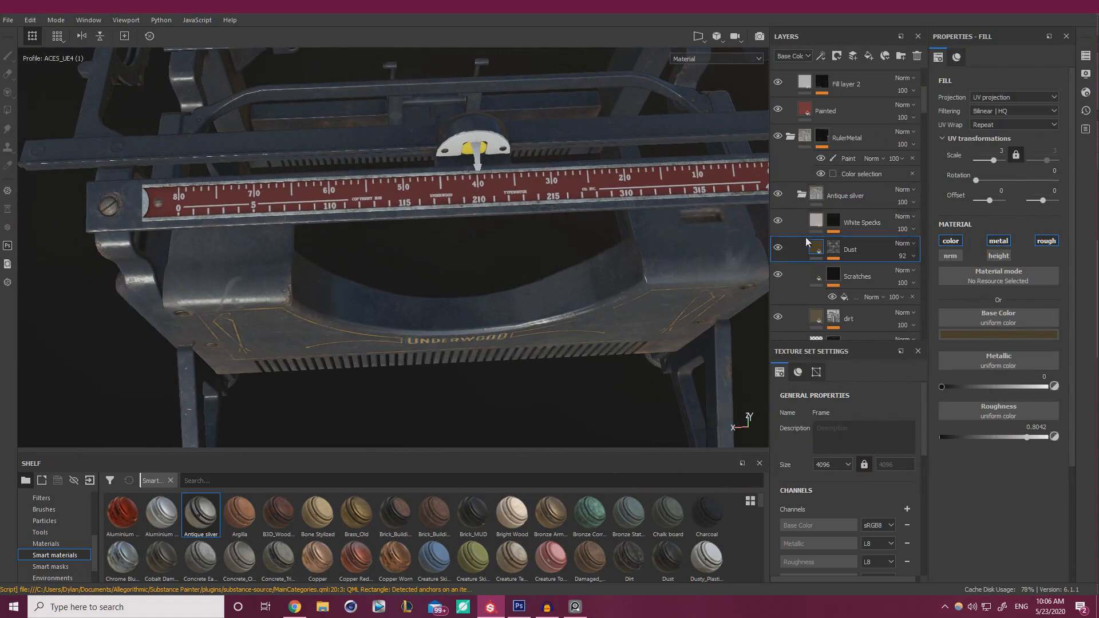
{"action": "left_click", "coordinate": [791, 136]}
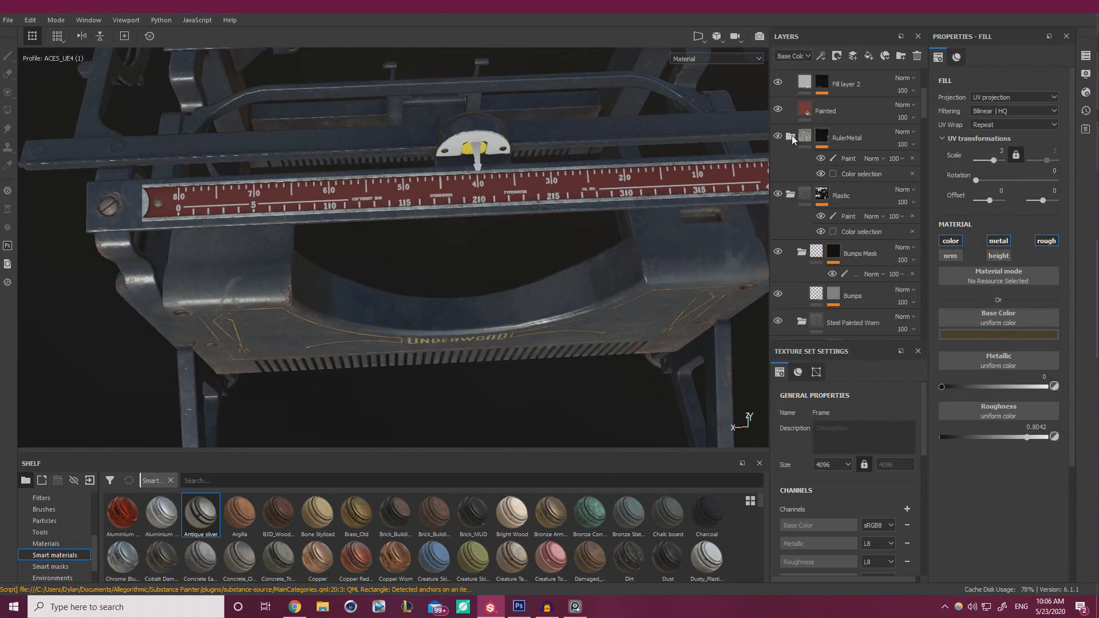
{"action": "left_click", "coordinate": [792, 195]}
{"action": "scroll", "coordinate": [859, 206], "scroll_direction": "down", "scroll_amount": 3}
{"action": "scroll", "coordinate": [853, 218], "scroll_direction": "up", "scroll_amount": 2}
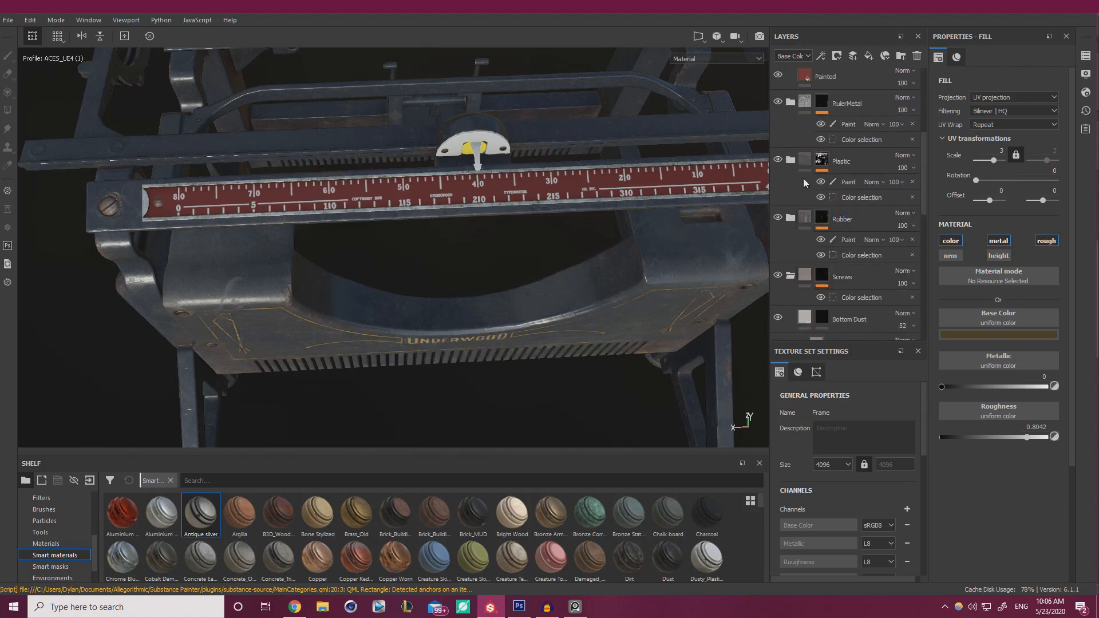
Expand the RulerMetal folder, collapse its Antique silver subfolder, and select the green Metal Misc layer
{"action": "left_click", "coordinate": [791, 102]}
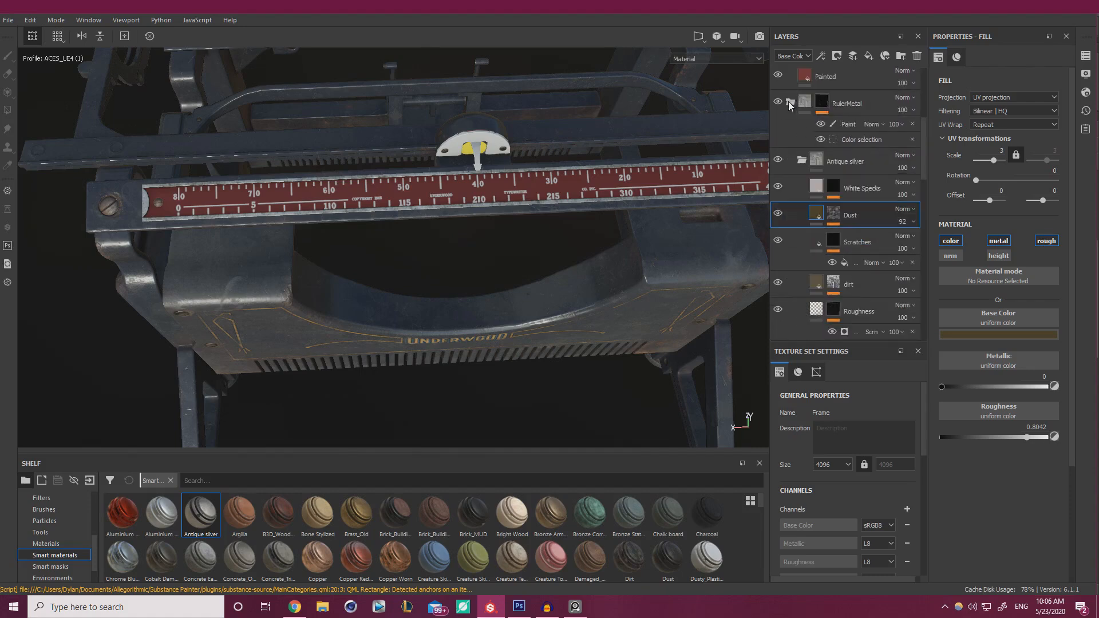
{"action": "left_click", "coordinate": [801, 161]}
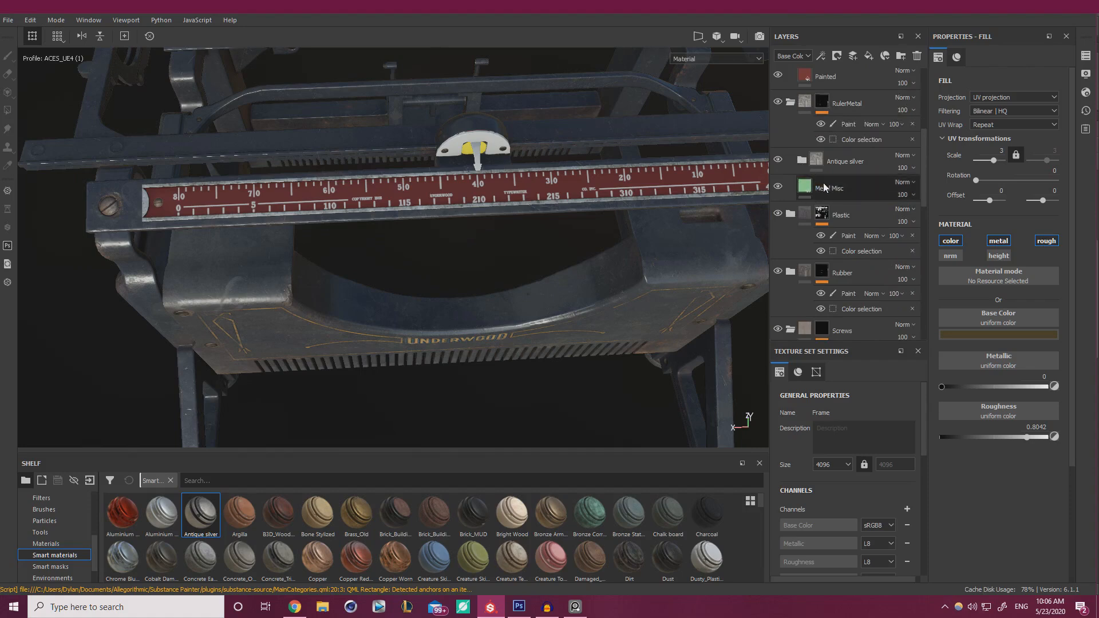
{"action": "left_click", "coordinate": [789, 99]}
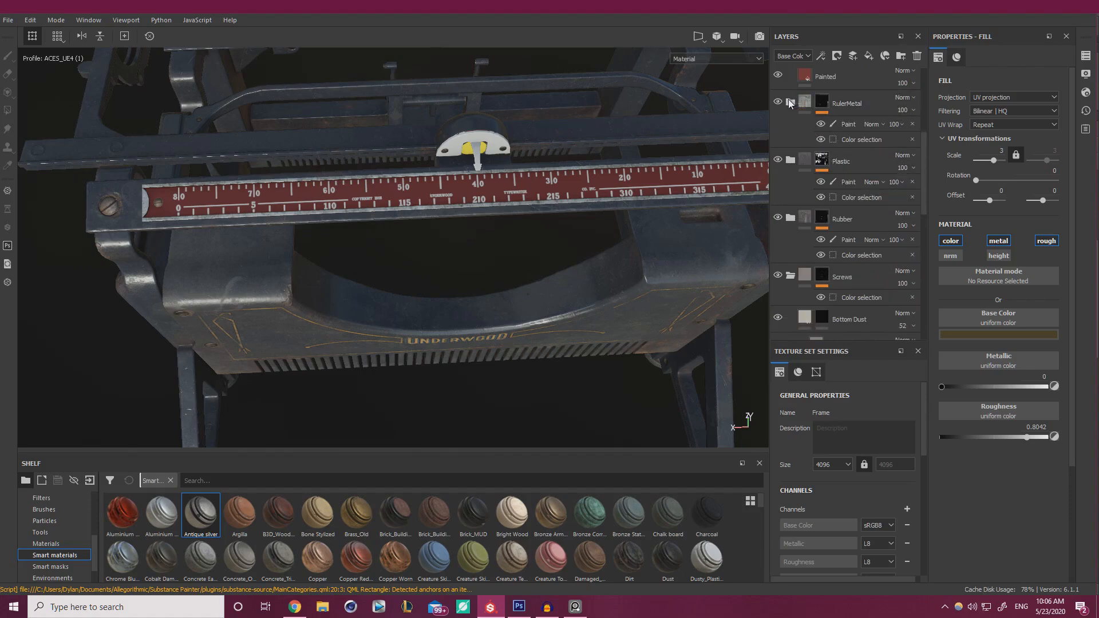
{"action": "left_click", "coordinate": [790, 102]}
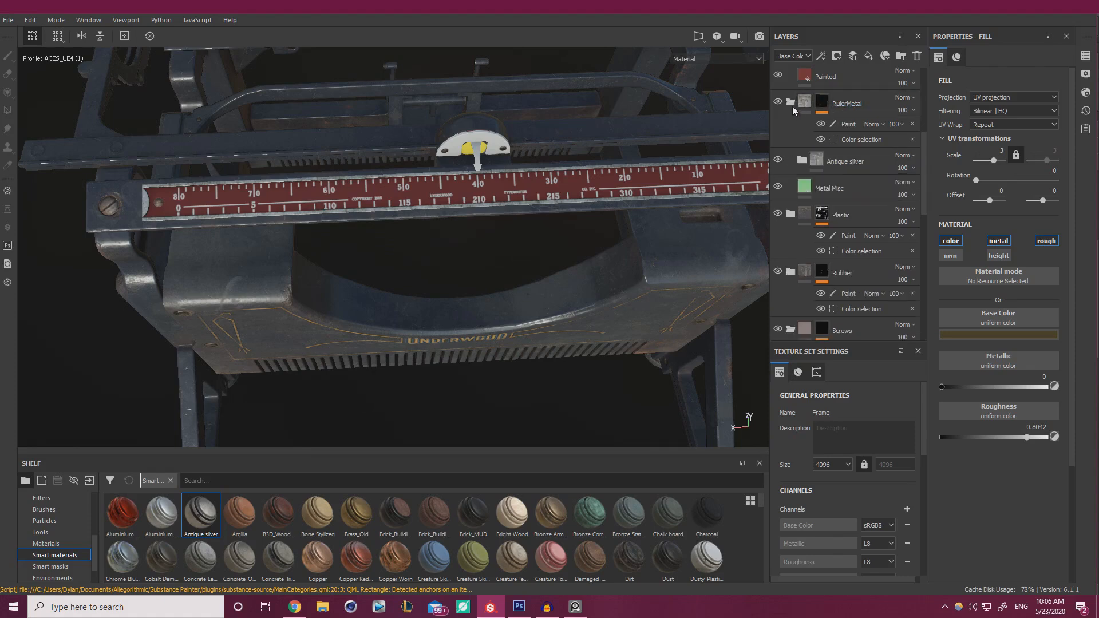
{"action": "left_click", "coordinate": [820, 188]}
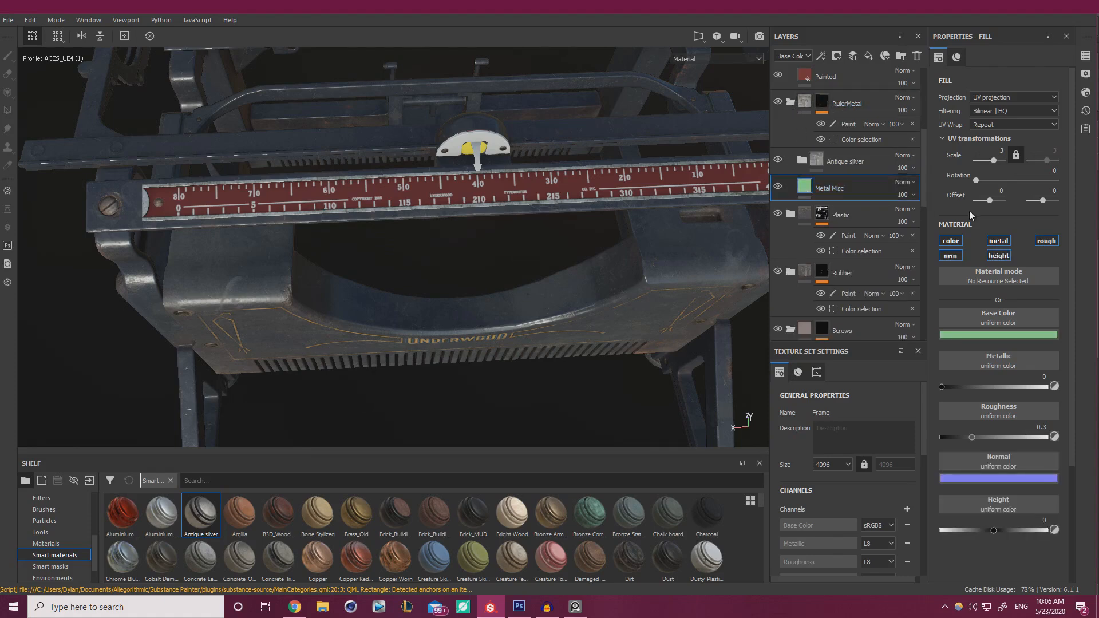
Delete the green Metal Misc layer and collapse the RulerMetal folder
{"action": "key", "text": "Delete"}
{"action": "left_click", "coordinate": [791, 103]}
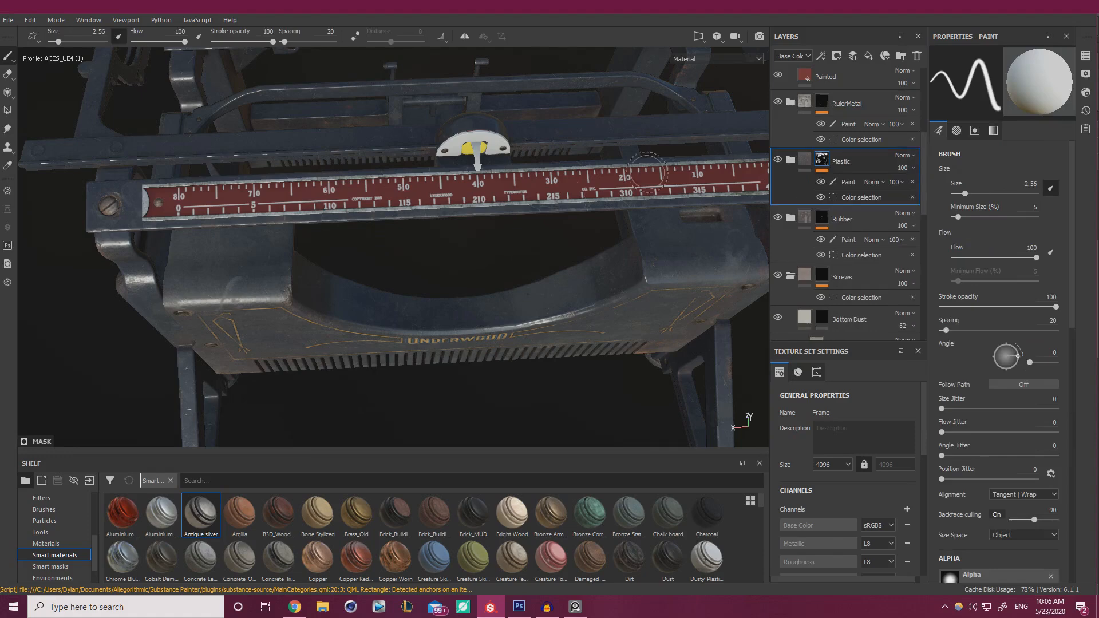
Rename Fill layer 2 above the red Painted layer as Number Mask and reveal its mask's fill effect
{"action": "scroll", "coordinate": [839, 159], "scroll_direction": "up", "scroll_amount": 2}
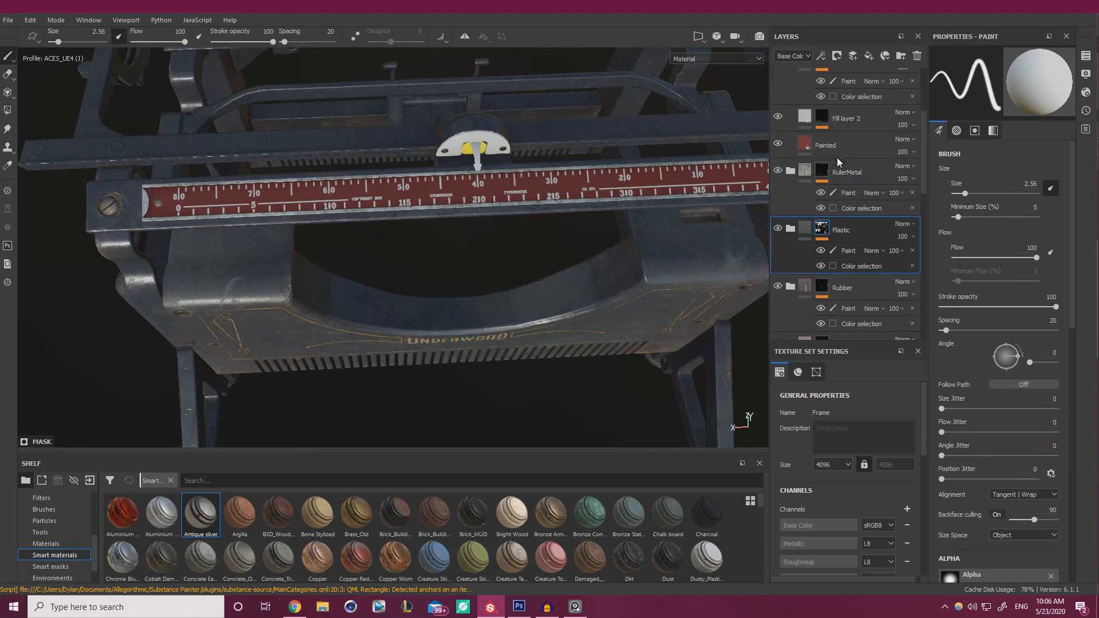
{"action": "left_click", "coordinate": [835, 150]}
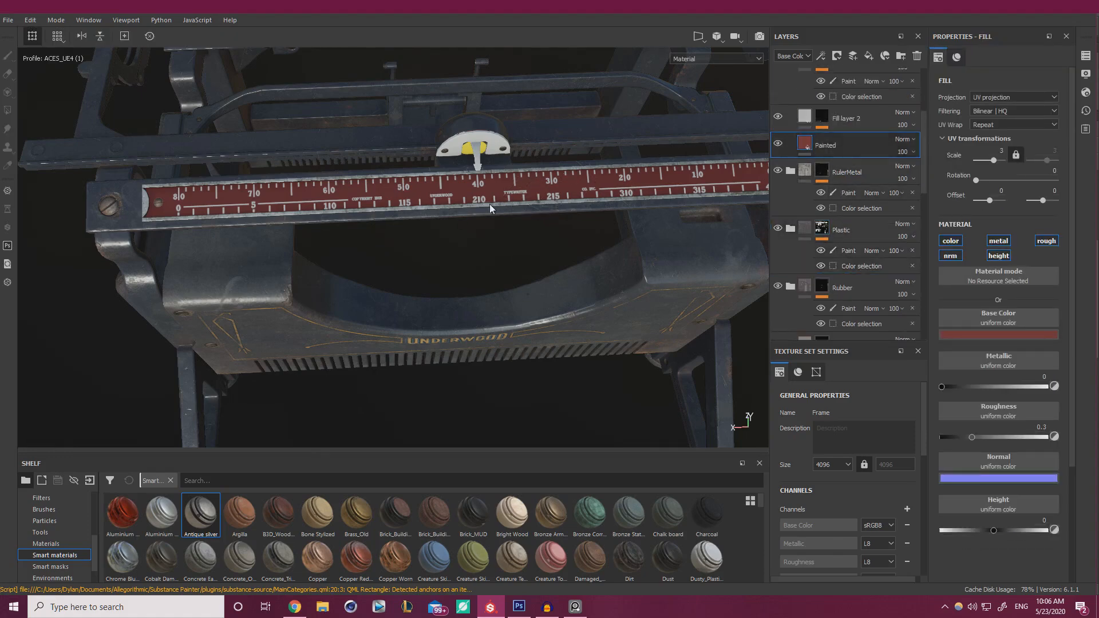
{"action": "left_click_drag", "start_coordinate": [456, 209], "coordinate": [335, 162], "text": "alt"}
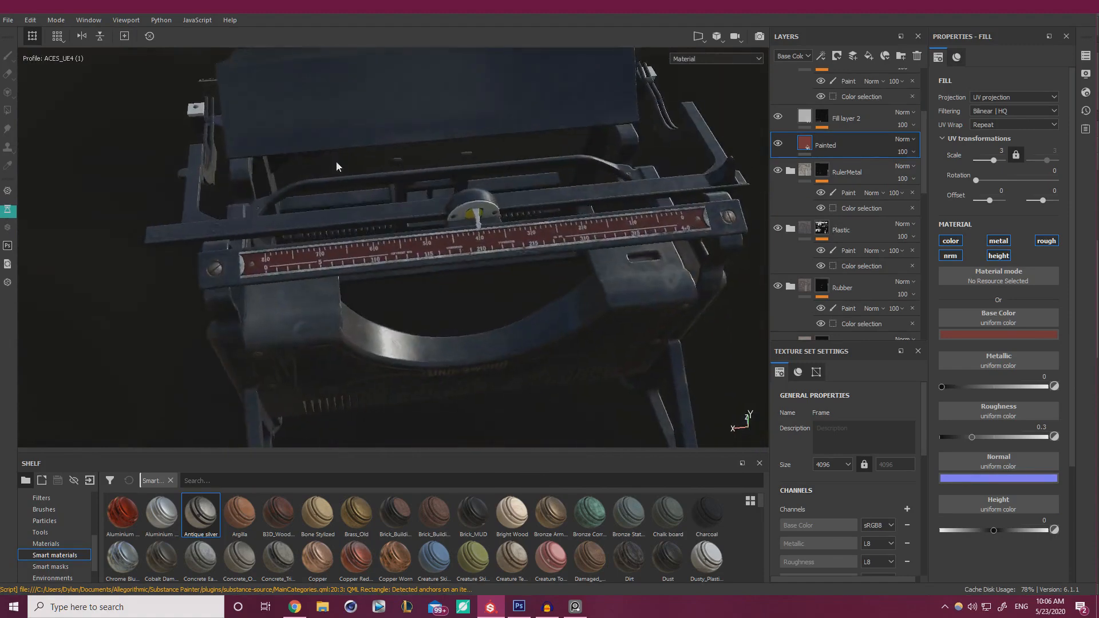
{"action": "right_click_drag", "start_coordinate": [336, 162], "coordinate": [584, 252], "text": "alt"}
{"action": "middle_click_drag", "start_coordinate": [621, 263], "coordinate": [628, 178], "text": "alt"}
{"action": "scroll", "coordinate": [857, 144], "scroll_direction": "up", "scroll_amount": 1}
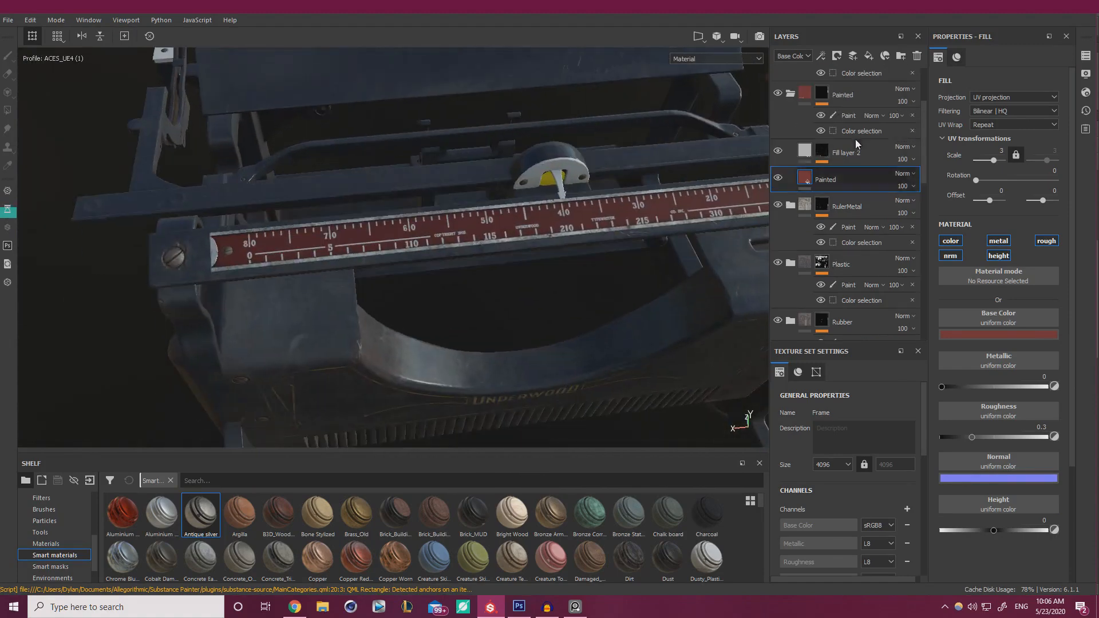
{"action": "double_click", "coordinate": [852, 153]}
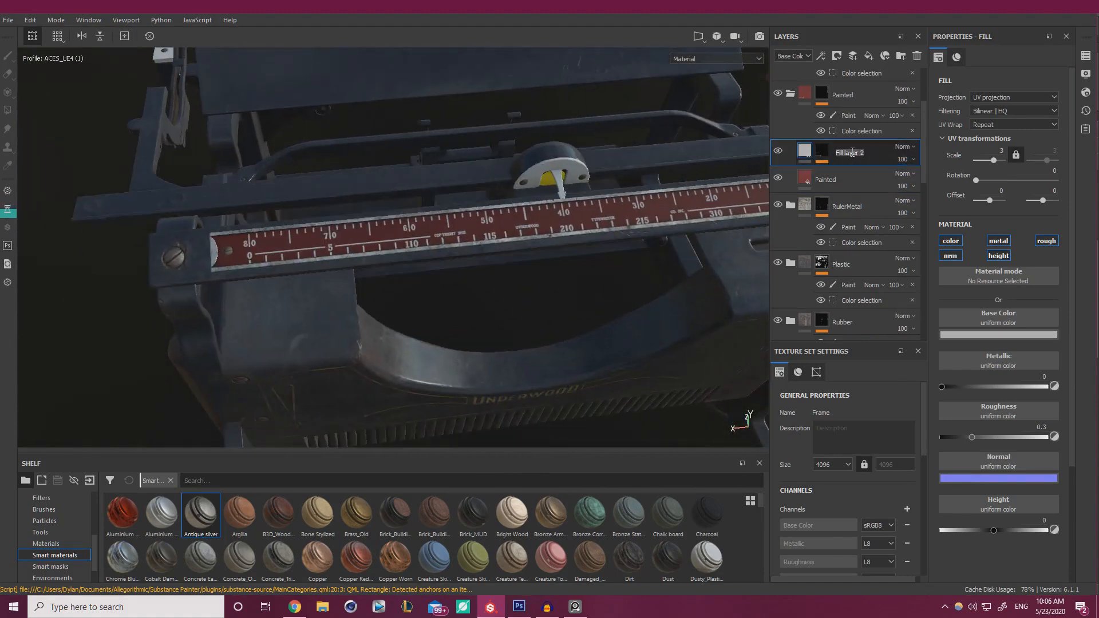
{"action": "type", "text": "Number Mask"}
{"action": "key", "text": "Return"}
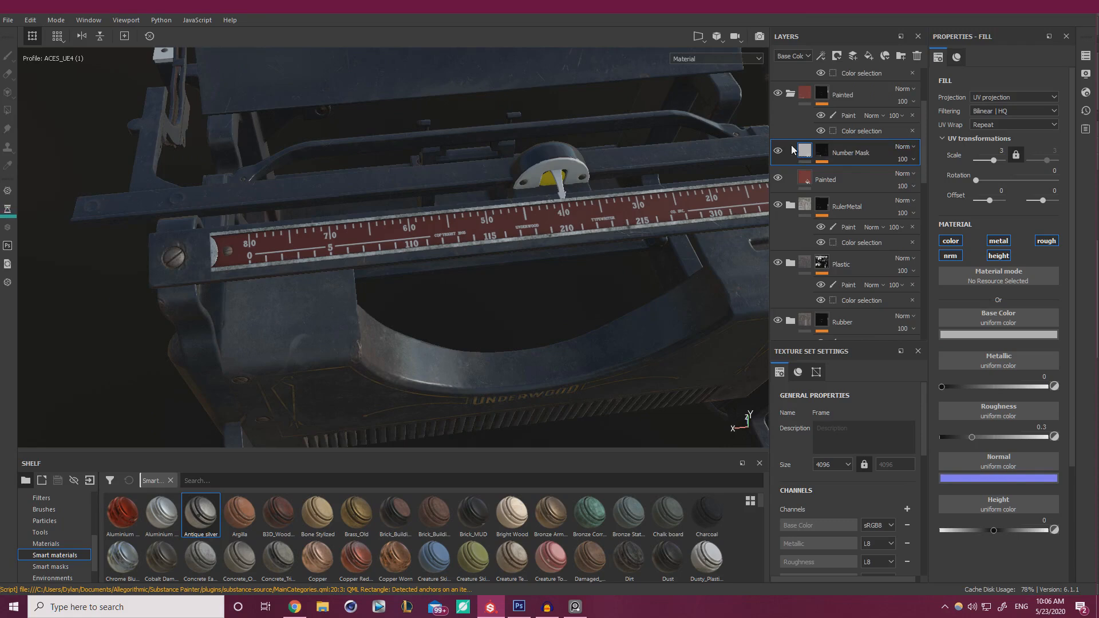
{"action": "left_click", "coordinate": [821, 151]}
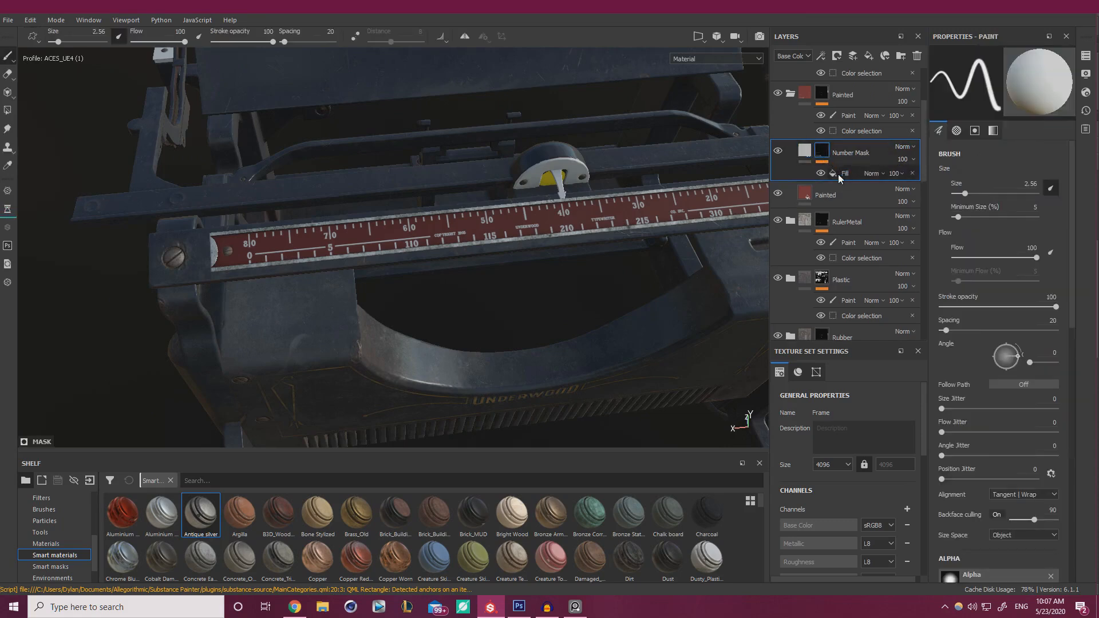
Save the project and compare the model's front ruler with the numbered ruler in the reference photo
{"action": "key", "text": "ctrl+s"}
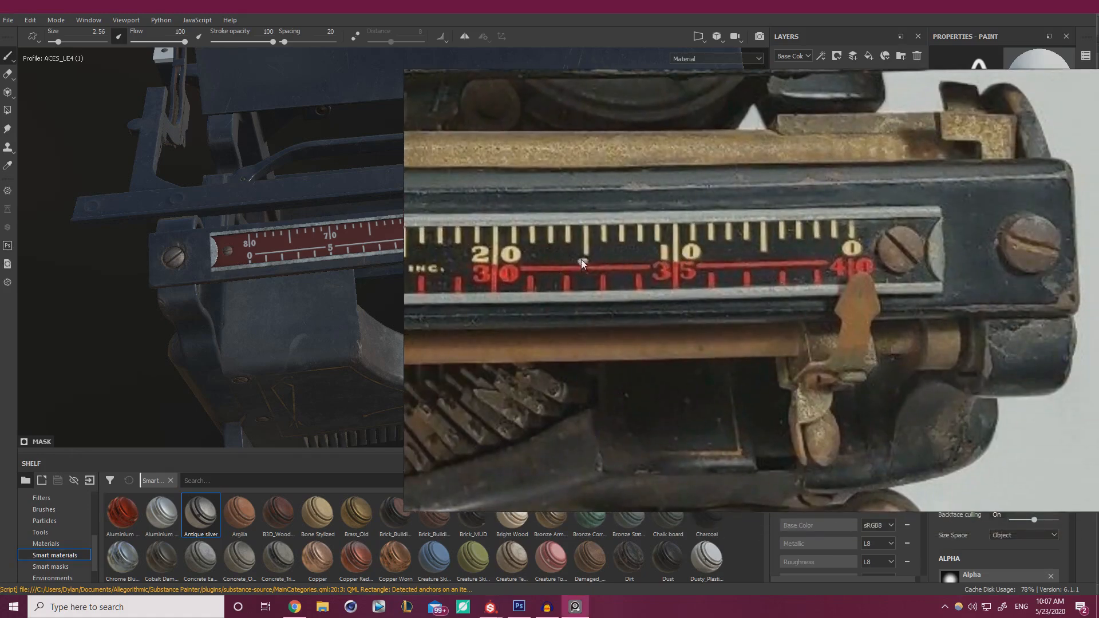
{"action": "right_click_drag", "start_coordinate": [630, 270], "coordinate": [1098, 263]}
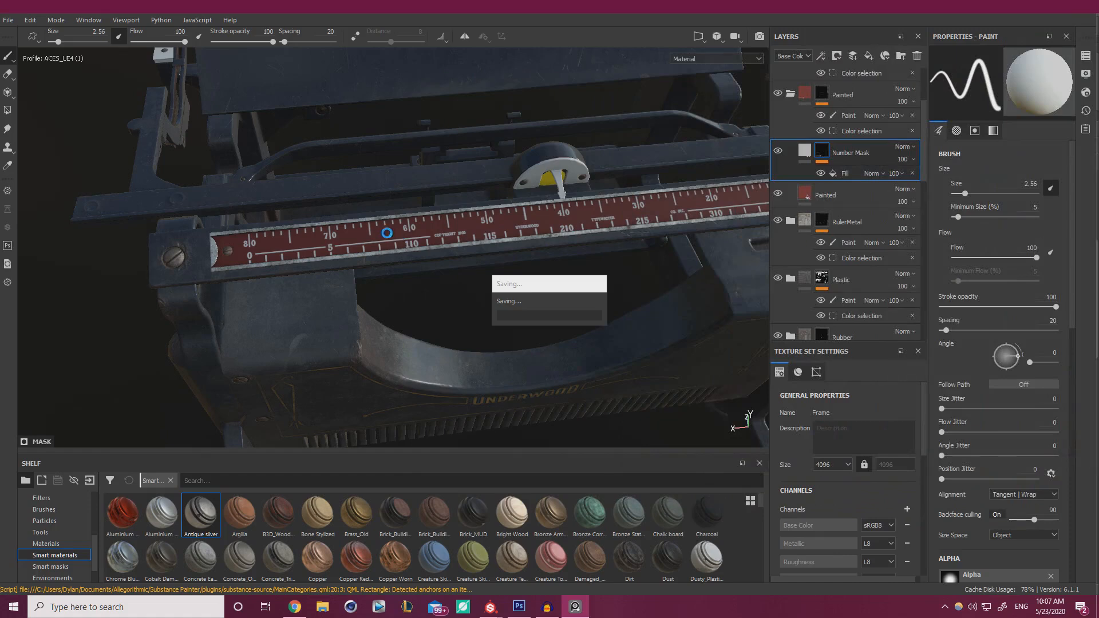
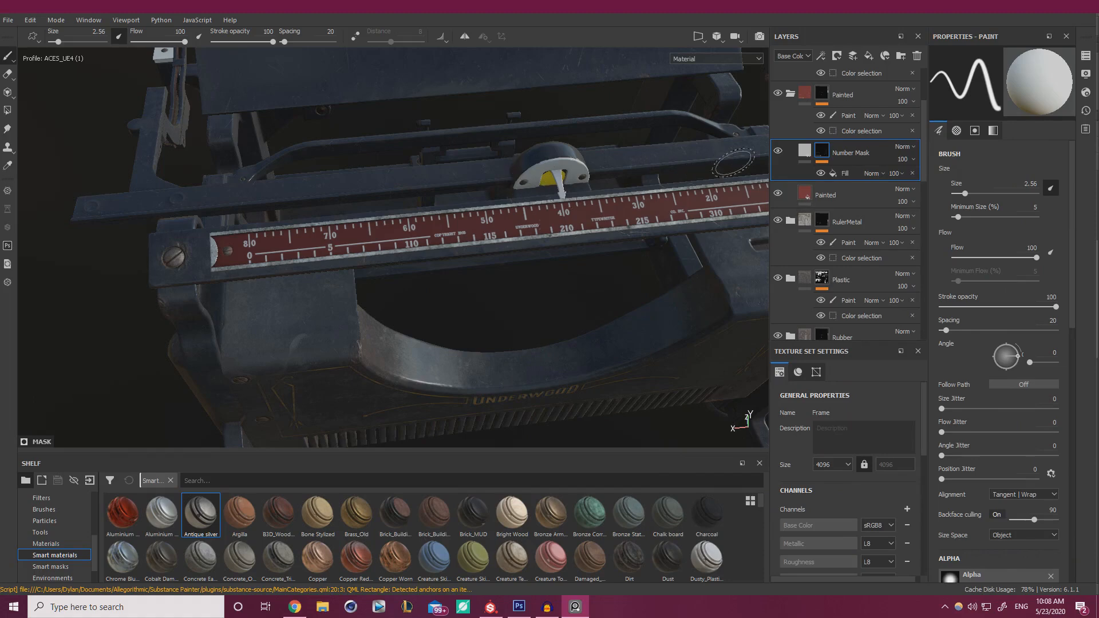
{"action": "mouse_move", "coordinate": [371, 225]}
{"action": "left_mouse_down", "text": "alt"}
{"action": "mouse_move", "coordinate": [397, 263]}
{"action": "mouse_move", "coordinate": [343, 252]}
{"action": "left_mouse_up", "text": "alt"}
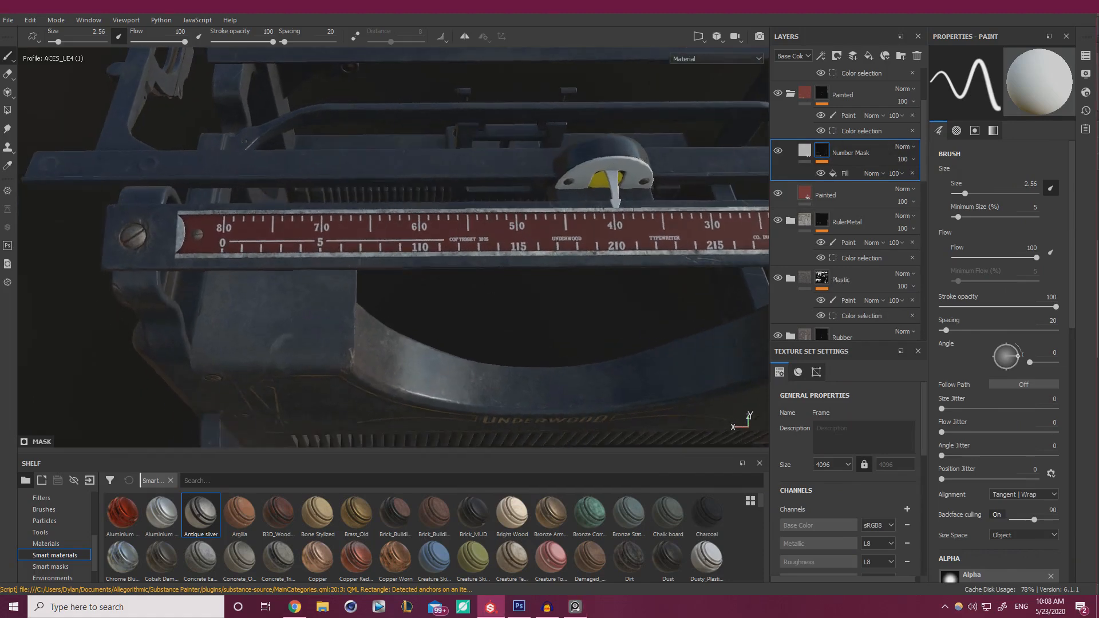
{"action": "left_click", "coordinate": [575, 607]}
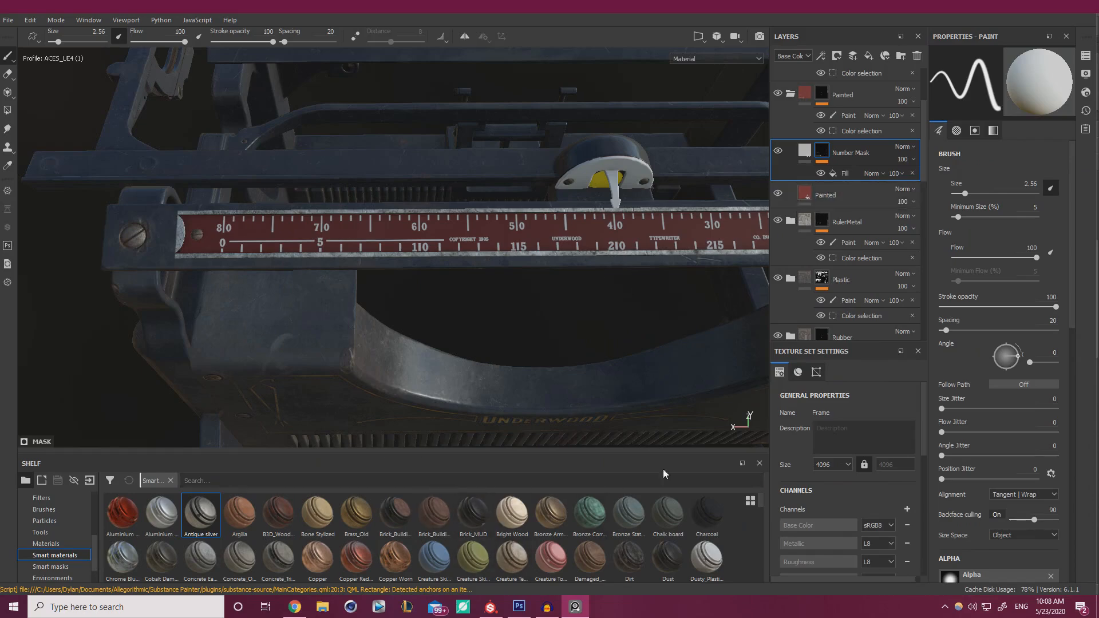
{"action": "mouse_move", "coordinate": [602, 388]}
{"action": "left_mouse_down", "text": "alt"}
{"action": "mouse_move", "coordinate": [401, 259]}
{"action": "mouse_move", "coordinate": [550, 239]}
{"action": "mouse_move", "coordinate": [412, 289]}
{"action": "left_mouse_up", "text": "alt"}
{"action": "middle_click_drag", "start_coordinate": [412, 290], "coordinate": [291, 360], "text": "alt"}
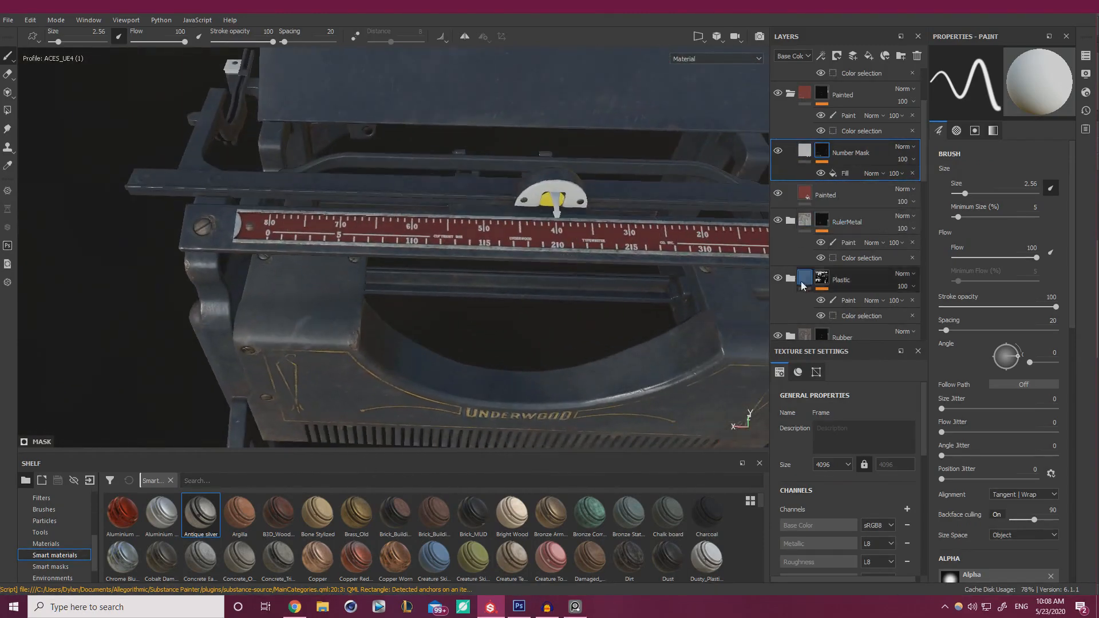
Search the smart materials for "painted" and add Steel Painted Worn directly above the red Painted fill layer
{"action": "left_click", "coordinate": [847, 197]}
{"action": "scroll", "coordinate": [443, 541], "scroll_direction": "down", "scroll_amount": 5}
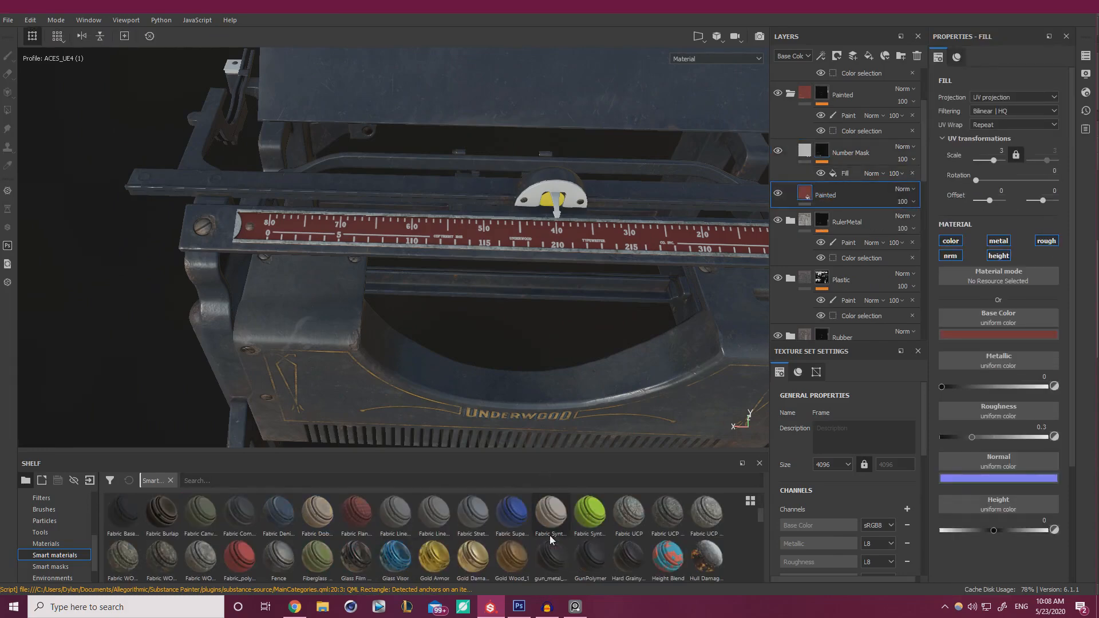
{"action": "scroll", "coordinate": [452, 541], "scroll_direction": "down", "scroll_amount": 2}
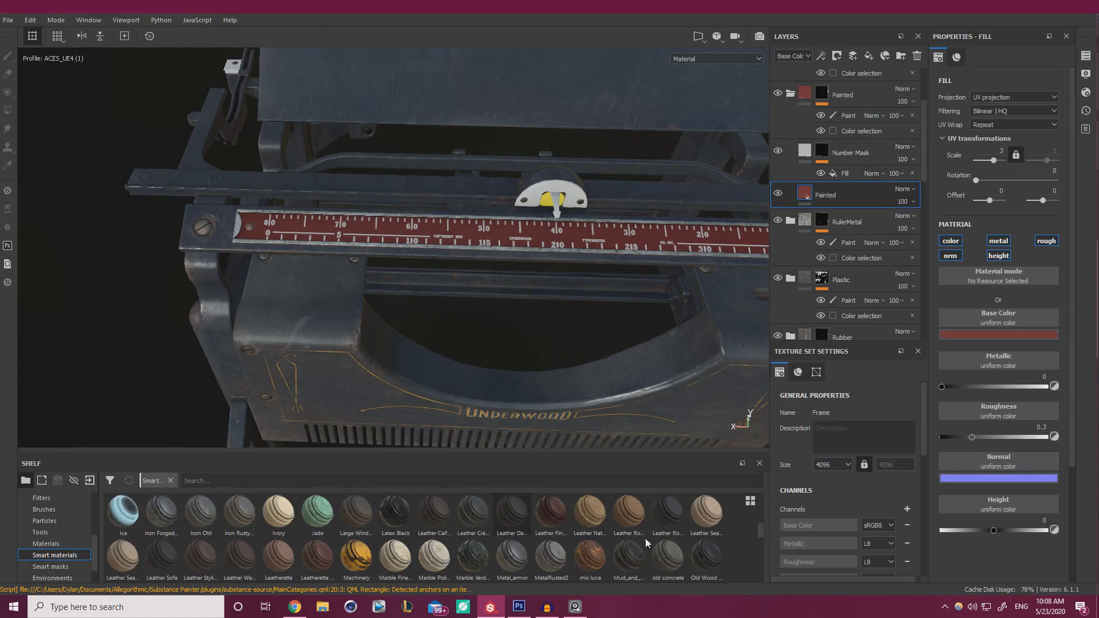
{"action": "scroll", "coordinate": [645, 538], "scroll_direction": "down", "scroll_amount": 3}
{"action": "mouse_move", "coordinate": [630, 540]}
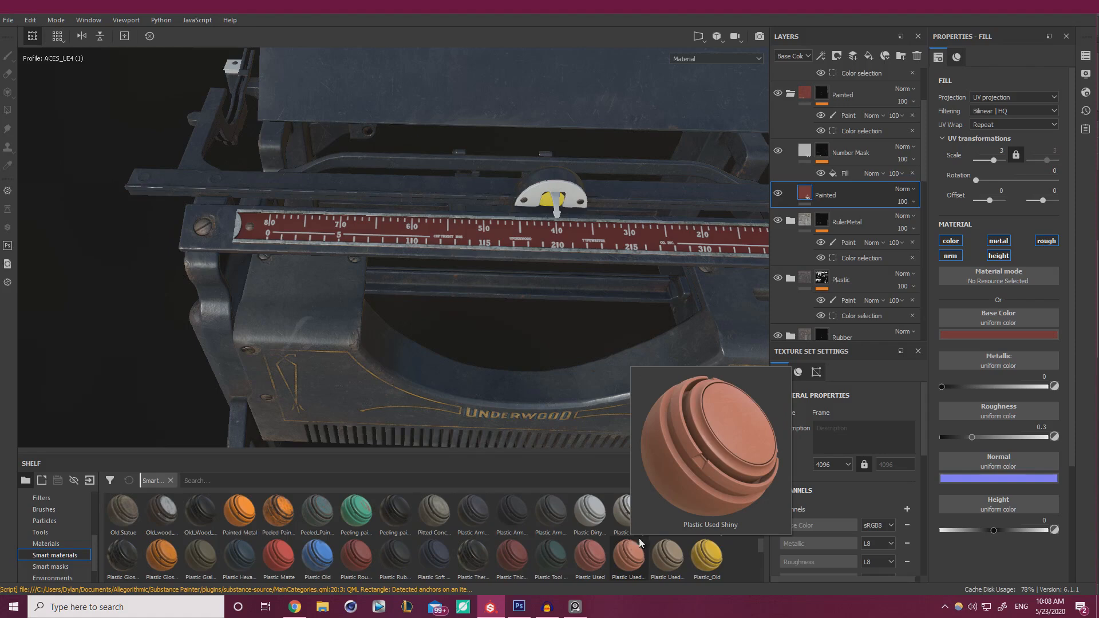
{"action": "left_click", "coordinate": [308, 483]}
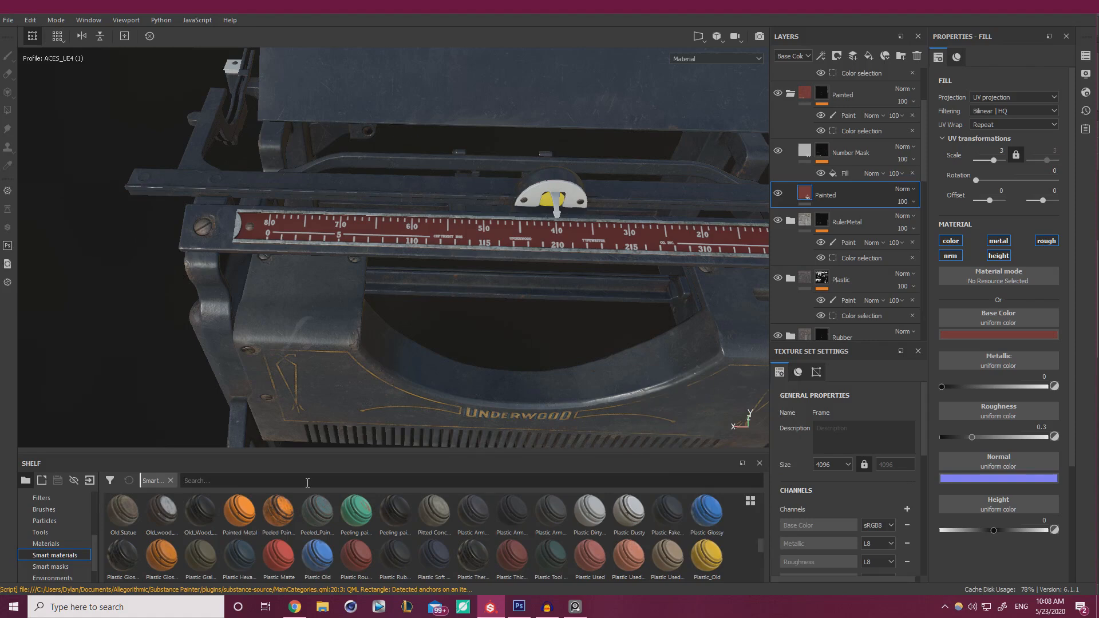
{"action": "type", "text": "painted"}
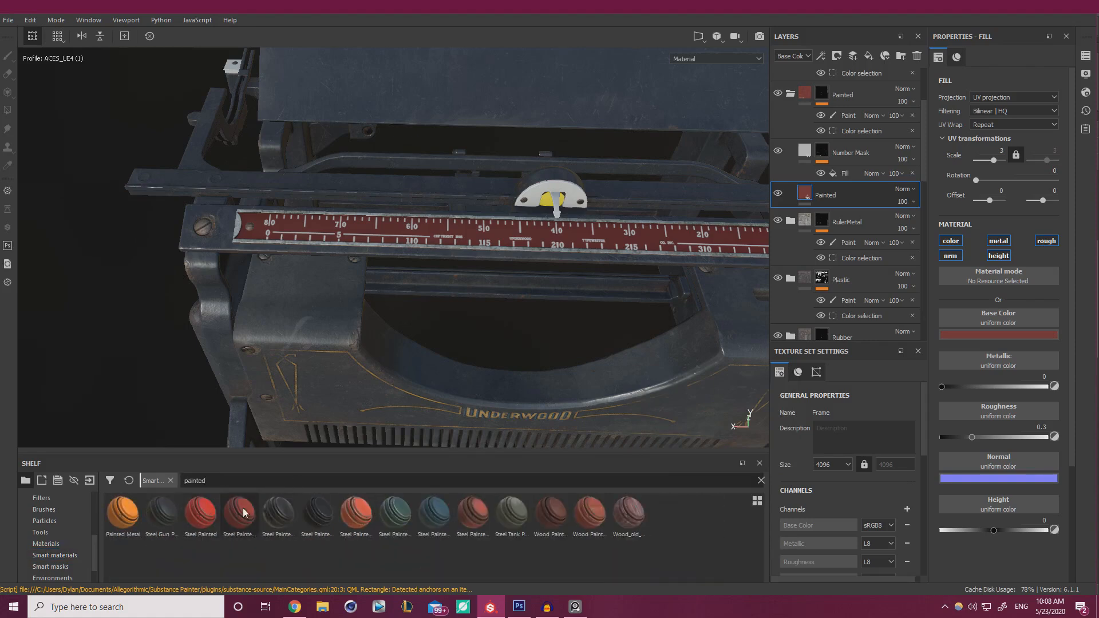
{"action": "mouse_move", "coordinate": [201, 513]}
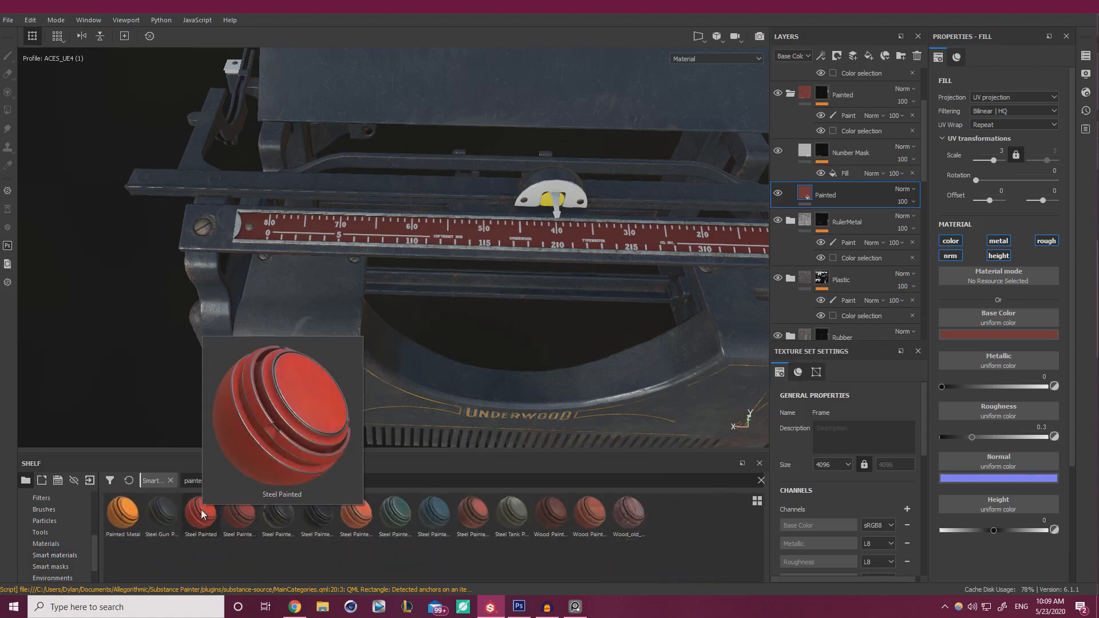
{"action": "mouse_move", "coordinate": [239, 515]}
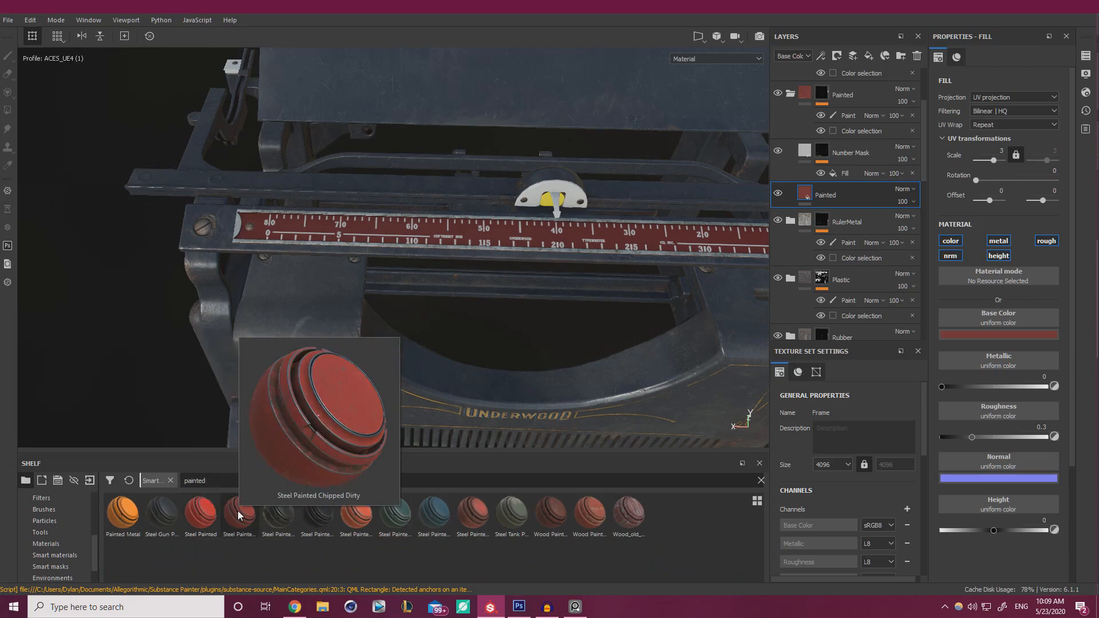
{"action": "mouse_move", "coordinate": [122, 521]}
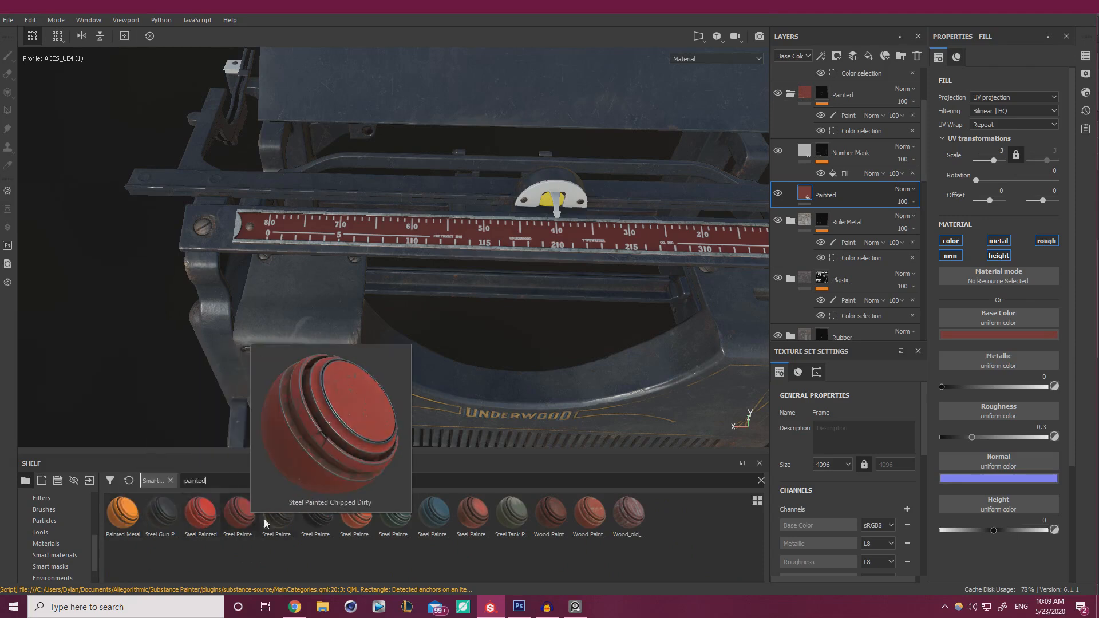
{"action": "mouse_move", "coordinate": [475, 534]}
{"action": "mouse_move", "coordinate": [475, 534]}
{"action": "left_mouse_down"}
{"action": "mouse_move", "coordinate": [891, 259]}
{"action": "mouse_move", "coordinate": [873, 188]}
{"action": "mouse_move", "coordinate": [847, 181]}
{"action": "left_mouse_up"}
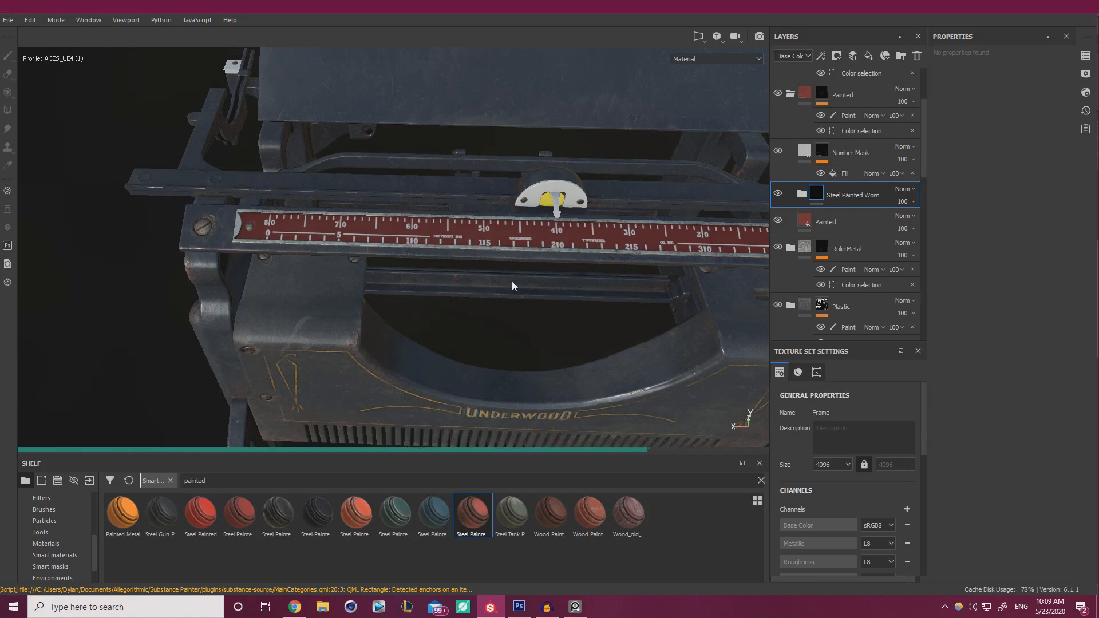
Expand the Steel Painted Worn folder and delete the plain red Painted fill layer beneath it
{"action": "left_click_drag", "start_coordinate": [477, 243], "coordinate": [477, 282], "text": "alt"}
{"action": "right_click_drag", "start_coordinate": [477, 281], "coordinate": [598, 272], "text": "alt"}
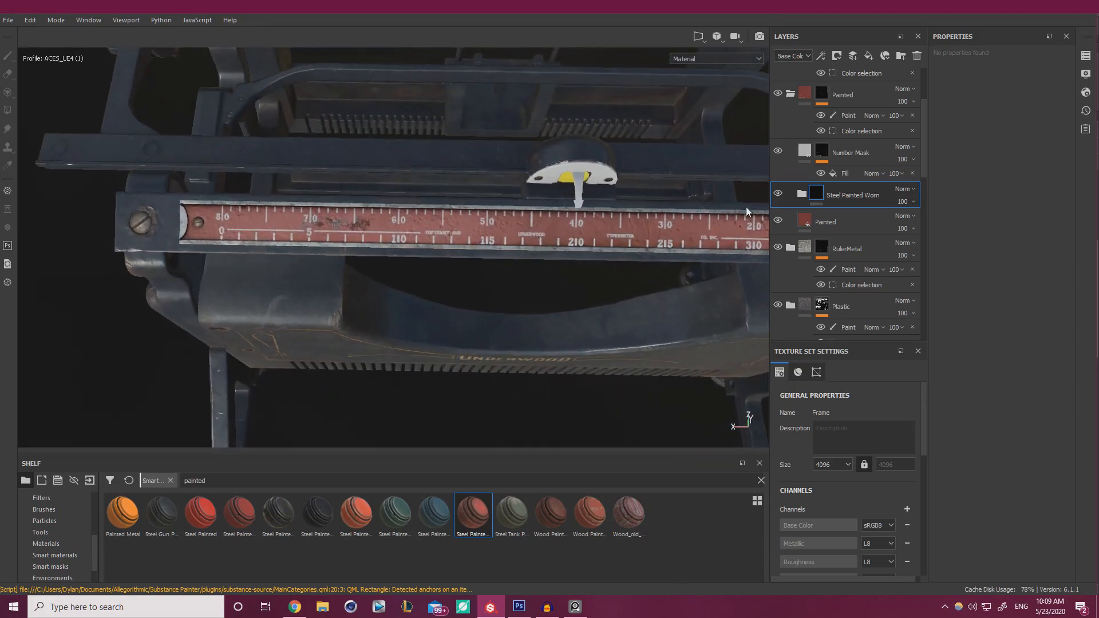
{"action": "left_click", "coordinate": [801, 195]}
{"action": "scroll", "coordinate": [804, 220], "scroll_direction": "down", "scroll_amount": 4}
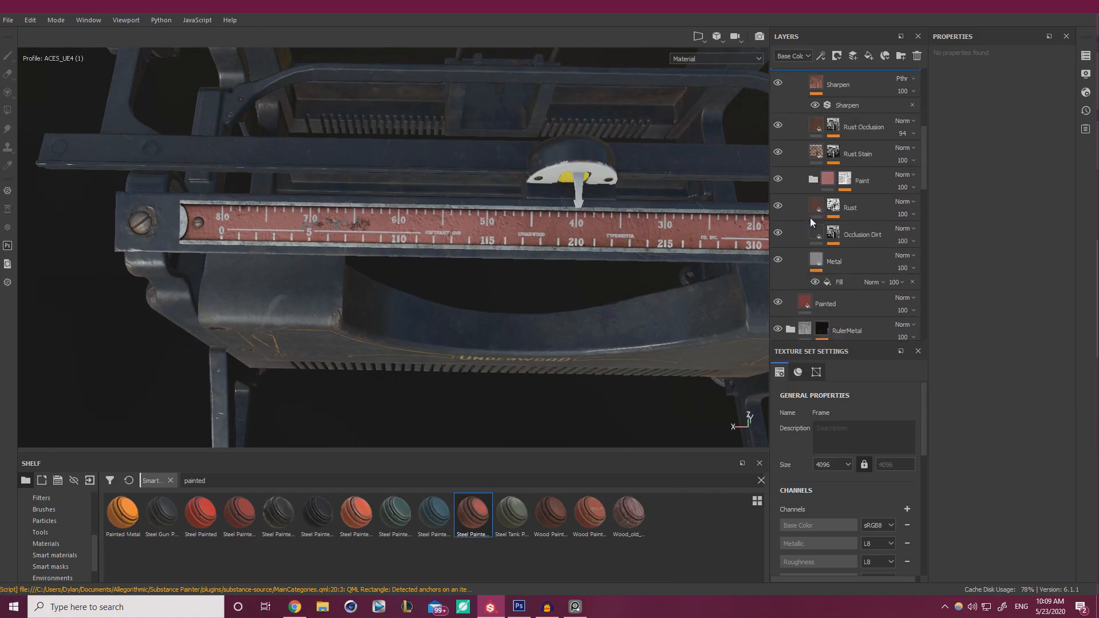
{"action": "left_click", "coordinate": [846, 306]}
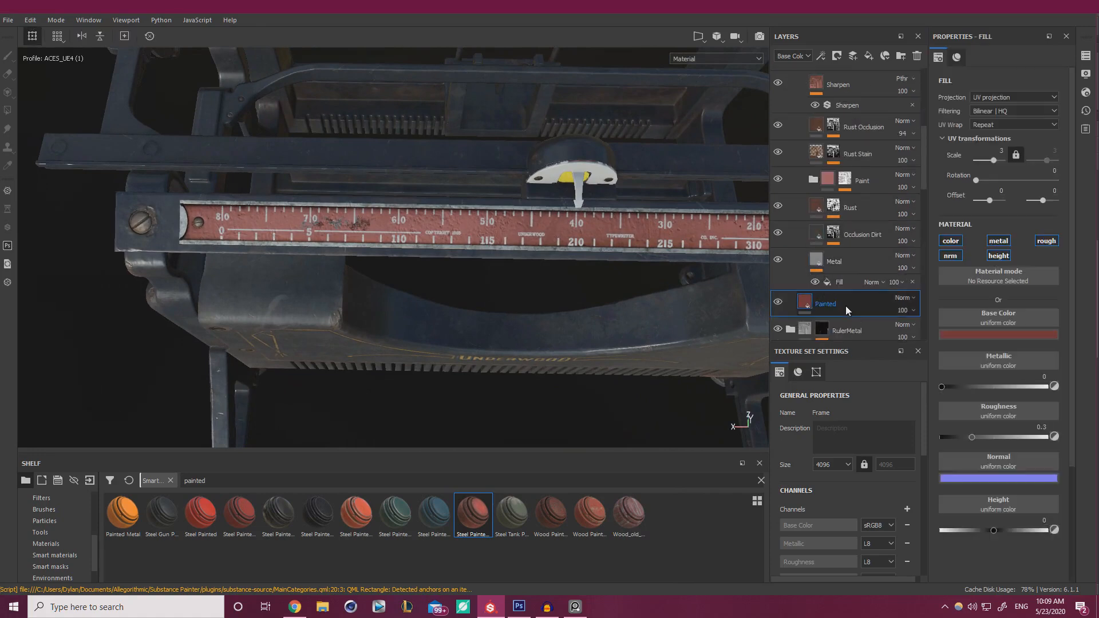
{"action": "key", "text": "Delete"}
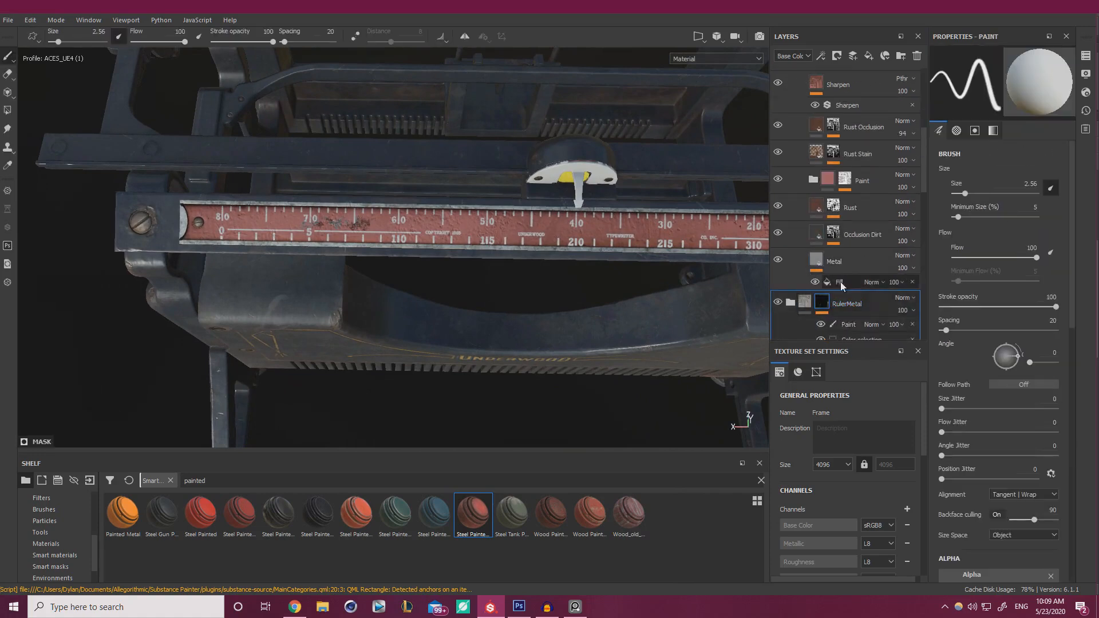
Hide the Rust Occlusion, Rust Stain, Paint, Rust and Occlusion Dirt layers in the Steel Painted Worn folder
{"action": "scroll", "coordinate": [900, 237], "scroll_direction": "up", "scroll_amount": 1}
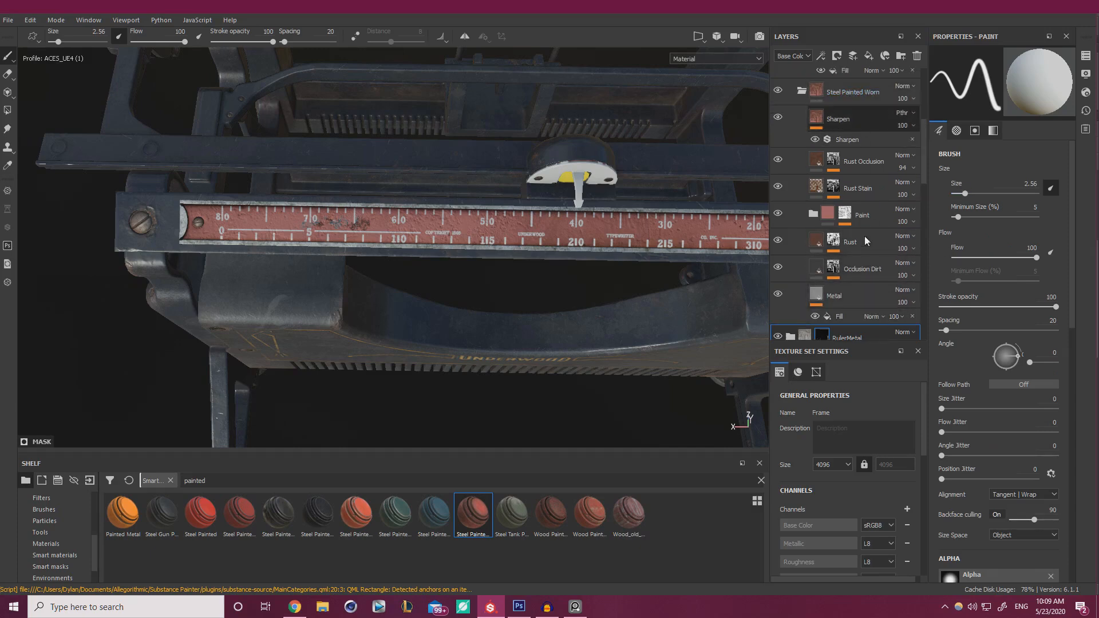
{"action": "left_click", "coordinate": [871, 268], "text": "shift"}
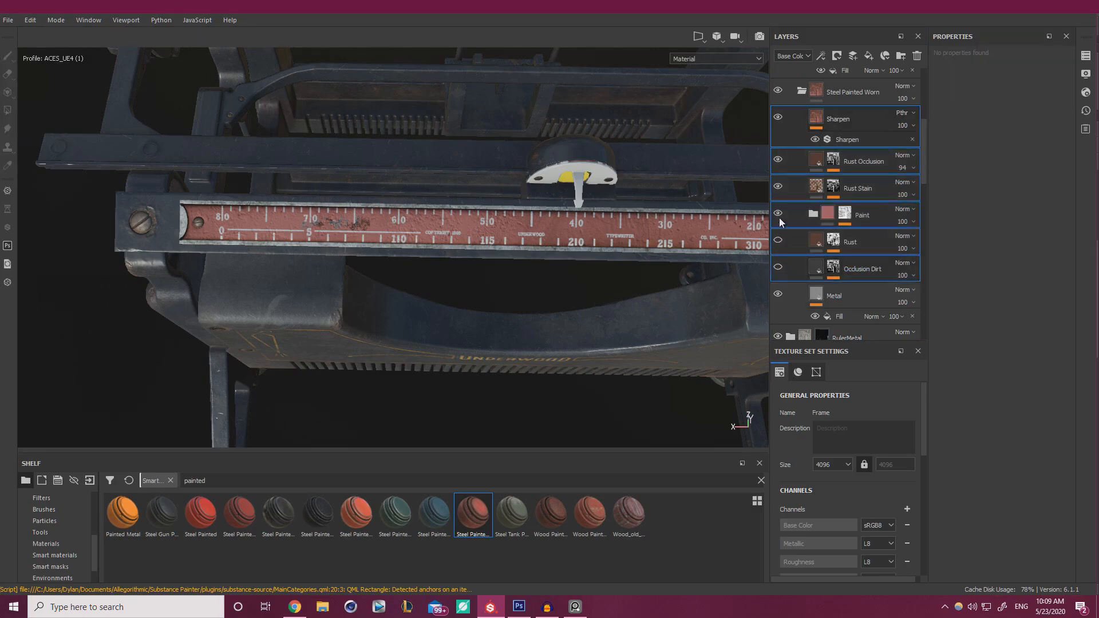
{"action": "left_click", "coordinate": [778, 188]}
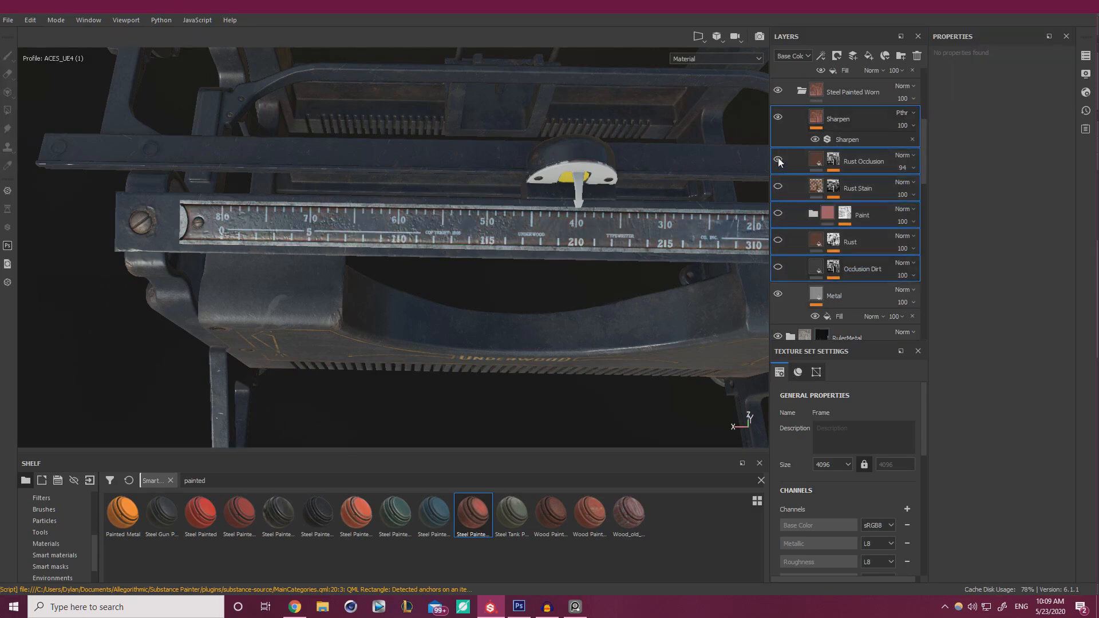
{"action": "left_click", "coordinate": [778, 160]}
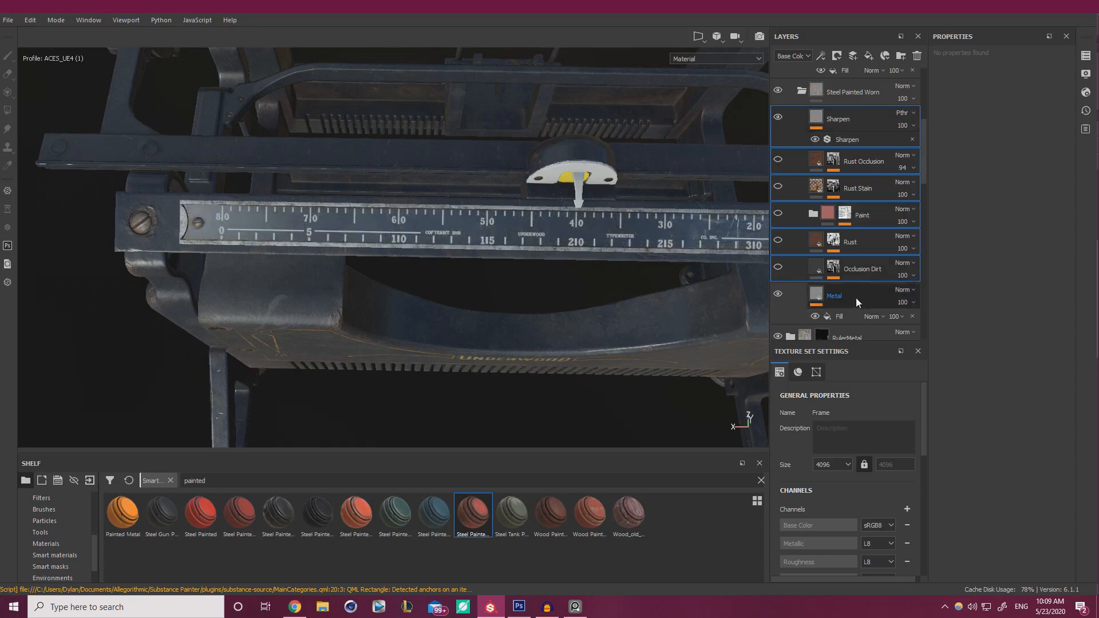
Inspect the bare steel along the ruler and set the Metal layer's UV rotation to 198
{"action": "left_click_drag", "start_coordinate": [570, 242], "coordinate": [555, 209], "text": "alt"}
{"action": "middle_click_drag", "start_coordinate": [321, 252], "coordinate": [441, 220], "text": "alt"}
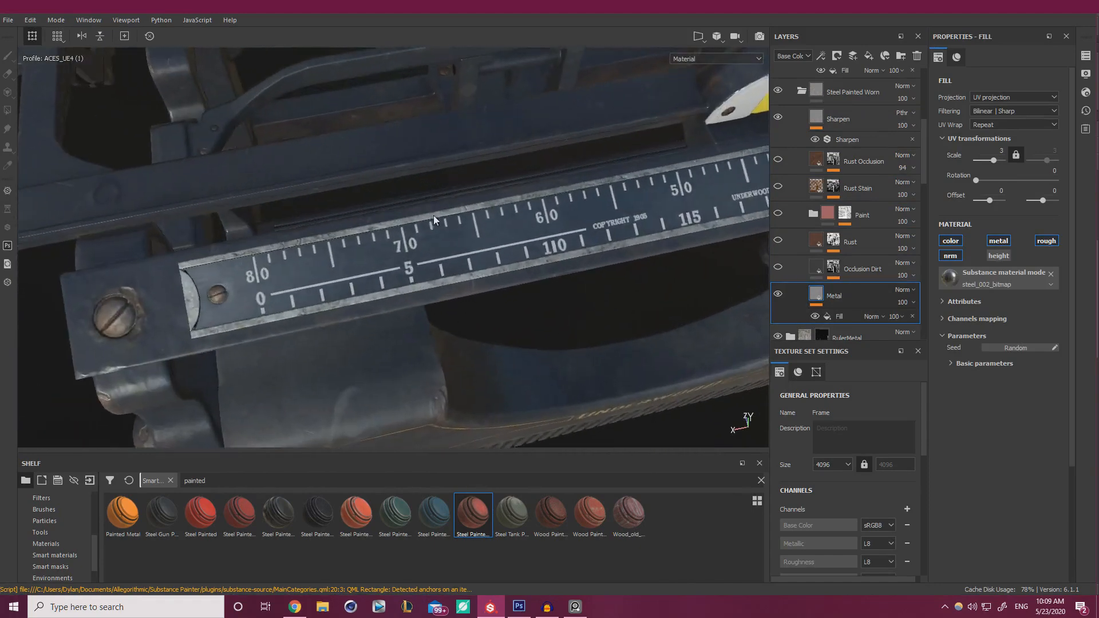
{"action": "left_click_drag", "start_coordinate": [441, 220], "coordinate": [367, 272], "text": "alt"}
{"action": "middle_click_drag", "start_coordinate": [493, 246], "coordinate": [366, 235], "text": "alt"}
{"action": "left_click_drag", "start_coordinate": [367, 235], "coordinate": [395, 220], "text": "alt"}
{"action": "middle_click_drag", "start_coordinate": [606, 246], "coordinate": [435, 248], "text": "alt"}
{"action": "left_click_drag", "start_coordinate": [435, 247], "coordinate": [440, 276], "text": "alt"}
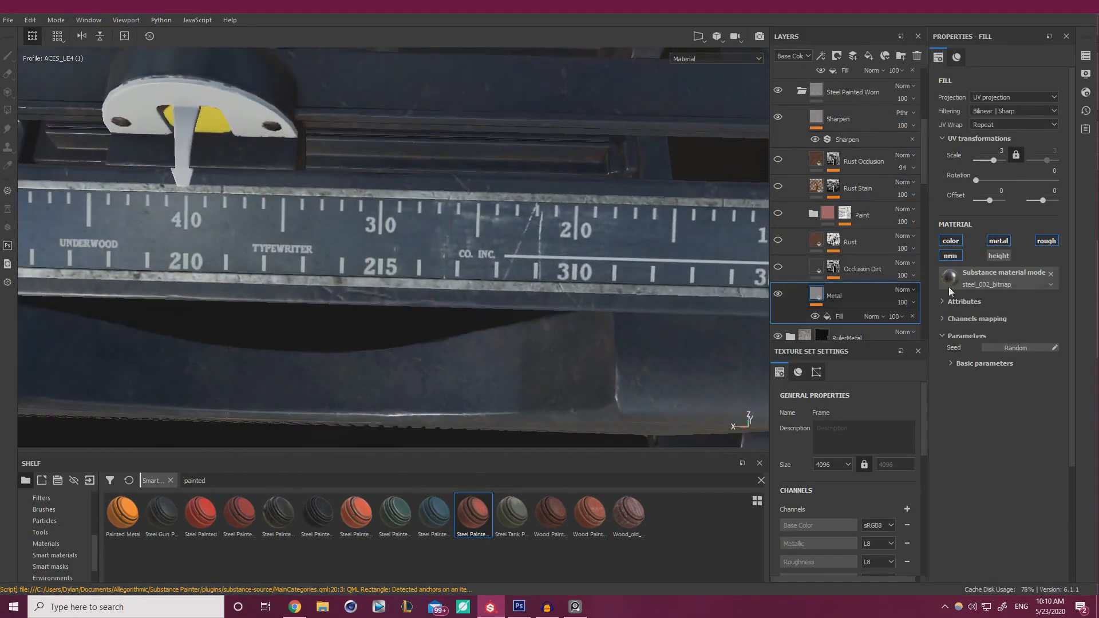
{"action": "left_click_drag", "start_coordinate": [979, 180], "coordinate": [1006, 181]}
{"action": "left_click", "coordinate": [1020, 179]}
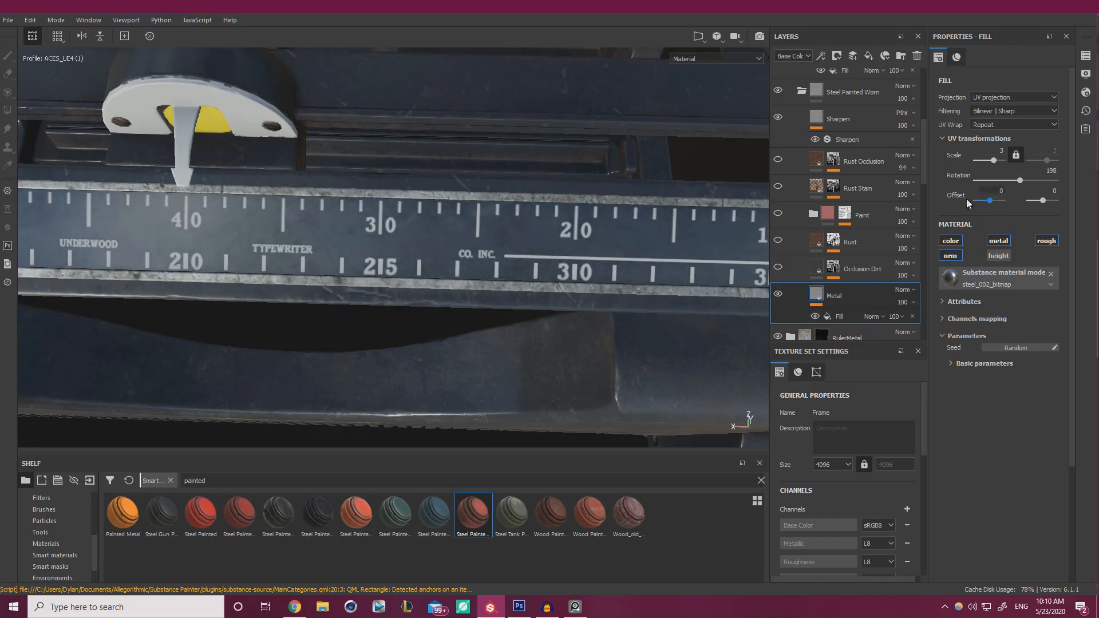
{"action": "scroll", "coordinate": [435, 229], "scroll_direction": "down", "scroll_amount": 2}
{"action": "left_click_drag", "start_coordinate": [424, 223], "coordinate": [303, 228], "text": "alt"}
{"action": "middle_click_drag", "start_coordinate": [304, 228], "coordinate": [637, 247], "text": "alt"}
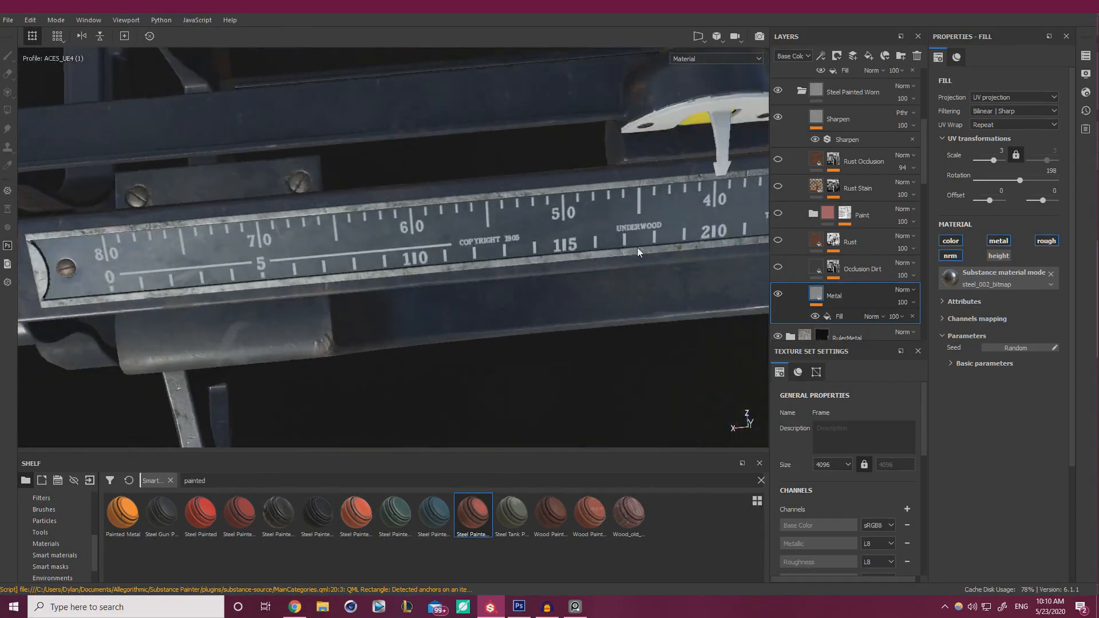
Examine the bare steel along the full length of the ruler up close and from farther away
{"action": "left_click_drag", "start_coordinate": [378, 241], "coordinate": [459, 245], "text": "alt"}
{"action": "middle_click_drag", "start_coordinate": [459, 246], "coordinate": [337, 253], "text": "alt"}
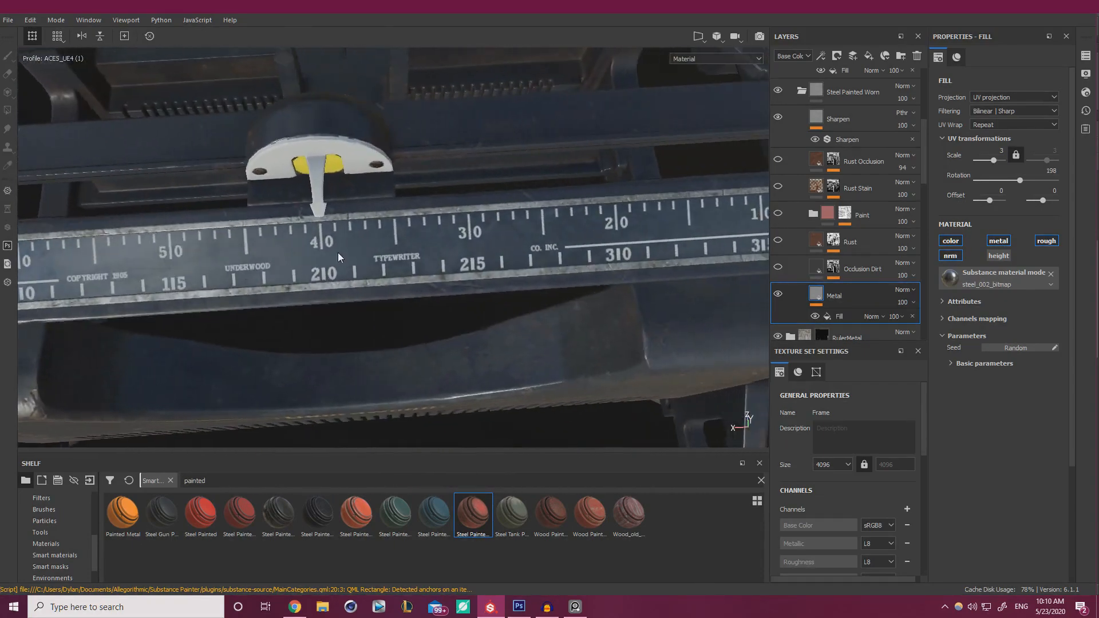
{"action": "left_click_drag", "start_coordinate": [337, 252], "coordinate": [401, 245], "text": "alt"}
{"action": "middle_click_drag", "start_coordinate": [401, 245], "coordinate": [251, 229], "text": "alt"}
{"action": "left_click_drag", "start_coordinate": [252, 229], "coordinate": [406, 223], "text": "alt"}
{"action": "middle_click_drag", "start_coordinate": [407, 223], "coordinate": [534, 198], "text": "alt"}
{"action": "scroll", "coordinate": [534, 198], "scroll_direction": "down", "scroll_amount": 2}
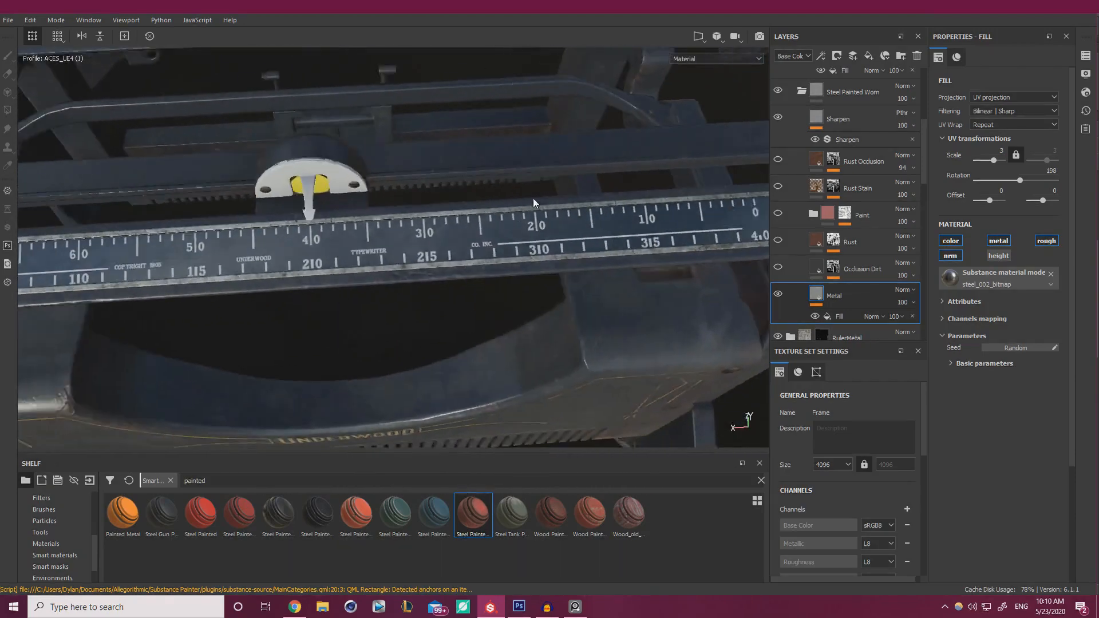
{"action": "scroll", "coordinate": [533, 198], "scroll_direction": "down", "scroll_amount": 3}
{"action": "middle_click_drag", "start_coordinate": [389, 194], "coordinate": [509, 199], "text": "alt"}
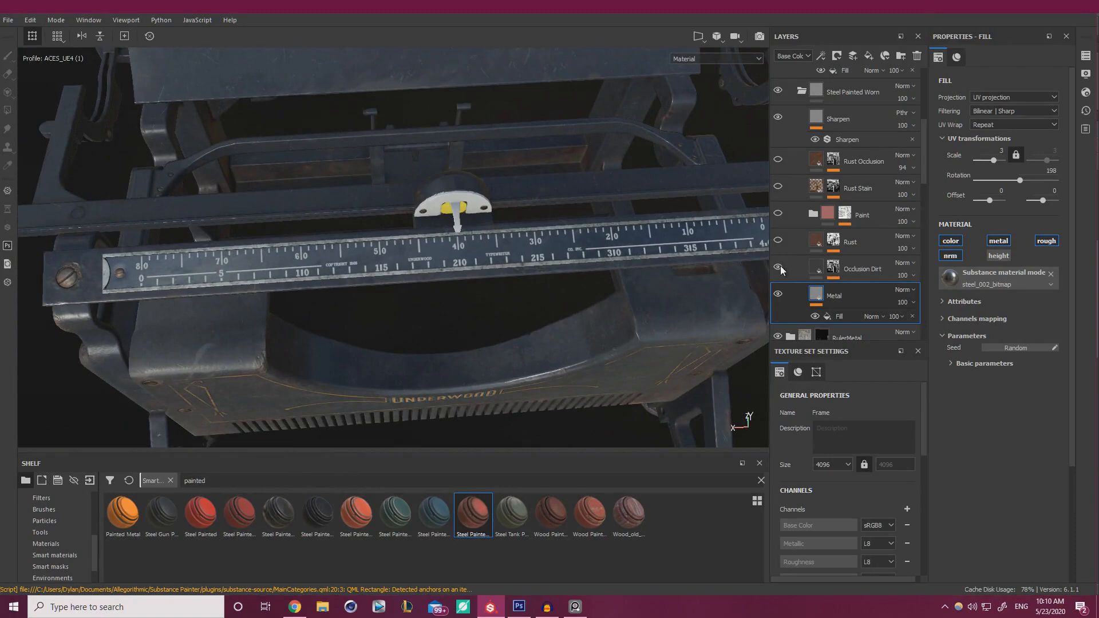
Preview the Occlusion Dirt layer on the ruler, then move it between Sharpen and Rust Occlusion and leave it hidden
{"action": "left_click_drag", "start_coordinate": [496, 305], "coordinate": [435, 301], "text": "alt"}
{"action": "middle_click_drag", "start_coordinate": [435, 301], "coordinate": [637, 321], "text": "alt"}
{"action": "right_click_drag", "start_coordinate": [636, 321], "coordinate": [725, 426], "text": "alt"}
{"action": "middle_click_drag", "start_coordinate": [567, 422], "coordinate": [429, 394], "text": "alt"}
{"action": "right_click_drag", "start_coordinate": [429, 394], "coordinate": [575, 376], "text": "alt"}
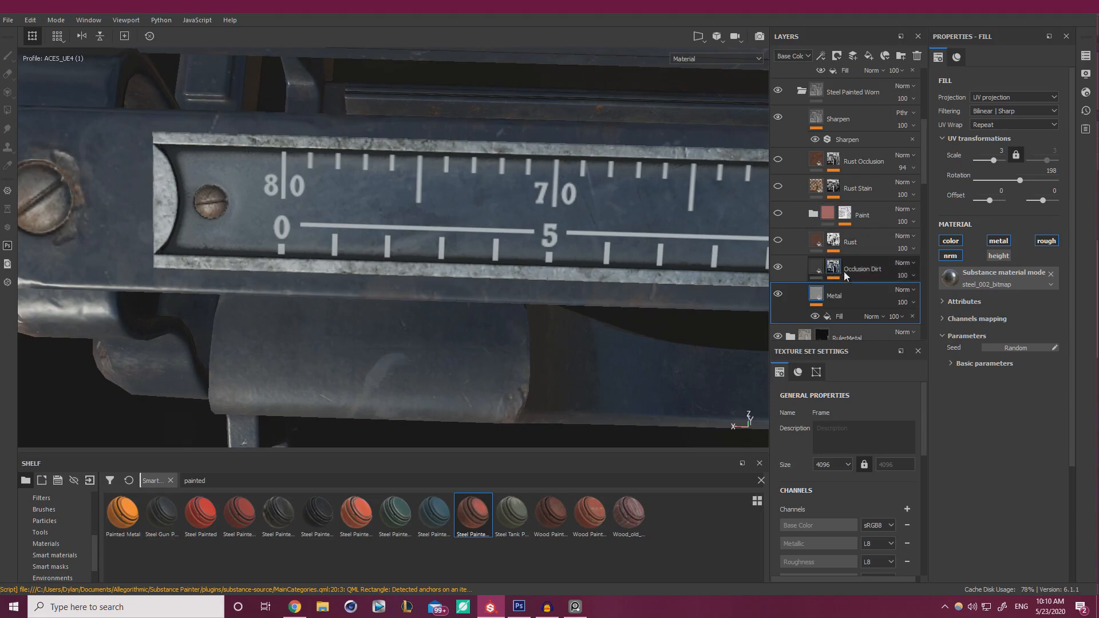
{"action": "left_click_drag", "start_coordinate": [855, 268], "coordinate": [894, 143]}
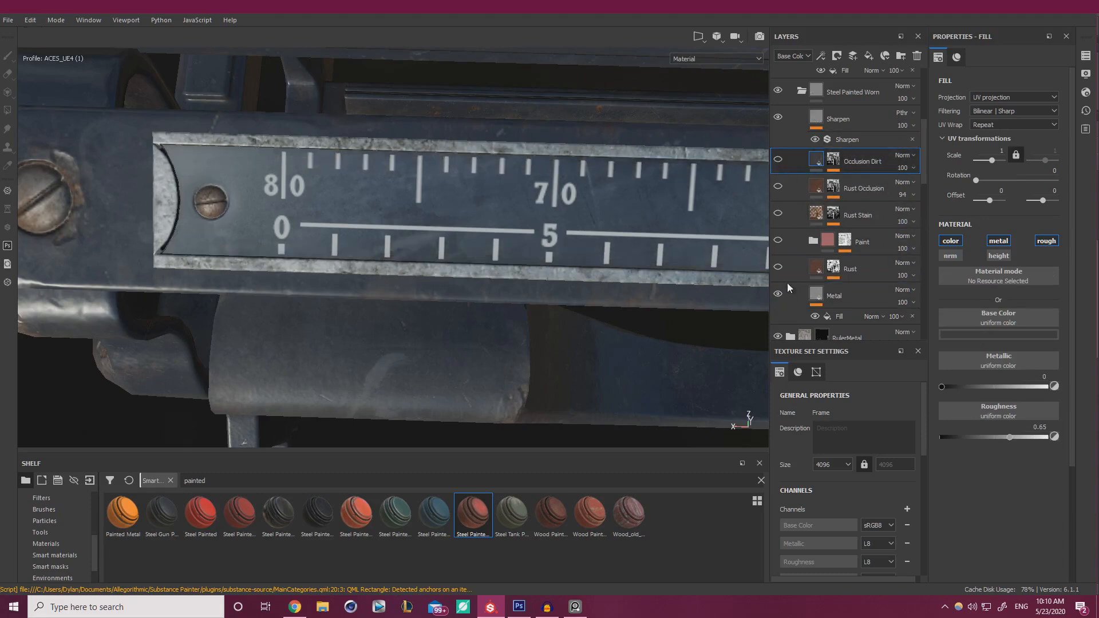
Show the Rust layer and set its mask generator's Rust Spreading to 0.67 and Rust Contrast to 0.63
{"action": "left_click", "coordinate": [778, 267]}
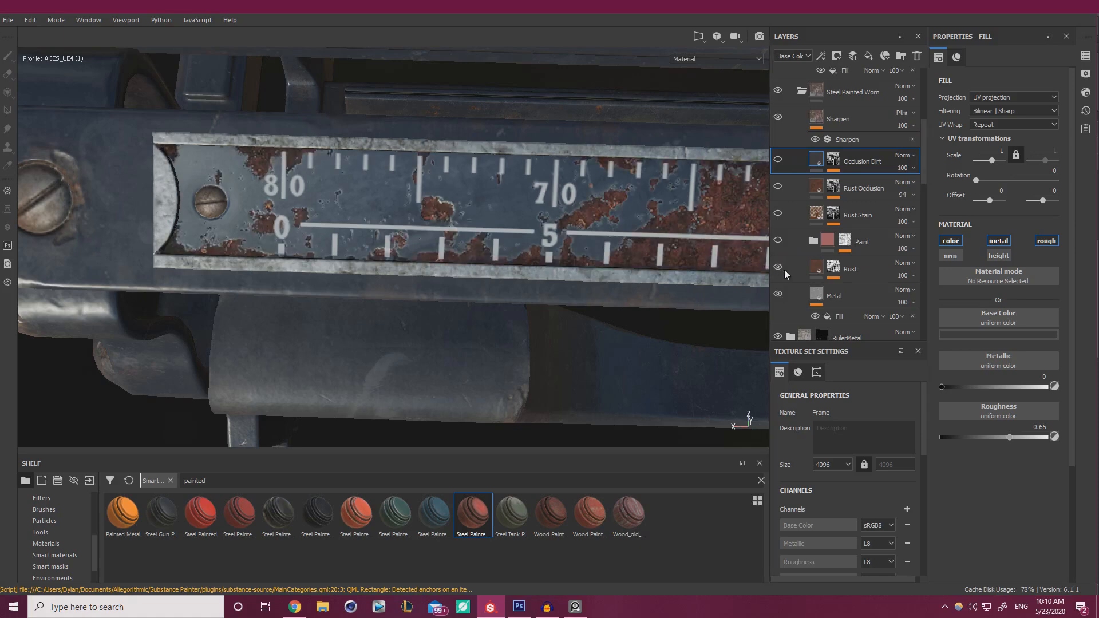
{"action": "left_click", "coordinate": [835, 272]}
{"action": "left_click", "coordinate": [852, 290]}
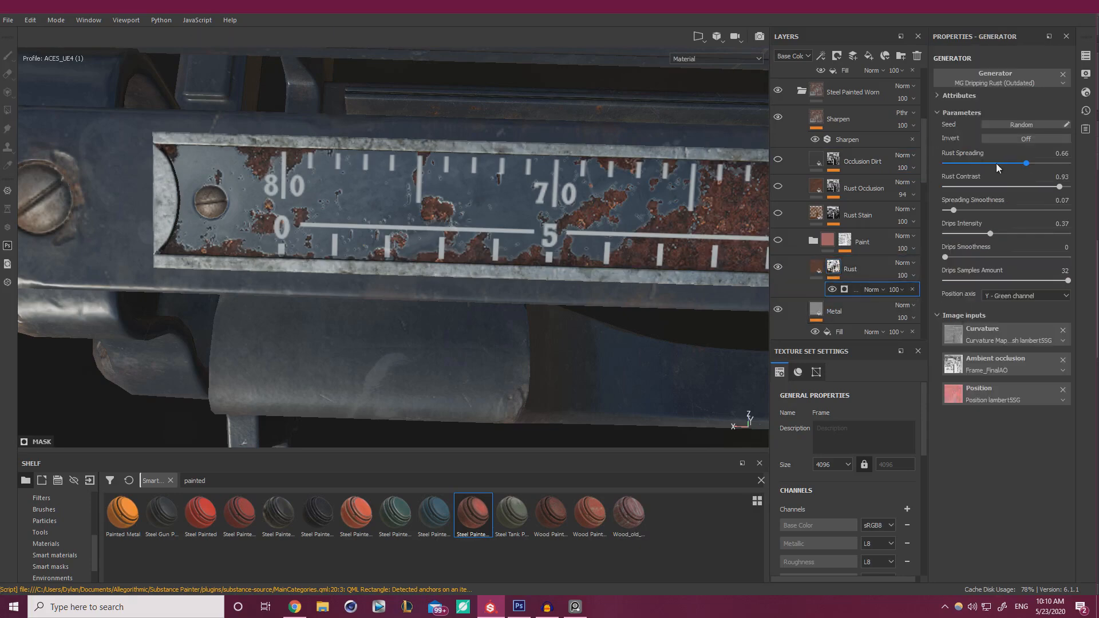
{"action": "left_click_drag", "start_coordinate": [996, 163], "coordinate": [1033, 163]}
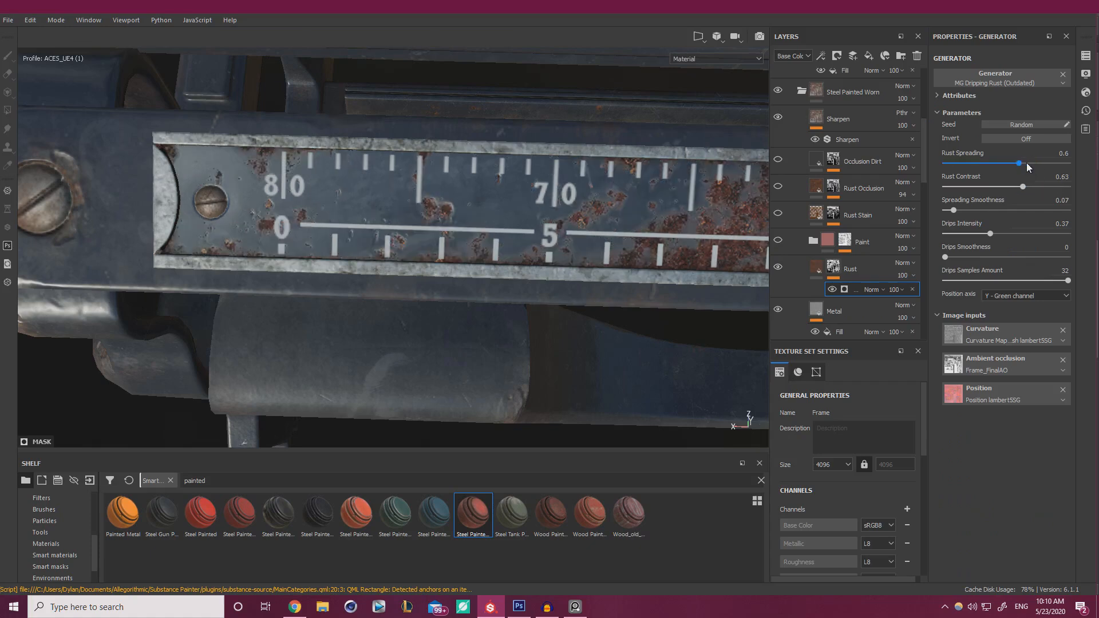
{"action": "left_click_drag", "start_coordinate": [1022, 165], "coordinate": [1018, 165]}
Examine the distribution of the rust patches along the whole ruler, from the 80 end to the 0 end
{"action": "right_click_drag", "start_coordinate": [600, 254], "coordinate": [606, 199], "text": "alt"}
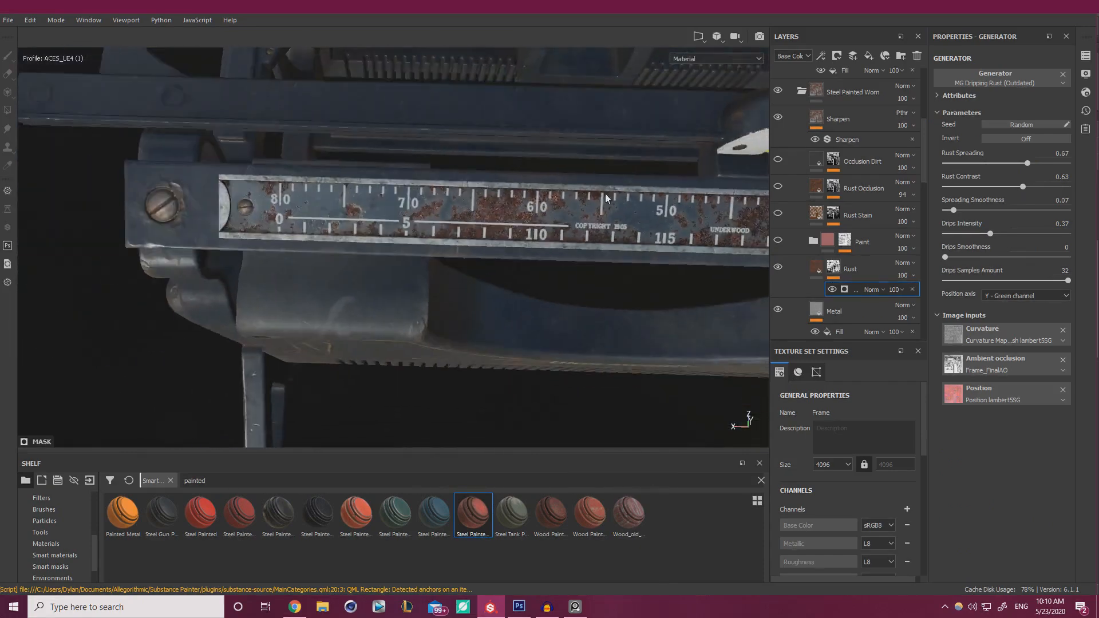
{"action": "middle_click_drag", "start_coordinate": [606, 198], "coordinate": [358, 232], "text": "alt"}
{"action": "left_click_drag", "start_coordinate": [358, 231], "coordinate": [433, 223], "text": "alt"}
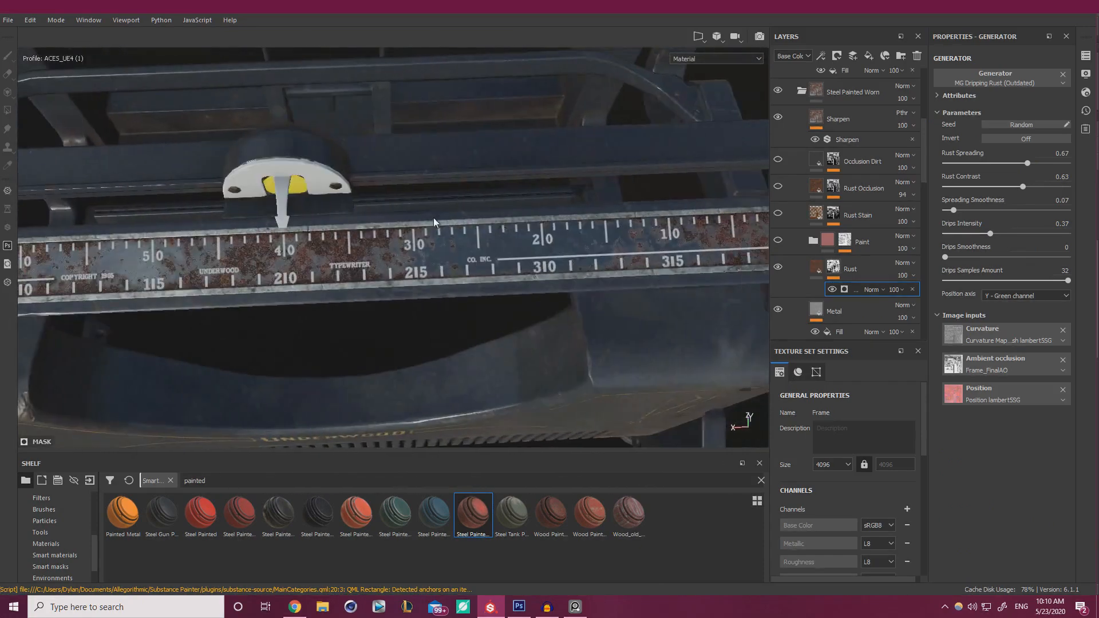
{"action": "middle_click_drag", "start_coordinate": [433, 223], "coordinate": [258, 225], "text": "alt"}
{"action": "left_click_drag", "start_coordinate": [258, 225], "coordinate": [407, 216], "text": "alt"}
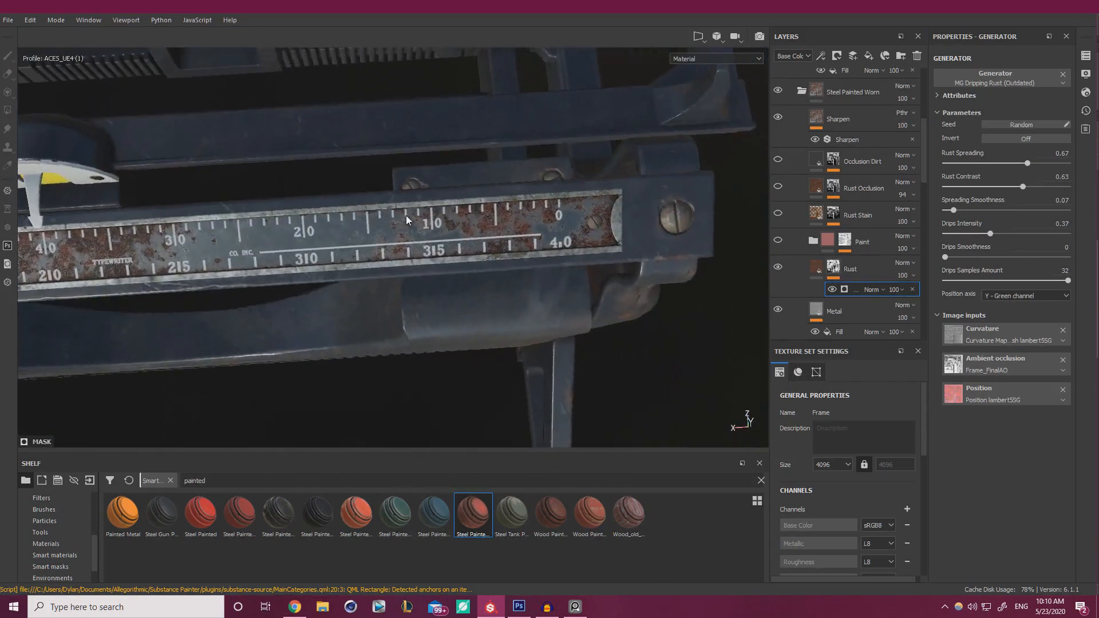
{"action": "middle_click_drag", "start_coordinate": [407, 216], "coordinate": [704, 209], "text": "alt"}
{"action": "left_click_drag", "start_coordinate": [704, 209], "coordinate": [510, 252], "text": "alt"}
{"action": "right_click_drag", "start_coordinate": [510, 253], "coordinate": [277, 252], "text": "alt"}
{"action": "left_click_drag", "start_coordinate": [277, 253], "coordinate": [322, 241], "text": "alt"}
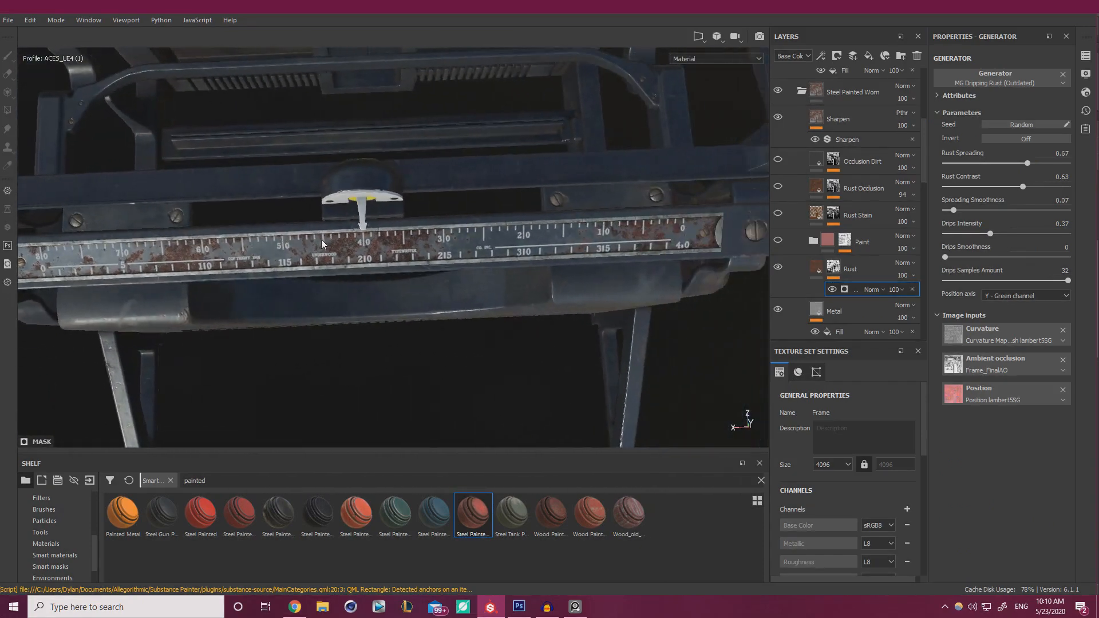
{"action": "middle_click_drag", "start_coordinate": [322, 241], "coordinate": [579, 260], "text": "alt"}
{"action": "left_click_drag", "start_coordinate": [578, 260], "coordinate": [498, 250], "text": "alt"}
{"action": "right_click_drag", "start_coordinate": [498, 249], "coordinate": [566, 253], "text": "alt"}
{"action": "left_click_drag", "start_coordinate": [567, 253], "coordinate": [535, 267], "text": "alt"}
{"action": "right_click_drag", "start_coordinate": [535, 268], "coordinate": [639, 279], "text": "alt"}
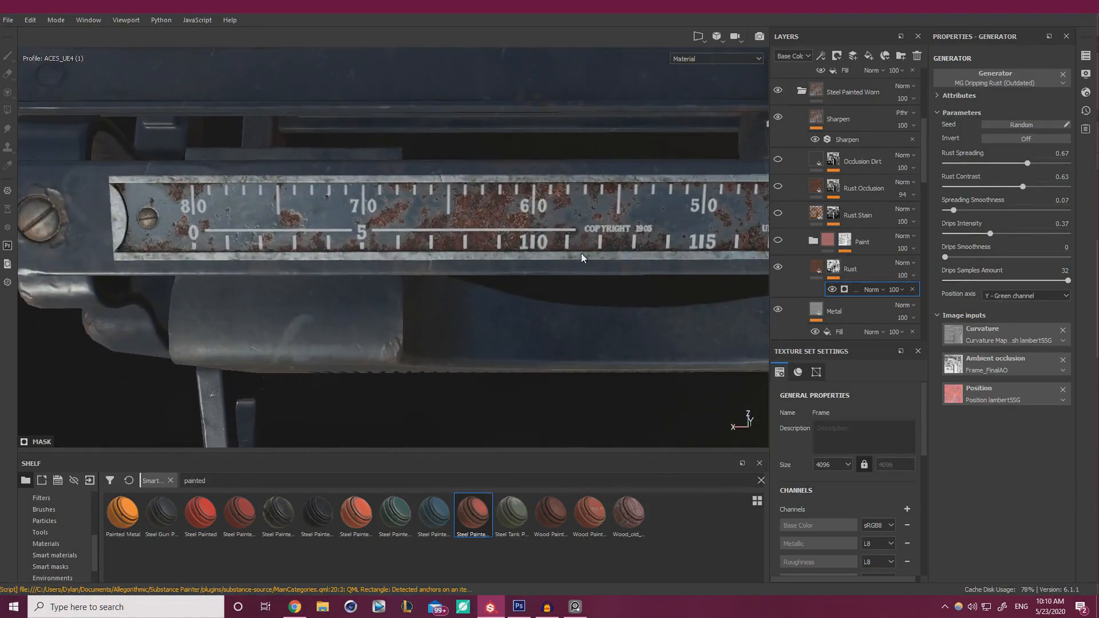
{"action": "mouse_move", "coordinate": [567, 251]}
{"action": "left_mouse_down", "text": "alt"}
{"action": "mouse_move", "coordinate": [531, 206]}
{"action": "mouse_move", "coordinate": [553, 236]}
{"action": "left_mouse_up", "text": "alt"}
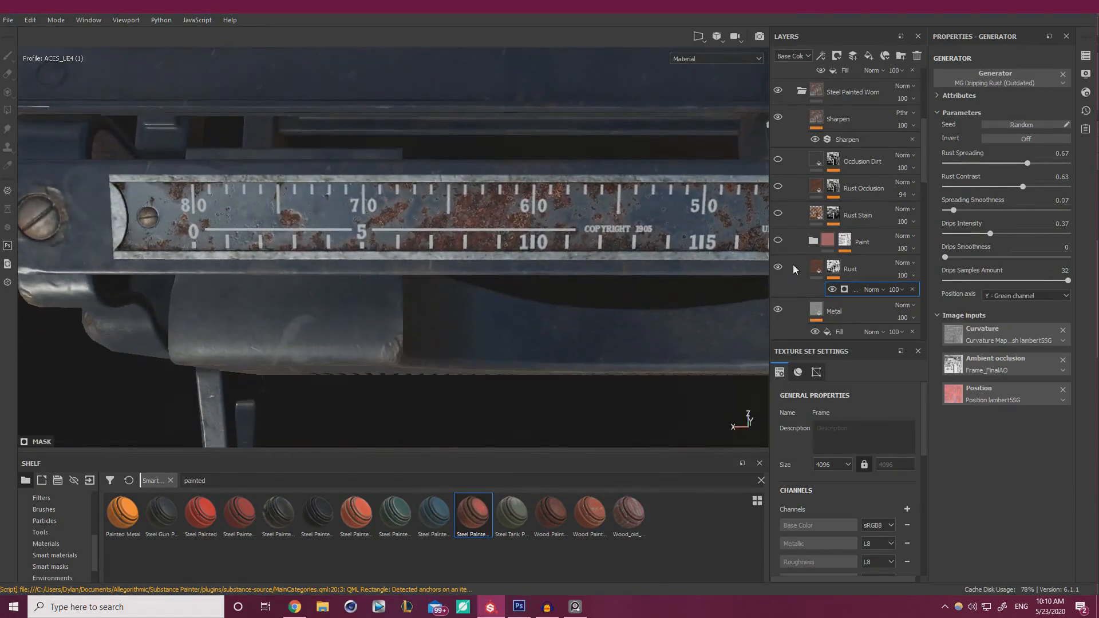
Soften the Rust layer's mask by setting Rust Contrast to 0.22, and check it along the ruler
{"action": "left_click", "coordinate": [987, 188]}
{"action": "left_click_drag", "start_coordinate": [560, 270], "coordinate": [652, 262], "text": "alt"}
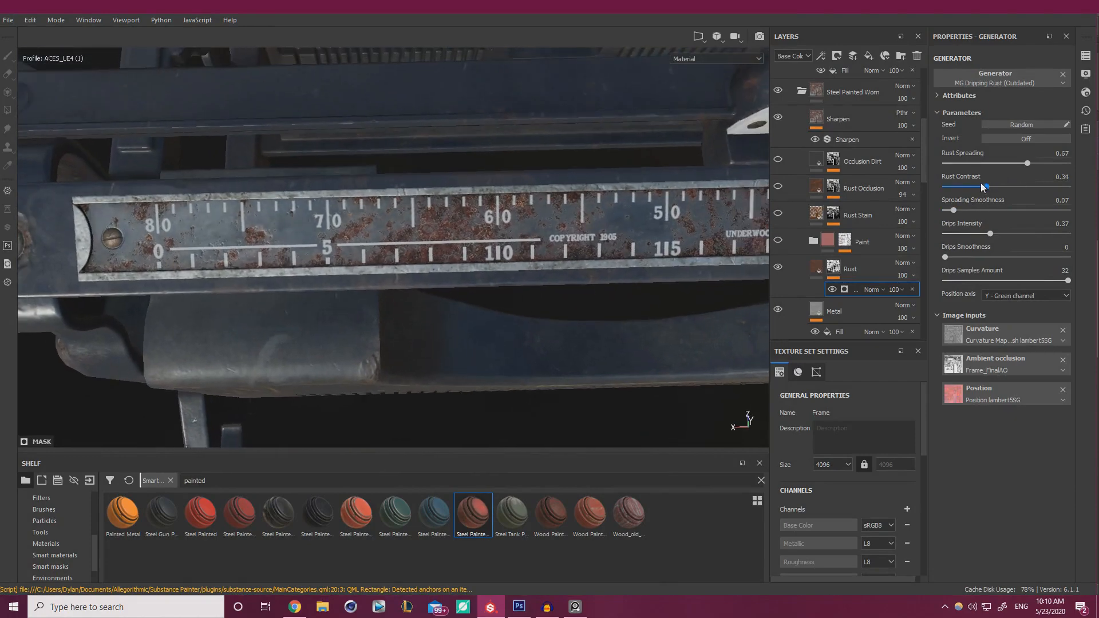
{"action": "left_click_drag", "start_coordinate": [981, 188], "coordinate": [972, 187]}
{"action": "left_click_drag", "start_coordinate": [586, 246], "coordinate": [358, 236], "text": "alt"}
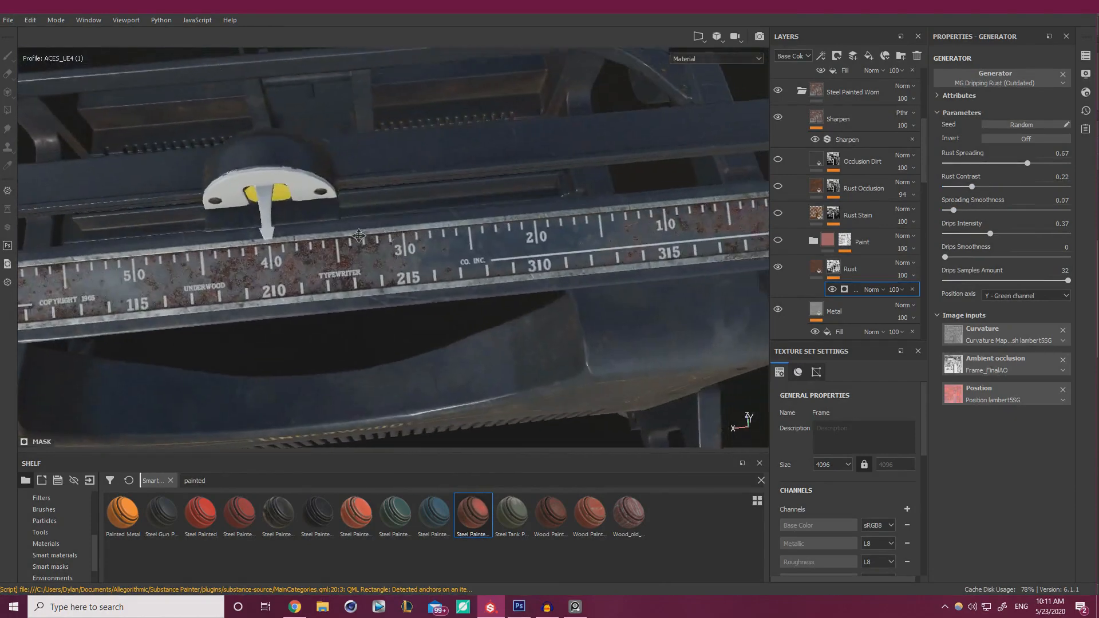
{"action": "mouse_move", "coordinate": [359, 236]}
{"action": "middle_mouse_down", "text": "alt"}
{"action": "mouse_move", "coordinate": [237, 255]}
{"action": "mouse_move", "coordinate": [327, 251]}
{"action": "mouse_move", "coordinate": [724, 183]}
{"action": "middle_mouse_up", "text": "alt"}
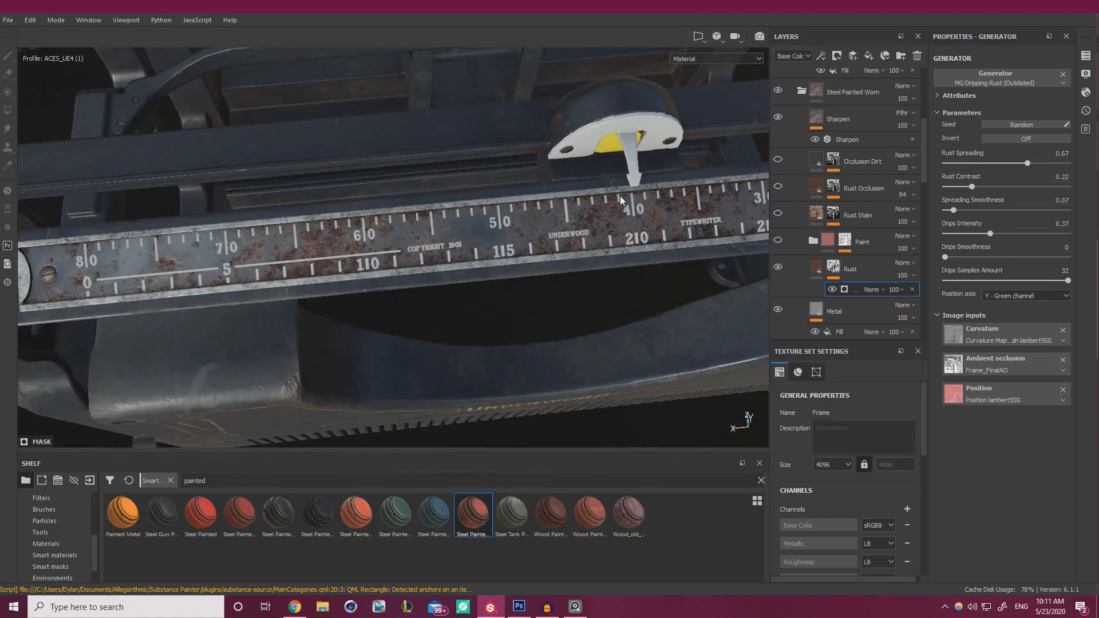
Show the Paint folder and set its Mask Editor generator's Global Balance to 0.22 to reduce the paint chipping
{"action": "left_click", "coordinate": [781, 239]}
{"action": "left_click_drag", "start_coordinate": [532, 251], "coordinate": [401, 255], "text": "alt"}
{"action": "middle_click_drag", "start_coordinate": [400, 255], "coordinate": [550, 243], "text": "alt"}
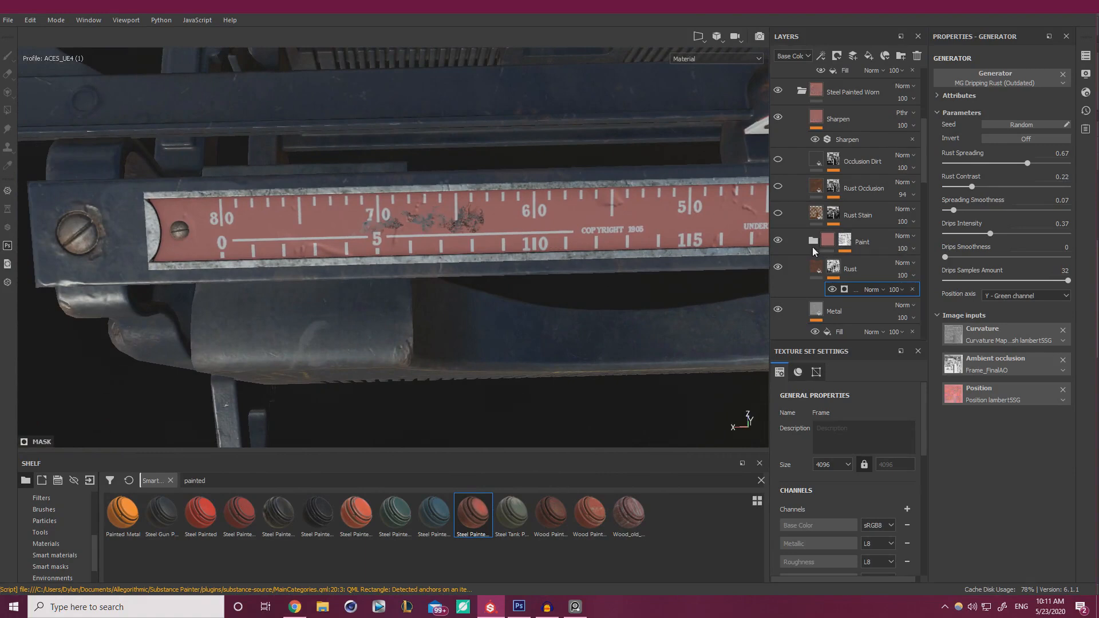
{"action": "left_click", "coordinate": [845, 243]}
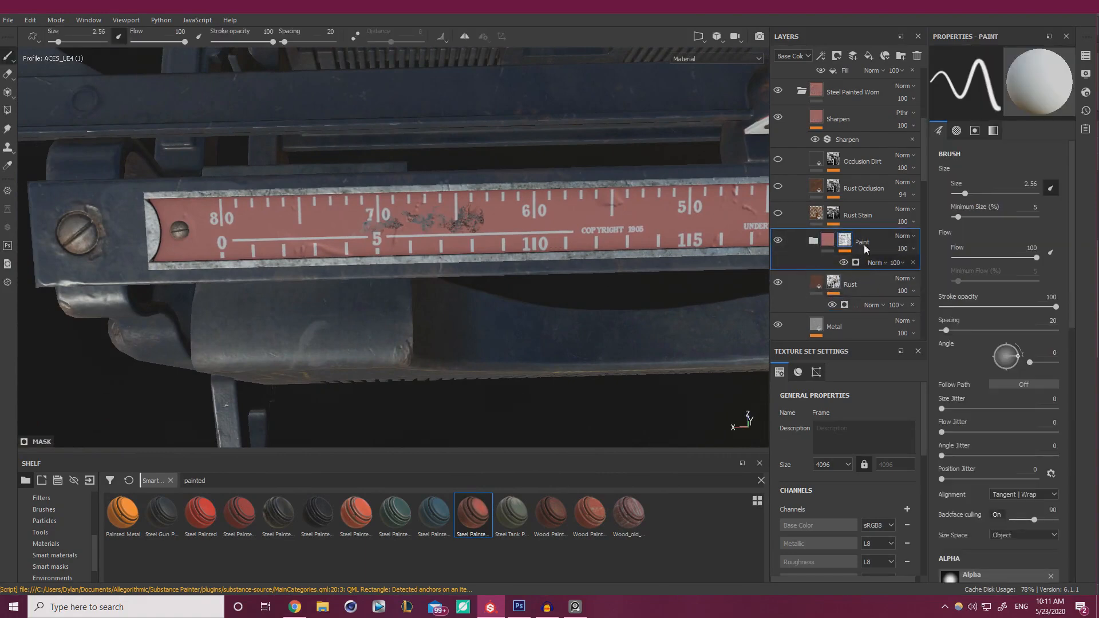
{"action": "left_click", "coordinate": [873, 263]}
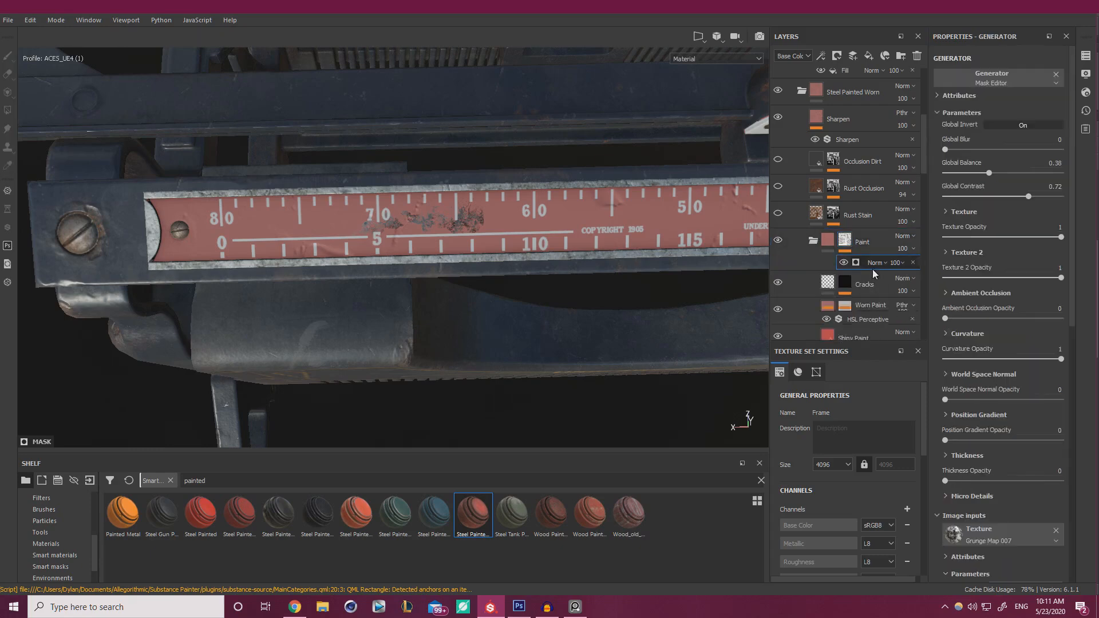
{"action": "left_click", "coordinate": [1006, 173]}
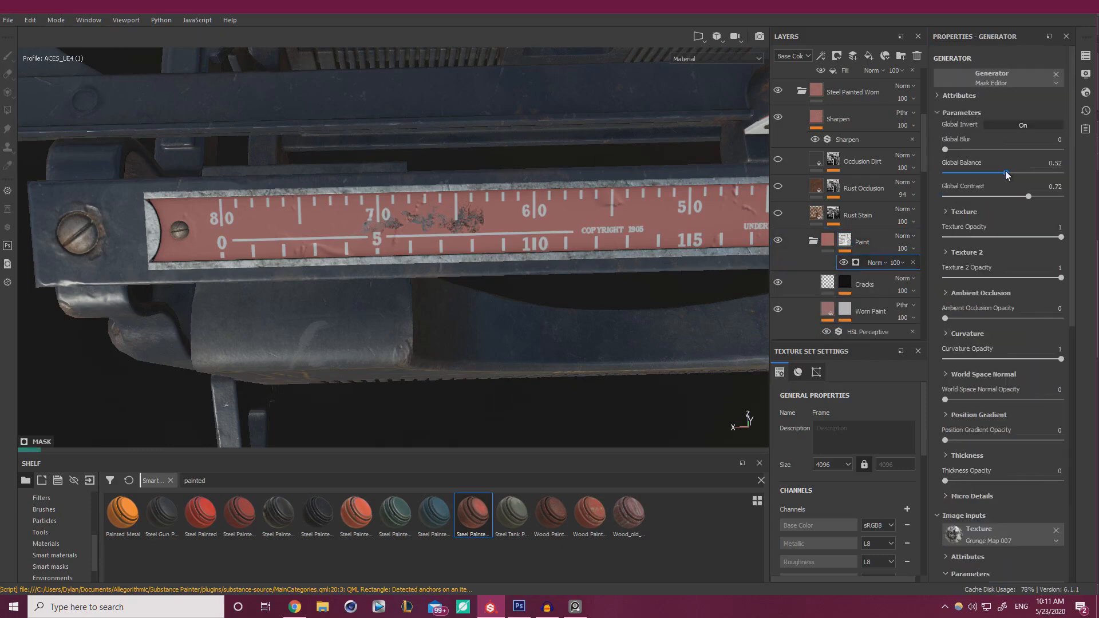
{"action": "left_click", "coordinate": [971, 172]}
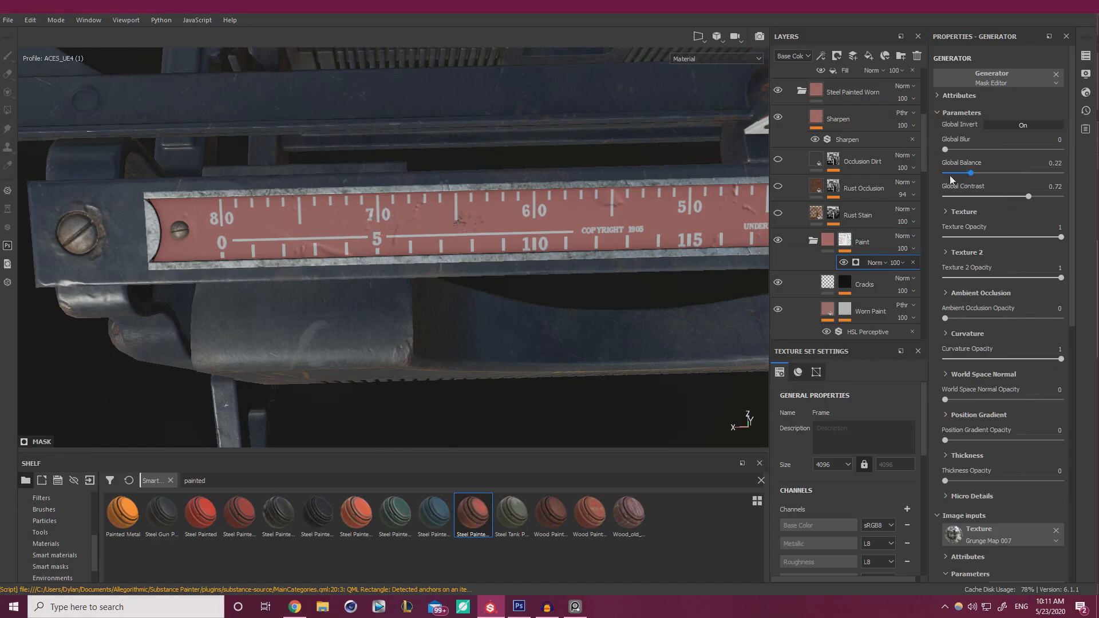
{"action": "scroll", "coordinate": [508, 237], "scroll_direction": "down", "scroll_amount": 2}
{"action": "middle_click_drag", "start_coordinate": [732, 185], "coordinate": [459, 191], "text": "alt"}
{"action": "middle_click_drag", "start_coordinate": [177, 212], "coordinate": [359, 197], "text": "alt"}
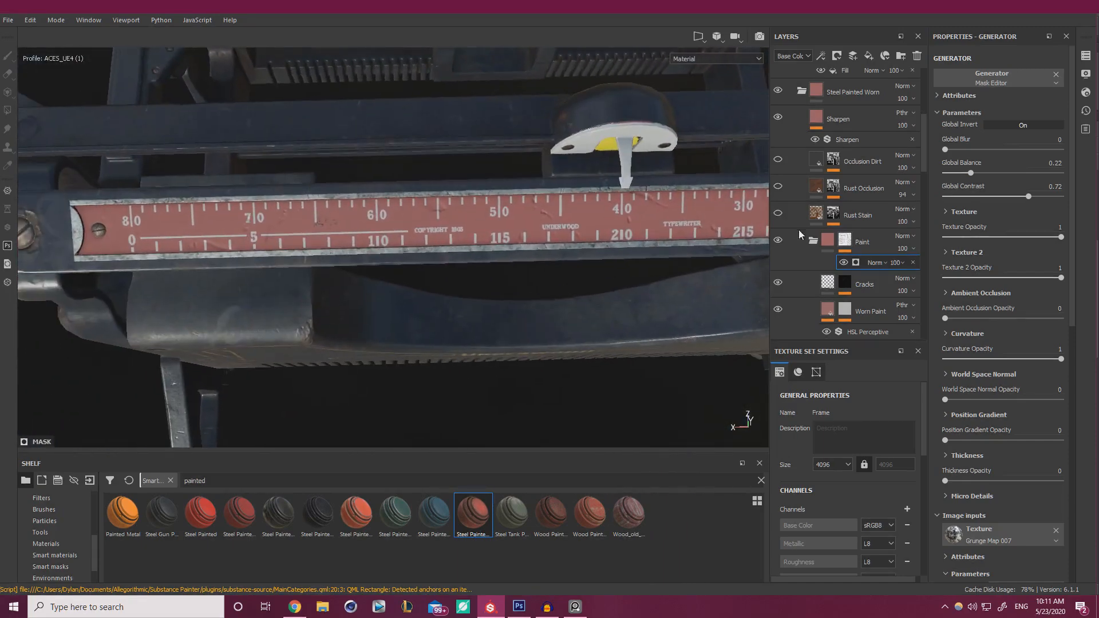
Hide the Cracks and Worn Paint layers inside the Paint folder
{"action": "scroll", "coordinate": [820, 262], "scroll_direction": "down", "scroll_amount": 3}
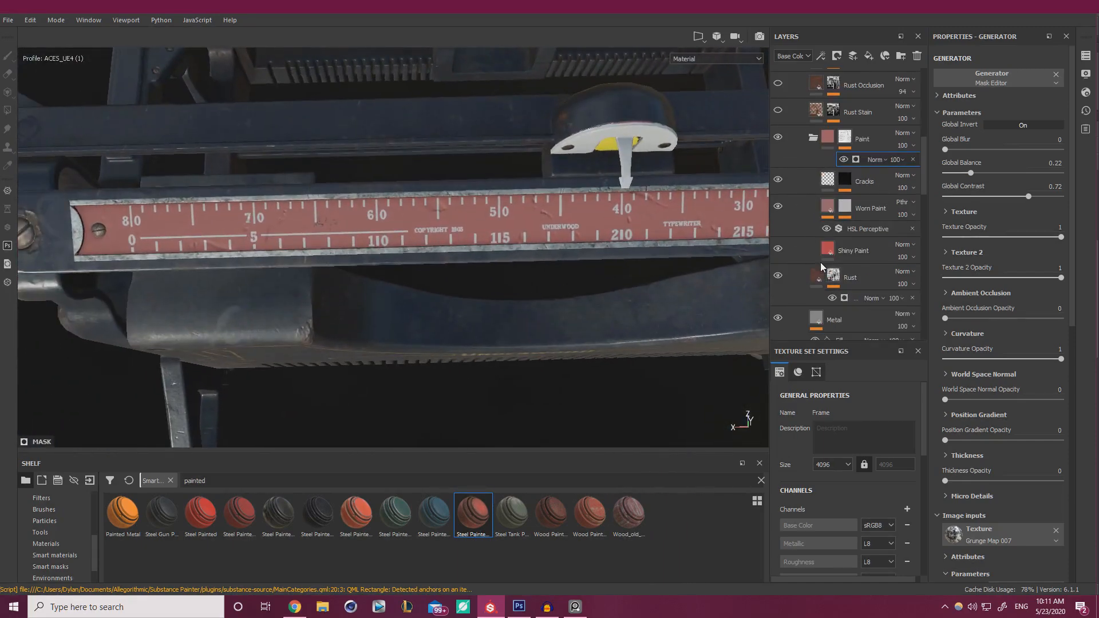
{"action": "left_click", "coordinate": [856, 250]}
{"action": "left_click", "coordinate": [793, 182], "text": "shift"}
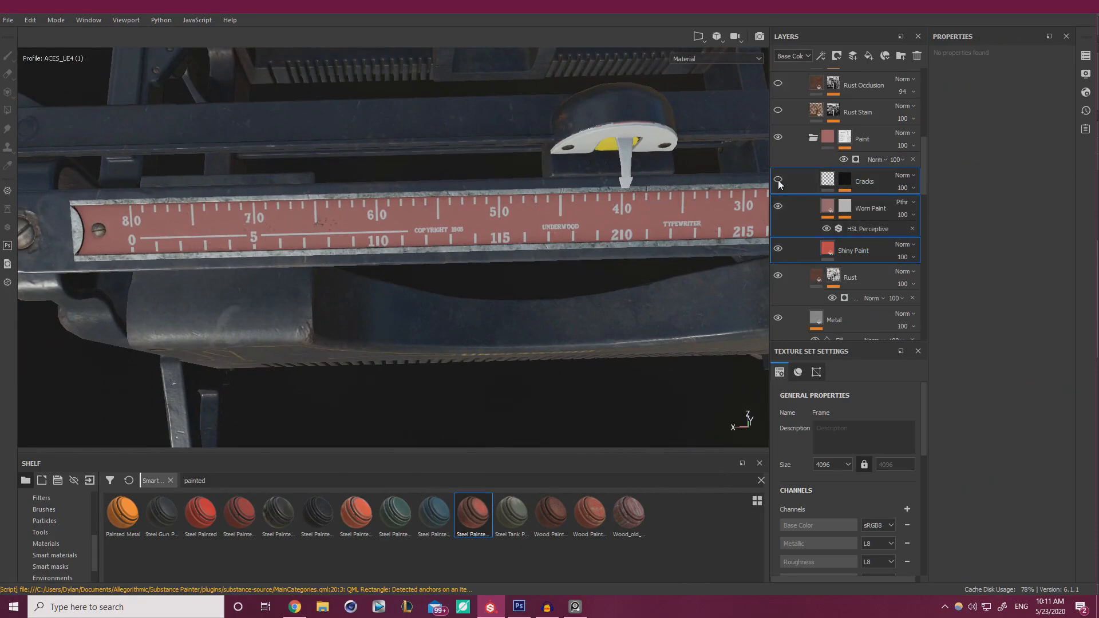
{"action": "left_click", "coordinate": [778, 206]}
Check the ruler's colour in the reference photo and set Shiny Paint's base color to a near-black grey with saturation 0
{"action": "left_click", "coordinate": [872, 257]}
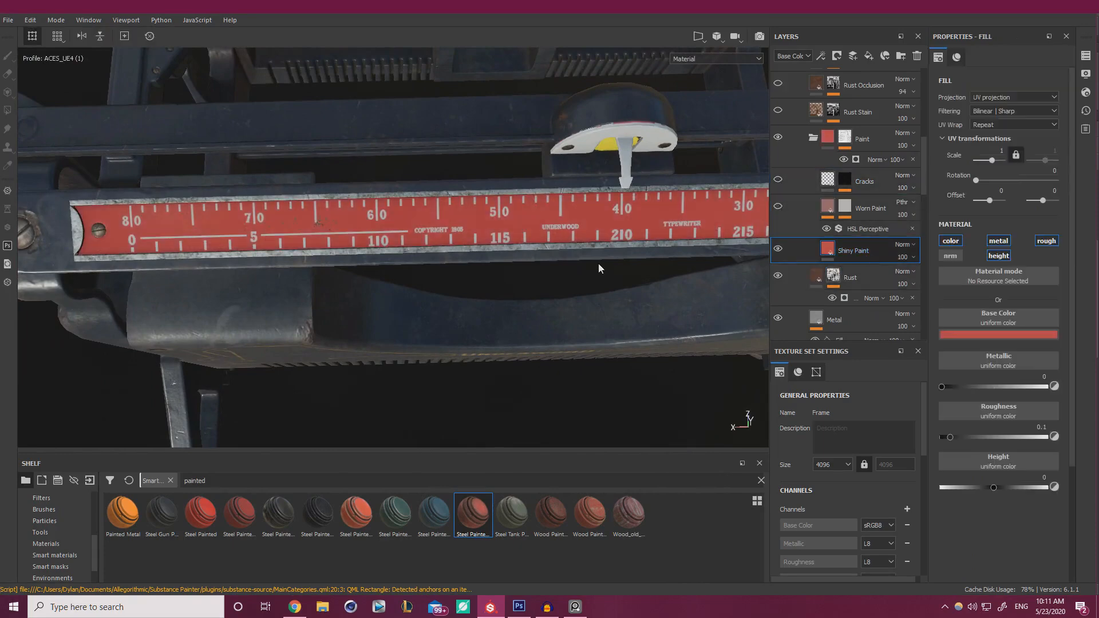
{"action": "key", "text": "alt+Tab"}
{"action": "right_click_drag", "start_coordinate": [753, 306], "coordinate": [644, 304]}
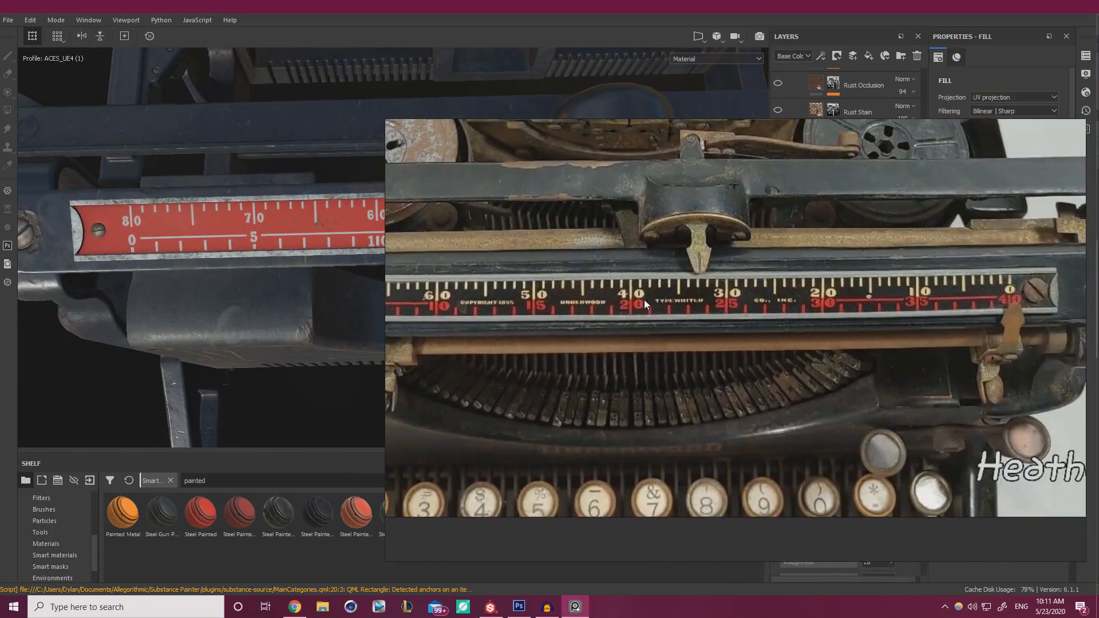
{"action": "key", "text": "alt+Tab"}
{"action": "left_click", "coordinate": [974, 334]}
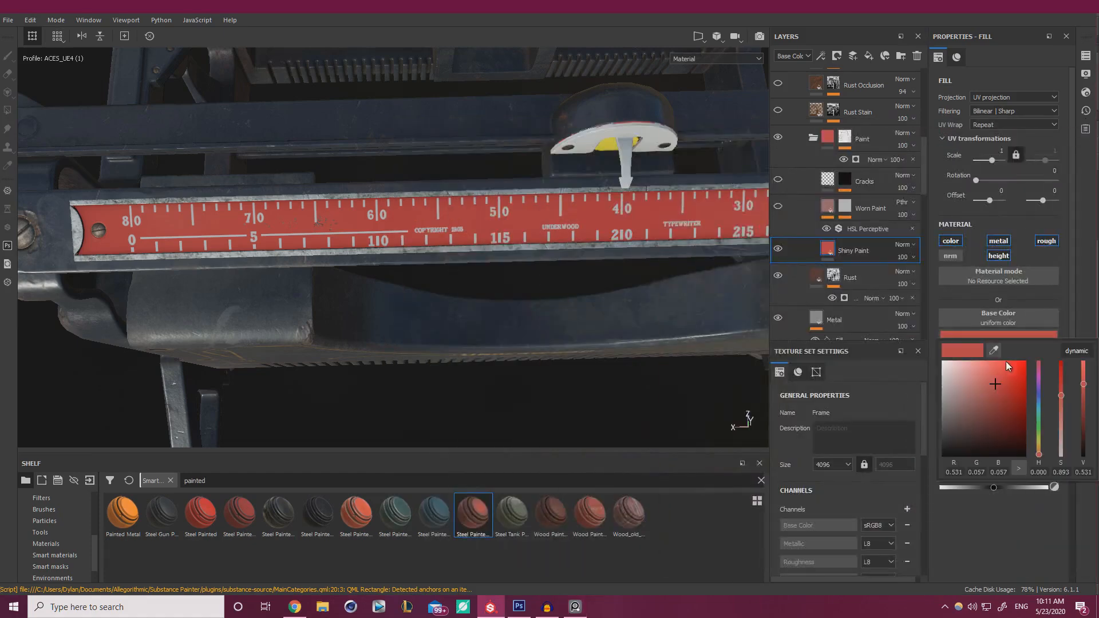
{"action": "left_click", "coordinate": [1062, 454]}
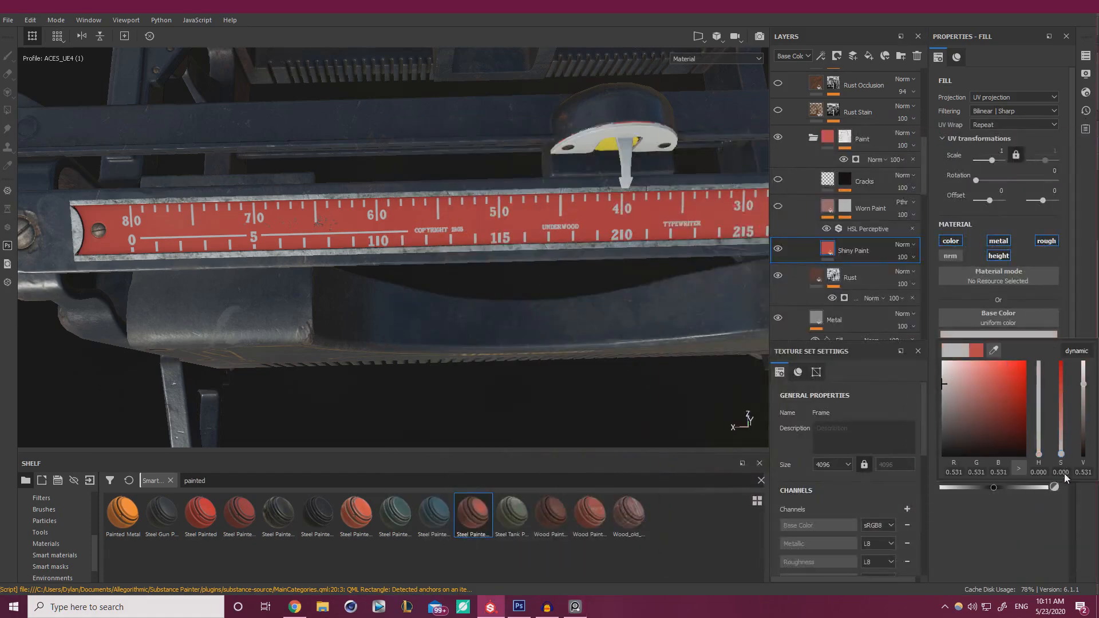
{"action": "left_click", "coordinate": [1084, 449]}
{"action": "left_click_drag", "start_coordinate": [1085, 444], "coordinate": [1086, 440]}
Compare the ruler's sheen with the reference photo and adjust the Shiny Paint layer's roughness to 0.3651
{"action": "key", "text": "alt+Tab"}
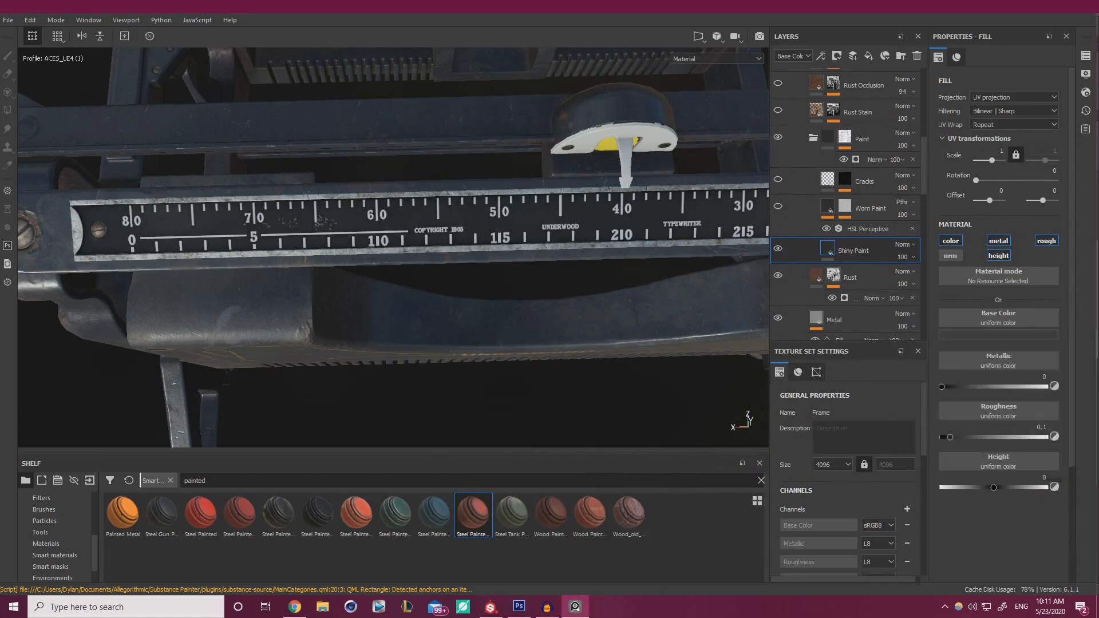
{"action": "right_click_drag", "start_coordinate": [712, 315], "coordinate": [981, 327]}
{"action": "key", "text": "alt+Tab"}
{"action": "left_click", "coordinate": [1005, 437]}
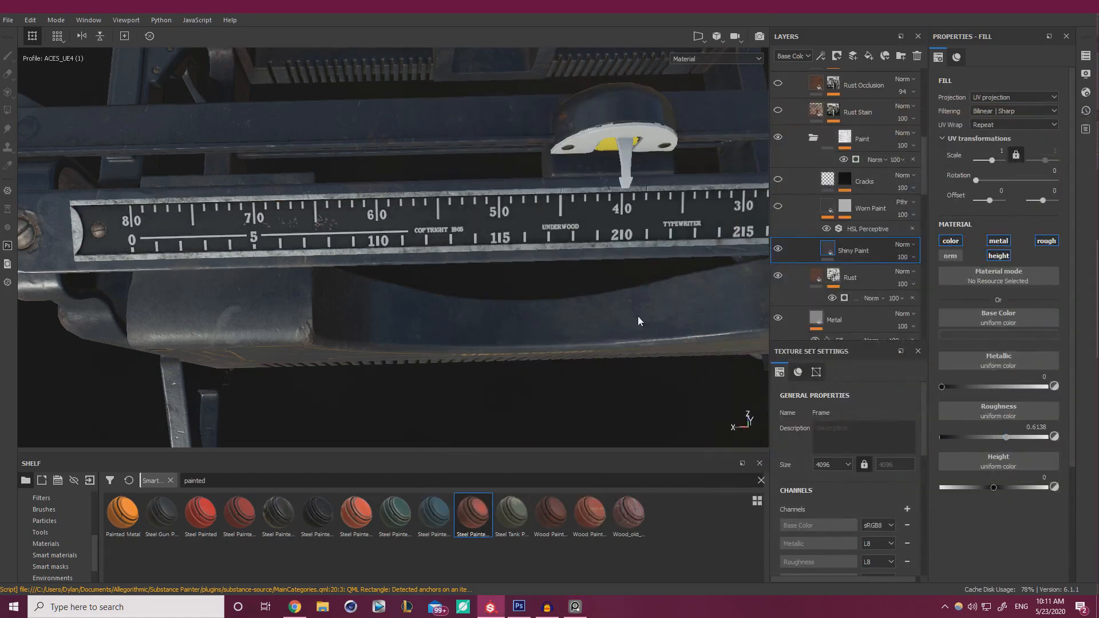
{"action": "left_click_drag", "start_coordinate": [637, 315], "coordinate": [466, 245], "text": "alt"}
{"action": "right_click_drag", "start_coordinate": [466, 245], "coordinate": [424, 233], "text": "alt"}
{"action": "left_click_drag", "start_coordinate": [425, 233], "coordinate": [559, 312], "text": "alt"}
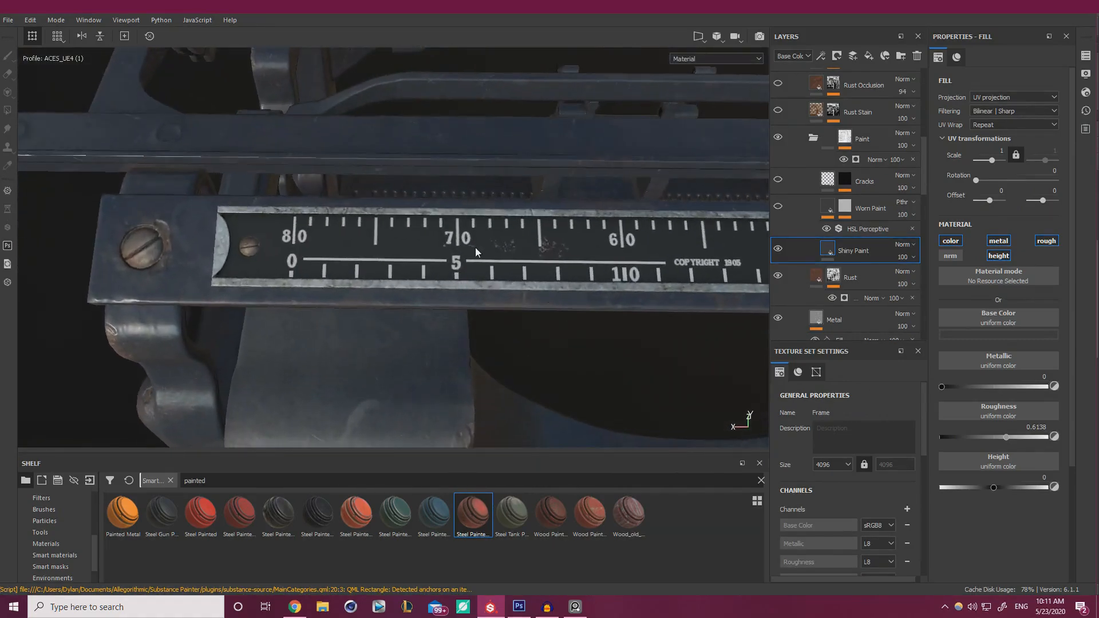
{"action": "key", "text": "alt+Tab"}
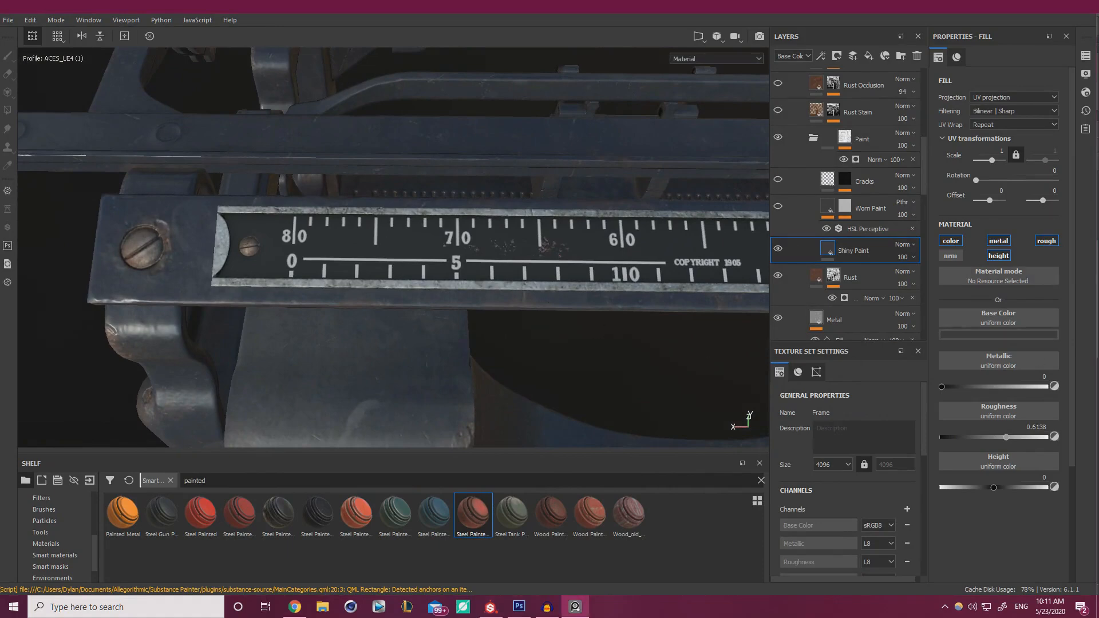
{"action": "key", "text": "alt+Tab"}
{"action": "left_click", "coordinate": [986, 436]}
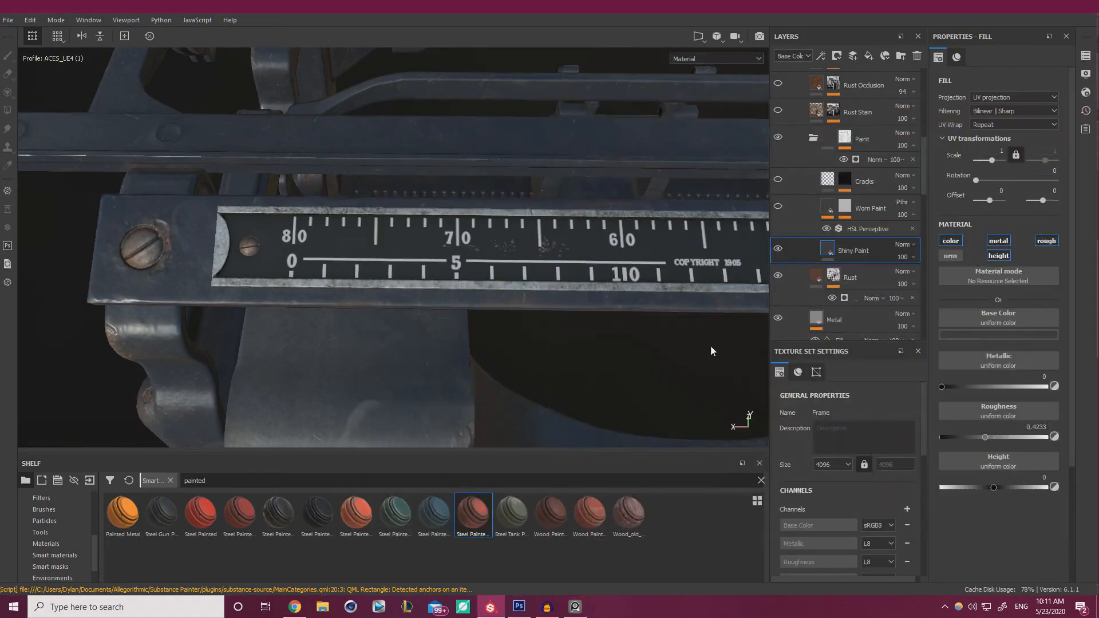
{"action": "left_click_drag", "start_coordinate": [593, 288], "coordinate": [639, 286], "text": "alt"}
{"action": "mouse_move", "coordinate": [639, 286]}
{"action": "right_mouse_down", "text": "shift"}
{"action": "mouse_move", "coordinate": [684, 290]}
{"action": "mouse_move", "coordinate": [647, 290]}
{"action": "right_mouse_up", "text": "shift"}
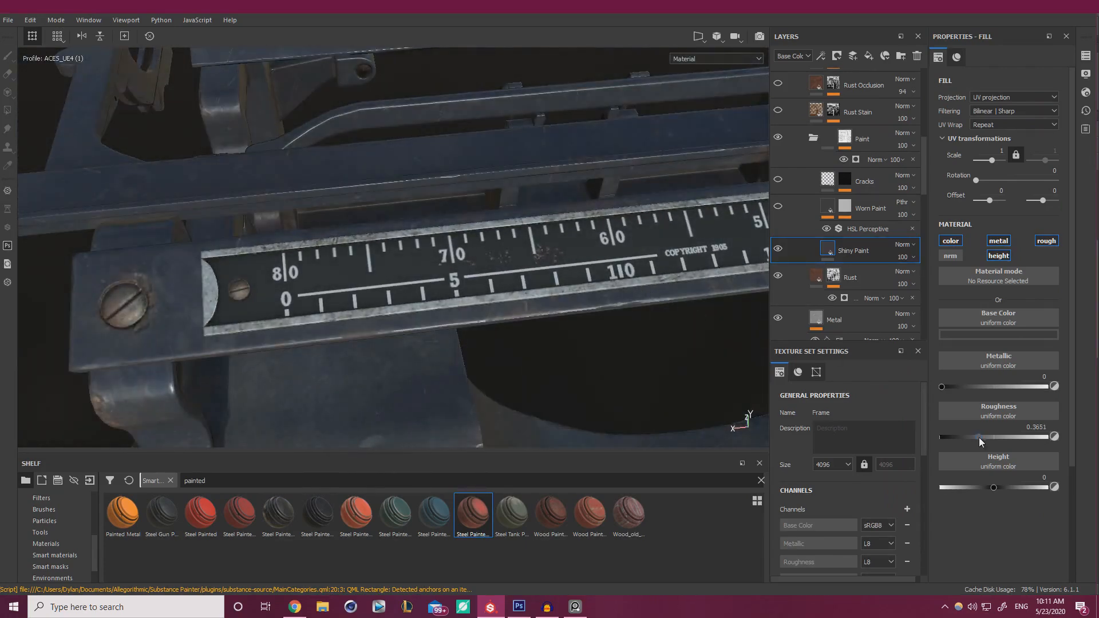
Lower the Shiny Paint layer's roughness to 0.2434 and inspect the ruler's sheen from several angles
{"action": "left_click_drag", "start_coordinate": [624, 344], "coordinate": [587, 362], "text": "alt"}
{"action": "right_click_drag", "start_coordinate": [588, 362], "coordinate": [635, 365], "text": "shift"}
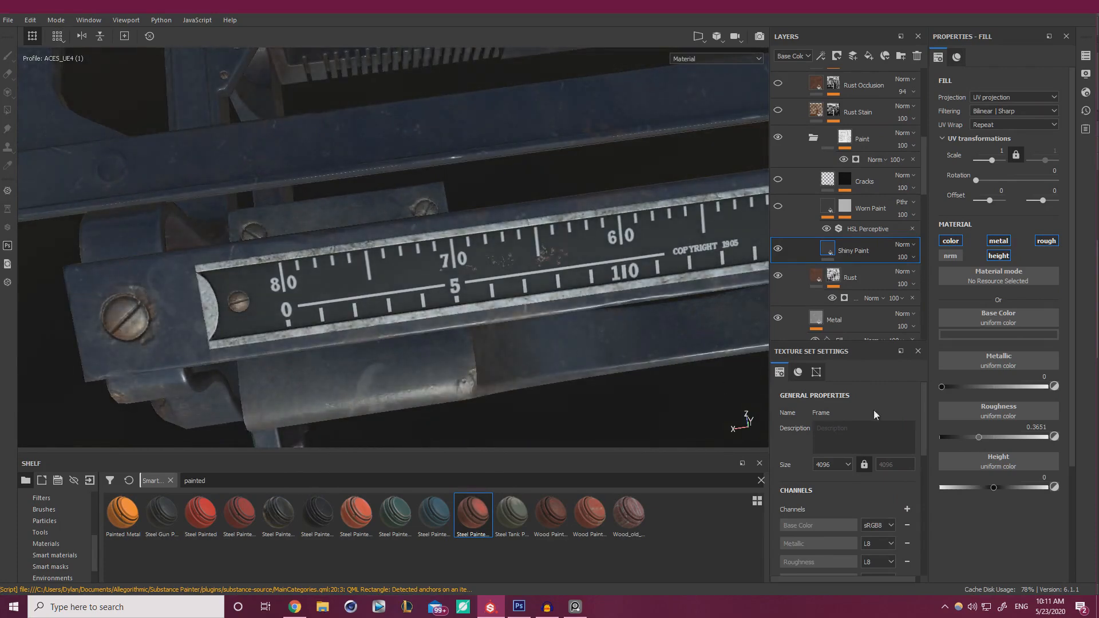
{"action": "left_click_drag", "start_coordinate": [573, 286], "coordinate": [493, 276], "text": "alt"}
{"action": "right_click_drag", "start_coordinate": [493, 276], "coordinate": [244, 271], "text": "alt"}
{"action": "middle_click_drag", "start_coordinate": [469, 207], "coordinate": [312, 155], "text": "alt"}
{"action": "left_click_drag", "start_coordinate": [312, 155], "coordinate": [401, 218], "text": "alt"}
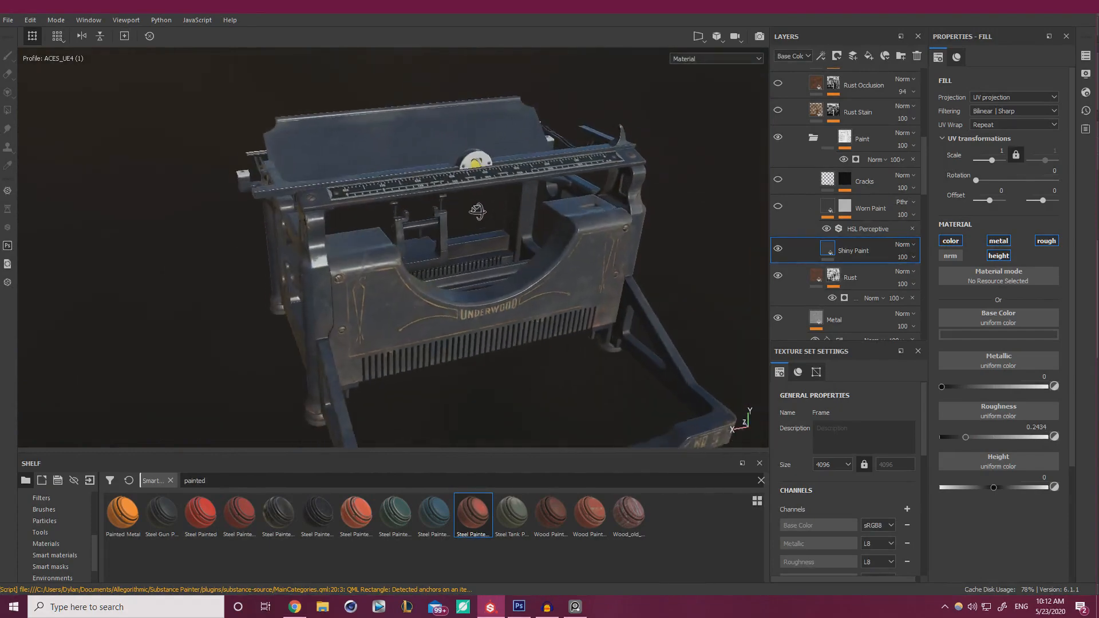
{"action": "right_click_drag", "start_coordinate": [401, 218], "coordinate": [607, 212], "text": "alt"}
{"action": "middle_click_drag", "start_coordinate": [607, 212], "coordinate": [620, 327], "text": "alt"}
{"action": "left_click_drag", "start_coordinate": [620, 328], "coordinate": [461, 318], "text": "alt"}
{"action": "middle_click_drag", "start_coordinate": [460, 318], "coordinate": [833, 327], "text": "alt"}
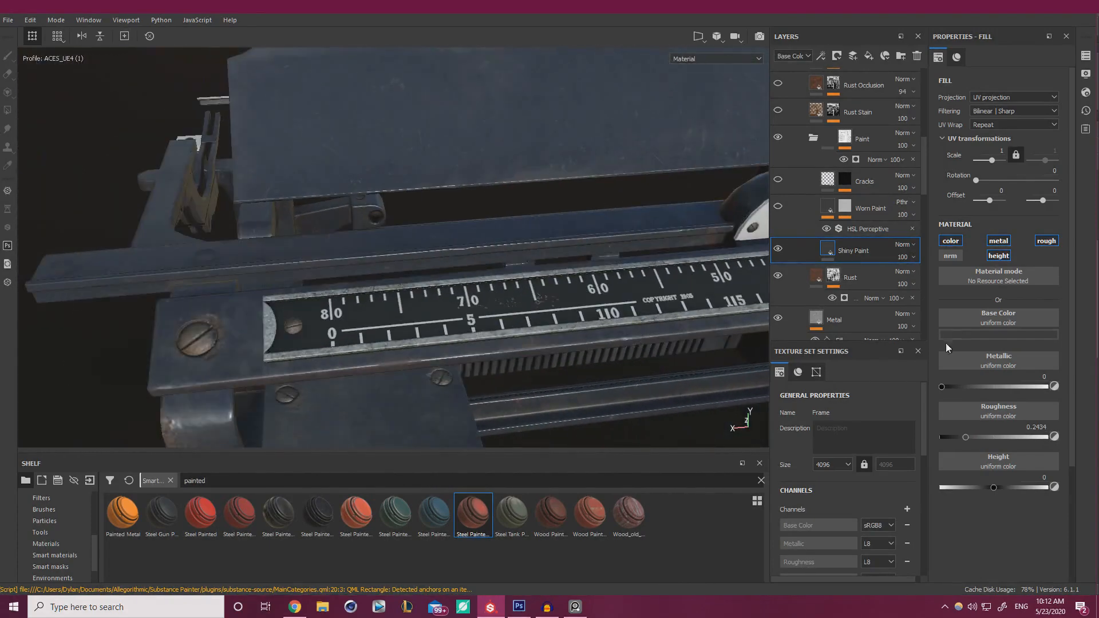
Brighten the Shiny Paint layer's base color to a slightly lighter dark grey and compare the ruler with the reference photo
{"action": "left_click", "coordinate": [967, 332]}
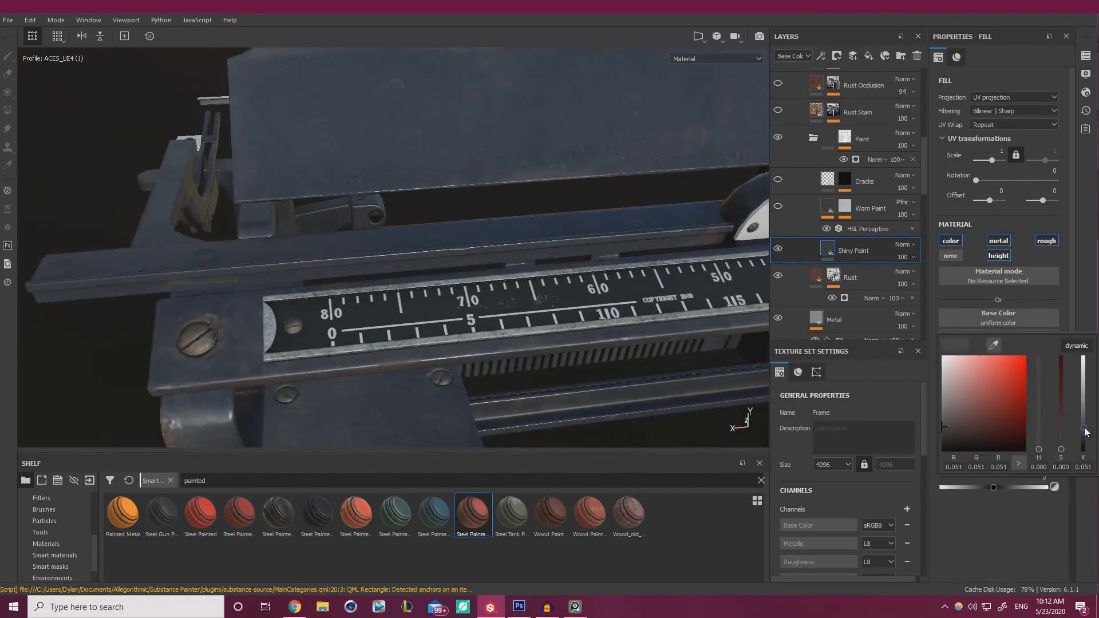
{"action": "left_click", "coordinate": [575, 607]}
{"action": "right_click_drag", "start_coordinate": [822, 405], "coordinate": [1098, 401]}
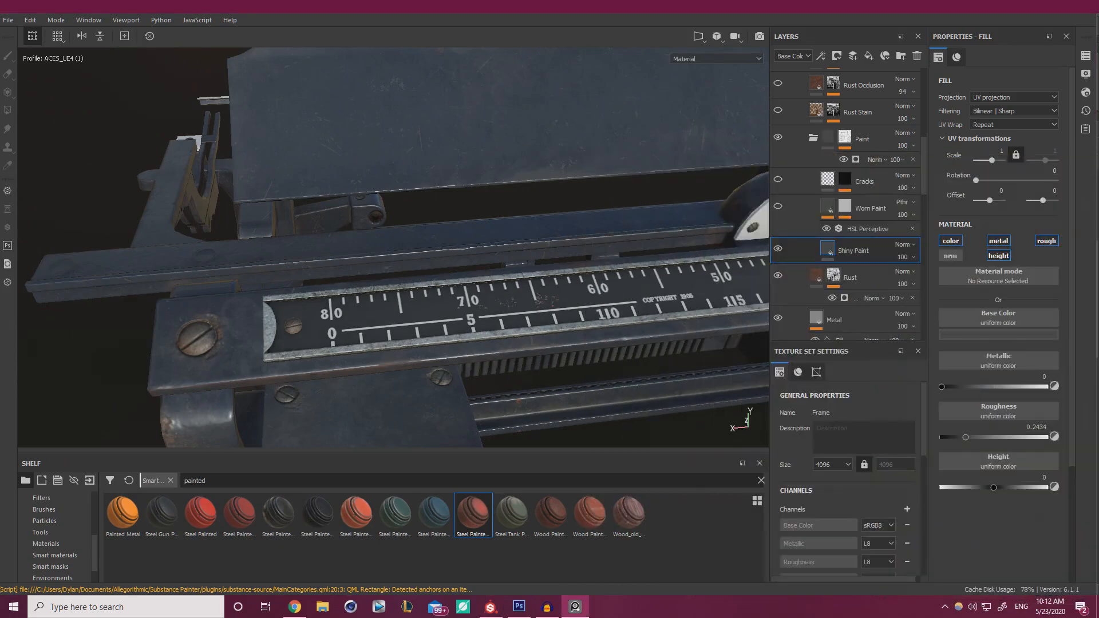
{"action": "right_click_drag", "start_coordinate": [500, 331], "coordinate": [450, 294], "text": "alt"}
{"action": "left_click_drag", "start_coordinate": [450, 293], "coordinate": [549, 271], "text": "alt"}
{"action": "right_click_drag", "start_coordinate": [549, 271], "coordinate": [630, 338], "text": "alt"}
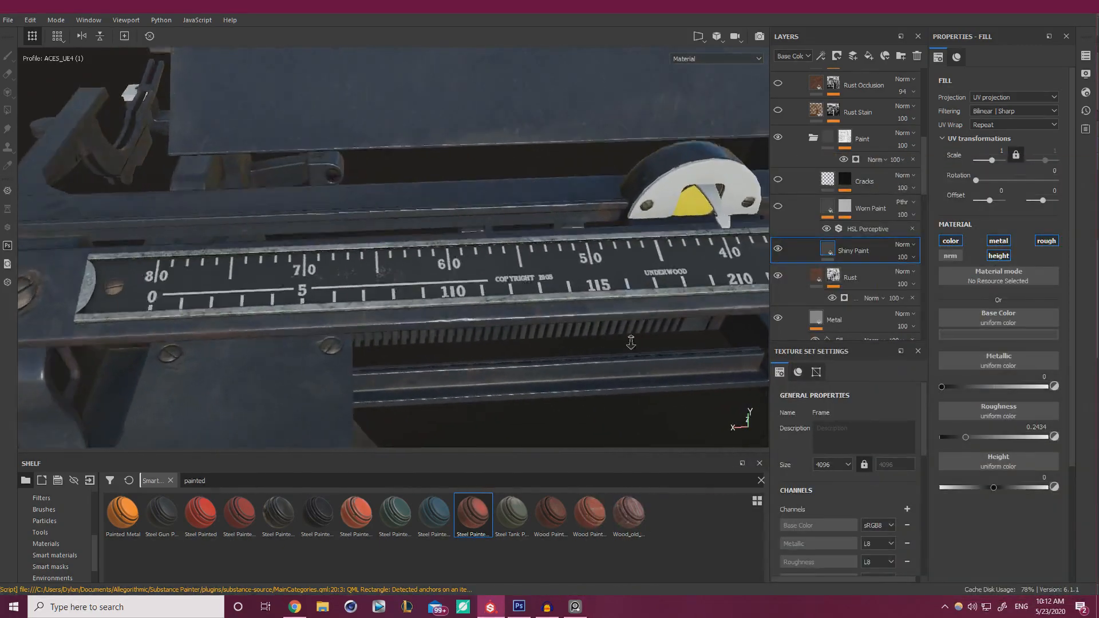
{"action": "middle_click_drag", "start_coordinate": [630, 338], "coordinate": [813, 230], "text": "alt"}
{"action": "left_click_drag", "start_coordinate": [608, 252], "coordinate": [577, 342], "text": "alt"}
{"action": "right_click_drag", "start_coordinate": [577, 342], "coordinate": [661, 357], "text": "alt"}
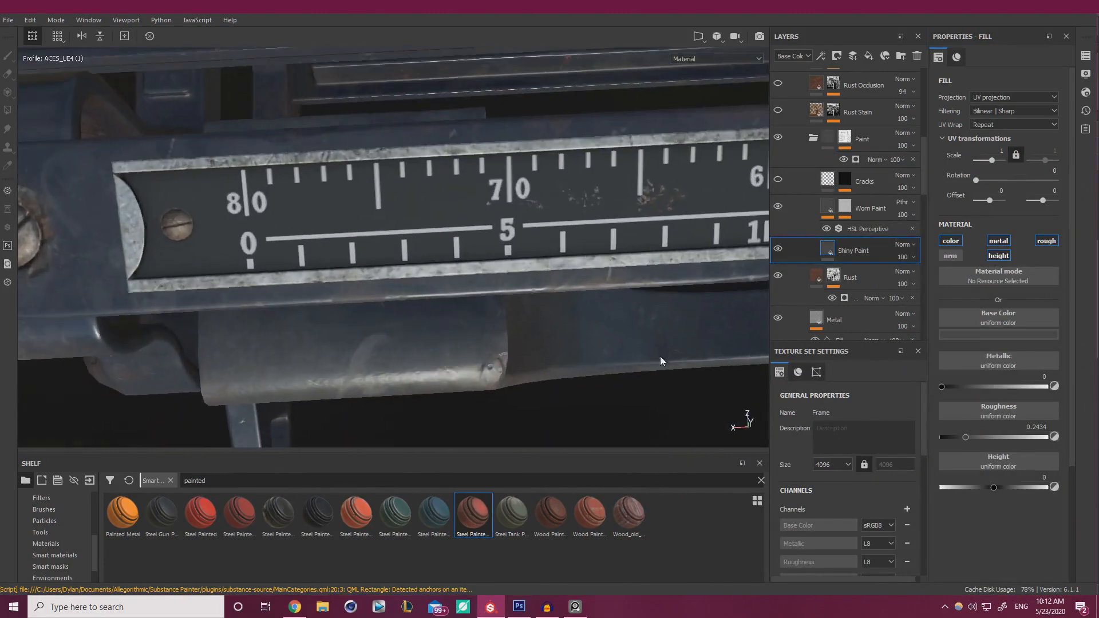
Try adjusting the Level of the Worn Paint mask's MG Grease generator and check the layer's roughness fill
{"action": "left_click", "coordinate": [845, 208]}
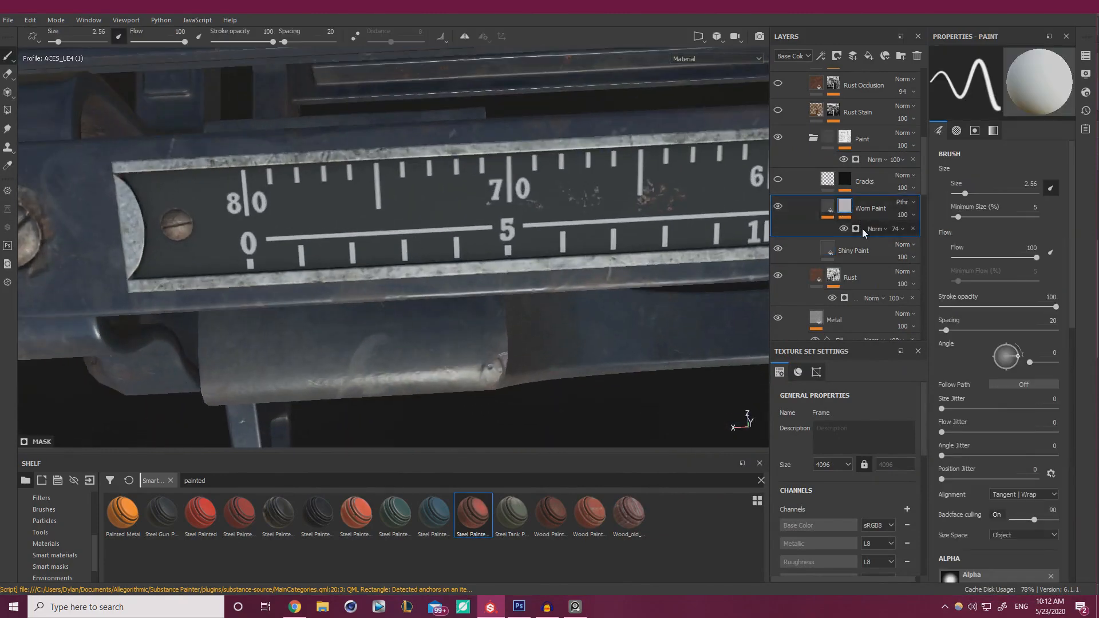
{"action": "left_click", "coordinate": [863, 228]}
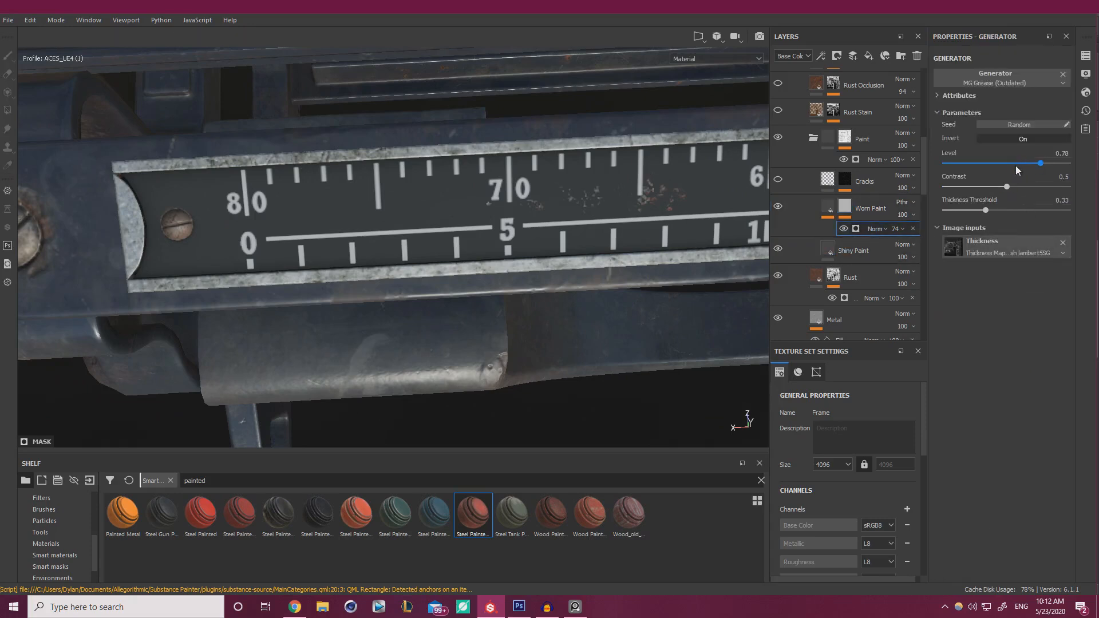
{"action": "mouse_move", "coordinate": [997, 163]}
{"action": "left_mouse_down"}
{"action": "mouse_move", "coordinate": [990, 174]}
{"action": "mouse_move", "coordinate": [1000, 164]}
{"action": "left_mouse_up"}
{"action": "left_click", "coordinate": [827, 206]}
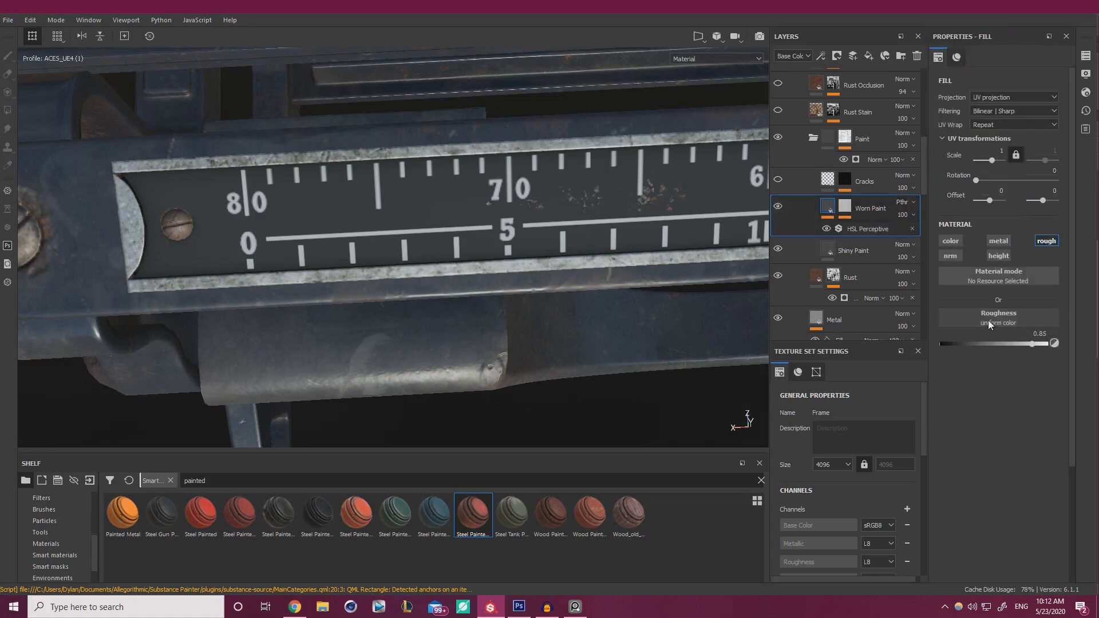
{"action": "left_click", "coordinate": [845, 207]}
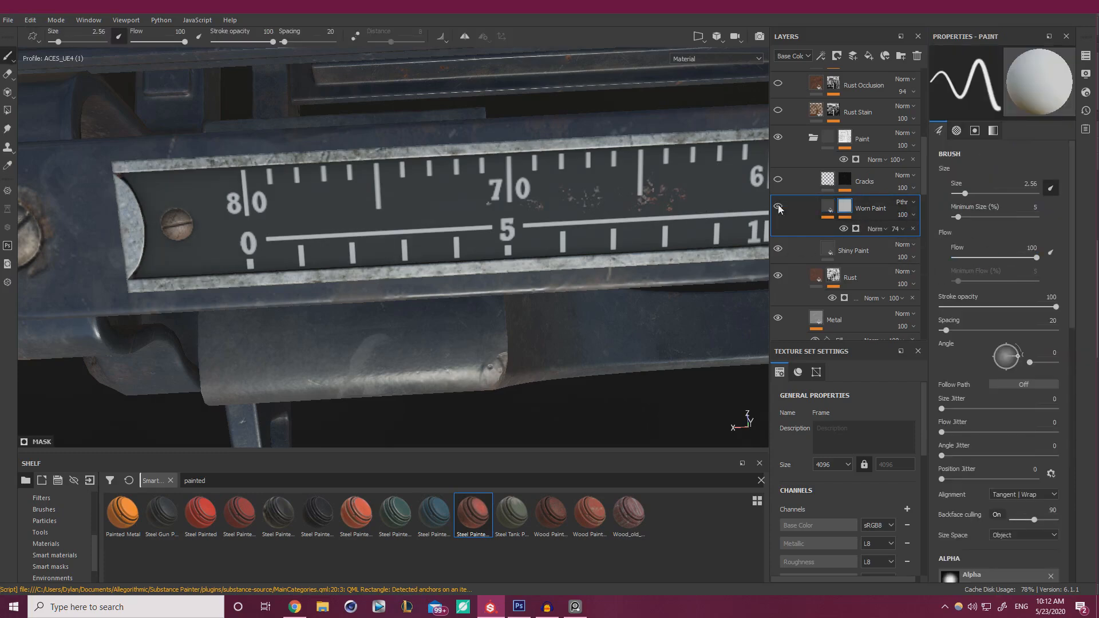
Switch the viewport to the Roughness channel and toggle the Worn Paint layer to examine its effect on the ruler
{"action": "left_click", "coordinate": [710, 60]}
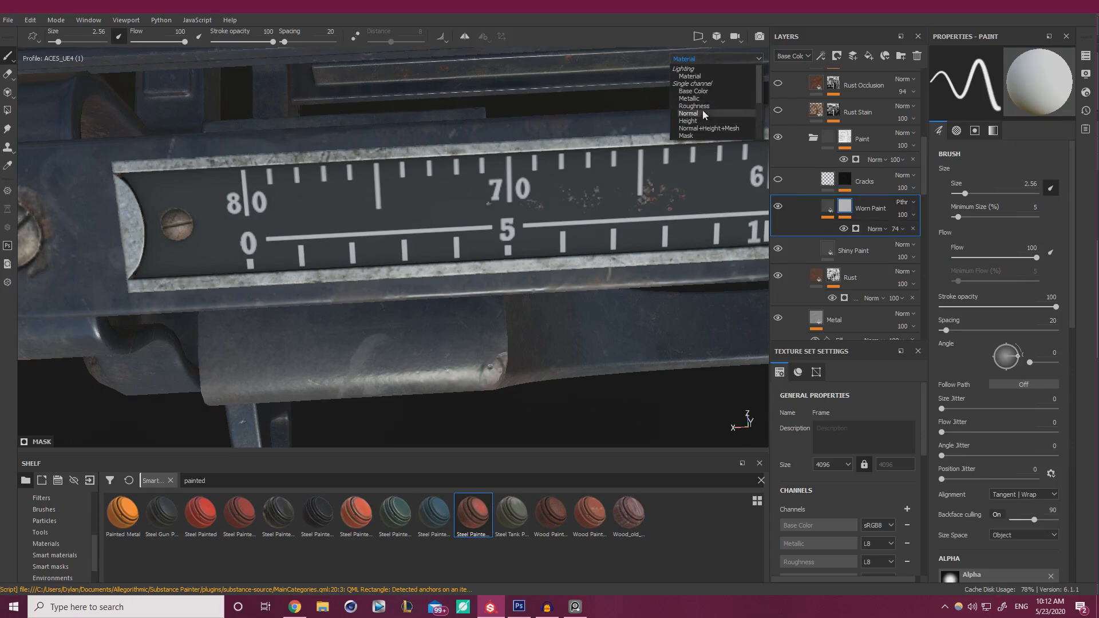
{"action": "left_click", "coordinate": [693, 106]}
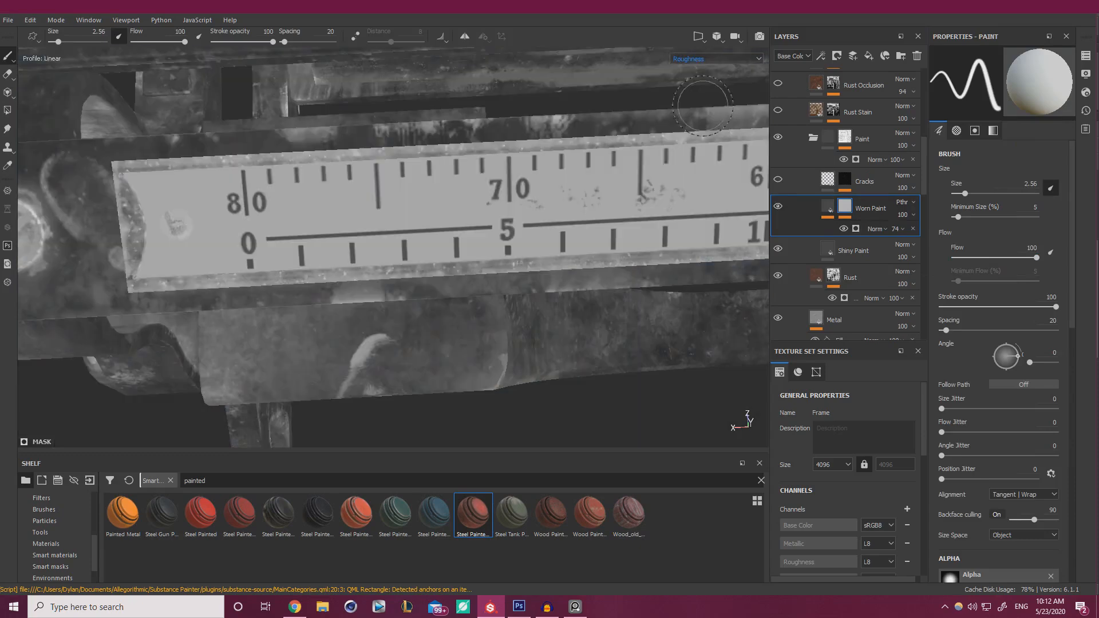
{"action": "left_click", "coordinate": [778, 207]}
{"action": "left_click", "coordinate": [778, 207]}
{"action": "left_click", "coordinate": [778, 207]}
{"action": "left_click", "coordinate": [778, 207]}
Try varying the Worn Paint mask generator's Level, with Contrast at 0.16 and Thickness Threshold at 0.09
{"action": "left_click", "coordinate": [874, 229]}
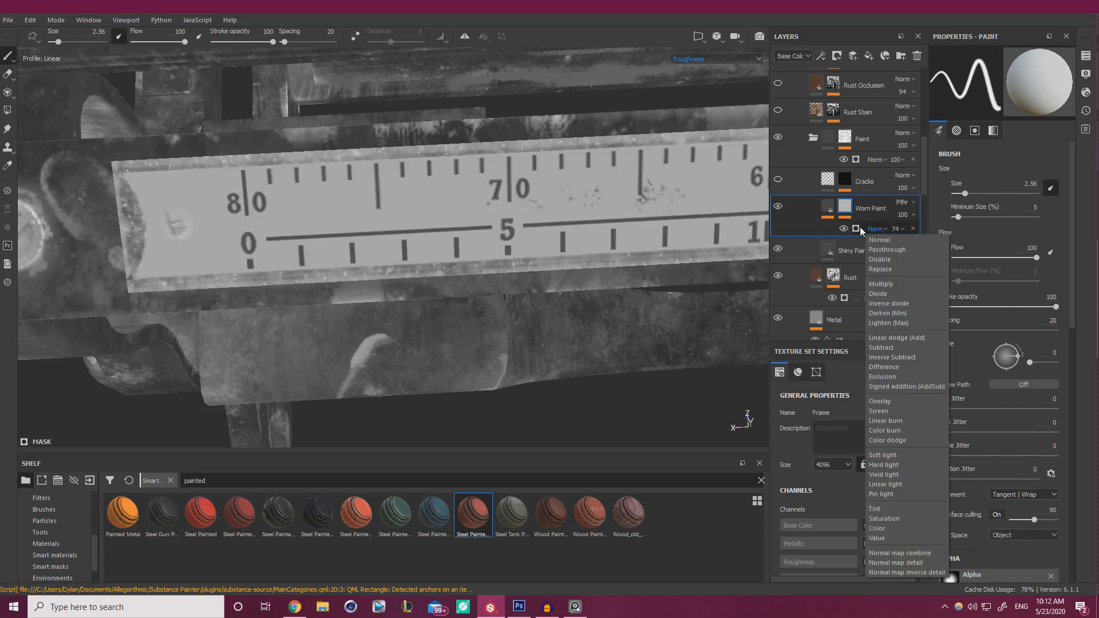
{"action": "left_click", "coordinate": [860, 228]}
{"action": "left_click", "coordinate": [880, 234]}
{"action": "left_click_drag", "start_coordinate": [965, 164], "coordinate": [951, 163]}
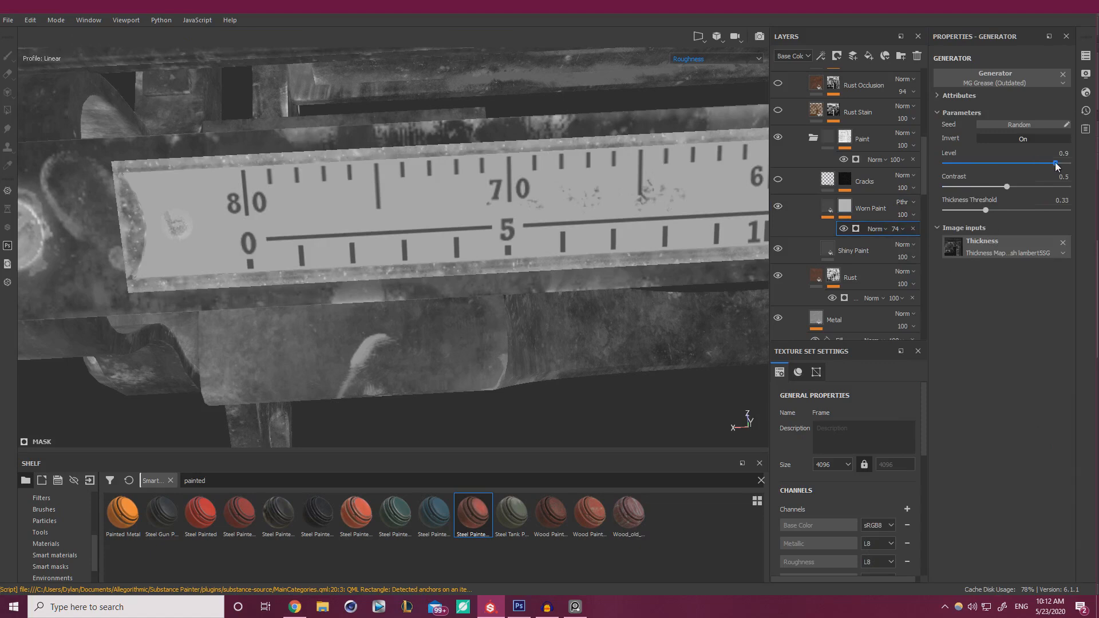
{"action": "left_click_drag", "start_coordinate": [1056, 163], "coordinate": [986, 164]}
{"action": "left_click", "coordinate": [962, 188]}
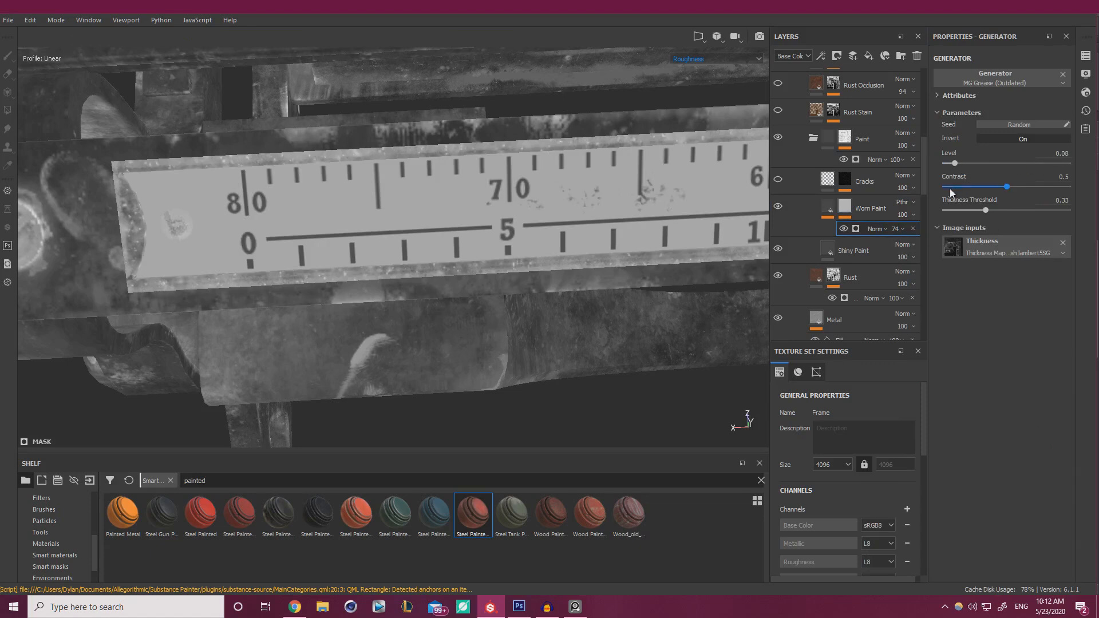
{"action": "left_click", "coordinate": [953, 209]}
{"action": "left_click", "coordinate": [957, 211]}
{"action": "left_click", "coordinate": [949, 163]}
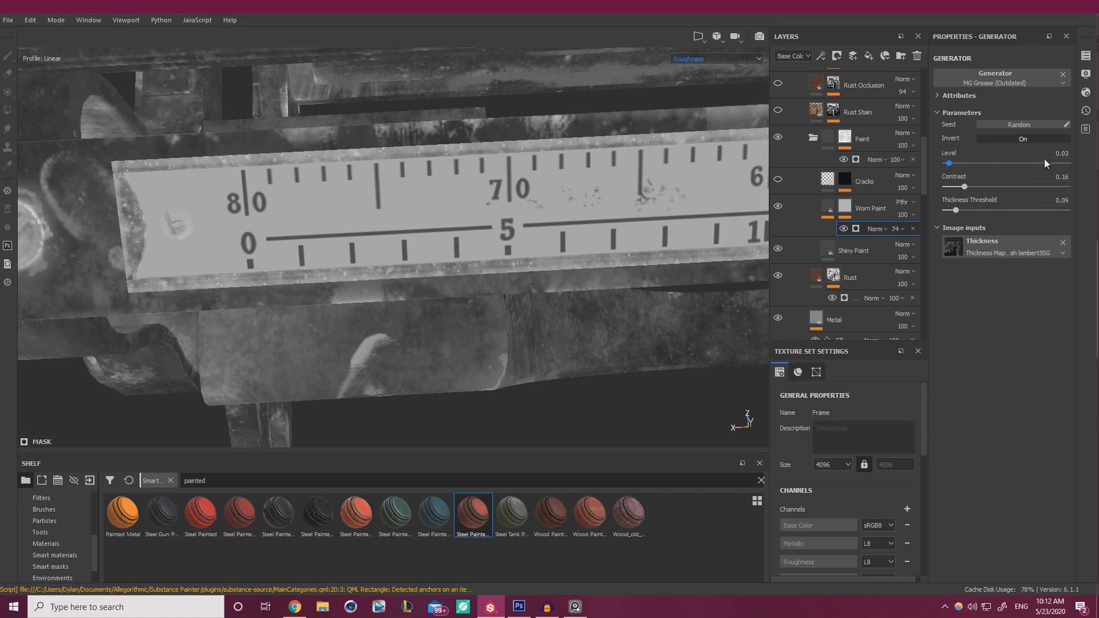
{"action": "left_click", "coordinate": [1000, 163]}
Delete the Worn Paint layer and add a fill layer named Rougness Variation above Shiny Paint
{"action": "left_click", "coordinate": [865, 211]}
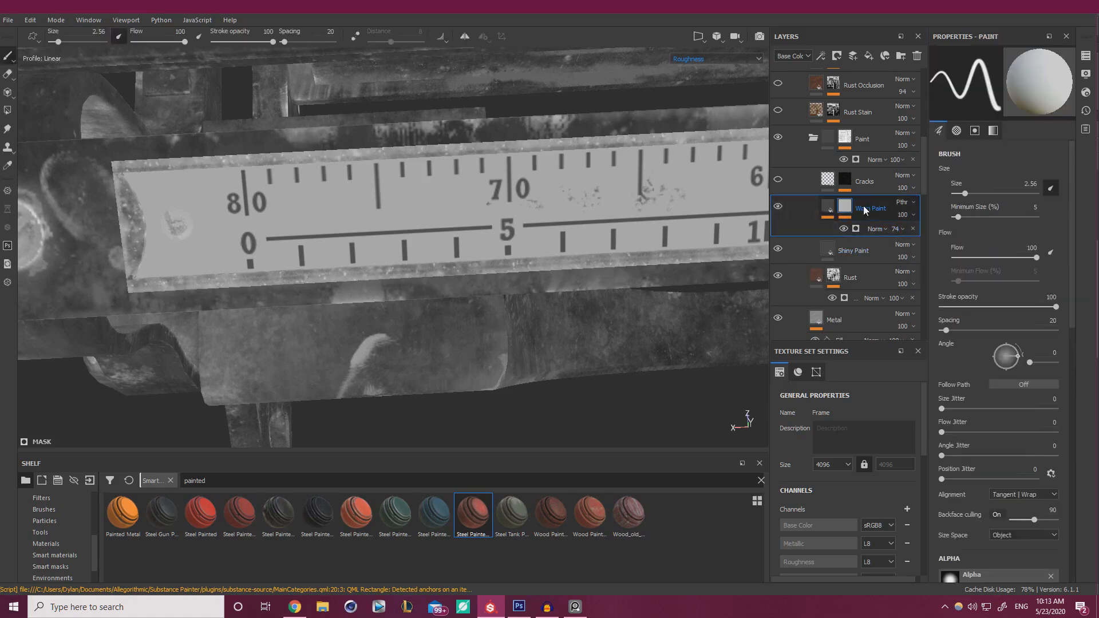
{"action": "key", "text": "Delete"}
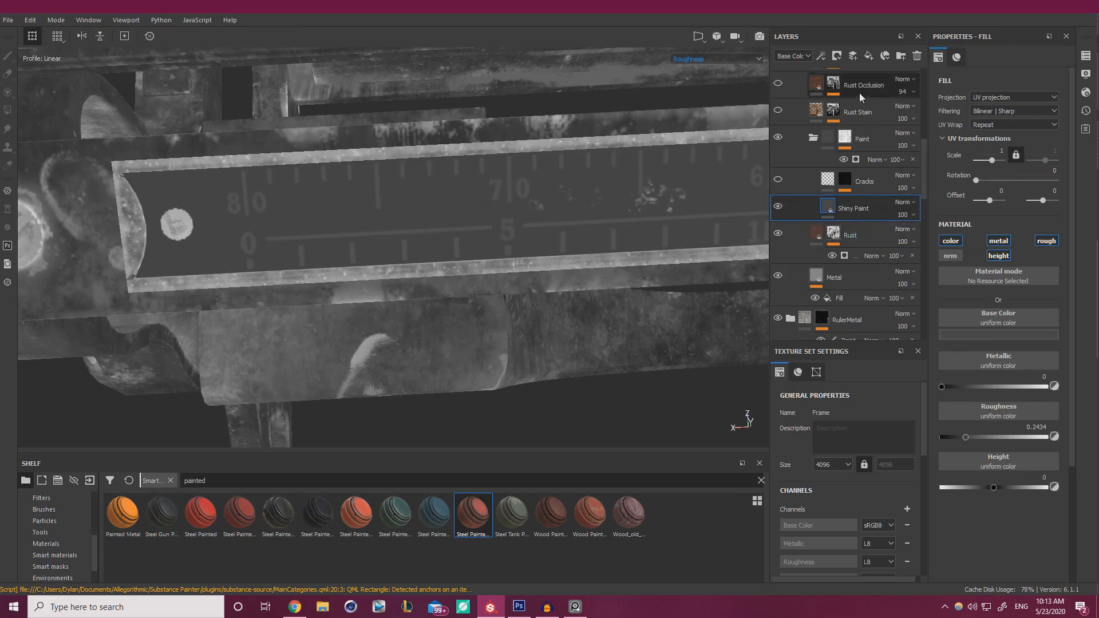
{"action": "left_click", "coordinate": [869, 56]}
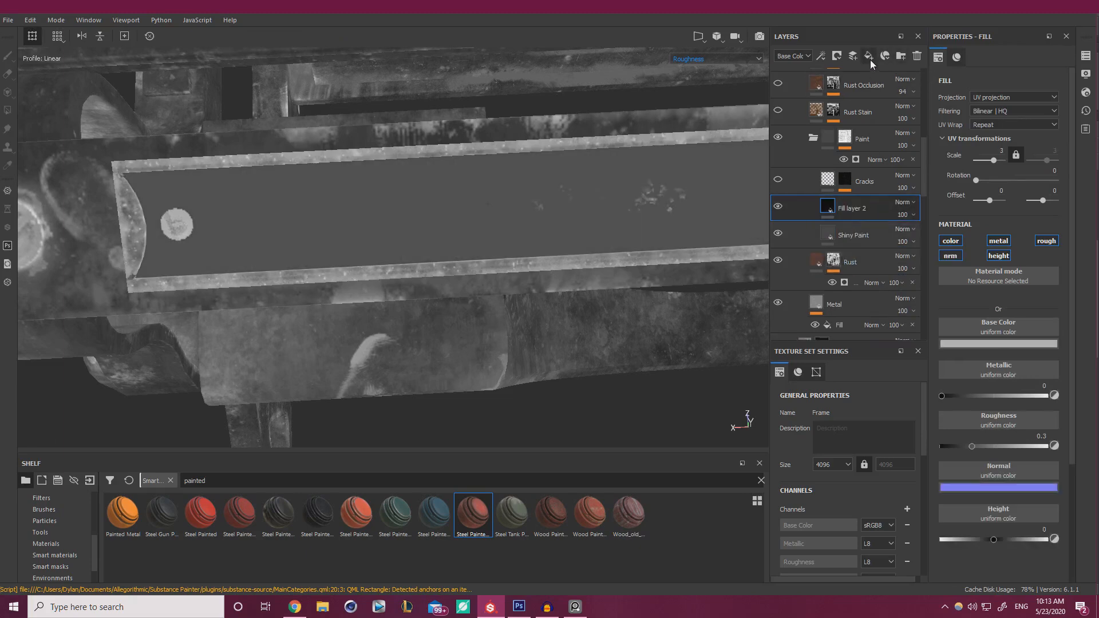
{"action": "double_click", "coordinate": [853, 208]}
{"action": "type", "text": "R"}
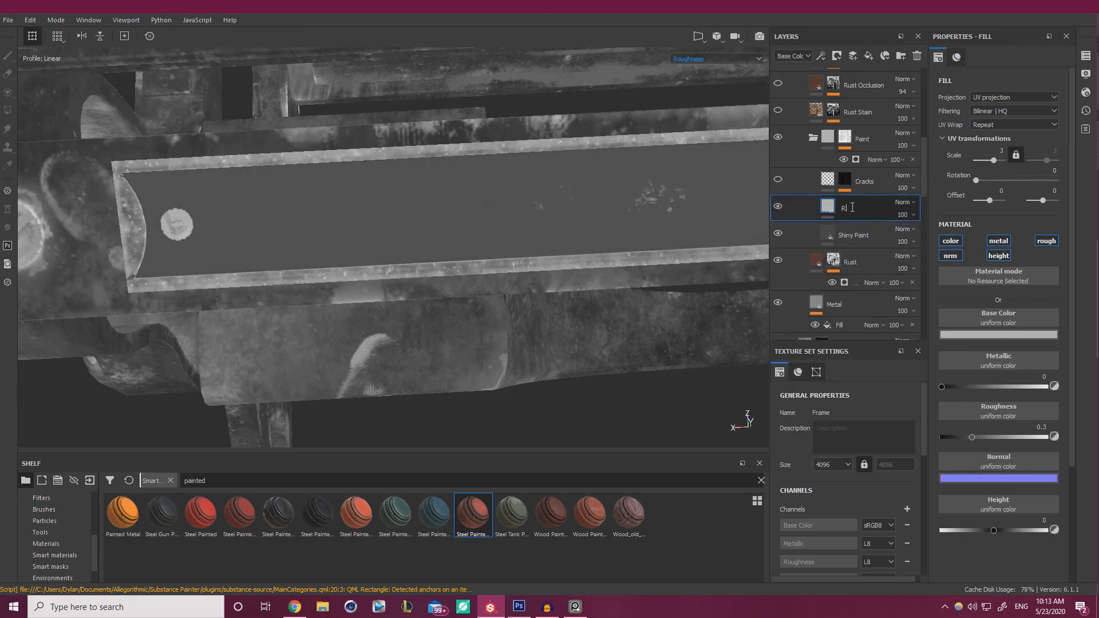
{"action": "type", "text": "ougness Variation"}
{"action": "key", "text": "Return"}
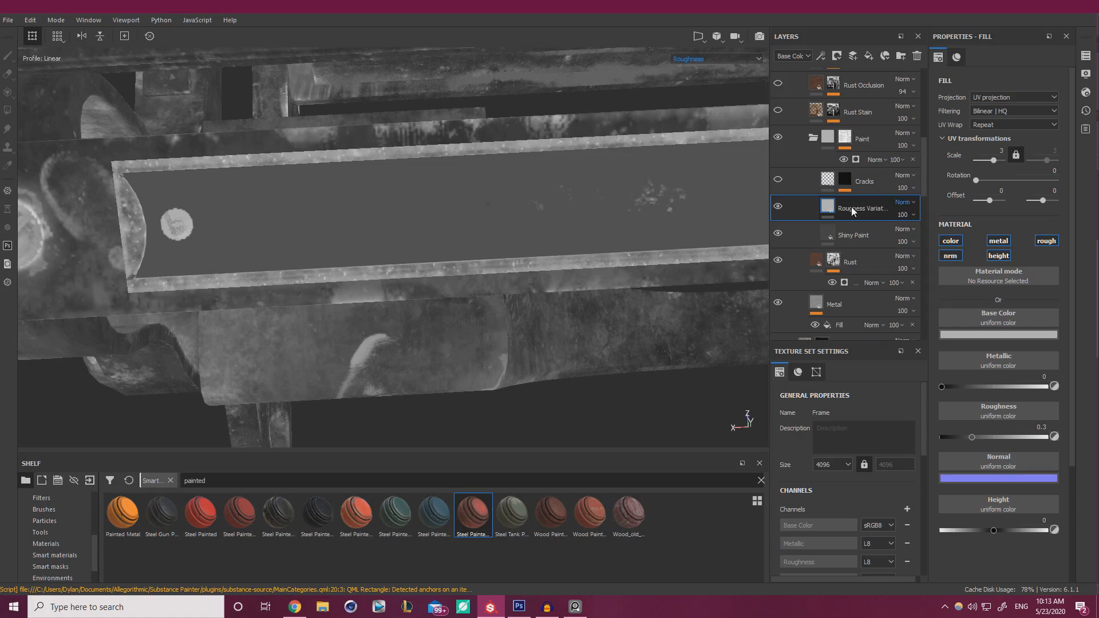
Disable the Rougness Variation layer's color, metal, height and normal channels so it affects only roughness
{"action": "left_click", "coordinate": [951, 240]}
{"action": "left_click", "coordinate": [998, 241]}
{"action": "left_click", "coordinate": [998, 256]}
{"action": "left_click", "coordinate": [950, 255]}
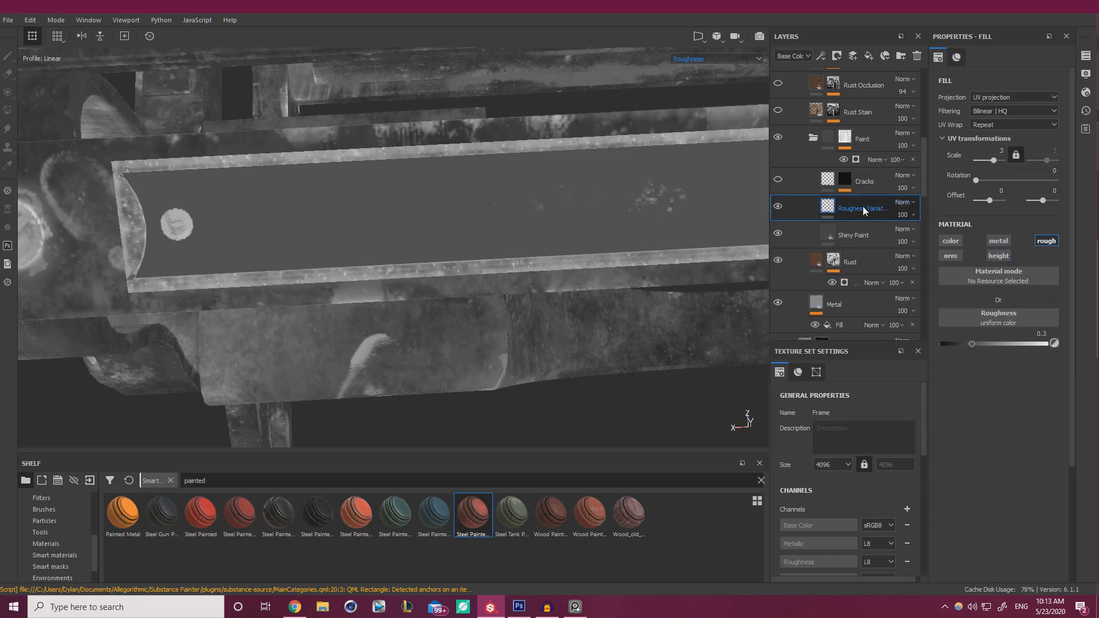
Add a black mask to the Rougness Variation layer and add a fill effect to that mask
{"action": "right_click", "coordinate": [863, 206]}
{"action": "left_click", "coordinate": [909, 22]}
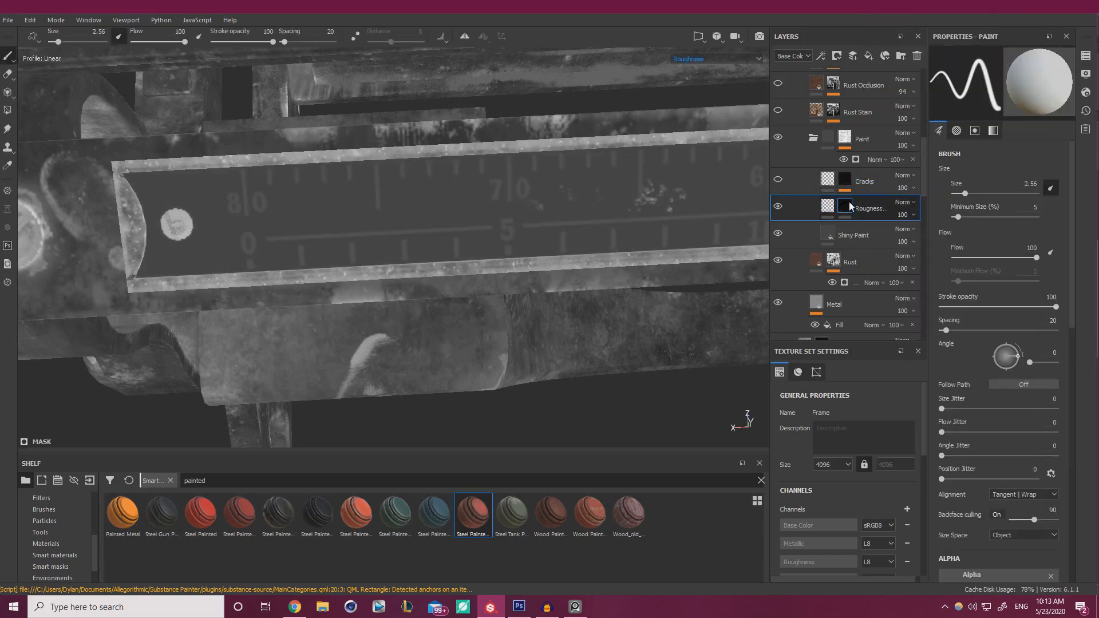
{"action": "right_click", "coordinate": [849, 209]}
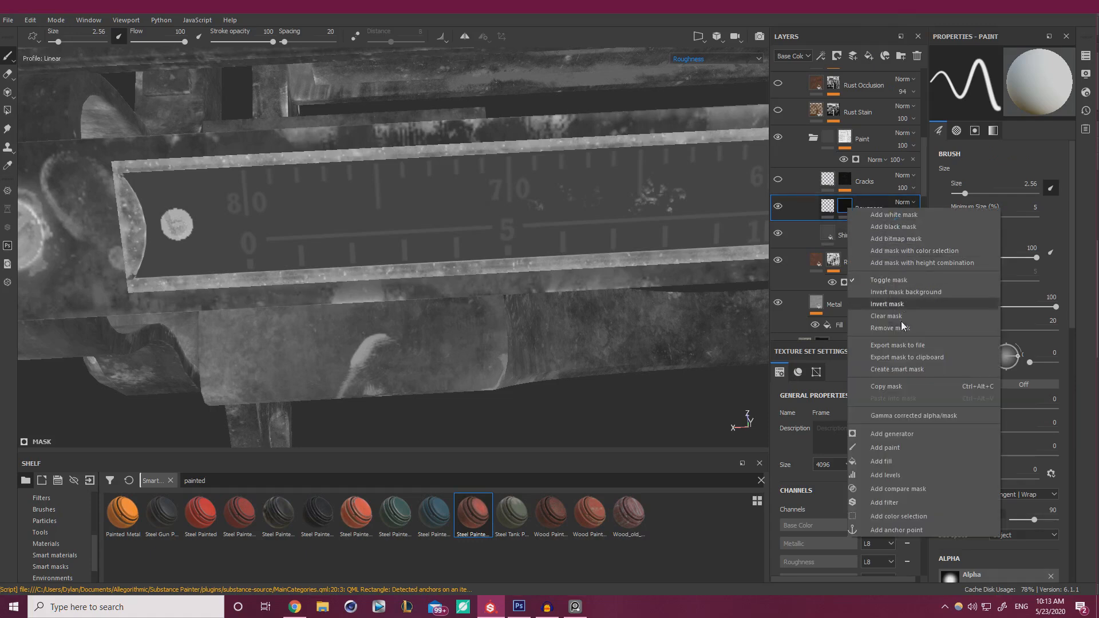
{"action": "left_click", "coordinate": [891, 462]}
Search the resources for grunge and assign Grunge Dirt Thin as the mask fill's grayscale texture
{"action": "left_click", "coordinate": [1006, 244]}
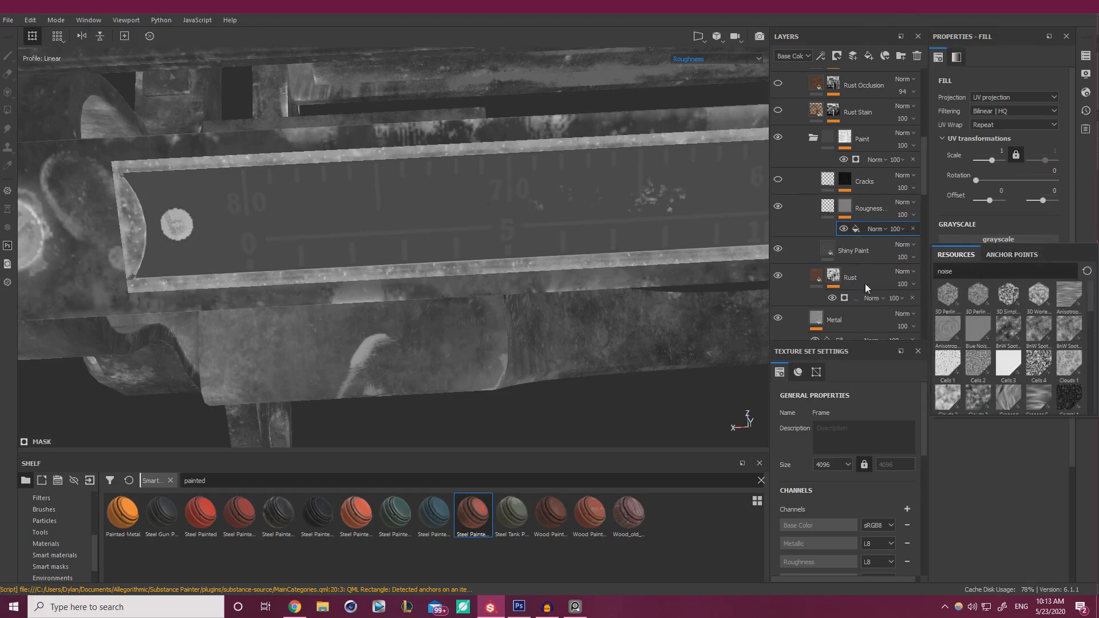
{"action": "left_click_drag", "start_coordinate": [962, 267], "coordinate": [944, 276]}
{"action": "type", "text": "grunge"}
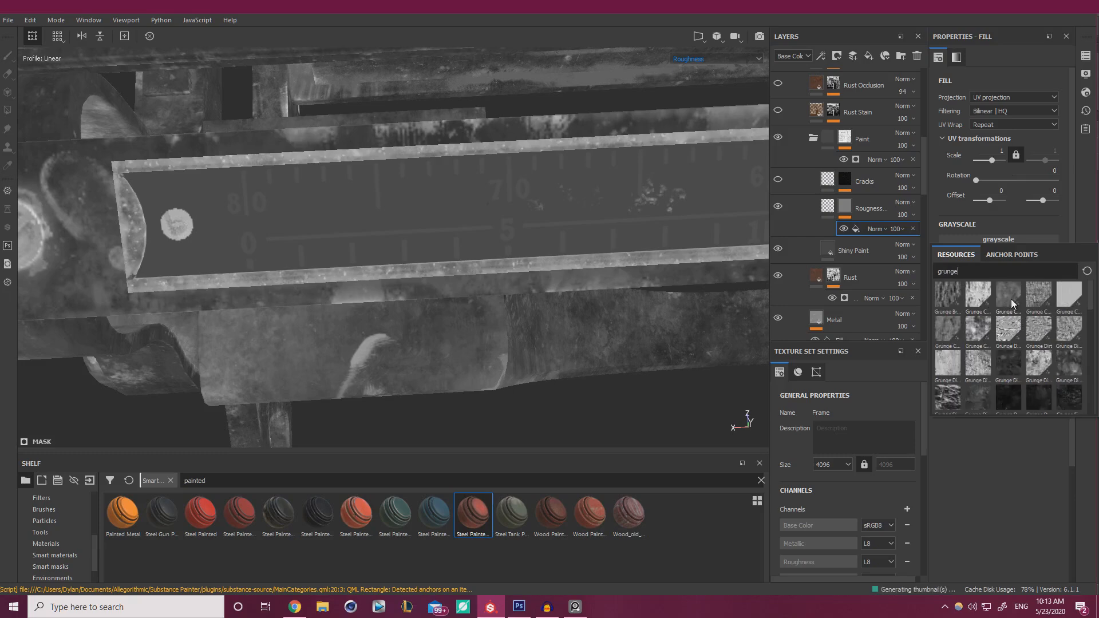
{"action": "mouse_move", "coordinate": [1016, 321]}
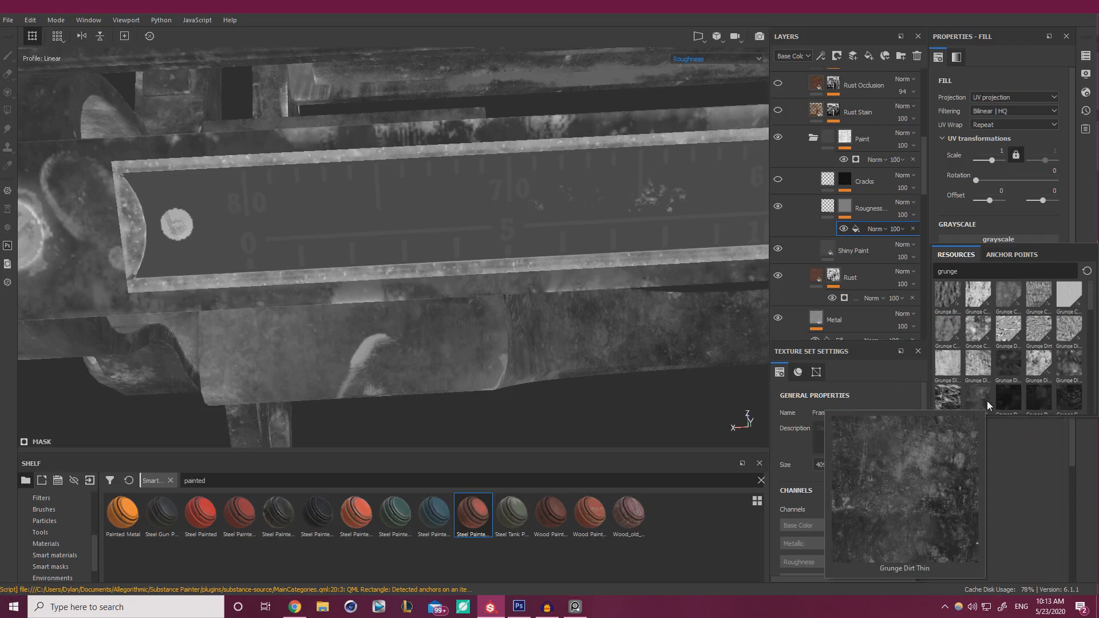
{"action": "left_click", "coordinate": [987, 401]}
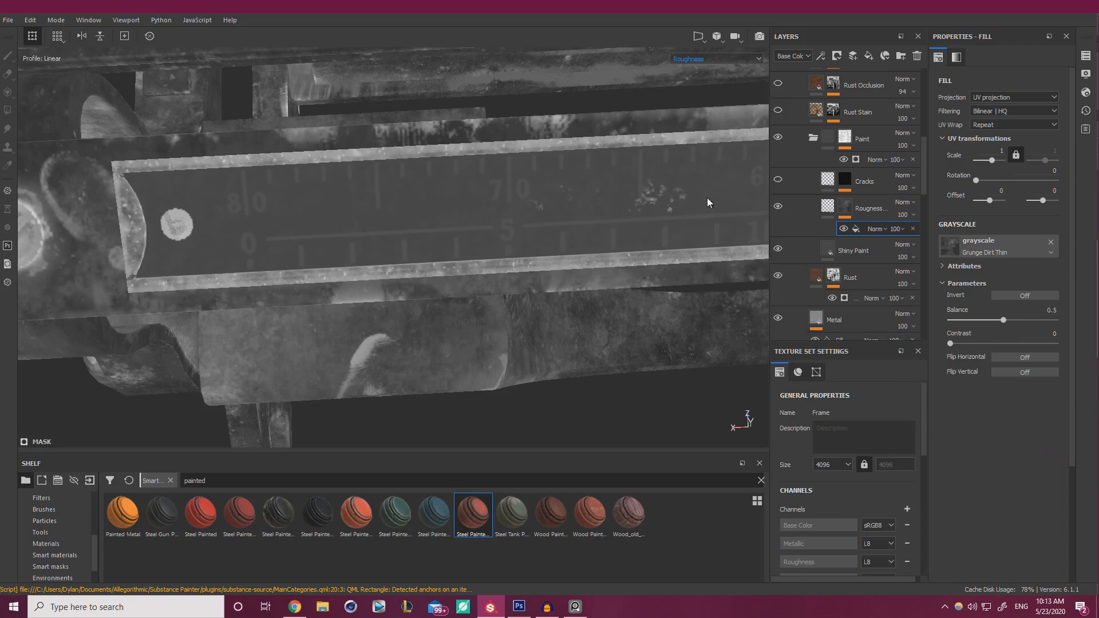
Adjust the balance and contrast of the Grunge Dirt Thin fill in the Roughness layer's mask
{"action": "left_click_drag", "start_coordinate": [1008, 318], "coordinate": [1021, 319]}
{"action": "left_click_drag", "start_coordinate": [1025, 319], "coordinate": [977, 343]}
{"action": "left_click", "coordinate": [827, 207]}
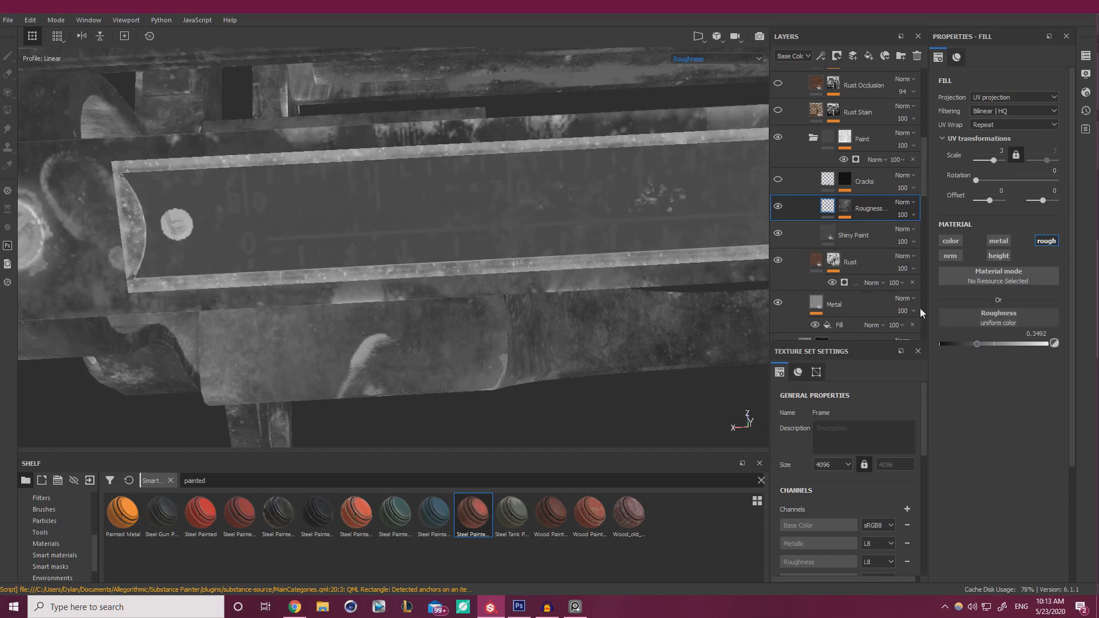
{"action": "left_click", "coordinate": [845, 207]}
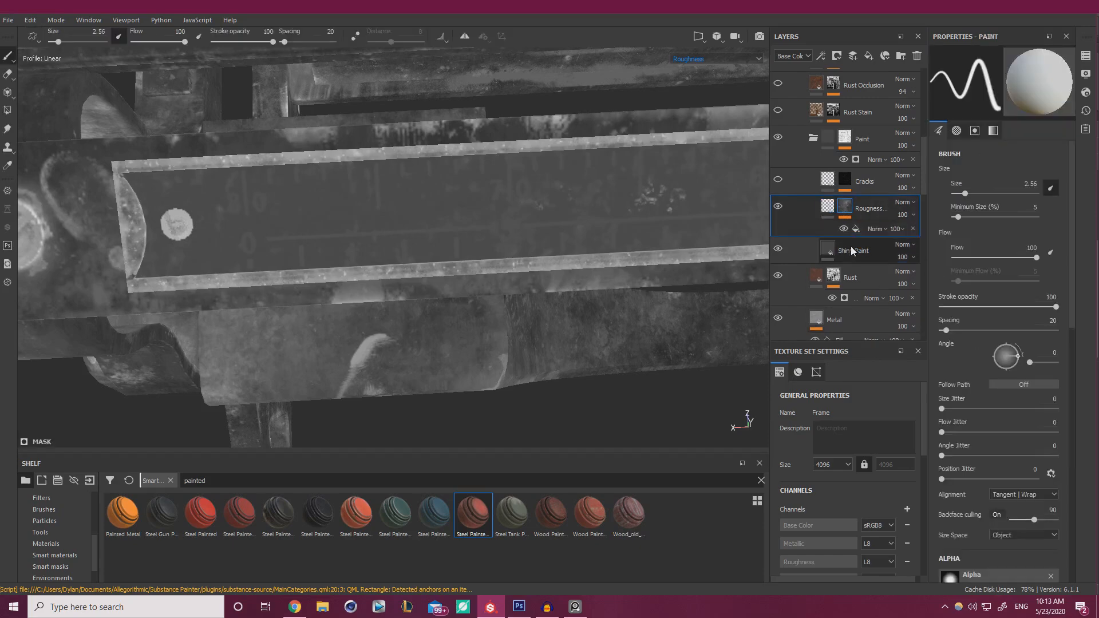
Replace the Roughness layer's mask texture with Grunge Dust Small and set its UV scale to 3
{"action": "left_click", "coordinate": [859, 226]}
{"action": "left_click", "coordinate": [980, 245]}
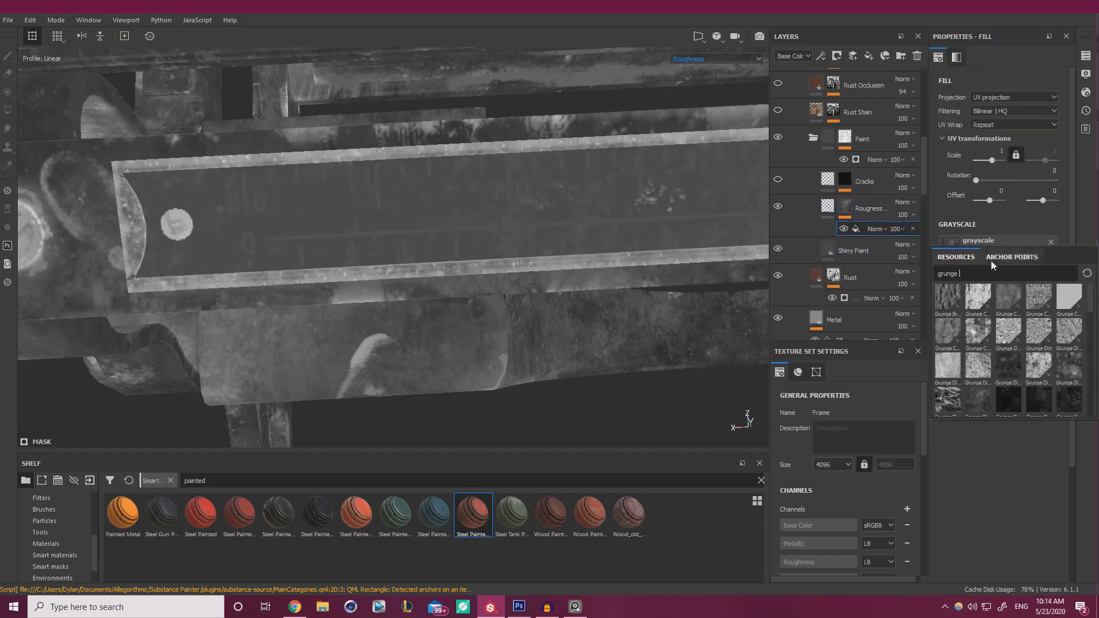
{"action": "scroll", "coordinate": [1024, 325], "scroll_direction": "down", "scroll_amount": 3}
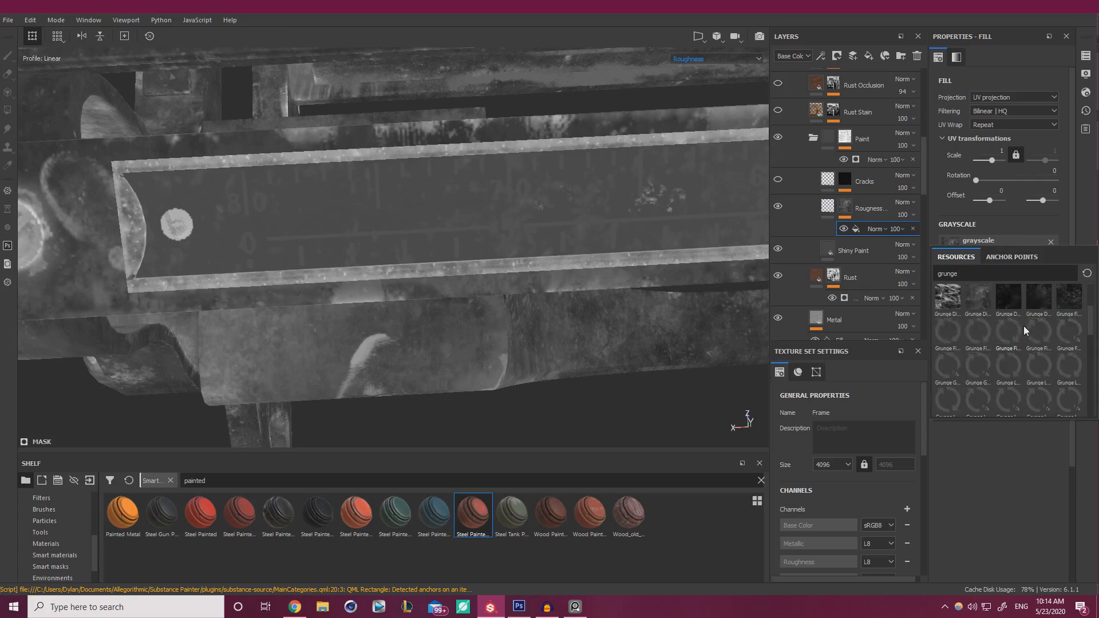
{"action": "left_click", "coordinate": [1004, 293]}
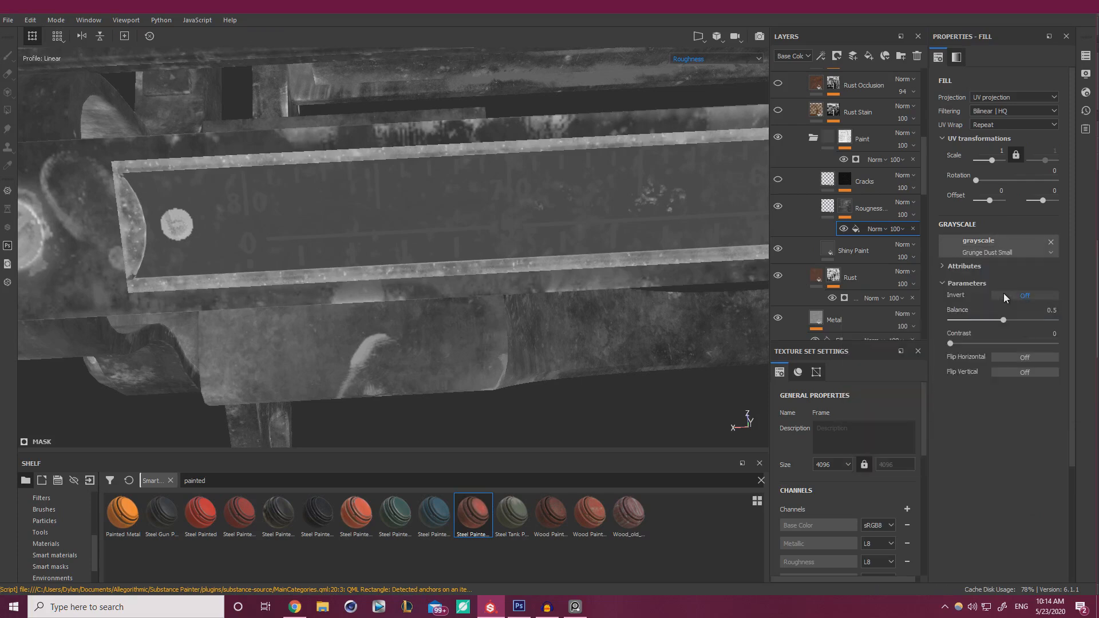
{"action": "left_click", "coordinate": [998, 251]}
{"action": "left_click", "coordinate": [1000, 148]}
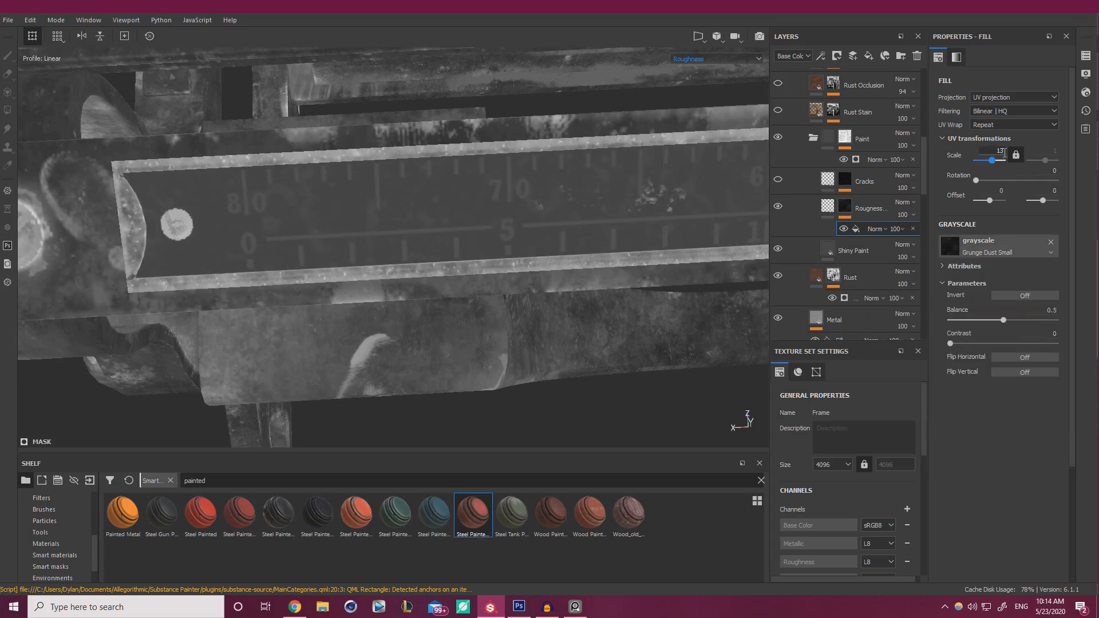
Swap the mask texture for Grunge Wipe grainy, with balance 0.49 and contrast 0.25
{"action": "left_click", "coordinate": [997, 253]}
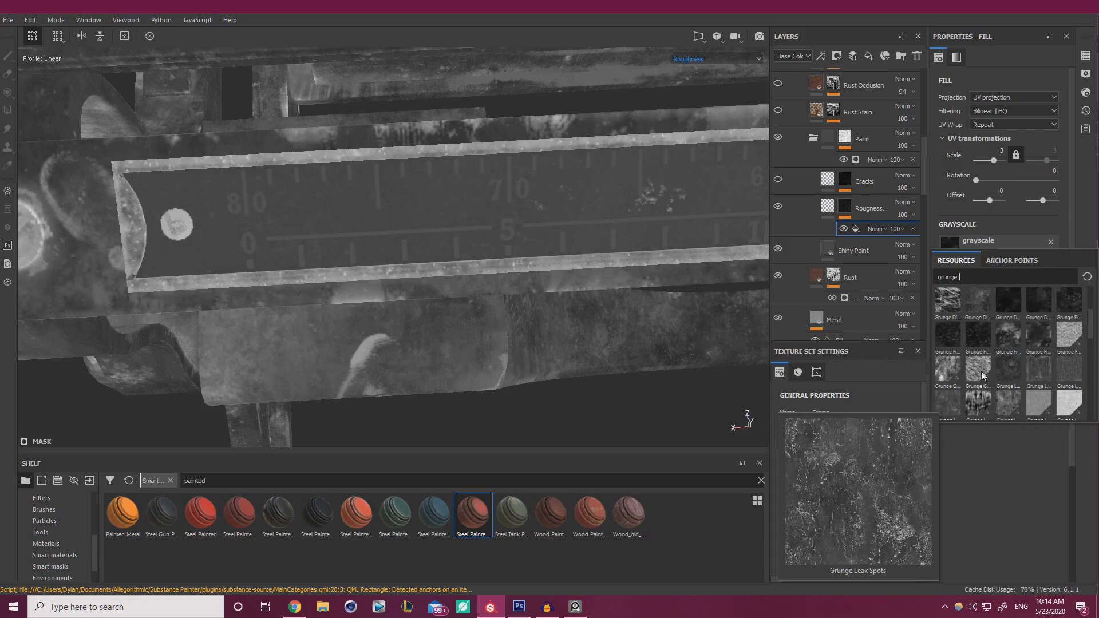
{"action": "scroll", "coordinate": [1012, 367], "scroll_direction": "down", "scroll_amount": 3}
{"action": "scroll", "coordinate": [979, 395], "scroll_direction": "down", "scroll_amount": 3}
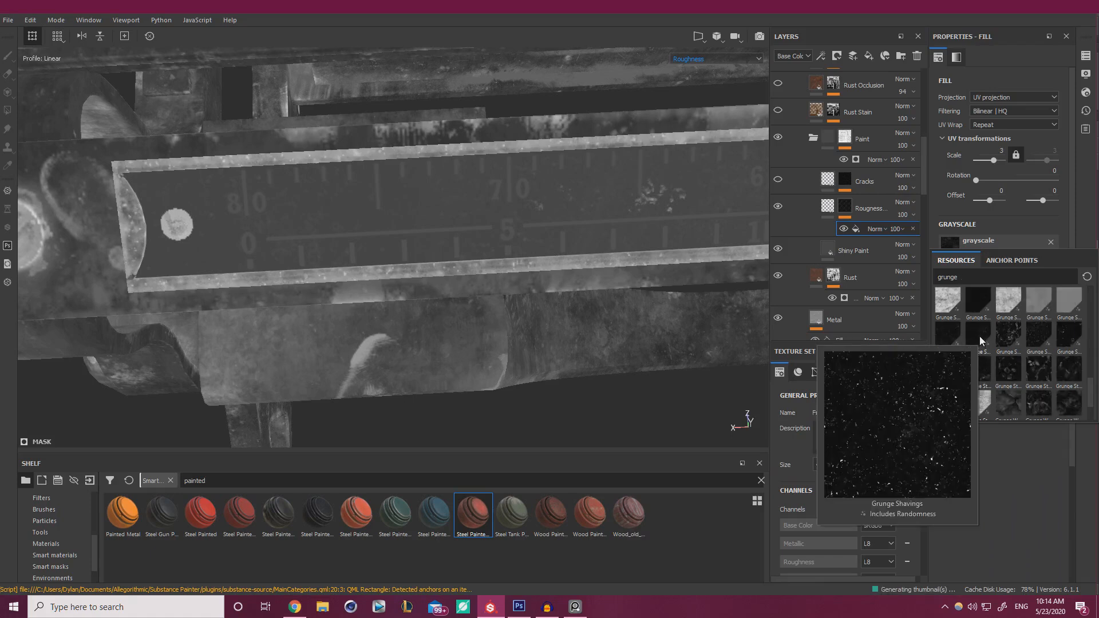
{"action": "mouse_move", "coordinate": [974, 362]}
{"action": "mouse_move", "coordinate": [969, 333]}
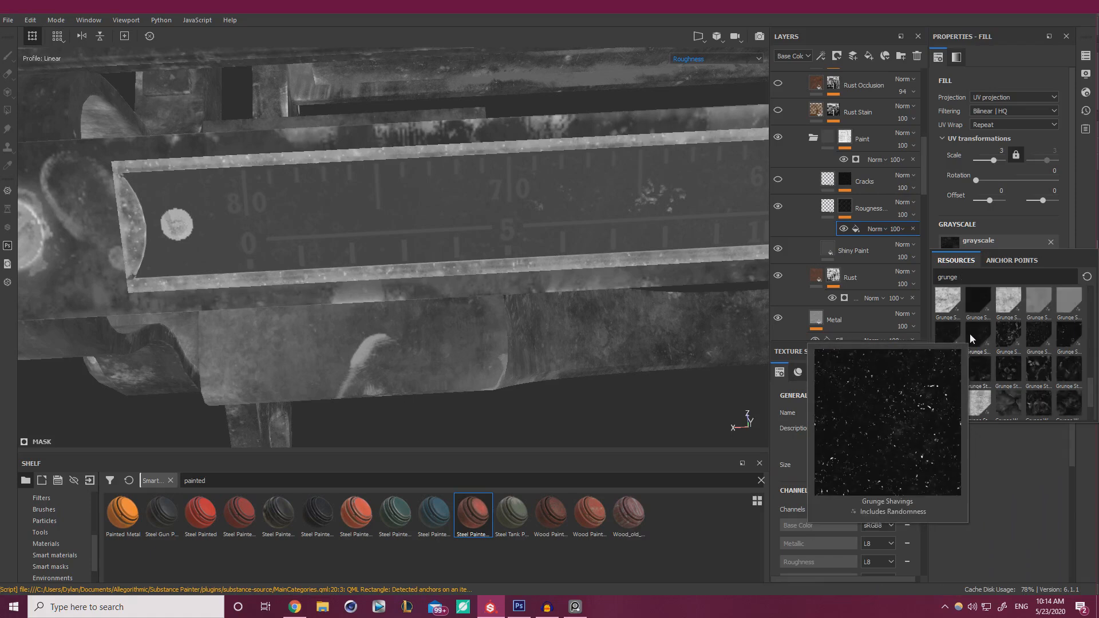
{"action": "mouse_move", "coordinate": [1047, 362]}
{"action": "scroll", "coordinate": [1037, 367], "scroll_direction": "down", "scroll_amount": 3}
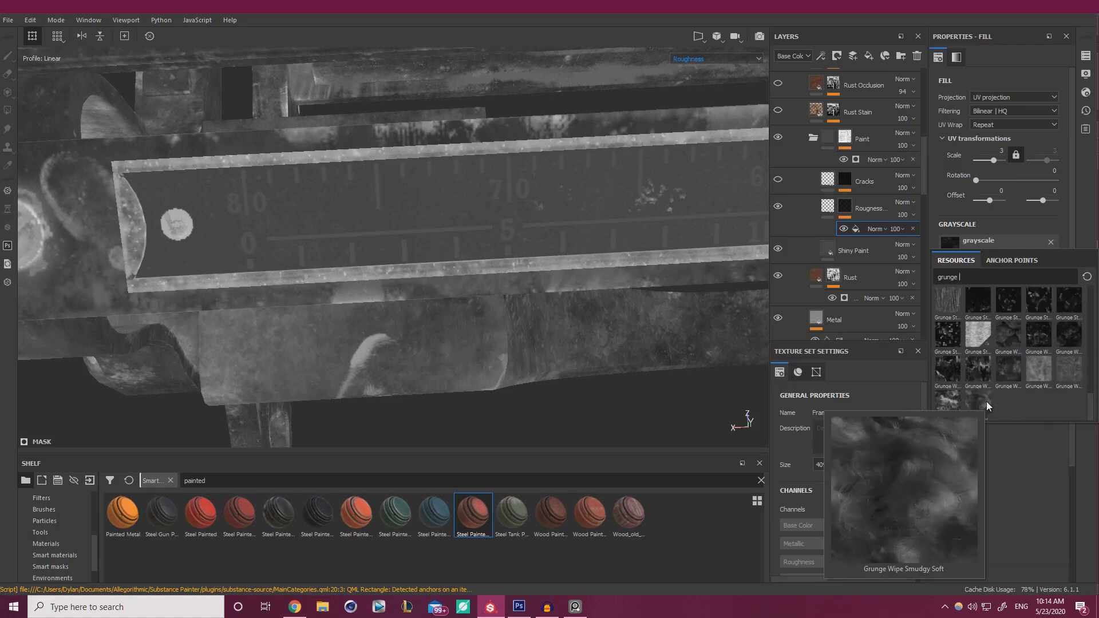
{"action": "left_click", "coordinate": [1033, 363]}
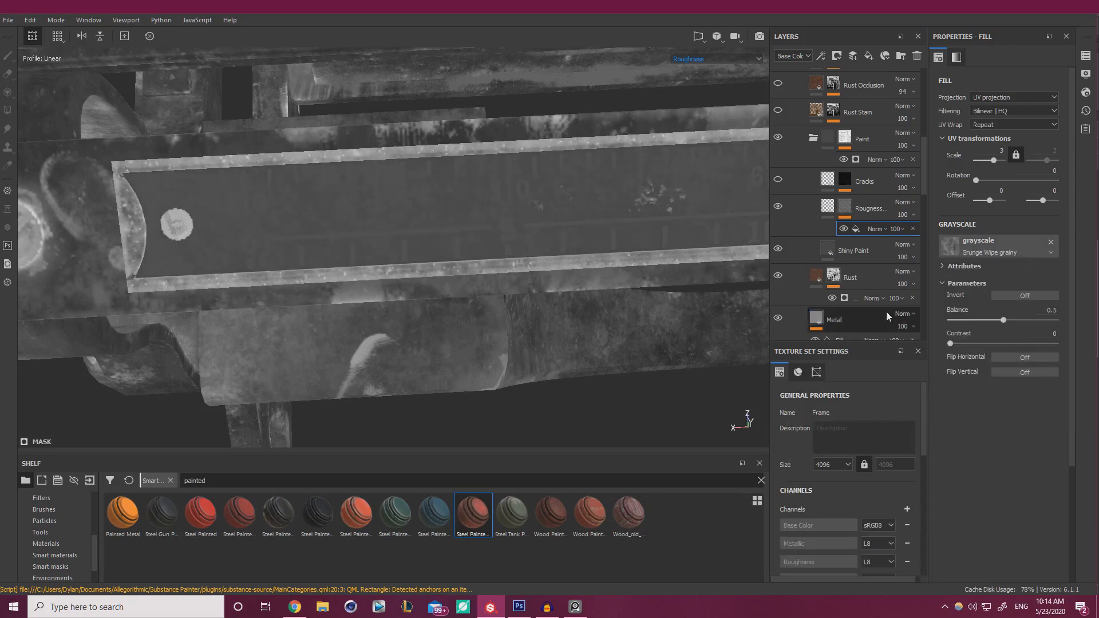
{"action": "mouse_move", "coordinate": [1001, 319]}
{"action": "left_mouse_down"}
{"action": "mouse_move", "coordinate": [988, 318]}
{"action": "mouse_move", "coordinate": [1002, 320]}
{"action": "left_mouse_up"}
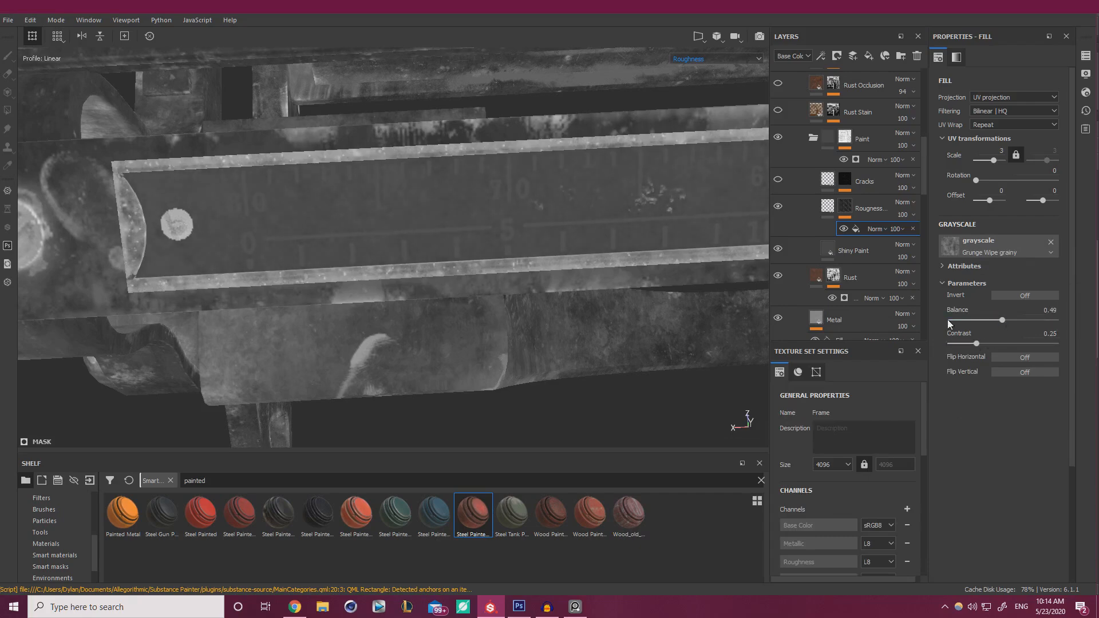
Choose Grunge Concrete as the grayscale texture of the Roughness layer's mask fill
{"action": "right_click_drag", "start_coordinate": [451, 215], "coordinate": [410, 215], "text": "alt"}
{"action": "left_click_drag", "start_coordinate": [409, 215], "coordinate": [470, 183], "text": "alt"}
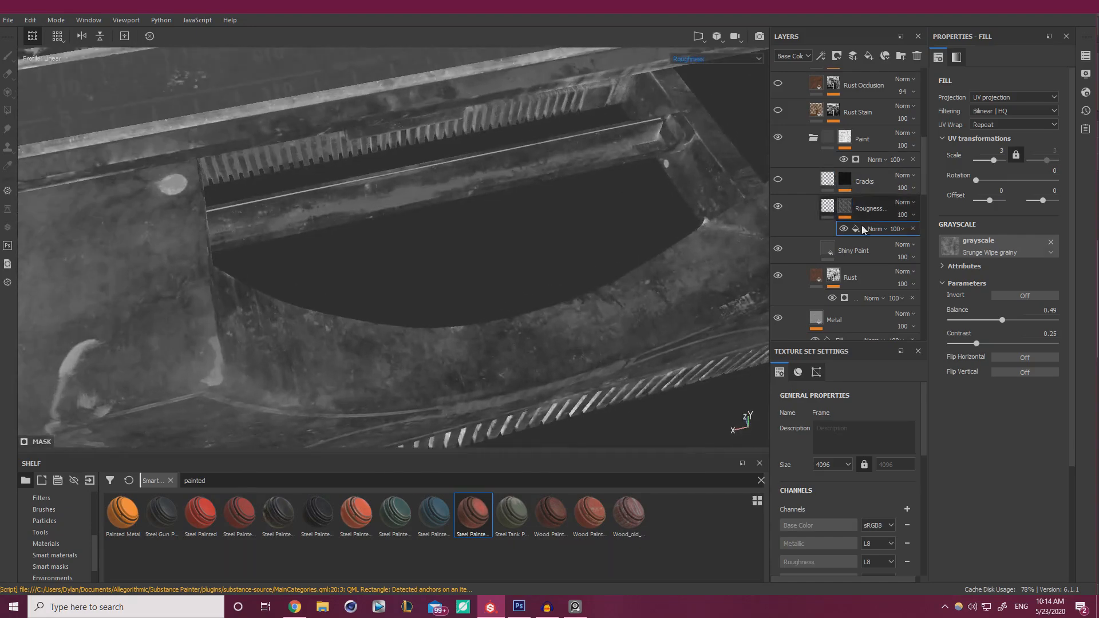
{"action": "left_click", "coordinate": [999, 246]}
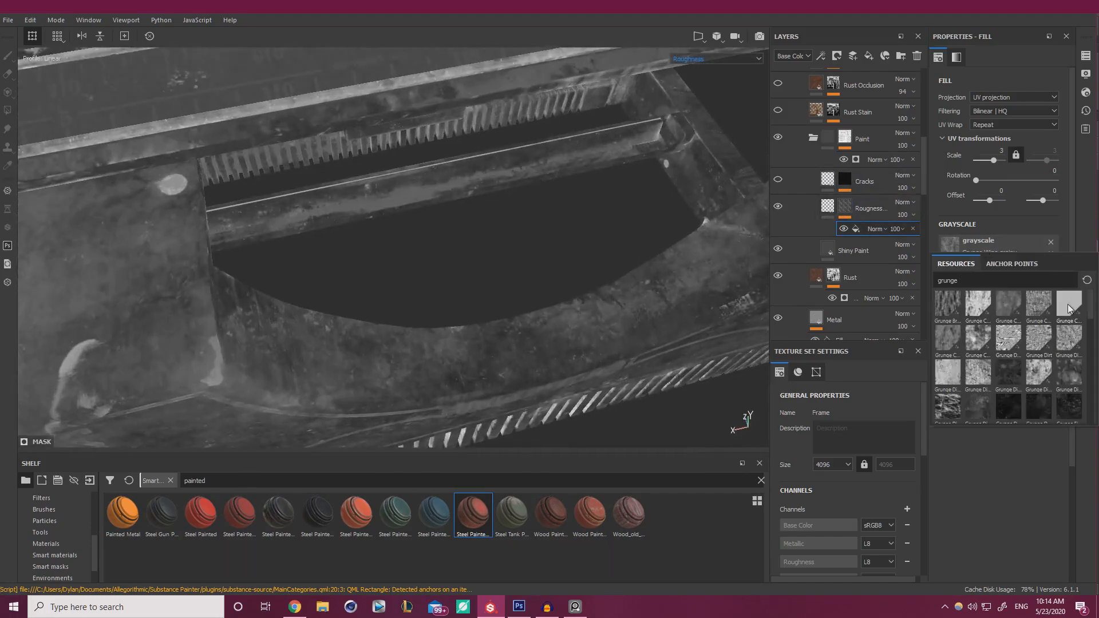
{"action": "mouse_move", "coordinate": [1068, 309]}
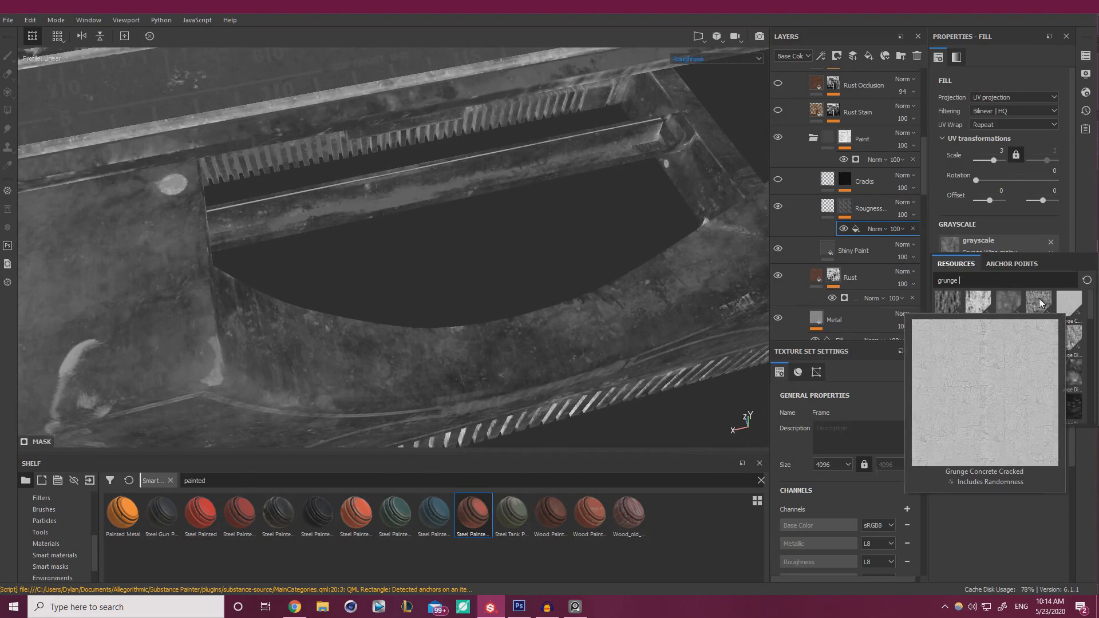
{"action": "mouse_move", "coordinate": [1003, 299]}
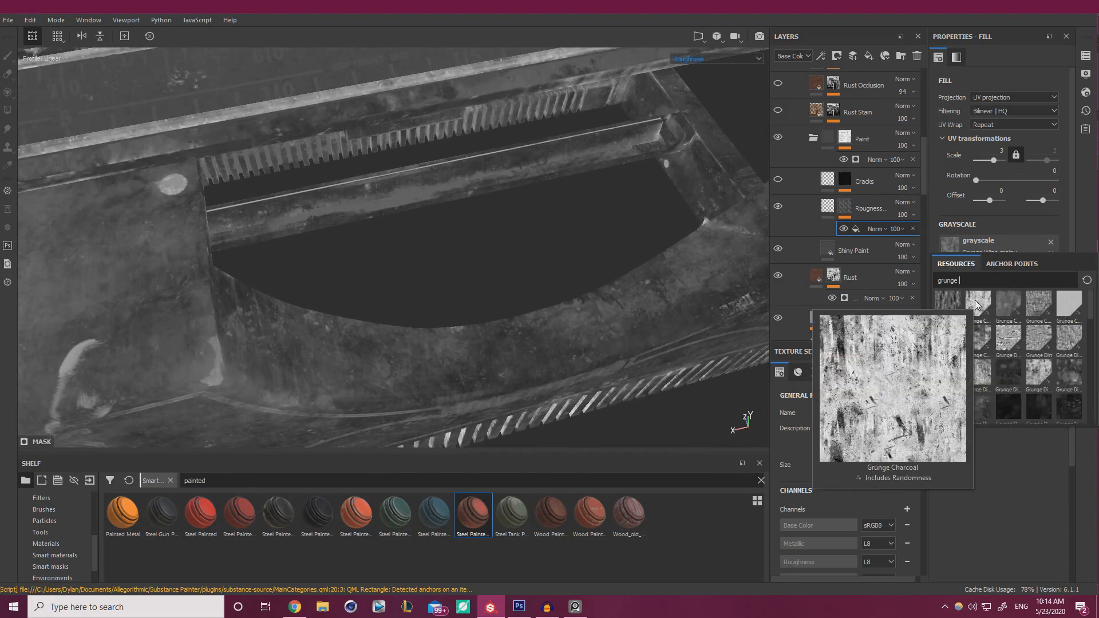
{"action": "left_click", "coordinate": [1004, 299]}
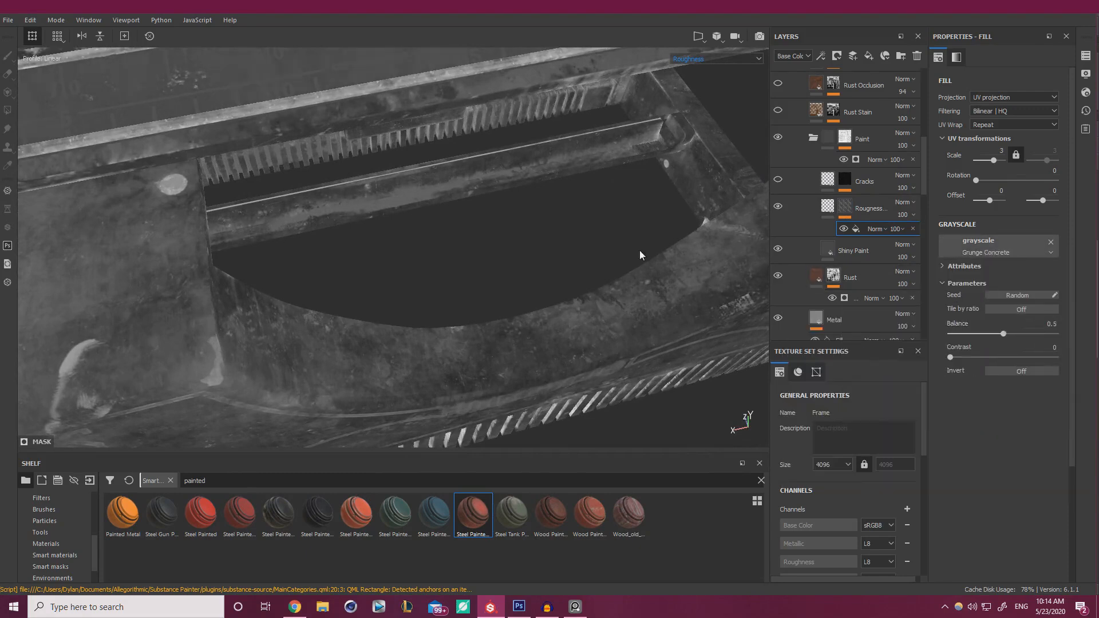
Set the Grunge Concrete fill's rotation to 90, balance to 0.52 and contrast to 0.25
{"action": "left_click_drag", "start_coordinate": [640, 253], "coordinate": [580, 273], "text": "alt"}
{"action": "scroll", "coordinate": [580, 274], "scroll_direction": "up", "scroll_amount": 3}
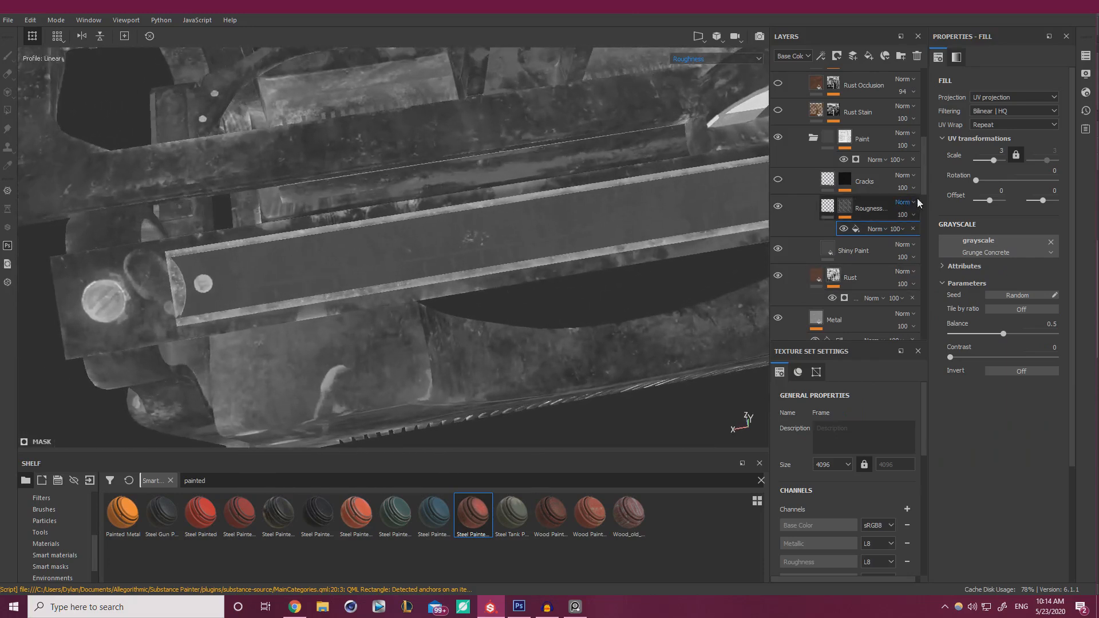
{"action": "left_click_drag", "start_coordinate": [976, 181], "coordinate": [992, 181]}
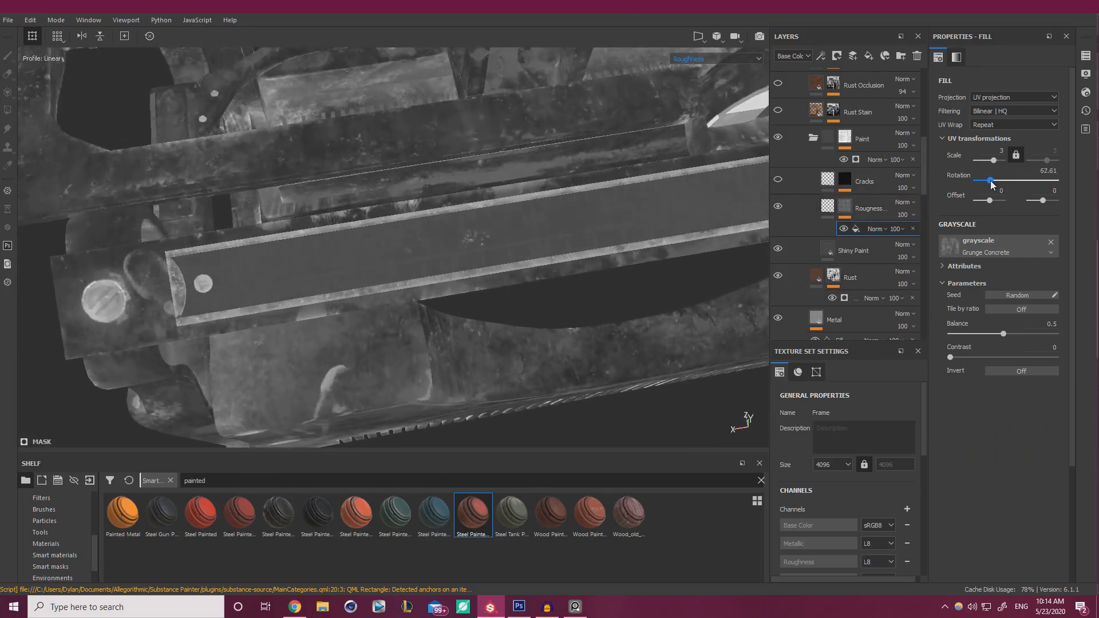
{"action": "left_click", "coordinate": [1053, 170]}
{"action": "left_click_drag", "start_coordinate": [1059, 169], "coordinate": [996, 170]}
{"action": "type", "text": "90"}
{"action": "key", "text": "Return"}
{"action": "left_click_drag", "start_coordinate": [707, 265], "coordinate": [1005, 331], "text": "alt"}
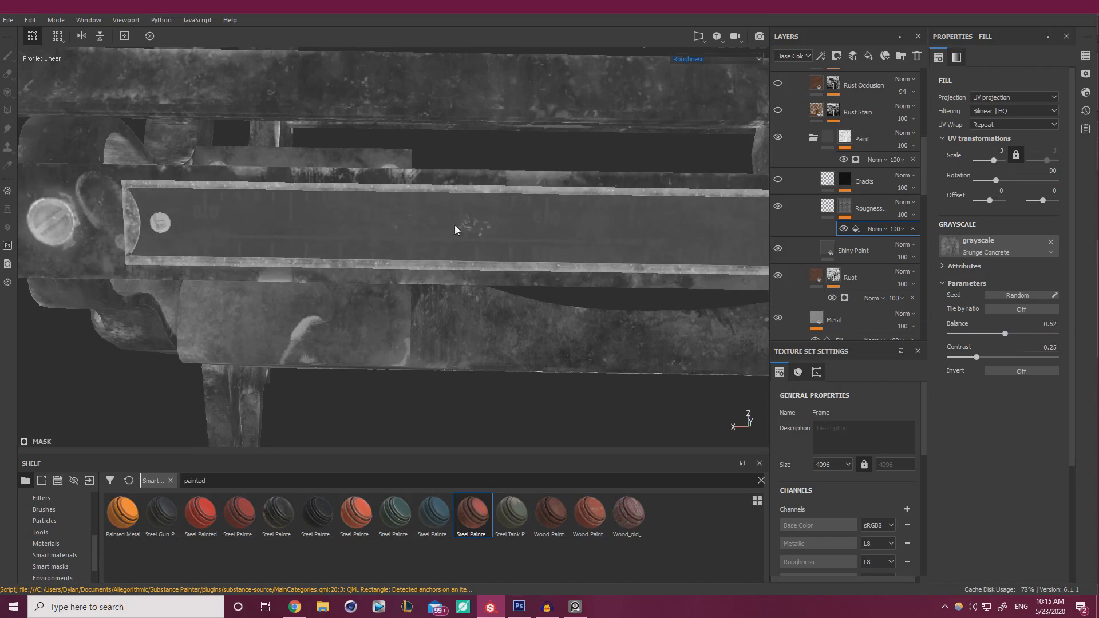
Switch the viewport from the Roughness channel to the full Material display and inspect the ruler plate up close
{"action": "left_click_drag", "start_coordinate": [455, 225], "coordinate": [816, 126], "text": "alt"}
{"action": "left_click", "coordinate": [702, 59]}
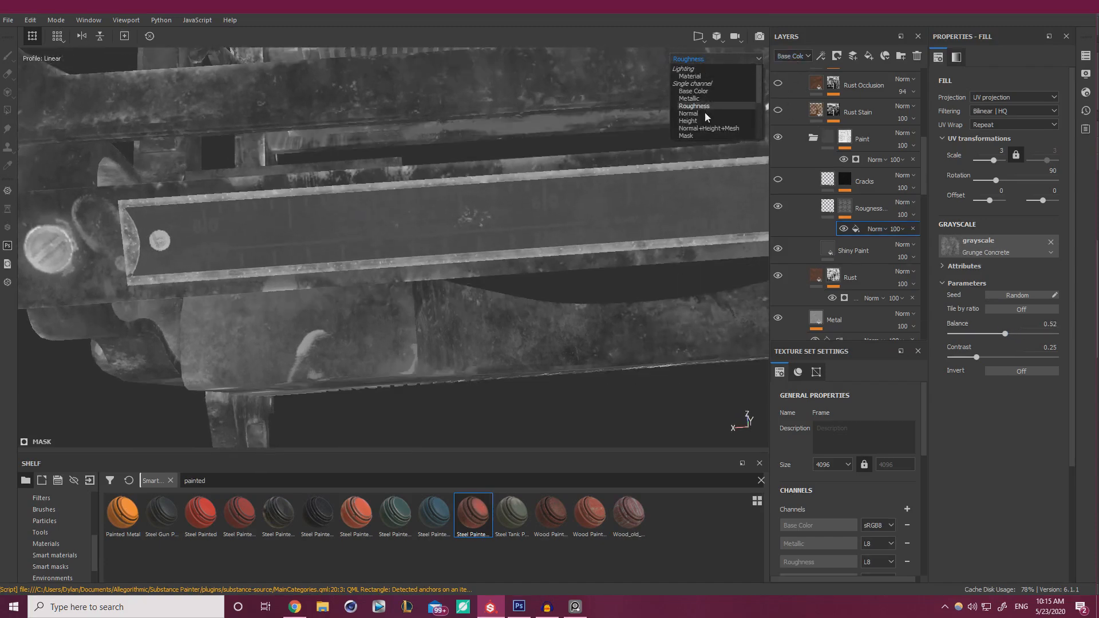
{"action": "left_click", "coordinate": [695, 76]}
{"action": "left_click_drag", "start_coordinate": [514, 186], "coordinate": [559, 189], "text": "alt"}
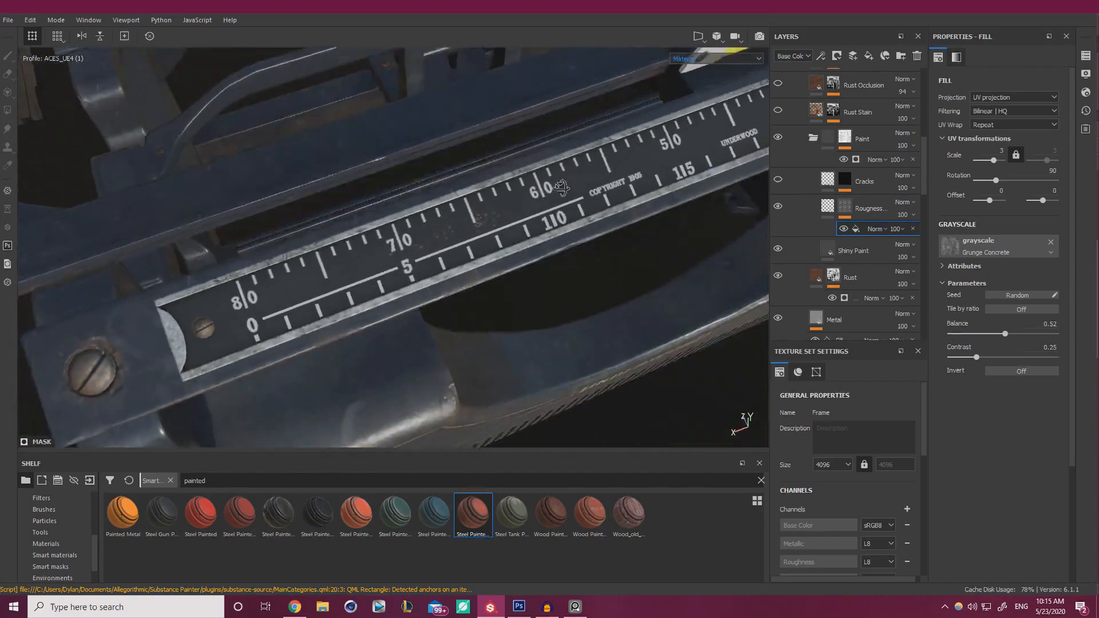
{"action": "right_click_drag", "start_coordinate": [559, 189], "coordinate": [701, 274], "text": "alt"}
{"action": "left_click_drag", "start_coordinate": [702, 275], "coordinate": [613, 282], "text": "alt"}
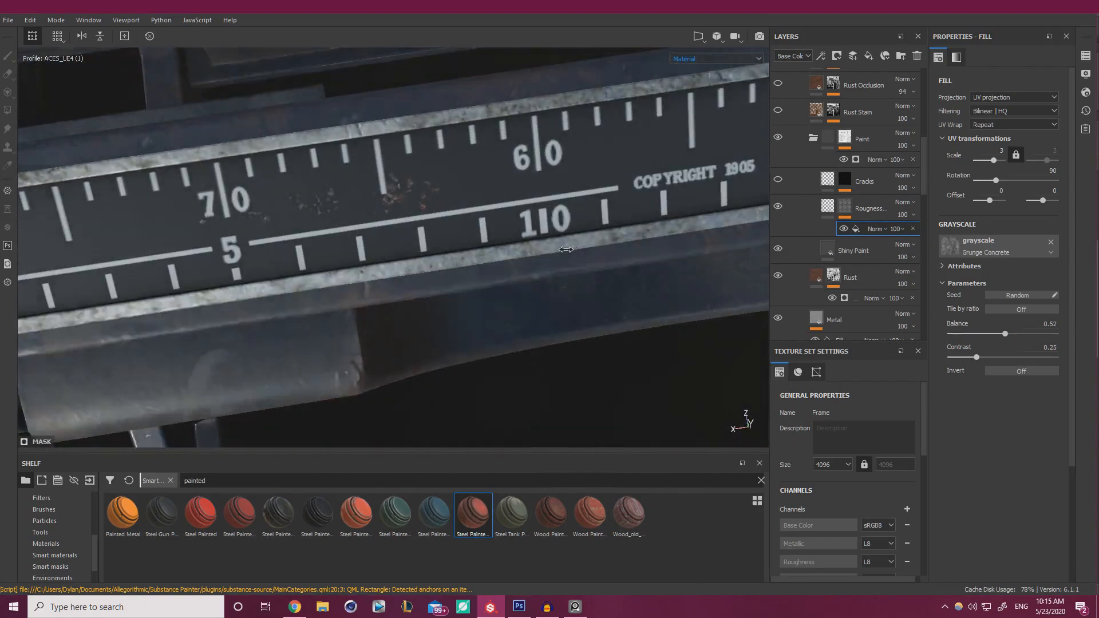
Set the Roughness layer's roughness value to 0.5556 and its own UV scale to 2
{"action": "left_click", "coordinate": [826, 207]}
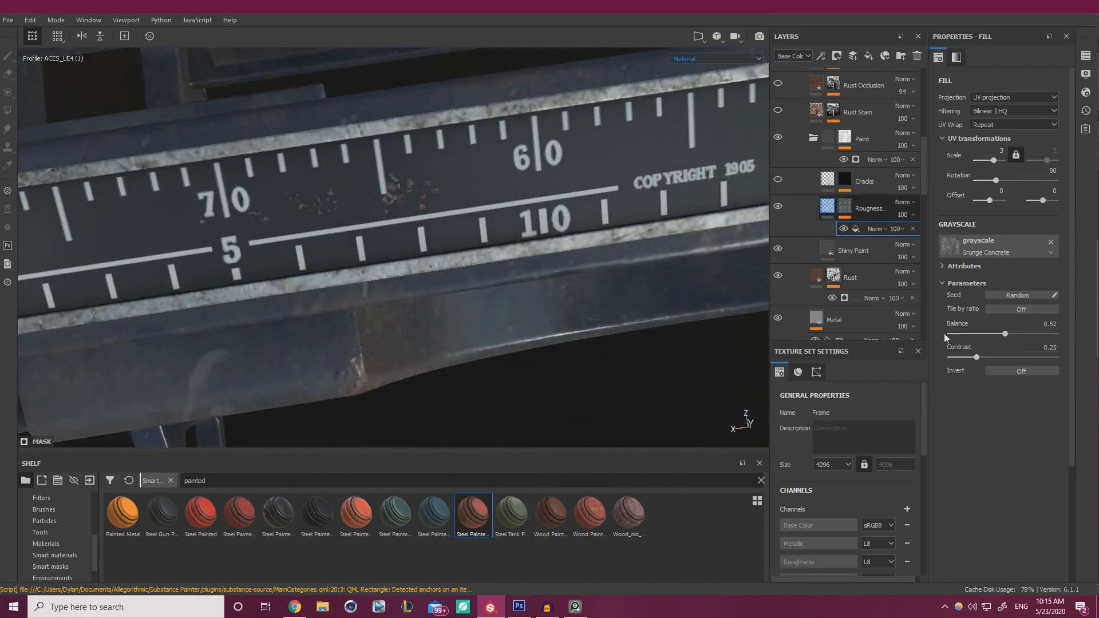
{"action": "key", "text": "Delete"}
{"action": "mouse_move", "coordinate": [572, 223]}
{"action": "left_mouse_down", "text": "alt"}
{"action": "mouse_move", "coordinate": [575, 269]}
{"action": "mouse_move", "coordinate": [595, 280]}
{"action": "mouse_move", "coordinate": [584, 241]}
{"action": "left_mouse_up", "text": "alt"}
{"action": "middle_click_drag", "start_coordinate": [298, 246], "coordinate": [516, 229], "text": "alt"}
{"action": "right_click_drag", "start_coordinate": [516, 229], "coordinate": [306, 222], "text": "alt"}
{"action": "left_click_drag", "start_coordinate": [306, 223], "coordinate": [694, 106], "text": "alt"}
{"action": "left_click_drag", "start_coordinate": [640, 189], "coordinate": [572, 167], "text": "alt"}
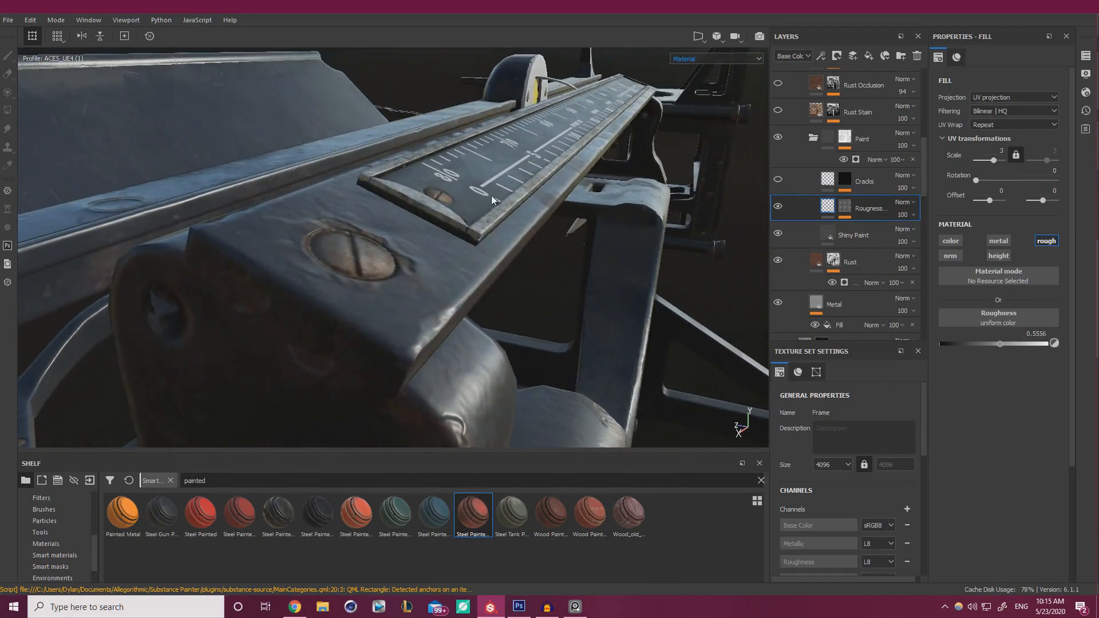
{"action": "left_click", "coordinate": [1001, 152]}
{"action": "right_click_drag", "start_coordinate": [574, 212], "coordinate": [622, 222], "text": "alt"}
{"action": "middle_click_drag", "start_coordinate": [623, 222], "coordinate": [603, 281], "text": "alt"}
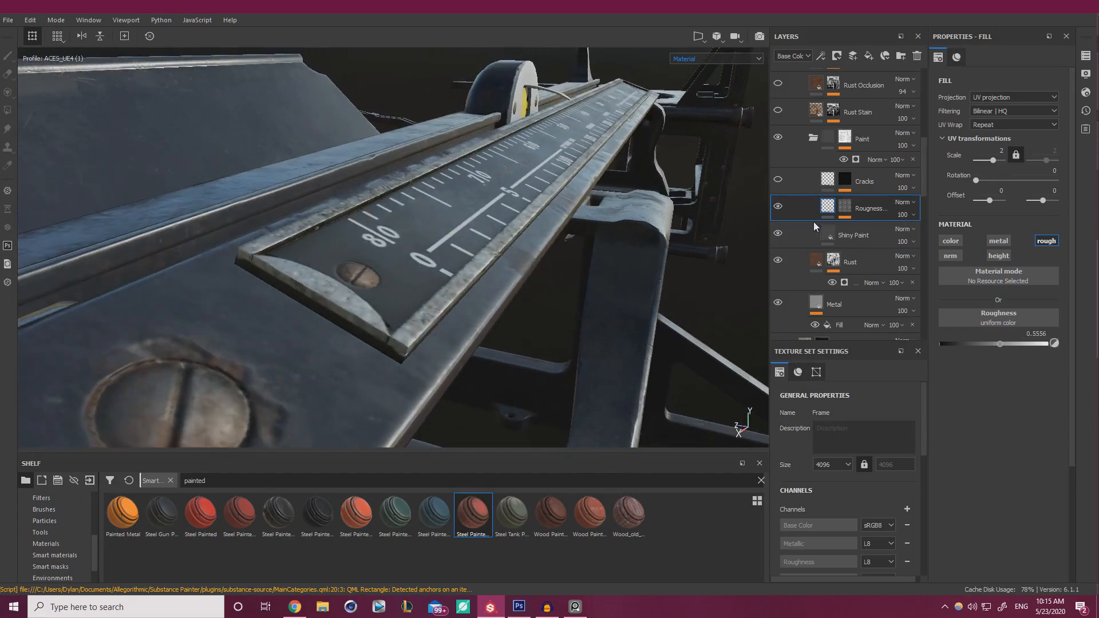
Set the Grunge Concrete mask fill's UV scale to 2 and its balance to 0.58
{"action": "left_click", "coordinate": [847, 209]}
{"action": "left_click", "coordinate": [860, 229]}
{"action": "left_click", "coordinate": [1001, 150]}
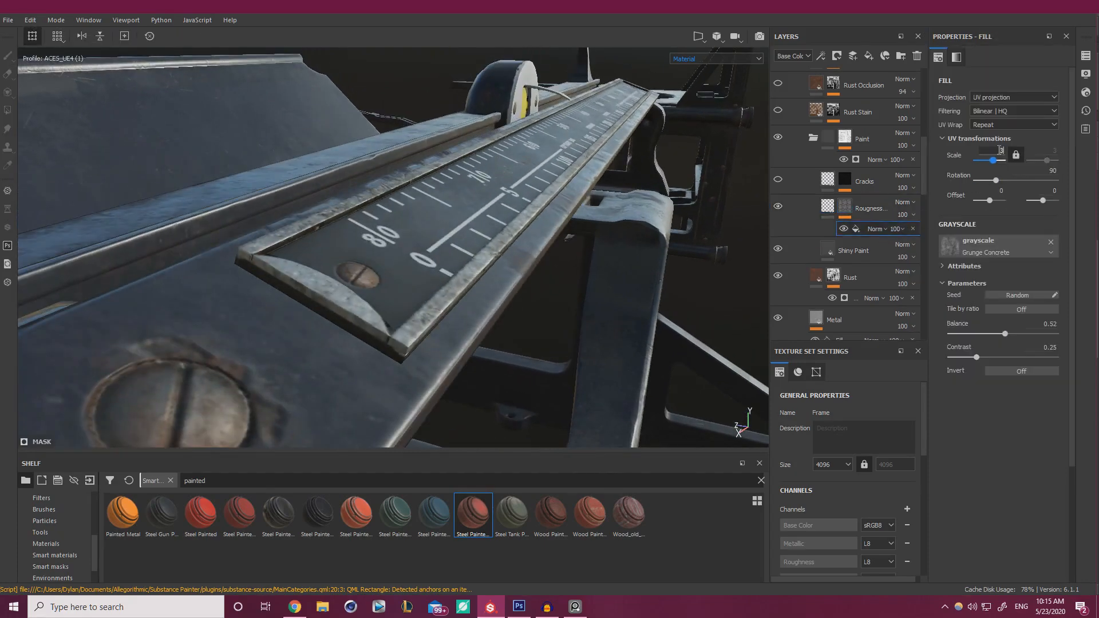
{"action": "type", "text": "2"}
{"action": "left_click_drag", "start_coordinate": [629, 203], "coordinate": [668, 234], "text": "alt"}
{"action": "left_click", "coordinate": [1019, 334]}
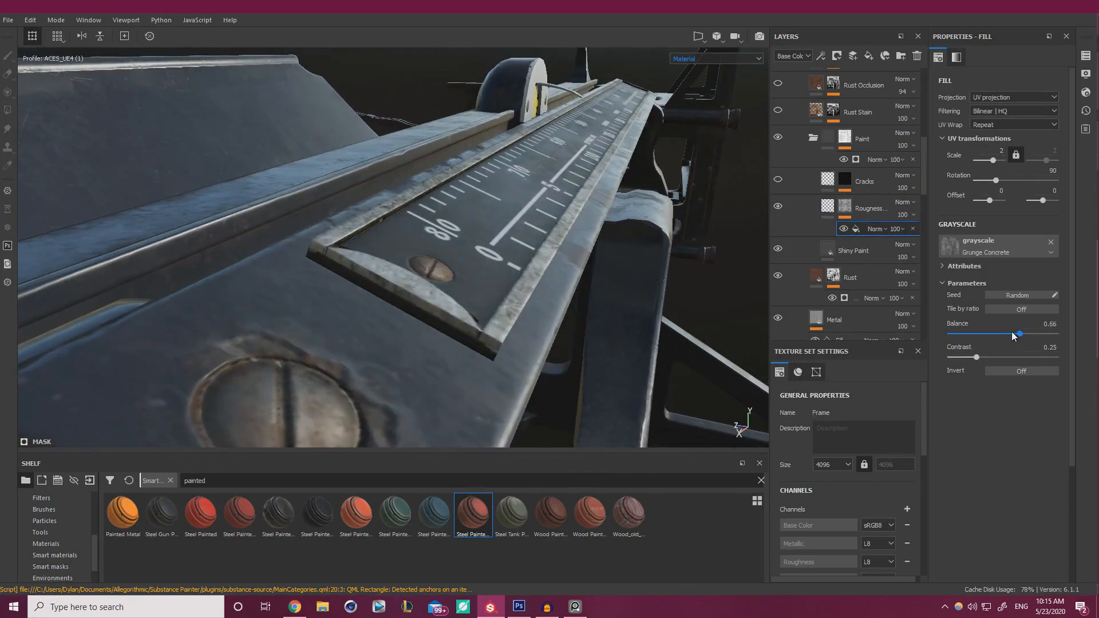
Lower the Roughness layer's roughness value to 0.5291 and check the ruler plate from several angles
{"action": "left_click", "coordinate": [829, 207]}
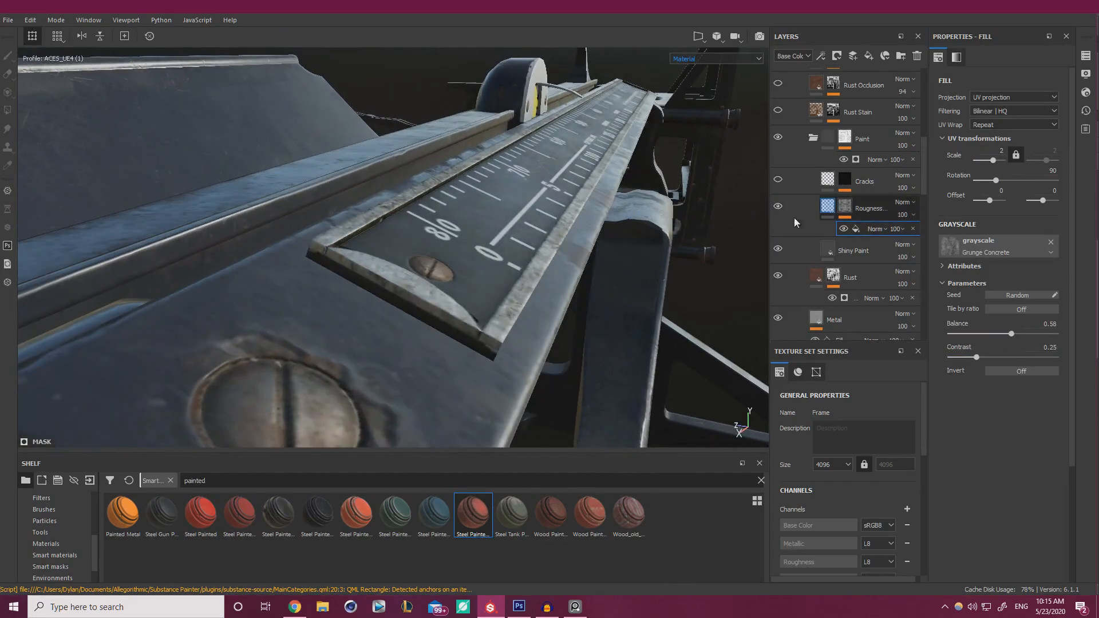
{"action": "mouse_move", "coordinate": [1000, 339]}
{"action": "left_mouse_down"}
{"action": "mouse_move", "coordinate": [1013, 342]}
{"action": "mouse_move", "coordinate": [985, 345]}
{"action": "mouse_move", "coordinate": [997, 345]}
{"action": "left_mouse_up"}
{"action": "left_click_drag", "start_coordinate": [558, 246], "coordinate": [400, 204], "text": "alt"}
{"action": "scroll", "coordinate": [641, 187], "scroll_direction": "down", "scroll_amount": 3}
{"action": "middle_click_drag", "start_coordinate": [738, 181], "coordinate": [439, 207], "text": "alt"}
{"action": "left_click_drag", "start_coordinate": [438, 207], "coordinate": [442, 244], "text": "alt"}
{"action": "scroll", "coordinate": [442, 243], "scroll_direction": "up", "scroll_amount": 2}
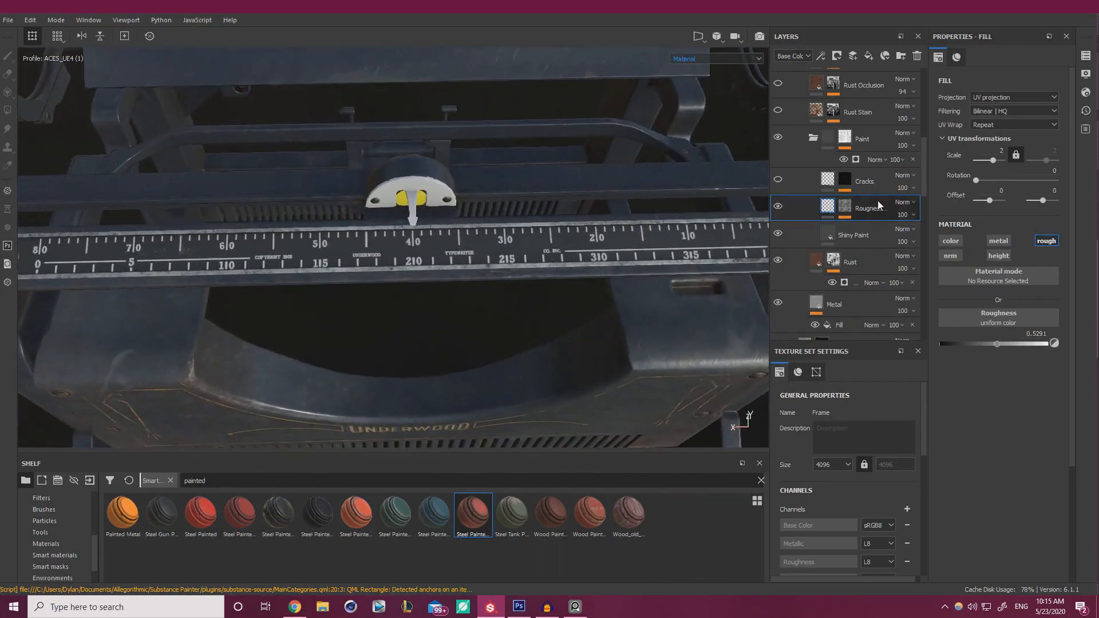
Make the Cracks layer in the Paint folder visible and check its effect on the ruler plate
{"action": "left_click", "coordinate": [779, 180]}
{"action": "right_click_drag", "start_coordinate": [443, 251], "coordinate": [645, 304], "text": "alt"}
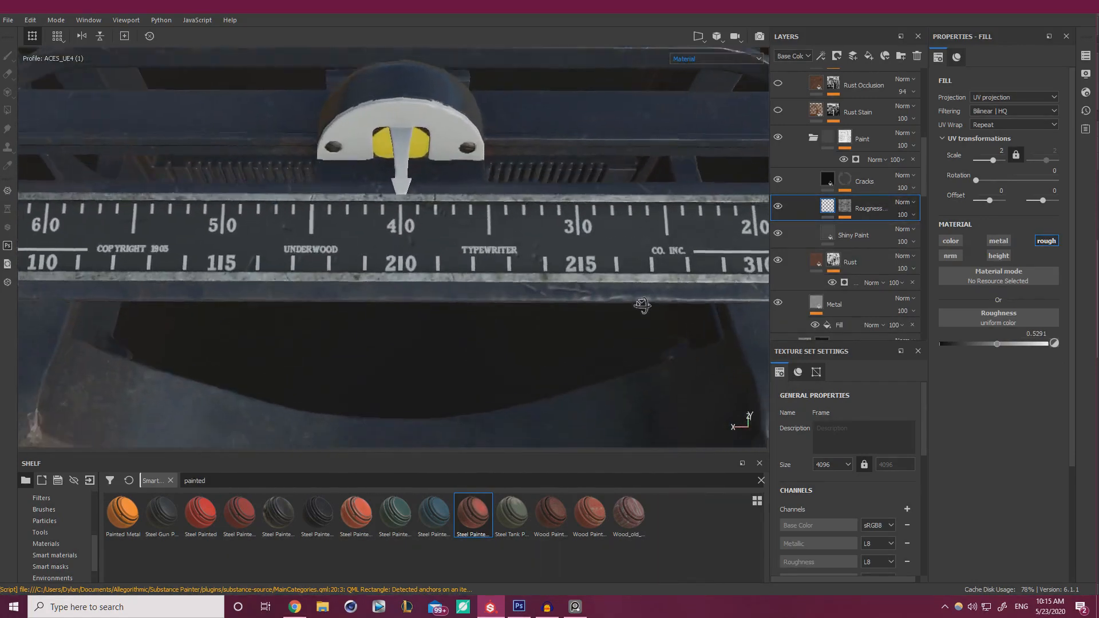
{"action": "left_click_drag", "start_coordinate": [645, 304], "coordinate": [584, 276], "text": "alt"}
{"action": "right_click_drag", "start_coordinate": [584, 276], "coordinate": [593, 277], "text": "alt"}
{"action": "right_click_drag", "start_coordinate": [507, 255], "coordinate": [343, 237], "text": "alt"}
{"action": "middle_click_drag", "start_coordinate": [343, 236], "coordinate": [501, 227], "text": "alt"}
{"action": "left_click_drag", "start_coordinate": [501, 228], "coordinate": [648, 228], "text": "alt"}
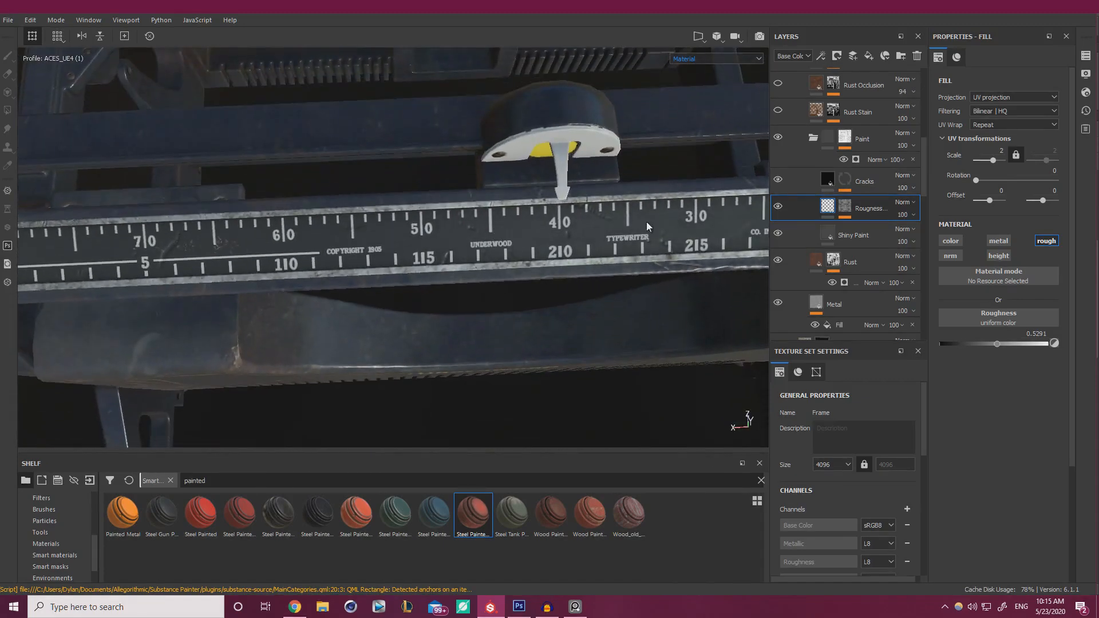
Set the UV scale of the Grunge Shavings fill in the Cracks layer's mask to 5
{"action": "left_click", "coordinate": [851, 182]}
{"action": "left_click", "coordinate": [848, 181]}
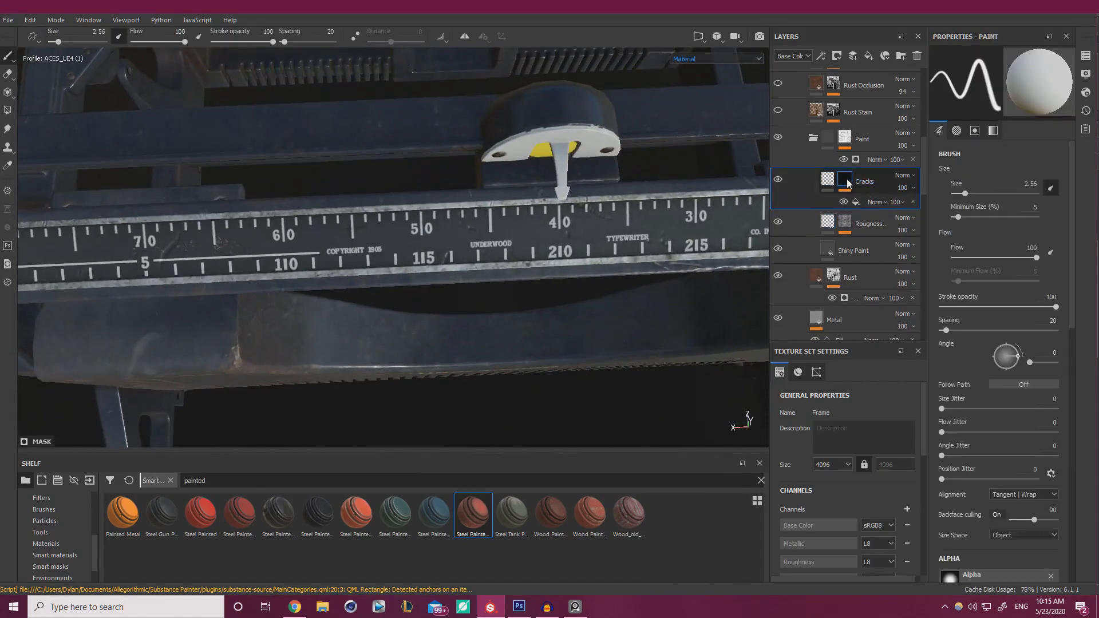
{"action": "left_click", "coordinate": [856, 199]}
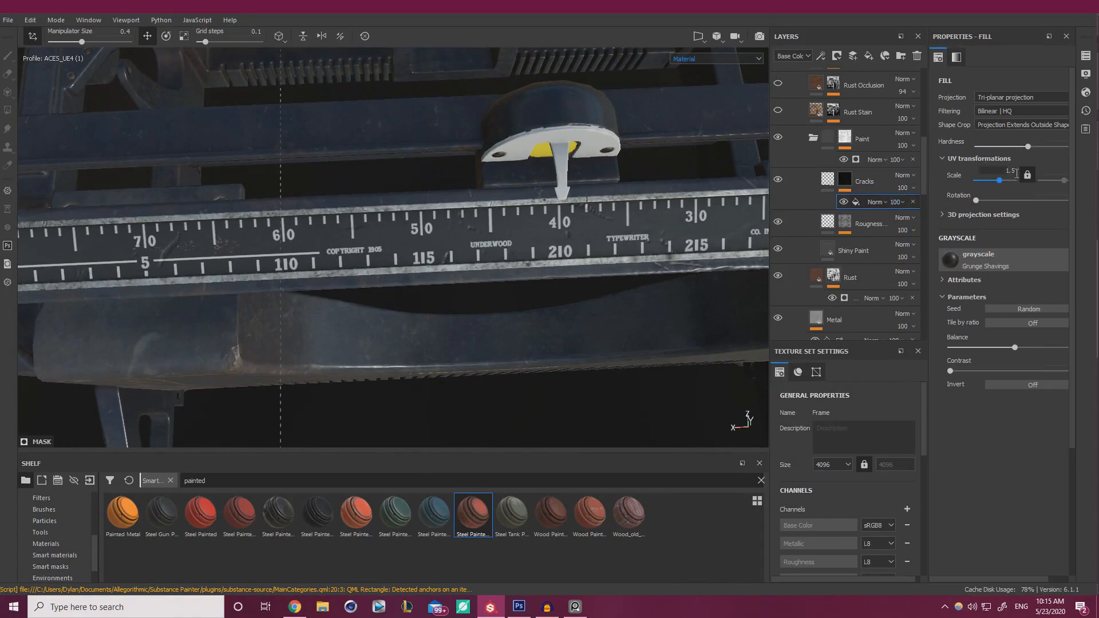
{"action": "type", "text": "5"}
{"action": "key", "text": "Return"}
{"action": "left_click_drag", "start_coordinate": [569, 215], "coordinate": [447, 189], "text": "alt"}
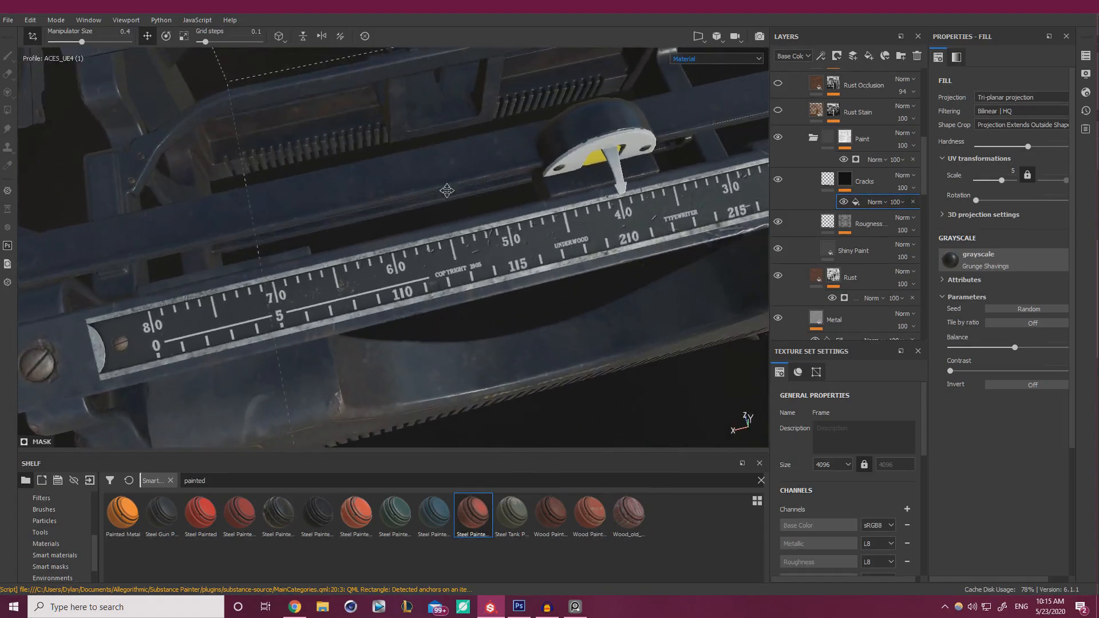
Set the Cracks layer's height to -0.003 and check the effect along the ruler plate
{"action": "right_click_drag", "start_coordinate": [447, 189], "coordinate": [703, 243], "text": "alt"}
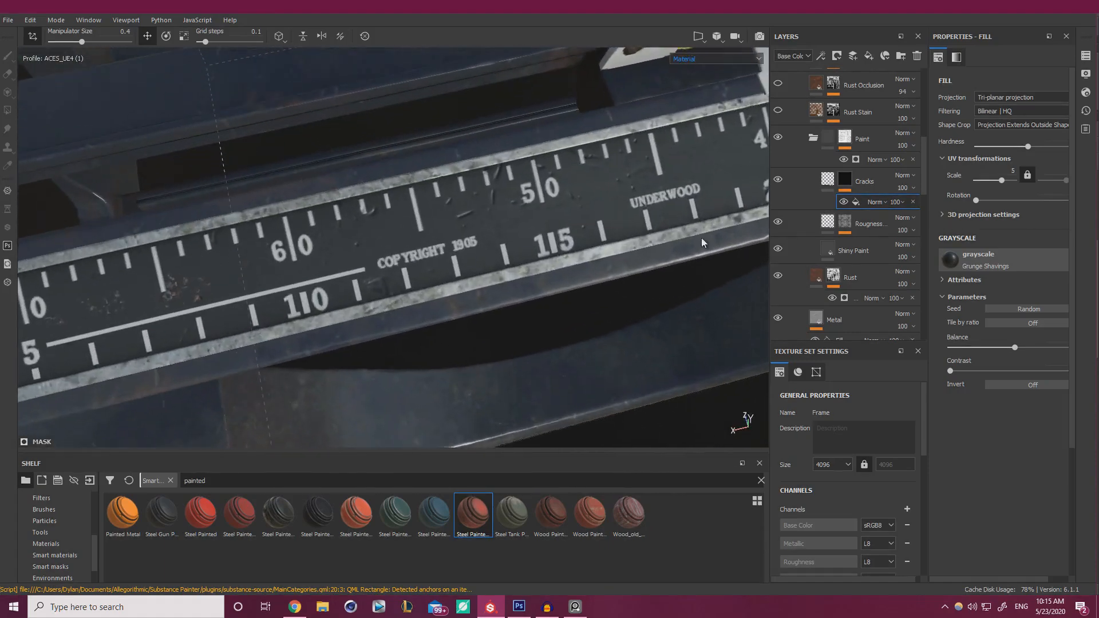
{"action": "left_click", "coordinate": [827, 184]}
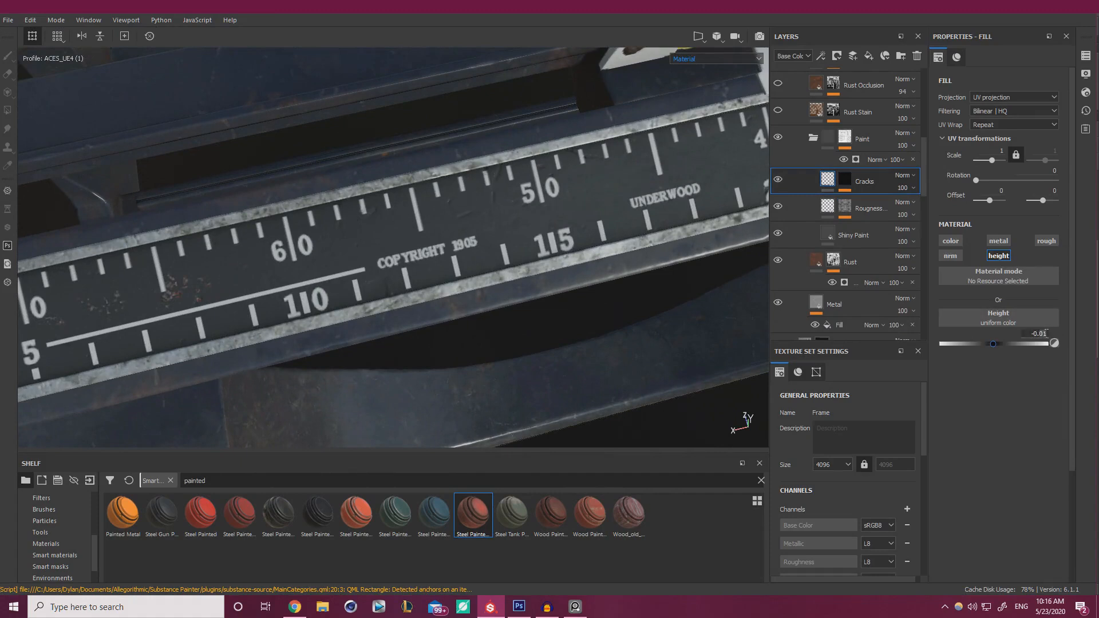
{"action": "left_click", "coordinate": [1046, 334]}
{"action": "key", "text": "Return"}
{"action": "left_click_drag", "start_coordinate": [562, 271], "coordinate": [486, 277], "text": "alt"}
{"action": "middle_click_drag", "start_coordinate": [487, 277], "coordinate": [240, 292], "text": "alt"}
{"action": "middle_click_drag", "start_coordinate": [634, 267], "coordinate": [322, 300], "text": "alt"}
{"action": "left_click_drag", "start_coordinate": [322, 299], "coordinate": [340, 282], "text": "alt"}
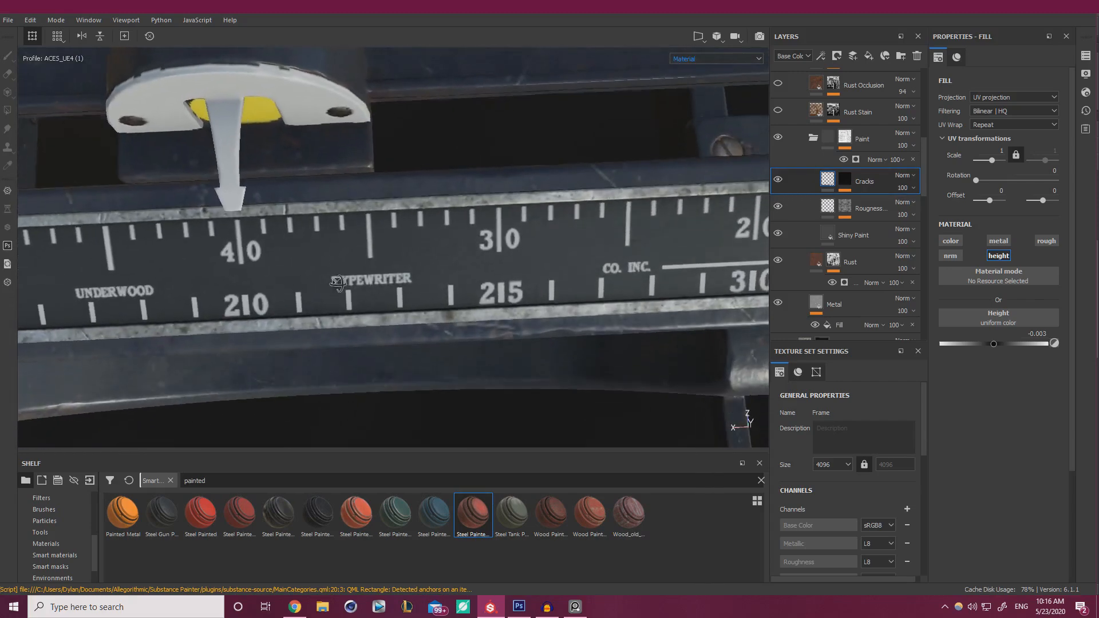
{"action": "middle_click_drag", "start_coordinate": [605, 277], "coordinate": [218, 287], "text": "alt"}
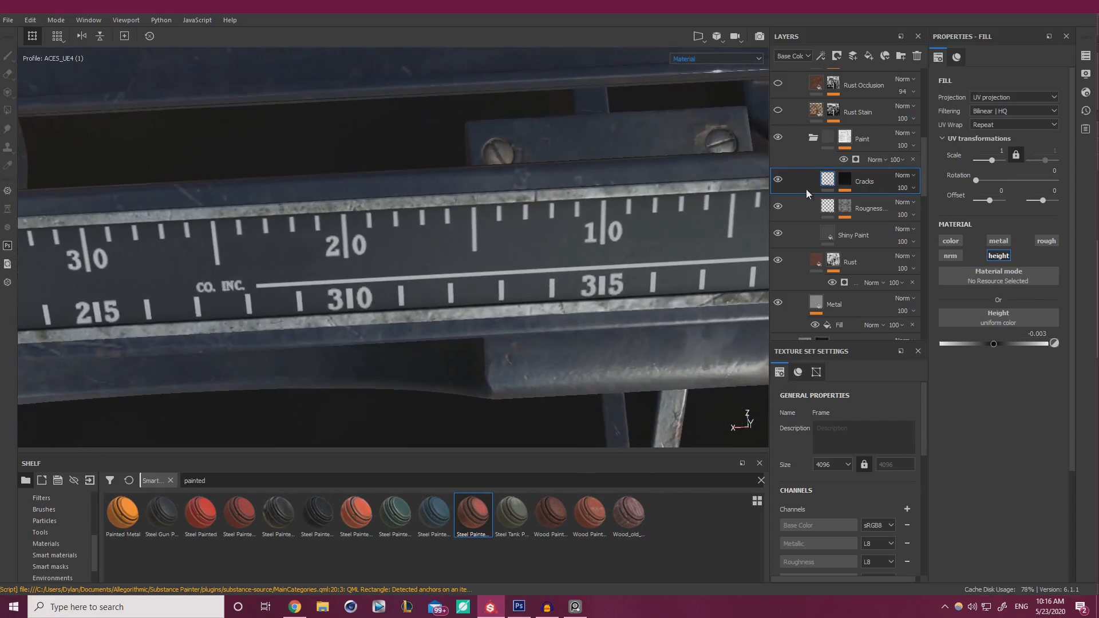
Set the UV scale of the Grunge Shavings fill in the Cracks layer's mask to 7
{"action": "left_click", "coordinate": [844, 176]}
{"action": "left_click", "coordinate": [854, 201]}
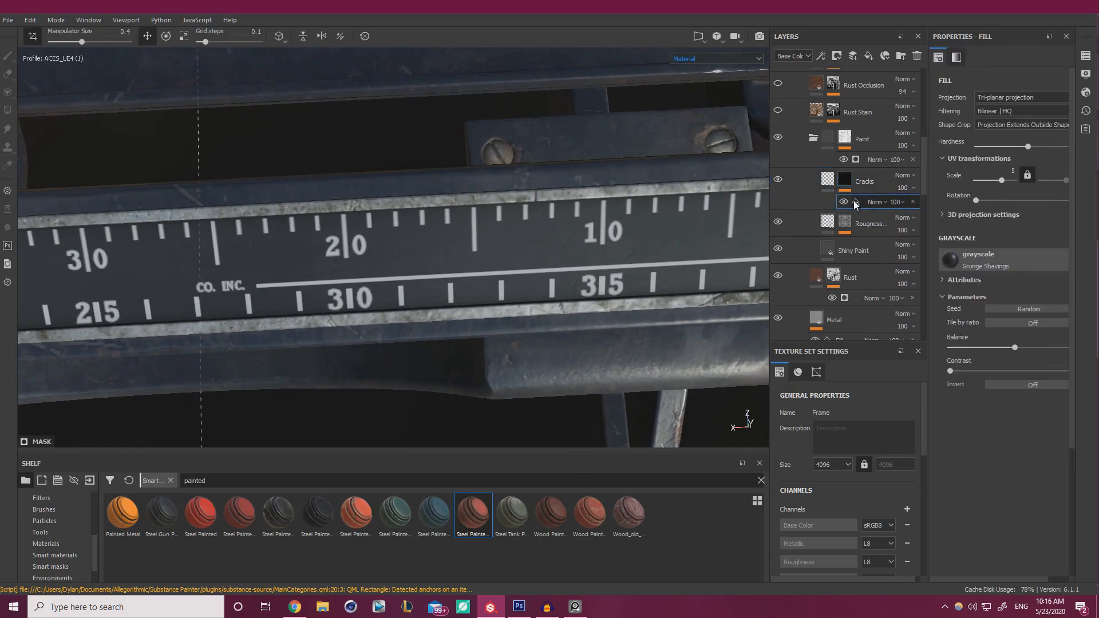
{"action": "type", "text": "105"}
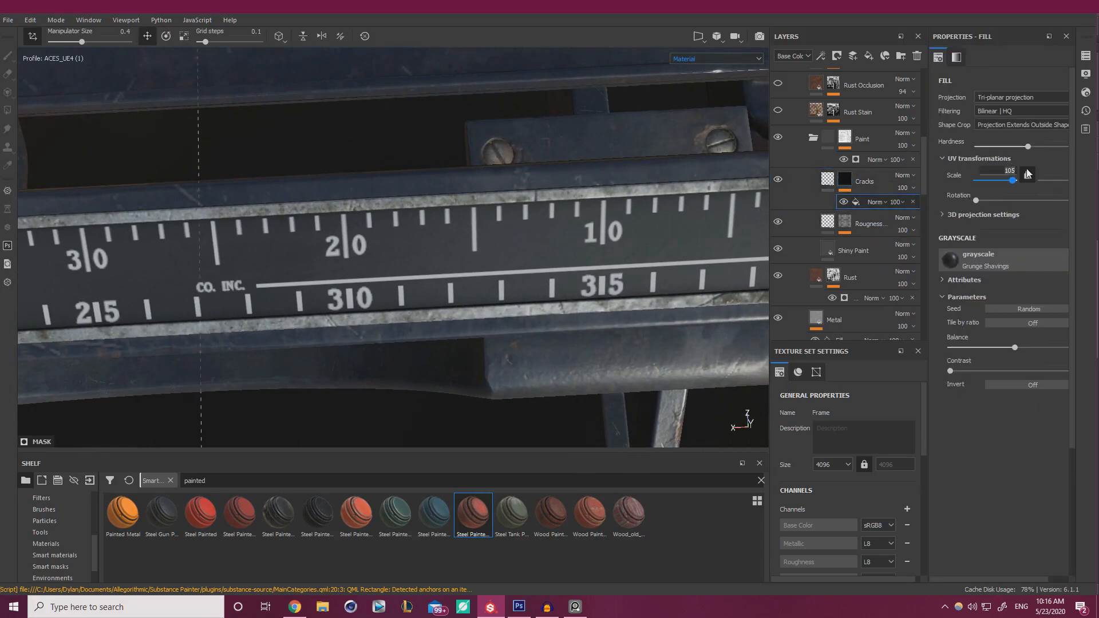
{"action": "type", "text": "5"}
{"action": "key", "text": "Return"}
{"action": "left_click", "coordinate": [1010, 170]}
{"action": "key", "text": "Return"}
{"action": "mouse_move", "coordinate": [540, 226]}
{"action": "left_mouse_down", "text": "alt"}
{"action": "mouse_move", "coordinate": [436, 206]}
{"action": "mouse_move", "coordinate": [412, 217]}
{"action": "mouse_move", "coordinate": [637, 160]}
{"action": "mouse_move", "coordinate": [573, 213]}
{"action": "mouse_move", "coordinate": [532, 214]}
{"action": "mouse_move", "coordinate": [547, 210]}
{"action": "left_mouse_up", "text": "alt"}
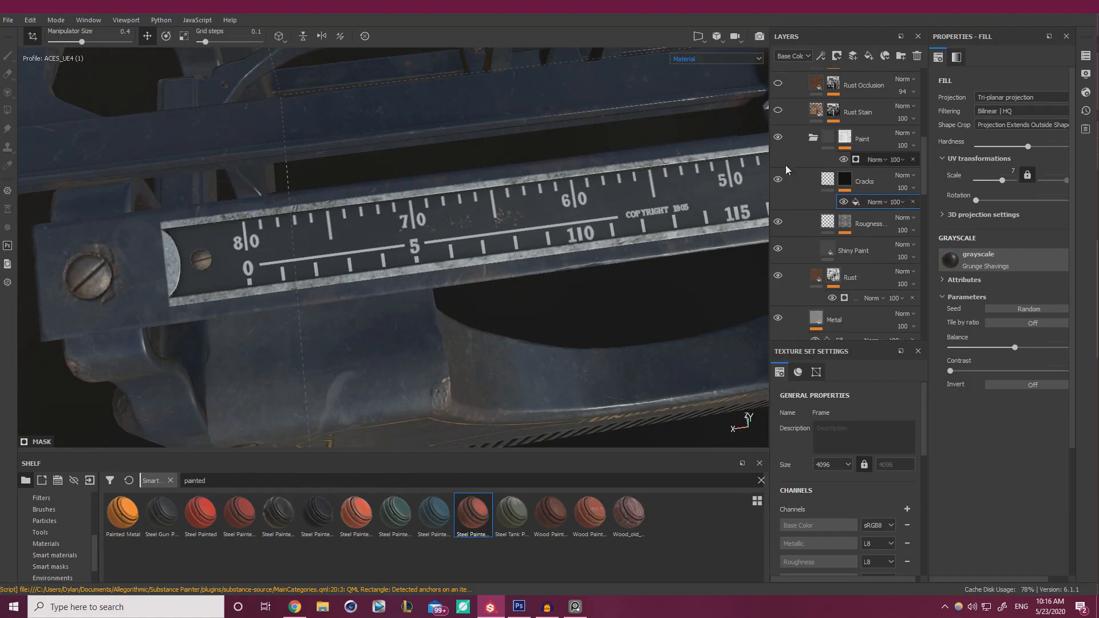
In the Paint folder's Mask Editor generator, set ambient occlusion opacity to 0.89, curvature opacity to 0.12 and global balance to 0.28
{"action": "left_click", "coordinate": [860, 160]}
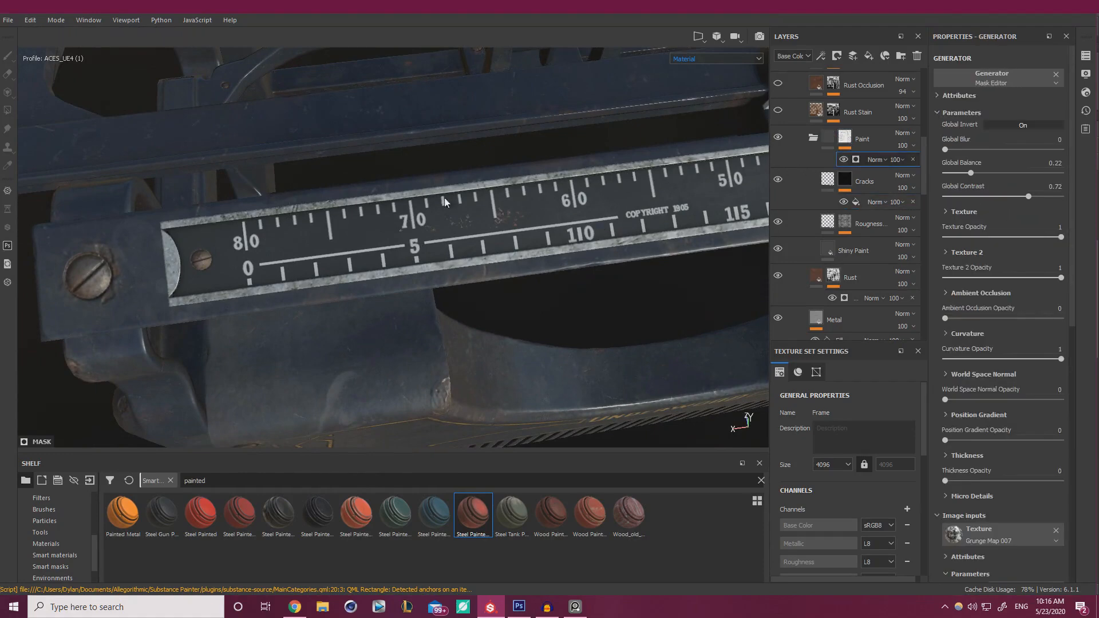
{"action": "right_click_drag", "start_coordinate": [551, 222], "coordinate": [455, 210], "text": "alt"}
{"action": "left_click_drag", "start_coordinate": [456, 210], "coordinate": [422, 216], "text": "alt"}
{"action": "right_click_drag", "start_coordinate": [422, 216], "coordinate": [458, 215], "text": "alt"}
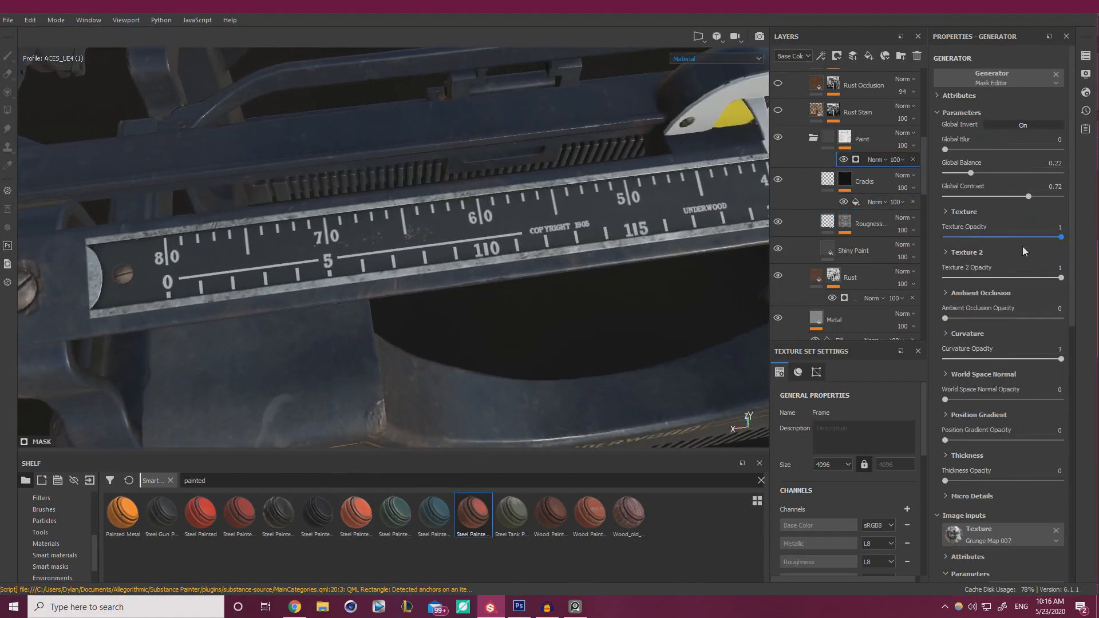
{"action": "left_click", "coordinate": [1000, 318]}
{"action": "left_click", "coordinate": [1038, 318]}
{"action": "left_click", "coordinate": [1051, 319]}
{"action": "left_click", "coordinate": [977, 173]}
{"action": "left_click", "coordinate": [949, 319]}
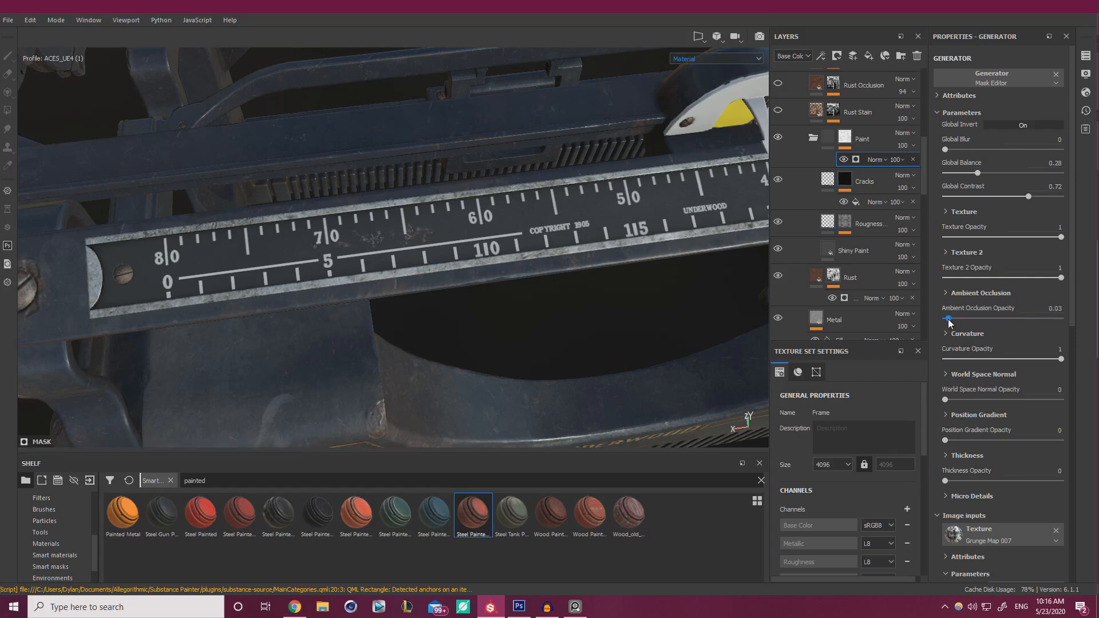
{"action": "left_click", "coordinate": [1047, 318]}
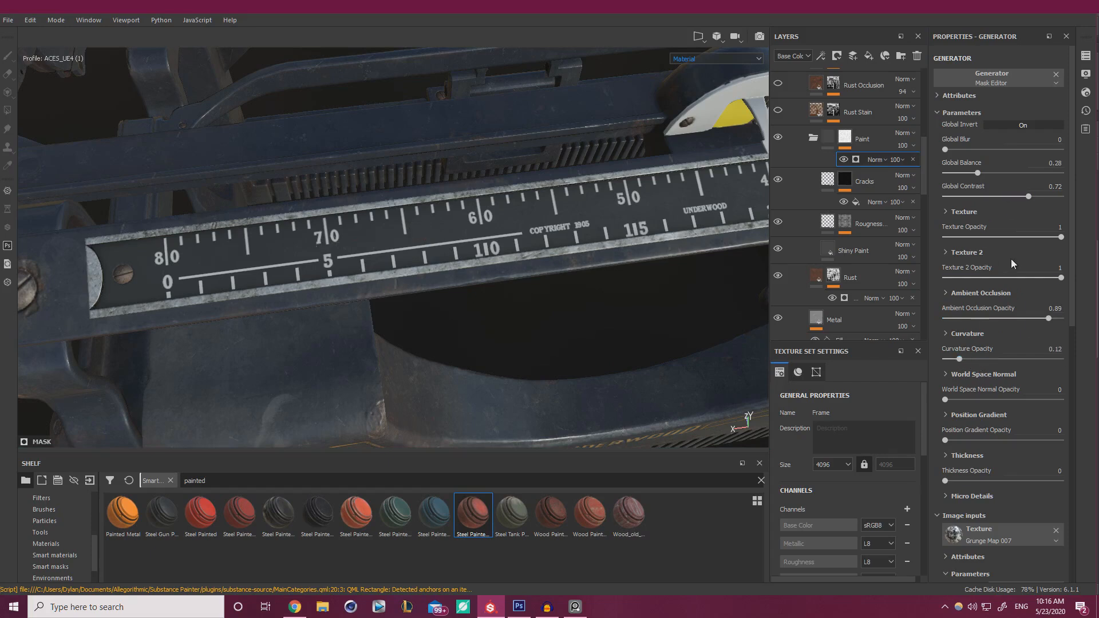
Raise the Mask Editor's global balance to 0.45 and check the paint wear along the whole ruler plate
{"action": "left_click", "coordinate": [1006, 172]}
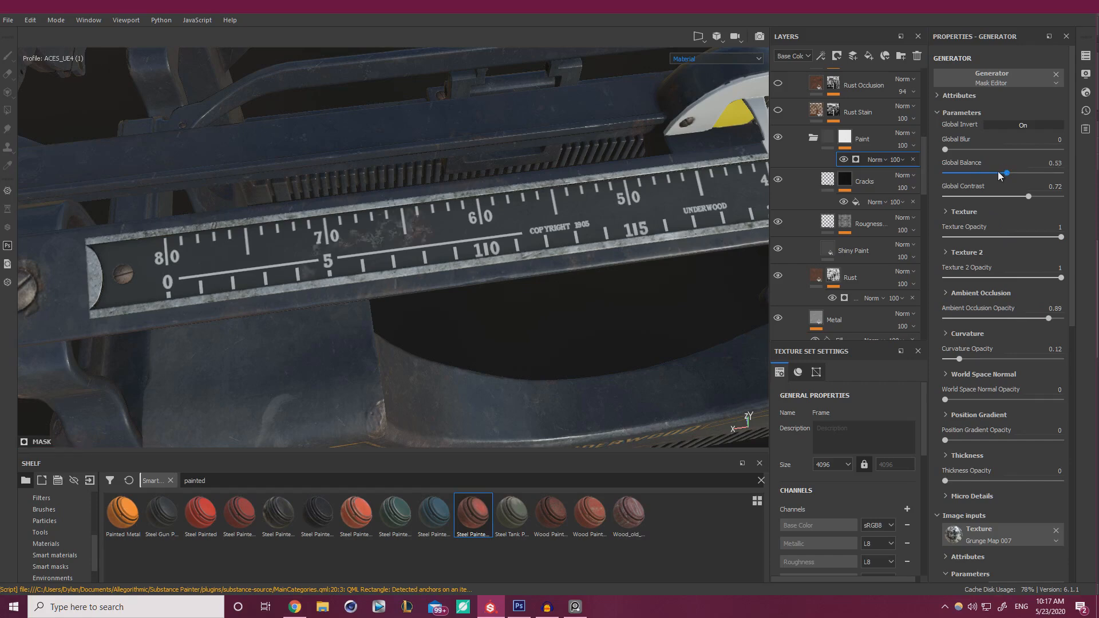
{"action": "left_click", "coordinate": [999, 173]}
{"action": "left_click_drag", "start_coordinate": [630, 244], "coordinate": [606, 274], "text": "alt"}
{"action": "middle_click_drag", "start_coordinate": [656, 210], "coordinate": [209, 219], "text": "alt"}
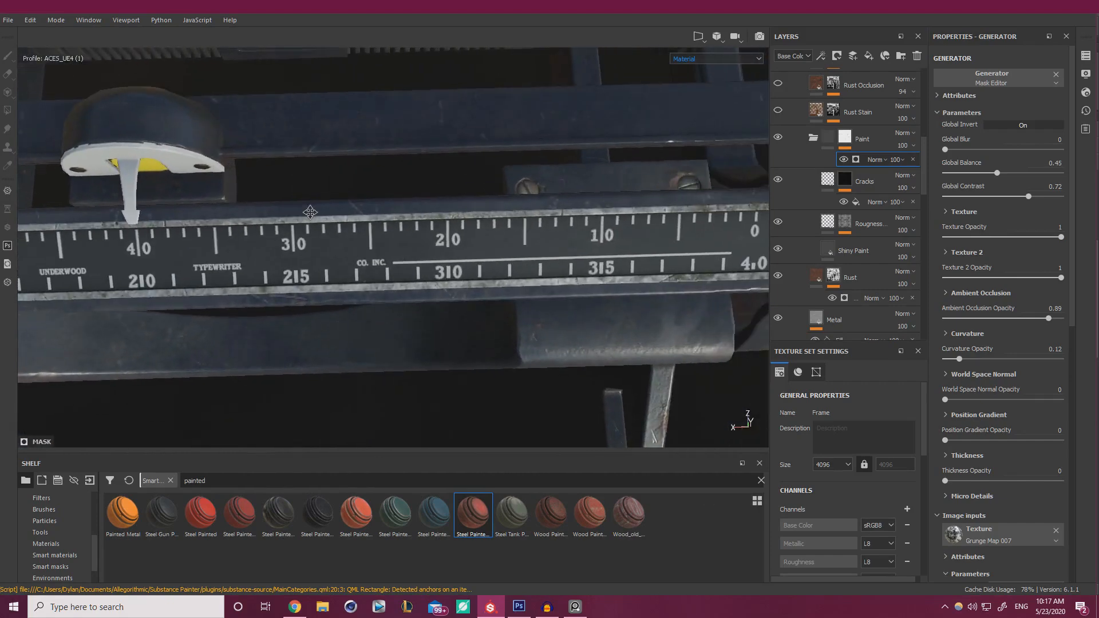
{"action": "middle_click_drag", "start_coordinate": [504, 205], "coordinate": [337, 211], "text": "alt"}
{"action": "middle_click_drag", "start_coordinate": [144, 213], "coordinate": [756, 191], "text": "alt"}
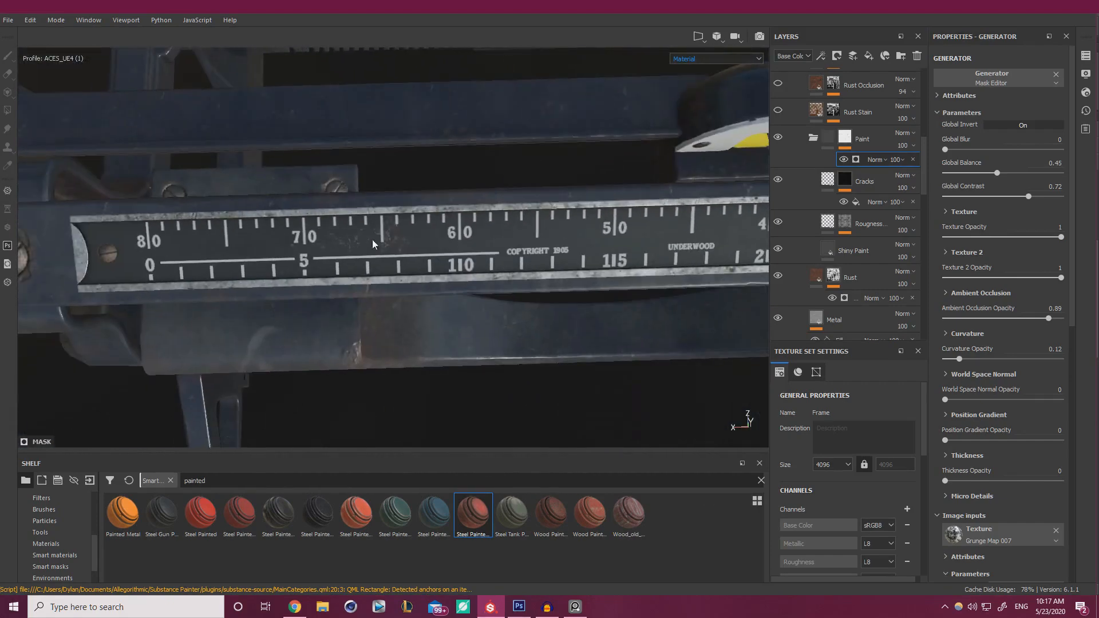
{"action": "left_click_drag", "start_coordinate": [410, 252], "coordinate": [481, 256], "text": "alt"}
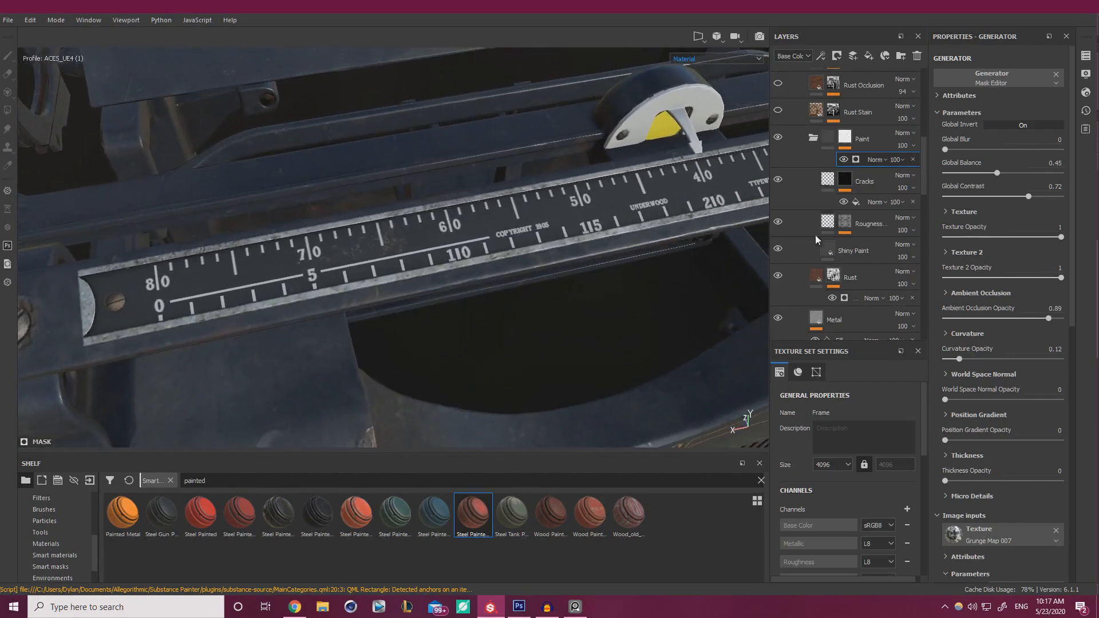
Set the Mask Editor's texture opacity to 0.92, Texture 2 opacity to 0.95, ambient occlusion opacity to 1 and global balance to 0.97
{"action": "left_click", "coordinate": [1005, 236]}
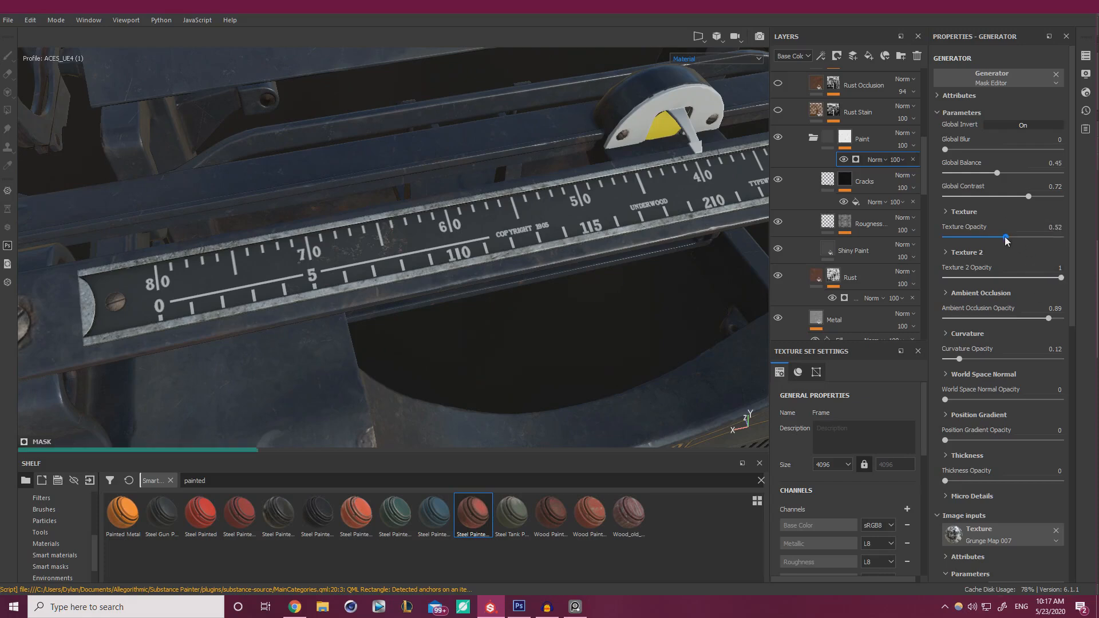
{"action": "left_click", "coordinate": [1005, 278]}
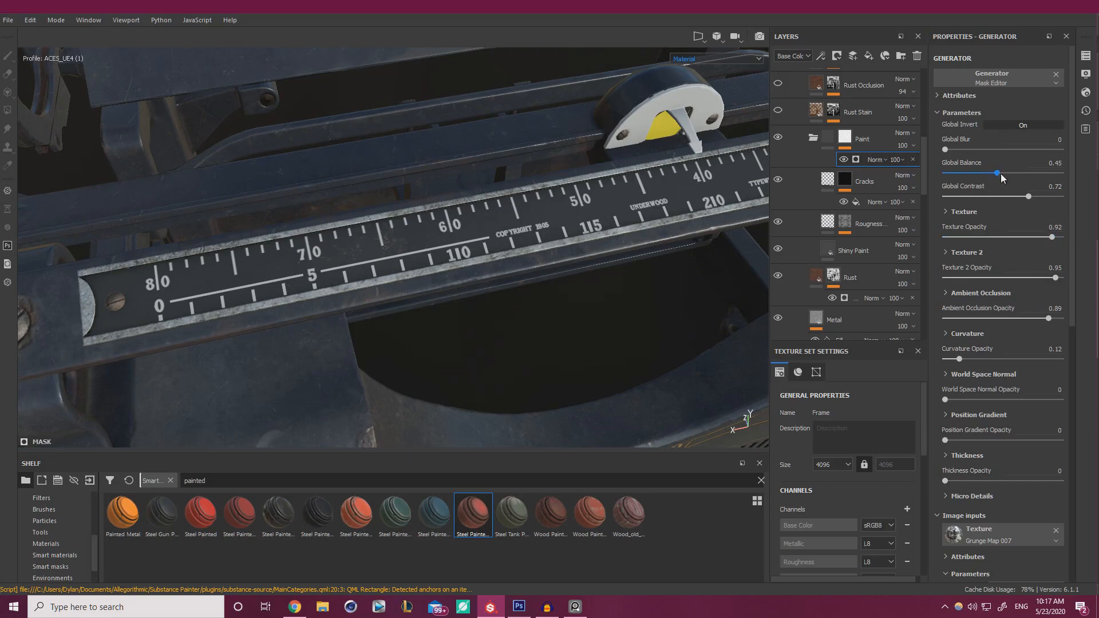
{"action": "left_click_drag", "start_coordinate": [1003, 173], "coordinate": [1022, 173]}
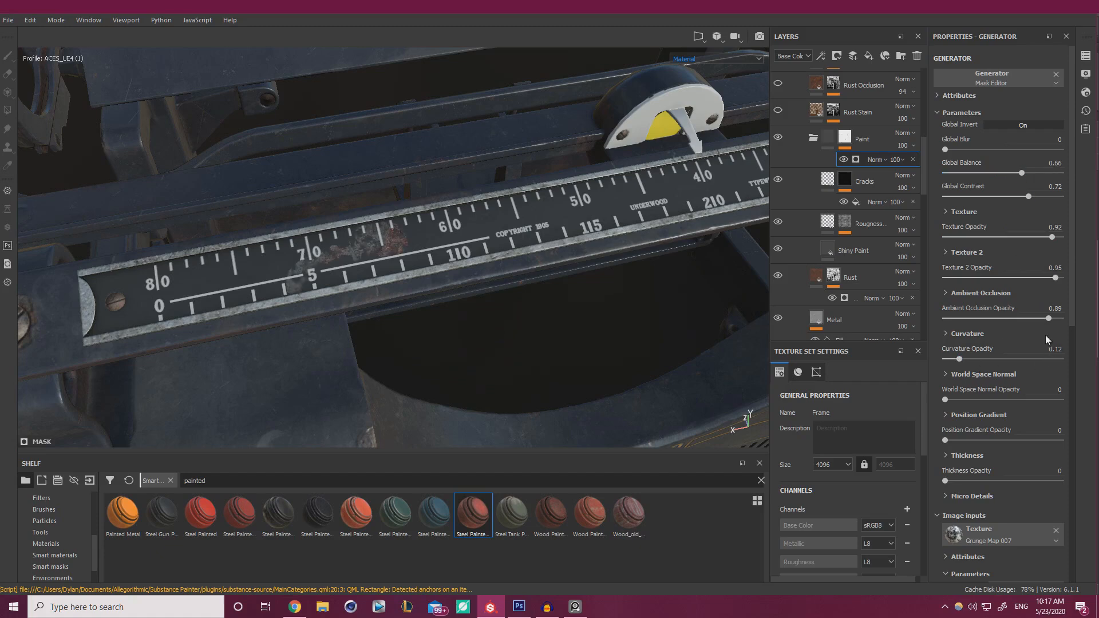
{"action": "left_click_drag", "start_coordinate": [1060, 318], "coordinate": [1075, 320]}
{"action": "left_click_drag", "start_coordinate": [1022, 173], "coordinate": [1048, 173]}
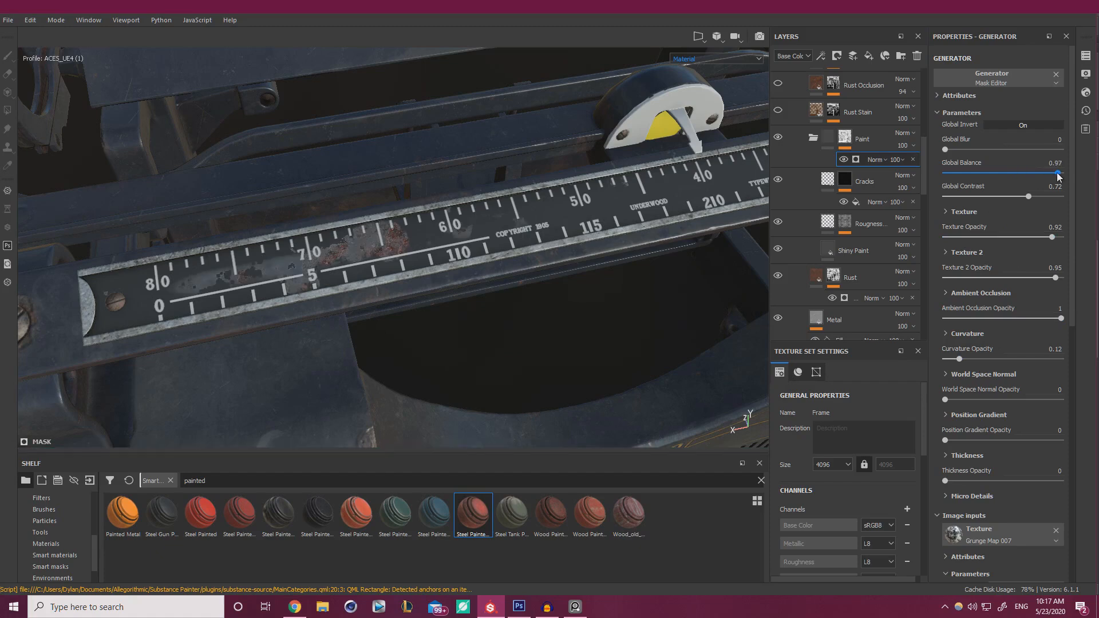
Reduce the Mask Editor's texture opacity to 0.61 and its global balance to 0.47
{"action": "left_click", "coordinate": [995, 236]}
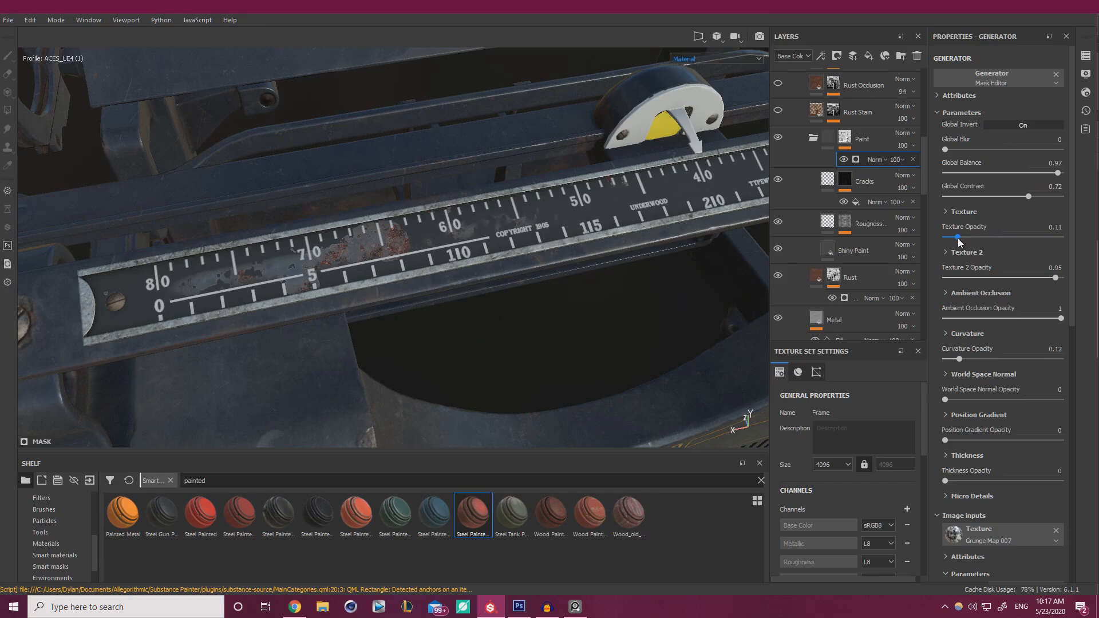
{"action": "left_click", "coordinate": [1059, 237]}
{"action": "left_click", "coordinate": [1016, 238]}
{"action": "left_click", "coordinate": [981, 172]}
{"action": "left_click", "coordinate": [999, 173]}
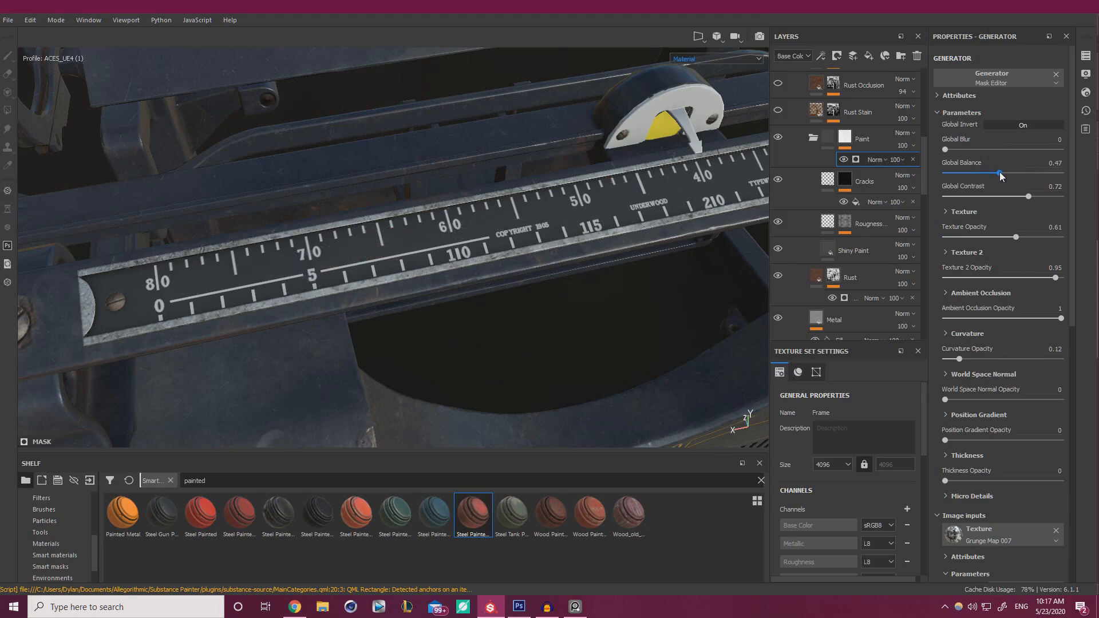
Add a paint effect above the Mask Editor generator in the Paint folder's mask
{"action": "left_click_drag", "start_coordinate": [441, 293], "coordinate": [332, 297], "text": "alt"}
{"action": "right_click", "coordinate": [856, 161]}
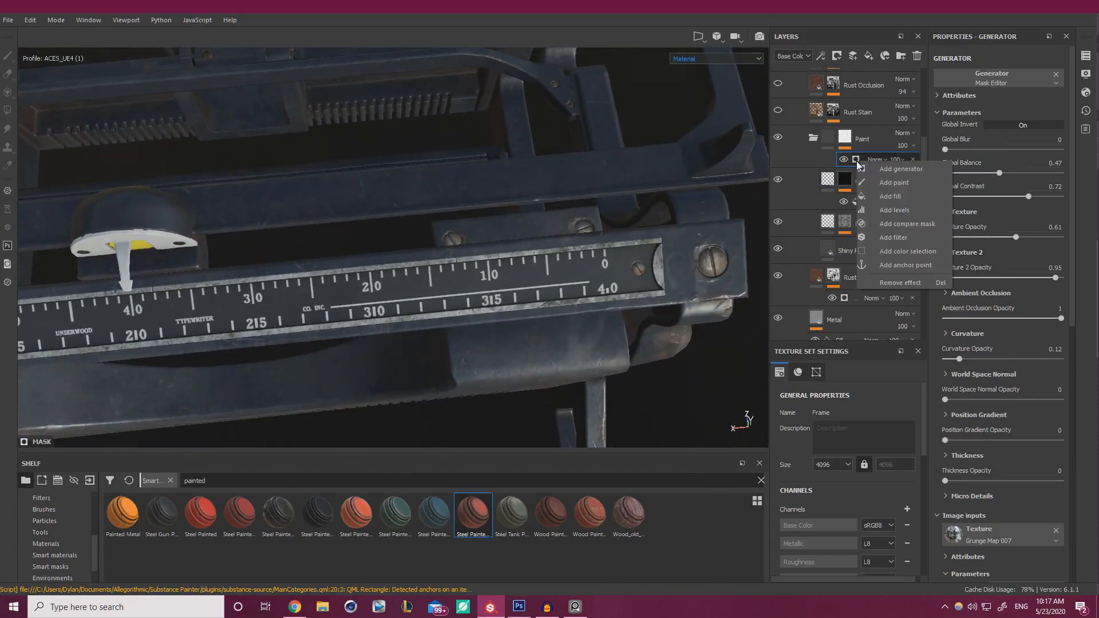
{"action": "left_click", "coordinate": [900, 184]}
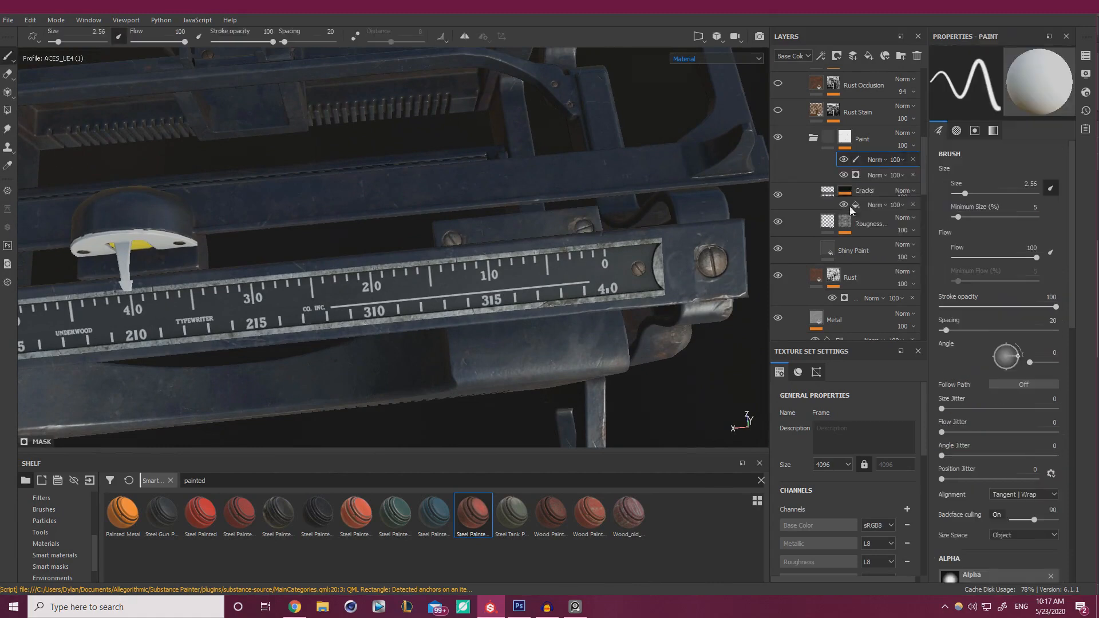
Search the brushes for "crack" and choose Kyle's Concept Brushes - Crazy Cracks 2
{"action": "left_click", "coordinate": [45, 509]}
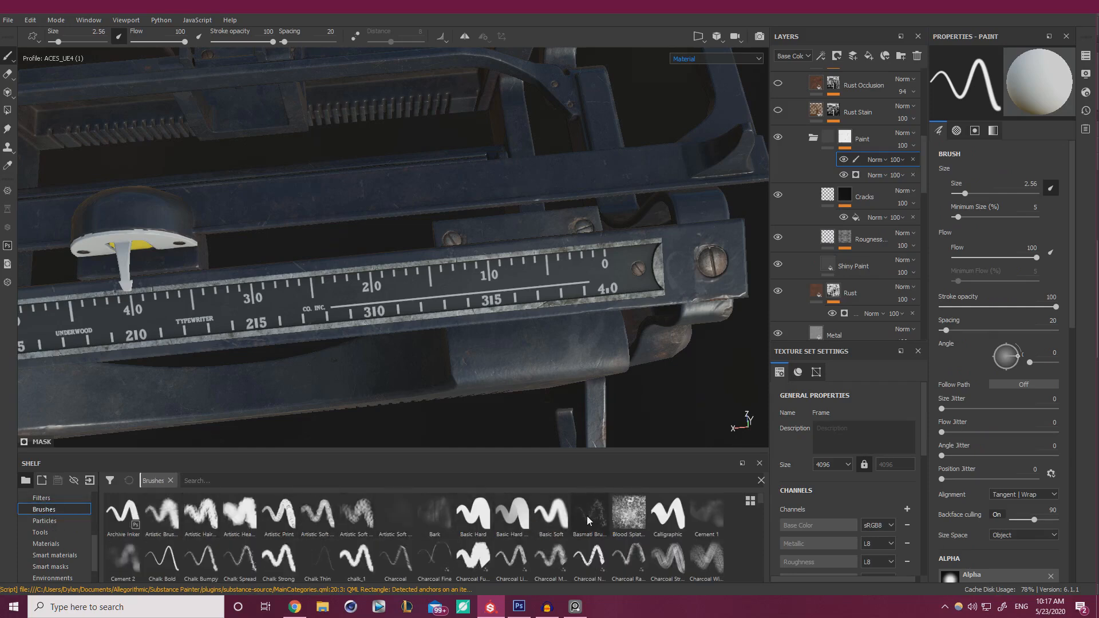
{"action": "left_click", "coordinate": [229, 481]}
{"action": "type", "text": "crack"}
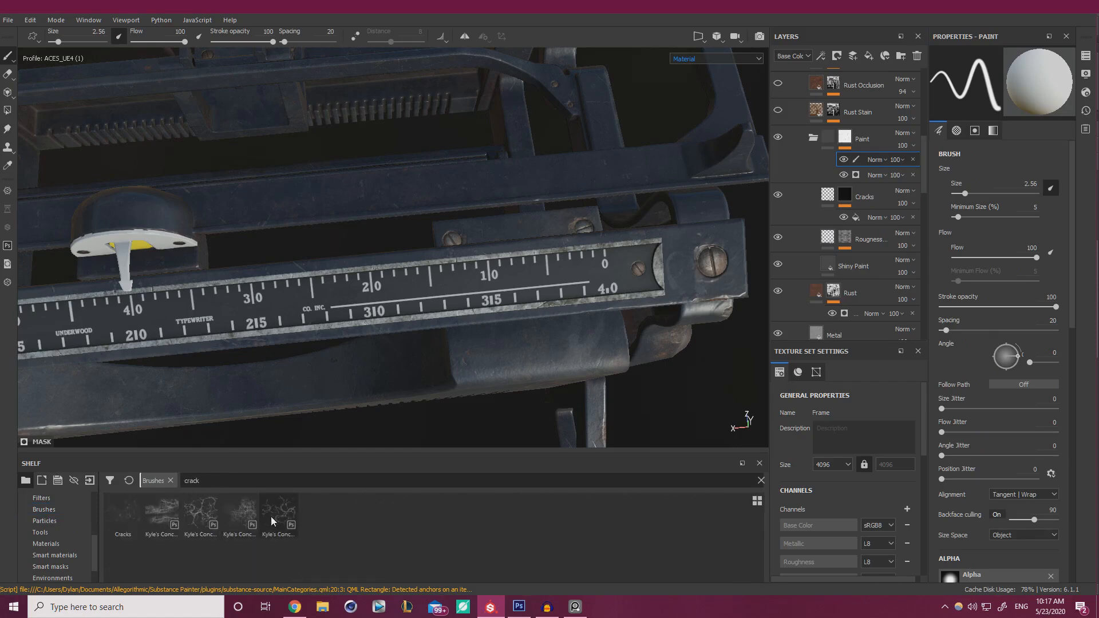
{"action": "mouse_move", "coordinate": [275, 516]}
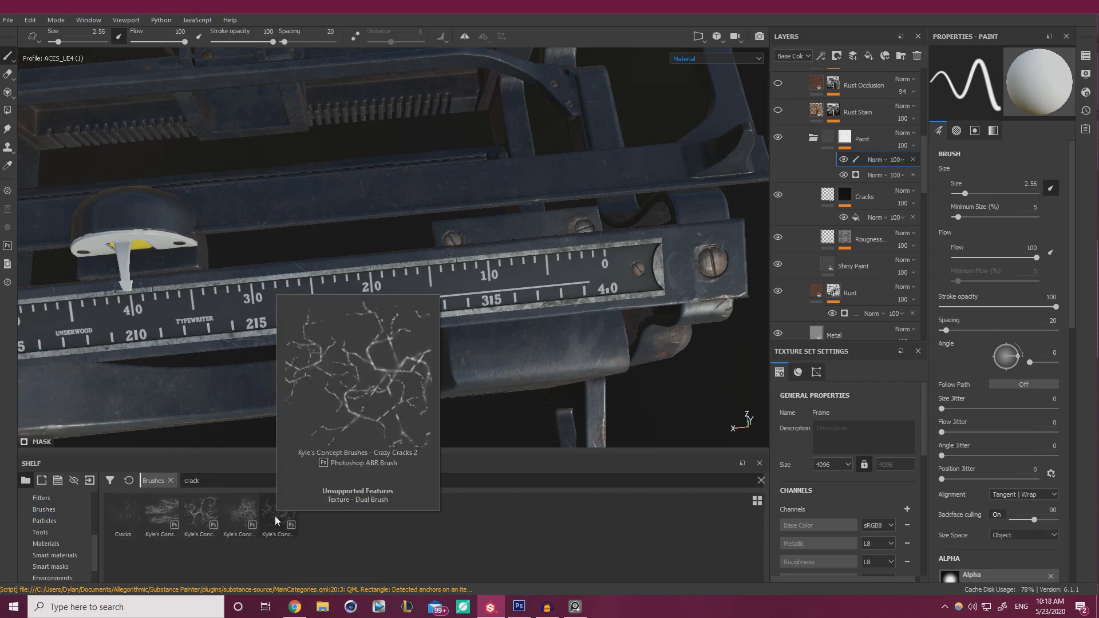
{"action": "mouse_move", "coordinate": [242, 509]}
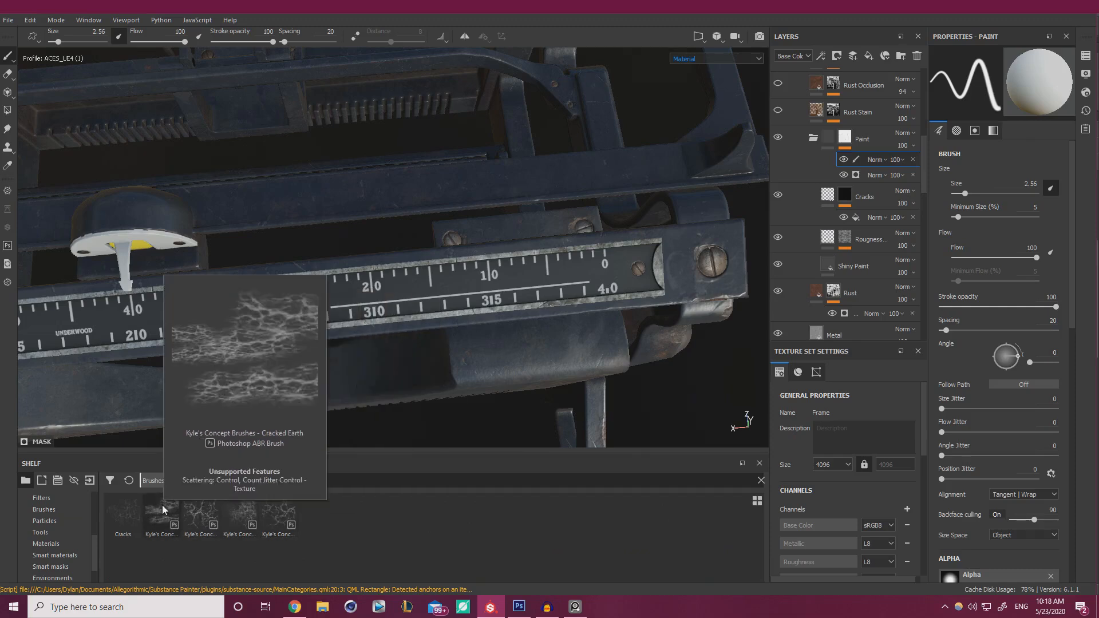
{"action": "left_click", "coordinate": [273, 519]}
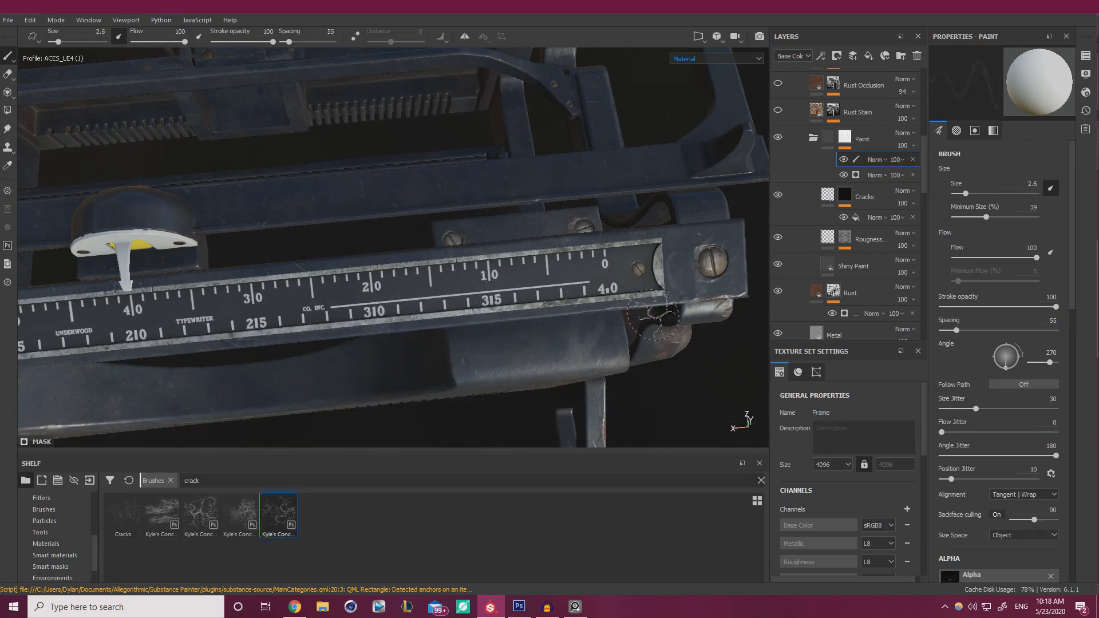
Paint chipped cracks around the small screw at the ruler's 0 end, using grayscale 0 and brush size 0.77
{"action": "scroll", "coordinate": [589, 279], "scroll_direction": "up", "scroll_amount": 5}
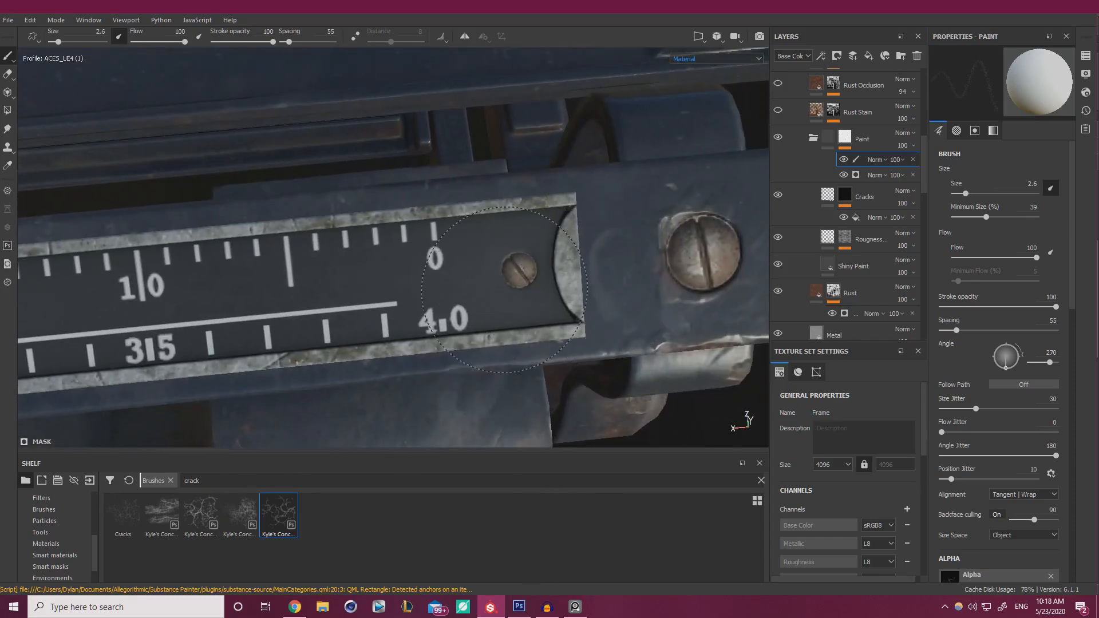
{"action": "scroll", "coordinate": [975, 458], "scroll_direction": "down", "scroll_amount": 10}
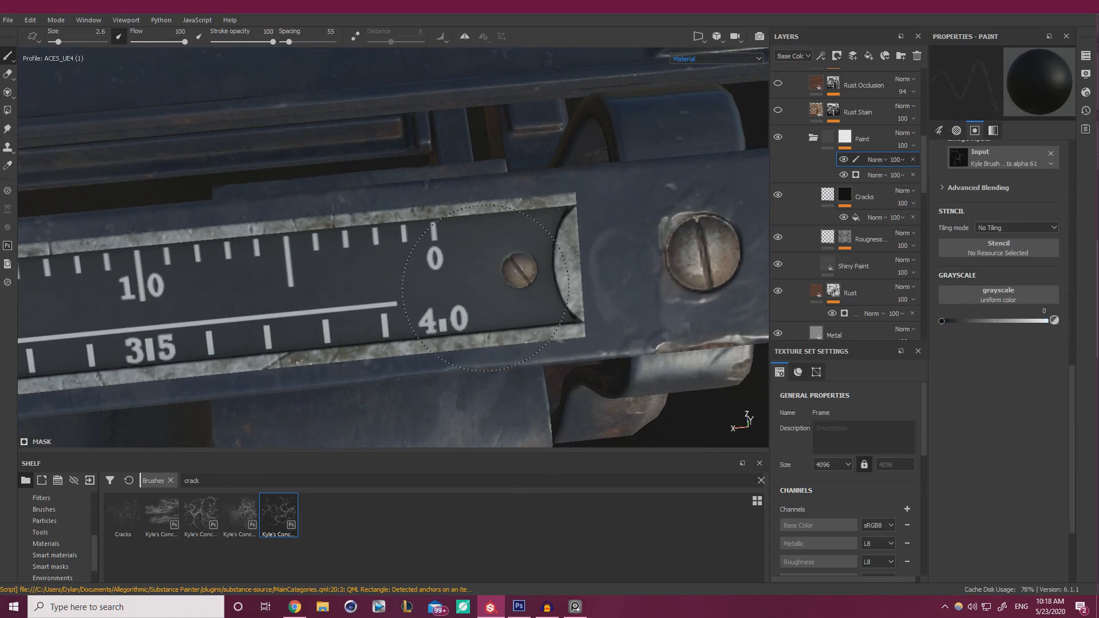
{"action": "right_click_drag", "start_coordinate": [533, 310], "coordinate": [487, 309], "text": "ctrl"}
{"action": "left_click_drag", "start_coordinate": [645, 238], "coordinate": [530, 258], "text": "alt"}
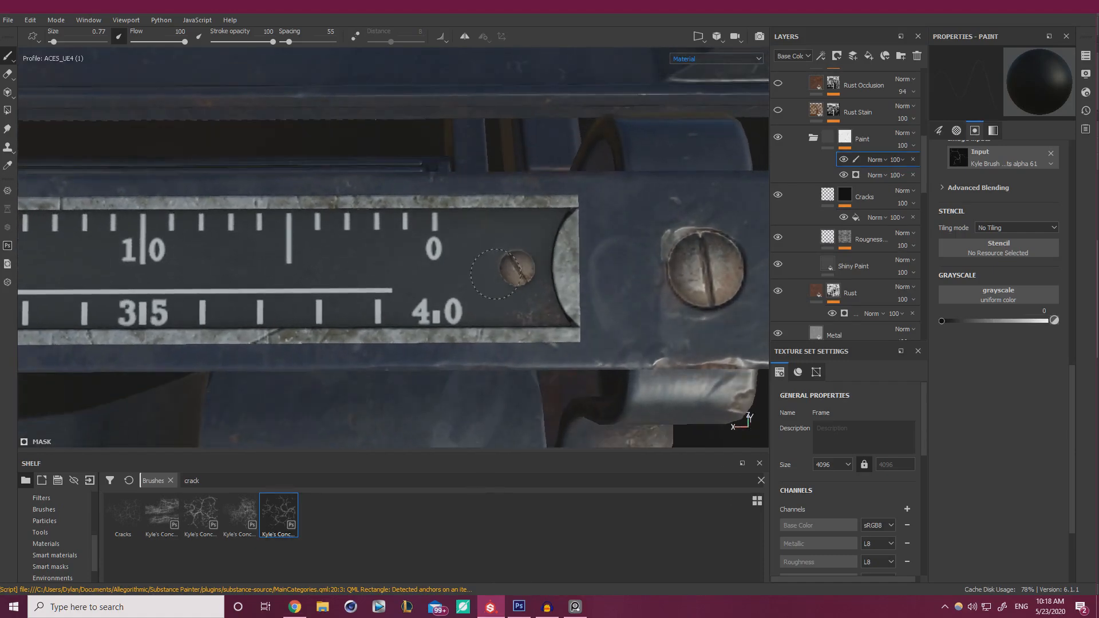
{"action": "mouse_move", "coordinate": [619, 343]}
{"action": "left_mouse_down", "text": "alt"}
{"action": "mouse_move", "coordinate": [422, 285]}
{"action": "mouse_move", "coordinate": [470, 275]}
{"action": "mouse_move", "coordinate": [482, 246]}
{"action": "mouse_move", "coordinate": [498, 272]}
{"action": "left_mouse_up", "text": "alt"}
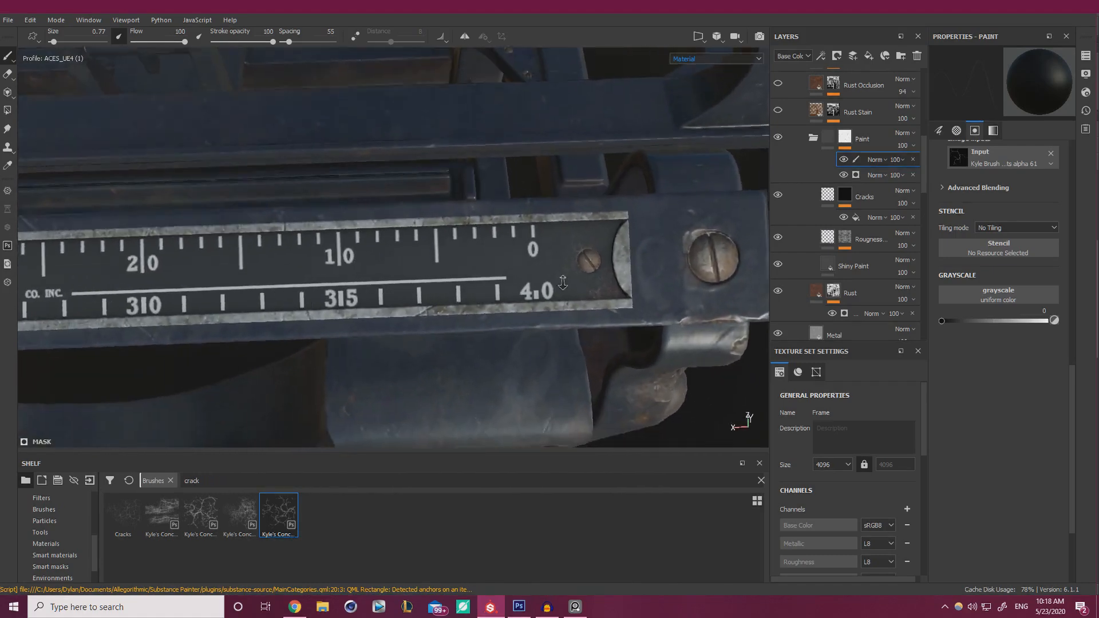
Set the brush's grayscale to 1 and paint over the chipped marks beside the small screw
{"action": "right_click_drag", "start_coordinate": [733, 246], "coordinate": [847, 345], "text": "alt"}
{"action": "left_click_drag", "start_coordinate": [983, 322], "coordinate": [1076, 323]}
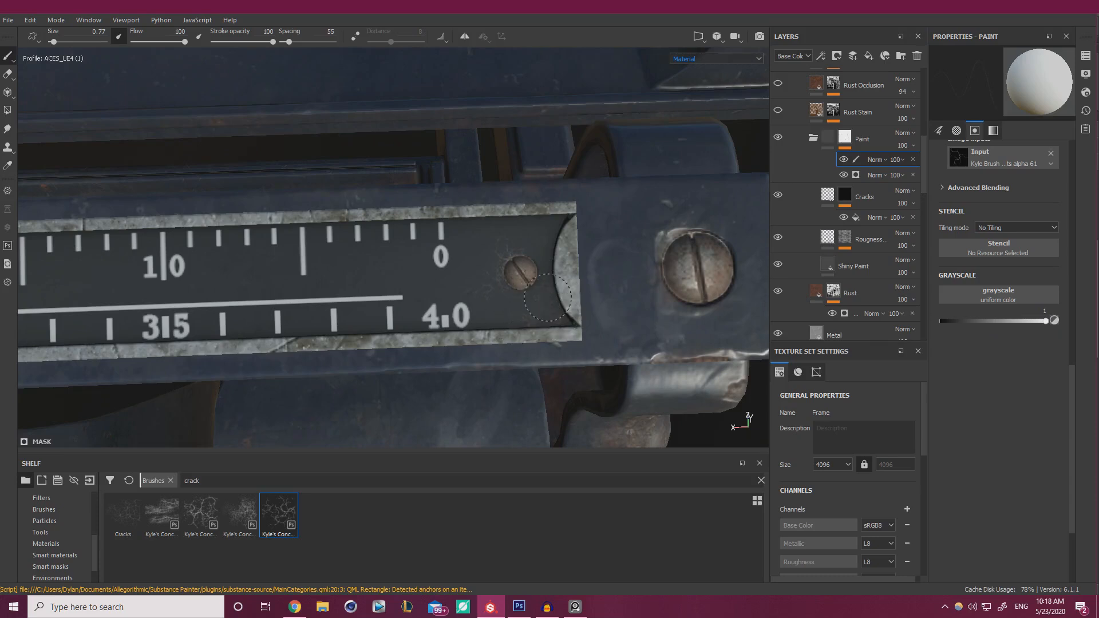
{"action": "left_click_drag", "start_coordinate": [538, 317], "coordinate": [584, 307], "text": "alt"}
Examine the painted end of the ruler plate from several distances and angles
{"action": "right_click_drag", "start_coordinate": [584, 307], "coordinate": [263, 284], "text": "alt"}
{"action": "left_click_drag", "start_coordinate": [425, 274], "coordinate": [448, 230], "text": "alt"}
{"action": "right_click_drag", "start_coordinate": [647, 287], "coordinate": [893, 378], "text": "alt"}
{"action": "middle_click_drag", "start_coordinate": [739, 358], "coordinate": [665, 344], "text": "alt"}
{"action": "right_click_drag", "start_coordinate": [664, 343], "coordinate": [345, 242], "text": "alt"}
{"action": "middle_click_drag", "start_coordinate": [345, 242], "coordinate": [474, 284], "text": "alt"}
{"action": "right_click_drag", "start_coordinate": [473, 284], "coordinate": [250, 269], "text": "alt"}
{"action": "middle_click_drag", "start_coordinate": [250, 269], "coordinate": [620, 252], "text": "alt"}
{"action": "right_click_drag", "start_coordinate": [620, 252], "coordinate": [560, 367], "text": "alt"}
{"action": "middle_click_drag", "start_coordinate": [560, 367], "coordinate": [223, 410], "text": "alt"}
Search the brushes for "damage" and "chip", and choose the first Kyle's Concept Brushes Chipper brush
{"action": "left_click_drag", "start_coordinate": [216, 480], "coordinate": [118, 482]}
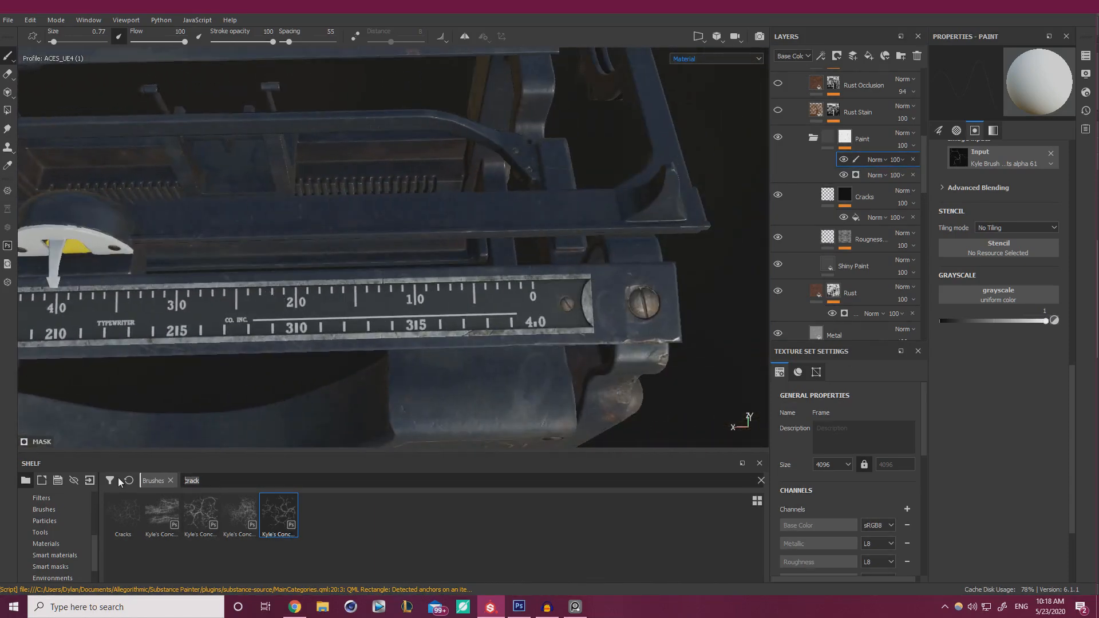
{"action": "type", "text": "damage"}
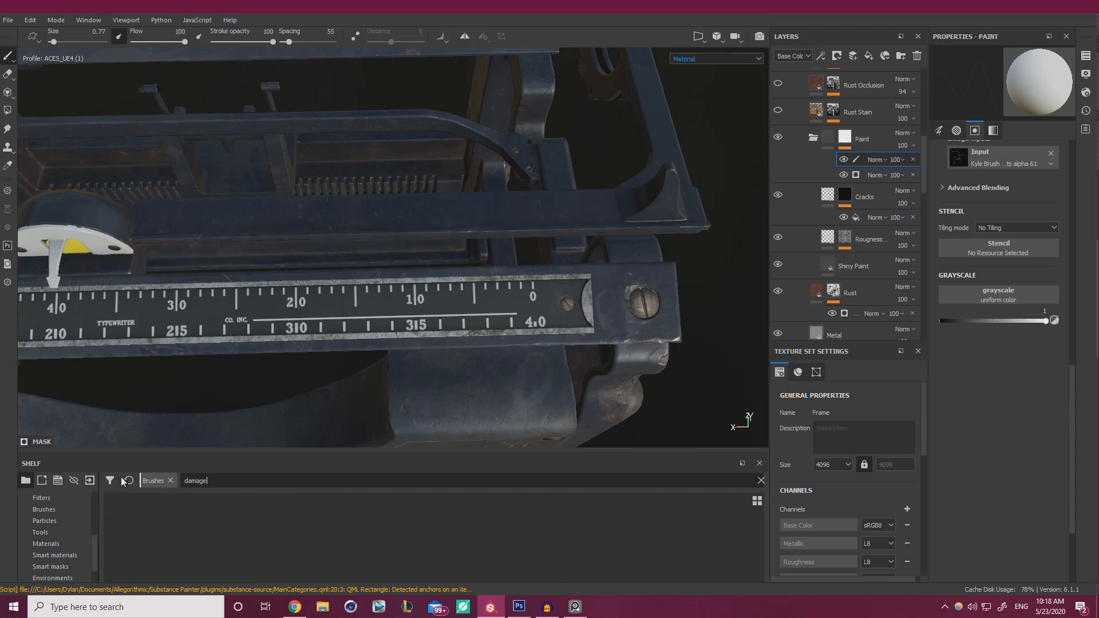
{"action": "key", "text": "BackSpace"}
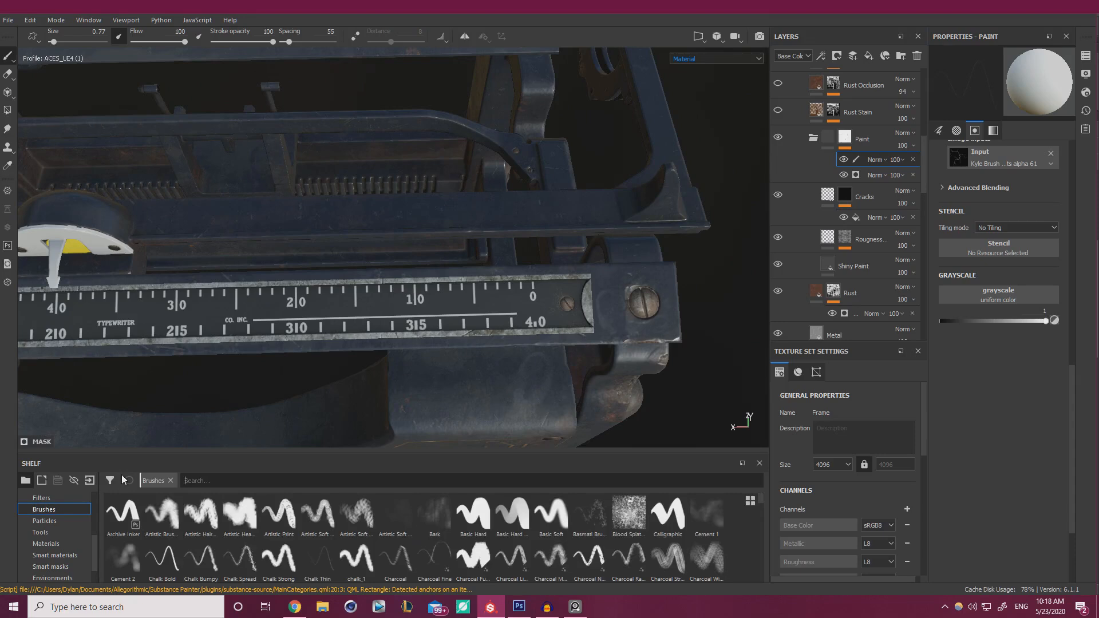
{"action": "type", "text": "chip"}
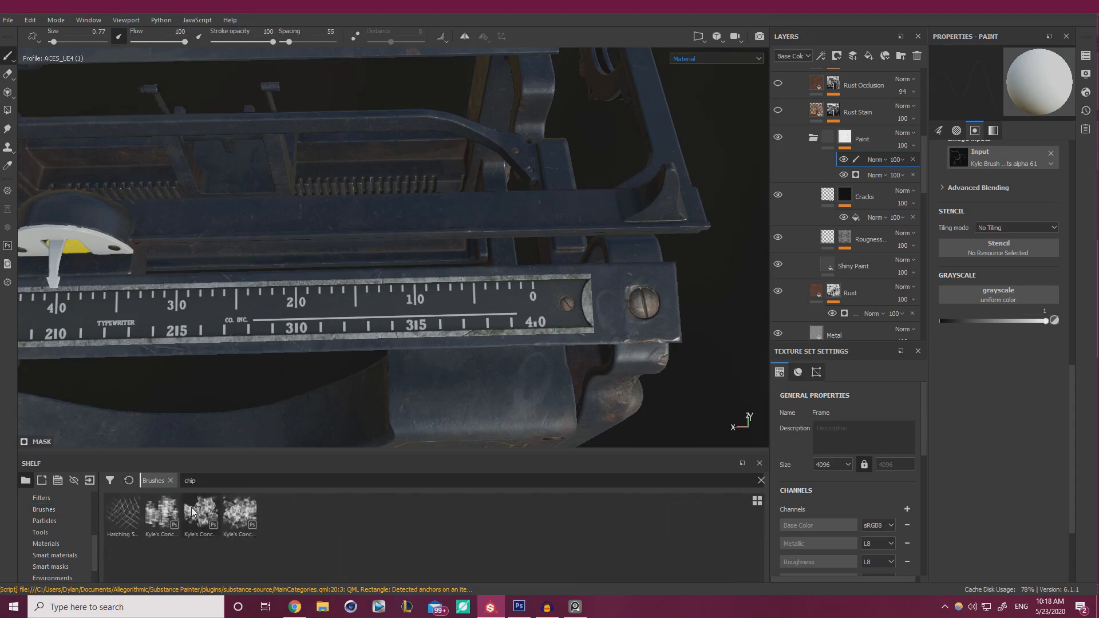
{"action": "mouse_move", "coordinate": [192, 512]}
{"action": "mouse_move", "coordinate": [241, 515]}
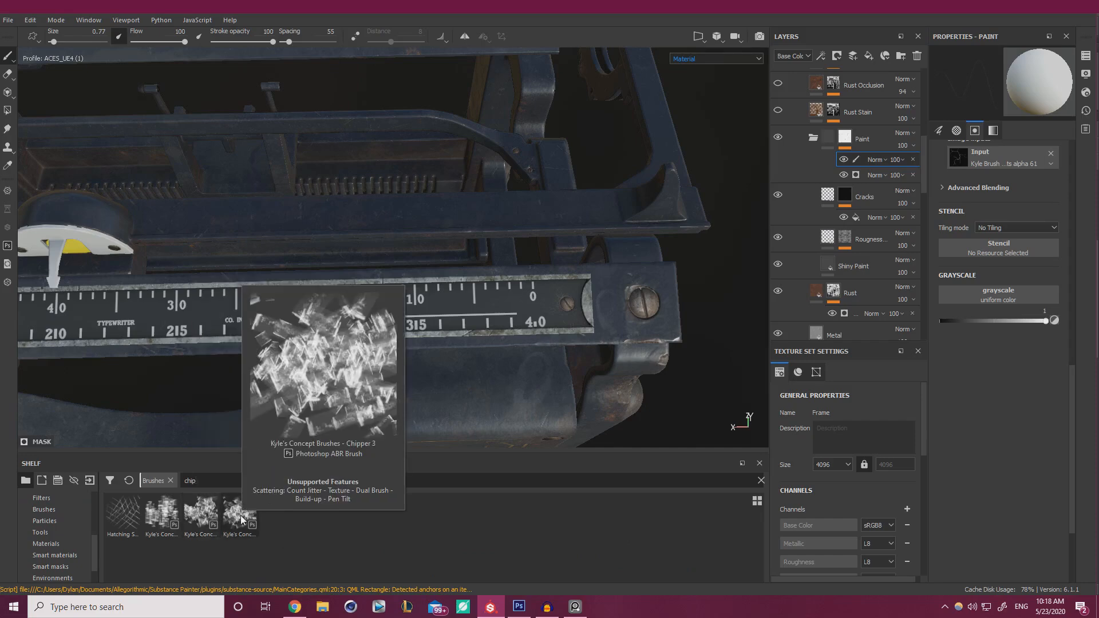
{"action": "mouse_move", "coordinate": [115, 520]}
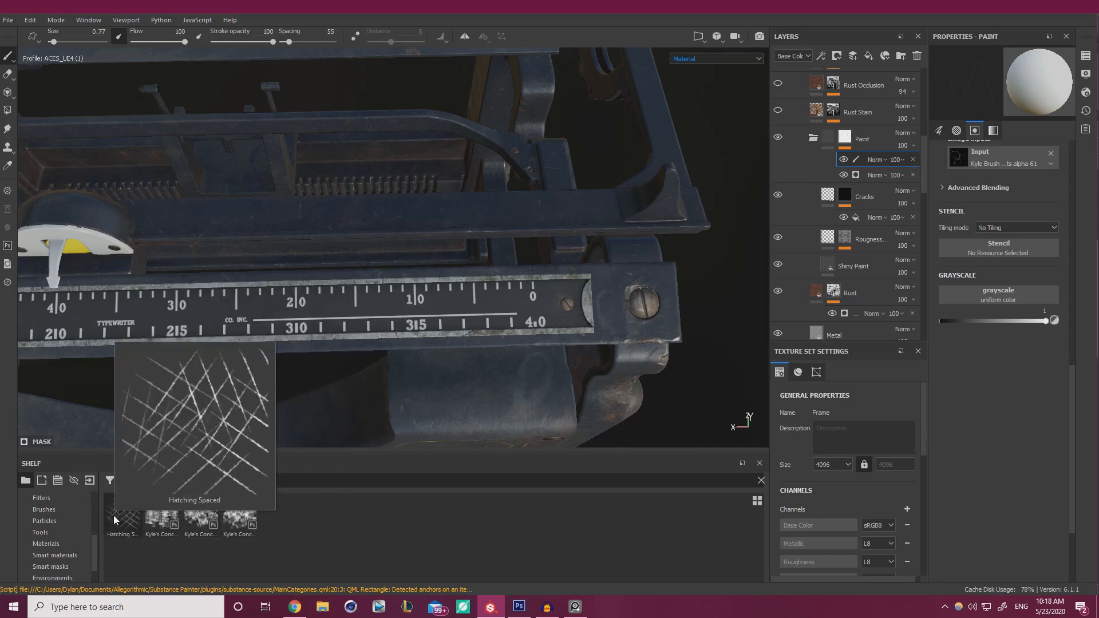
{"action": "left_click", "coordinate": [161, 518]}
Try painting chipped marks around the small screw at the ruler's 0 end with grayscale 0.2011 and smaller brush sizes, and undo the strokes
{"action": "scroll", "coordinate": [521, 312], "scroll_direction": "up", "scroll_amount": 4}
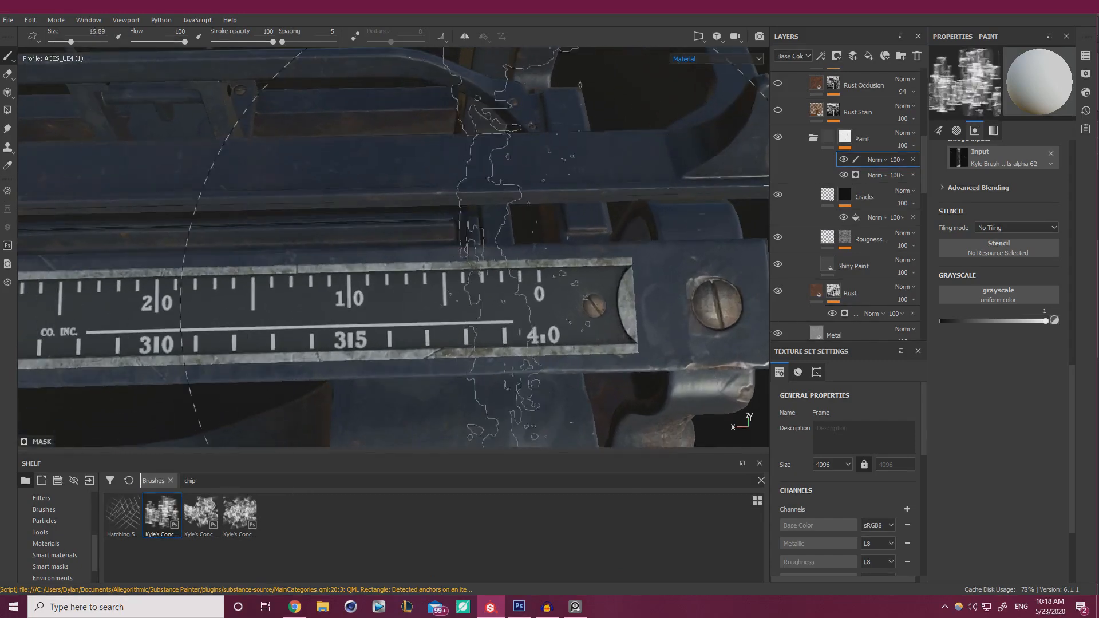
{"action": "right_click_drag", "start_coordinate": [511, 308], "coordinate": [441, 308], "text": "ctrl"}
{"action": "middle_click_drag", "start_coordinate": [635, 318], "coordinate": [515, 317], "text": "alt"}
{"action": "scroll", "coordinate": [515, 318], "scroll_direction": "up", "scroll_amount": 5}
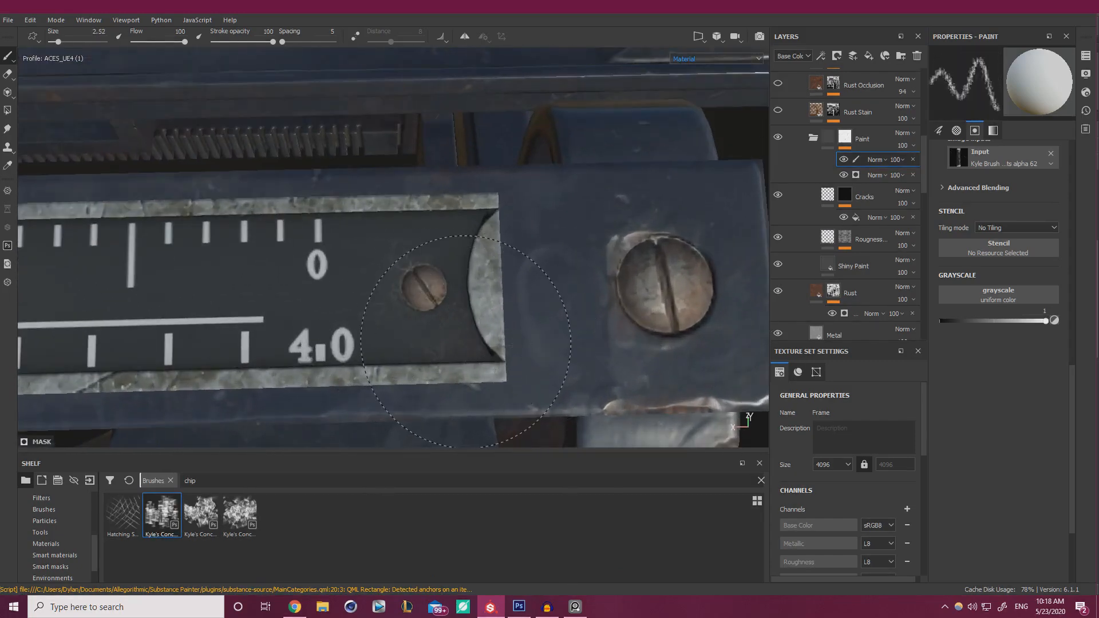
{"action": "left_click_drag", "start_coordinate": [954, 321], "coordinate": [961, 321]}
{"action": "right_click_drag", "start_coordinate": [374, 322], "coordinate": [365, 323], "text": "ctrl"}
{"action": "left_click_drag", "start_coordinate": [459, 321], "coordinate": [435, 351]}
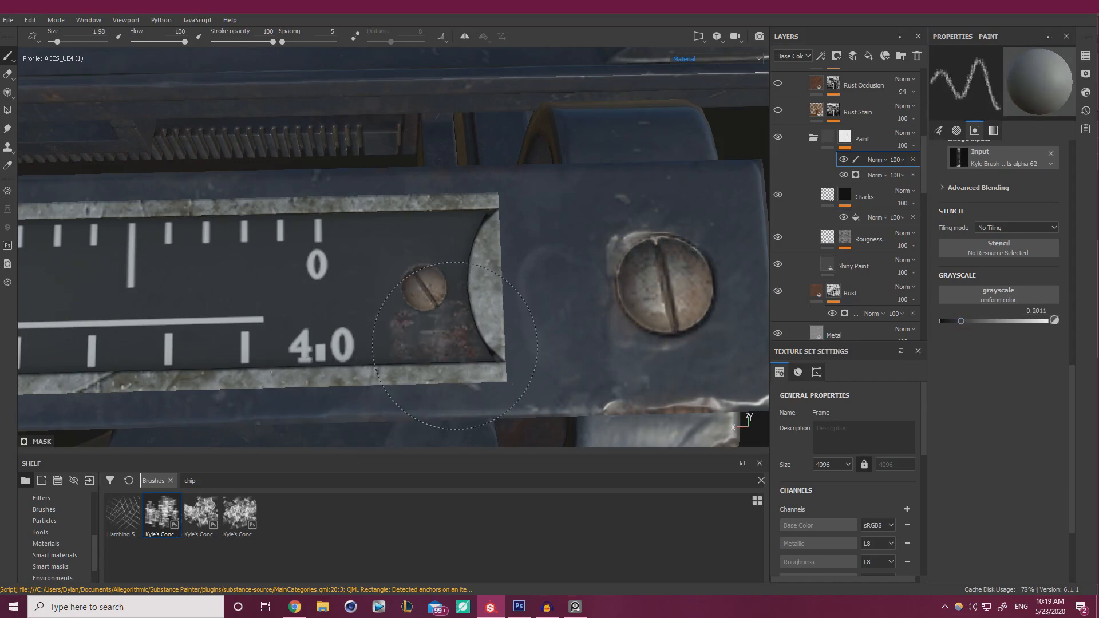
{"action": "right_click_drag", "start_coordinate": [458, 310], "coordinate": [404, 307], "text": "ctrl"}
{"action": "mouse_move", "coordinate": [393, 280]}
{"action": "left_mouse_down"}
{"action": "mouse_move", "coordinate": [329, 289]}
{"action": "mouse_move", "coordinate": [367, 304]}
{"action": "left_mouse_up"}
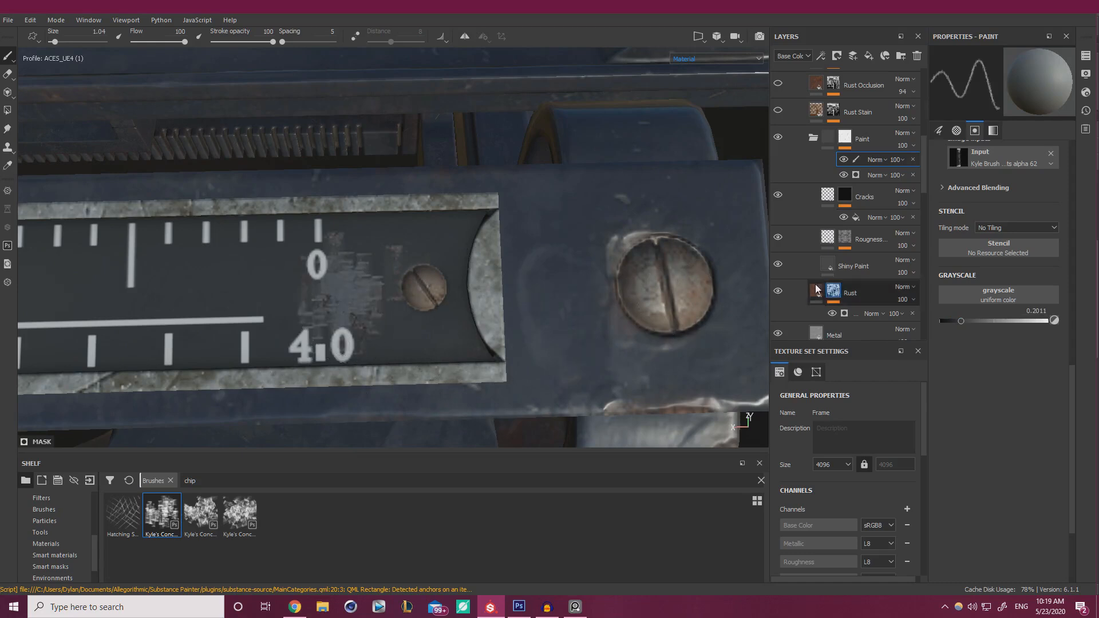
{"action": "key", "text": "ctrl+z"}
Search the brushes for "mold" and choose the Mold brush
{"action": "left_click", "coordinate": [761, 480]}
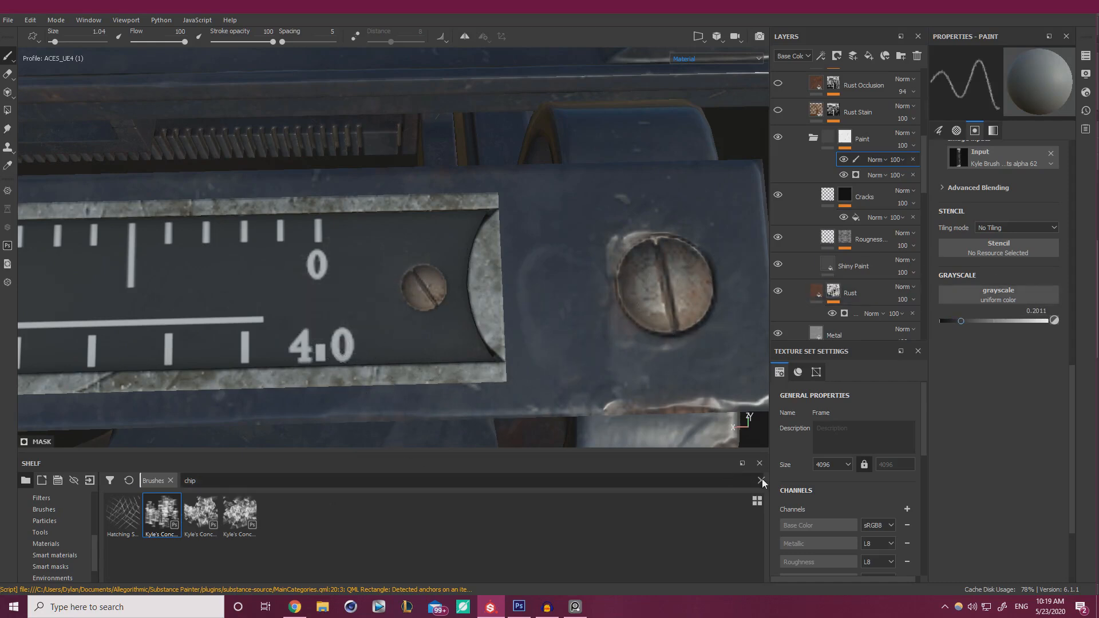
{"action": "left_click", "coordinate": [270, 480]}
{"action": "type", "text": "mold"}
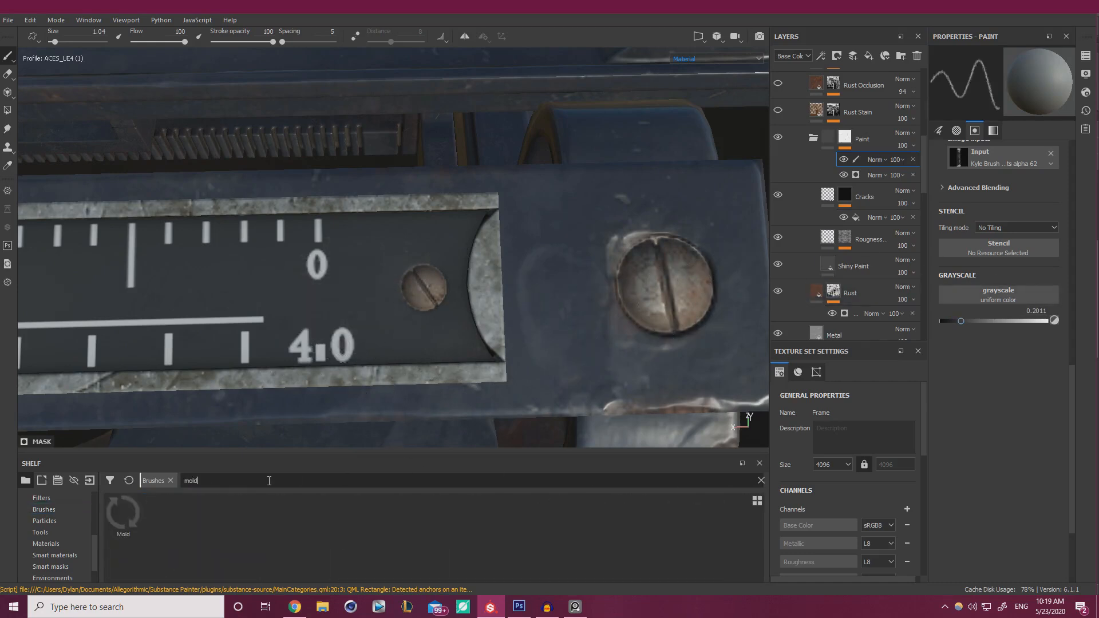
{"action": "left_click", "coordinate": [130, 508]}
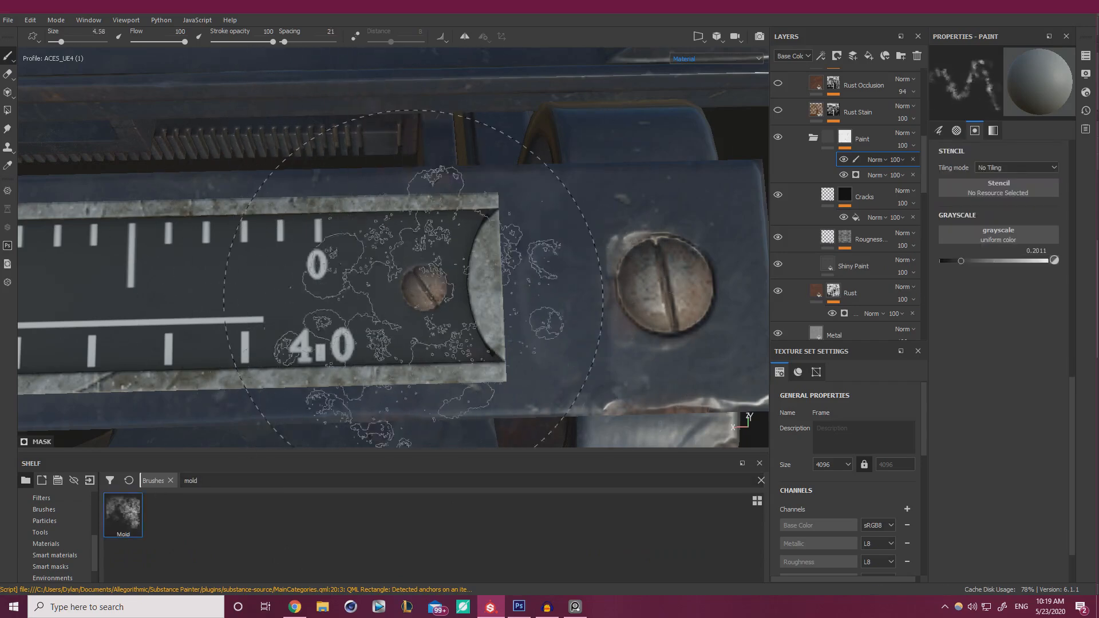
Paint worn, rusty marks around the small screw at the ruler's 0 end, using grayscale 0.2011 and brush sizes 1.91 and 0.81
{"action": "left_click", "coordinate": [454, 350]}
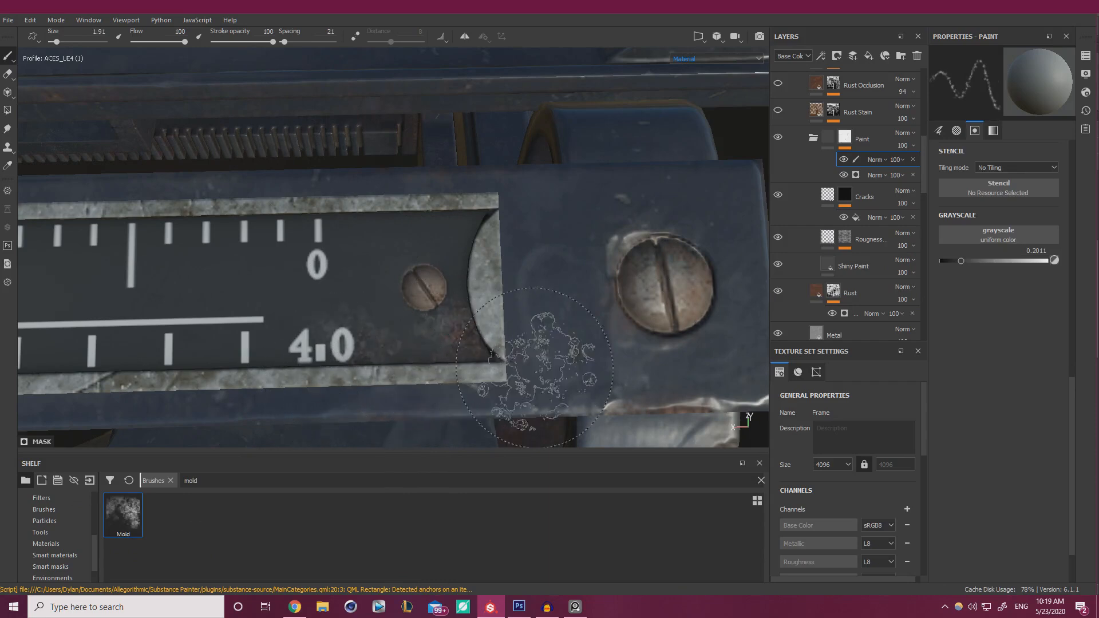
{"action": "right_click_drag", "start_coordinate": [545, 369], "coordinate": [413, 316], "text": "ctrl"}
{"action": "left_click_drag", "start_coordinate": [461, 349], "coordinate": [408, 362]}
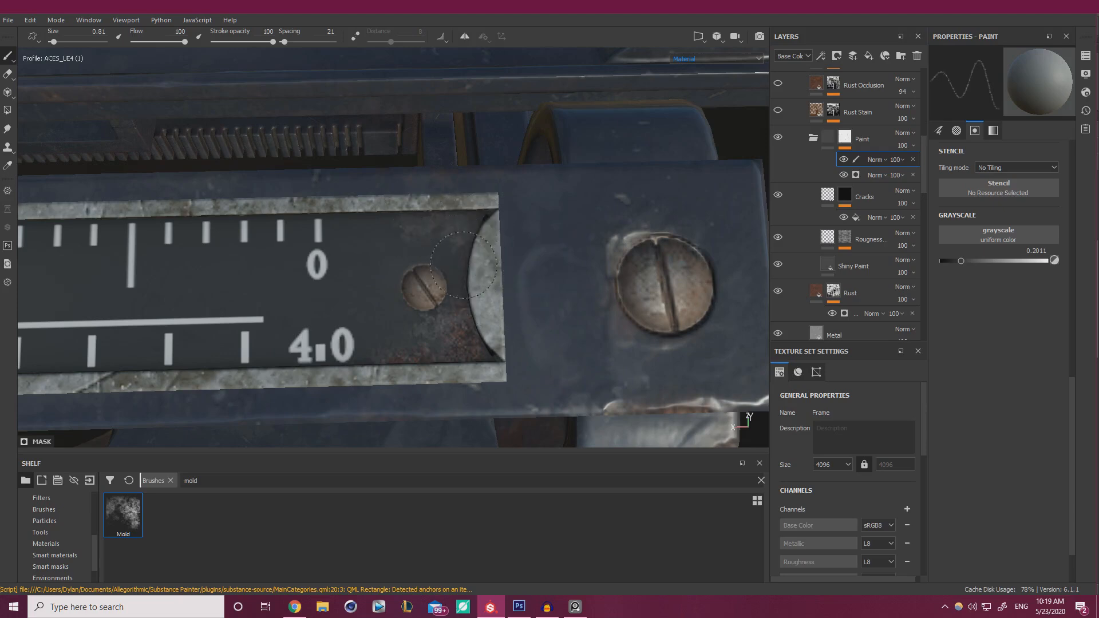
Touch up the wear around the 0-end screw using grayscale 0.0476, 0.8201 and 0.9947, enlarging the brush to 1.97
{"action": "left_click", "coordinate": [952, 261]}
{"action": "left_click_drag", "start_coordinate": [951, 261], "coordinate": [947, 263]}
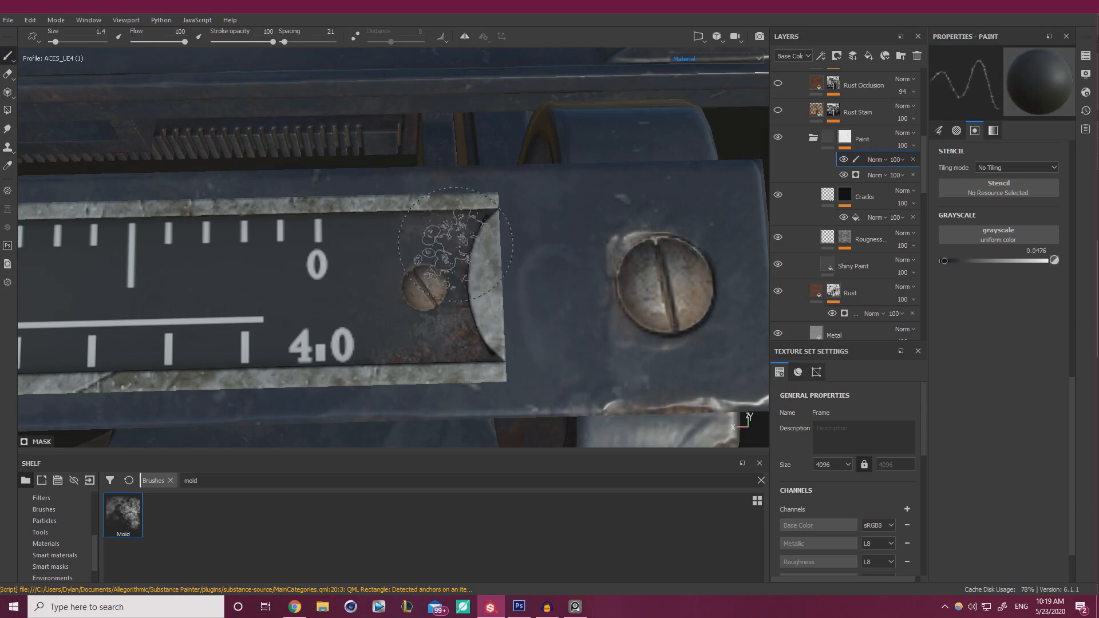
{"action": "right_click_drag", "start_coordinate": [411, 236], "coordinate": [434, 236], "text": "ctrl"}
{"action": "left_click_drag", "start_coordinate": [1049, 263], "coordinate": [1028, 264]}
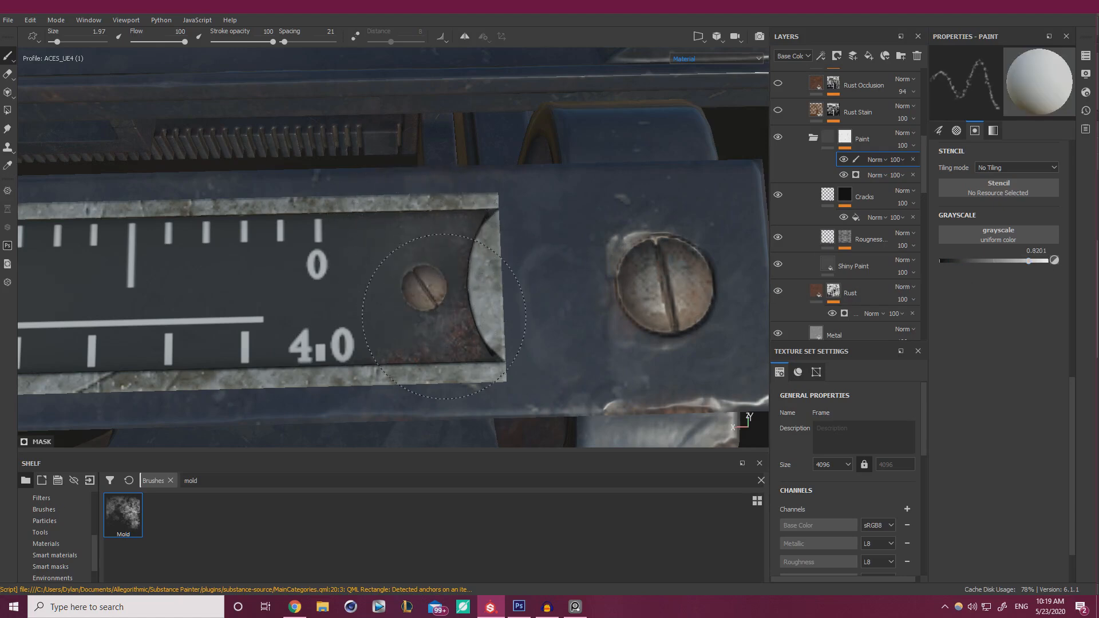
{"action": "left_click_drag", "start_coordinate": [1042, 262], "coordinate": [1052, 262]}
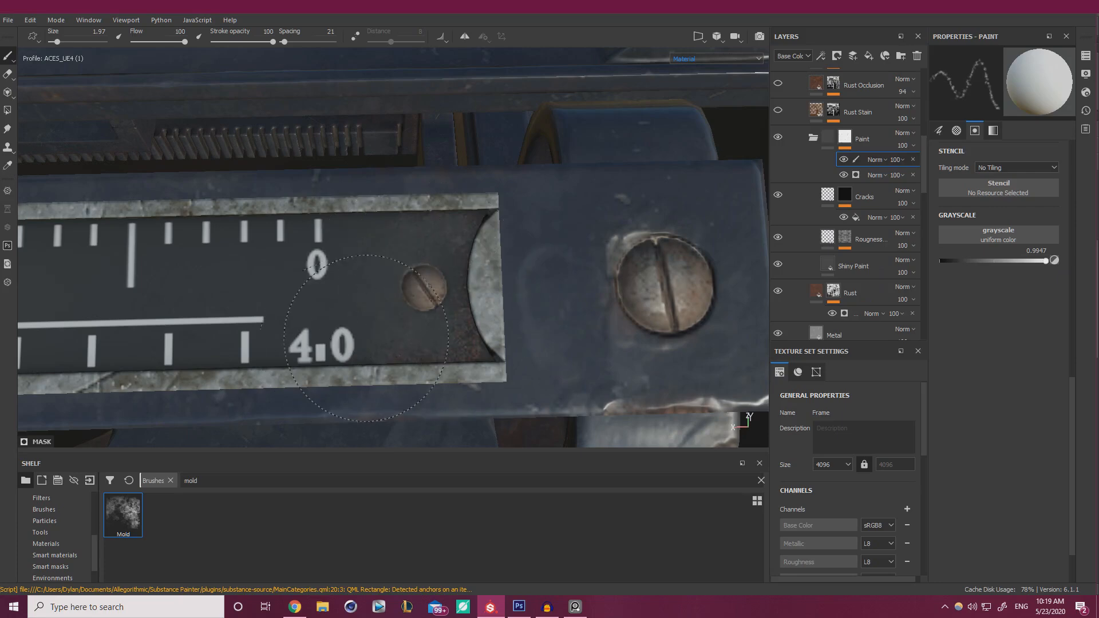
Paint worn marks around the small screw at the ruler's 80 end, using grayscale 0.2063 and brush size 0.87
{"action": "scroll", "coordinate": [452, 280], "scroll_direction": "down", "scroll_amount": 4}
{"action": "mouse_move", "coordinate": [395, 269]}
{"action": "left_mouse_down", "text": "alt"}
{"action": "mouse_move", "coordinate": [452, 280]}
{"action": "mouse_move", "coordinate": [535, 233]}
{"action": "left_mouse_up", "text": "alt"}
{"action": "scroll", "coordinate": [535, 233], "scroll_direction": "down", "scroll_amount": 2}
{"action": "middle_click_drag", "start_coordinate": [535, 233], "coordinate": [657, 248], "text": "alt"}
{"action": "left_click_drag", "start_coordinate": [657, 248], "coordinate": [629, 232], "text": "alt"}
{"action": "middle_click_drag", "start_coordinate": [310, 227], "coordinate": [736, 217], "text": "alt"}
{"action": "scroll", "coordinate": [736, 216], "scroll_direction": "down", "scroll_amount": 3}
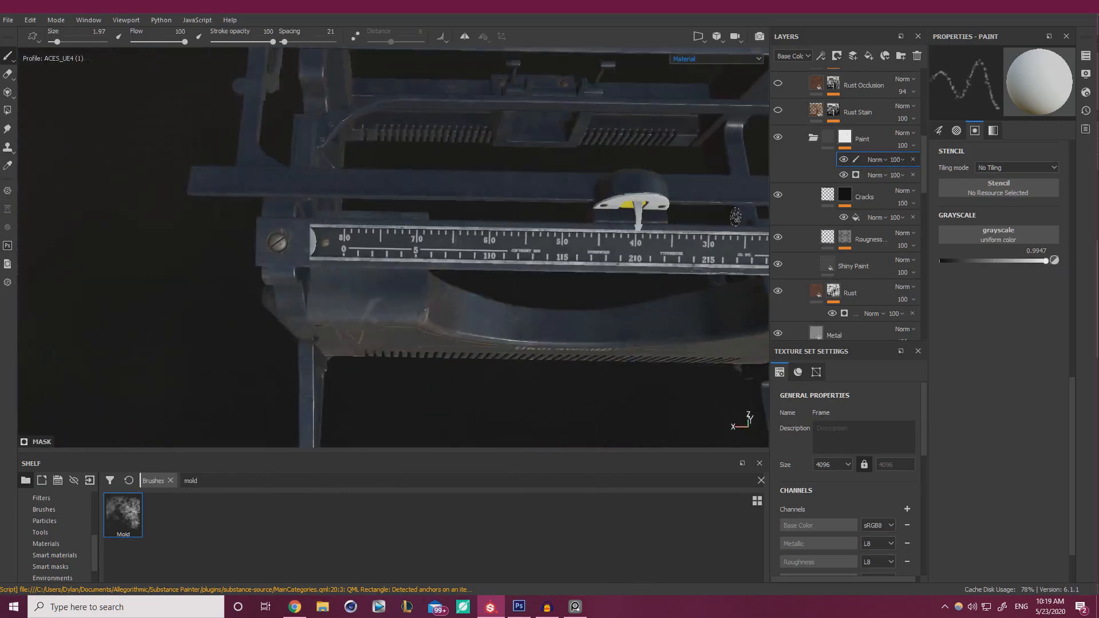
{"action": "middle_click_drag", "start_coordinate": [511, 286], "coordinate": [643, 289], "text": "alt"}
{"action": "scroll", "coordinate": [643, 290], "scroll_direction": "up", "scroll_amount": 6}
{"action": "middle_click_drag", "start_coordinate": [741, 319], "coordinate": [756, 371], "text": "alt"}
{"action": "left_click", "coordinate": [961, 261]}
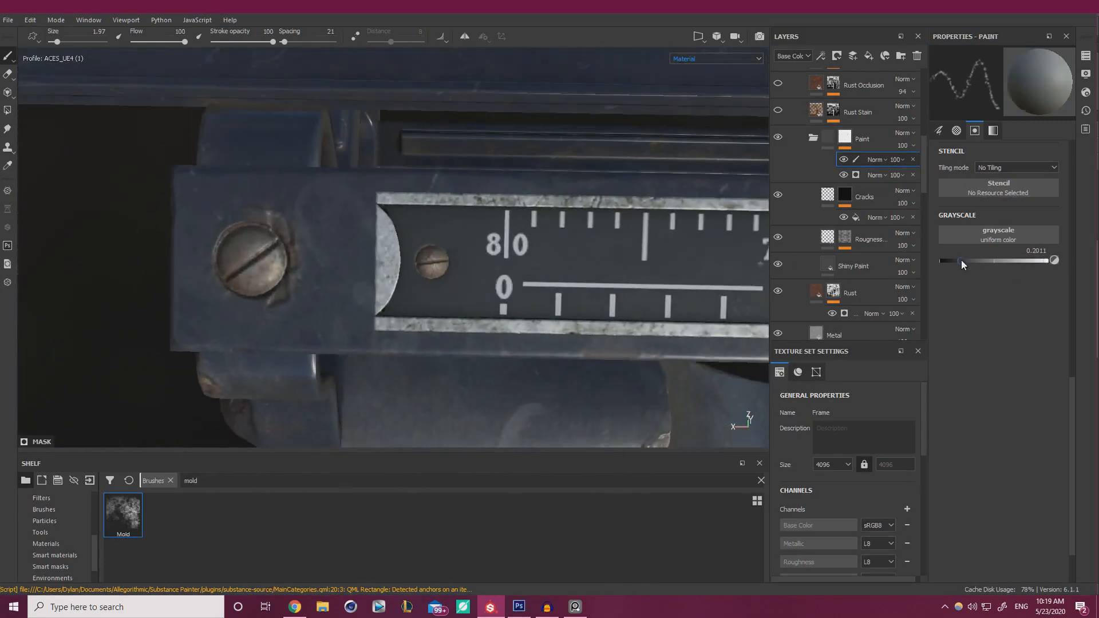
{"action": "left_click_drag", "start_coordinate": [961, 261], "coordinate": [961, 261]}
{"action": "right_click_drag", "start_coordinate": [395, 245], "coordinate": [676, 299], "text": "alt"}
{"action": "right_click_drag", "start_coordinate": [455, 227], "coordinate": [409, 224], "text": "ctrl"}
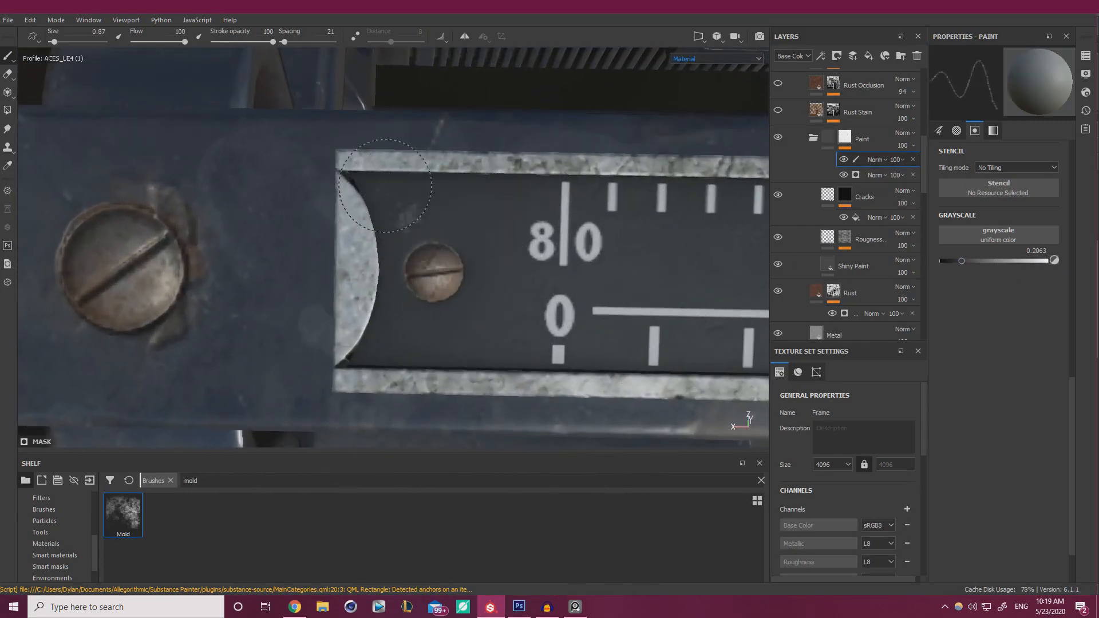
{"action": "mouse_move", "coordinate": [385, 186]}
{"action": "left_mouse_down"}
{"action": "mouse_move", "coordinate": [371, 183]}
{"action": "mouse_move", "coordinate": [388, 230]}
{"action": "mouse_move", "coordinate": [359, 331]}
{"action": "left_mouse_up"}
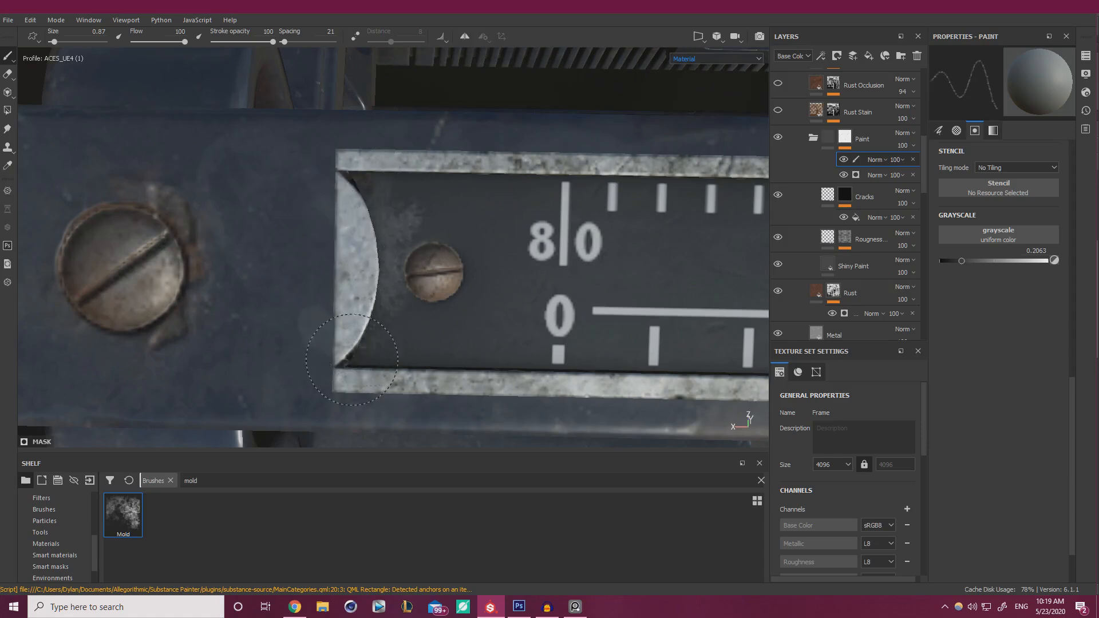
{"action": "mouse_move", "coordinate": [408, 363]}
{"action": "left_mouse_down"}
{"action": "mouse_move", "coordinate": [427, 350]}
{"action": "mouse_move", "coordinate": [378, 339]}
{"action": "mouse_move", "coordinate": [445, 260]}
{"action": "left_mouse_up"}
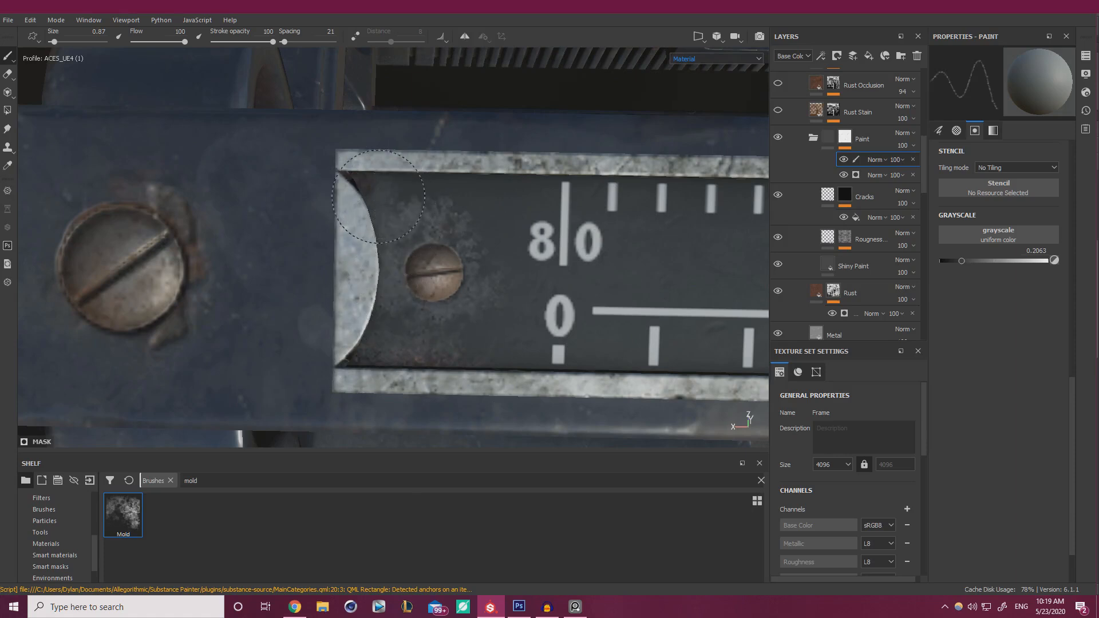
Set the brush's grayscale to 0 and deepen the chipped paint in the corners and along the lower edge of the ruler's 80 end
{"action": "left_click_drag", "start_coordinate": [961, 261], "coordinate": [941, 261]}
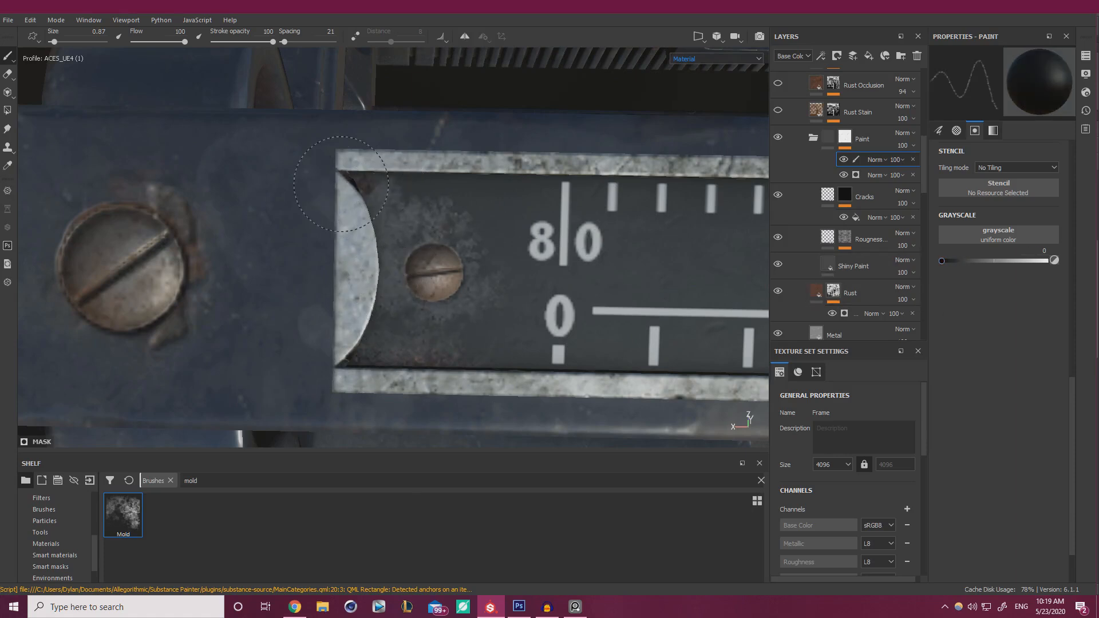
{"action": "left_click_drag", "start_coordinate": [351, 354], "coordinate": [421, 349]}
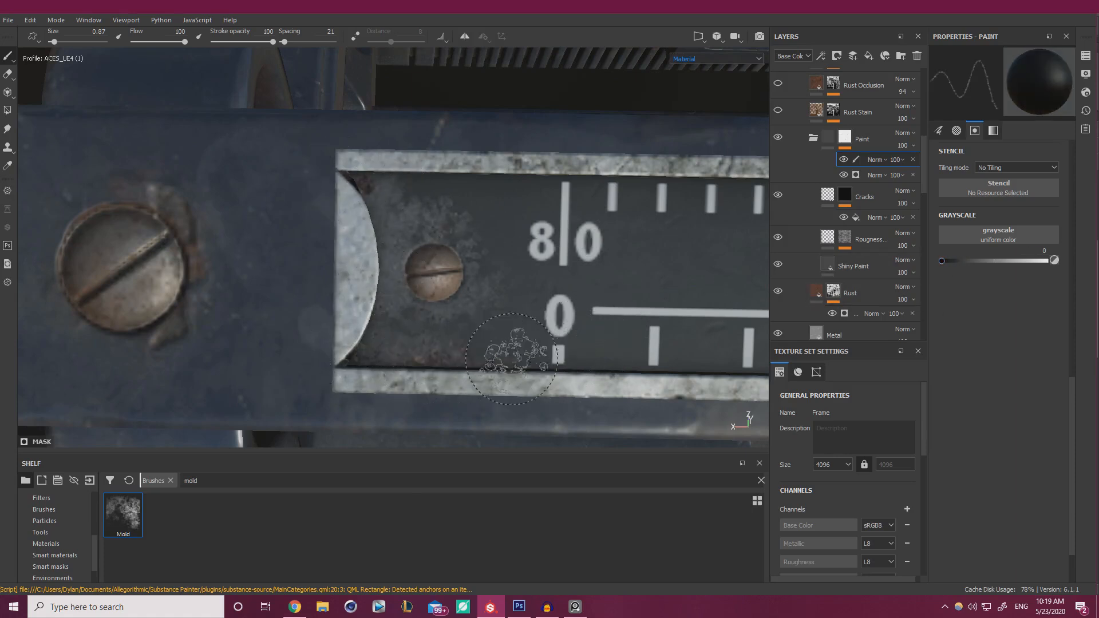
{"action": "left_click_drag", "start_coordinate": [512, 351], "coordinate": [488, 351]}
{"action": "middle_click_drag", "start_coordinate": [391, 183], "coordinate": [342, 178]}
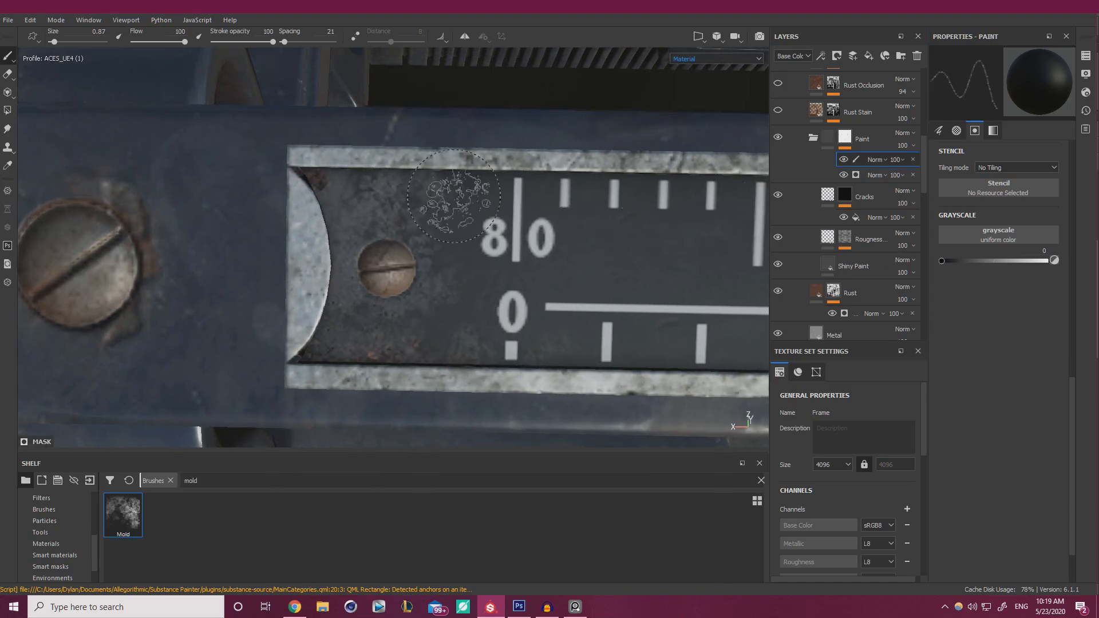
Paint back over part of the wear around the 80-end screw, using grayscale 0.9101 and brush size 1.37
{"action": "left_click_drag", "start_coordinate": [941, 261], "coordinate": [1038, 260]}
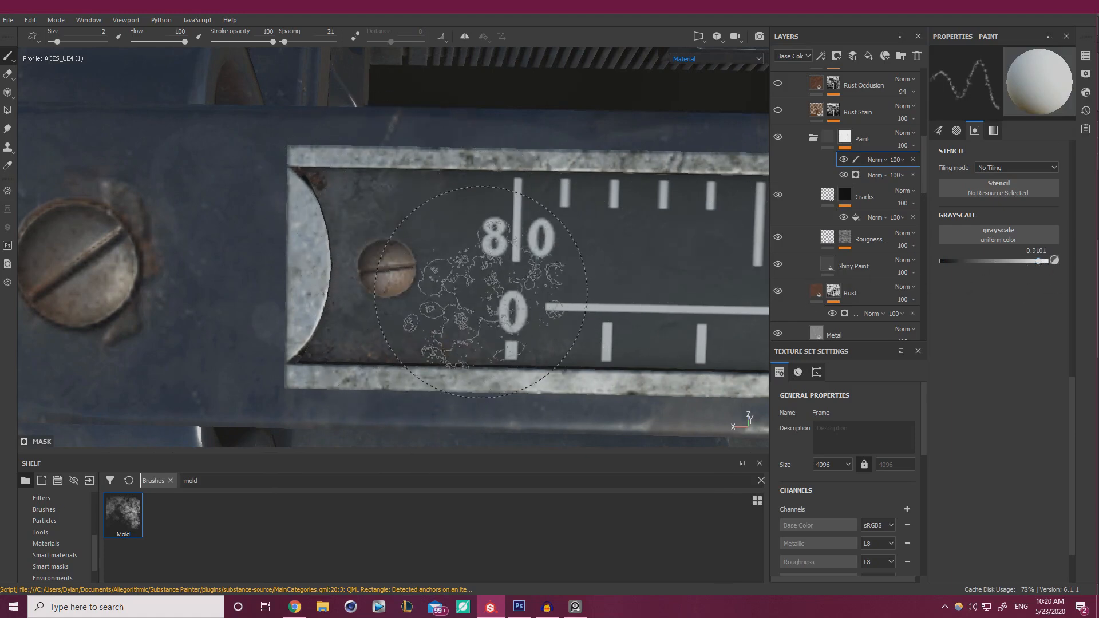
{"action": "right_click_drag", "start_coordinate": [495, 306], "coordinate": [473, 308], "text": "ctrl"}
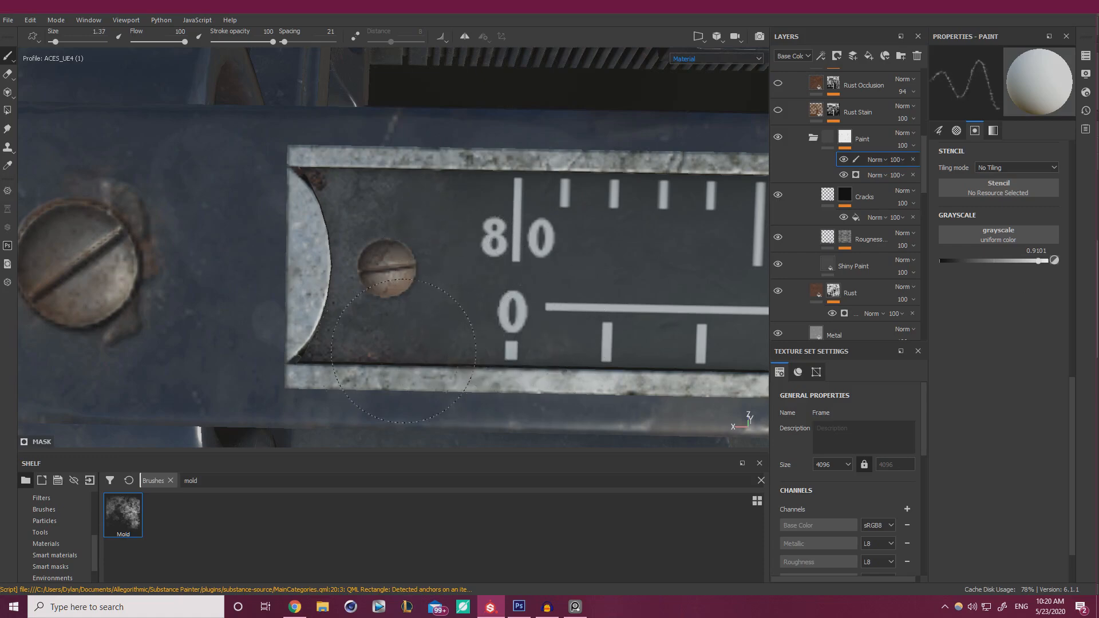
{"action": "scroll", "coordinate": [481, 219], "scroll_direction": "down", "scroll_amount": 3}
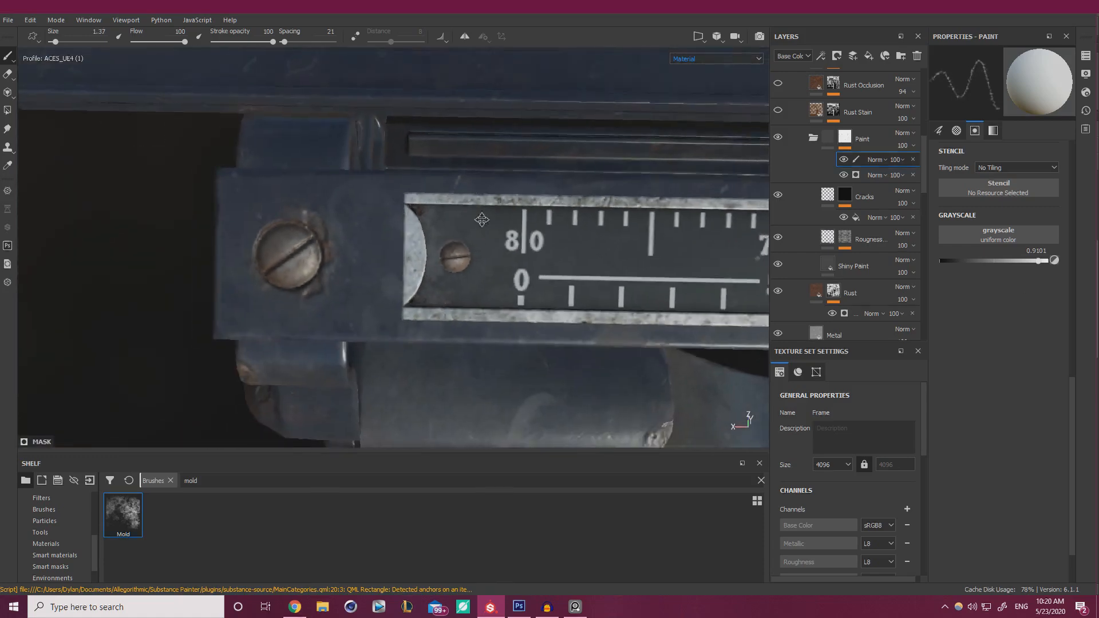
Paint rusty worn marks between the ruler's 70 and 60 with brush size 1.37, and tone them down using grayscale 0.5873
{"action": "left_click_drag", "start_coordinate": [481, 219], "coordinate": [507, 221], "text": "alt"}
{"action": "middle_click_drag", "start_coordinate": [647, 222], "coordinate": [368, 226], "text": "alt"}
{"action": "scroll", "coordinate": [368, 226], "scroll_direction": "down", "scroll_amount": 2}
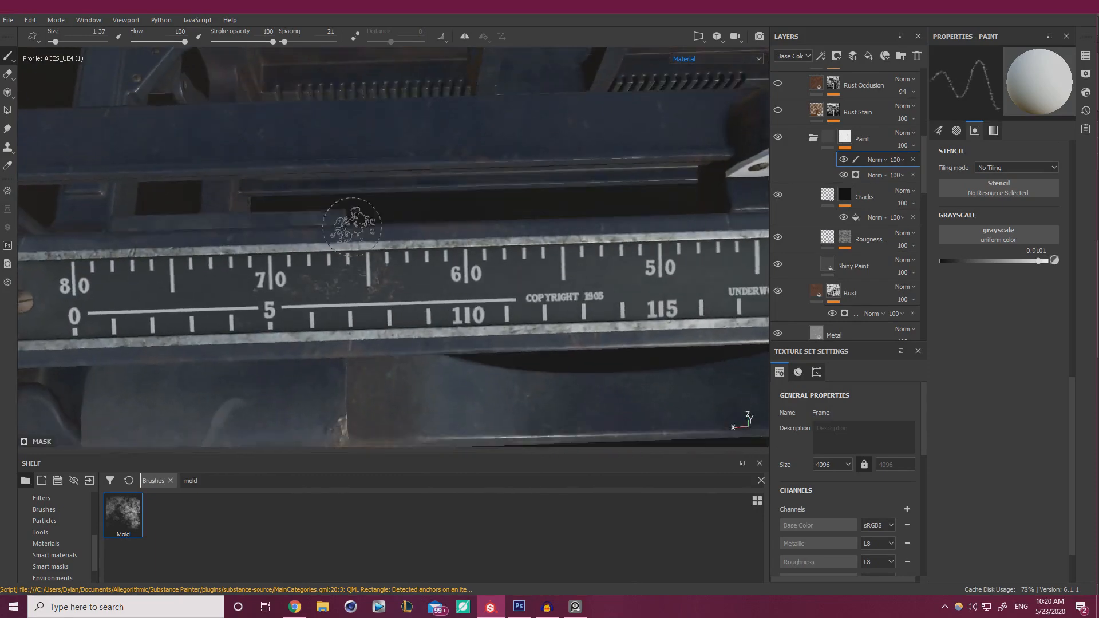
{"action": "middle_click_drag", "start_coordinate": [338, 288], "coordinate": [478, 257], "text": "alt"}
{"action": "scroll", "coordinate": [514, 261], "scroll_direction": "up", "scroll_amount": 5}
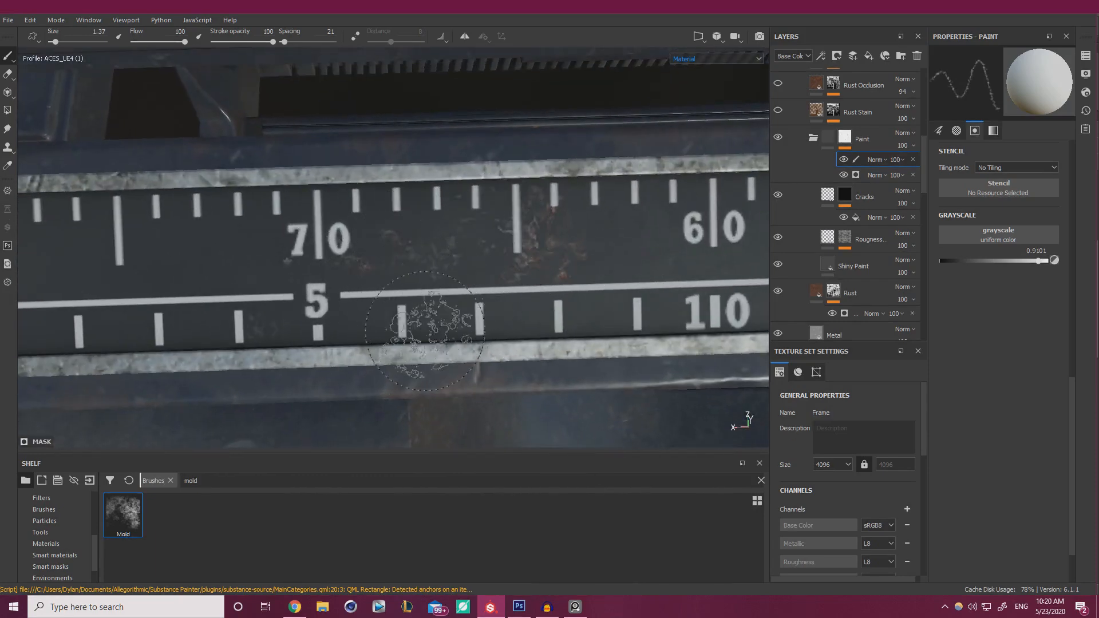
{"action": "left_click_drag", "start_coordinate": [1038, 260], "coordinate": [1003, 260]}
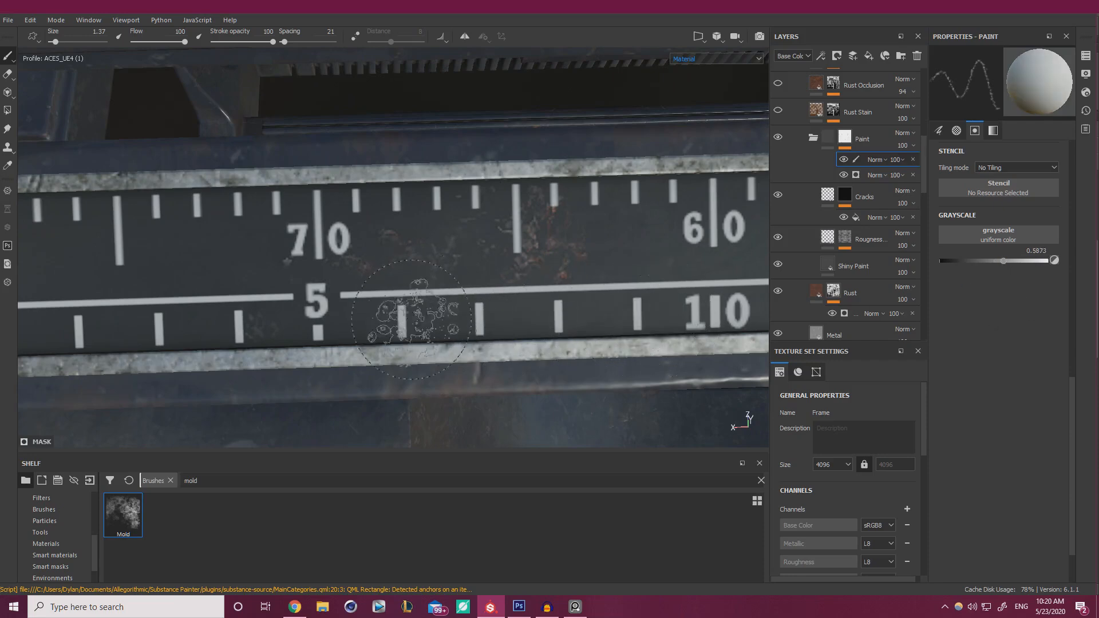
Set the brush's grayscale to 0.2434 and extend the worn marks toward the ruler's 60 mark
{"action": "scroll", "coordinate": [659, 297], "scroll_direction": "down", "scroll_amount": 5}
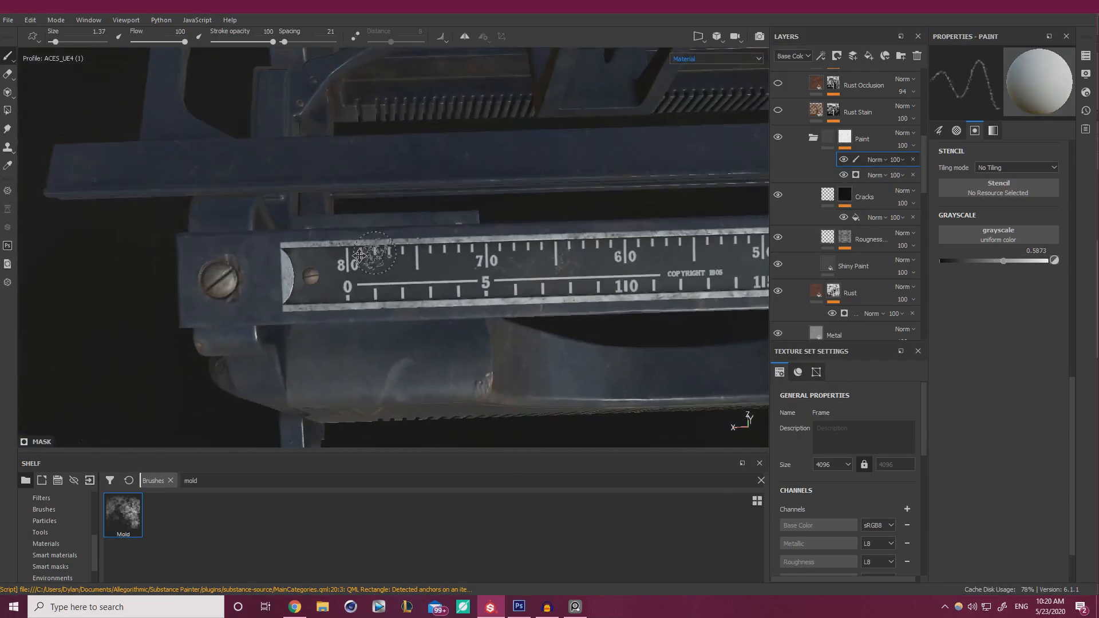
{"action": "left_click_drag", "start_coordinate": [359, 256], "coordinate": [344, 298], "text": "alt"}
{"action": "right_click_drag", "start_coordinate": [344, 298], "coordinate": [740, 329], "text": "alt"}
{"action": "middle_click_drag", "start_coordinate": [741, 337], "coordinate": [538, 318], "text": "alt"}
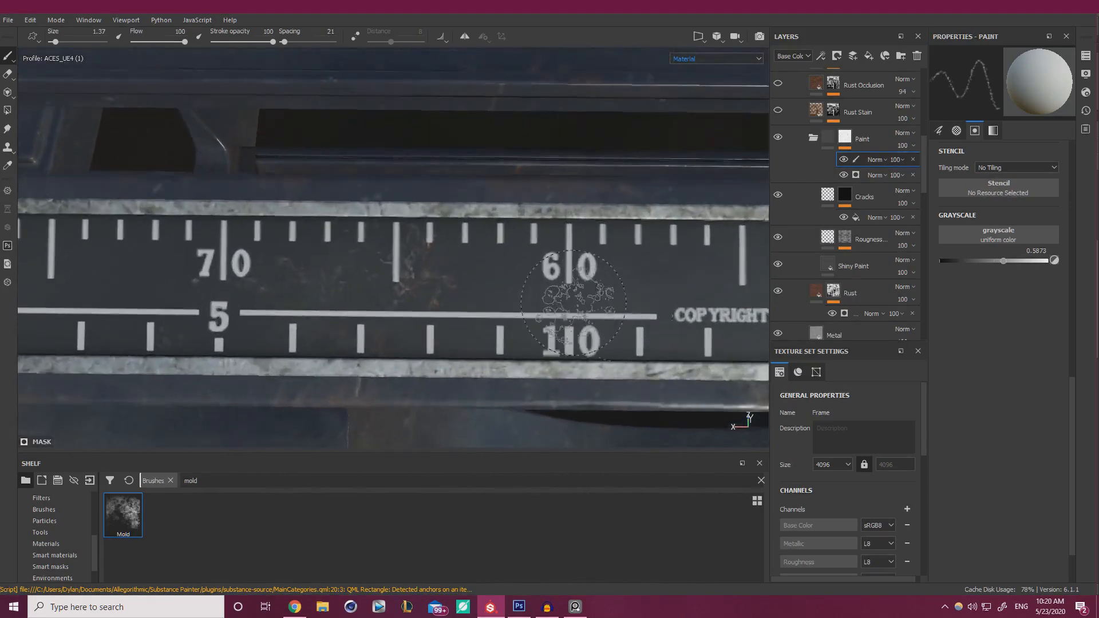
{"action": "left_click_drag", "start_coordinate": [574, 302], "coordinate": [571, 281], "text": "alt"}
{"action": "right_click_drag", "start_coordinate": [570, 281], "coordinate": [641, 286], "text": "alt"}
{"action": "left_click_drag", "start_coordinate": [970, 262], "coordinate": [966, 262]}
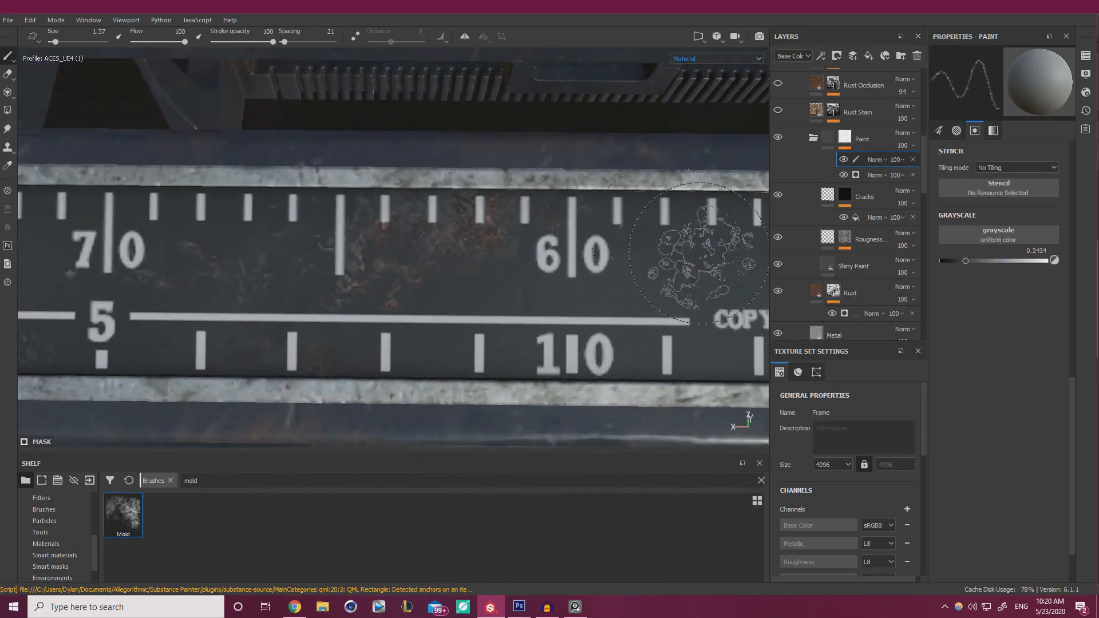
Paint back over the worn marks between the ruler's 70 and 60 using grayscale 0.9206 and brush size 2.6
{"action": "left_click_drag", "start_coordinate": [1005, 262], "coordinate": [1039, 264]}
{"action": "right_click_drag", "start_coordinate": [495, 221], "coordinate": [530, 248], "text": "ctrl"}
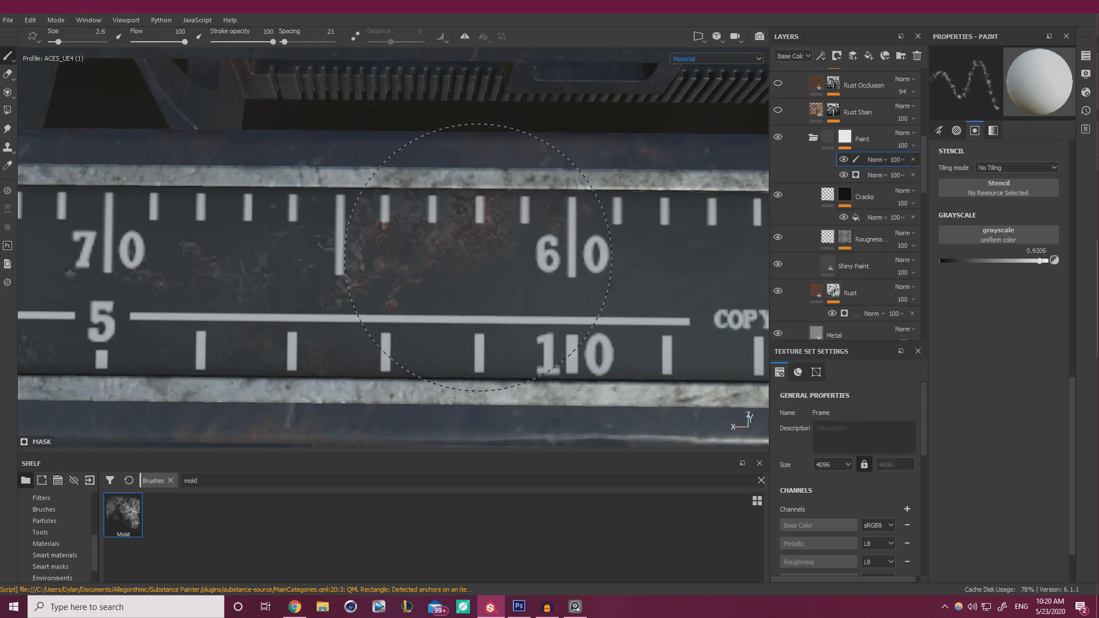
Set the brush's grayscale to 0.2698 and size to 0.57, and paint faint chips along the ruler's lower edge from 310 to the 0 end
{"action": "right_click_drag", "start_coordinate": [401, 290], "coordinate": [226, 221], "text": "alt"}
{"action": "left_click_drag", "start_coordinate": [226, 221], "coordinate": [283, 199], "text": "alt"}
{"action": "middle_click_drag", "start_coordinate": [401, 226], "coordinate": [20, 279], "text": "alt"}
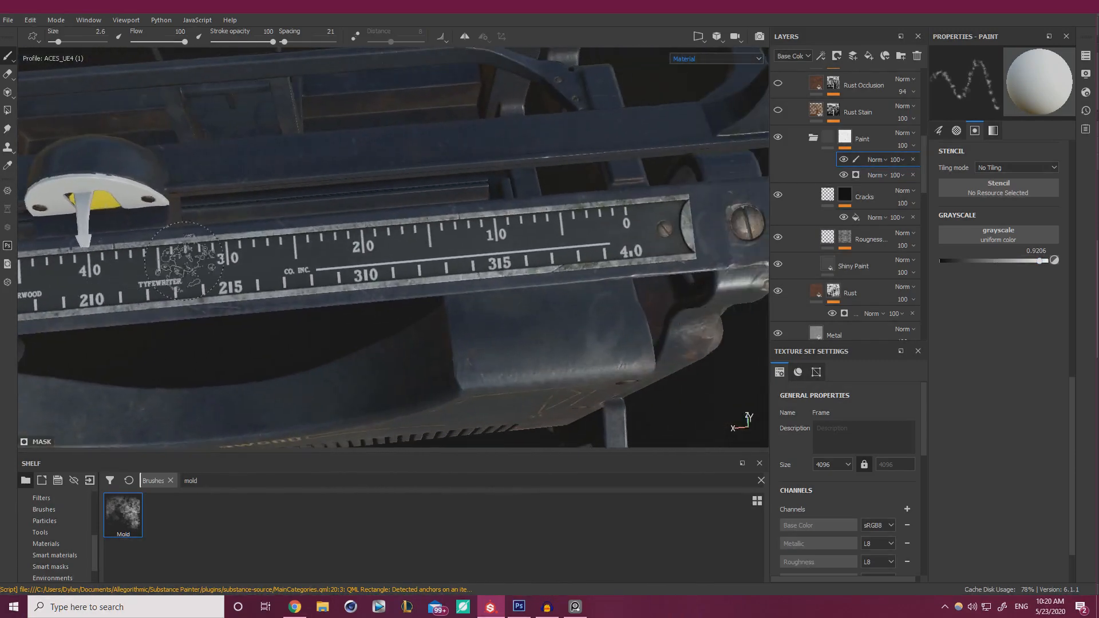
{"action": "middle_click_drag", "start_coordinate": [184, 252], "coordinate": [336, 232], "text": "alt"}
{"action": "right_click_drag", "start_coordinate": [337, 232], "coordinate": [716, 294], "text": "alt"}
{"action": "left_click", "coordinate": [969, 261]}
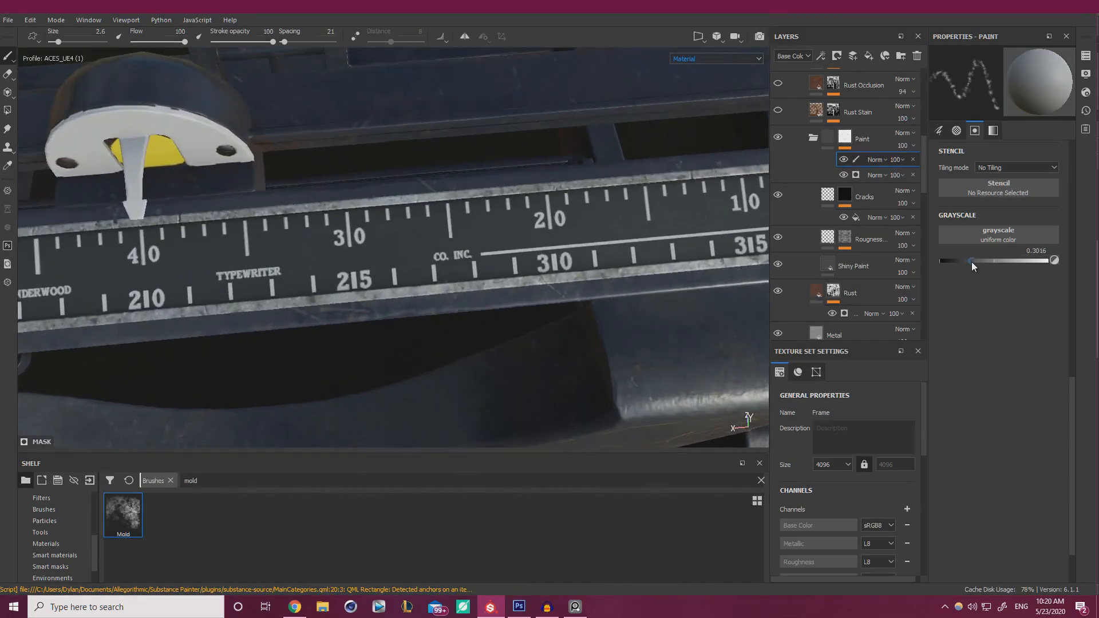
{"action": "mouse_move", "coordinate": [481, 260]}
{"action": "right_mouse_down", "text": "alt"}
{"action": "mouse_move", "coordinate": [533, 265]}
{"action": "mouse_move", "coordinate": [491, 264]}
{"action": "right_mouse_up", "text": "alt"}
{"action": "left_click_drag", "start_coordinate": [491, 266], "coordinate": [487, 298], "text": "alt"}
{"action": "middle_click_drag", "start_coordinate": [486, 298], "coordinate": [397, 296], "text": "alt"}
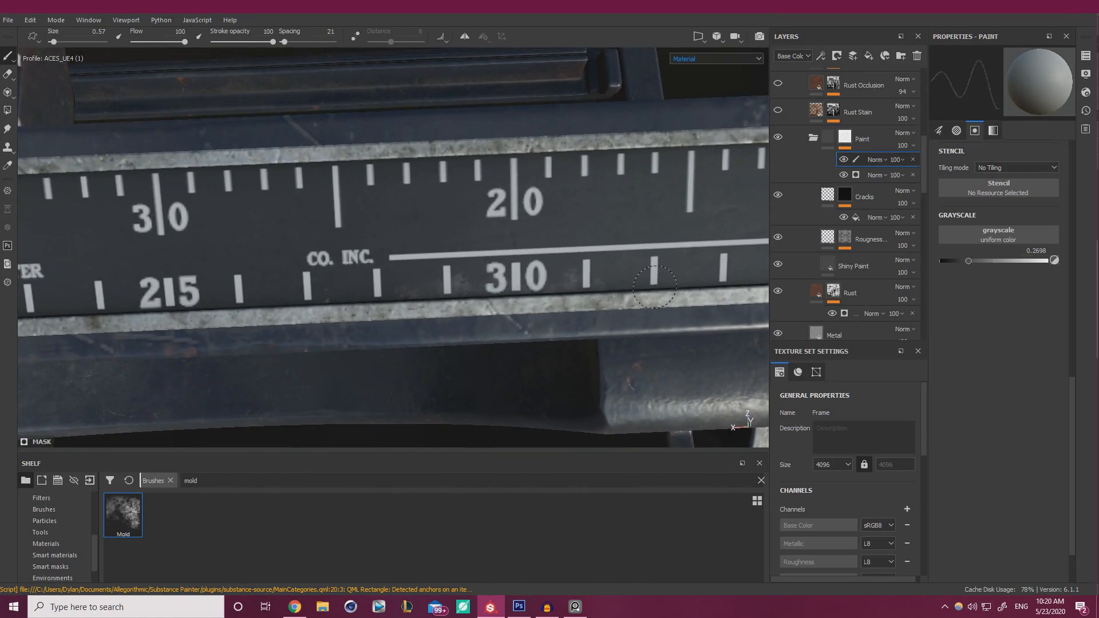
{"action": "middle_click_drag", "start_coordinate": [655, 286], "coordinate": [314, 284], "text": "alt"}
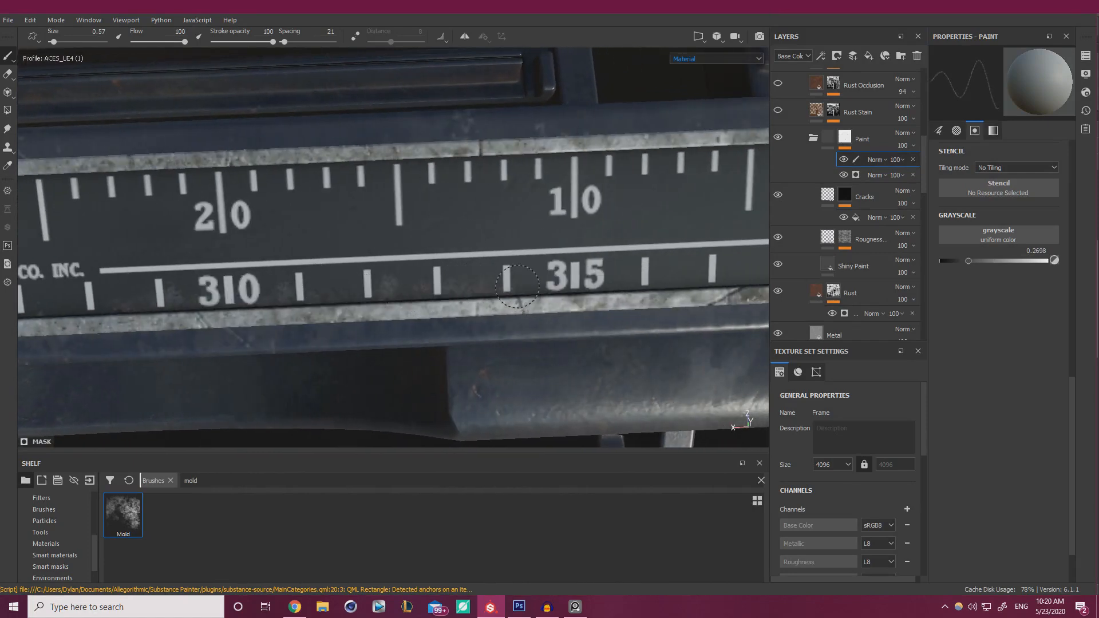
{"action": "middle_click_drag", "start_coordinate": [611, 290], "coordinate": [395, 285], "text": "alt"}
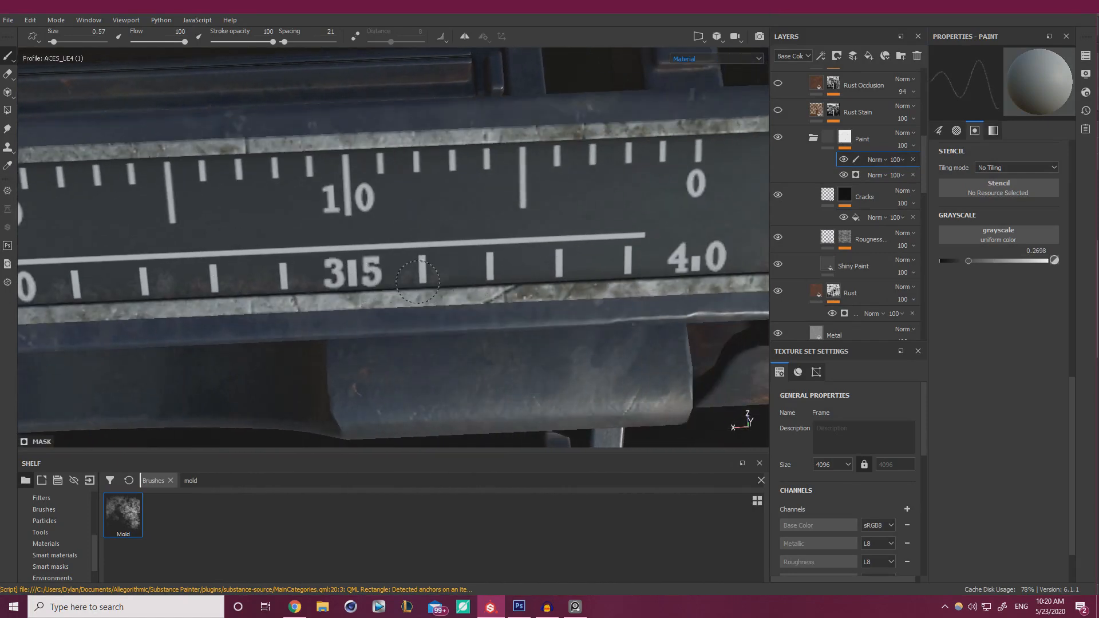
{"action": "middle_click_drag", "start_coordinate": [552, 278], "coordinate": [440, 273], "text": "alt"}
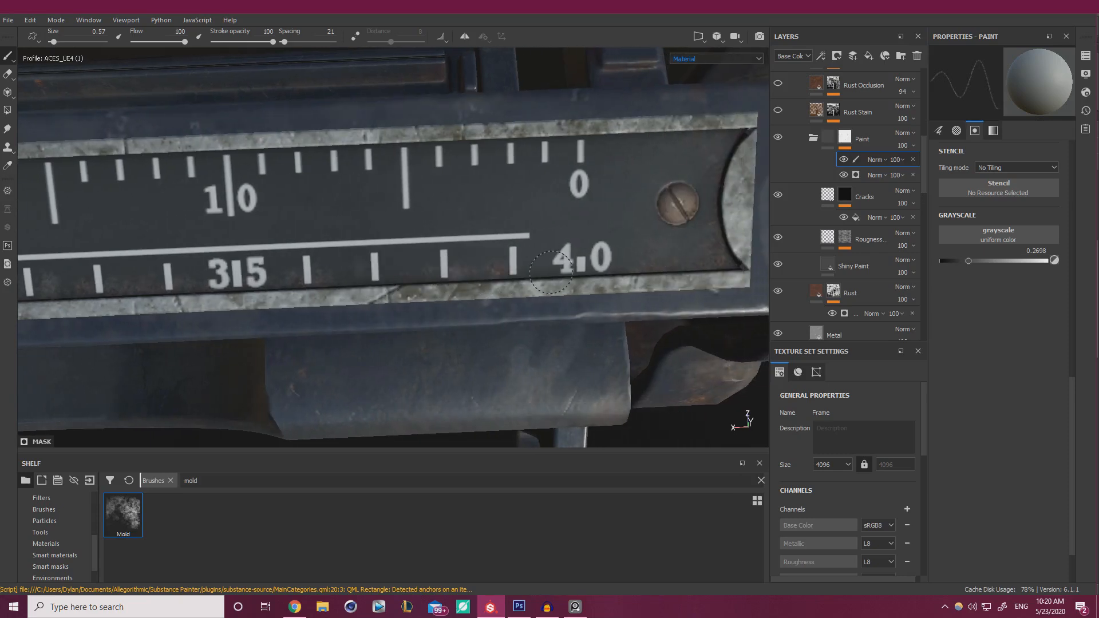
Move the Number Mask layer into the Paint folder, directly above the Cracks layer
{"action": "middle_click_drag", "start_coordinate": [285, 274], "coordinate": [723, 248], "text": "alt"}
{"action": "scroll", "coordinate": [879, 192], "scroll_direction": "up", "scroll_amount": 5}
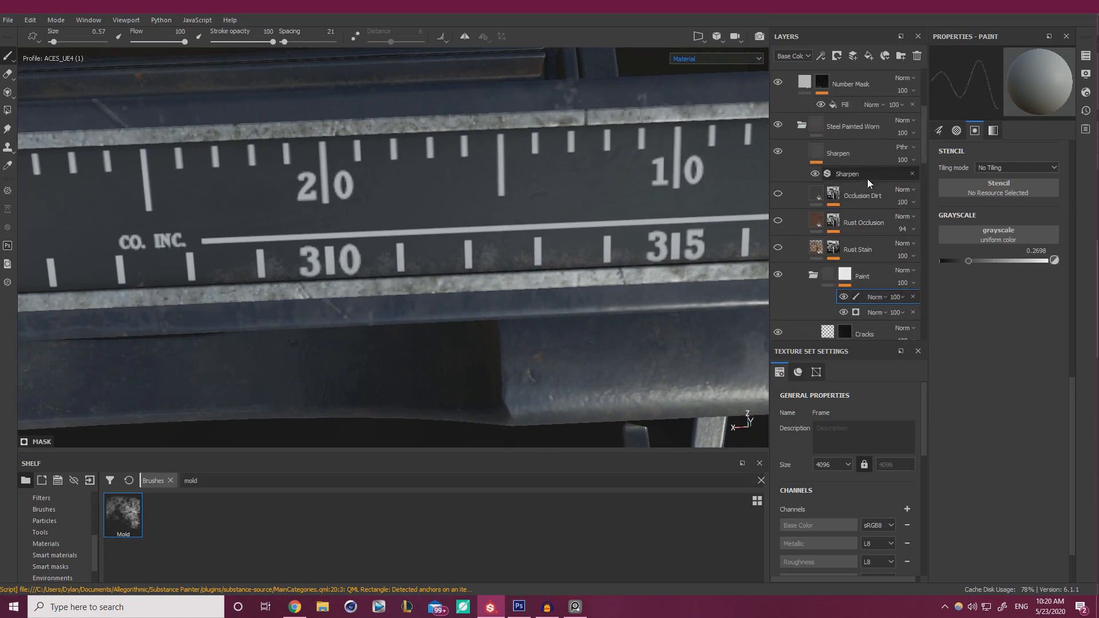
{"action": "left_click", "coordinate": [856, 86]}
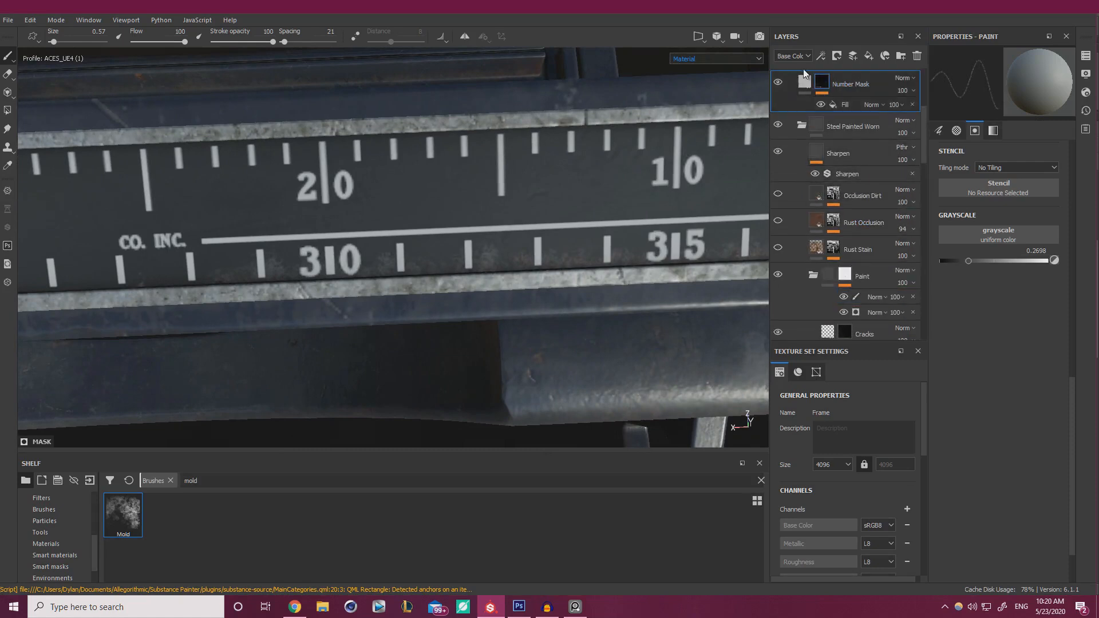
{"action": "left_click_drag", "start_coordinate": [804, 72], "coordinate": [833, 251]}
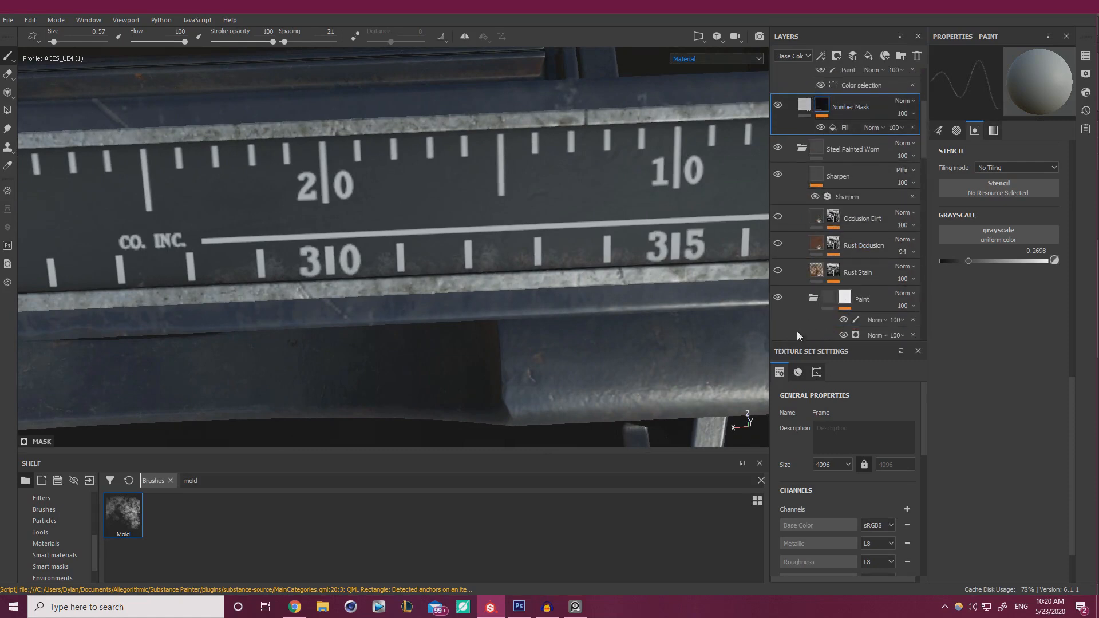
{"action": "mouse_move", "coordinate": [796, 331]}
{"action": "left_mouse_down"}
{"action": "mouse_move", "coordinate": [813, 317]}
{"action": "mouse_move", "coordinate": [868, 323]}
{"action": "mouse_move", "coordinate": [518, 268]}
{"action": "left_mouse_up"}
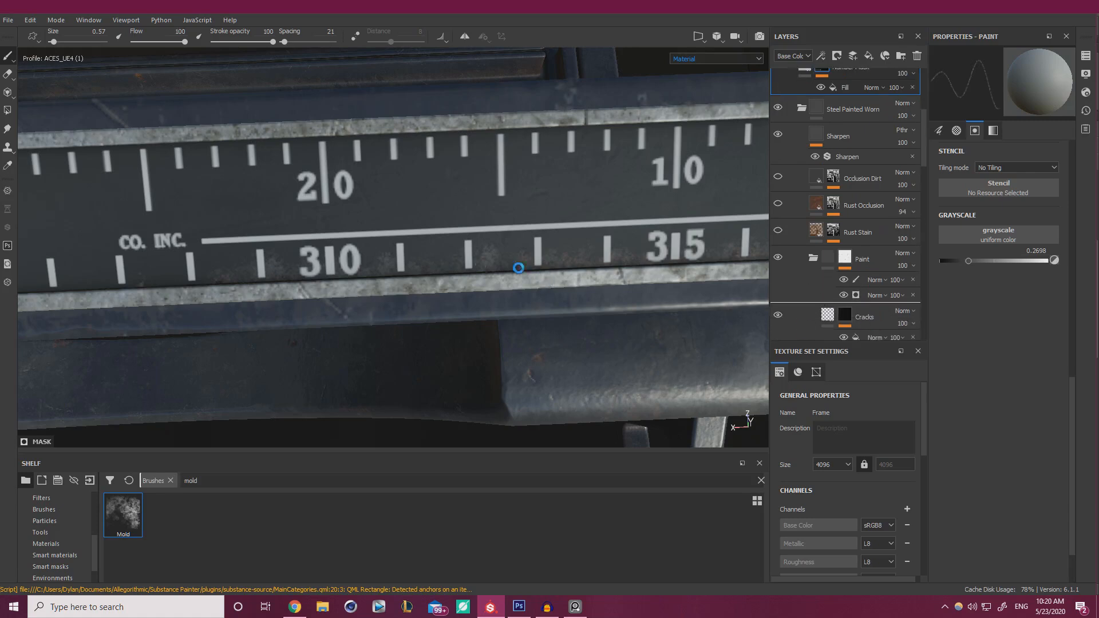
{"action": "left_click_drag", "start_coordinate": [326, 264], "coordinate": [329, 277]}
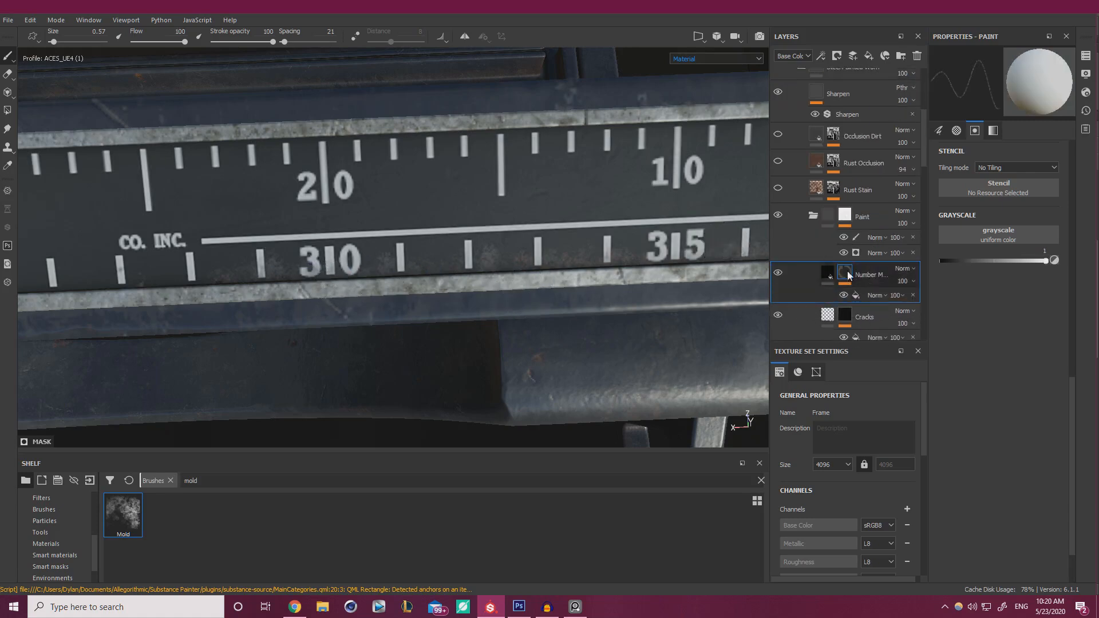
Return to the Paint folder mask's paint effect, set the grayscale to 0.0529 and paint chips along the ruler's lower edge below TYPEWRITER
{"action": "left_click", "coordinate": [858, 237]}
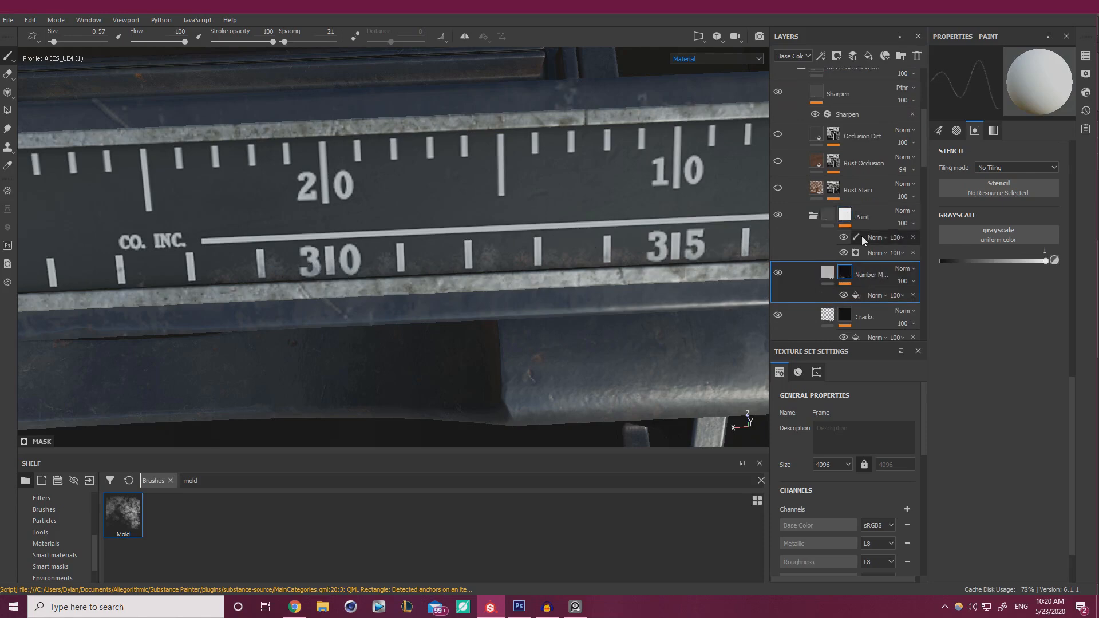
{"action": "left_click_drag", "start_coordinate": [395, 229], "coordinate": [400, 211], "text": "alt"}
{"action": "middle_click_drag", "start_coordinate": [400, 210], "coordinate": [470, 186], "text": "alt"}
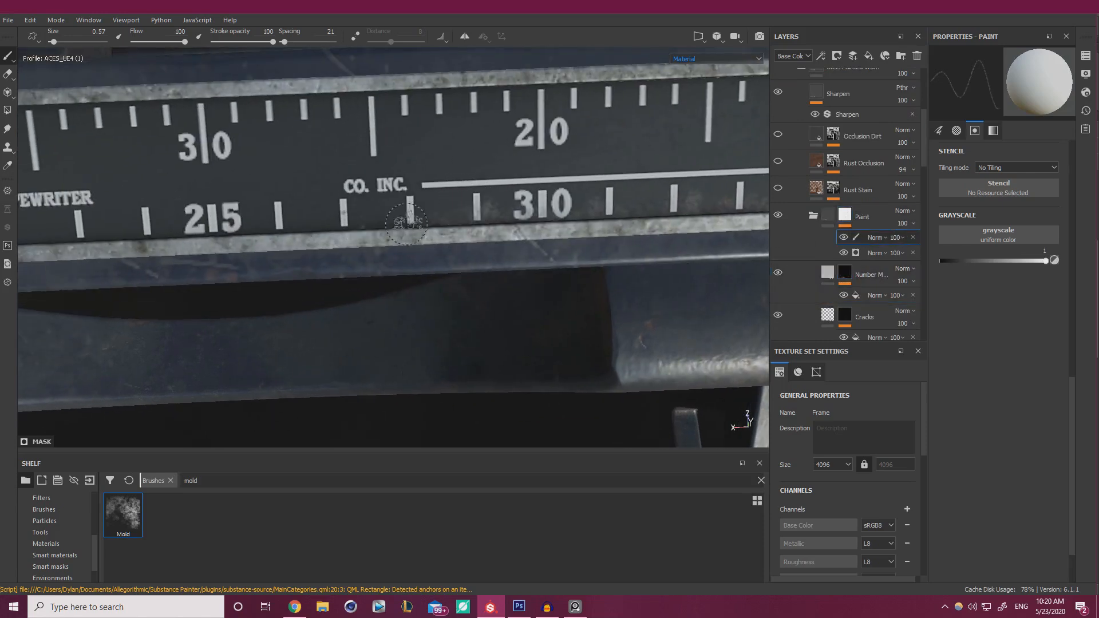
{"action": "middle_click_drag", "start_coordinate": [363, 247], "coordinate": [794, 215], "text": "alt"}
{"action": "left_click", "coordinate": [946, 261]}
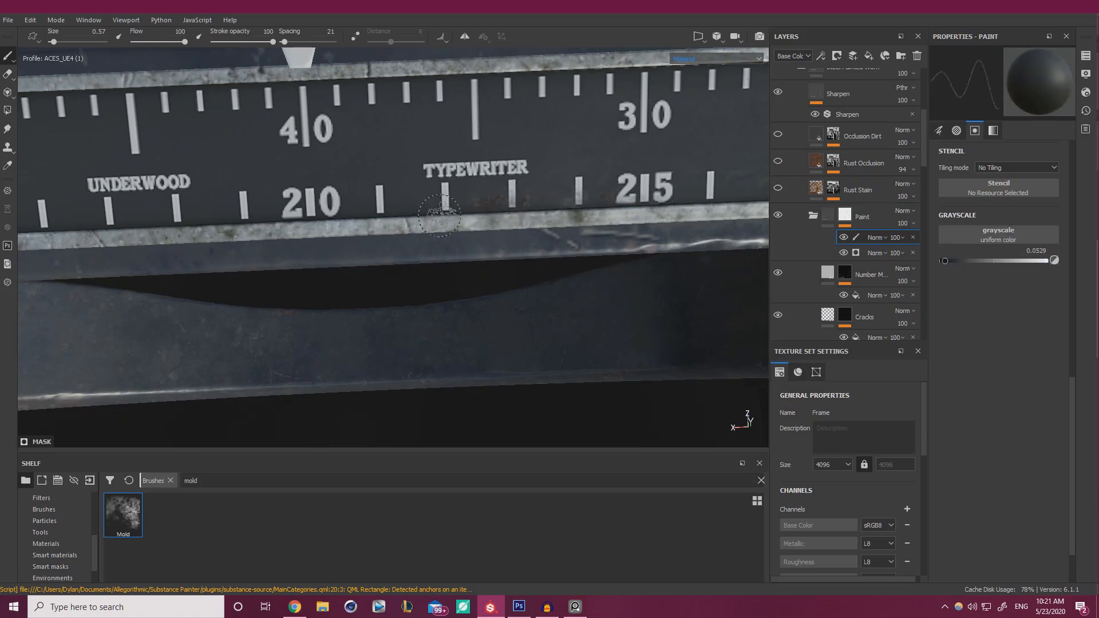
Continue the chipped, rusty wear along the ruler's lower edge from 215 to the 0 end
{"action": "scroll", "coordinate": [298, 228], "scroll_direction": "down", "scroll_amount": 1}
{"action": "middle_click_drag", "start_coordinate": [299, 228], "coordinate": [747, 207], "text": "alt"}
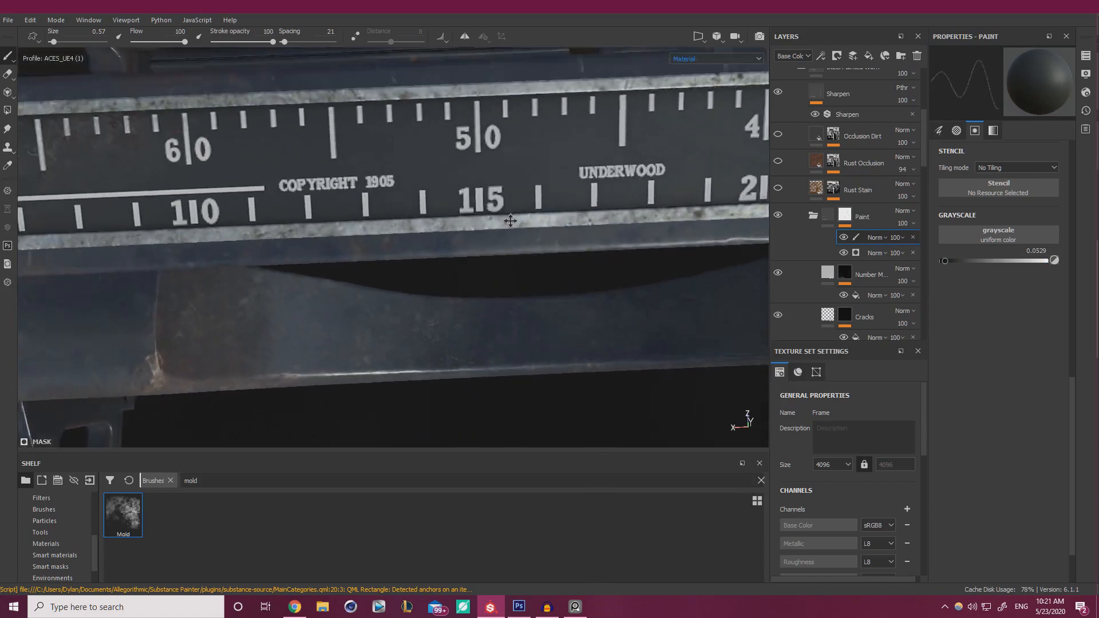
{"action": "left_click_drag", "start_coordinate": [424, 177], "coordinate": [435, 201], "text": "alt"}
{"action": "scroll", "coordinate": [435, 201], "scroll_direction": "down", "scroll_amount": 3}
{"action": "middle_click_drag", "start_coordinate": [435, 201], "coordinate": [222, 191], "text": "alt"}
{"action": "middle_click_drag", "start_coordinate": [518, 194], "coordinate": [239, 196], "text": "alt"}
{"action": "scroll", "coordinate": [298, 198], "scroll_direction": "down", "scroll_amount": 6}
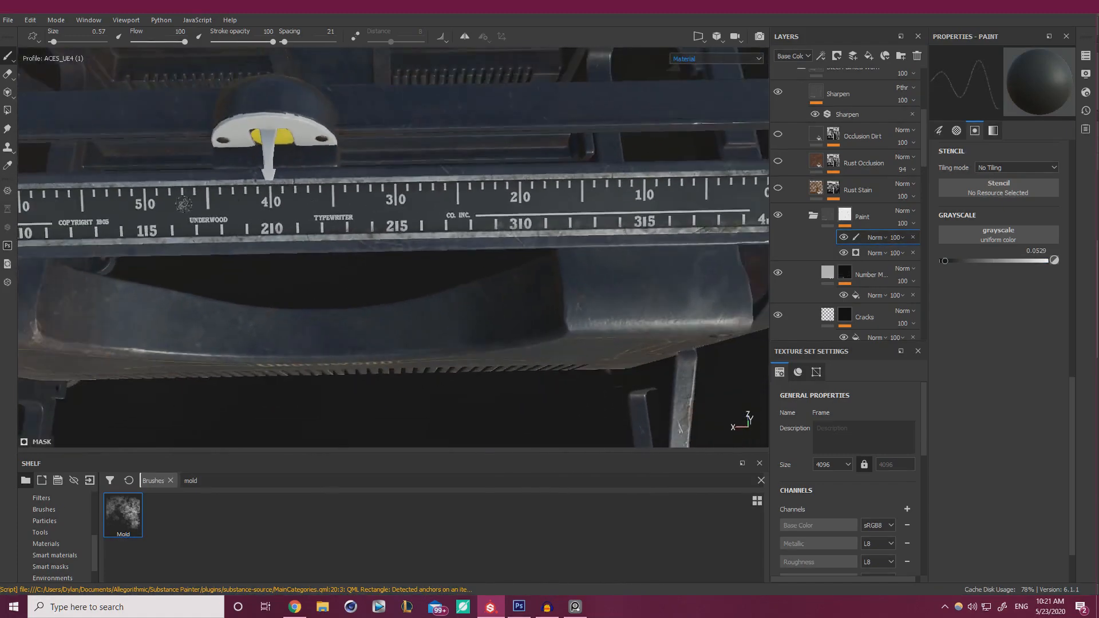
{"action": "scroll", "coordinate": [366, 218], "scroll_direction": "up", "scroll_amount": 4}
{"action": "scroll", "coordinate": [566, 243], "scroll_direction": "up", "scroll_amount": 5}
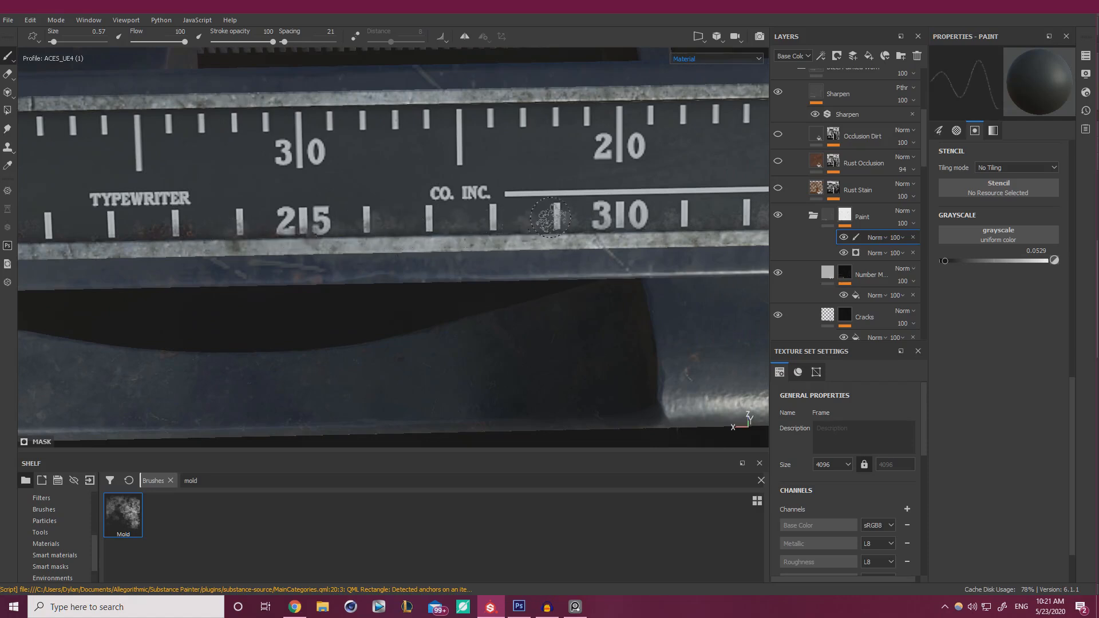
{"action": "middle_click_drag", "start_coordinate": [551, 218], "coordinate": [280, 222], "text": "alt"}
{"action": "middle_click_drag", "start_coordinate": [452, 219], "coordinate": [33, 236], "text": "alt"}
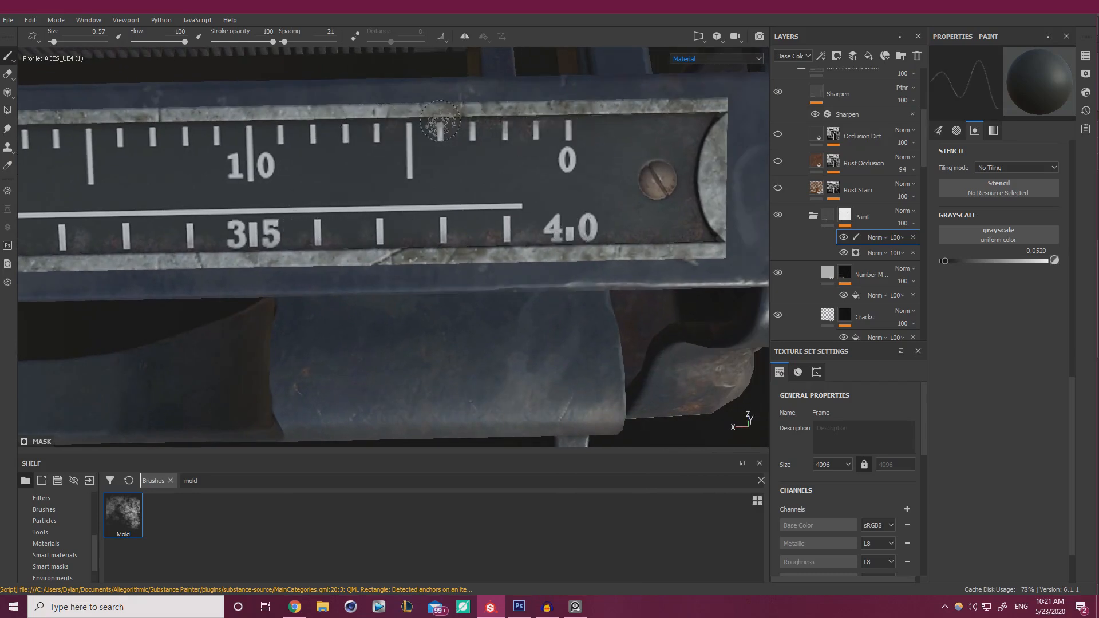
Paint chipped wear along the ruler's upper edge from the 0 end to between the 30 and 40 marks
{"action": "middle_click_drag", "start_coordinate": [312, 132], "coordinate": [547, 143], "text": "alt"}
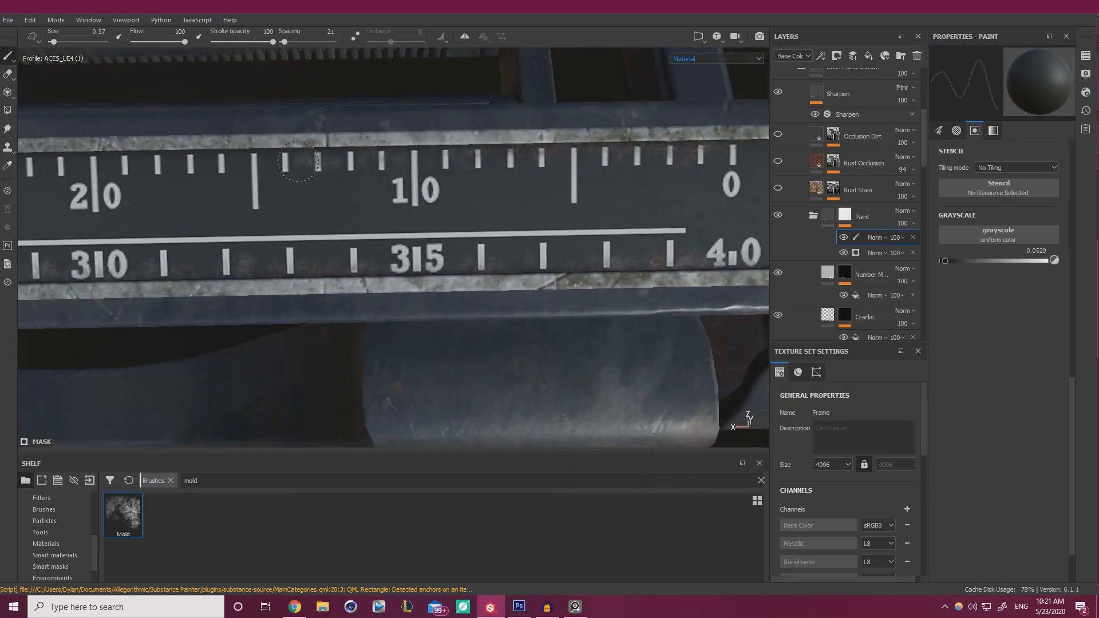
{"action": "middle_click_drag", "start_coordinate": [237, 162], "coordinate": [461, 171], "text": "alt"}
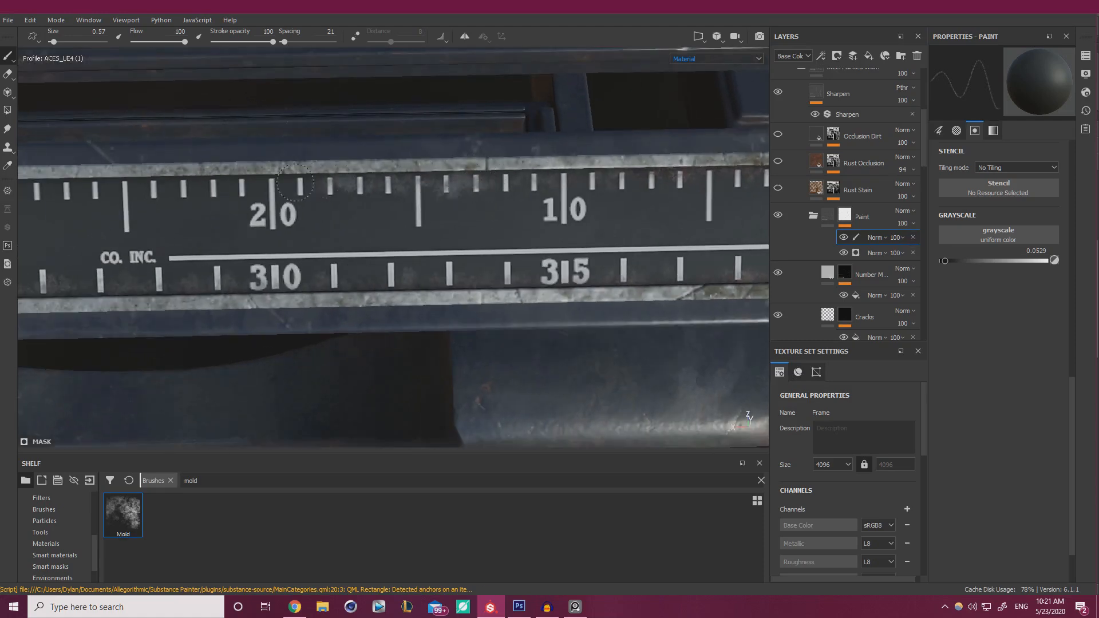
{"action": "middle_click_drag", "start_coordinate": [220, 181], "coordinate": [556, 198], "text": "alt"}
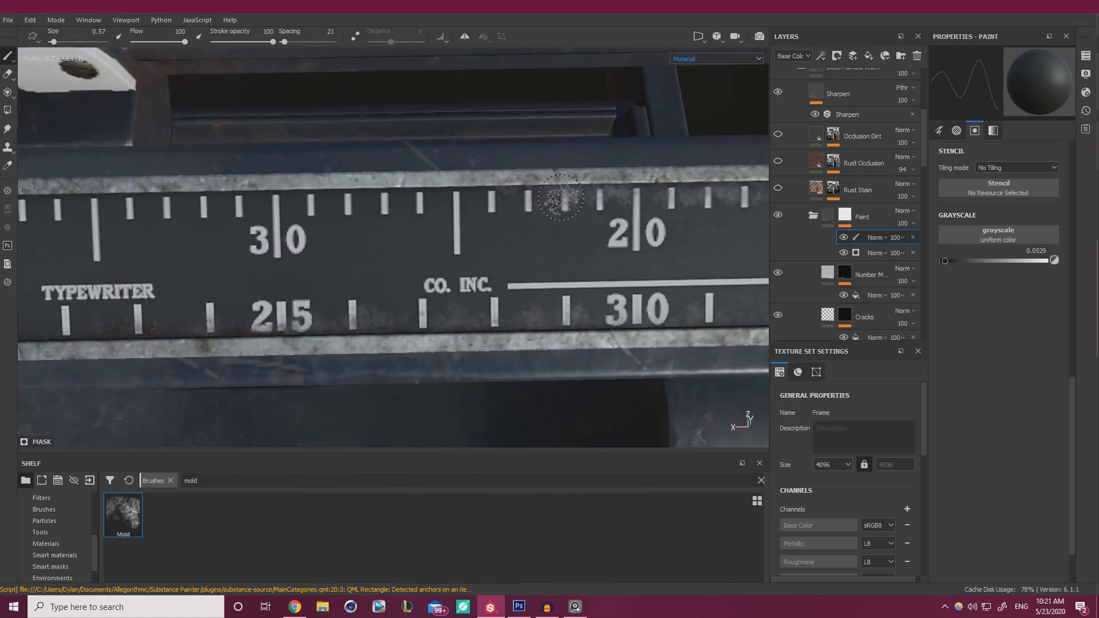
{"action": "middle_click_drag", "start_coordinate": [278, 201], "coordinate": [465, 192], "text": "alt"}
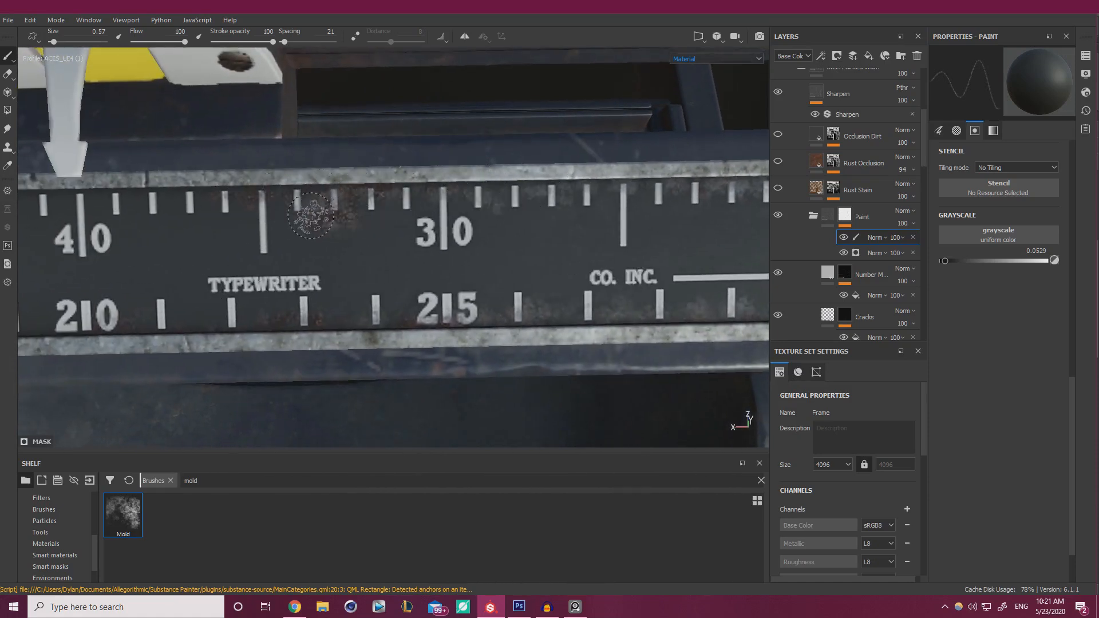
Enlarge the brush to 1.23 and stamp a rusty patch between the ruler's 30 and 40 marks
{"action": "left_click", "coordinate": [325, 222]}
{"action": "right_click_drag", "start_coordinate": [335, 229], "coordinate": [355, 229], "text": "ctrl"}
{"action": "left_click", "coordinate": [335, 230]}
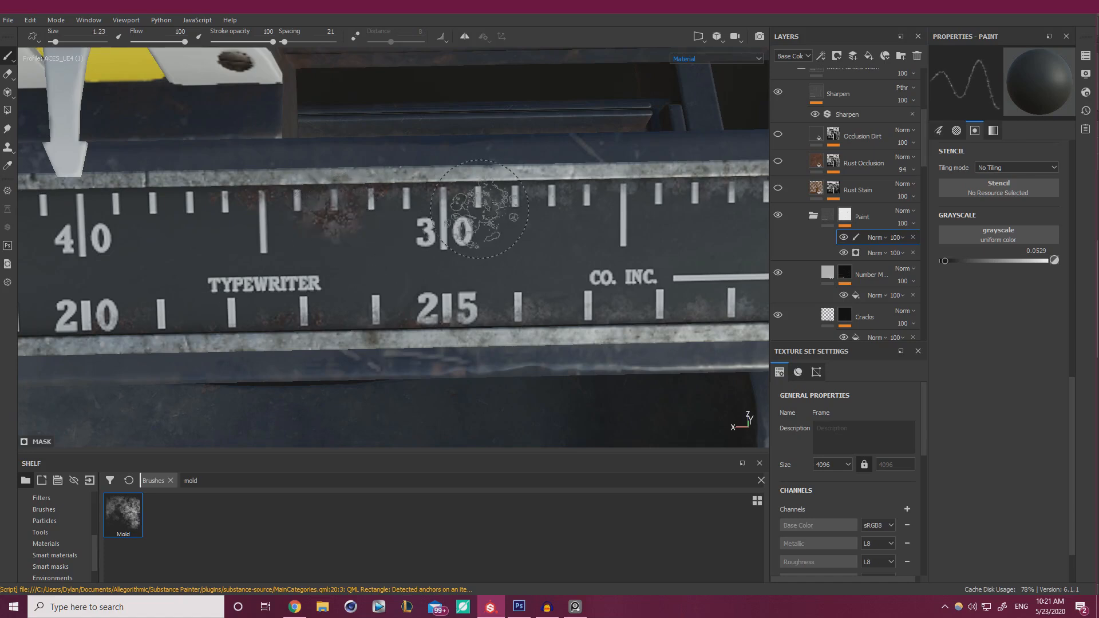
Extend the rusty chips along the ruler's upper edge past the 40 and 50 marks, using brush sizes 0.35, 0.71 and 0.53
{"action": "middle_click_drag", "start_coordinate": [480, 209], "coordinate": [672, 207], "text": "alt"}
{"action": "right_click_drag", "start_coordinate": [497, 202], "coordinate": [477, 202], "text": "ctrl"}
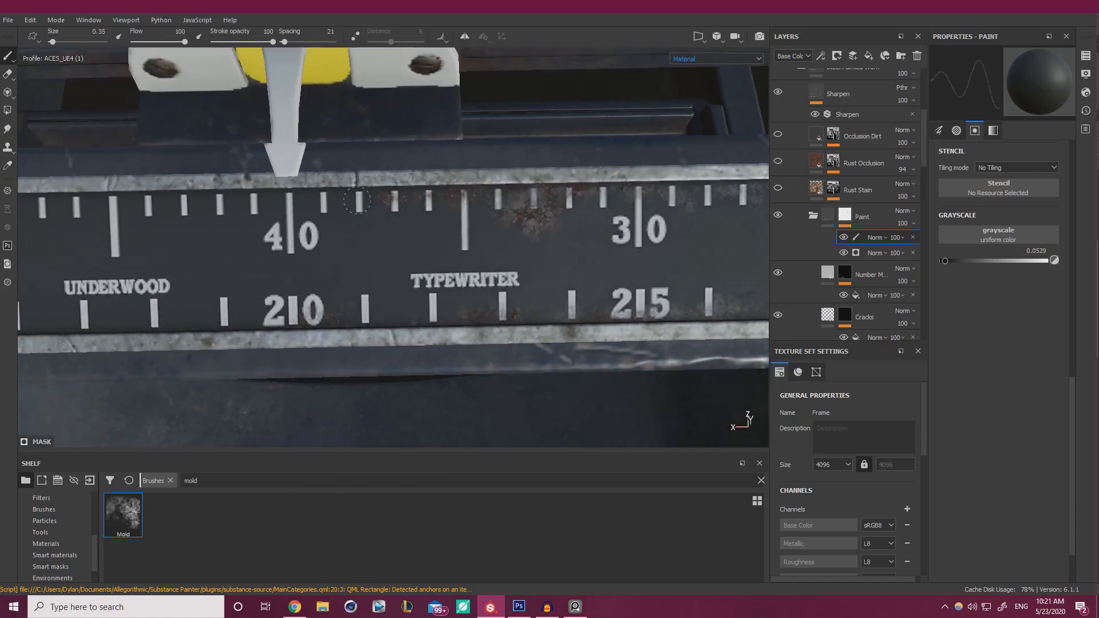
{"action": "middle_click_drag", "start_coordinate": [284, 203], "coordinate": [504, 208], "text": "alt"}
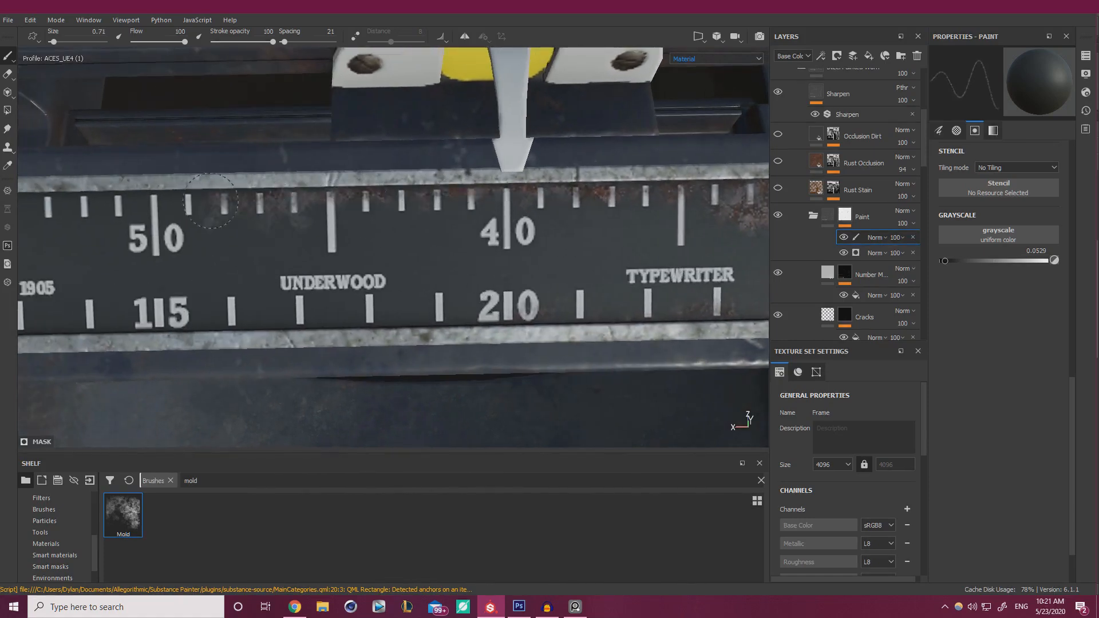
{"action": "middle_click_drag", "start_coordinate": [209, 198], "coordinate": [529, 188], "text": "alt"}
{"action": "right_click_drag", "start_coordinate": [530, 187], "coordinate": [525, 187], "text": "ctrl"}
{"action": "mouse_move", "coordinate": [528, 189]}
{"action": "left_mouse_down"}
{"action": "mouse_move", "coordinate": [419, 194]}
{"action": "mouse_move", "coordinate": [460, 190]}
{"action": "left_mouse_up"}
Set the brush size to 0.85 and paint worn patches between the ruler's 80 and 70 marks on both the upper and lower scales
{"action": "right_click_drag", "start_coordinate": [424, 194], "coordinate": [141, 189], "text": "alt"}
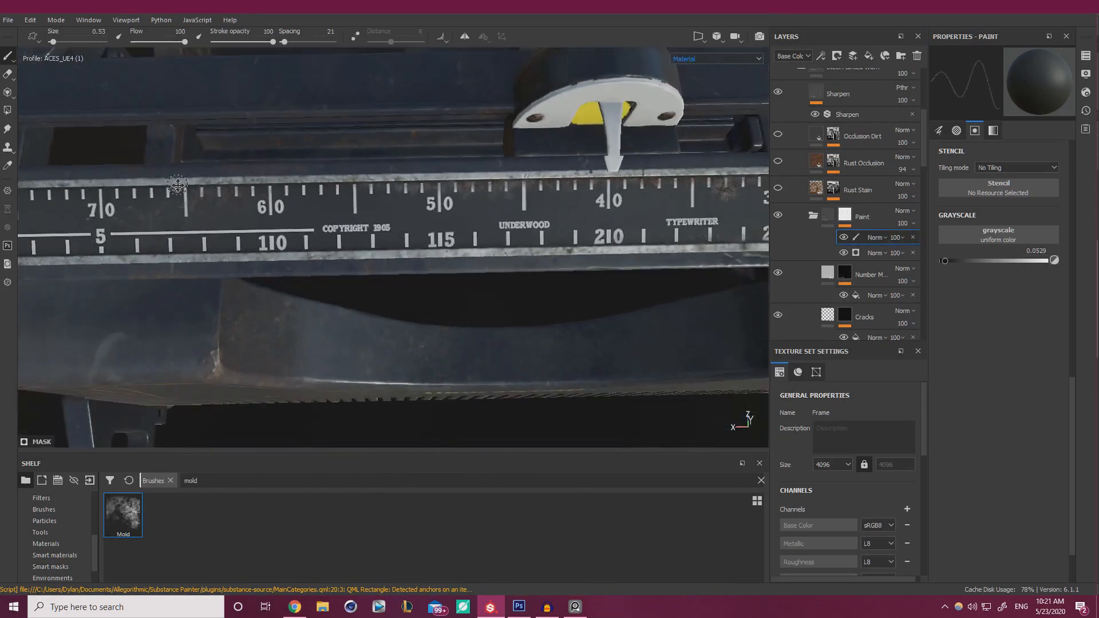
{"action": "middle_click_drag", "start_coordinate": [486, 186], "coordinate": [210, 193], "text": "alt"}
{"action": "right_click_drag", "start_coordinate": [452, 190], "coordinate": [228, 192], "text": "alt"}
{"action": "middle_click_drag", "start_coordinate": [228, 191], "coordinate": [524, 190], "text": "alt"}
{"action": "right_click_drag", "start_coordinate": [143, 192], "coordinate": [346, 190], "text": "alt"}
{"action": "key", "text": "bracketright"}
{"action": "left_click_drag", "start_coordinate": [270, 170], "coordinate": [298, 163]}
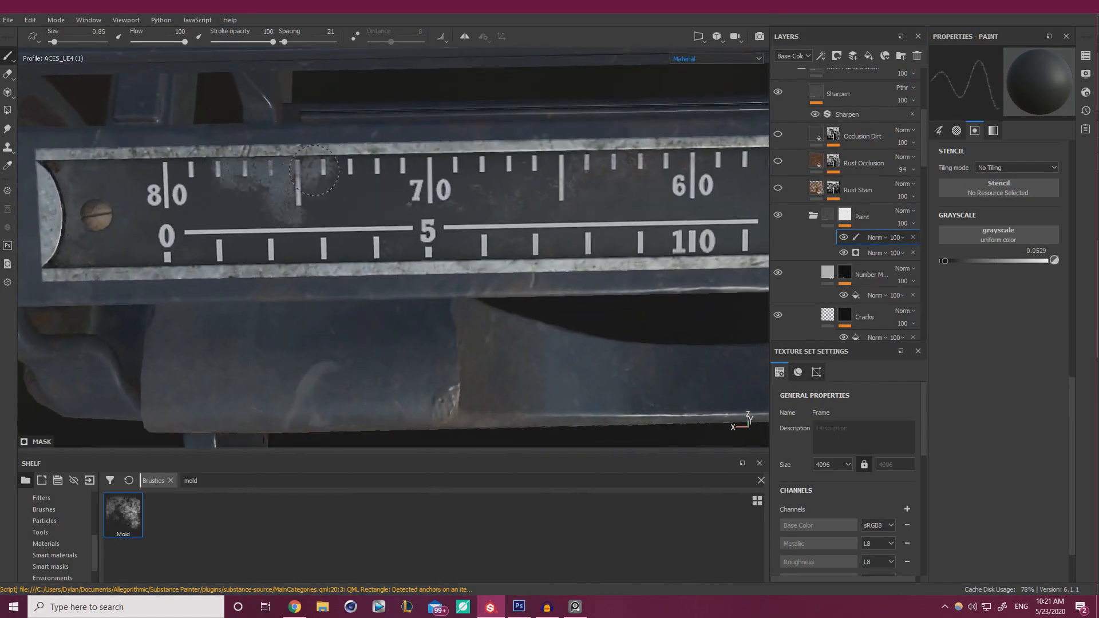
{"action": "left_click_drag", "start_coordinate": [245, 260], "coordinate": [360, 247]}
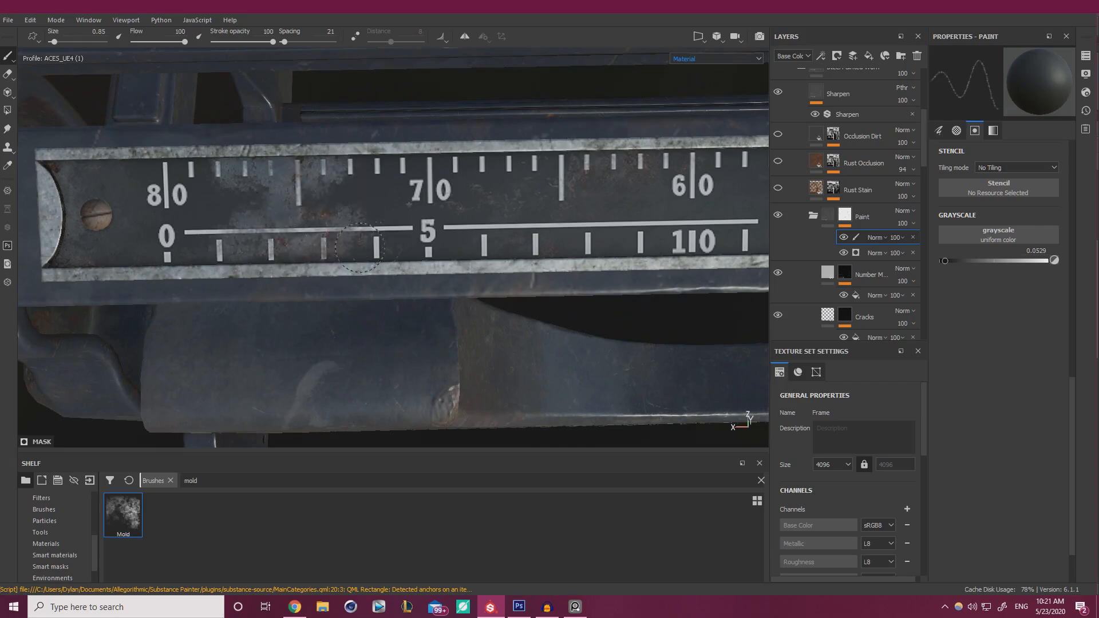
Deepen the worn patch between 80 and 70 and extend it over the lower scale's 0 mark
{"action": "right_click_drag", "start_coordinate": [409, 204], "coordinate": [241, 114], "text": "alt"}
{"action": "middle_click_drag", "start_coordinate": [692, 160], "coordinate": [564, 177], "text": "alt"}
{"action": "left_click_drag", "start_coordinate": [565, 177], "coordinate": [446, 163], "text": "alt"}
{"action": "right_click_drag", "start_coordinate": [446, 163], "coordinate": [290, 90], "text": "alt"}
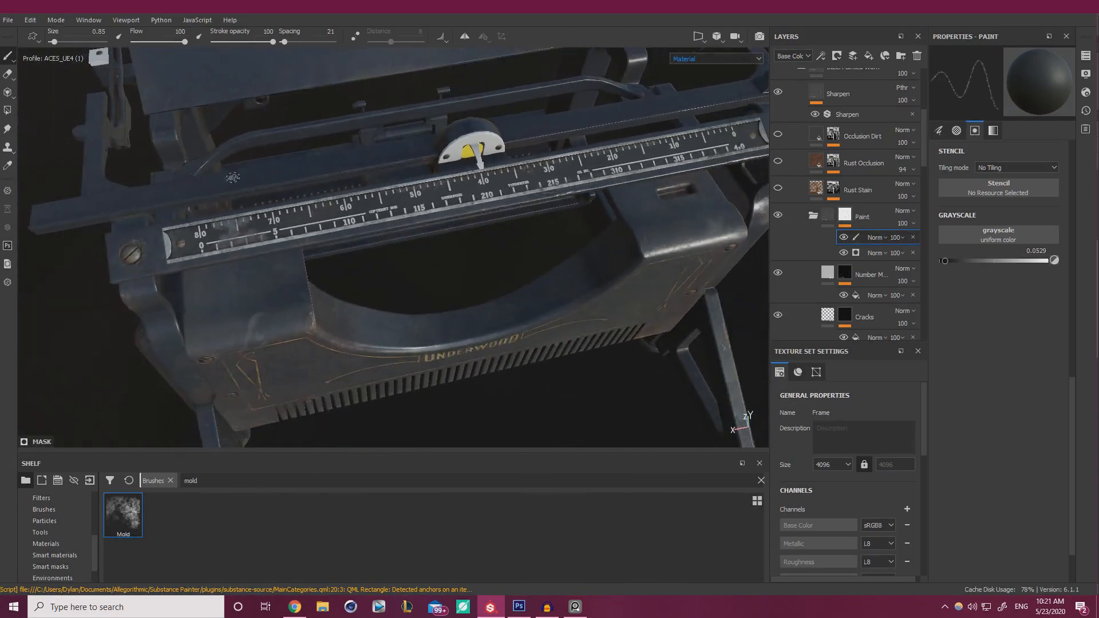
{"action": "left_click_drag", "start_coordinate": [290, 115], "coordinate": [229, 143], "text": "alt"}
{"action": "middle_click_drag", "start_coordinate": [355, 189], "coordinate": [487, 192], "text": "alt"}
{"action": "right_click_drag", "start_coordinate": [487, 192], "coordinate": [611, 254], "text": "alt"}
{"action": "scroll", "coordinate": [257, 252], "scroll_direction": "up", "scroll_amount": 1}
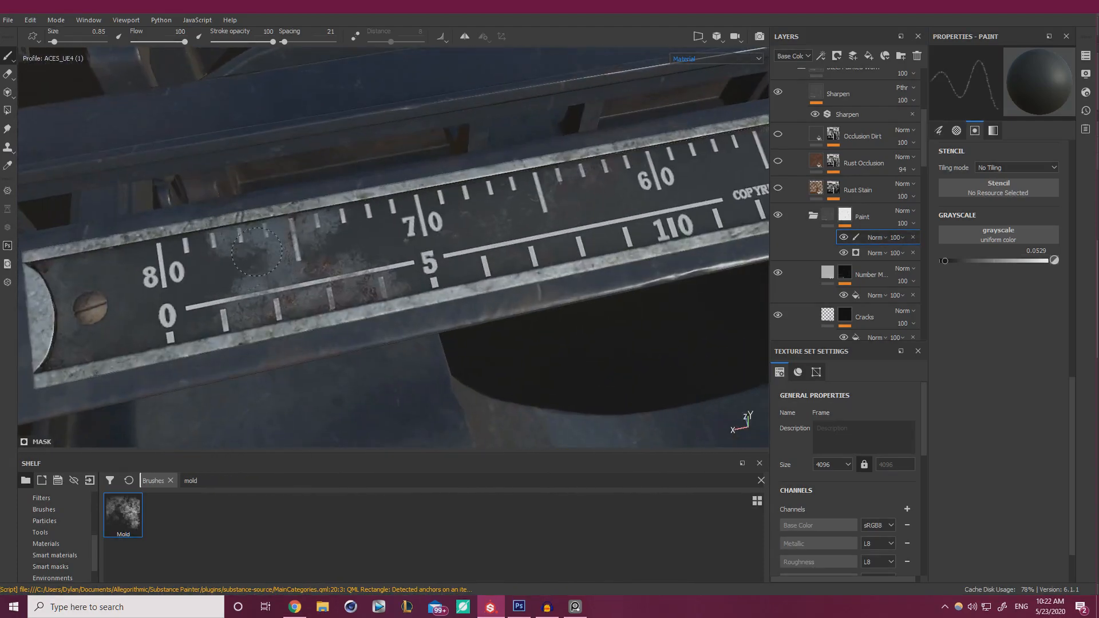
{"action": "left_click_drag", "start_coordinate": [215, 298], "coordinate": [191, 322]}
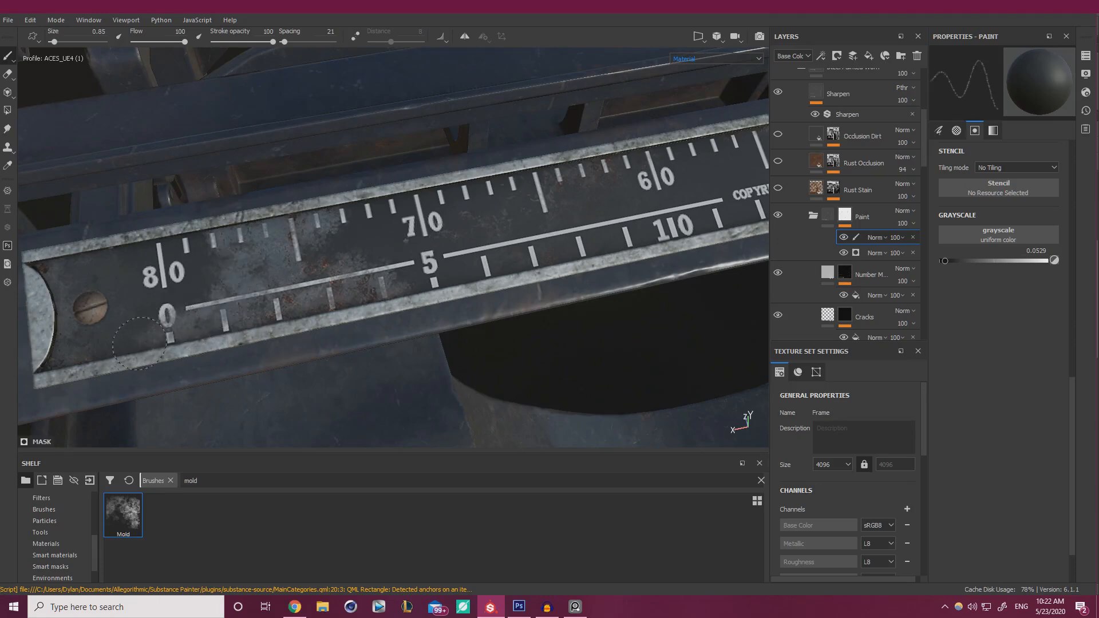
Set the brush grayscale to 0.9524 and paint the ruler's finish back over the rusty chips on both sides of the 50 mark
{"action": "left_click_drag", "start_coordinate": [393, 261], "coordinate": [394, 236], "text": "alt"}
{"action": "scroll", "coordinate": [394, 236], "scroll_direction": "down", "scroll_amount": 2}
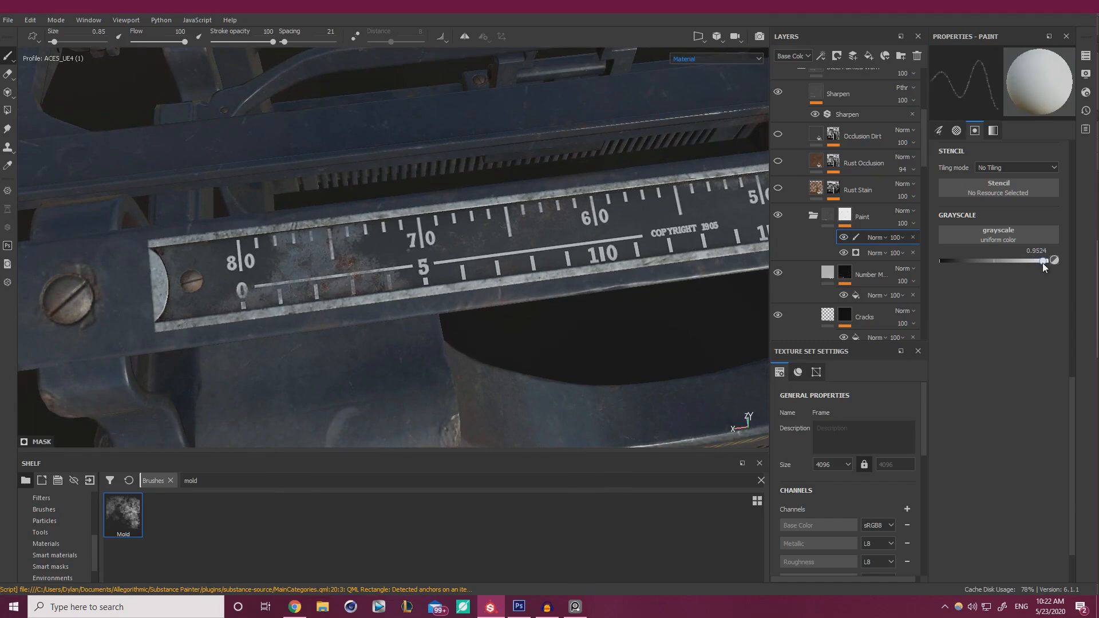
{"action": "right_click_drag", "start_coordinate": [395, 275], "coordinate": [436, 292], "text": "alt"}
{"action": "left_click_drag", "start_coordinate": [436, 292], "coordinate": [343, 284], "text": "alt"}
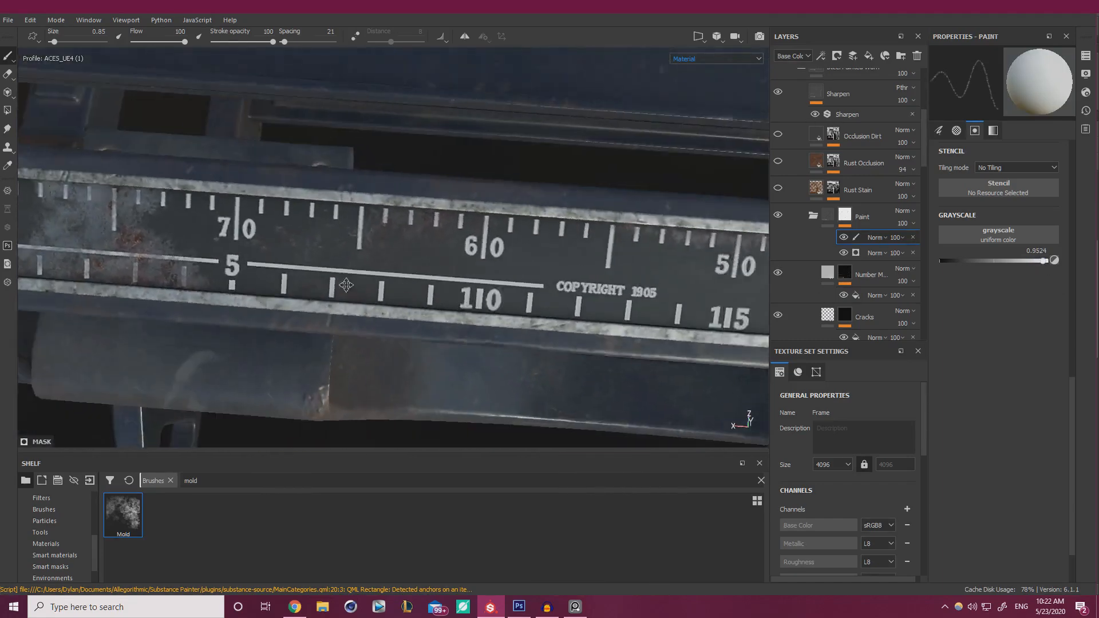
{"action": "middle_click_drag", "start_coordinate": [658, 286], "coordinate": [359, 230], "text": "alt"}
{"action": "left_click_drag", "start_coordinate": [234, 174], "coordinate": [258, 178], "text": "alt"}
{"action": "middle_click_drag", "start_coordinate": [257, 179], "coordinate": [426, 209], "text": "alt"}
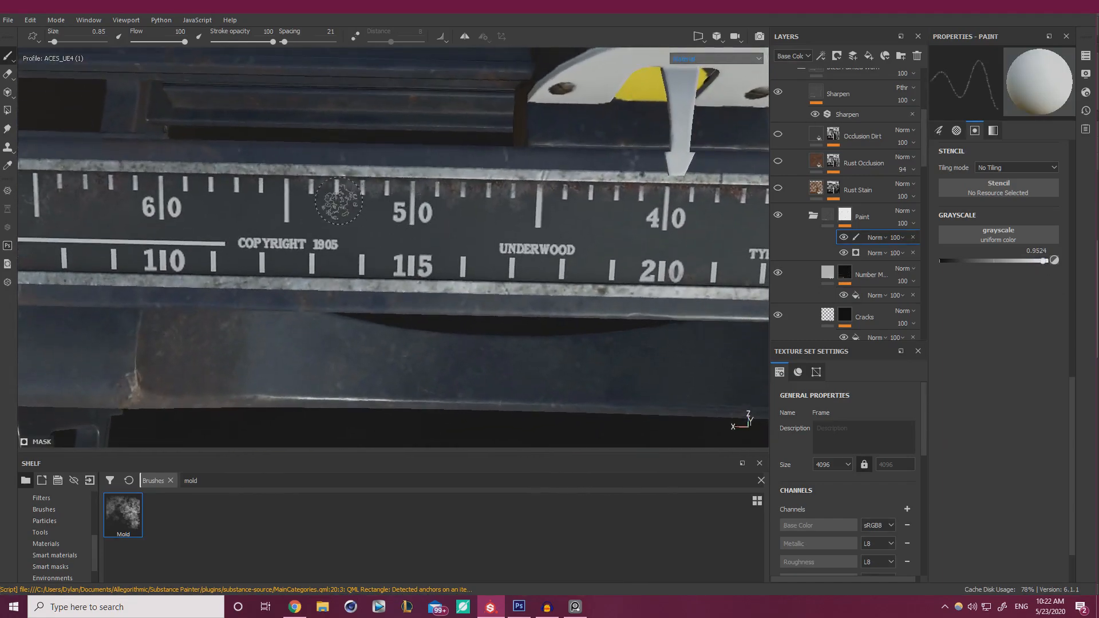
{"action": "left_click_drag", "start_coordinate": [484, 197], "coordinate": [472, 199]}
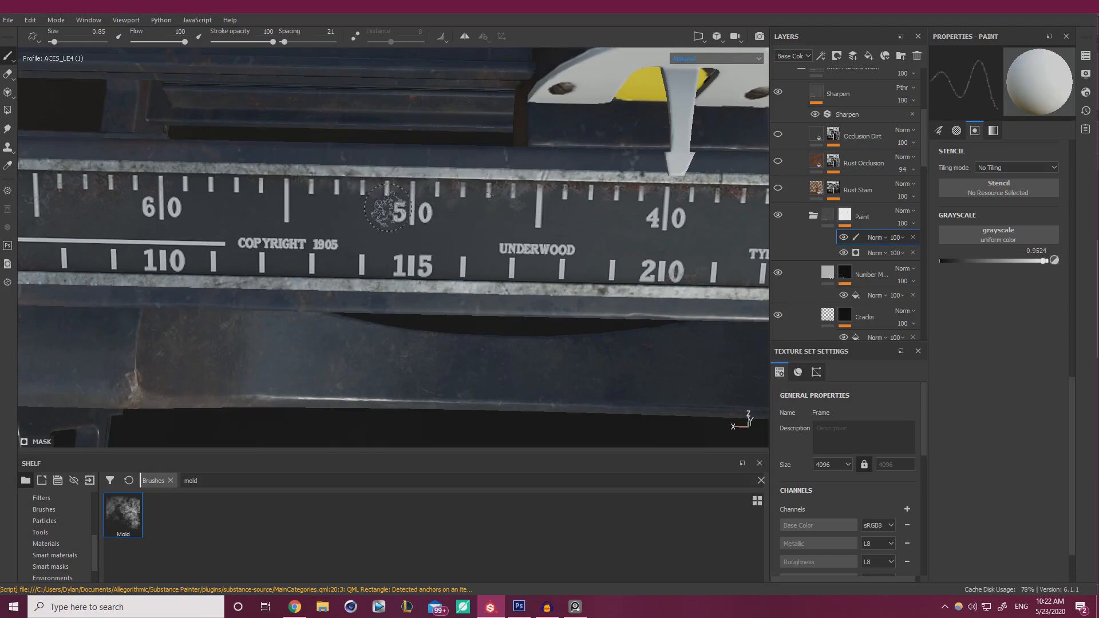
{"action": "left_click_drag", "start_coordinate": [375, 205], "coordinate": [356, 198]}
Paint back the chipped upper edge from the 50 mark to the rusty patch between the 40 and 30 marks
{"action": "middle_click_drag", "start_coordinate": [452, 213], "coordinate": [336, 216], "text": "alt"}
{"action": "right_click_drag", "start_coordinate": [337, 216], "coordinate": [383, 223], "text": "alt"}
{"action": "mouse_move", "coordinate": [391, 198]}
{"action": "left_mouse_down"}
{"action": "mouse_move", "coordinate": [426, 198]}
{"action": "mouse_move", "coordinate": [373, 202]}
{"action": "left_mouse_up"}
{"action": "middle_click_drag", "start_coordinate": [431, 201], "coordinate": [331, 202], "text": "alt"}
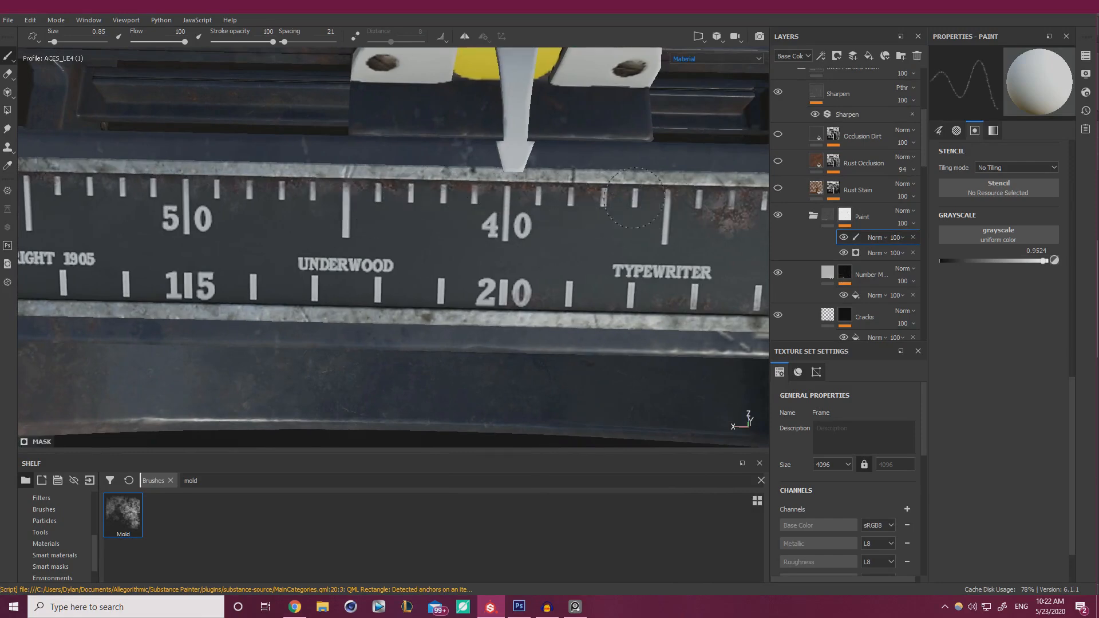
{"action": "middle_click_drag", "start_coordinate": [221, 206], "coordinate": [453, 209], "text": "alt"}
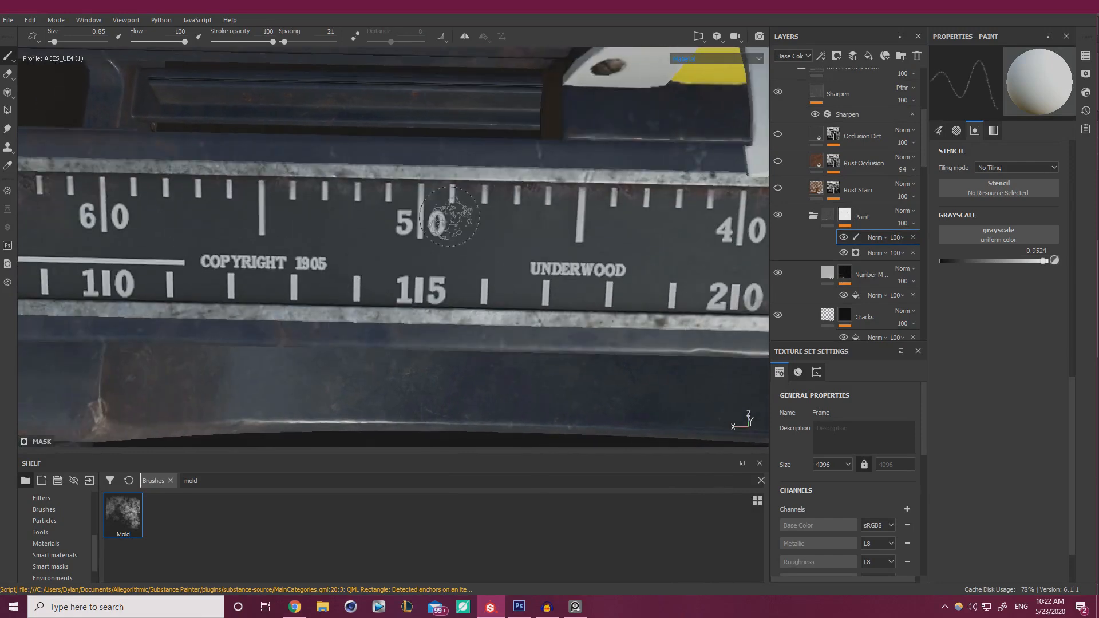
{"action": "middle_click_drag", "start_coordinate": [345, 202], "coordinate": [271, 204], "text": "alt"}
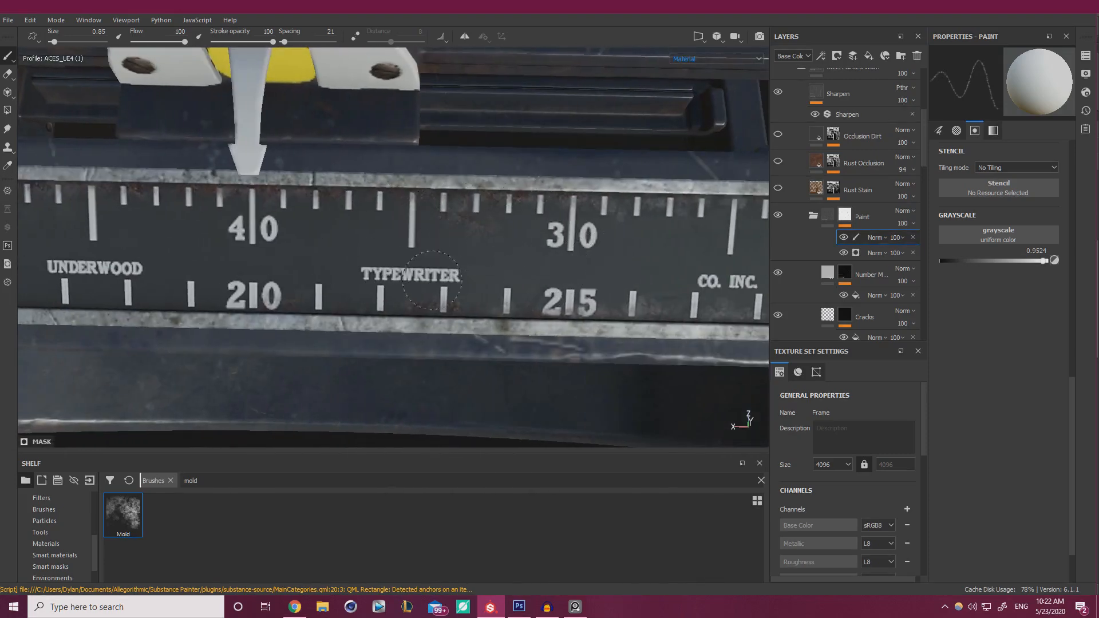
Soften the worn spots along the ruler's upper and lower edges from the 30 mark to the 0 end
{"action": "middle_click_drag", "start_coordinate": [294, 294], "coordinate": [408, 253], "text": "alt"}
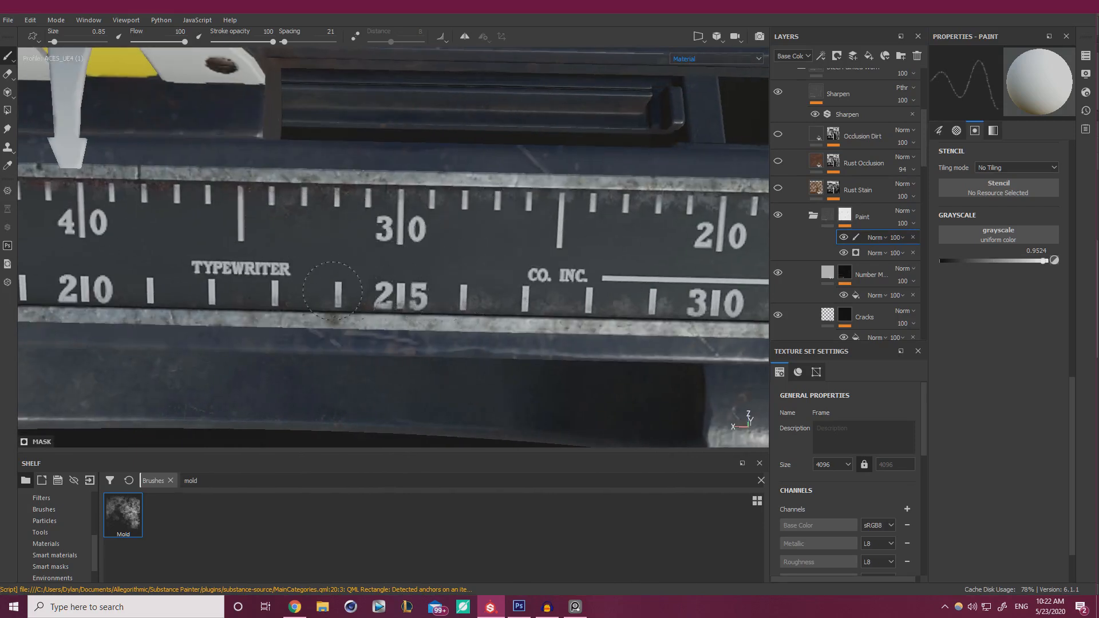
{"action": "middle_click_drag", "start_coordinate": [527, 258], "coordinate": [398, 224], "text": "alt"}
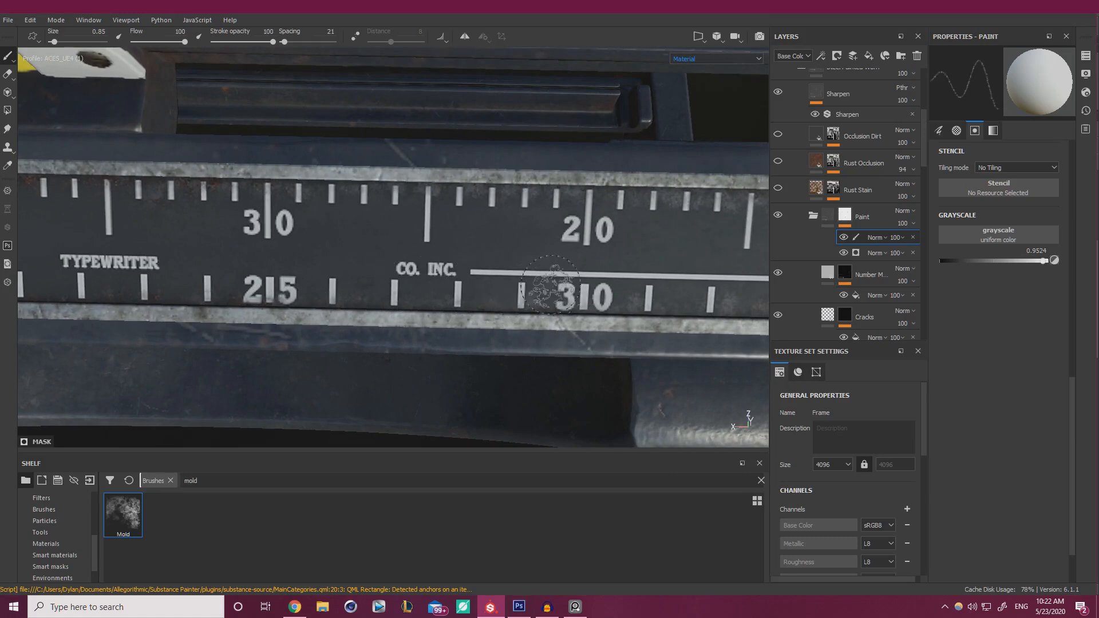
{"action": "middle_click_drag", "start_coordinate": [393, 189], "coordinate": [350, 248], "text": "alt"}
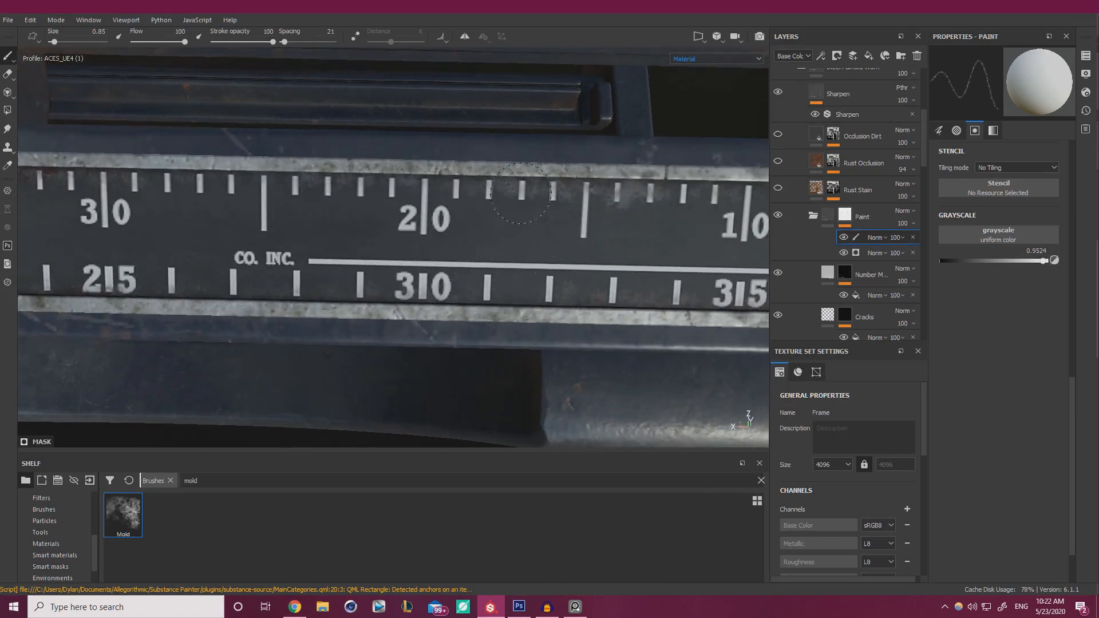
{"action": "middle_click_drag", "start_coordinate": [626, 203], "coordinate": [368, 245], "text": "alt"}
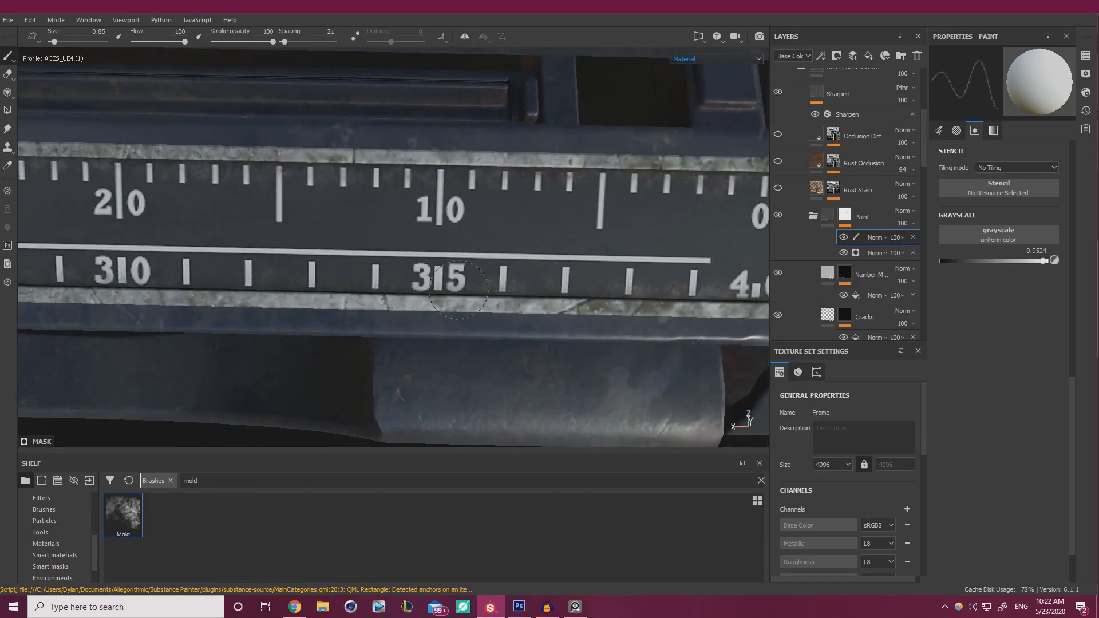
{"action": "middle_click_drag", "start_coordinate": [458, 289], "coordinate": [370, 237], "text": "alt"}
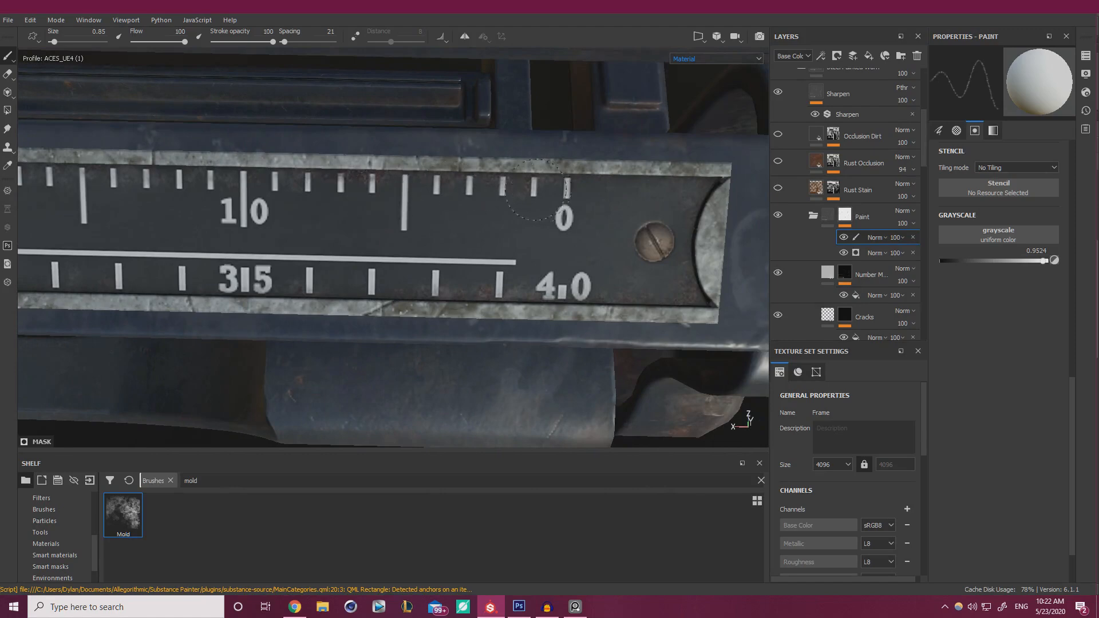
Examine the repainted ruler along its full length, from the upper scale's 0 end back to the 80 mark
{"action": "scroll", "coordinate": [434, 231], "scroll_direction": "down", "scroll_amount": 2}
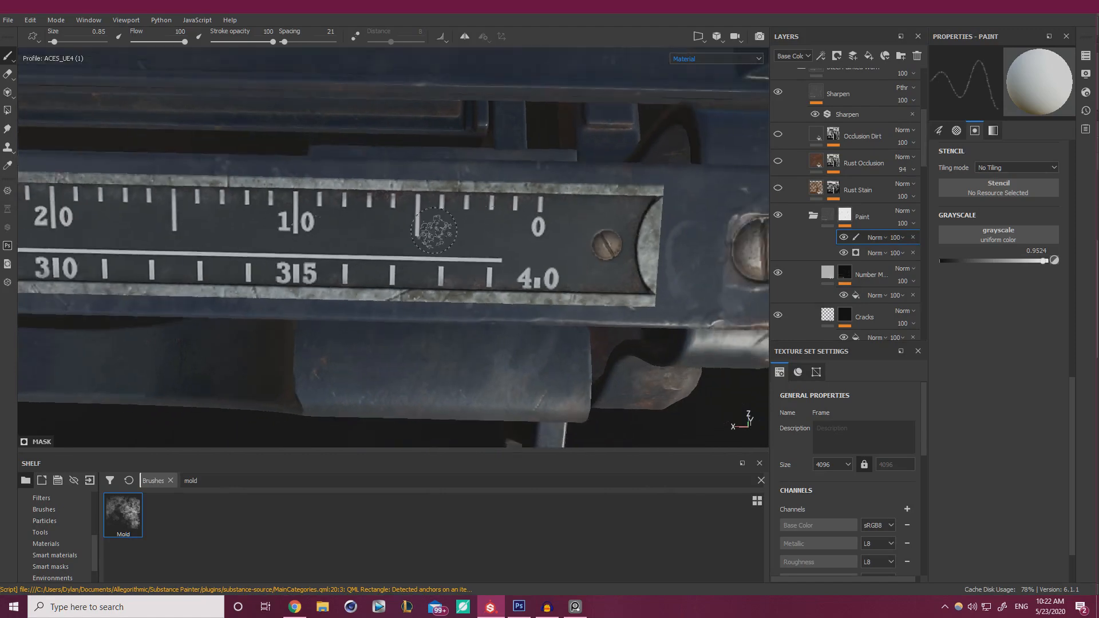
{"action": "scroll", "coordinate": [434, 231], "scroll_direction": "down", "scroll_amount": 1}
{"action": "middle_click_drag", "start_coordinate": [241, 243], "coordinate": [542, 235], "text": "alt"}
{"action": "left_click_drag", "start_coordinate": [542, 235], "coordinate": [363, 246], "text": "alt"}
{"action": "scroll", "coordinate": [363, 246], "scroll_direction": "down", "scroll_amount": 1}
{"action": "middle_click_drag", "start_coordinate": [298, 236], "coordinate": [613, 225], "text": "alt"}
{"action": "middle_click_drag", "start_coordinate": [374, 244], "coordinate": [525, 230], "text": "alt"}
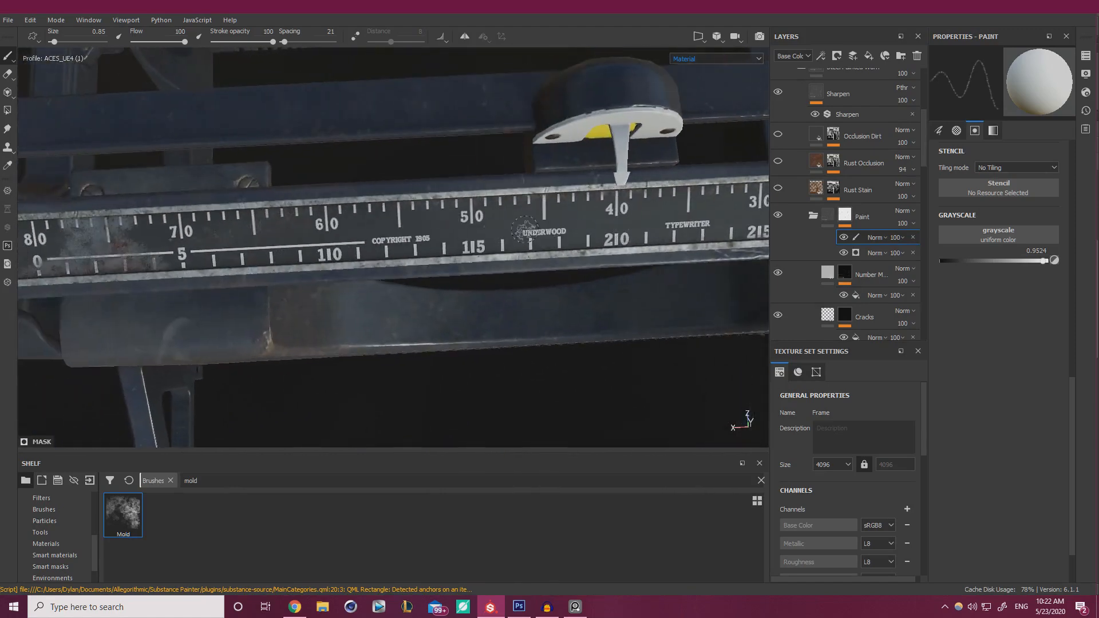
{"action": "scroll", "coordinate": [525, 229], "scroll_direction": "up", "scroll_amount": 1}
{"action": "middle_click_drag", "start_coordinate": [102, 241], "coordinate": [399, 243], "text": "alt"}
{"action": "scroll", "coordinate": [400, 246], "scroll_direction": "up", "scroll_amount": 6}
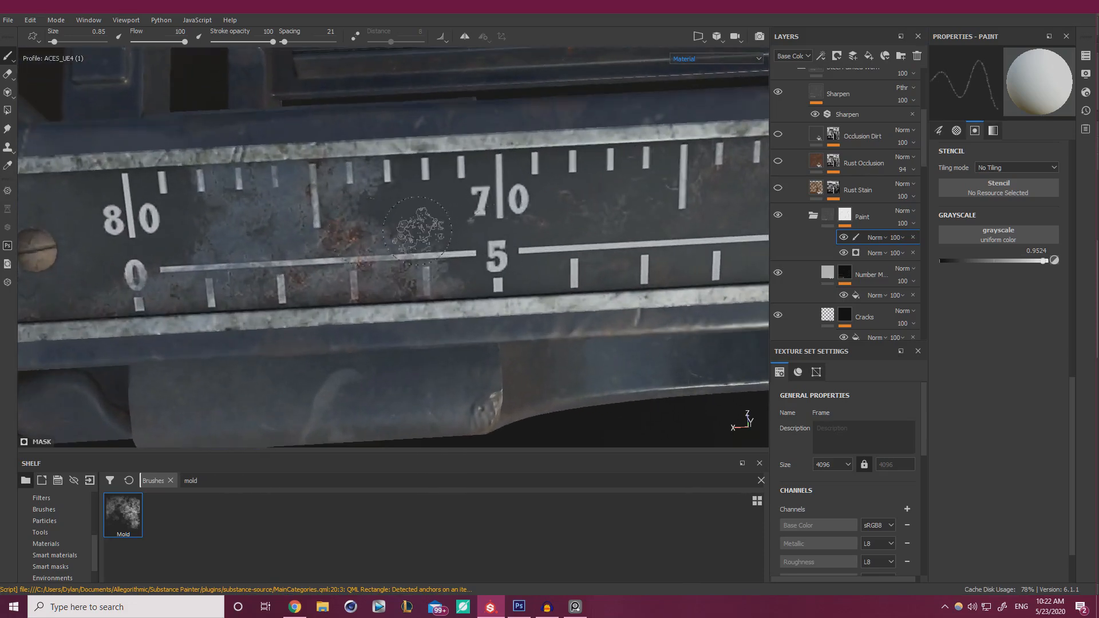
Set the grayscale to 0.1217 and brush size to 2.09, and stamp large worn patches between the 80 and 70 marks beside the 70
{"action": "left_click", "coordinate": [952, 261]}
{"action": "right_click_drag", "start_coordinate": [416, 230], "coordinate": [444, 230], "text": "ctrl"}
{"action": "left_click", "coordinate": [410, 210]}
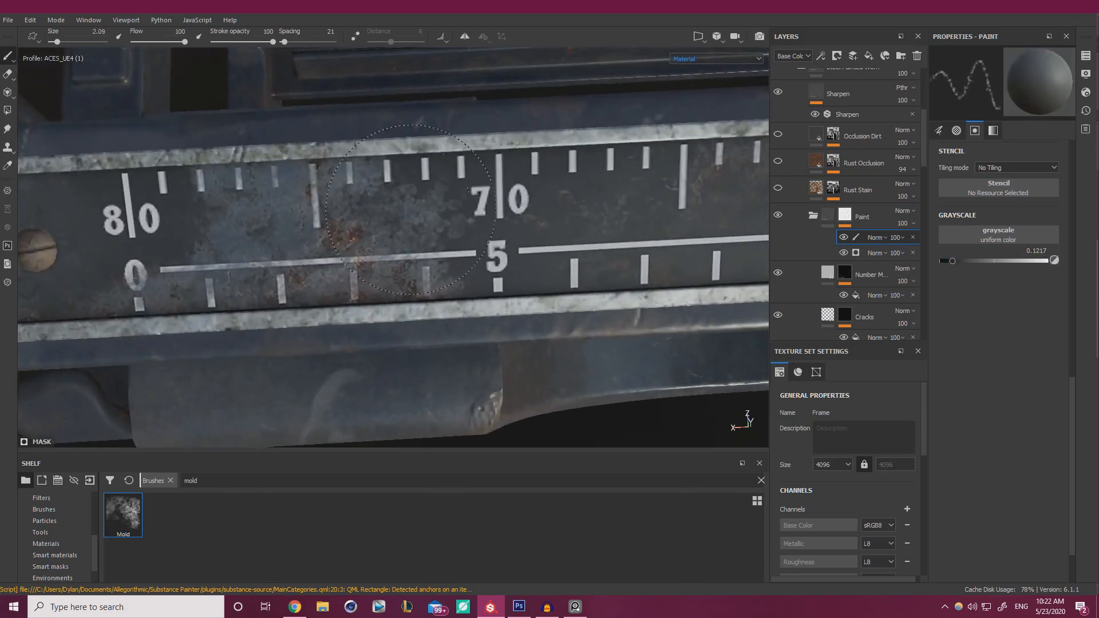
{"action": "left_click", "coordinate": [410, 210]}
{"action": "left_click", "coordinate": [436, 220]}
{"action": "left_click", "coordinate": [424, 220]}
{"action": "left_click", "coordinate": [452, 211]}
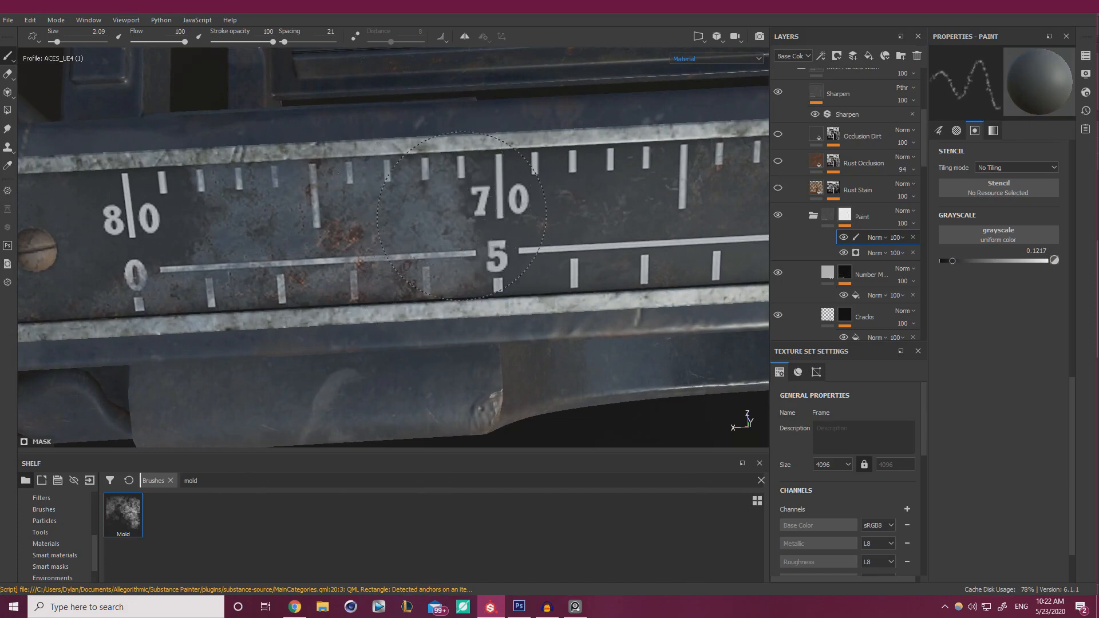
Stamp more worn, rusty patches over the 80 and 0 numerals and around the small screw at the ruler's end
{"action": "scroll", "coordinate": [503, 243], "scroll_direction": "down", "scroll_amount": 1}
{"action": "middle_click_drag", "start_coordinate": [444, 229], "coordinate": [557, 217], "text": "alt"}
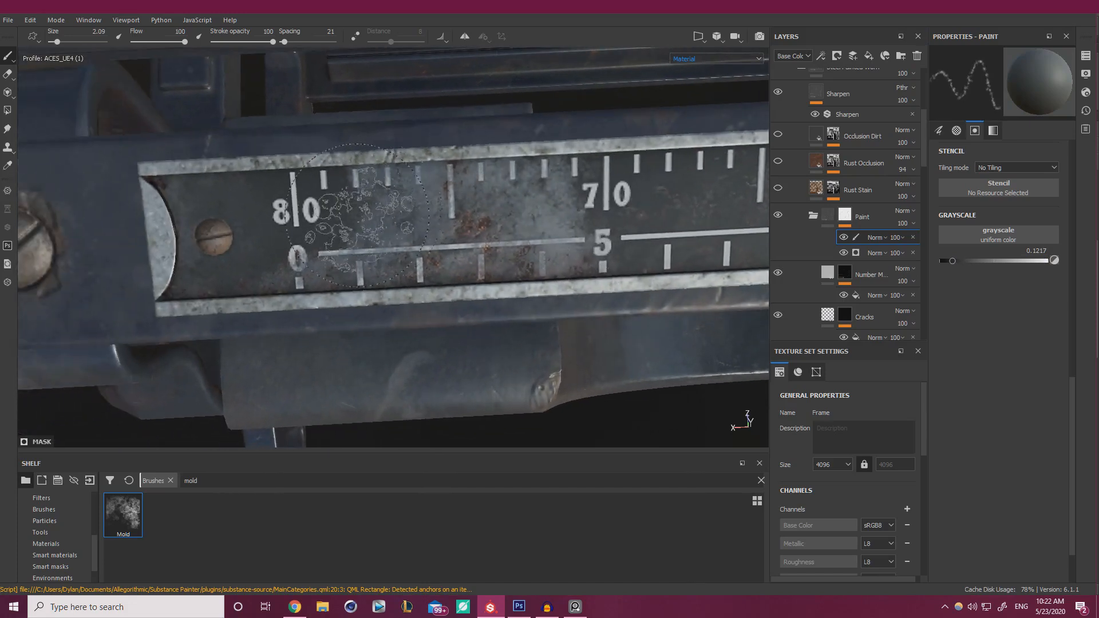
{"action": "left_click", "coordinate": [312, 214]}
{"action": "left_click", "coordinate": [240, 207]}
{"action": "left_click", "coordinate": [222, 228]}
{"action": "left_click", "coordinate": [300, 248]}
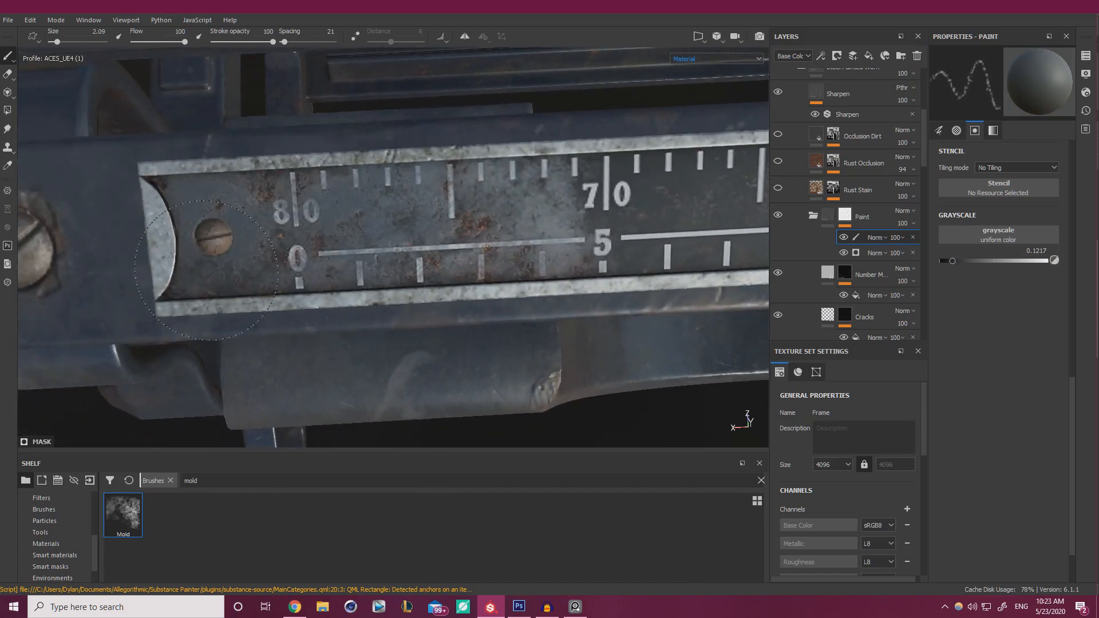
Set the grayscale to 0.8995 and paint back part of the worn area between 80 and 70, using brush sizes 1.32 and 0.86
{"action": "scroll", "coordinate": [444, 229], "scroll_direction": "down", "scroll_amount": 1}
{"action": "left_click_drag", "start_coordinate": [441, 227], "coordinate": [465, 175], "text": "alt"}
{"action": "left_click", "coordinate": [1044, 263]}
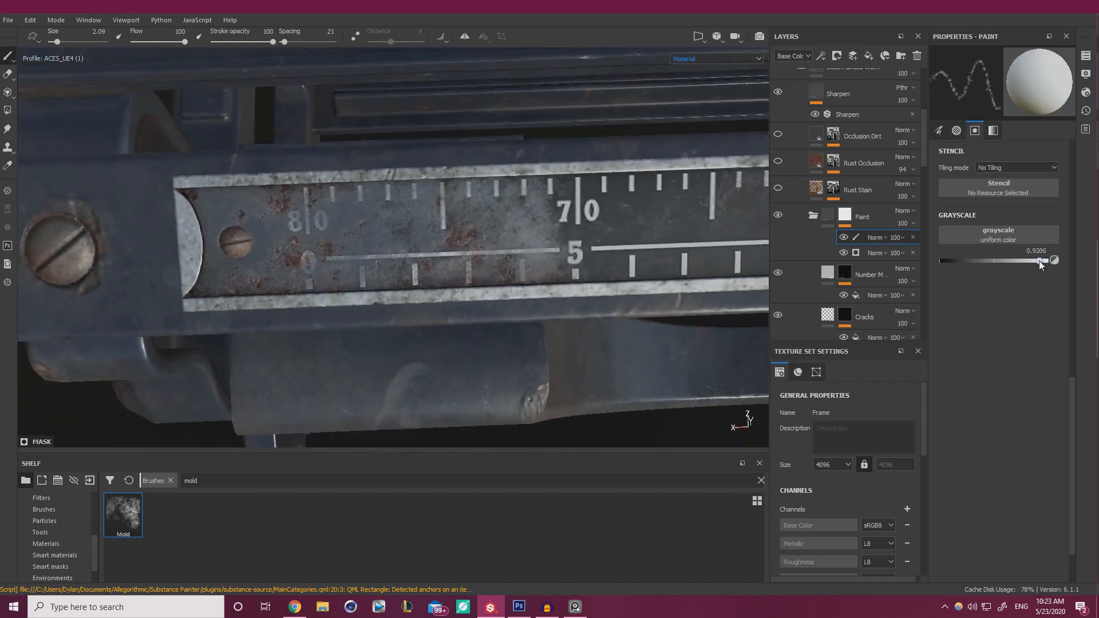
{"action": "left_click", "coordinate": [541, 205]}
{"action": "right_click_drag", "start_coordinate": [544, 197], "coordinate": [528, 197], "text": "ctrl"}
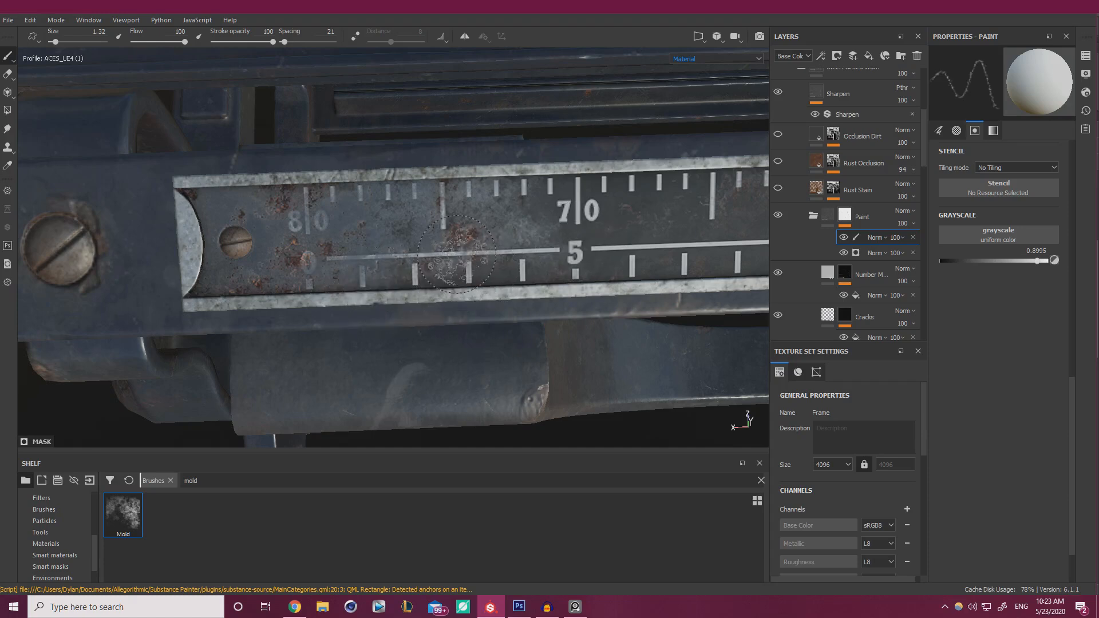
{"action": "right_click_drag", "start_coordinate": [457, 255], "coordinate": [441, 278], "text": "ctrl"}
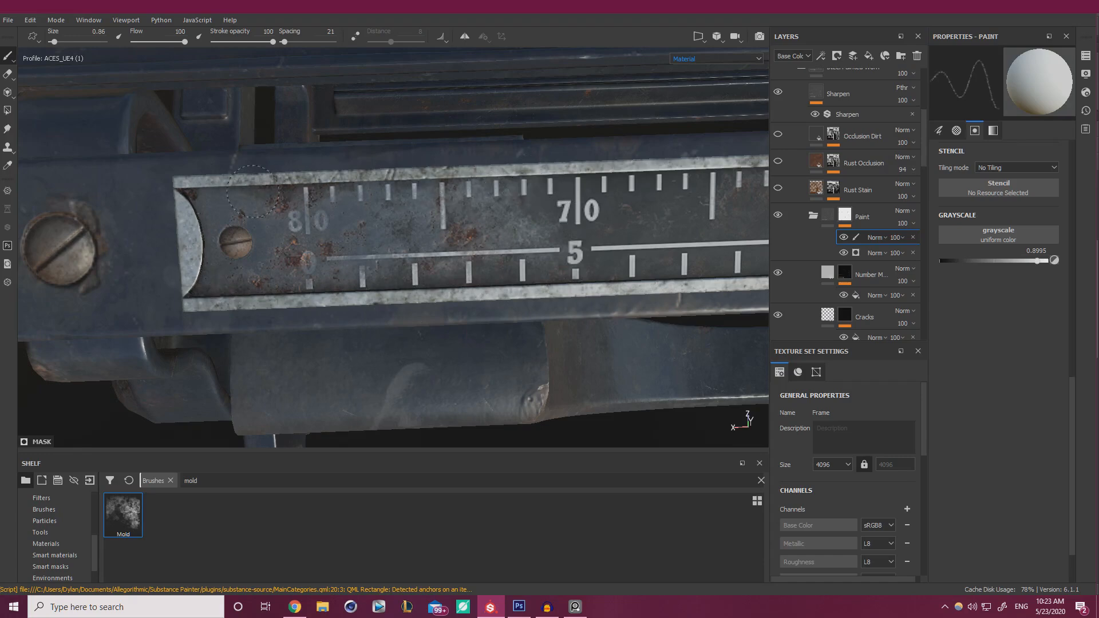
Examine the worn 80 end of the ruler from several angles and distances
{"action": "right_click_drag", "start_coordinate": [72, 176], "coordinate": [129, 191], "text": "alt"}
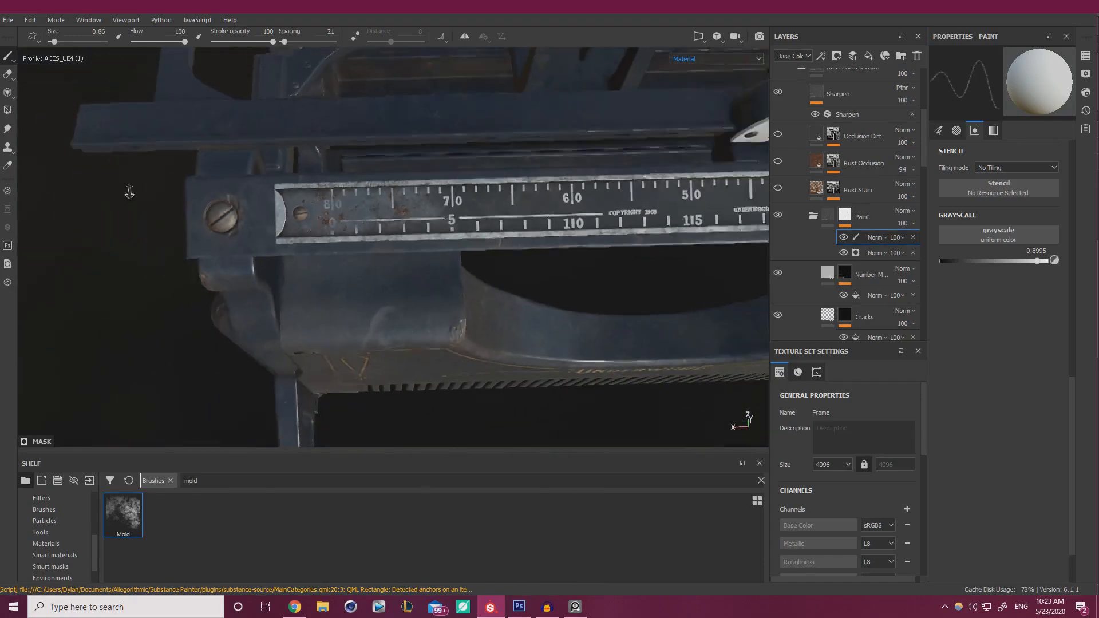
{"action": "left_click_drag", "start_coordinate": [309, 229], "coordinate": [471, 192], "text": "alt"}
{"action": "right_click_drag", "start_coordinate": [471, 191], "coordinate": [550, 240], "text": "alt"}
{"action": "left_click_drag", "start_coordinate": [550, 241], "coordinate": [595, 189], "text": "alt"}
{"action": "mouse_move", "coordinate": [596, 188]}
{"action": "right_mouse_down", "text": "alt"}
{"action": "mouse_move", "coordinate": [604, 229]}
{"action": "mouse_move", "coordinate": [567, 189]}
{"action": "right_mouse_up", "text": "alt"}
{"action": "left_click_drag", "start_coordinate": [566, 189], "coordinate": [648, 269], "text": "alt"}
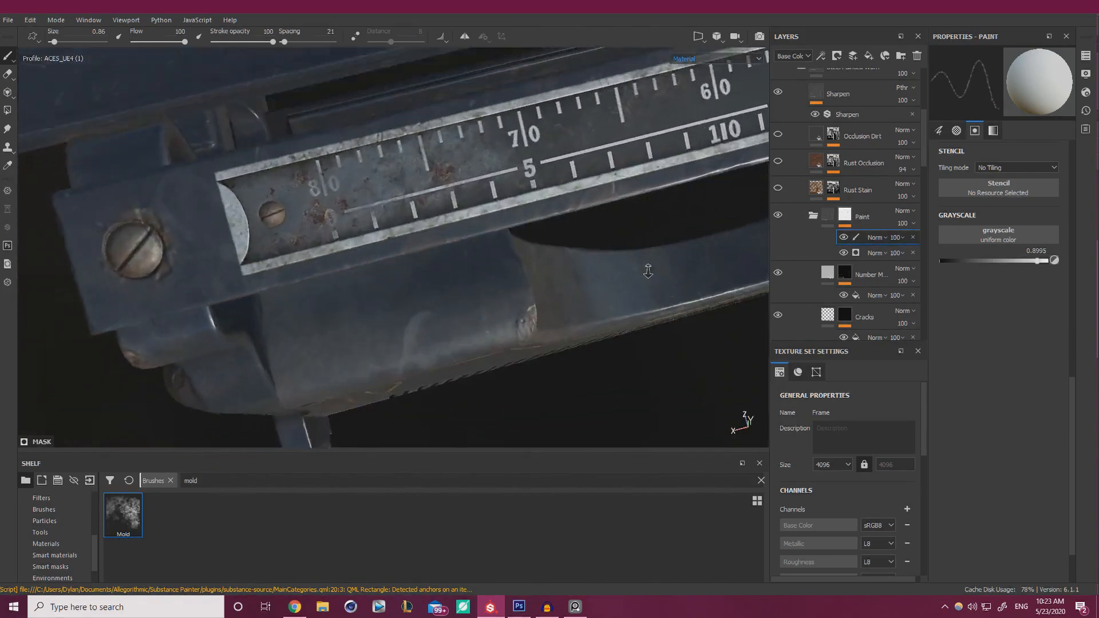
{"action": "right_click_drag", "start_coordinate": [648, 269], "coordinate": [498, 238], "text": "alt"}
{"action": "left_click_drag", "start_coordinate": [498, 238], "coordinate": [466, 232], "text": "alt"}
{"action": "left_click_drag", "start_coordinate": [409, 175], "coordinate": [452, 207], "text": "alt"}
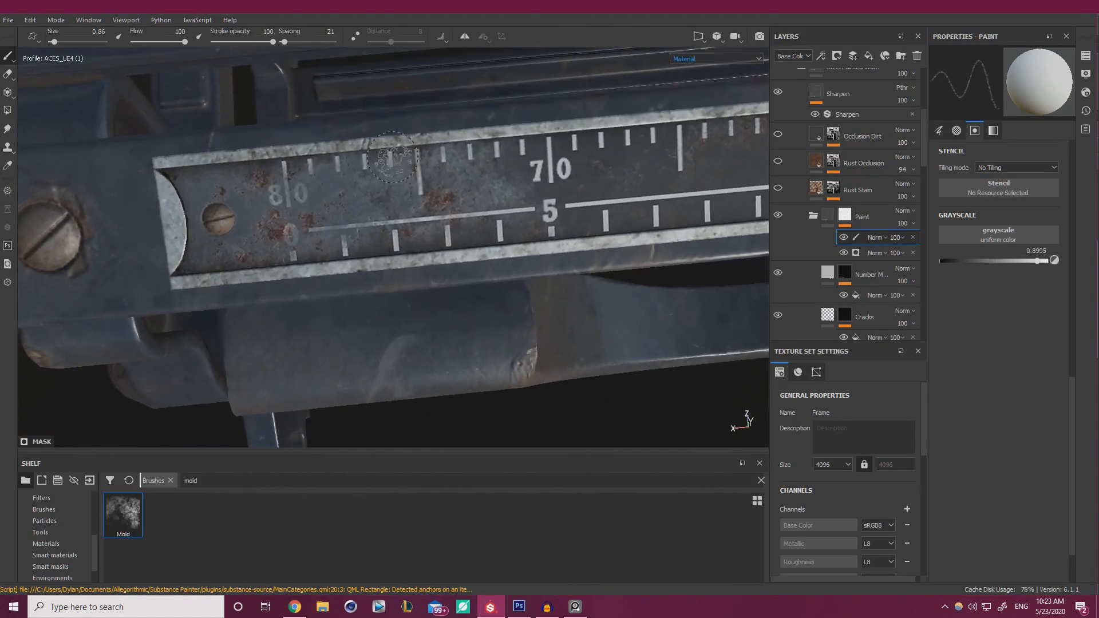
Set the grayscale to 0.8995 and paint the lower scale's worn 0 numeral back in
{"action": "right_click_drag", "start_coordinate": [453, 206], "coordinate": [392, 191], "text": "alt"}
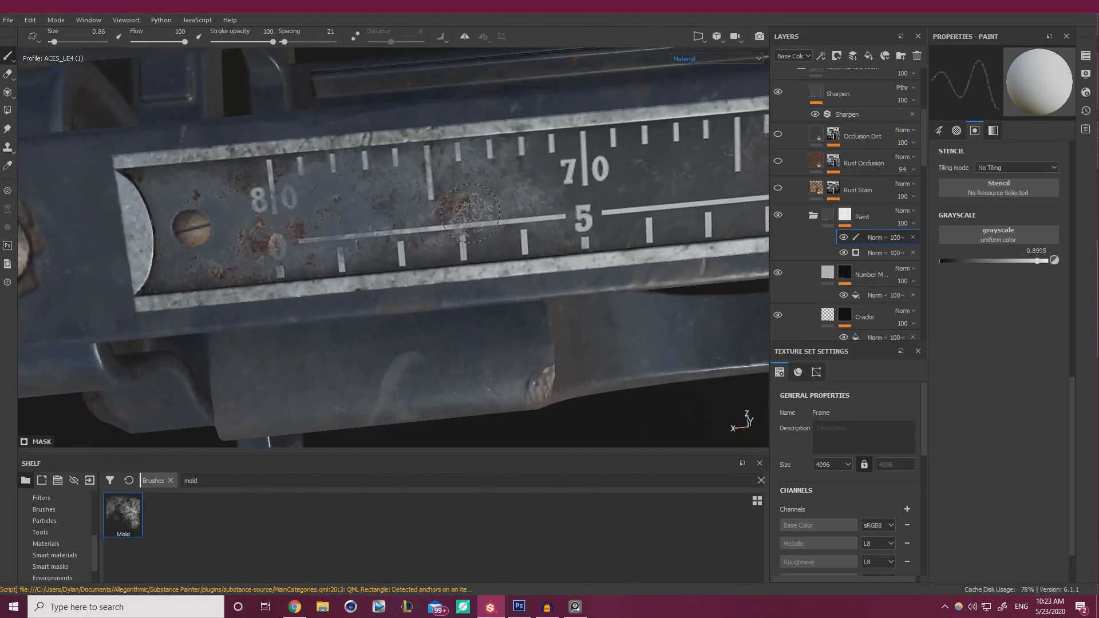
{"action": "mouse_move", "coordinate": [473, 207]}
{"action": "left_mouse_down"}
{"action": "mouse_move", "coordinate": [462, 189]}
{"action": "mouse_move", "coordinate": [444, 188]}
{"action": "mouse_move", "coordinate": [445, 166]}
{"action": "left_mouse_up"}
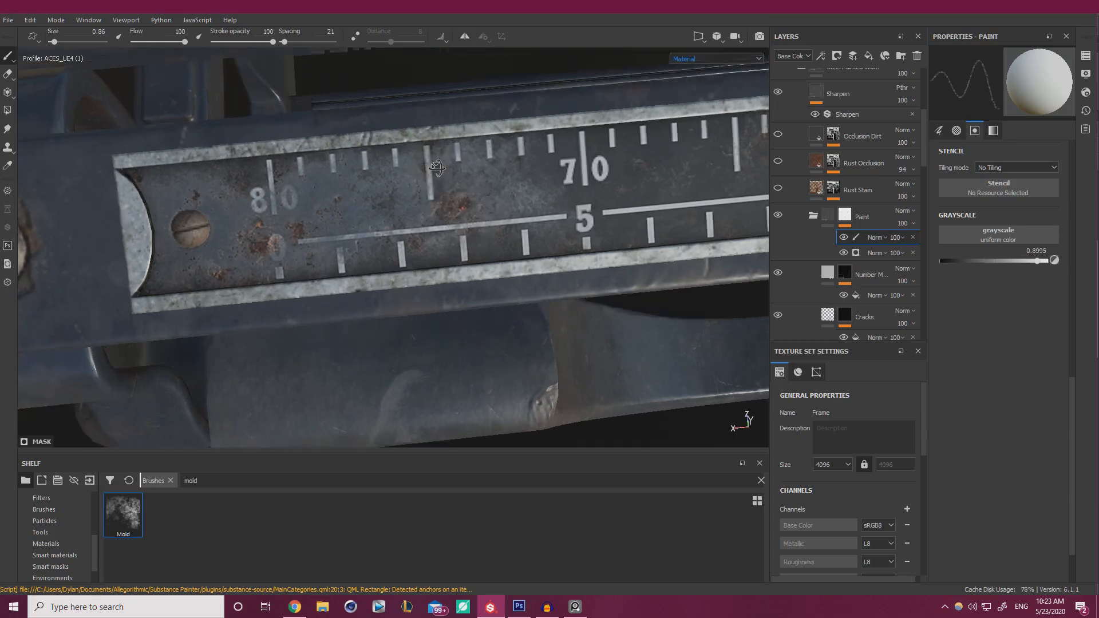
{"action": "left_click_drag", "start_coordinate": [953, 260], "coordinate": [1037, 259]}
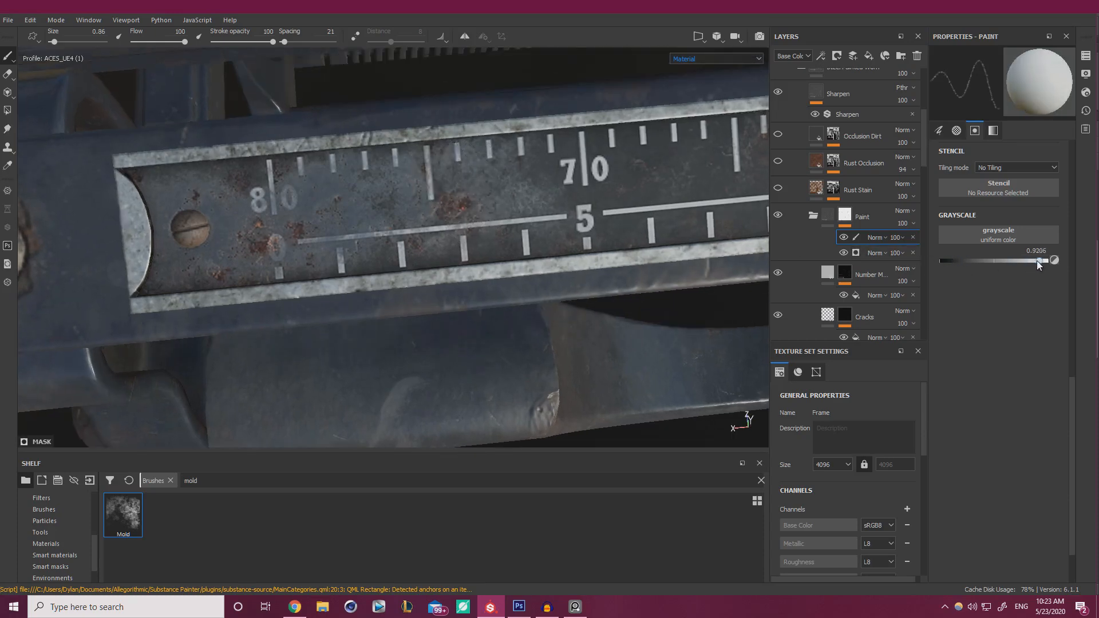
{"action": "left_click_drag", "start_coordinate": [299, 251], "coordinate": [283, 237]}
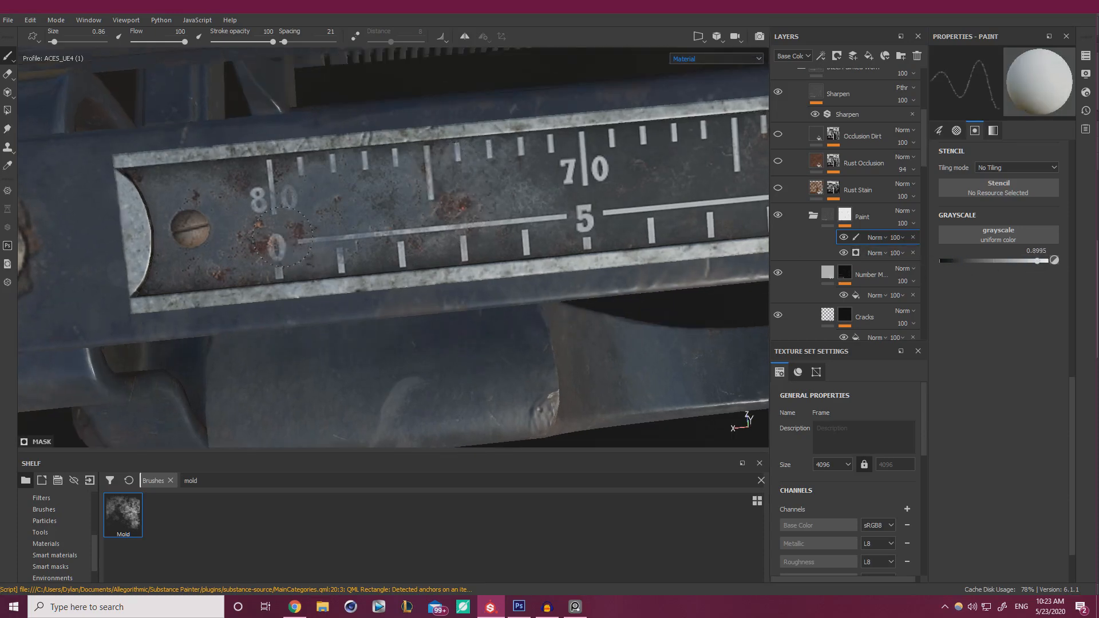
Wear away the 80 and 0 numerals and the start of the lower scale line, using grayscale 0.0899, and 0 with brush size 0.3
{"action": "left_click", "coordinate": [948, 259]}
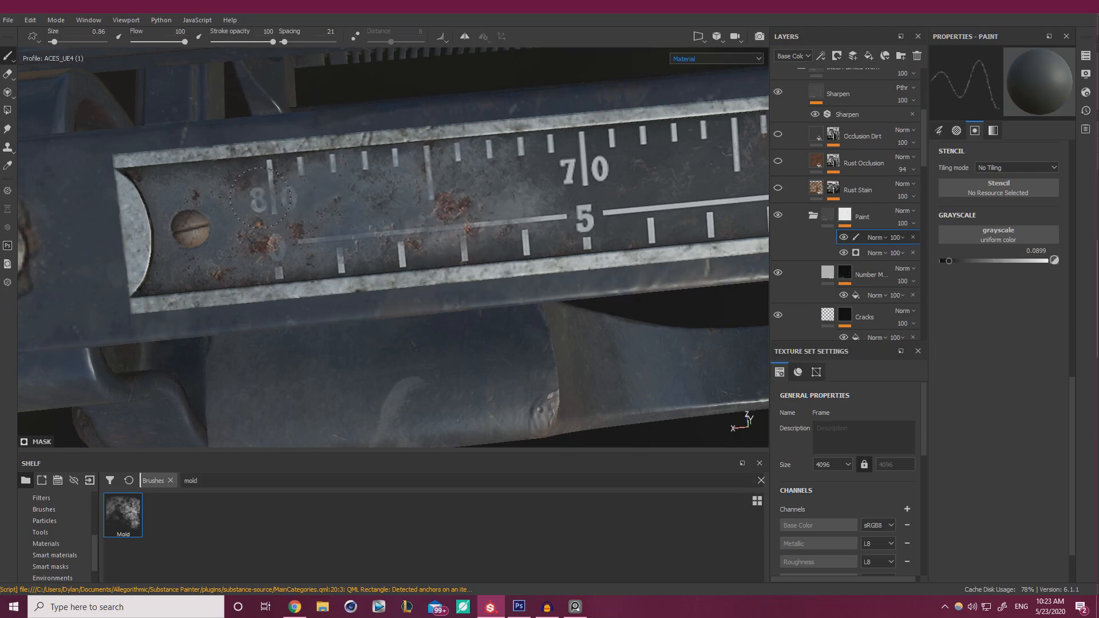
{"action": "right_click_drag", "start_coordinate": [431, 196], "coordinate": [353, 159], "text": "alt"}
{"action": "mouse_move", "coordinate": [353, 159]}
{"action": "left_mouse_down", "text": "alt"}
{"action": "mouse_move", "coordinate": [362, 153]}
{"action": "mouse_move", "coordinate": [335, 186]}
{"action": "mouse_move", "coordinate": [337, 150]}
{"action": "left_mouse_up", "text": "alt"}
{"action": "right_click_drag", "start_coordinate": [338, 150], "coordinate": [413, 186], "text": "alt"}
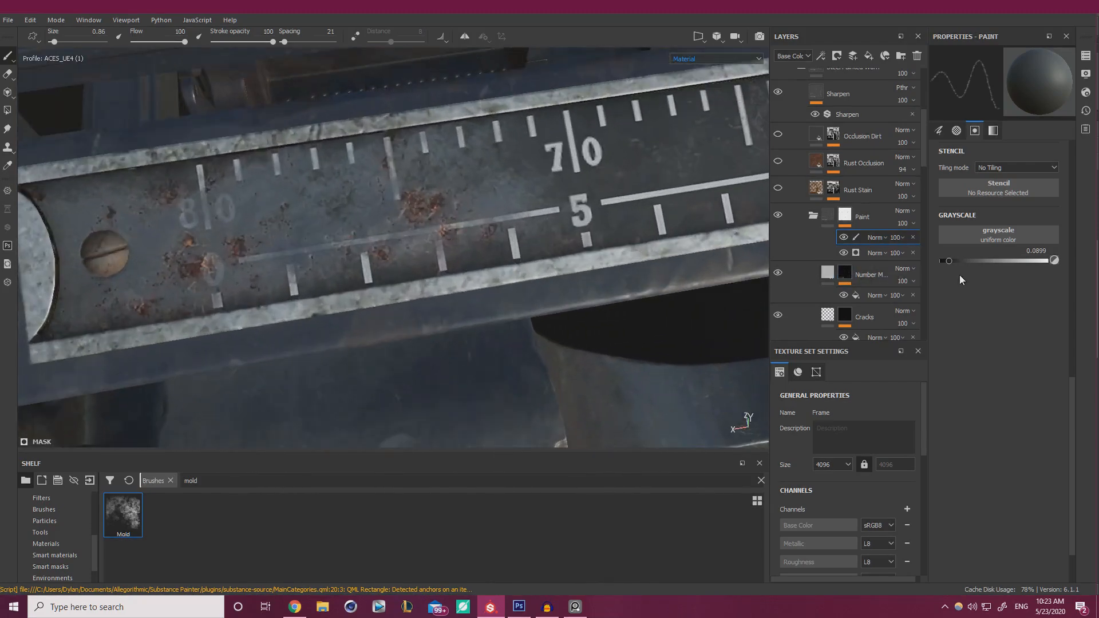
{"action": "left_click_drag", "start_coordinate": [949, 261], "coordinate": [937, 262]}
{"action": "right_click_drag", "start_coordinate": [229, 207], "coordinate": [211, 210], "text": "ctrl"}
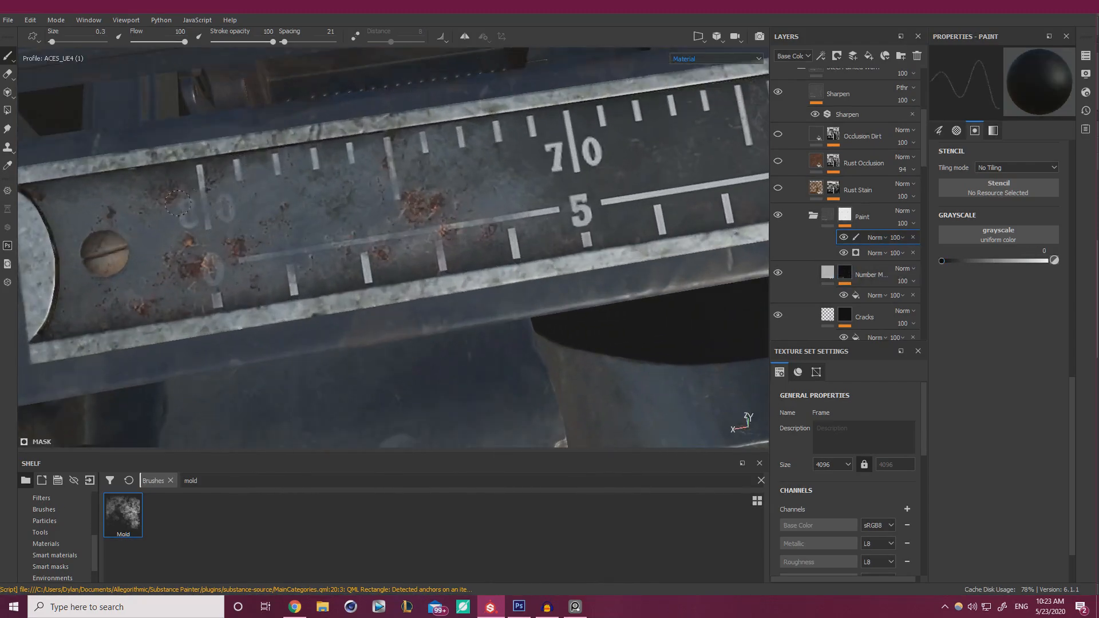
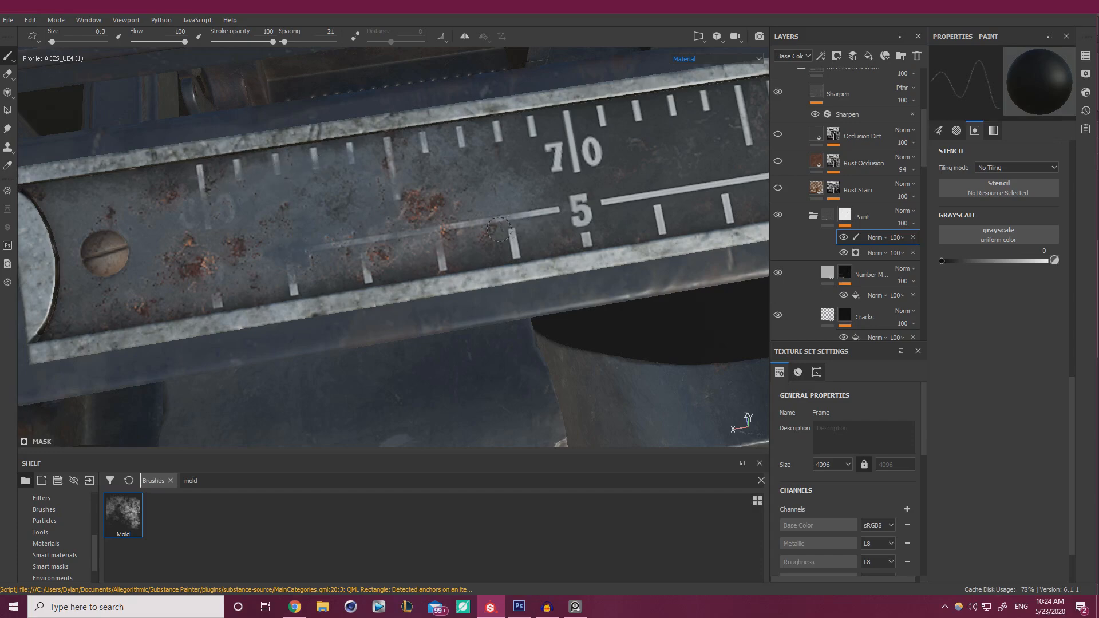
Examine the whole ruler and the typewriter's front frame with the Underwood lettering from farther away
{"action": "right_click_drag", "start_coordinate": [490, 228], "coordinate": [366, 200], "text": "alt"}
{"action": "mouse_move", "coordinate": [367, 201]}
{"action": "left_mouse_down", "text": "alt"}
{"action": "mouse_move", "coordinate": [395, 172]}
{"action": "mouse_move", "coordinate": [355, 192]}
{"action": "left_mouse_up", "text": "alt"}
{"action": "right_click_drag", "start_coordinate": [355, 191], "coordinate": [321, 187], "text": "alt"}
{"action": "left_click_drag", "start_coordinate": [322, 187], "coordinate": [236, 195], "text": "alt"}
{"action": "right_click_drag", "start_coordinate": [237, 195], "coordinate": [215, 191], "text": "alt"}
{"action": "middle_click_drag", "start_coordinate": [215, 192], "coordinate": [260, 123], "text": "alt"}
{"action": "right_click_drag", "start_coordinate": [261, 123], "coordinate": [395, 166], "text": "alt"}
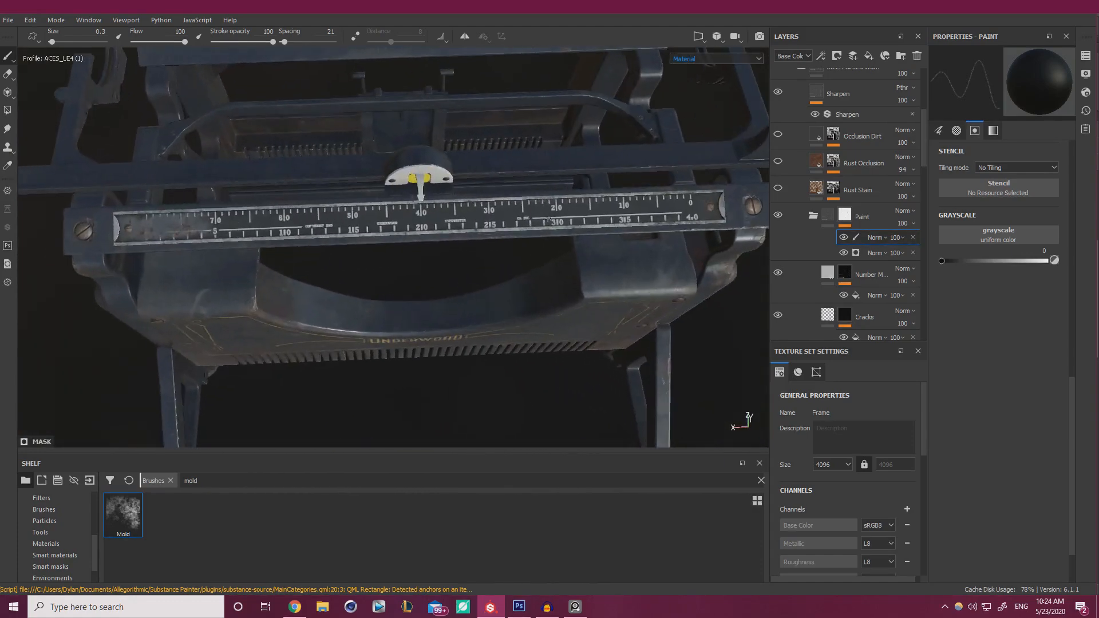
{"action": "left_click_drag", "start_coordinate": [395, 166], "coordinate": [469, 170], "text": "alt"}
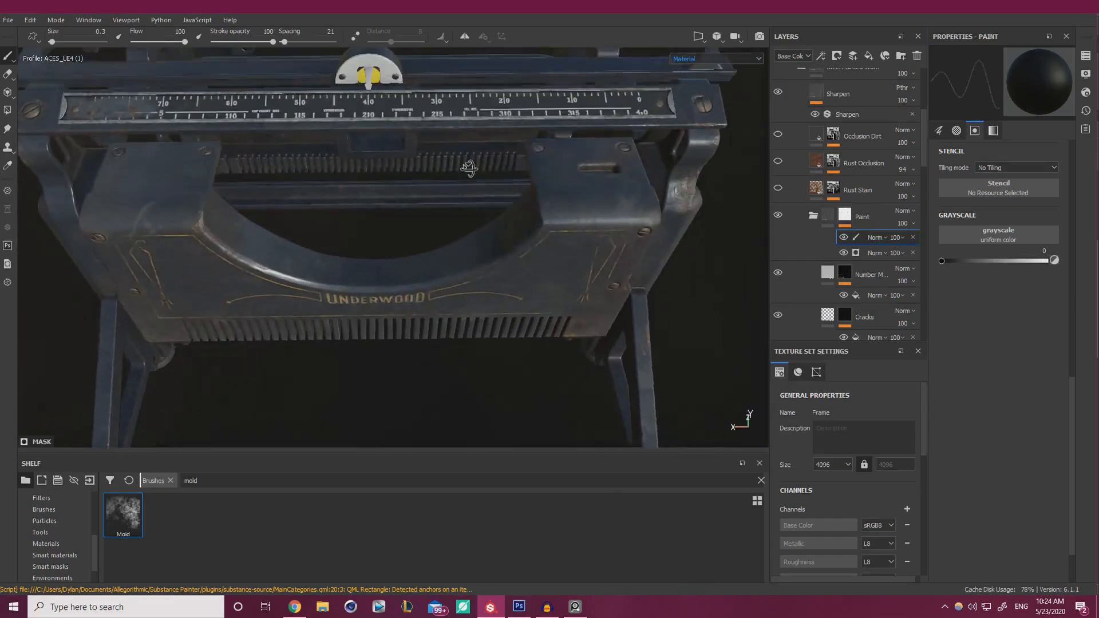
Try wearing the paint around the 0 end of the ruler's upper scale with grayscale 0.1481 and brush size 1.52
{"action": "middle_click_drag", "start_coordinate": [469, 170], "coordinate": [349, 320], "text": "alt"}
{"action": "right_click_drag", "start_coordinate": [350, 321], "coordinate": [584, 289], "text": "alt"}
{"action": "middle_click_drag", "start_coordinate": [584, 289], "coordinate": [604, 249], "text": "alt"}
{"action": "scroll", "coordinate": [604, 249], "scroll_direction": "up", "scroll_amount": 2}
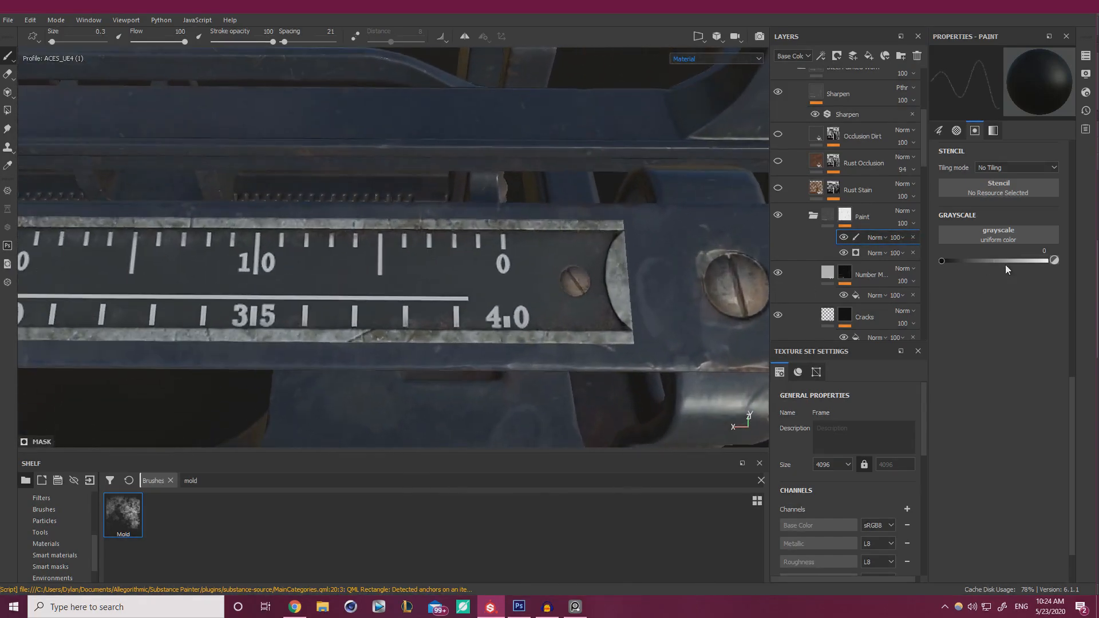
{"action": "left_click_drag", "start_coordinate": [1008, 261], "coordinate": [1043, 269]}
{"action": "right_click_drag", "start_coordinate": [382, 285], "coordinate": [409, 285], "text": "ctrl"}
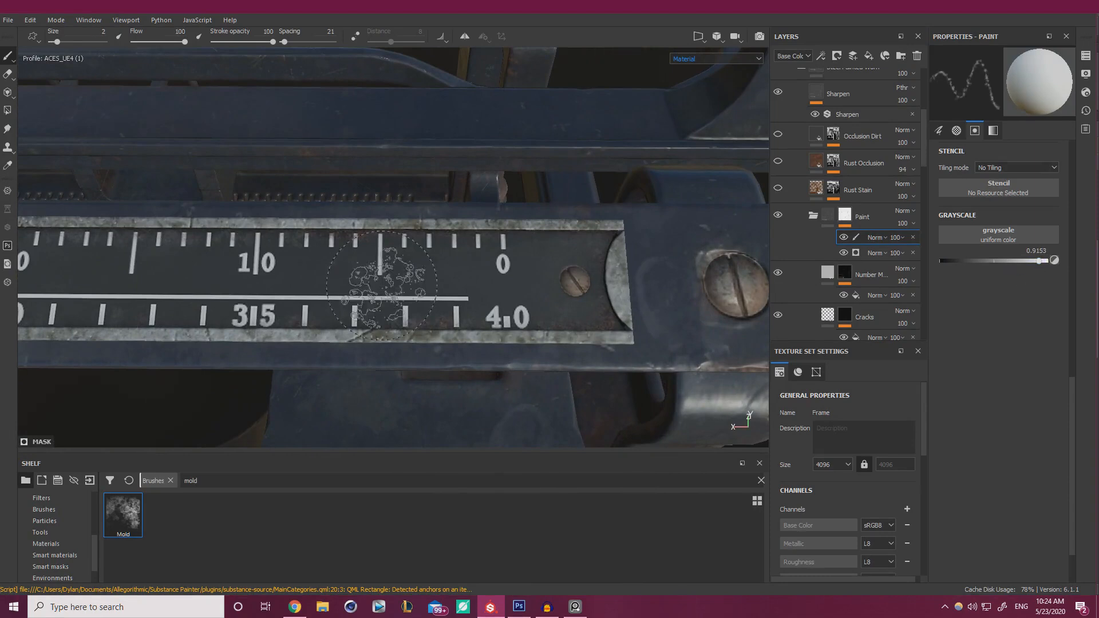
{"action": "left_click_drag", "start_coordinate": [964, 261], "coordinate": [955, 261]}
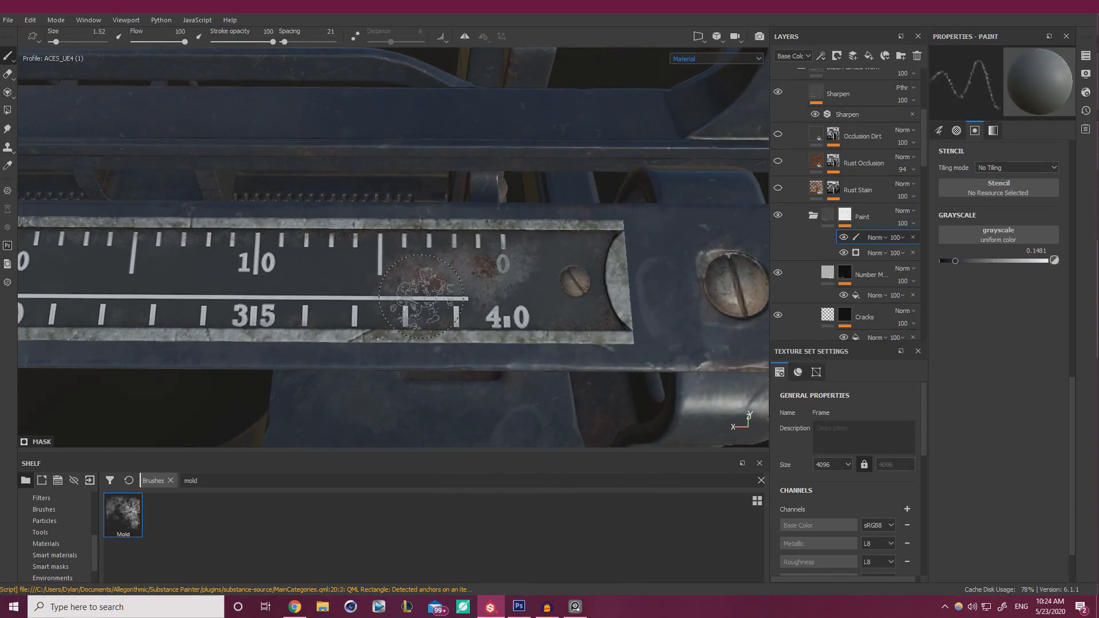
{"action": "left_click_drag", "start_coordinate": [368, 306], "coordinate": [280, 285]}
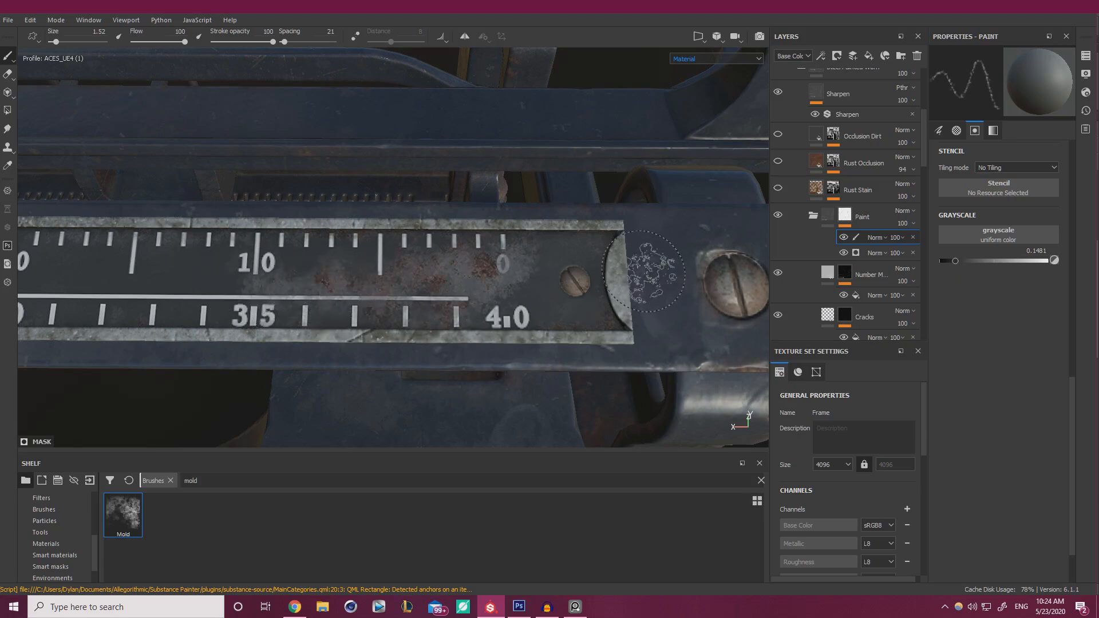
{"action": "left_click", "coordinate": [387, 258]}
{"action": "left_click_drag", "start_coordinate": [698, 270], "coordinate": [687, 295], "text": "alt"}
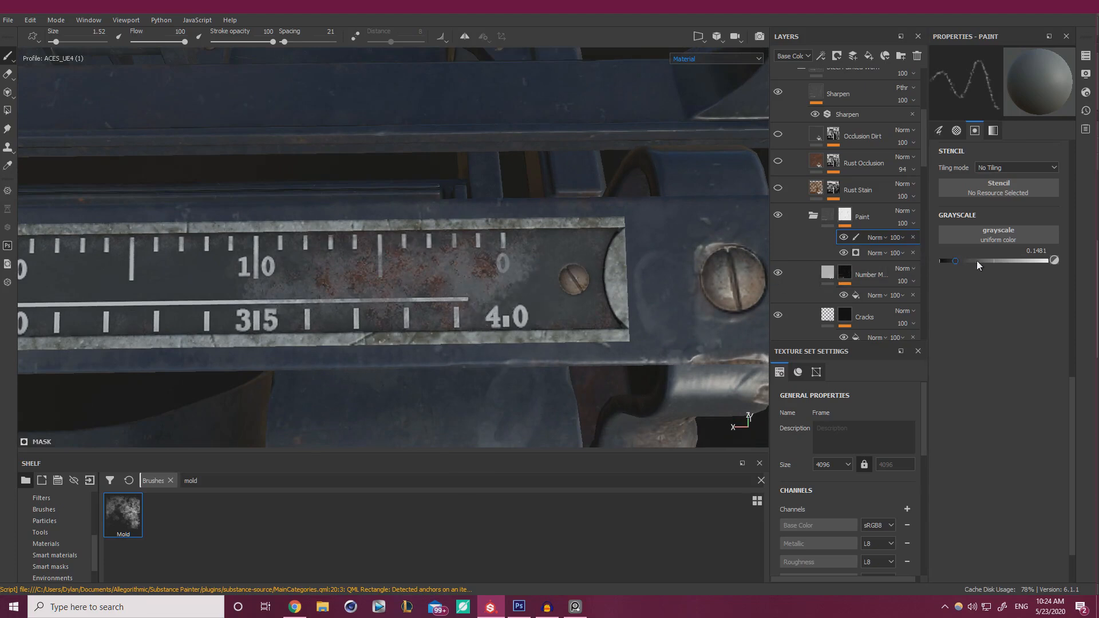
Try wearing the scale line and tick marks between 315 and 4.0 with brush size 0.98, using grayscale 0.0741 and 0
{"action": "left_click_drag", "start_coordinate": [955, 262], "coordinate": [947, 261]}
{"action": "right_click_drag", "start_coordinate": [408, 287], "coordinate": [390, 287], "text": "ctrl"}
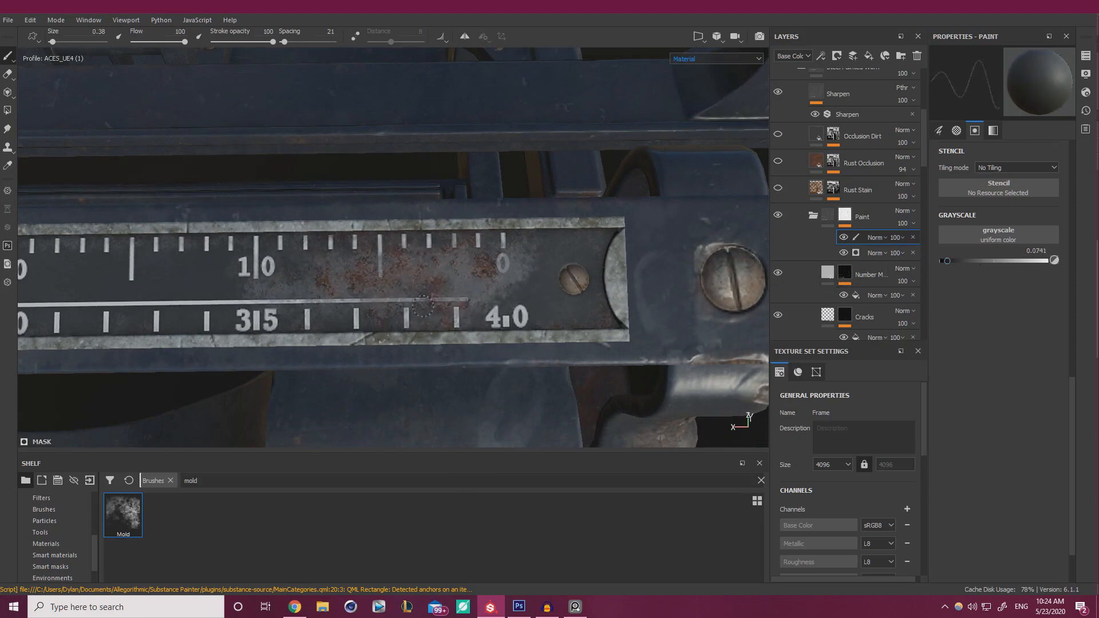
{"action": "scroll", "coordinate": [417, 285], "scroll_direction": "down", "scroll_amount": 6}
{"action": "left_click_drag", "start_coordinate": [417, 285], "coordinate": [458, 280], "text": "alt"}
{"action": "scroll", "coordinate": [458, 280], "scroll_direction": "up", "scroll_amount": 5}
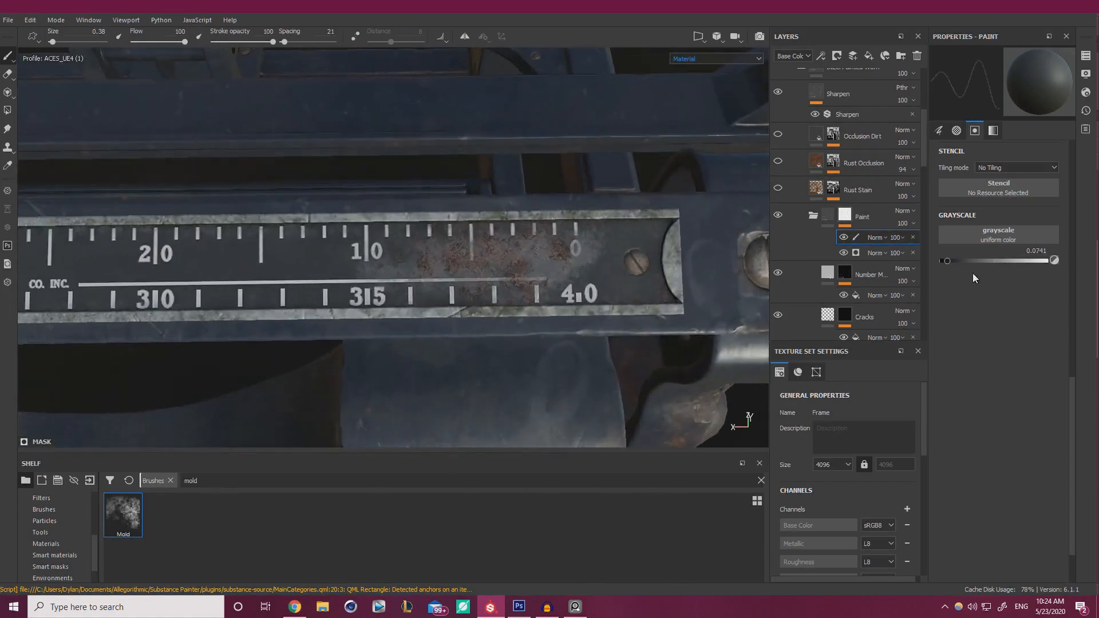
{"action": "mouse_move", "coordinate": [443, 278]}
{"action": "right_mouse_down", "text": "ctrl"}
{"action": "mouse_move", "coordinate": [491, 286]}
{"action": "mouse_move", "coordinate": [507, 265]}
{"action": "mouse_move", "coordinate": [486, 265]}
{"action": "right_mouse_up", "text": "ctrl"}
{"action": "scroll", "coordinate": [511, 265], "scroll_direction": "up", "scroll_amount": 3}
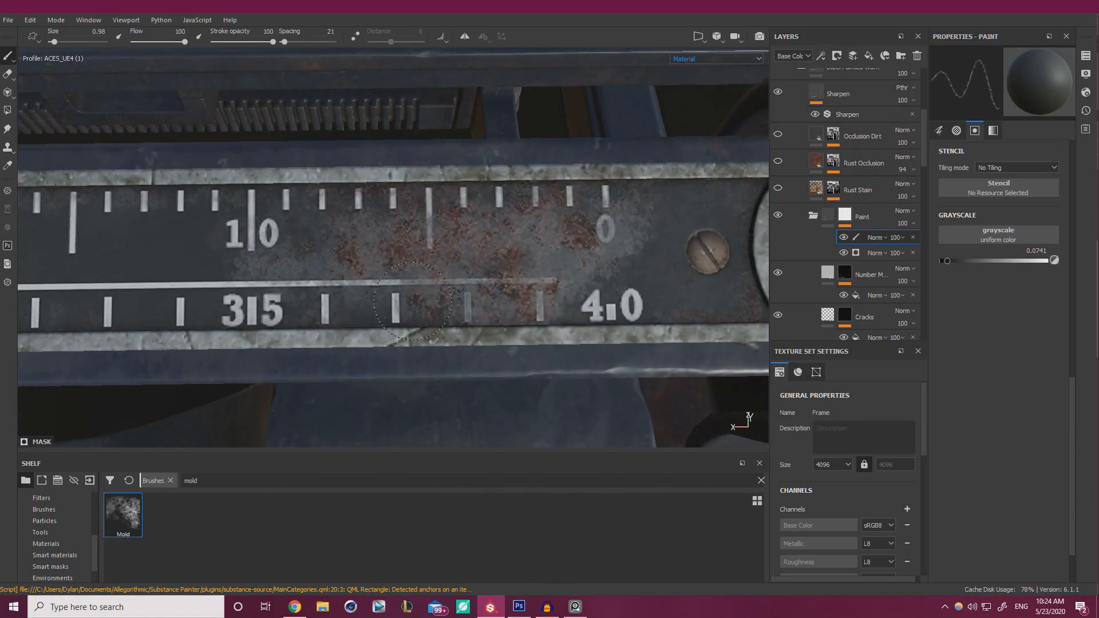
{"action": "left_click_drag", "start_coordinate": [944, 261], "coordinate": [942, 262]}
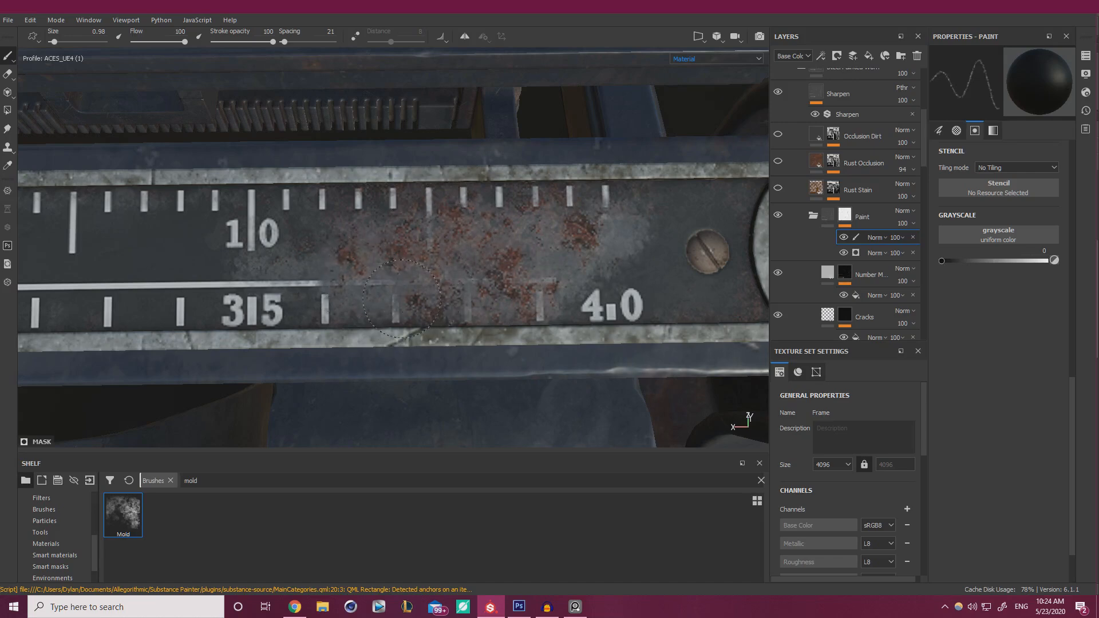
Undo the recent wear strokes on the ruler until the 80 and 0 numerals at its start are restored
{"action": "right_click_drag", "start_coordinate": [507, 270], "coordinate": [238, 182], "text": "alt"}
{"action": "left_click_drag", "start_coordinate": [239, 181], "coordinate": [343, 212], "text": "alt"}
{"action": "right_click_drag", "start_coordinate": [344, 212], "coordinate": [212, 135], "text": "alt"}
{"action": "right_click_drag", "start_coordinate": [430, 195], "coordinate": [516, 212], "text": "alt"}
{"action": "left_click_drag", "start_coordinate": [516, 212], "coordinate": [453, 227], "text": "alt"}
{"action": "right_click_drag", "start_coordinate": [453, 227], "coordinate": [522, 221], "text": "alt"}
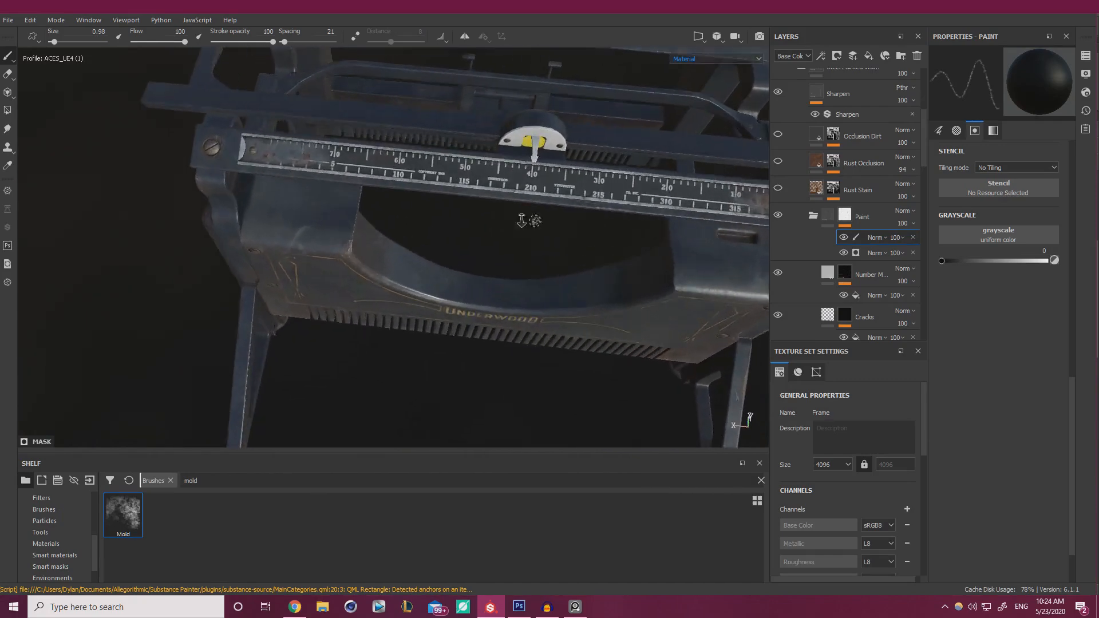
{"action": "left_click_drag", "start_coordinate": [522, 221], "coordinate": [588, 204], "text": "alt"}
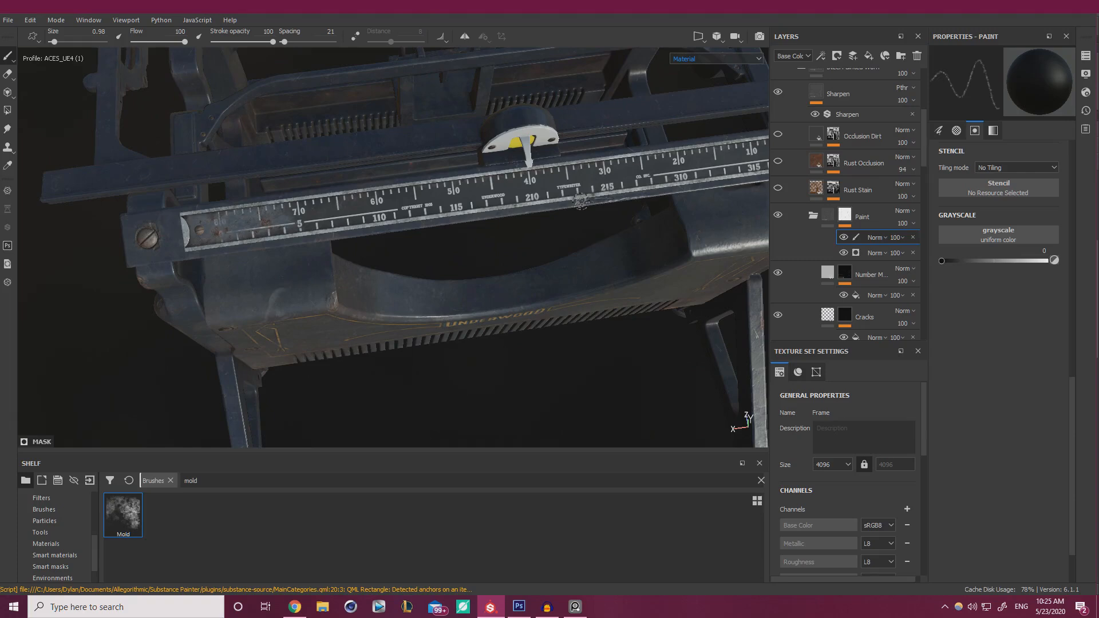
{"action": "key", "text": "ctrl"}
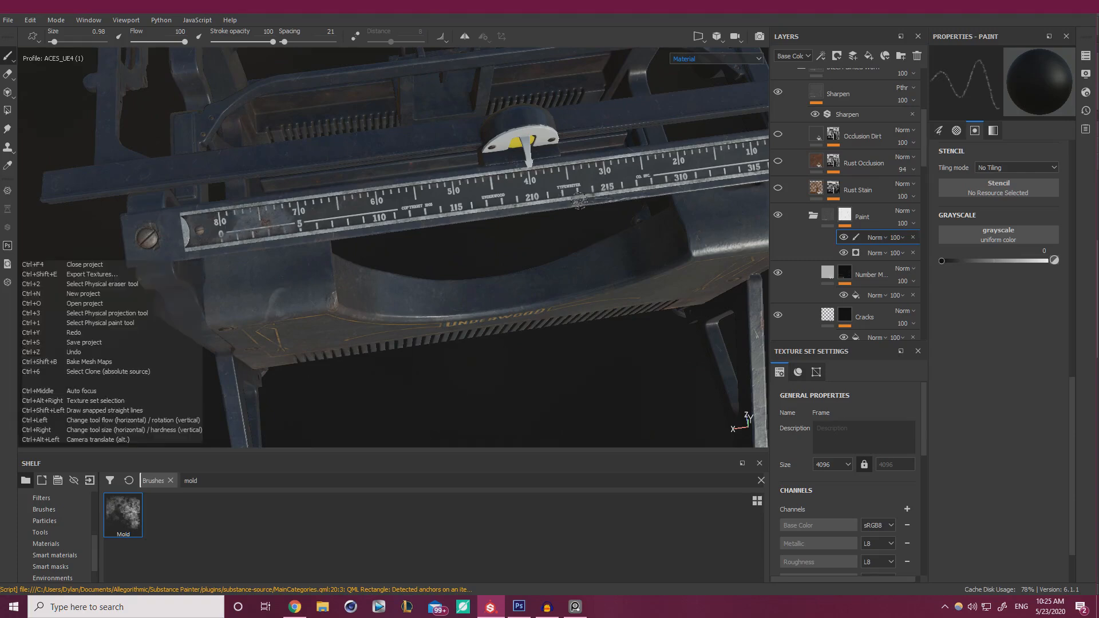
Paint back the remaining worn areas around the 80 and 0 numerals with grayscale 1 and brush size 1.88
{"action": "left_click", "coordinate": [1046, 261]}
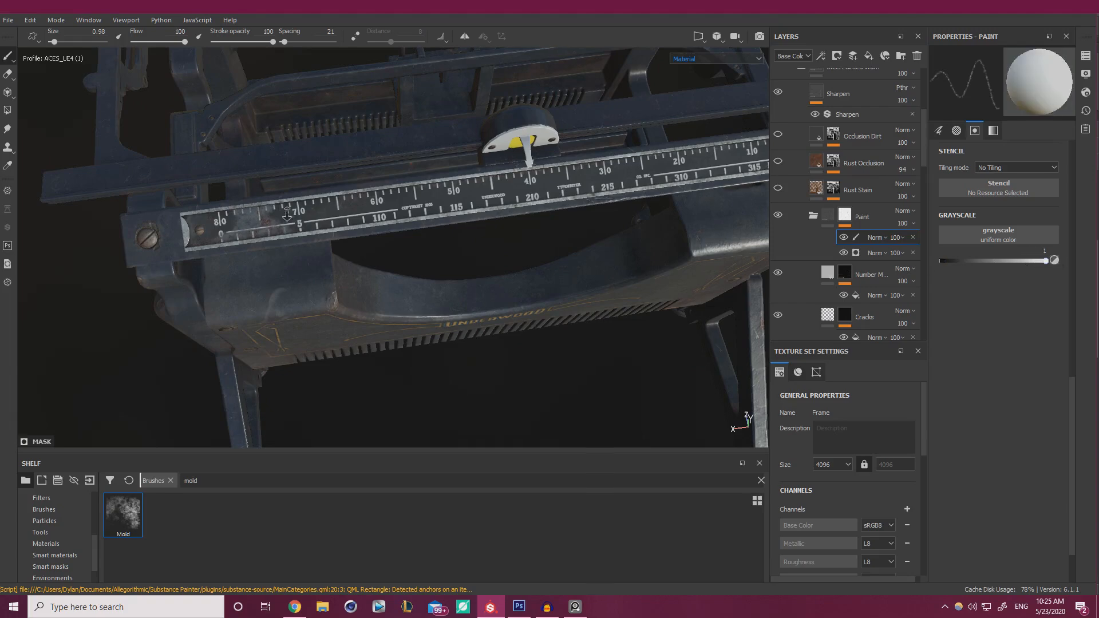
{"action": "right_click_drag", "start_coordinate": [268, 219], "coordinate": [338, 243], "text": "alt"}
{"action": "right_click_drag", "start_coordinate": [186, 212], "coordinate": [203, 215], "text": "ctrl"}
{"action": "mouse_move", "coordinate": [202, 214]}
{"action": "left_mouse_down"}
{"action": "mouse_move", "coordinate": [281, 210]}
{"action": "mouse_move", "coordinate": [229, 217]}
{"action": "mouse_move", "coordinate": [258, 241]}
{"action": "mouse_move", "coordinate": [222, 200]}
{"action": "left_mouse_up"}
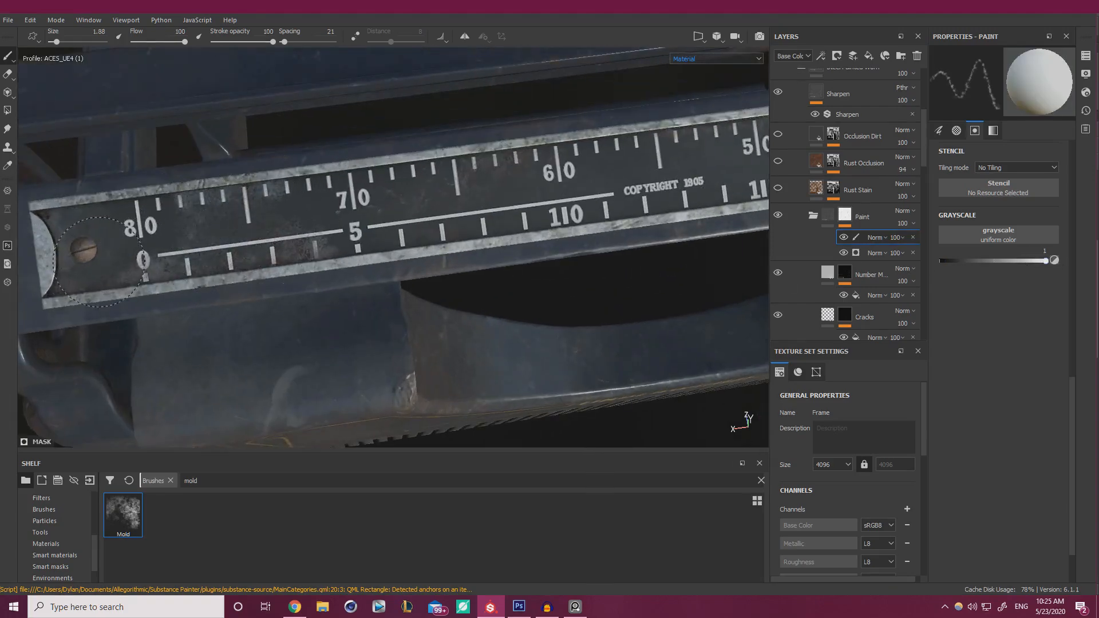
{"action": "middle_click_drag", "start_coordinate": [367, 232], "coordinate": [543, 232], "text": "alt"}
{"action": "right_click_drag", "start_coordinate": [315, 223], "coordinate": [351, 223], "text": "alt"}
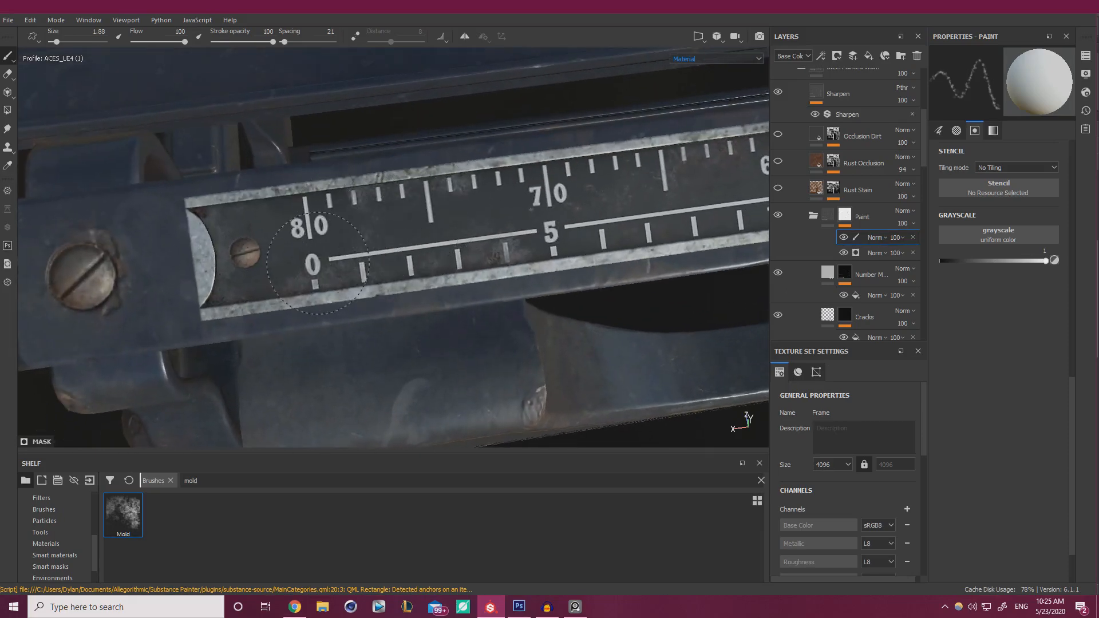
Lightly wear the plate around the 80-end screw and the upper ticks toward 70, using grayscale 0.1058 and brush size 0.89
{"action": "right_click_drag", "start_coordinate": [484, 221], "coordinate": [429, 213], "text": "alt"}
{"action": "middle_click_drag", "start_coordinate": [624, 166], "coordinate": [199, 200], "text": "alt"}
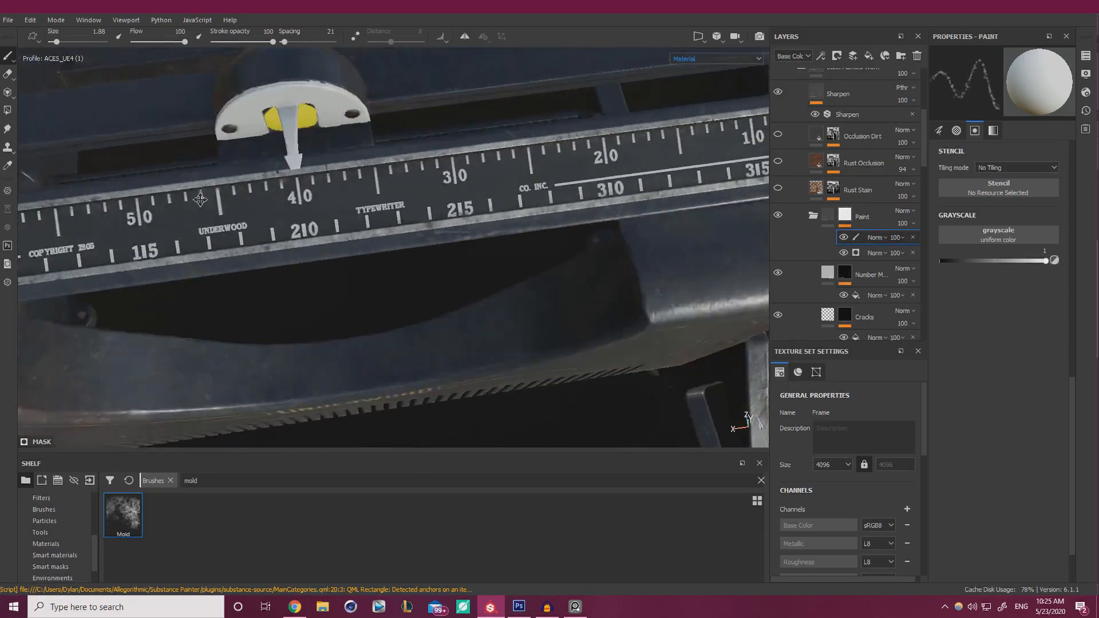
{"action": "right_click_drag", "start_coordinate": [240, 203], "coordinate": [200, 201], "text": "alt"}
{"action": "left_click_drag", "start_coordinate": [217, 195], "coordinate": [241, 208], "text": "alt"}
{"action": "middle_click_drag", "start_coordinate": [241, 209], "coordinate": [538, 201], "text": "alt"}
{"action": "right_click_drag", "start_coordinate": [539, 201], "coordinate": [635, 212], "text": "alt"}
{"action": "middle_click_drag", "start_coordinate": [636, 212], "coordinate": [764, 206], "text": "alt"}
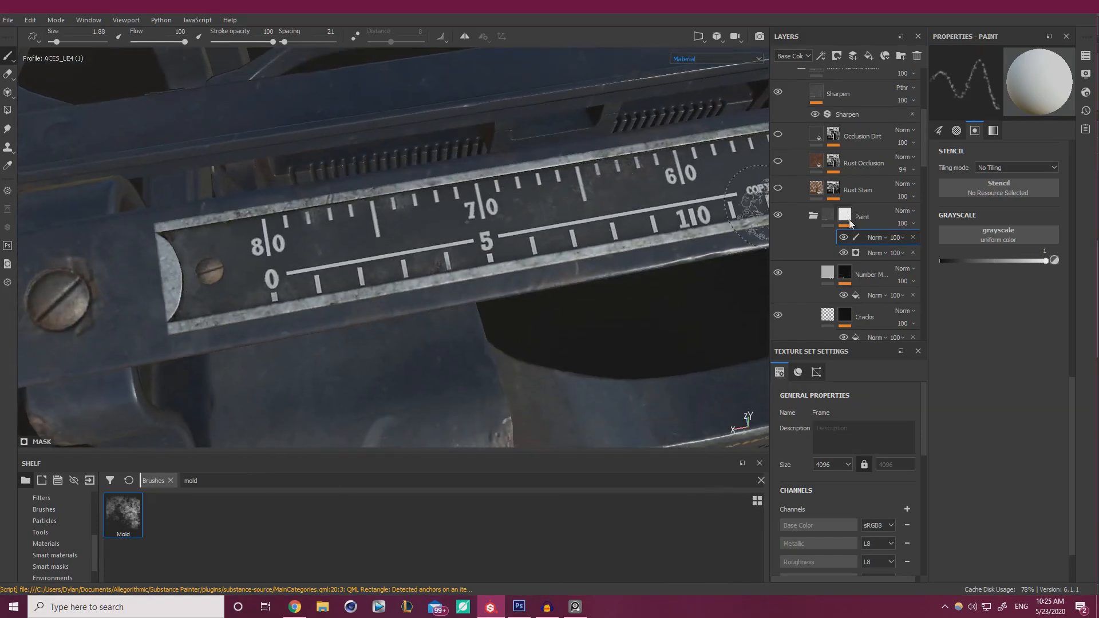
{"action": "left_click", "coordinate": [950, 261]}
{"action": "right_click_drag", "start_coordinate": [276, 253], "coordinate": [265, 253], "text": "ctrl"}
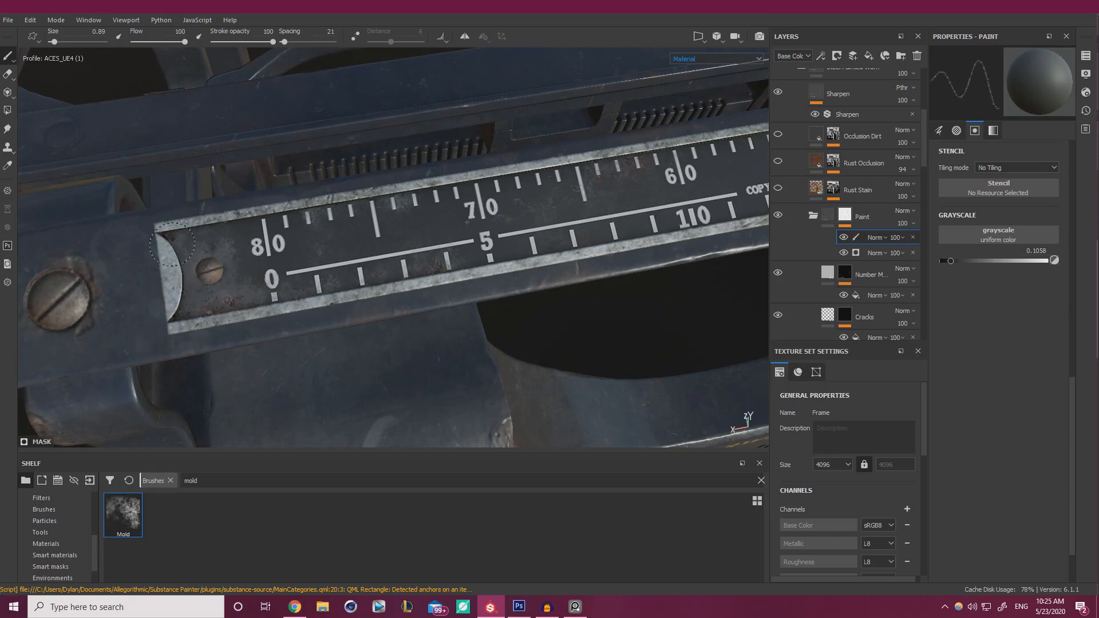
{"action": "left_click_drag", "start_coordinate": [239, 230], "coordinate": [391, 211]}
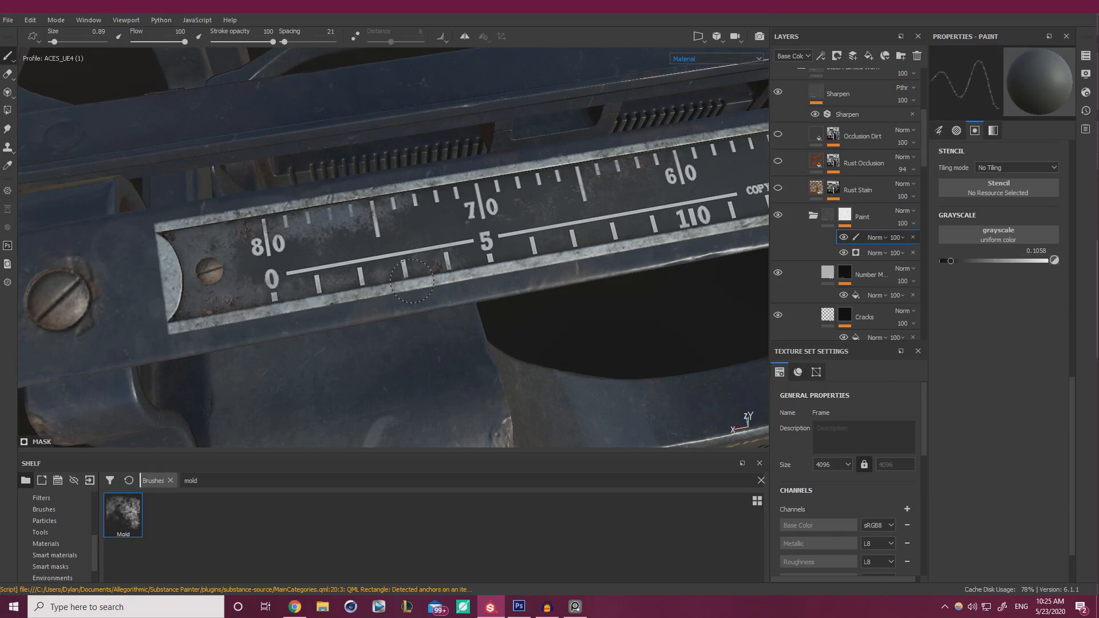
Paint back the upper ticks between 80 and 70 and touch up around the 0 numeral with grayscale 0.9788 and brush size 1.7
{"action": "left_click", "coordinate": [1045, 261]}
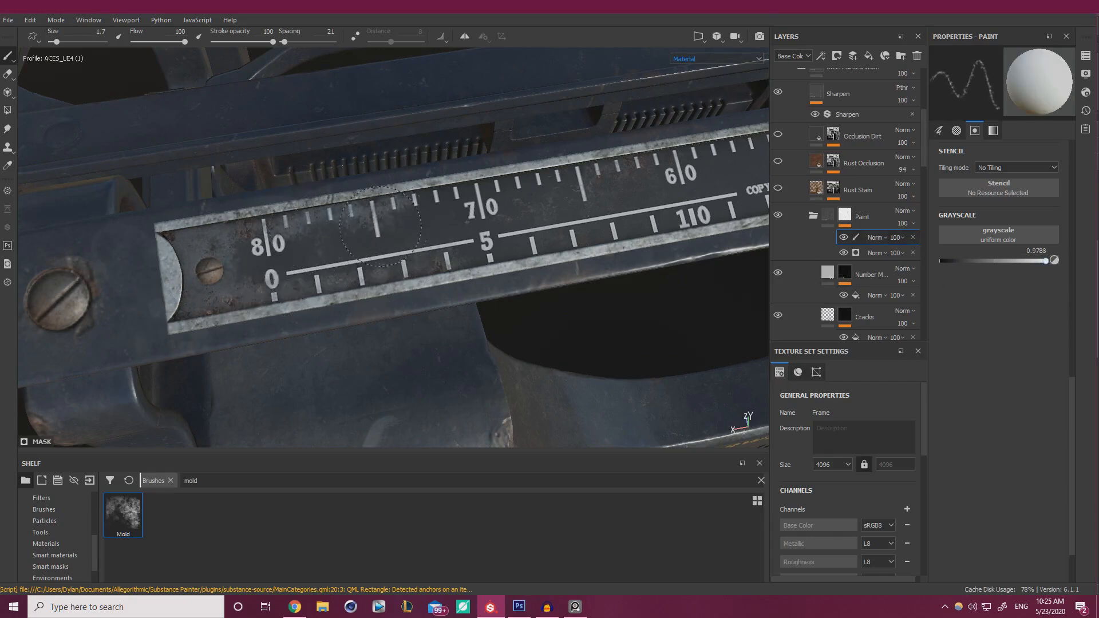
{"action": "left_click", "coordinate": [283, 274]}
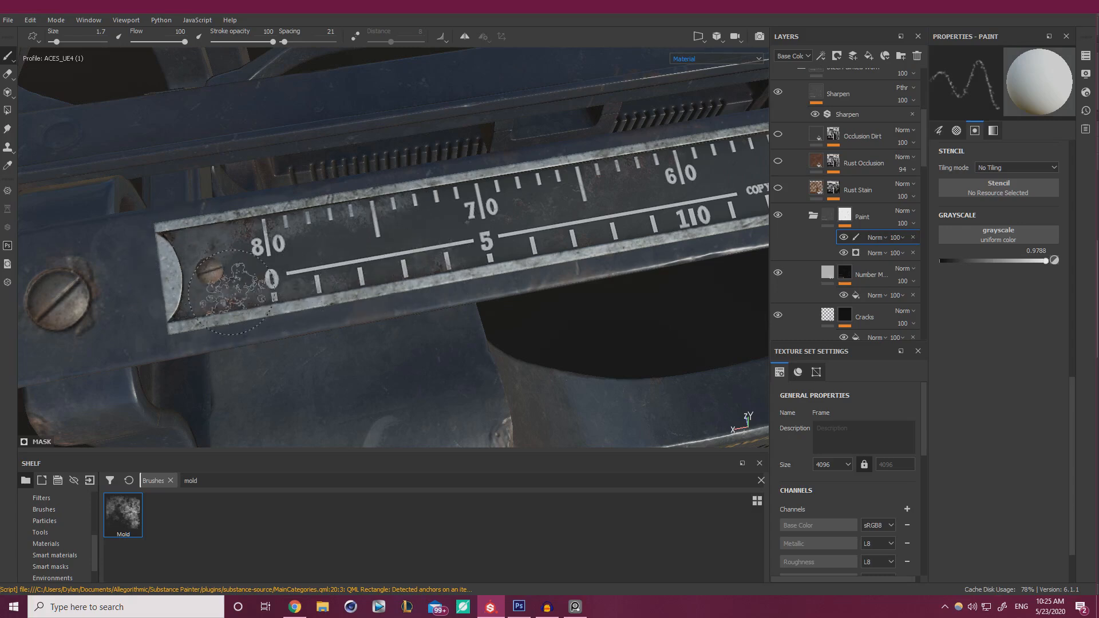
{"action": "scroll", "coordinate": [388, 222], "scroll_direction": "down", "scroll_amount": 3}
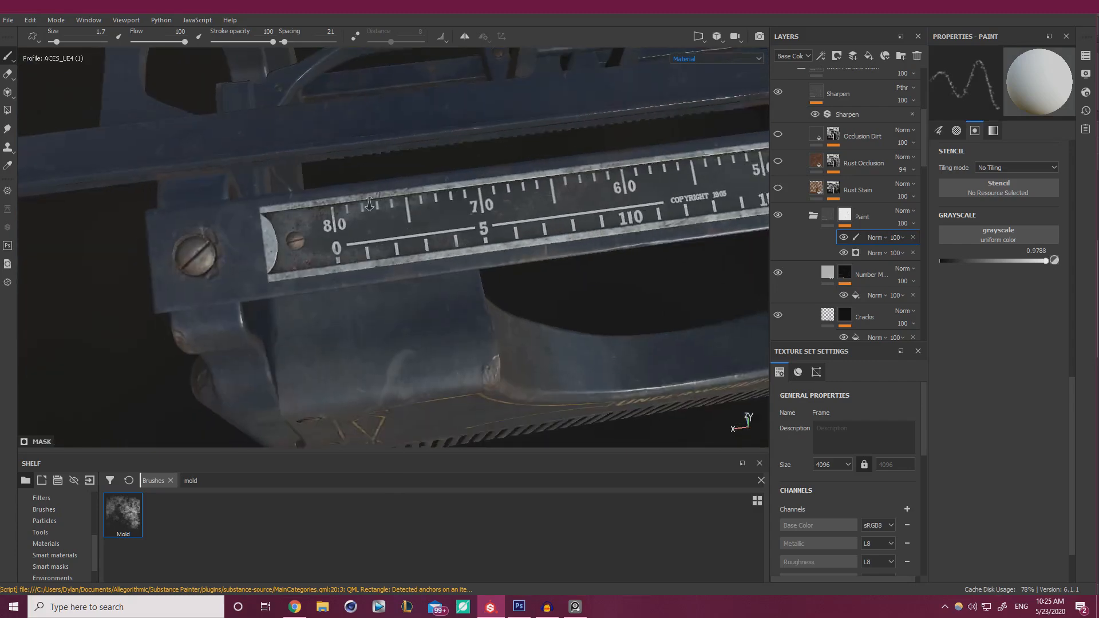
Wear the plate around the small screw beside 4.0 and the lower scale's 4.0 and 315 numerals, using grayscale 0.1217 and brush size 1.45
{"action": "mouse_move", "coordinate": [486, 200]}
{"action": "left_mouse_down", "text": "alt"}
{"action": "mouse_move", "coordinate": [562, 170]}
{"action": "mouse_move", "coordinate": [407, 176]}
{"action": "left_mouse_up", "text": "alt"}
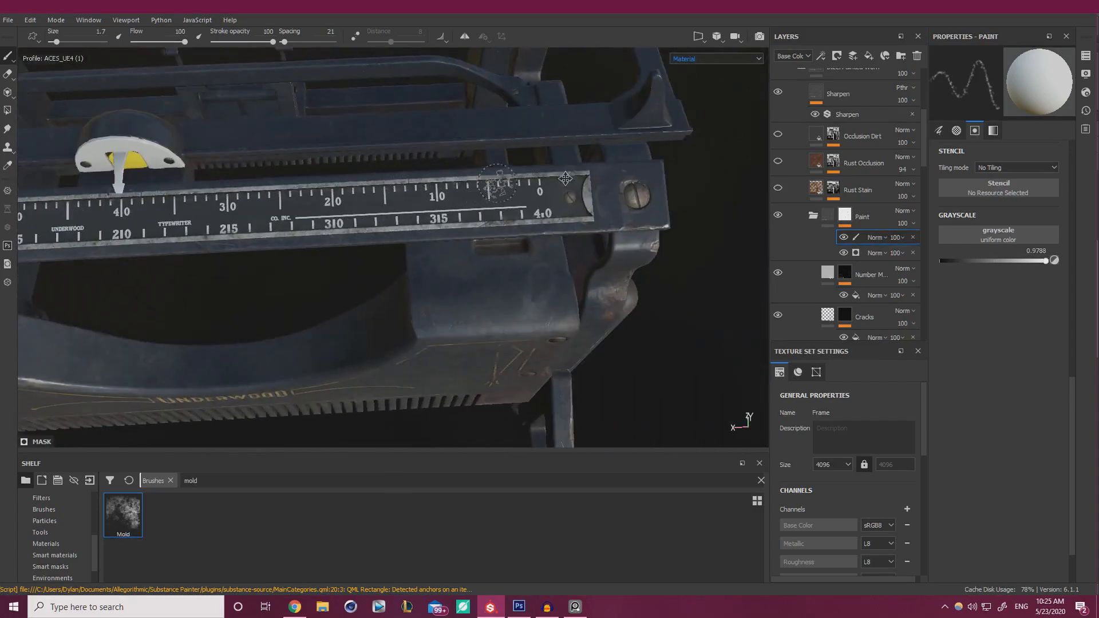
{"action": "left_click_drag", "start_coordinate": [252, 212], "coordinate": [360, 185], "text": "alt"}
{"action": "left_click_drag", "start_coordinate": [538, 177], "coordinate": [407, 170], "text": "alt"}
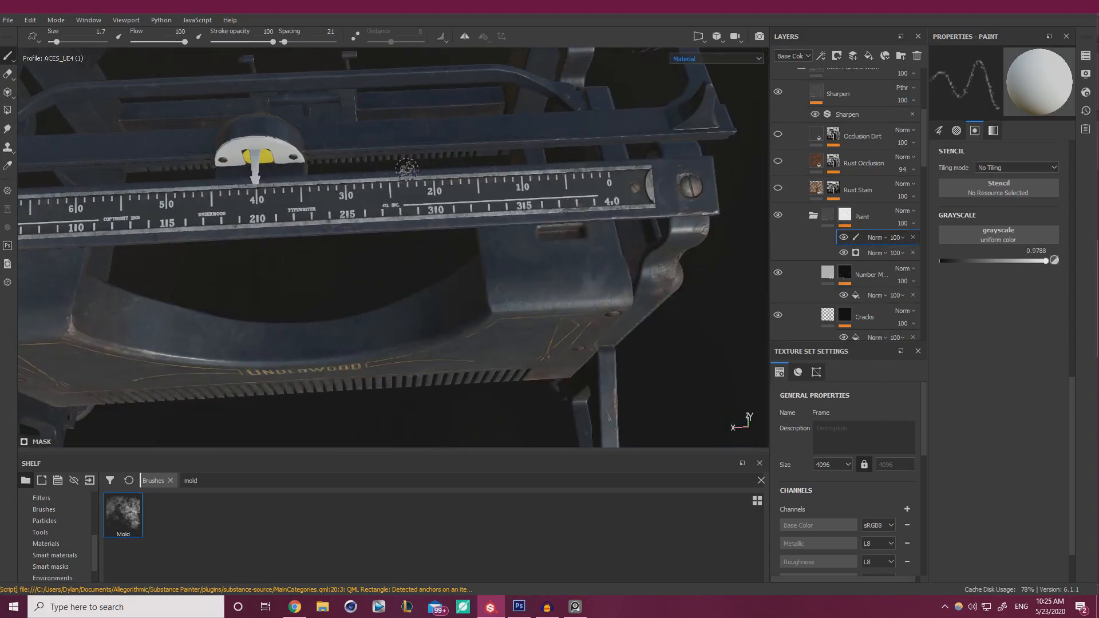
{"action": "scroll", "coordinate": [420, 201], "scroll_direction": "up", "scroll_amount": 2}
{"action": "left_click_drag", "start_coordinate": [964, 261], "coordinate": [953, 260]}
{"action": "scroll", "coordinate": [642, 186], "scroll_direction": "up", "scroll_amount": 4}
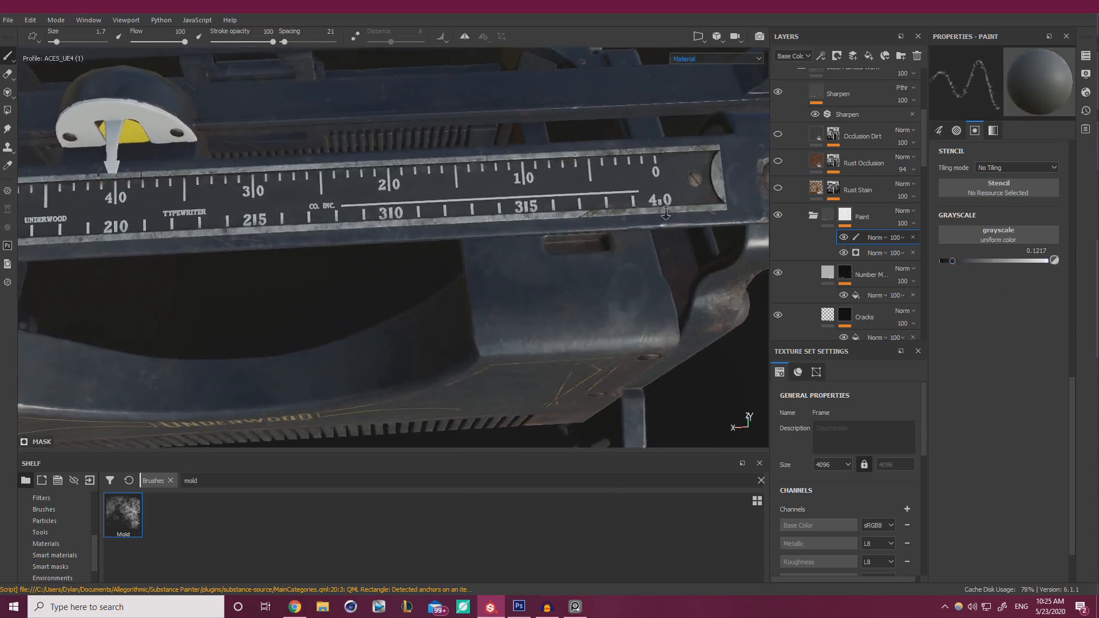
{"action": "middle_click_drag", "start_coordinate": [710, 186], "coordinate": [513, 246], "text": "alt"}
{"action": "mouse_move", "coordinate": [488, 243]}
{"action": "right_mouse_down", "text": "ctrl"}
{"action": "mouse_move", "coordinate": [479, 235]}
{"action": "mouse_move", "coordinate": [461, 251]}
{"action": "right_mouse_up", "text": "ctrl"}
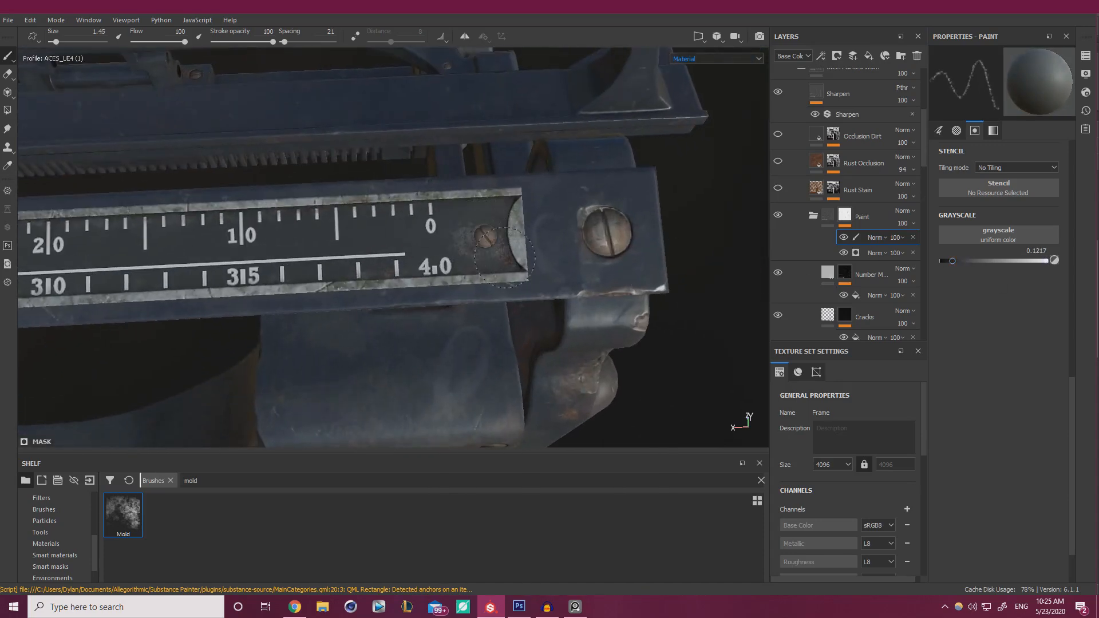
{"action": "left_click_drag", "start_coordinate": [505, 257], "coordinate": [293, 271]}
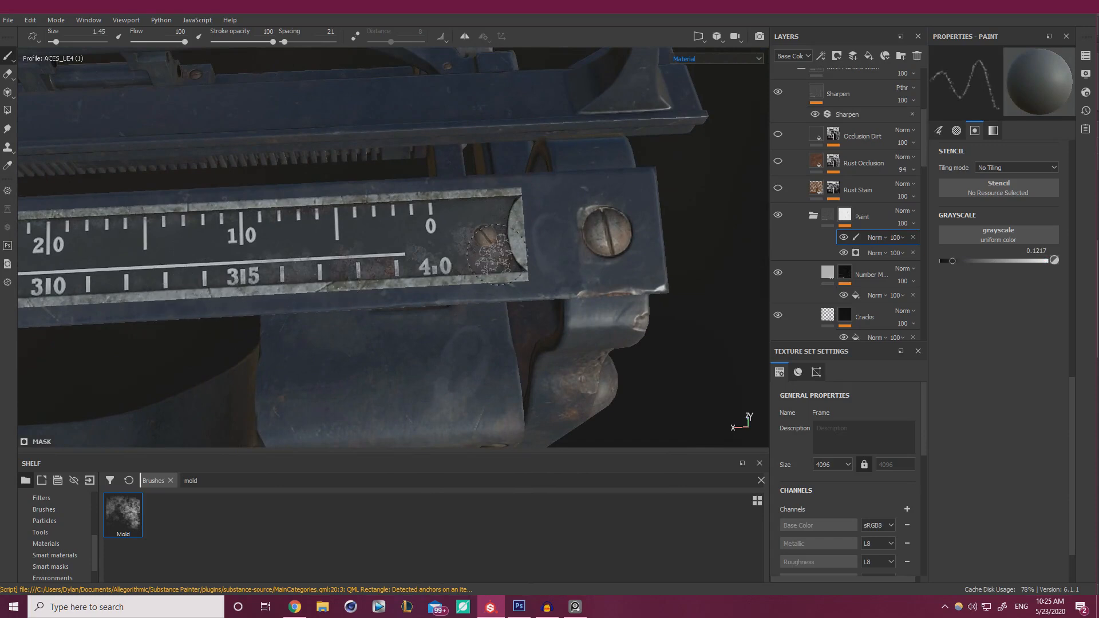
{"action": "left_click_drag", "start_coordinate": [435, 262], "coordinate": [198, 277]}
Wear the lower scale from 315 toward 310 with brush size 0.79, and touch it up with grayscale 0.9471 and brush size 1.78
{"action": "left_click_drag", "start_coordinate": [411, 270], "coordinate": [458, 268], "text": "alt"}
{"action": "right_click_drag", "start_coordinate": [410, 268], "coordinate": [398, 268], "text": "ctrl"}
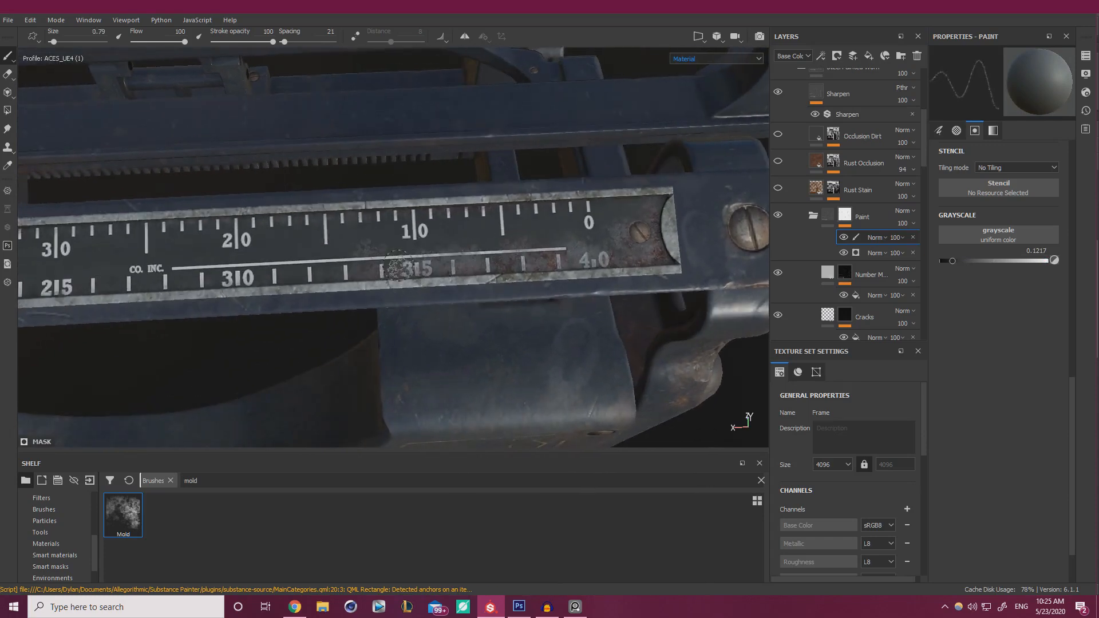
{"action": "left_click_drag", "start_coordinate": [400, 267], "coordinate": [236, 282]}
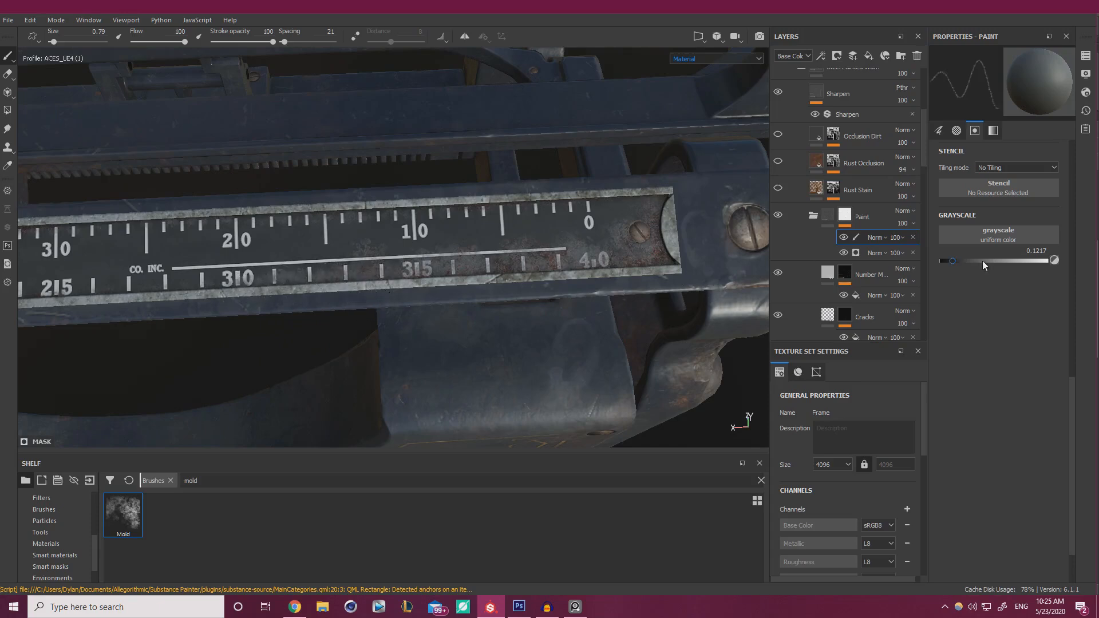
{"action": "left_click_drag", "start_coordinate": [982, 260], "coordinate": [1040, 260]}
{"action": "right_click_drag", "start_coordinate": [329, 246], "coordinate": [350, 248], "text": "ctrl"}
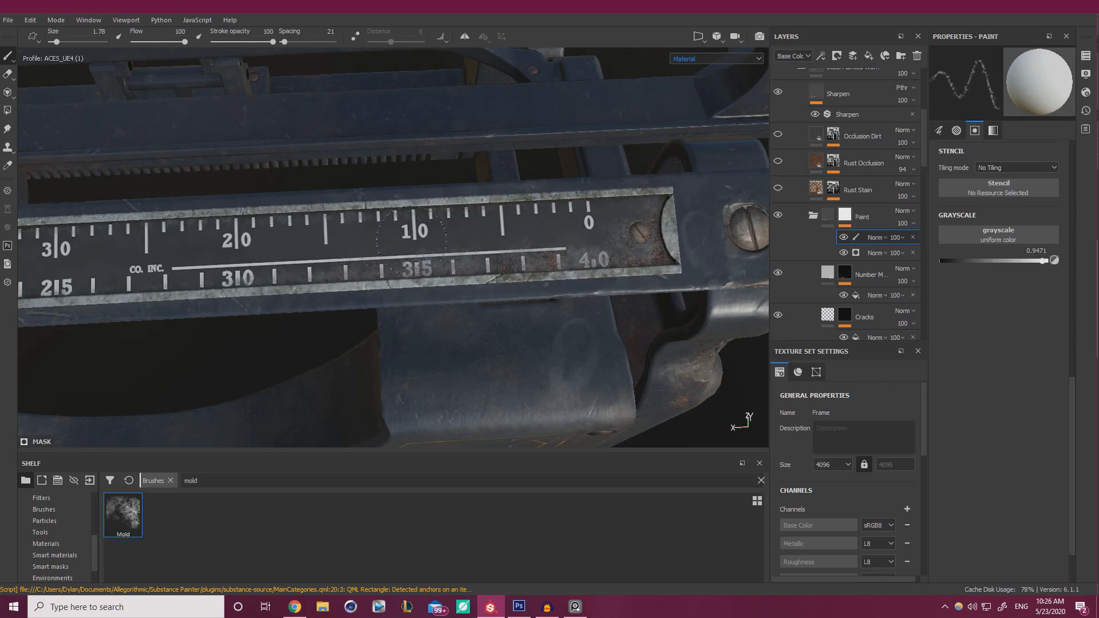
Examine the wear along the full ruler and the surrounding typewriter frame from several angles and distances
{"action": "right_click_drag", "start_coordinate": [583, 224], "coordinate": [492, 229], "text": "alt"}
{"action": "middle_click_drag", "start_coordinate": [298, 223], "coordinate": [487, 217], "text": "alt"}
{"action": "right_click_drag", "start_coordinate": [487, 217], "coordinate": [189, 209], "text": "alt"}
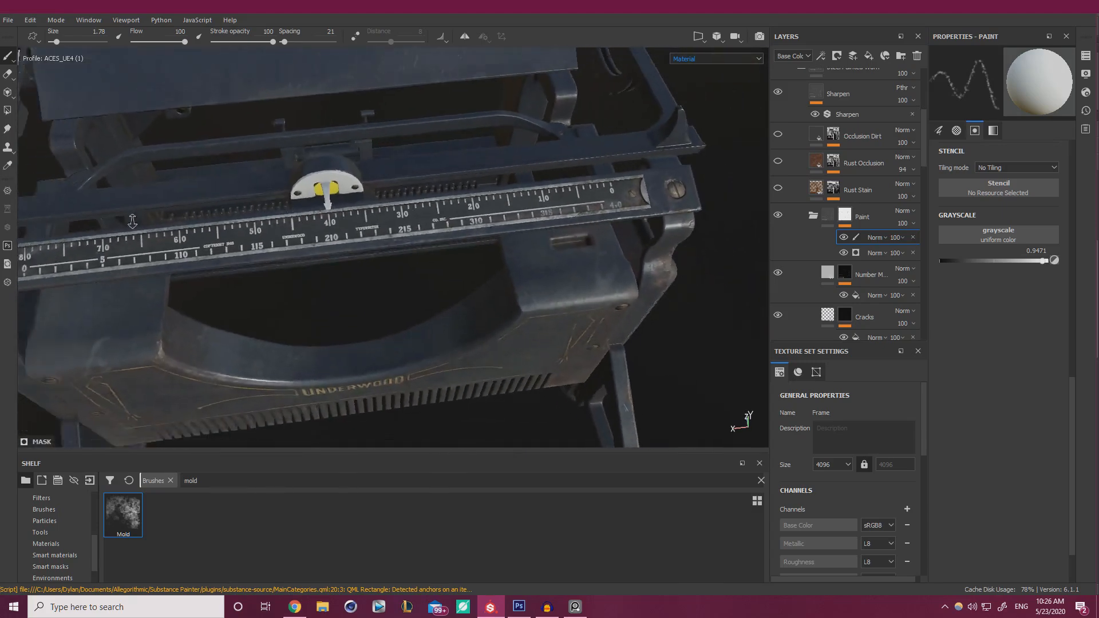
{"action": "middle_click_drag", "start_coordinate": [189, 209], "coordinate": [346, 201], "text": "alt"}
{"action": "mouse_move", "coordinate": [346, 200]}
{"action": "left_mouse_down", "text": "alt"}
{"action": "mouse_move", "coordinate": [287, 160]}
{"action": "mouse_move", "coordinate": [643, 176]}
{"action": "left_mouse_up", "text": "alt"}
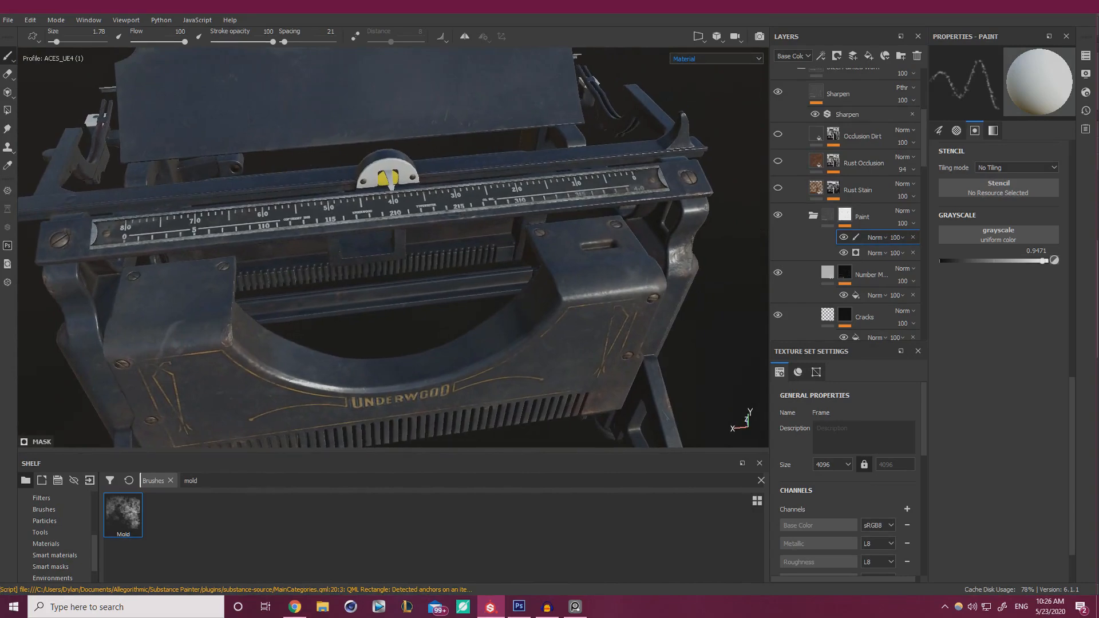
{"action": "left_click_drag", "start_coordinate": [348, 295], "coordinate": [343, 367], "text": "alt"}
{"action": "right_click_drag", "start_coordinate": [344, 367], "coordinate": [406, 363], "text": "alt"}
{"action": "middle_click_drag", "start_coordinate": [406, 363], "coordinate": [479, 263], "text": "alt"}
{"action": "left_click_drag", "start_coordinate": [480, 263], "coordinate": [424, 251], "text": "alt"}
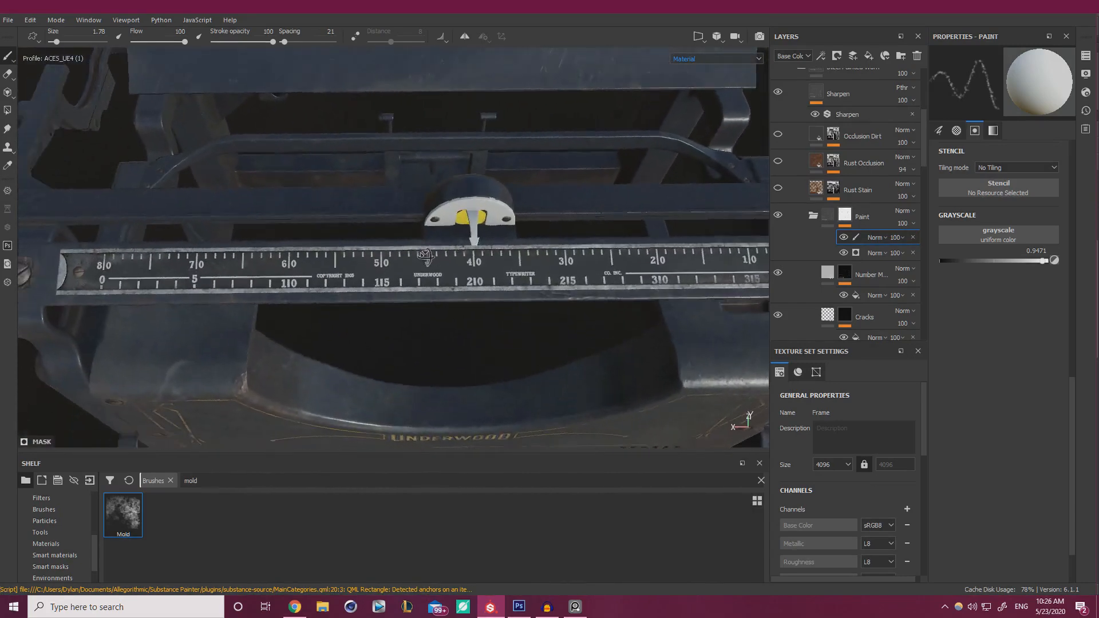
Show the Rust Stain layer and select the MG Dripping Rust generator in its mask
{"action": "left_click", "coordinate": [778, 189]}
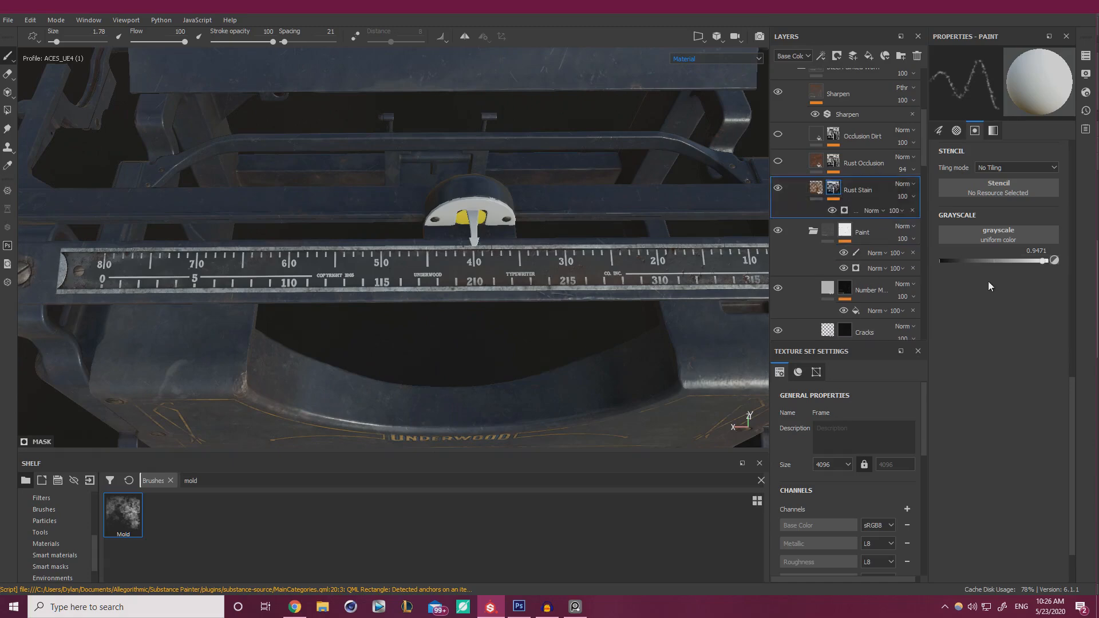
{"action": "left_click", "coordinate": [845, 211]}
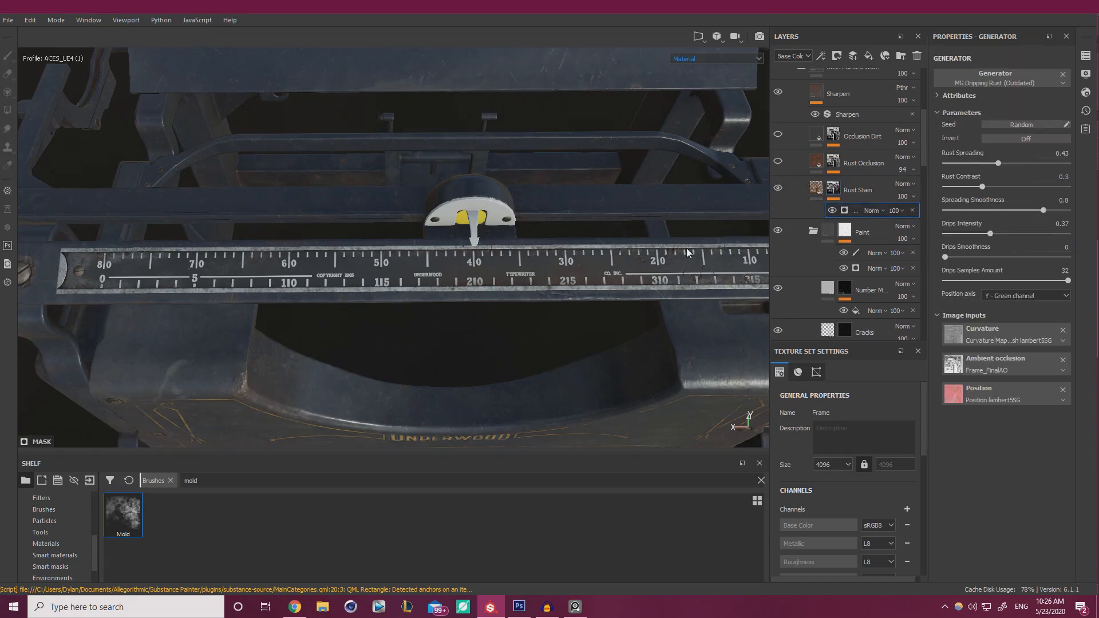
Examine the Rust Stain's effect along the ruler plate, from the 80 end past the pointer to the 315 numeral
{"action": "left_click_drag", "start_coordinate": [511, 250], "coordinate": [523, 233], "text": "alt"}
{"action": "right_click_drag", "start_coordinate": [522, 233], "coordinate": [580, 268], "text": "alt"}
{"action": "middle_click_drag", "start_coordinate": [580, 268], "coordinate": [392, 348], "text": "alt"}
{"action": "right_click_drag", "start_coordinate": [392, 348], "coordinate": [689, 275], "text": "alt"}
{"action": "middle_click_drag", "start_coordinate": [690, 274], "coordinate": [498, 304], "text": "alt"}
{"action": "right_click_drag", "start_coordinate": [498, 304], "coordinate": [517, 214], "text": "alt"}
{"action": "right_click_drag", "start_coordinate": [578, 255], "coordinate": [205, 279], "text": "alt"}
{"action": "middle_click_drag", "start_coordinate": [205, 279], "coordinate": [372, 243], "text": "alt"}
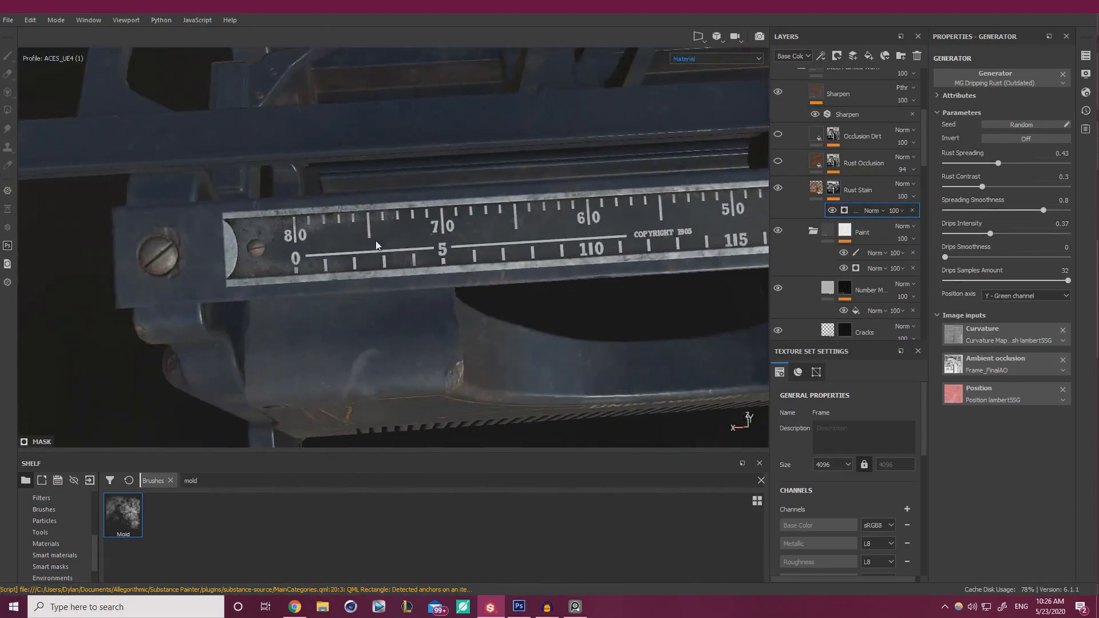
{"action": "right_click_drag", "start_coordinate": [372, 242], "coordinate": [487, 261], "text": "alt"}
{"action": "middle_click_drag", "start_coordinate": [487, 260], "coordinate": [229, 285], "text": "alt"}
{"action": "left_click_drag", "start_coordinate": [438, 253], "coordinate": [427, 263], "text": "alt"}
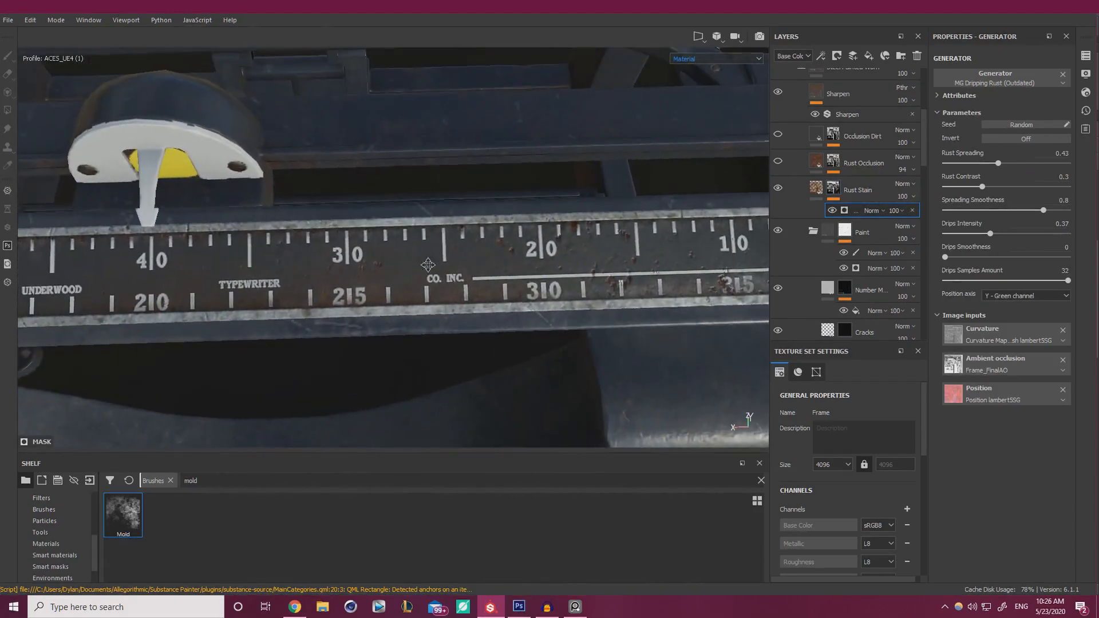
{"action": "middle_click_drag", "start_coordinate": [427, 263], "coordinate": [335, 257], "text": "alt"}
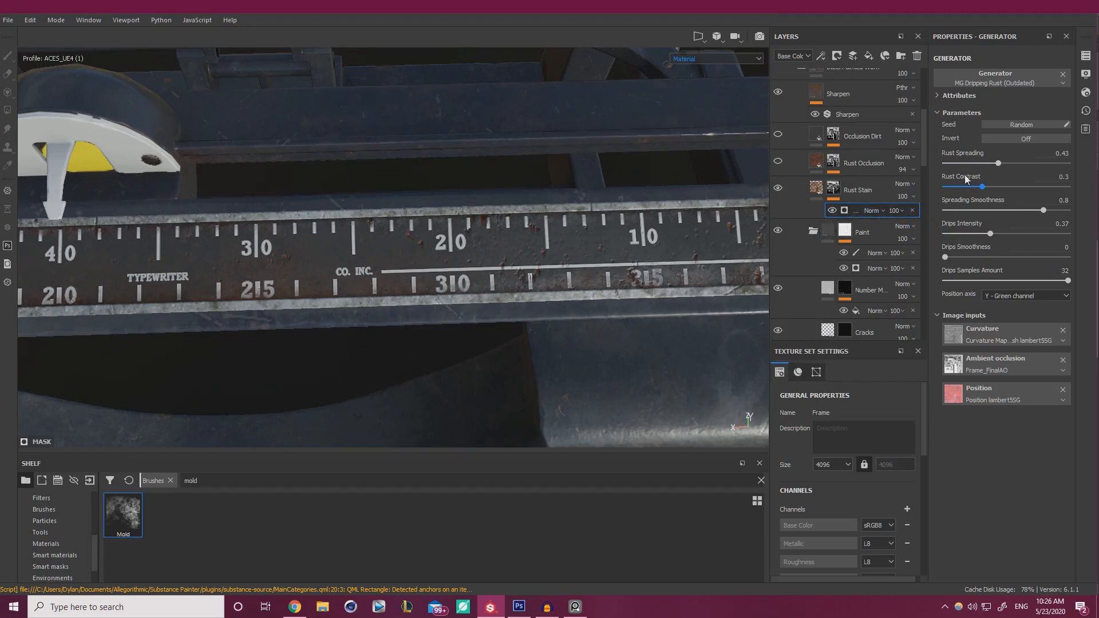
Adjust the Height Position in the technical parameters of the Rust Stain layer's Rust Fine material
{"action": "left_click", "coordinate": [819, 189]}
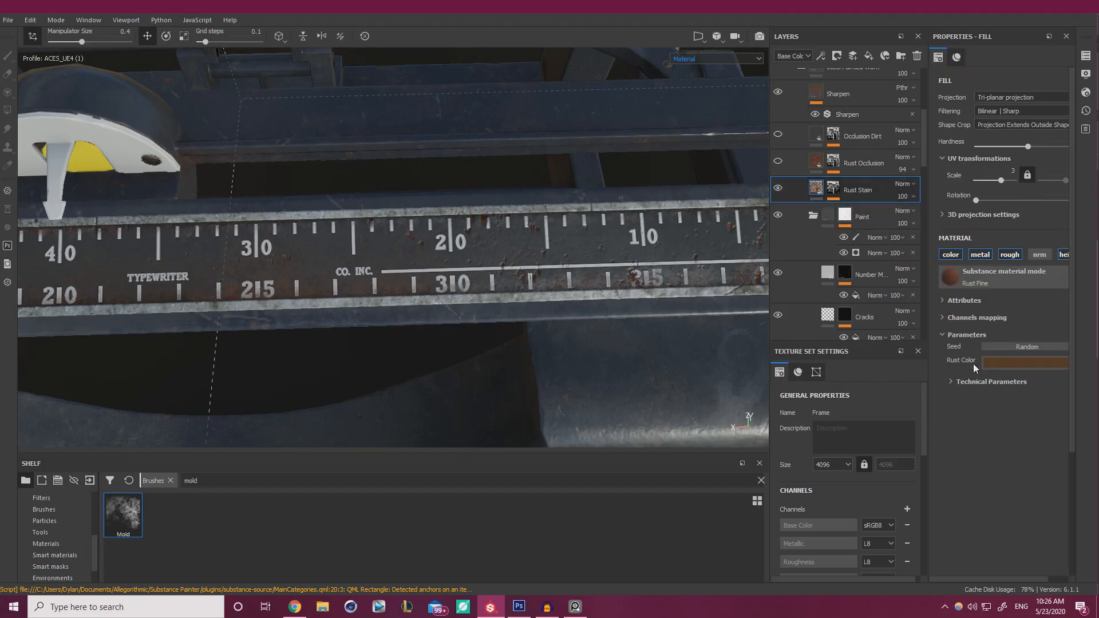
{"action": "left_click", "coordinate": [954, 383]}
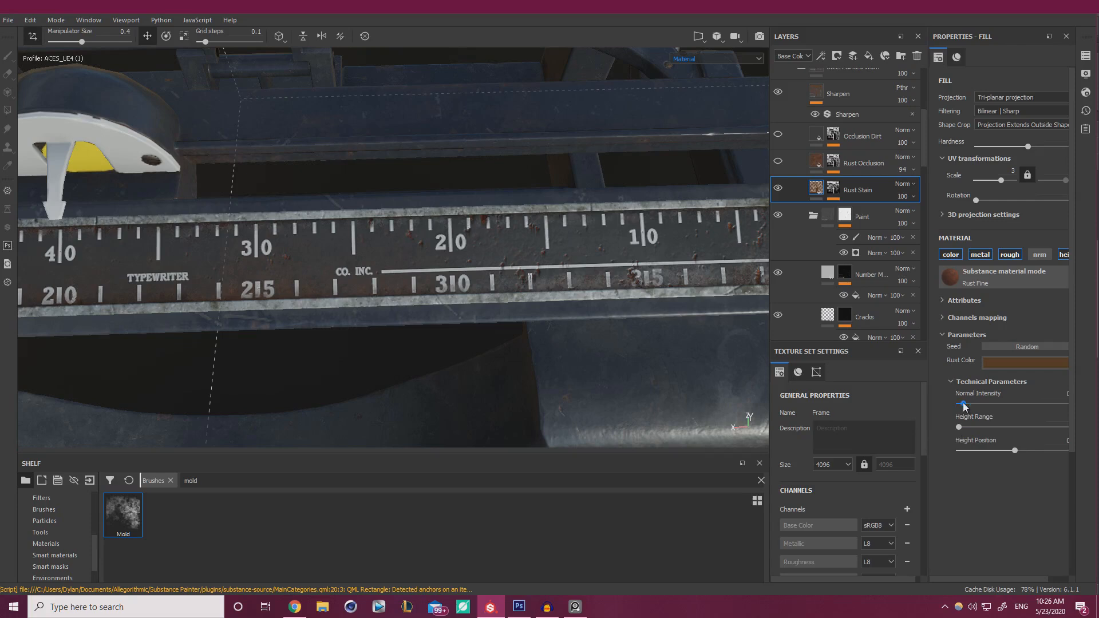
{"action": "left_click", "coordinate": [991, 451]}
Set the Rust Stain mask generator's Rust Spreading to 0.36 and Drips Intensity to 0.06
{"action": "left_click", "coordinate": [834, 190]}
{"action": "left_click", "coordinate": [846, 210]}
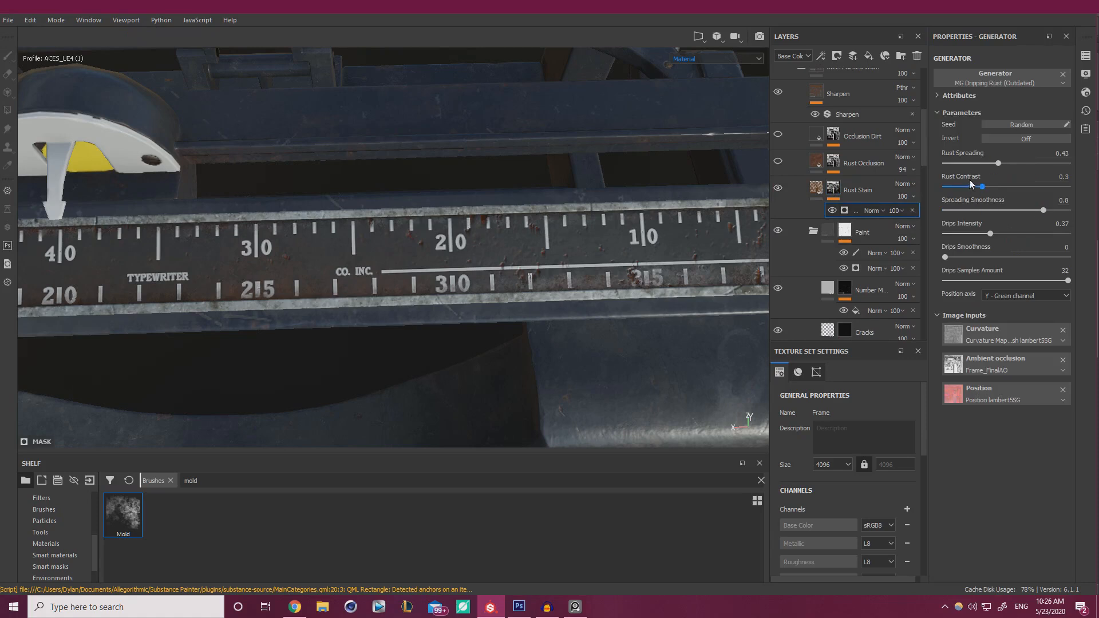
{"action": "left_click", "coordinate": [975, 163]}
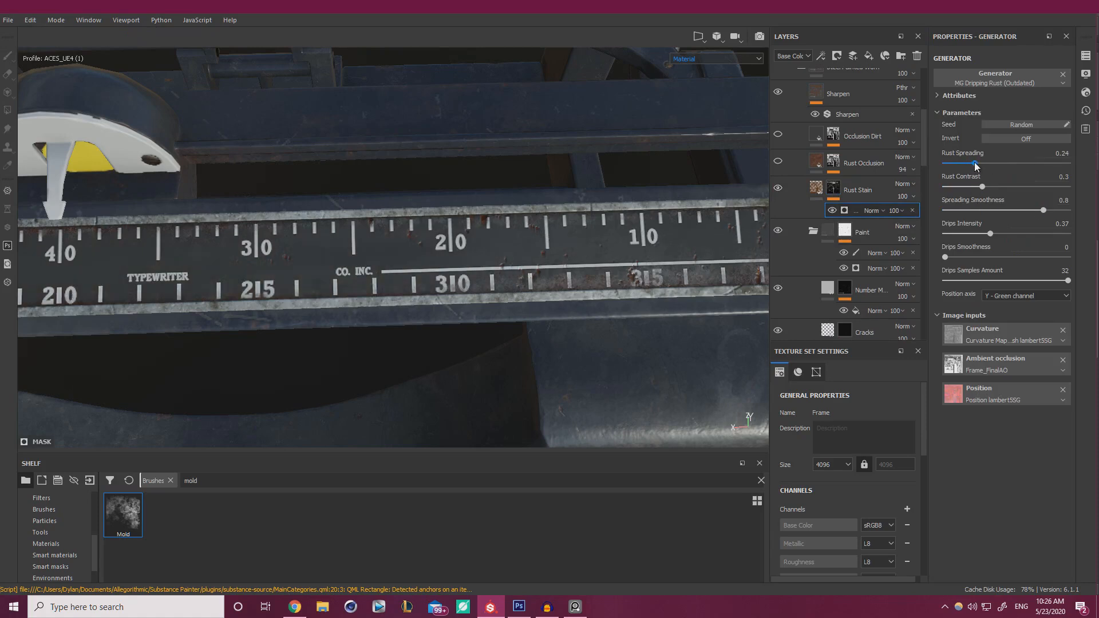
{"action": "left_click_drag", "start_coordinate": [975, 162], "coordinate": [989, 164]}
{"action": "left_click", "coordinate": [952, 234]}
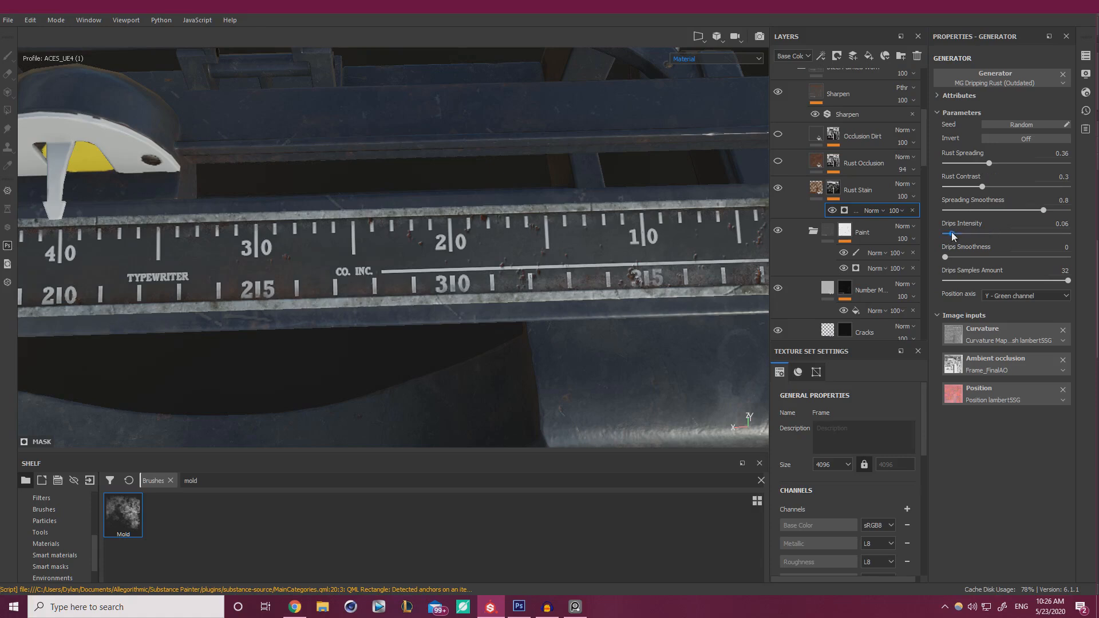
Set the Rust Stain layer's opacity to 1 in the Height channel
{"action": "left_click", "coordinate": [824, 187]}
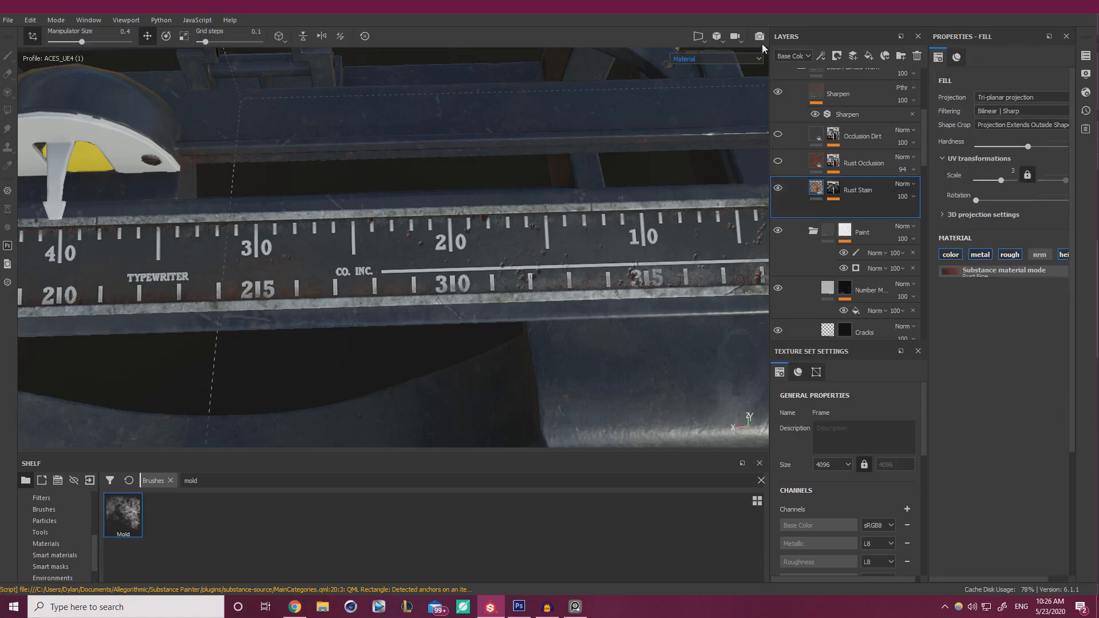
{"action": "left_click", "coordinate": [795, 56]}
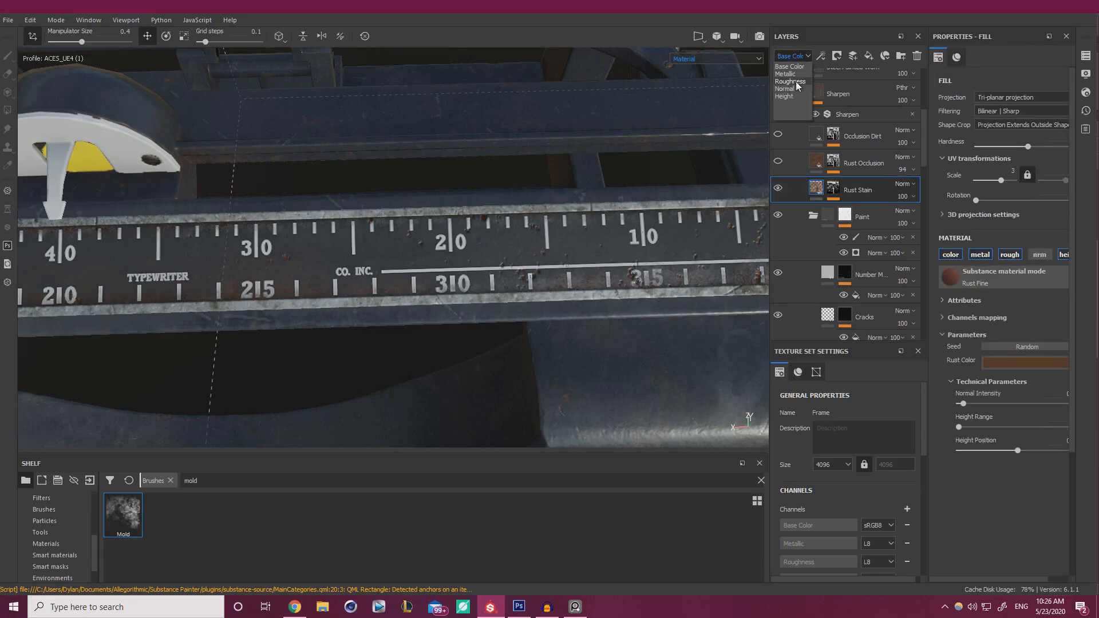
{"action": "left_click", "coordinate": [791, 90]}
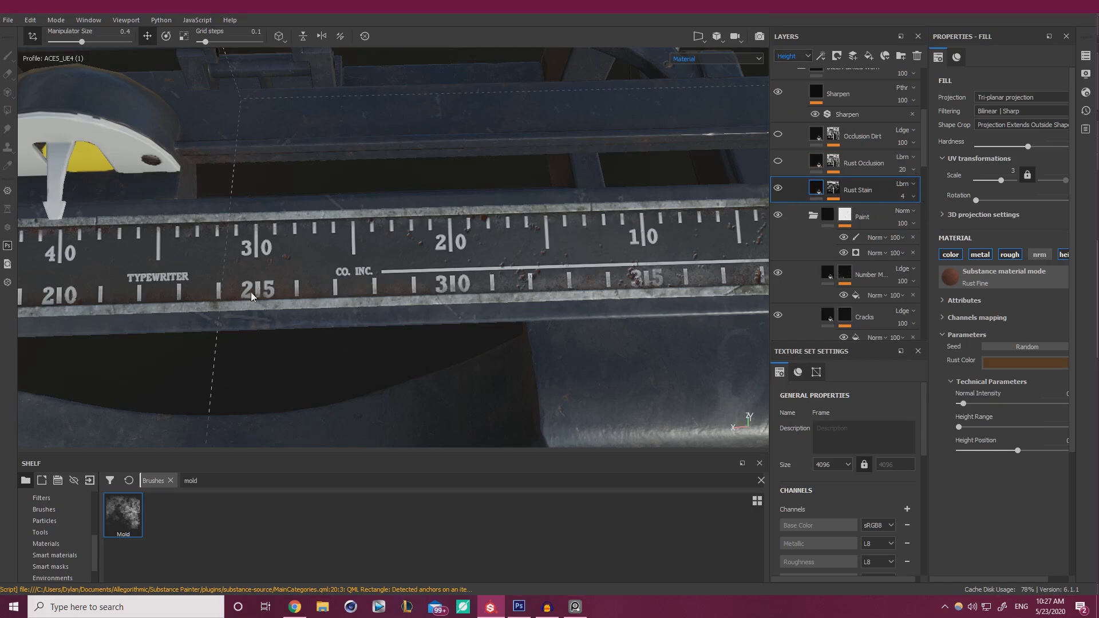
{"action": "left_click", "coordinate": [915, 199]}
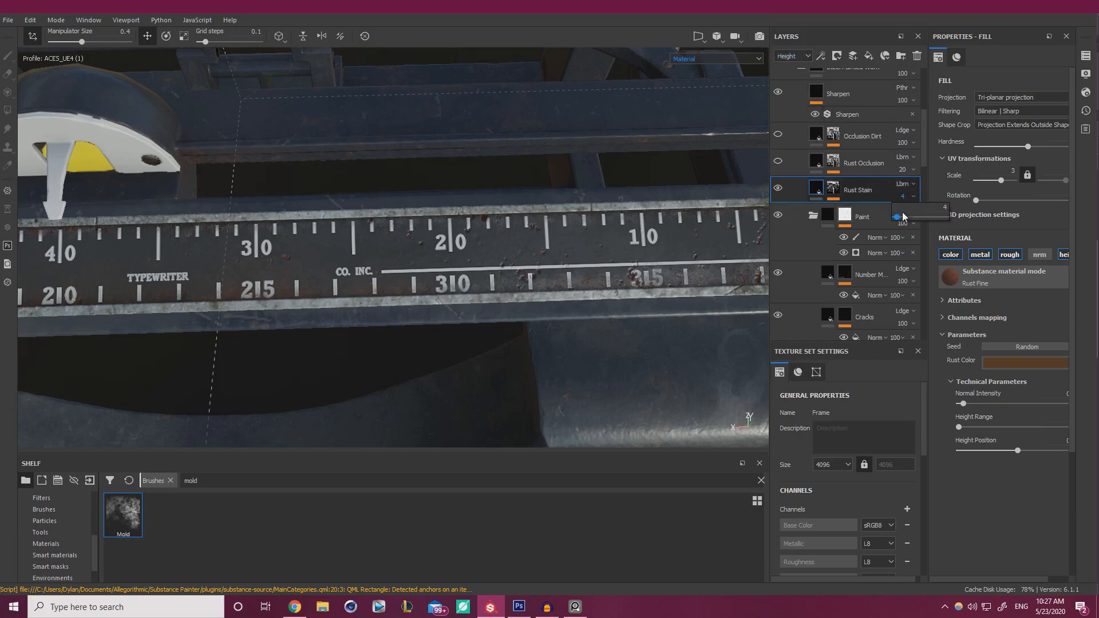
{"action": "left_click_drag", "start_coordinate": [898, 219], "coordinate": [893, 221]}
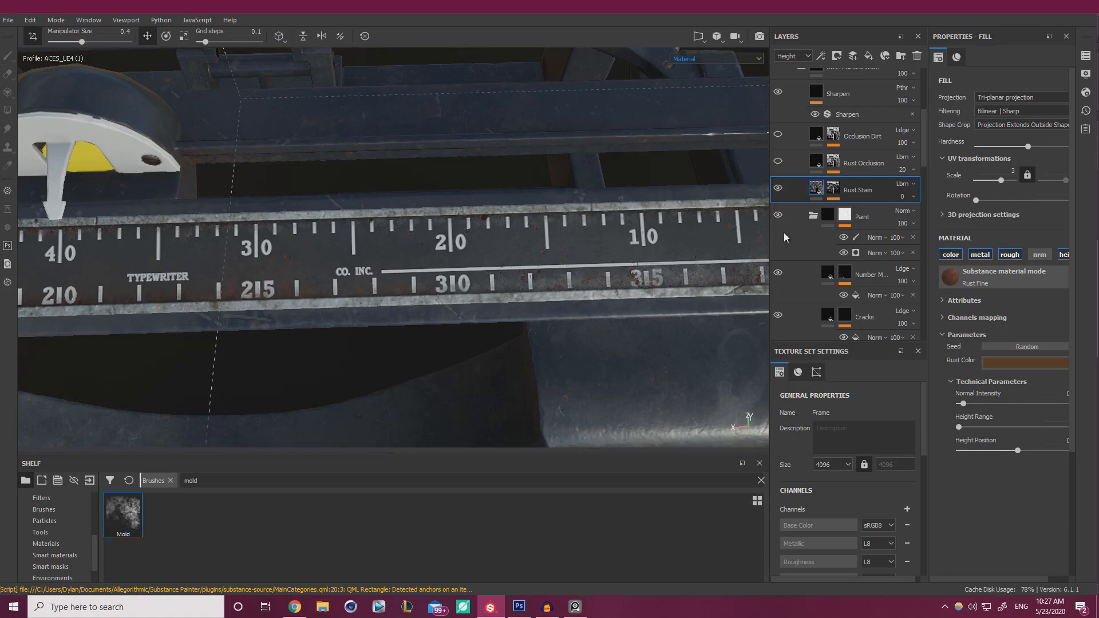
{"action": "left_click", "coordinate": [903, 197]}
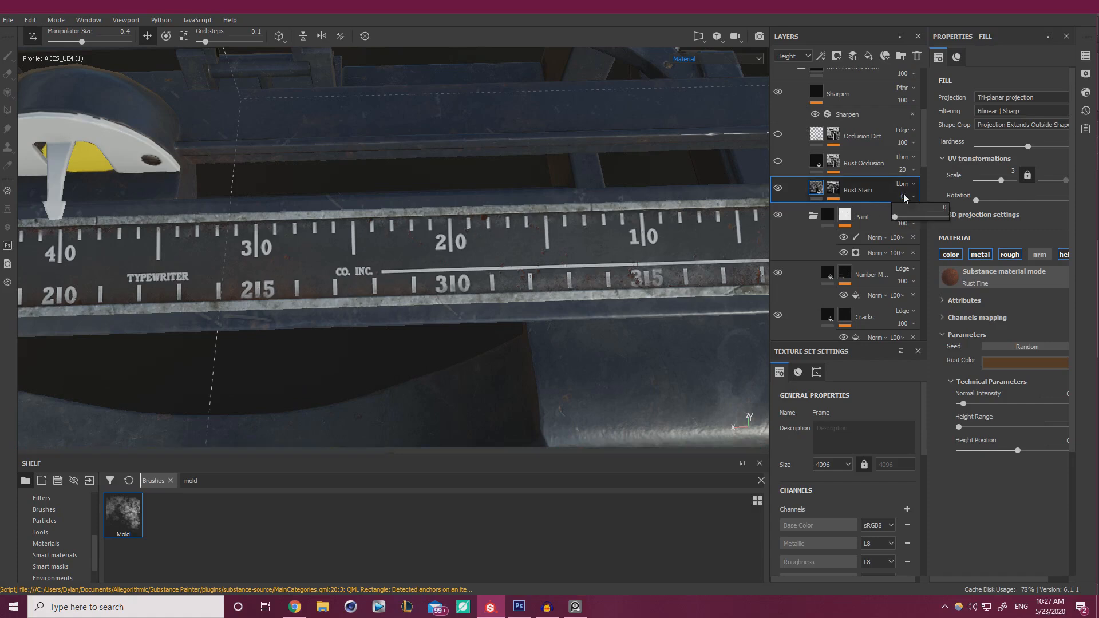
{"action": "left_click", "coordinate": [942, 206]}
{"action": "type", "text": "1"}
{"action": "key", "text": "Return"}
Switch the layer stack to the Base Color channel and set the Rust Stain layer's opacity to 47
{"action": "left_click", "coordinate": [800, 55]}
{"action": "left_click", "coordinate": [798, 68]}
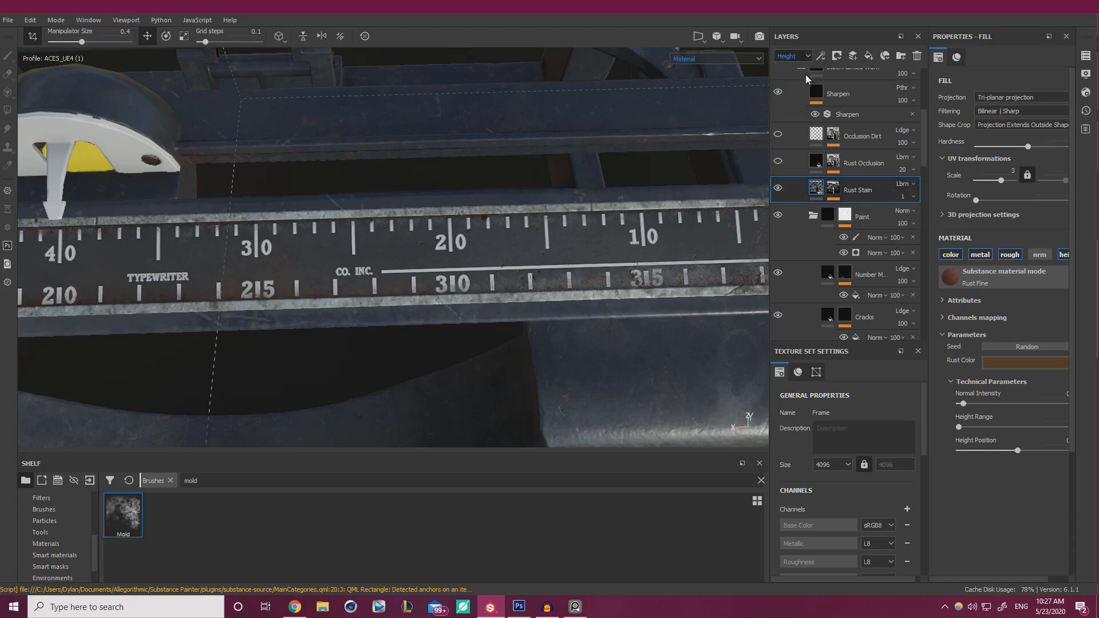
{"action": "left_click", "coordinate": [910, 196]}
{"action": "left_click", "coordinate": [919, 216]}
{"action": "mouse_move", "coordinate": [920, 217]}
{"action": "left_mouse_down"}
{"action": "mouse_move", "coordinate": [904, 219]}
{"action": "mouse_move", "coordinate": [919, 218]}
{"action": "left_mouse_up"}
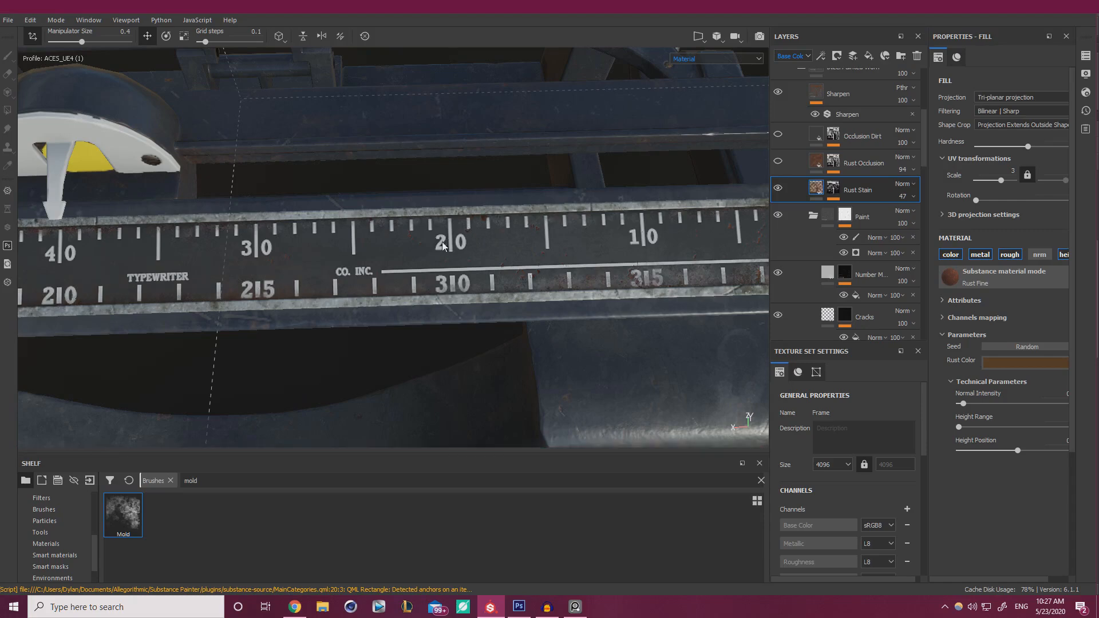
Show the Rust Occlusion layer and set Grunge to 0.02 in its Mask Builder generator
{"action": "right_click_drag", "start_coordinate": [429, 224], "coordinate": [246, 258], "text": "alt"}
{"action": "middle_click_drag", "start_coordinate": [246, 258], "coordinate": [427, 269], "text": "alt"}
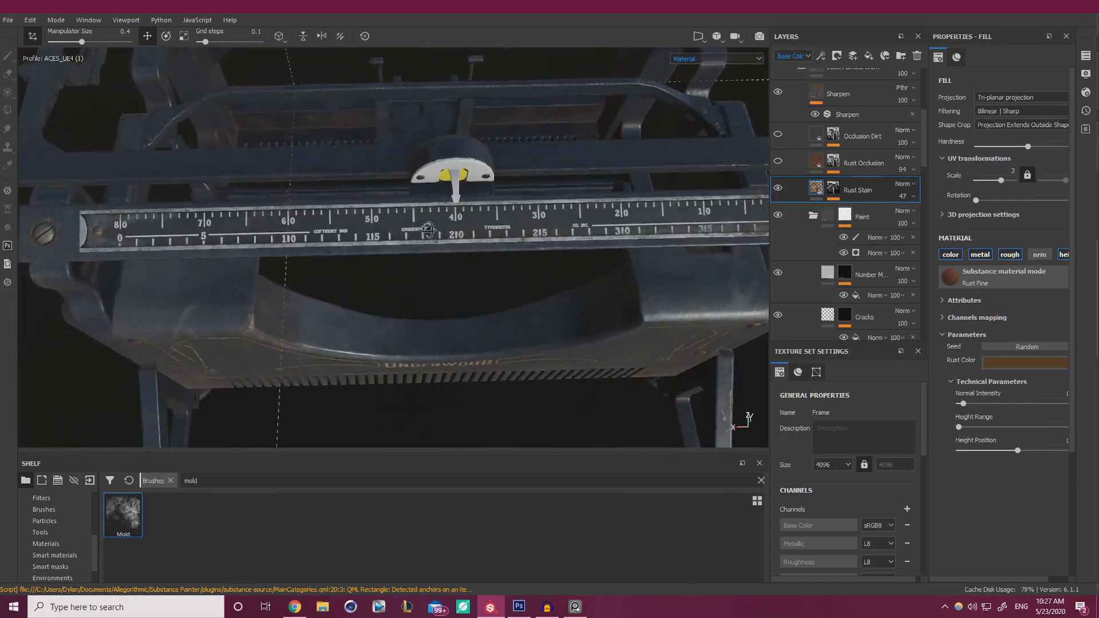
{"action": "left_click_drag", "start_coordinate": [427, 269], "coordinate": [449, 257], "text": "alt"}
{"action": "right_click_drag", "start_coordinate": [450, 258], "coordinate": [664, 248], "text": "alt"}
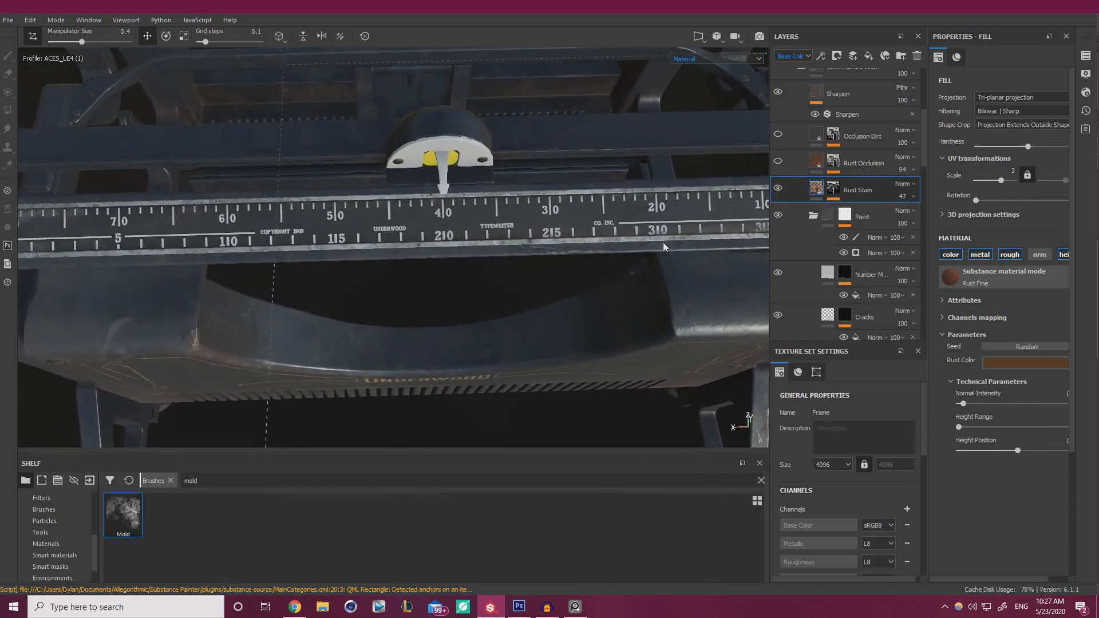
{"action": "left_click", "coordinate": [778, 163]}
{"action": "left_click", "coordinate": [816, 162]}
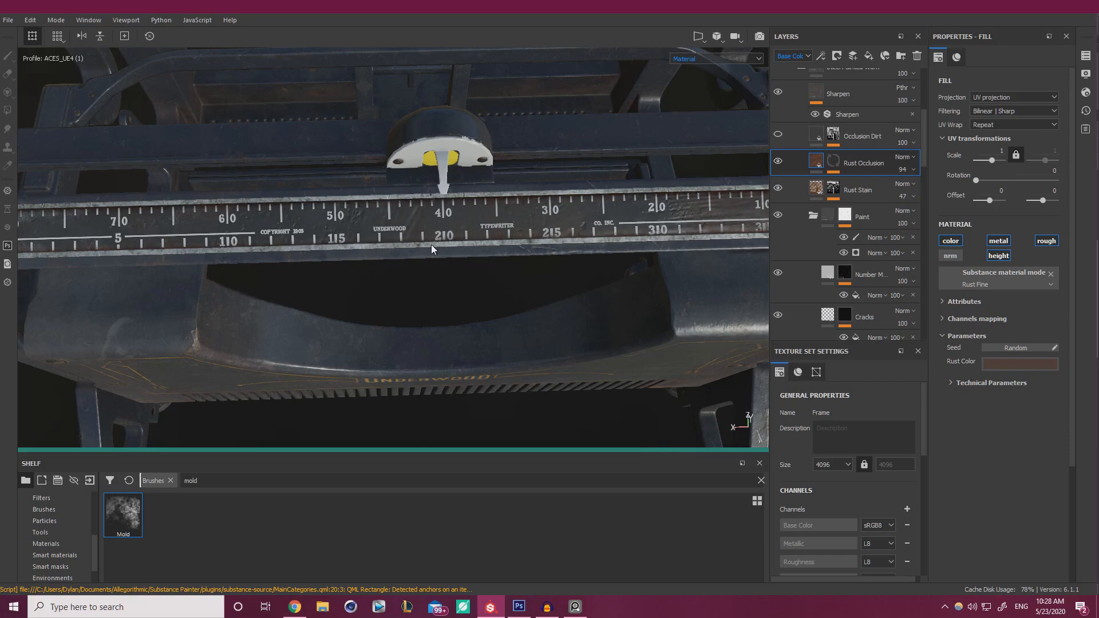
{"action": "mouse_move", "coordinate": [517, 215]}
{"action": "left_mouse_down", "text": "alt"}
{"action": "mouse_move", "coordinate": [304, 231]}
{"action": "mouse_move", "coordinate": [404, 255]}
{"action": "left_mouse_up", "text": "alt"}
{"action": "left_click", "coordinate": [833, 162]}
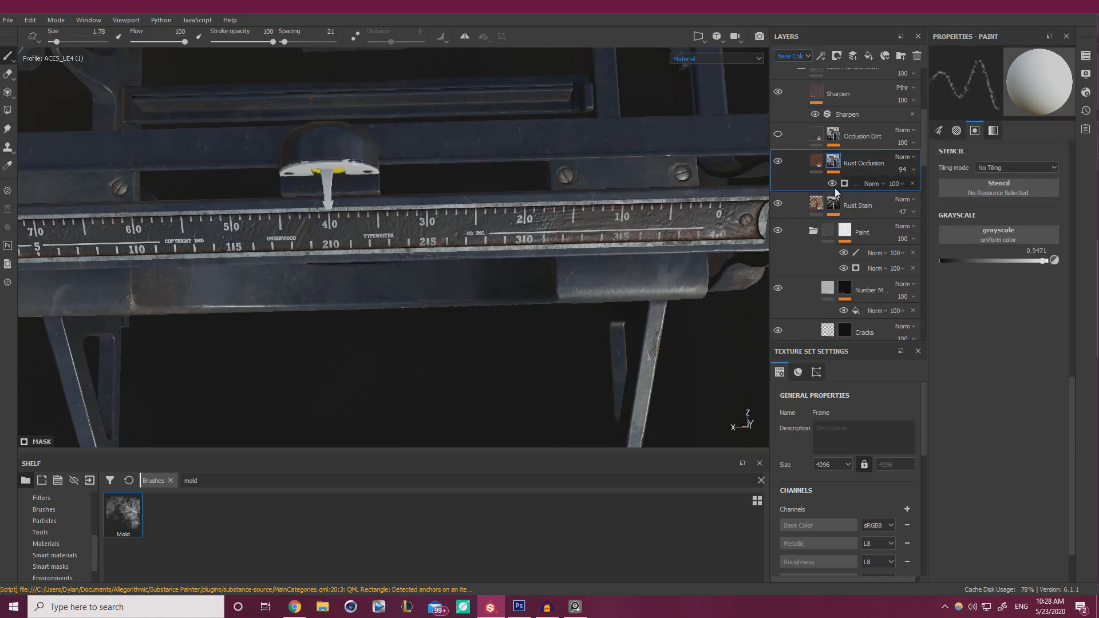
{"action": "left_click", "coordinate": [853, 183]}
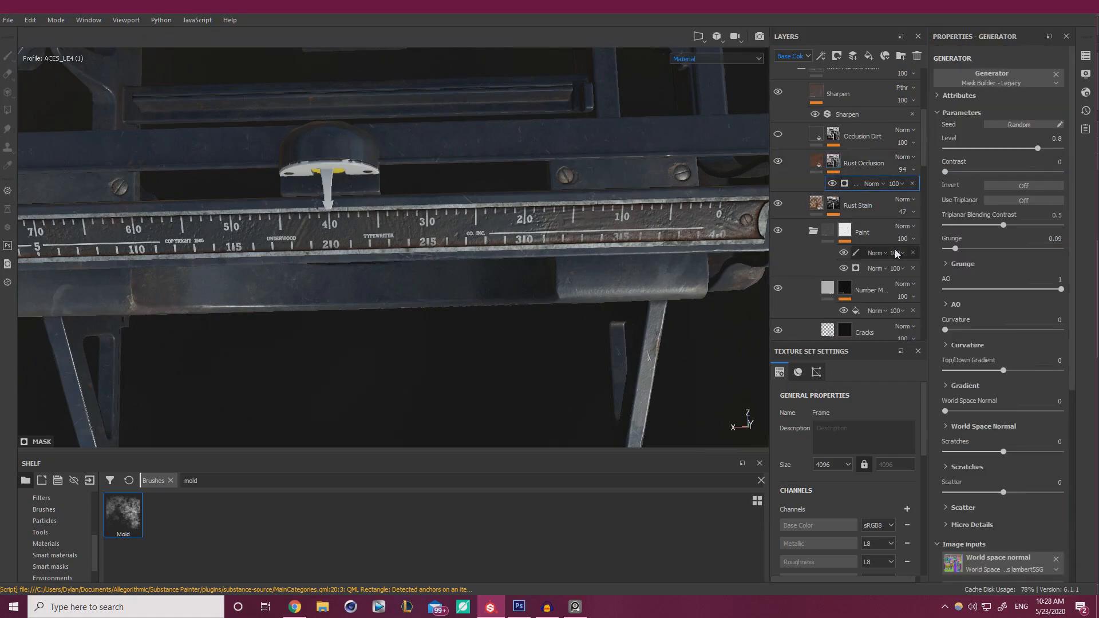
{"action": "left_click", "coordinate": [948, 250]}
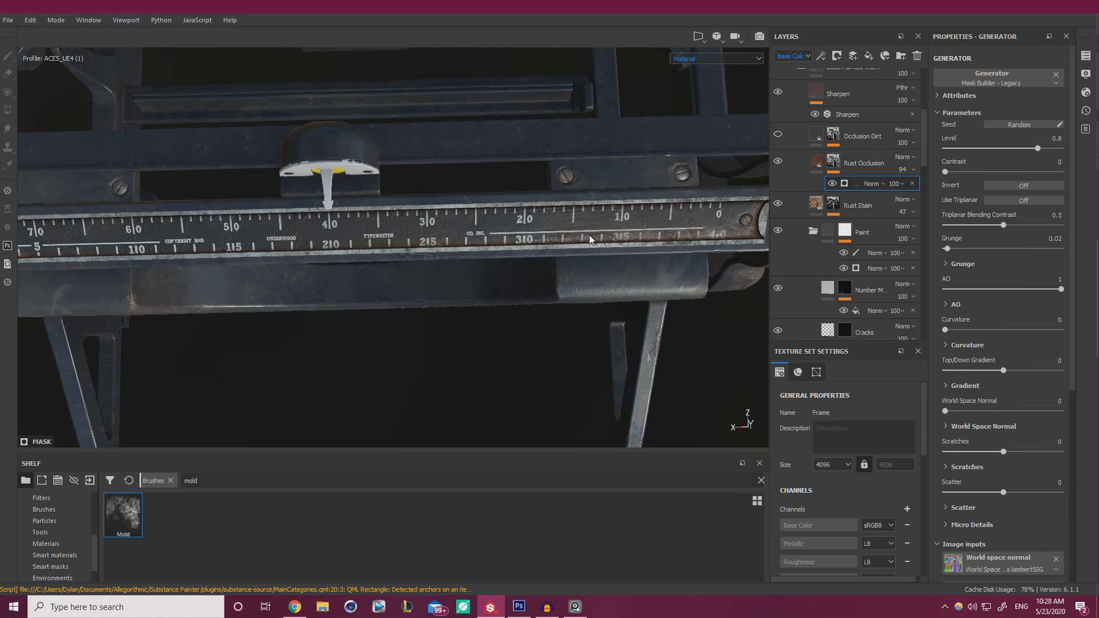
Inspect the occlusion rust along the ruler plate and set the Rust Occlusion mask generator's Level to 0.6
{"action": "left_click_drag", "start_coordinate": [504, 221], "coordinate": [513, 200], "text": "alt"}
{"action": "middle_click_drag", "start_coordinate": [513, 201], "coordinate": [298, 215], "text": "alt"}
{"action": "right_click_drag", "start_coordinate": [298, 214], "coordinate": [638, 307], "text": "alt"}
{"action": "left_click_drag", "start_coordinate": [638, 307], "coordinate": [601, 321], "text": "alt"}
{"action": "right_click_drag", "start_coordinate": [601, 321], "coordinate": [400, 295], "text": "alt"}
{"action": "middle_click_drag", "start_coordinate": [401, 295], "coordinate": [711, 290], "text": "alt"}
{"action": "middle_click_drag", "start_coordinate": [274, 272], "coordinate": [761, 278], "text": "alt"}
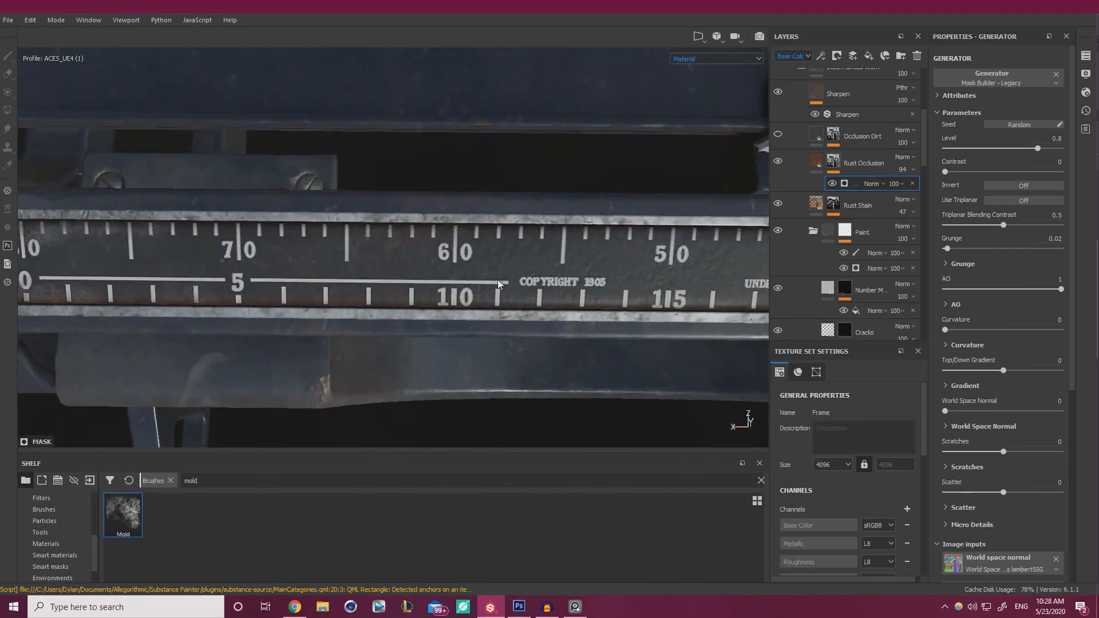
{"action": "right_click_drag", "start_coordinate": [498, 284], "coordinate": [310, 270], "text": "alt"}
{"action": "middle_click_drag", "start_coordinate": [310, 269], "coordinate": [450, 251], "text": "alt"}
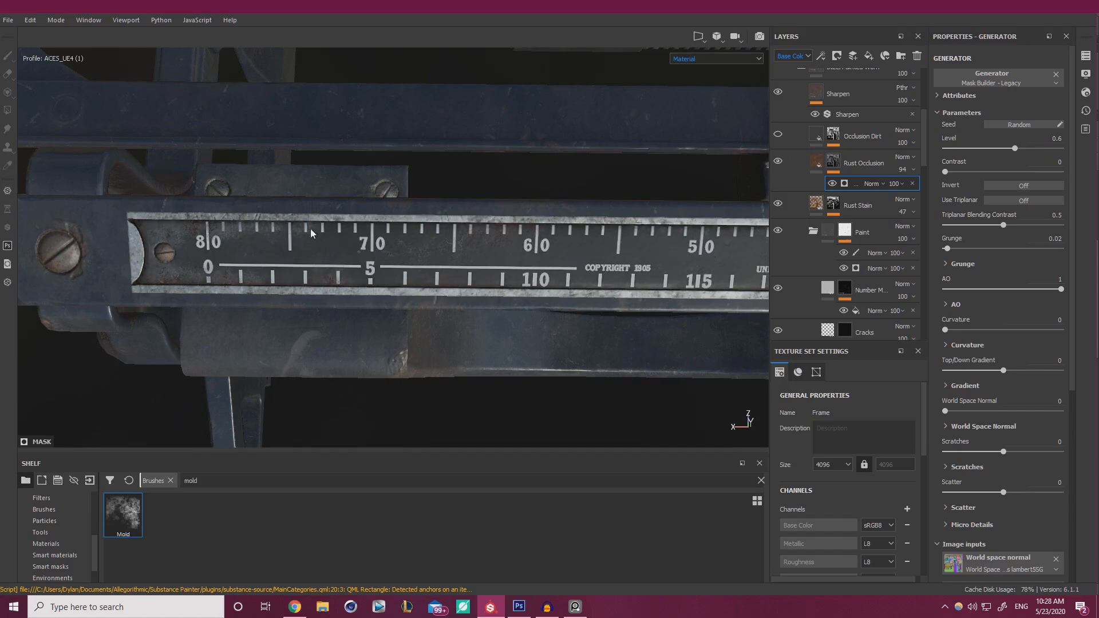
Check the ruler from a distance and near the pointer, and slightly raise the Rust Occlusion mask generator's Level
{"action": "left_click_drag", "start_coordinate": [311, 231], "coordinate": [483, 172], "text": "alt"}
{"action": "left_click_drag", "start_coordinate": [480, 165], "coordinate": [579, 151], "text": "alt"}
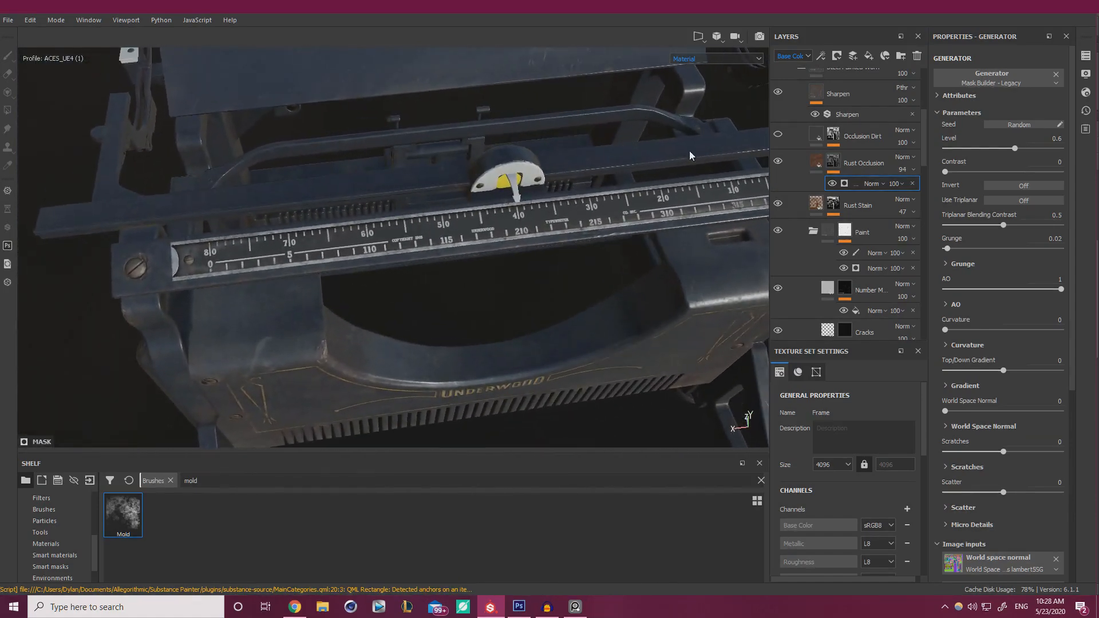
{"action": "left_click_drag", "start_coordinate": [689, 150], "coordinate": [611, 181], "text": "alt"}
{"action": "middle_click_drag", "start_coordinate": [611, 181], "coordinate": [515, 212], "text": "alt"}
{"action": "right_click_drag", "start_coordinate": [515, 211], "coordinate": [715, 202], "text": "alt"}
{"action": "left_click_drag", "start_coordinate": [715, 202], "coordinate": [653, 221], "text": "alt"}
{"action": "right_click_drag", "start_coordinate": [653, 221], "coordinate": [730, 218], "text": "alt"}
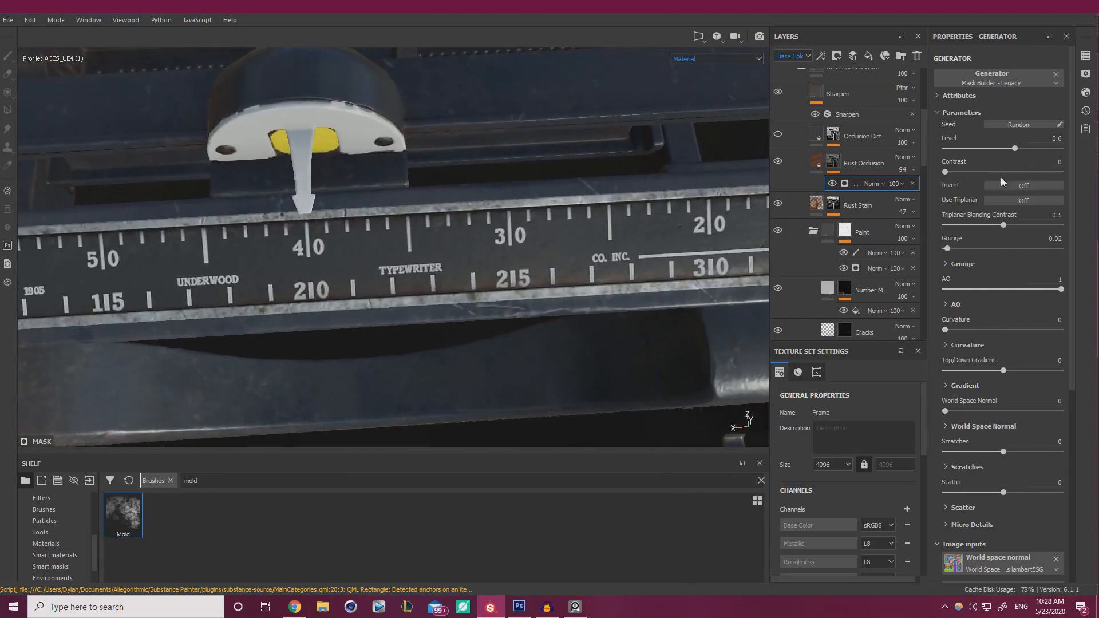
{"action": "left_click_drag", "start_coordinate": [1016, 148], "coordinate": [1020, 148]}
Lighten the Rust Occlusion material's Rust Color to a brightness value of 0.455 and lower its saturation
{"action": "left_click", "coordinate": [816, 162]}
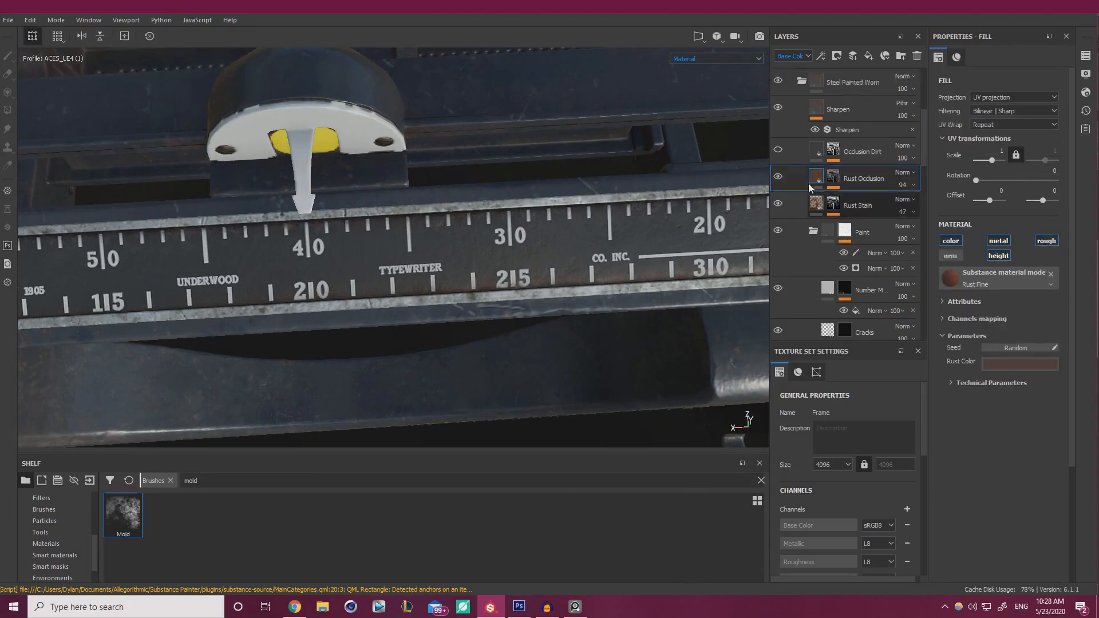
{"action": "left_click", "coordinate": [1002, 360]}
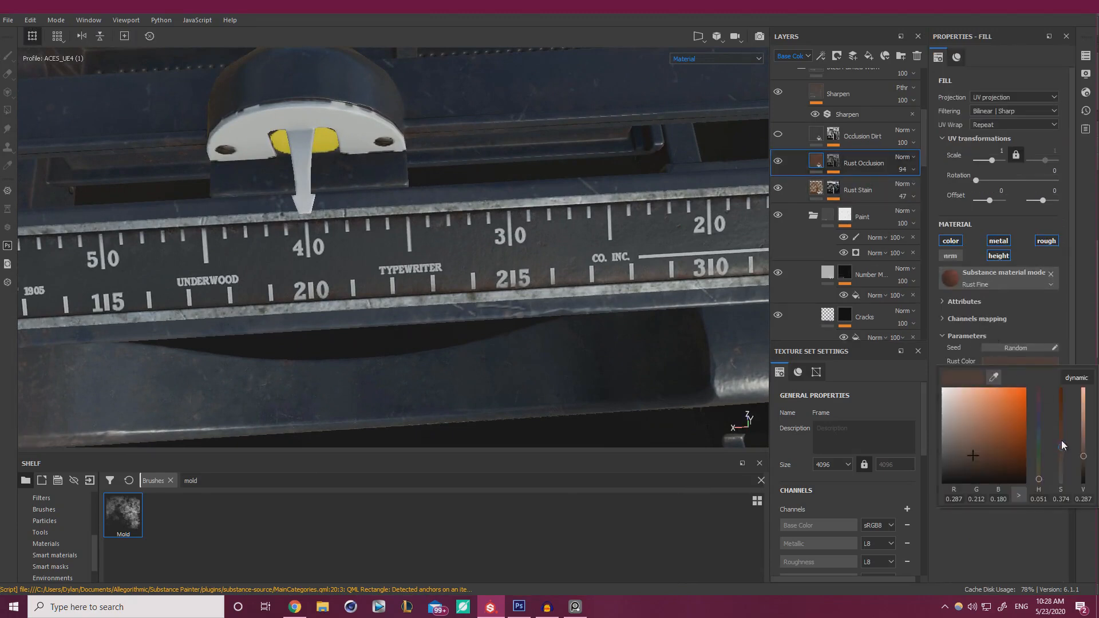
{"action": "left_click_drag", "start_coordinate": [1061, 448], "coordinate": [1084, 450]}
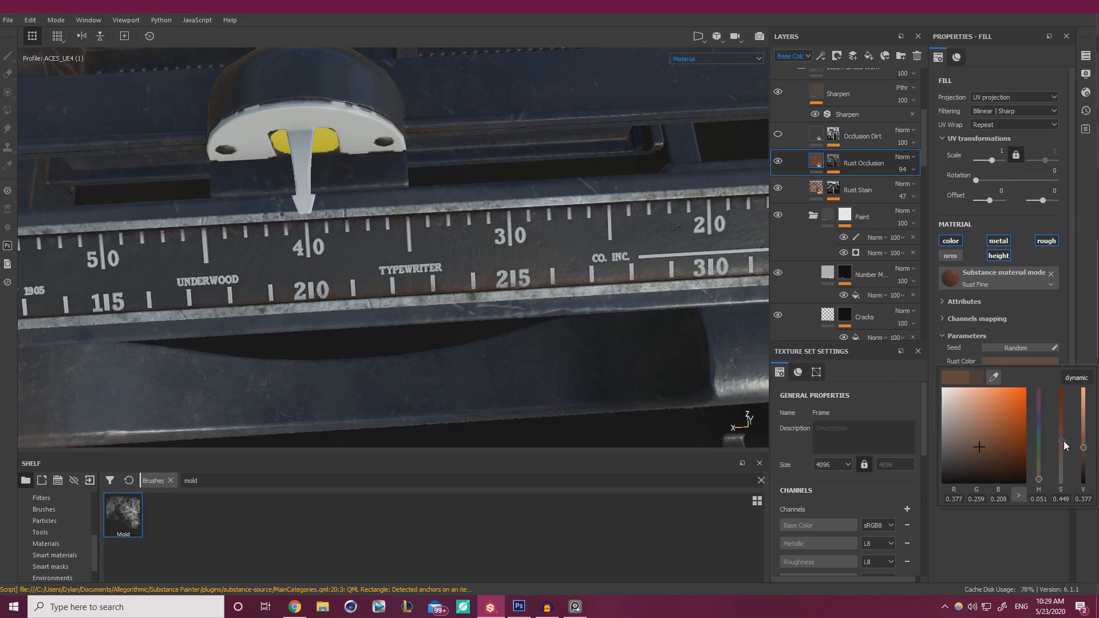
{"action": "left_click_drag", "start_coordinate": [1084, 448], "coordinate": [1084, 442]}
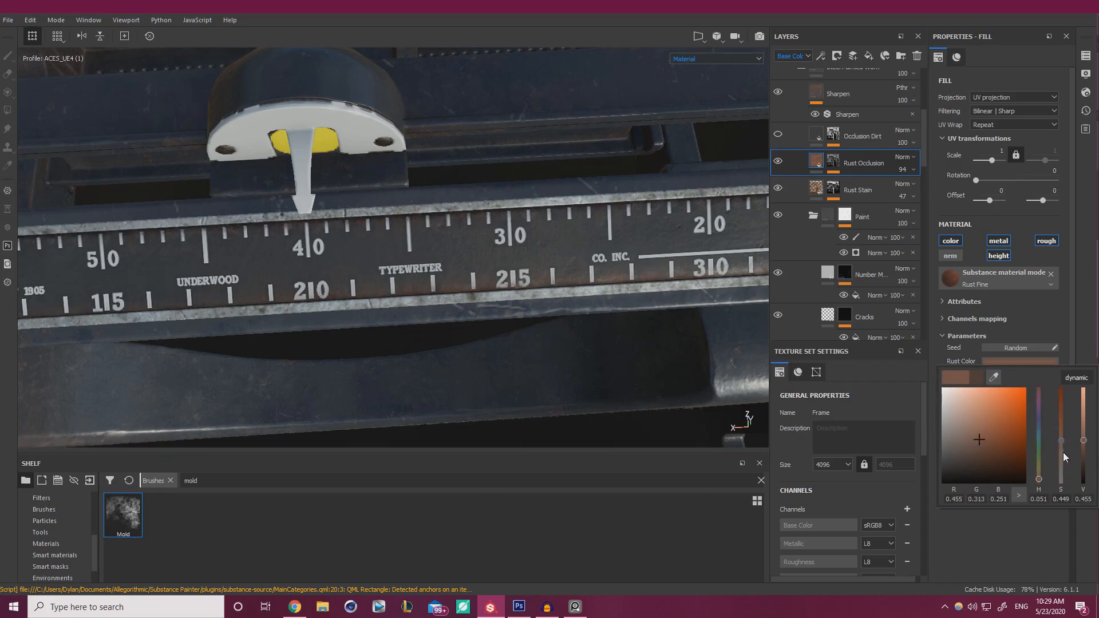
{"action": "left_click", "coordinate": [1063, 453]}
Show the Occlusion Dirt layer and inspect the ruler plate around the 80 to 60 numerals
{"action": "right_click_drag", "start_coordinate": [569, 283], "coordinate": [635, 286], "text": "alt"}
{"action": "middle_click_drag", "start_coordinate": [635, 286], "coordinate": [431, 306], "text": "alt"}
{"action": "left_click_drag", "start_coordinate": [430, 321], "coordinate": [447, 182], "text": "alt"}
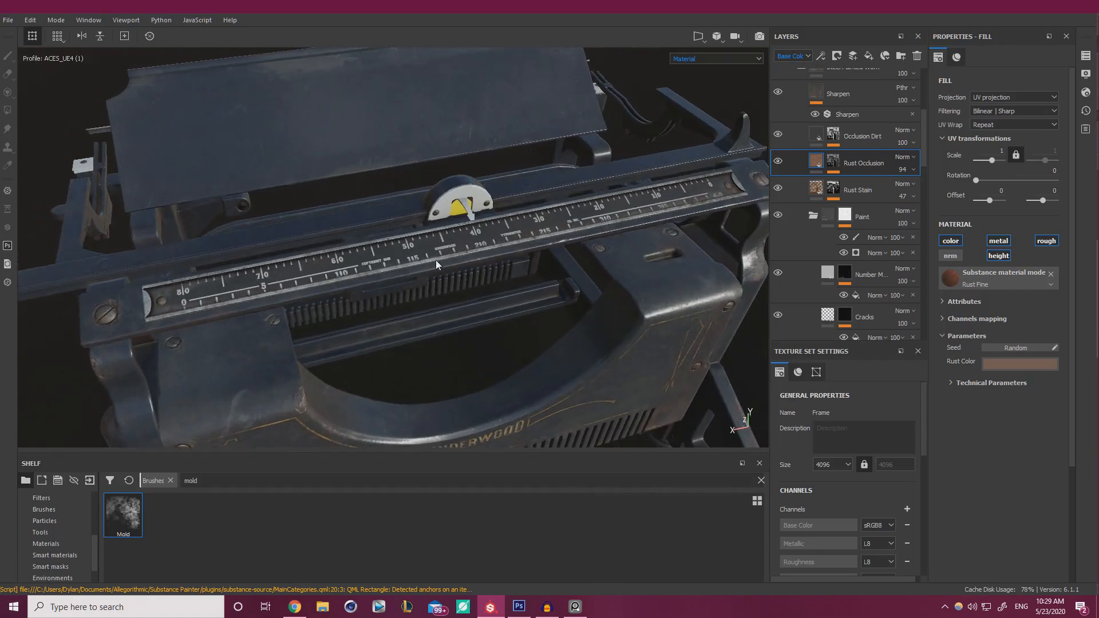
{"action": "left_click_drag", "start_coordinate": [266, 279], "coordinate": [535, 351], "text": "alt"}
{"action": "scroll", "coordinate": [535, 350], "scroll_direction": "up", "scroll_amount": 4}
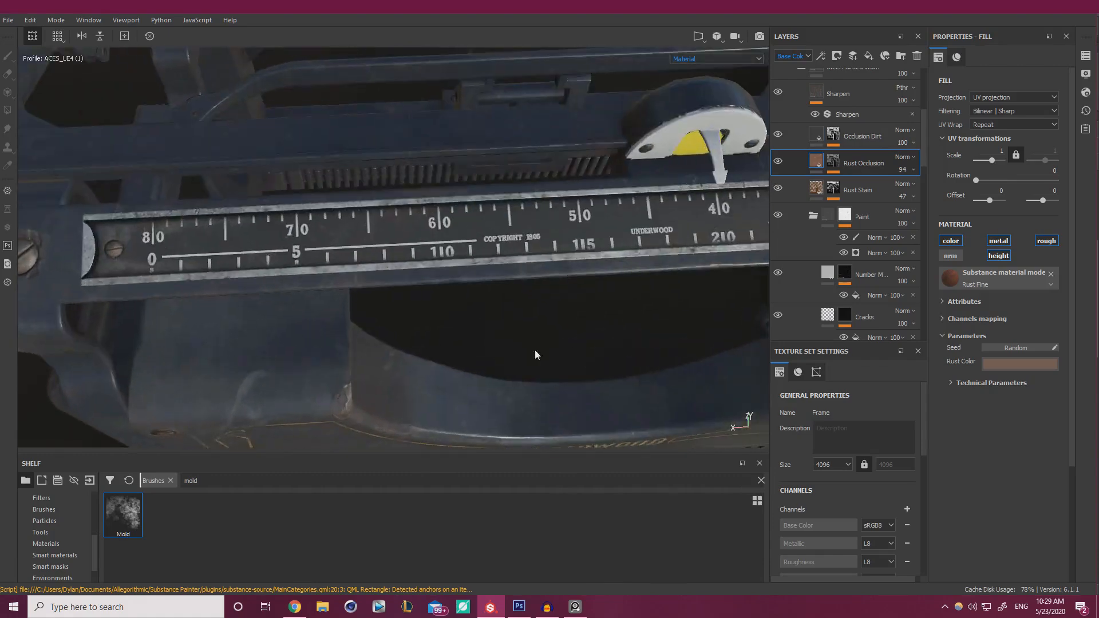
{"action": "middle_click_drag", "start_coordinate": [350, 334], "coordinate": [550, 316], "text": "alt"}
{"action": "left_click_drag", "start_coordinate": [550, 320], "coordinate": [314, 315], "text": "alt"}
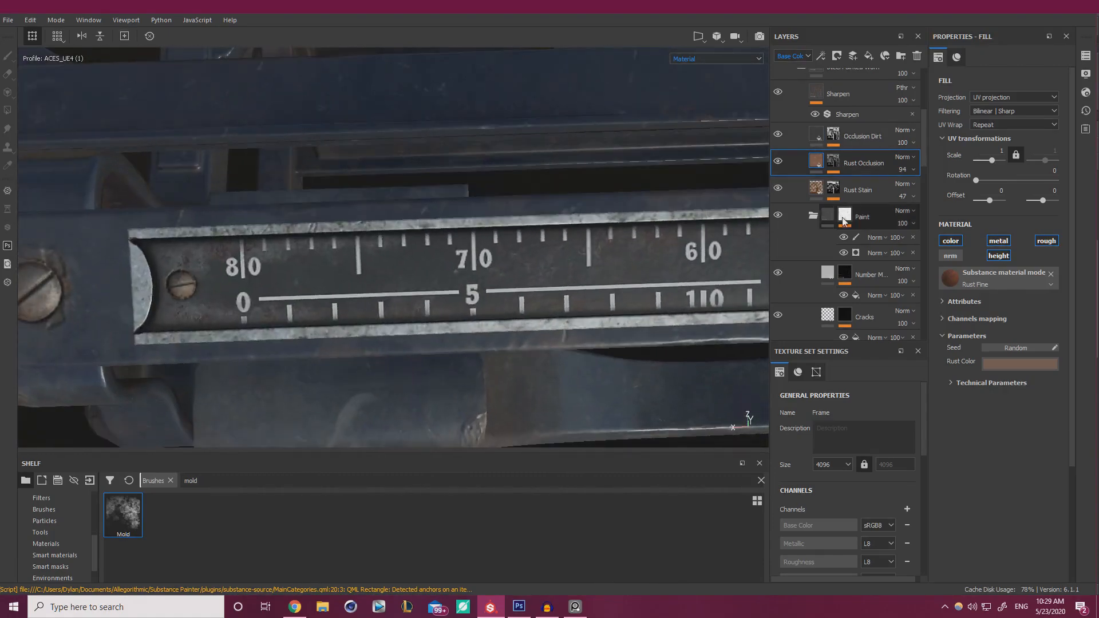
Set the Occlusion Dirt mask generator's Dirt Level to 0.55 and the layer's opacity to 21
{"action": "left_click", "coordinate": [833, 167]}
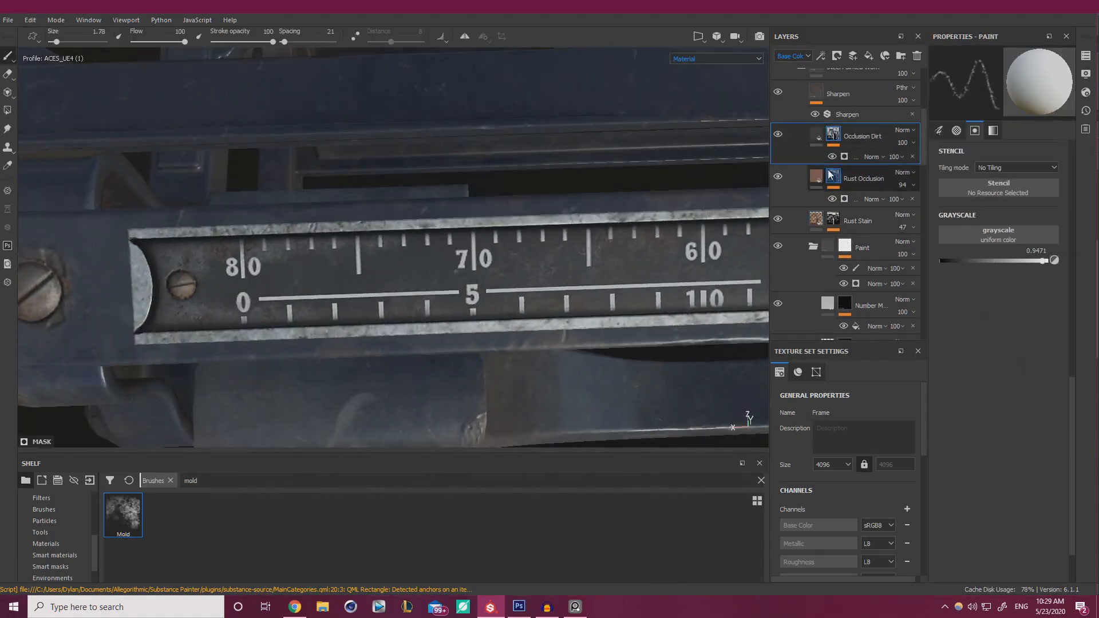
{"action": "left_click", "coordinate": [833, 135]}
{"action": "left_click", "coordinate": [856, 157]}
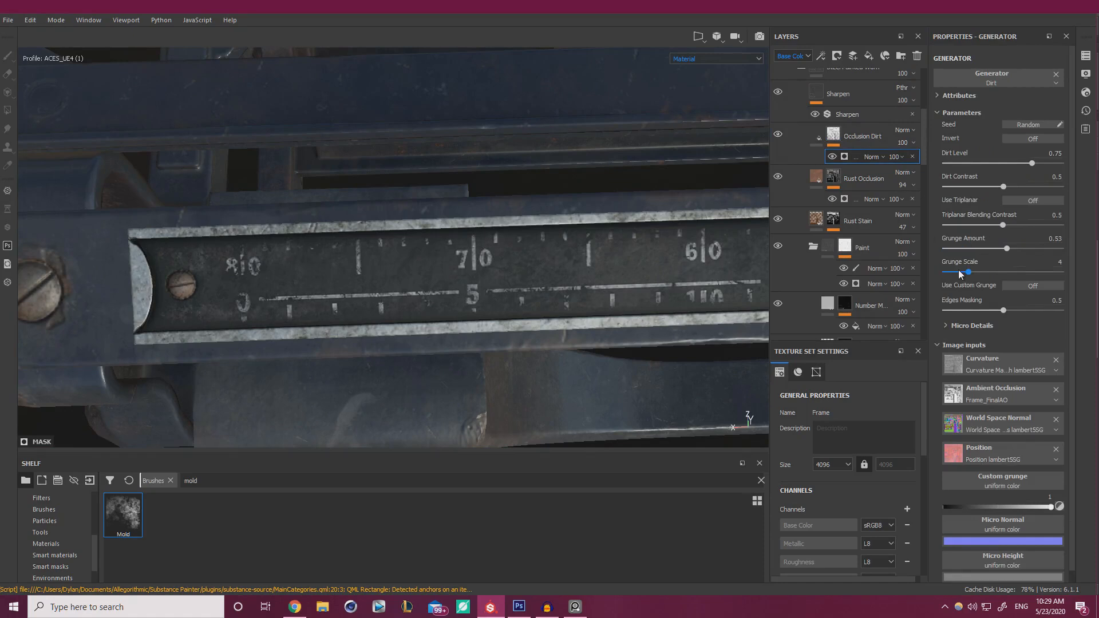
{"action": "left_click_drag", "start_coordinate": [1016, 165], "coordinate": [1001, 164]}
{"action": "left_click", "coordinate": [1009, 164]}
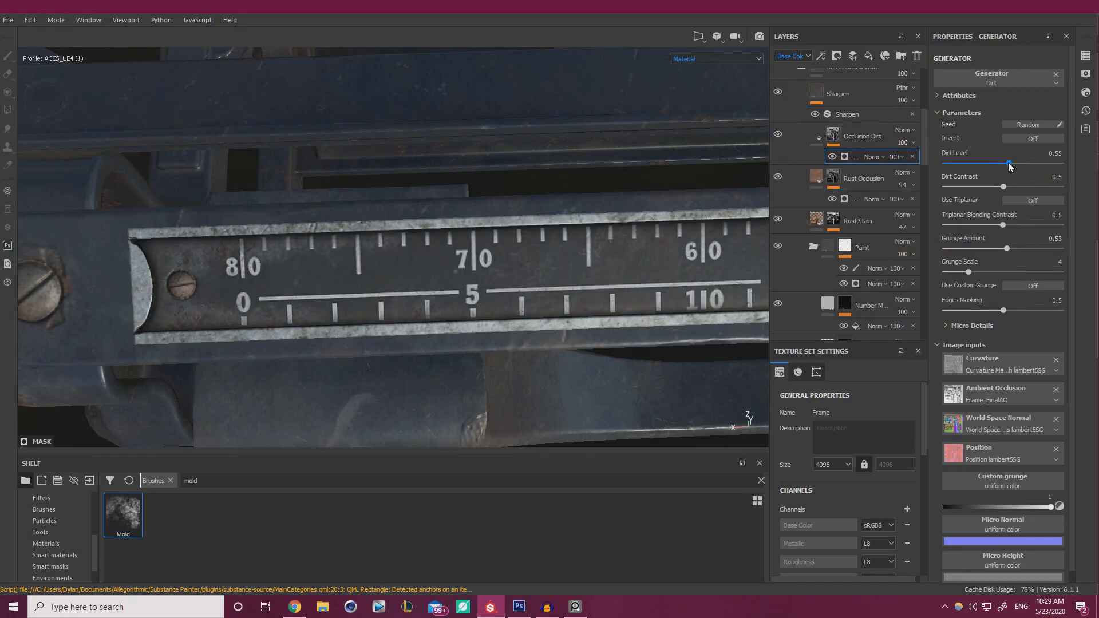
{"action": "left_click", "coordinate": [914, 144]}
{"action": "left_click", "coordinate": [907, 165]}
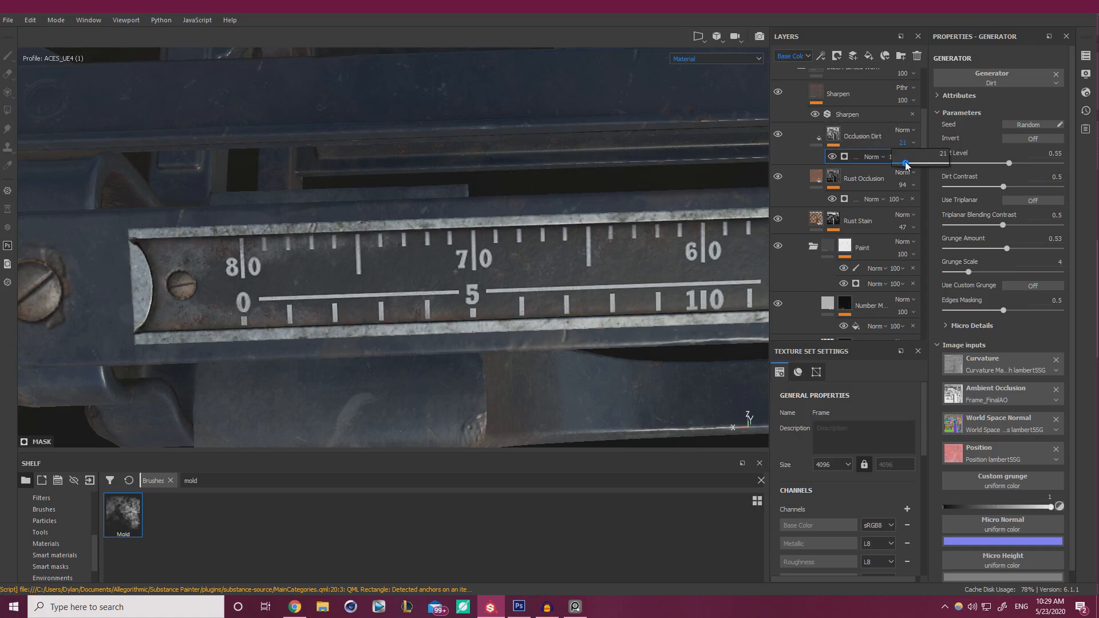
Change the Occlusion Dirt base color to a lighter grayish brown with hue 0.084, saturation 0.192 and value 0.206
{"action": "left_click", "coordinate": [817, 132]}
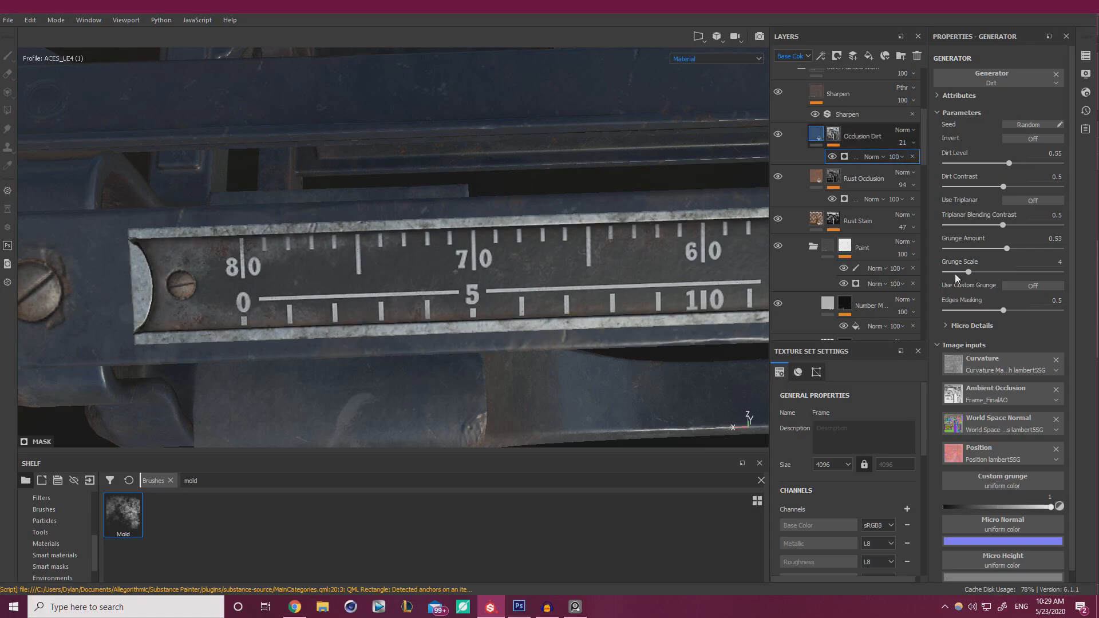
{"action": "left_click", "coordinate": [990, 331]}
{"action": "left_click_drag", "start_coordinate": [1086, 422], "coordinate": [1088, 409]}
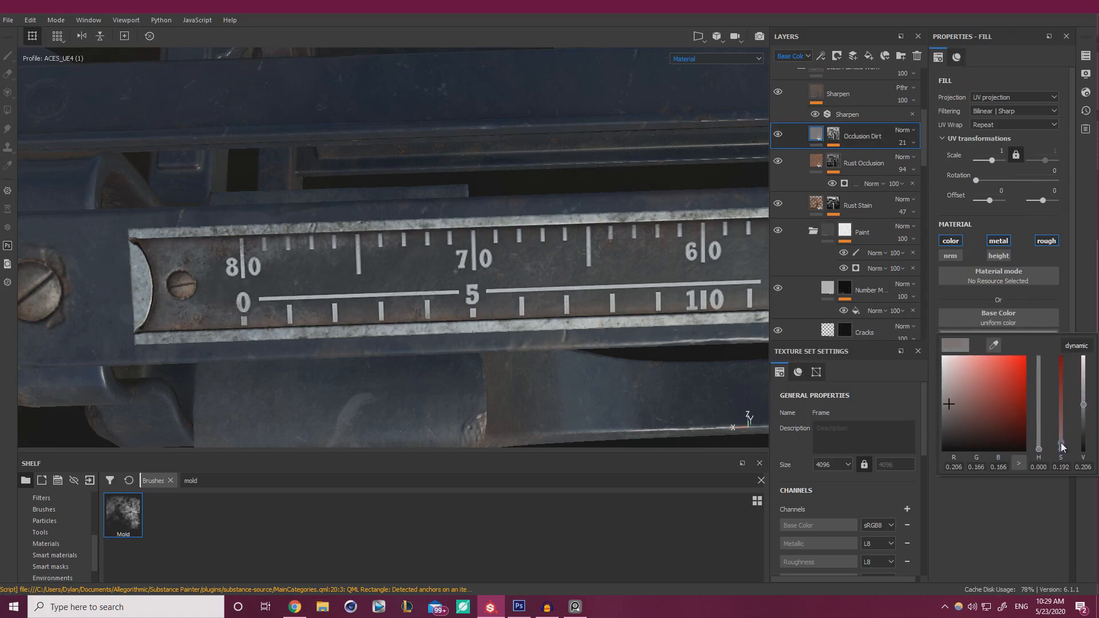
{"action": "left_click_drag", "start_coordinate": [1044, 448], "coordinate": [1041, 442]}
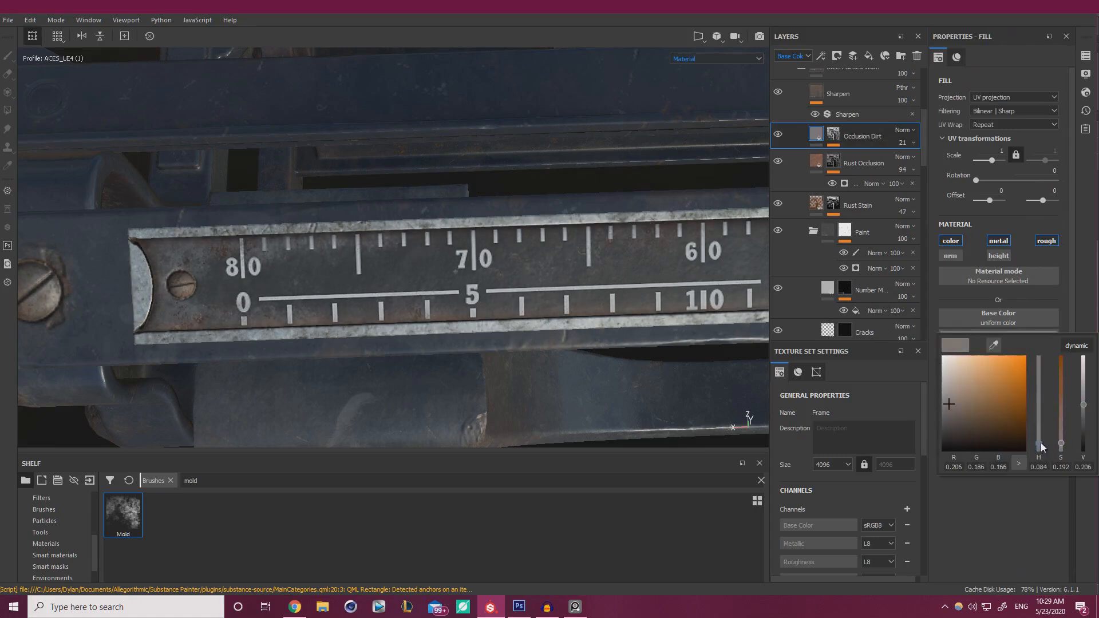
Examine the Occlusion Dirt layer's effect along the ruler plate, from the 80 end to the pointer and the numerals beyond it
{"action": "left_click", "coordinate": [778, 136]}
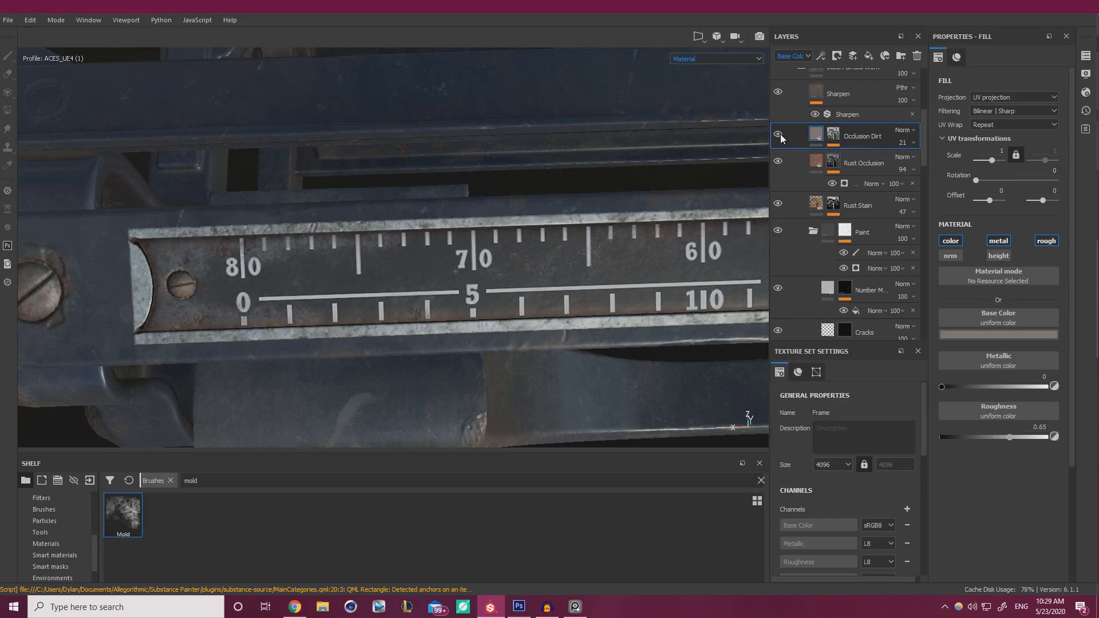
{"action": "right_click_drag", "start_coordinate": [486, 291], "coordinate": [504, 221], "text": "alt"}
{"action": "middle_click_drag", "start_coordinate": [504, 221], "coordinate": [279, 216], "text": "alt"}
{"action": "middle_click_drag", "start_coordinate": [573, 209], "coordinate": [234, 207], "text": "alt"}
{"action": "right_click_drag", "start_coordinate": [452, 214], "coordinate": [504, 292], "text": "alt"}
{"action": "middle_click_drag", "start_coordinate": [507, 295], "coordinate": [389, 298], "text": "alt"}
{"action": "left_click_drag", "start_coordinate": [388, 298], "coordinate": [361, 320], "text": "alt"}
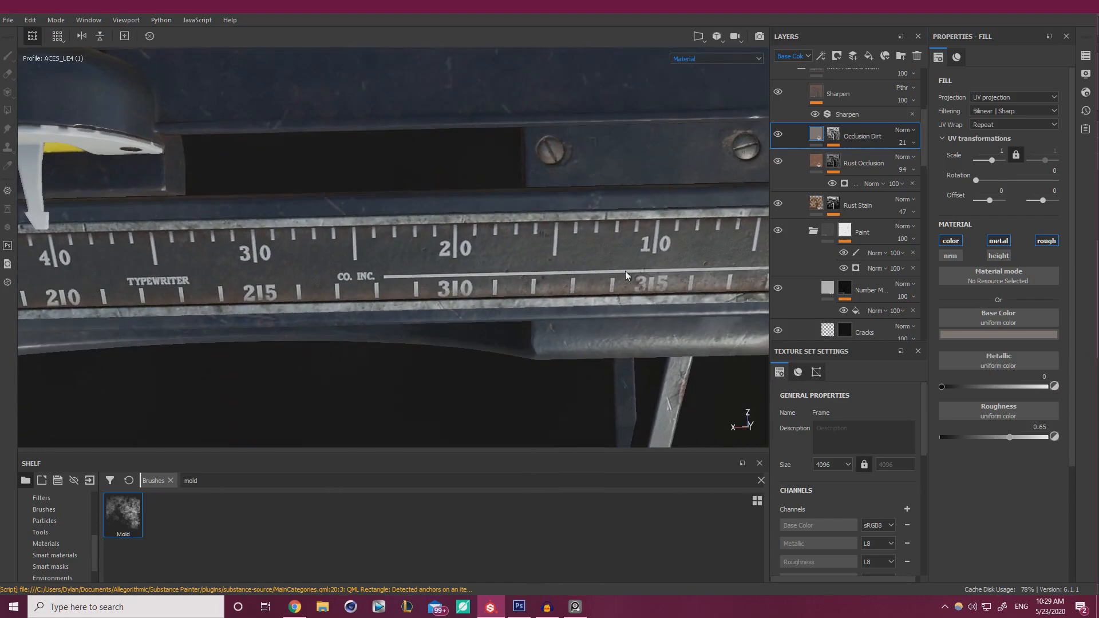
{"action": "middle_click_drag", "start_coordinate": [626, 272], "coordinate": [764, 224], "text": "alt"}
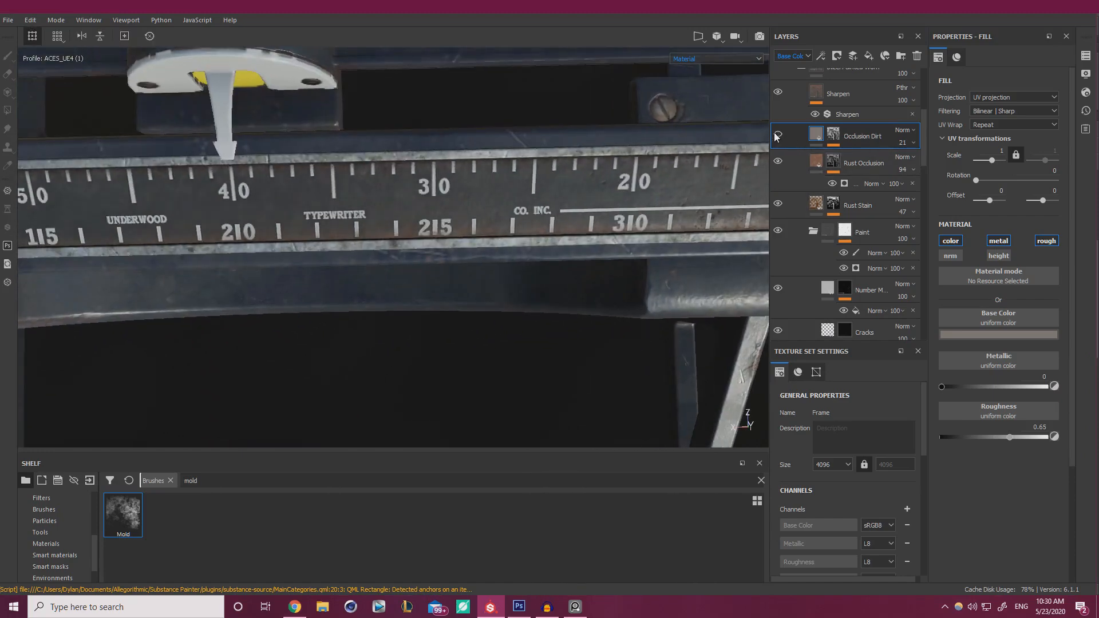
Add a paint effect above the generator in the Rust Occlusion mask and set its grayscale value to 0.1005
{"action": "left_click", "coordinate": [778, 161]}
{"action": "left_click", "coordinate": [849, 185]}
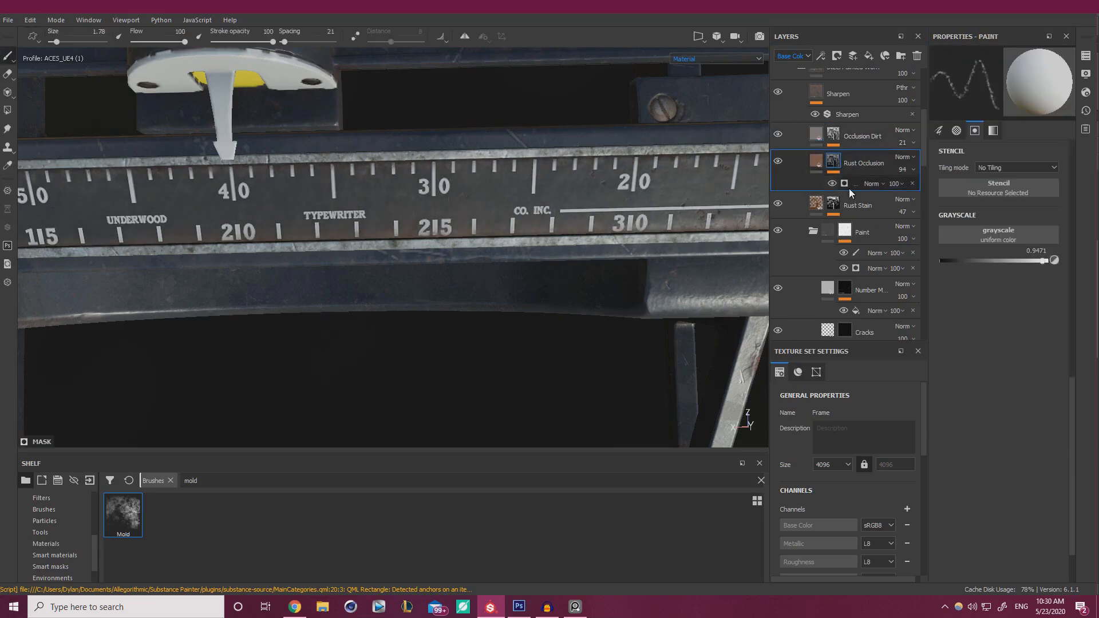
{"action": "right_click", "coordinate": [847, 185]}
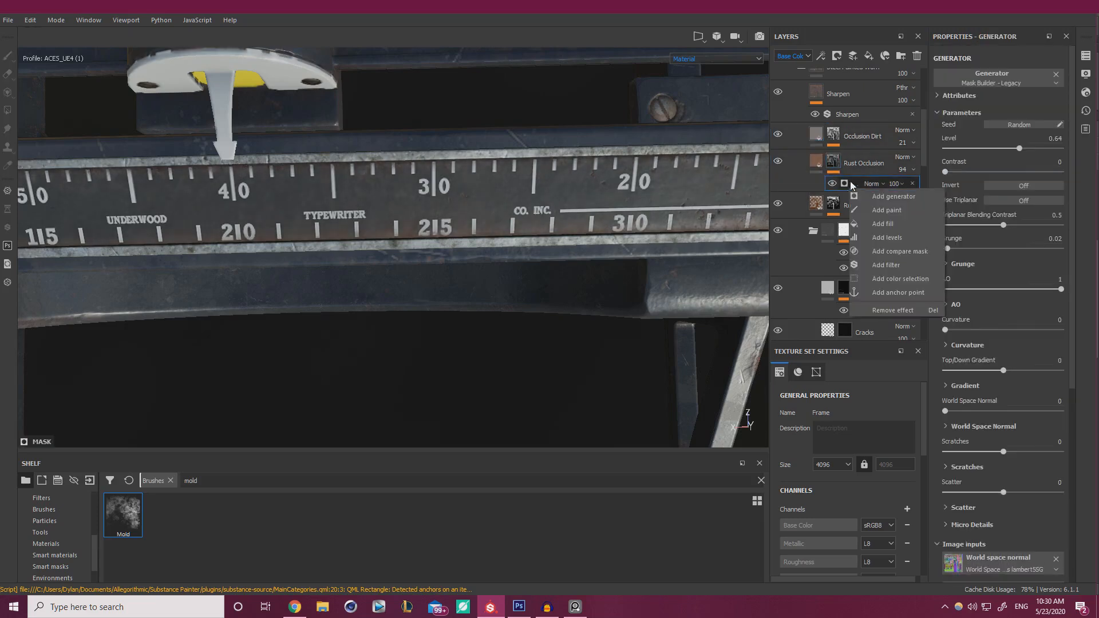
{"action": "left_click", "coordinate": [887, 213]}
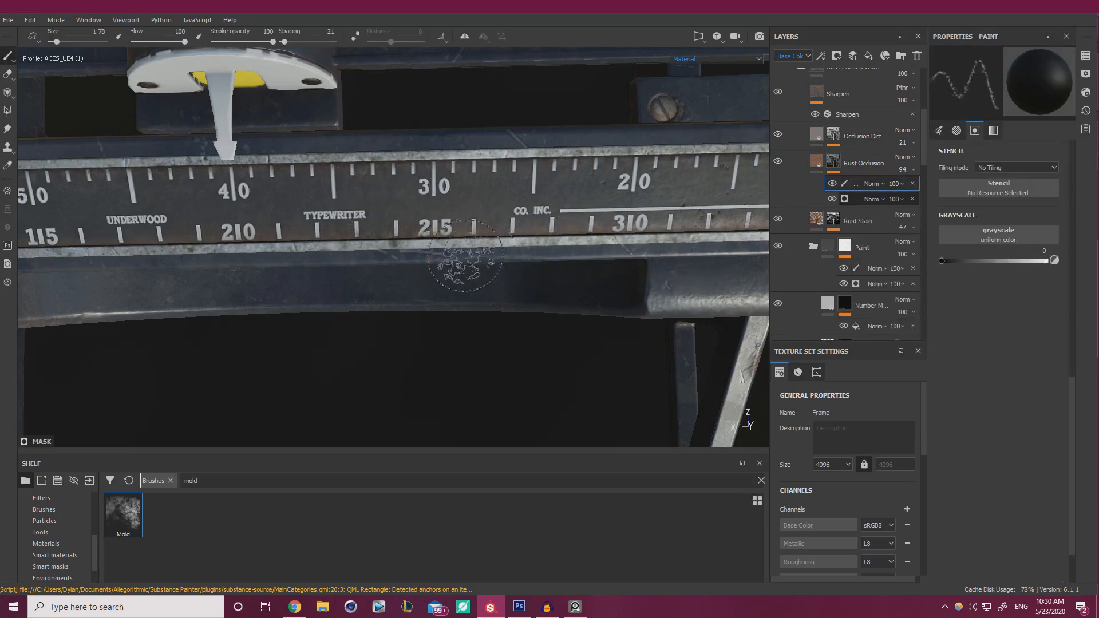
{"action": "middle_click_drag", "start_coordinate": [445, 224], "coordinate": [353, 232], "text": "alt"}
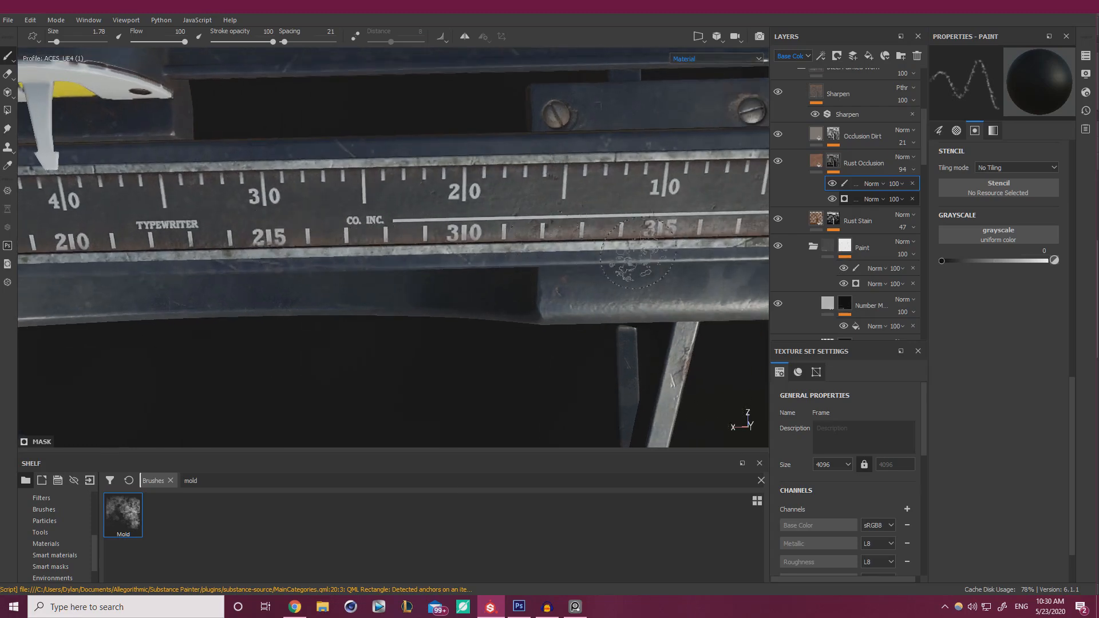
{"action": "left_click", "coordinate": [949, 261]}
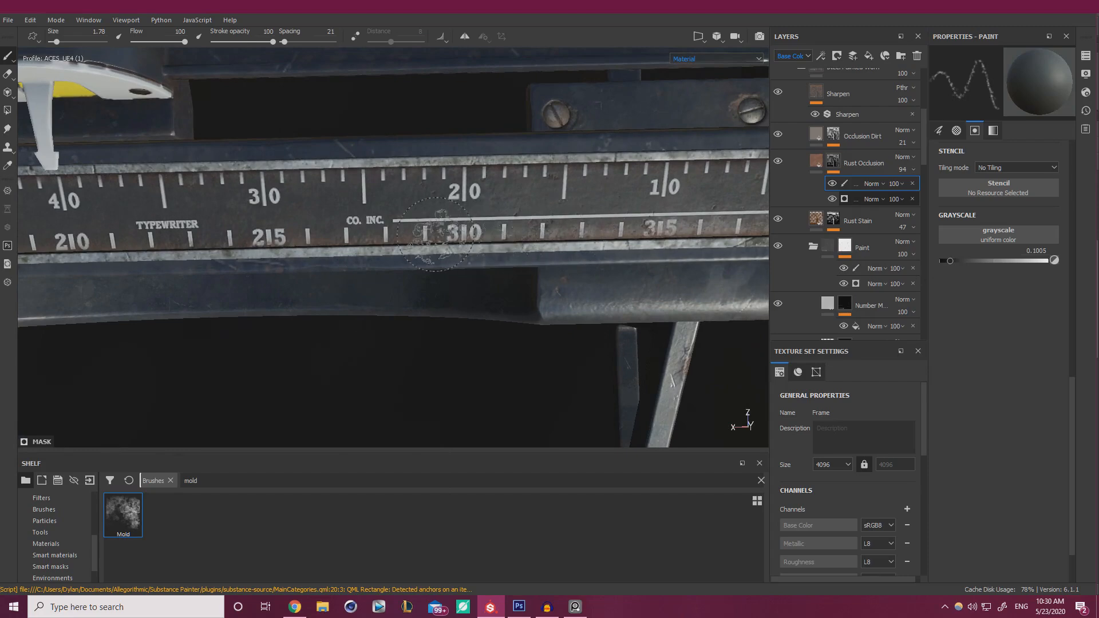
Reduce the brush size to 1.03 and check the occlusion rust along the ruler plate from the 80 end to the 0 end
{"action": "middle_click_drag", "start_coordinate": [231, 241], "coordinate": [560, 274], "text": "alt"}
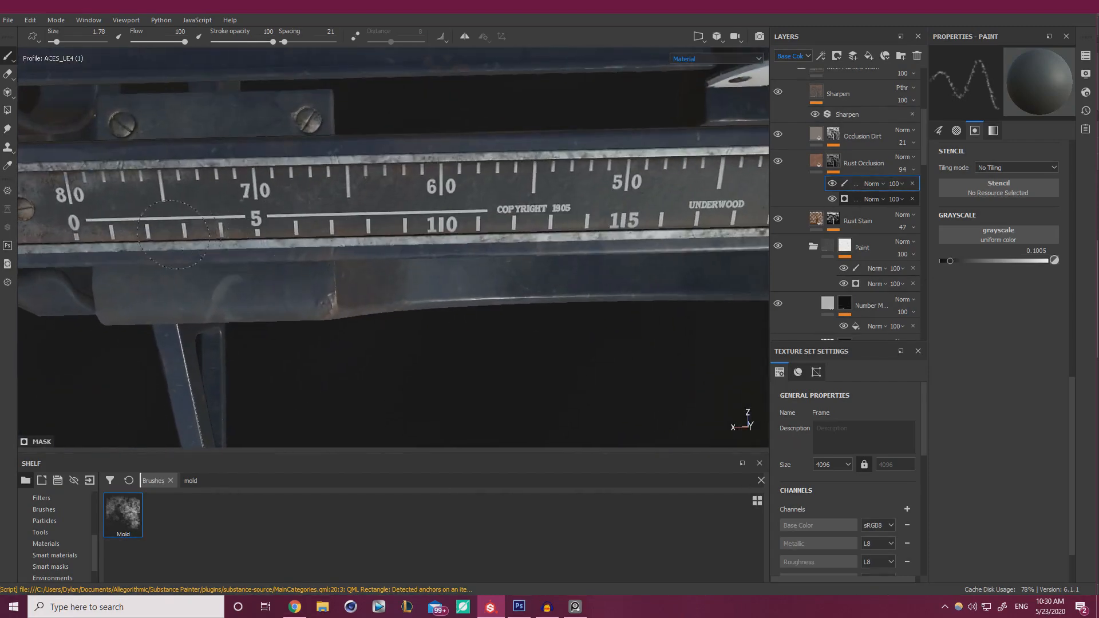
{"action": "right_click_drag", "start_coordinate": [418, 286], "coordinate": [283, 229], "text": "alt"}
{"action": "middle_click_drag", "start_coordinate": [283, 229], "coordinate": [435, 226], "text": "alt"}
{"action": "mouse_move", "coordinate": [435, 227]}
{"action": "right_mouse_down", "text": "alt"}
{"action": "mouse_move", "coordinate": [651, 265]}
{"action": "mouse_move", "coordinate": [510, 228]}
{"action": "right_mouse_up", "text": "alt"}
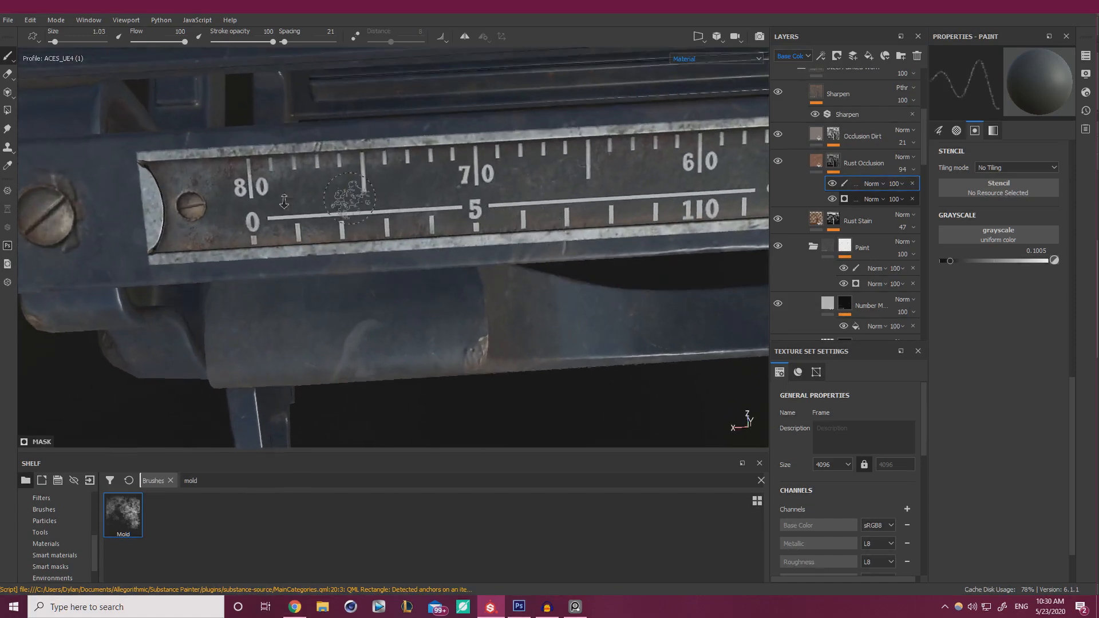
{"action": "right_click_drag", "start_coordinate": [435, 229], "coordinate": [338, 201], "text": "alt"}
{"action": "middle_click_drag", "start_coordinate": [573, 199], "coordinate": [279, 225], "text": "alt"}
{"action": "right_click_drag", "start_coordinate": [280, 225], "coordinate": [527, 262], "text": "alt"}
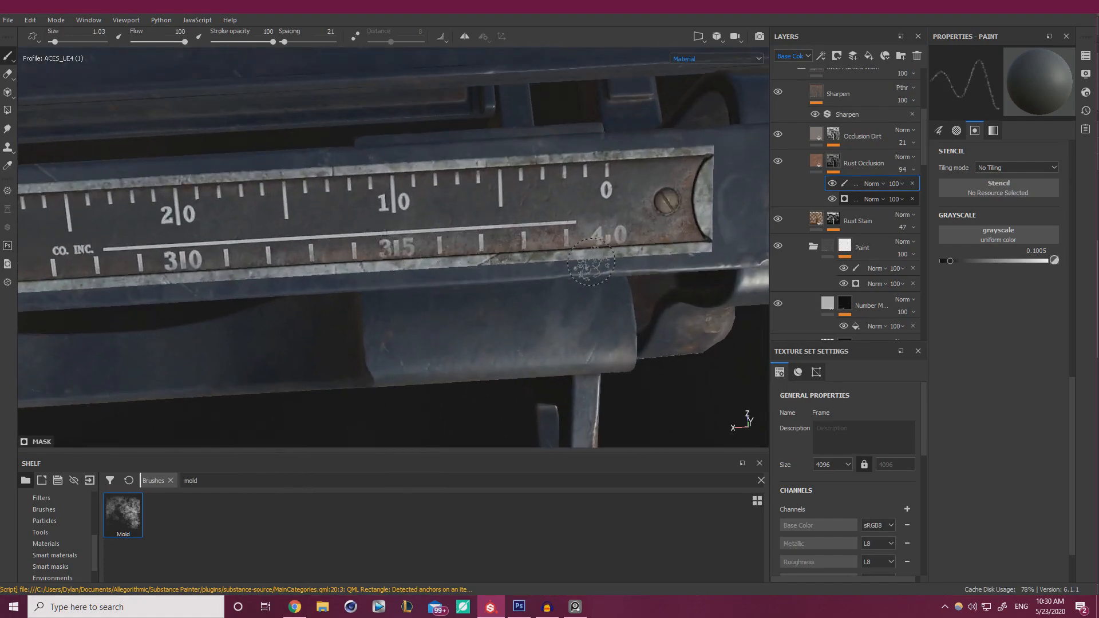
Compare the ruler plate's rust from a distance and close up around the 315 and 0 numerals
{"action": "right_click_drag", "start_coordinate": [593, 268], "coordinate": [401, 218], "text": "alt"}
{"action": "left_click_drag", "start_coordinate": [401, 217], "coordinate": [355, 247], "text": "alt"}
{"action": "middle_click_drag", "start_coordinate": [355, 246], "coordinate": [384, 173], "text": "alt"}
{"action": "left_click_drag", "start_coordinate": [383, 174], "coordinate": [462, 248], "text": "alt"}
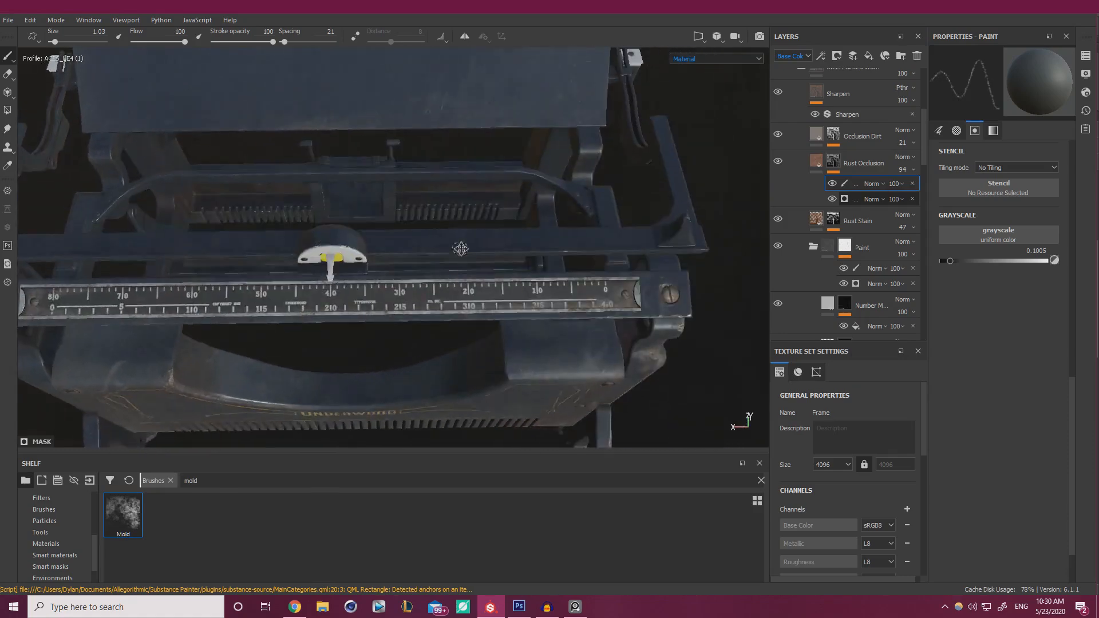
{"action": "middle_click_drag", "start_coordinate": [462, 248], "coordinate": [332, 200], "text": "alt"}
{"action": "right_click_drag", "start_coordinate": [333, 200], "coordinate": [723, 380], "text": "alt"}
{"action": "left_click_drag", "start_coordinate": [723, 380], "coordinate": [658, 421], "text": "alt"}
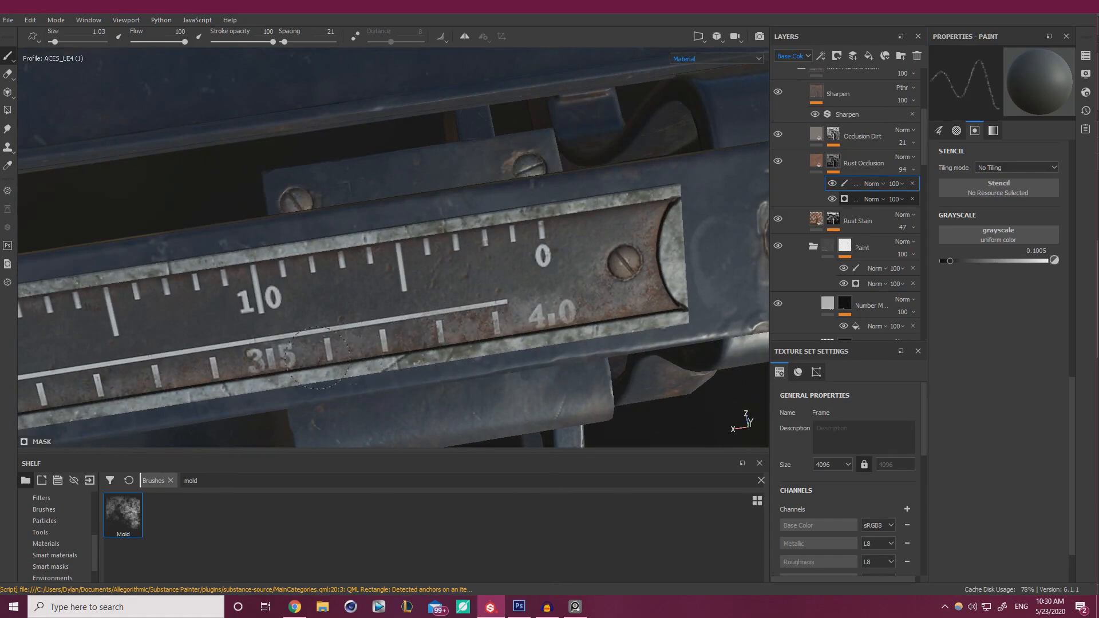
{"action": "right_click_drag", "start_coordinate": [253, 373], "coordinate": [120, 280], "text": "alt"}
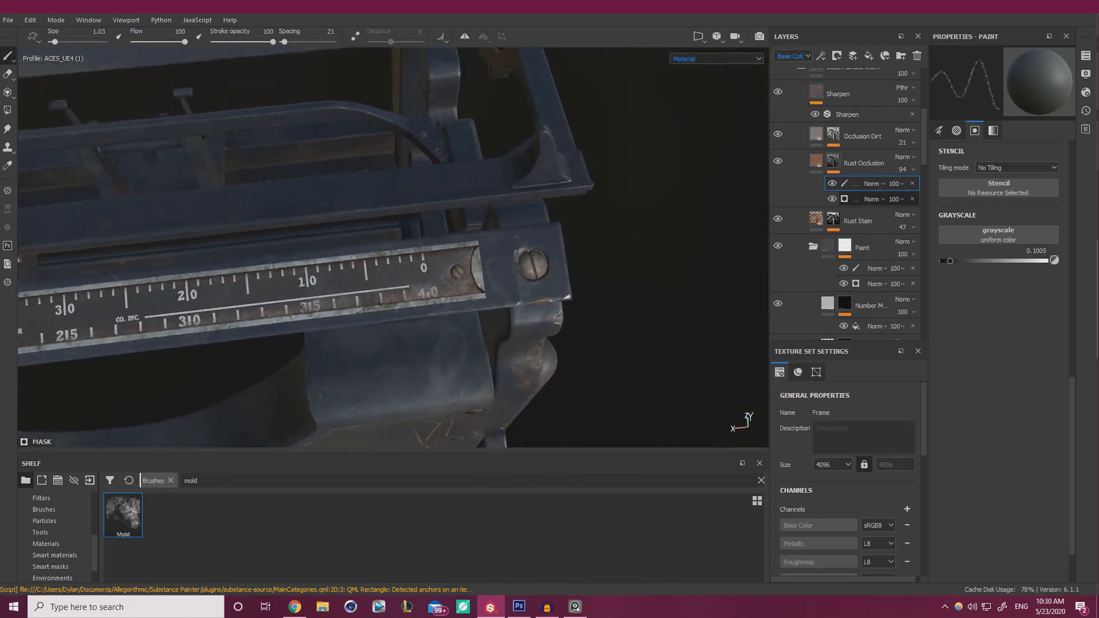
Inspect the whole typewriter frame and ruler from several angles, with the environment lighting rotated
{"action": "left_click_drag", "start_coordinate": [120, 280], "coordinate": [138, 240], "text": "alt"}
{"action": "middle_click_drag", "start_coordinate": [137, 240], "coordinate": [186, 205], "text": "alt"}
{"action": "right_click_drag", "start_coordinate": [187, 205], "coordinate": [297, 200], "text": "alt"}
{"action": "scroll", "coordinate": [785, 160], "scroll_direction": "up", "scroll_amount": 3}
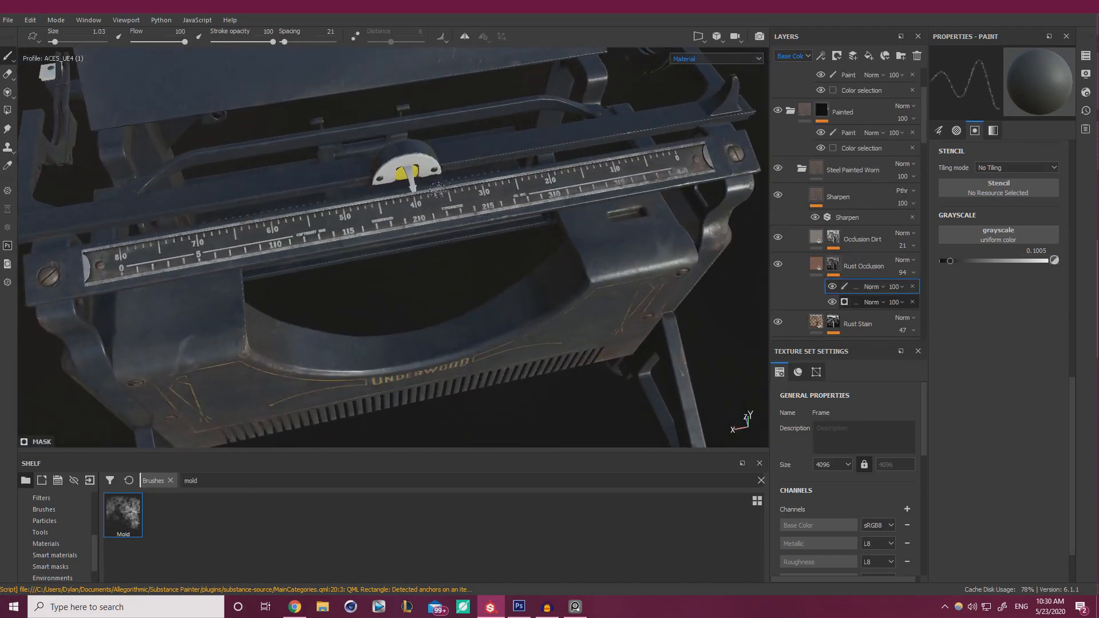
{"action": "left_click_drag", "start_coordinate": [438, 190], "coordinate": [366, 198], "text": "alt"}
{"action": "right_click_drag", "start_coordinate": [366, 197], "coordinate": [275, 184], "text": "alt"}
{"action": "left_click_drag", "start_coordinate": [274, 183], "coordinate": [115, 172], "text": "alt"}
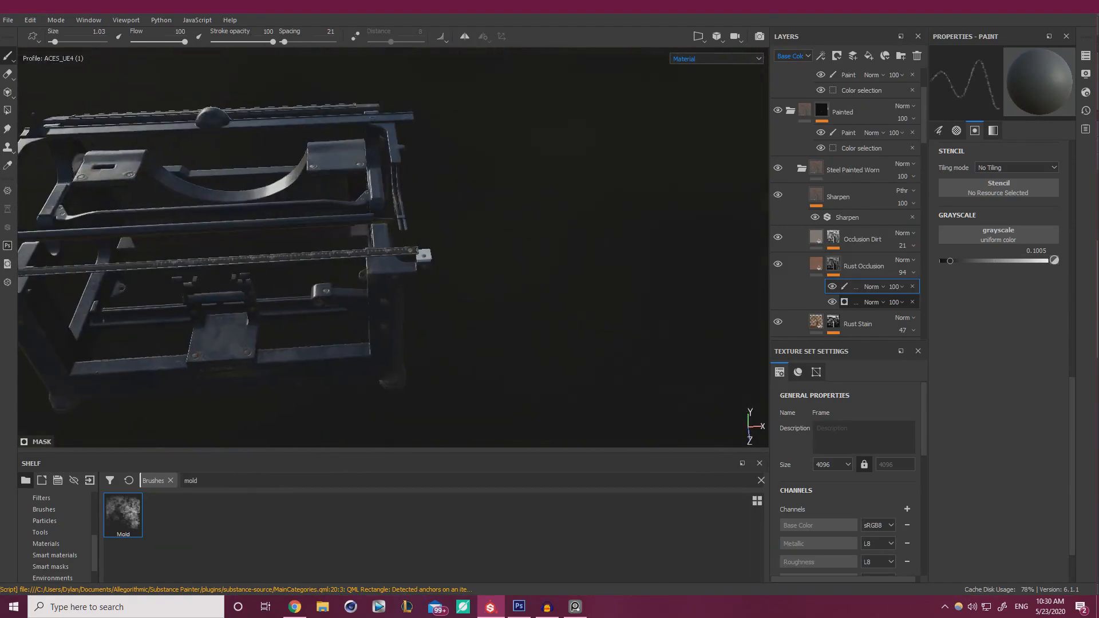
{"action": "middle_click_drag", "start_coordinate": [114, 172], "coordinate": [327, 137], "text": "alt"}
{"action": "left_click_drag", "start_coordinate": [326, 138], "coordinate": [367, 206], "text": "alt"}
{"action": "right_click_drag", "start_coordinate": [366, 206], "coordinate": [564, 215], "text": "alt"}
{"action": "left_click_drag", "start_coordinate": [563, 214], "coordinate": [596, 224], "text": "alt"}
{"action": "middle_click_drag", "start_coordinate": [596, 198], "coordinate": [165, 207], "text": "alt"}
{"action": "right_click_drag", "start_coordinate": [284, 211], "coordinate": [178, 186], "text": "alt"}
{"action": "middle_click_drag", "start_coordinate": [275, 177], "coordinate": [588, 145], "text": "alt"}
{"action": "left_click_drag", "start_coordinate": [587, 144], "coordinate": [405, 118], "text": "alt"}
{"action": "right_click_drag", "start_coordinate": [432, 162], "coordinate": [475, 157], "text": "shift"}
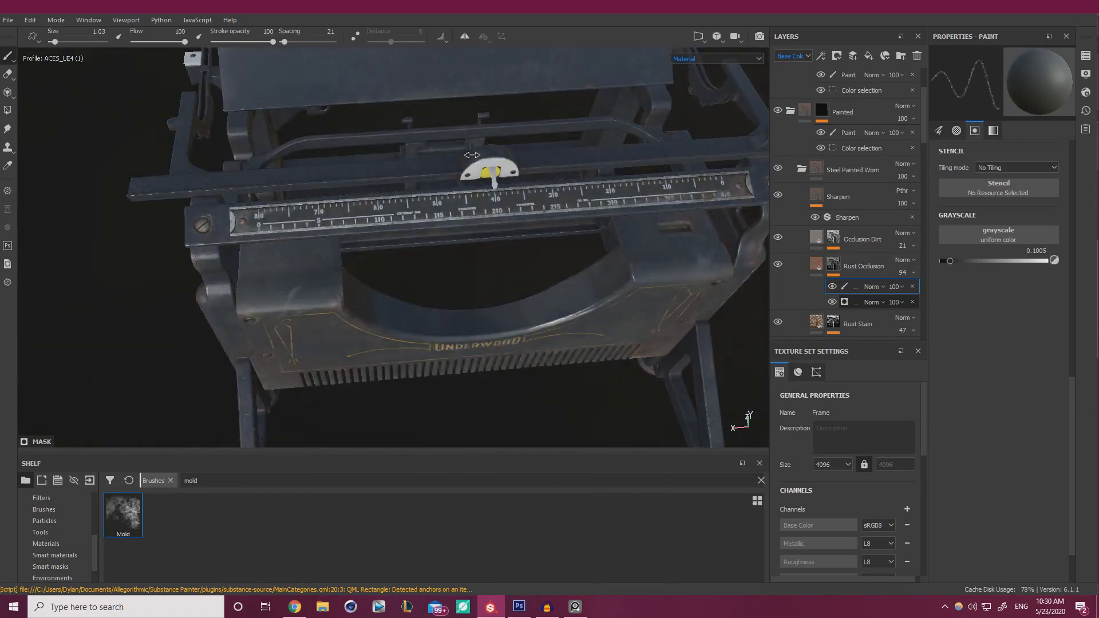
Check the numerals in the reference photo and extend the Number Mask layer's name with a suffix beginning "Re"
{"action": "key", "text": "alt+Tab"}
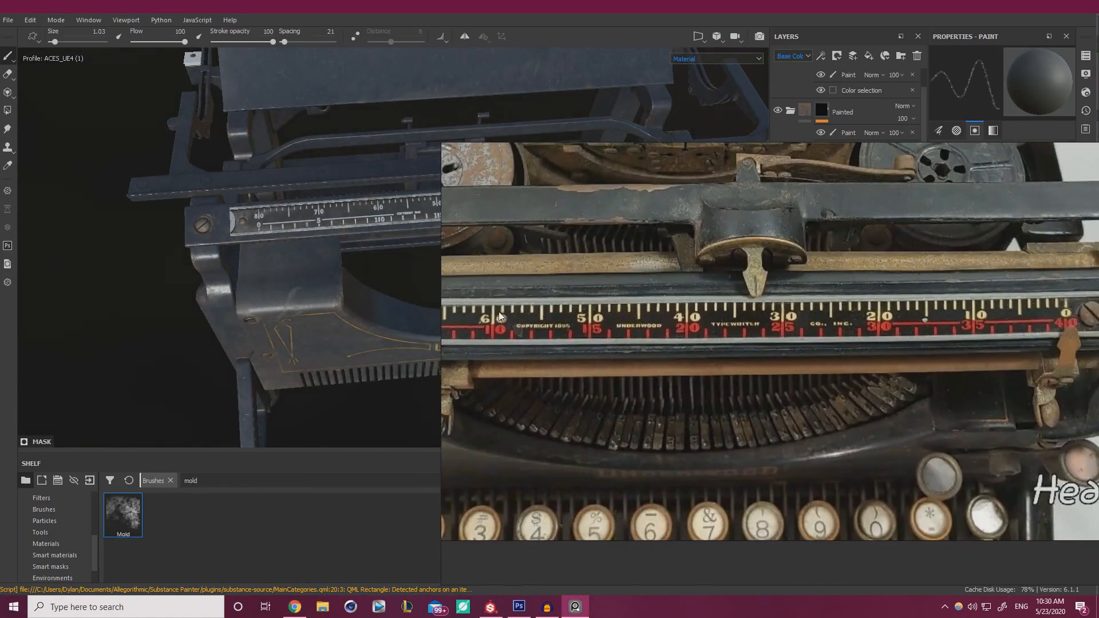
{"action": "key", "text": "alt+Tab"}
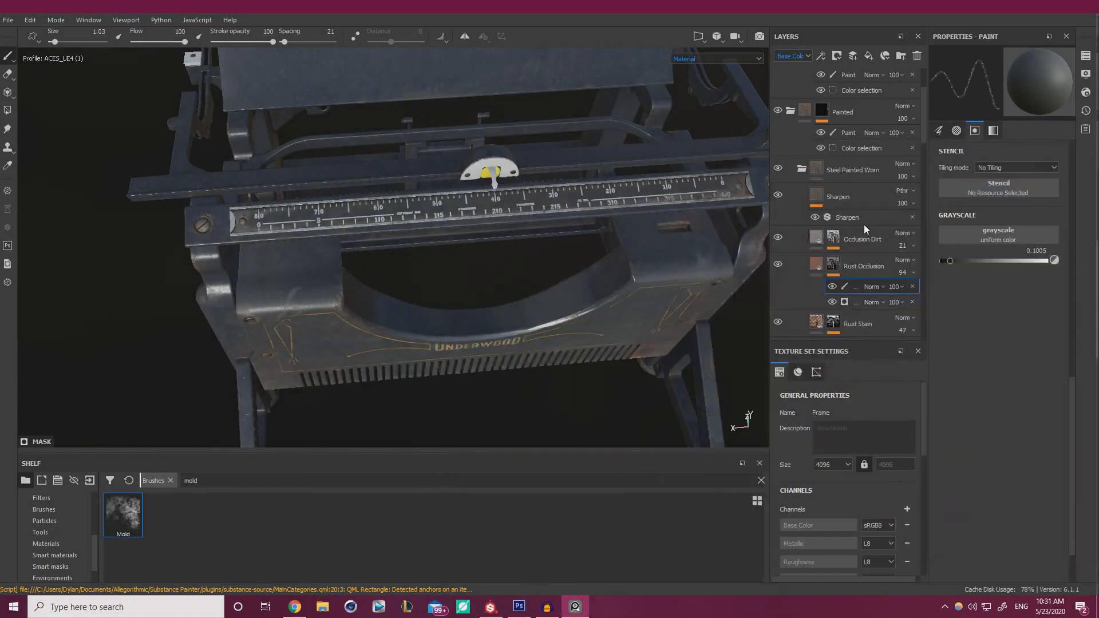
{"action": "scroll", "coordinate": [870, 256], "scroll_direction": "down", "scroll_amount": 1}
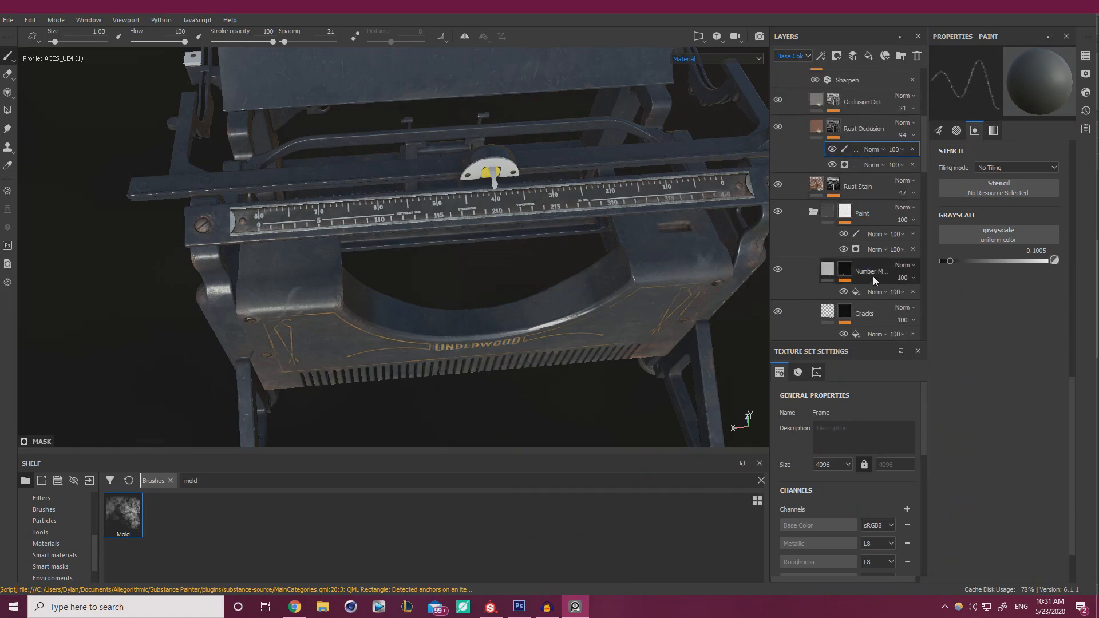
{"action": "left_click", "coordinate": [868, 275]}
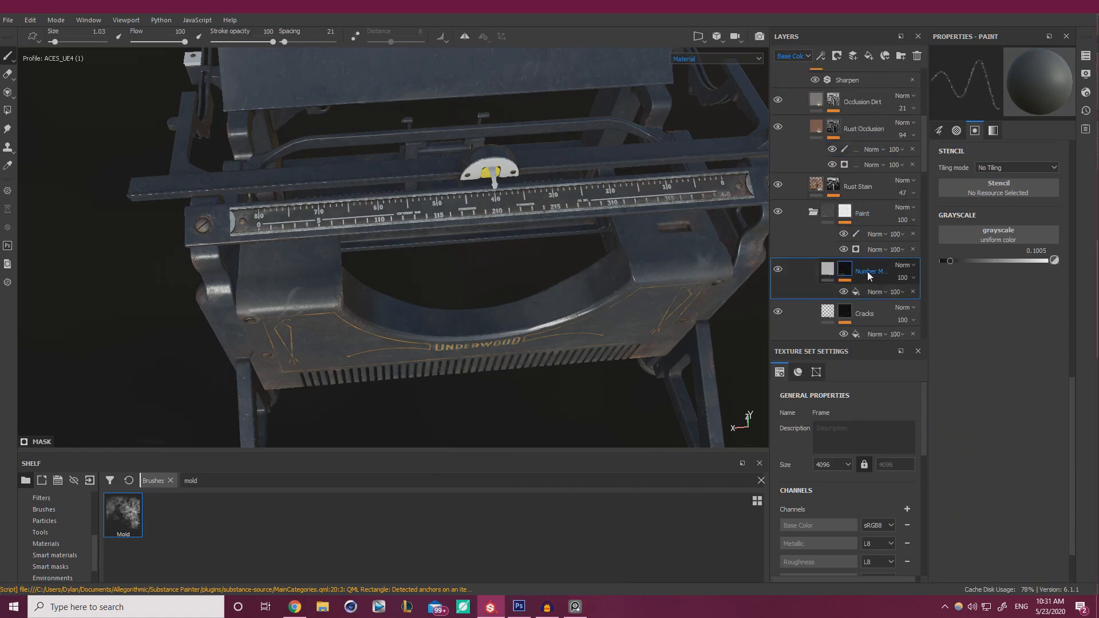
{"action": "double_click", "coordinate": [868, 276]}
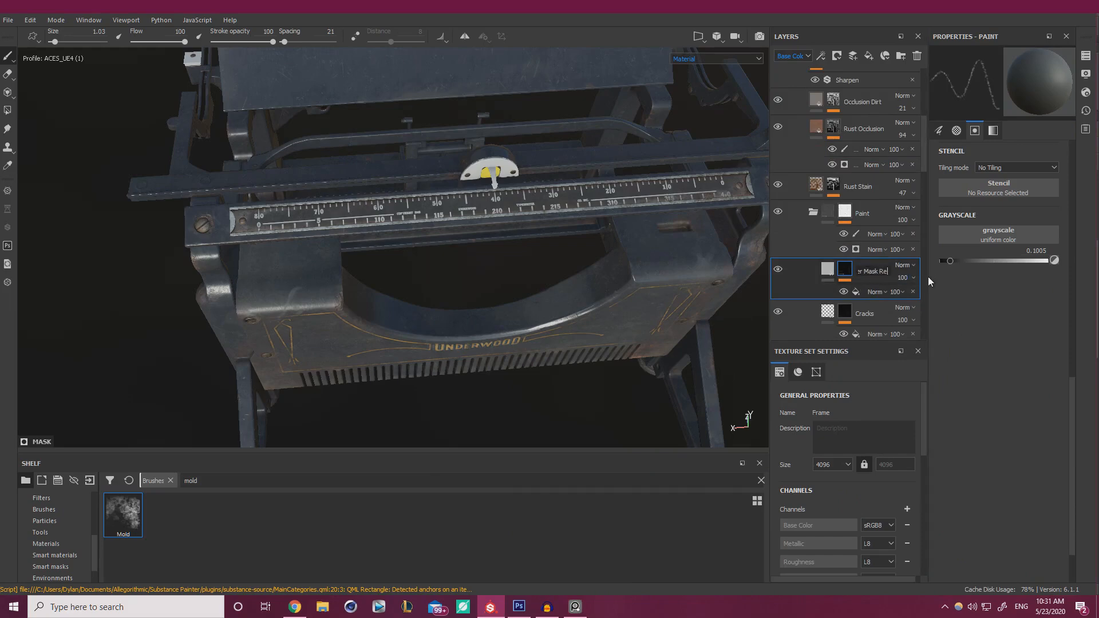
{"action": "key", "text": "Return"}
Consult the reference photo, add a paint effect above the fill in the number layer's mask and set its grayscale to 0
{"action": "key", "text": "alt+Tab"}
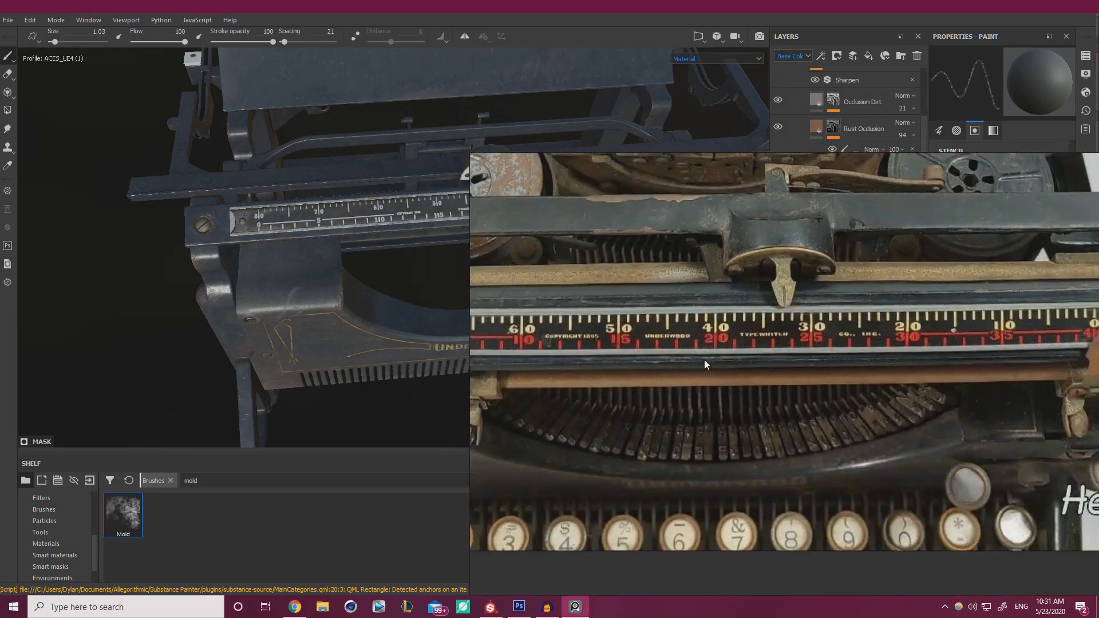
{"action": "key", "text": "alt+Tab"}
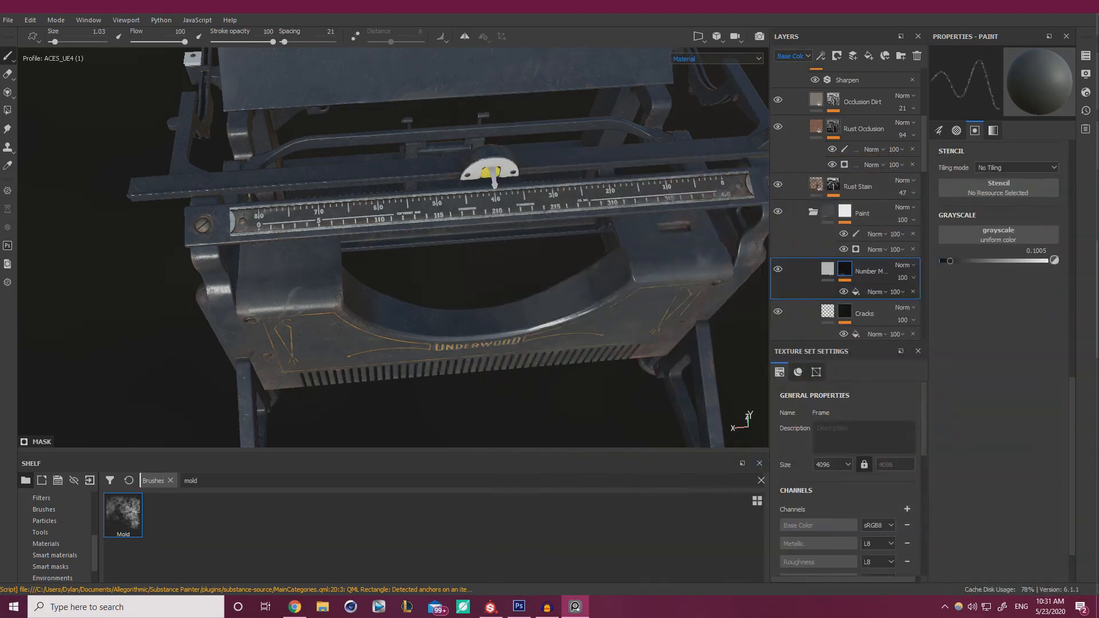
{"action": "left_click", "coordinate": [854, 293]}
{"action": "right_click", "coordinate": [857, 291]}
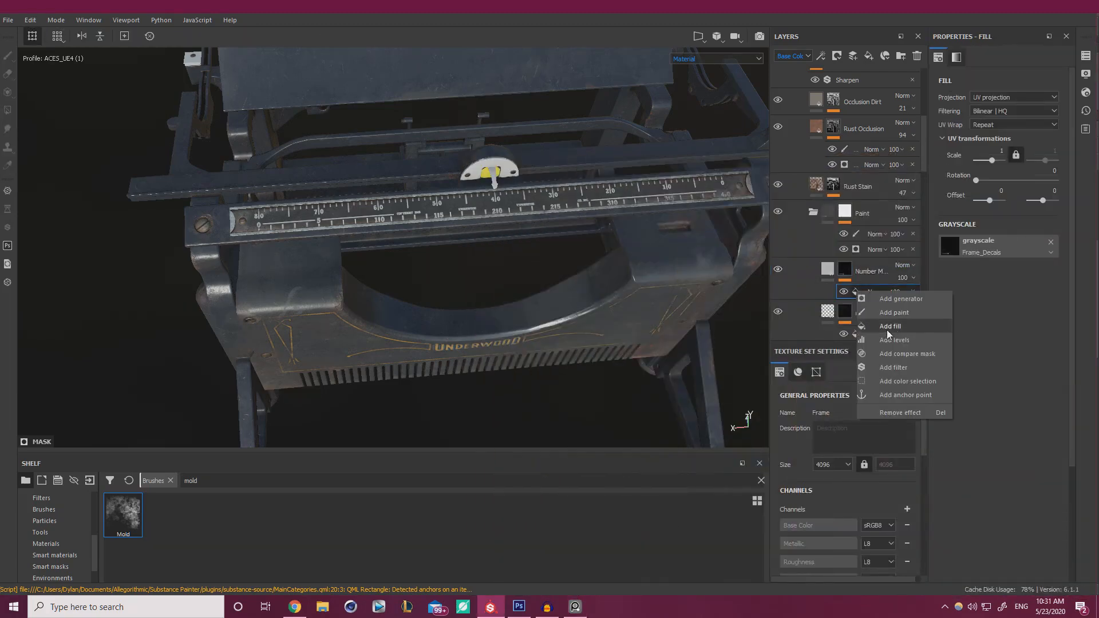
{"action": "left_click", "coordinate": [898, 313]}
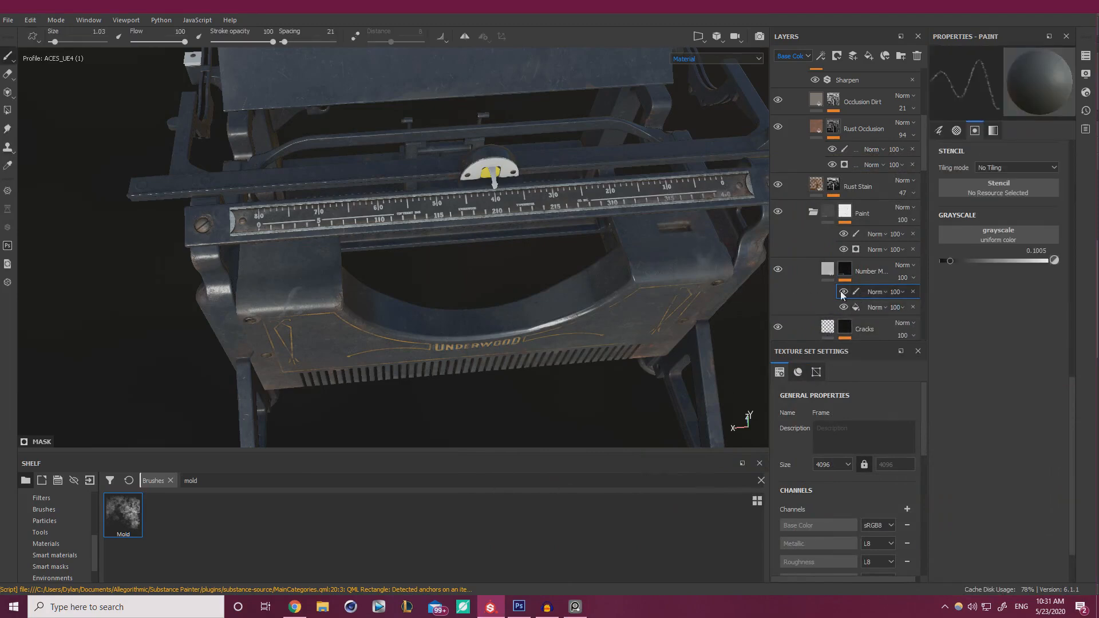
{"action": "left_click_drag", "start_coordinate": [958, 263], "coordinate": [937, 262]}
Compare the ruler's numerals with the colored scale in the reference photo, placing the photo beside the ruler's 80 end
{"action": "scroll", "coordinate": [275, 212], "scroll_direction": "up", "scroll_amount": 3}
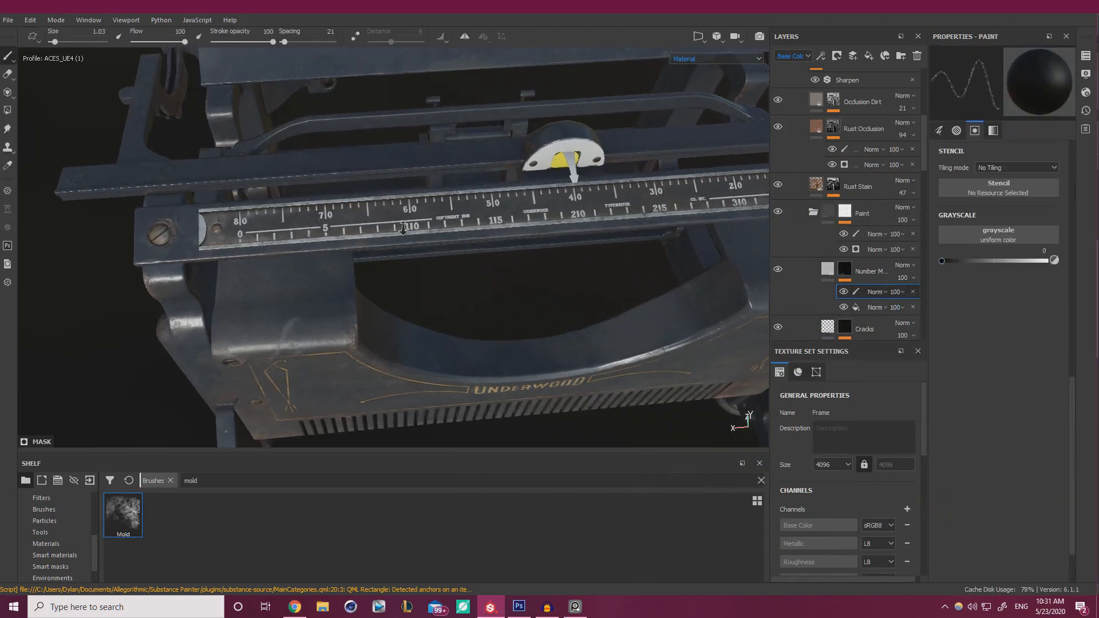
{"action": "key", "text": "alt+Tab"}
{"action": "left_click_drag", "start_coordinate": [888, 309], "coordinate": [694, 275]}
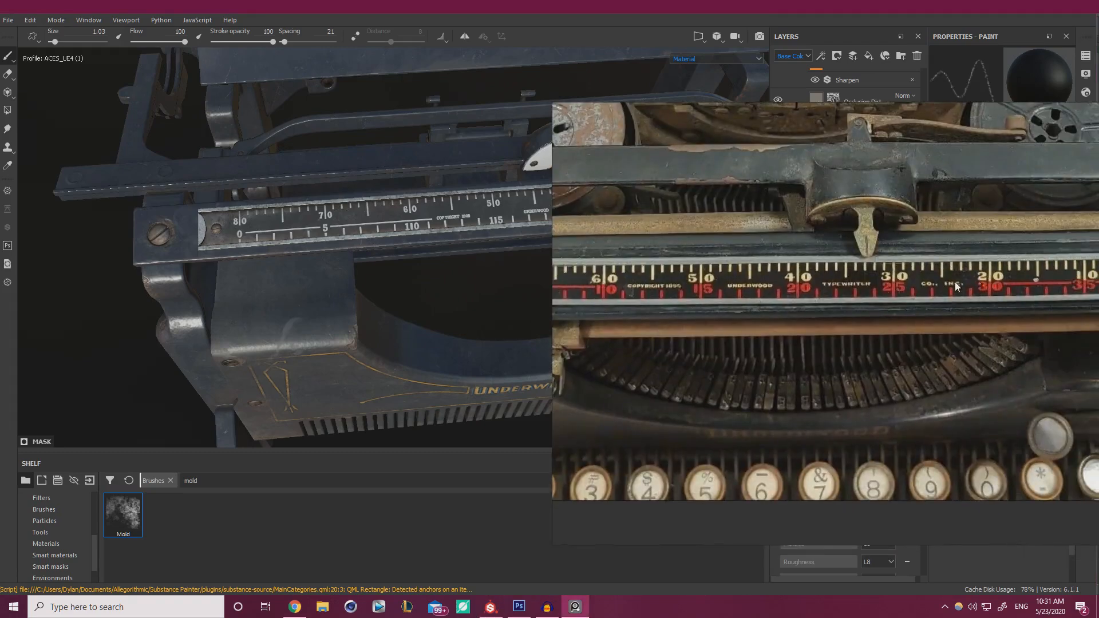
Clear the shelf's brush search, then remove the mask brush's alpha and bring its jitter settings to 0
{"action": "key", "text": "alt+Tab"}
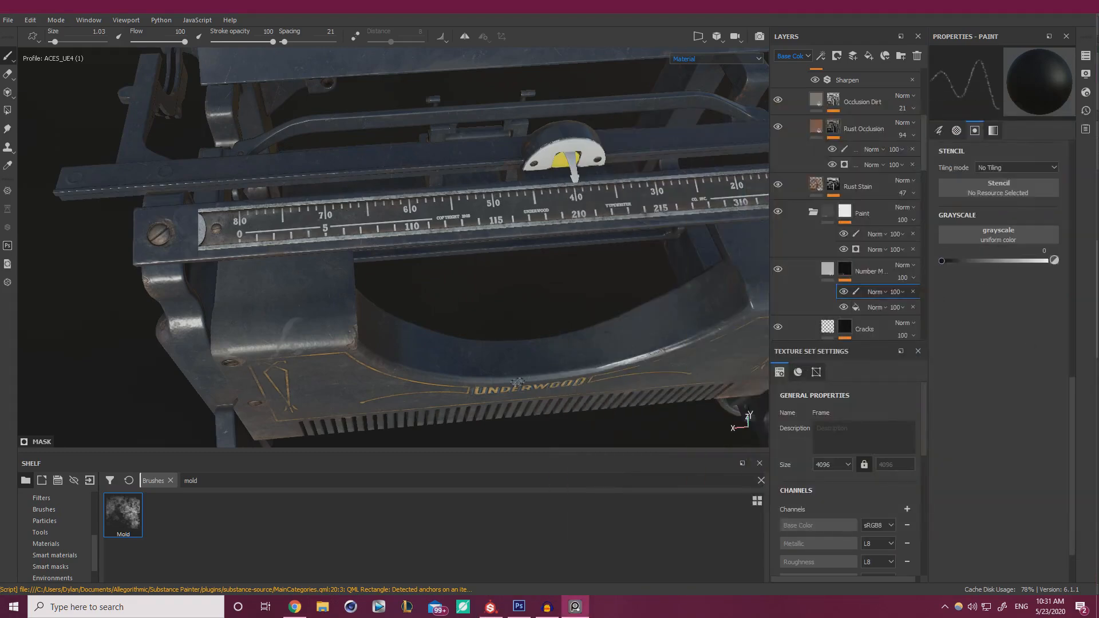
{"action": "left_click_drag", "start_coordinate": [221, 482], "coordinate": [155, 474]}
{"action": "key", "text": "BackSpace"}
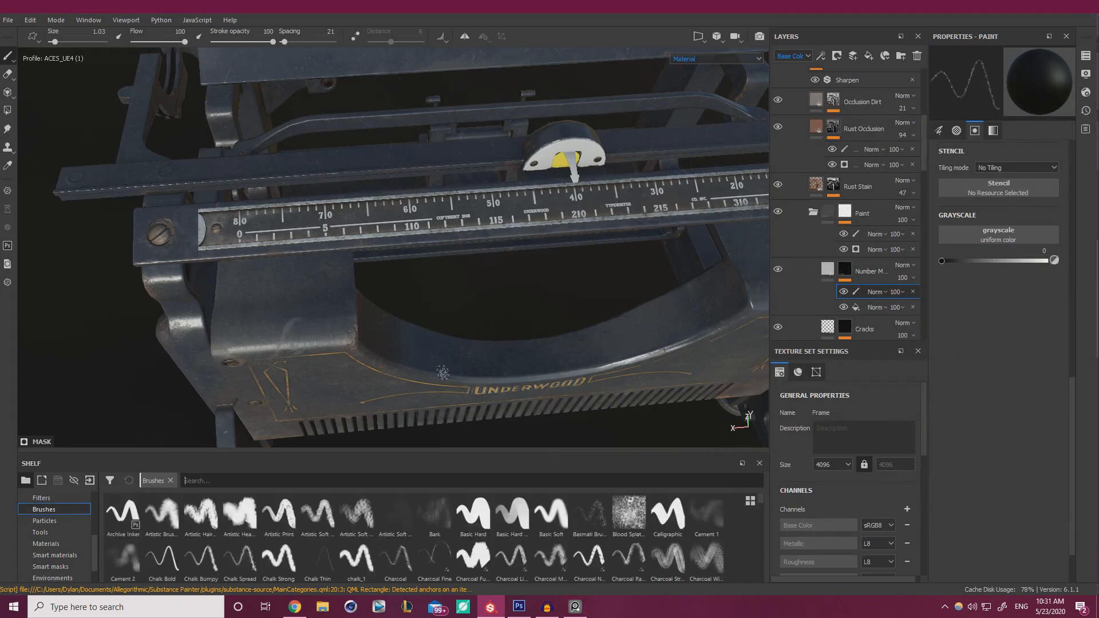
{"action": "mouse_move", "coordinate": [127, 515]}
{"action": "scroll", "coordinate": [973, 275], "scroll_direction": "up", "scroll_amount": 8}
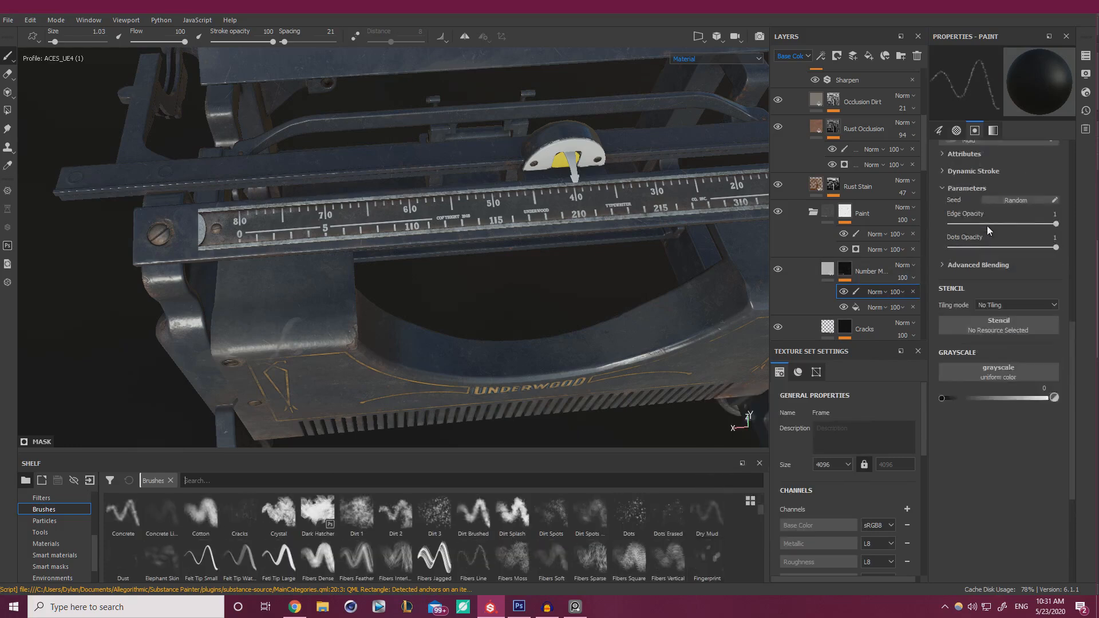
{"action": "left_click", "coordinate": [1050, 269]}
{"action": "scroll", "coordinate": [992, 263], "scroll_direction": "up", "scroll_amount": 5}
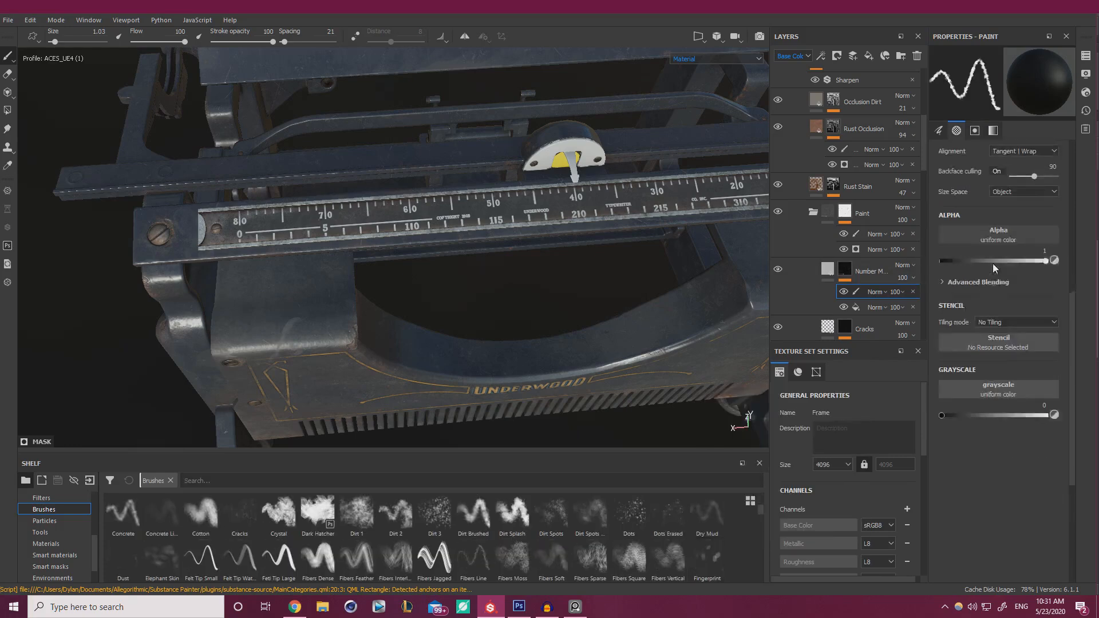
{"action": "mouse_move", "coordinate": [953, 272]}
{"action": "left_mouse_down"}
{"action": "mouse_move", "coordinate": [911, 287]}
{"action": "mouse_move", "coordinate": [899, 324]}
{"action": "left_mouse_up"}
{"action": "left_click_drag", "start_coordinate": [965, 341], "coordinate": [892, 343]}
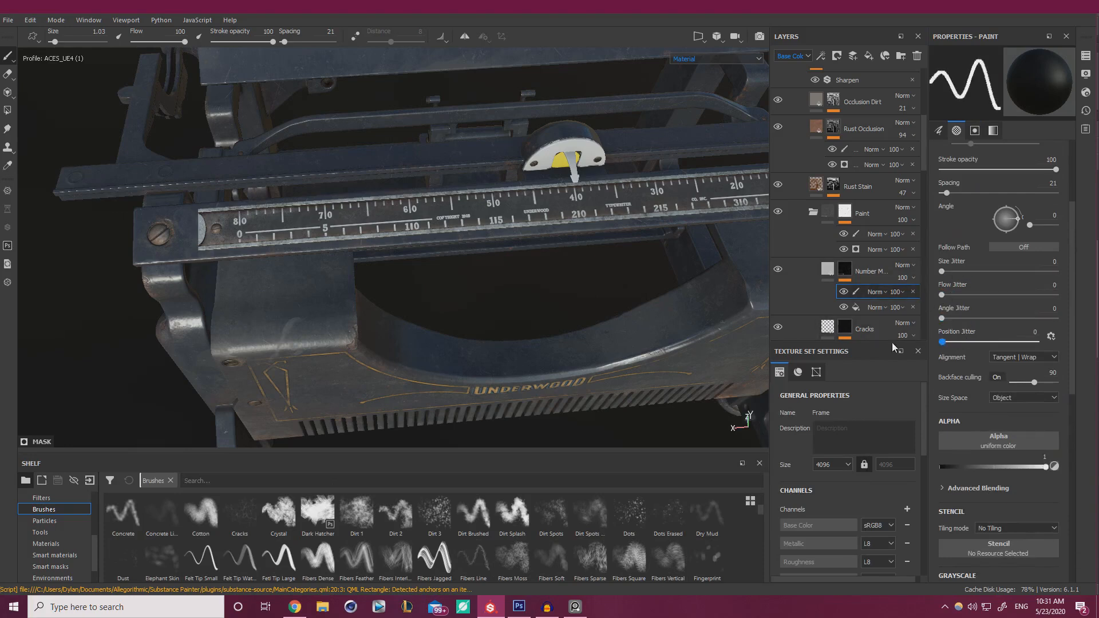
Search the brush alphas for "shape" and assign the soft round Shape alpha to the mask brush
{"action": "scroll", "coordinate": [981, 358], "scroll_direction": "down", "scroll_amount": 3}
{"action": "left_click", "coordinate": [986, 335]}
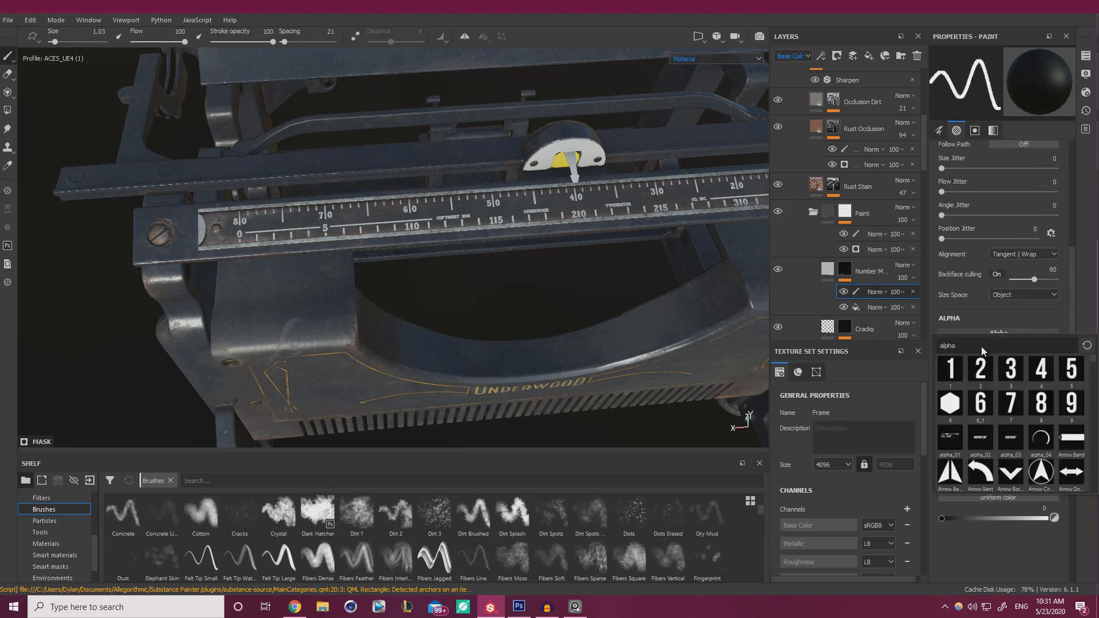
{"action": "type", "text": "shape"}
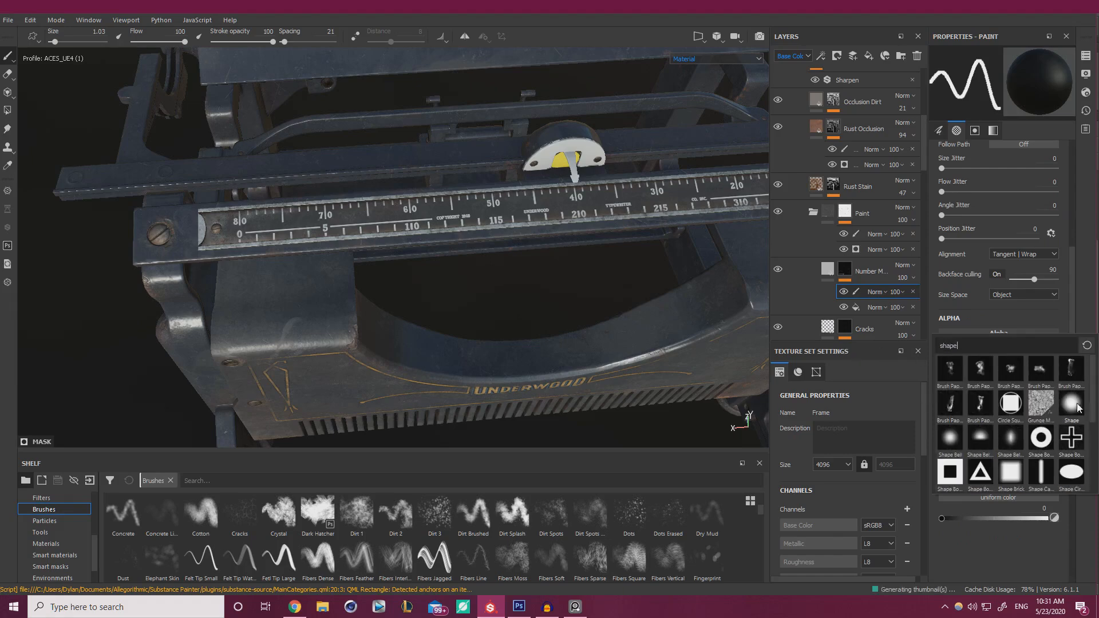
{"action": "left_click", "coordinate": [1071, 404]}
Erase the 80 numeral and its tick from the number mask with a brush about 0.29 in size
{"action": "scroll", "coordinate": [302, 223], "scroll_direction": "up", "scroll_amount": 5}
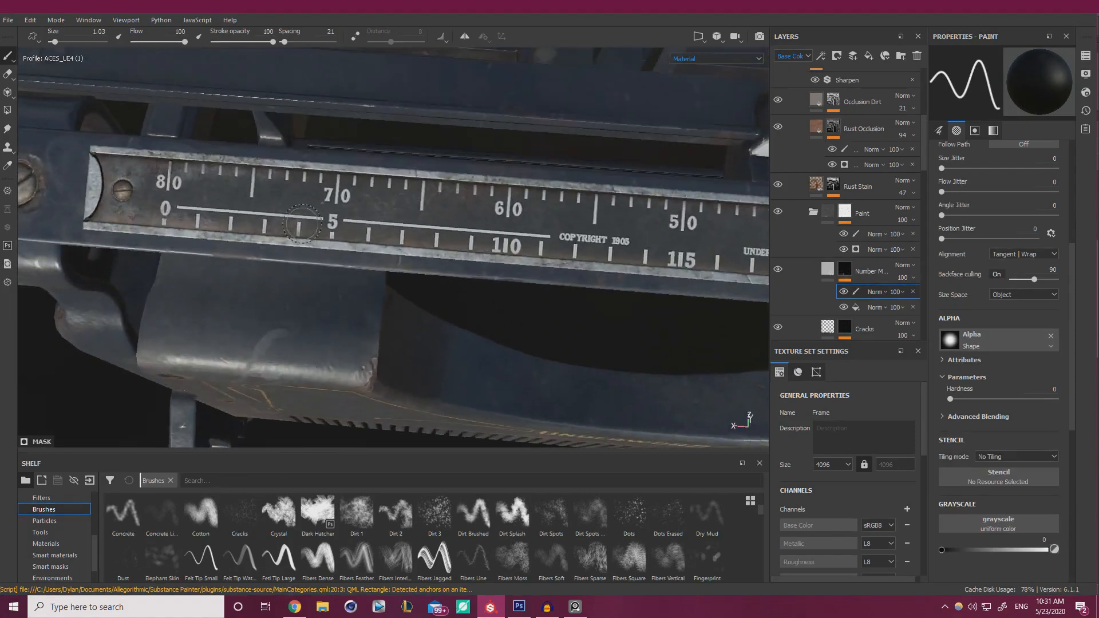
{"action": "middle_click_drag", "start_coordinate": [301, 223], "coordinate": [514, 274], "text": "alt"}
{"action": "mouse_move", "coordinate": [514, 275]}
{"action": "left_mouse_down", "text": "alt"}
{"action": "mouse_move", "coordinate": [491, 292]}
{"action": "mouse_move", "coordinate": [453, 262]}
{"action": "left_mouse_up", "text": "alt"}
{"action": "right_click_drag", "start_coordinate": [409, 252], "coordinate": [369, 251], "text": "ctrl"}
{"action": "scroll", "coordinate": [401, 249], "scroll_direction": "up", "scroll_amount": 4}
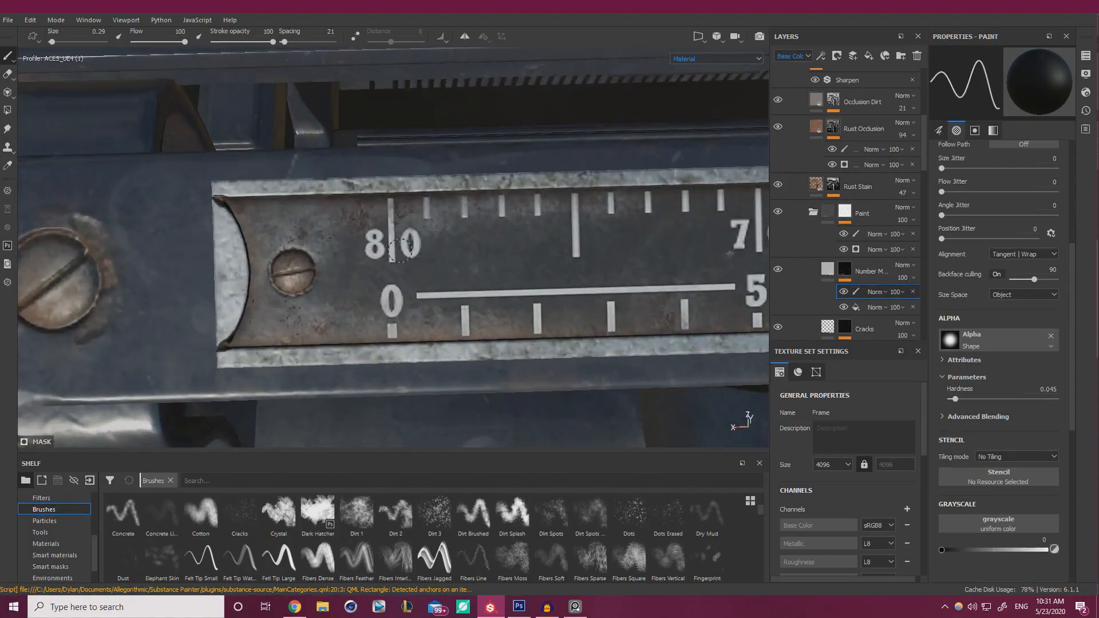
{"action": "left_click_drag", "start_coordinate": [399, 250], "coordinate": [408, 248]}
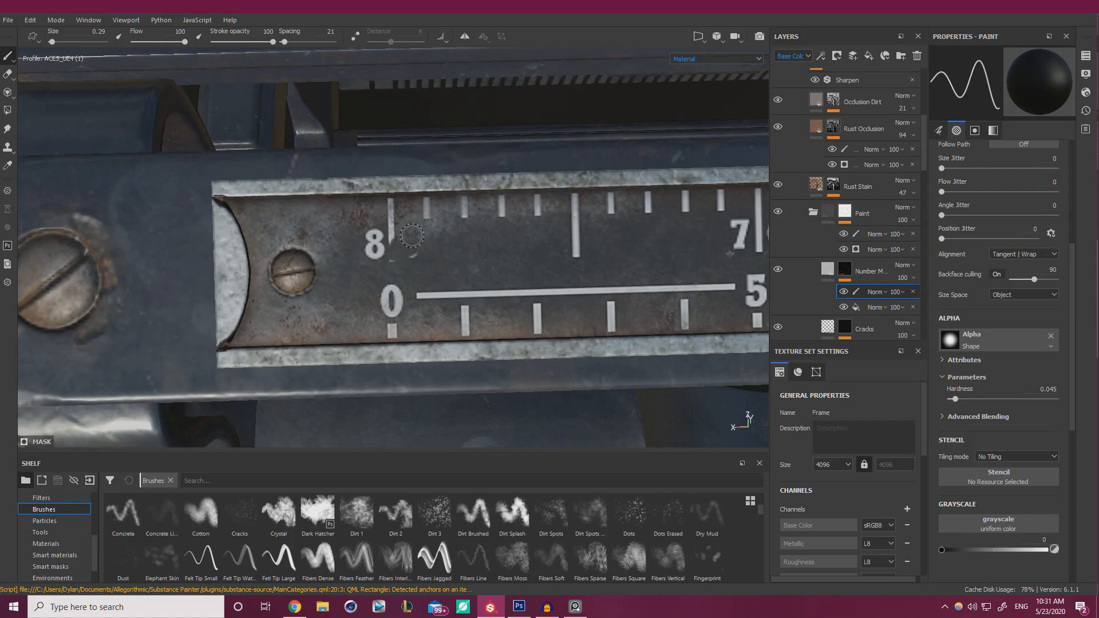
{"action": "left_click_drag", "start_coordinate": [379, 251], "coordinate": [367, 247]}
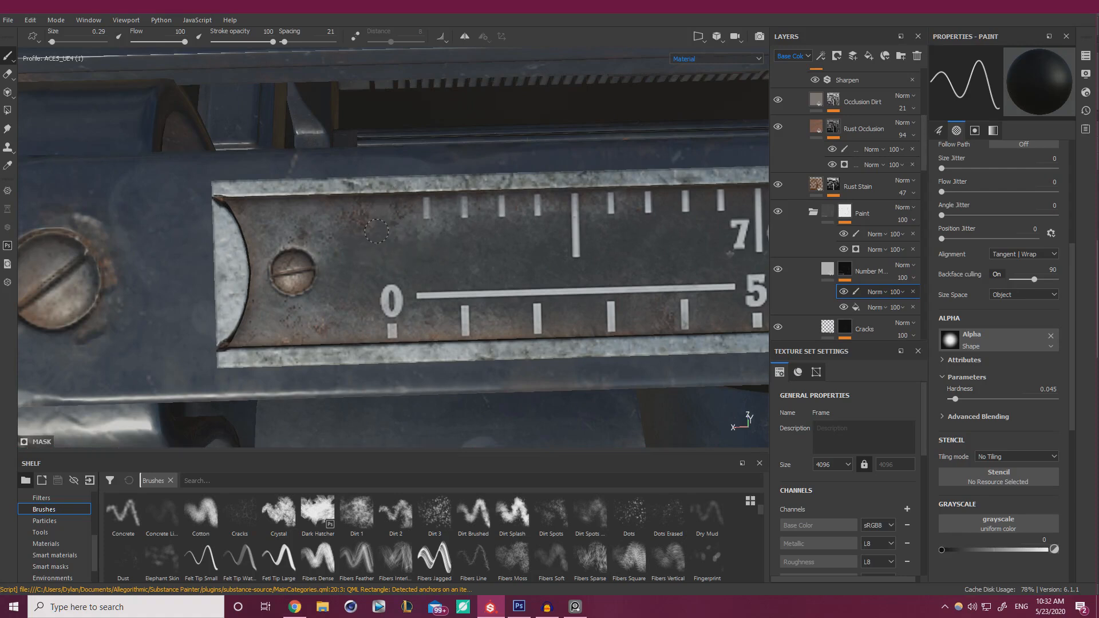
Enlarge the brush to about 0.56 and erase the upper-scale ticks between 80 and 70, including the 70 numeral
{"action": "scroll", "coordinate": [475, 231], "scroll_direction": "down", "scroll_amount": 1}
{"action": "middle_click_drag", "start_coordinate": [475, 230], "coordinate": [295, 231], "text": "alt"}
{"action": "right_click_drag", "start_coordinate": [293, 230], "coordinate": [306, 230], "text": "ctrl"}
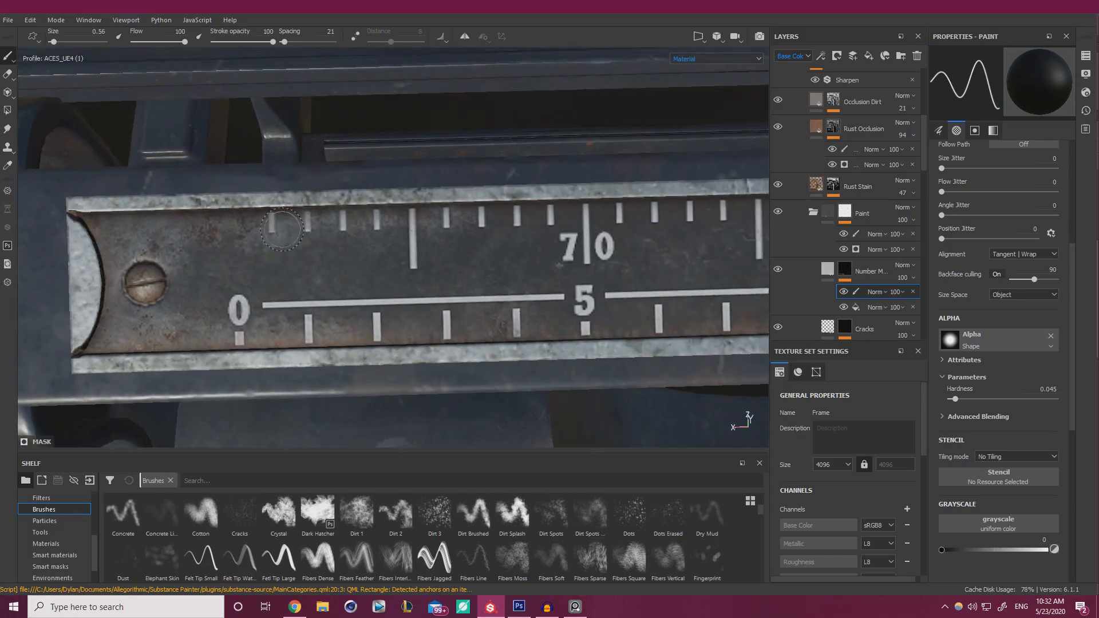
{"action": "left_click_drag", "start_coordinate": [279, 223], "coordinate": [393, 219]}
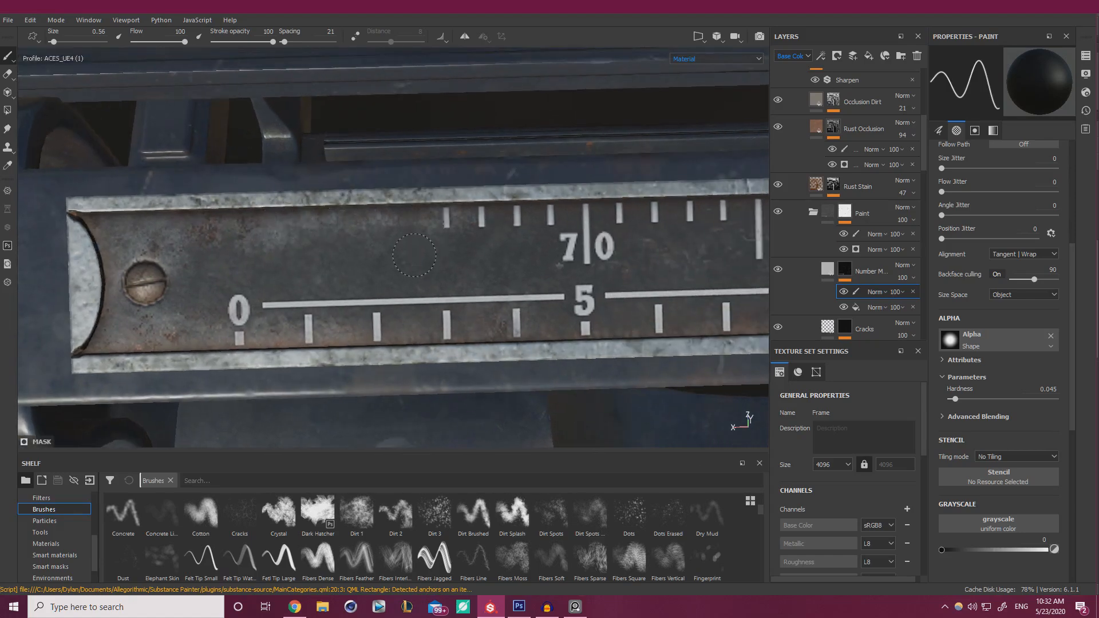
{"action": "mouse_move", "coordinate": [414, 255]}
{"action": "left_mouse_down"}
{"action": "mouse_move", "coordinate": [481, 216]}
{"action": "mouse_move", "coordinate": [555, 213]}
{"action": "left_mouse_up"}
{"action": "mouse_move", "coordinate": [552, 229]}
{"action": "left_mouse_down"}
{"action": "mouse_move", "coordinate": [572, 249]}
{"action": "mouse_move", "coordinate": [599, 246]}
{"action": "left_mouse_up"}
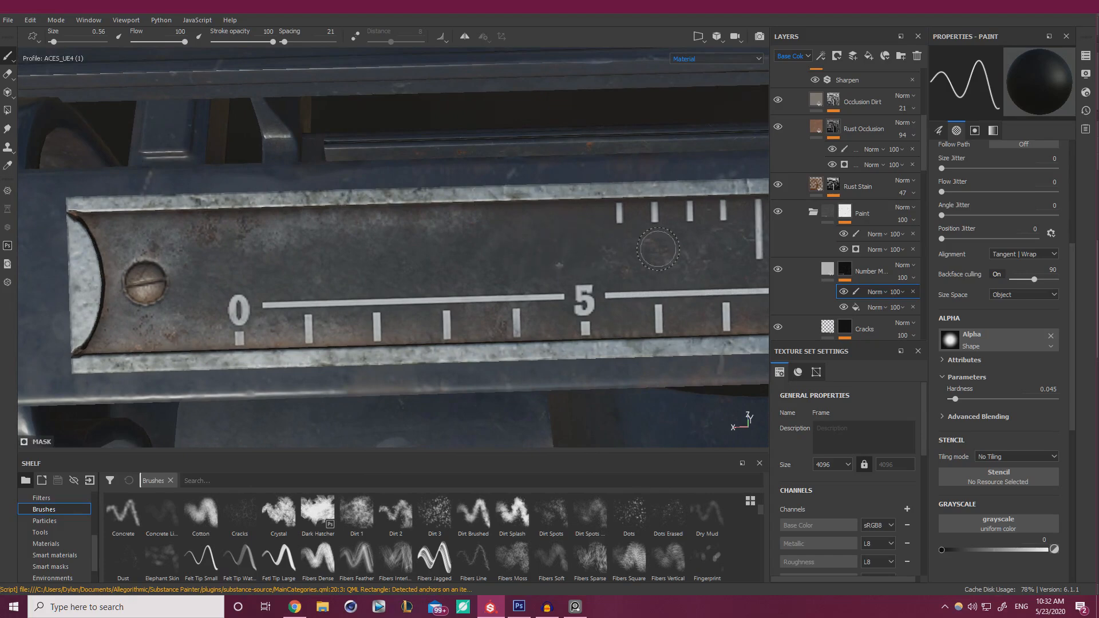
Erase the upper-scale ticks past 70 and the 60 numeral, through the long tick midway between 60 and 50
{"action": "mouse_move", "coordinate": [489, 253]}
{"action": "middle_mouse_down"}
{"action": "mouse_move", "coordinate": [425, 245]}
{"action": "mouse_move", "coordinate": [365, 268]}
{"action": "middle_mouse_up"}
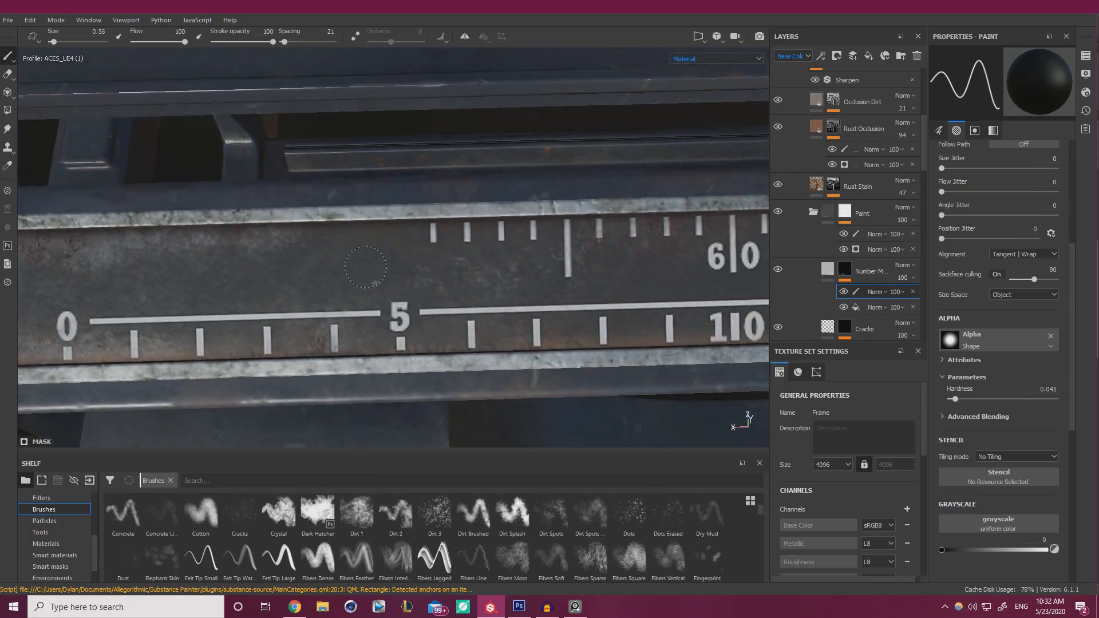
{"action": "middle_click_drag", "start_coordinate": [546, 236], "coordinate": [386, 254], "text": "alt"}
{"action": "right_click_drag", "start_coordinate": [386, 254], "coordinate": [391, 271], "text": "alt"}
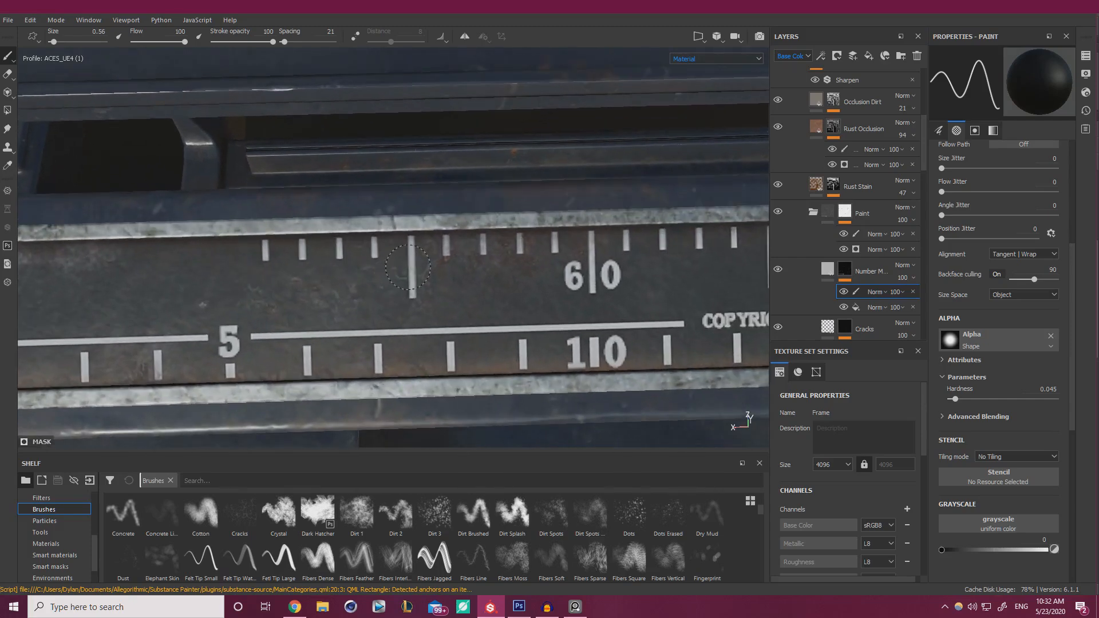
{"action": "mouse_move", "coordinate": [409, 264]}
{"action": "left_mouse_down"}
{"action": "mouse_move", "coordinate": [408, 282]}
{"action": "mouse_move", "coordinate": [430, 284]}
{"action": "mouse_move", "coordinate": [458, 245]}
{"action": "mouse_move", "coordinate": [249, 253]}
{"action": "mouse_move", "coordinate": [532, 246]}
{"action": "mouse_move", "coordinate": [607, 272]}
{"action": "mouse_move", "coordinate": [585, 283]}
{"action": "left_mouse_up"}
{"action": "middle_click_drag", "start_coordinate": [590, 263], "coordinate": [349, 256], "text": "alt"}
{"action": "right_click_drag", "start_coordinate": [350, 257], "coordinate": [397, 258], "text": "alt"}
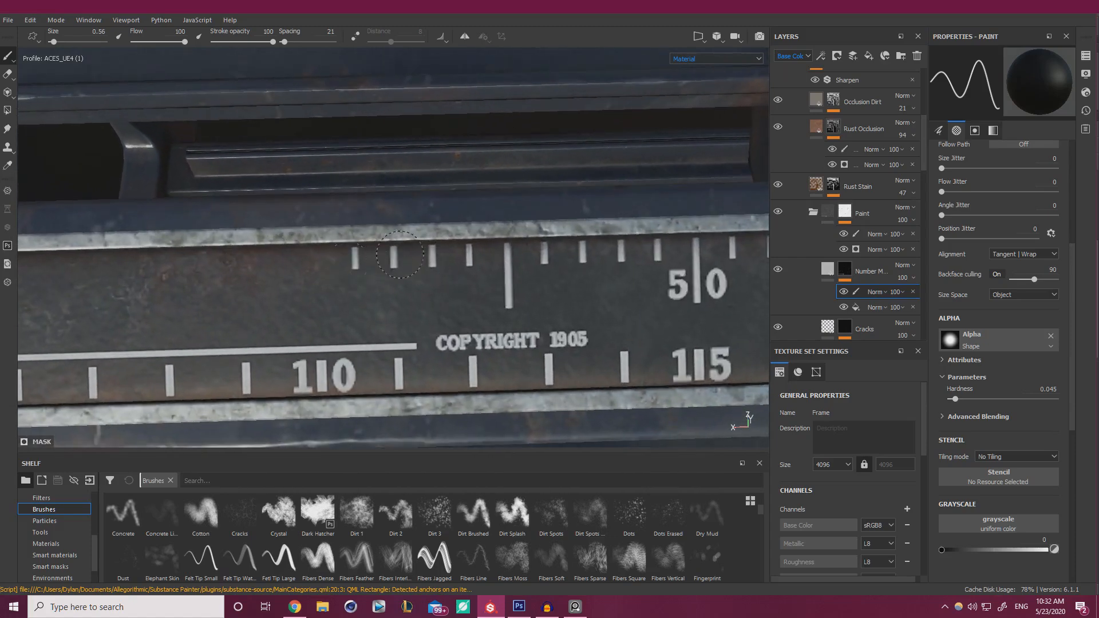
{"action": "left_click_drag", "start_coordinate": [391, 258], "coordinate": [369, 255]}
{"action": "mouse_move", "coordinate": [450, 246]}
{"action": "left_mouse_down"}
{"action": "mouse_move", "coordinate": [507, 263]}
{"action": "mouse_move", "coordinate": [511, 299]}
{"action": "left_mouse_up"}
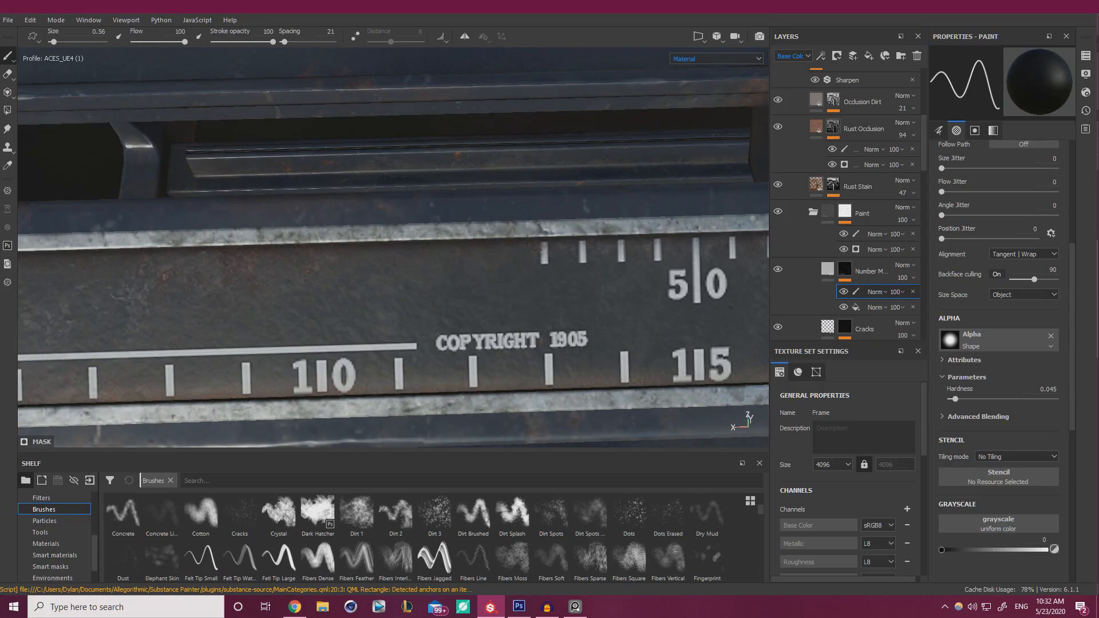
Check the lettering in the reference photo and erase COPYRIGHT 1905 from the number mask with a brush about 0.15 in size
{"action": "left_click", "coordinate": [575, 607]}
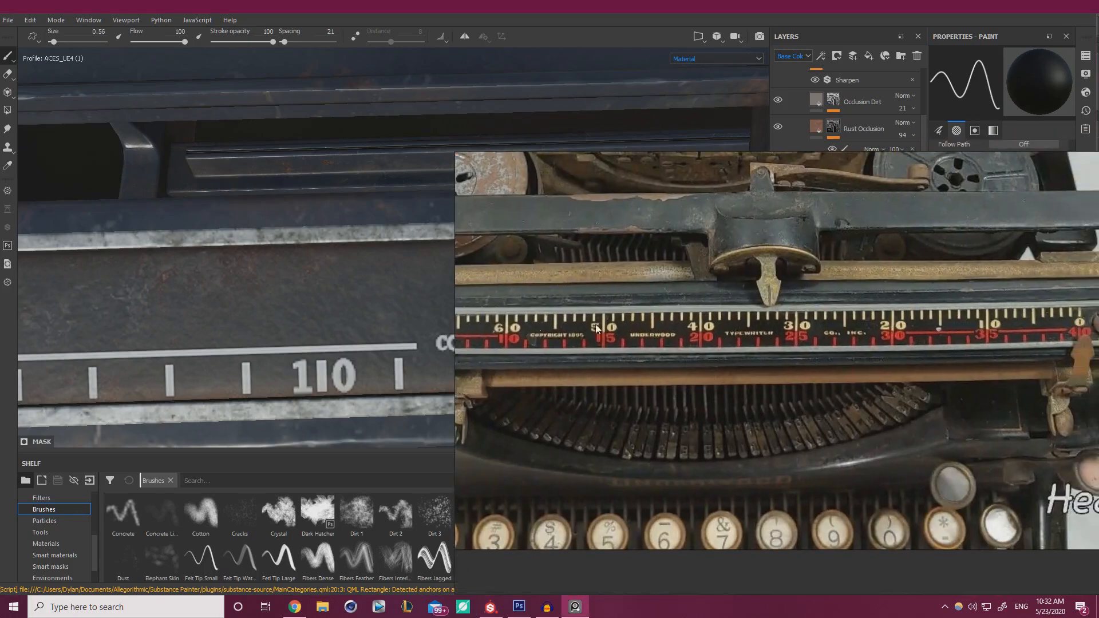
{"action": "right_click_drag", "start_coordinate": [596, 326], "coordinate": [668, 334]}
{"action": "left_click", "coordinate": [401, 312]}
{"action": "right_click_drag", "start_coordinate": [401, 312], "coordinate": [262, 270], "text": "alt"}
{"action": "mouse_move", "coordinate": [261, 269]}
{"action": "middle_mouse_down", "text": "alt"}
{"action": "mouse_move", "coordinate": [622, 221]}
{"action": "mouse_move", "coordinate": [216, 231]}
{"action": "middle_mouse_up", "text": "alt"}
{"action": "right_click_drag", "start_coordinate": [216, 231], "coordinate": [589, 299], "text": "alt"}
{"action": "right_click_drag", "start_coordinate": [511, 262], "coordinate": [496, 260], "text": "ctrl"}
{"action": "mouse_move", "coordinate": [589, 285]}
{"action": "left_mouse_down"}
{"action": "mouse_move", "coordinate": [586, 298]}
{"action": "mouse_move", "coordinate": [558, 276]}
{"action": "left_mouse_up"}
{"action": "mouse_move", "coordinate": [441, 292]}
{"action": "left_mouse_down"}
{"action": "mouse_move", "coordinate": [411, 297]}
{"action": "mouse_move", "coordinate": [484, 299]}
{"action": "mouse_move", "coordinate": [497, 286]}
{"action": "mouse_move", "coordinate": [443, 288]}
{"action": "left_mouse_up"}
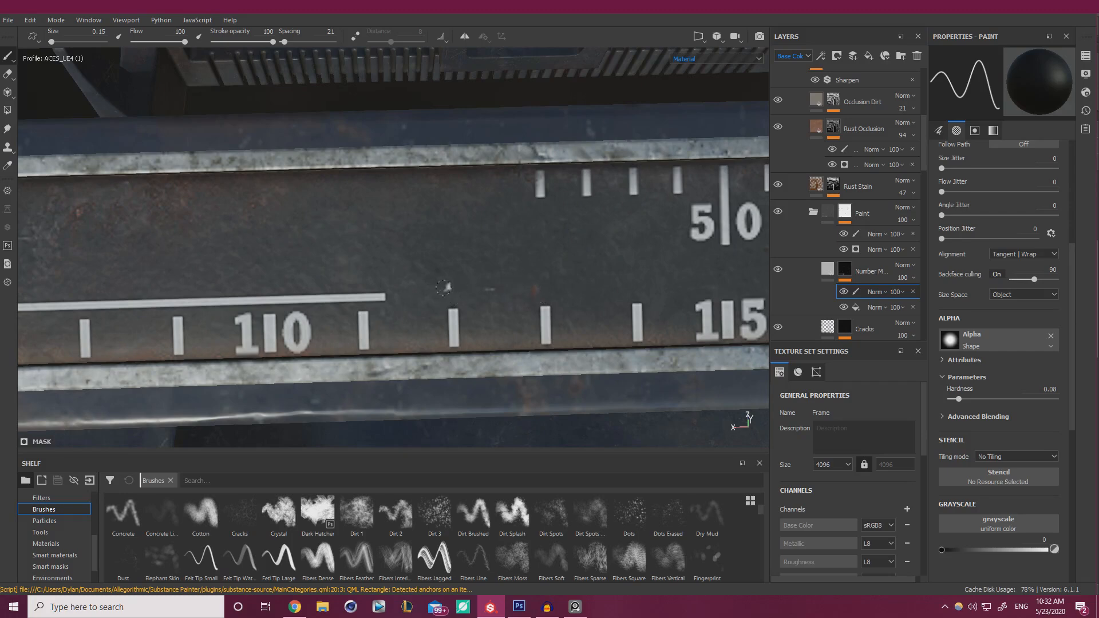
Enlarge the brush to about 0.56 and erase the 50 numeral and surrounding upper ticks, through the long tick midway to 40
{"action": "middle_click_drag", "start_coordinate": [581, 270], "coordinate": [384, 276], "text": "alt"}
{"action": "right_click_drag", "start_coordinate": [423, 227], "coordinate": [444, 225], "text": "ctrl"}
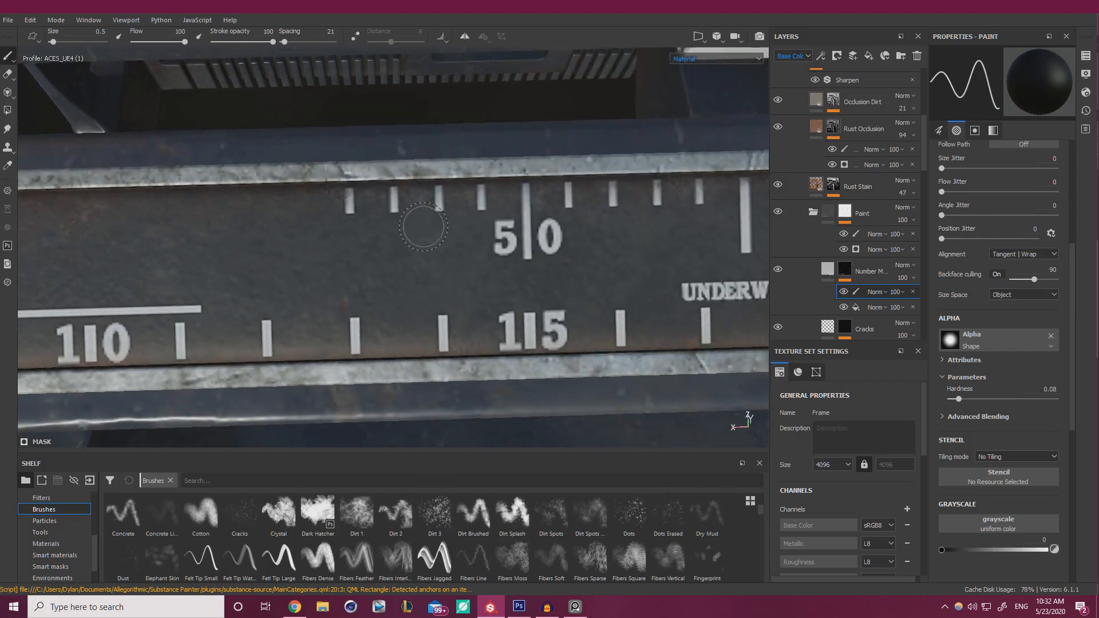
{"action": "mouse_move", "coordinate": [346, 202]}
{"action": "left_mouse_down"}
{"action": "mouse_move", "coordinate": [525, 201]}
{"action": "mouse_move", "coordinate": [549, 240]}
{"action": "mouse_move", "coordinate": [596, 193]}
{"action": "mouse_move", "coordinate": [521, 194]}
{"action": "left_mouse_up"}
{"action": "middle_click_drag", "start_coordinate": [521, 195], "coordinate": [355, 209], "text": "alt"}
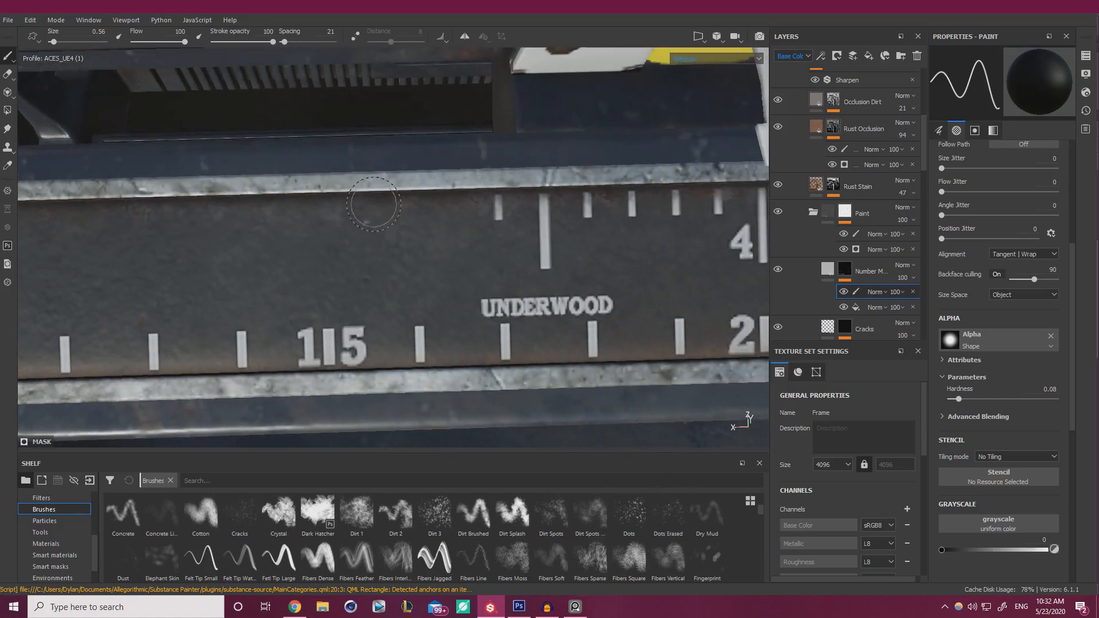
{"action": "mouse_move", "coordinate": [585, 209]}
{"action": "left_mouse_down"}
{"action": "mouse_move", "coordinate": [542, 239]}
{"action": "mouse_move", "coordinate": [541, 259]}
{"action": "left_mouse_up"}
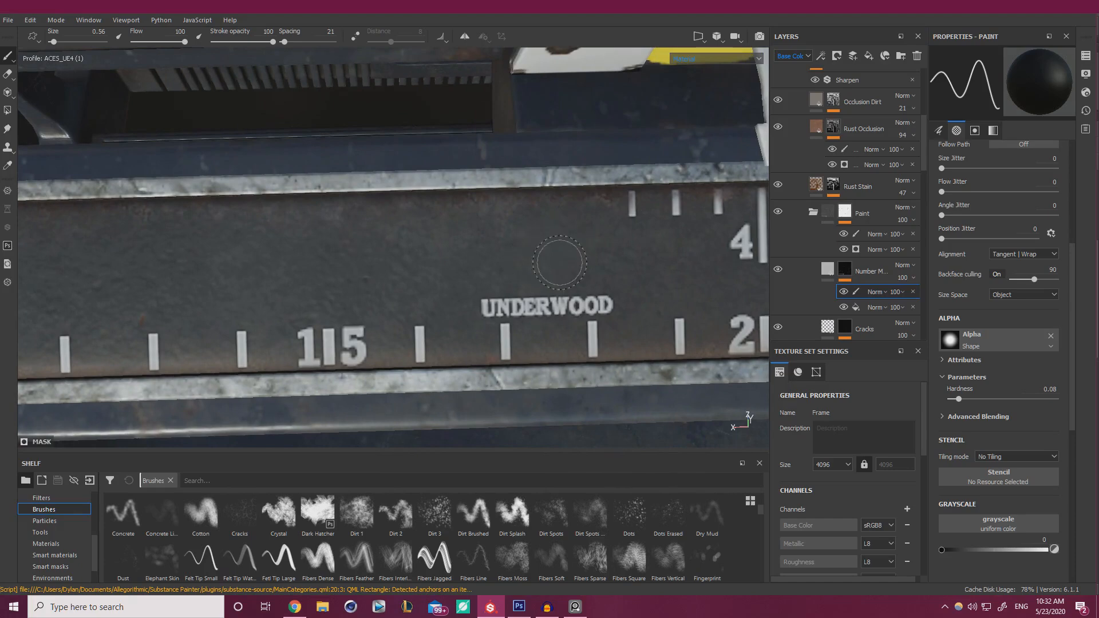
Reduce the brush to about 0.18 and erase the UNDERWOOD lettering above the lower scale
{"action": "right_click_drag", "start_coordinate": [553, 263], "coordinate": [530, 263], "text": "ctrl"}
{"action": "right_click_drag", "start_coordinate": [530, 264], "coordinate": [638, 286], "text": "alt"}
{"action": "middle_click_drag", "start_coordinate": [607, 291], "coordinate": [467, 262], "text": "alt"}
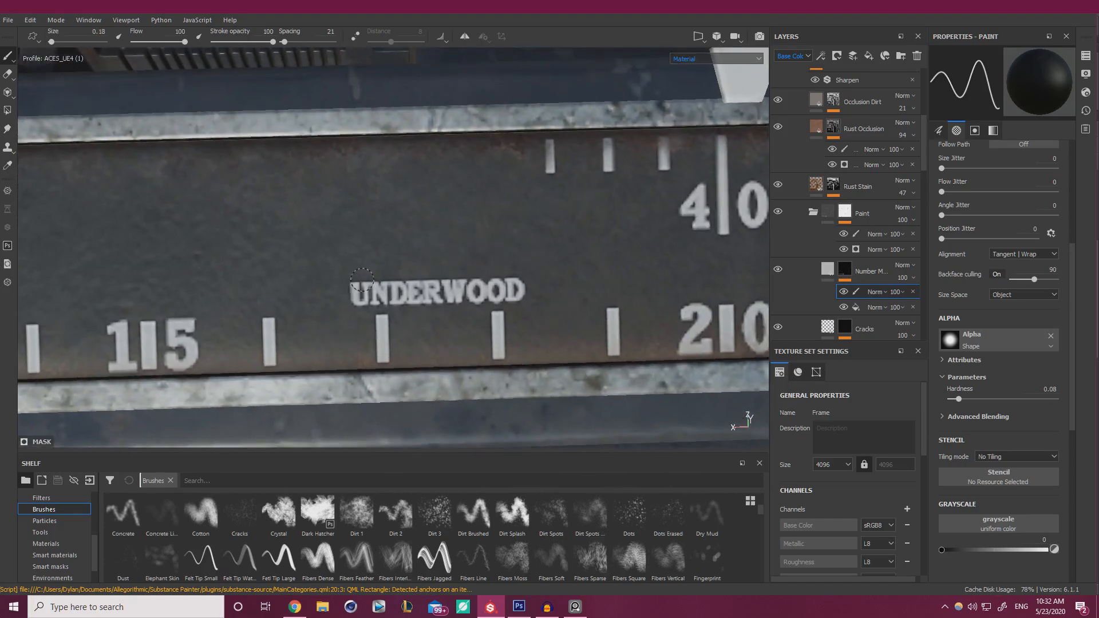
{"action": "mouse_move", "coordinate": [362, 281]}
{"action": "left_mouse_down"}
{"action": "mouse_move", "coordinate": [372, 299]}
{"action": "mouse_move", "coordinate": [441, 289]}
{"action": "mouse_move", "coordinate": [381, 299]}
{"action": "mouse_move", "coordinate": [387, 281]}
{"action": "mouse_move", "coordinate": [438, 288]}
{"action": "left_mouse_up"}
{"action": "left_click_drag", "start_coordinate": [438, 288], "coordinate": [449, 282]}
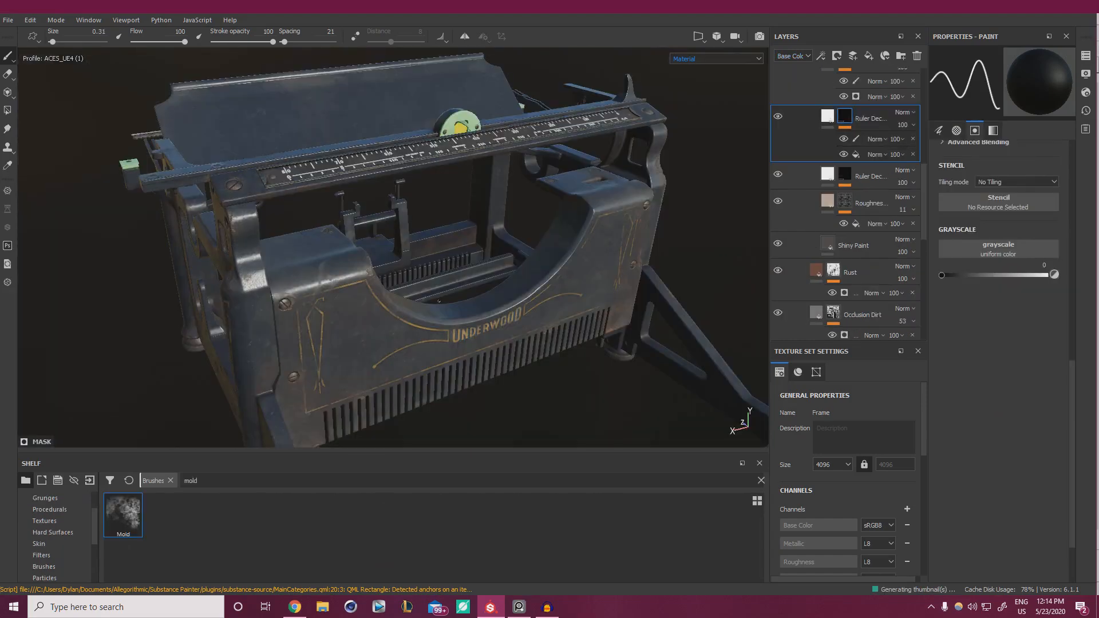
Inspect the frame from several angles, toggling each ruler decal layer's visibility and comparing the scales with the reference photo
{"action": "left_click_drag", "start_coordinate": [258, 346], "coordinate": [323, 312], "text": "alt"}
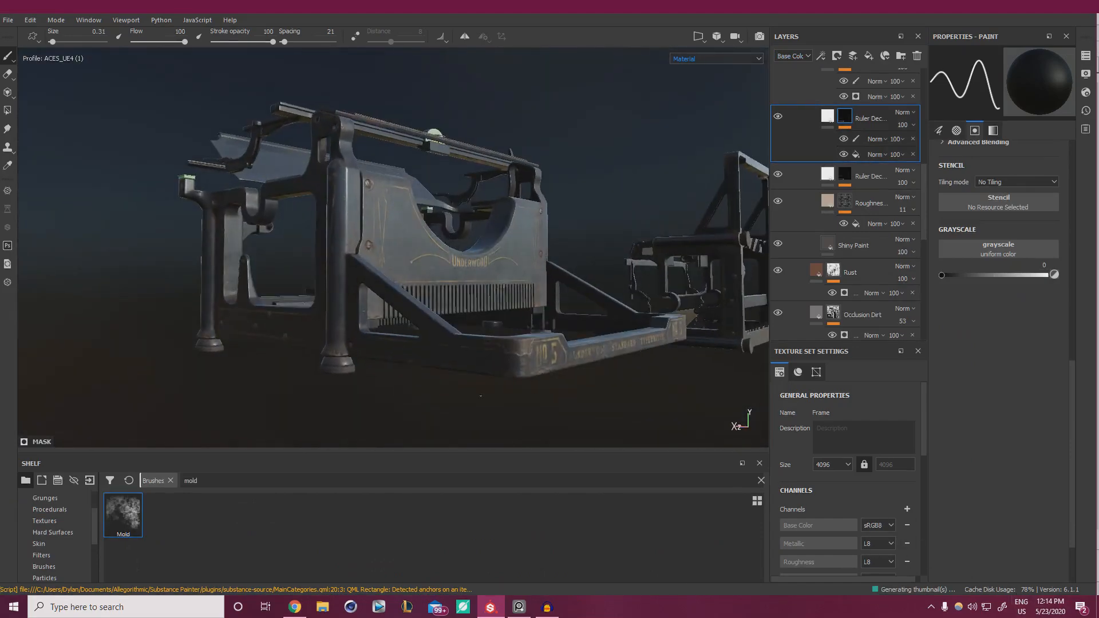
{"action": "left_click_drag", "start_coordinate": [435, 251], "coordinate": [427, 321], "text": "alt"}
{"action": "right_click_drag", "start_coordinate": [427, 320], "coordinate": [458, 326], "text": "alt"}
{"action": "left_click_drag", "start_coordinate": [458, 327], "coordinate": [365, 356], "text": "alt"}
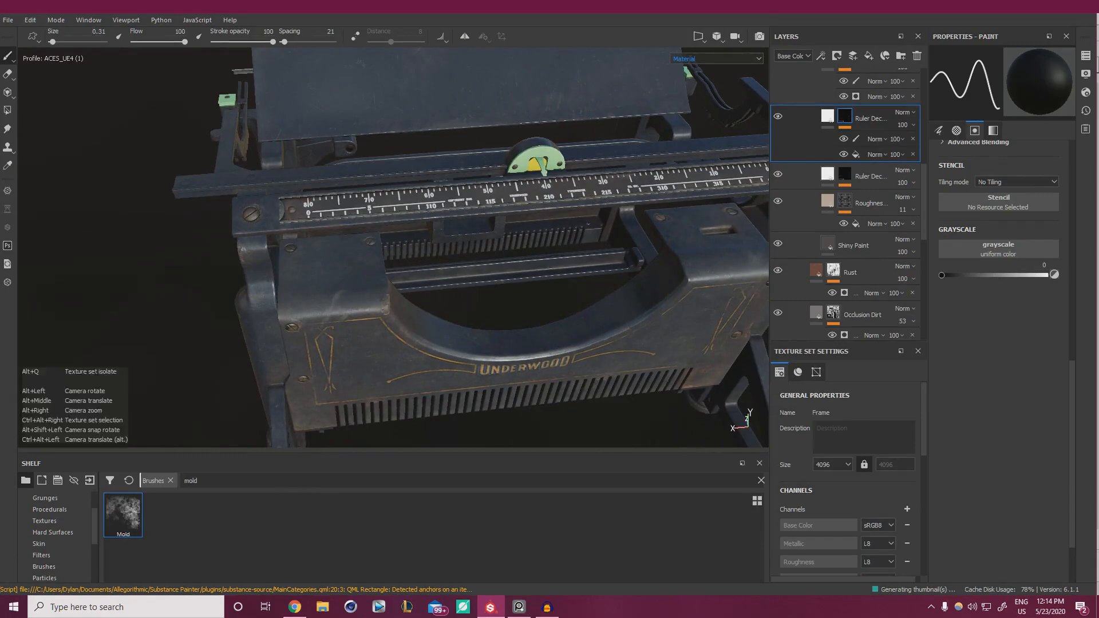
{"action": "mouse_move", "coordinate": [572, 289]}
{"action": "right_mouse_down", "text": "alt"}
{"action": "mouse_move", "coordinate": [584, 304]}
{"action": "mouse_move", "coordinate": [589, 282]}
{"action": "right_mouse_up", "text": "alt"}
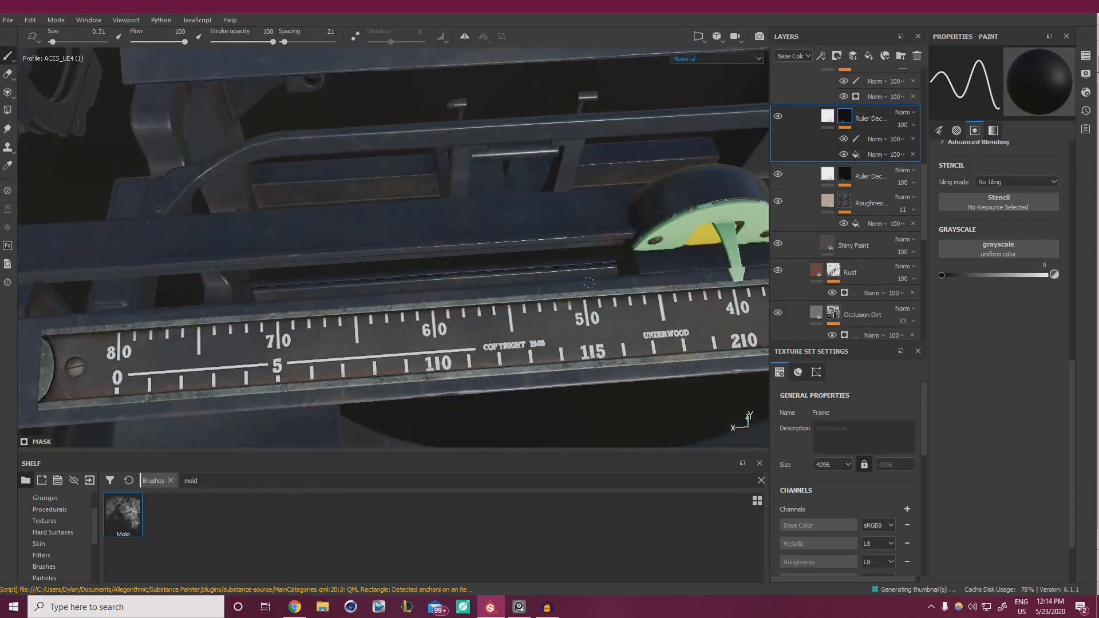
{"action": "left_click", "coordinate": [779, 117]}
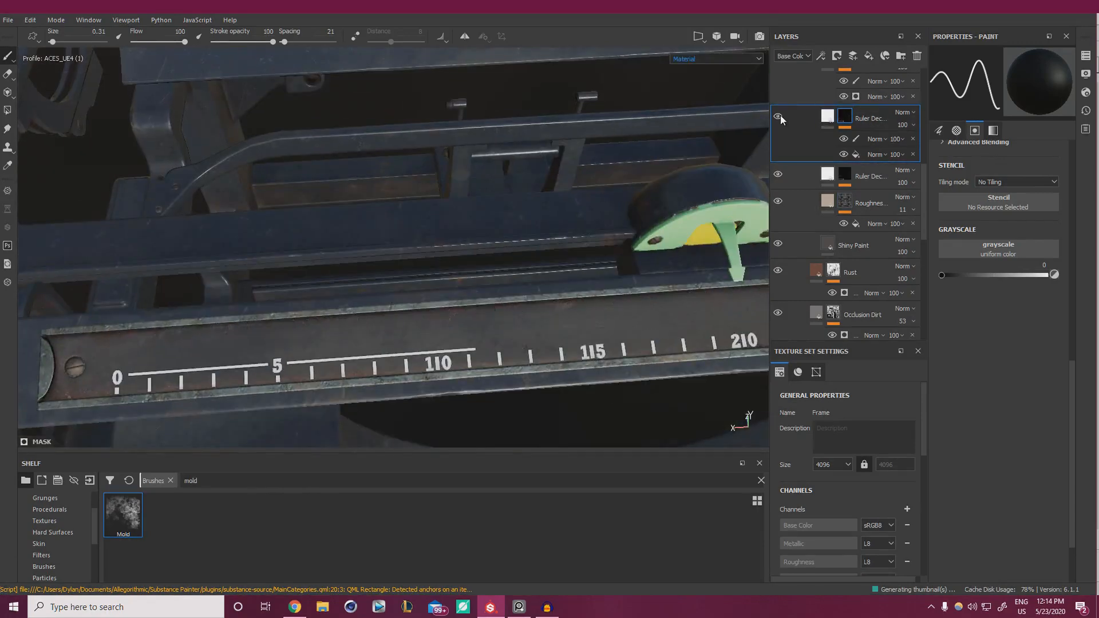
{"action": "left_click", "coordinate": [778, 118]}
{"action": "left_click", "coordinate": [778, 175]}
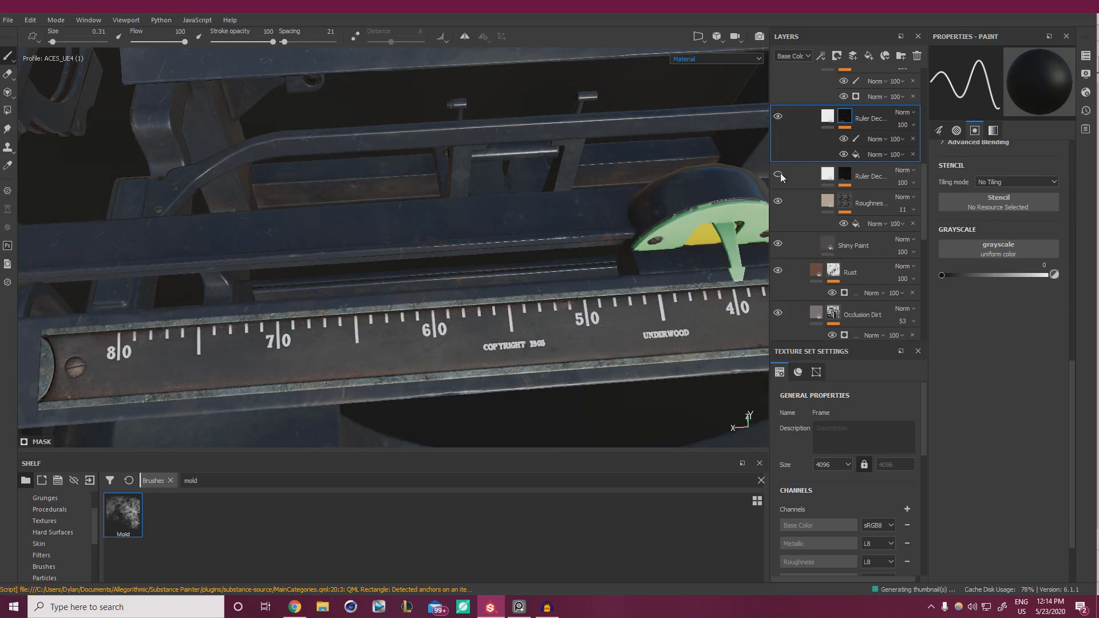
{"action": "left_click", "coordinate": [778, 174]}
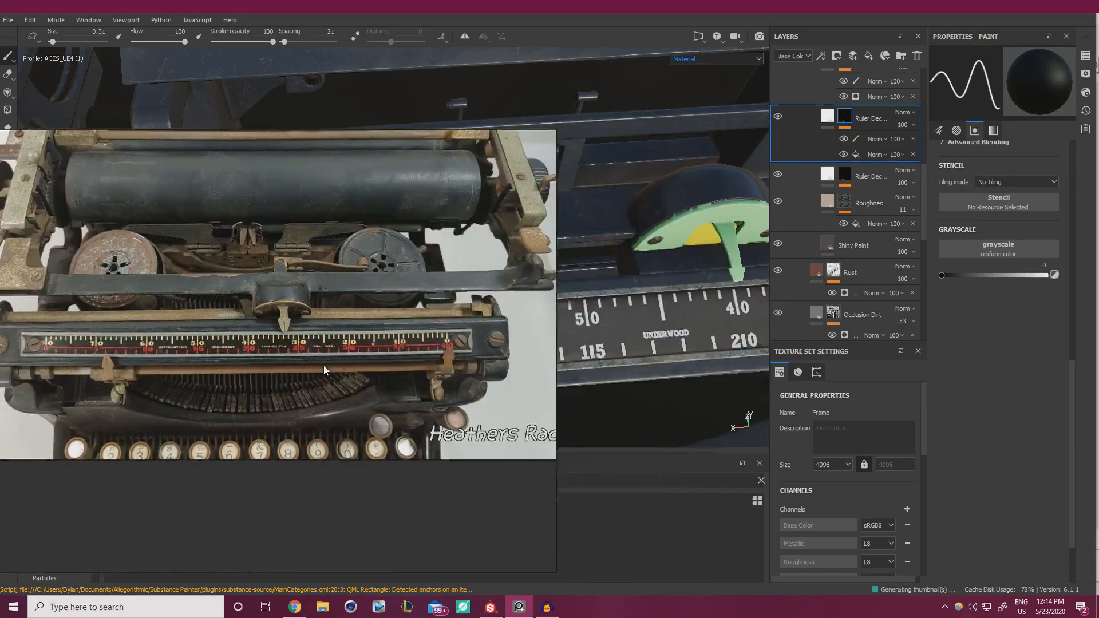
{"action": "left_click", "coordinate": [779, 175]}
{"action": "left_click", "coordinate": [780, 176]}
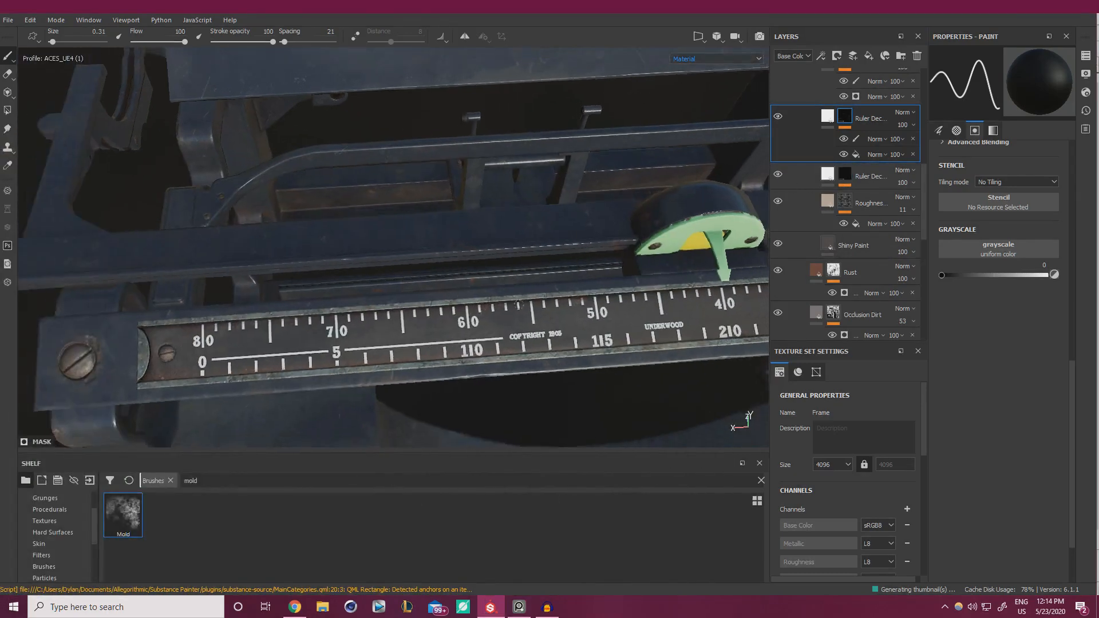
Change the lower ruler decal layer's base color to a muted red, about R 0.502, G 0.053, B 0.053
{"action": "left_click", "coordinate": [834, 174]}
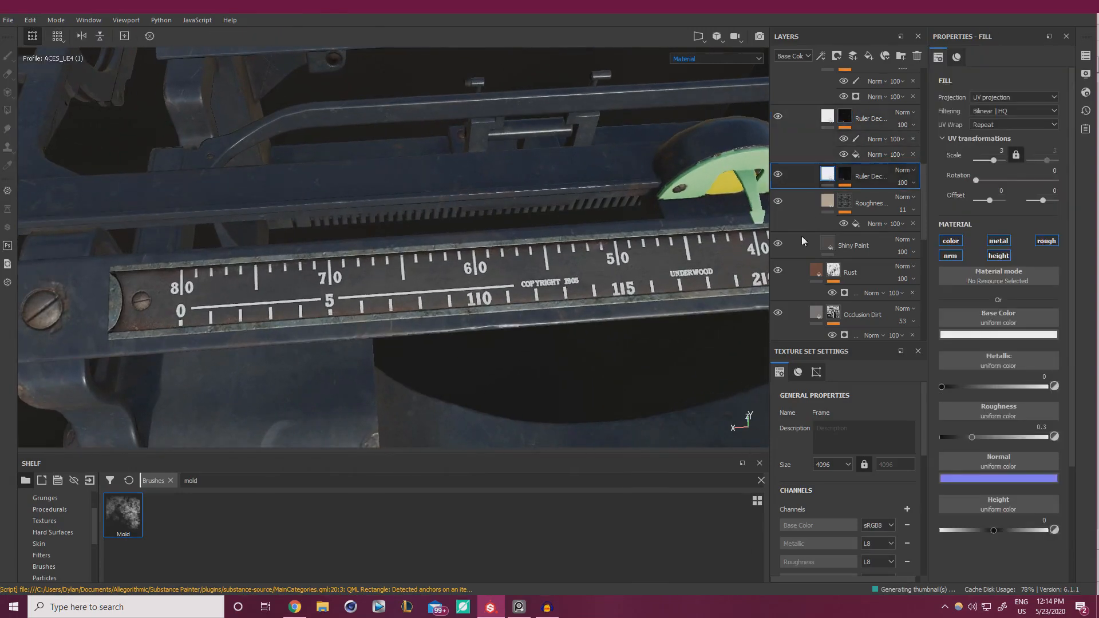
{"action": "left_click", "coordinate": [973, 333]}
{"action": "left_click_drag", "start_coordinate": [1065, 385], "coordinate": [1063, 393]}
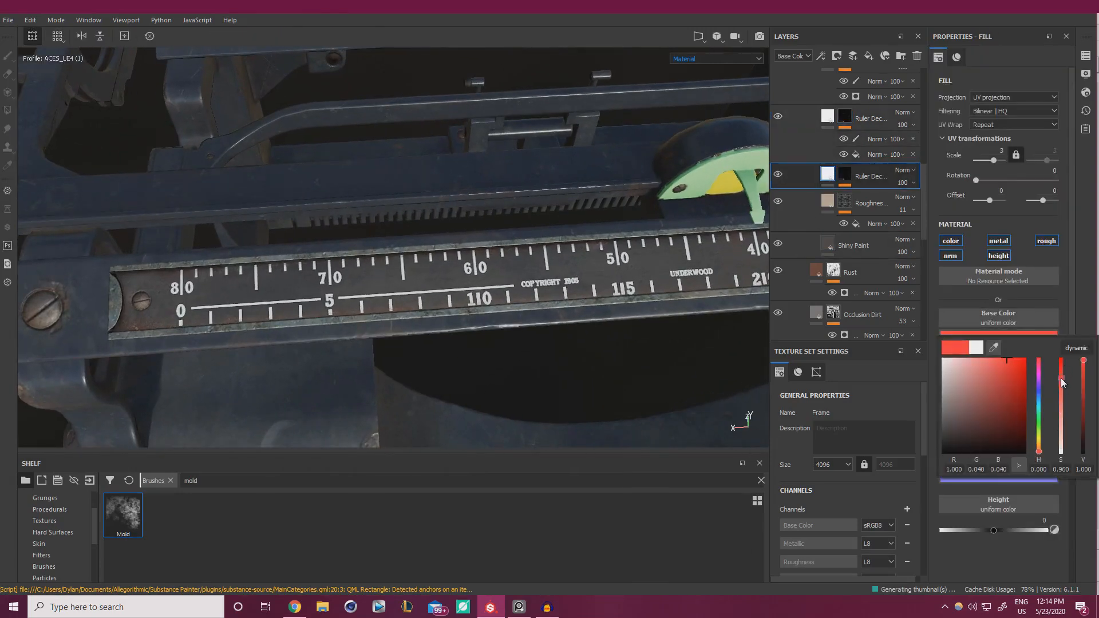
{"action": "left_click", "coordinate": [1086, 387]}
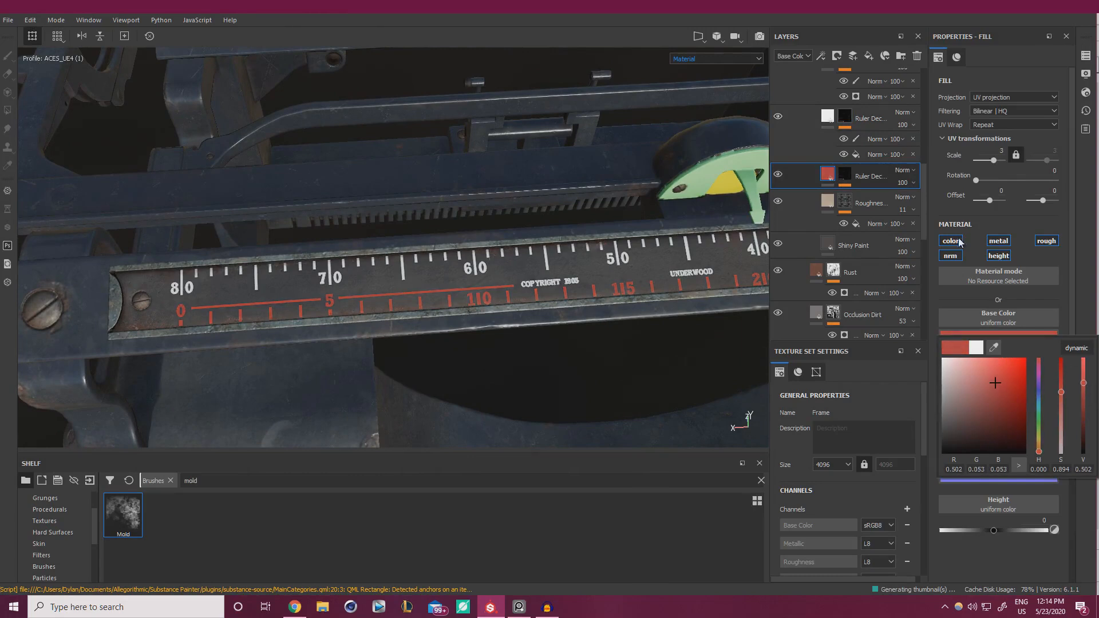
Lower the red ruler decal layer's opacity to 73 and check the markings up close
{"action": "left_click", "coordinate": [915, 183]}
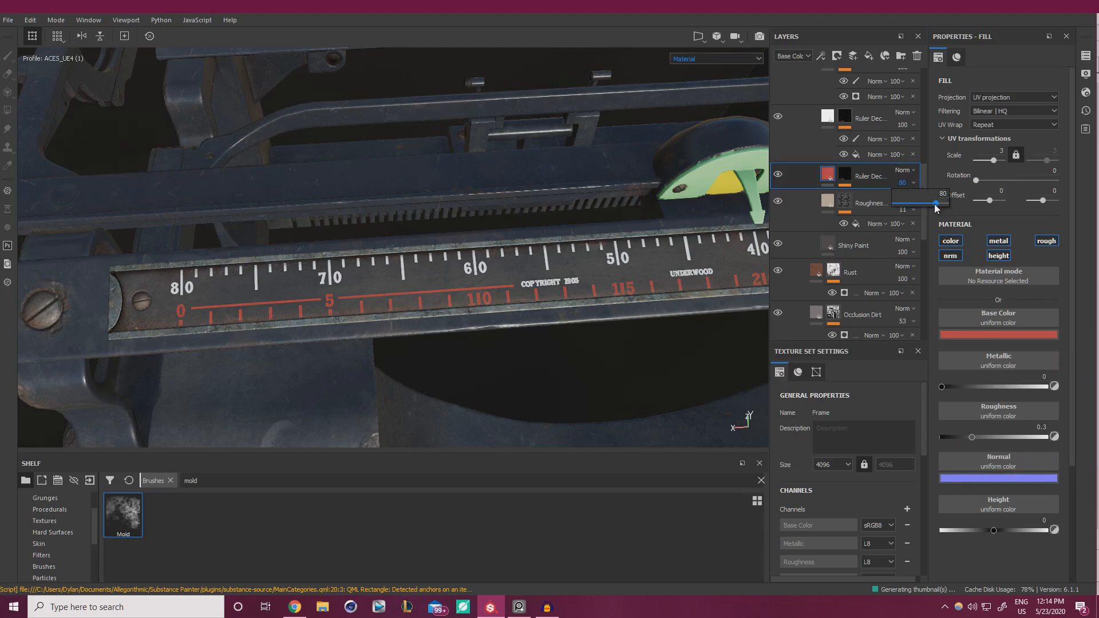
{"action": "scroll", "coordinate": [547, 330], "scroll_direction": "up", "scroll_amount": 5}
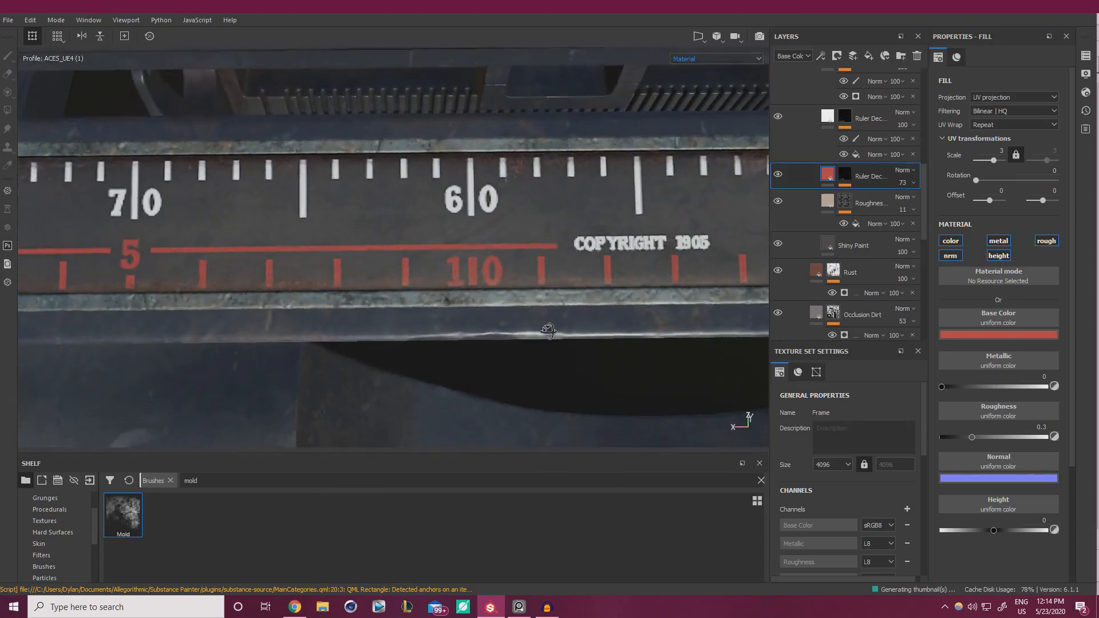
{"action": "scroll", "coordinate": [547, 331], "scroll_direction": "down", "scroll_amount": 3}
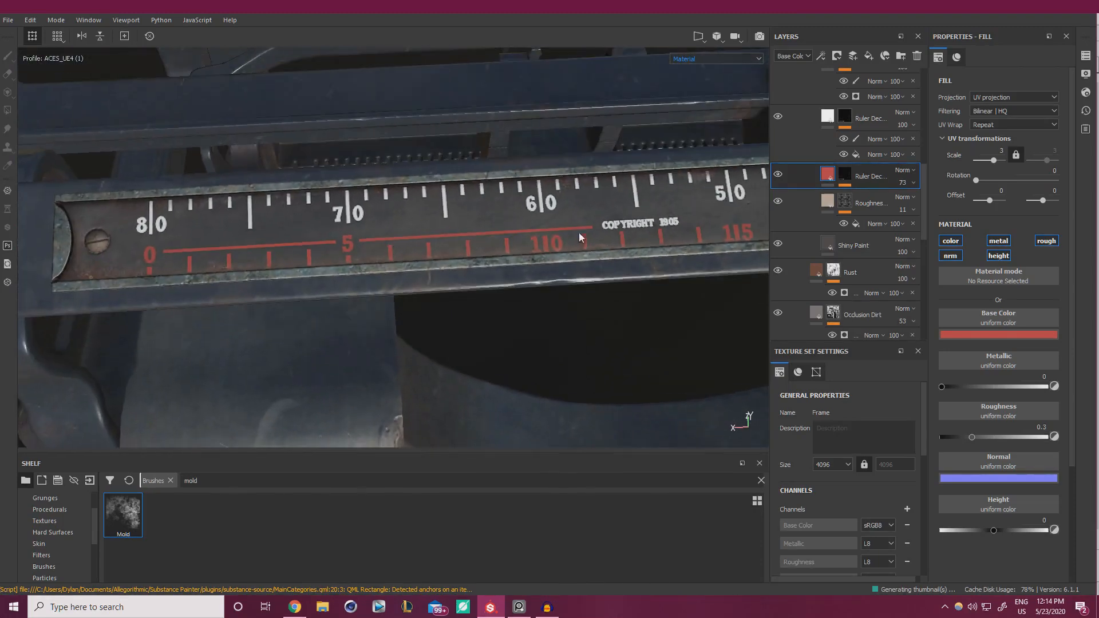
Brighten the red ruler decal layer's base color to a value of about 0.608 and slightly reduce its saturation
{"action": "left_click", "coordinate": [1029, 335]}
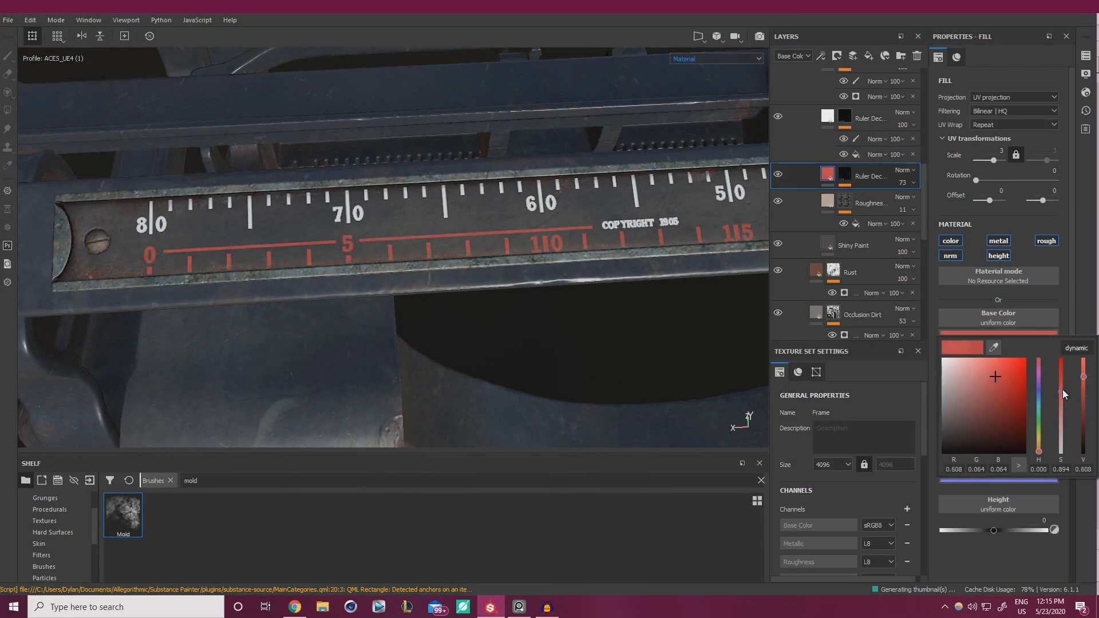
{"action": "left_click_drag", "start_coordinate": [1062, 392], "coordinate": [1066, 399]}
{"action": "right_click_drag", "start_coordinate": [702, 336], "coordinate": [401, 212], "text": "alt"}
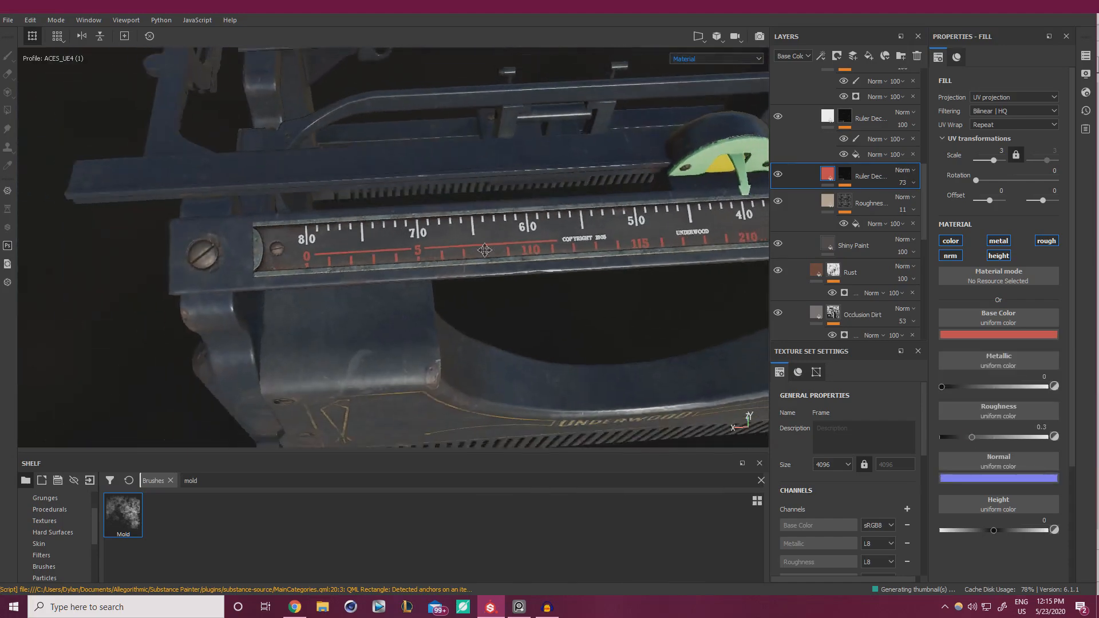
{"action": "left_click_drag", "start_coordinate": [401, 212], "coordinate": [430, 242], "text": "alt"}
{"action": "right_click_drag", "start_coordinate": [429, 241], "coordinate": [422, 277], "text": "alt"}
{"action": "middle_click_drag", "start_coordinate": [422, 277], "coordinate": [485, 218], "text": "alt"}
{"action": "right_click_drag", "start_coordinate": [486, 218], "coordinate": [518, 246], "text": "alt"}
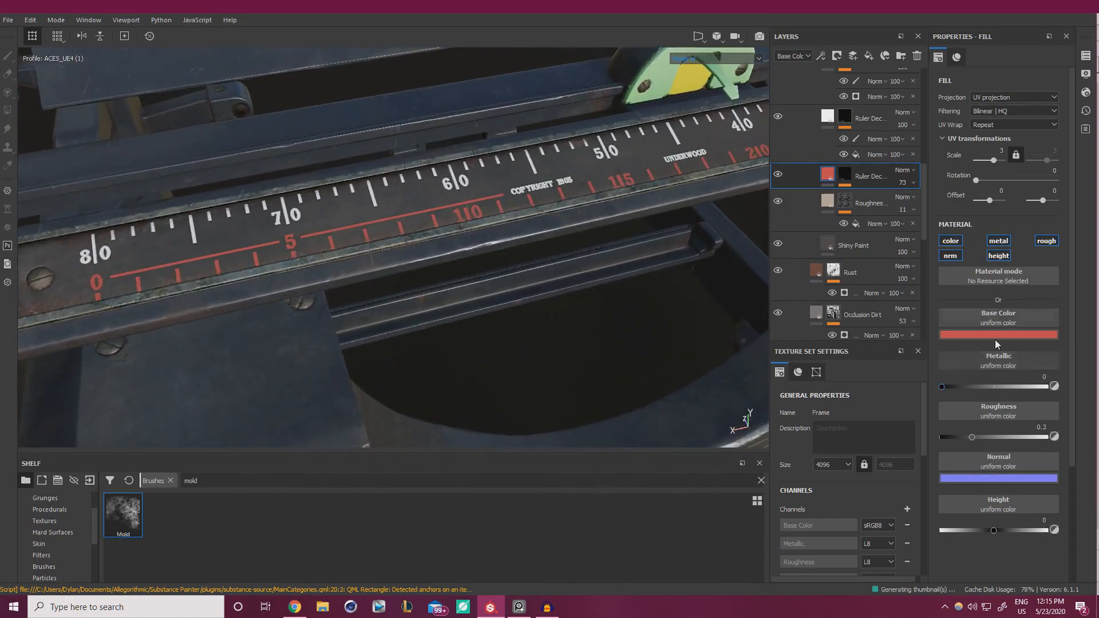
Disable the metallic channel on the red ruler decal layer and set its roughness to about 0.49
{"action": "left_click", "coordinate": [1004, 242]}
{"action": "right_click_drag", "start_coordinate": [407, 276], "coordinate": [527, 277], "text": "alt"}
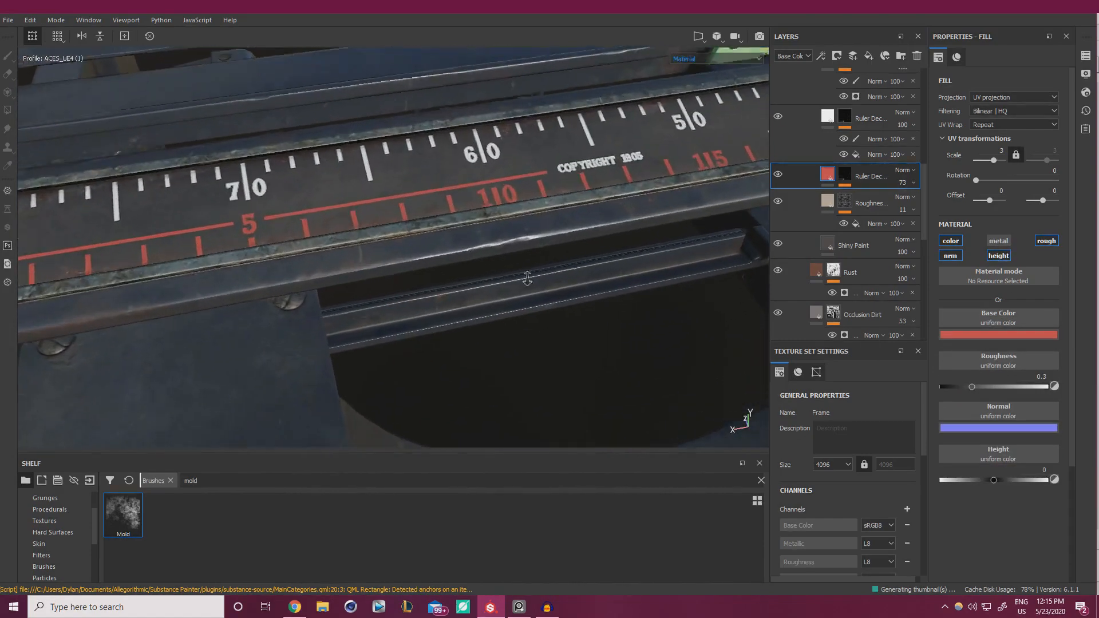
{"action": "middle_click_drag", "start_coordinate": [527, 277], "coordinate": [584, 289], "text": "alt"}
{"action": "left_click_drag", "start_coordinate": [584, 289], "coordinate": [626, 265], "text": "alt"}
{"action": "right_click_drag", "start_coordinate": [625, 266], "coordinate": [642, 283], "text": "alt"}
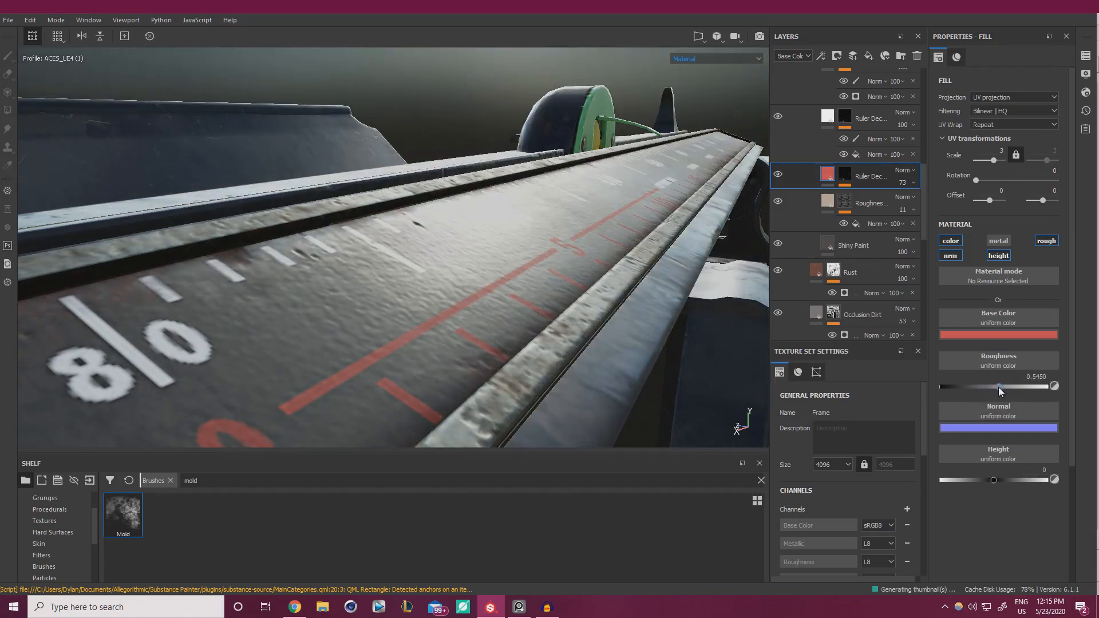
{"action": "left_click_drag", "start_coordinate": [999, 387], "coordinate": [994, 387]}
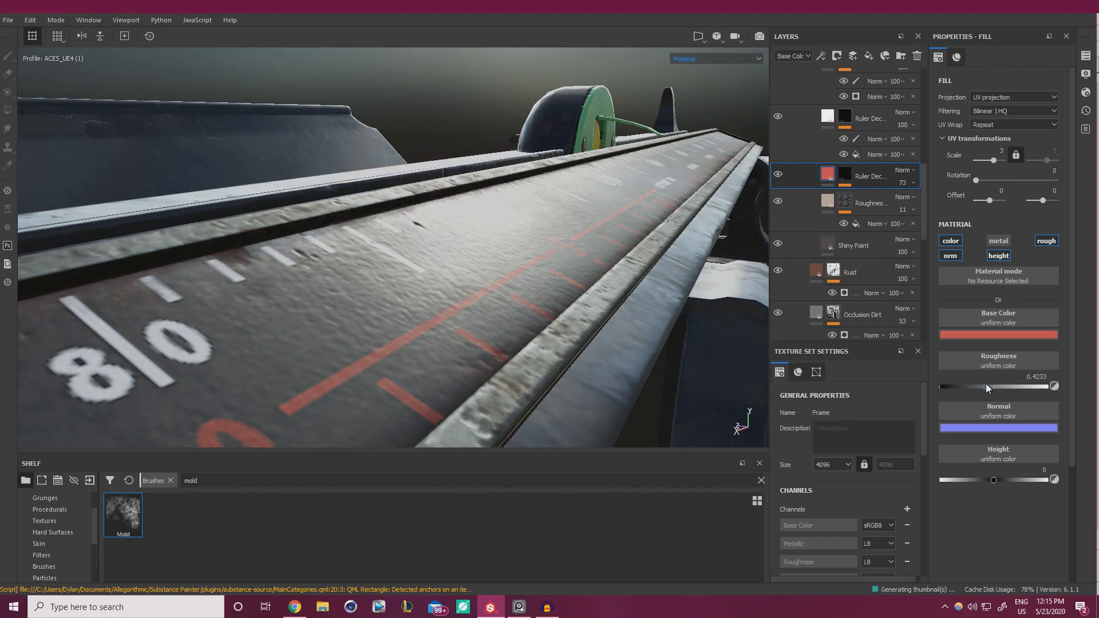
Fine-tune the red ruler decal layer's base color slightly
{"action": "left_click_drag", "start_coordinate": [616, 307], "coordinate": [628, 339], "text": "alt"}
{"action": "mouse_move", "coordinate": [628, 338]}
{"action": "right_mouse_down", "text": "alt"}
{"action": "mouse_move", "coordinate": [750, 322]}
{"action": "mouse_move", "coordinate": [609, 319]}
{"action": "mouse_move", "coordinate": [618, 320]}
{"action": "right_mouse_up", "text": "alt"}
{"action": "left_click", "coordinate": [1011, 334]}
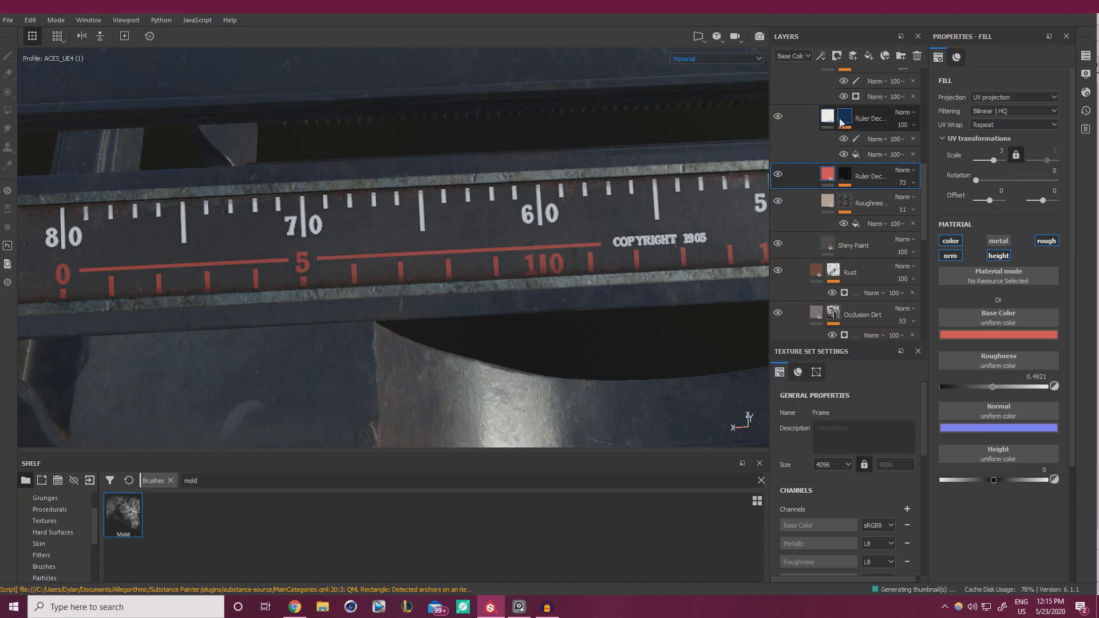
Check the reference photo and change the upper ruler decal layer's base color to tan, about R 0.618, G 0.477, B 0.257
{"action": "right_click_drag", "start_coordinate": [0, 275], "coordinate": [426, 247]}
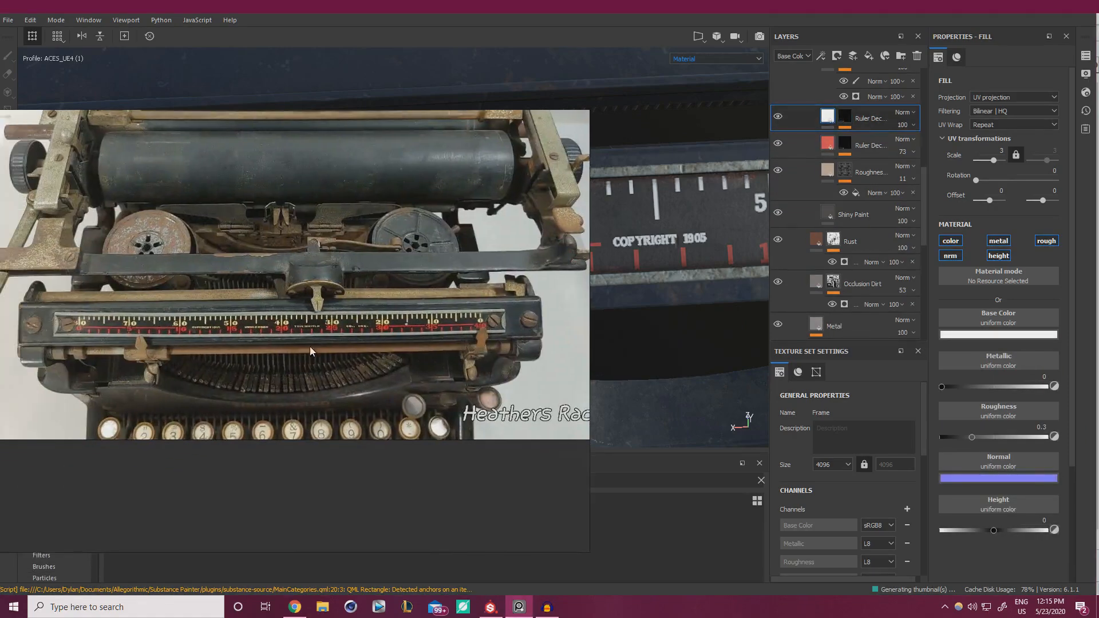
{"action": "right_click_drag", "start_coordinate": [360, 336], "coordinate": [0, 321]}
{"action": "left_click", "coordinate": [999, 335]}
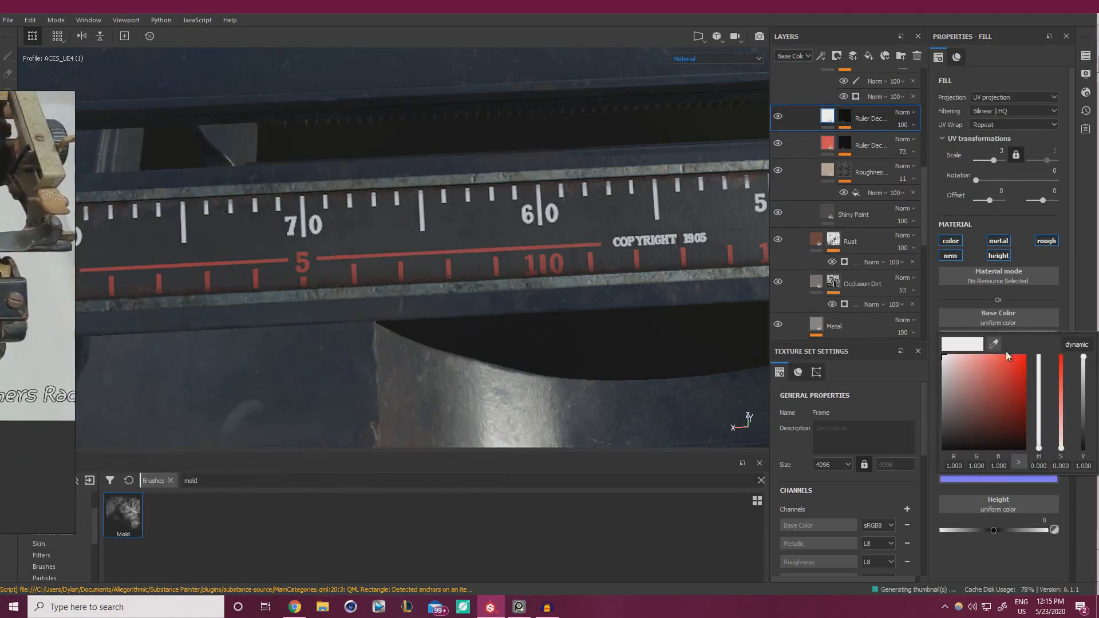
{"action": "left_click_drag", "start_coordinate": [1039, 423], "coordinate": [1062, 431]}
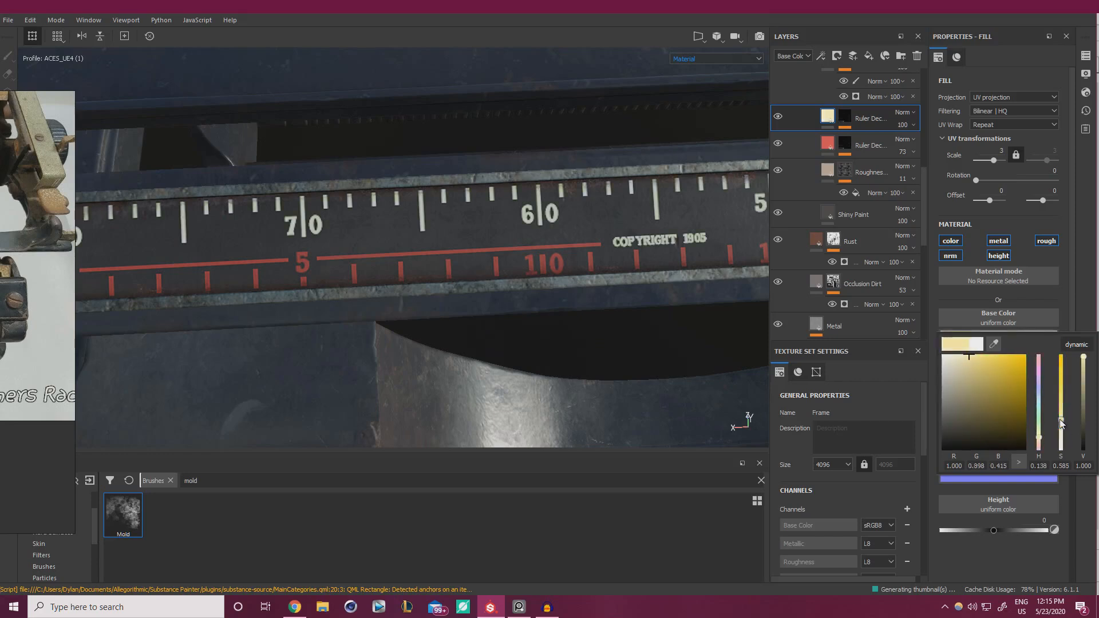
{"action": "left_click_drag", "start_coordinate": [1089, 371], "coordinate": [1084, 373]}
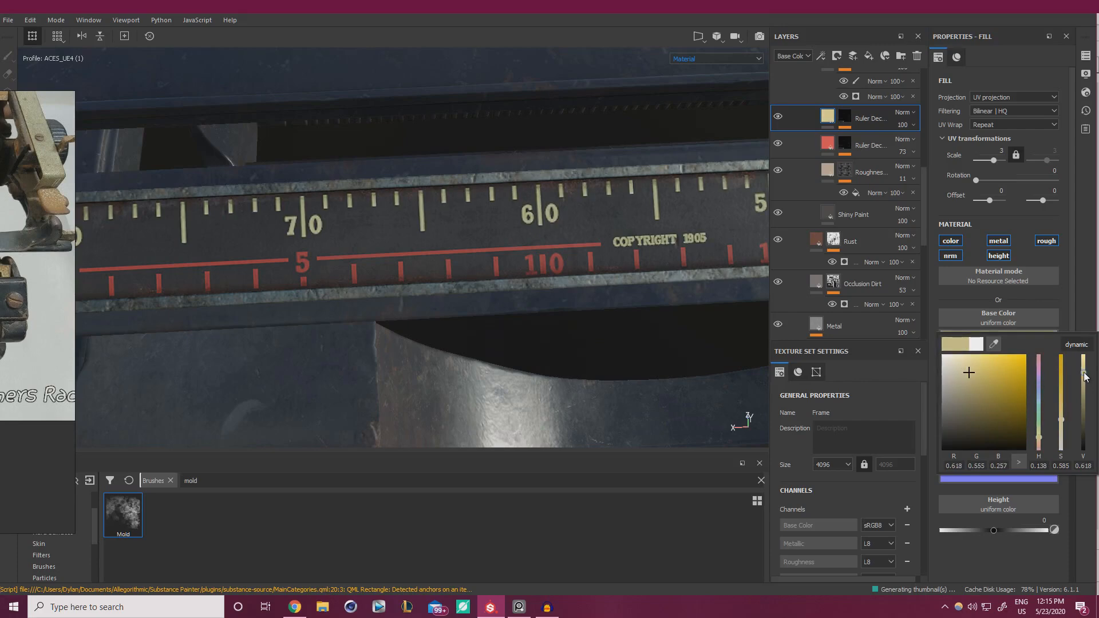
{"action": "left_click_drag", "start_coordinate": [1039, 445], "coordinate": [1041, 440]}
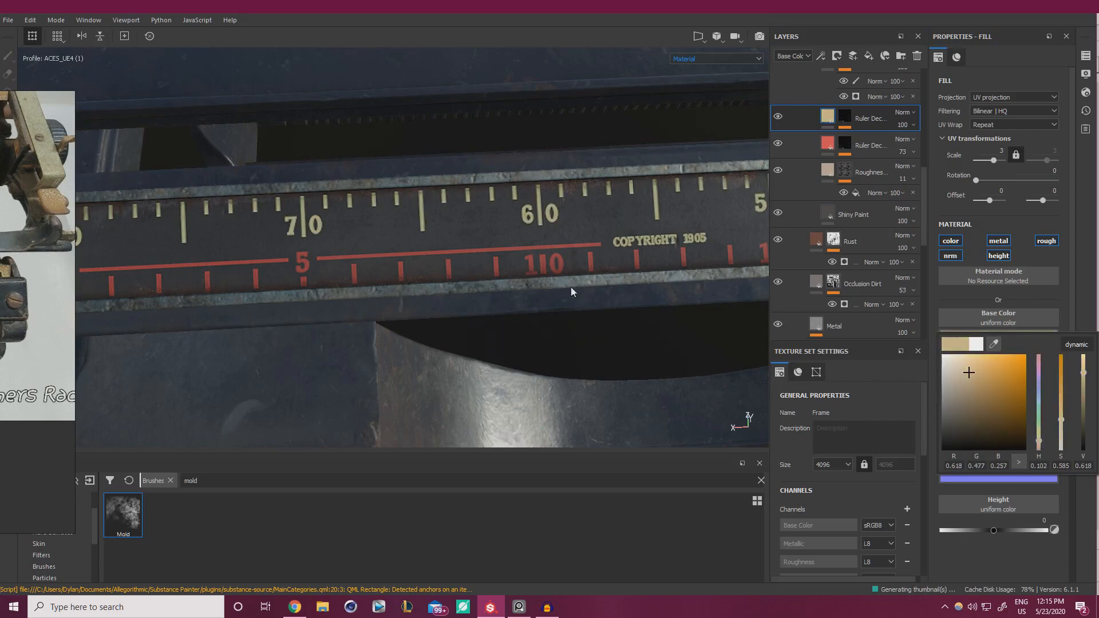
Compare the tan and red ruler scales with the reference photo and examine them on the frame from several angles
{"action": "right_click_drag", "start_coordinate": [0, 255], "coordinate": [270, 263]}
{"action": "right_click_drag", "start_coordinate": [392, 321], "coordinate": [0, 315]}
{"action": "right_click_drag", "start_coordinate": [606, 264], "coordinate": [248, 246], "text": "alt"}
{"action": "middle_click_drag", "start_coordinate": [619, 235], "coordinate": [337, 217], "text": "alt"}
{"action": "left_click_drag", "start_coordinate": [338, 184], "coordinate": [434, 197], "text": "alt"}
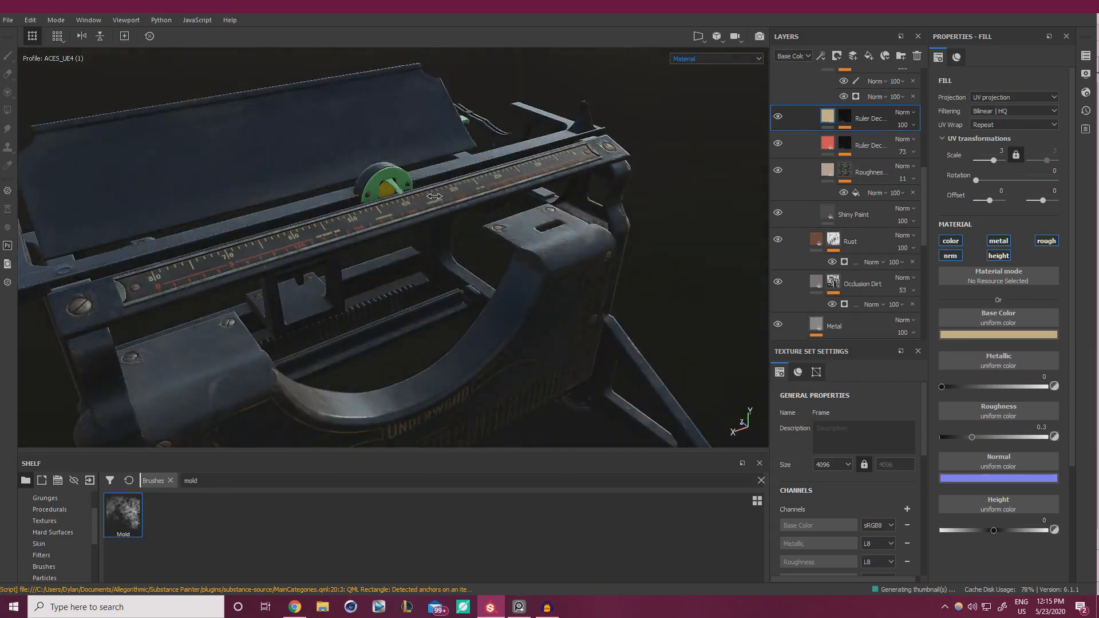
{"action": "right_click_drag", "start_coordinate": [435, 196], "coordinate": [319, 257], "text": "alt"}
{"action": "left_click_drag", "start_coordinate": [319, 258], "coordinate": [498, 263], "text": "alt"}
{"action": "right_click_drag", "start_coordinate": [498, 263], "coordinate": [667, 335], "text": "alt"}
{"action": "left_click_drag", "start_coordinate": [667, 334], "coordinate": [510, 307], "text": "alt"}
{"action": "middle_click_drag", "start_coordinate": [298, 286], "coordinate": [472, 300], "text": "alt"}
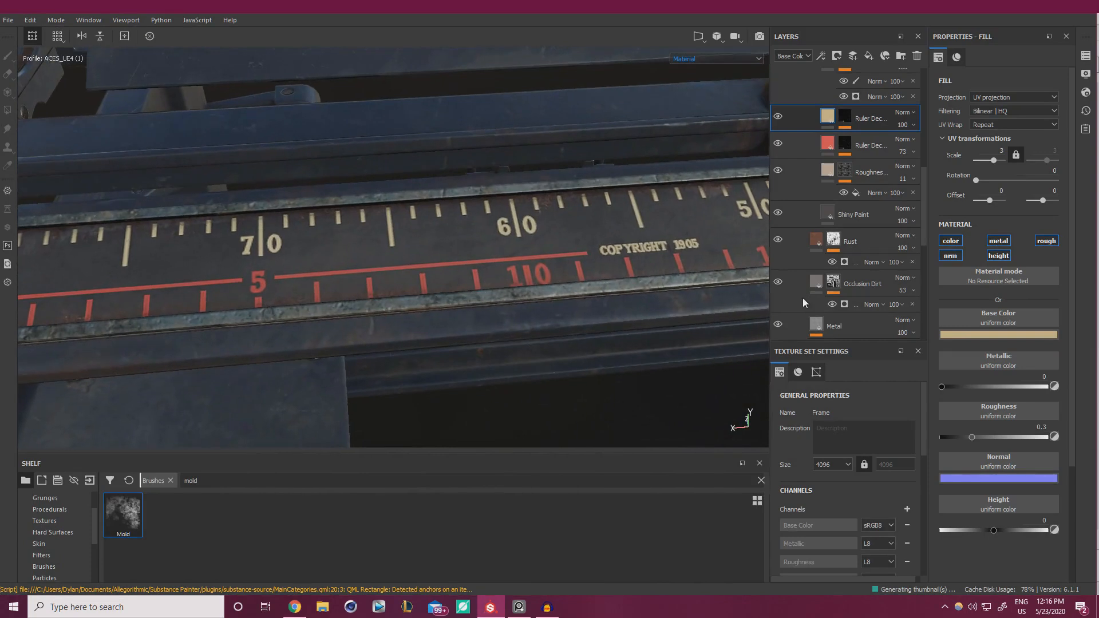
Reduce the saturation of the upper ruler decal layer's tan base color to about 0.525
{"action": "left_click", "coordinate": [969, 336]}
{"action": "left_click", "coordinate": [1062, 433]}
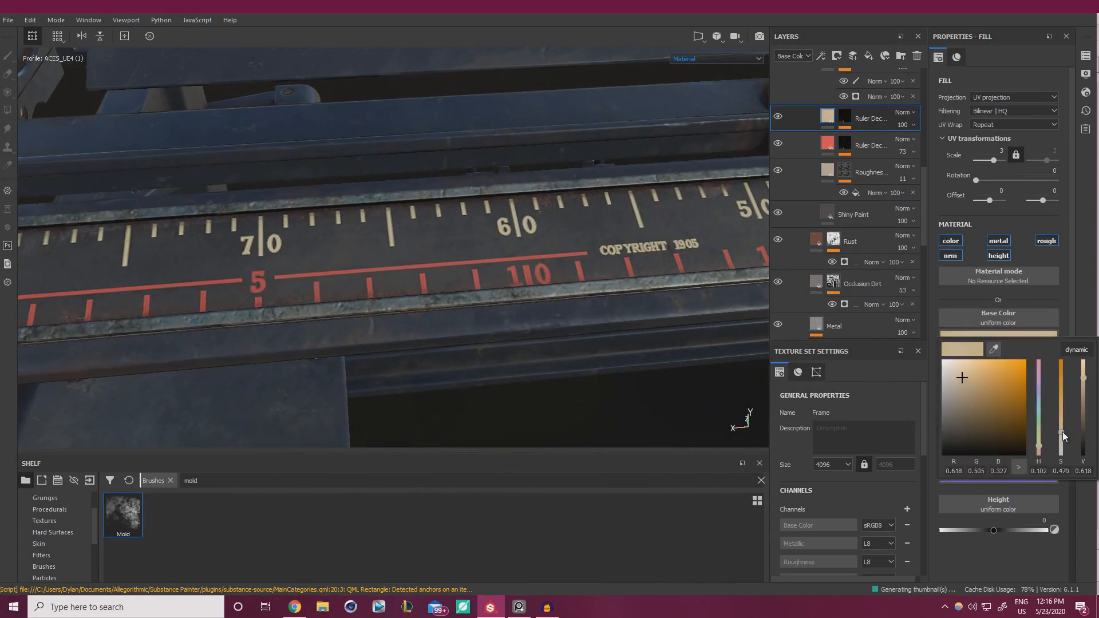
{"action": "left_click", "coordinate": [1060, 417]}
{"action": "left_click", "coordinate": [1064, 427]}
{"action": "left_click", "coordinate": [1064, 429]}
Examine the ruler markings on the front and rear of the frame, including the rear ruler's end
{"action": "scroll", "coordinate": [398, 260], "scroll_direction": "down", "scroll_amount": 5}
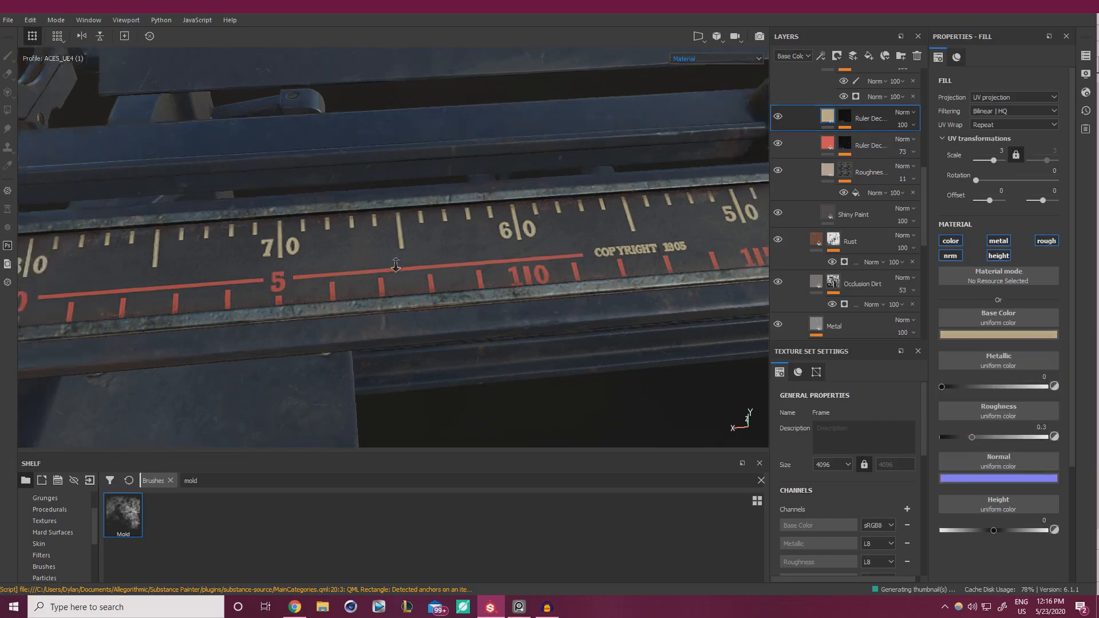
{"action": "left_click_drag", "start_coordinate": [401, 260], "coordinate": [382, 307], "text": "alt"}
{"action": "middle_click_drag", "start_coordinate": [382, 307], "coordinate": [521, 235], "text": "alt"}
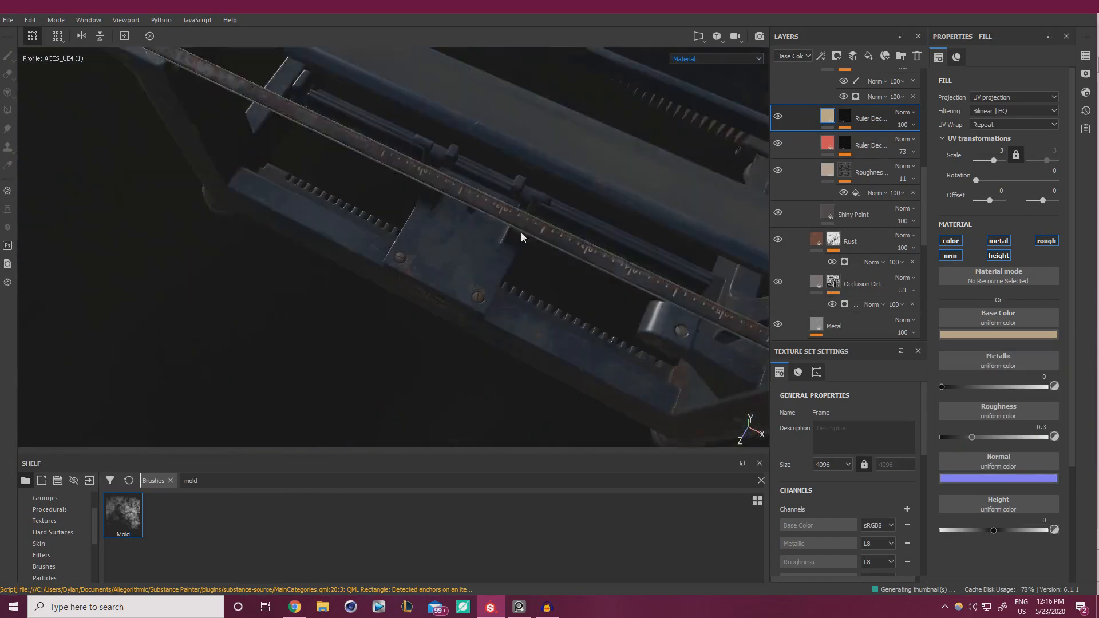
{"action": "left_click_drag", "start_coordinate": [521, 236], "coordinate": [664, 300], "text": "alt"}
{"action": "right_click_drag", "start_coordinate": [664, 299], "coordinate": [648, 302], "text": "alt"}
{"action": "middle_click_drag", "start_coordinate": [647, 301], "coordinate": [530, 233], "text": "alt"}
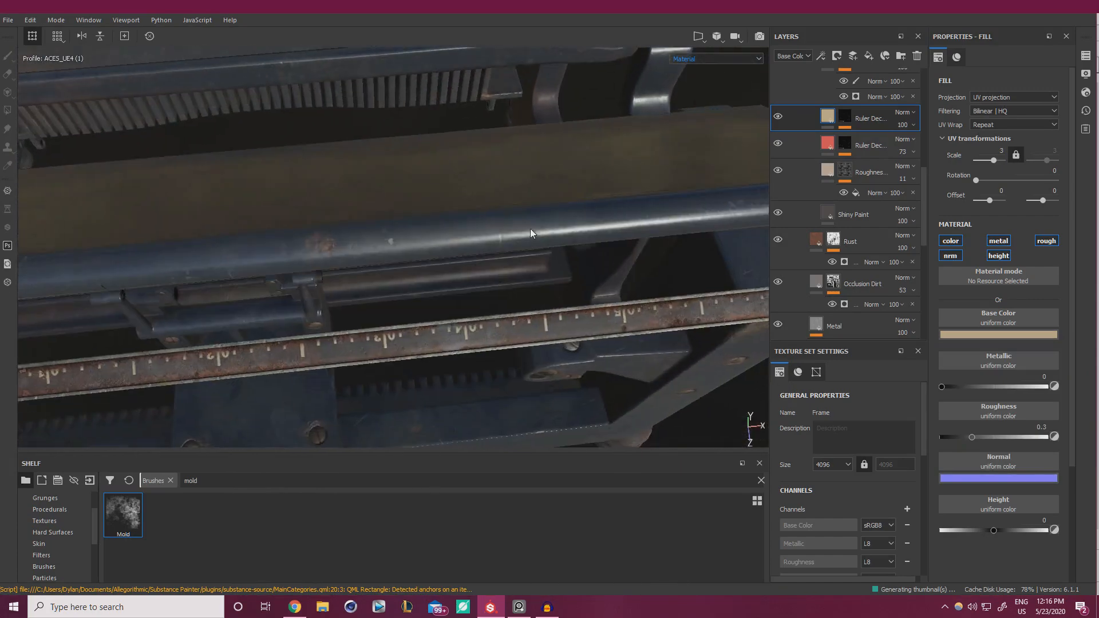
{"action": "middle_click_drag", "start_coordinate": [703, 319], "coordinate": [564, 272], "text": "alt"}
{"action": "left_click_drag", "start_coordinate": [564, 271], "coordinate": [557, 270], "text": "alt"}
{"action": "right_click_drag", "start_coordinate": [557, 270], "coordinate": [506, 252], "text": "alt"}
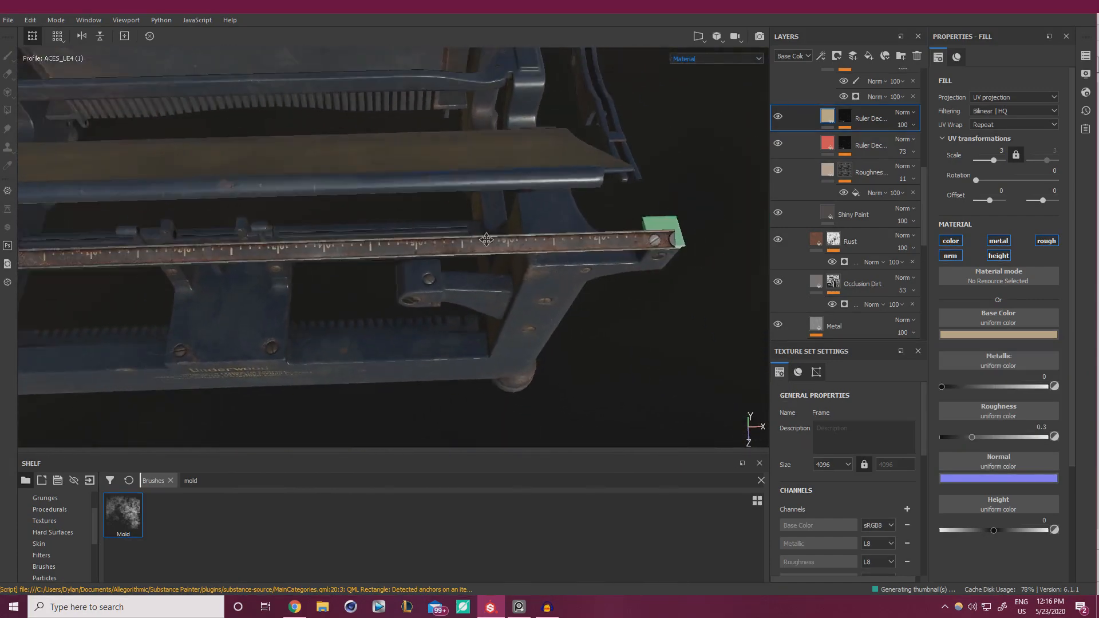
{"action": "middle_click_drag", "start_coordinate": [506, 252], "coordinate": [693, 233], "text": "alt"}
{"action": "right_click_drag", "start_coordinate": [693, 233], "coordinate": [535, 246], "text": "alt"}
{"action": "middle_click_drag", "start_coordinate": [536, 246], "coordinate": [358, 248], "text": "alt"}
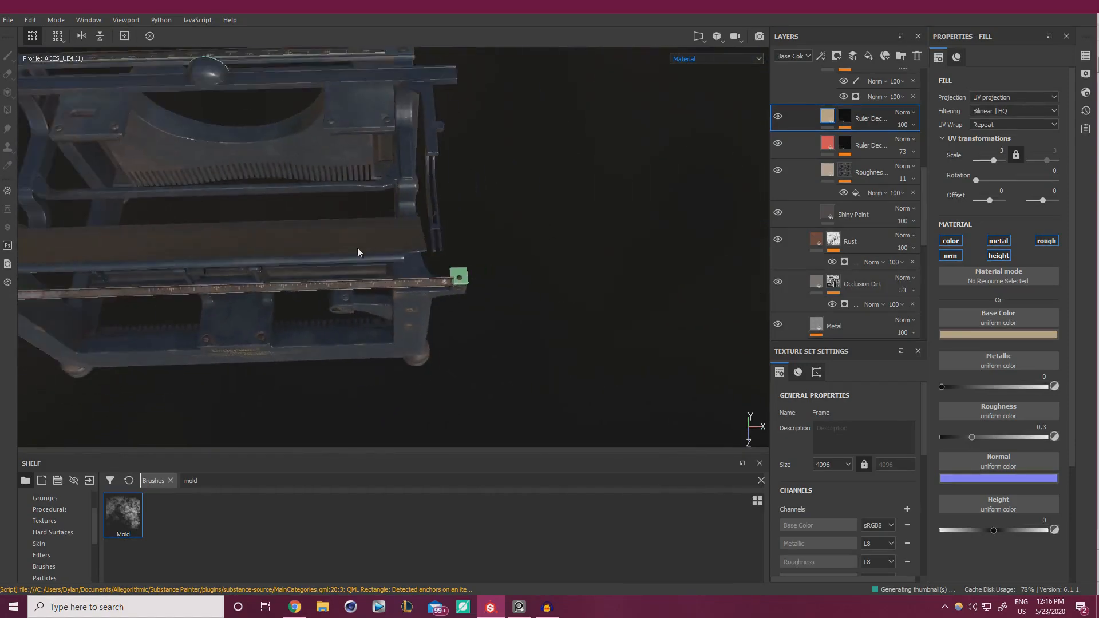
{"action": "left_click_drag", "start_coordinate": [358, 248], "coordinate": [192, 223], "text": "alt"}
{"action": "middle_click_drag", "start_coordinate": [735, 269], "coordinate": [540, 218], "text": "alt"}
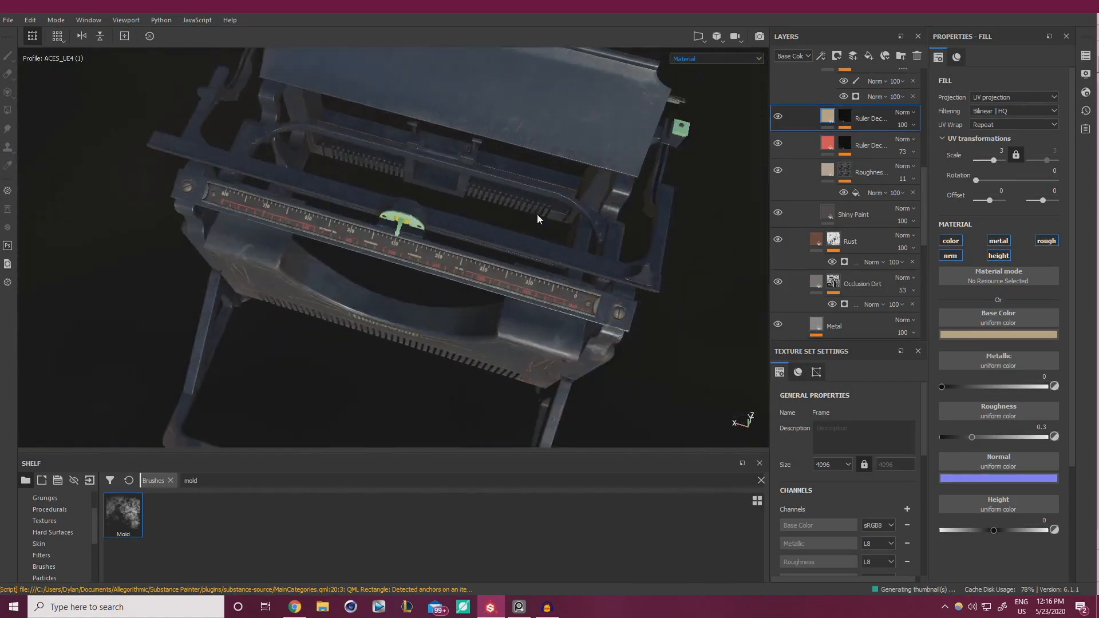
Darken the upper ruler decal layer's tan base color to about R 0.484, G 0.385, B 0.230
{"action": "left_click_drag", "start_coordinate": [540, 218], "coordinate": [499, 229], "text": "alt"}
{"action": "right_click_drag", "start_coordinate": [499, 229], "coordinate": [616, 216], "text": "alt"}
{"action": "middle_click_drag", "start_coordinate": [616, 216], "coordinate": [544, 221], "text": "alt"}
{"action": "right_click_drag", "start_coordinate": [544, 222], "coordinate": [531, 220], "text": "alt"}
{"action": "mouse_move", "coordinate": [531, 220]}
{"action": "left_mouse_down", "text": "alt"}
{"action": "mouse_move", "coordinate": [503, 247]}
{"action": "mouse_move", "coordinate": [525, 237]}
{"action": "left_mouse_up", "text": "alt"}
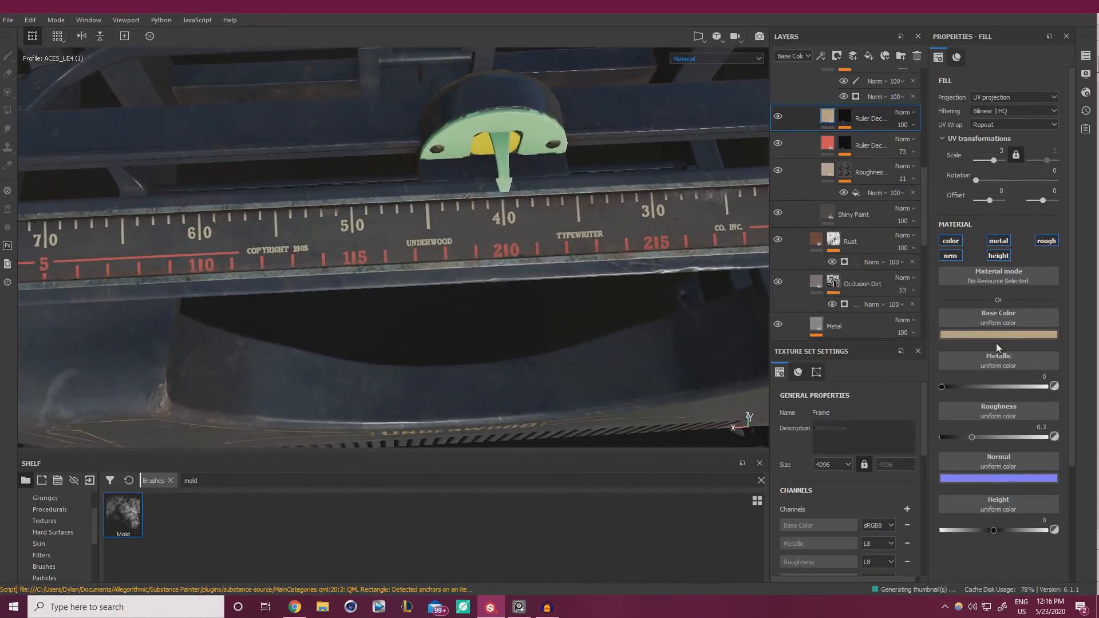
{"action": "left_click", "coordinate": [999, 334]}
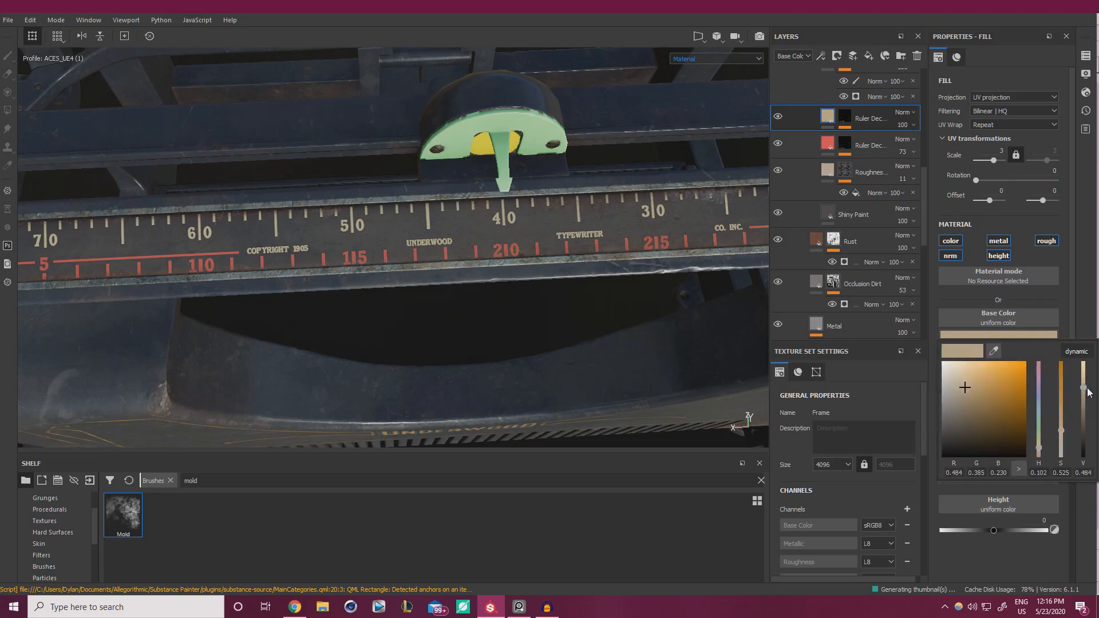
Add a folder above the two ruler decal layers and name it Ruler Decals
{"action": "left_click", "coordinate": [873, 145]}
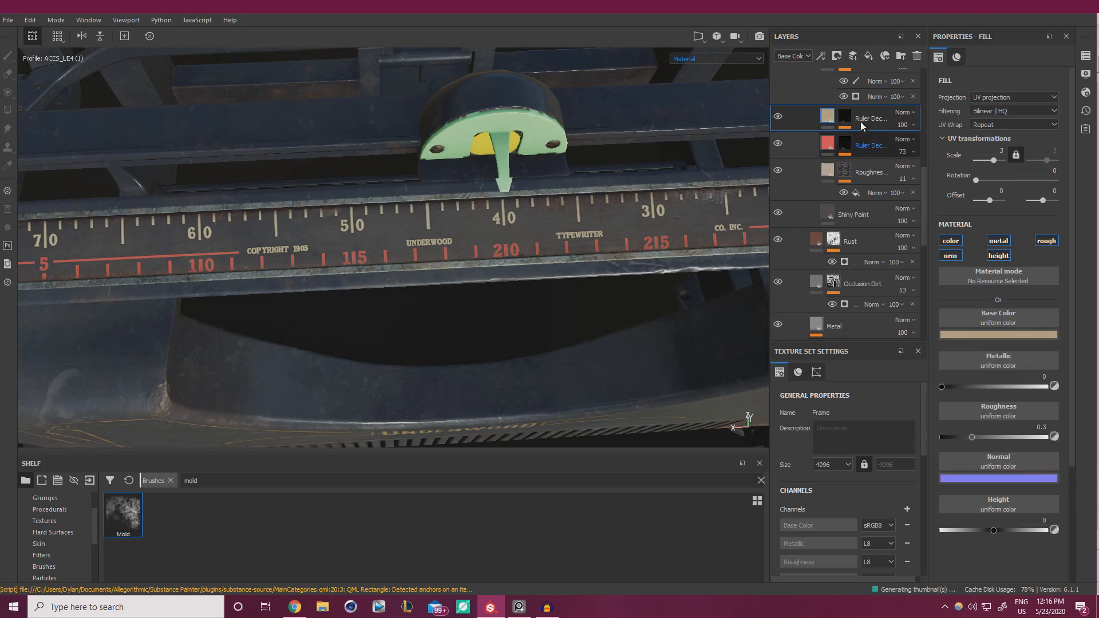
{"action": "left_click", "coordinate": [861, 118], "text": "ctrl"}
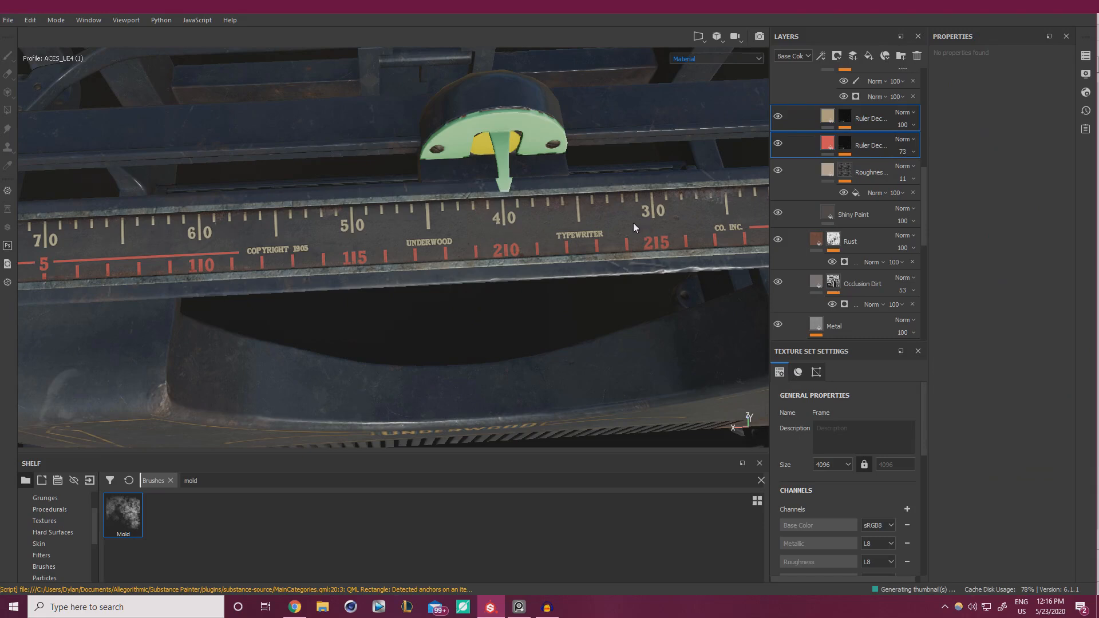
{"action": "left_click", "coordinate": [900, 55]}
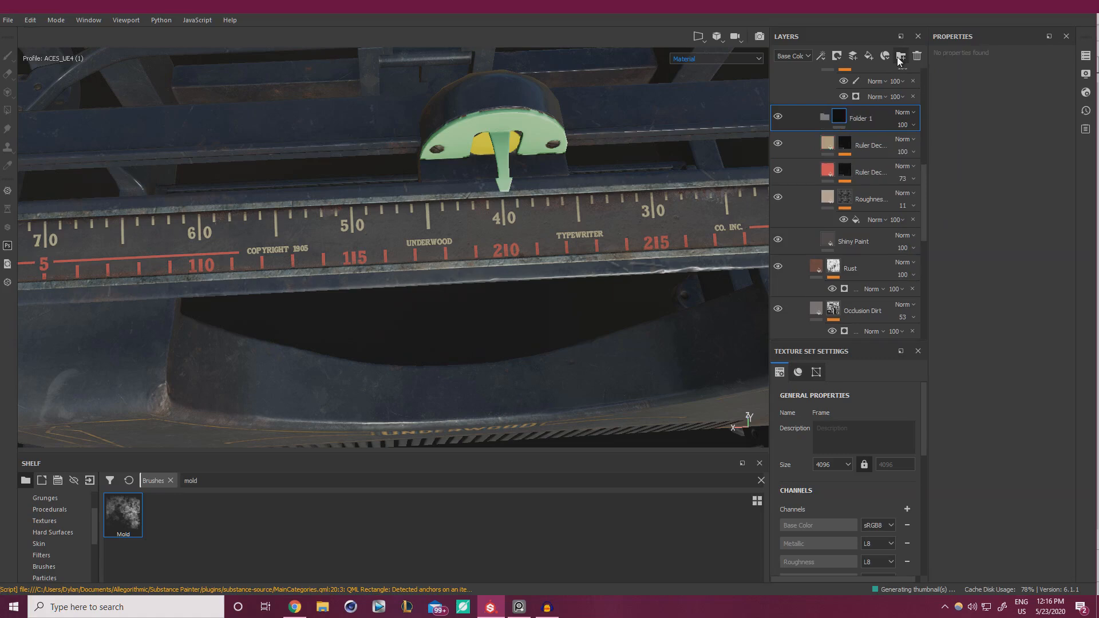
{"action": "double_click", "coordinate": [860, 119]}
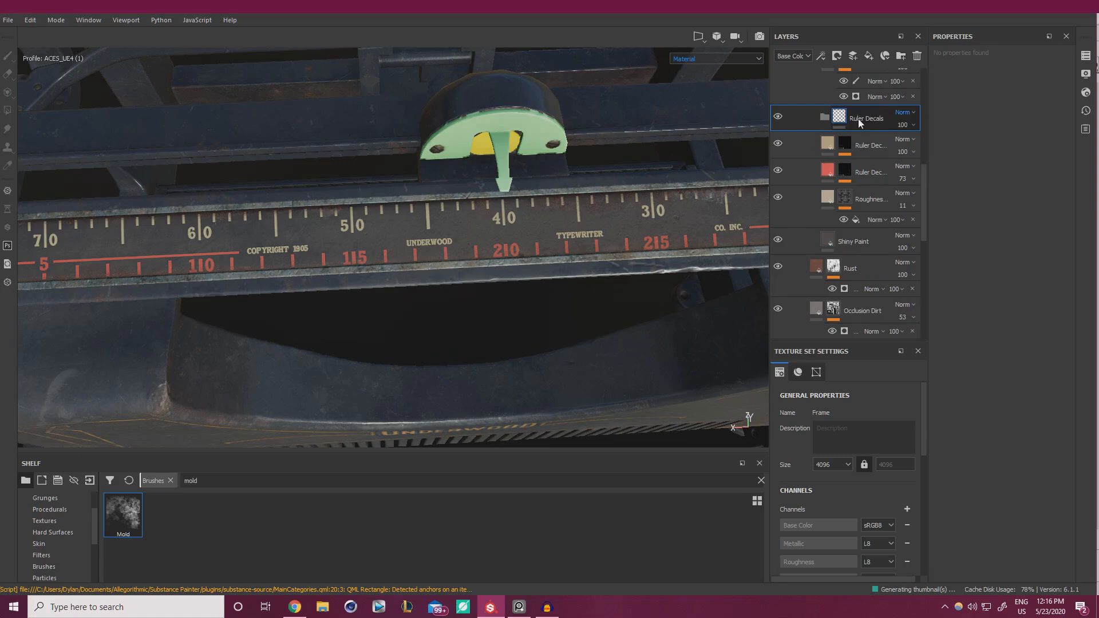
Move both the tan and red ruler decal layers into the Ruler Decals folder
{"action": "left_click", "coordinate": [871, 146]}
{"action": "left_click", "coordinate": [873, 176], "text": "shift"}
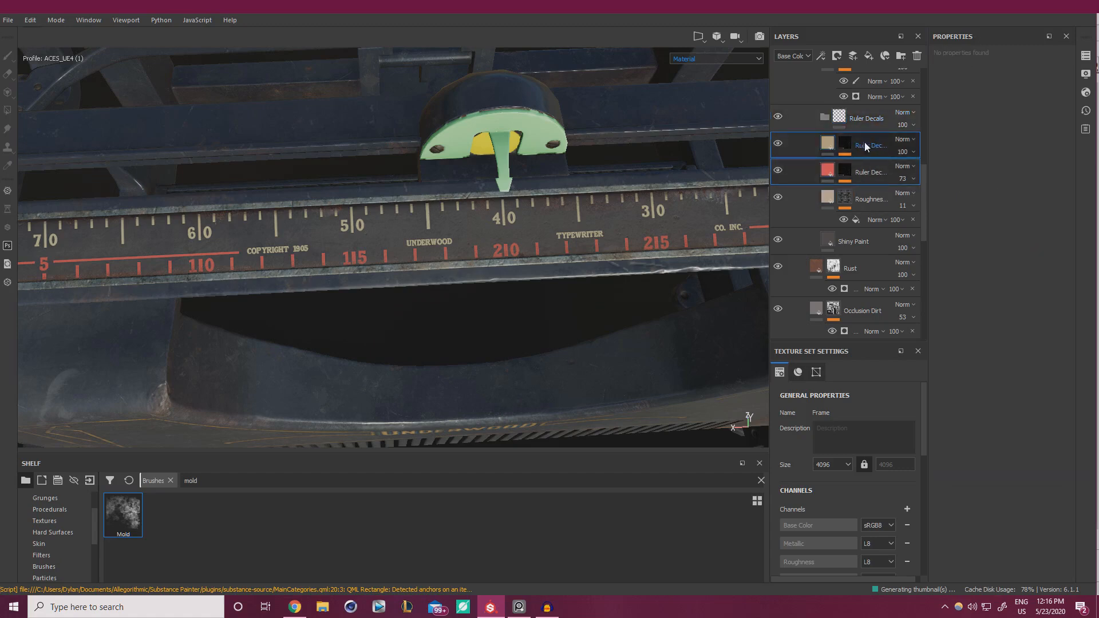
{"action": "left_click_drag", "start_coordinate": [865, 143], "coordinate": [827, 116]}
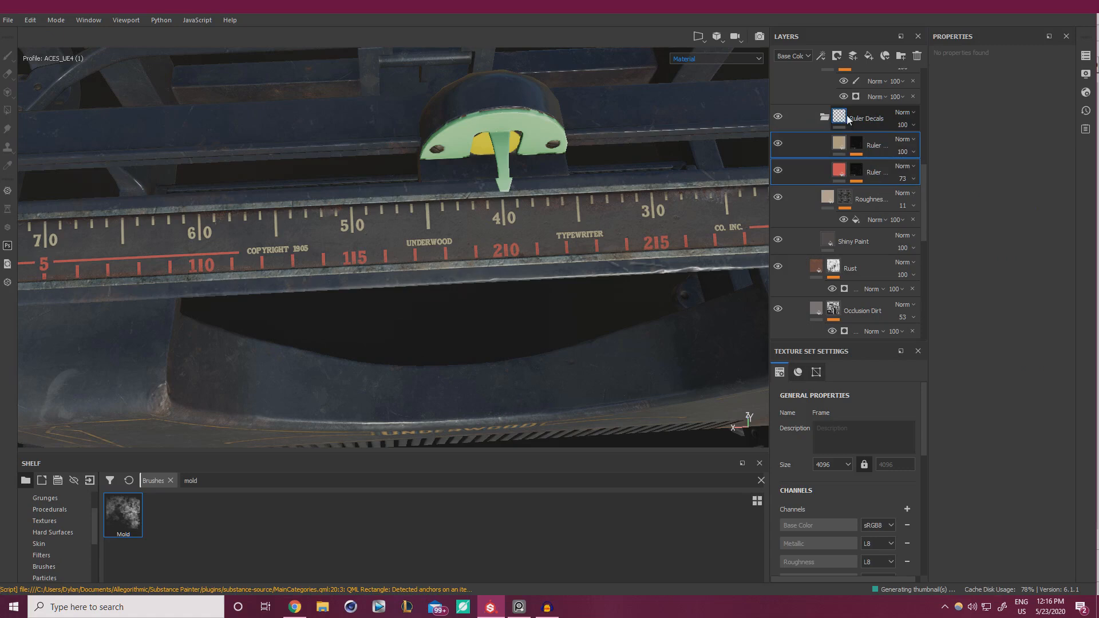
Collapse the Ruler Decals folder and apply the Surface Worn smart mask to it
{"action": "left_click", "coordinate": [824, 117]}
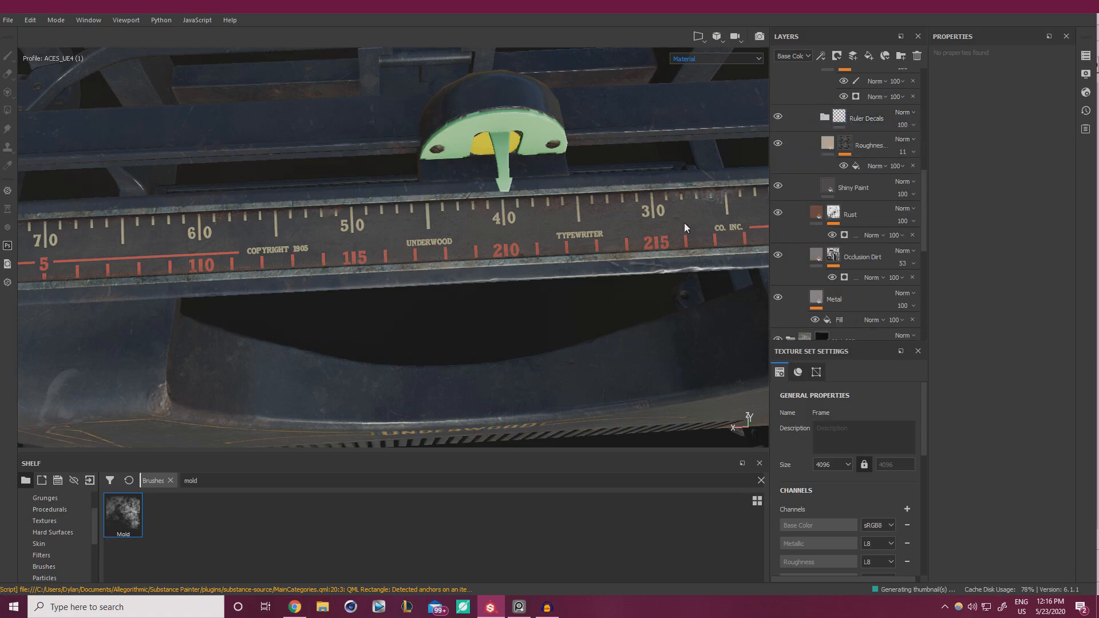
{"action": "scroll", "coordinate": [74, 535], "scroll_direction": "down", "scroll_amount": 3}
{"action": "left_click", "coordinate": [62, 544]}
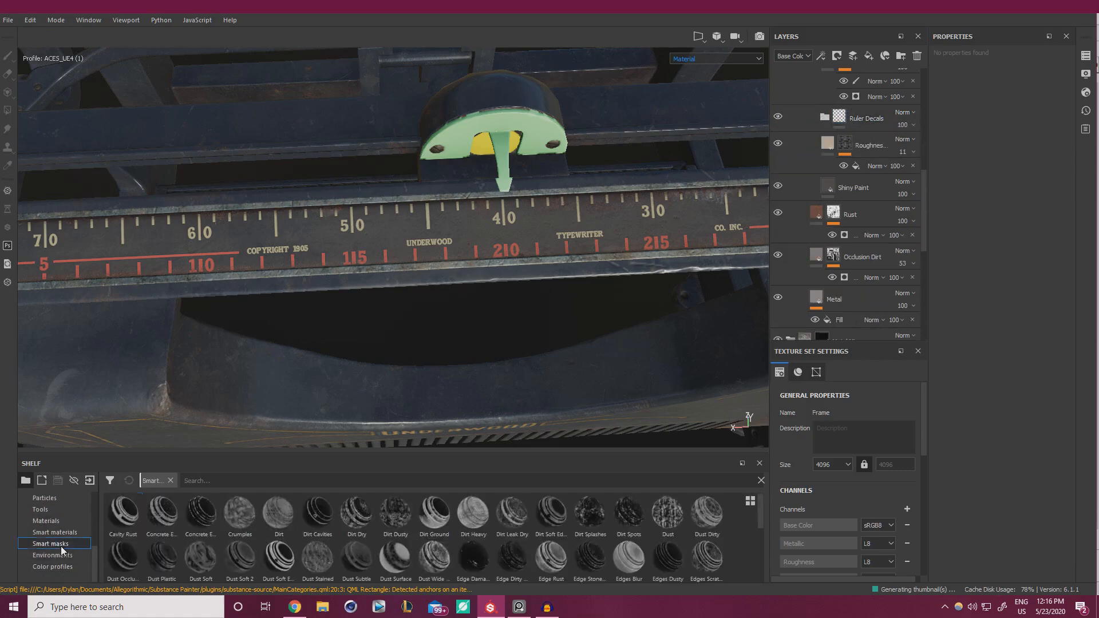
{"action": "left_click", "coordinate": [236, 482]}
{"action": "type", "text": "surfa"}
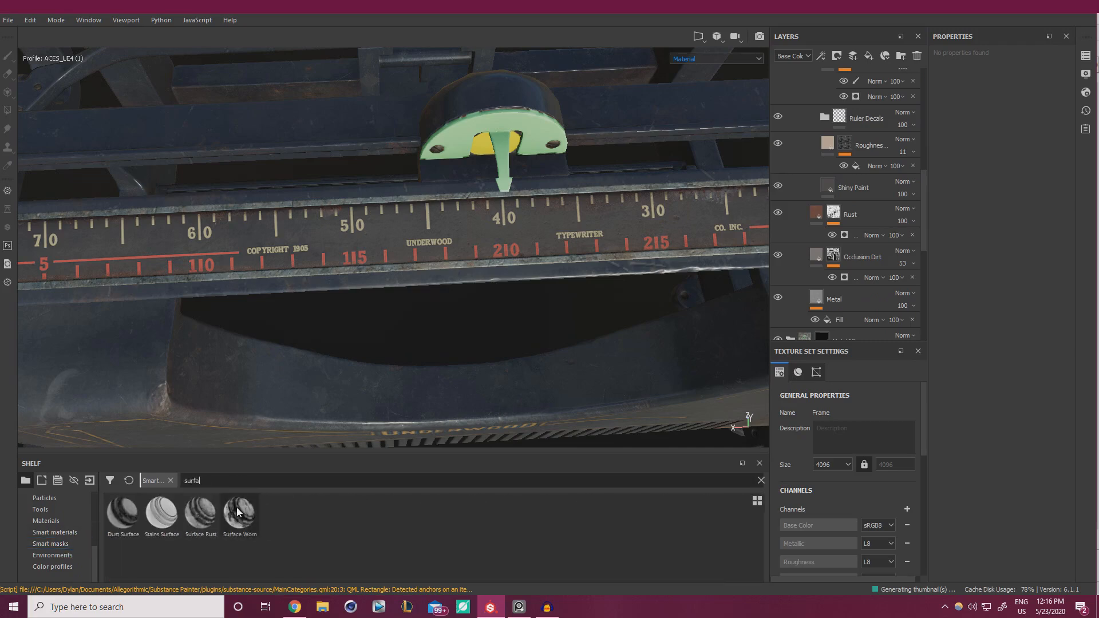
{"action": "left_click", "coordinate": [240, 522]}
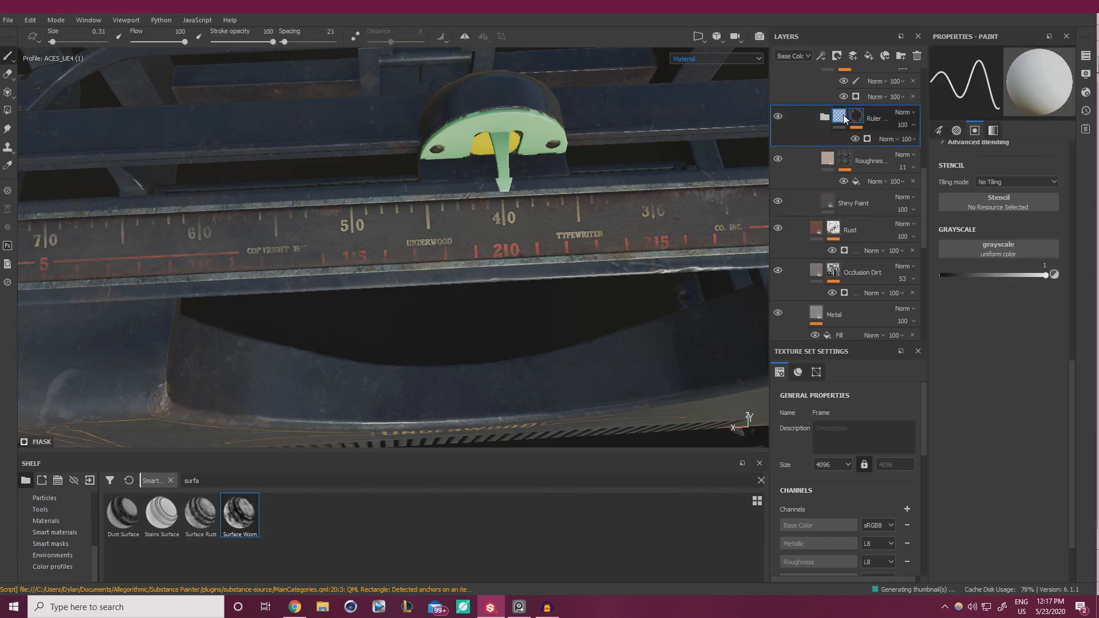
Set the Ruler Decals mask generator's Global Contrast to 0.35 and Global Balance to 0.49
{"action": "left_click_drag", "start_coordinate": [549, 232], "coordinate": [550, 280], "text": "alt"}
{"action": "right_click_drag", "start_coordinate": [549, 280], "coordinate": [347, 257], "text": "alt"}
{"action": "middle_click_drag", "start_coordinate": [347, 257], "coordinate": [326, 236], "text": "alt"}
{"action": "right_click_drag", "start_coordinate": [326, 236], "coordinate": [401, 227], "text": "alt"}
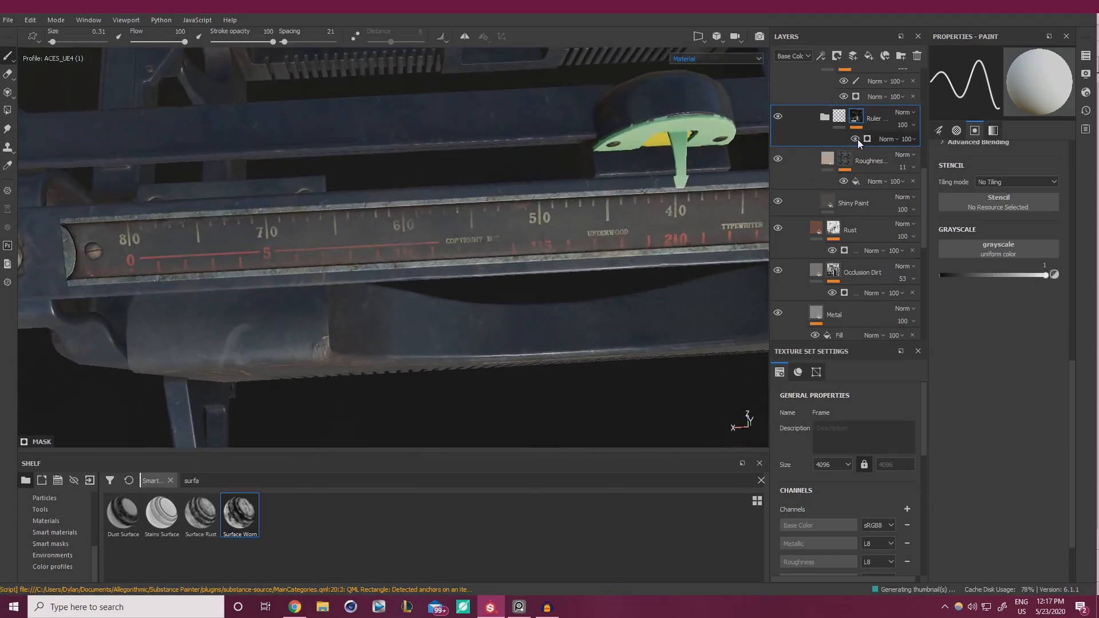
{"action": "left_click", "coordinate": [858, 139]}
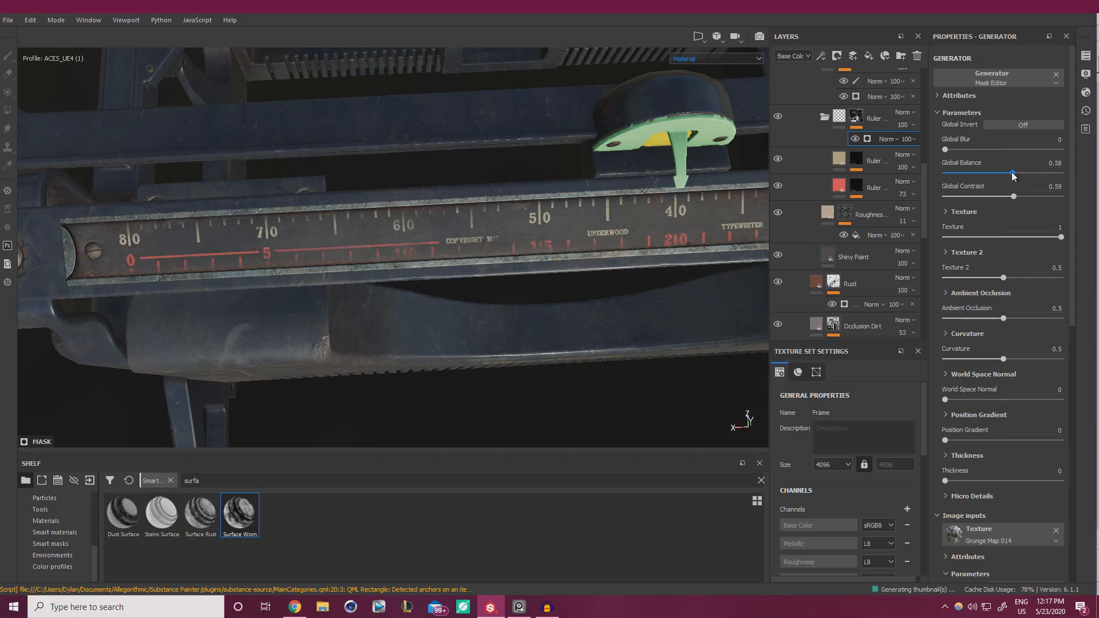
{"action": "left_click", "coordinate": [985, 196]}
{"action": "left_click", "coordinate": [1002, 173]}
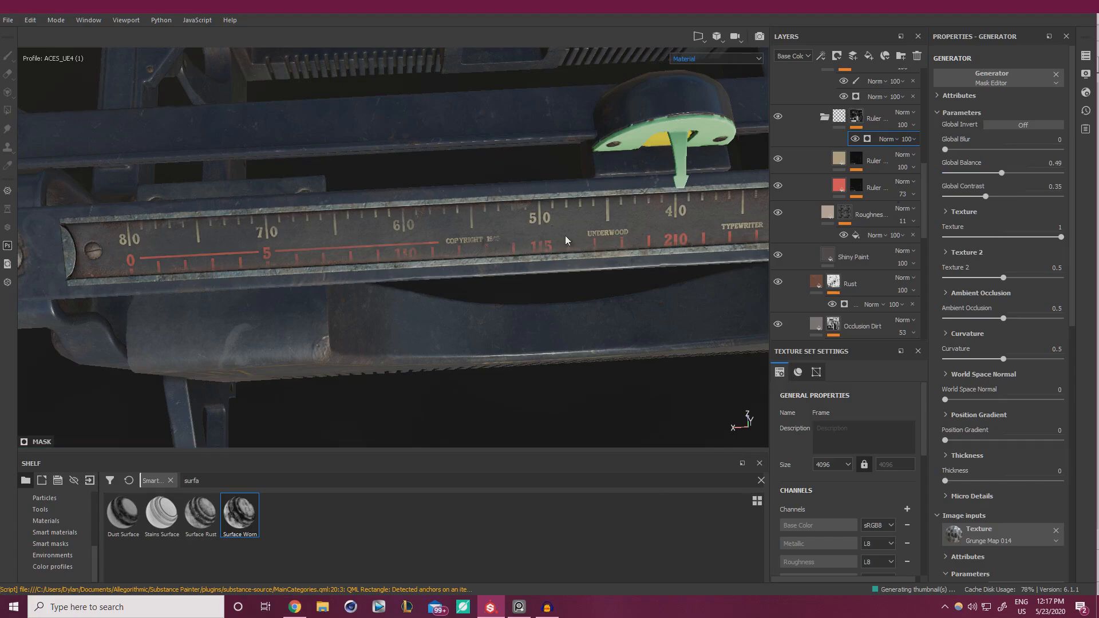
Examine the worn decals along the full length of the ruler from several angles
{"action": "left_click_drag", "start_coordinate": [566, 240], "coordinate": [375, 213], "text": "alt"}
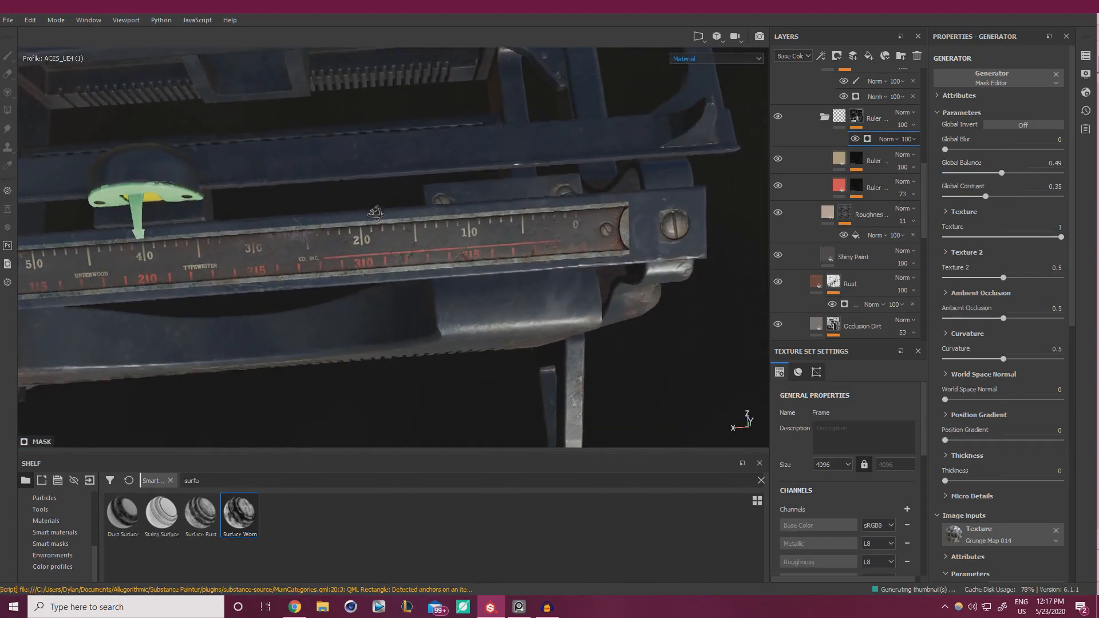
{"action": "scroll", "coordinate": [561, 257], "scroll_direction": "down", "scroll_amount": 1}
{"action": "middle_click_drag", "start_coordinate": [188, 269], "coordinate": [468, 235], "text": "alt"}
{"action": "scroll", "coordinate": [469, 252], "scroll_direction": "up", "scroll_amount": 3}
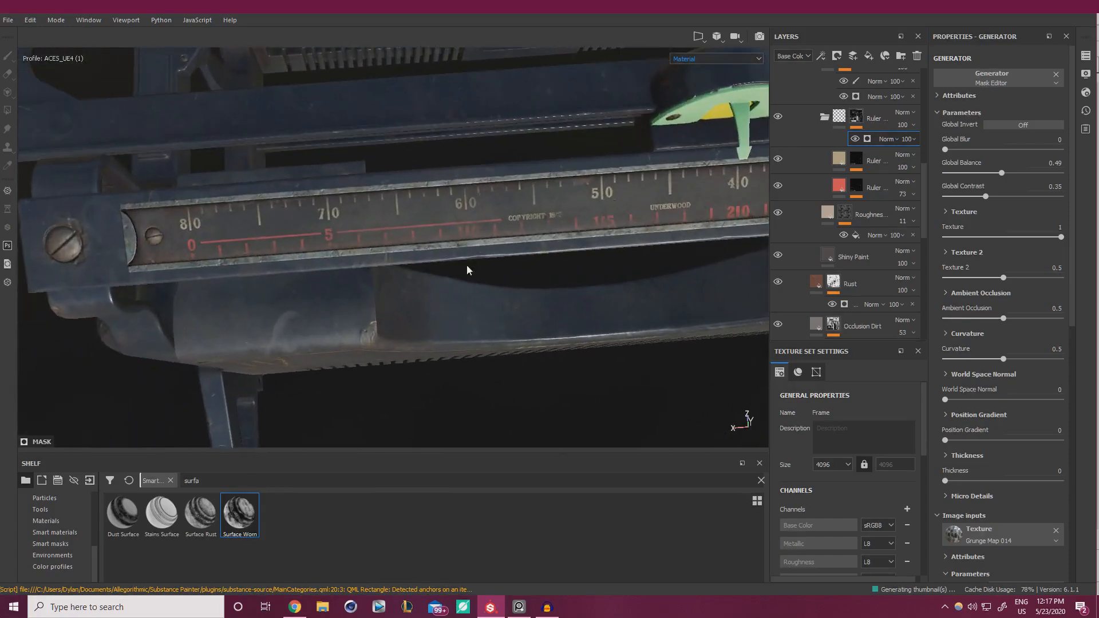
{"action": "left_click_drag", "start_coordinate": [467, 270], "coordinate": [555, 211], "text": "alt"}
{"action": "middle_click_drag", "start_coordinate": [739, 226], "coordinate": [584, 272], "text": "alt"}
{"action": "right_click_drag", "start_coordinate": [584, 272], "coordinate": [579, 297], "text": "alt"}
{"action": "left_click_drag", "start_coordinate": [579, 297], "coordinate": [515, 306], "text": "alt"}
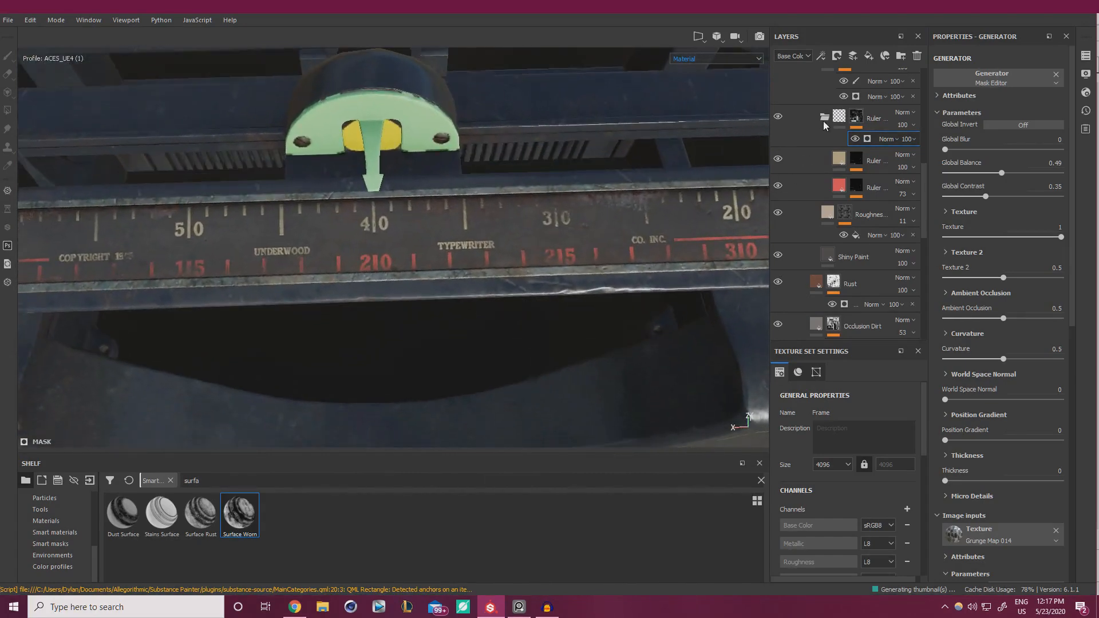
{"action": "right_click_drag", "start_coordinate": [580, 250], "coordinate": [238, 273], "text": "alt"}
{"action": "middle_click_drag", "start_coordinate": [239, 273], "coordinate": [395, 129], "text": "alt"}
{"action": "left_click_drag", "start_coordinate": [395, 129], "coordinate": [415, 211], "text": "alt"}
{"action": "middle_click_drag", "start_coordinate": [486, 189], "coordinate": [366, 298], "text": "alt"}
{"action": "left_click_drag", "start_coordinate": [367, 297], "coordinate": [424, 263], "text": "alt"}
{"action": "right_click_drag", "start_coordinate": [424, 262], "coordinate": [464, 246], "text": "alt"}
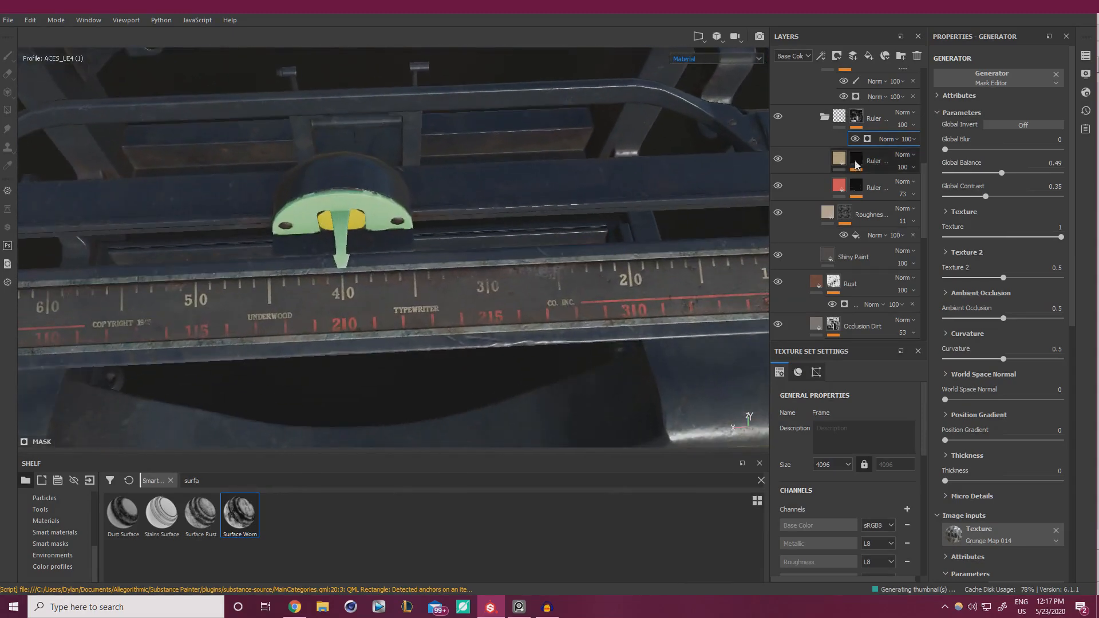
Add a fill layer above the beige ruler decal layer and hide it
{"action": "left_click", "coordinate": [879, 160]}
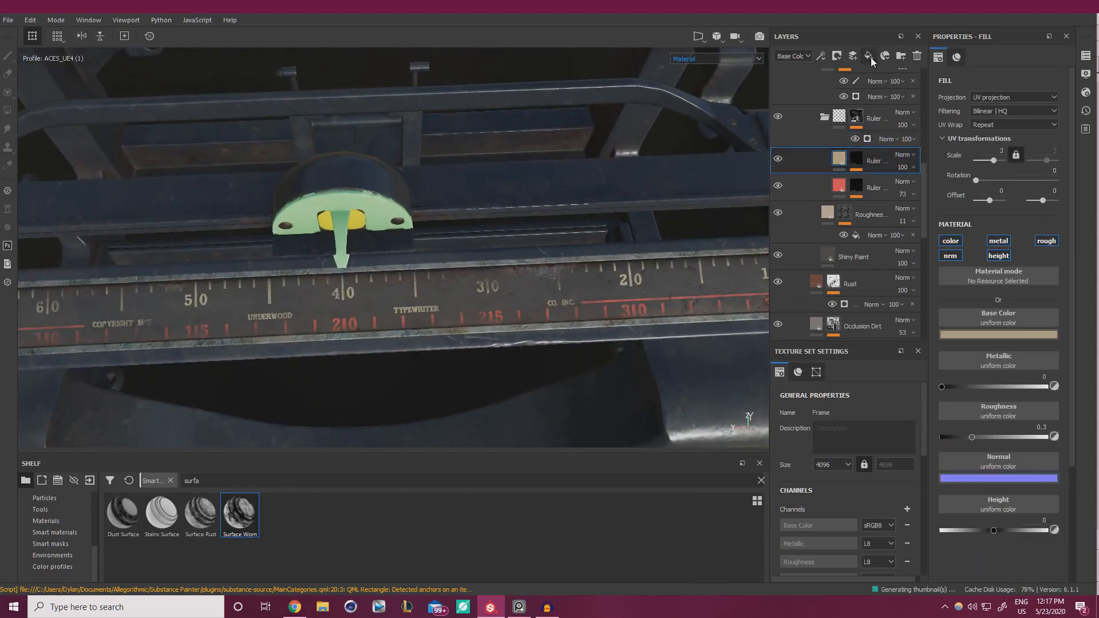
{"action": "left_click", "coordinate": [871, 57]}
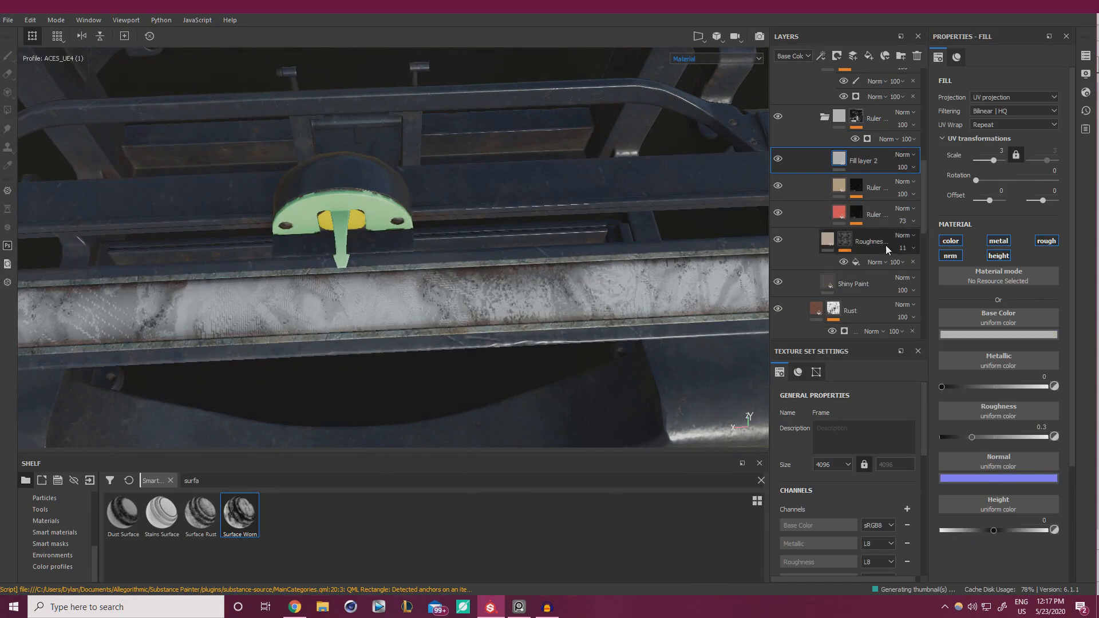
{"action": "left_click", "coordinate": [779, 159]}
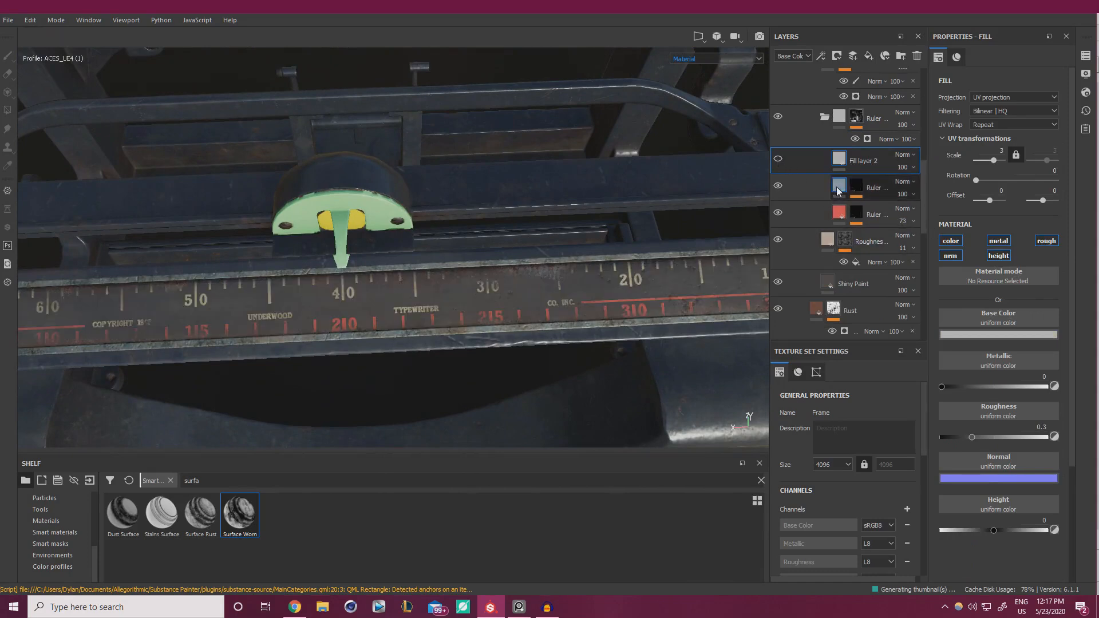
Raise the beige ruler decal layer's roughness to about 0.44, checking the ruler at a grazing angle
{"action": "left_click", "coordinate": [838, 191]}
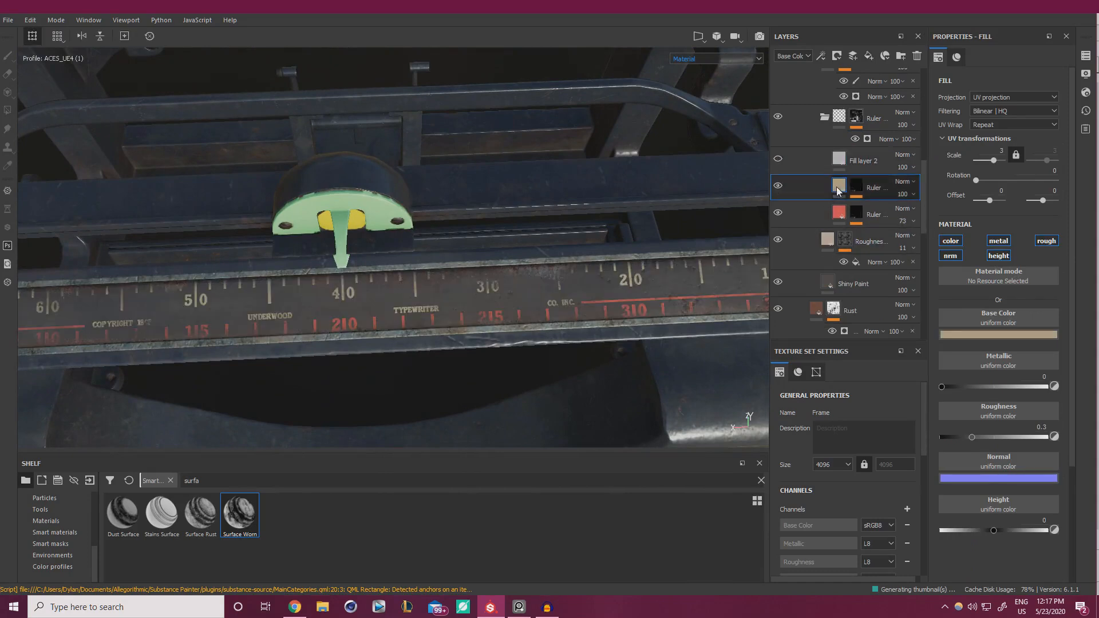
{"action": "left_click", "coordinate": [985, 439]}
{"action": "left_click_drag", "start_coordinate": [486, 290], "coordinate": [633, 269], "text": "alt"}
{"action": "right_click_drag", "start_coordinate": [634, 269], "coordinate": [652, 268], "text": "shift"}
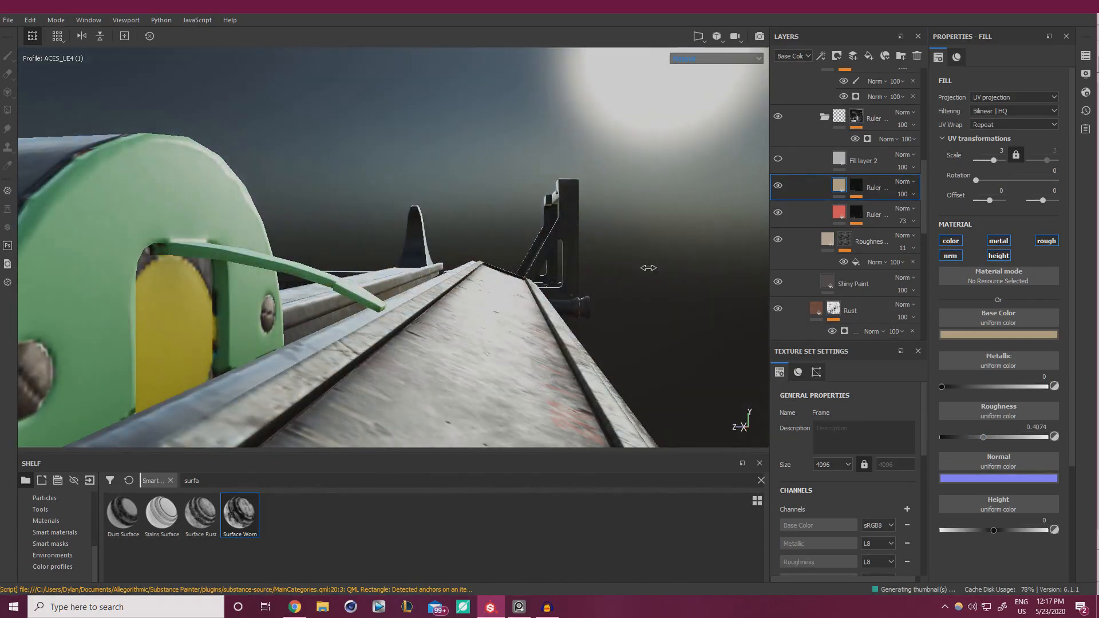
{"action": "left_click", "coordinate": [987, 439]}
{"action": "scroll", "coordinate": [481, 252], "scroll_direction": "down", "scroll_amount": 5}
{"action": "left_click_drag", "start_coordinate": [479, 249], "coordinate": [343, 252], "text": "alt"}
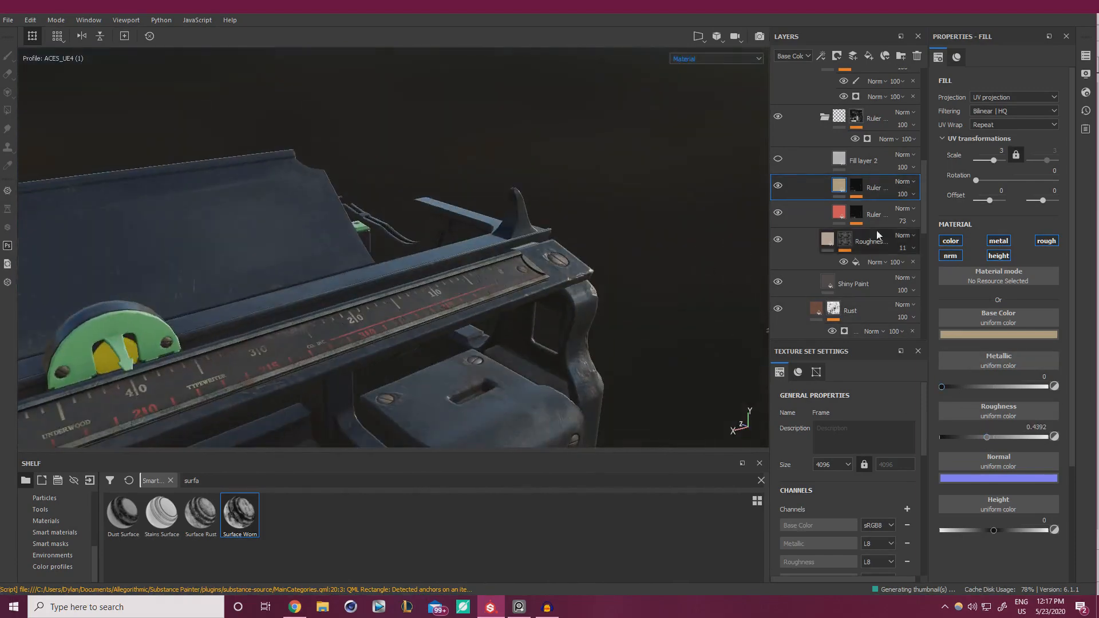
Rename the hidden fill layer as a colour variation layer and leave only its color channel enabled
{"action": "double_click", "coordinate": [867, 160]}
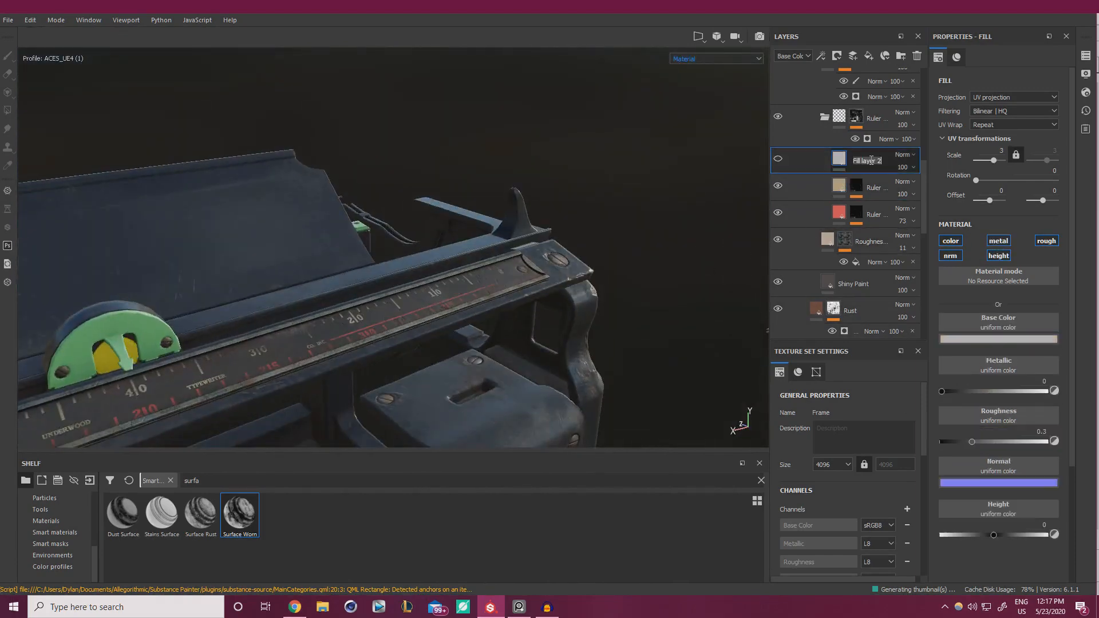
{"action": "type", "text": "c"}
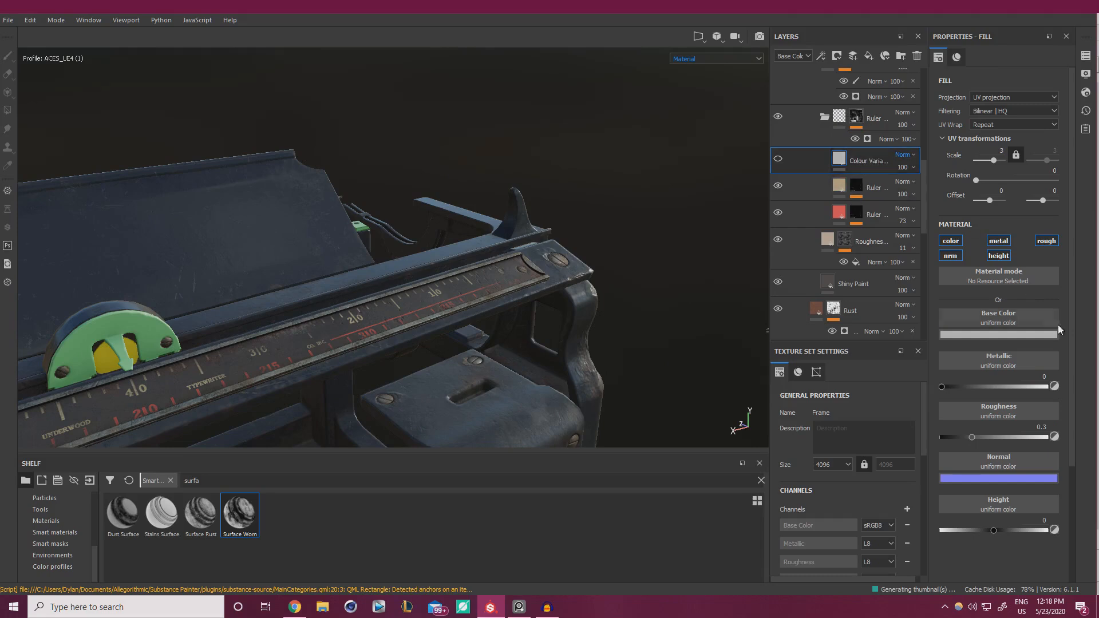
{"action": "left_click", "coordinate": [950, 256]}
{"action": "left_click", "coordinate": [998, 255]}
{"action": "left_click", "coordinate": [999, 240]}
{"action": "left_click", "coordinate": [1047, 241]}
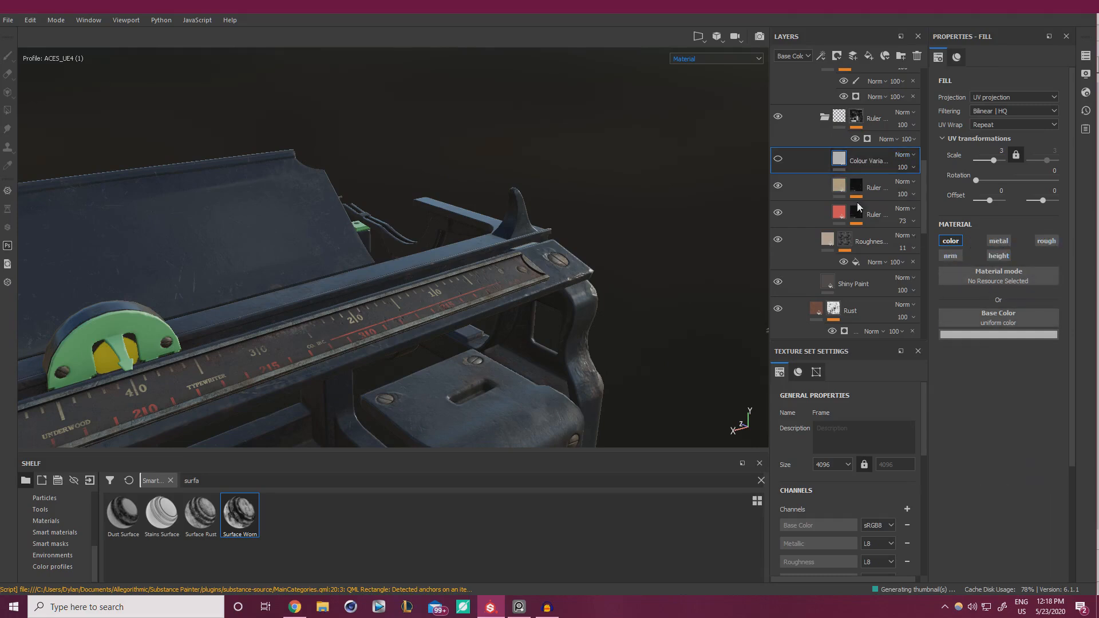
Add a black mask to the colour variation layer and a fill effect inside that mask
{"action": "right_click", "coordinate": [854, 163]}
{"action": "left_click", "coordinate": [894, 23]}
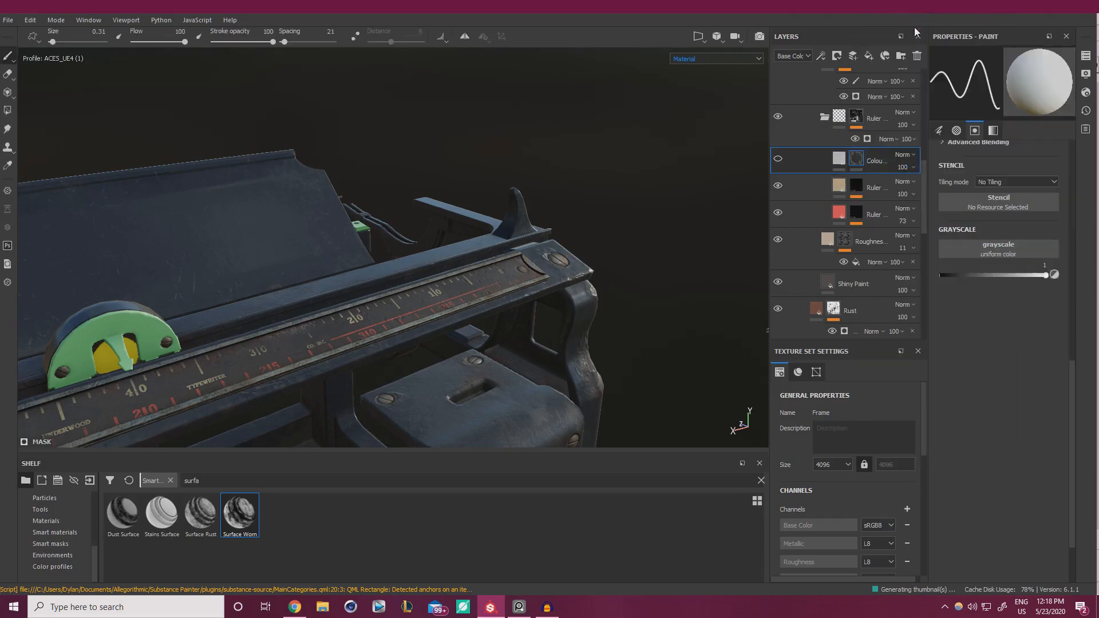
{"action": "right_click", "coordinate": [868, 166]}
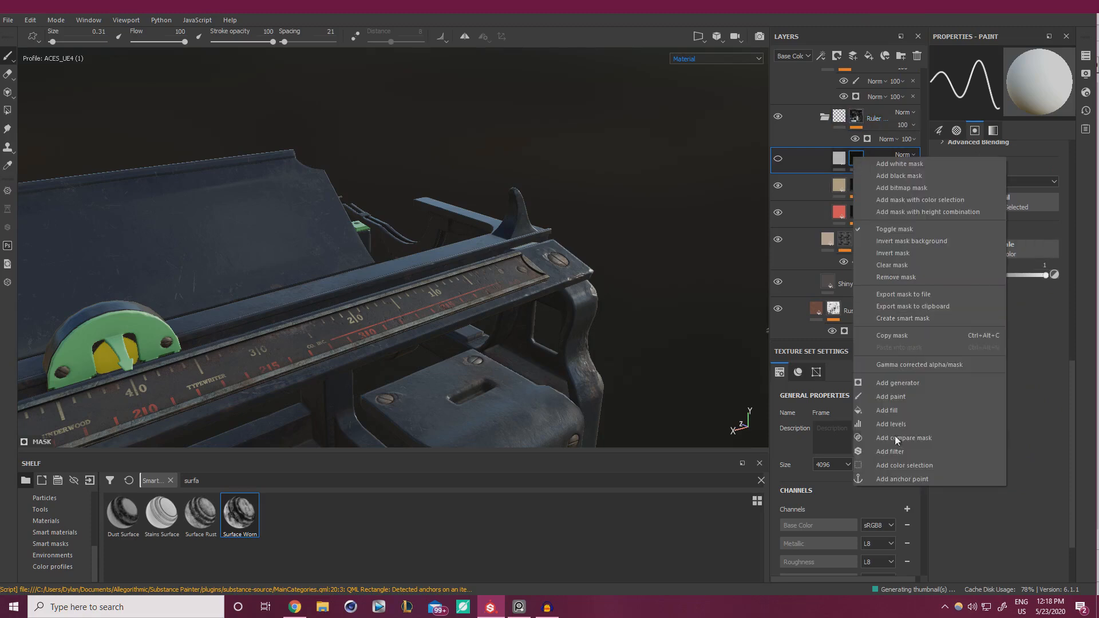
{"action": "left_click", "coordinate": [902, 407]}
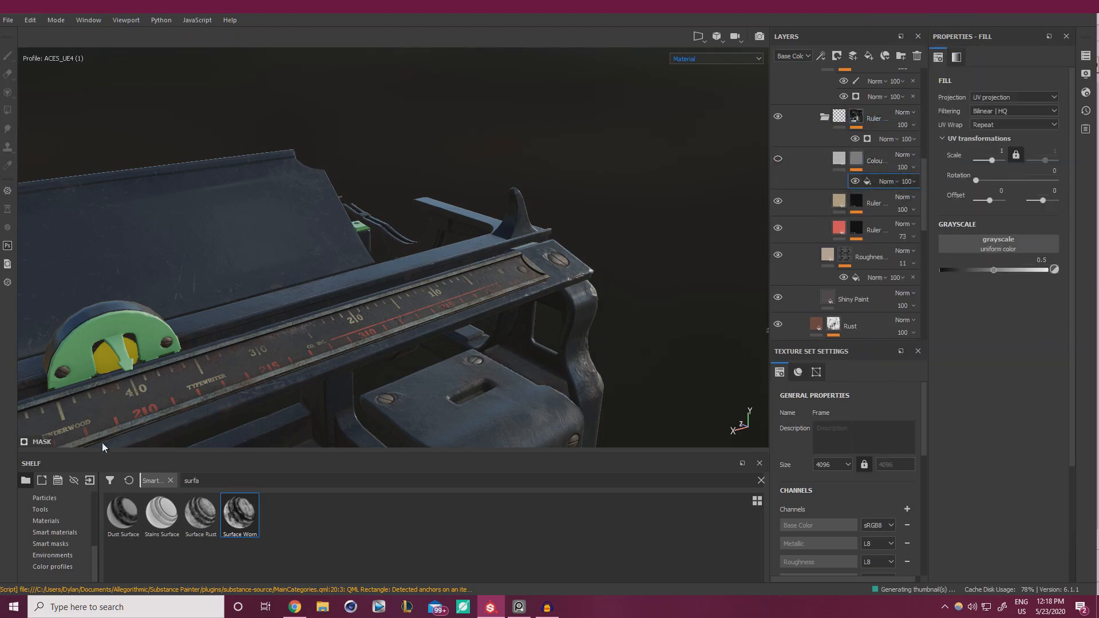
Assign the project's Frame_Decals texture to the grayscale input of the colour variation mask's fill
{"action": "scroll", "coordinate": [53, 518], "scroll_direction": "up", "scroll_amount": 5}
{"action": "left_click", "coordinate": [52, 509]}
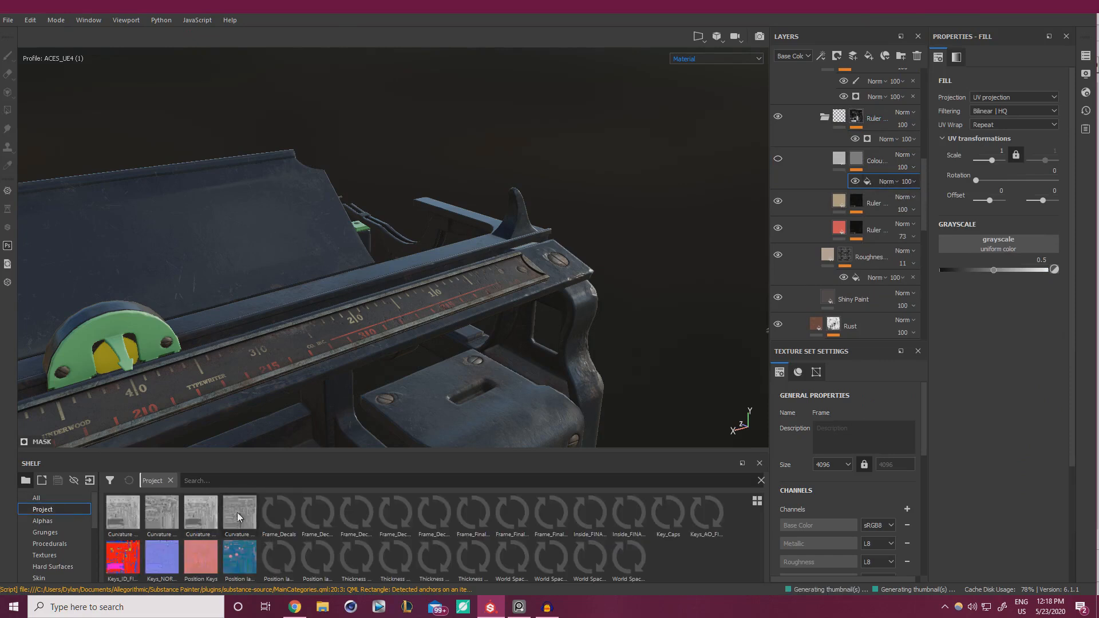
{"action": "left_click_drag", "start_coordinate": [280, 517], "coordinate": [979, 245]}
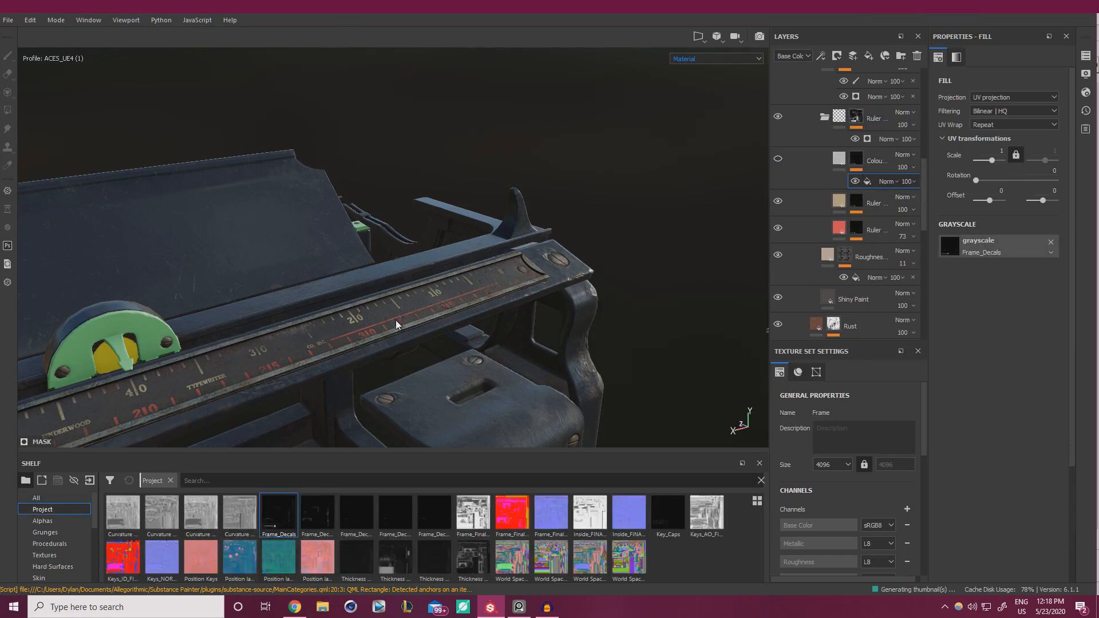
{"action": "left_click_drag", "start_coordinate": [386, 321], "coordinate": [237, 375], "text": "alt"}
{"action": "middle_click_drag", "start_coordinate": [237, 375], "coordinate": [372, 309], "text": "alt"}
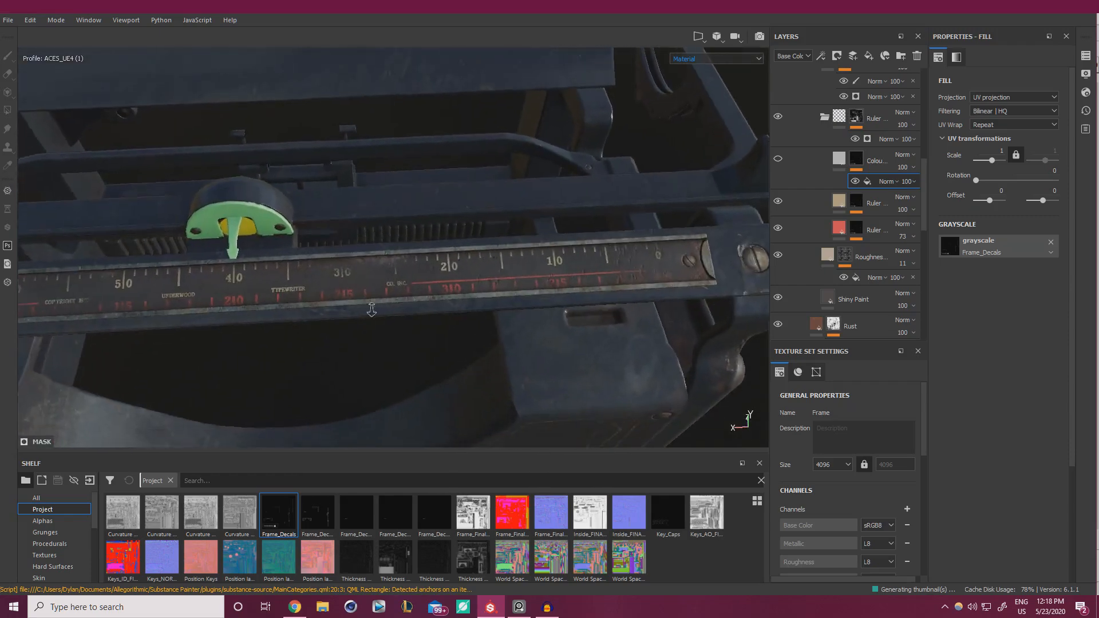
{"action": "right_click_drag", "start_coordinate": [371, 310], "coordinate": [562, 354], "text": "alt"}
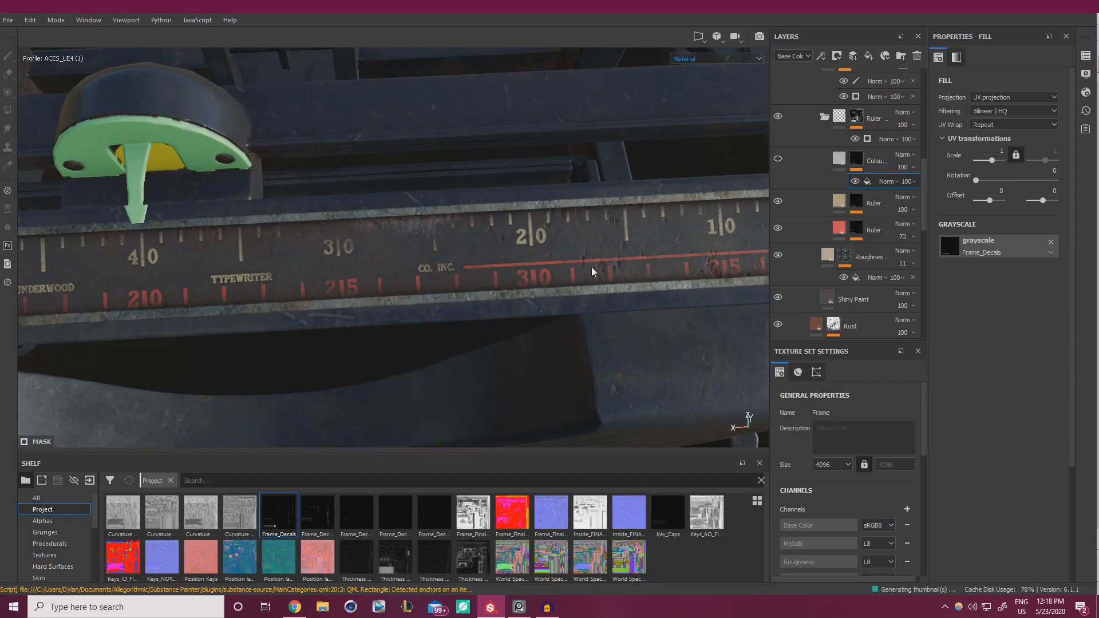
{"action": "left_click_drag", "start_coordinate": [592, 272], "coordinate": [561, 268], "text": "alt"}
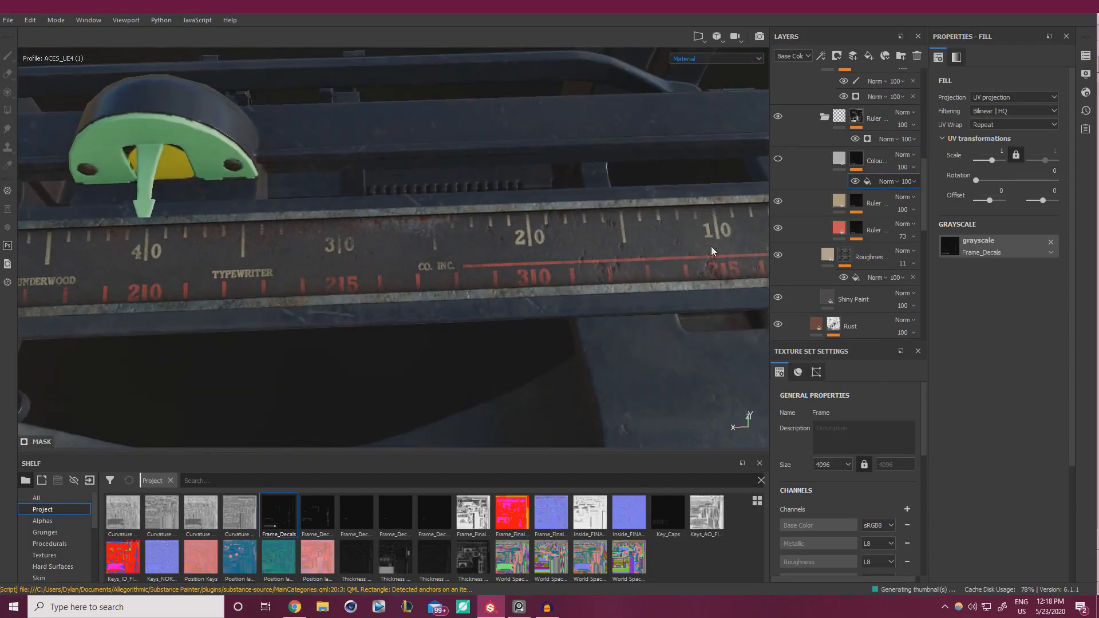
Clear the mask fill's texture, show the colour variation layer, and reapply Frame_Decals as the fill's grayscale
{"action": "left_click", "coordinate": [1051, 241]}
{"action": "left_click_drag", "start_coordinate": [328, 295], "coordinate": [345, 249], "text": "alt"}
{"action": "left_click", "coordinate": [778, 158]}
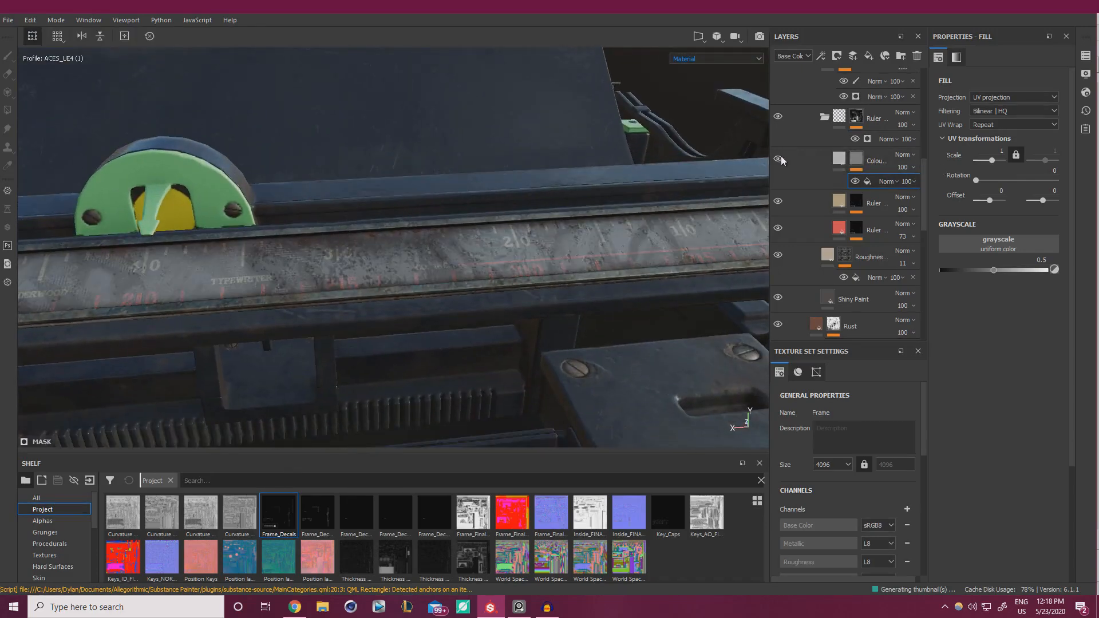
{"action": "left_click_drag", "start_coordinate": [991, 249], "coordinate": [991, 242]}
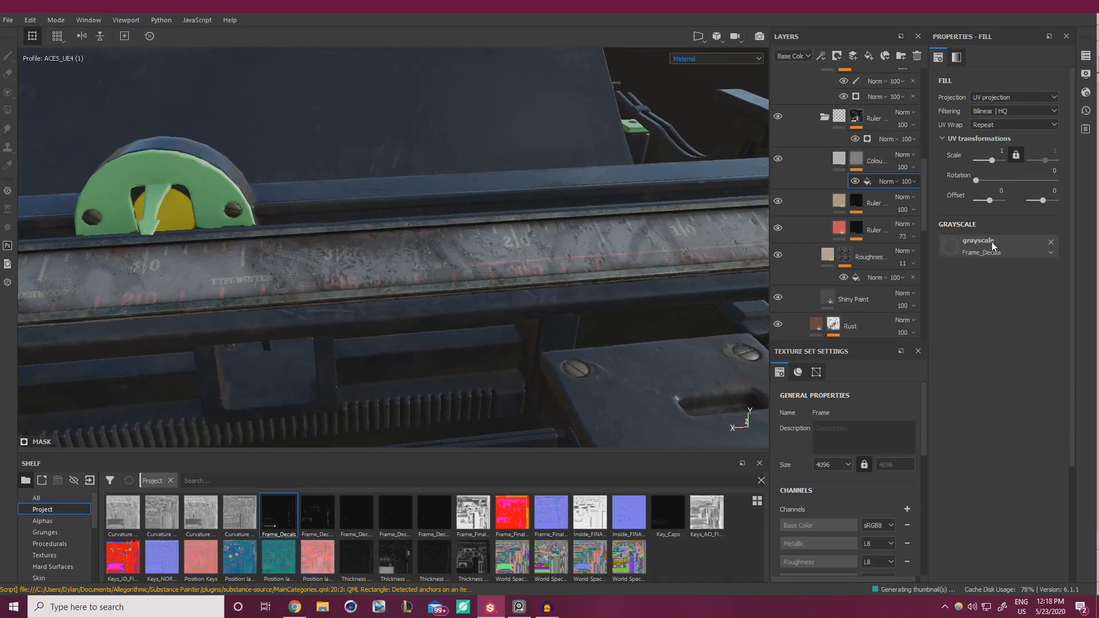
{"action": "left_click_drag", "start_coordinate": [467, 286], "coordinate": [558, 315], "text": "alt"}
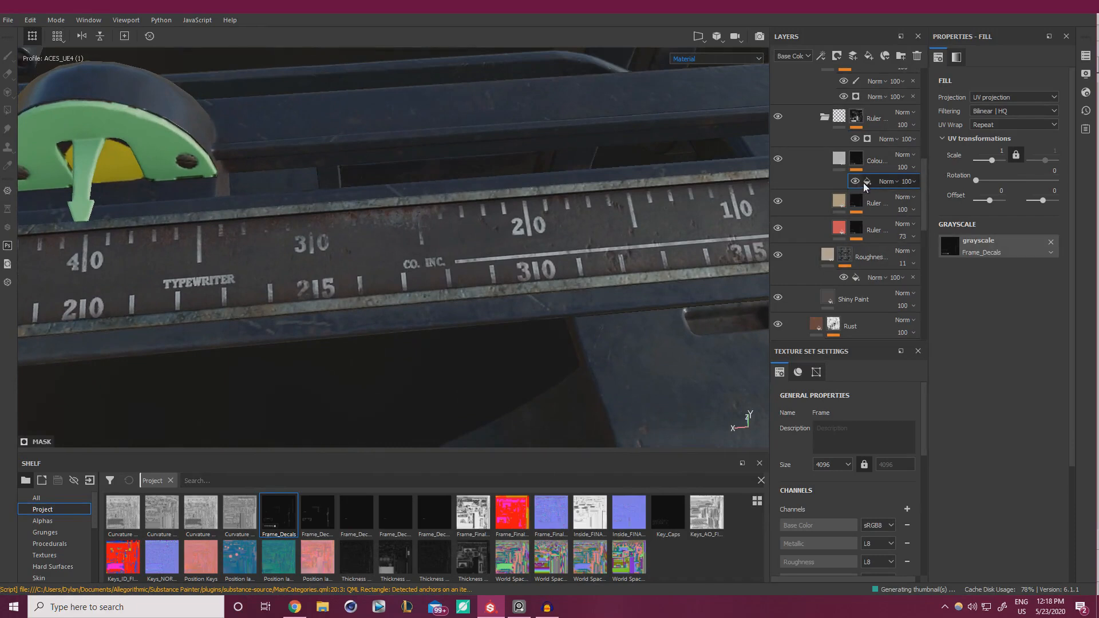
{"action": "left_click_drag", "start_coordinate": [756, 195], "coordinate": [641, 232], "text": "alt"}
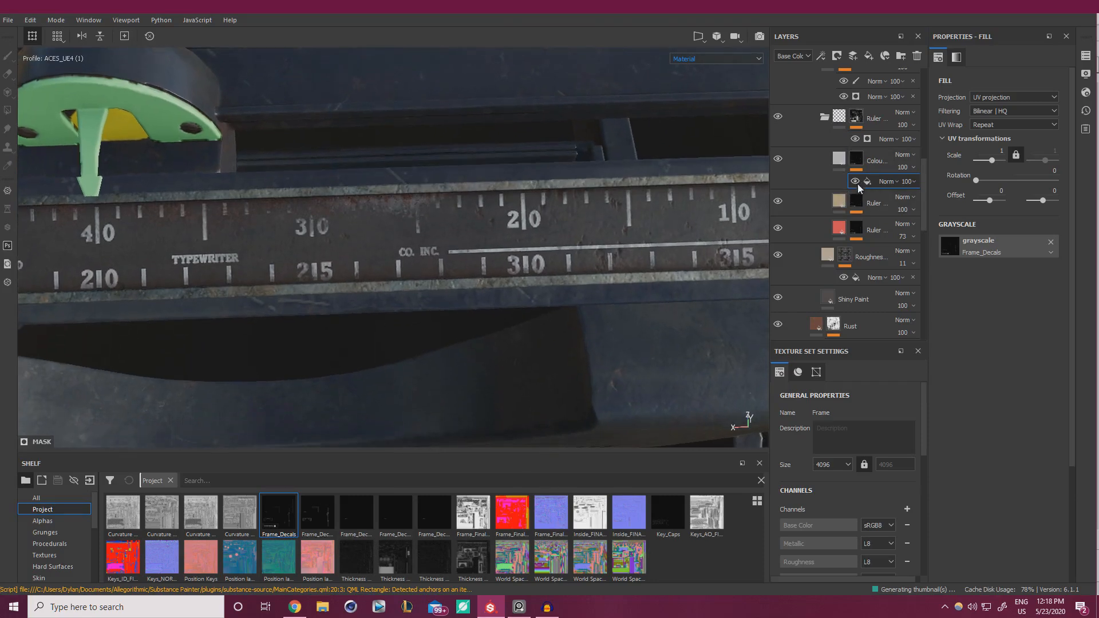
Add a paint effect above the Frame_Decals fill in the colour variation layer's mask
{"action": "right_click", "coordinate": [862, 181]}
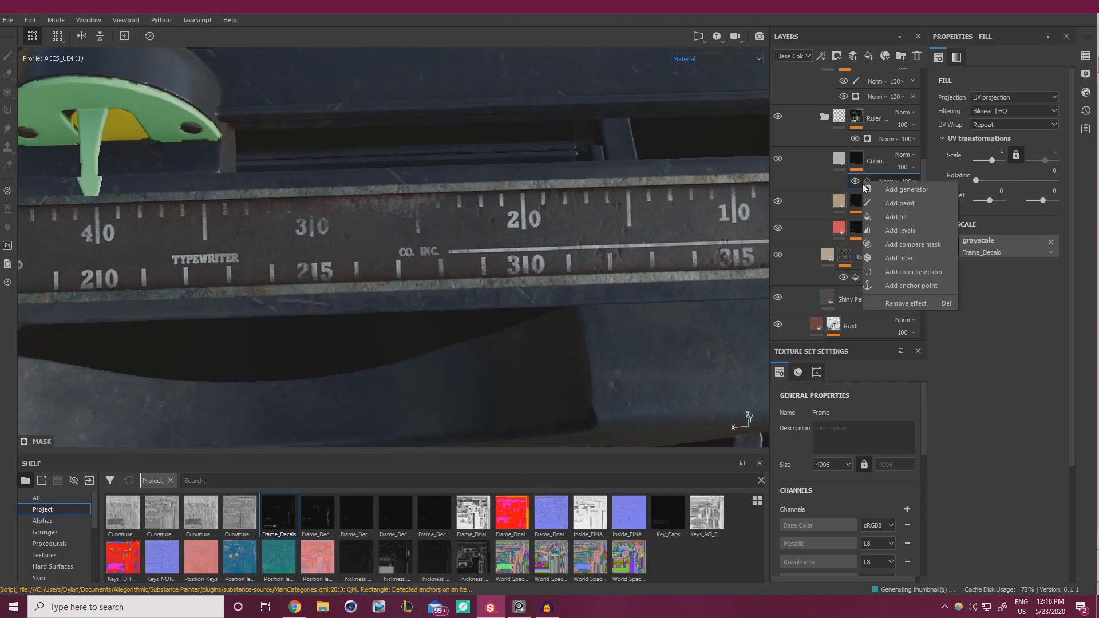
{"action": "left_click", "coordinate": [911, 205]}
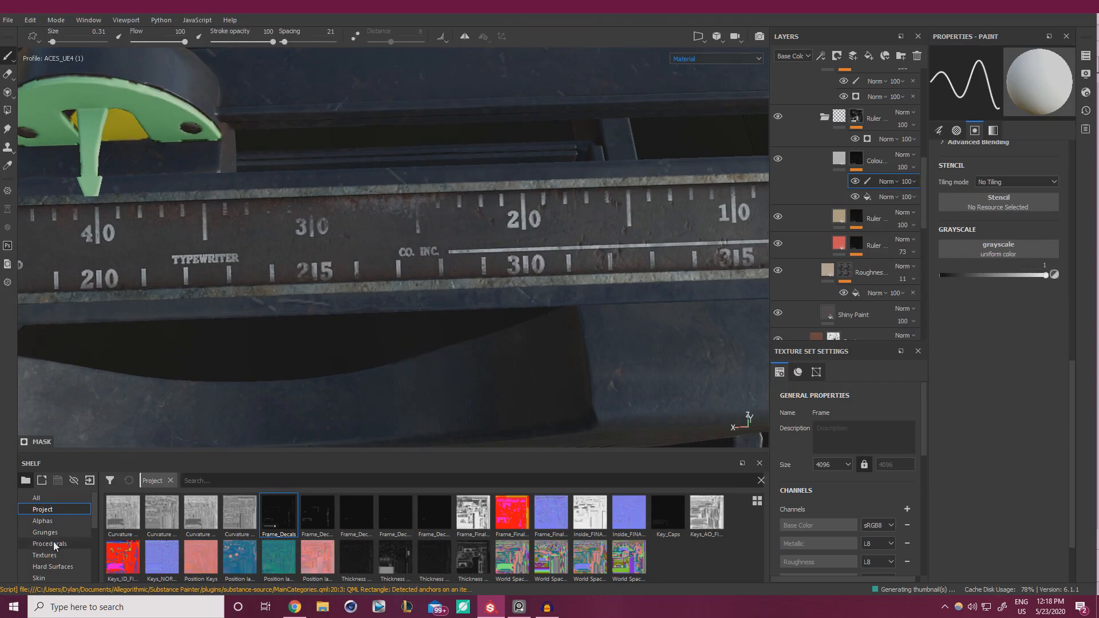
{"action": "scroll", "coordinate": [59, 547], "scroll_direction": "down", "scroll_amount": 3}
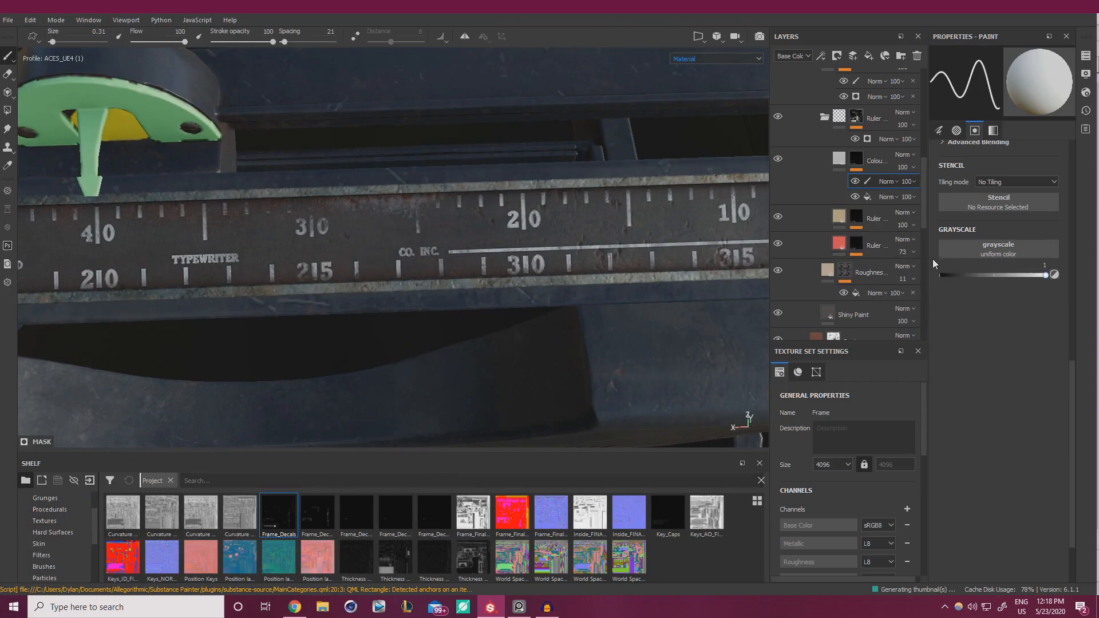
Search the brush library for "mold" and choose the Mold brush for the mask's paint effect
{"action": "right_click_drag", "start_coordinate": [509, 245], "coordinate": [550, 245], "text": "ctrl"}
{"action": "scroll", "coordinate": [39, 540], "scroll_direction": "down", "scroll_amount": 1}
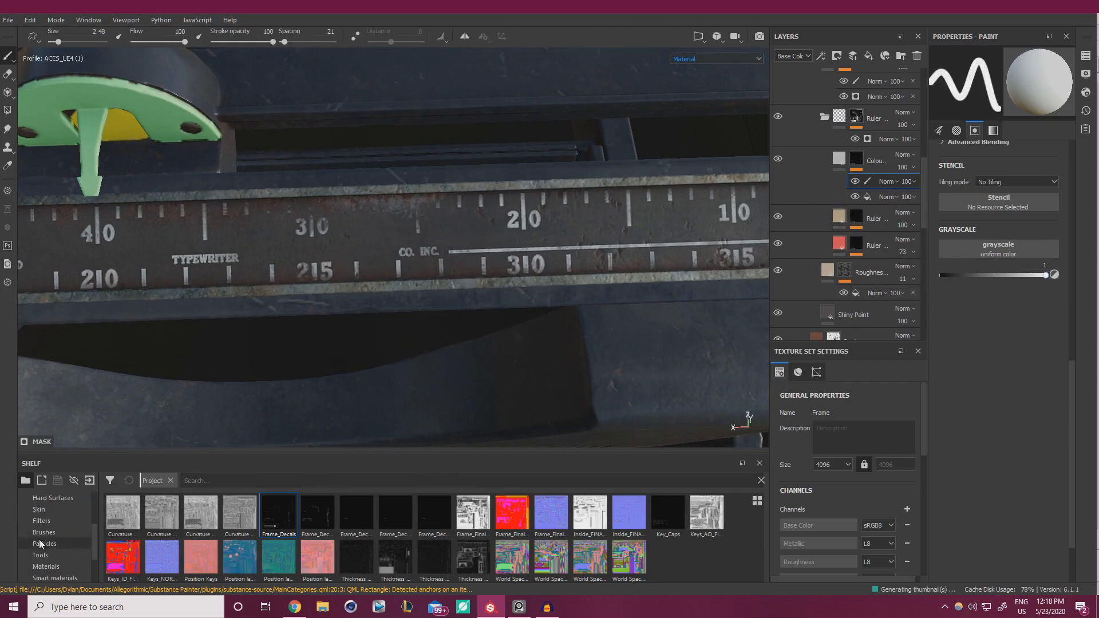
{"action": "left_click", "coordinate": [54, 533]}
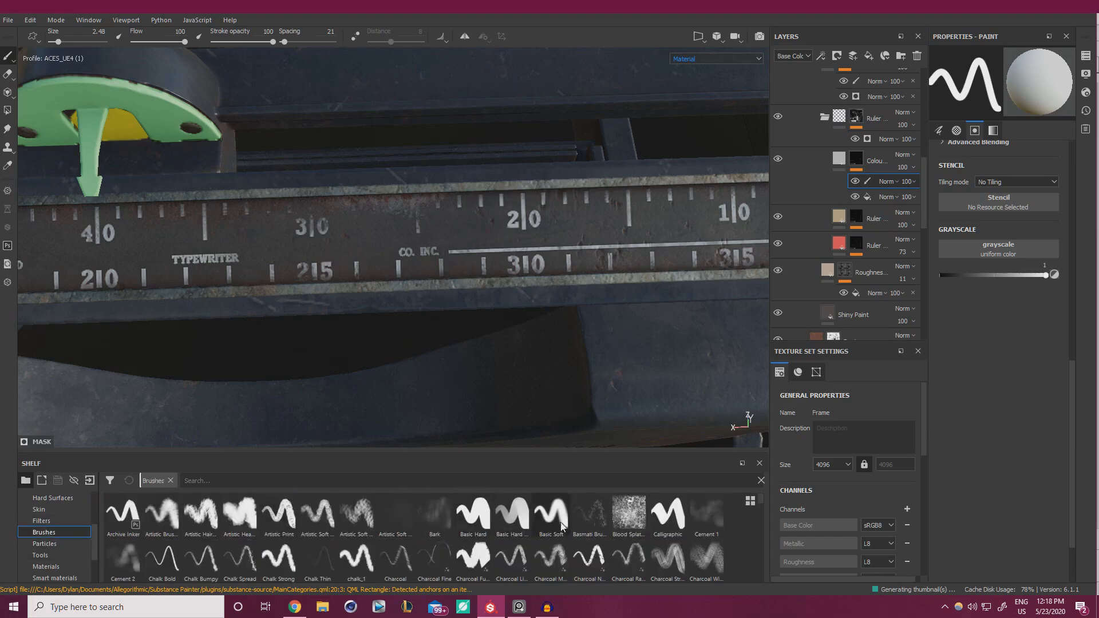
{"action": "left_click", "coordinate": [378, 476]}
{"action": "type", "text": "mold"}
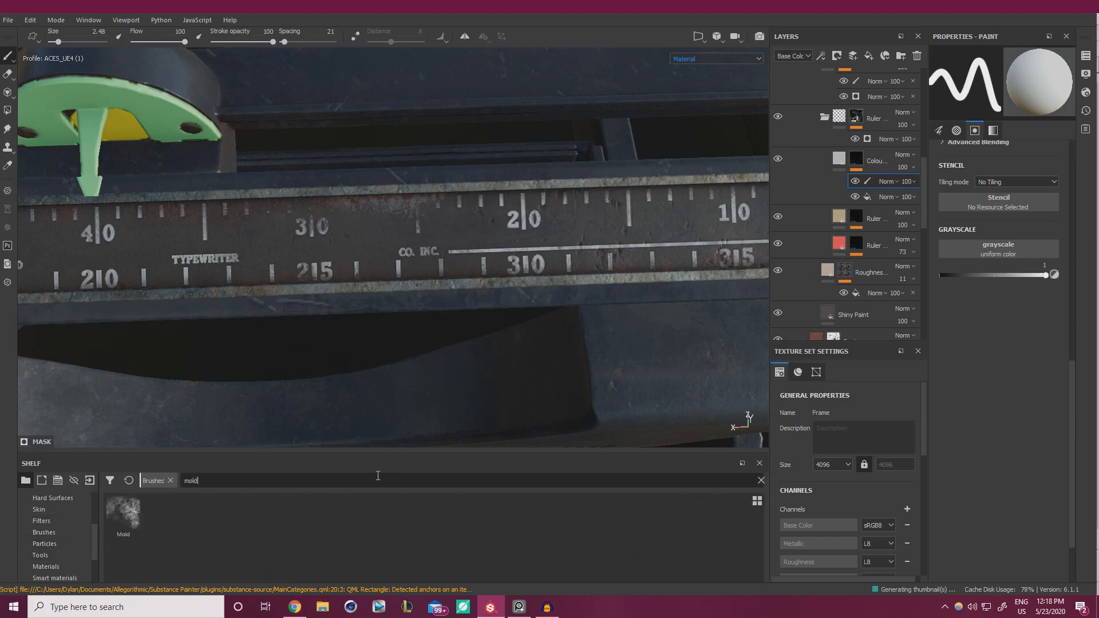
{"action": "left_click", "coordinate": [128, 517]}
Try a white Mold brush dab over the ruler's 70 mark and undo it
{"action": "scroll", "coordinate": [367, 246], "scroll_direction": "down", "scroll_amount": 2}
{"action": "middle_click_drag", "start_coordinate": [218, 269], "coordinate": [659, 226], "text": "alt"}
{"action": "right_click_drag", "start_coordinate": [410, 281], "coordinate": [343, 284], "text": "ctrl"}
{"action": "left_click", "coordinate": [360, 209]}
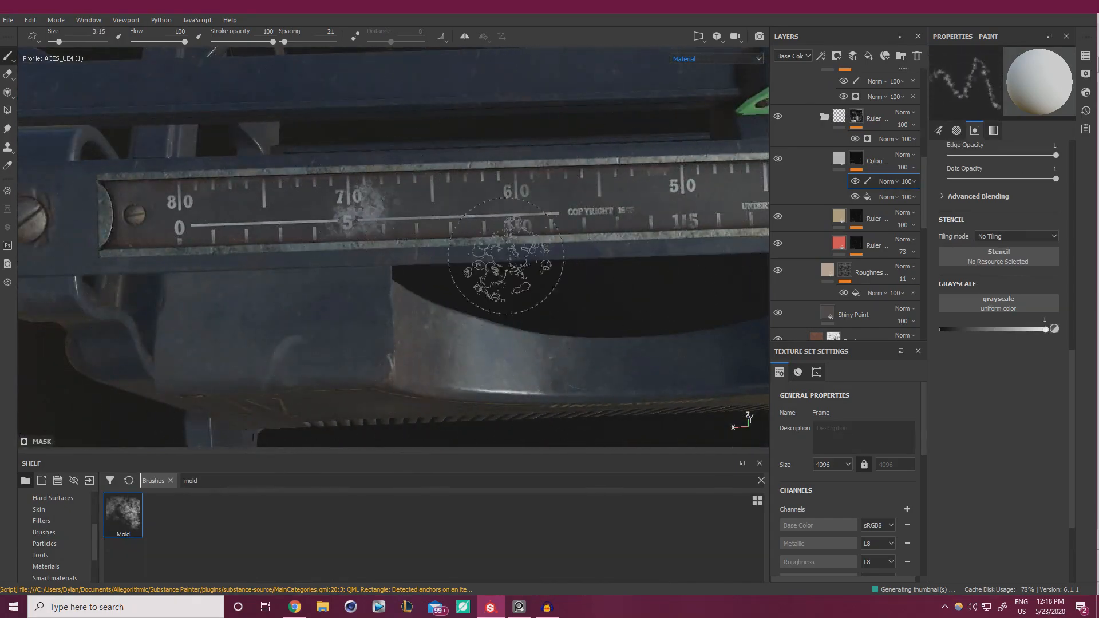
{"action": "key", "text": "ctrl+z"}
Set the brush grayscale to 0 and size to about 1.44, and paint uneven wear along the ruler between the 80 and 50 marks
{"action": "left_click_drag", "start_coordinate": [953, 330], "coordinate": [942, 330]}
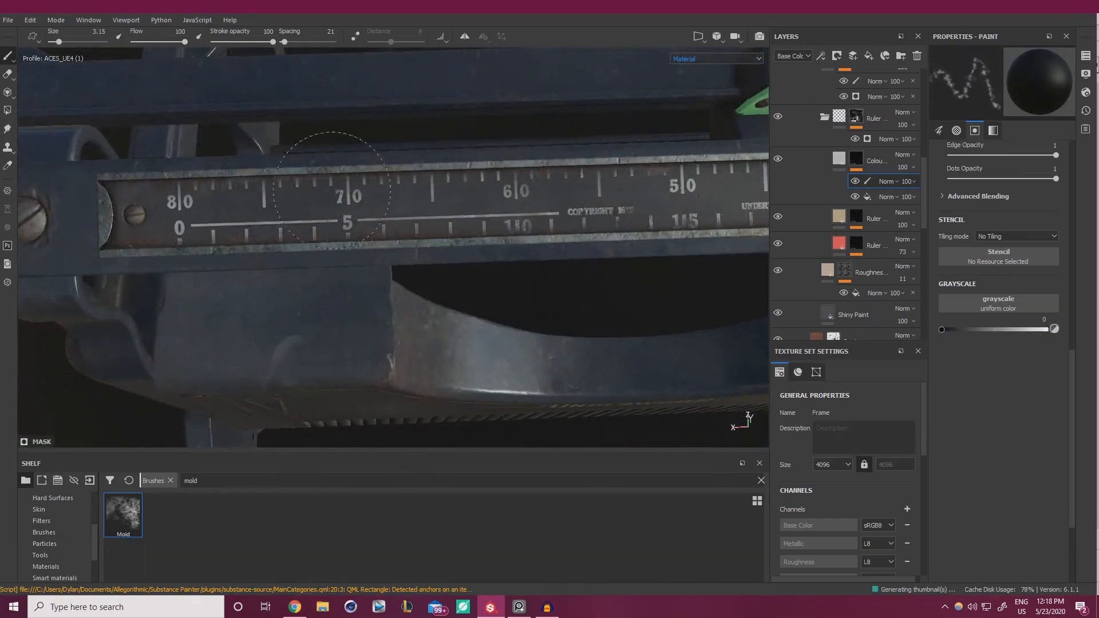
{"action": "right_click_drag", "start_coordinate": [147, 195], "coordinate": [129, 196], "text": "ctrl"}
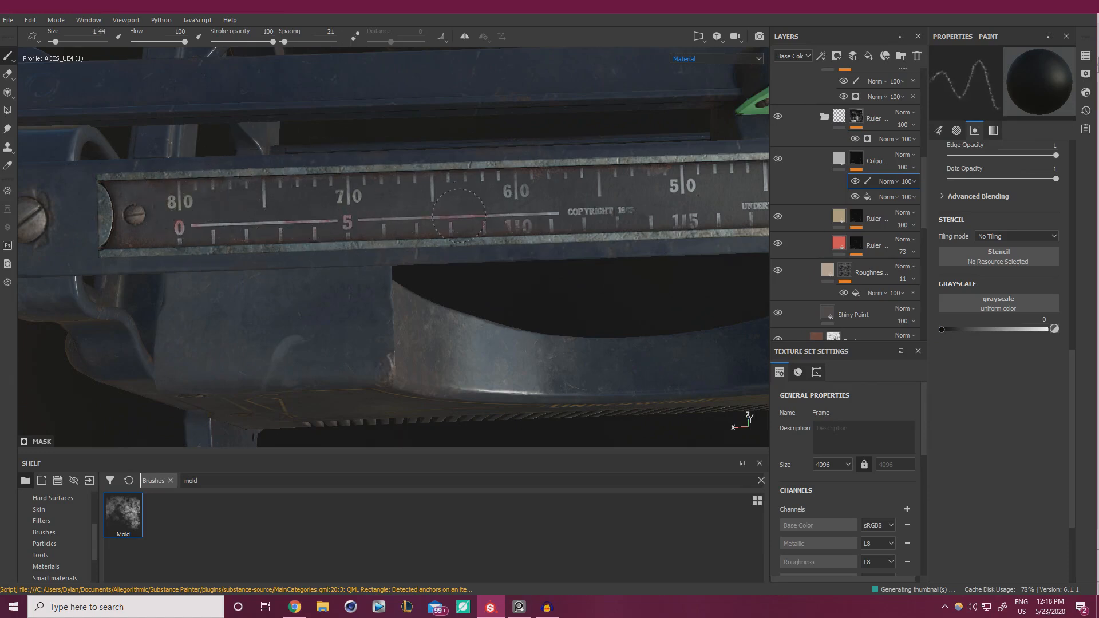
{"action": "left_click", "coordinate": [583, 221]}
{"action": "left_click", "coordinate": [450, 213]}
{"action": "left_click", "coordinate": [397, 210]}
{"action": "left_click", "coordinate": [505, 190]}
Continue painting the mask with the Mold brush along the lower ruler numbers from 210 through 315
{"action": "middle_click_drag", "start_coordinate": [594, 180], "coordinate": [350, 251], "text": "alt"}
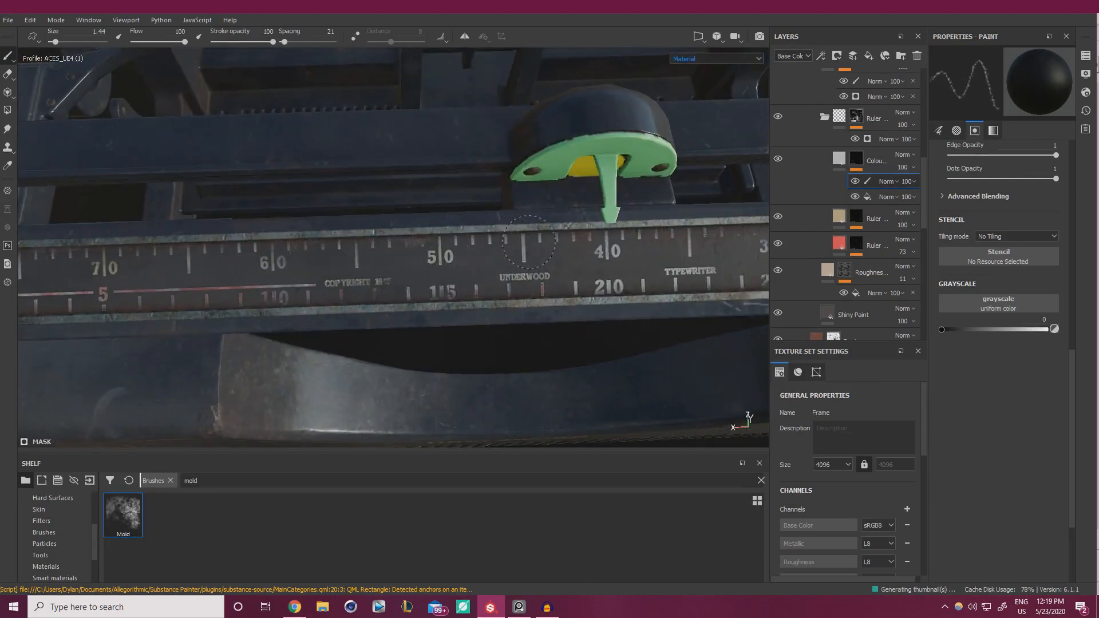
{"action": "left_click", "coordinate": [610, 276]}
{"action": "left_click", "coordinate": [657, 283]}
{"action": "middle_click_drag", "start_coordinate": [691, 271], "coordinate": [318, 282], "text": "alt"}
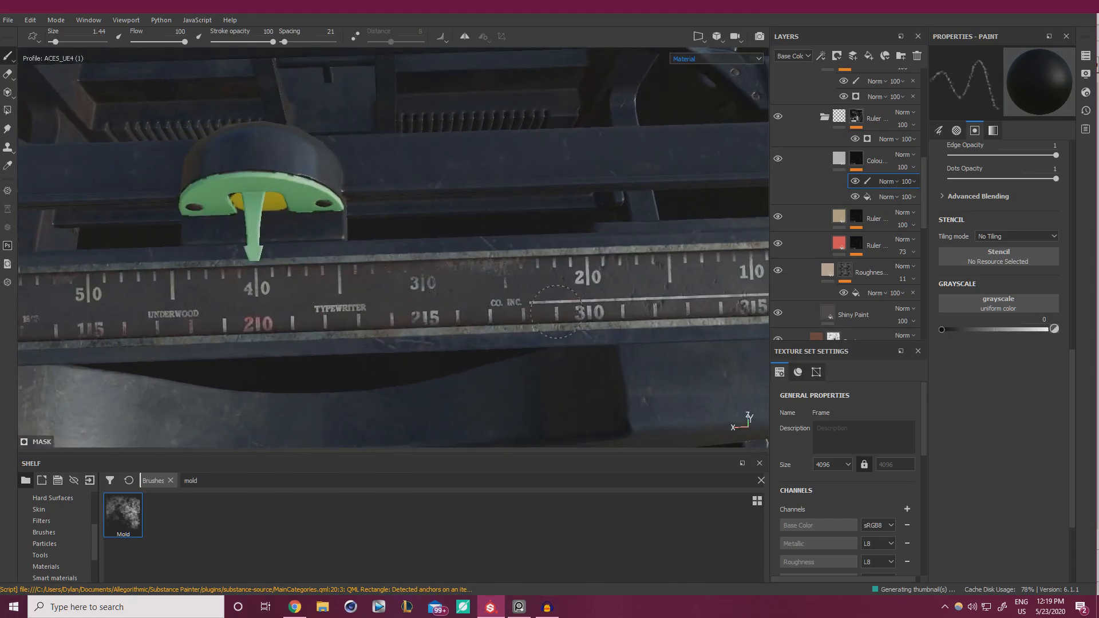
{"action": "middle_click_drag", "start_coordinate": [676, 264], "coordinate": [494, 264], "text": "alt"}
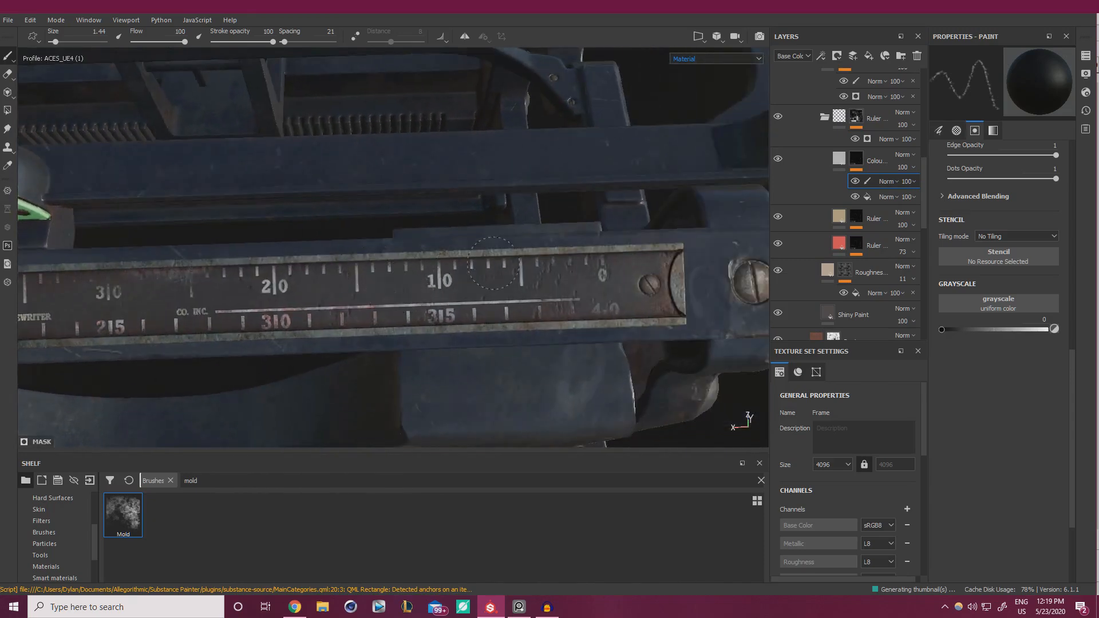
{"action": "left_click", "coordinate": [450, 304]}
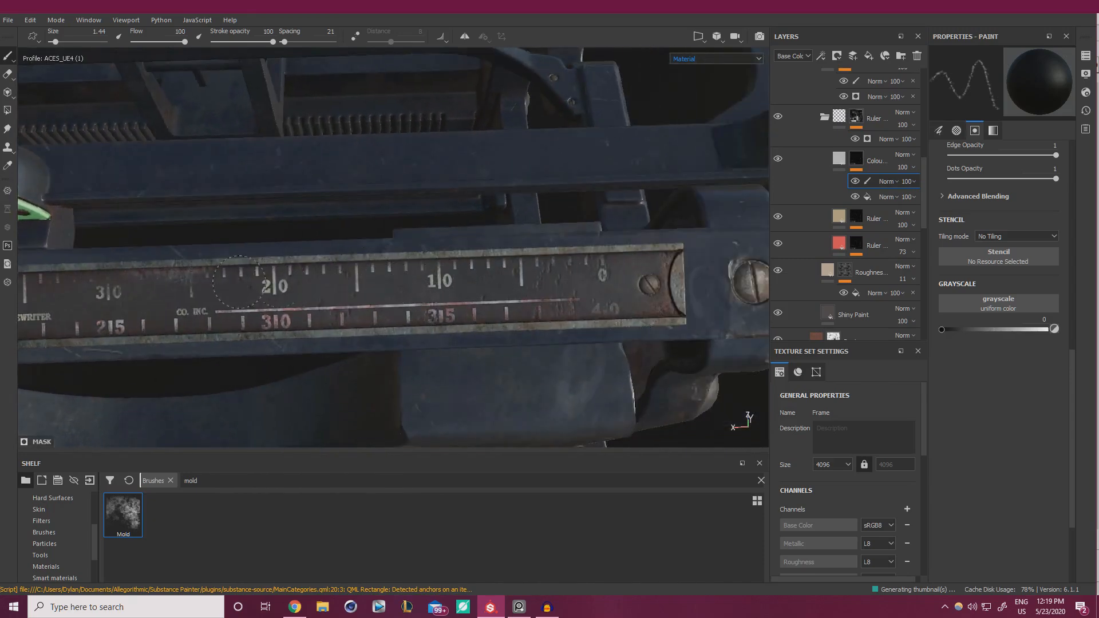
Examine the painted colour variation along the ruler from the 315 mark back to the 0 end
{"action": "right_click_drag", "start_coordinate": [213, 281], "coordinate": [363, 252], "text": "alt"}
{"action": "middle_click_drag", "start_coordinate": [363, 252], "coordinate": [438, 229], "text": "alt"}
{"action": "right_click_drag", "start_coordinate": [437, 229], "coordinate": [632, 318], "text": "alt"}
{"action": "right_click_drag", "start_coordinate": [312, 301], "coordinate": [298, 276], "text": "alt"}
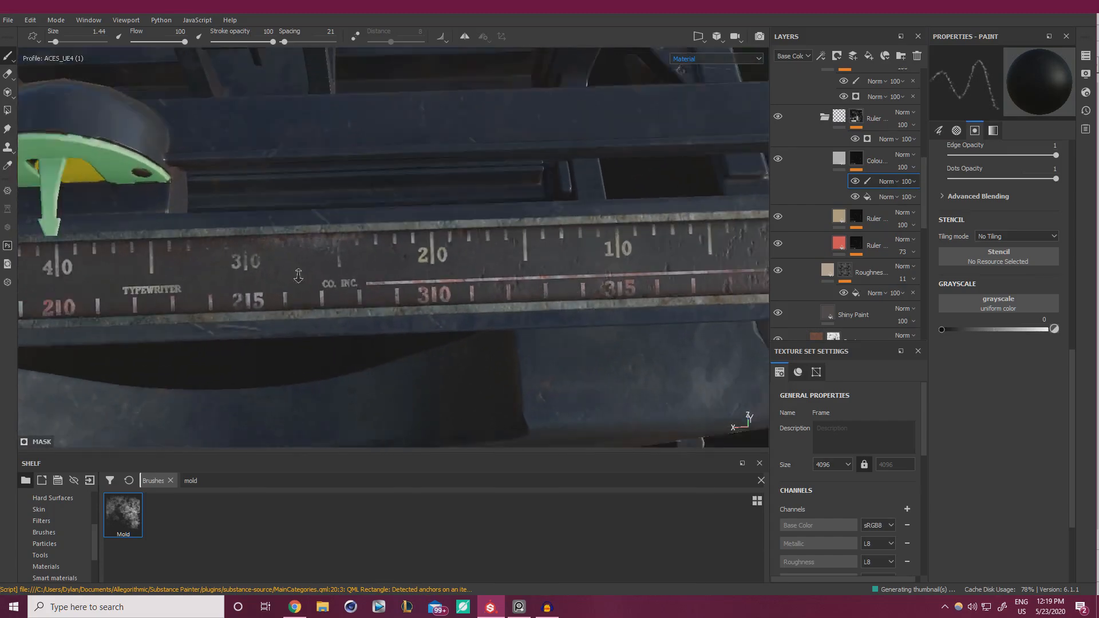
{"action": "middle_click_drag", "start_coordinate": [298, 276], "coordinate": [533, 255], "text": "alt"}
{"action": "right_click_drag", "start_coordinate": [532, 255], "coordinate": [625, 255], "text": "alt"}
{"action": "right_click_drag", "start_coordinate": [372, 244], "coordinate": [294, 248], "text": "alt"}
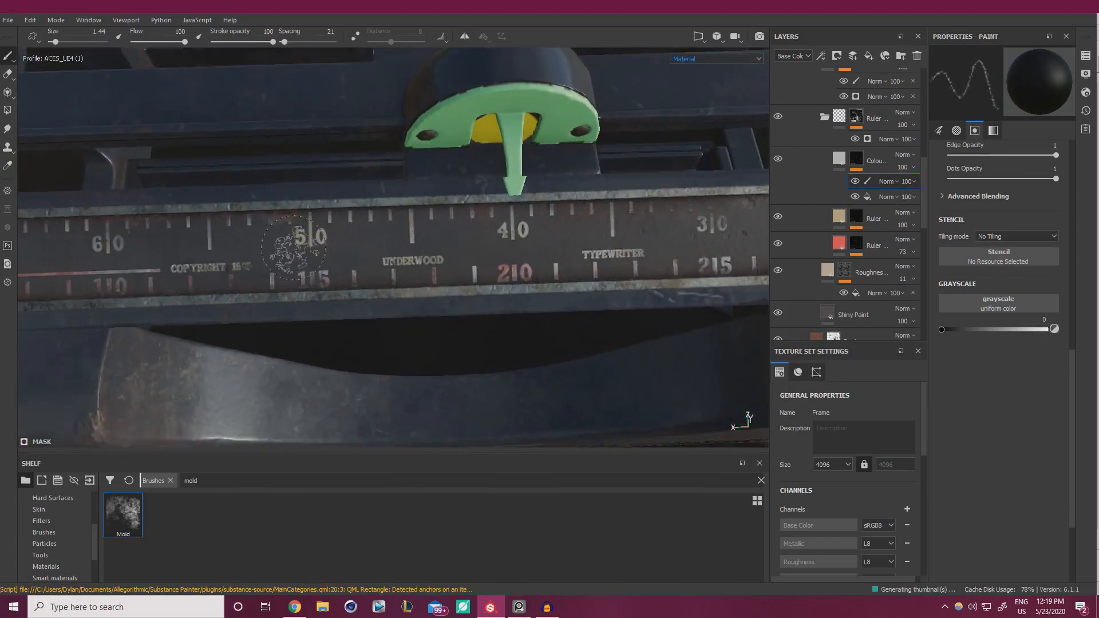
{"action": "middle_click_drag", "start_coordinate": [294, 248], "coordinate": [529, 223], "text": "alt"}
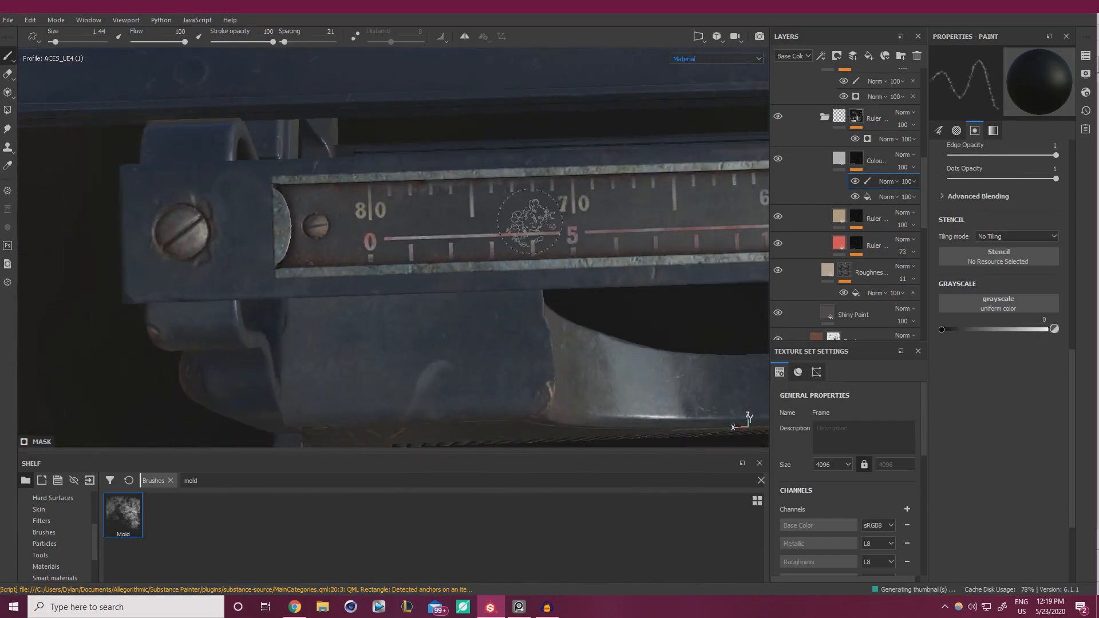
Set the colour variation layer's base color blending mode to Overlay
{"action": "left_click", "coordinate": [911, 155]}
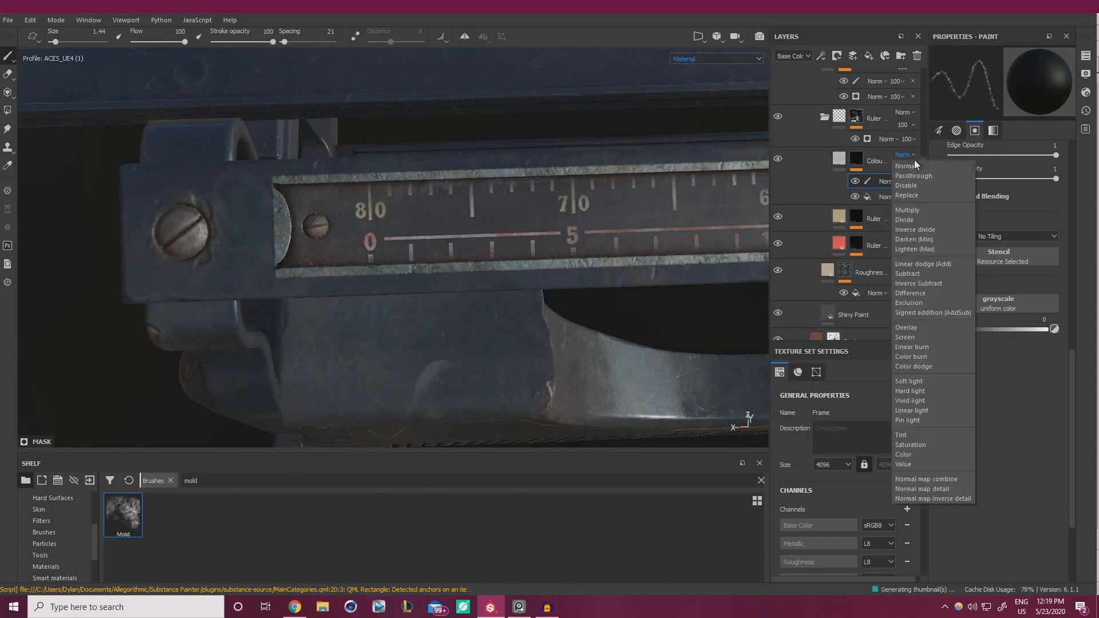
{"action": "left_click", "coordinate": [919, 327]}
{"action": "scroll", "coordinate": [478, 229], "scroll_direction": "up", "scroll_amount": 2}
{"action": "middle_click_drag", "start_coordinate": [616, 216], "coordinate": [425, 243], "text": "alt"}
{"action": "right_click_drag", "start_coordinate": [425, 243], "coordinate": [595, 258], "text": "alt"}
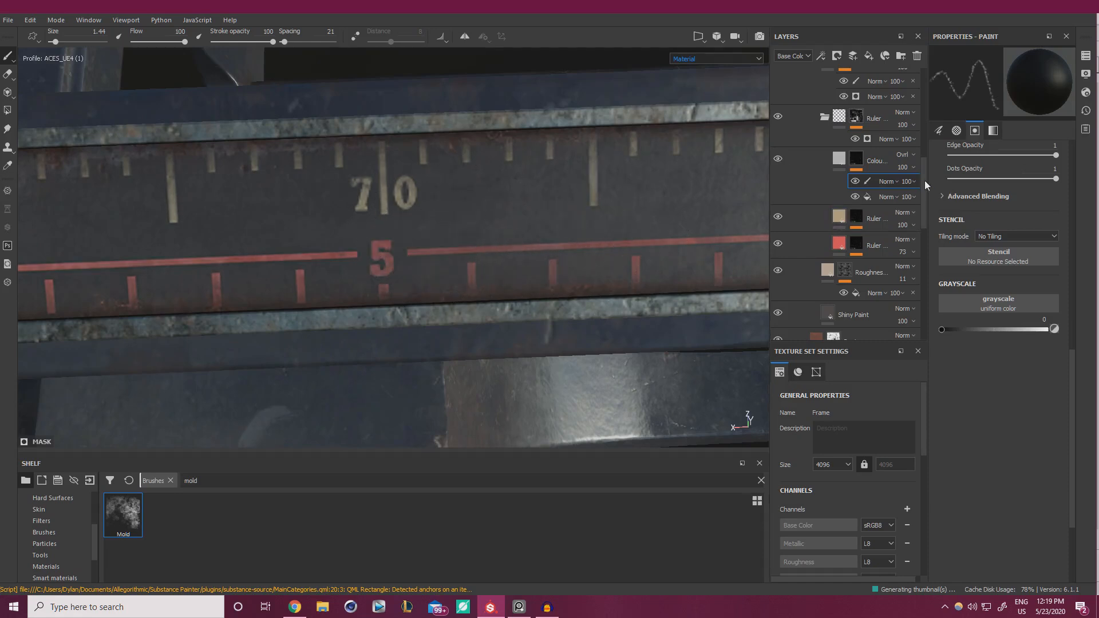
Examine how the Overlay blending affects the cream and red decals along the ruler
{"action": "right_click_drag", "start_coordinate": [573, 224], "coordinate": [77, 217], "text": "alt"}
{"action": "right_click_drag", "start_coordinate": [514, 194], "coordinate": [687, 194], "text": "alt"}
{"action": "middle_click_drag", "start_coordinate": [739, 192], "coordinate": [11, 249], "text": "alt"}
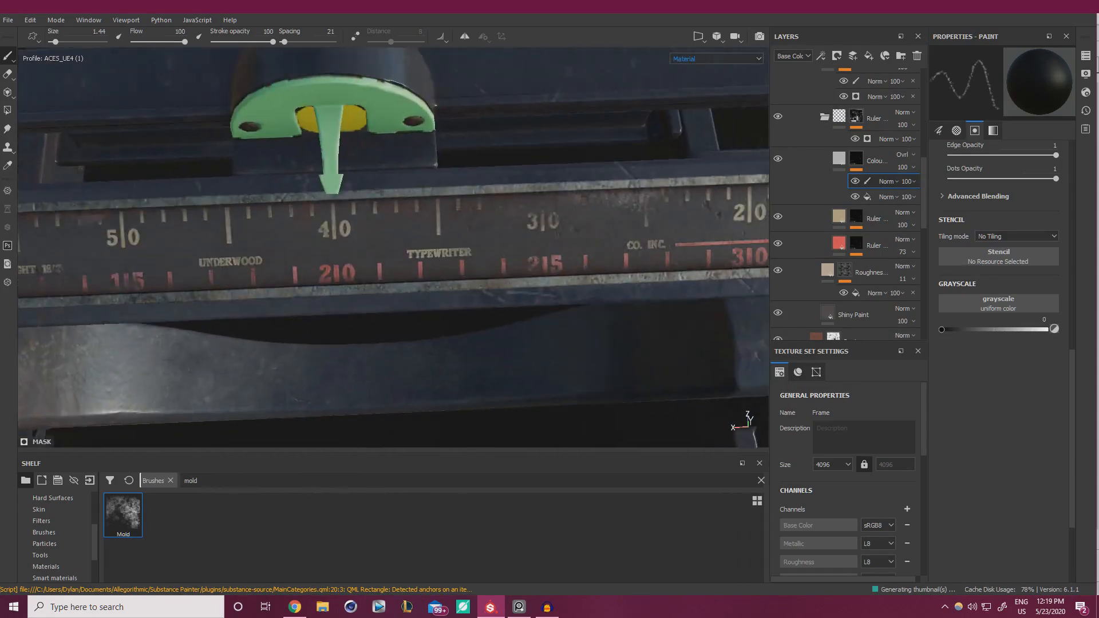
{"action": "middle_click_drag", "start_coordinate": [380, 217], "coordinate": [264, 225], "text": "alt"}
{"action": "right_click_drag", "start_coordinate": [355, 230], "coordinate": [560, 246], "text": "alt"}
{"action": "right_click_drag", "start_coordinate": [707, 236], "coordinate": [750, 226], "text": "alt"}
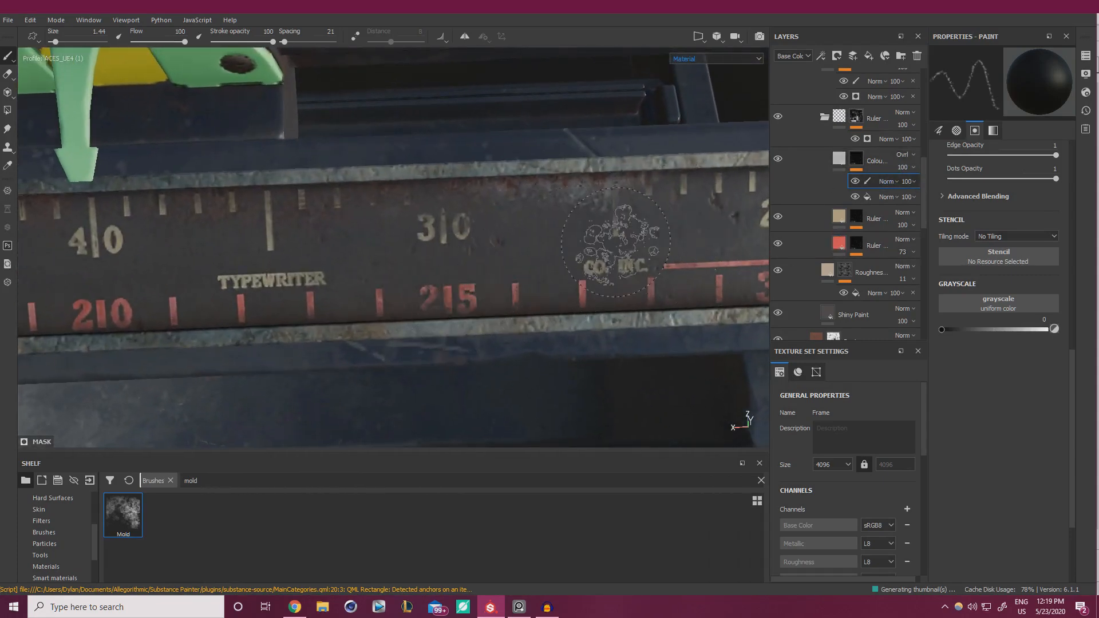
{"action": "right_click_drag", "start_coordinate": [578, 216], "coordinate": [240, 229], "text": "alt"}
{"action": "middle_click_drag", "start_coordinate": [172, 232], "coordinate": [683, 178], "text": "alt"}
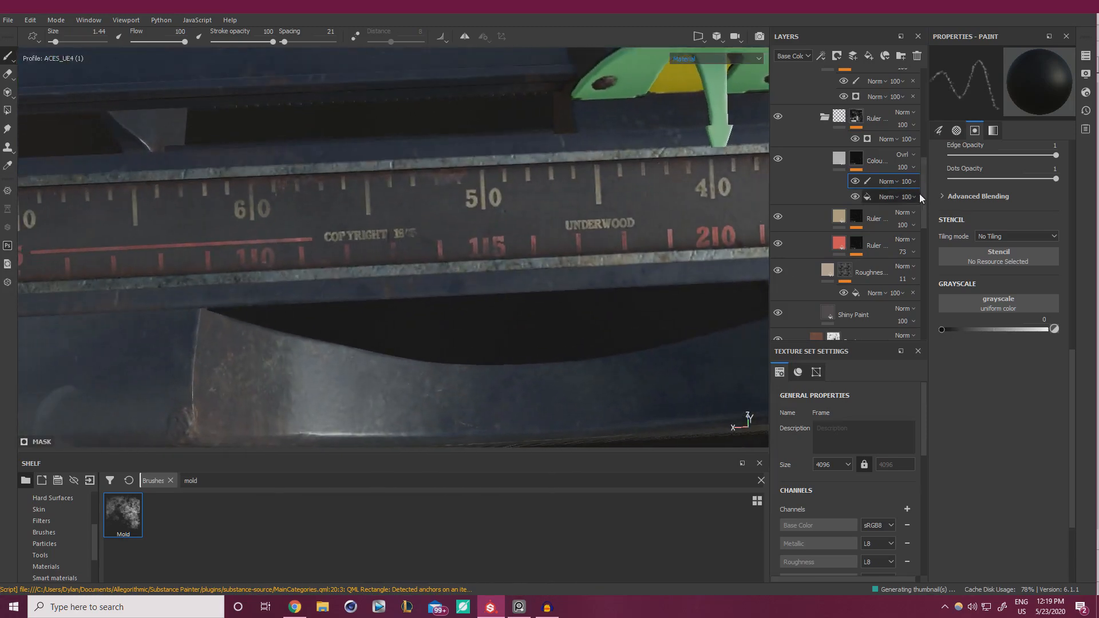
Try white as the colour variation fill's base color, and darken it to a medium grey
{"action": "left_click", "coordinate": [829, 164]}
{"action": "left_click", "coordinate": [982, 335]}
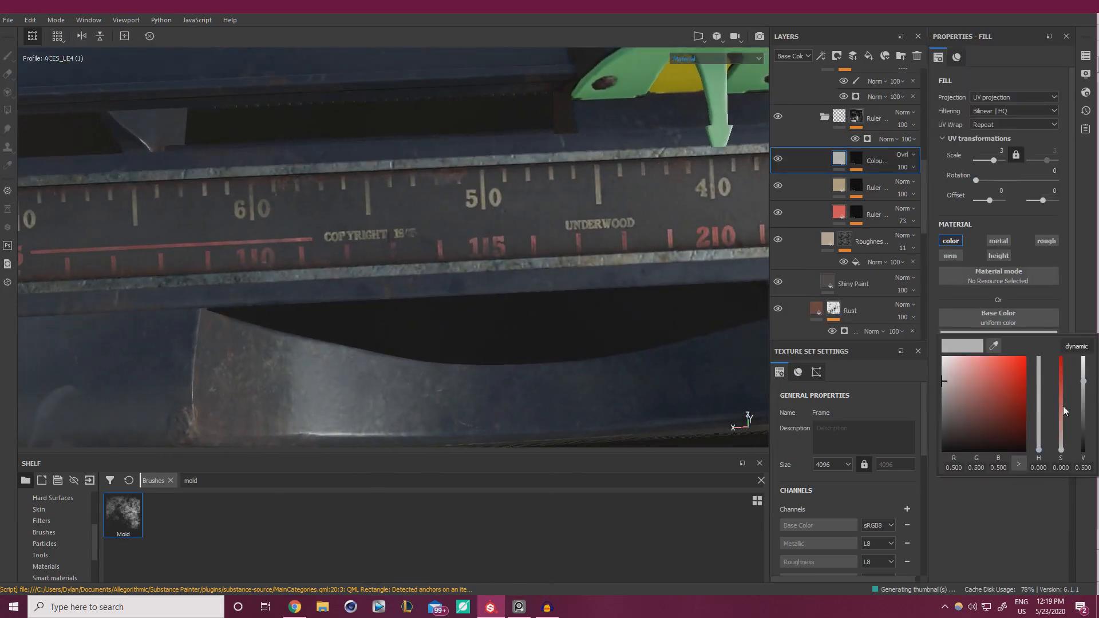
{"action": "left_click_drag", "start_coordinate": [1082, 388], "coordinate": [1086, 345]}
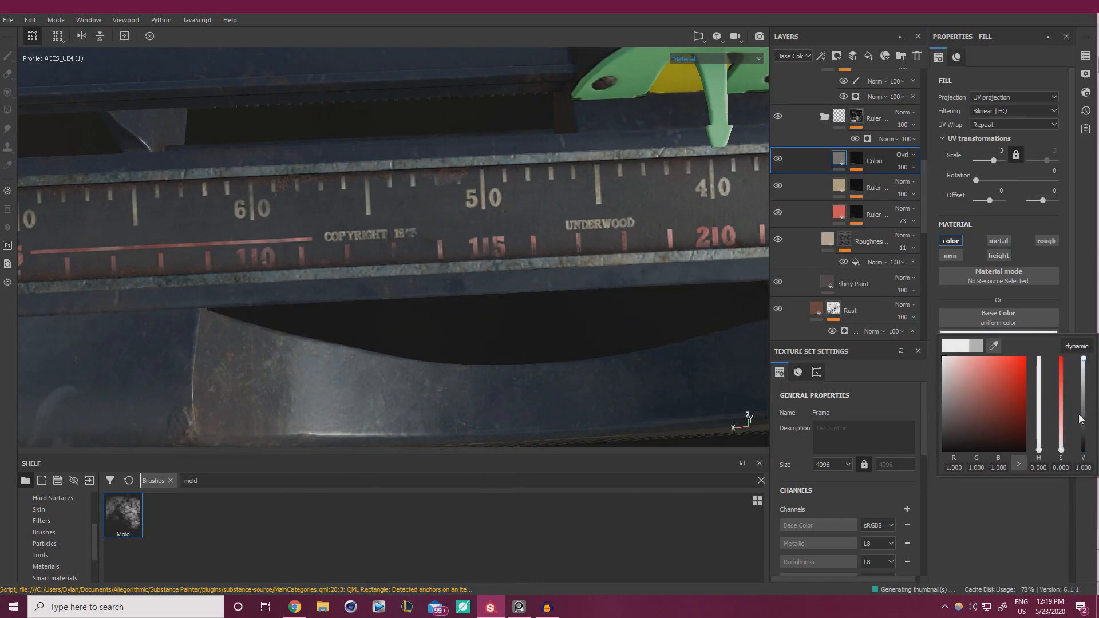
{"action": "mouse_move", "coordinate": [1081, 419]}
{"action": "left_mouse_down"}
{"action": "mouse_move", "coordinate": [1086, 431]}
{"action": "mouse_move", "coordinate": [1084, 403]}
{"action": "left_mouse_up"}
Examine the ruler decals with the grey colour variation from several angles and distances
{"action": "scroll", "coordinate": [493, 201], "scroll_direction": "down", "scroll_amount": 4}
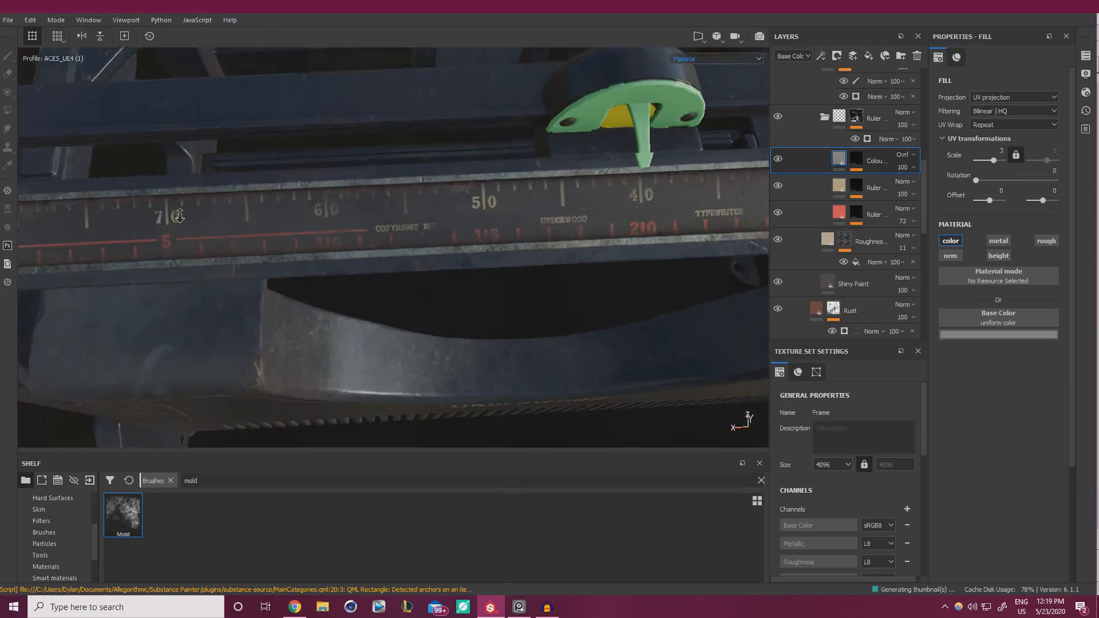
{"action": "middle_click_drag", "start_coordinate": [745, 194], "coordinate": [521, 223], "text": "alt"}
{"action": "scroll", "coordinate": [527, 231], "scroll_direction": "up", "scroll_amount": 3}
{"action": "middle_click_drag", "start_coordinate": [761, 218], "coordinate": [692, 205], "text": "alt"}
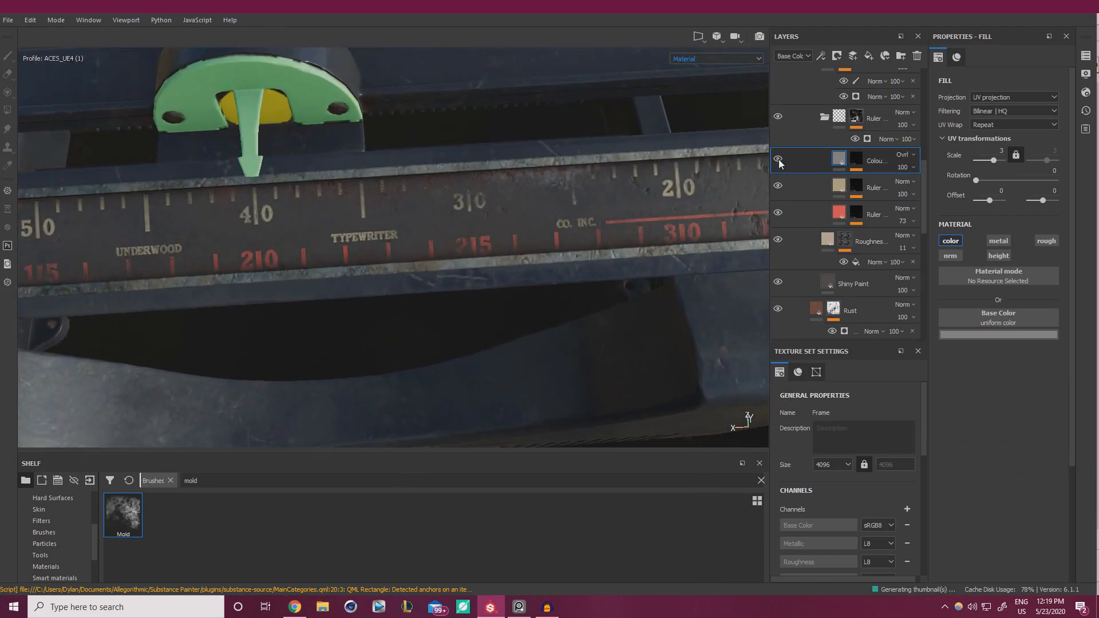
{"action": "right_click_drag", "start_coordinate": [486, 191], "coordinate": [390, 179], "text": "alt"}
{"action": "left_click_drag", "start_coordinate": [390, 179], "coordinate": [463, 132], "text": "alt"}
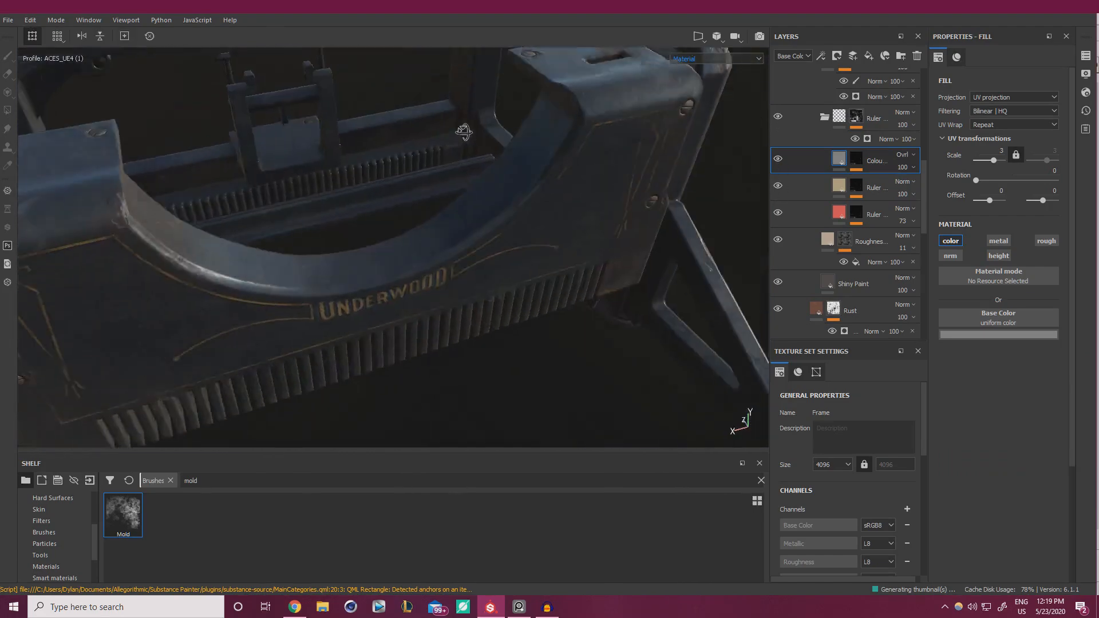
{"action": "middle_click_drag", "start_coordinate": [464, 132], "coordinate": [474, 234], "text": "alt"}
{"action": "left_click_drag", "start_coordinate": [474, 234], "coordinate": [489, 228], "text": "alt"}
{"action": "right_click_drag", "start_coordinate": [489, 228], "coordinate": [514, 231], "text": "shift"}
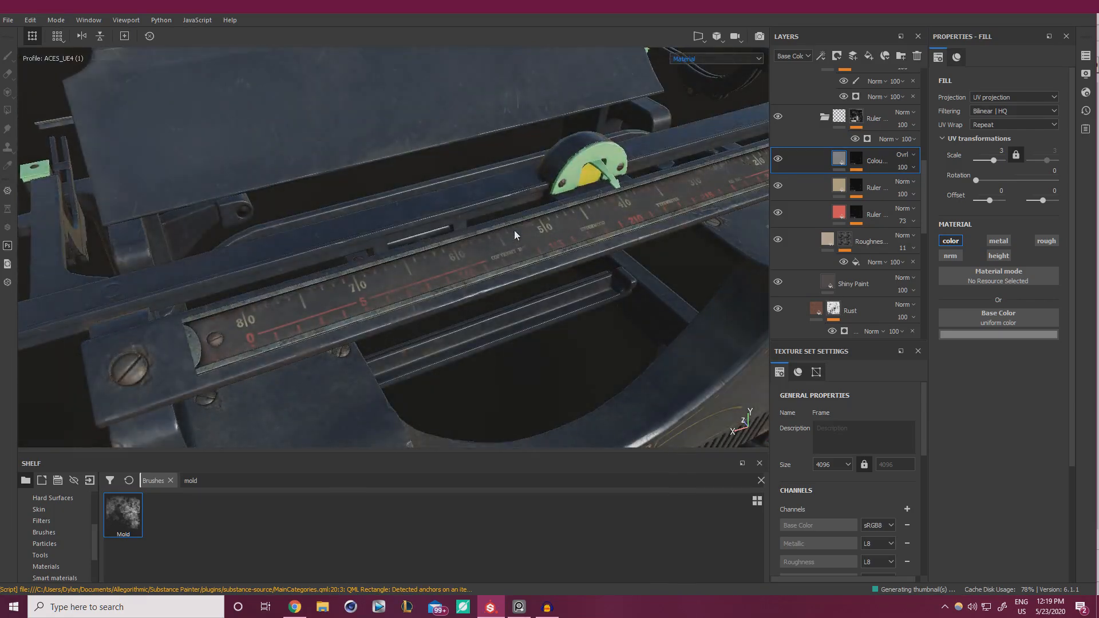
{"action": "left_click_drag", "start_coordinate": [514, 230], "coordinate": [503, 234], "text": "alt"}
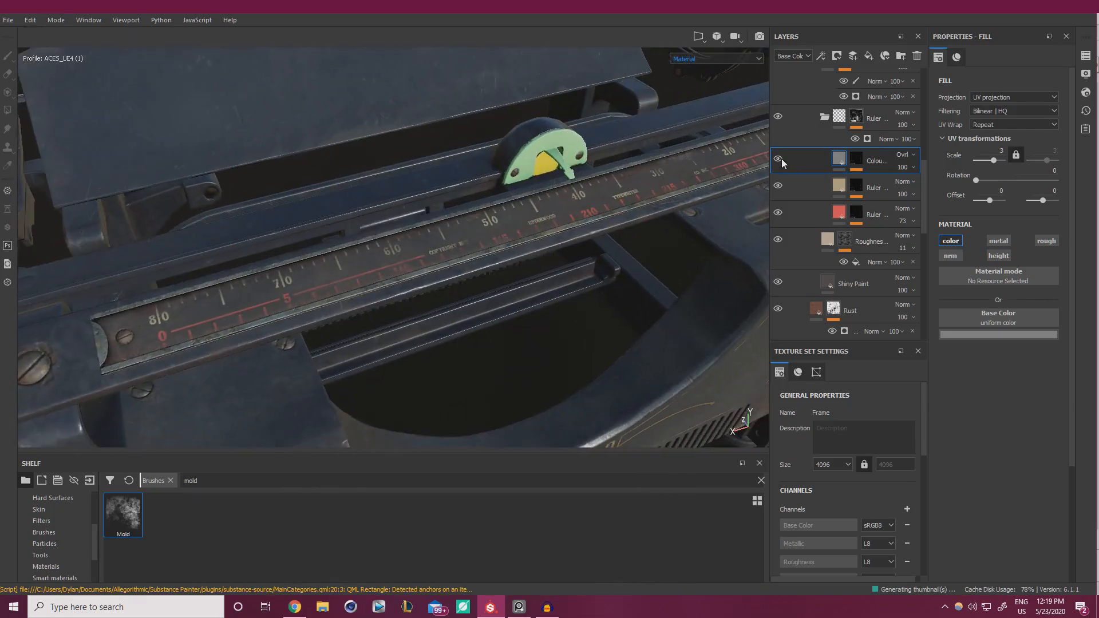
{"action": "left_click_drag", "start_coordinate": [512, 229], "coordinate": [481, 253], "text": "alt"}
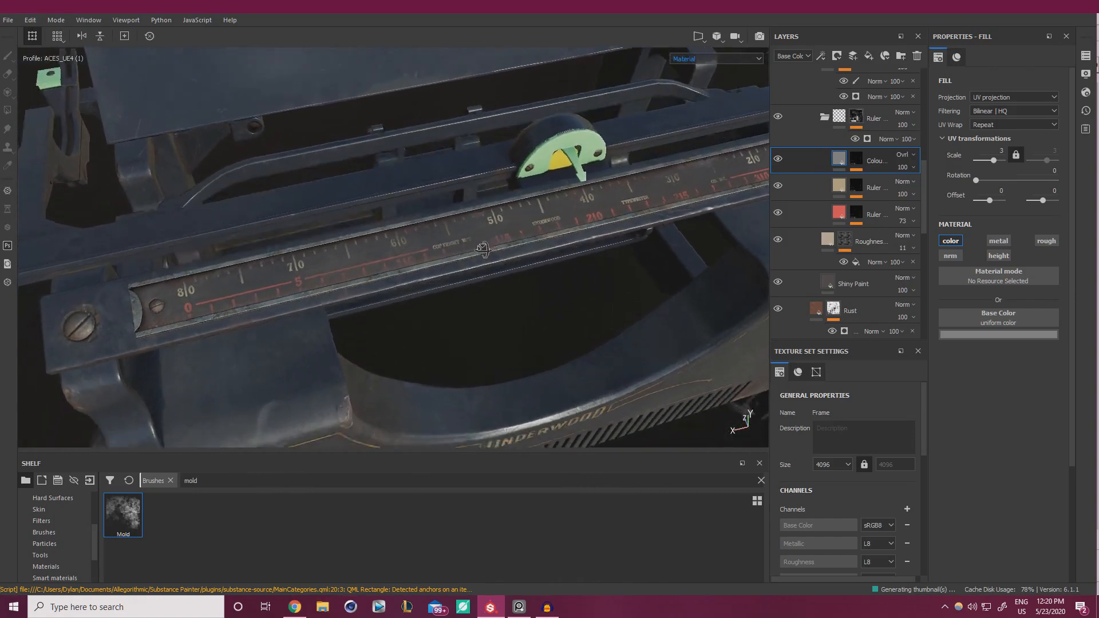
{"action": "right_click_drag", "start_coordinate": [481, 253], "coordinate": [535, 257], "text": "alt"}
{"action": "middle_click_drag", "start_coordinate": [534, 257], "coordinate": [567, 273], "text": "alt"}
{"action": "right_click_drag", "start_coordinate": [566, 273], "coordinate": [612, 281], "text": "alt"}
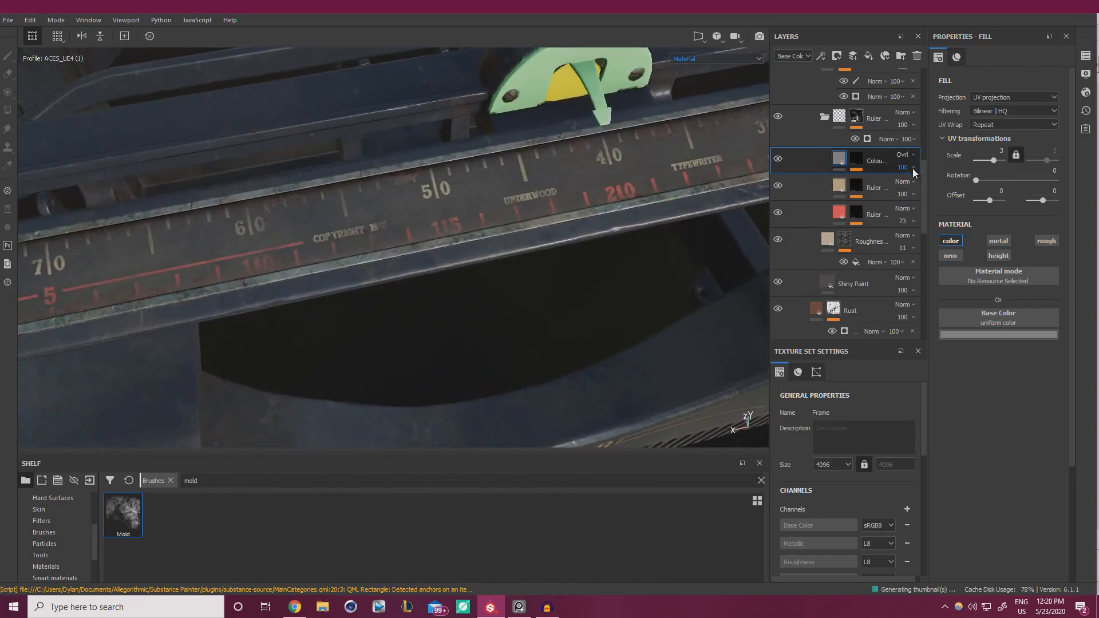
Change the colour variation fill's base color to a muted brownish tone by adjusting its value, saturation and hue
{"action": "left_click", "coordinate": [988, 335]}
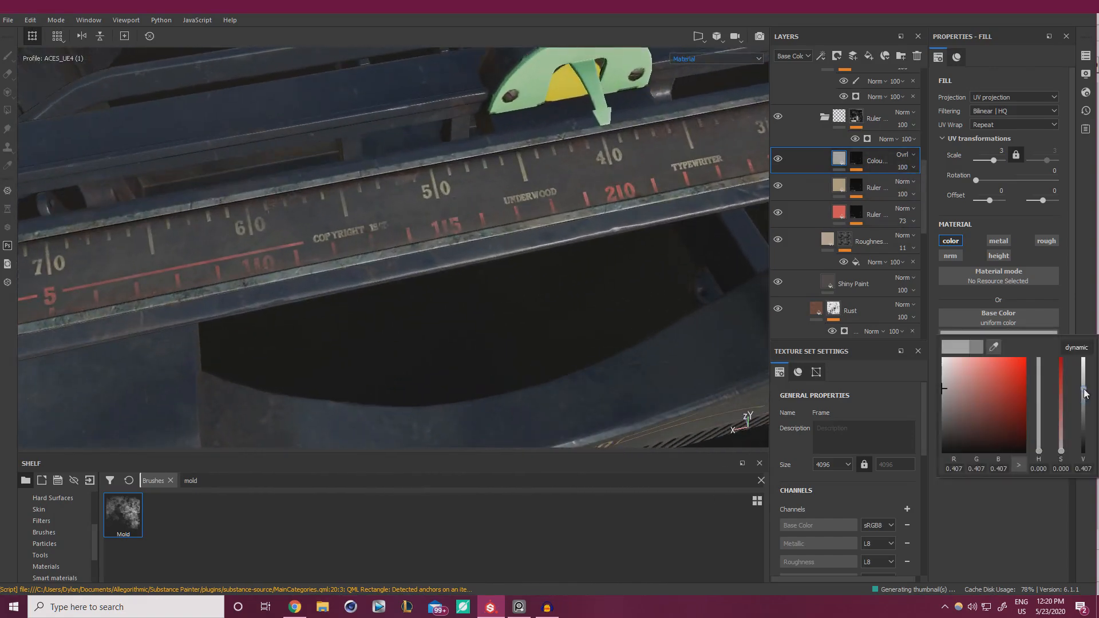
{"action": "left_click_drag", "start_coordinate": [1088, 400], "coordinate": [1086, 405]}
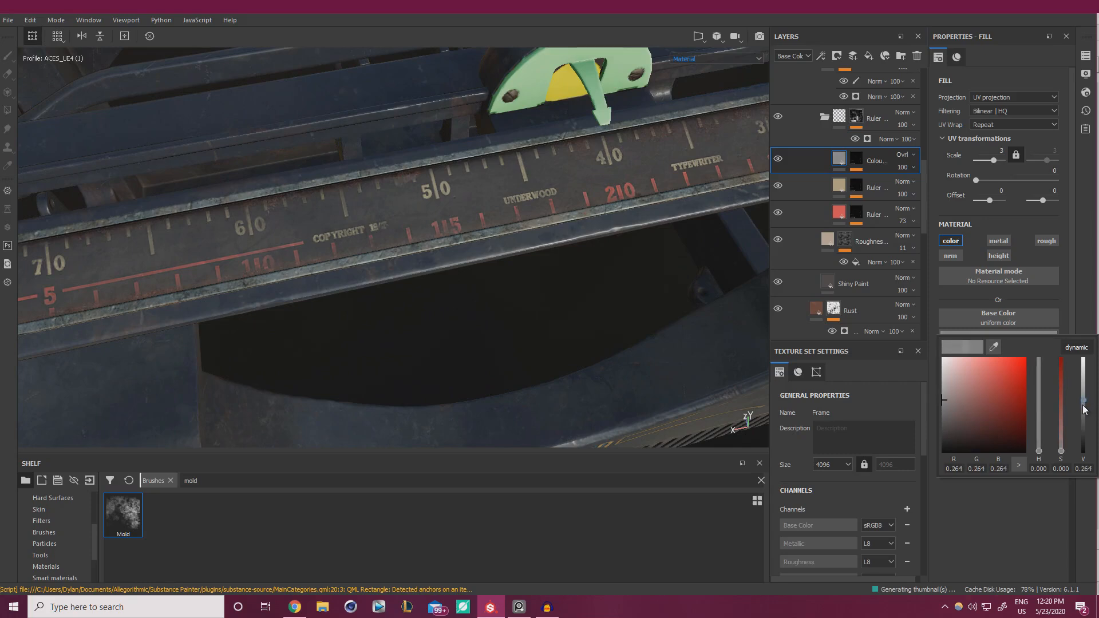
{"action": "left_click", "coordinate": [1061, 428]}
{"action": "mouse_move", "coordinate": [1064, 444]}
{"action": "left_mouse_down"}
{"action": "mouse_move", "coordinate": [1063, 435]}
{"action": "mouse_move", "coordinate": [1042, 445]}
{"action": "left_mouse_up"}
{"action": "left_click", "coordinate": [1039, 407]}
{"action": "left_click_drag", "start_coordinate": [746, 291], "coordinate": [744, 193], "text": "alt"}
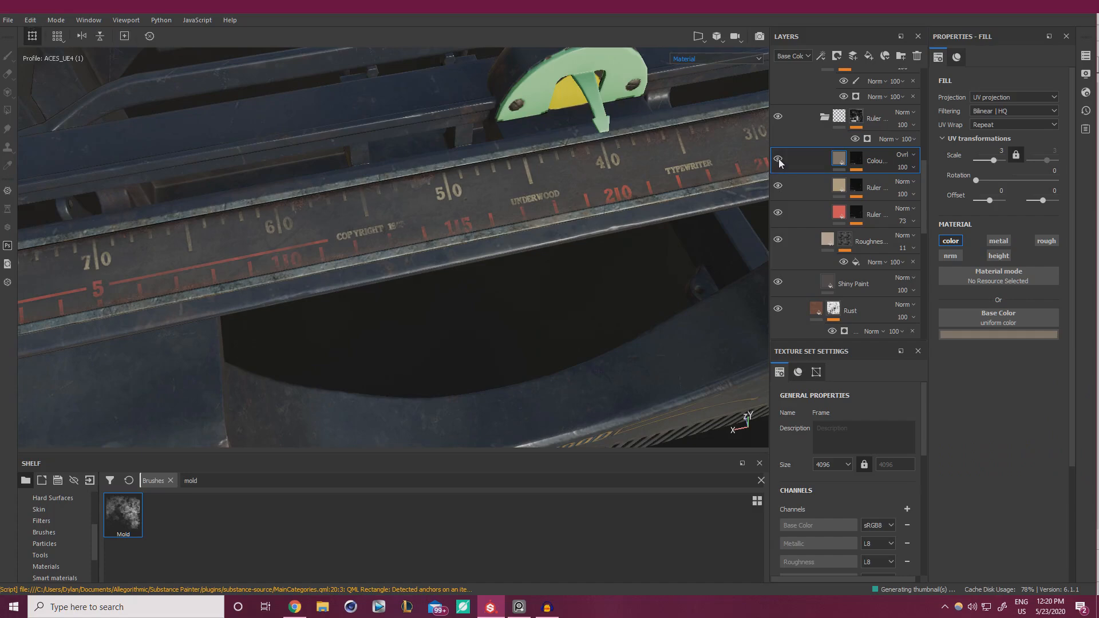
Activate painting in the colour variation layer's mask, switching the brush grayscale to 1 and back to 0 near the COPYRIGHT lettering
{"action": "left_click_drag", "start_coordinate": [416, 171], "coordinate": [231, 198], "text": "alt"}
{"action": "right_click_drag", "start_coordinate": [231, 198], "coordinate": [490, 166], "text": "alt"}
{"action": "mouse_move", "coordinate": [490, 166]}
{"action": "middle_mouse_down", "text": "alt"}
{"action": "mouse_move", "coordinate": [557, 187]}
{"action": "mouse_move", "coordinate": [566, 142]}
{"action": "middle_mouse_up", "text": "alt"}
{"action": "left_click", "coordinate": [856, 164]}
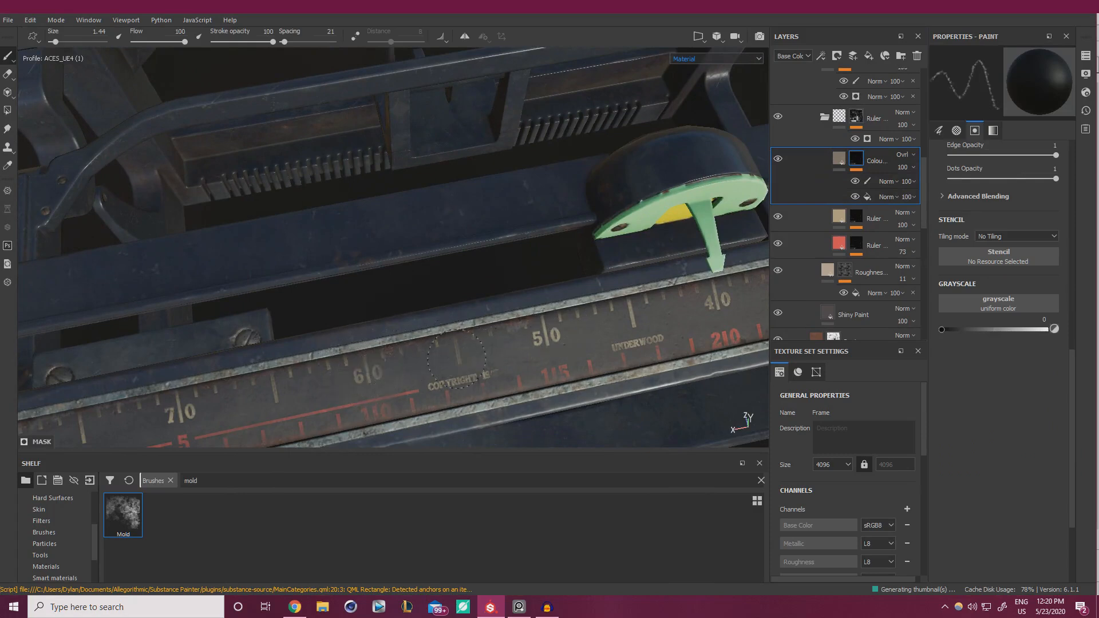
{"action": "left_click_drag", "start_coordinate": [1009, 331], "coordinate": [1050, 330]}
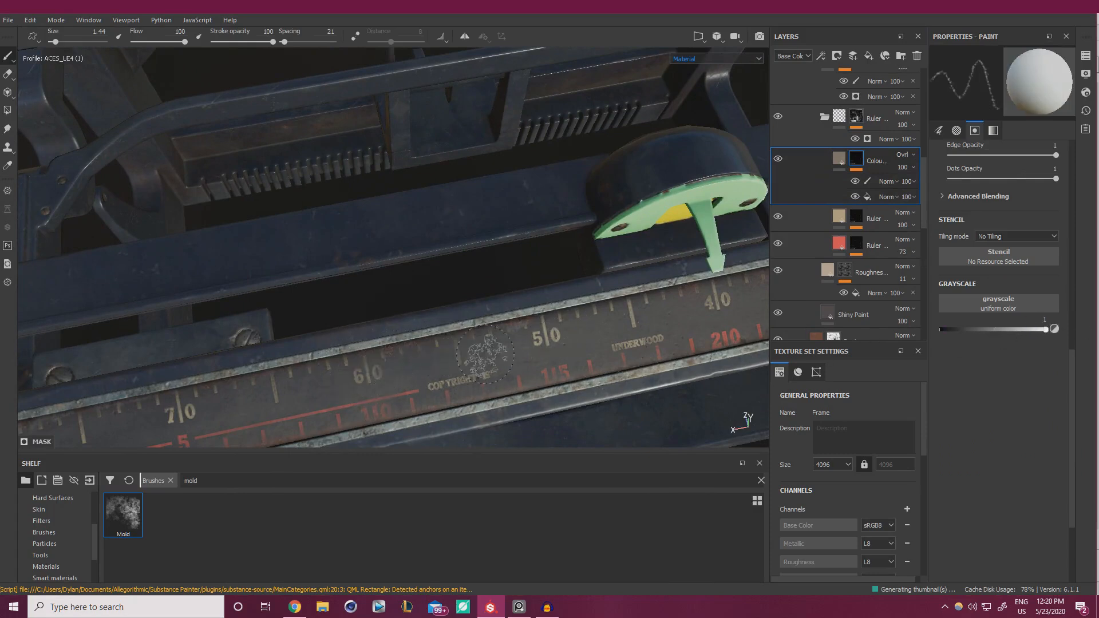
{"action": "left_click_drag", "start_coordinate": [975, 330], "coordinate": [937, 330]}
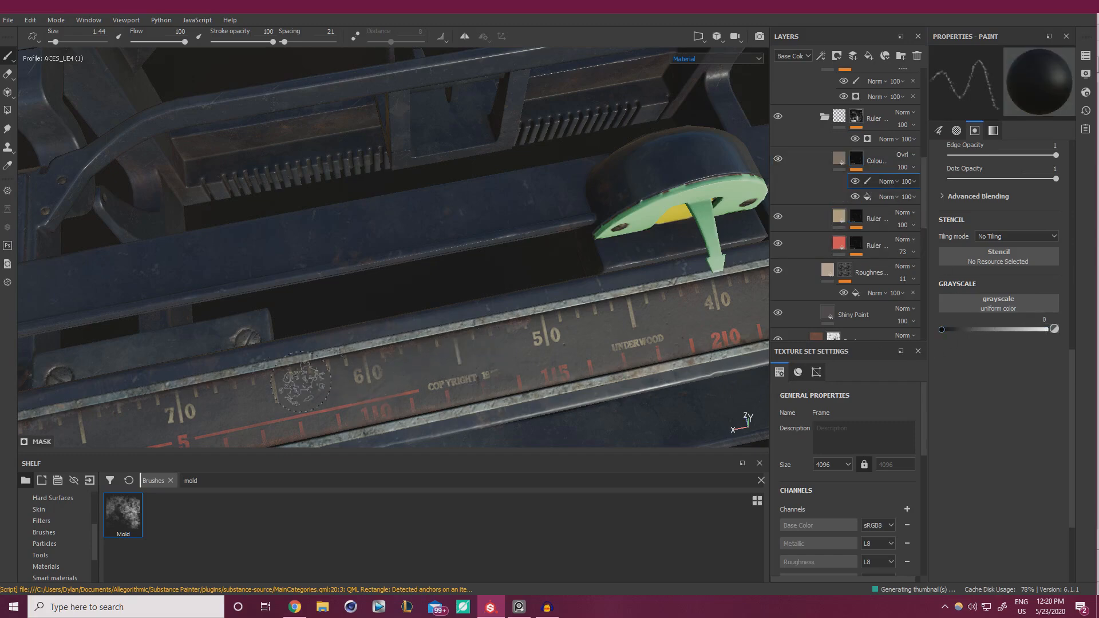
Examine the brownish colour variation along the ruler, including the end beyond the 315 mark
{"action": "scroll", "coordinate": [292, 338], "scroll_direction": "down", "scroll_amount": 2}
{"action": "middle_click_drag", "start_coordinate": [292, 338], "coordinate": [477, 266], "text": "alt"}
{"action": "left_click_drag", "start_coordinate": [476, 266], "coordinate": [503, 321], "text": "alt"}
{"action": "middle_click_drag", "start_coordinate": [704, 275], "coordinate": [297, 335], "text": "alt"}
{"action": "scroll", "coordinate": [630, 286], "scroll_direction": "up", "scroll_amount": 2}
{"action": "middle_click_drag", "start_coordinate": [661, 265], "coordinate": [472, 292], "text": "alt"}
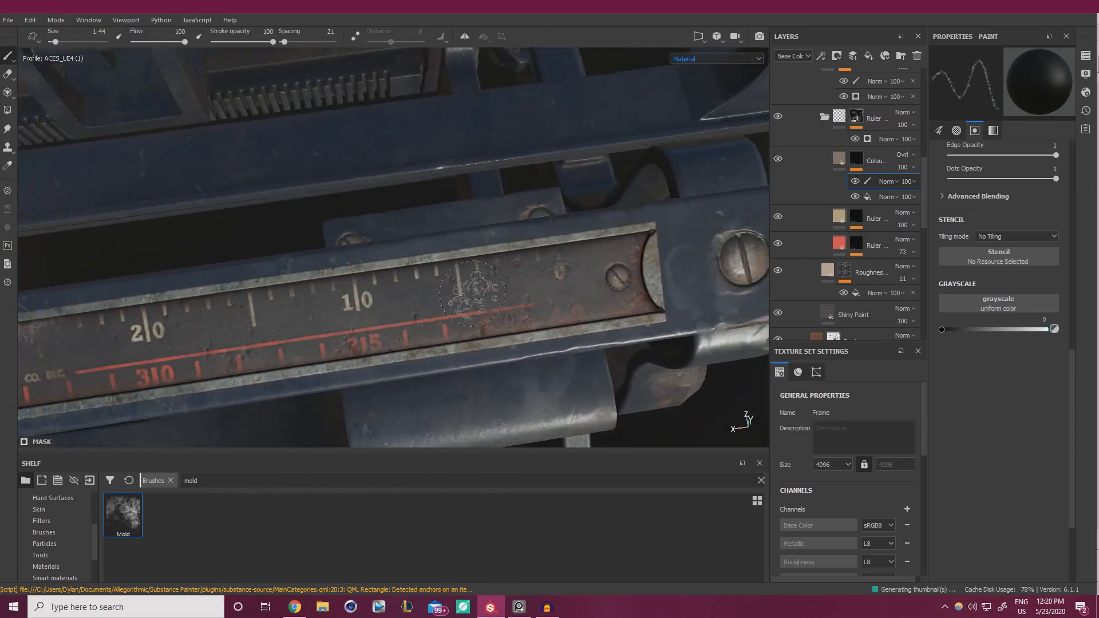
{"action": "scroll", "coordinate": [567, 283], "scroll_direction": "down", "scroll_amount": 2}
{"action": "middle_click_drag", "start_coordinate": [401, 289], "coordinate": [721, 269], "text": "alt"}
{"action": "left_click_drag", "start_coordinate": [572, 263], "coordinate": [500, 199], "text": "alt"}
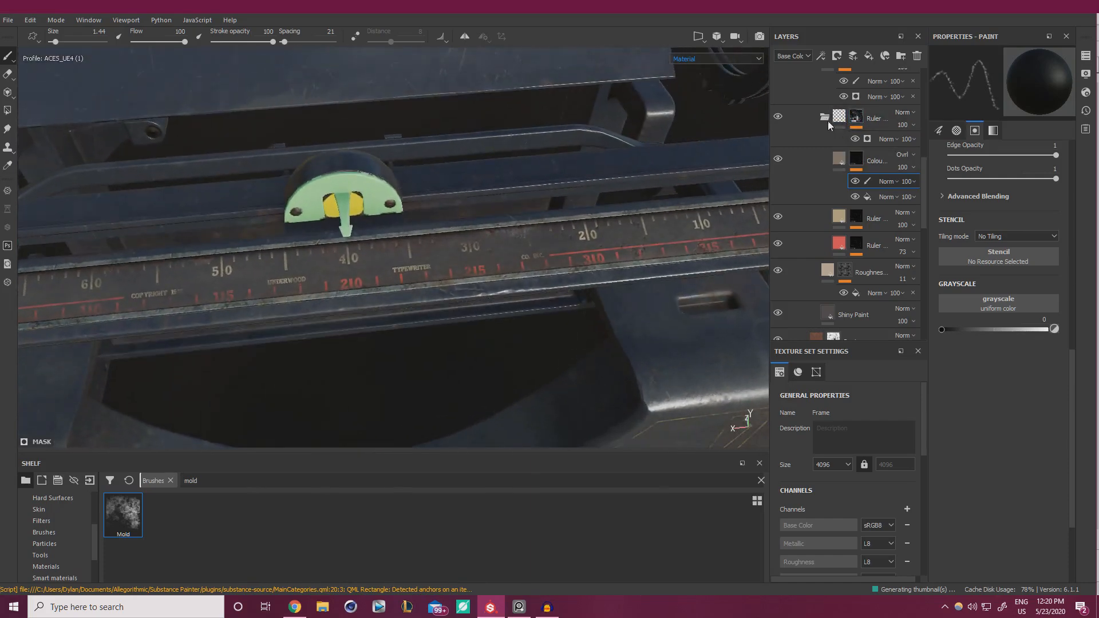
Adjust the ruler folder's Mask Editor generator to Global Balance 0.43, Global Contrast 0.1, Texture 0.98 and Texture 2 0.97
{"action": "left_click", "coordinate": [868, 138]}
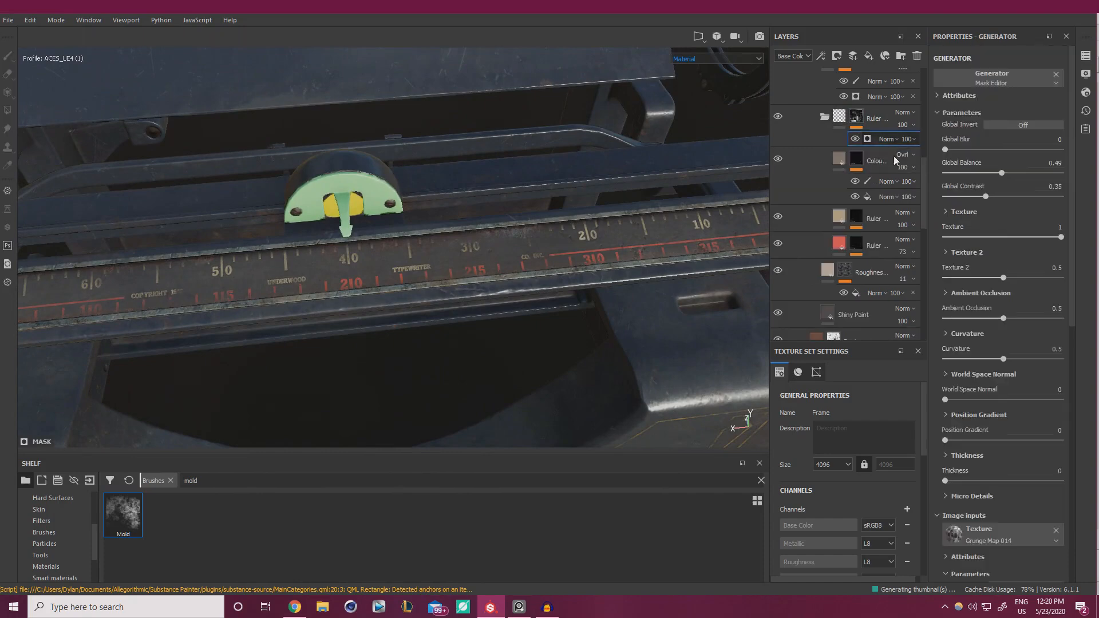
{"action": "left_click_drag", "start_coordinate": [466, 300], "coordinate": [458, 296], "text": "alt"}
{"action": "scroll", "coordinate": [459, 295], "scroll_direction": "up", "scroll_amount": 3}
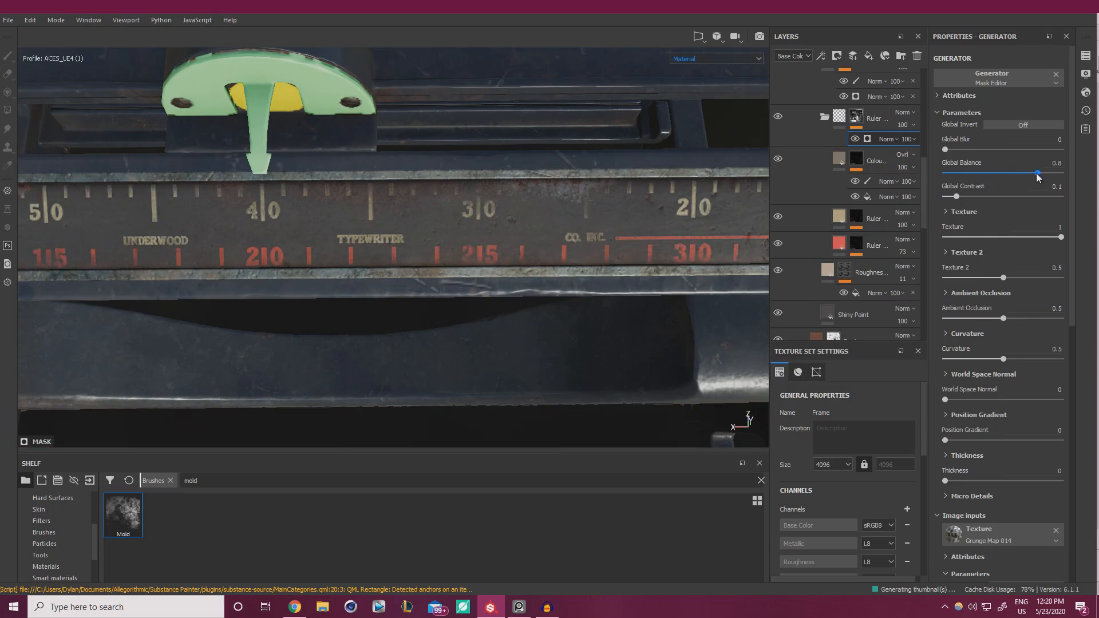
{"action": "left_click_drag", "start_coordinate": [1036, 174], "coordinate": [1004, 173]}
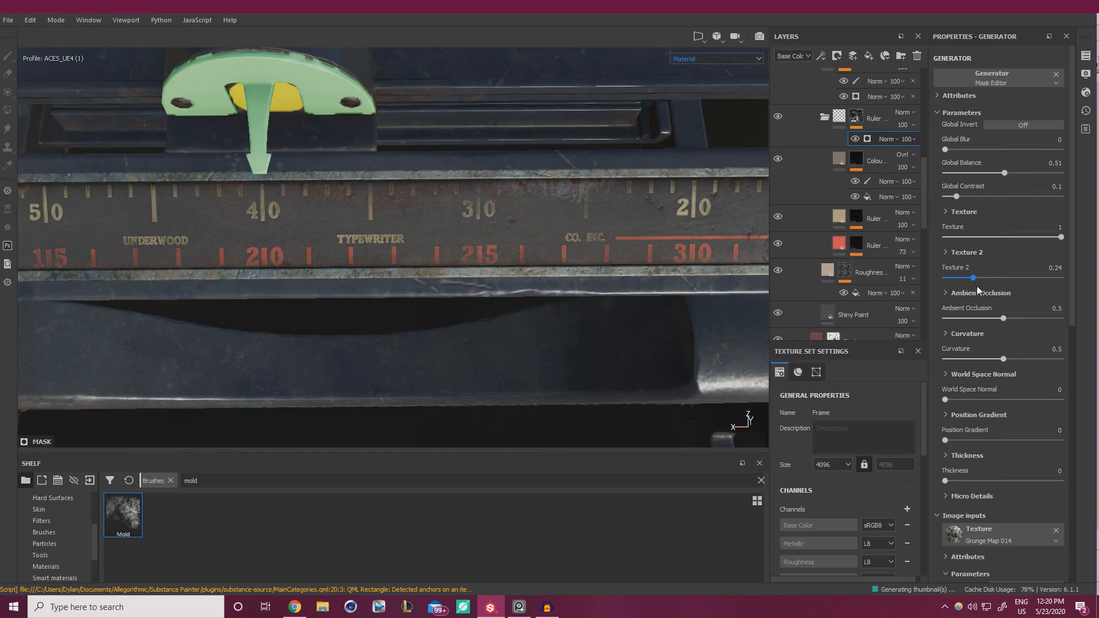
{"action": "left_click", "coordinate": [1060, 237]}
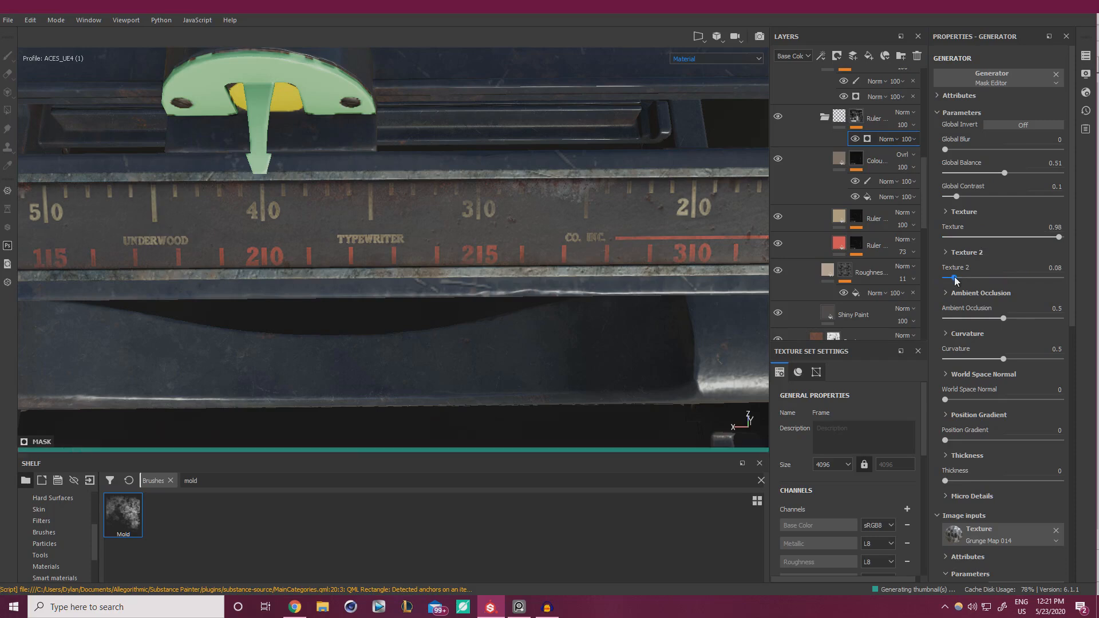
{"action": "left_click", "coordinate": [1058, 278]}
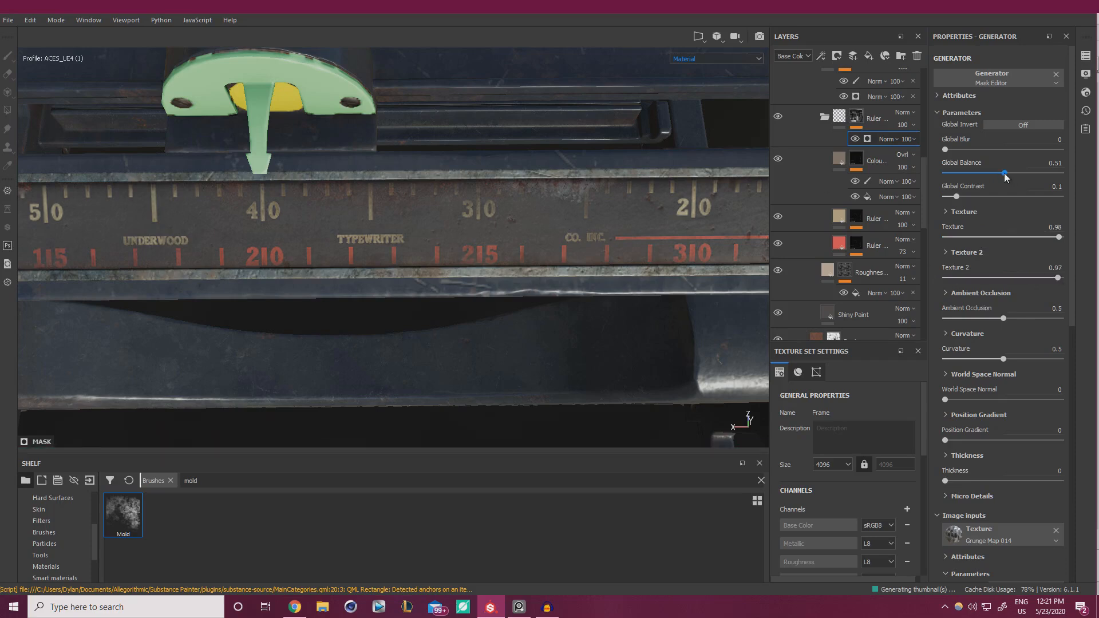
{"action": "left_click_drag", "start_coordinate": [1002, 176], "coordinate": [1001, 177]}
Examine the adjusted wear on the ruler decals from several angles and distances, from the 80 end to the 0 end
{"action": "right_click_drag", "start_coordinate": [579, 198], "coordinate": [263, 177], "text": "alt"}
{"action": "left_click_drag", "start_coordinate": [262, 177], "coordinate": [498, 113], "text": "alt"}
{"action": "right_click_drag", "start_coordinate": [498, 113], "coordinate": [327, 183], "text": "alt"}
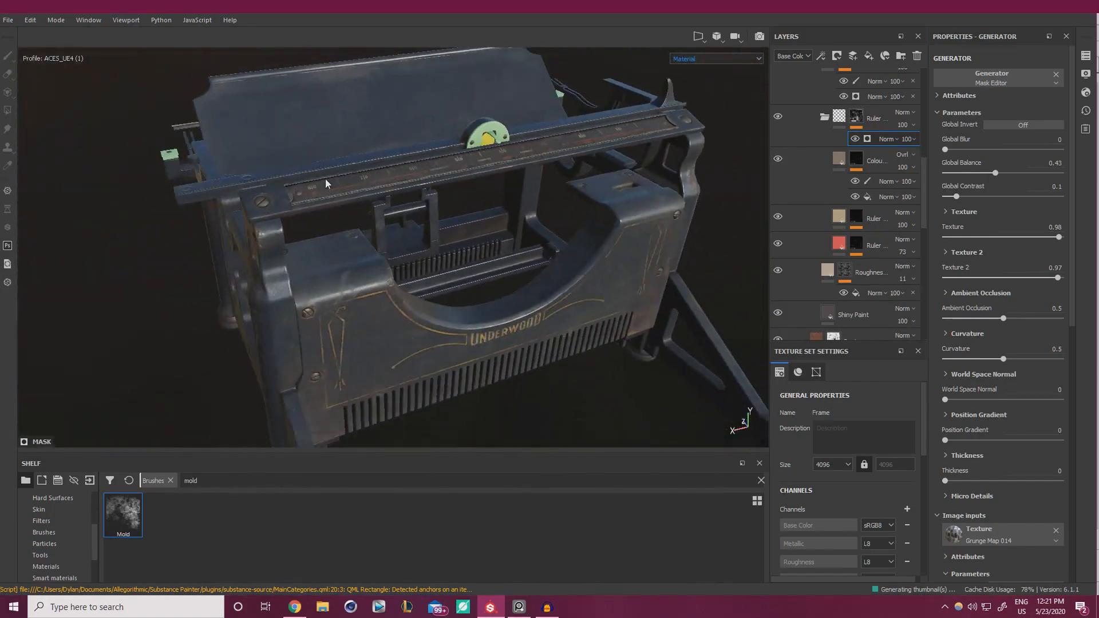
{"action": "left_click_drag", "start_coordinate": [327, 183], "coordinate": [366, 200], "text": "alt"}
{"action": "right_click_drag", "start_coordinate": [366, 201], "coordinate": [541, 235], "text": "alt"}
{"action": "middle_click_drag", "start_coordinate": [447, 321], "coordinate": [548, 216], "text": "alt"}
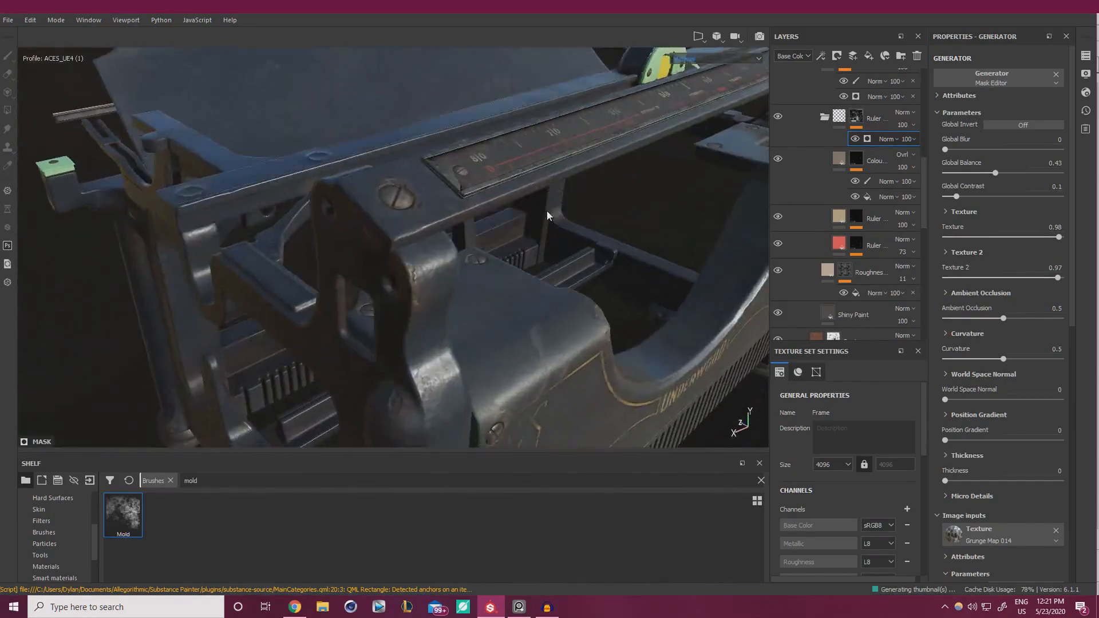
{"action": "right_click_drag", "start_coordinate": [547, 216], "coordinate": [691, 225], "text": "alt"}
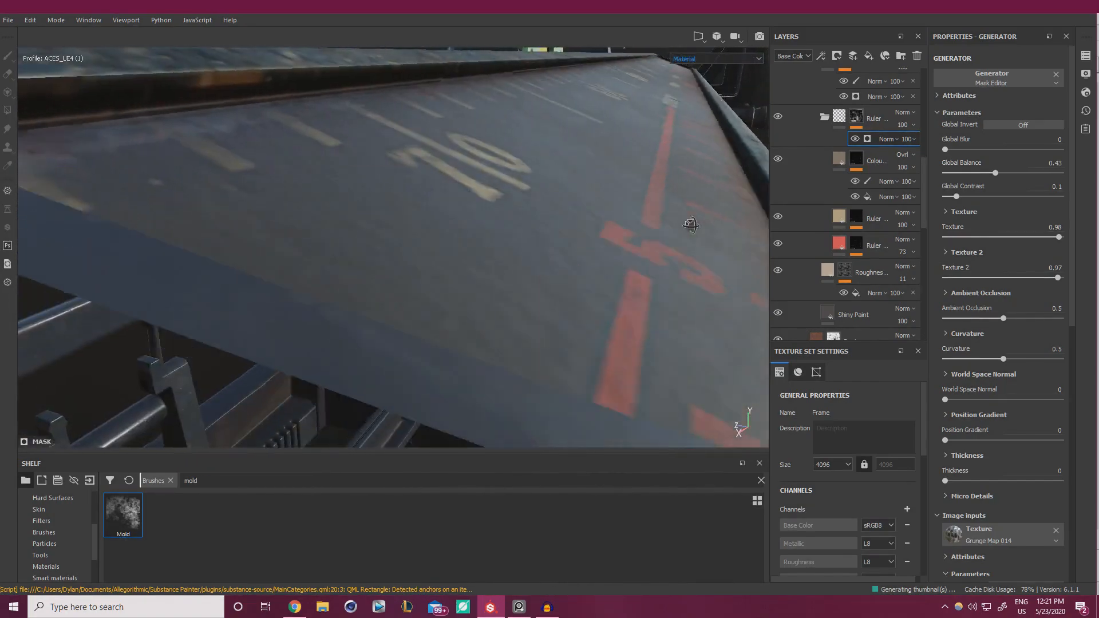
{"action": "left_click_drag", "start_coordinate": [691, 224], "coordinate": [681, 227], "text": "alt"}
{"action": "right_click_drag", "start_coordinate": [681, 228], "coordinate": [714, 223], "text": "shift"}
{"action": "left_click_drag", "start_coordinate": [713, 223], "coordinate": [438, 259], "text": "alt"}
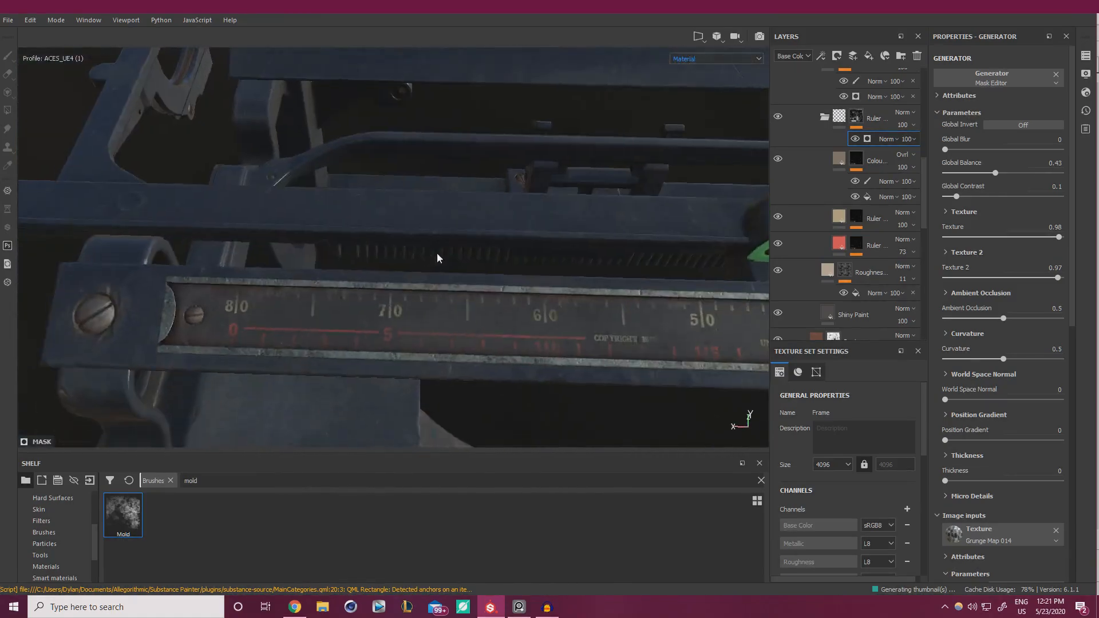
{"action": "right_click_drag", "start_coordinate": [438, 259], "coordinate": [422, 194], "text": "shift"}
{"action": "left_click_drag", "start_coordinate": [422, 194], "coordinate": [498, 233], "text": "alt"}
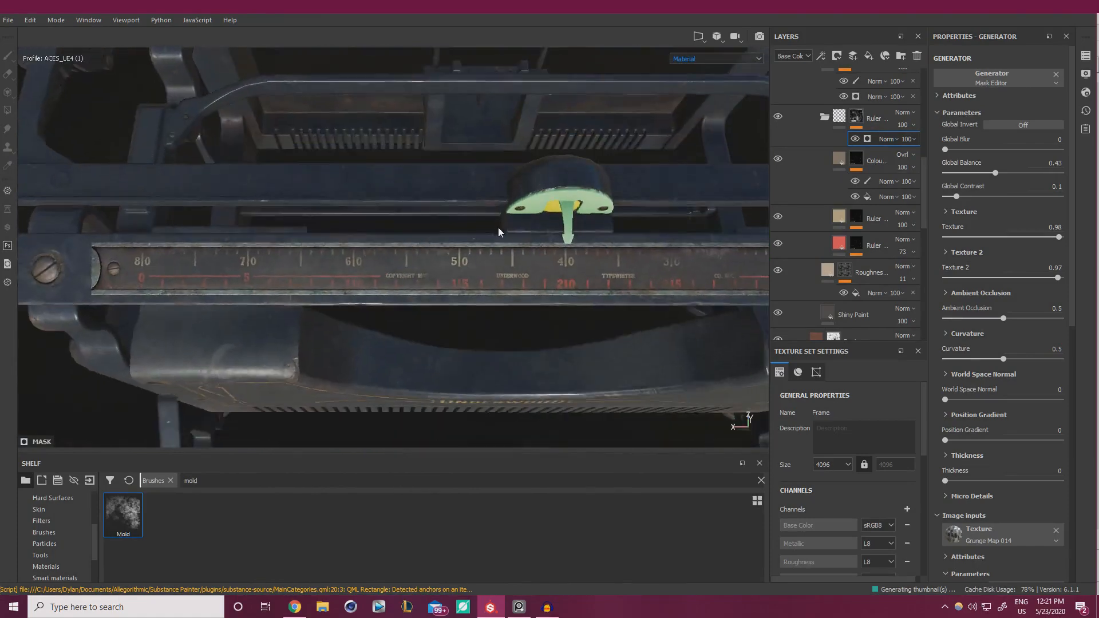
{"action": "middle_click_drag", "start_coordinate": [498, 232], "coordinate": [360, 250], "text": "alt"}
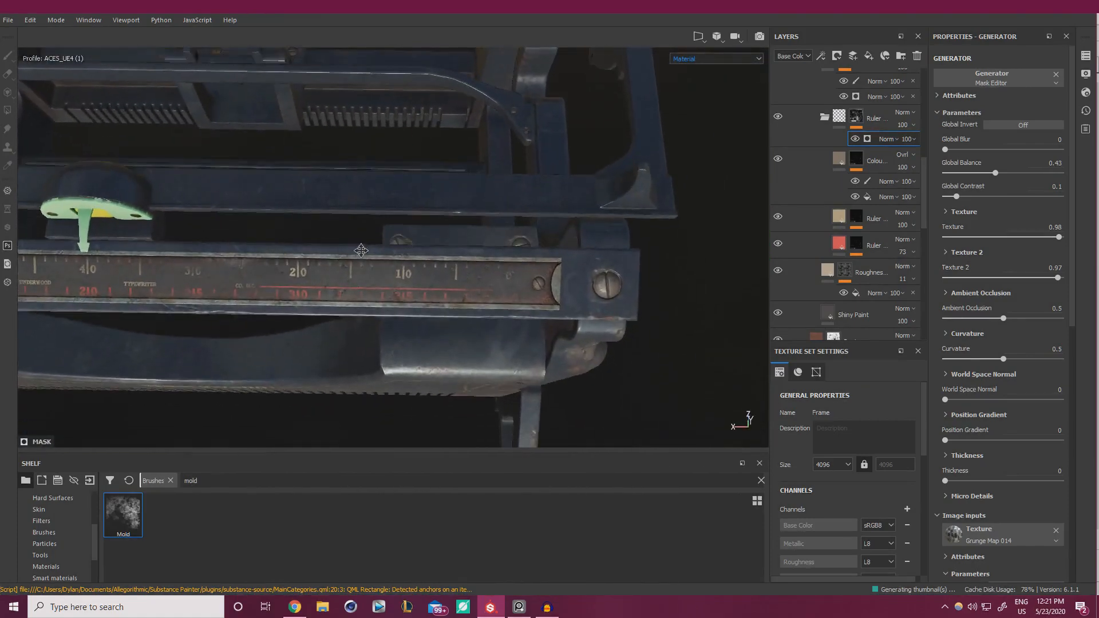
{"action": "scroll", "coordinate": [452, 297], "scroll_direction": "up", "scroll_amount": 5}
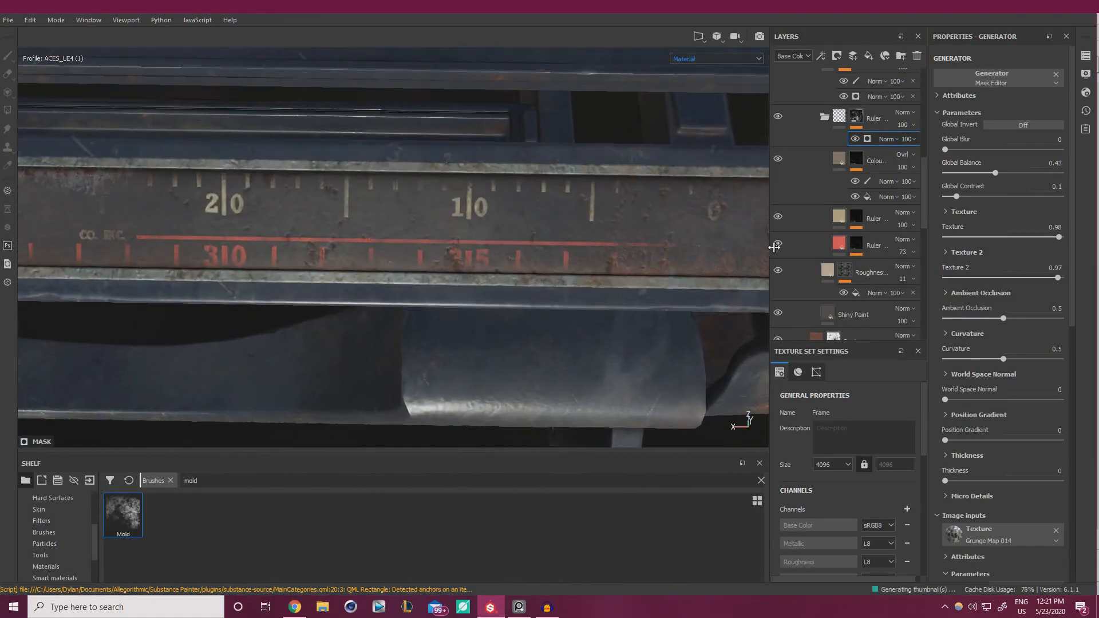
Check what the Rust and Rust Stain layers contribute to the ruler by toggling their visibility
{"action": "scroll", "coordinate": [811, 296], "scroll_direction": "down", "scroll_amount": 3}
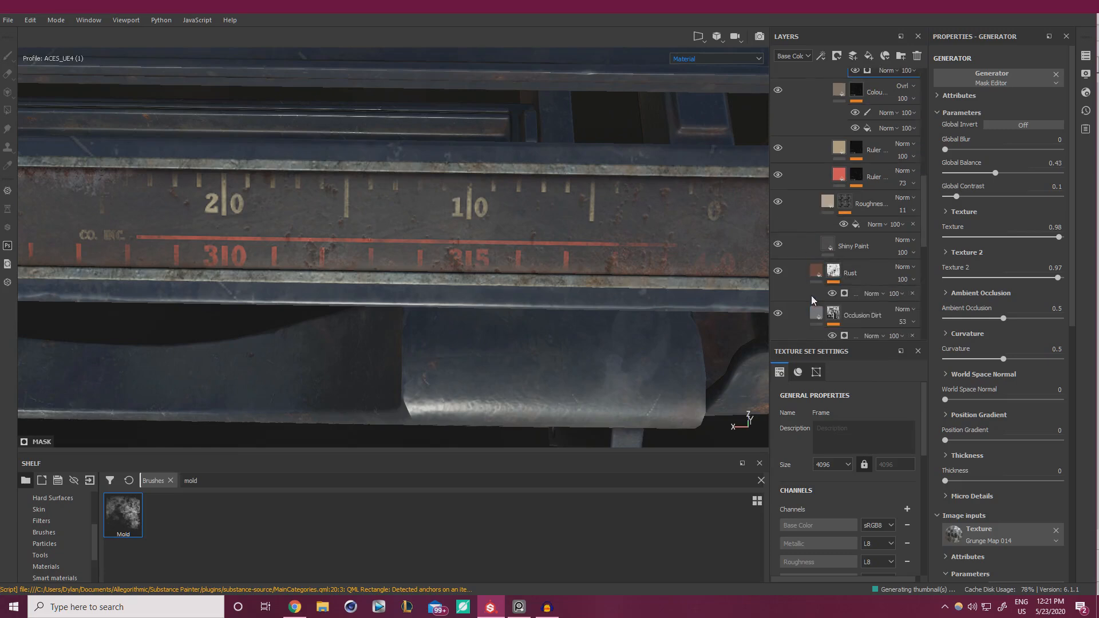
{"action": "scroll", "coordinate": [811, 296], "scroll_direction": "down", "scroll_amount": 4}
{"action": "left_click", "coordinate": [782, 169]}
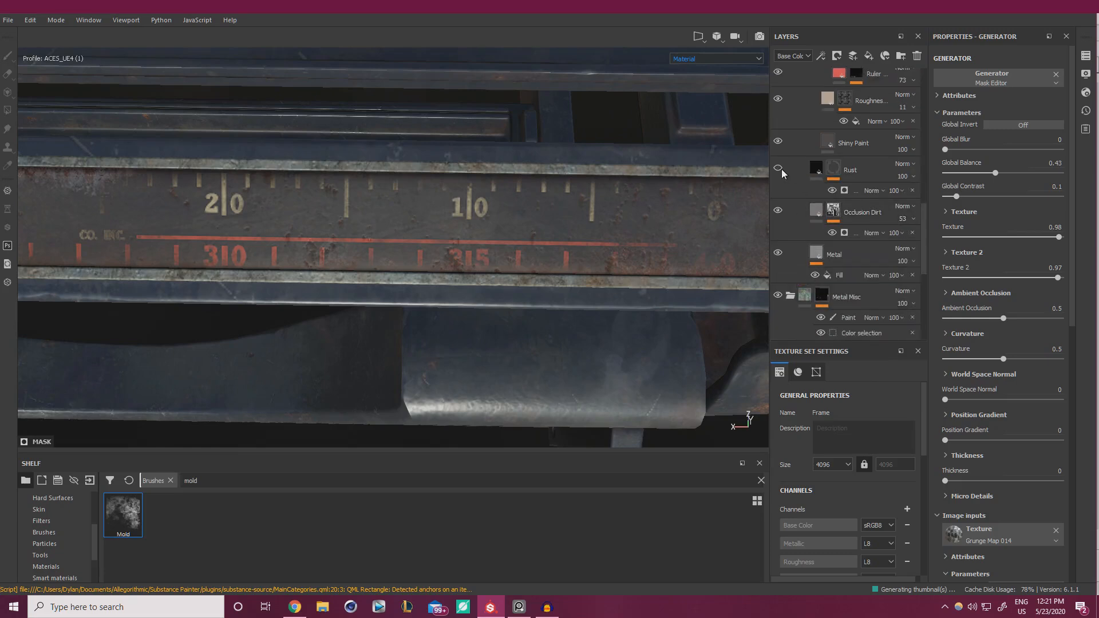
{"action": "left_click", "coordinate": [782, 169]}
{"action": "scroll", "coordinate": [783, 171], "scroll_direction": "up", "scroll_amount": 8}
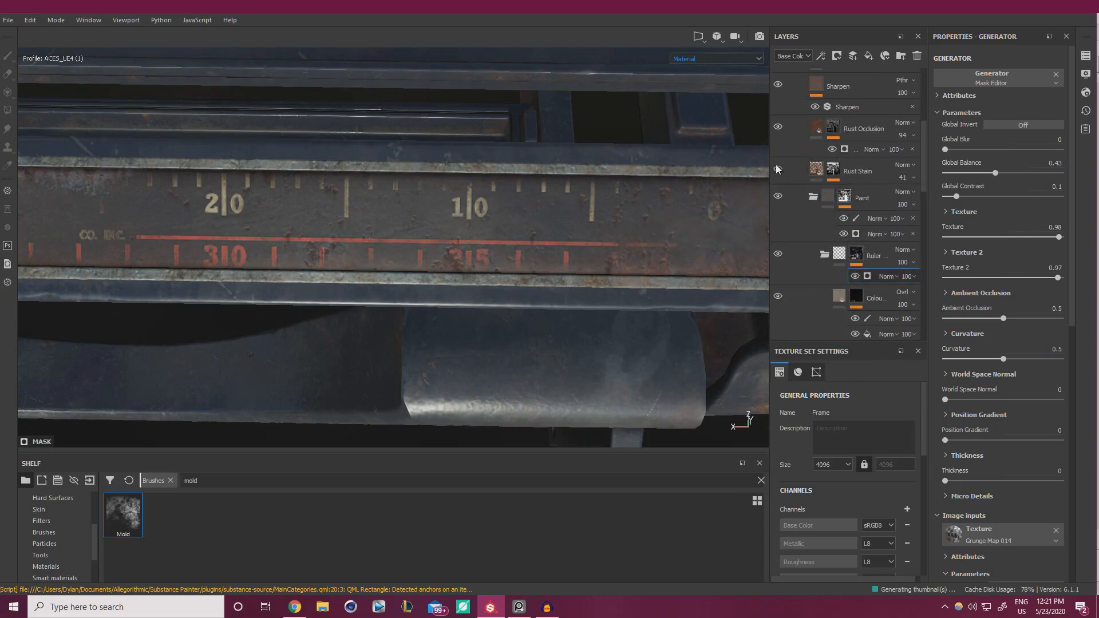
{"action": "left_click", "coordinate": [779, 169]}
Add a paint effect to the Rust Stain layer's mask and paint out the stain near the ruler's 315 mark with grayscale 0
{"action": "left_click", "coordinate": [830, 173]}
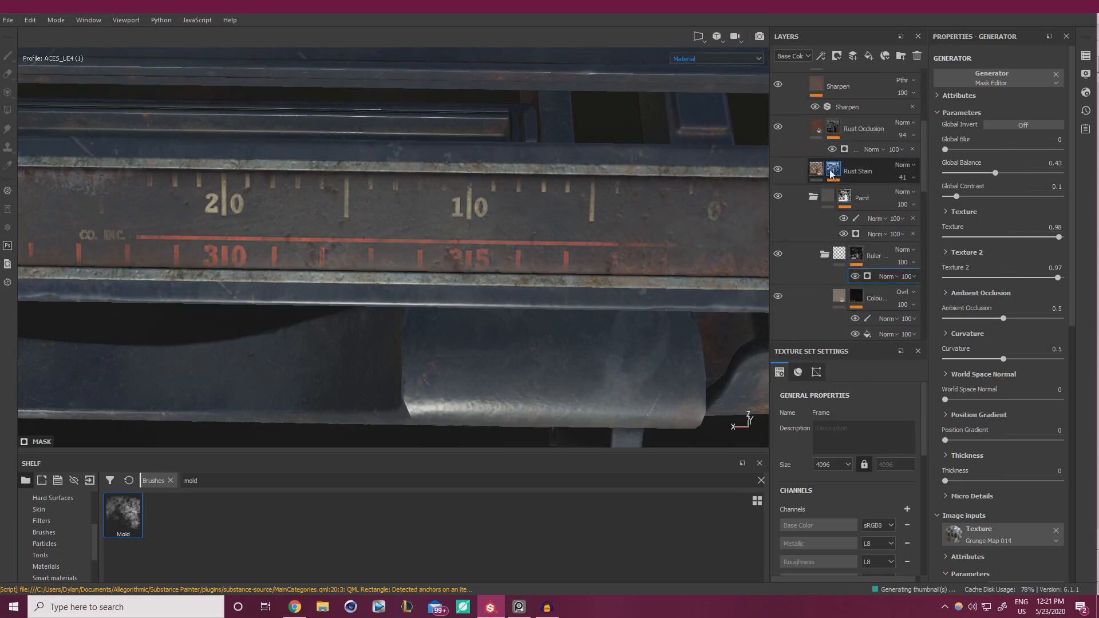
{"action": "left_click", "coordinate": [832, 175]}
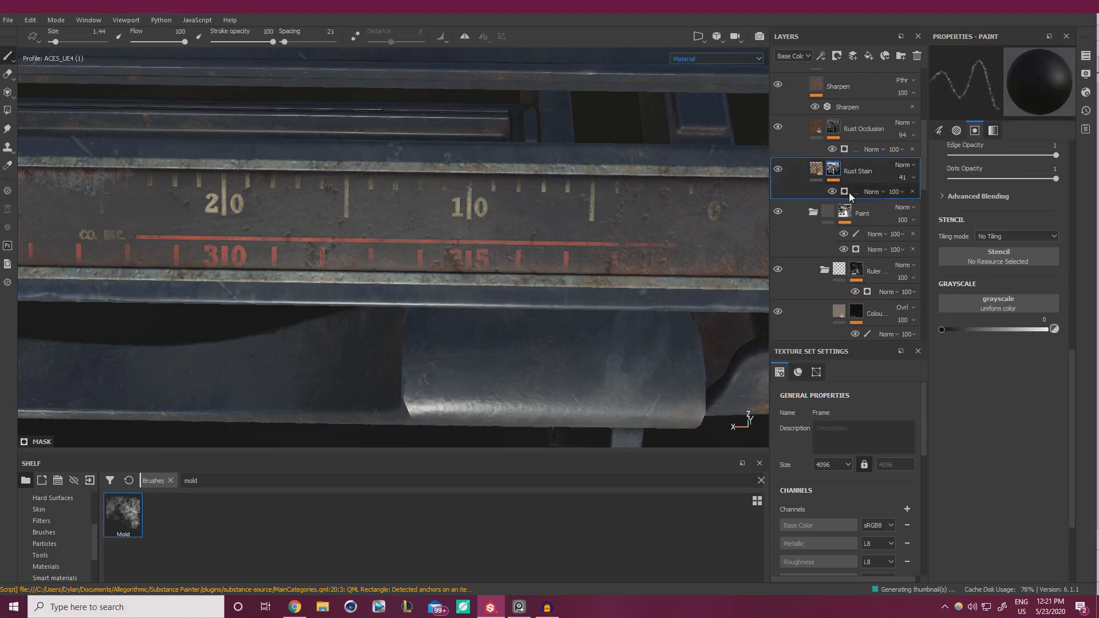
{"action": "right_click", "coordinate": [850, 192]}
{"action": "left_click", "coordinate": [876, 228]}
{"action": "right_click_drag", "start_coordinate": [501, 262], "coordinate": [444, 262], "text": "ctrl"}
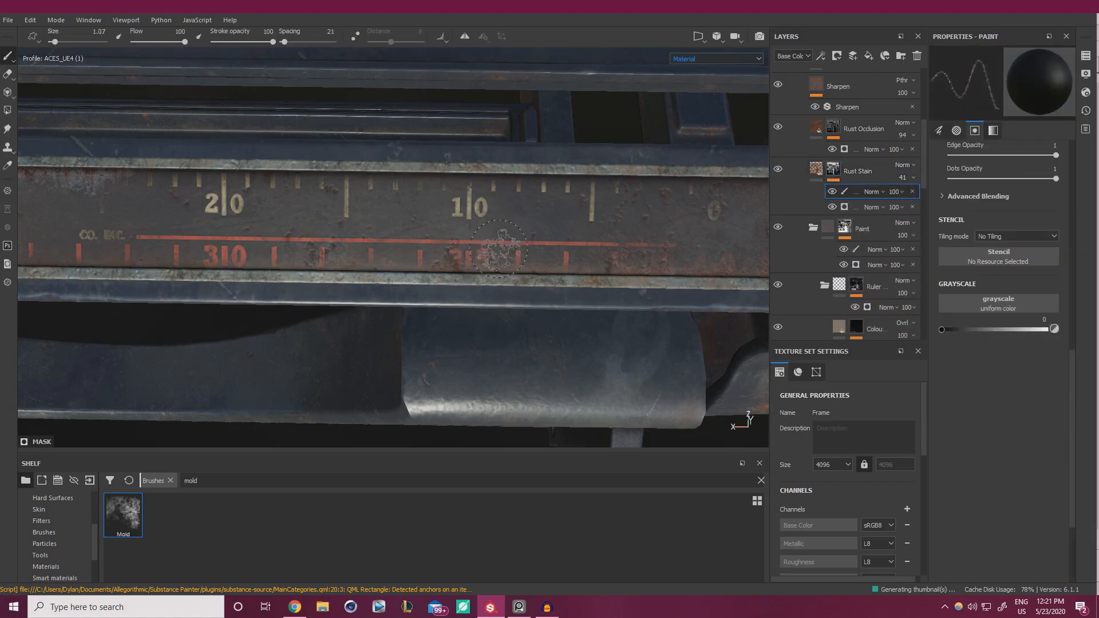
{"action": "left_click_drag", "start_coordinate": [461, 262], "coordinate": [481, 252]}
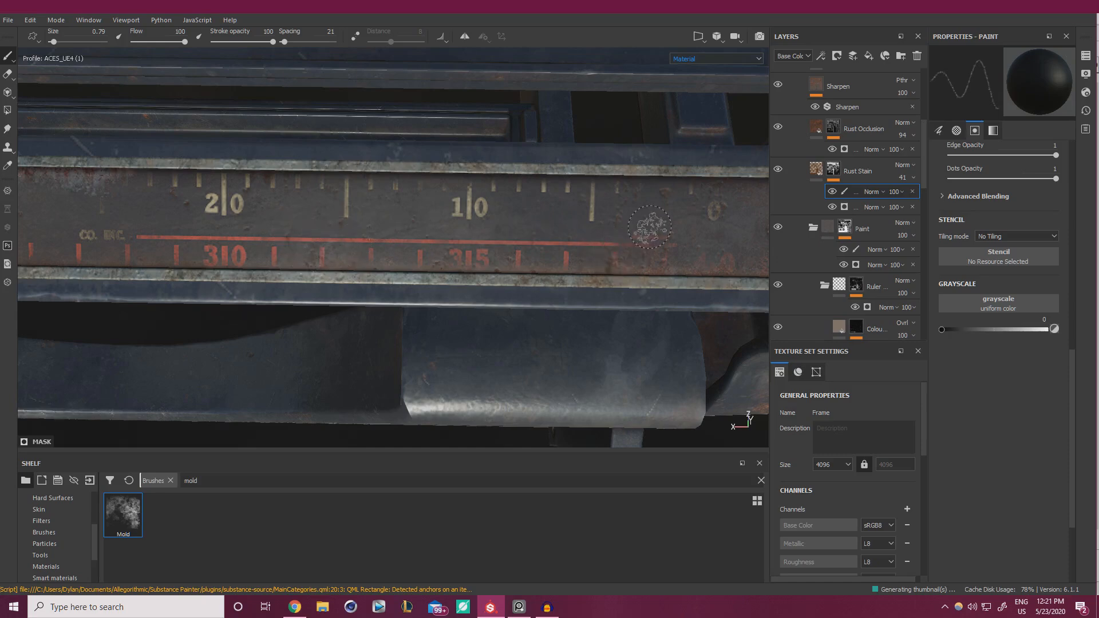
Examine the reduced rust stain along the full length of the ruler
{"action": "right_click_drag", "start_coordinate": [647, 232], "coordinate": [427, 221], "text": "alt"}
{"action": "left_click_drag", "start_coordinate": [427, 221], "coordinate": [472, 237], "text": "alt"}
{"action": "middle_click_drag", "start_coordinate": [472, 237], "coordinate": [876, 221], "text": "alt"}
{"action": "left_click_drag", "start_coordinate": [475, 236], "coordinate": [497, 245], "text": "alt"}
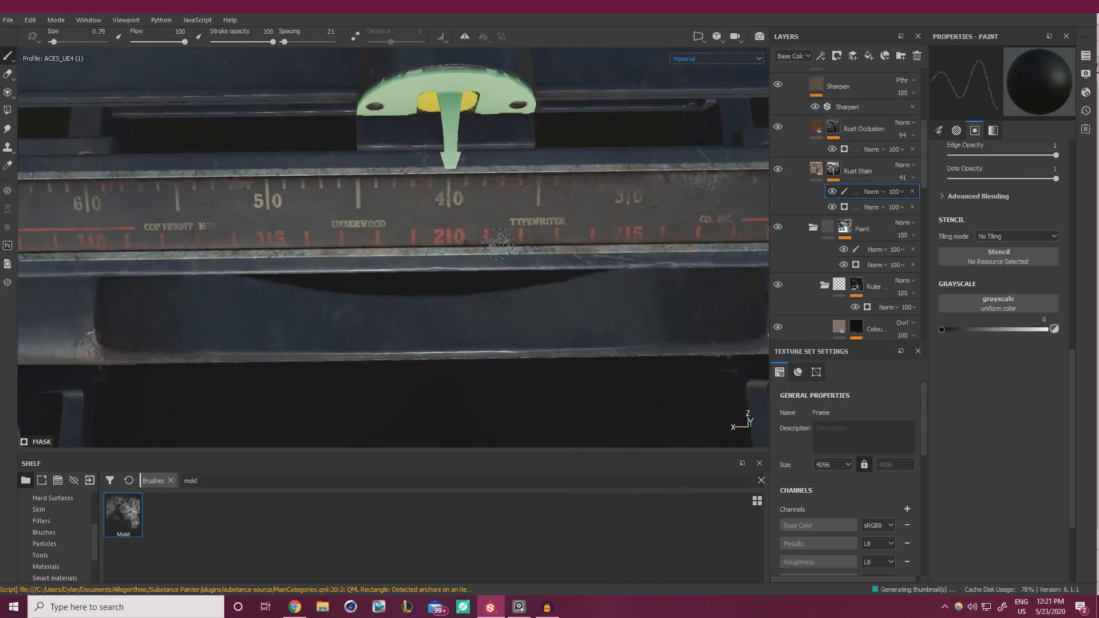
{"action": "middle_click_drag", "start_coordinate": [349, 252], "coordinate": [829, 260], "text": "alt"}
{"action": "mouse_move", "coordinate": [506, 242]}
{"action": "middle_mouse_down", "text": "alt"}
{"action": "mouse_move", "coordinate": [597, 239]}
{"action": "mouse_move", "coordinate": [229, 229]}
{"action": "middle_mouse_up", "text": "alt"}
{"action": "middle_click_drag", "start_coordinate": [696, 202], "coordinate": [309, 187], "text": "alt"}
{"action": "middle_click_drag", "start_coordinate": [493, 204], "coordinate": [321, 212], "text": "alt"}
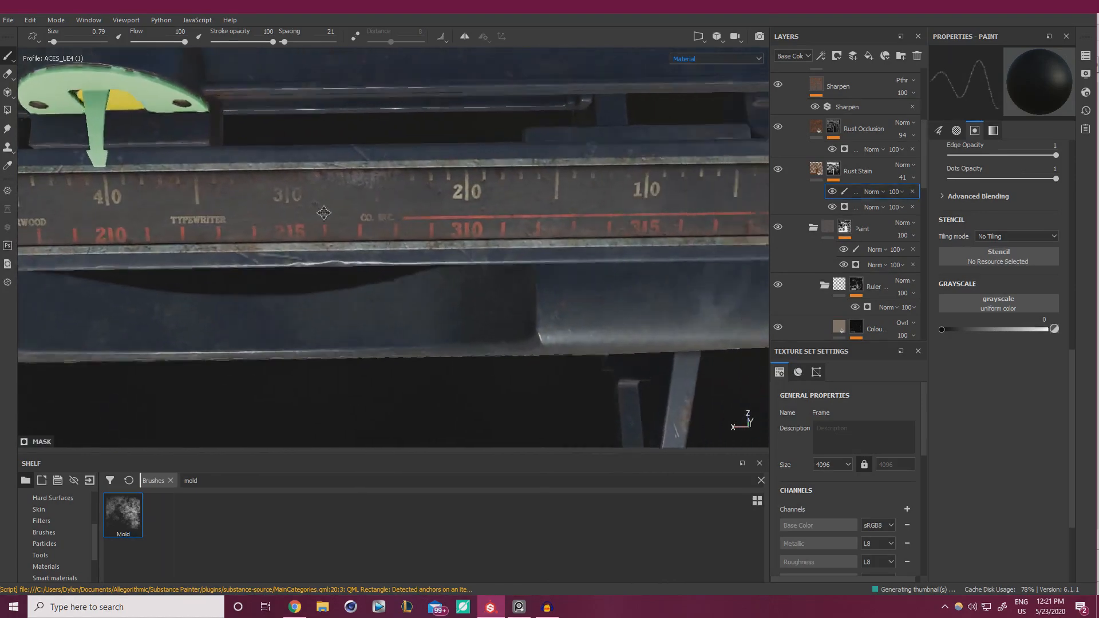
{"action": "middle_click_drag", "start_coordinate": [699, 198], "coordinate": [307, 213], "text": "alt"}
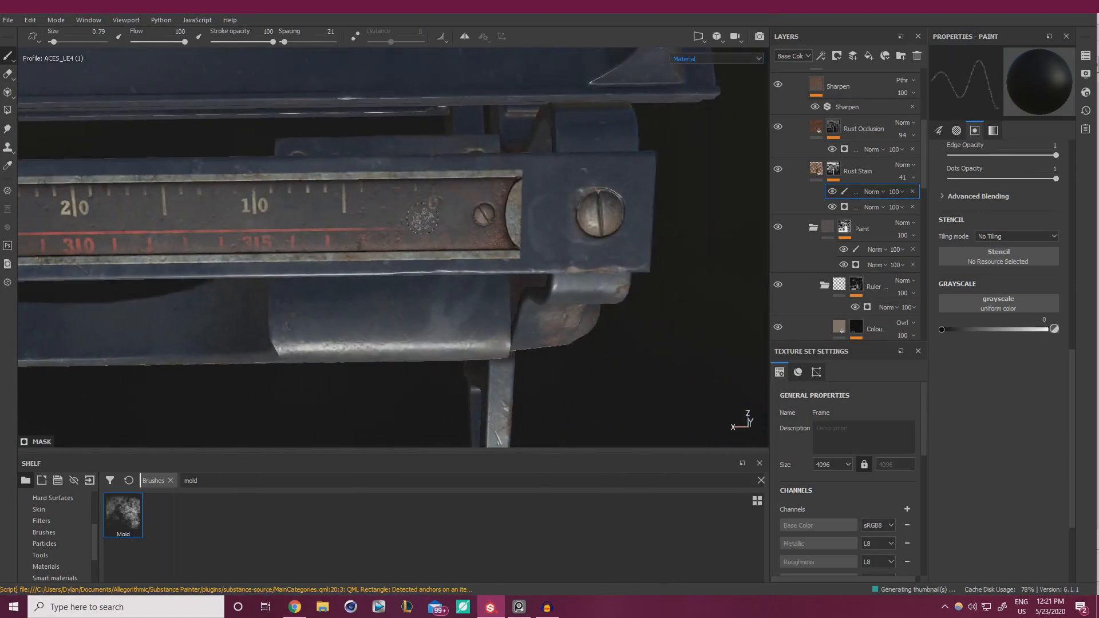
{"action": "right_click_drag", "start_coordinate": [396, 200], "coordinate": [189, 214], "text": "alt"}
{"action": "middle_click_drag", "start_coordinate": [189, 215], "coordinate": [243, 212], "text": "alt"}
{"action": "right_click_drag", "start_coordinate": [243, 211], "coordinate": [287, 201], "text": "alt"}
{"action": "middle_click_drag", "start_coordinate": [281, 203], "coordinate": [356, 204], "text": "alt"}
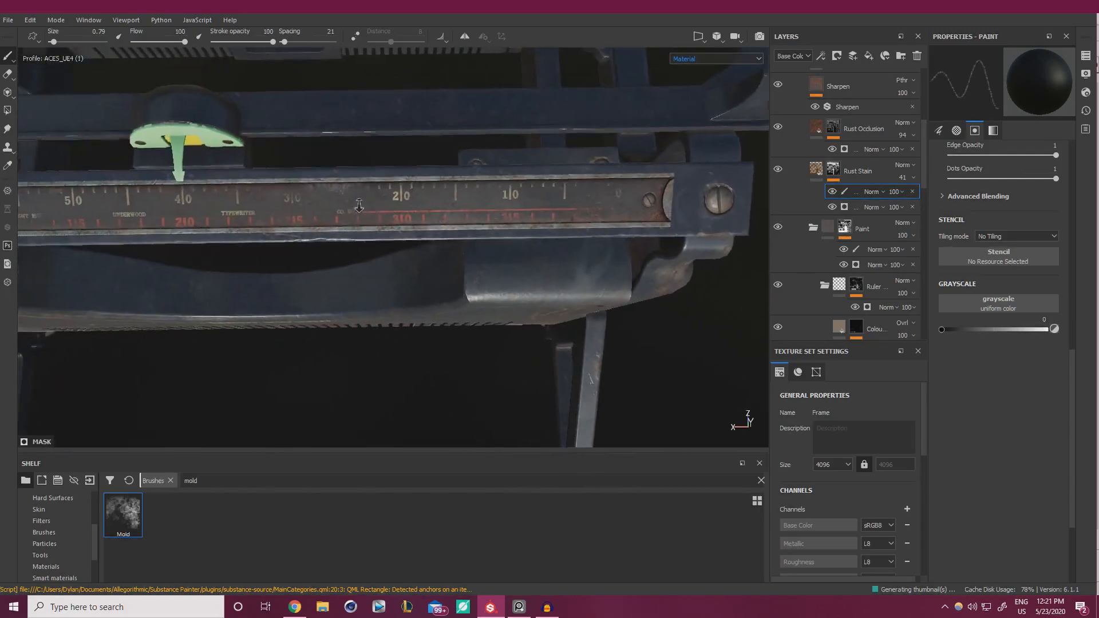
{"action": "right_click_drag", "start_coordinate": [492, 204], "coordinate": [388, 205], "text": "alt"}
{"action": "middle_click_drag", "start_coordinate": [387, 204], "coordinate": [461, 204], "text": "alt"}
Examine the whole typewriter frame from the front and the thin rusty bar at the rear
{"action": "left_click_drag", "start_coordinate": [460, 205], "coordinate": [452, 143], "text": "alt"}
{"action": "right_click_drag", "start_coordinate": [452, 143], "coordinate": [298, 150], "text": "alt"}
{"action": "left_click_drag", "start_coordinate": [297, 150], "coordinate": [395, 146], "text": "alt"}
{"action": "right_click_drag", "start_coordinate": [395, 146], "coordinate": [493, 148], "text": "alt"}
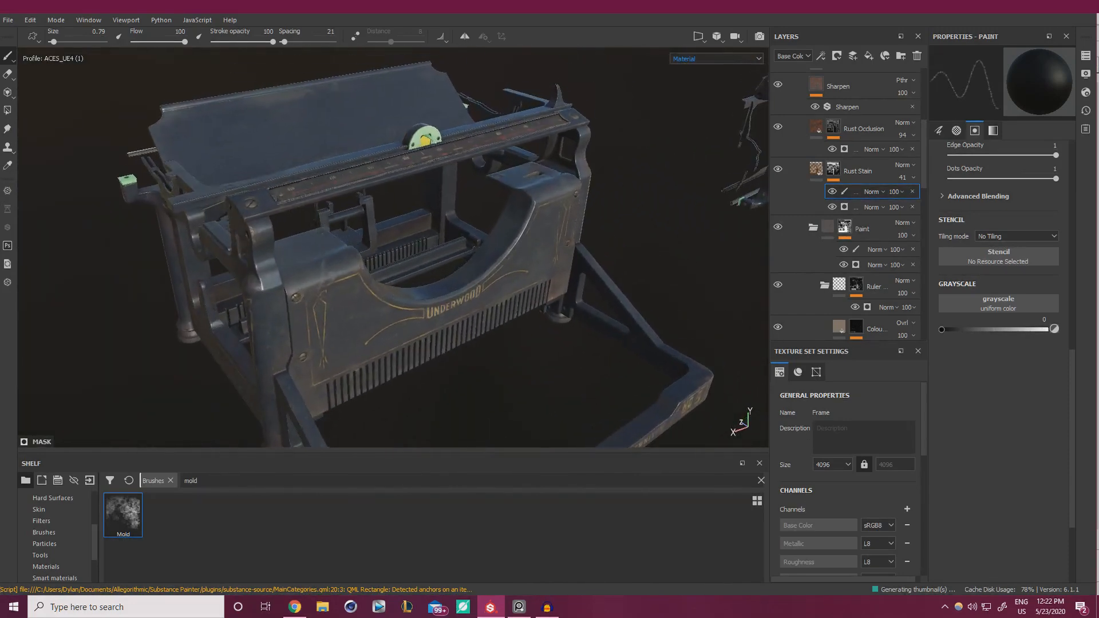
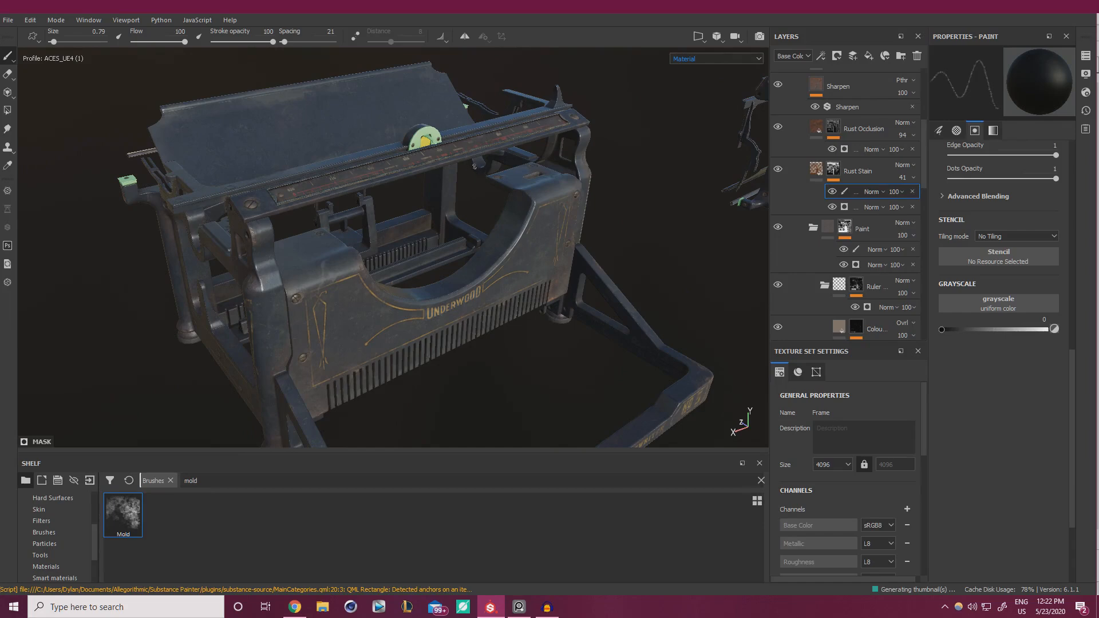
{"action": "left_click_drag", "start_coordinate": [474, 166], "coordinate": [594, 211], "text": "alt"}
{"action": "right_click_drag", "start_coordinate": [469, 215], "coordinate": [427, 221], "text": "shift"}
{"action": "left_click_drag", "start_coordinate": [460, 204], "coordinate": [498, 202], "text": "alt"}
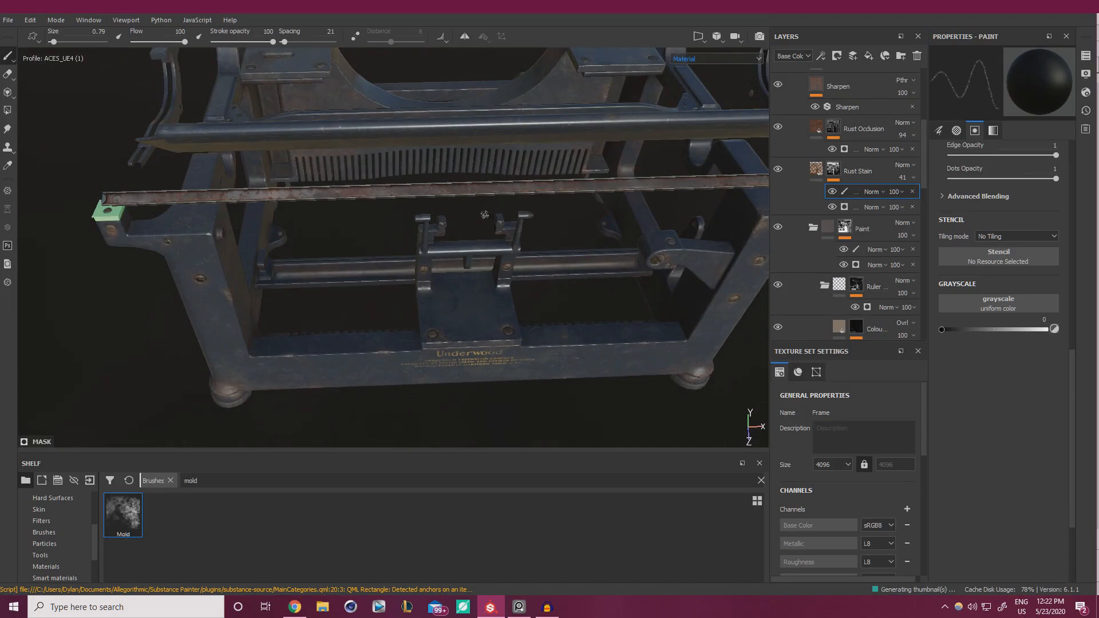
{"action": "left_click_drag", "start_coordinate": [484, 215], "coordinate": [449, 224], "text": "alt"}
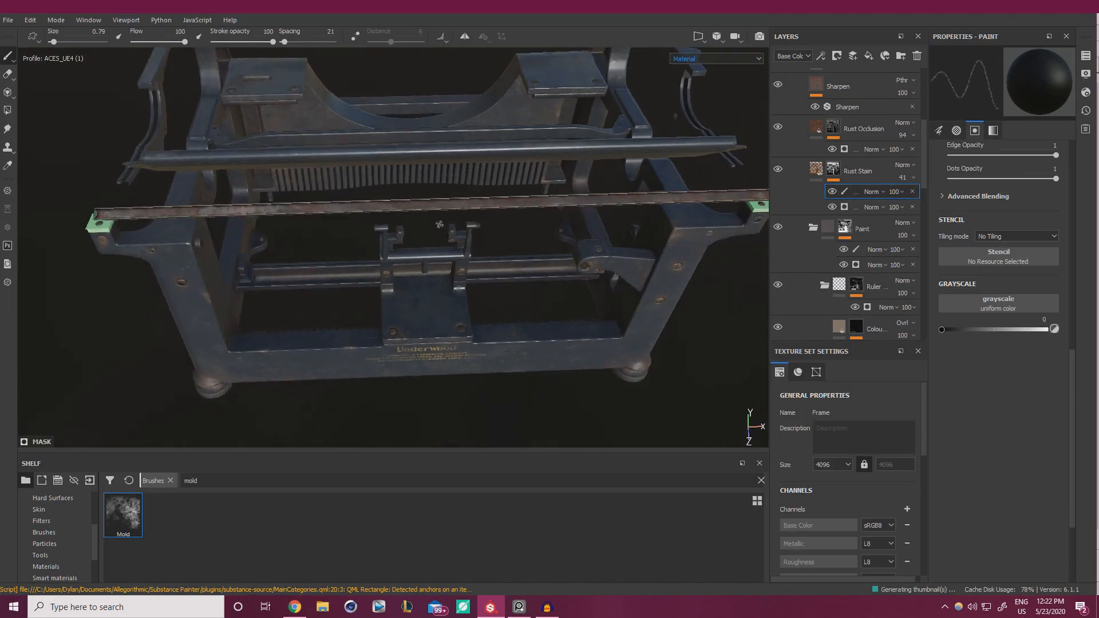
Use the Paint folder's mask paint effect with grayscale 1 and brush size 2.15 to cover rust near the long bar's right end
{"action": "key", "text": "ctrl"}
{"action": "scroll", "coordinate": [804, 137], "scroll_direction": "down", "scroll_amount": 7}
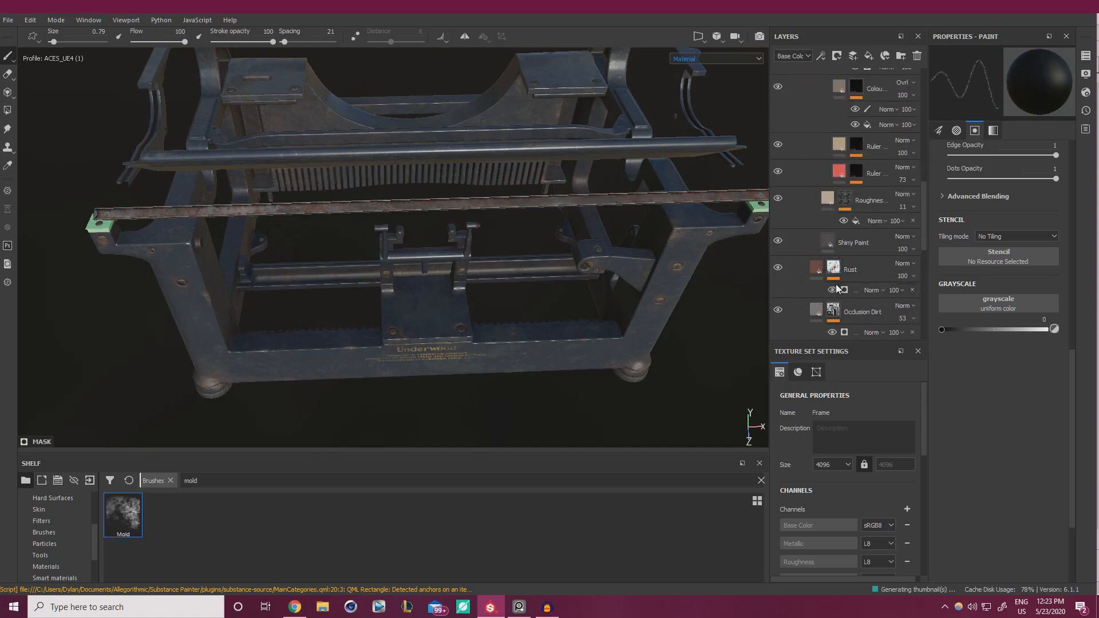
{"action": "scroll", "coordinate": [837, 289], "scroll_direction": "down", "scroll_amount": 2}
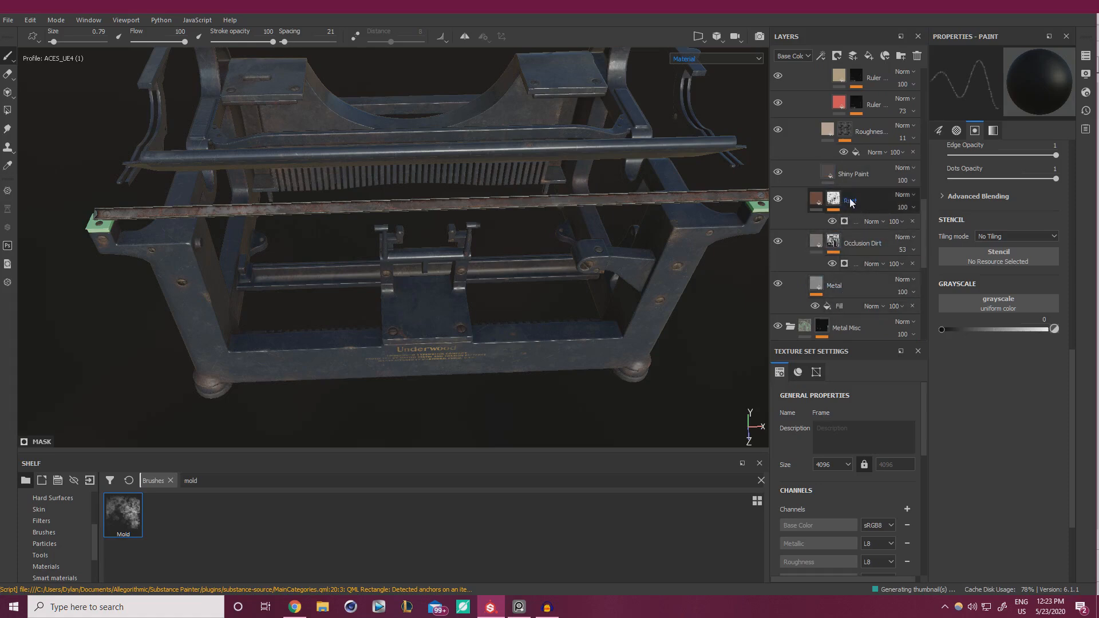
{"action": "scroll", "coordinate": [851, 174], "scroll_direction": "up", "scroll_amount": 1}
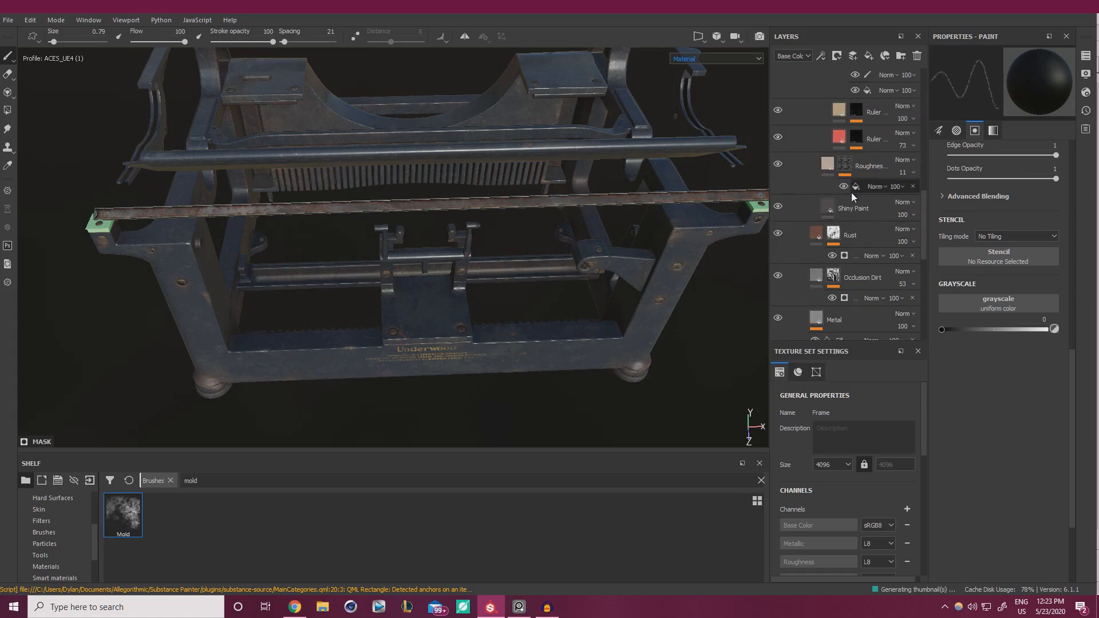
{"action": "scroll", "coordinate": [864, 174], "scroll_direction": "up", "scroll_amount": 4}
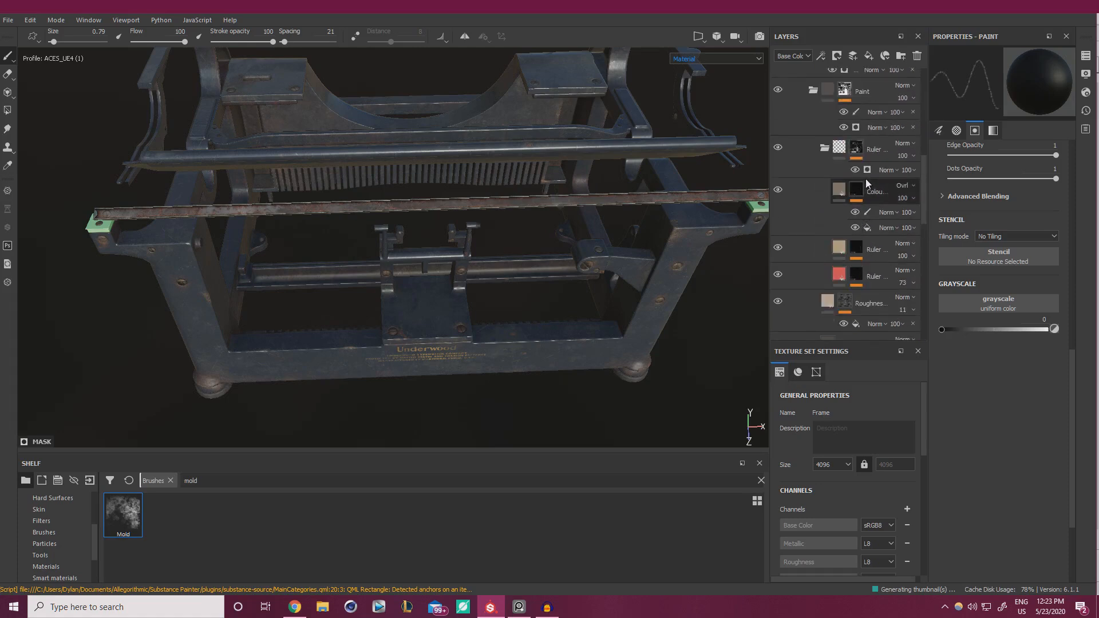
{"action": "left_click", "coordinate": [853, 112]}
{"action": "left_click_drag", "start_coordinate": [566, 250], "coordinate": [578, 343], "text": "alt"}
{"action": "middle_click_drag", "start_coordinate": [578, 343], "coordinate": [496, 341], "text": "alt"}
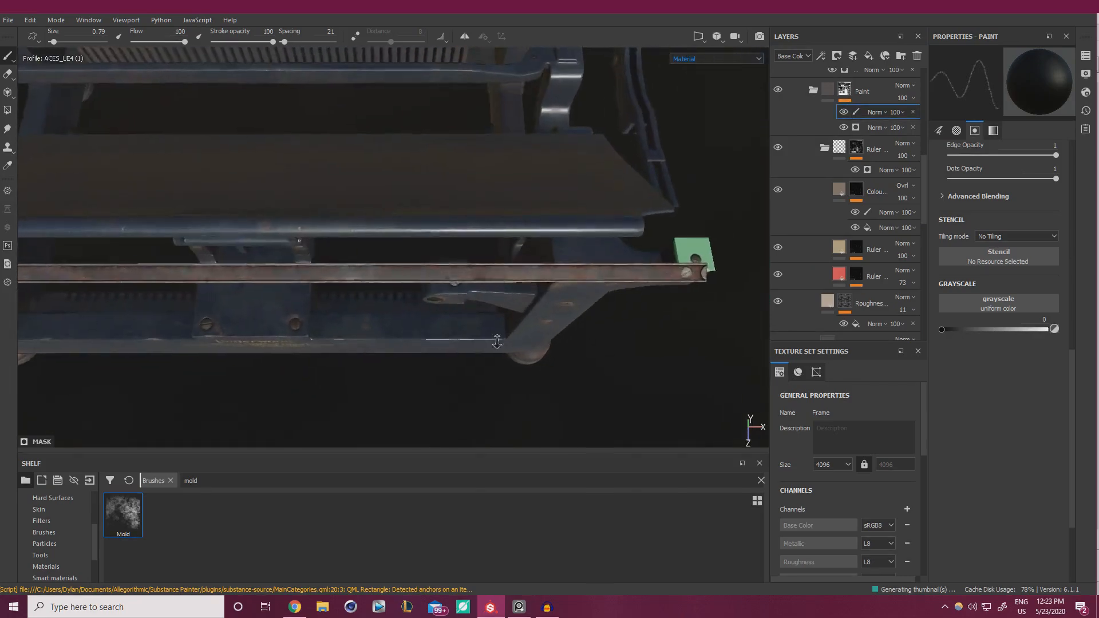
{"action": "right_click_drag", "start_coordinate": [496, 341], "coordinate": [518, 349], "text": "alt"}
{"action": "left_click_drag", "start_coordinate": [518, 349], "coordinate": [535, 361], "text": "alt"}
{"action": "right_click_drag", "start_coordinate": [535, 361], "coordinate": [564, 385], "text": "alt"}
{"action": "middle_click_drag", "start_coordinate": [564, 385], "coordinate": [538, 338], "text": "alt"}
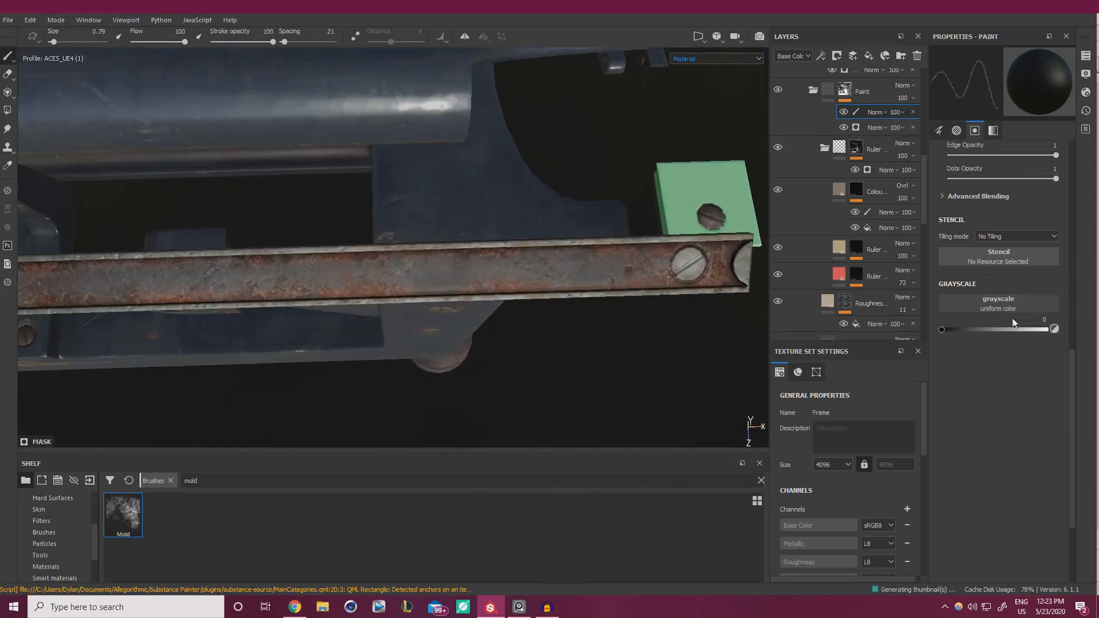
{"action": "left_click_drag", "start_coordinate": [1040, 330], "coordinate": [1057, 330]}
{"action": "right_click_drag", "start_coordinate": [536, 246], "coordinate": [562, 239], "text": "ctrl"}
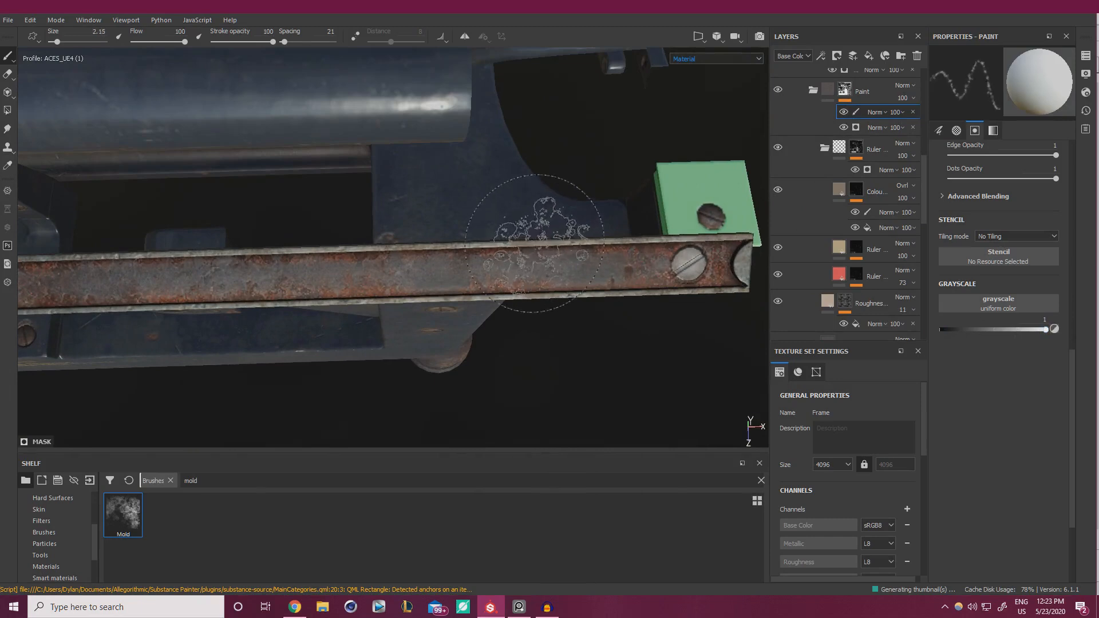
{"action": "mouse_move", "coordinate": [506, 291]}
{"action": "left_mouse_down"}
{"action": "mouse_move", "coordinate": [697, 275]}
{"action": "mouse_move", "coordinate": [540, 282]}
{"action": "left_mouse_up"}
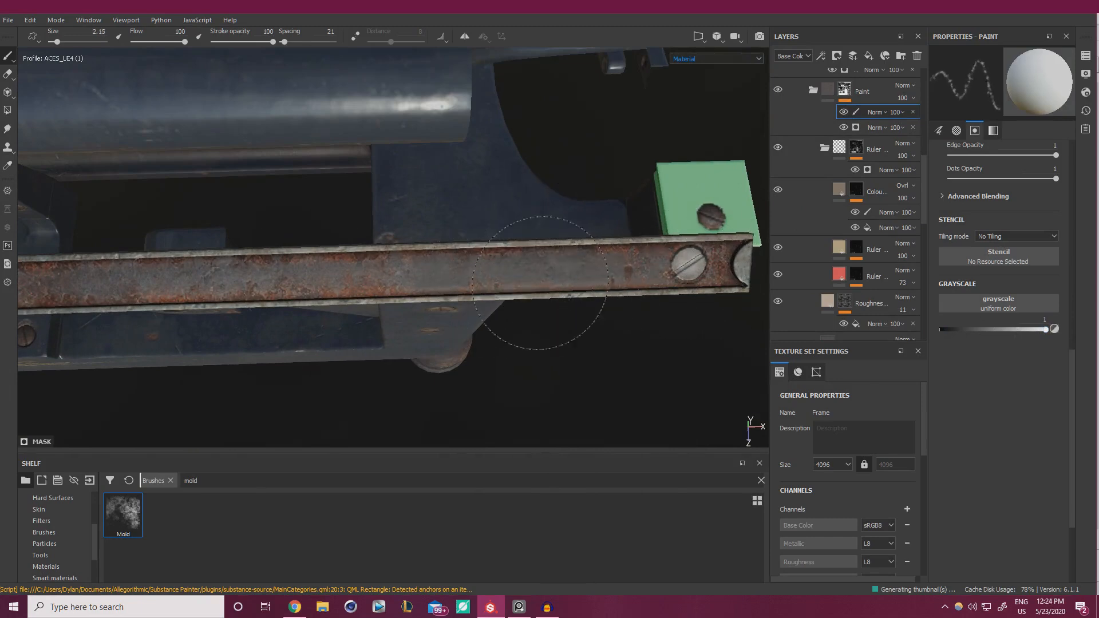
Continue covering the rust on the long bar from its right end toward the middle with the Mold brush
{"action": "middle_click_drag", "start_coordinate": [236, 284], "coordinate": [567, 273], "text": "alt"}
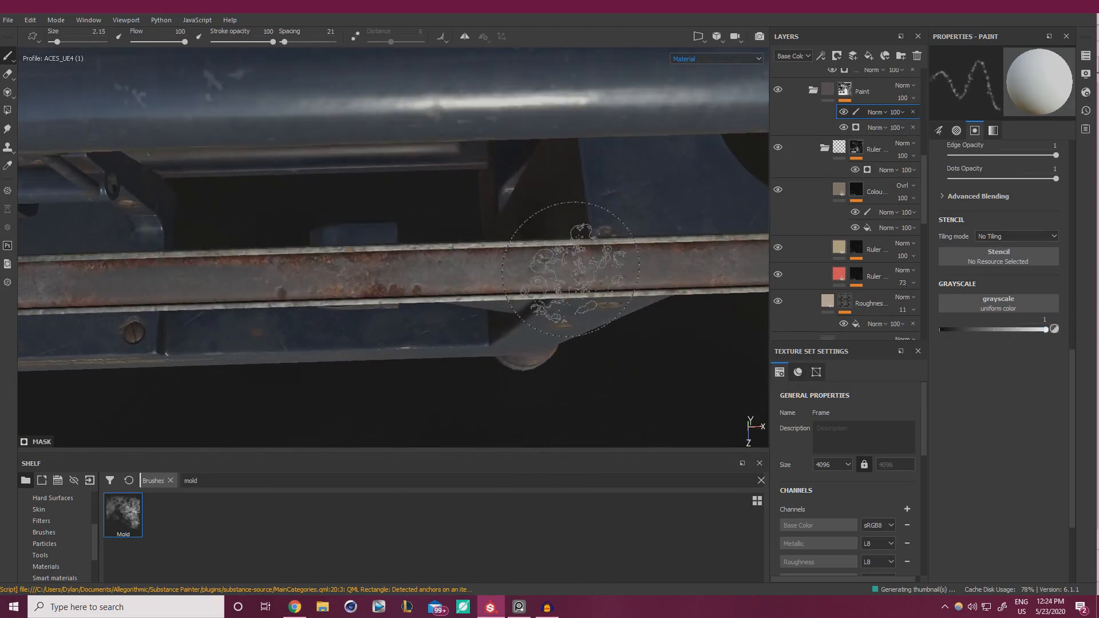
{"action": "left_click_drag", "start_coordinate": [567, 273], "coordinate": [340, 280]}
{"action": "left_click_drag", "start_coordinate": [242, 292], "coordinate": [96, 295]}
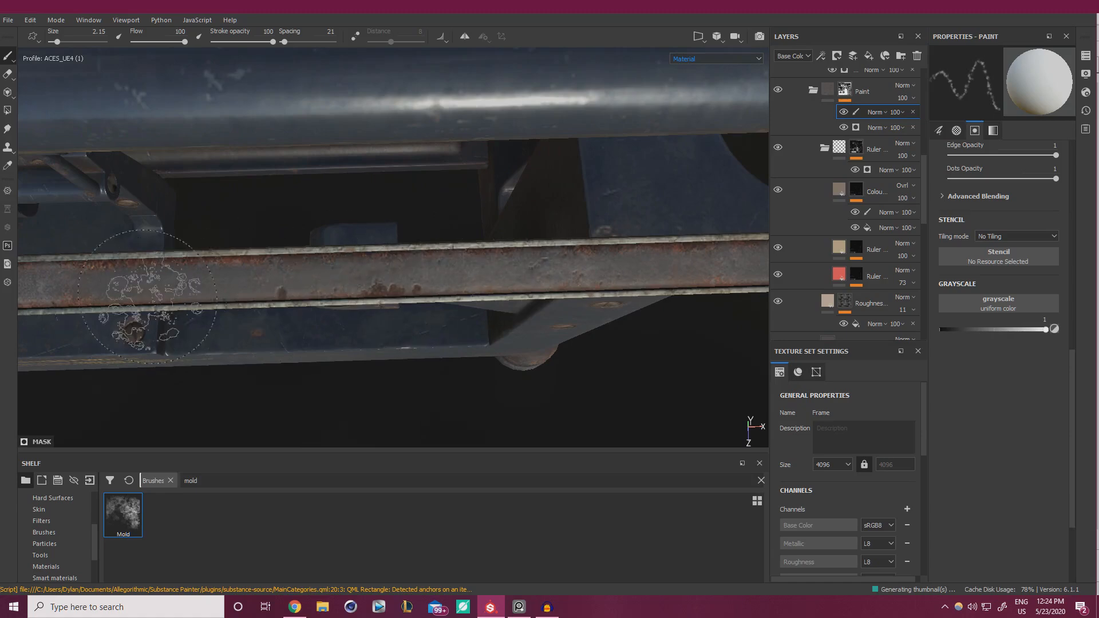
{"action": "middle_click_drag", "start_coordinate": [144, 296], "coordinate": [559, 265], "text": "alt"}
{"action": "left_click_drag", "start_coordinate": [559, 265], "coordinate": [321, 271]}
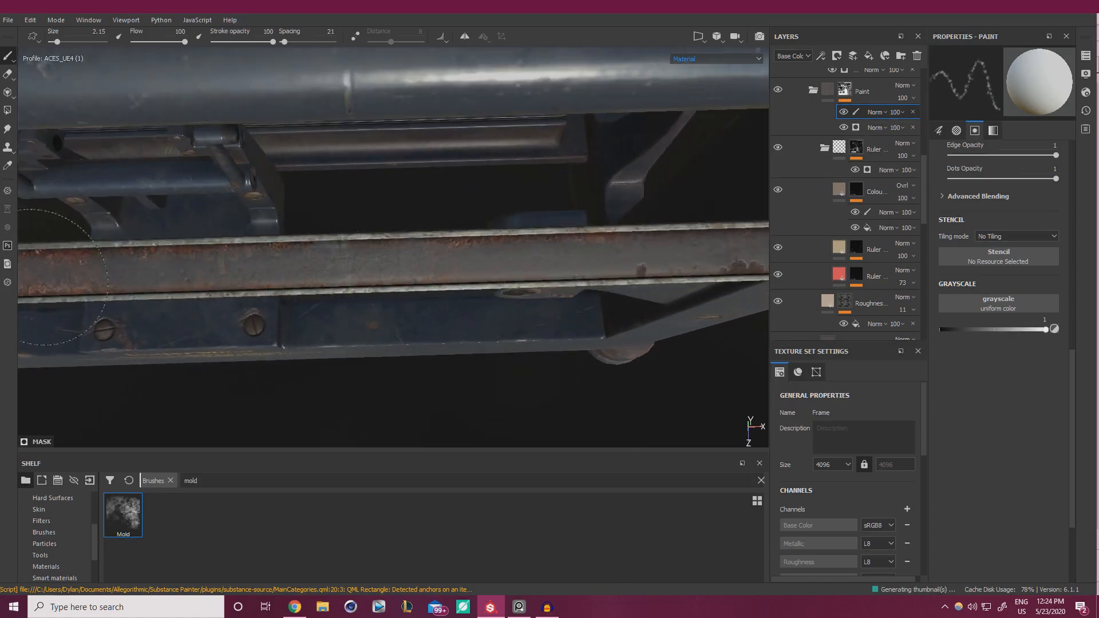
{"action": "left_click_drag", "start_coordinate": [40, 277], "coordinate": [35, 278]}
Cover the rust across the bar's middle and left half in the Paint folder's mask
{"action": "middle_click_drag", "start_coordinate": [257, 266], "coordinate": [616, 247], "text": "alt"}
{"action": "left_click_drag", "start_coordinate": [621, 245], "coordinate": [94, 267]}
{"action": "middle_click_drag", "start_coordinate": [424, 247], "coordinate": [544, 242], "text": "alt"}
{"action": "left_click_drag", "start_coordinate": [544, 242], "coordinate": [406, 248]}
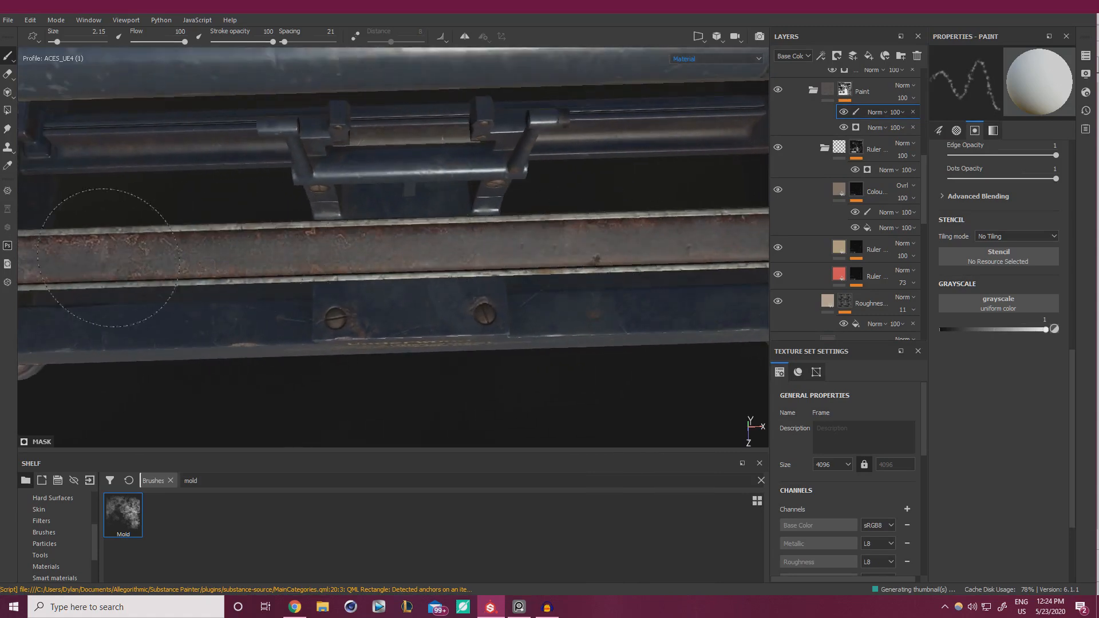
{"action": "left_click_drag", "start_coordinate": [107, 253], "coordinate": [102, 255]}
{"action": "middle_click_drag", "start_coordinate": [351, 255], "coordinate": [480, 250], "text": "alt"}
{"action": "mouse_move", "coordinate": [552, 253]}
{"action": "left_mouse_down"}
{"action": "mouse_move", "coordinate": [107, 267]}
{"action": "mouse_move", "coordinate": [117, 272]}
{"action": "left_mouse_up"}
{"action": "middle_click_drag", "start_coordinate": [492, 252], "coordinate": [587, 248], "text": "alt"}
{"action": "left_click_drag", "start_coordinate": [587, 248], "coordinate": [179, 248]}
{"action": "middle_click_drag", "start_coordinate": [478, 249], "coordinate": [592, 246], "text": "alt"}
{"action": "mouse_move", "coordinate": [593, 246]}
{"action": "left_mouse_down"}
{"action": "mouse_move", "coordinate": [375, 241]}
{"action": "mouse_move", "coordinate": [116, 266]}
{"action": "left_mouse_up"}
{"action": "middle_click_drag", "start_coordinate": [424, 231], "coordinate": [616, 221], "text": "alt"}
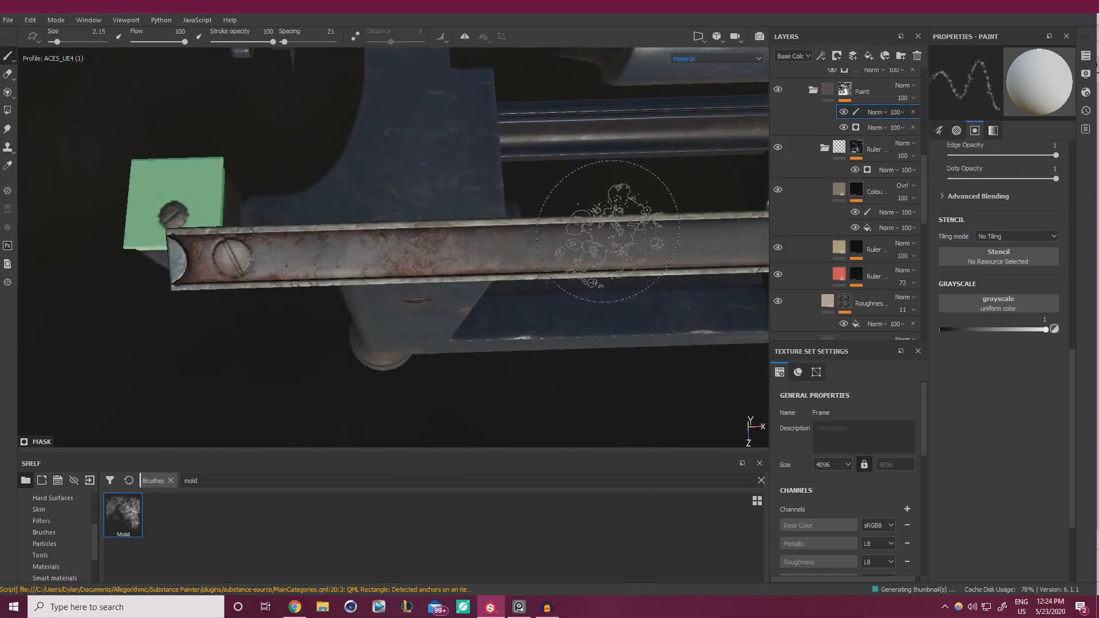
Paint over the rust at the bar's left end, reducing the brush size to 1.04 for the patches near the screw
{"action": "left_click_drag", "start_coordinate": [607, 232], "coordinate": [265, 261]}
{"action": "right_click_drag", "start_coordinate": [497, 265], "coordinate": [461, 256], "text": "ctrl"}
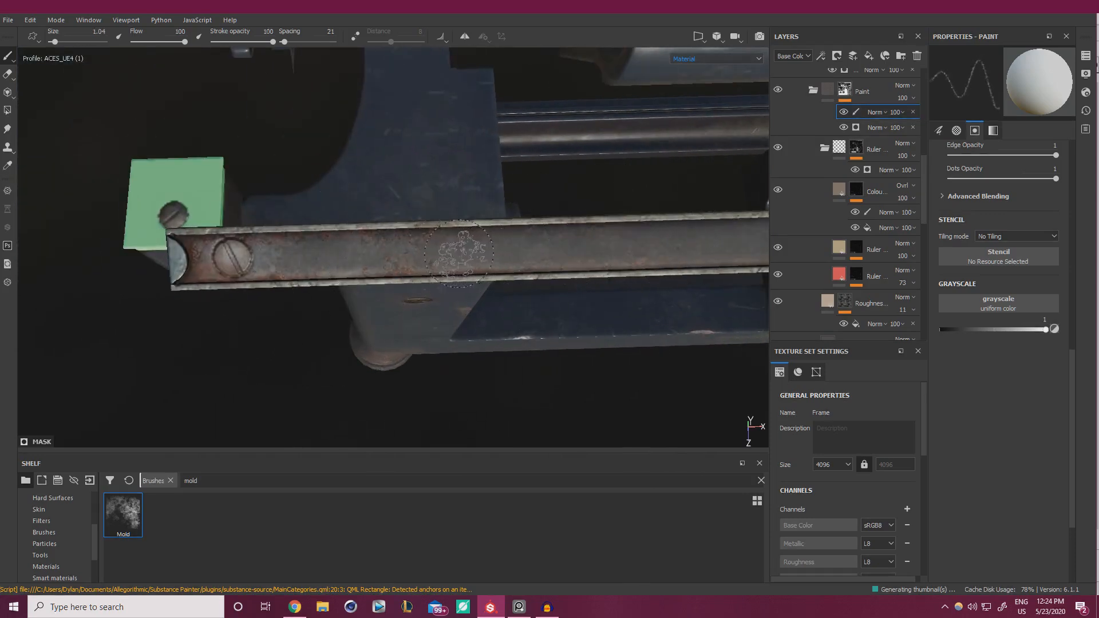
{"action": "left_click_drag", "start_coordinate": [459, 255], "coordinate": [306, 233]}
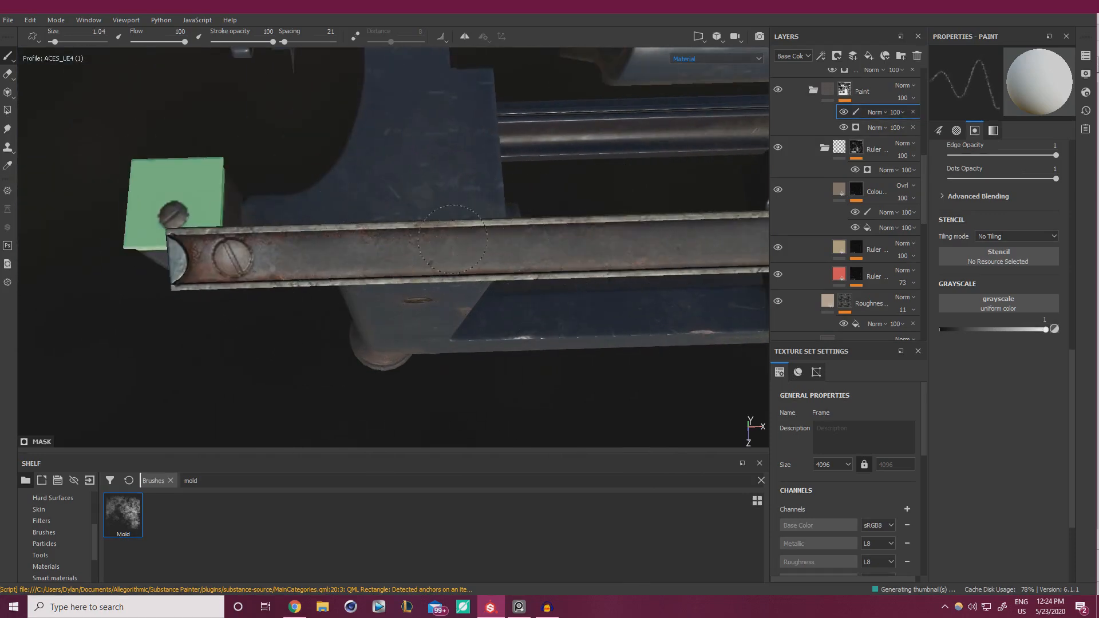
{"action": "left_click_drag", "start_coordinate": [453, 239], "coordinate": [445, 258]}
{"action": "mouse_move", "coordinate": [353, 256]}
{"action": "left_mouse_down", "text": "alt"}
{"action": "mouse_move", "coordinate": [444, 224]}
{"action": "mouse_move", "coordinate": [372, 223]}
{"action": "left_mouse_up", "text": "alt"}
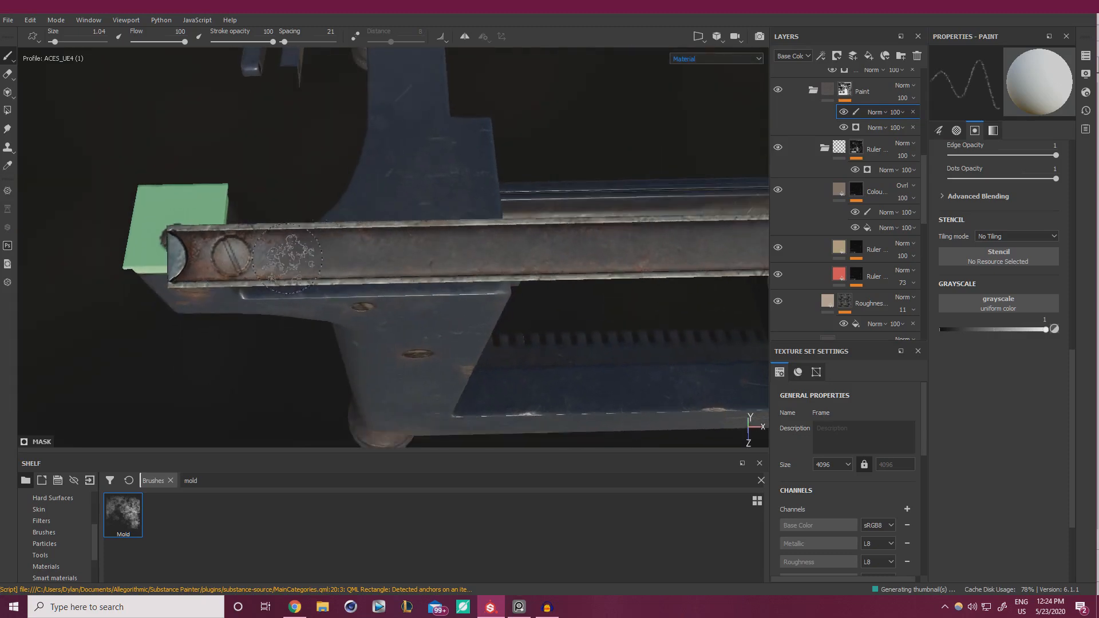
{"action": "left_click_drag", "start_coordinate": [287, 259], "coordinate": [290, 276]}
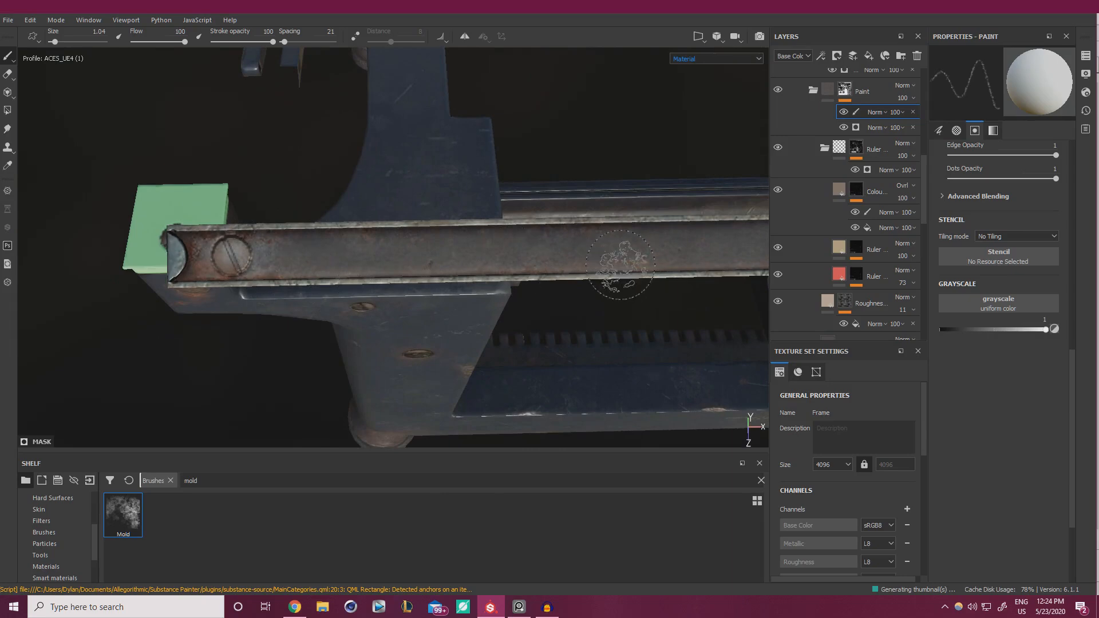
Examine the repainted bar along its full length from several angles for leftover rust
{"action": "left_click_drag", "start_coordinate": [510, 259], "coordinate": [557, 257], "text": "alt"}
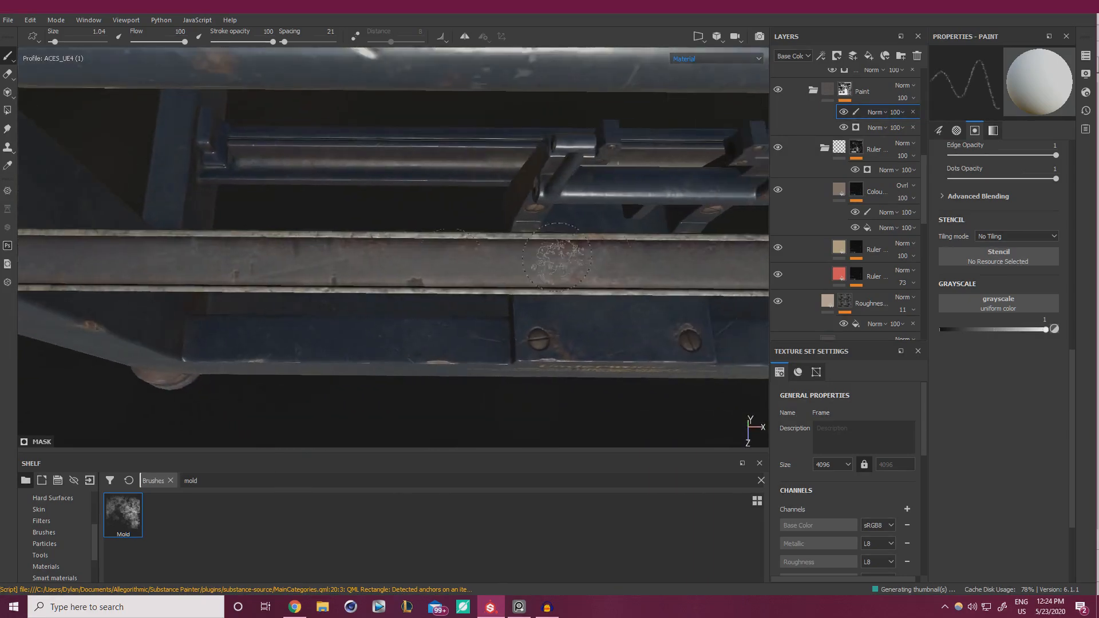
{"action": "left_click_drag", "start_coordinate": [605, 282], "coordinate": [405, 265], "text": "alt"}
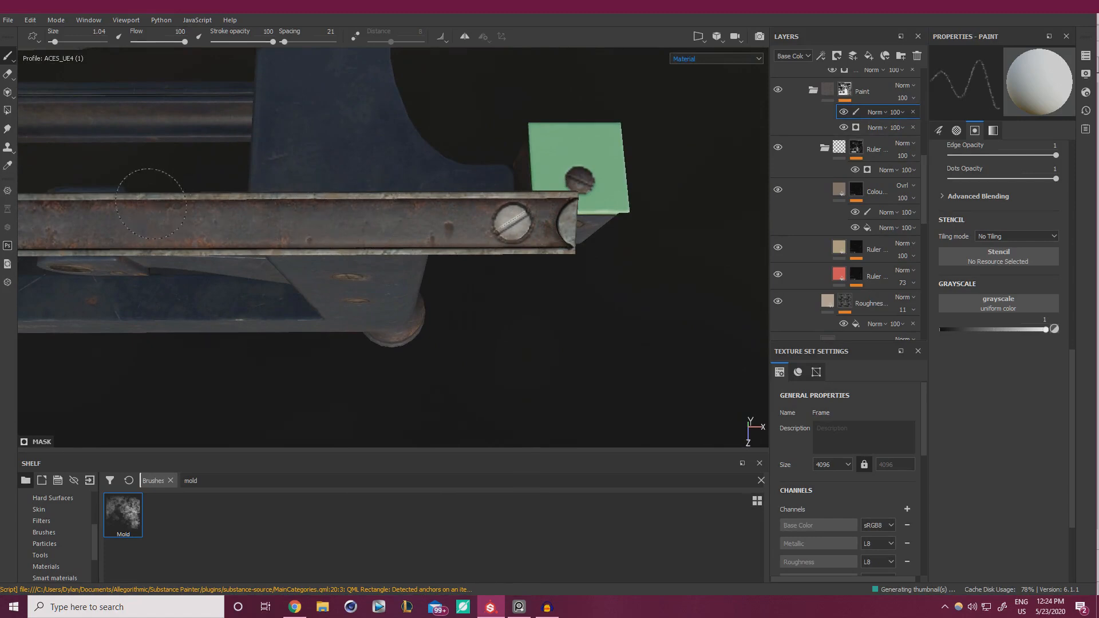
{"action": "left_click_drag", "start_coordinate": [151, 203], "coordinate": [441, 216], "text": "alt"}
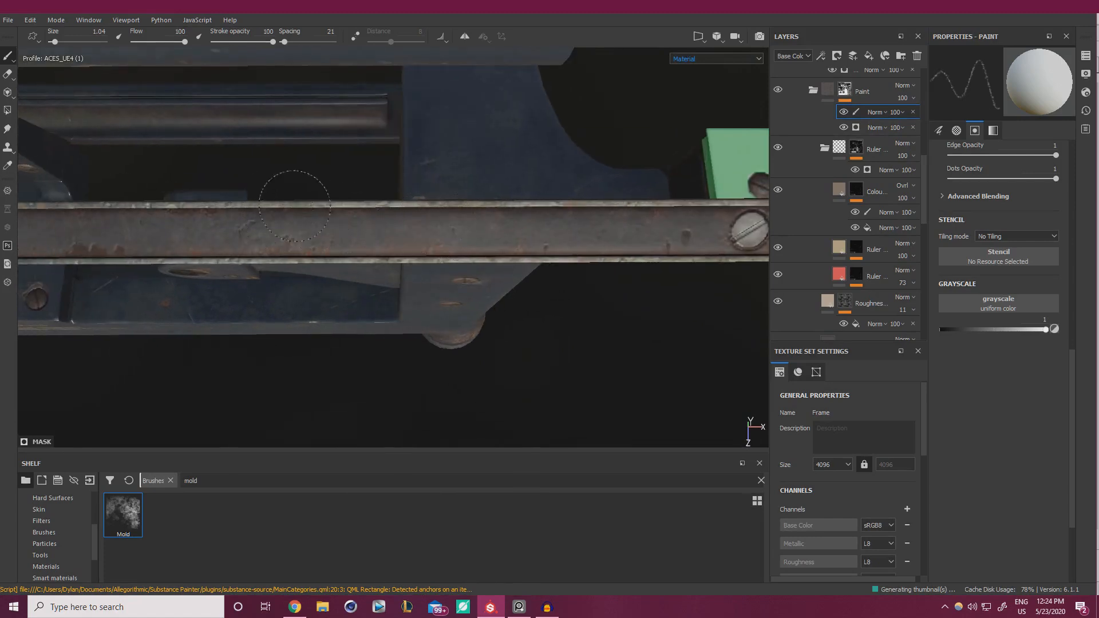
{"action": "mouse_move", "coordinate": [82, 211]}
{"action": "left_mouse_down", "text": "alt"}
{"action": "mouse_move", "coordinate": [524, 243]}
{"action": "mouse_move", "coordinate": [629, 224]}
{"action": "left_mouse_up", "text": "alt"}
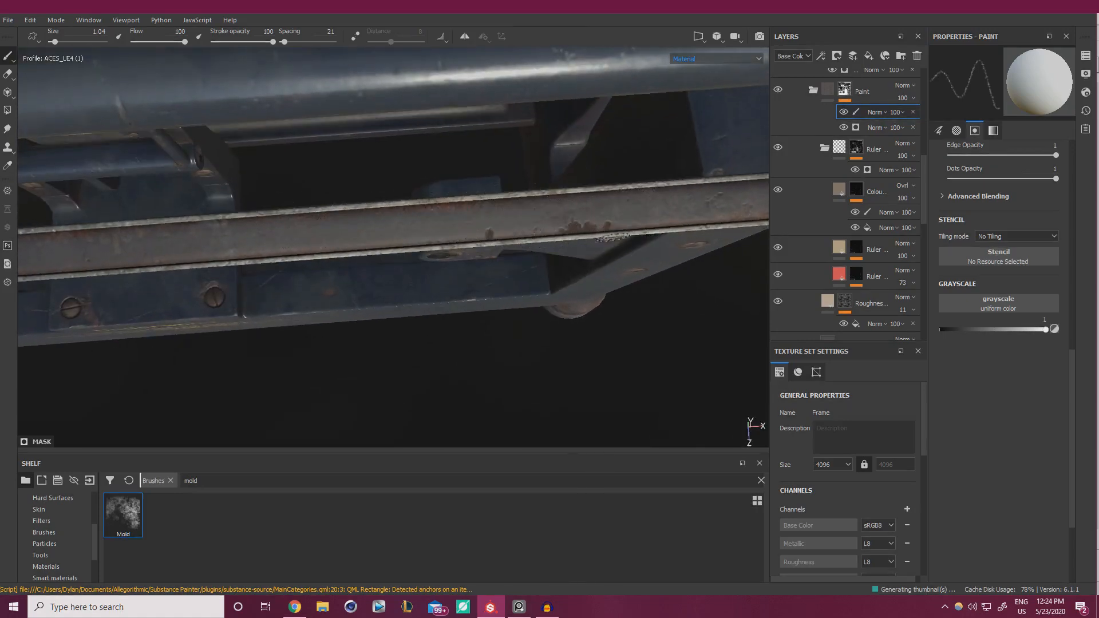
{"action": "left_click_drag", "start_coordinate": [595, 223], "coordinate": [710, 312], "text": "alt"}
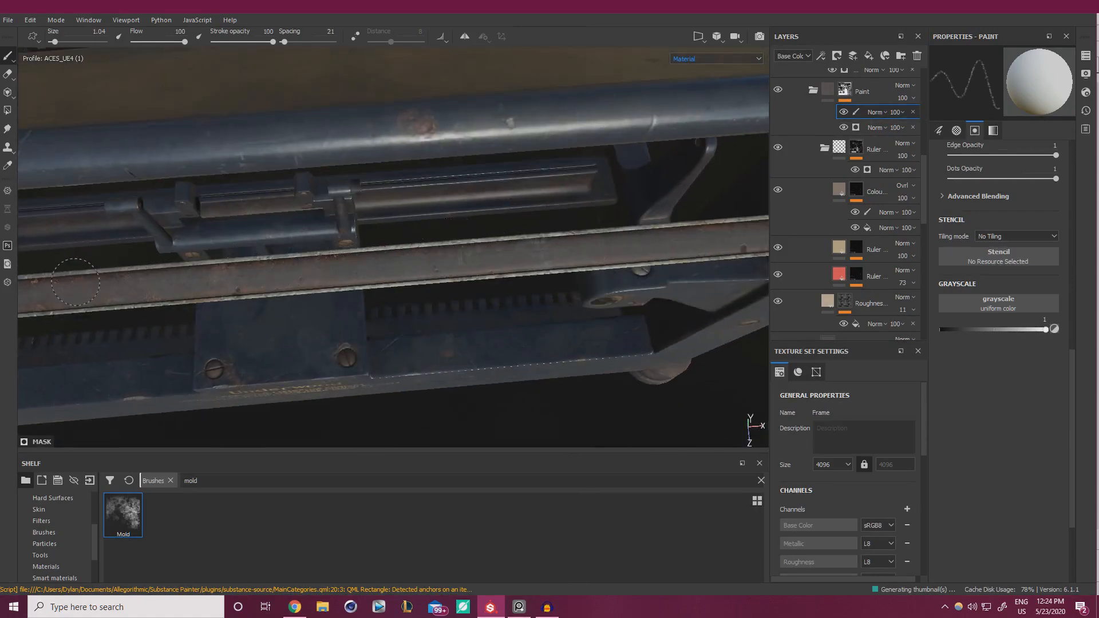
{"action": "middle_click_drag", "start_coordinate": [466, 241], "coordinate": [623, 235], "text": "alt"}
{"action": "left_click_drag", "start_coordinate": [623, 235], "coordinate": [397, 256], "text": "alt"}
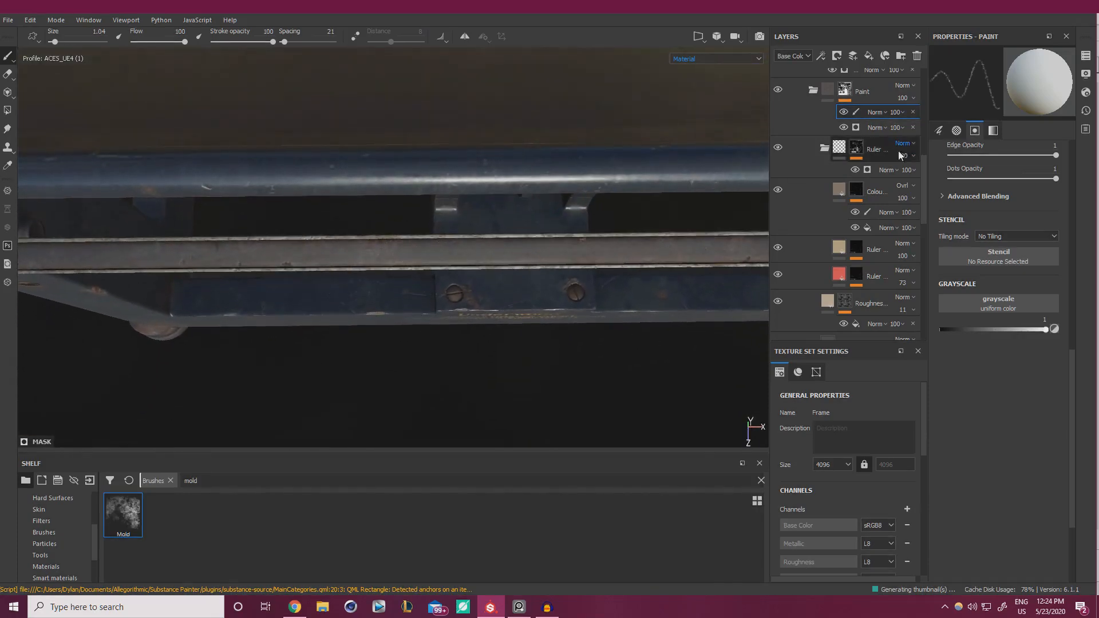
Add a paint effect above the Mask Editor generator in the Ruler folder's mask
{"action": "left_click", "coordinate": [823, 148]}
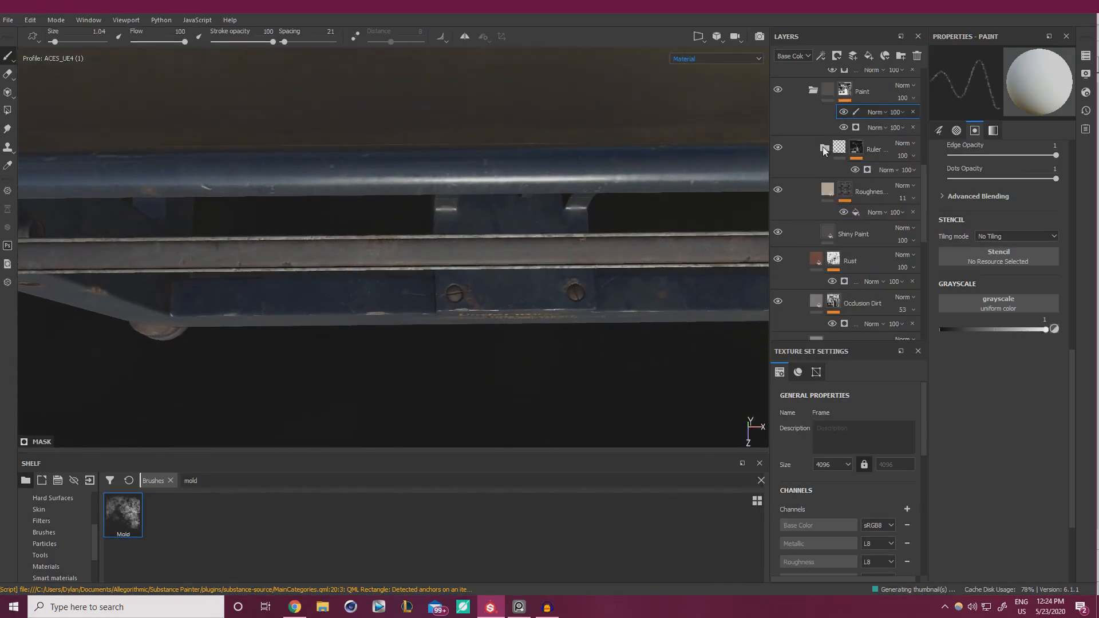
{"action": "left_click", "coordinate": [825, 148]}
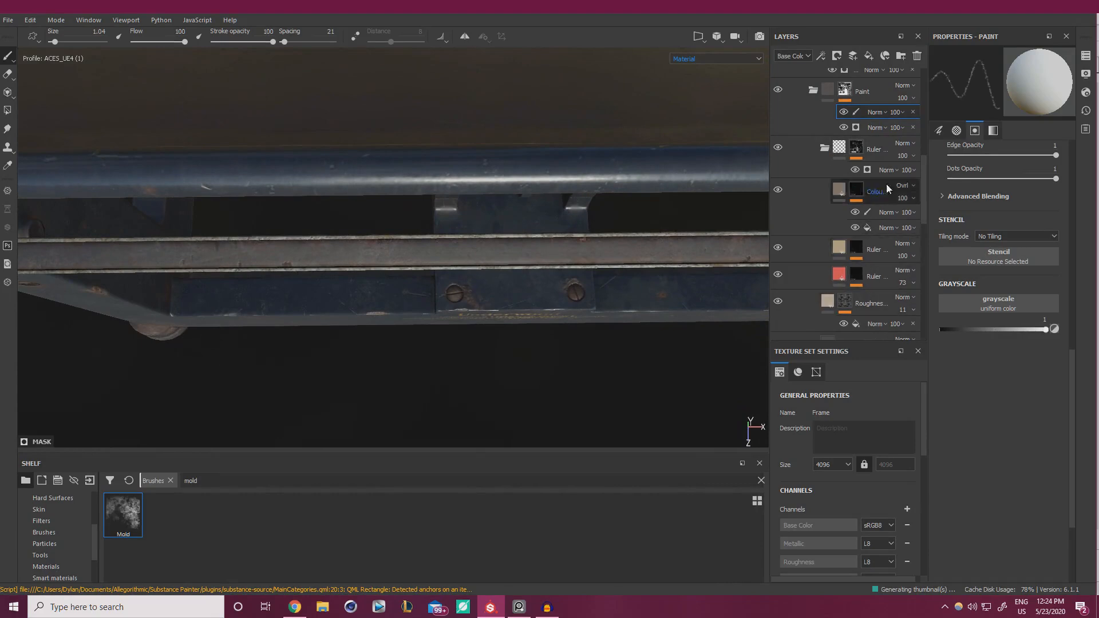
{"action": "left_click", "coordinate": [868, 170]}
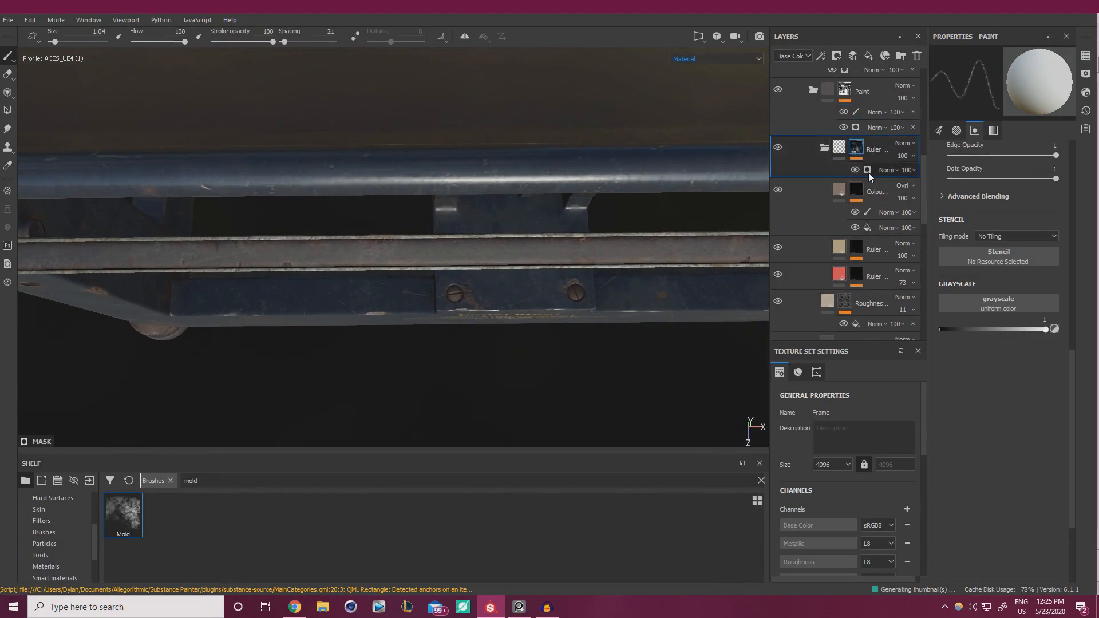
{"action": "left_click", "coordinate": [867, 170]}
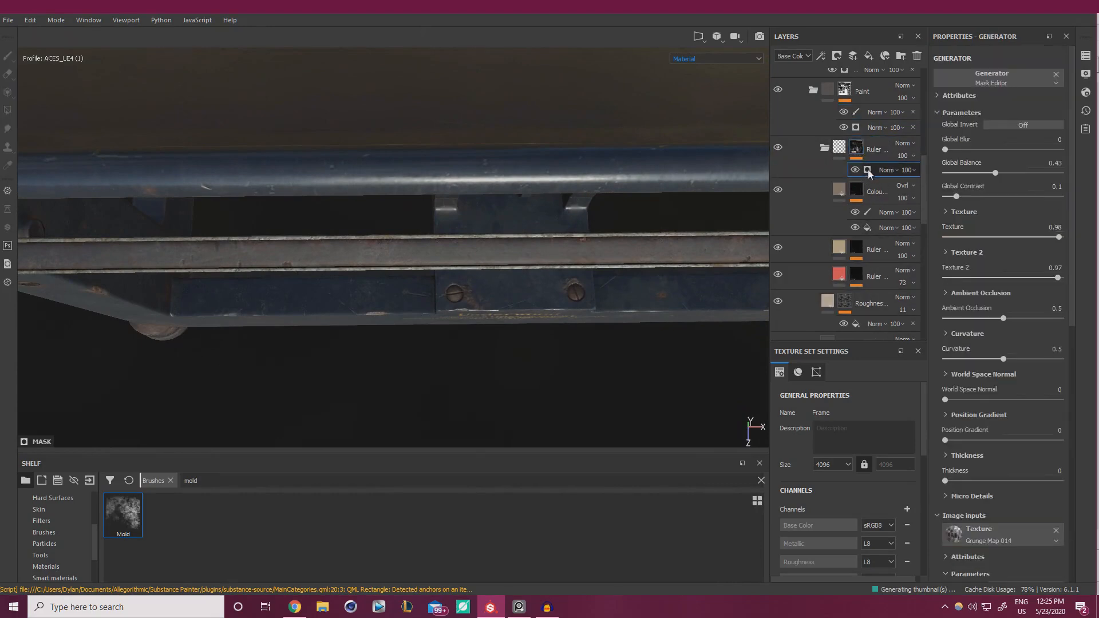
{"action": "right_click", "coordinate": [866, 170]}
{"action": "left_click", "coordinate": [902, 194]}
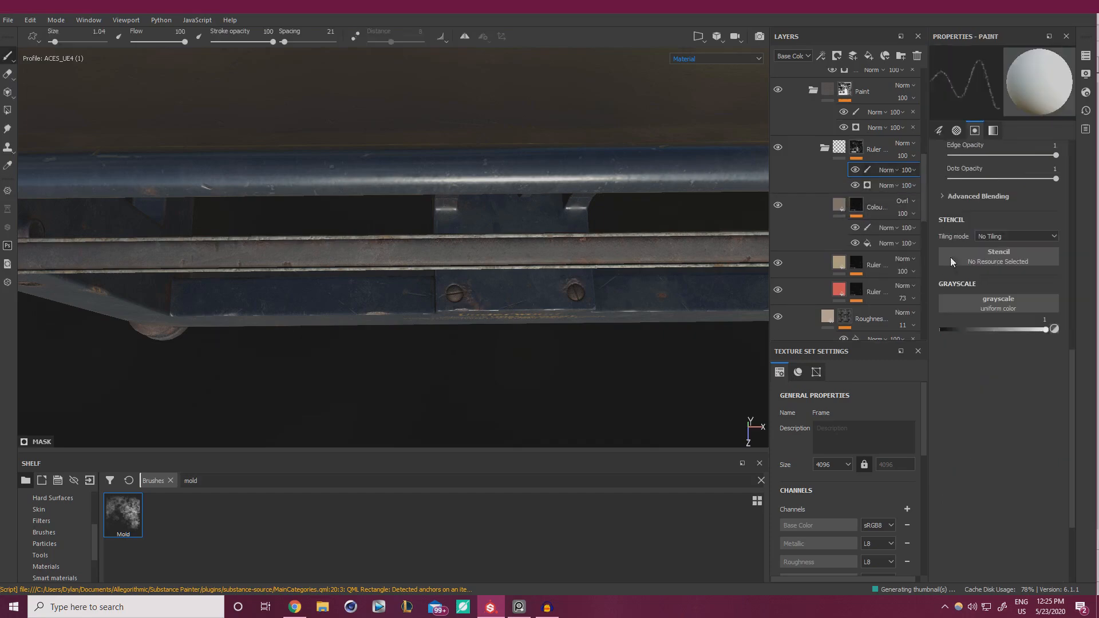
Paint the ruler markings back in on the bar's right part with grayscale 1 and brush size 1.04
{"action": "scroll", "coordinate": [437, 273], "scroll_direction": "up", "scroll_amount": 3}
{"action": "middle_click_drag", "start_coordinate": [436, 273], "coordinate": [386, 260], "text": "alt"}
{"action": "middle_click_drag", "start_coordinate": [550, 263], "coordinate": [384, 265], "text": "alt"}
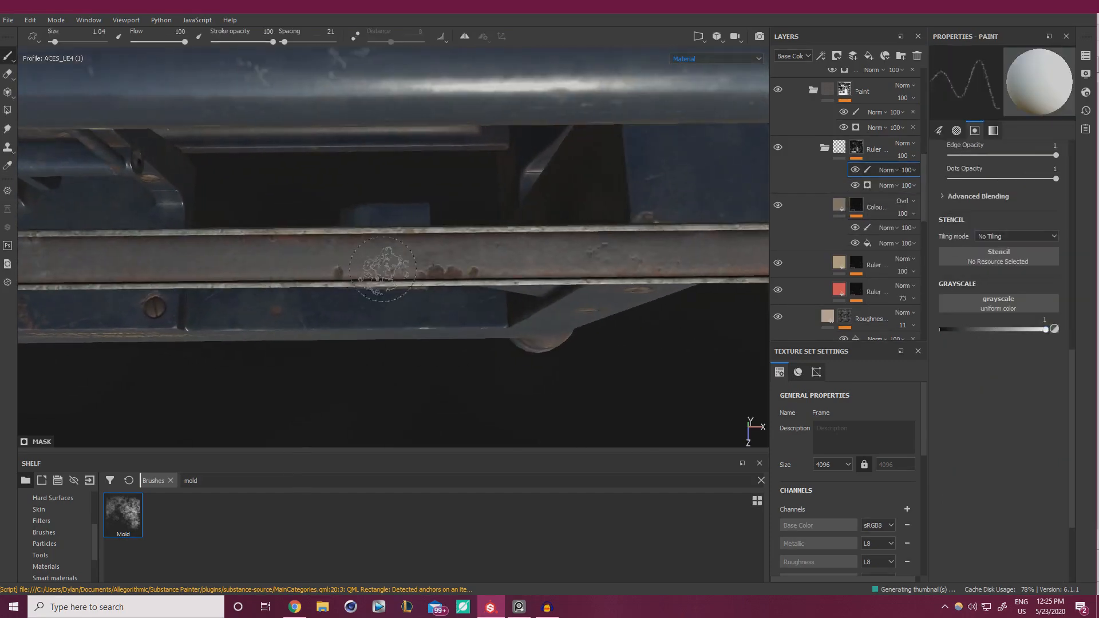
{"action": "middle_click_drag", "start_coordinate": [480, 283], "coordinate": [312, 287], "text": "alt"}
{"action": "left_click_drag", "start_coordinate": [312, 286], "coordinate": [370, 290], "text": "alt"}
{"action": "left_click_drag", "start_coordinate": [597, 318], "coordinate": [611, 246], "text": "alt"}
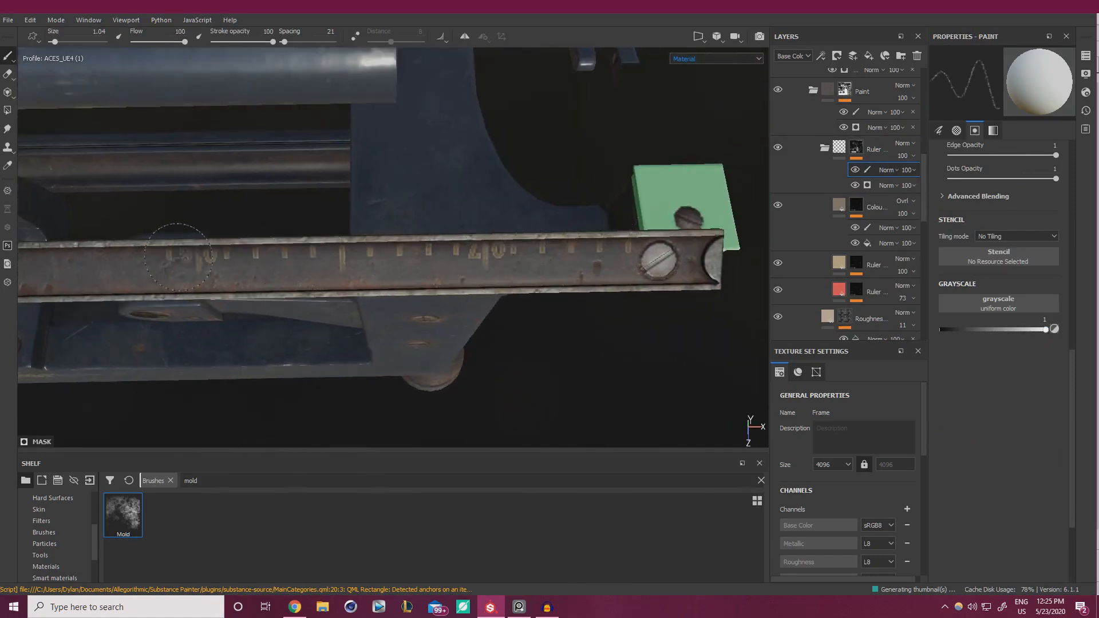
{"action": "middle_click_drag", "start_coordinate": [299, 255], "coordinate": [392, 249], "text": "alt"}
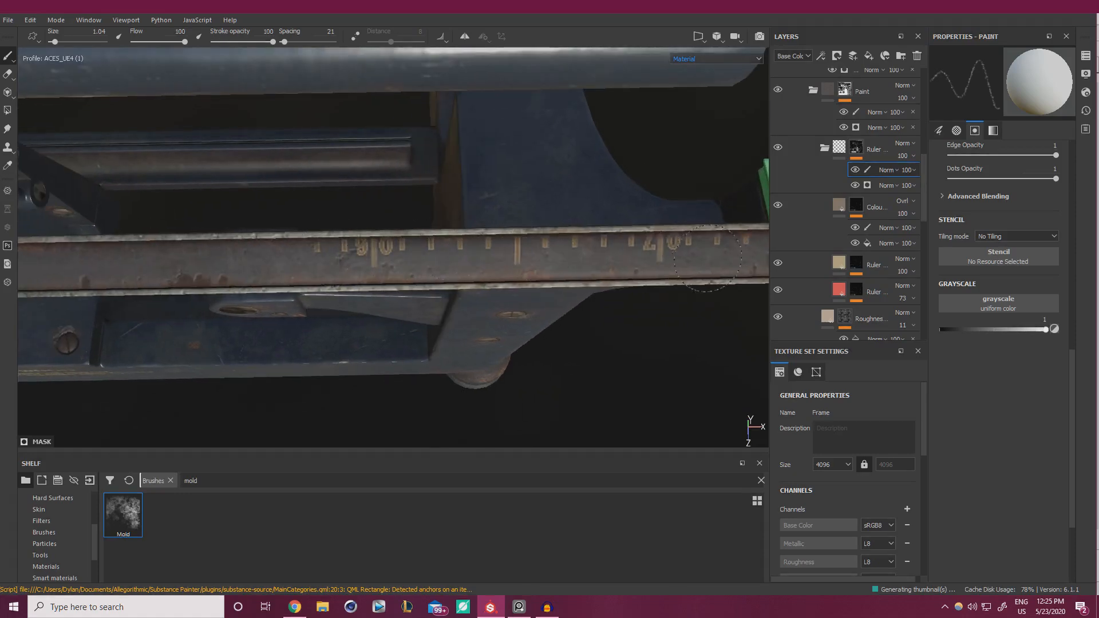
{"action": "left_click_drag", "start_coordinate": [408, 249], "coordinate": [317, 248]}
Paint the ruler markings back in along the bar's middle section up to where the scale begins, then check the whole scale
{"action": "middle_click_drag", "start_coordinate": [175, 260], "coordinate": [569, 248], "text": "alt"}
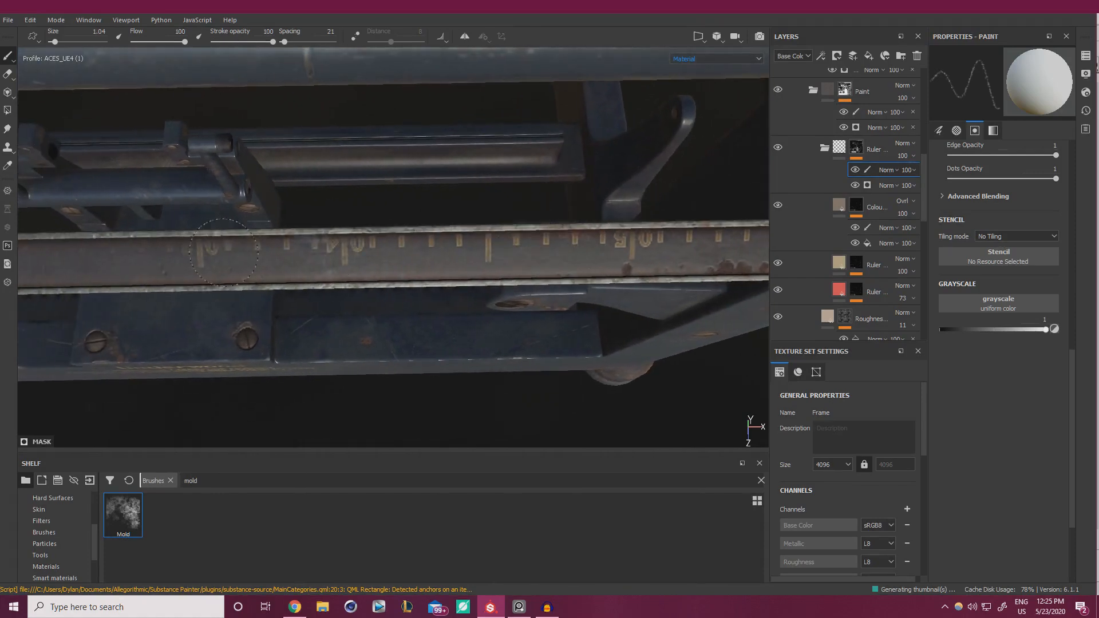
{"action": "scroll", "coordinate": [527, 237], "scroll_direction": "down", "scroll_amount": 1}
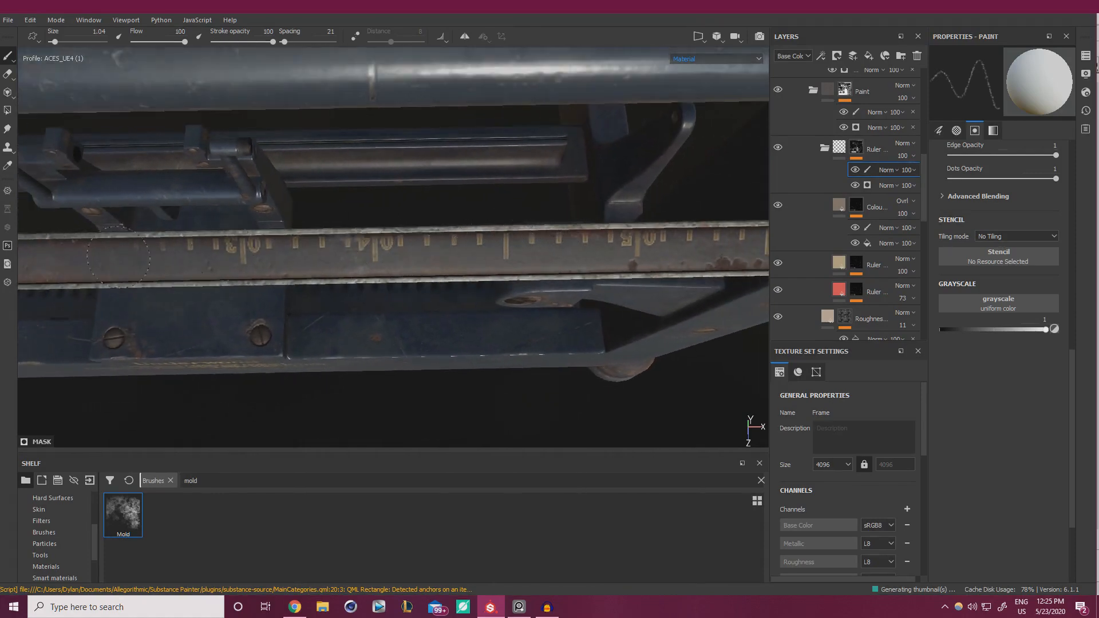
{"action": "scroll", "coordinate": [353, 254], "scroll_direction": "down", "scroll_amount": 1}
{"action": "middle_click_drag", "start_coordinate": [353, 254], "coordinate": [593, 226], "text": "alt"}
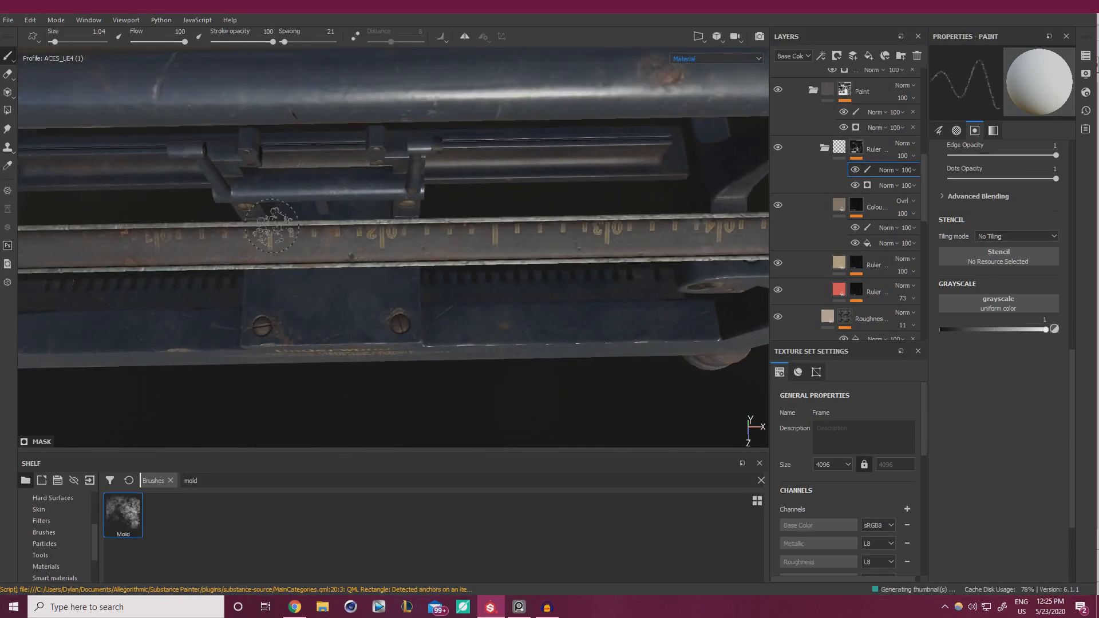
{"action": "scroll", "coordinate": [273, 227], "scroll_direction": "down", "scroll_amount": 1}
{"action": "middle_click_drag", "start_coordinate": [273, 226], "coordinate": [587, 218], "text": "alt"}
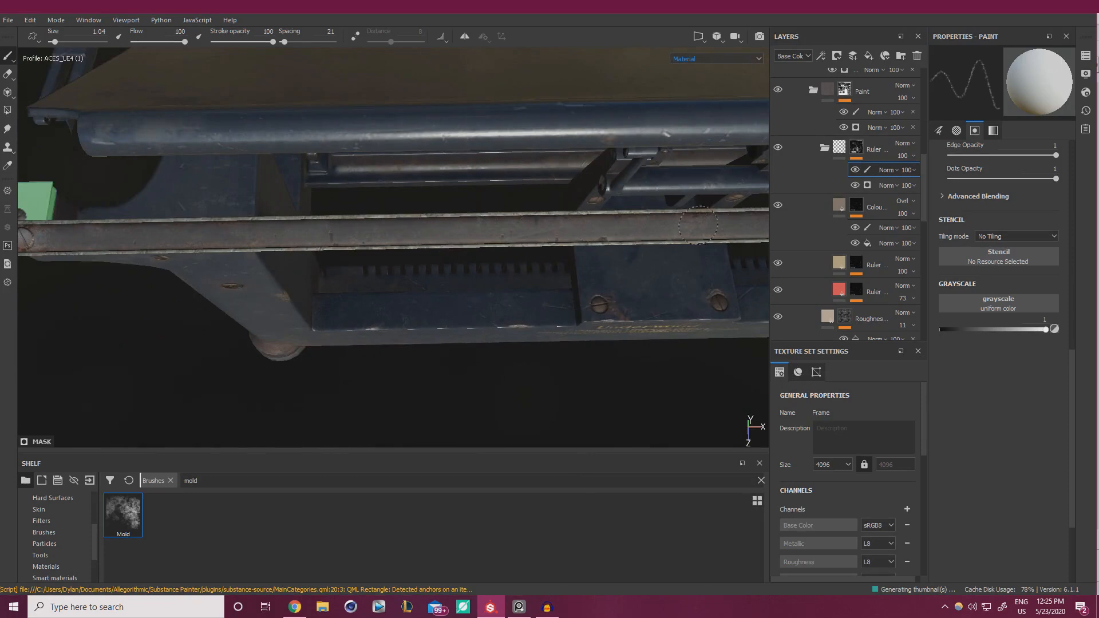
{"action": "middle_click_drag", "start_coordinate": [698, 225], "coordinate": [592, 232], "text": "alt"}
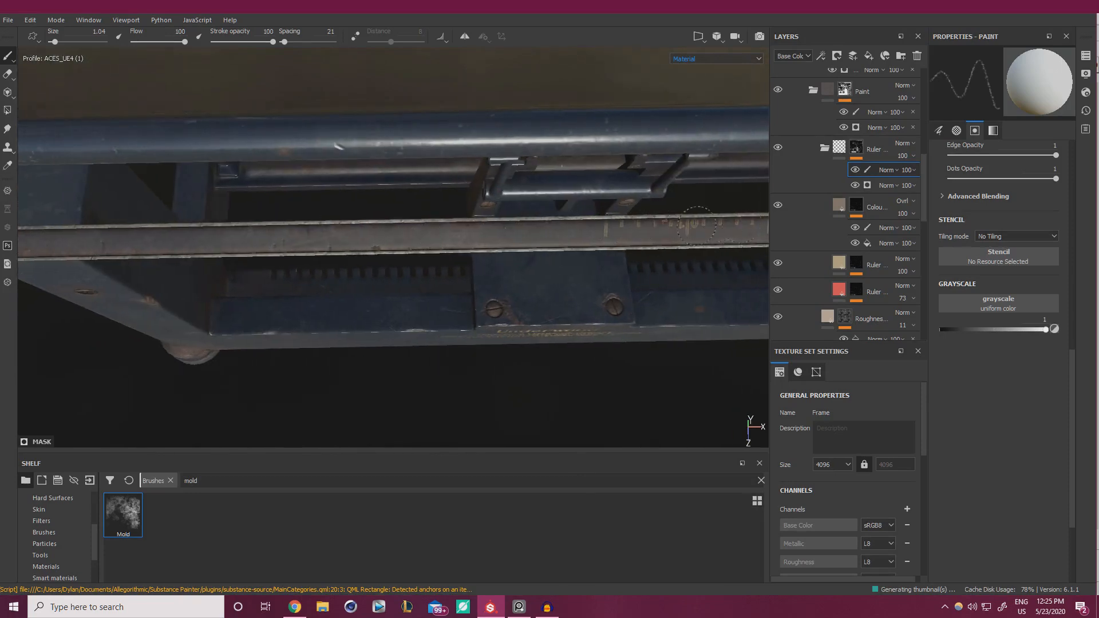
{"action": "middle_click_drag", "start_coordinate": [704, 232], "coordinate": [442, 229], "text": "alt"}
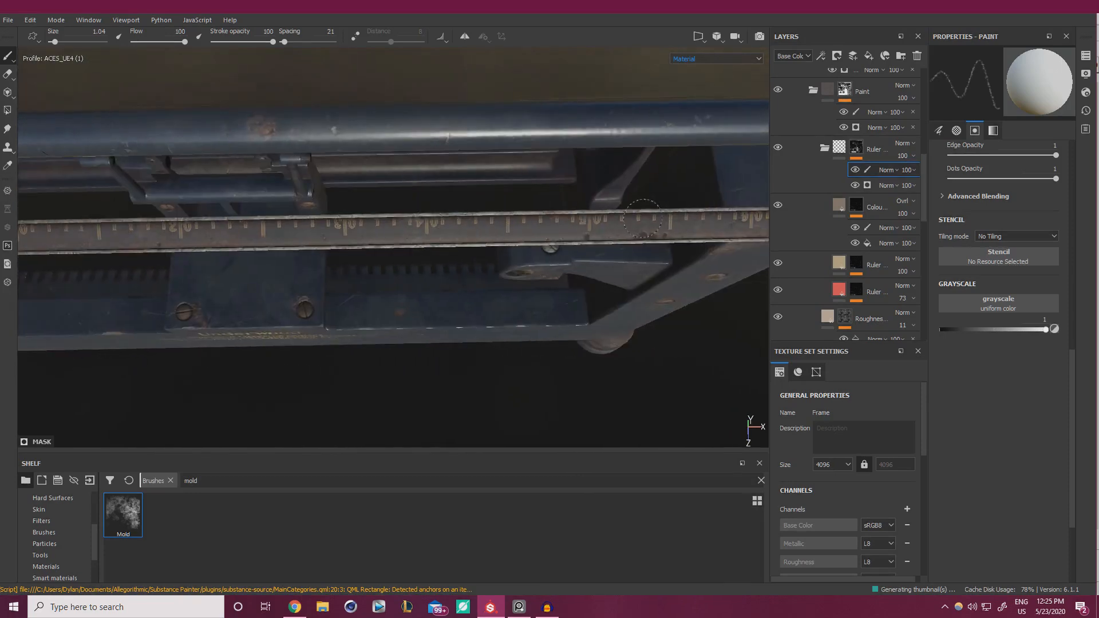
{"action": "middle_click_drag", "start_coordinate": [676, 218], "coordinate": [387, 233], "text": "alt"}
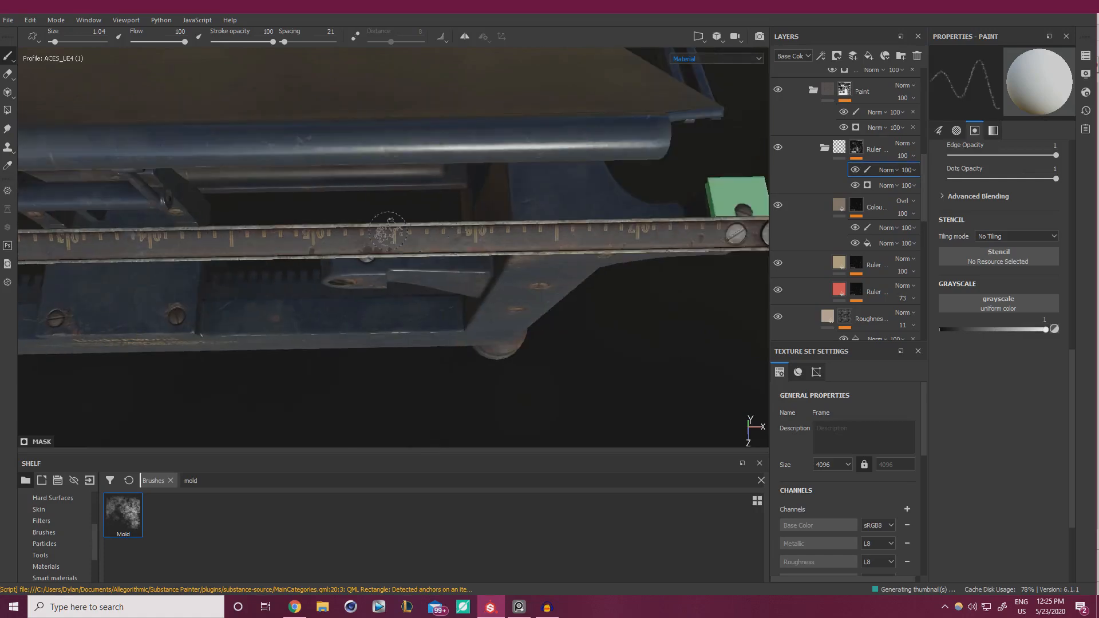
Compare the overlay colour layer on and off, then paint its mask along the ruler bar with grayscale 0.1693 and brush size 2.25
{"action": "left_click", "coordinate": [780, 206]}
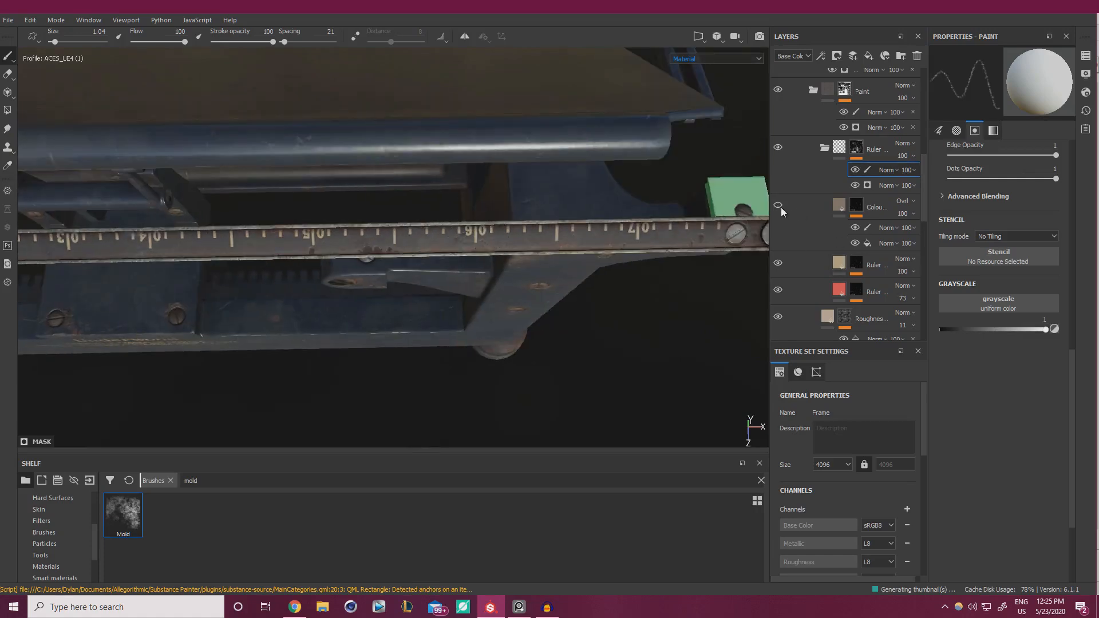
{"action": "left_click", "coordinate": [781, 207]}
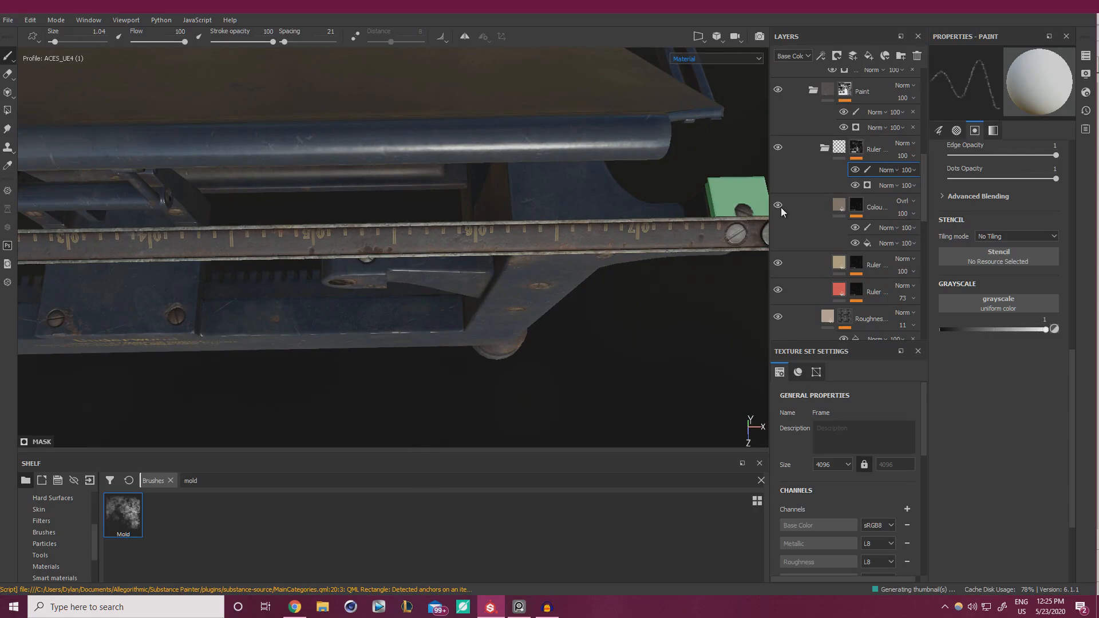
{"action": "left_click", "coordinate": [870, 228]}
{"action": "middle_click_drag", "start_coordinate": [647, 230], "coordinate": [561, 231], "text": "alt"}
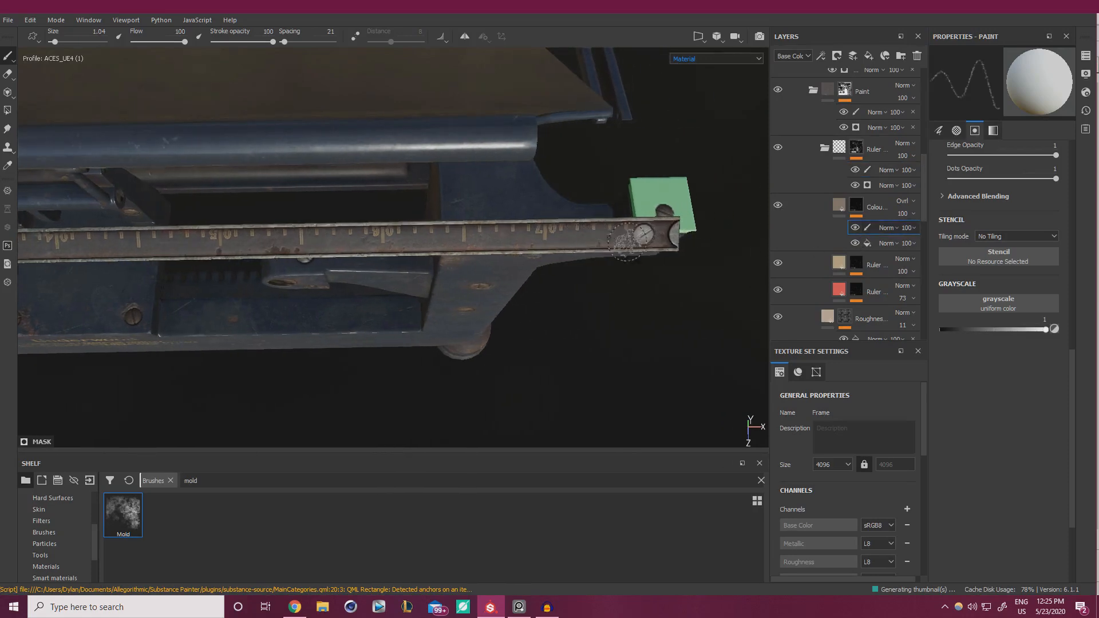
{"action": "left_click", "coordinate": [957, 330]}
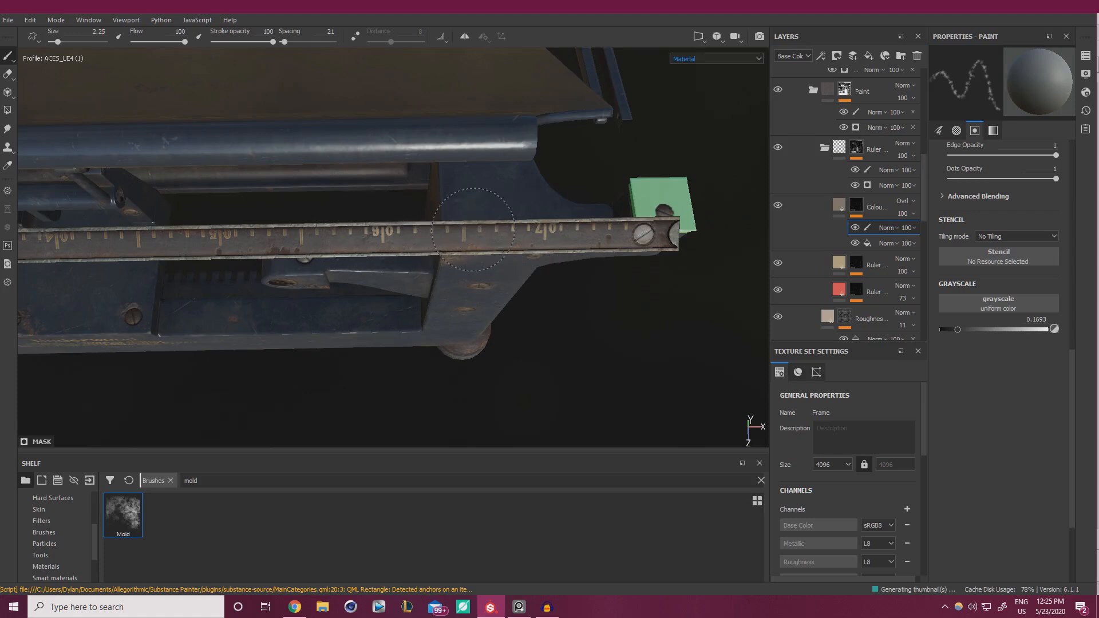
{"action": "middle_click_drag", "start_coordinate": [372, 238], "coordinate": [533, 220], "text": "alt"}
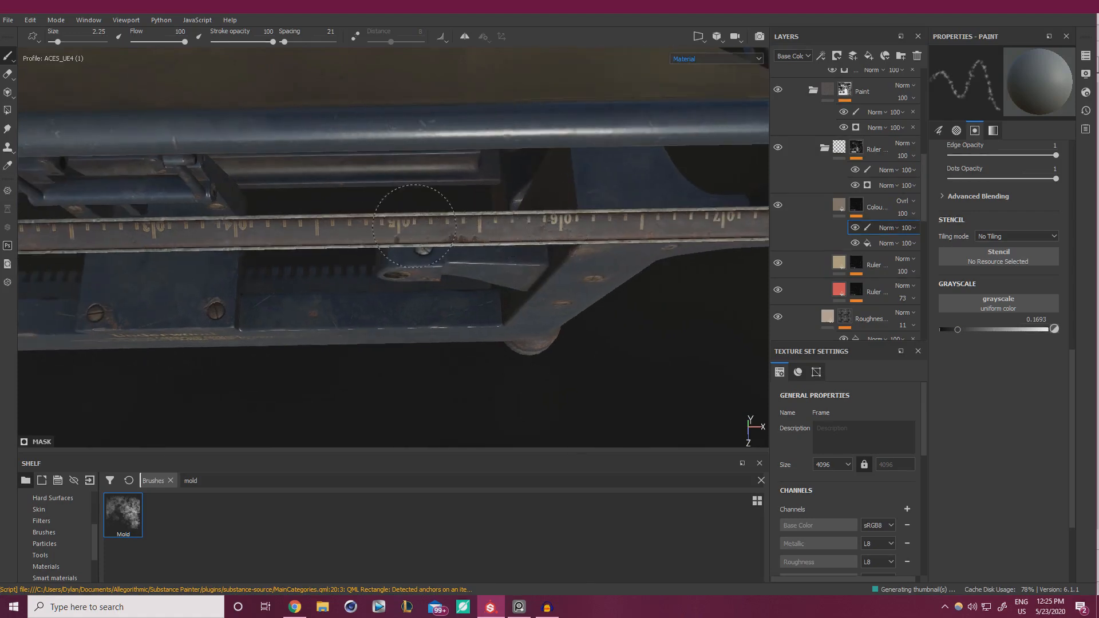
{"action": "mouse_move", "coordinate": [414, 225]}
{"action": "middle_mouse_down", "text": "alt"}
{"action": "mouse_move", "coordinate": [515, 196]}
{"action": "mouse_move", "coordinate": [595, 207]}
{"action": "middle_mouse_up", "text": "alt"}
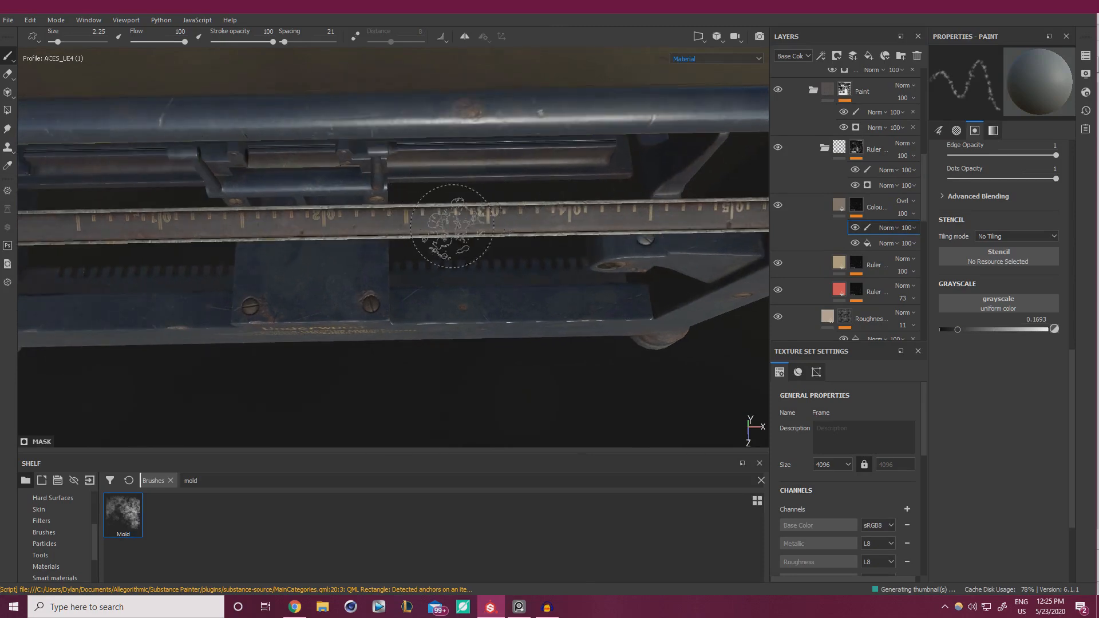
{"action": "middle_click_drag", "start_coordinate": [338, 222], "coordinate": [461, 217], "text": "alt"}
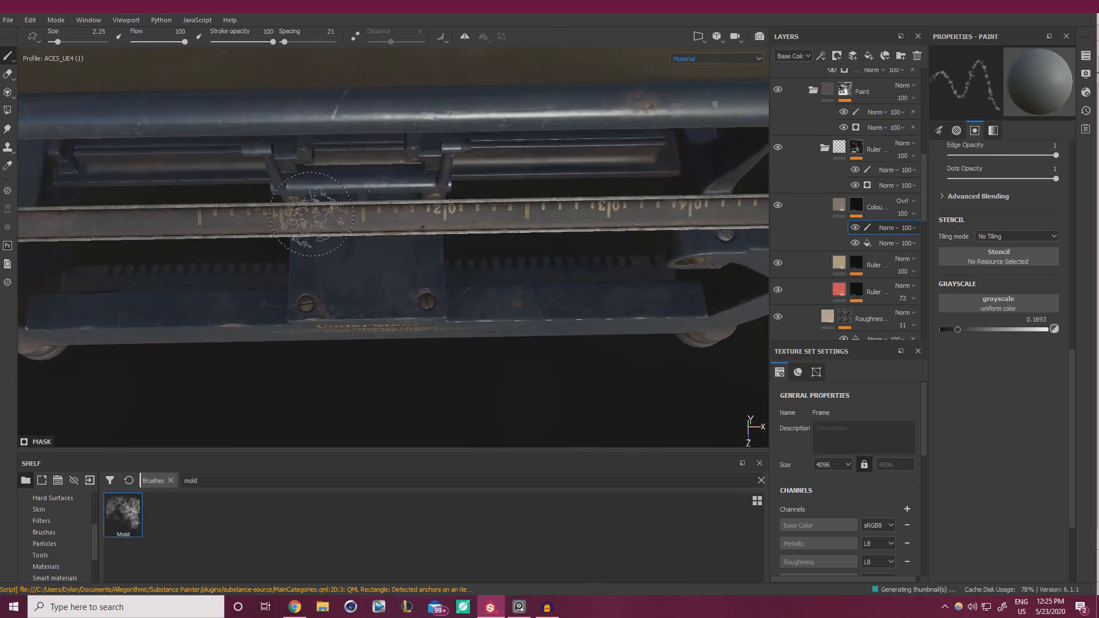
Examine the ruler bar and the rear of the frame from a distance, then close up at the bar's right end
{"action": "mouse_move", "coordinate": [376, 218]}
{"action": "left_mouse_down", "text": "alt"}
{"action": "mouse_move", "coordinate": [357, 174]}
{"action": "mouse_move", "coordinate": [438, 201]}
{"action": "left_mouse_up", "text": "alt"}
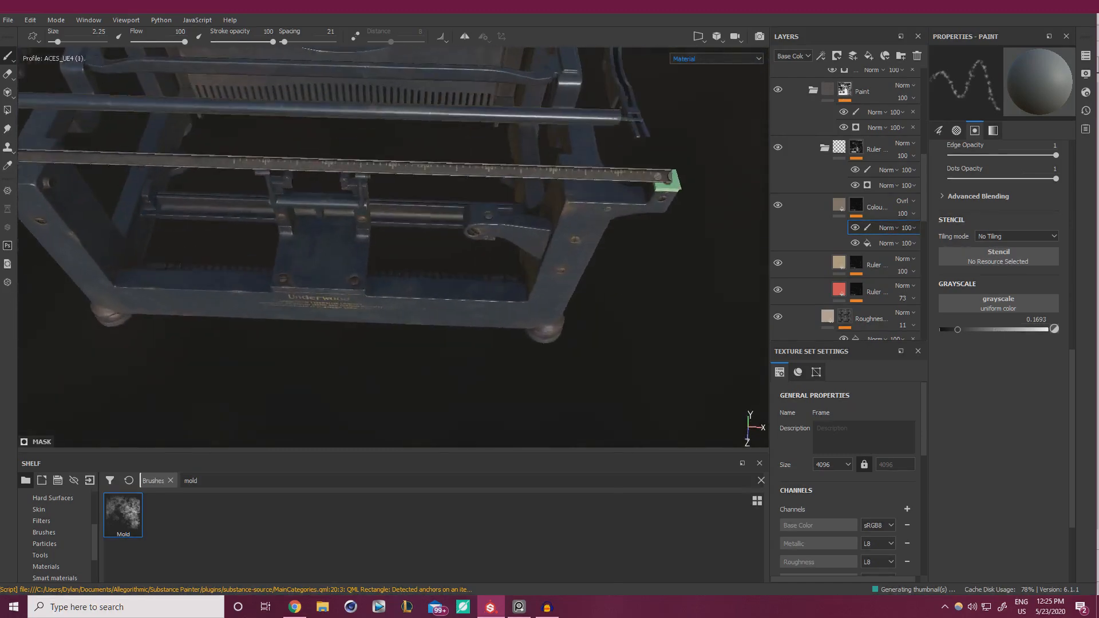
{"action": "middle_click_drag", "start_coordinate": [438, 201], "coordinate": [534, 214], "text": "alt"}
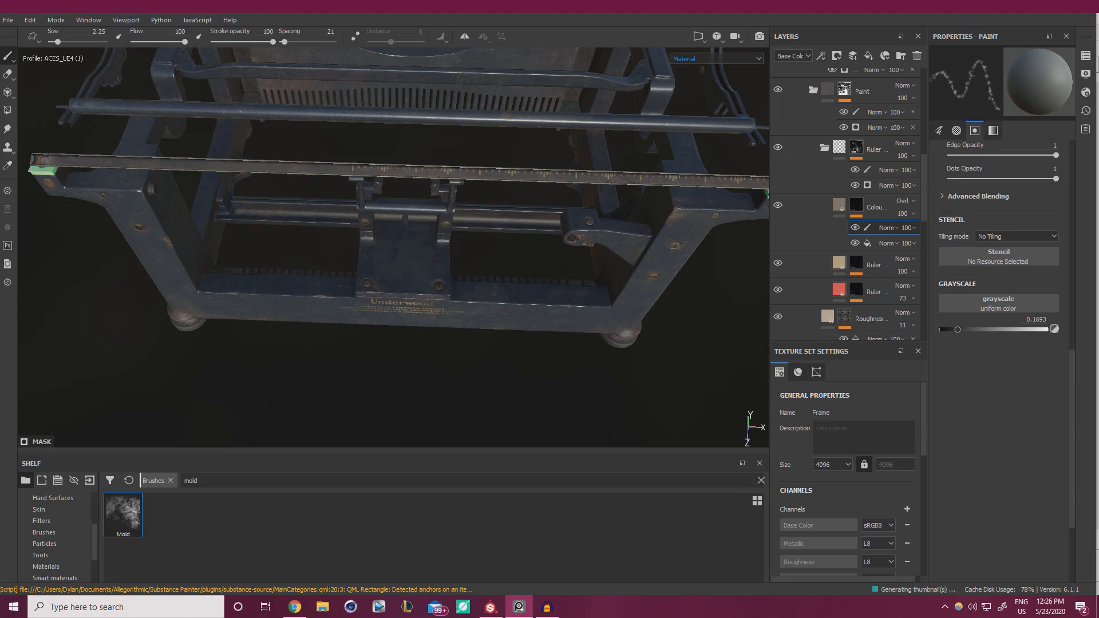
{"action": "right_click_drag", "start_coordinate": [350, 247], "coordinate": [483, 245], "text": "alt"}
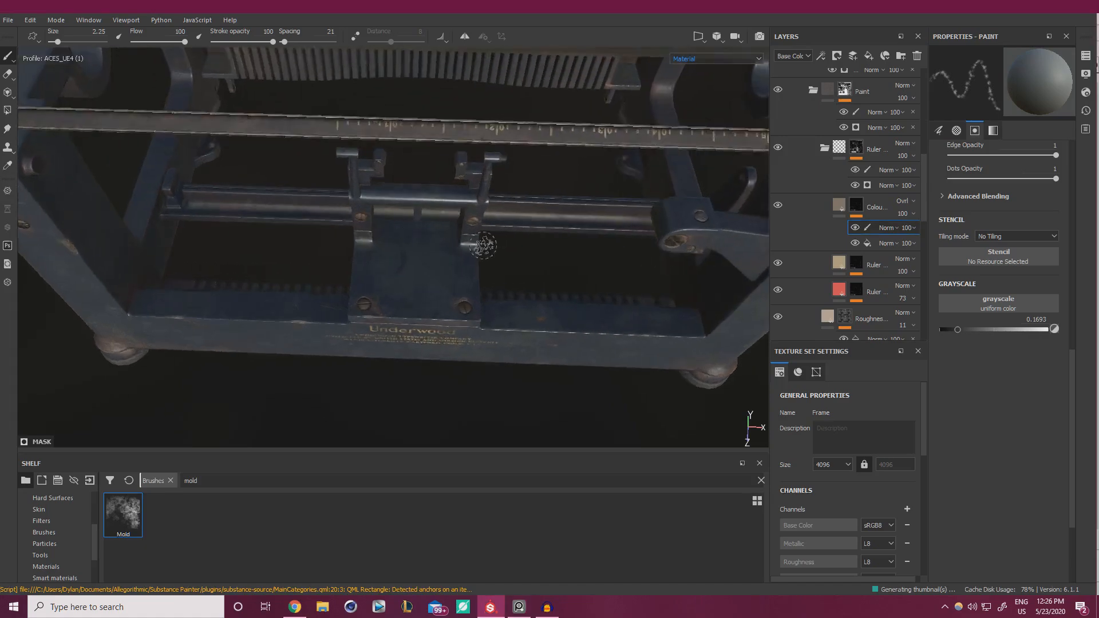
{"action": "left_click_drag", "start_coordinate": [483, 246], "coordinate": [504, 298], "text": "alt"}
{"action": "middle_click_drag", "start_coordinate": [646, 275], "coordinate": [481, 344], "text": "alt"}
{"action": "mouse_move", "coordinate": [481, 344]}
{"action": "right_mouse_down", "text": "alt"}
{"action": "mouse_move", "coordinate": [498, 370]}
{"action": "mouse_move", "coordinate": [584, 372]}
{"action": "right_mouse_up", "text": "alt"}
{"action": "middle_click_drag", "start_coordinate": [584, 372], "coordinate": [380, 378], "text": "alt"}
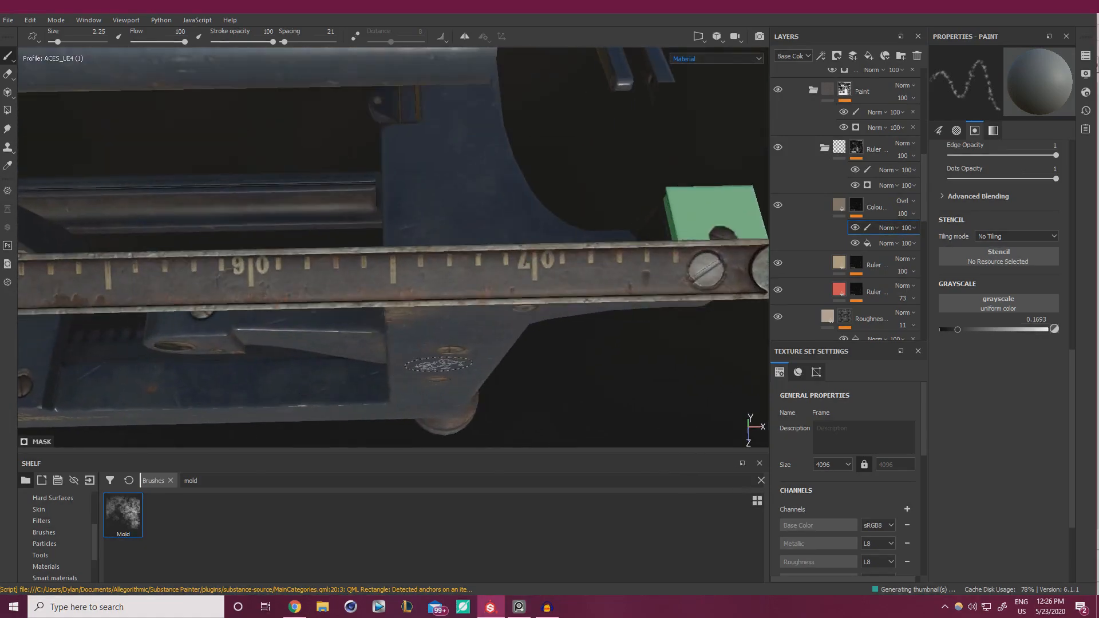
Paint rust stains on the bar's right end in the Rust Stain mask with grayscale 0.5820, reducing the brush size to 1.43 and 1.15
{"action": "scroll", "coordinate": [803, 159], "scroll_direction": "up", "scroll_amount": 3}
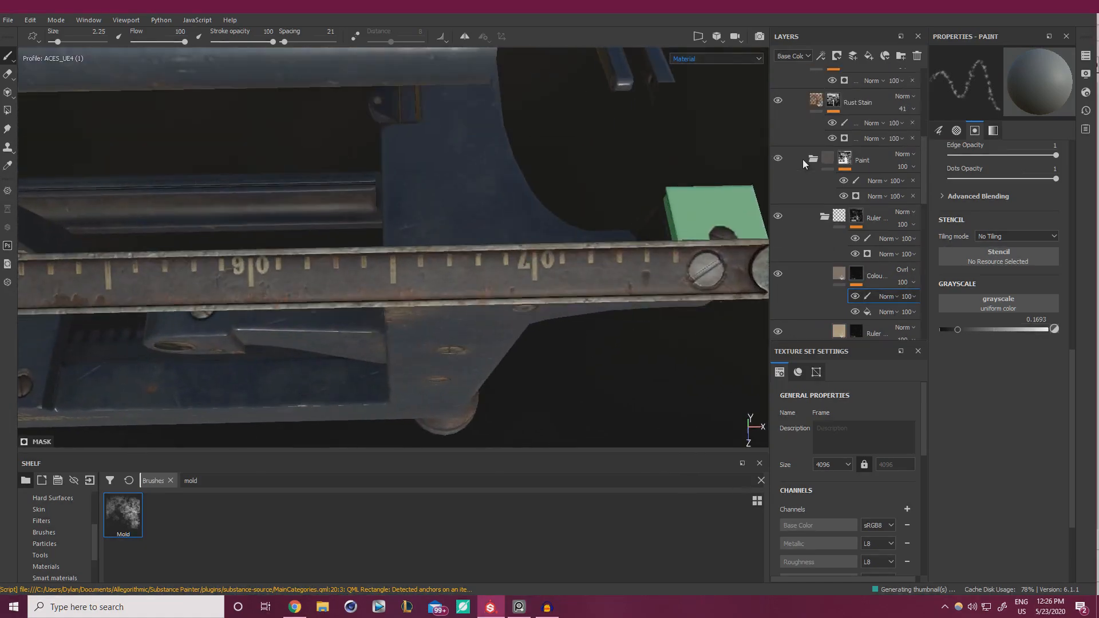
{"action": "left_click", "coordinate": [846, 160]}
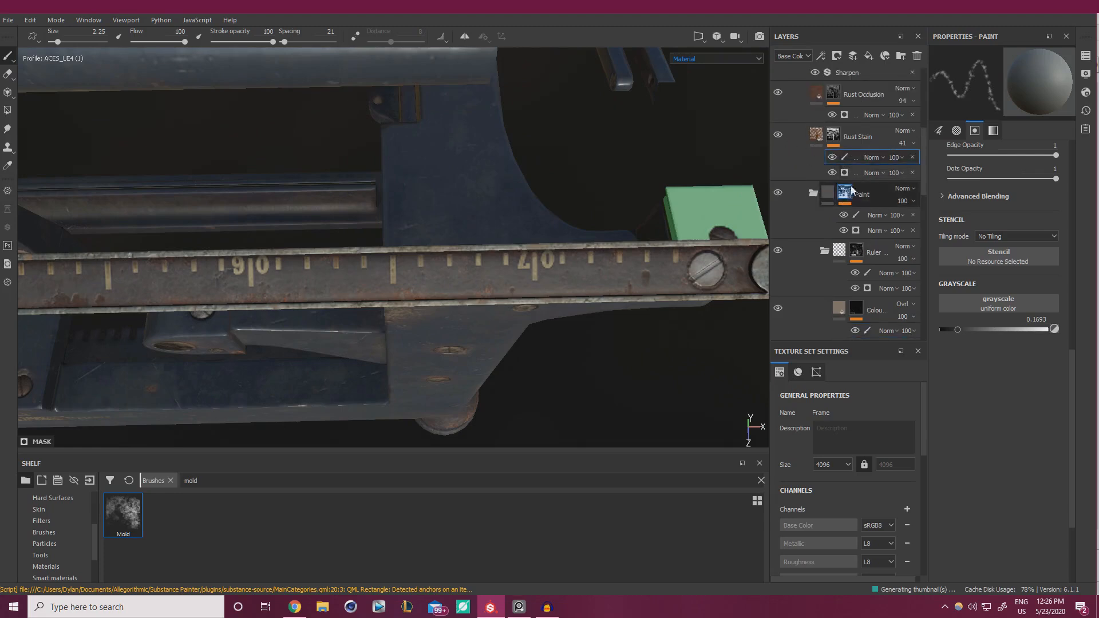
{"action": "left_click", "coordinate": [1003, 331]}
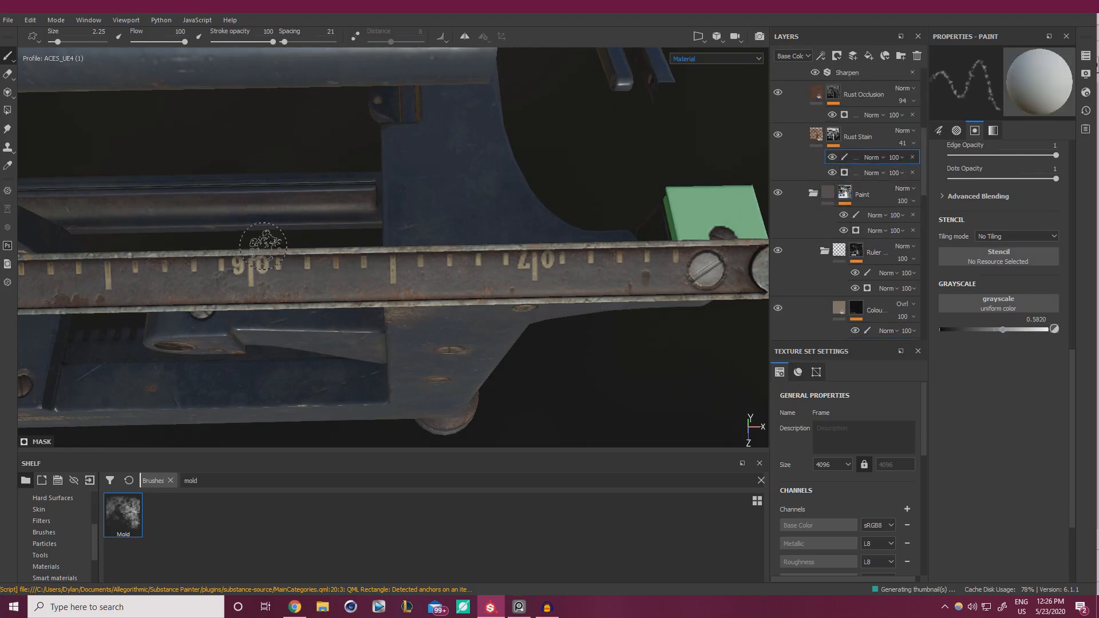
{"action": "right_click_drag", "start_coordinate": [267, 246], "coordinate": [252, 246], "text": "ctrl"}
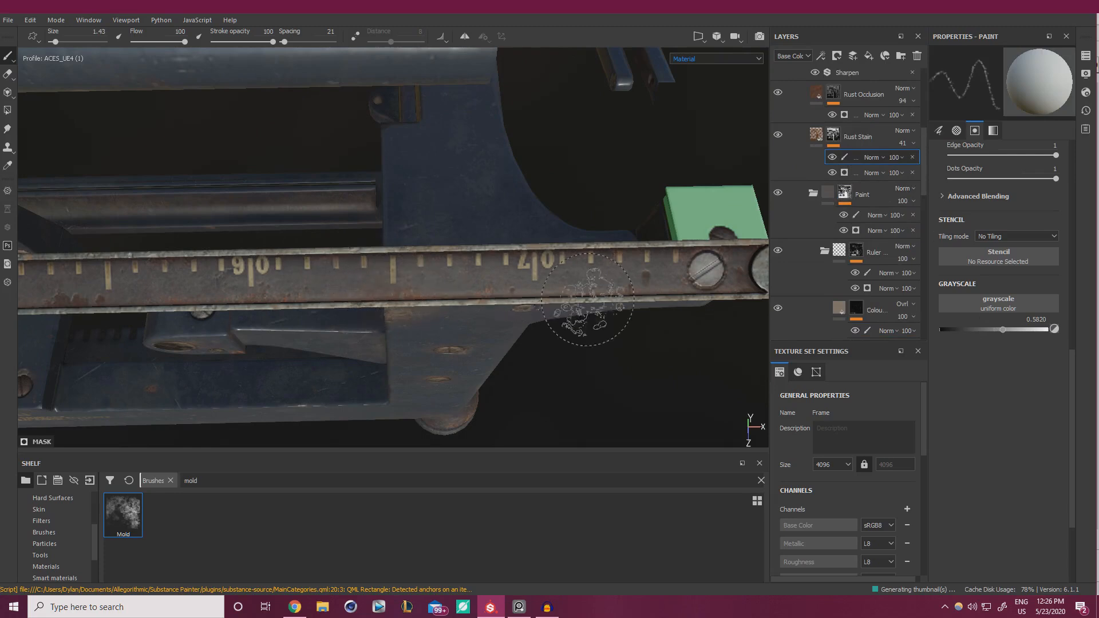
{"action": "middle_click_drag", "start_coordinate": [593, 274], "coordinate": [422, 269], "text": "alt"}
{"action": "scroll", "coordinate": [572, 263], "scroll_direction": "up", "scroll_amount": 1}
{"action": "right_click_drag", "start_coordinate": [572, 263], "coordinate": [564, 263], "text": "ctrl"}
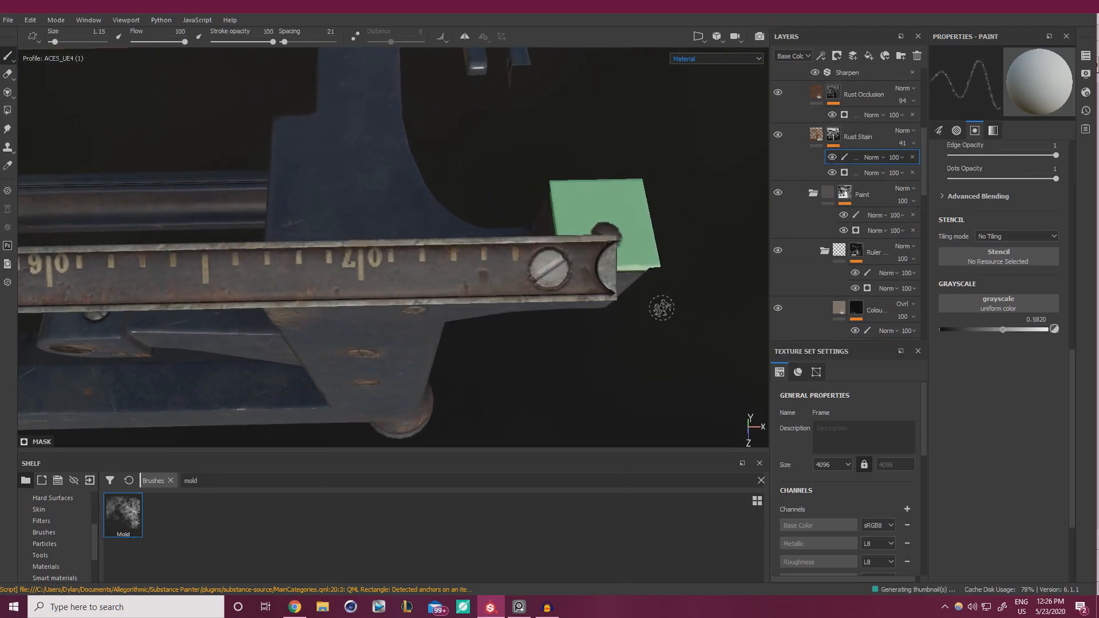
Paint rust stains around the screw at the bar's left end with brush size 0.35, continuing along the bar with size 0.57
{"action": "right_click_drag", "start_coordinate": [660, 309], "coordinate": [493, 286], "text": "alt"}
{"action": "middle_click_drag", "start_coordinate": [321, 298], "coordinate": [642, 258], "text": "alt"}
{"action": "mouse_move", "coordinate": [171, 292]}
{"action": "middle_mouse_down", "text": "alt"}
{"action": "mouse_move", "coordinate": [438, 265]}
{"action": "mouse_move", "coordinate": [429, 295]}
{"action": "middle_mouse_up", "text": "alt"}
{"action": "right_click_drag", "start_coordinate": [401, 292], "coordinate": [447, 286], "text": "alt"}
{"action": "middle_click_drag", "start_coordinate": [447, 286], "coordinate": [312, 286], "text": "alt"}
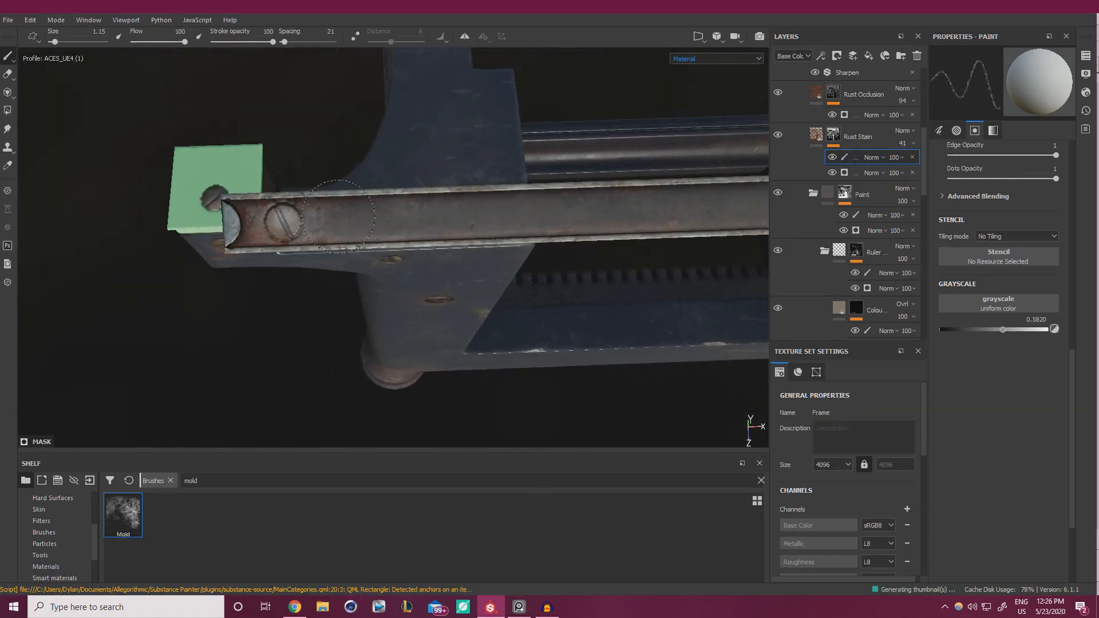
{"action": "right_click_drag", "start_coordinate": [481, 224], "coordinate": [468, 224], "text": "ctrl"}
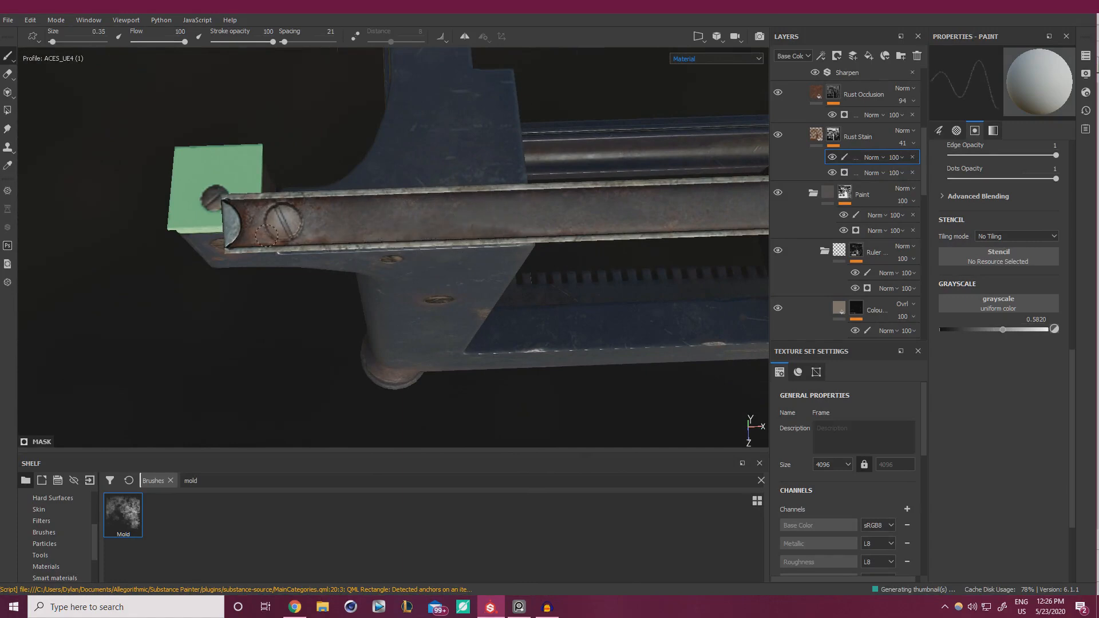
{"action": "right_click_drag", "start_coordinate": [337, 225], "coordinate": [349, 225], "text": "ctrl"}
{"action": "mouse_move", "coordinate": [619, 230]}
{"action": "left_mouse_down", "text": "alt"}
{"action": "mouse_move", "coordinate": [354, 264]}
{"action": "mouse_move", "coordinate": [412, 269]}
{"action": "mouse_move", "coordinate": [381, 233]}
{"action": "left_mouse_up", "text": "alt"}
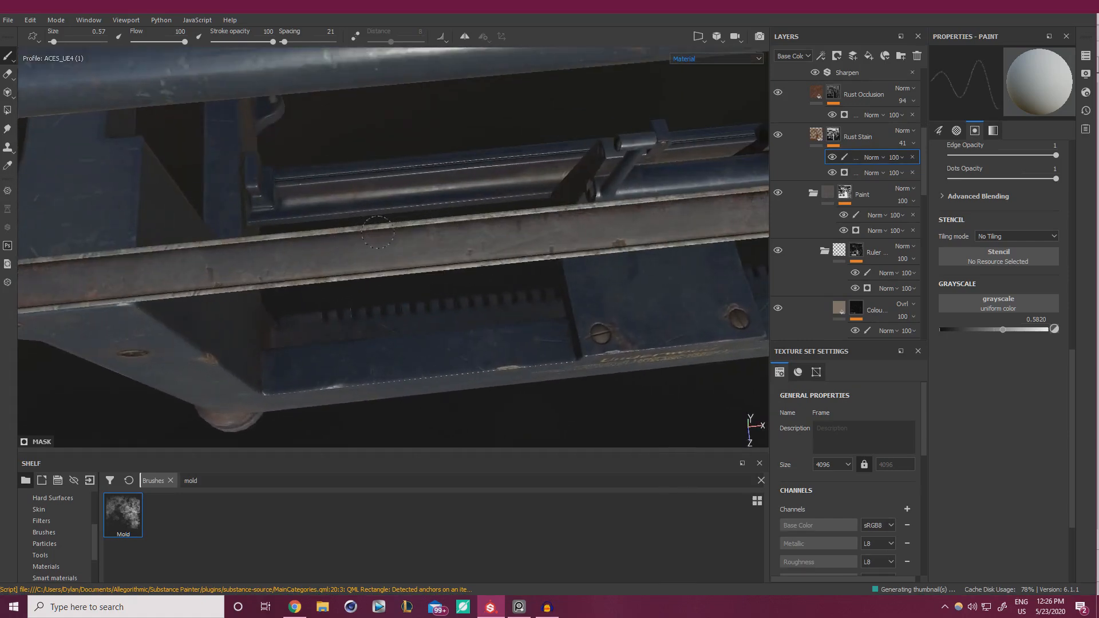
Compare the Rust Occlusion layer on and off, and add a paint effect above the generator in its mask
{"action": "scroll", "coordinate": [802, 195], "scroll_direction": "up", "scroll_amount": 1}
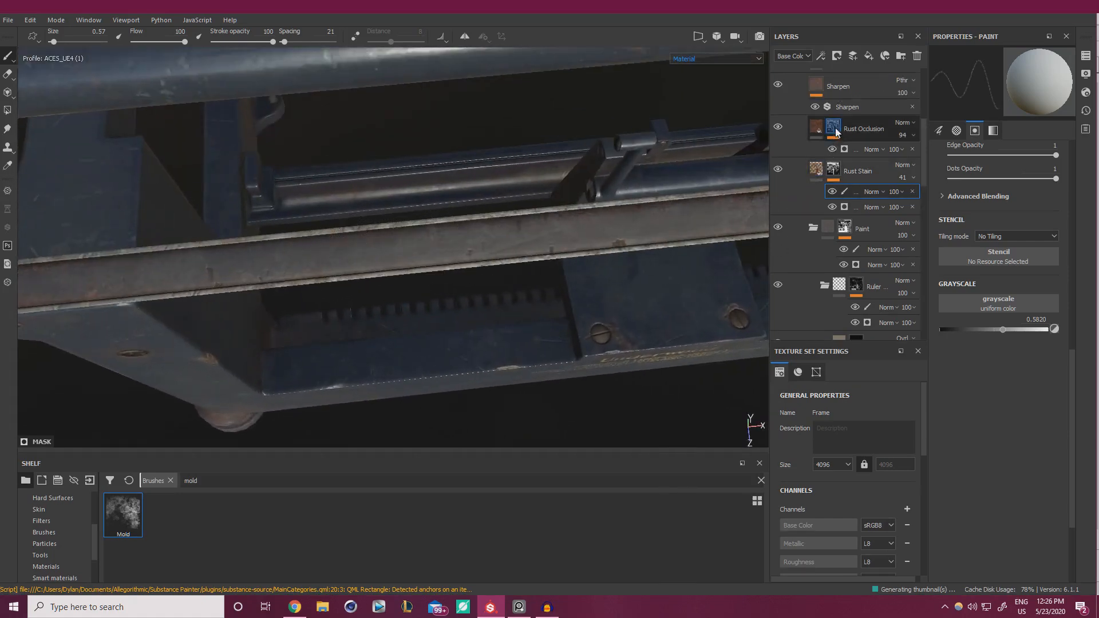
{"action": "left_click", "coordinate": [837, 133]}
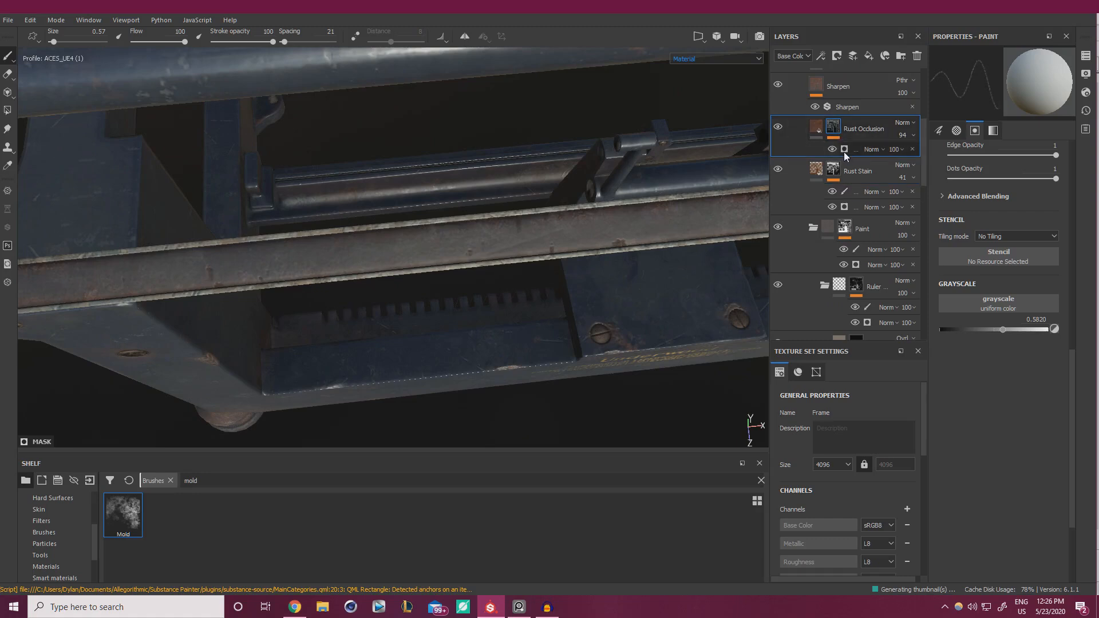
{"action": "left_click", "coordinate": [780, 128]}
{"action": "left_click", "coordinate": [780, 128]}
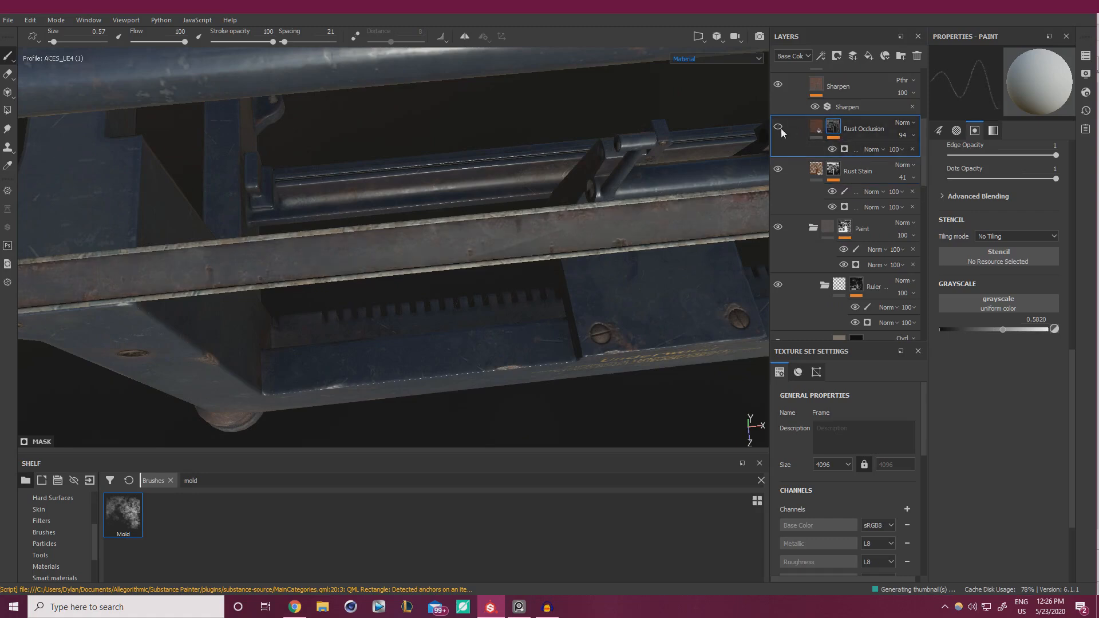
{"action": "left_click", "coordinate": [780, 128]}
{"action": "left_click", "coordinate": [780, 129]}
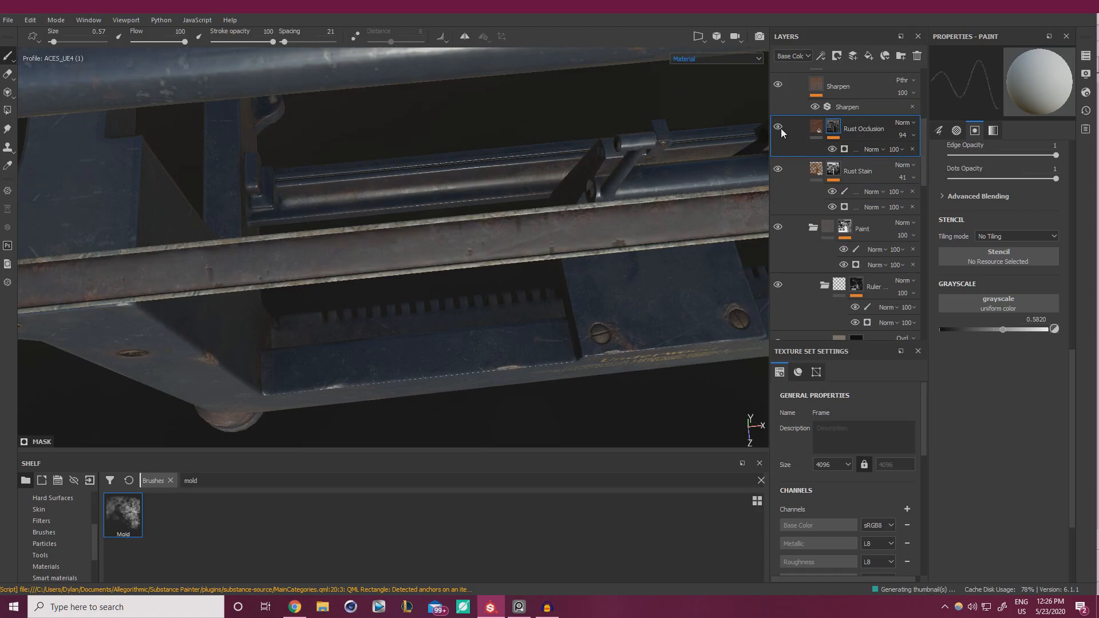
{"action": "left_click", "coordinate": [849, 149]}
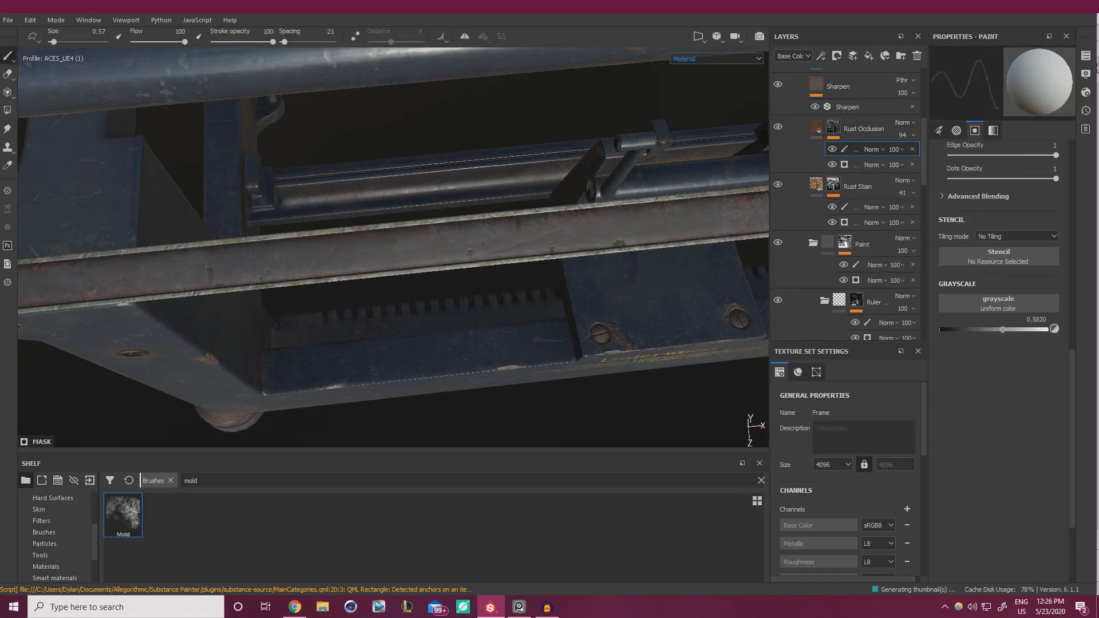
Set the Rust Occlusion mask's paint to grayscale 0.1640 with brush size 1.53 and check the rear ruler bar along its length
{"action": "left_click", "coordinate": [958, 329]}
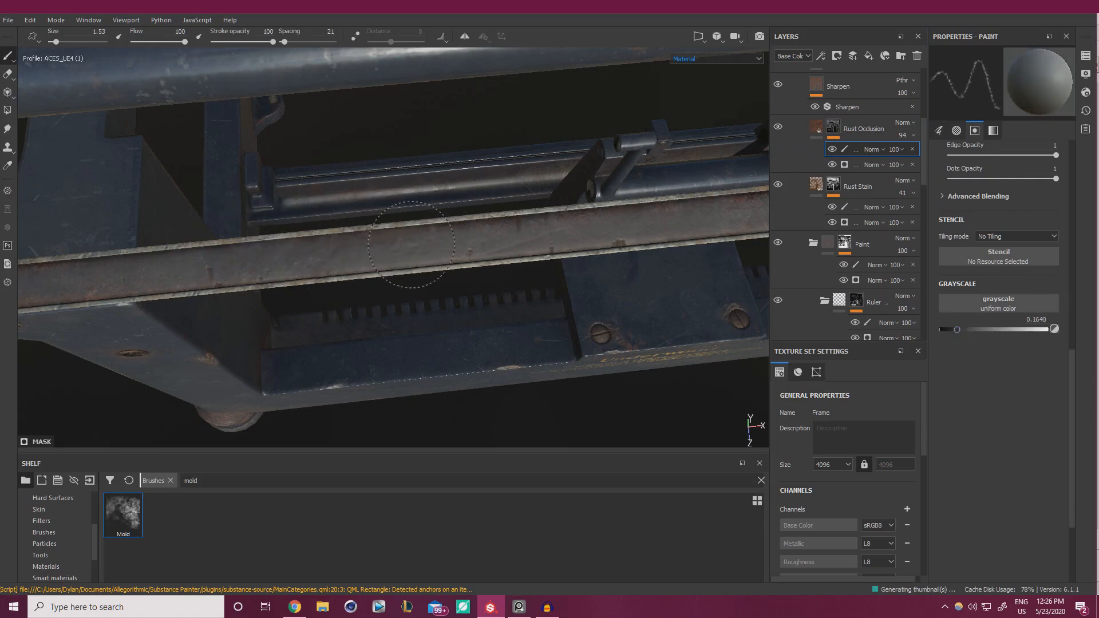
{"action": "left_click_drag", "start_coordinate": [594, 241], "coordinate": [481, 227], "text": "alt"}
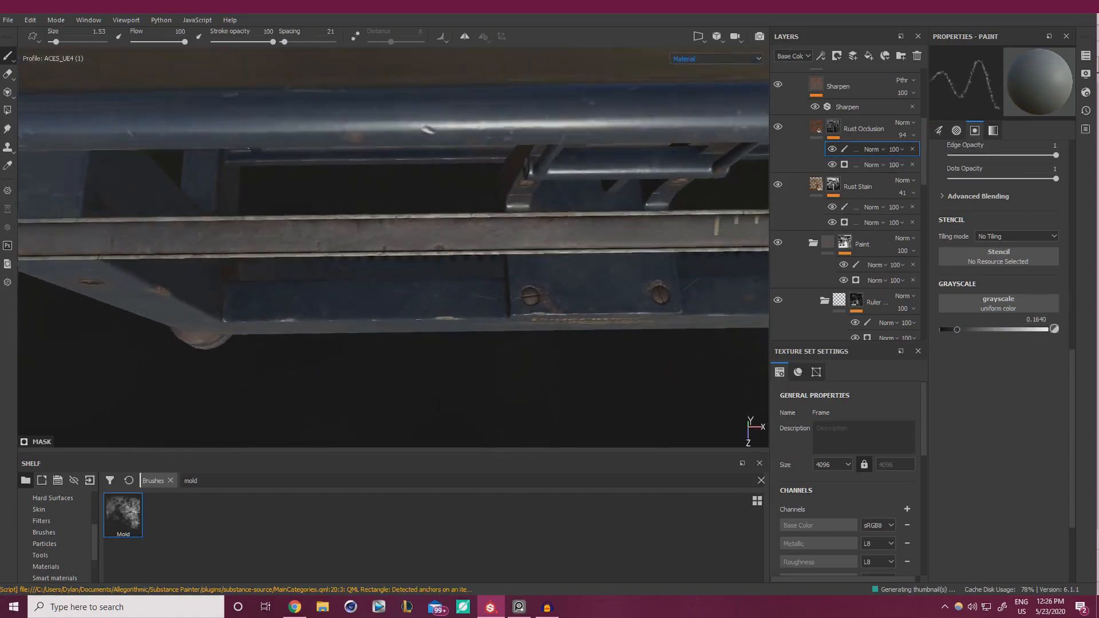
{"action": "middle_click_drag", "start_coordinate": [481, 228], "coordinate": [593, 229], "text": "alt"}
{"action": "left_click_drag", "start_coordinate": [444, 240], "coordinate": [439, 257], "text": "alt"}
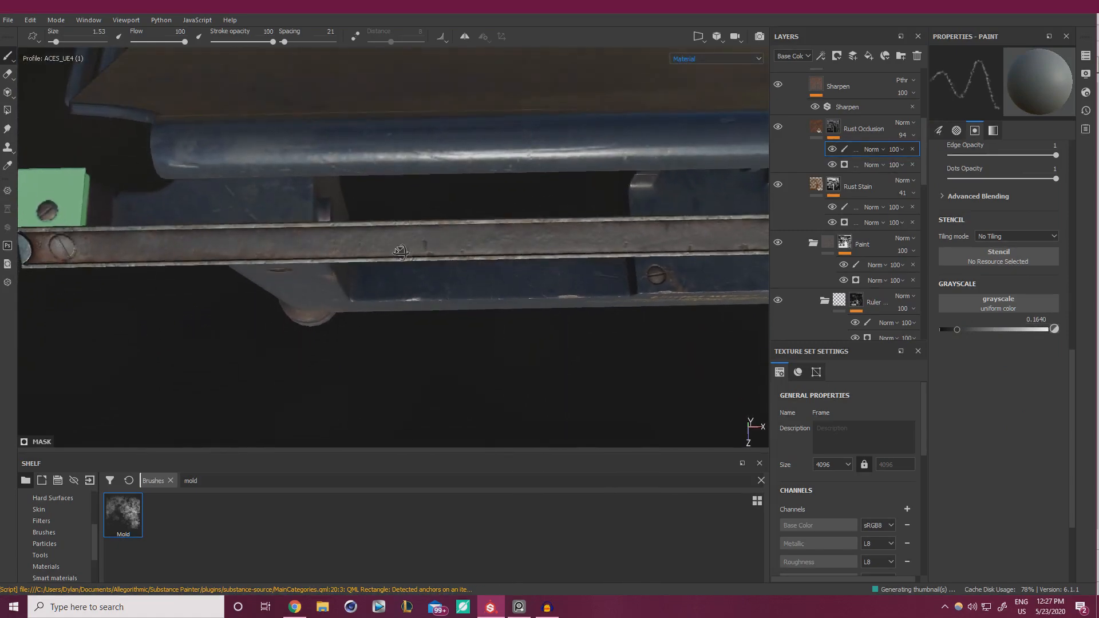
{"action": "middle_click_drag", "start_coordinate": [309, 235], "coordinate": [137, 236], "text": "alt"}
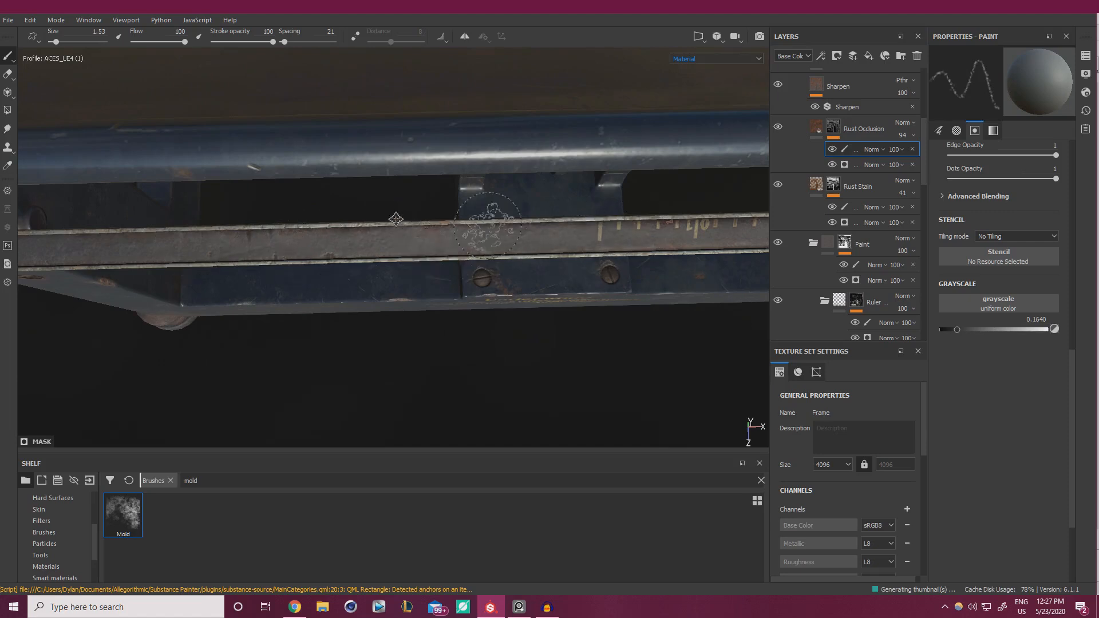
{"action": "middle_click_drag", "start_coordinate": [490, 225], "coordinate": [201, 216], "text": "alt"}
{"action": "mouse_move", "coordinate": [327, 243]}
{"action": "middle_mouse_down", "text": "alt"}
{"action": "mouse_move", "coordinate": [434, 222]}
{"action": "mouse_move", "coordinate": [596, 221]}
{"action": "middle_mouse_up", "text": "alt"}
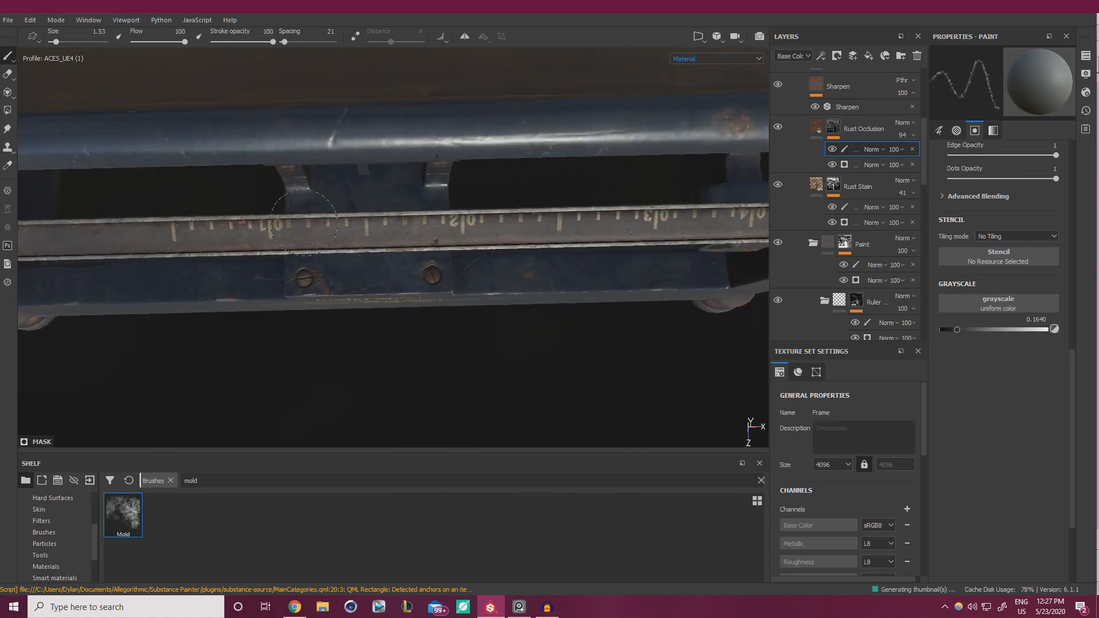
{"action": "right_click_drag", "start_coordinate": [304, 222], "coordinate": [292, 224], "text": "alt"}
{"action": "middle_click_drag", "start_coordinate": [292, 224], "coordinate": [412, 220], "text": "alt"}
{"action": "left_click_drag", "start_coordinate": [412, 220], "coordinate": [361, 231], "text": "alt"}
{"action": "middle_click_drag", "start_coordinate": [361, 231], "coordinate": [236, 276], "text": "alt"}
{"action": "left_click_drag", "start_coordinate": [236, 276], "coordinate": [321, 258], "text": "alt"}
{"action": "middle_click_drag", "start_coordinate": [320, 259], "coordinate": [120, 291], "text": "alt"}
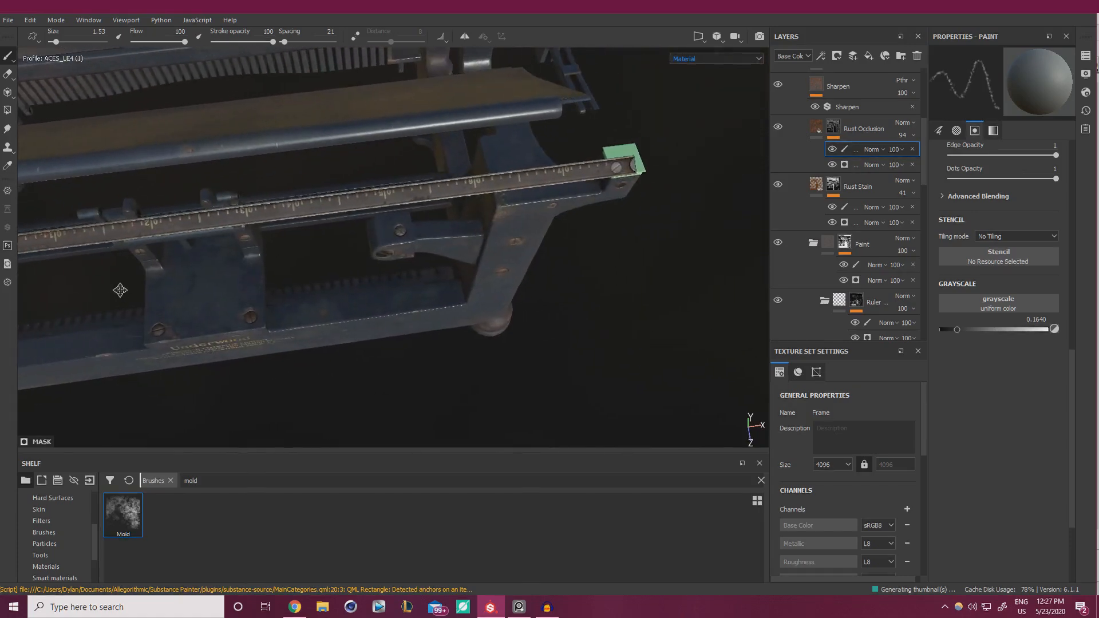
Reduce the brush size to 0.77 and examine the occlusion rust from the bar's numbered right end back to its left end
{"action": "right_click_drag", "start_coordinate": [120, 290], "coordinate": [383, 240], "text": "alt"}
{"action": "middle_click_drag", "start_coordinate": [384, 240], "coordinate": [297, 245], "text": "alt"}
{"action": "left_click_drag", "start_coordinate": [297, 246], "coordinate": [323, 261], "text": "alt"}
{"action": "mouse_move", "coordinate": [324, 261]}
{"action": "right_mouse_down", "text": "alt"}
{"action": "mouse_move", "coordinate": [395, 245]}
{"action": "mouse_move", "coordinate": [454, 202]}
{"action": "right_mouse_up", "text": "alt"}
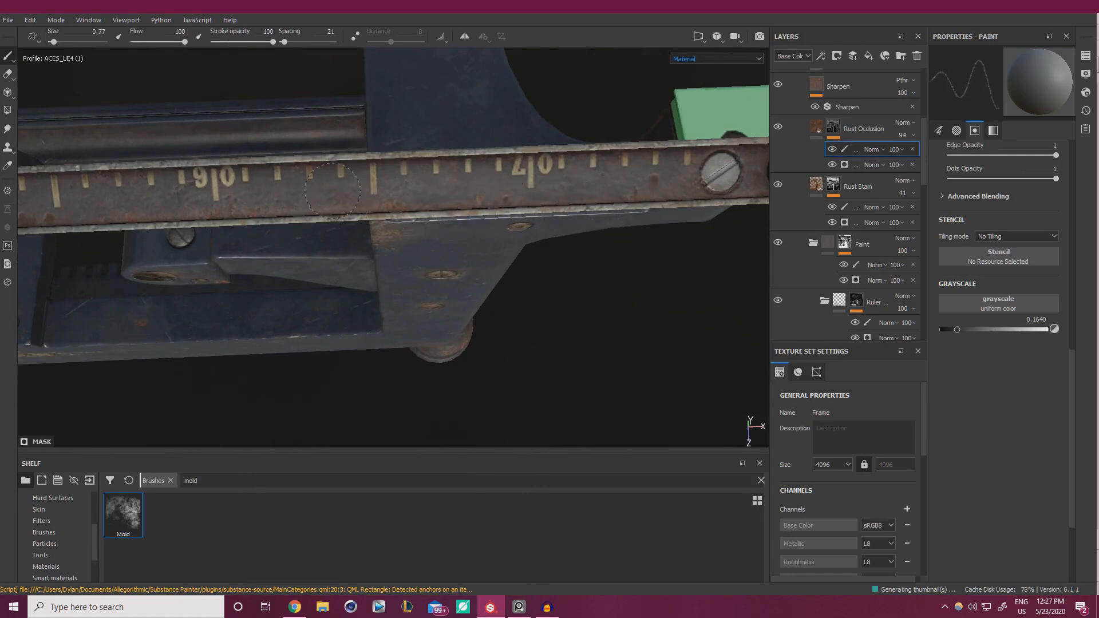
{"action": "mouse_move", "coordinate": [536, 249]}
{"action": "left_mouse_down", "text": "alt"}
{"action": "mouse_move", "coordinate": [442, 210]}
{"action": "mouse_move", "coordinate": [628, 203]}
{"action": "left_mouse_up", "text": "alt"}
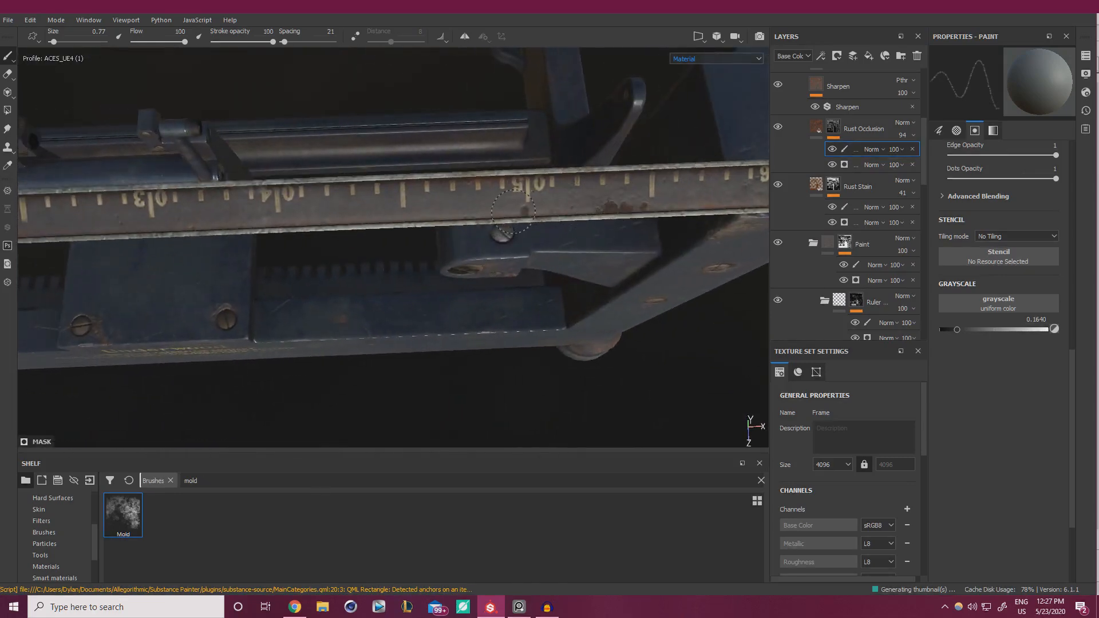
{"action": "right_click_drag", "start_coordinate": [328, 228], "coordinate": [319, 252], "text": "alt"}
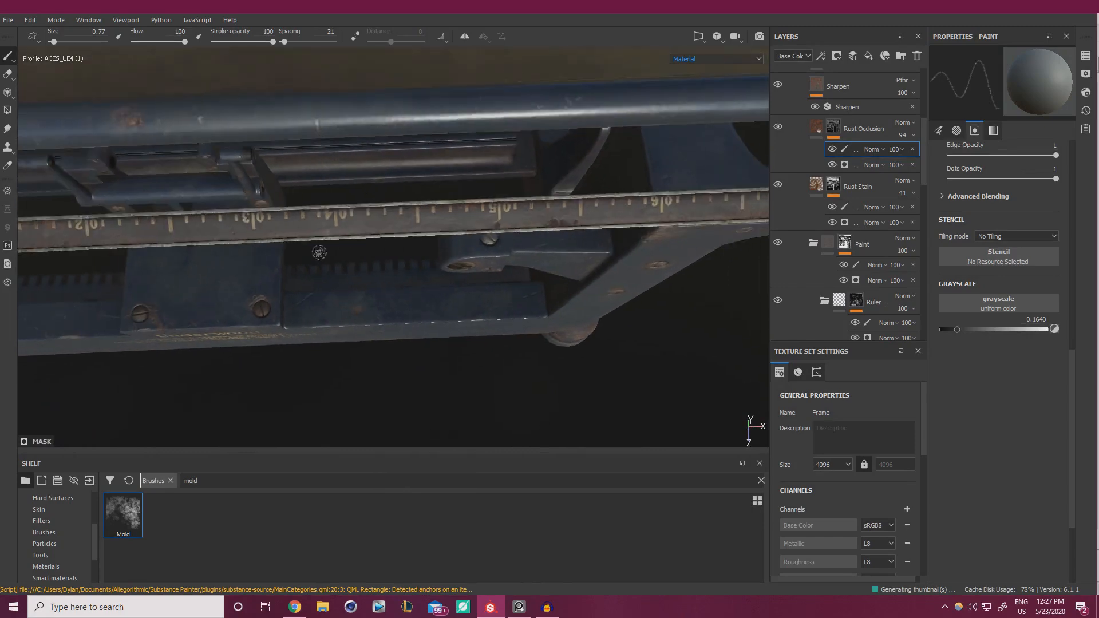
{"action": "left_click_drag", "start_coordinate": [319, 253], "coordinate": [422, 235], "text": "alt"}
{"action": "middle_click_drag", "start_coordinate": [422, 235], "coordinate": [560, 246], "text": "alt"}
{"action": "mouse_move", "coordinate": [559, 246]}
{"action": "left_mouse_down", "text": "alt"}
{"action": "mouse_move", "coordinate": [457, 265]}
{"action": "mouse_move", "coordinate": [493, 233]}
{"action": "left_mouse_up", "text": "alt"}
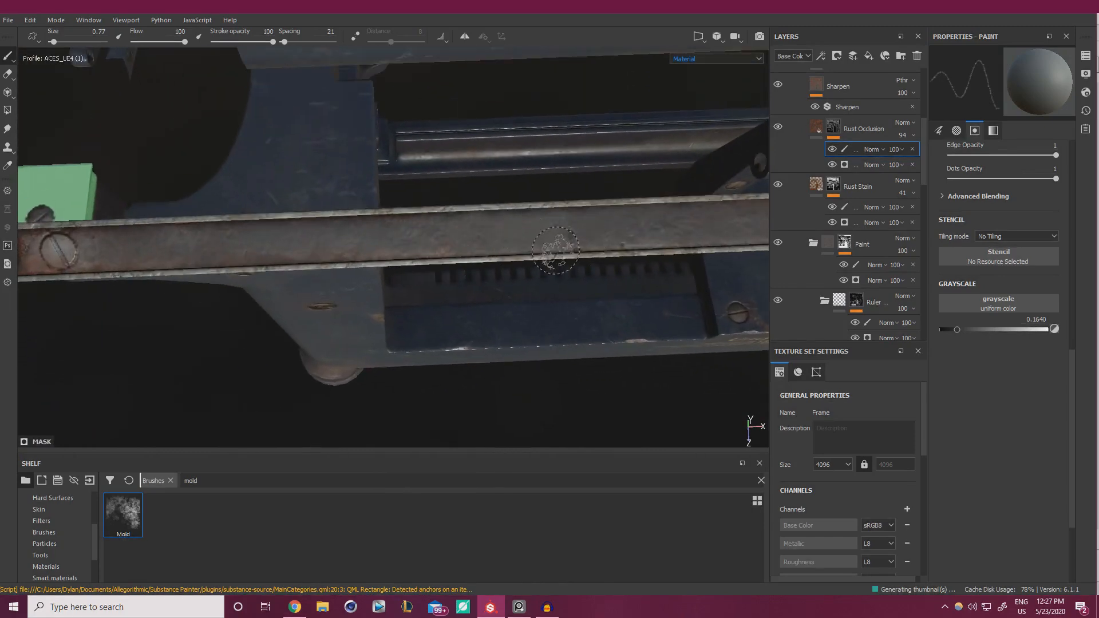
{"action": "left_click_drag", "start_coordinate": [557, 255], "coordinate": [445, 233], "text": "alt"}
{"action": "scroll", "coordinate": [859, 149], "scroll_direction": "up", "scroll_amount": 1}
{"action": "scroll", "coordinate": [857, 146], "scroll_direction": "down", "scroll_amount": 1}
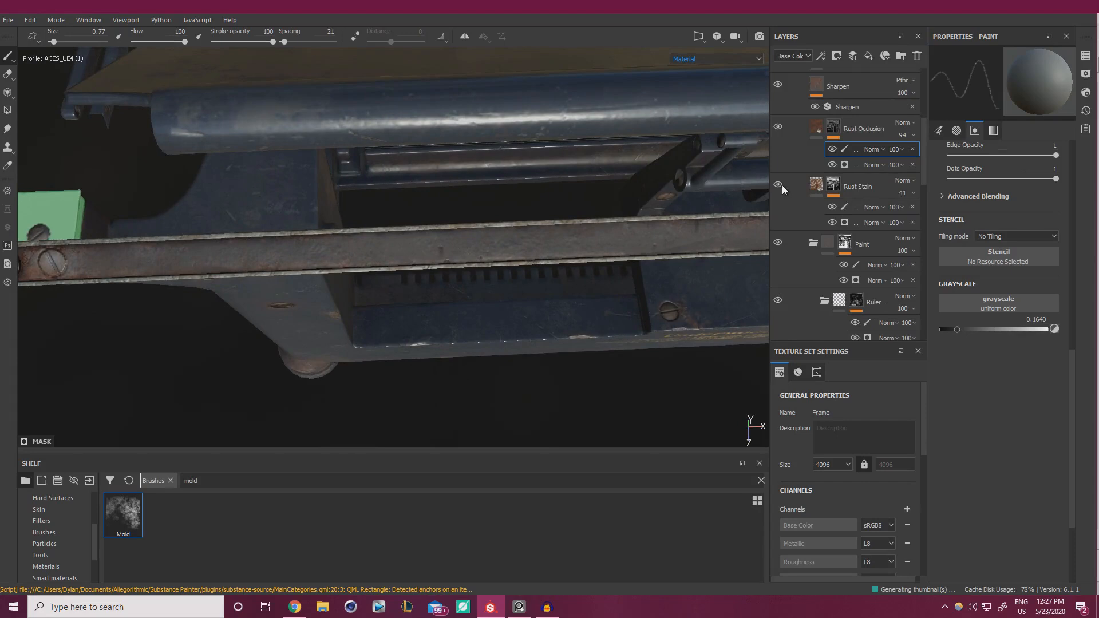
Paint the Rust Stain mask with grayscale 0.1640 and brush size 0.77 on the bar's lower edge near the 50 mark
{"action": "left_click", "coordinate": [845, 207]}
{"action": "left_click_drag", "start_coordinate": [672, 205], "coordinate": [442, 281], "text": "alt"}
{"action": "scroll", "coordinate": [442, 281], "scroll_direction": "up", "scroll_amount": 3}
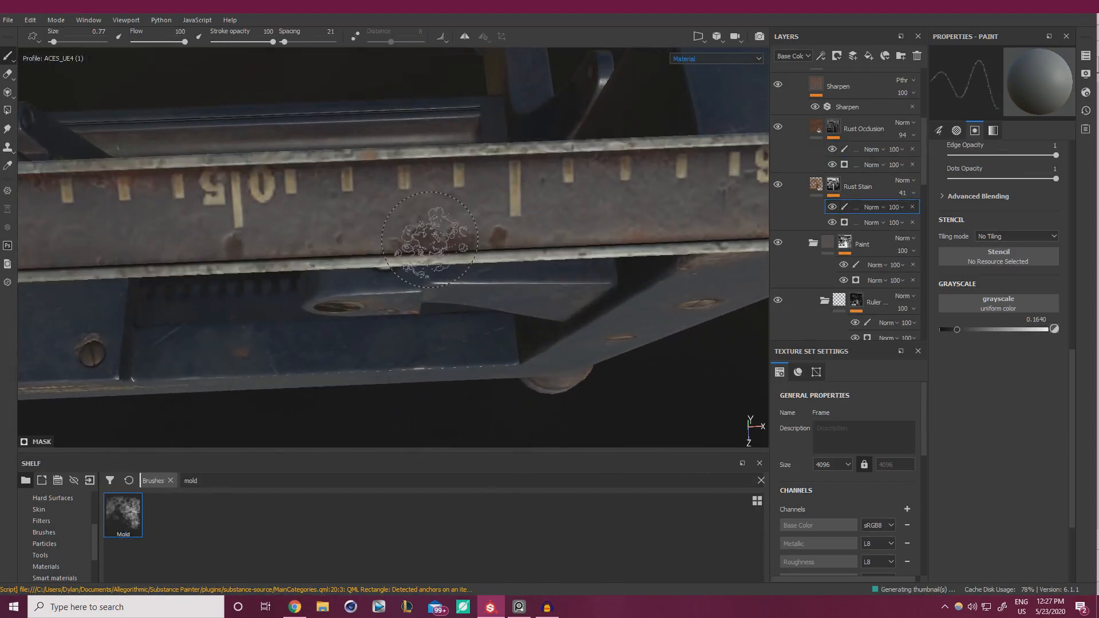
{"action": "mouse_move", "coordinate": [436, 238]}
{"action": "left_mouse_down"}
{"action": "mouse_move", "coordinate": [387, 241]}
{"action": "mouse_move", "coordinate": [402, 243]}
{"action": "left_mouse_up"}
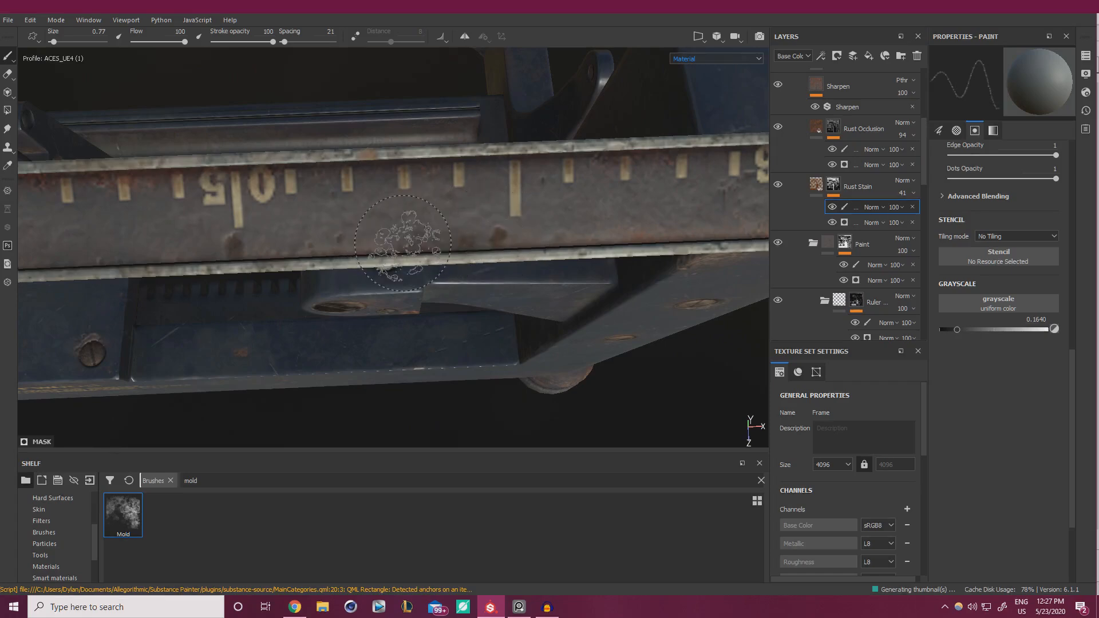
{"action": "mouse_move", "coordinate": [402, 243]}
{"action": "right_mouse_down", "text": "alt"}
{"action": "mouse_move", "coordinate": [286, 249]}
{"action": "mouse_move", "coordinate": [404, 238]}
{"action": "right_mouse_up", "text": "alt"}
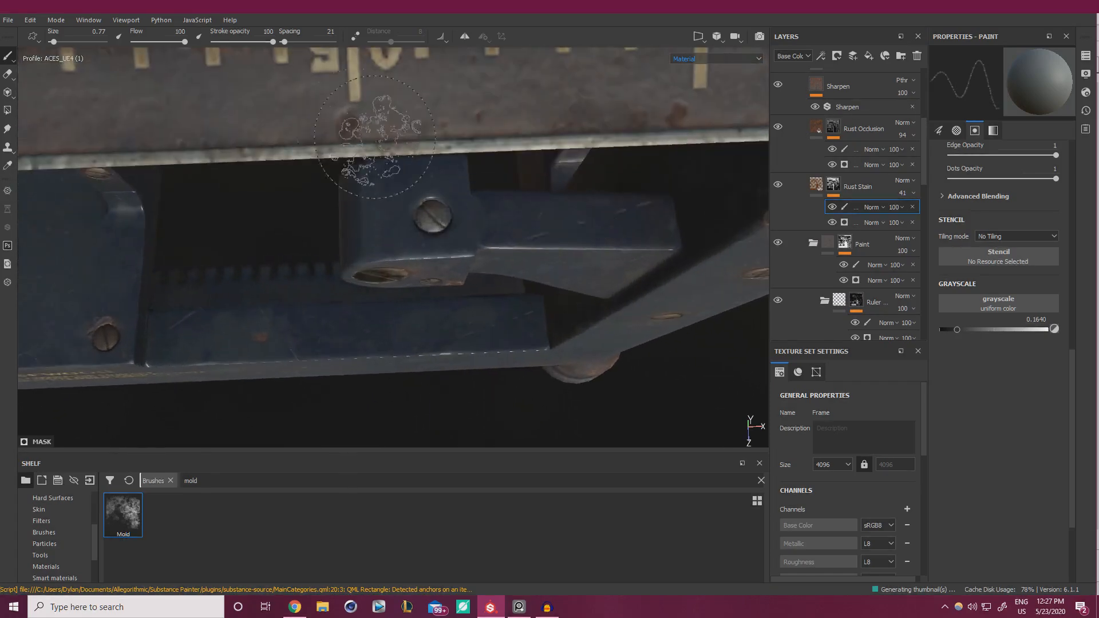
Compare the Rust Occlusion layer on and off at the rear ruler bar's right end
{"action": "right_click_drag", "start_coordinate": [540, 155], "coordinate": [508, 158], "text": "alt"}
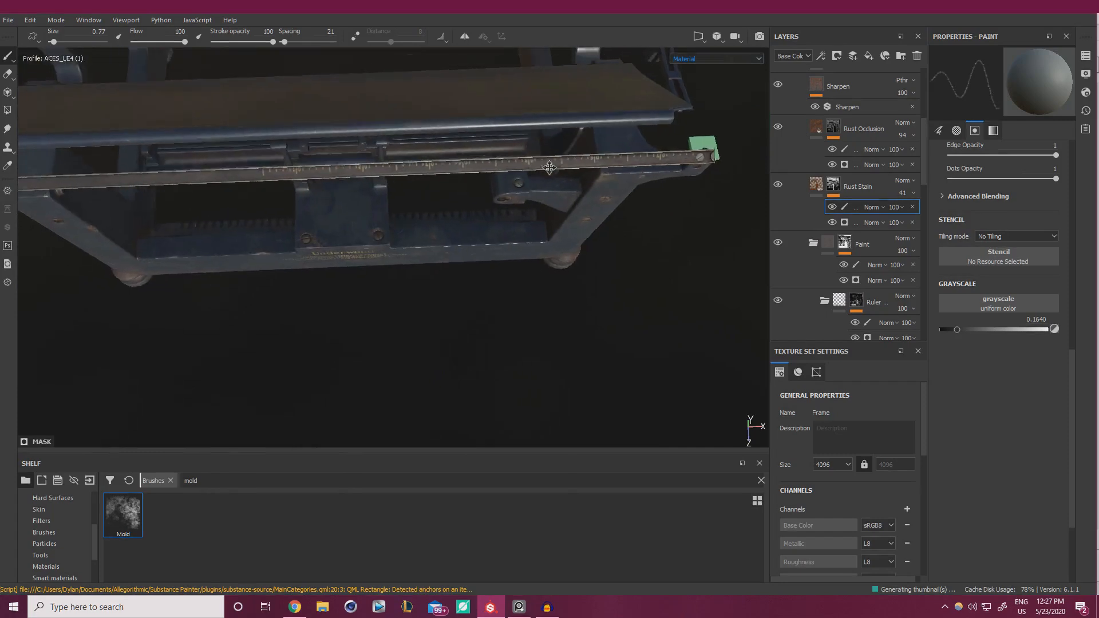
{"action": "middle_click_drag", "start_coordinate": [549, 168], "coordinate": [577, 204], "text": "alt"}
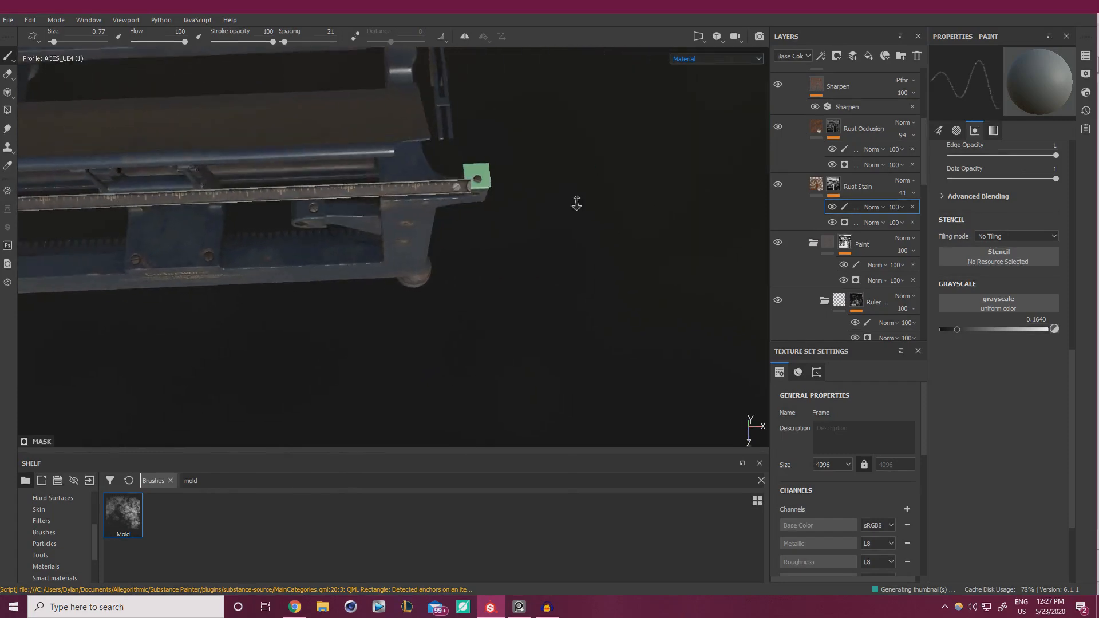
{"action": "right_click_drag", "start_coordinate": [577, 203], "coordinate": [437, 221], "text": "alt"}
{"action": "middle_click_drag", "start_coordinate": [437, 221], "coordinate": [678, 227], "text": "alt"}
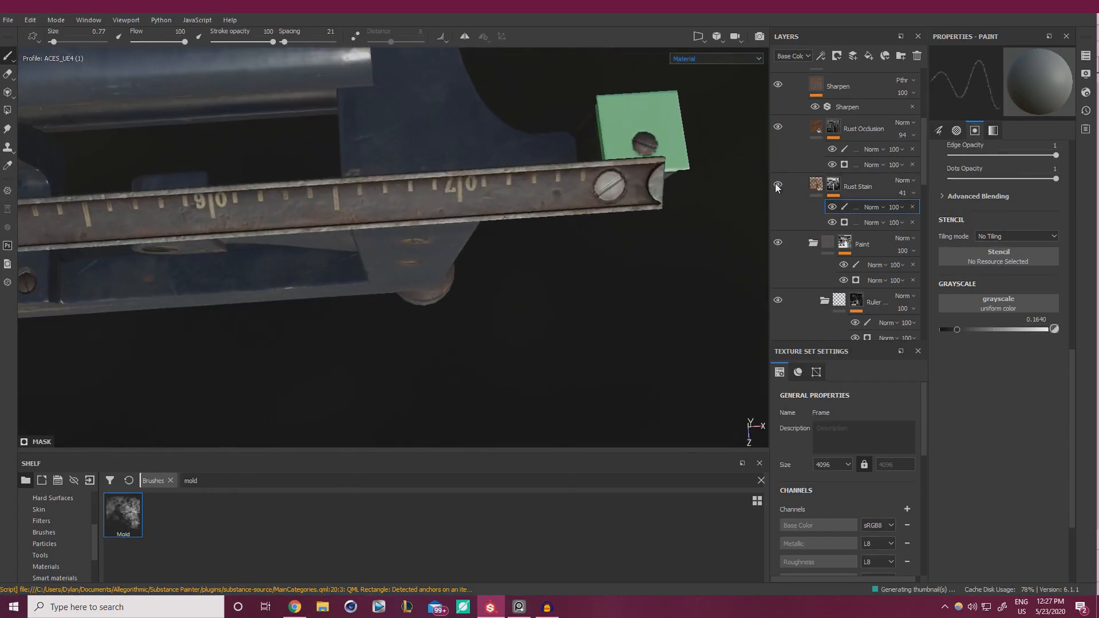
{"action": "left_click", "coordinate": [778, 127]}
{"action": "left_click", "coordinate": [778, 127]}
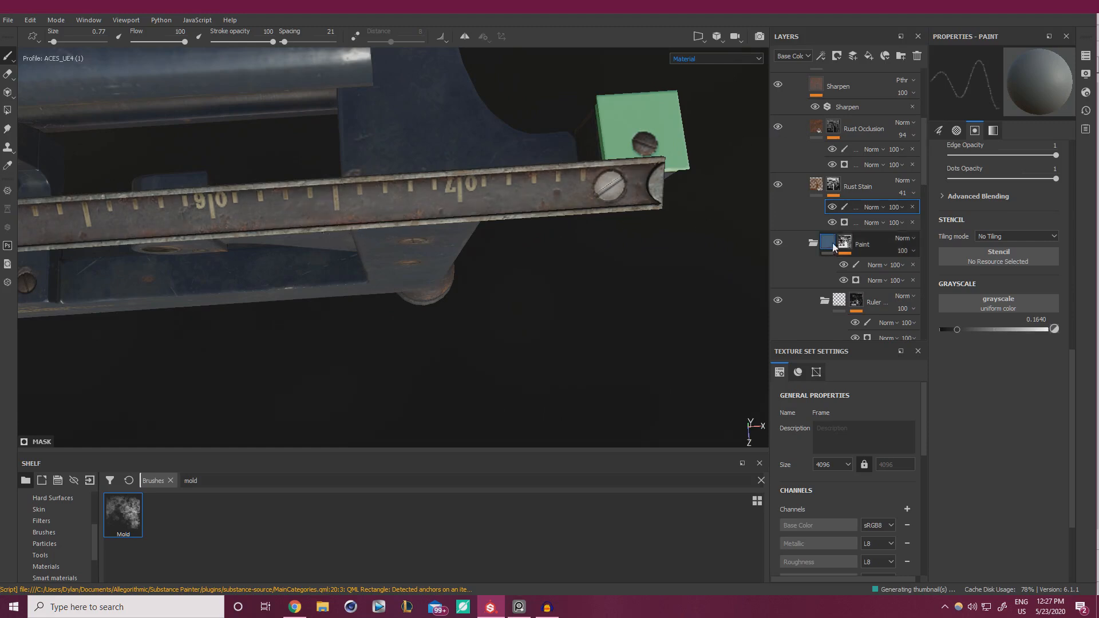
Select the paint effect in the Paint folder's mask and set its grayscale to 0.0899, followed by 0.9524
{"action": "scroll", "coordinate": [829, 219], "scroll_direction": "down", "scroll_amount": 3}
{"action": "left_click", "coordinate": [853, 196]}
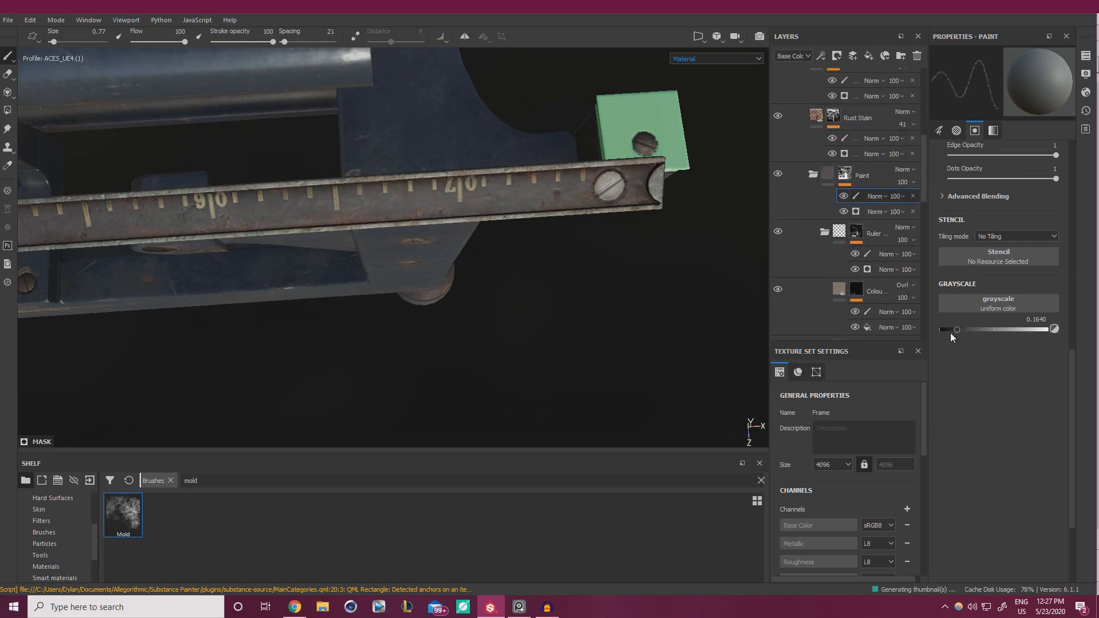
{"action": "left_click_drag", "start_coordinate": [954, 331], "coordinate": [946, 331]}
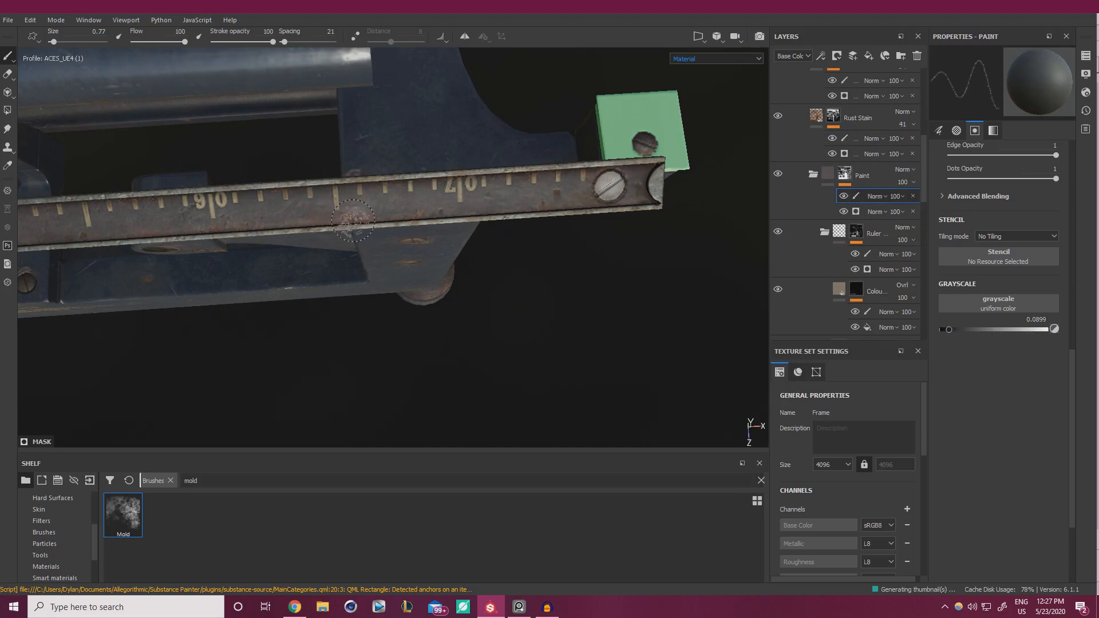
{"action": "left_click", "coordinate": [1043, 329]}
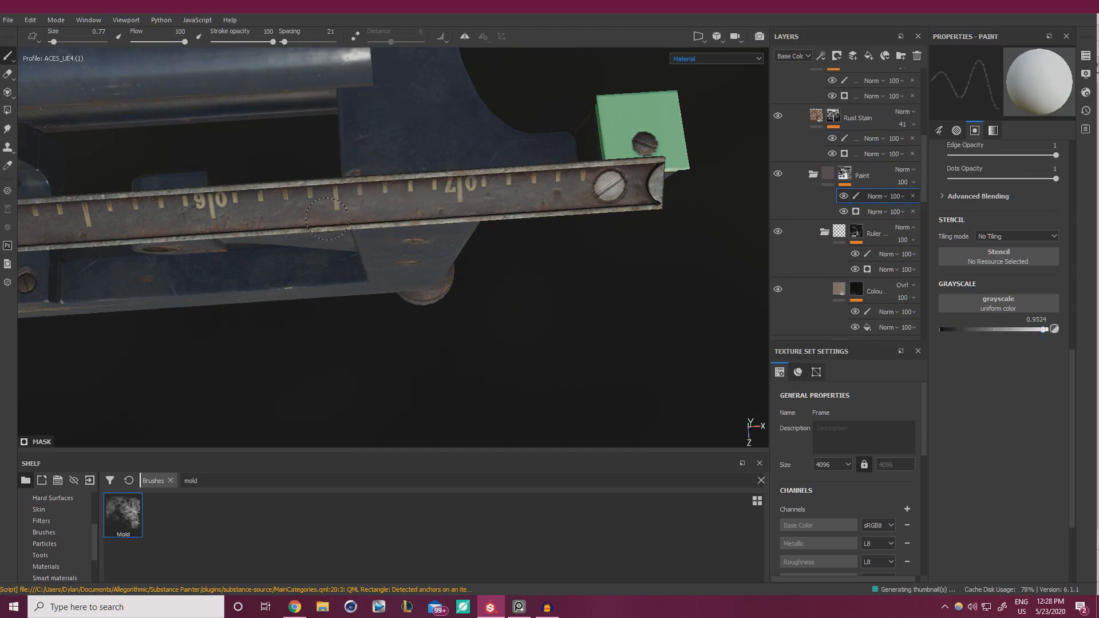
Examine the rear ruler bar from end to end, the whole frame from the front, and the front ruler scale up close
{"action": "left_click_drag", "start_coordinate": [417, 242], "coordinate": [419, 233], "text": "alt"}
{"action": "middle_click_drag", "start_coordinate": [419, 233], "coordinate": [538, 236], "text": "alt"}
{"action": "right_click_drag", "start_coordinate": [538, 235], "coordinate": [481, 240], "text": "alt"}
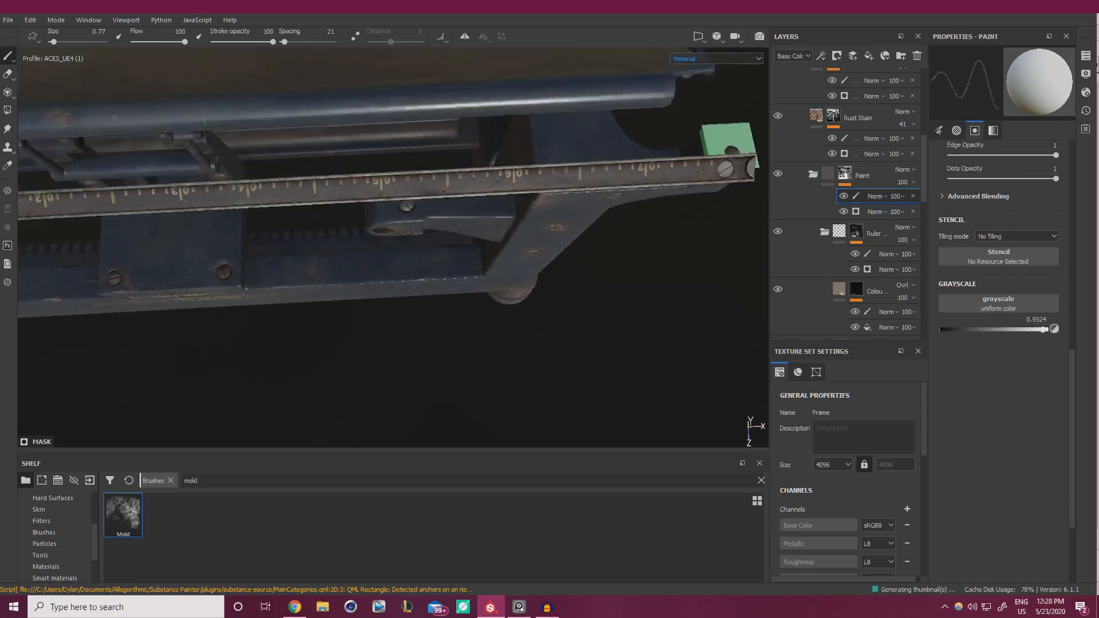
{"action": "middle_click_drag", "start_coordinate": [390, 223], "coordinate": [620, 219], "text": "alt"}
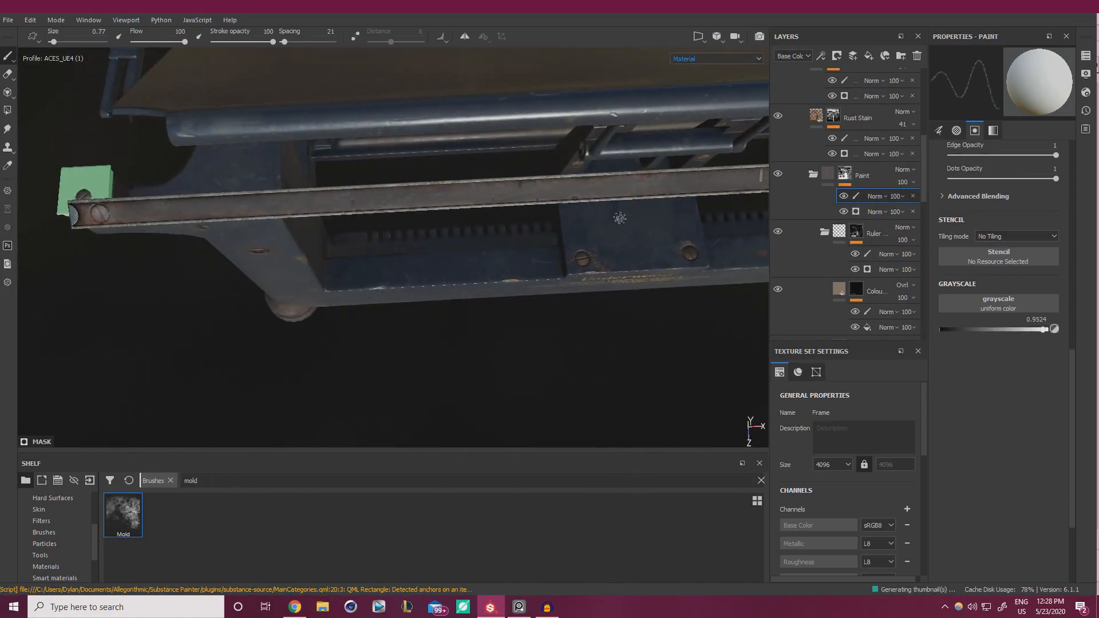
{"action": "left_click_drag", "start_coordinate": [620, 219], "coordinate": [402, 148], "text": "alt"}
{"action": "right_click_drag", "start_coordinate": [433, 155], "coordinate": [41, 166], "text": "alt"}
{"action": "middle_click_drag", "start_coordinate": [563, 109], "coordinate": [309, 115], "text": "alt"}
{"action": "left_click_drag", "start_coordinate": [481, 171], "coordinate": [149, 233], "text": "alt"}
{"action": "left_click_drag", "start_coordinate": [510, 197], "coordinate": [533, 173], "text": "alt"}
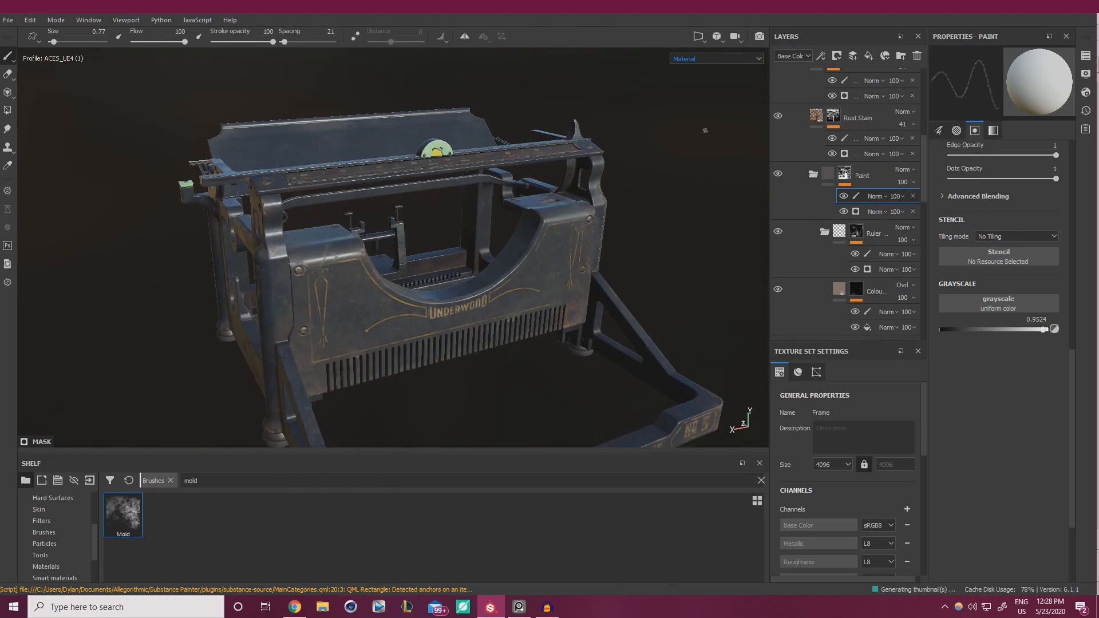
{"action": "right_click_drag", "start_coordinate": [618, 143], "coordinate": [675, 150], "text": "alt"}
{"action": "left_click_drag", "start_coordinate": [607, 154], "coordinate": [636, 215], "text": "alt"}
{"action": "right_click_drag", "start_coordinate": [572, 220], "coordinate": [693, 227], "text": "alt"}
{"action": "left_click_drag", "start_coordinate": [696, 226], "coordinate": [713, 251], "text": "alt"}
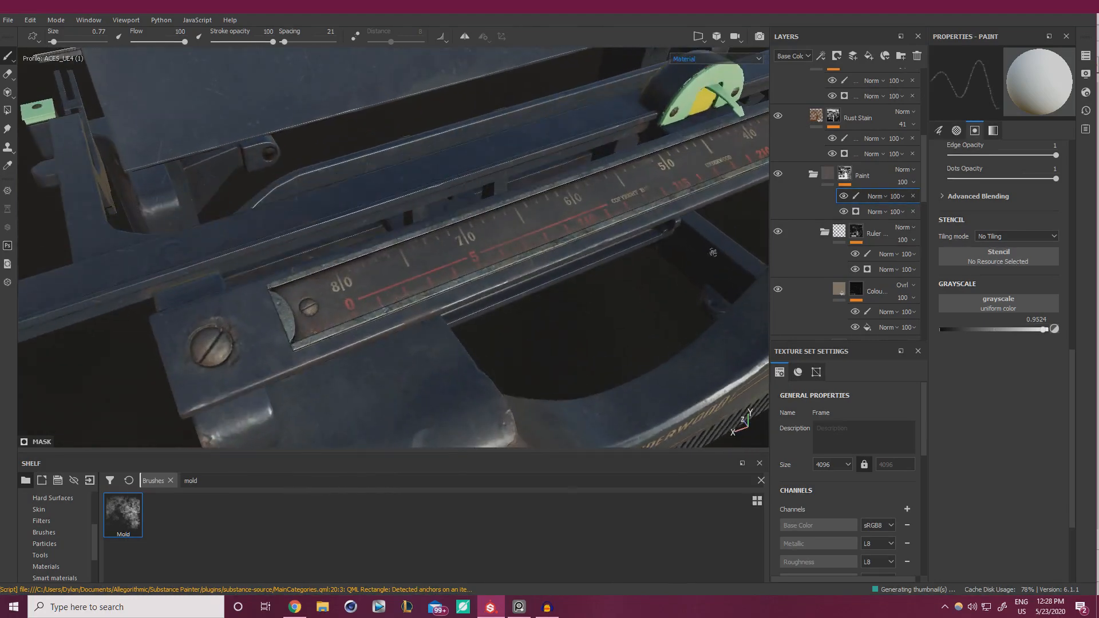
Set the Shiny Paint fill's base color to saturation 0.180 and value 0.079, checking it on the front ruler
{"action": "scroll", "coordinate": [819, 273], "scroll_direction": "down", "scroll_amount": 5}
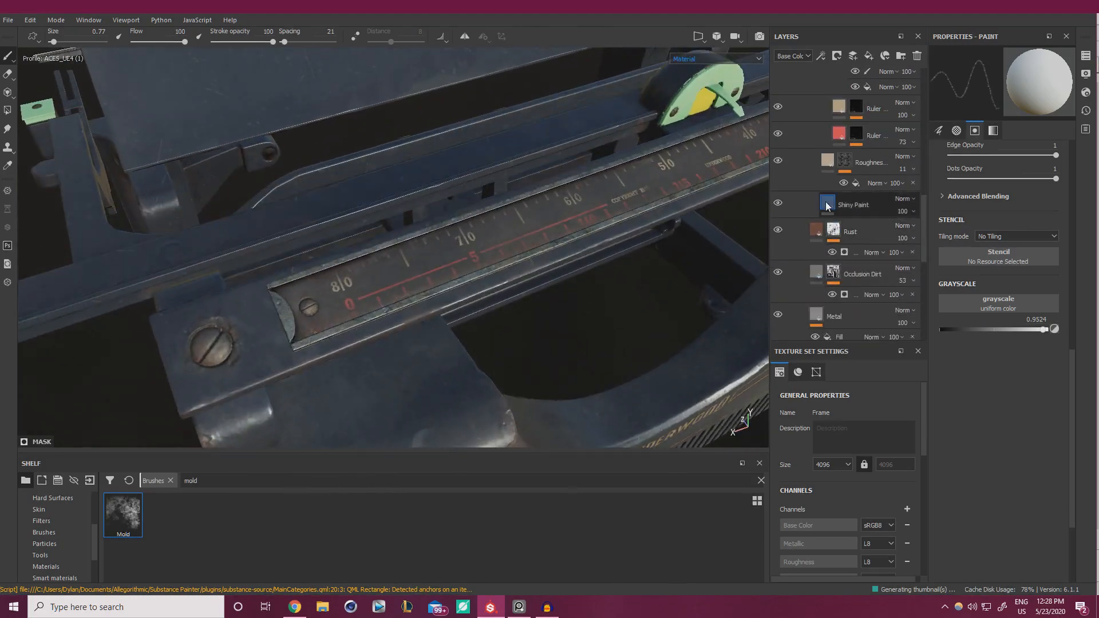
{"action": "left_click", "coordinate": [828, 204]}
{"action": "left_click", "coordinate": [1022, 334]}
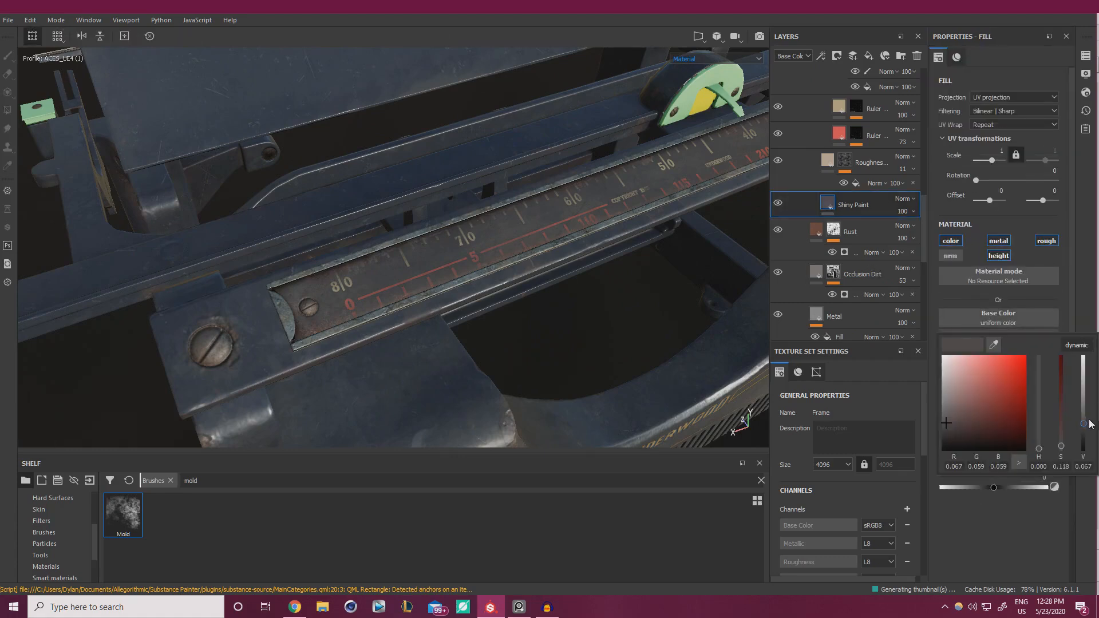
{"action": "left_click_drag", "start_coordinate": [1086, 422], "coordinate": [1085, 425]}
{"action": "left_click_drag", "start_coordinate": [429, 277], "coordinate": [474, 302], "text": "alt"}
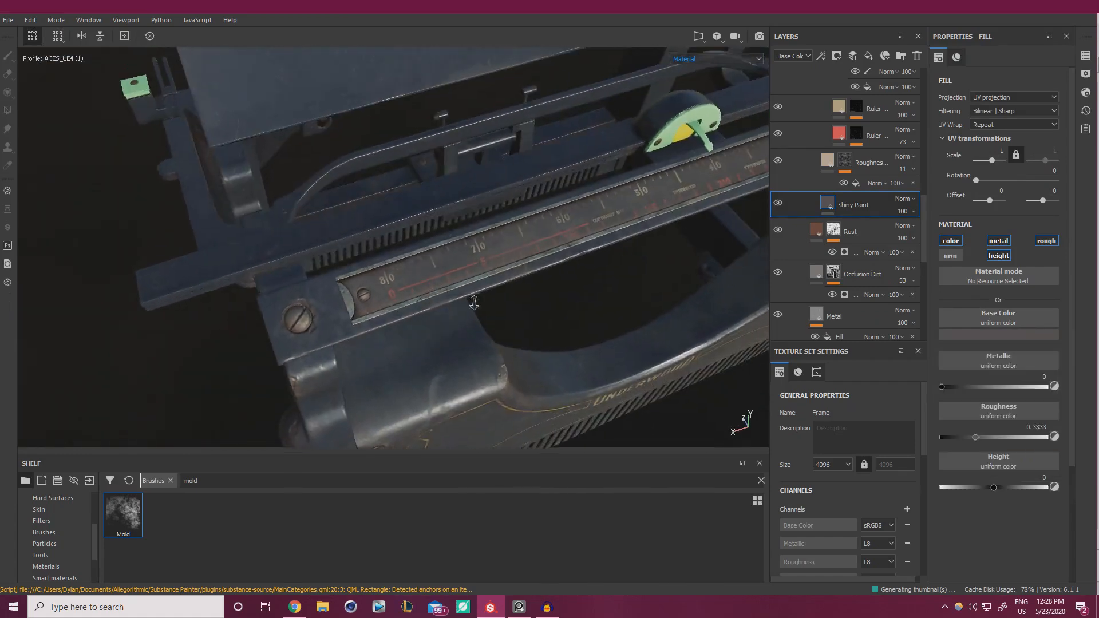
{"action": "right_click_drag", "start_coordinate": [474, 303], "coordinate": [497, 318], "text": "alt"}
{"action": "left_click", "coordinate": [1022, 335]}
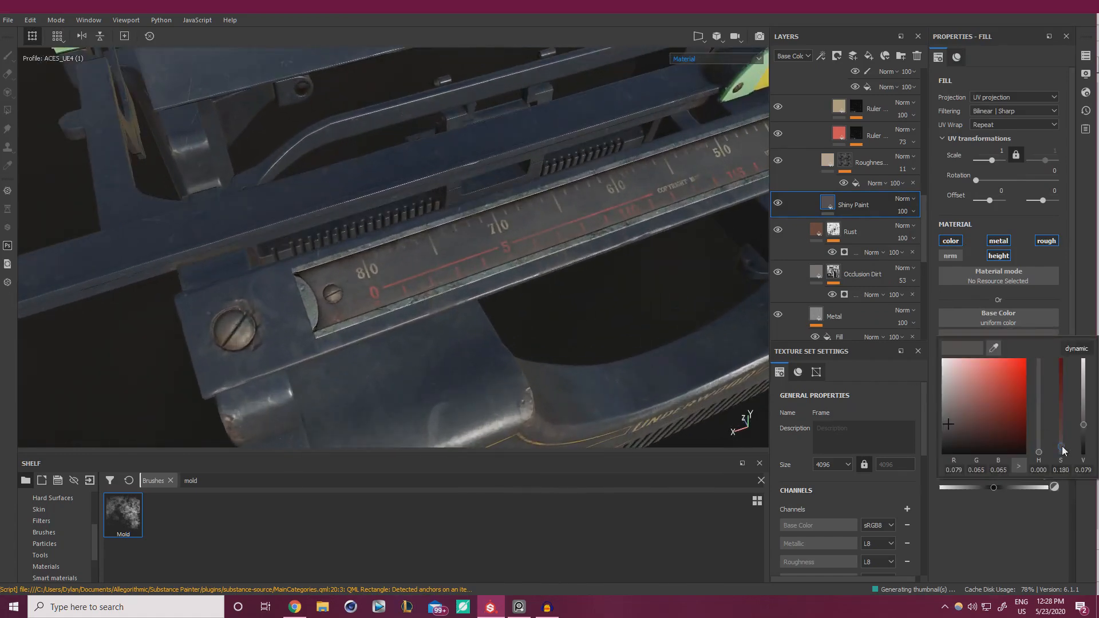
Switch to the reference image viewer, examine the ruler on the Underwood typewriter photo, and move the viewer aside
{"action": "right_click_drag", "start_coordinate": [0, 309], "coordinate": [547, 288]}
{"action": "scroll", "coordinate": [496, 393], "scroll_direction": "up", "scroll_amount": 5}
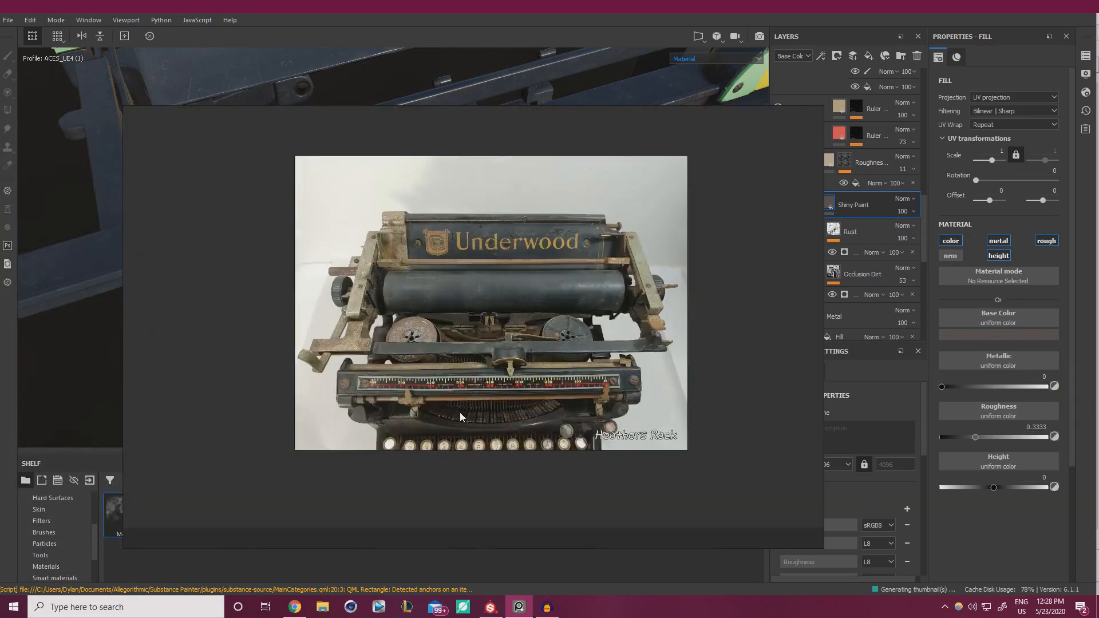
{"action": "right_click_drag", "start_coordinate": [544, 387], "coordinate": [31, 339]}
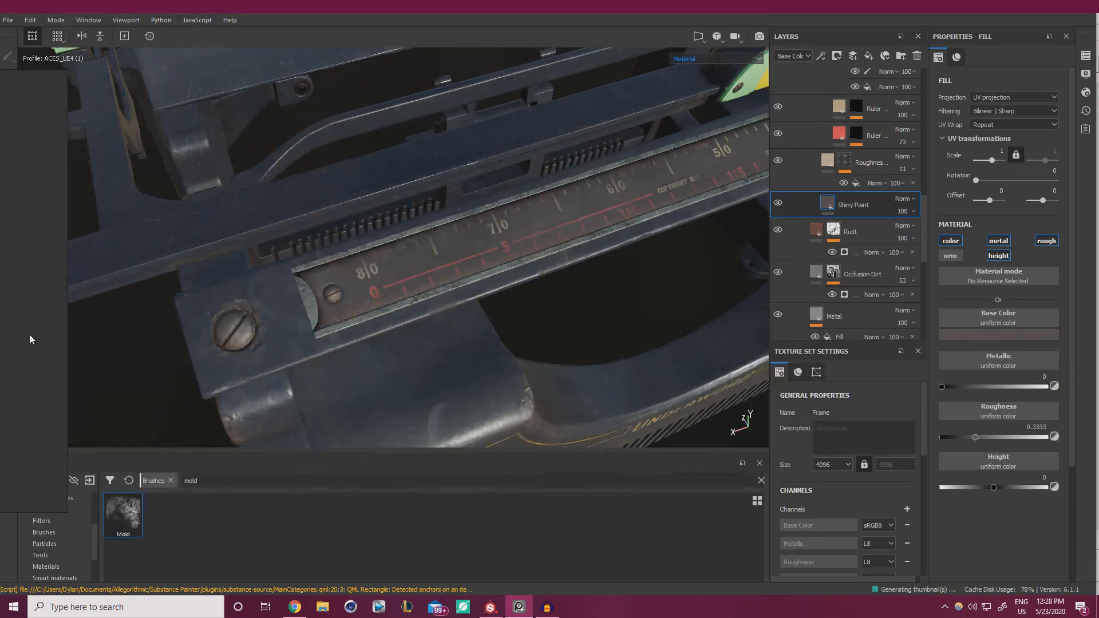
Darken the Shiny Paint base color to value 0.032 and raise its saturation to 0.296, checking the front ruler
{"action": "left_click", "coordinate": [1016, 335]}
{"action": "left_click_drag", "start_coordinate": [1088, 438], "coordinate": [1087, 437]}
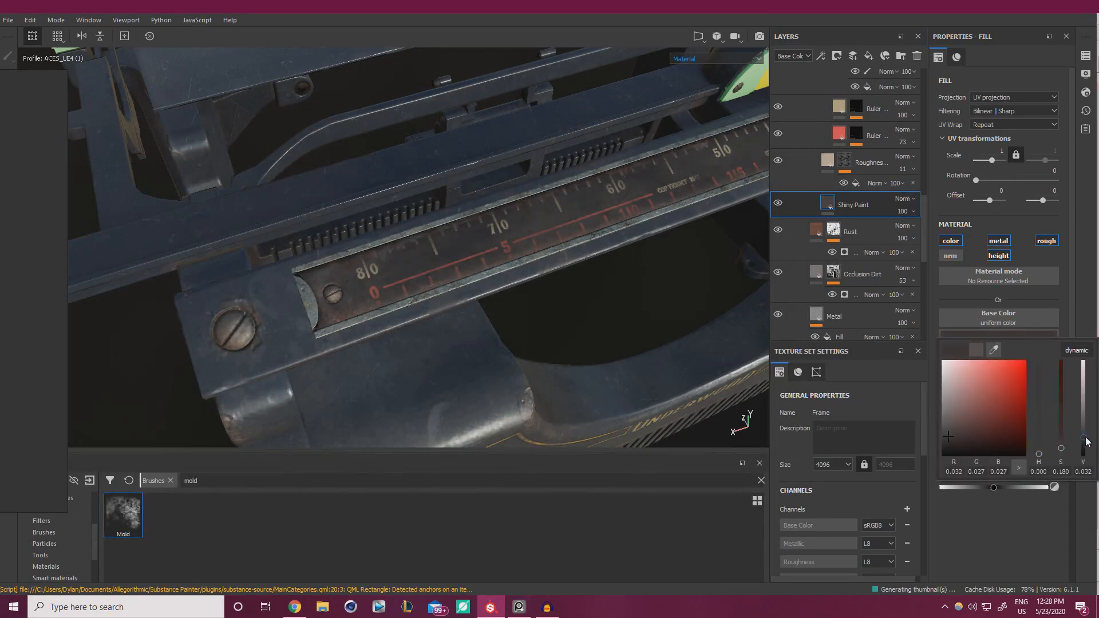
{"action": "left_click_drag", "start_coordinate": [572, 334], "coordinate": [417, 229], "text": "alt"}
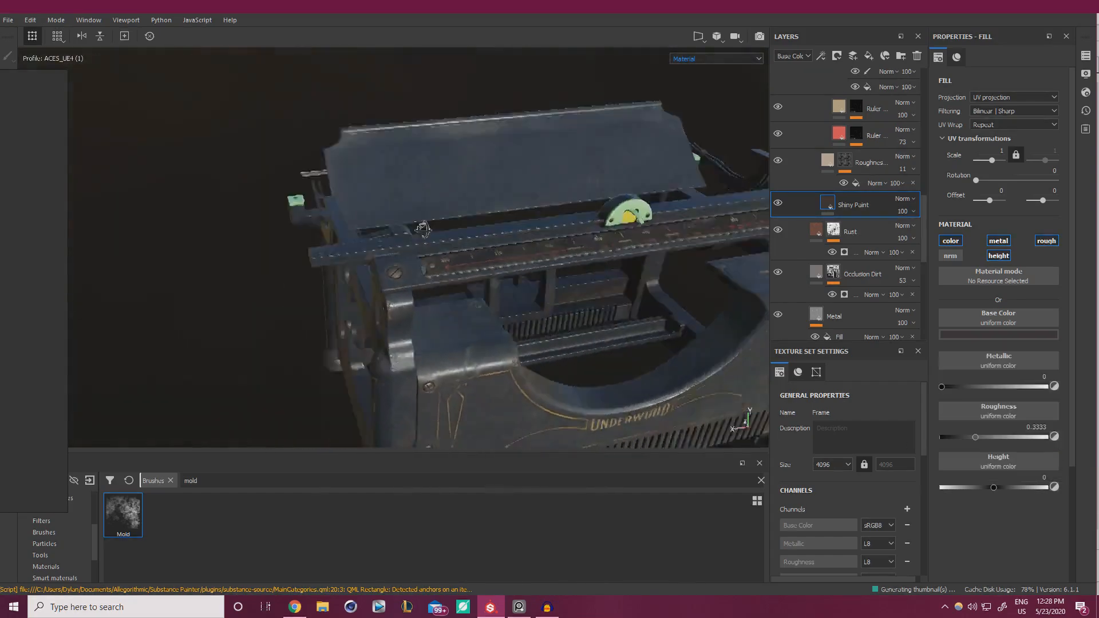
{"action": "right_click_drag", "start_coordinate": [417, 229], "coordinate": [461, 286], "text": "alt"}
{"action": "left_click_drag", "start_coordinate": [462, 286], "coordinate": [717, 315], "text": "alt"}
{"action": "left_click", "coordinate": [1016, 335]}
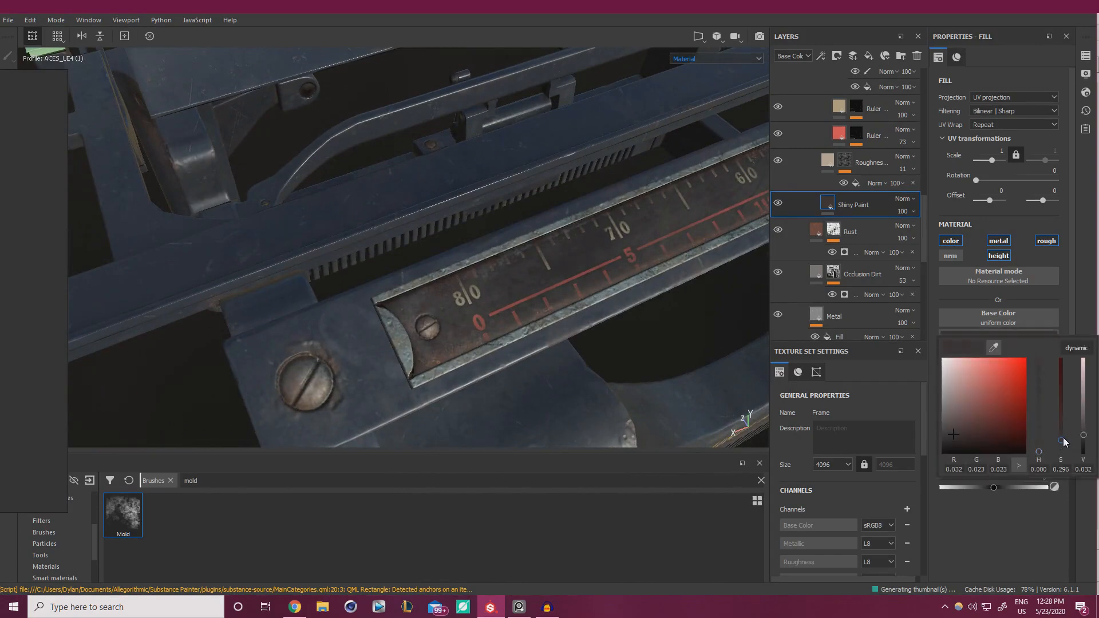
{"action": "left_click_drag", "start_coordinate": [516, 257], "coordinate": [422, 292], "text": "alt"}
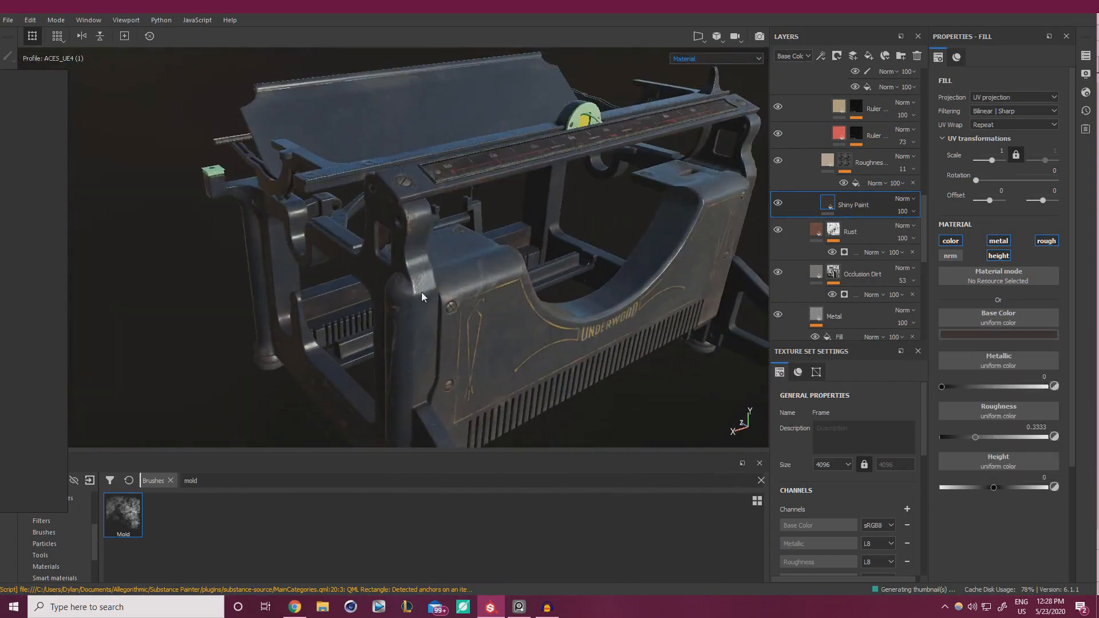
Raise the Shiny Paint base color's saturation to 0.432, checking the effect on the front ruler up close
{"action": "left_click_drag", "start_coordinate": [421, 136], "coordinate": [383, 213], "text": "alt"}
{"action": "right_click_drag", "start_coordinate": [382, 213], "coordinate": [674, 312], "text": "alt"}
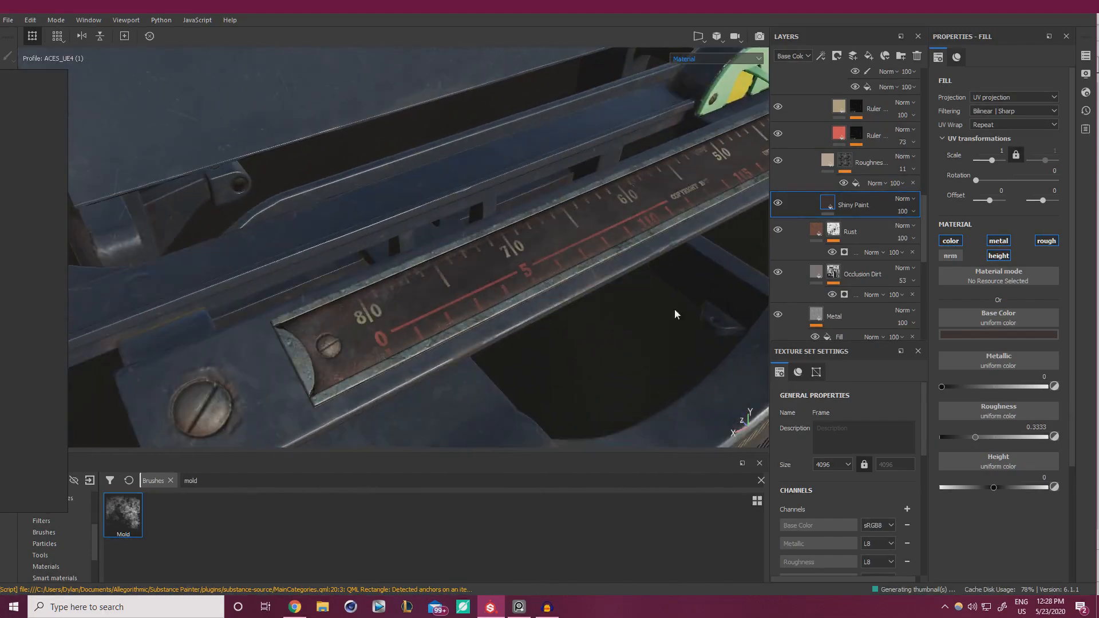
{"action": "left_click", "coordinate": [1018, 335]}
{"action": "left_click", "coordinate": [1062, 431]}
{"action": "scroll", "coordinate": [446, 252], "scroll_direction": "down", "scroll_amount": 4}
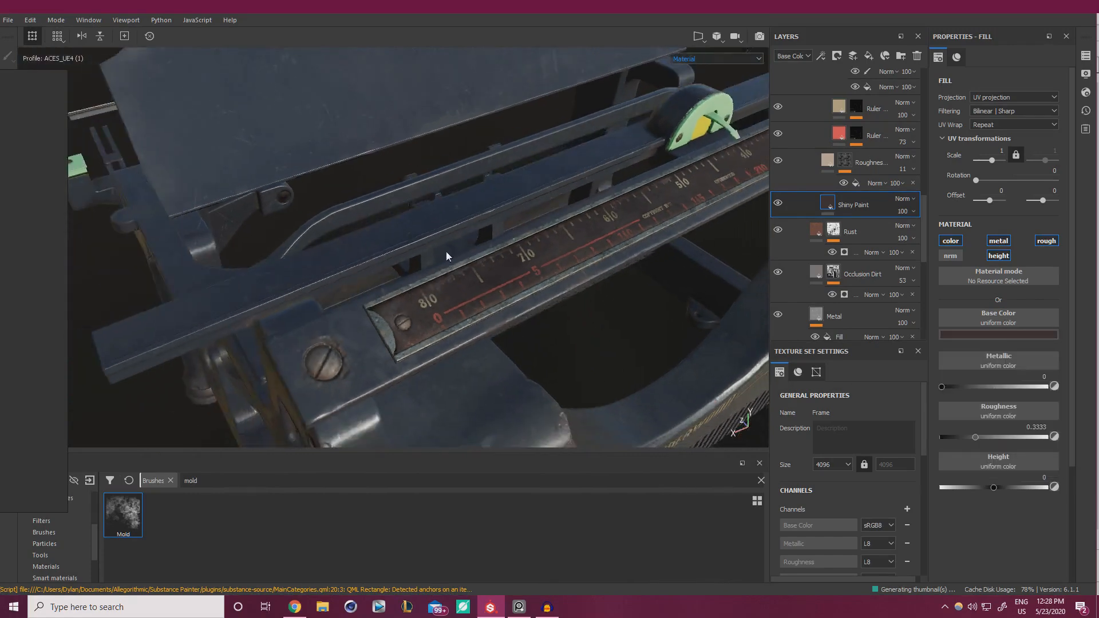
Examine the recoloured front ruler from end to end and the whole frame from above and from the front
{"action": "left_click_drag", "start_coordinate": [446, 252], "coordinate": [495, 307], "text": "alt"}
{"action": "middle_click_drag", "start_coordinate": [658, 251], "coordinate": [346, 255], "text": "alt"}
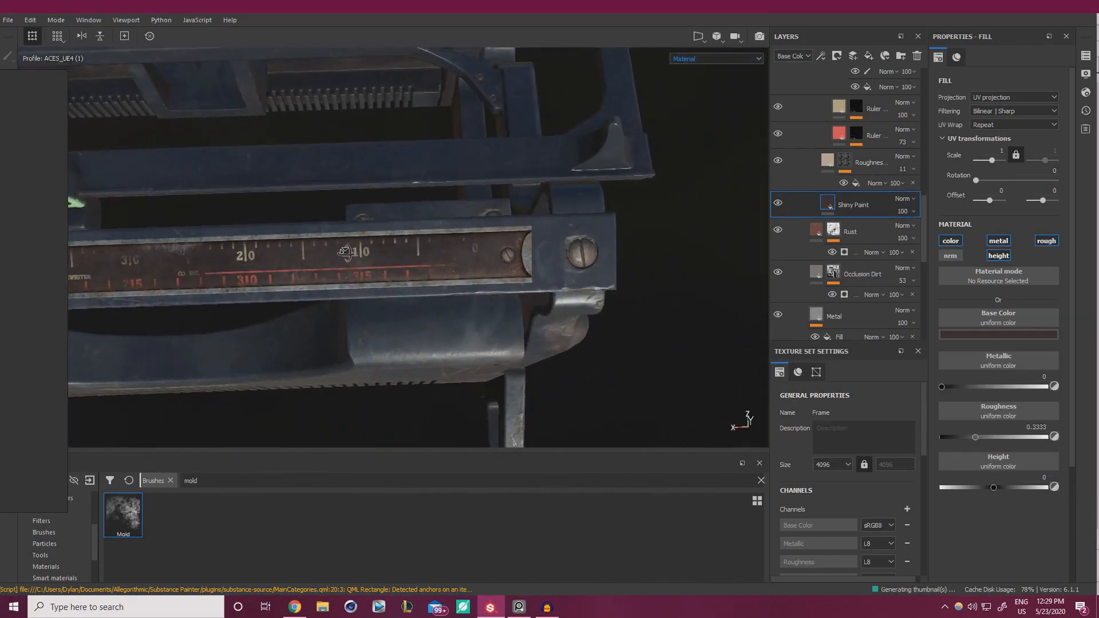
{"action": "left_click_drag", "start_coordinate": [346, 255], "coordinate": [499, 262], "text": "alt"}
{"action": "right_click_drag", "start_coordinate": [499, 263], "coordinate": [425, 277], "text": "alt"}
{"action": "middle_click_drag", "start_coordinate": [425, 277], "coordinate": [562, 207], "text": "alt"}
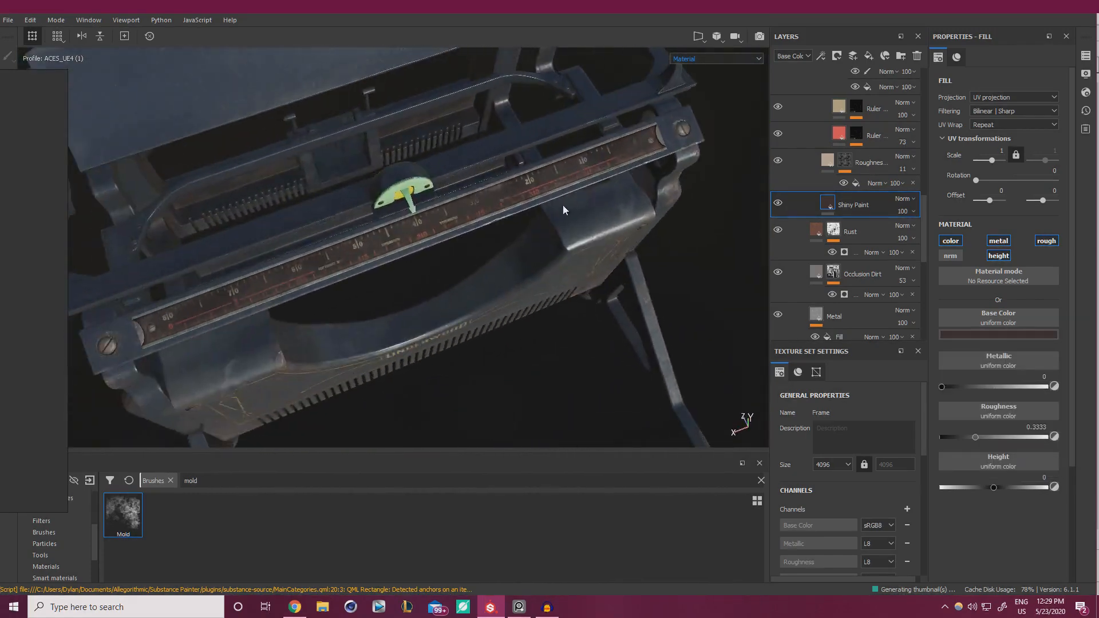
{"action": "left_click_drag", "start_coordinate": [562, 207], "coordinate": [464, 220], "text": "alt"}
{"action": "right_click_drag", "start_coordinate": [464, 221], "coordinate": [382, 258], "text": "alt"}
{"action": "middle_click_drag", "start_coordinate": [383, 258], "coordinate": [476, 209], "text": "alt"}
{"action": "left_click_drag", "start_coordinate": [475, 209], "coordinate": [356, 198], "text": "alt"}
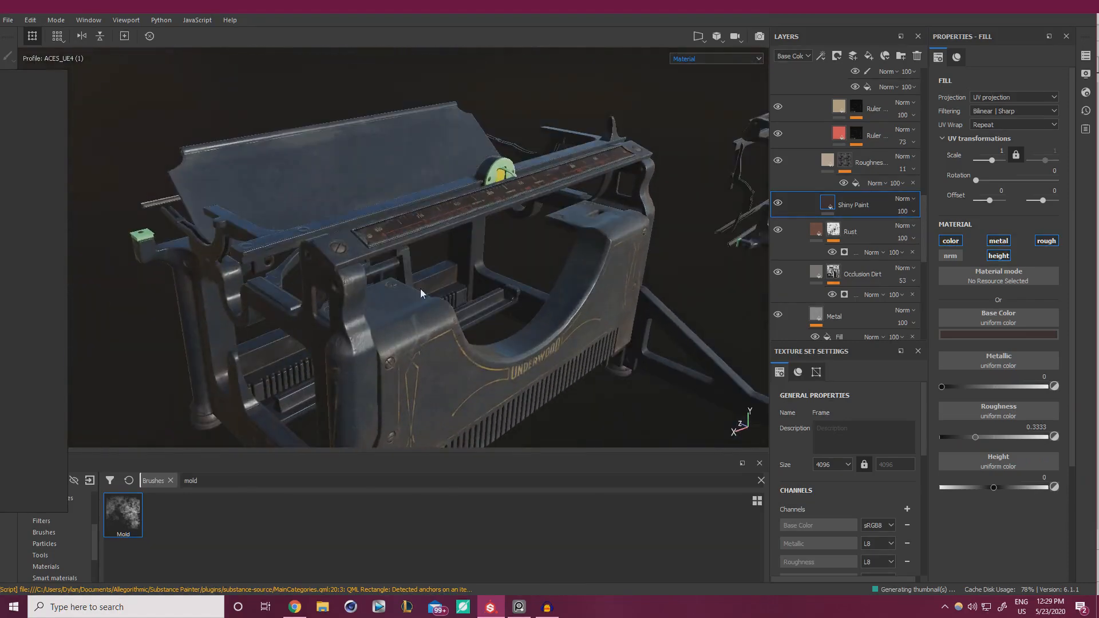
Bring in the reference image viewer to compare, move it aside, and examine the front ruler scale again from several angles
{"action": "right_click_drag", "start_coordinate": [0, 364], "coordinate": [443, 335]}
{"action": "right_click_drag", "start_coordinate": [412, 301], "coordinate": [0, 310]}
{"action": "right_click_drag", "start_coordinate": [338, 258], "coordinate": [298, 272], "text": "alt"}
{"action": "left_click_drag", "start_coordinate": [298, 272], "coordinate": [450, 258], "text": "alt"}
{"action": "middle_click_drag", "start_coordinate": [449, 257], "coordinate": [627, 192], "text": "alt"}
{"action": "left_click_drag", "start_coordinate": [320, 312], "coordinate": [482, 283], "text": "alt"}
{"action": "right_click_drag", "start_coordinate": [574, 282], "coordinate": [564, 286], "text": "alt"}
{"action": "left_click_drag", "start_coordinate": [630, 292], "coordinate": [373, 273], "text": "alt"}
{"action": "middle_click_drag", "start_coordinate": [687, 312], "coordinate": [446, 166], "text": "alt"}
{"action": "right_click_drag", "start_coordinate": [395, 209], "coordinate": [458, 213], "text": "alt"}
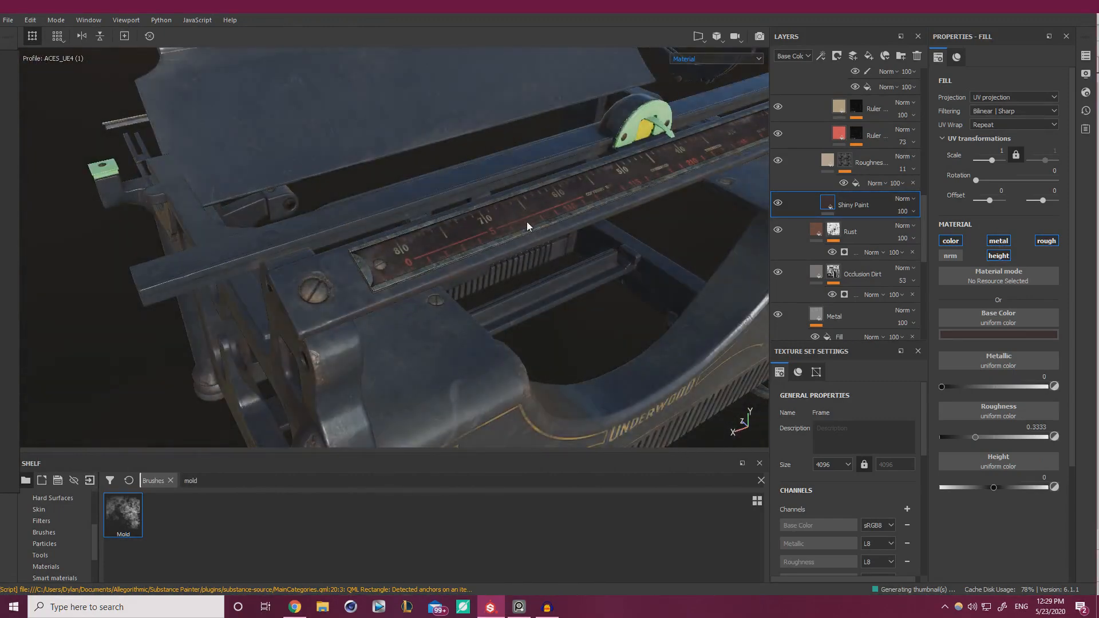
Set the Shiny Paint base color's value to 0.040, checking it along the front ruler
{"action": "left_click", "coordinate": [984, 335]}
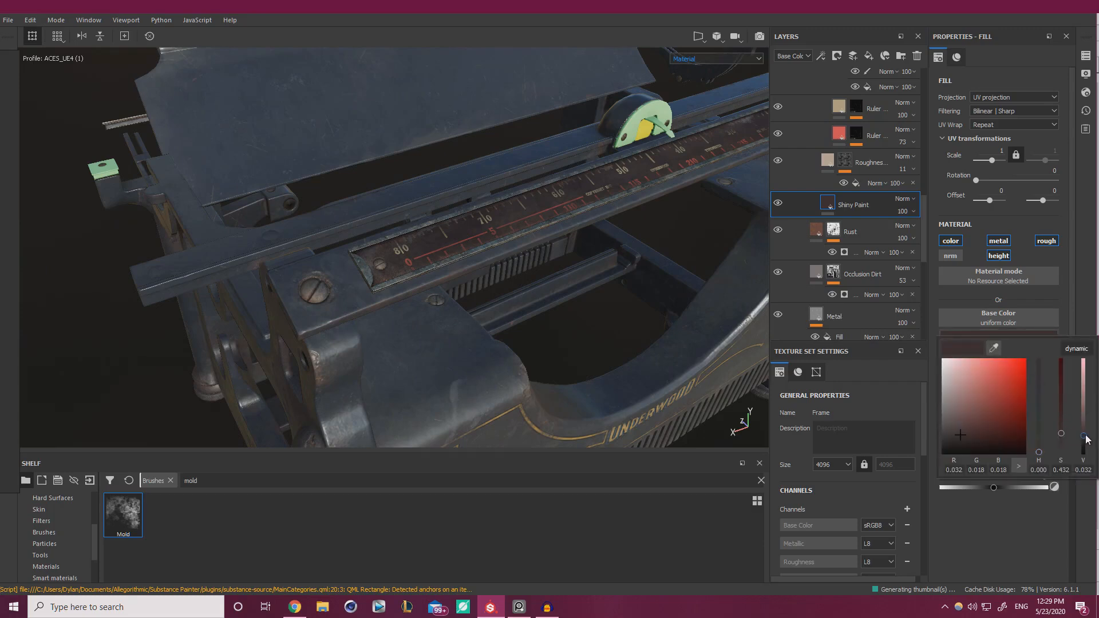
{"action": "left_click_drag", "start_coordinate": [1087, 439], "coordinate": [1086, 439]}
{"action": "left_click_drag", "start_coordinate": [526, 244], "coordinate": [312, 222], "text": "alt"}
Slightly lower the saturation of the Shiny Paint base color and save the project
{"action": "left_click", "coordinate": [1038, 335]}
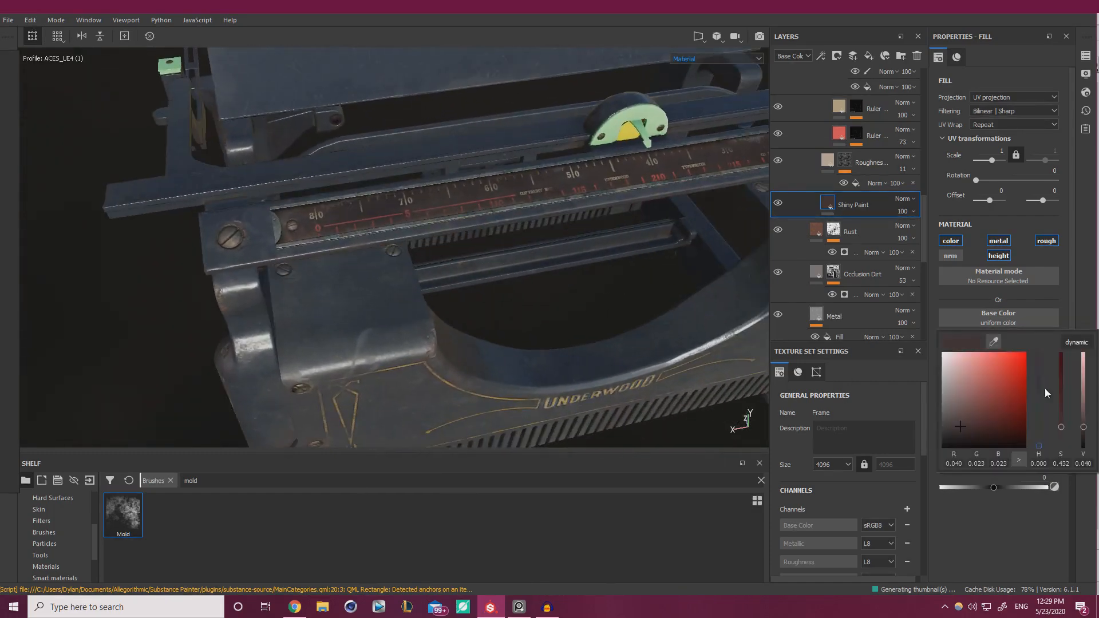
{"action": "left_click_drag", "start_coordinate": [1063, 431], "coordinate": [1063, 431]}
{"action": "left_click_drag", "start_coordinate": [617, 297], "coordinate": [434, 174], "text": "alt"}
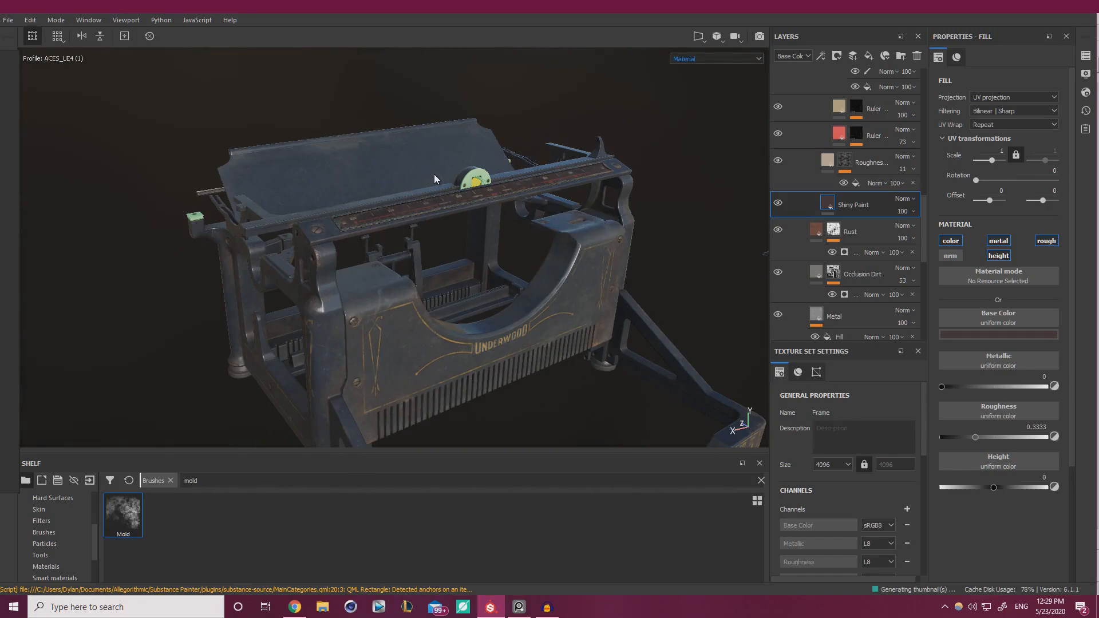
{"action": "key", "text": "ctrl+s"}
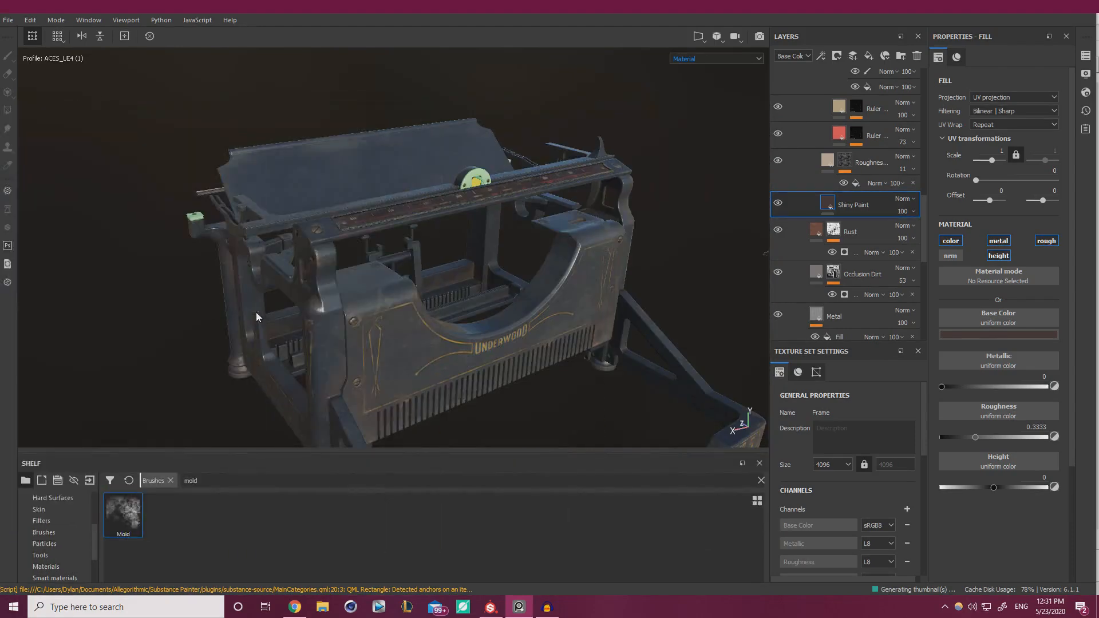
Collapse the Painted folder in the layer stack and select the green fill layer inside the Metal Misc folder
{"action": "right_click_drag", "start_coordinate": [256, 311], "coordinate": [435, 291], "text": "alt"}
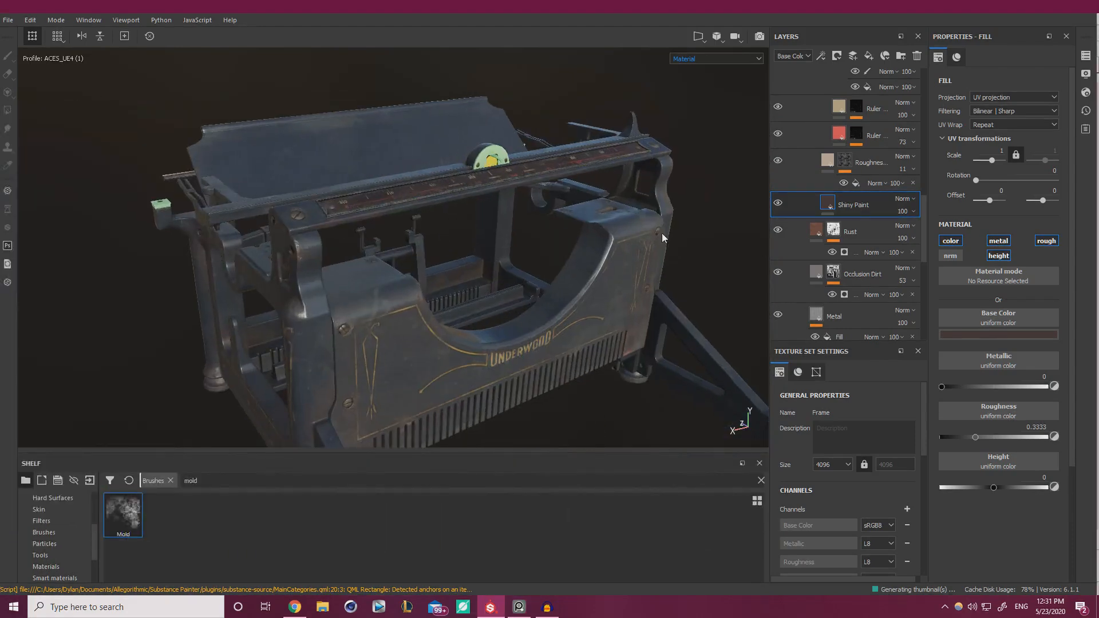
{"action": "scroll", "coordinate": [858, 186], "scroll_direction": "up", "scroll_amount": 5}
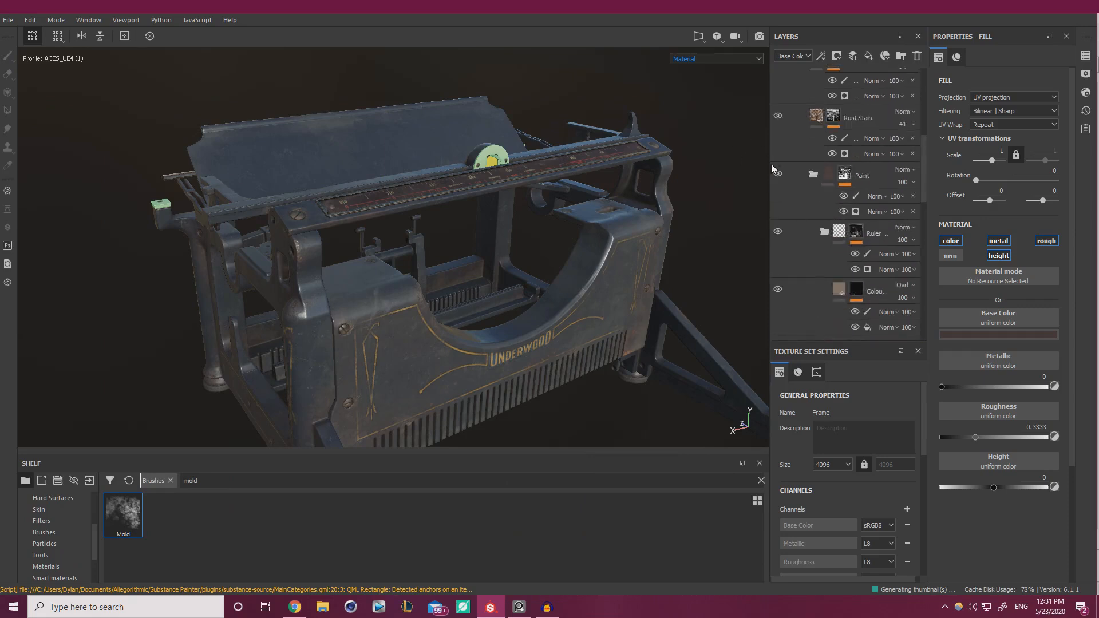
{"action": "scroll", "coordinate": [787, 198], "scroll_direction": "up", "scroll_amount": 6}
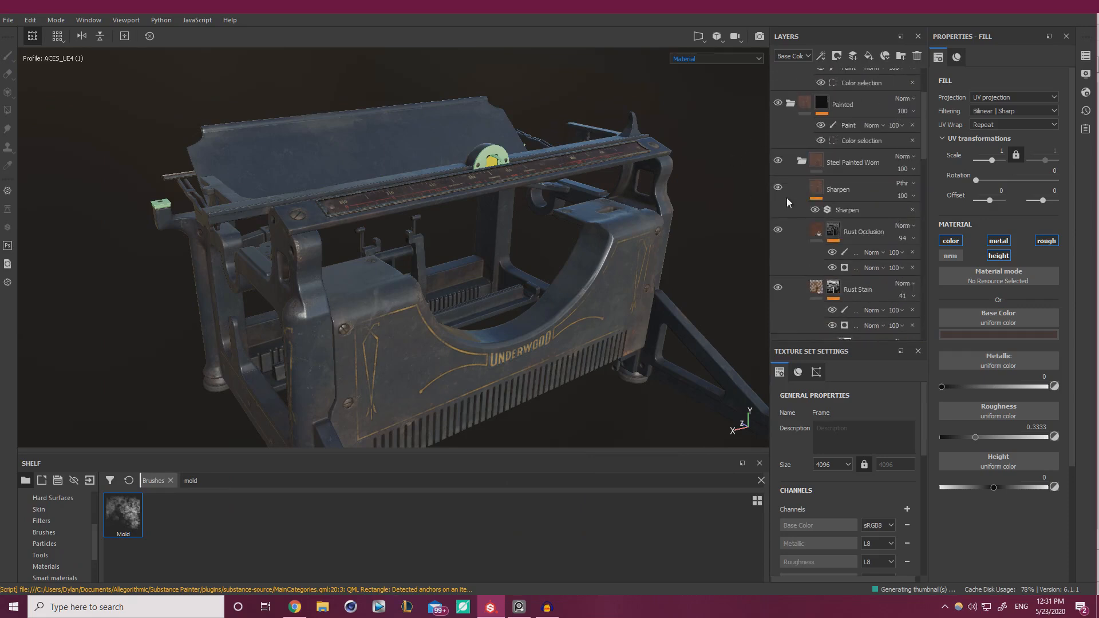
{"action": "scroll", "coordinate": [787, 197], "scroll_direction": "down", "scroll_amount": 2}
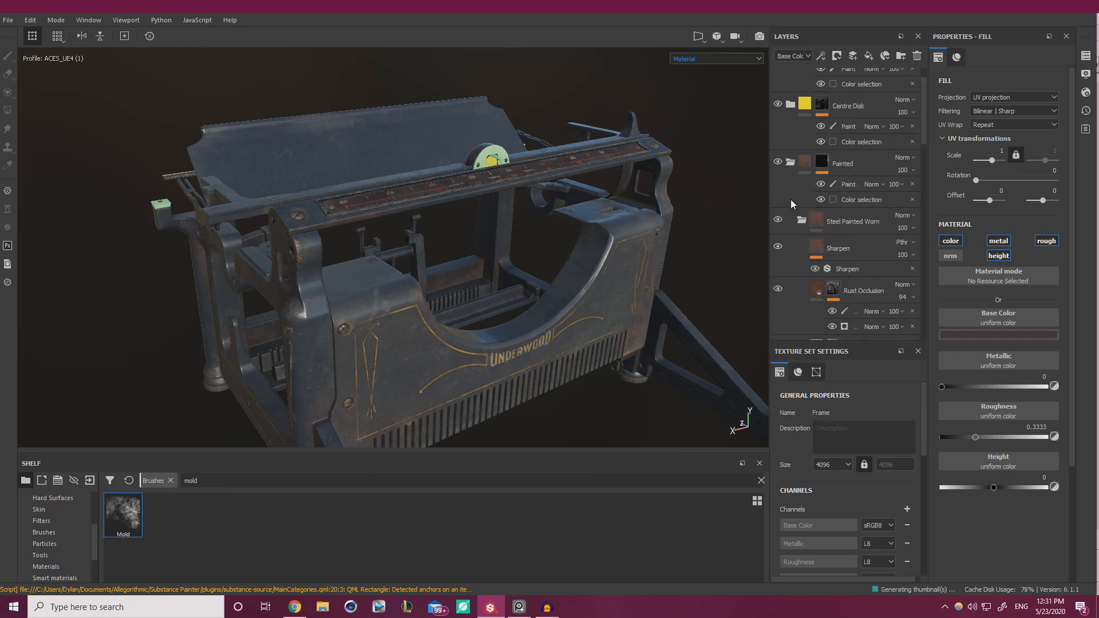
{"action": "left_click", "coordinate": [790, 163]}
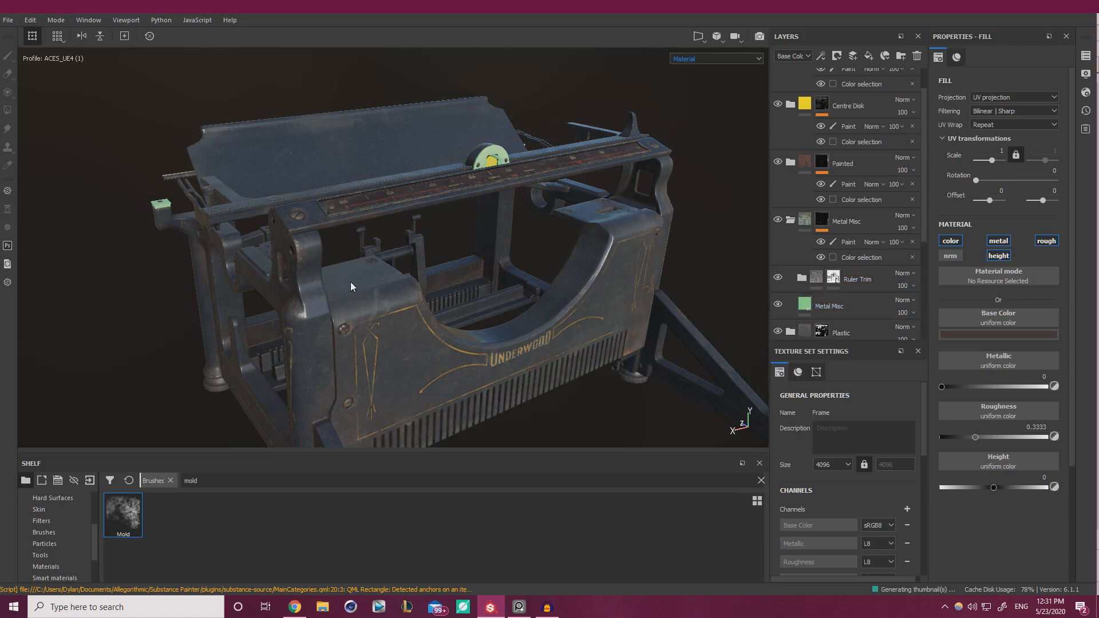
{"action": "left_click", "coordinate": [828, 309]}
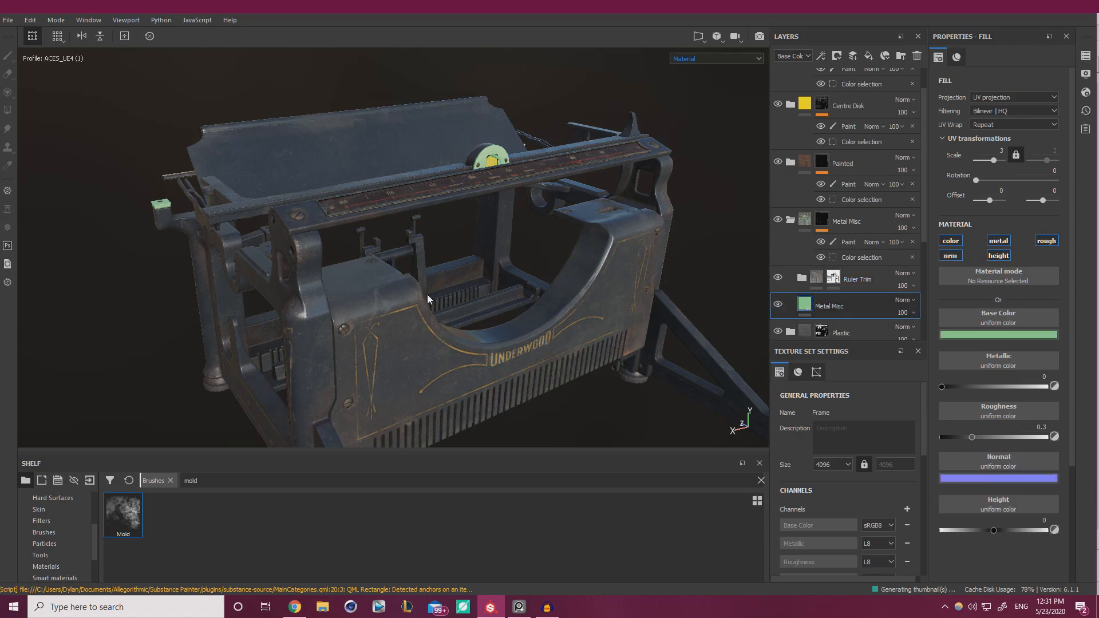
{"action": "right_click_drag", "start_coordinate": [427, 294], "coordinate": [487, 300], "text": "alt"}
{"action": "middle_click_drag", "start_coordinate": [487, 300], "coordinate": [604, 282], "text": "alt"}
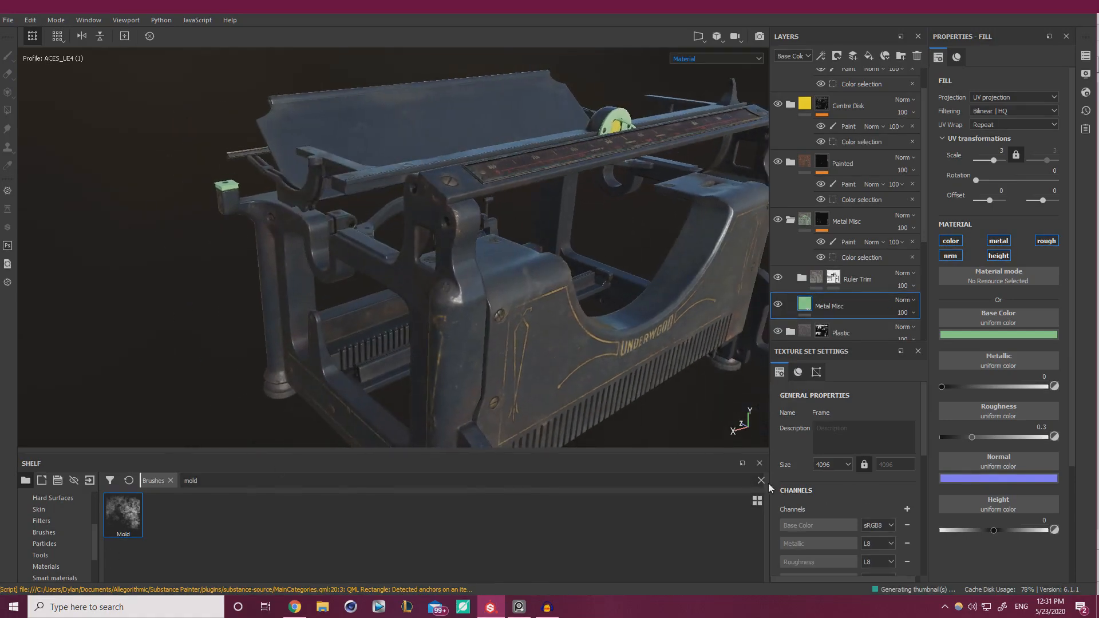
Clear the brush search and search the smart materials for "metal"
{"action": "left_click", "coordinate": [759, 480]}
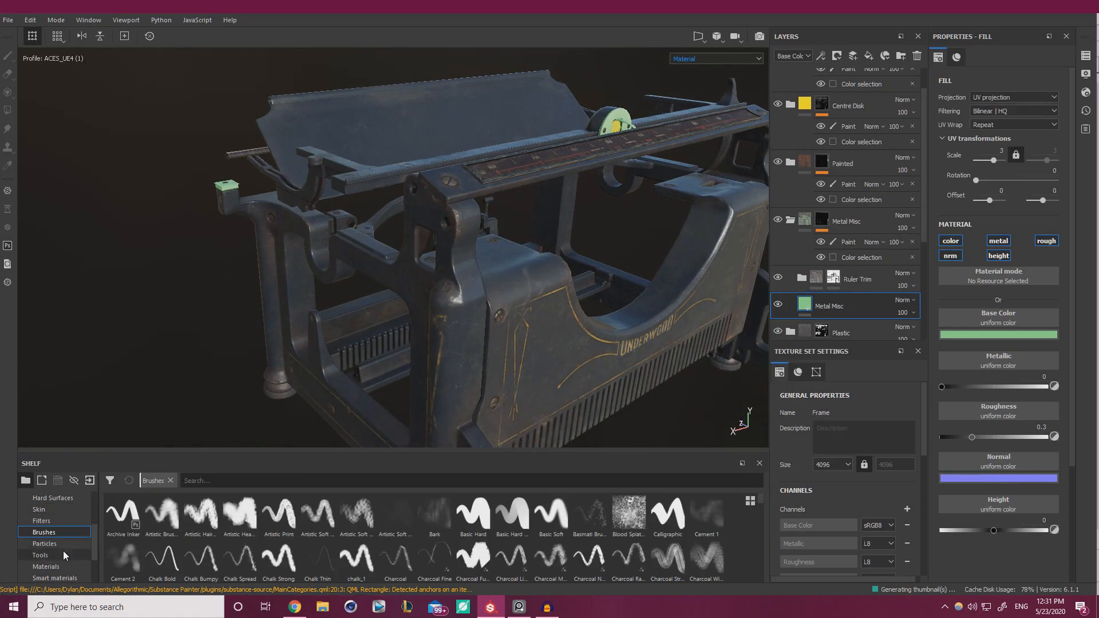
{"action": "scroll", "coordinate": [60, 549], "scroll_direction": "down", "scroll_amount": 2}
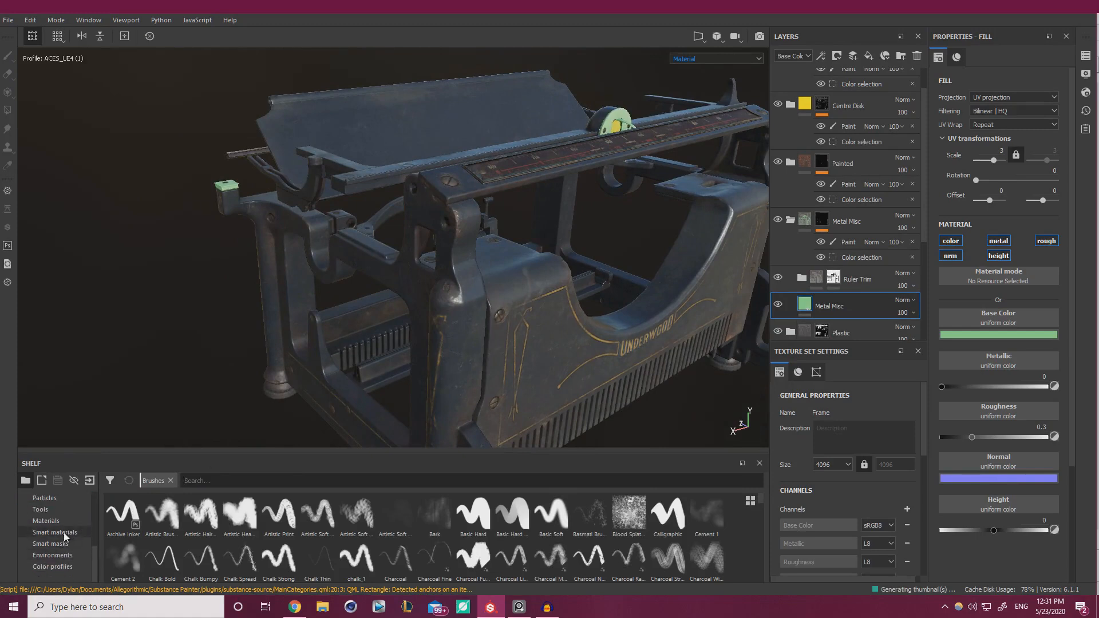
{"action": "left_click", "coordinate": [62, 533]}
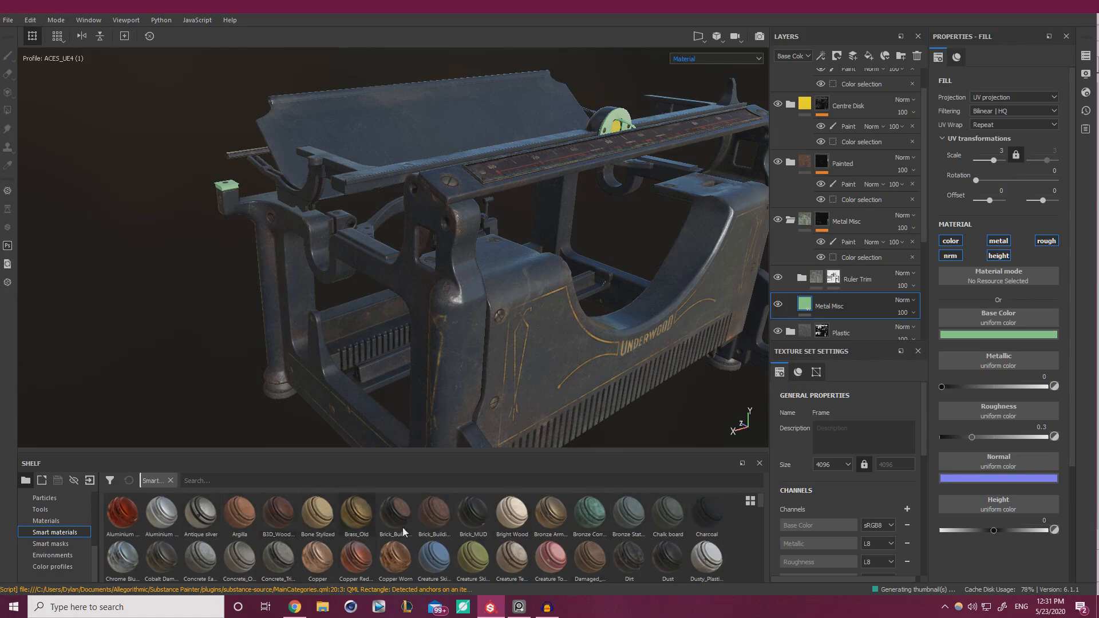
{"action": "left_click", "coordinate": [479, 480]}
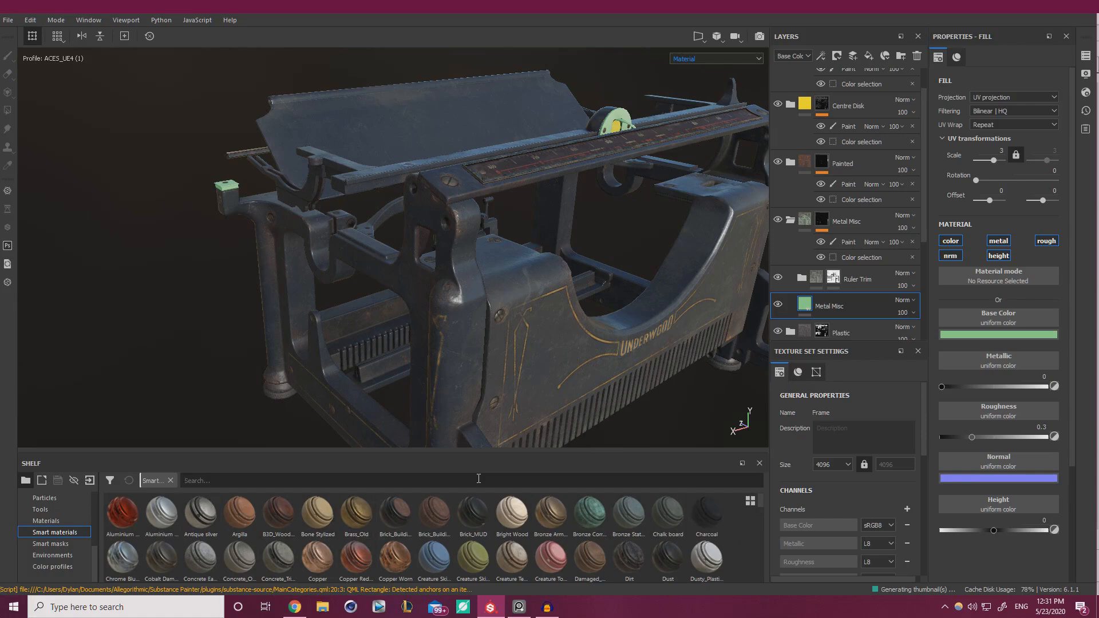
{"action": "type", "text": "metal"}
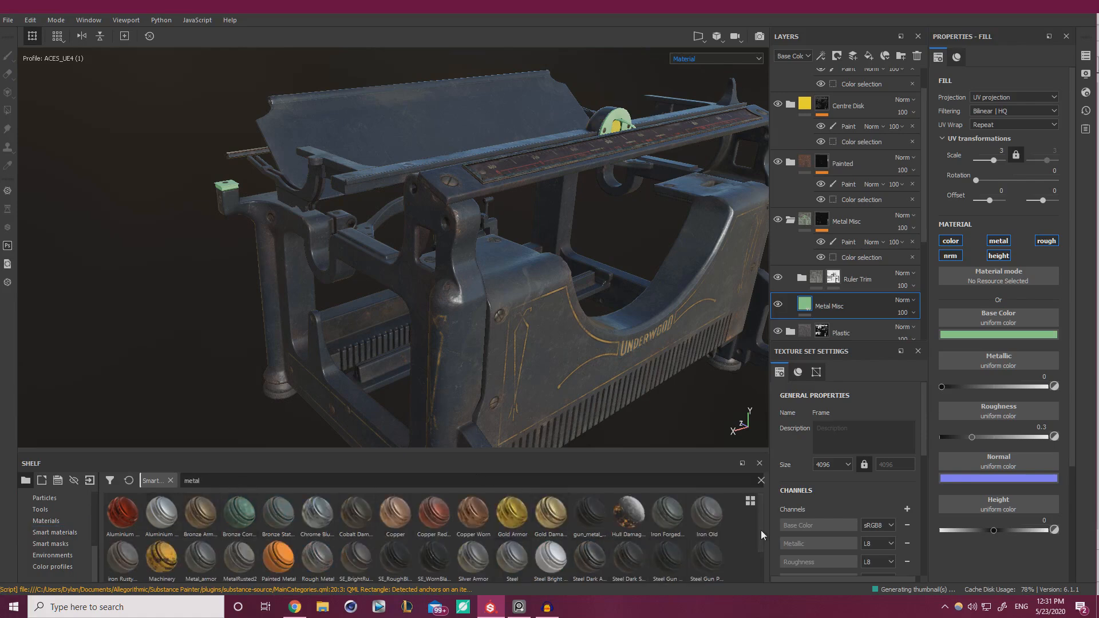
Compare the metal smart material previews and add Steel Rust Surface above the green fill in the Metal Misc folder
{"action": "mouse_move", "coordinate": [712, 523]}
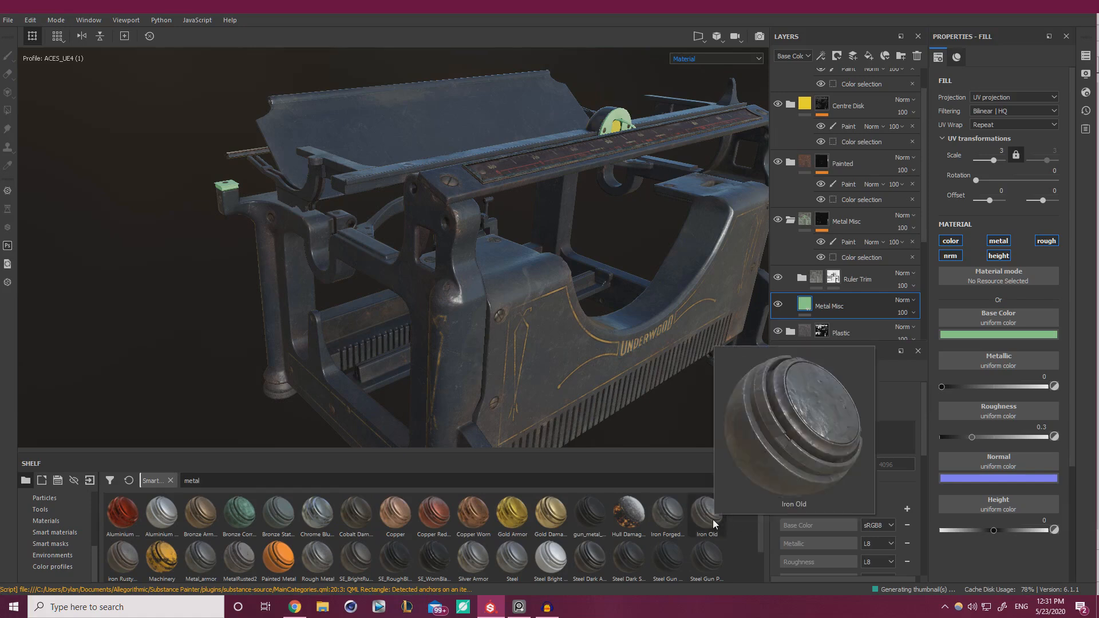
{"action": "mouse_move", "coordinate": [664, 515]}
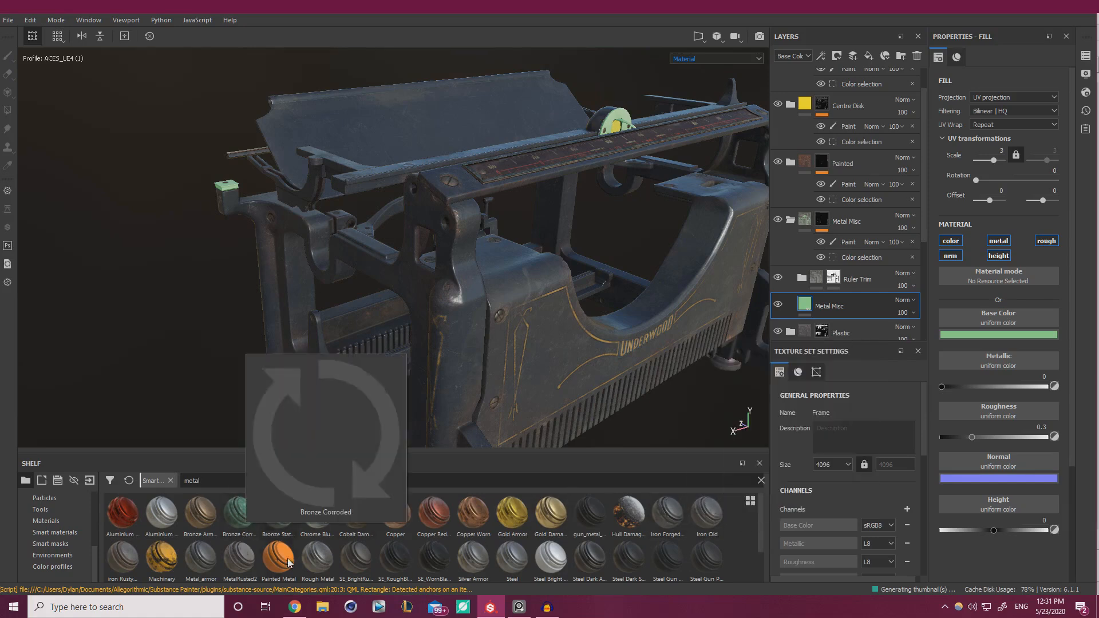
{"action": "mouse_move", "coordinate": [250, 563]}
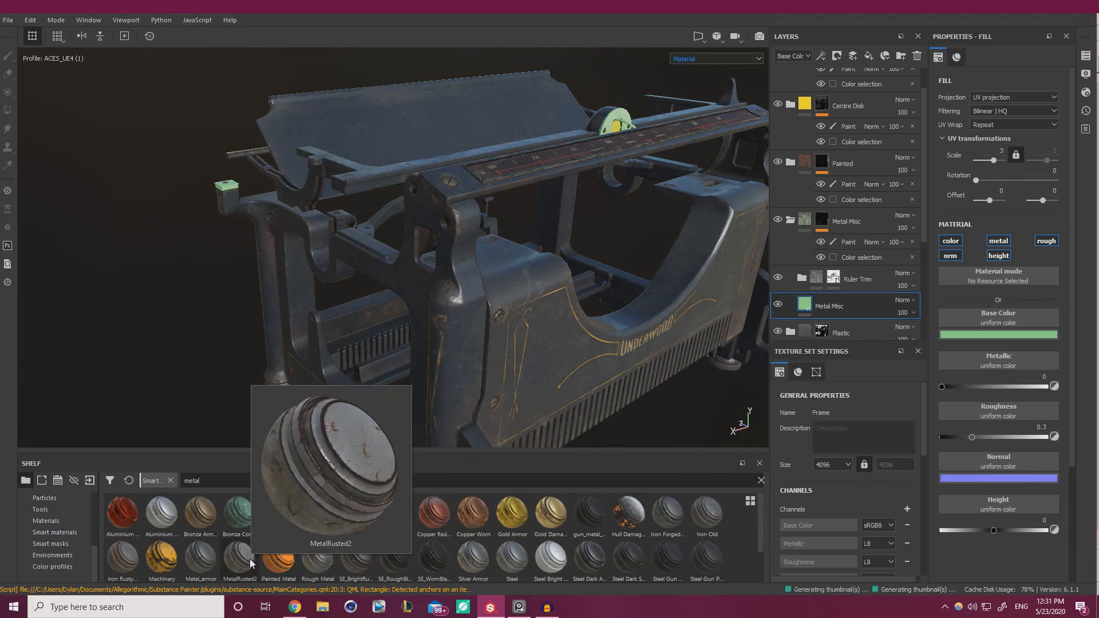
{"action": "mouse_move", "coordinate": [170, 513]}
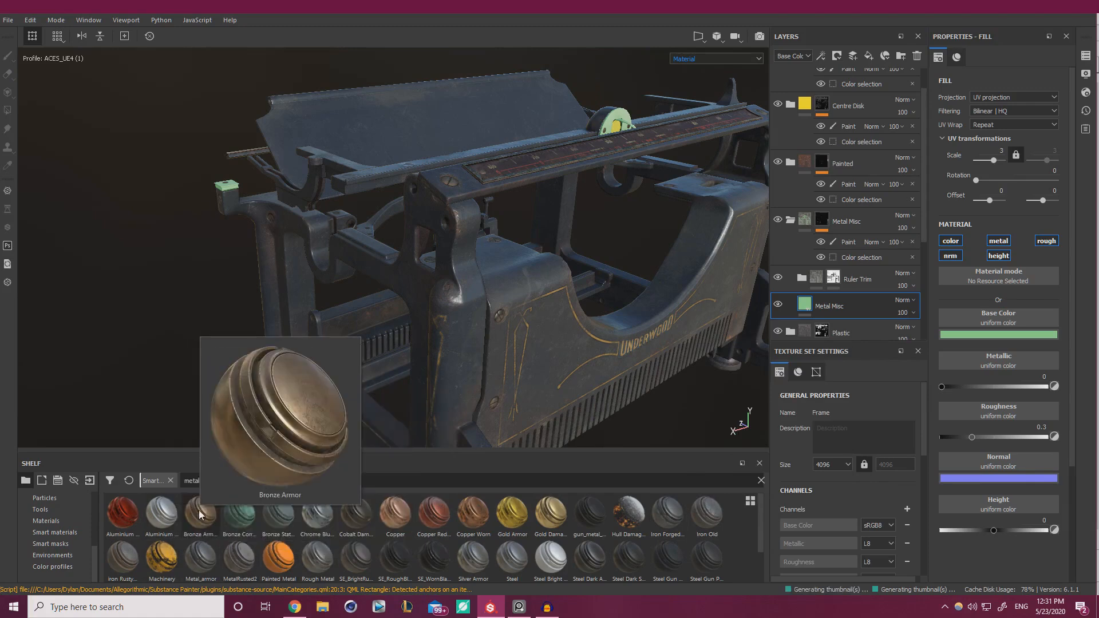
{"action": "mouse_move", "coordinate": [135, 561]}
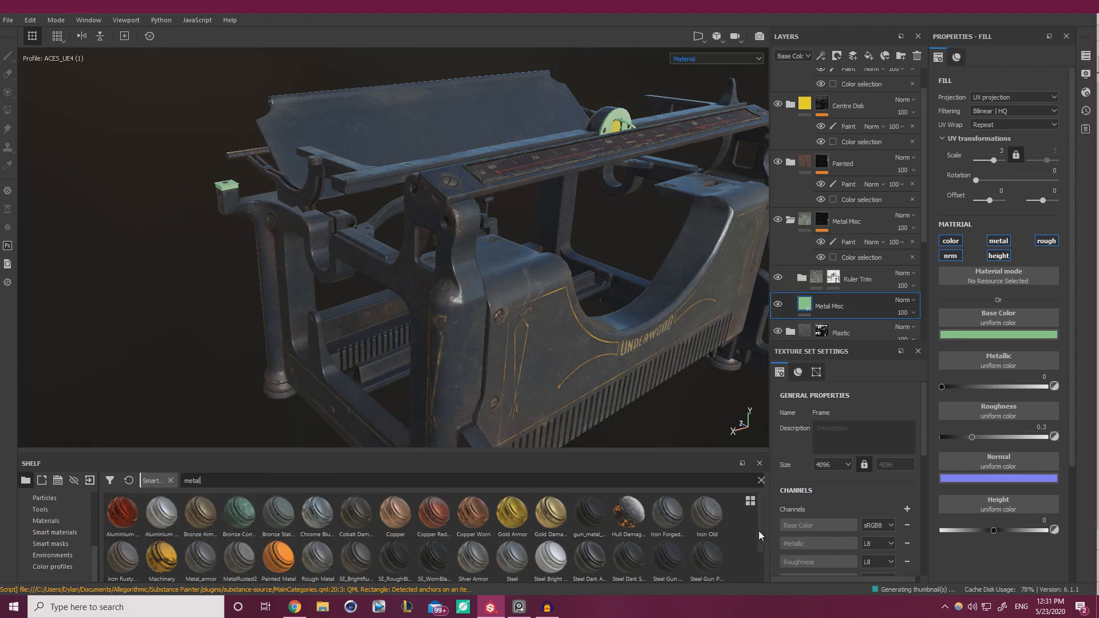
{"action": "scroll", "coordinate": [758, 530], "scroll_direction": "down", "scroll_amount": 2}
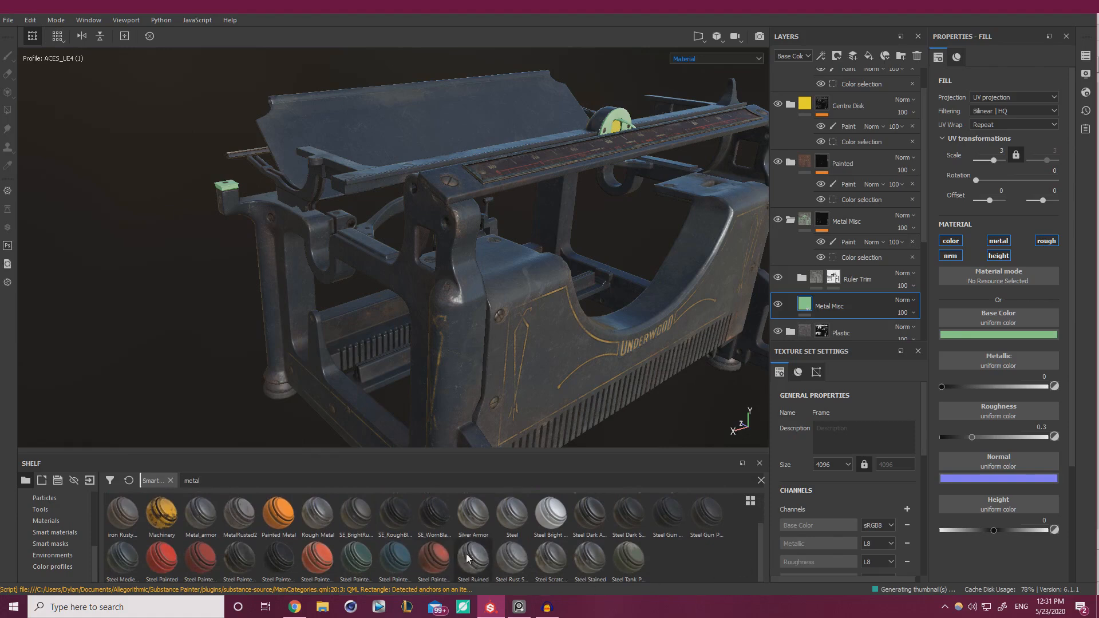
{"action": "mouse_move", "coordinate": [467, 558]}
{"action": "mouse_move", "coordinate": [514, 563]}
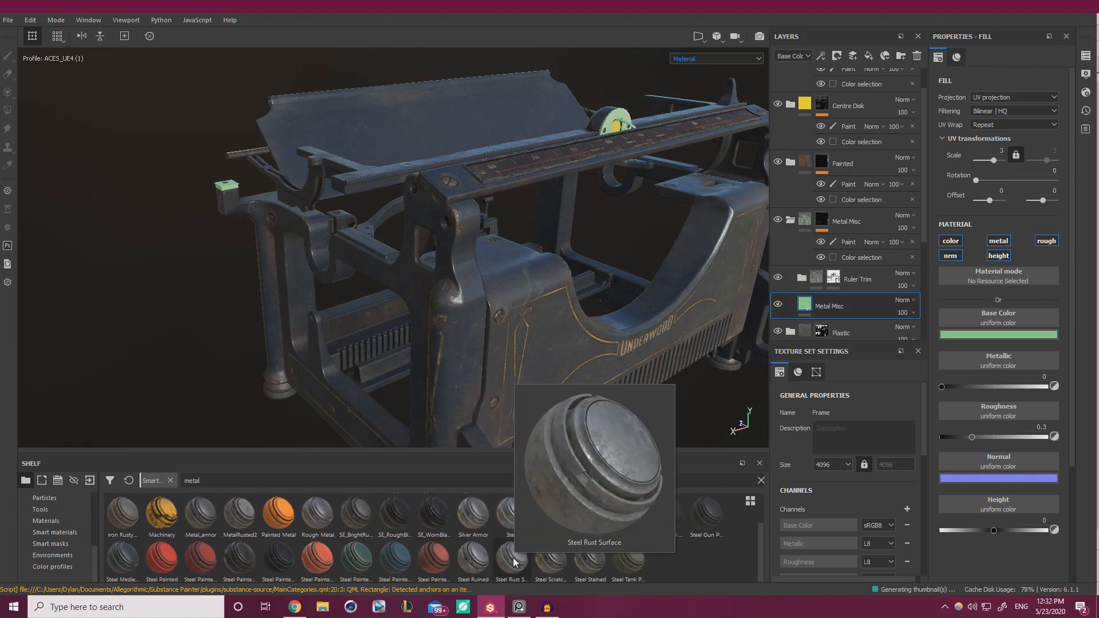
{"action": "mouse_move", "coordinate": [549, 568]}
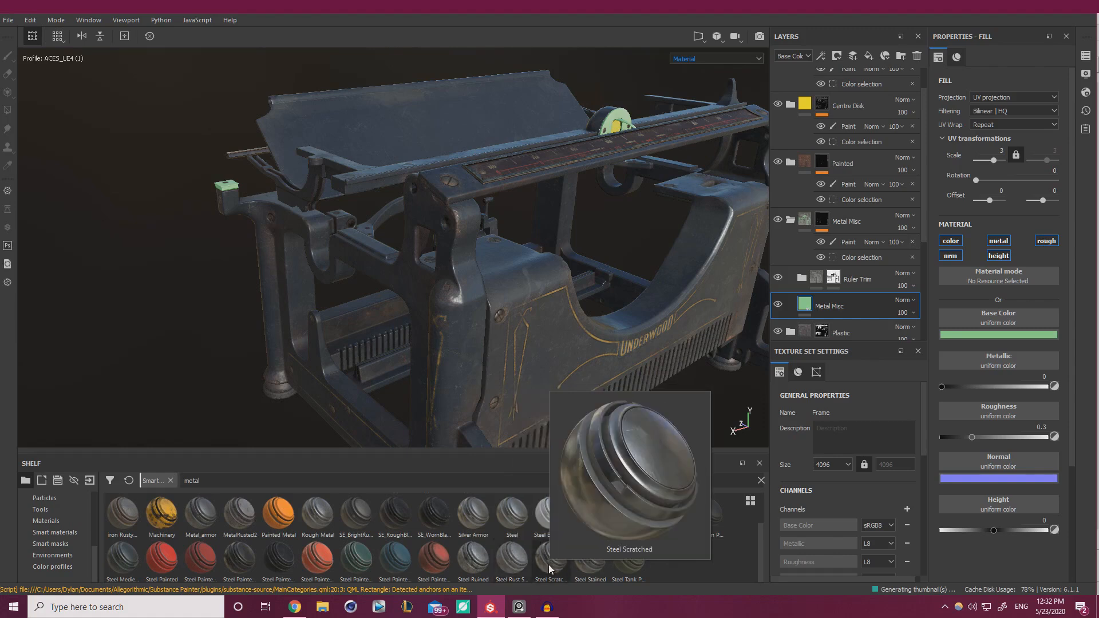
{"action": "mouse_move", "coordinate": [361, 557]}
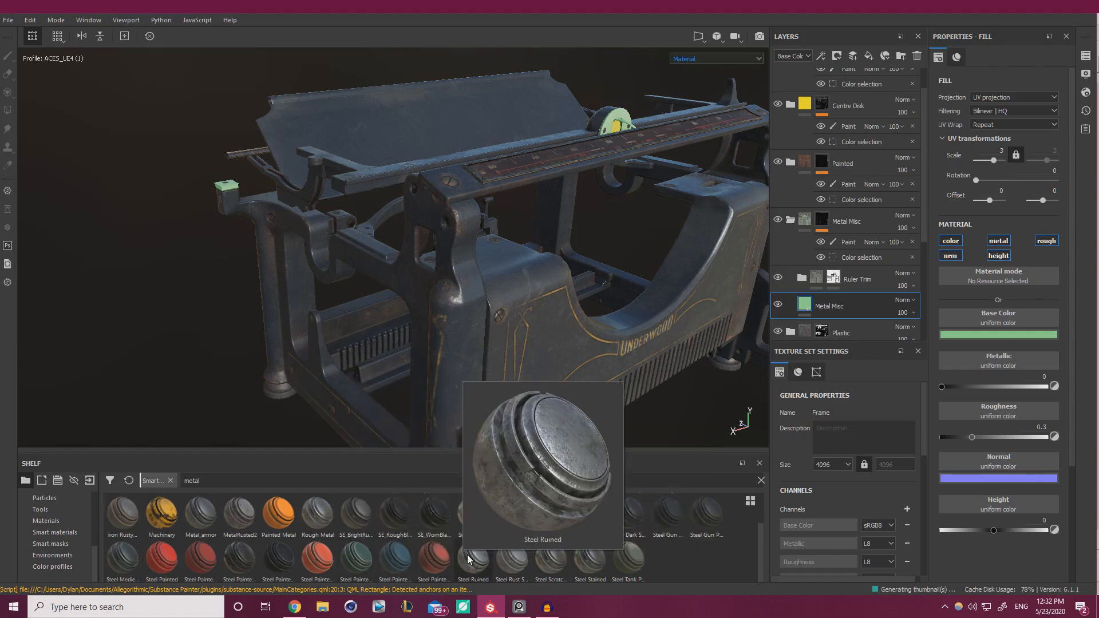
{"action": "mouse_move", "coordinate": [512, 560]}
{"action": "left_click_drag", "start_coordinate": [513, 559], "coordinate": [866, 295]}
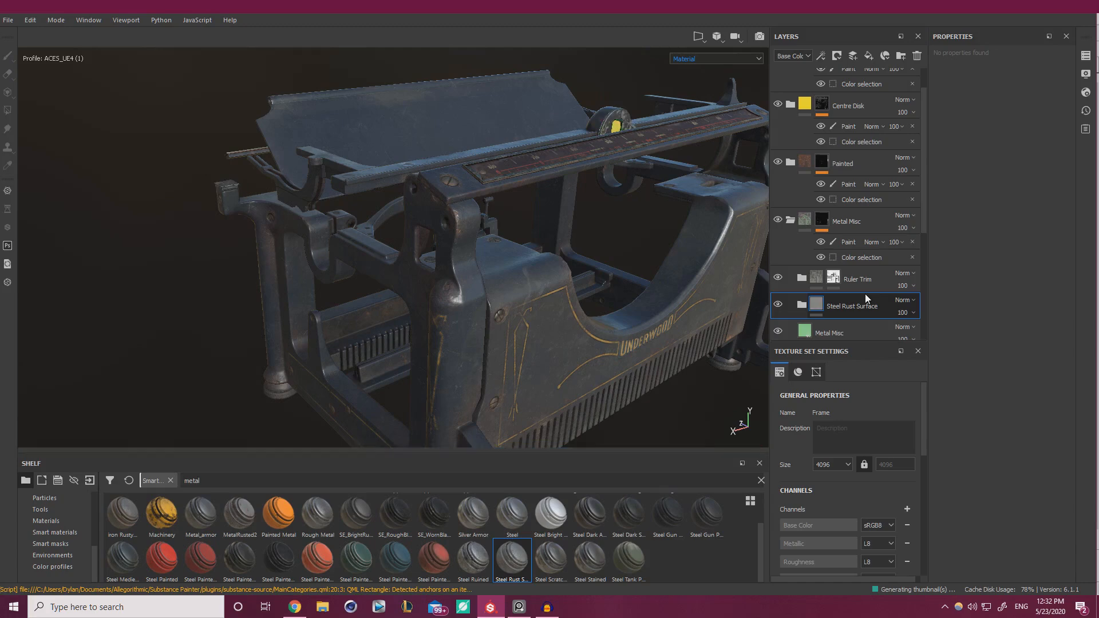
Check the new steel on the frame's end block and rename the Steel Rust Surface folder as End Caps
{"action": "left_click_drag", "start_coordinate": [418, 294], "coordinate": [761, 315], "text": "alt"}
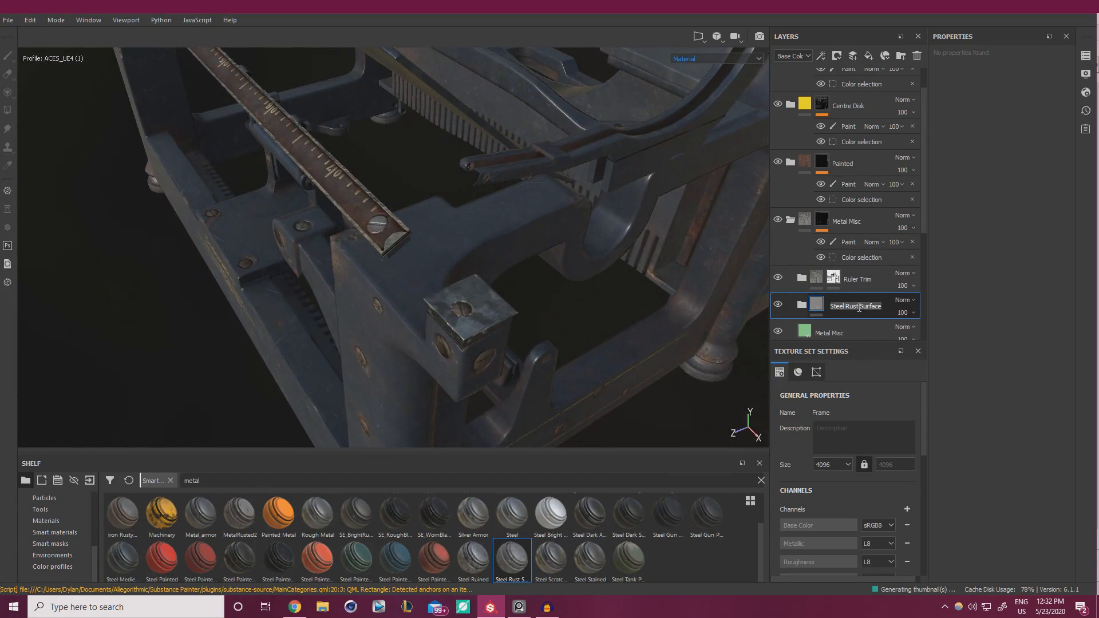
{"action": "type", "text": "End Caps"}
Add a white mask to the End Caps folder and set up Polygon Fill in UV chunk mode with black
{"action": "right_click", "coordinate": [833, 308]}
{"action": "left_click", "coordinate": [882, 13]}
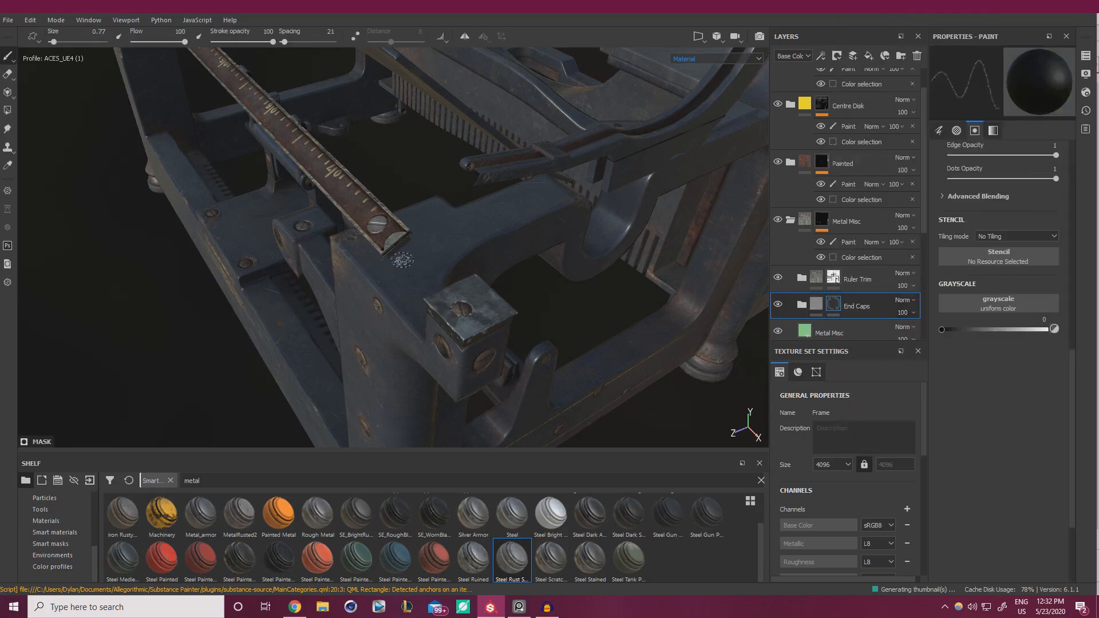
{"action": "left_click", "coordinate": [7, 111]}
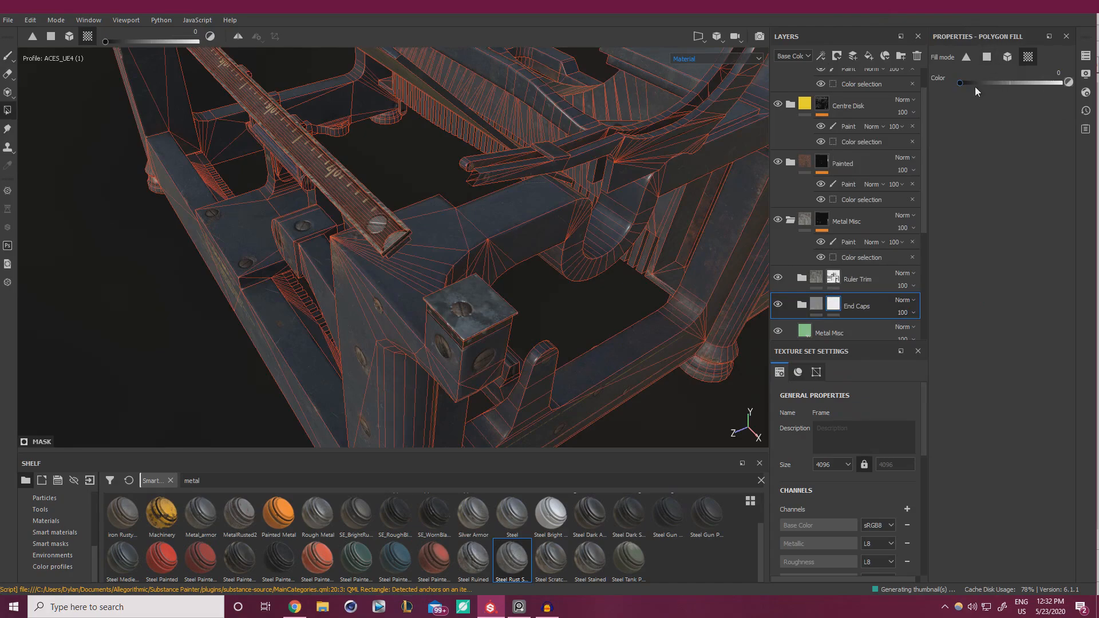
Fill the ruler pieces along the frame with black in the End Caps mask to remove the steel from them
{"action": "left_click_drag", "start_coordinate": [650, 245], "coordinate": [468, 316], "text": "alt"}
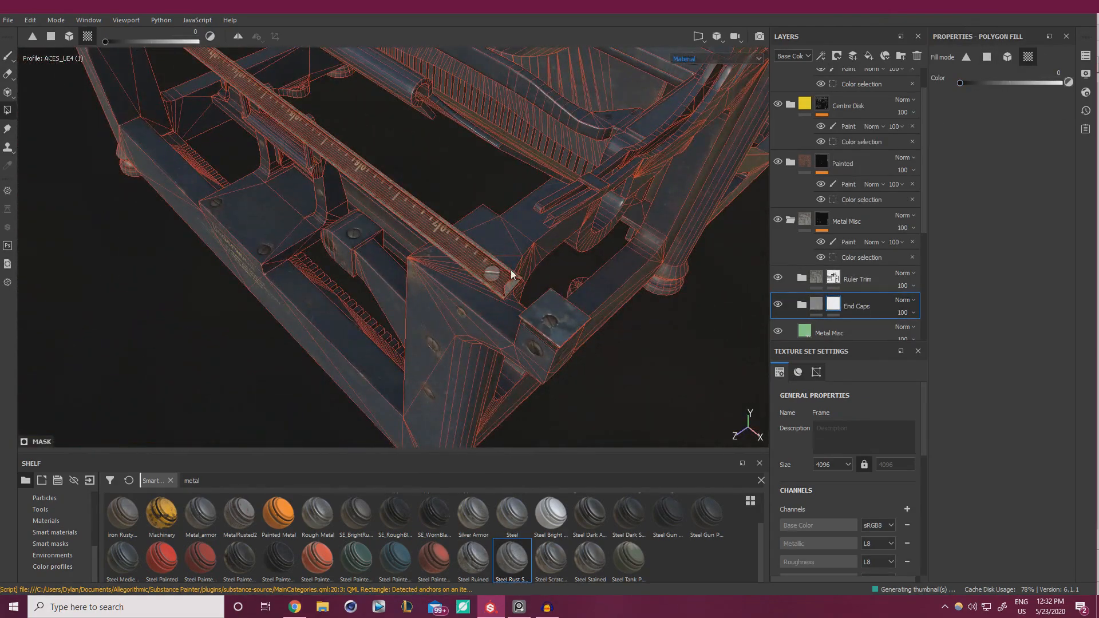
{"action": "left_click_drag", "start_coordinate": [367, 284], "coordinate": [506, 273], "text": "alt"}
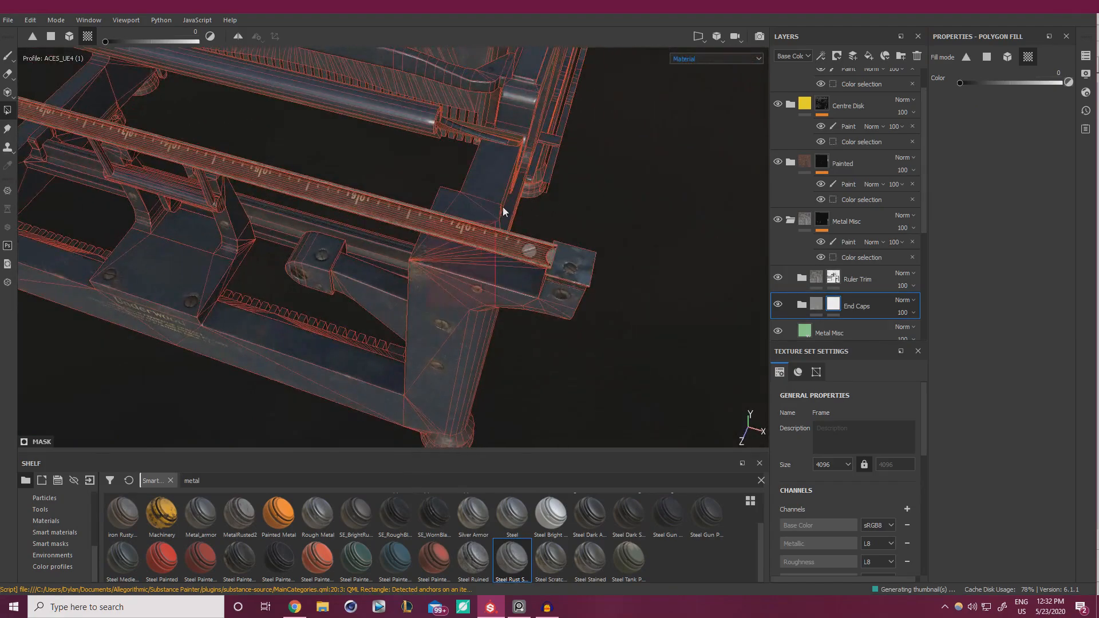
{"action": "left_click_drag", "start_coordinate": [229, 245], "coordinate": [628, 252], "text": "alt"}
{"action": "left_click_drag", "start_coordinate": [710, 267], "coordinate": [558, 195]}
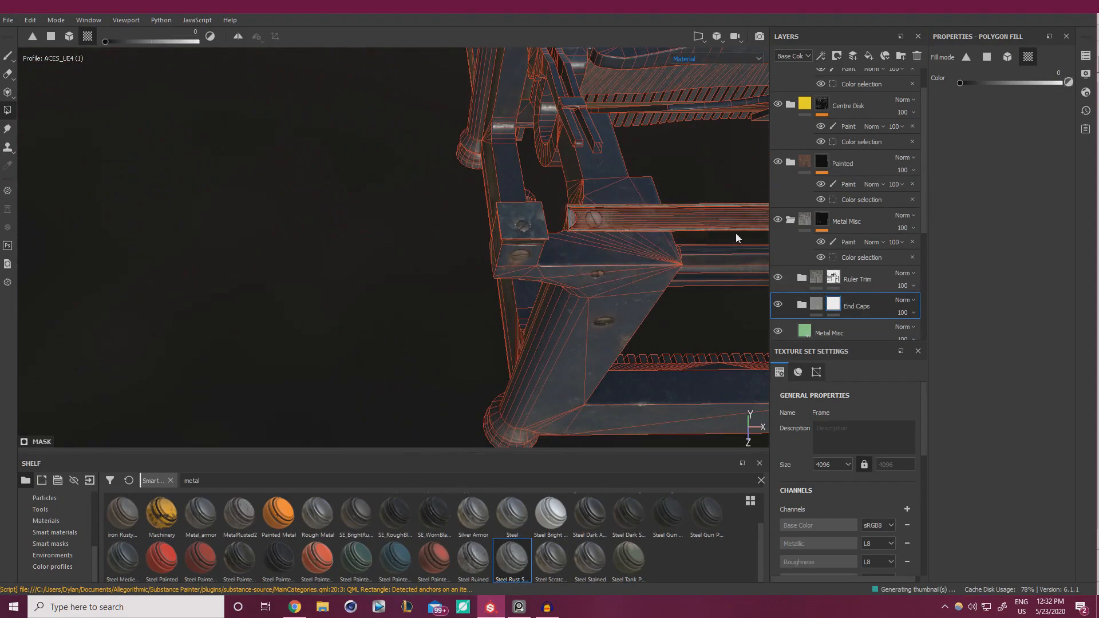
{"action": "right_click_drag", "start_coordinate": [736, 235], "coordinate": [454, 169], "text": "alt"}
{"action": "middle_click_drag", "start_coordinate": [454, 169], "coordinate": [204, 216], "text": "alt"}
{"action": "left_click_drag", "start_coordinate": [205, 217], "coordinate": [75, 247], "text": "alt"}
{"action": "middle_click_drag", "start_coordinate": [76, 247], "coordinate": [207, 229], "text": "alt"}
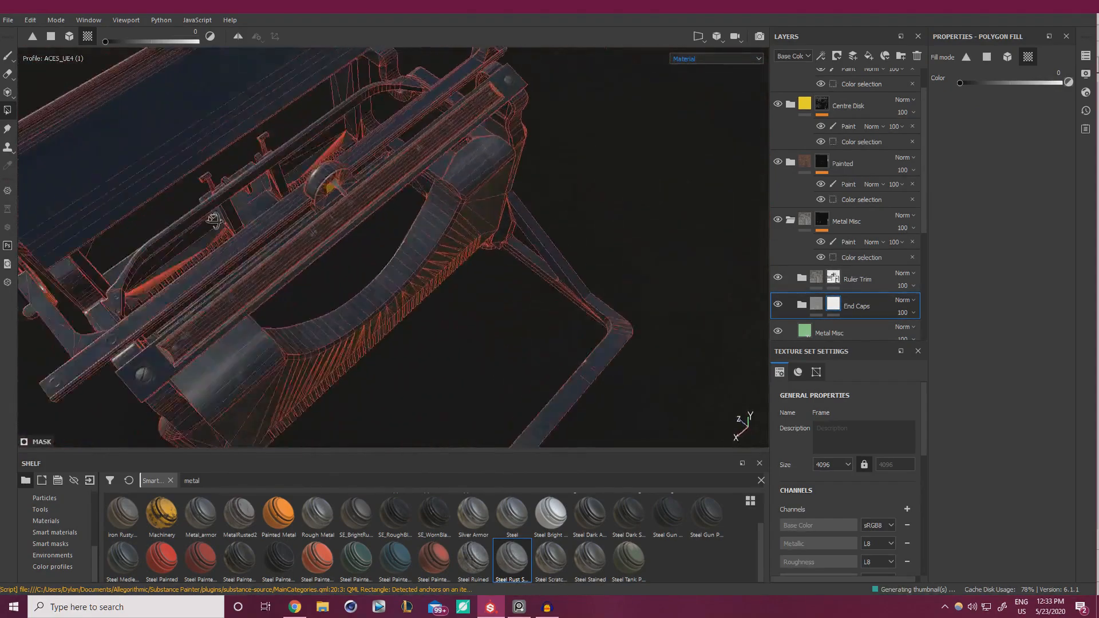
{"action": "left_click_drag", "start_coordinate": [206, 229], "coordinate": [370, 249], "text": "alt"}
{"action": "right_click_drag", "start_coordinate": [370, 249], "coordinate": [393, 277], "text": "alt"}
{"action": "left_click_drag", "start_coordinate": [392, 277], "coordinate": [349, 287], "text": "alt"}
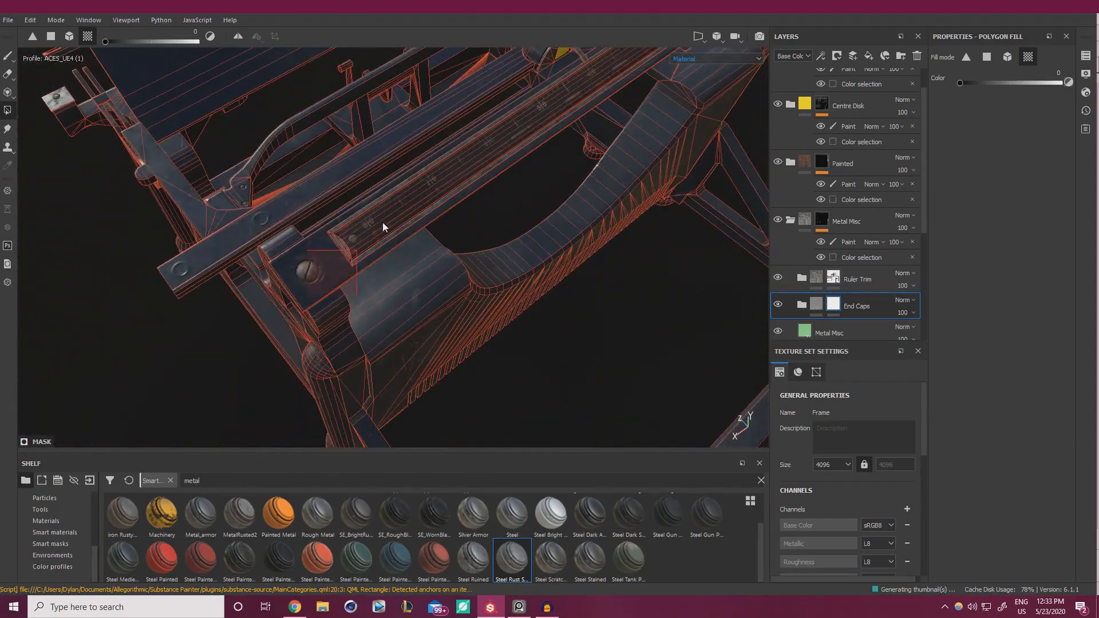
{"action": "left_click_drag", "start_coordinate": [403, 213], "coordinate": [579, 232], "text": "alt"}
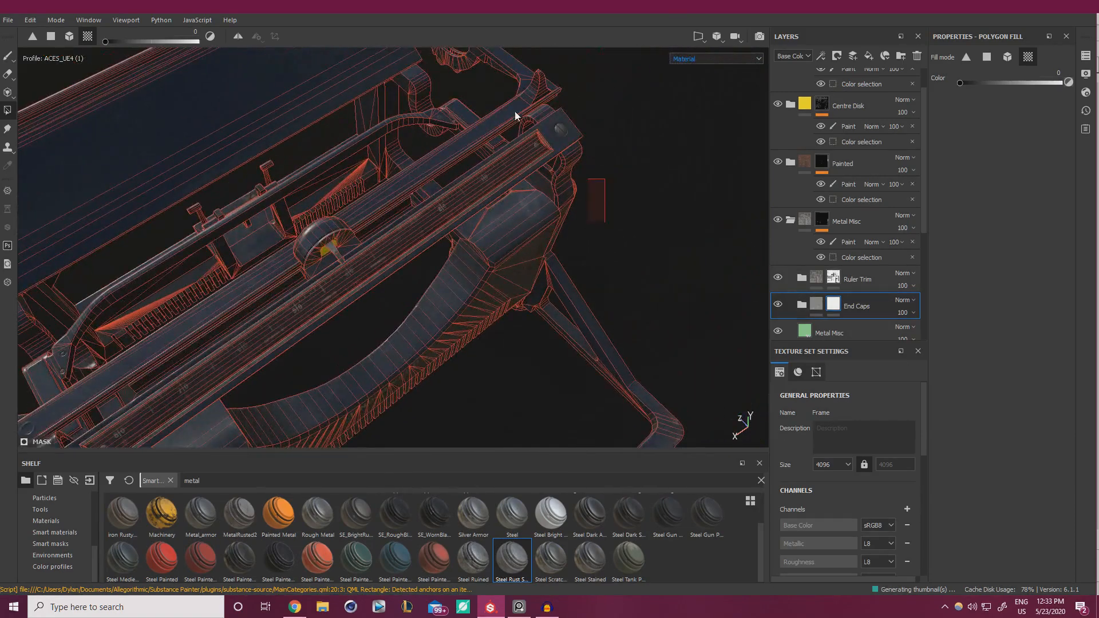
Return to the Paint tool and inspect the masked steel on the frame's end block up close
{"action": "left_click", "coordinate": [8, 55]}
{"action": "mouse_move", "coordinate": [107, 149]}
{"action": "left_mouse_down", "text": "alt"}
{"action": "mouse_move", "coordinate": [373, 213]}
{"action": "mouse_move", "coordinate": [459, 177]}
{"action": "mouse_move", "coordinate": [487, 274]}
{"action": "left_mouse_up", "text": "alt"}
{"action": "middle_click_drag", "start_coordinate": [486, 275], "coordinate": [446, 235], "text": "alt"}
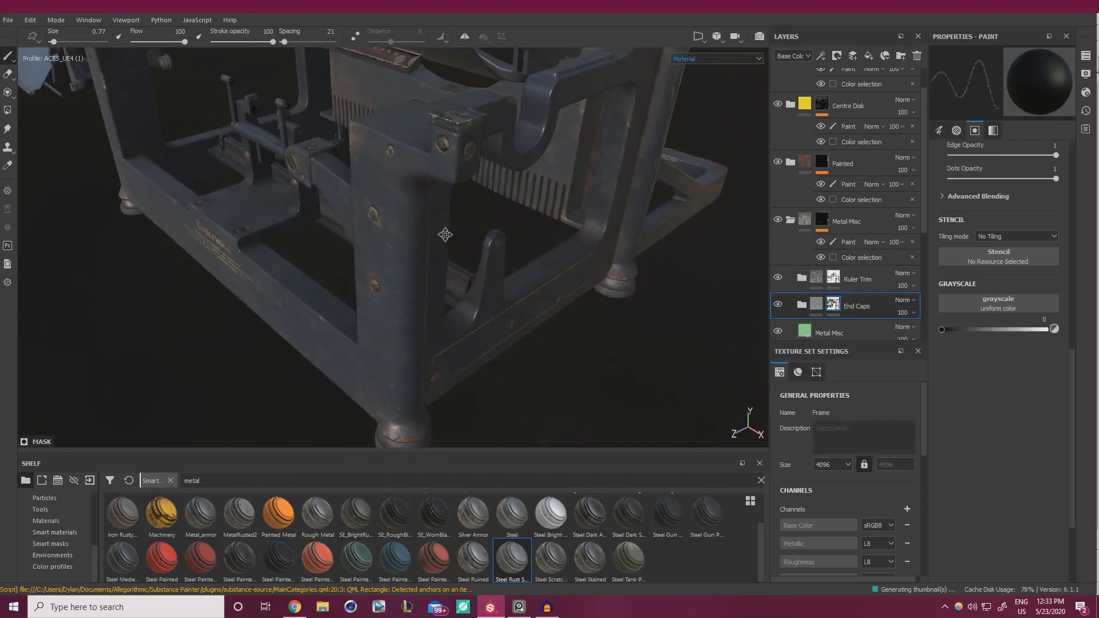
{"action": "left_click_drag", "start_coordinate": [445, 235], "coordinate": [458, 269], "text": "alt"}
{"action": "left_click_drag", "start_coordinate": [227, 190], "coordinate": [375, 286], "text": "alt"}
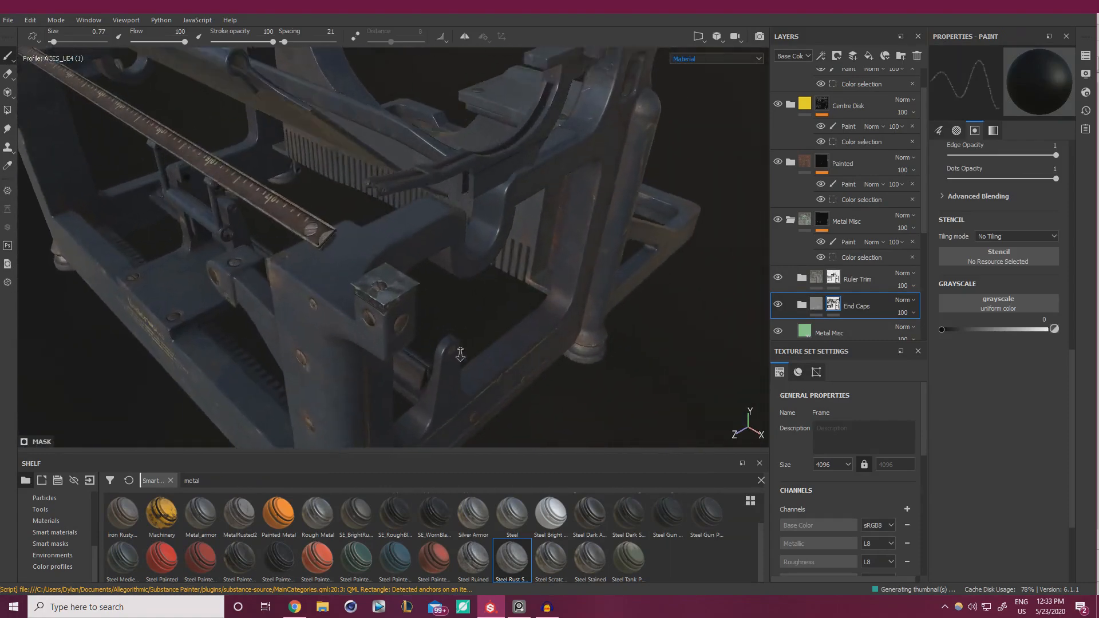
{"action": "right_click_drag", "start_coordinate": [375, 286], "coordinate": [625, 311], "text": "alt"}
{"action": "right_click_drag", "start_coordinate": [491, 291], "coordinate": [477, 299], "text": "alt"}
Expand the End Caps folder and hide its Sharpen, Rust, Edges and Metal scratches layers
{"action": "scroll", "coordinate": [813, 299], "scroll_direction": "down", "scroll_amount": 2}
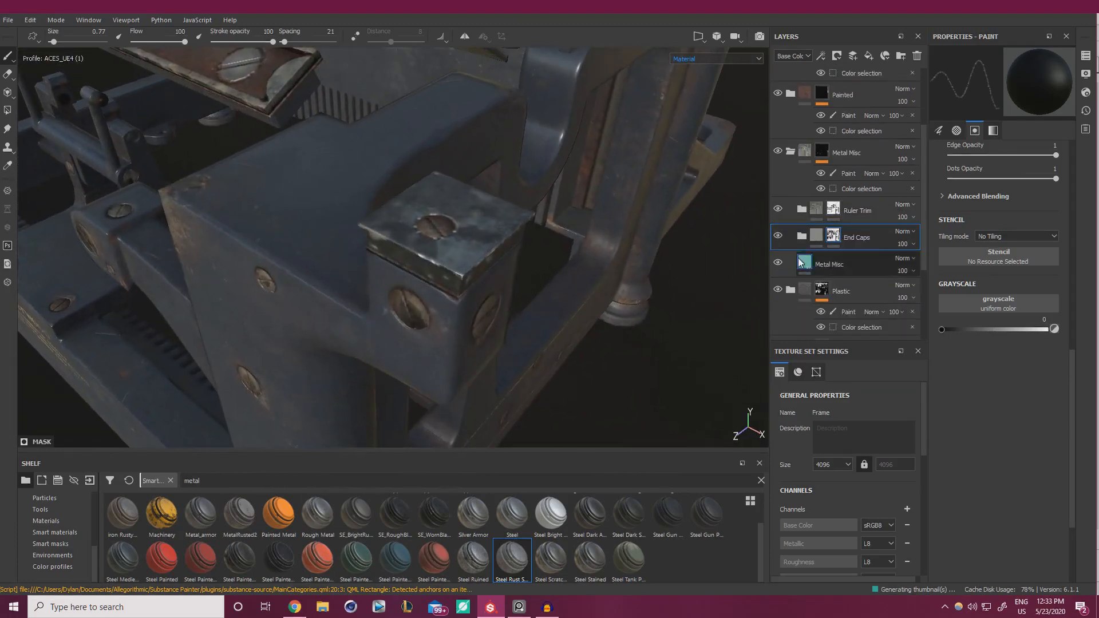
{"action": "left_click", "coordinate": [801, 236]}
{"action": "scroll", "coordinate": [790, 240], "scroll_direction": "down", "scroll_amount": 2}
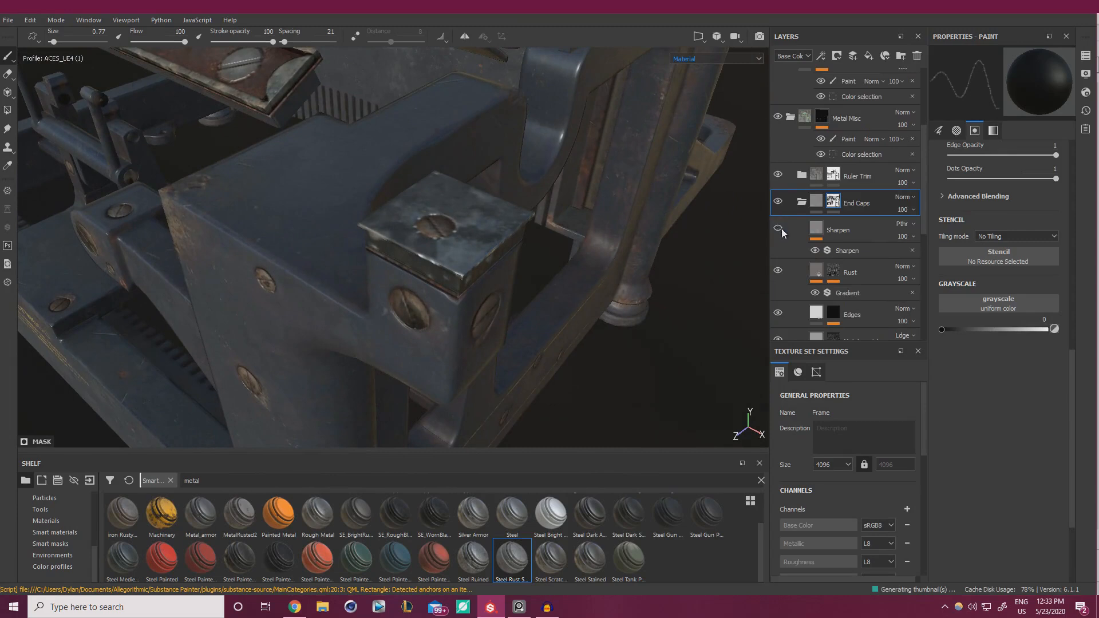
{"action": "left_click", "coordinate": [778, 271]}
{"action": "scroll", "coordinate": [777, 274], "scroll_direction": "down", "scroll_amount": 4}
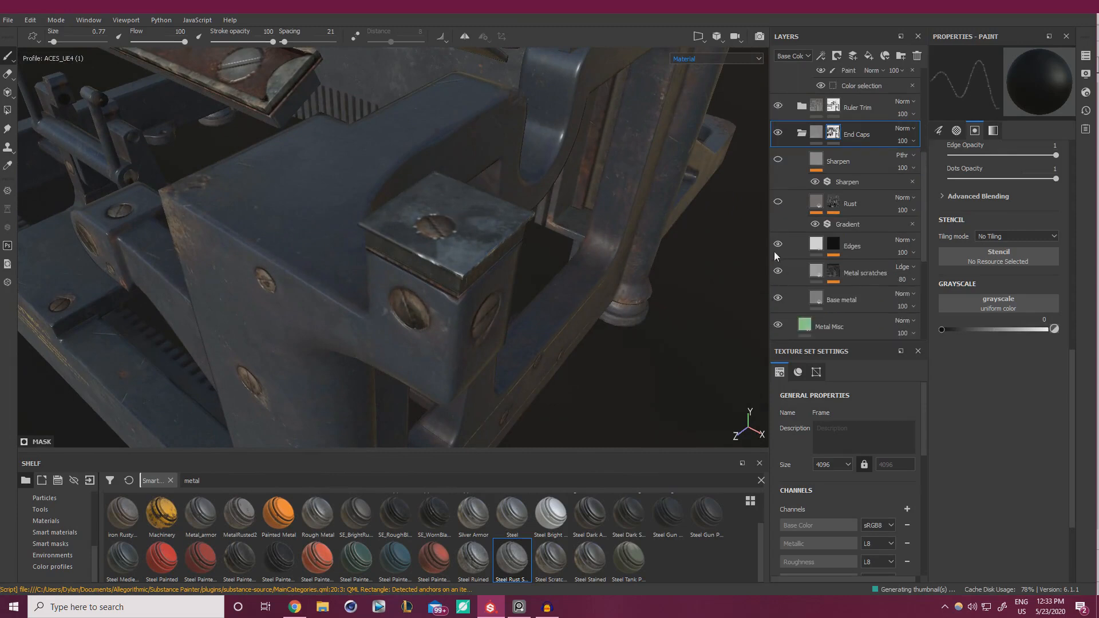
{"action": "left_click", "coordinate": [777, 273]}
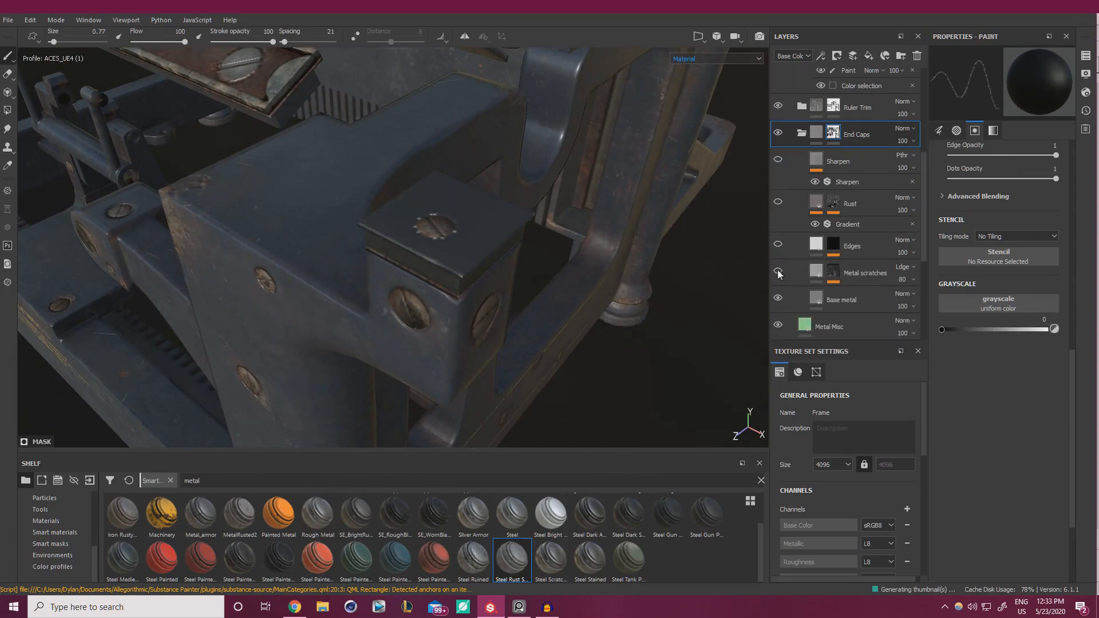
Toggle the Base metal layer's visibility to check its effect and delete the green Metal Misc fill layer below it
{"action": "left_click", "coordinate": [778, 299]}
{"action": "left_click_drag", "start_coordinate": [505, 263], "coordinate": [575, 275], "text": "alt"}
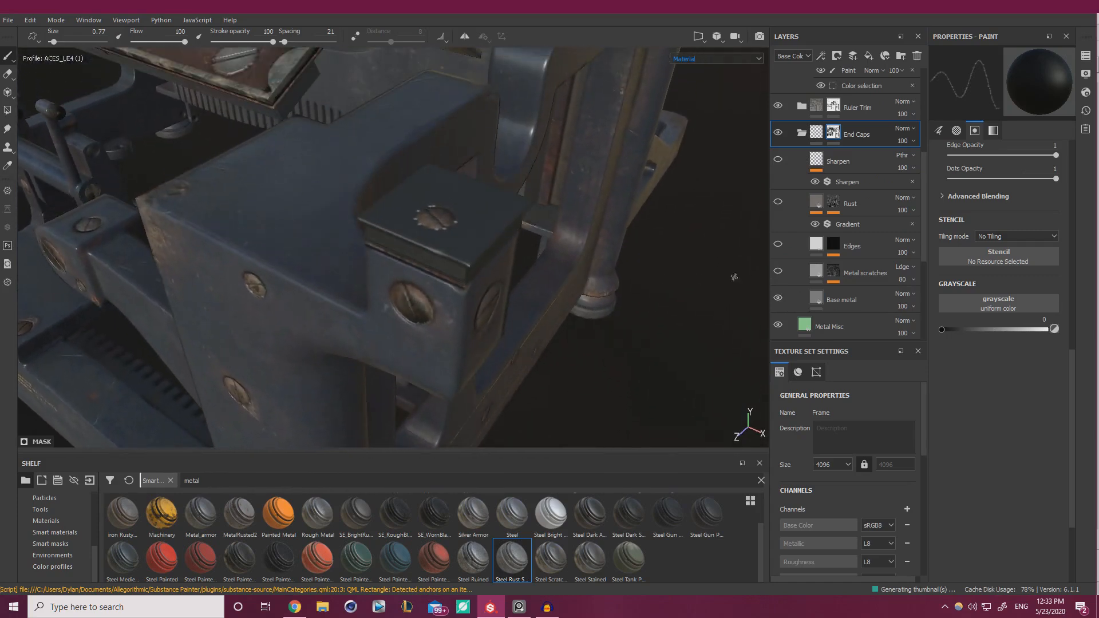
{"action": "left_click", "coordinate": [778, 298]}
{"action": "left_click", "coordinate": [778, 298]}
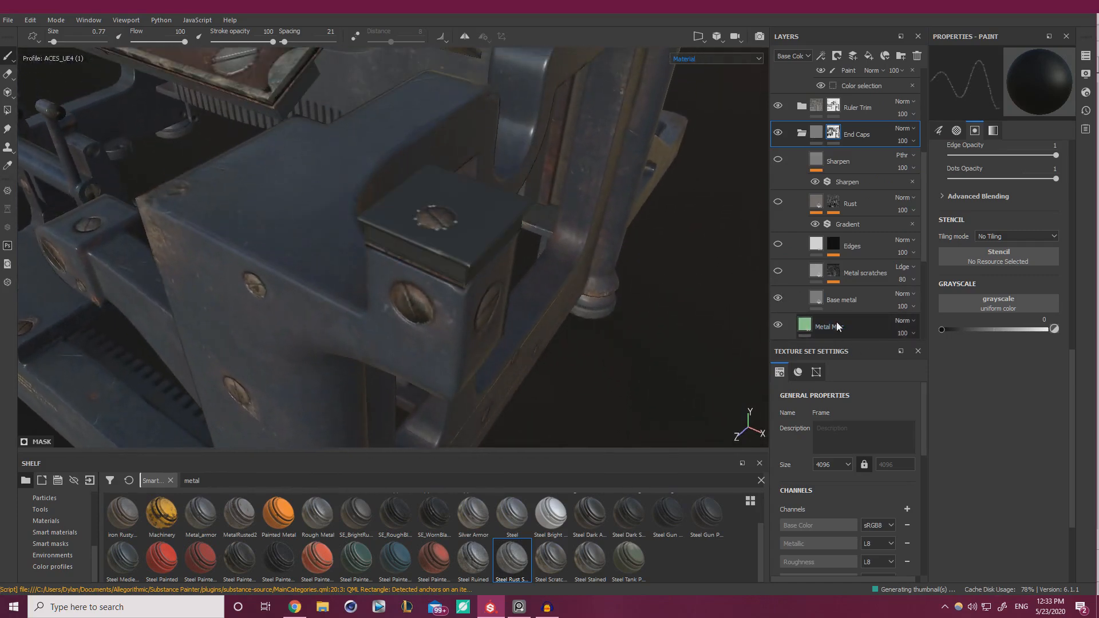
{"action": "left_click", "coordinate": [842, 327]}
{"action": "key", "text": "Delete"}
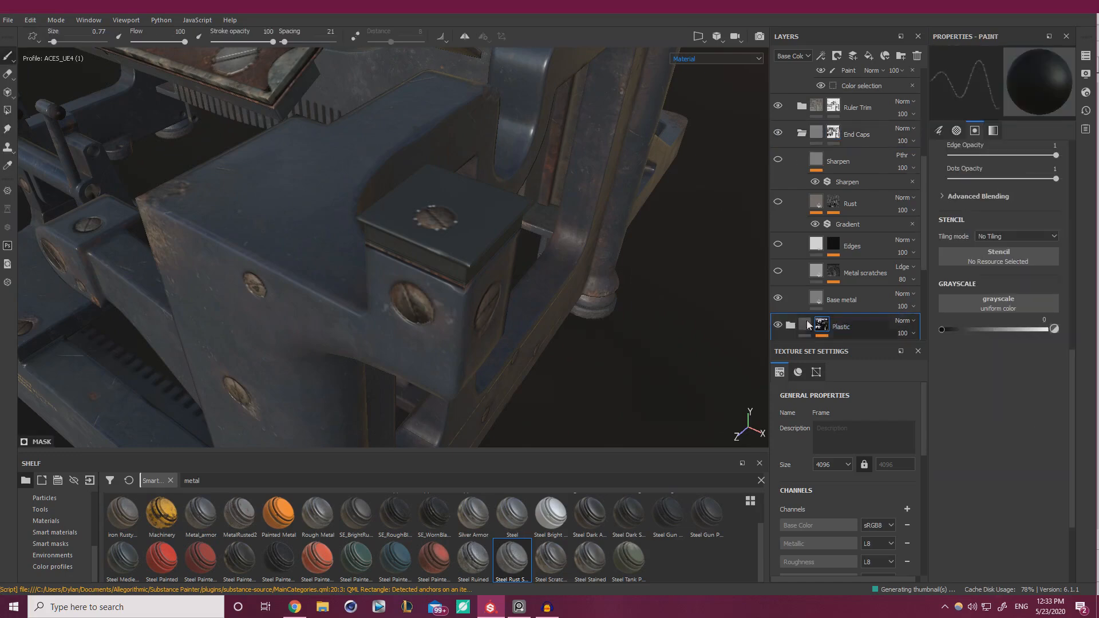
Set the End Caps Base metal layer's base color to neutral grey 0.376 and its roughness to about 0.36
{"action": "left_click", "coordinate": [797, 303]}
{"action": "mouse_move", "coordinate": [527, 260]}
{"action": "left_mouse_down", "text": "alt"}
{"action": "mouse_move", "coordinate": [481, 262]}
{"action": "mouse_move", "coordinate": [493, 220]}
{"action": "left_mouse_up", "text": "alt"}
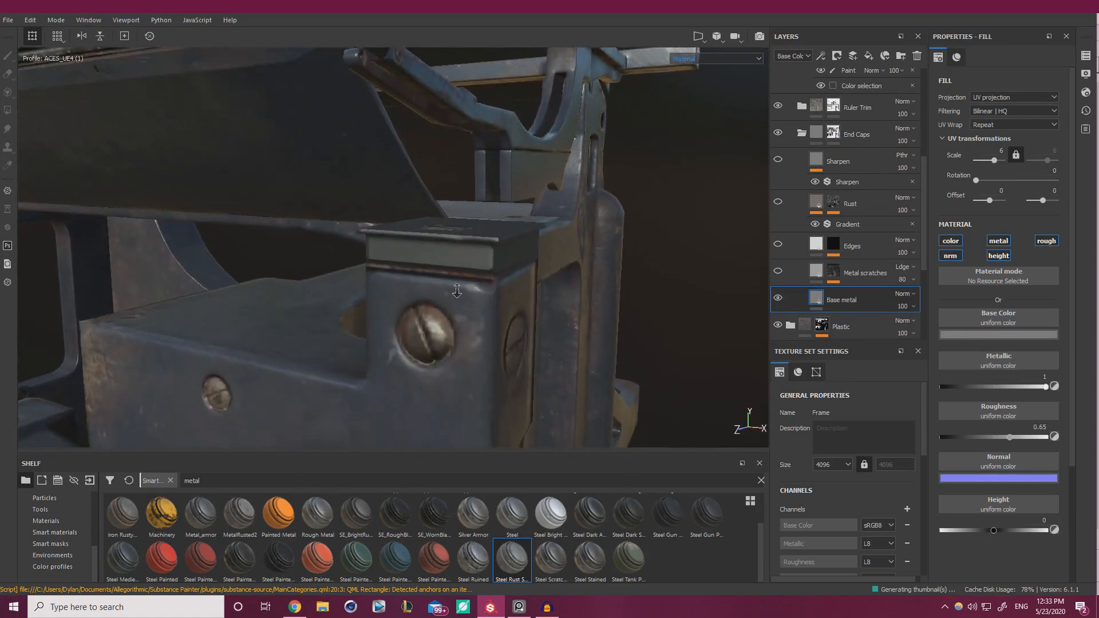
{"action": "right_click_drag", "start_coordinate": [493, 252], "coordinate": [518, 271], "text": "alt"}
{"action": "right_click_drag", "start_coordinate": [518, 272], "coordinate": [489, 260], "text": "shift"}
{"action": "left_click_drag", "start_coordinate": [489, 260], "coordinate": [498, 329], "text": "alt"}
{"action": "right_click_drag", "start_coordinate": [498, 329], "coordinate": [529, 375], "text": "alt"}
{"action": "middle_click_drag", "start_coordinate": [529, 376], "coordinate": [457, 421], "text": "alt"}
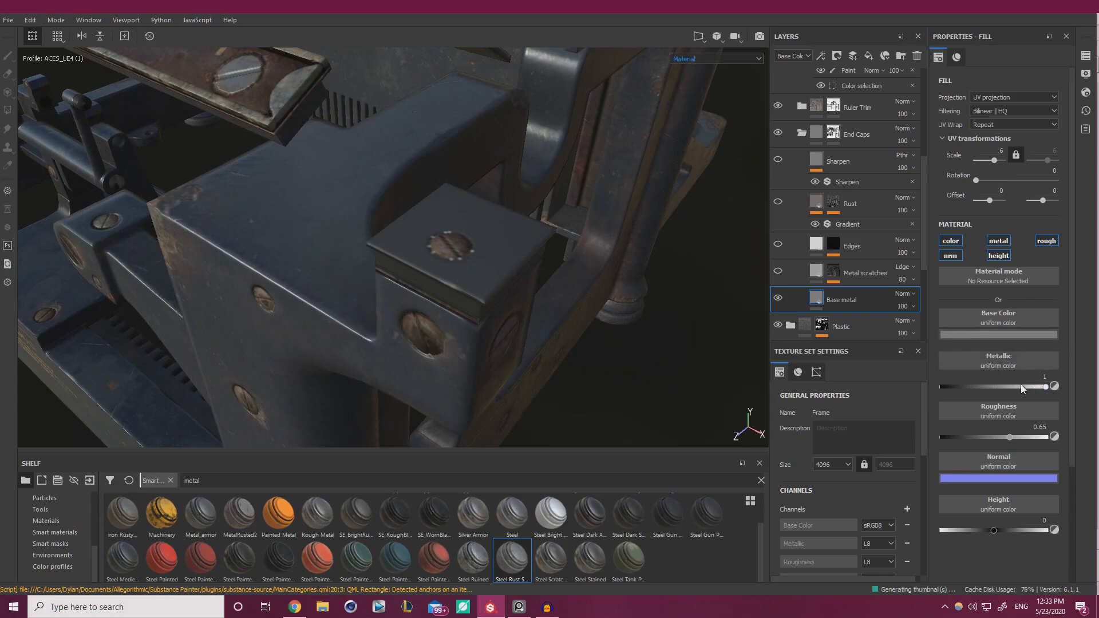
{"action": "left_click", "coordinate": [1010, 334]}
{"action": "left_click", "coordinate": [1085, 394]}
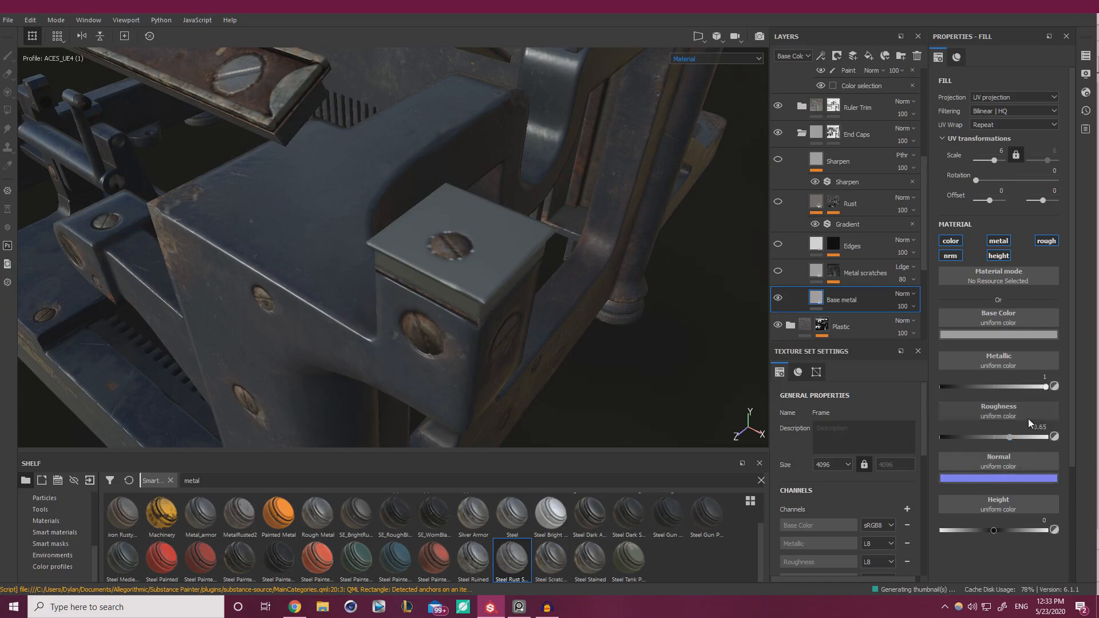
{"action": "left_click", "coordinate": [979, 437]}
{"action": "left_click_drag", "start_coordinate": [468, 238], "coordinate": [474, 198], "text": "alt"}
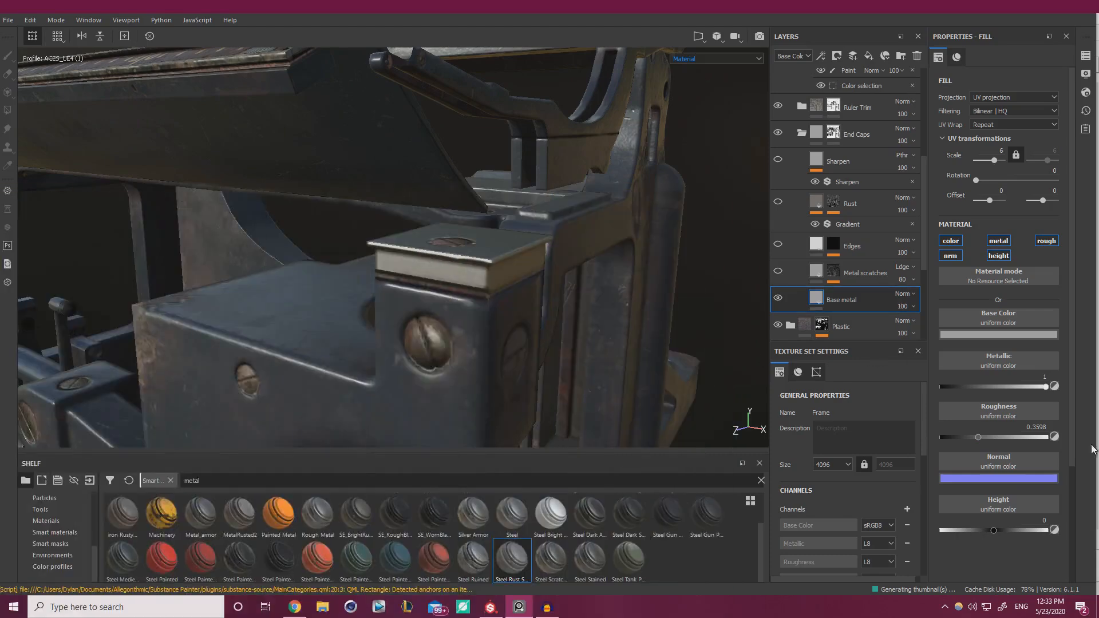
Brighten Base metal's base color to a warm grey of about 0.502, 0.493, 0.436 and set its roughness to 0.291
{"action": "left_click", "coordinate": [1050, 335]}
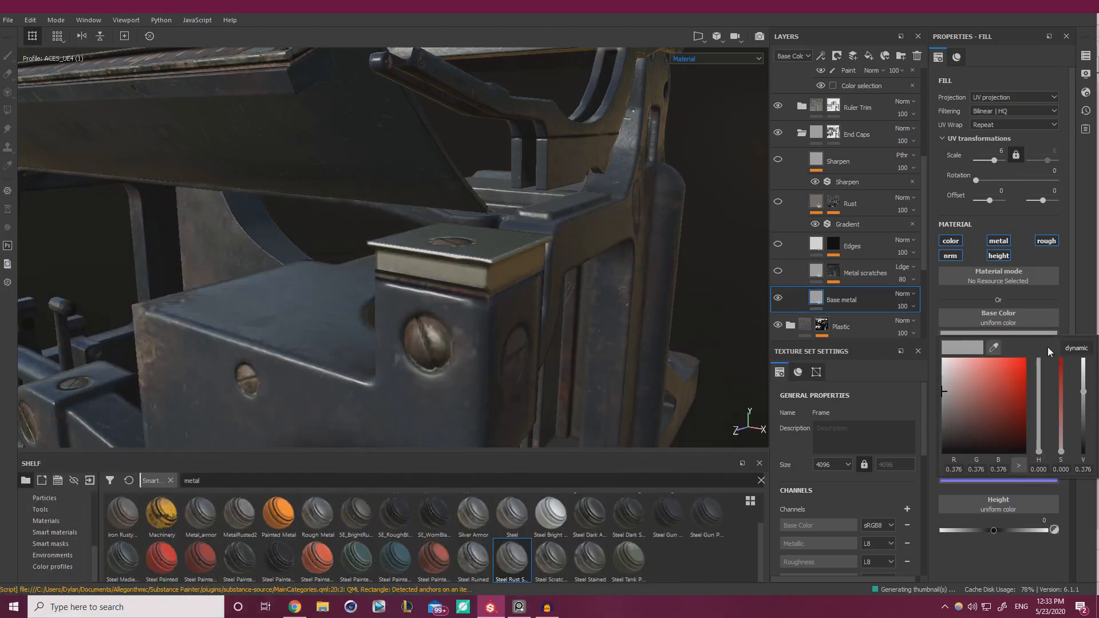
{"action": "left_click", "coordinate": [1083, 386]}
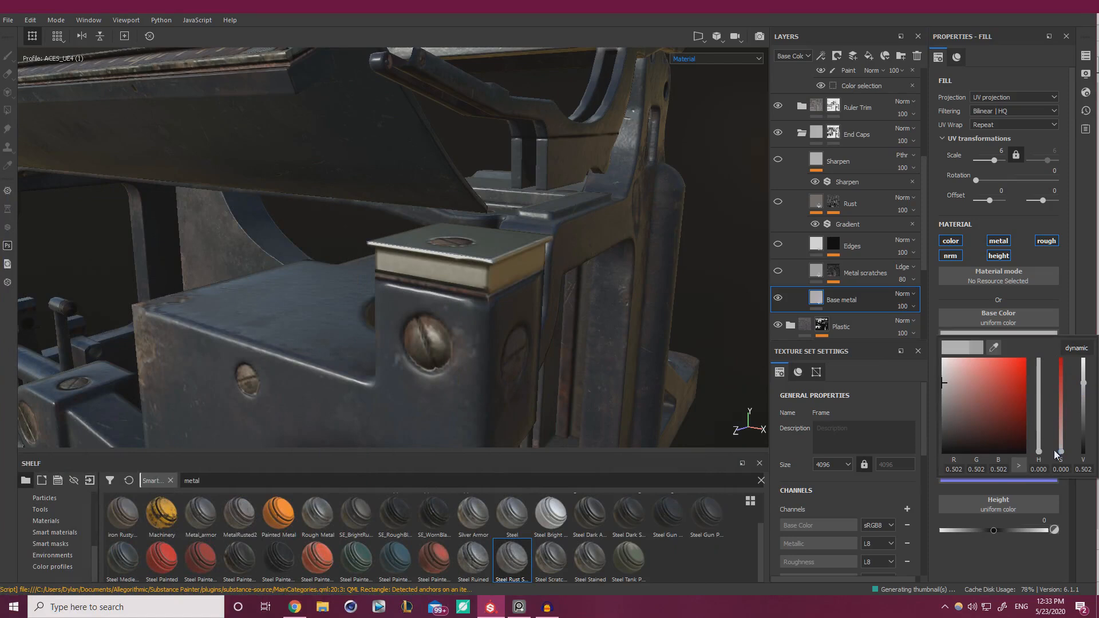
{"action": "left_click_drag", "start_coordinate": [1039, 452], "coordinate": [1041, 444]}
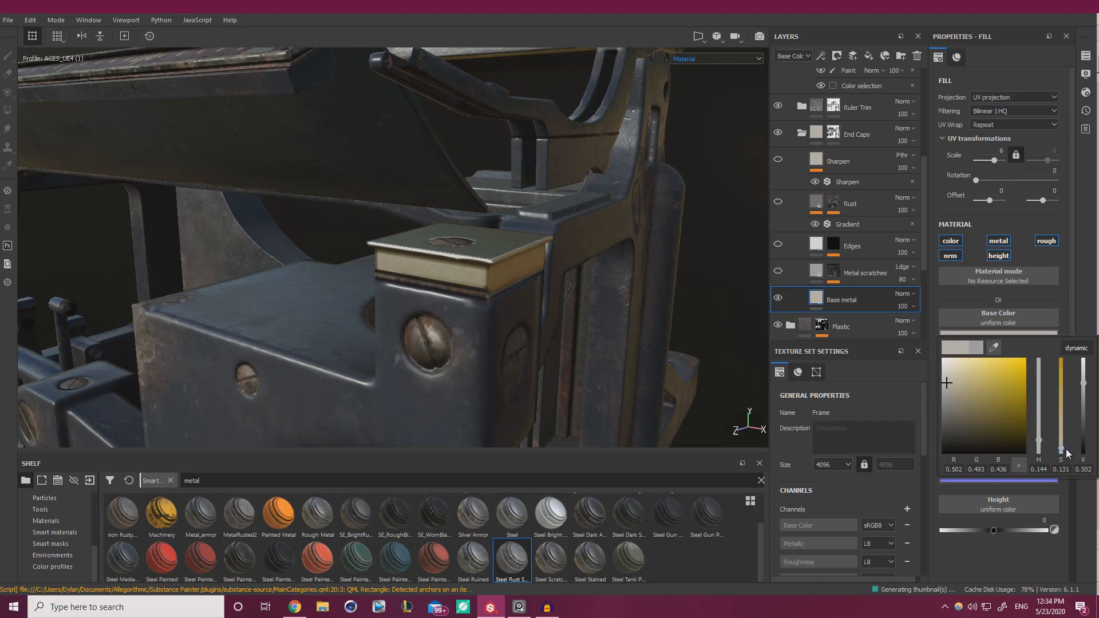
{"action": "scroll", "coordinate": [524, 252], "scroll_direction": "down", "scroll_amount": 15}
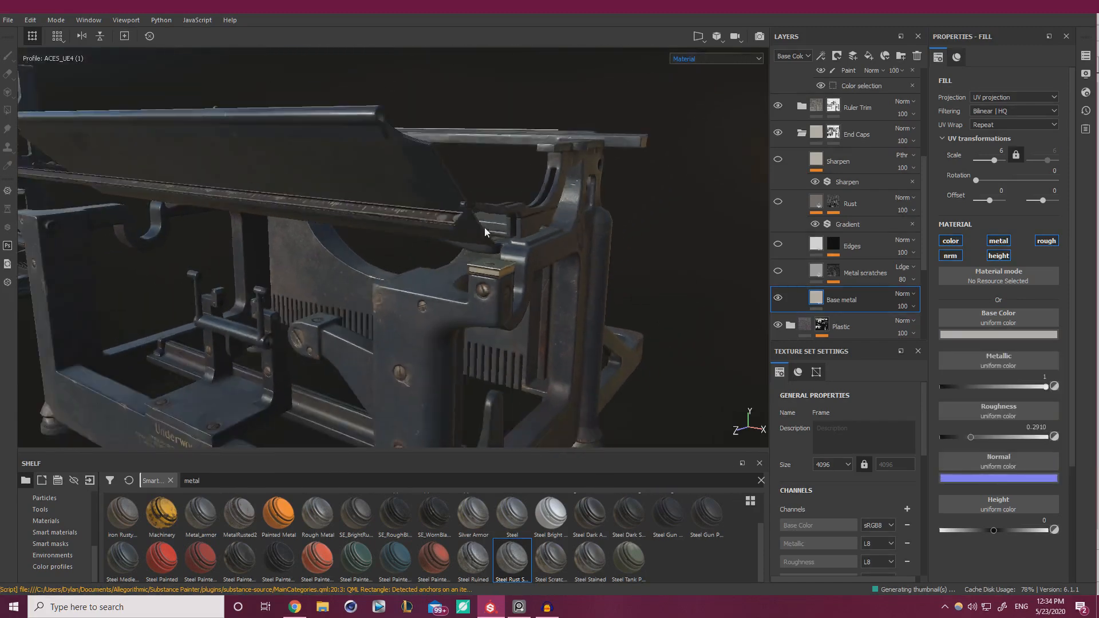
{"action": "scroll", "coordinate": [525, 252], "scroll_direction": "up", "scroll_amount": 15}
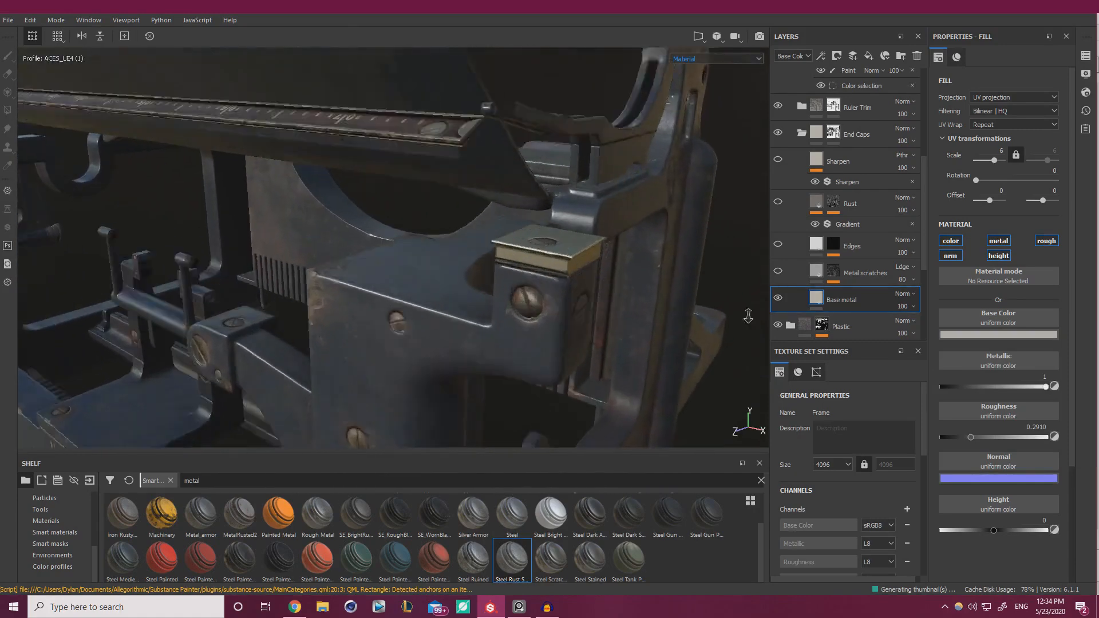
{"action": "scroll", "coordinate": [509, 248], "scroll_direction": "down", "scroll_amount": 3}
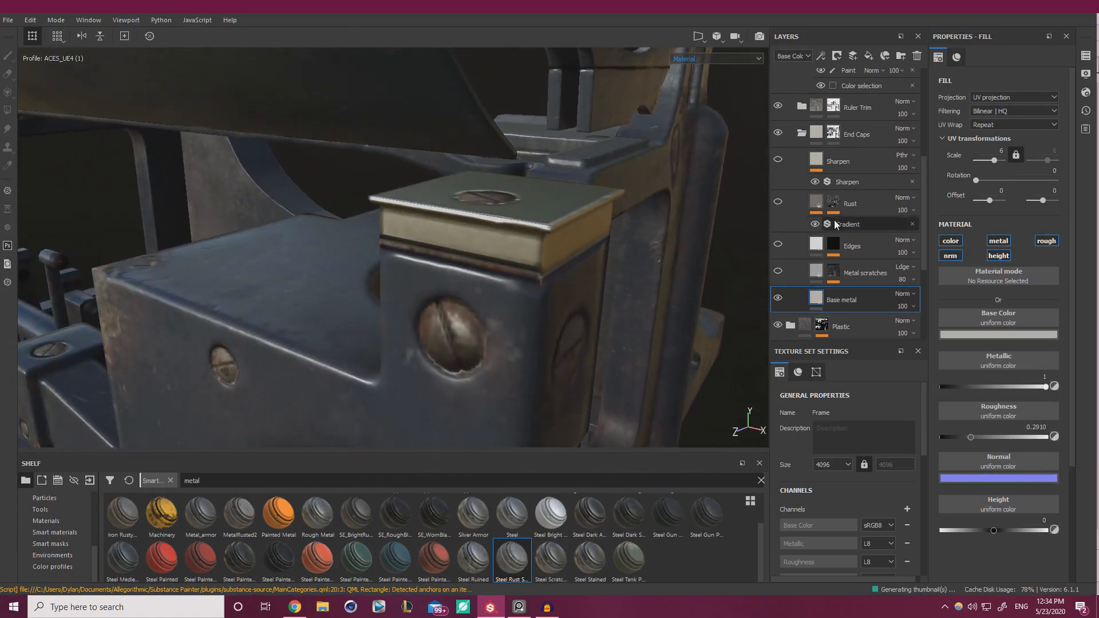
Set the tolerance of the color selection in the Metal Misc folder's mask to 0.54, checking around the end cap's screw
{"action": "scroll", "coordinate": [840, 220], "scroll_direction": "up", "scroll_amount": 3}
{"action": "scroll", "coordinate": [843, 222], "scroll_direction": "up", "scroll_amount": 2}
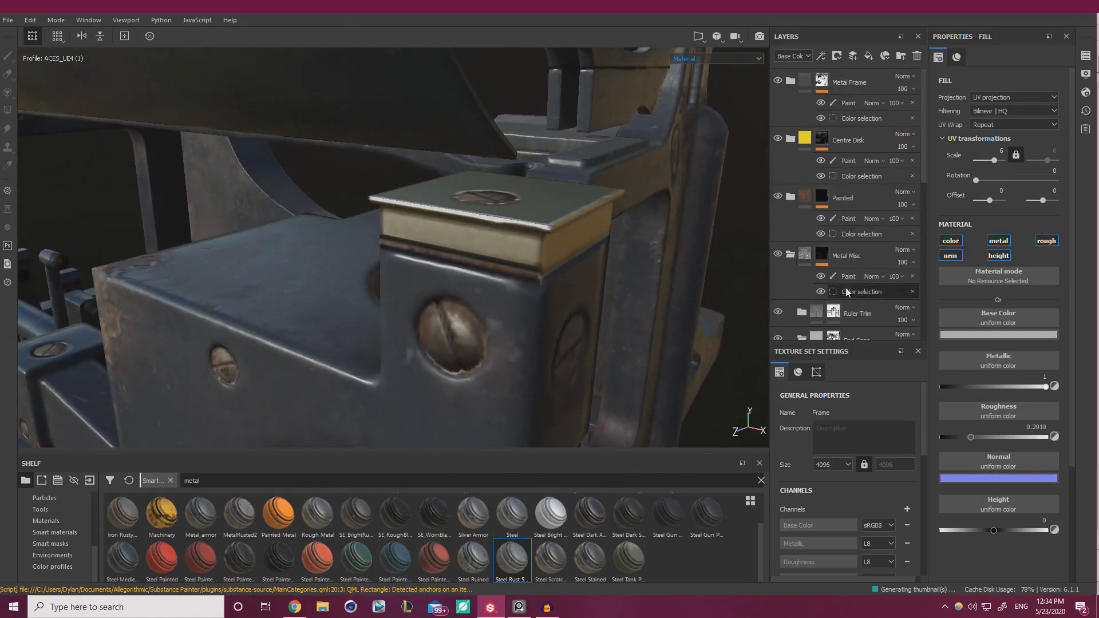
{"action": "left_click", "coordinate": [822, 257]}
{"action": "left_click", "coordinate": [849, 279]}
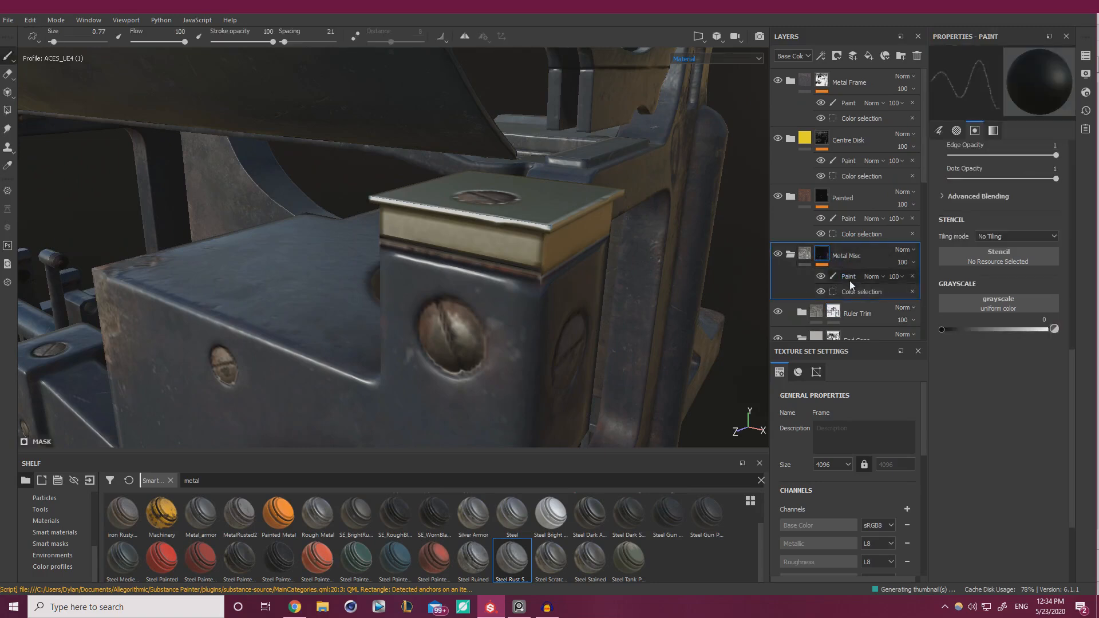
{"action": "left_click", "coordinate": [850, 292]}
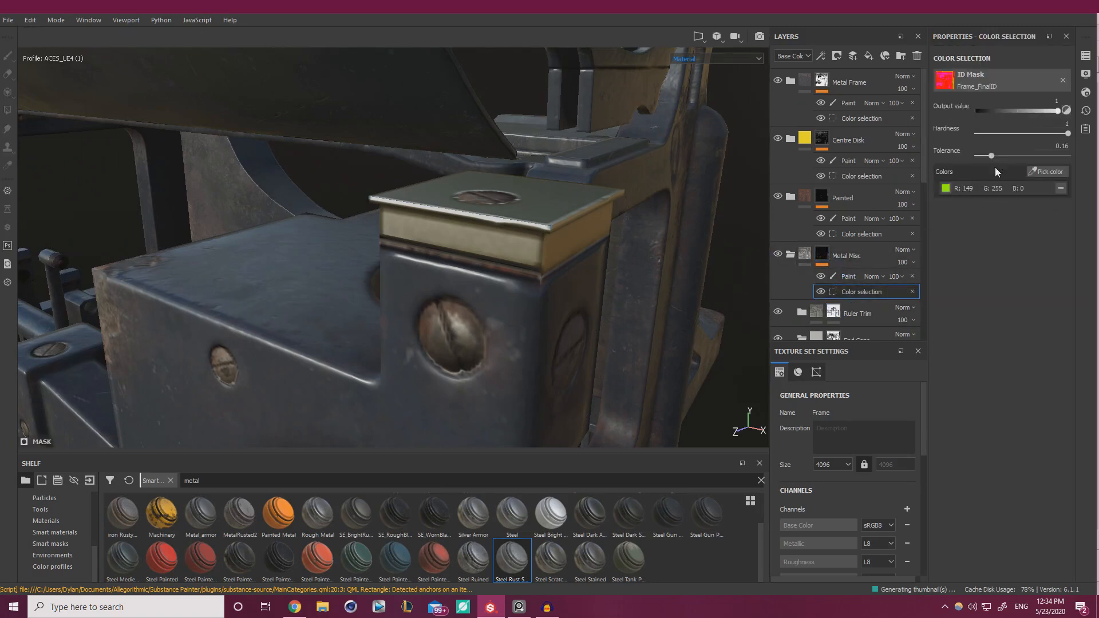
{"action": "left_click_drag", "start_coordinate": [1000, 156], "coordinate": [1010, 156]}
{"action": "left_click_drag", "start_coordinate": [588, 254], "coordinate": [512, 329], "text": "alt"}
{"action": "left_click_drag", "start_coordinate": [533, 150], "coordinate": [535, 269], "text": "alt"}
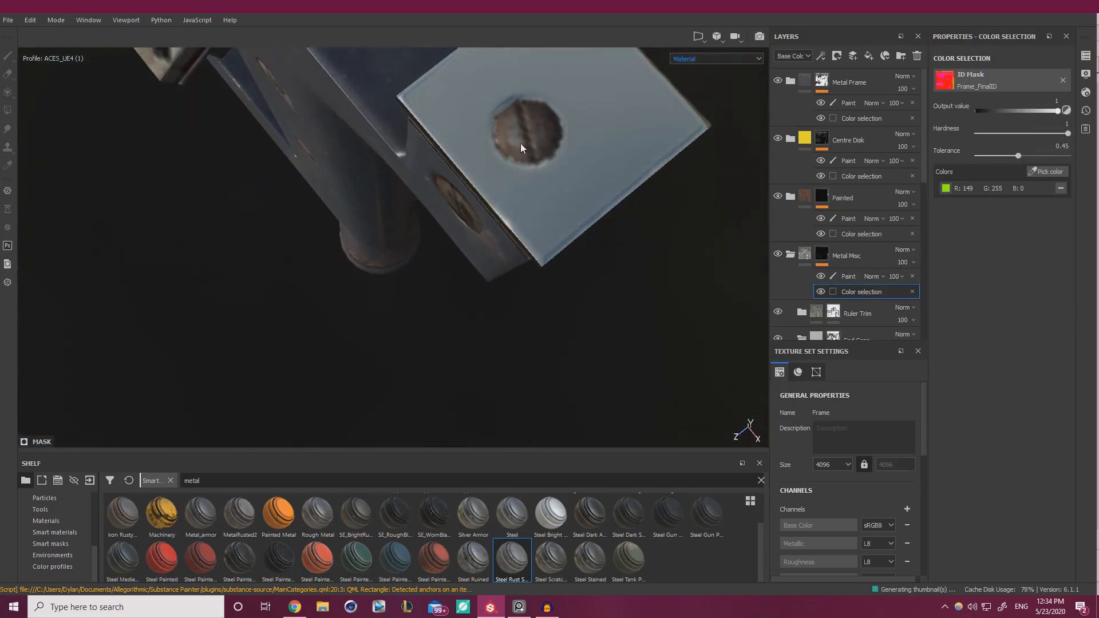
{"action": "left_click_drag", "start_coordinate": [1050, 160], "coordinate": [1027, 160]}
{"action": "left_click_drag", "start_coordinate": [321, 246], "coordinate": [508, 162], "text": "alt"}
Reselect the Base metal layer in the End Caps folder and check the end cap's surface from above
{"action": "scroll", "coordinate": [853, 250], "scroll_direction": "down", "scroll_amount": 4}
{"action": "scroll", "coordinate": [852, 249], "scroll_direction": "down", "scroll_amount": 4}
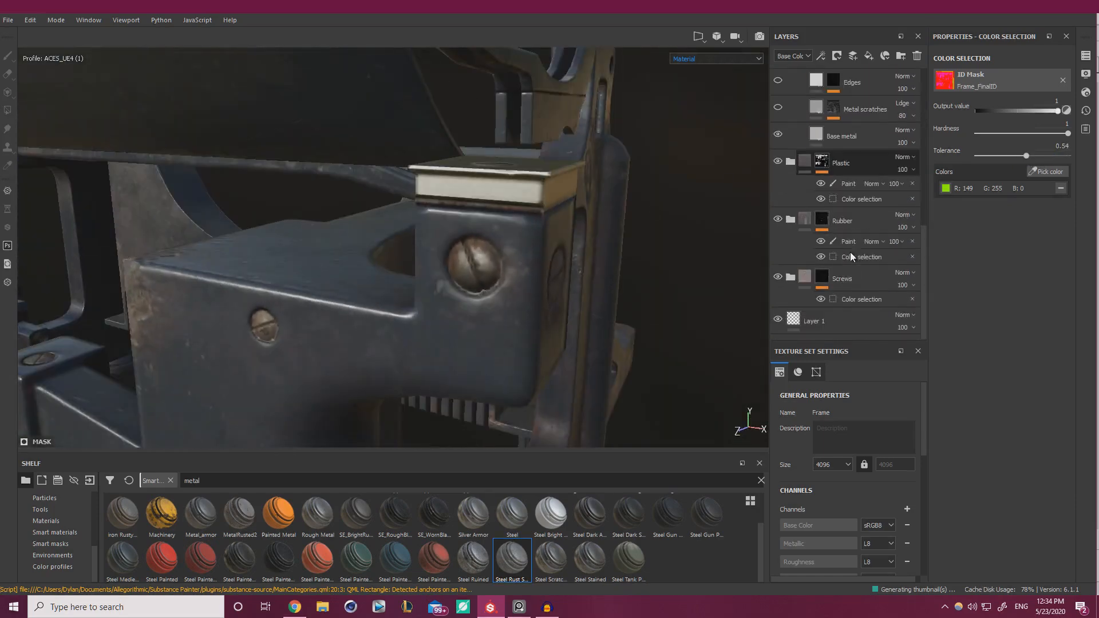
{"action": "scroll", "coordinate": [823, 171], "scroll_direction": "up", "scroll_amount": 3}
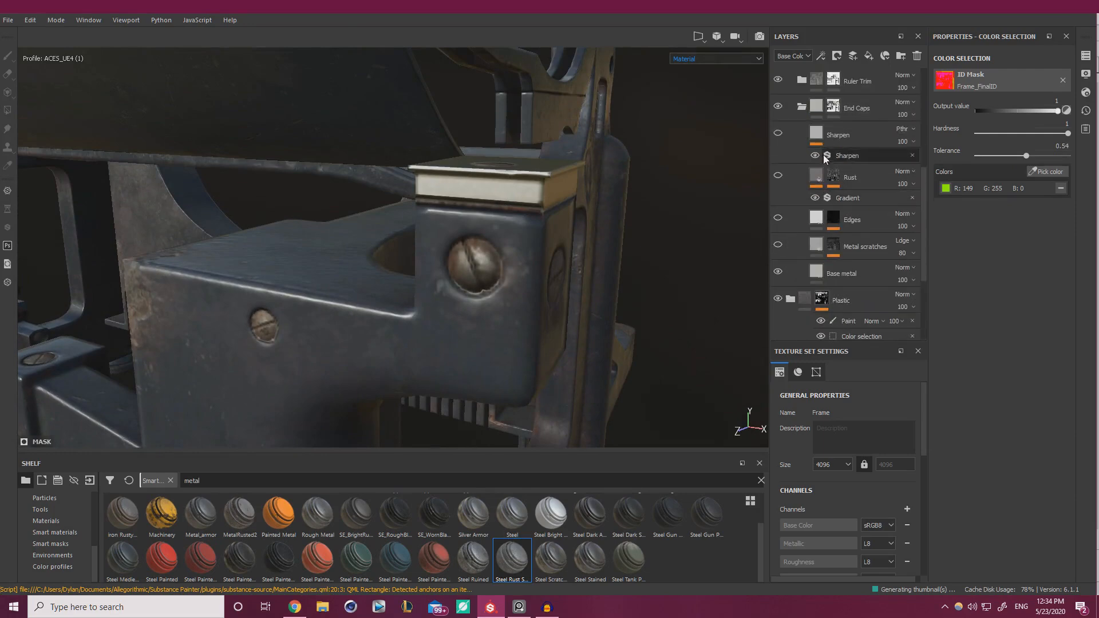
{"action": "left_click", "coordinate": [836, 276]}
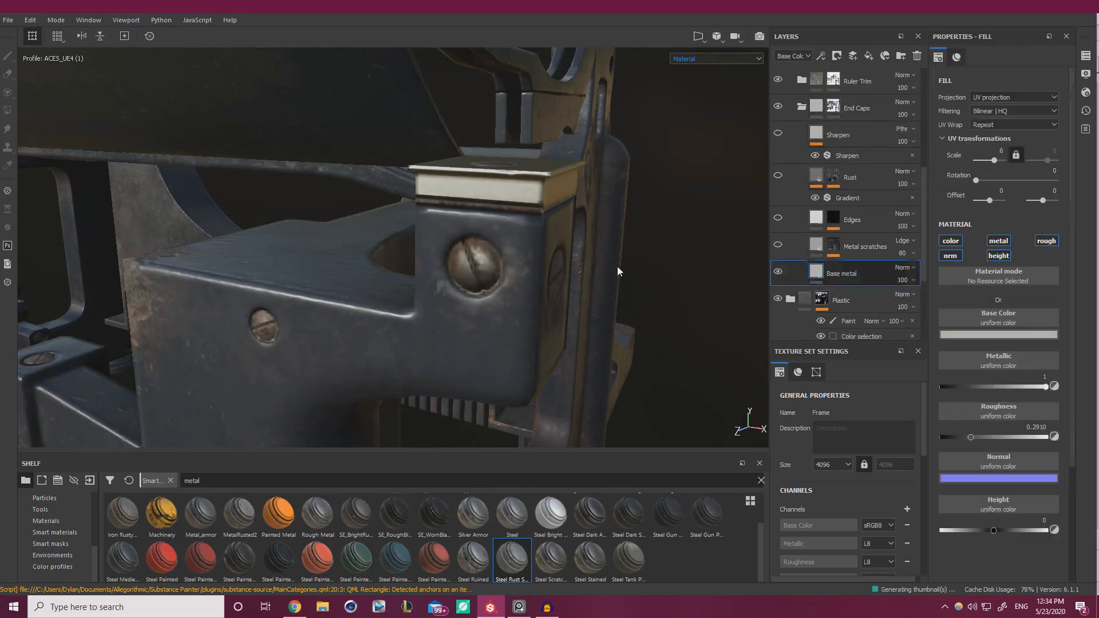
{"action": "left_click_drag", "start_coordinate": [617, 266], "coordinate": [616, 292], "text": "alt"}
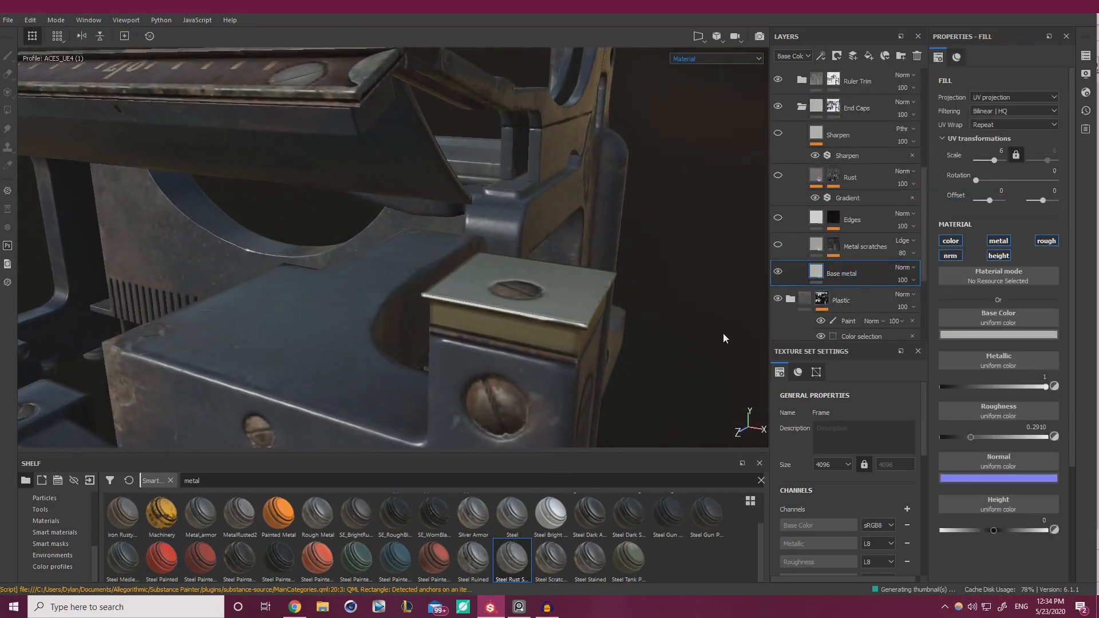
Set the Base metal layer's roughness to 0.328 and show the Metal scratches layer above it
{"action": "left_click", "coordinate": [975, 439]}
{"action": "left_click_drag", "start_coordinate": [538, 312], "coordinate": [522, 356], "text": "alt"}
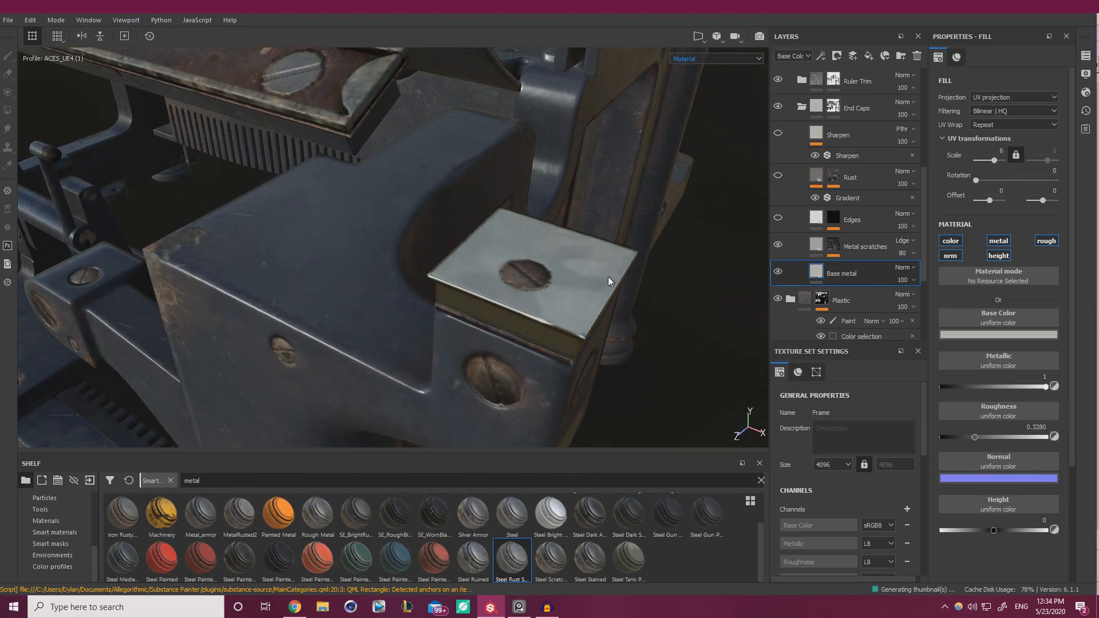
{"action": "left_click_drag", "start_coordinate": [611, 282], "coordinate": [622, 313], "text": "alt"}
Set the UV scale of the grunge_scratches_dusty fill in the Metal scratches layer's mask to 48.39
{"action": "left_click", "coordinate": [814, 248]}
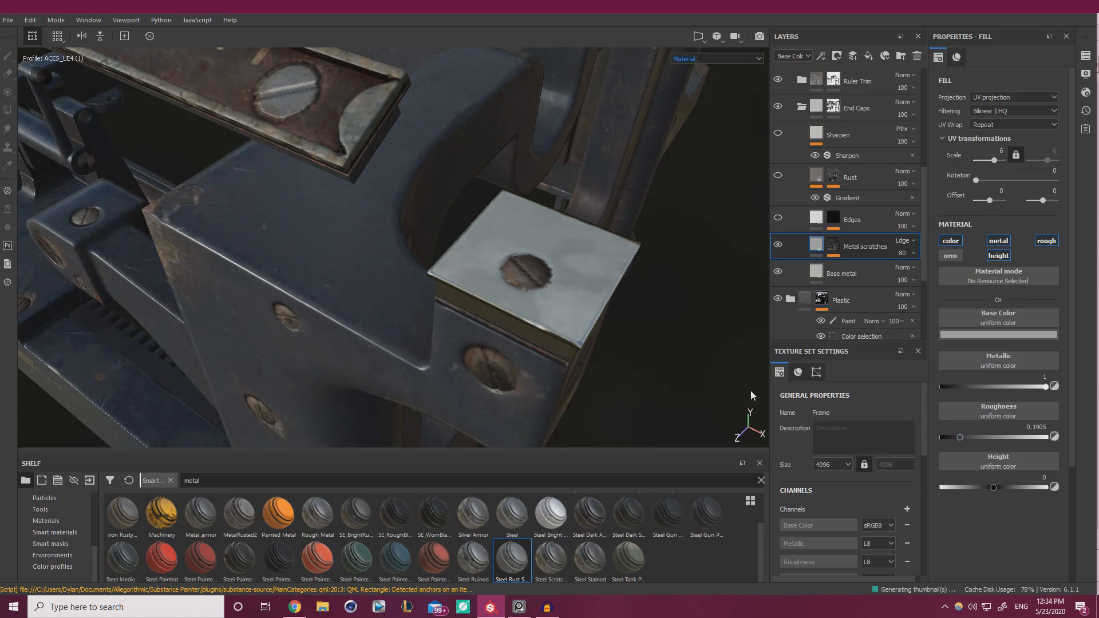
{"action": "left_click", "coordinate": [832, 251]}
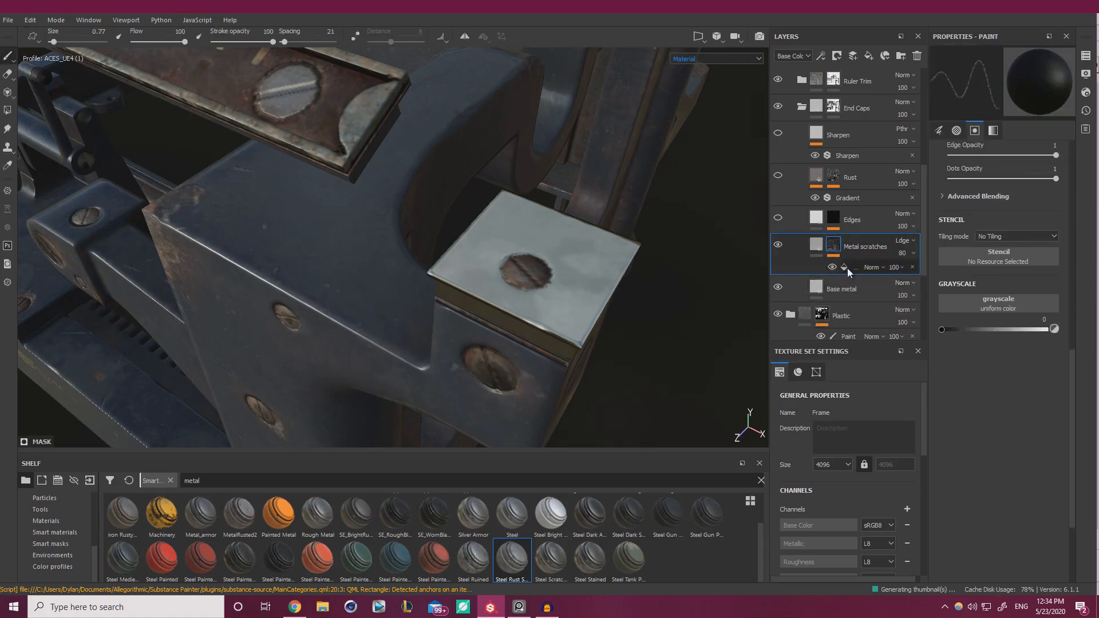
{"action": "left_click", "coordinate": [847, 268]}
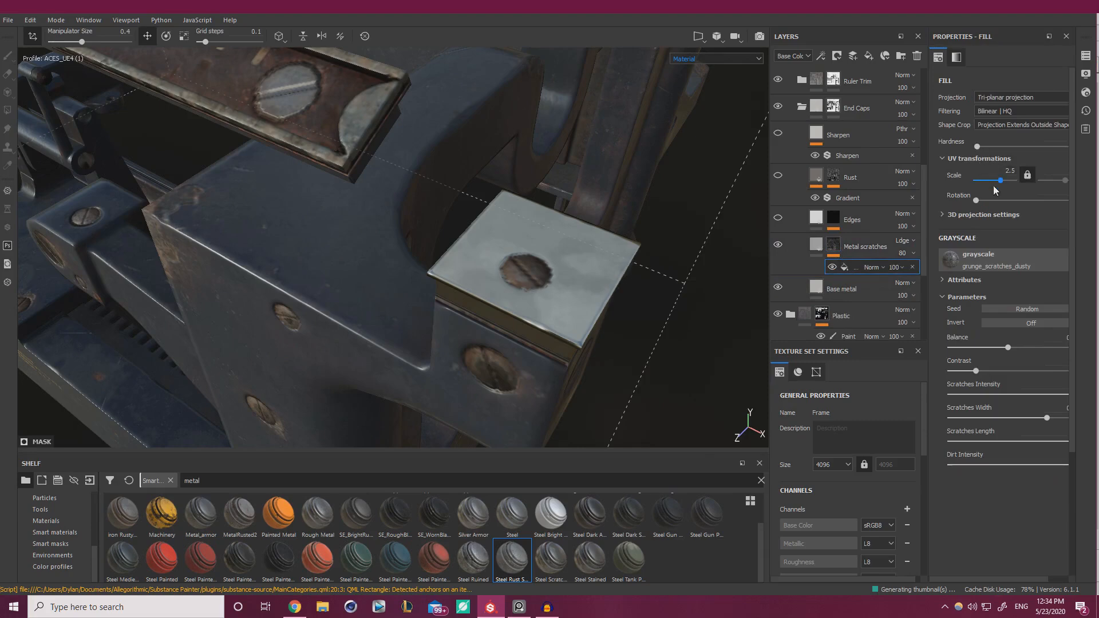
{"action": "left_click_drag", "start_coordinate": [1001, 179], "coordinate": [1009, 184]}
{"action": "left_click_drag", "start_coordinate": [471, 271], "coordinate": [643, 316], "text": "alt"}
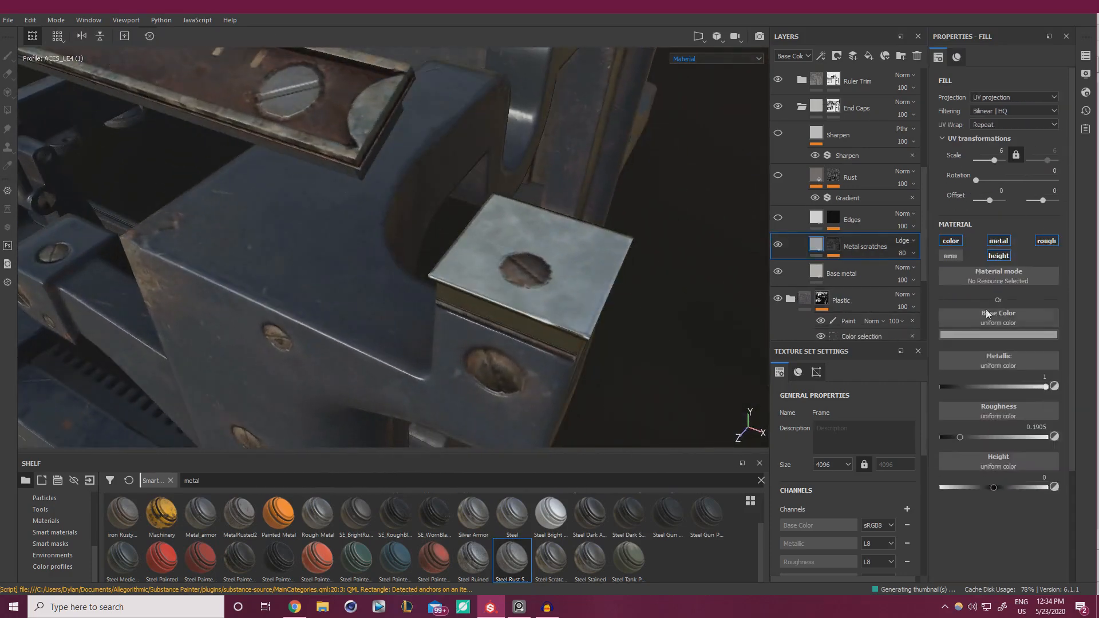
Set the Metal scratches layer's roughness to 0.709 and tint its base color to a muted brown with a value of 0.170
{"action": "left_click", "coordinate": [999, 436]}
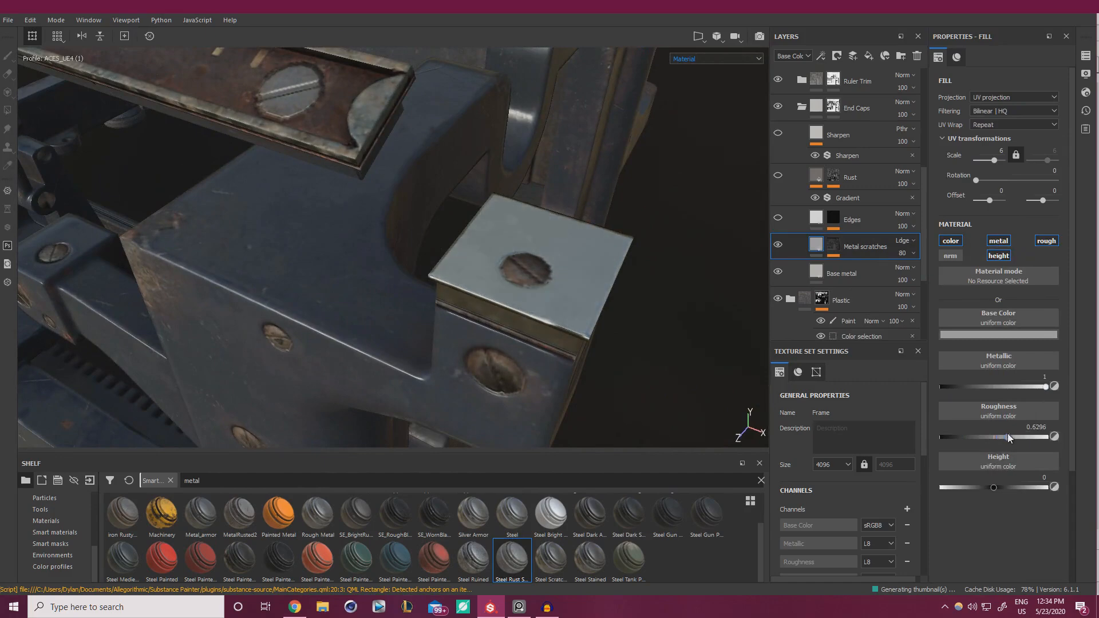
{"action": "right_click_drag", "start_coordinate": [564, 295], "coordinate": [598, 287], "text": "shift"}
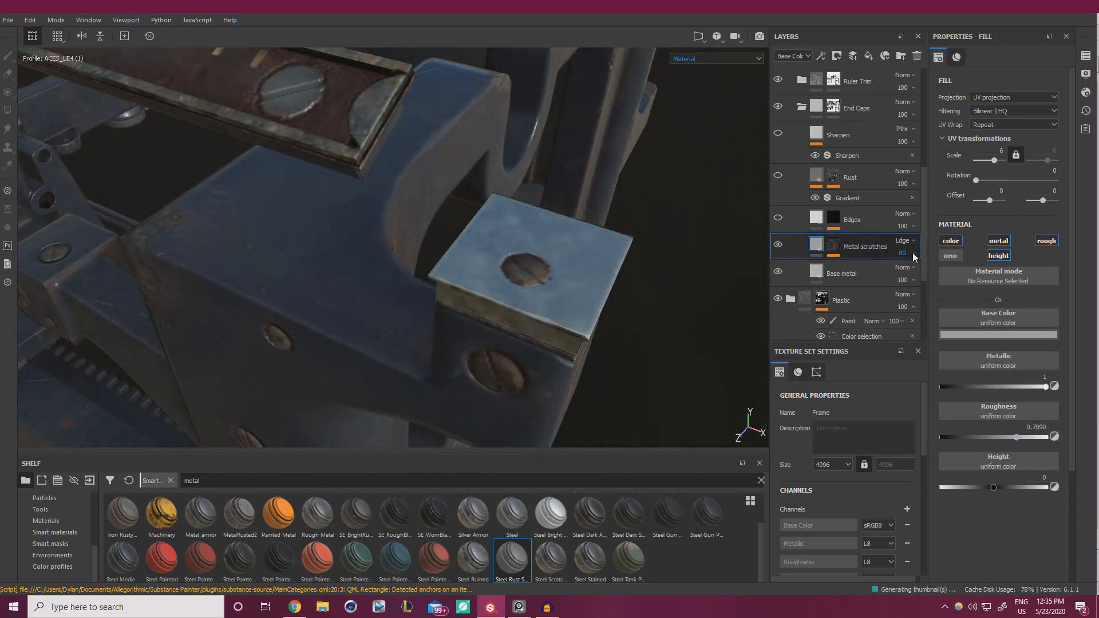
{"action": "left_click", "coordinate": [993, 335]}
{"action": "left_click", "coordinate": [1084, 410]}
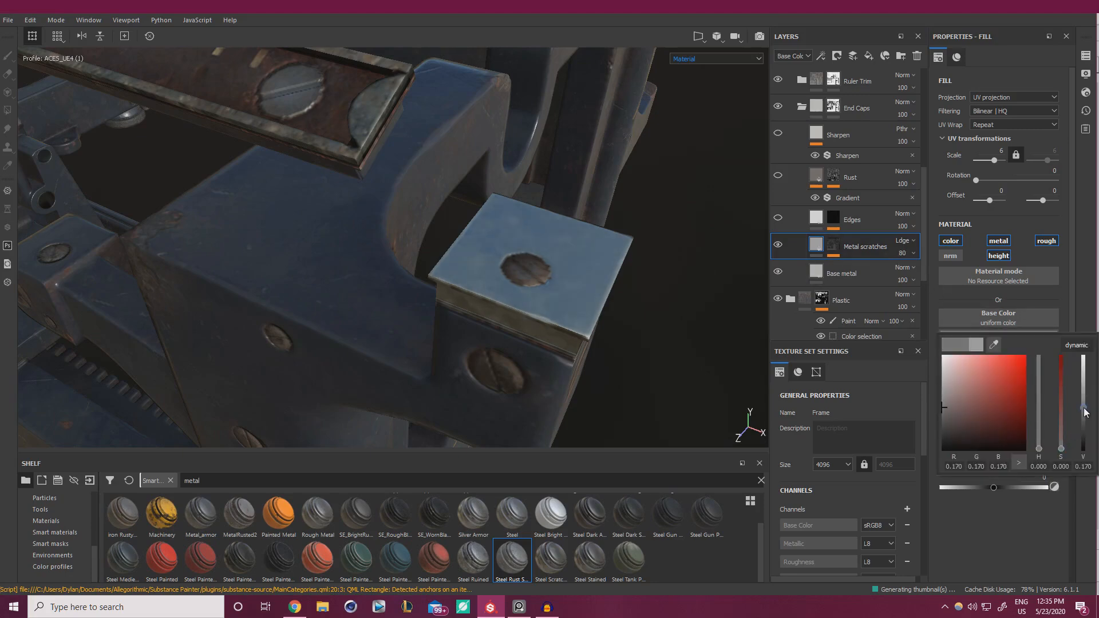
{"action": "left_click_drag", "start_coordinate": [1056, 449], "coordinate": [1063, 437]}
{"action": "left_click", "coordinate": [1039, 441]}
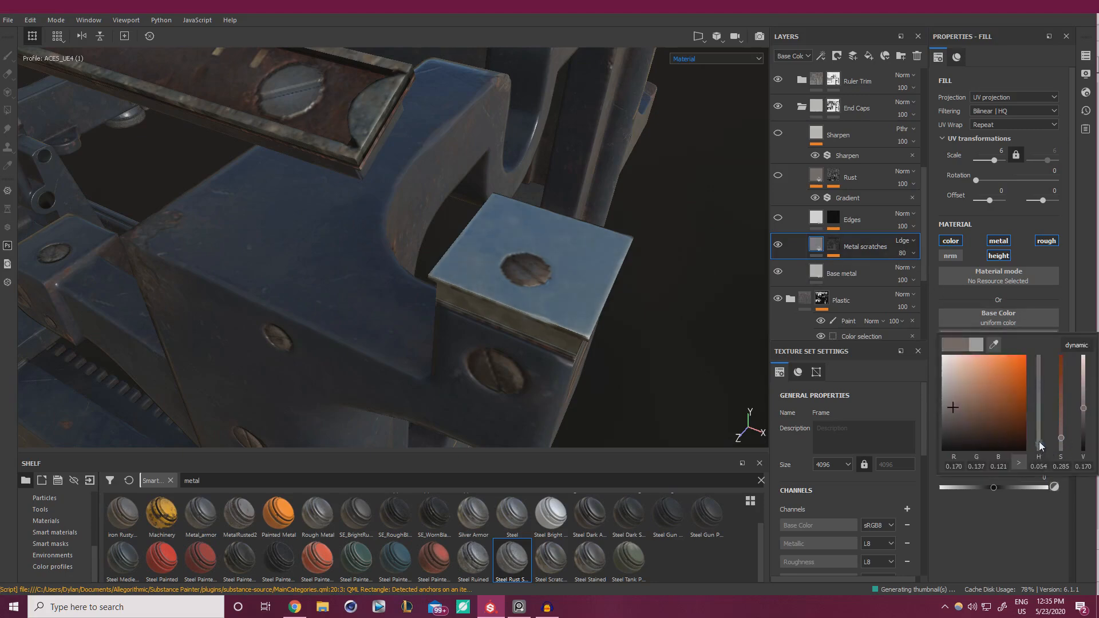
{"action": "left_click", "coordinate": [1061, 422]}
{"action": "left_click_drag", "start_coordinate": [650, 273], "coordinate": [633, 334], "text": "alt"}
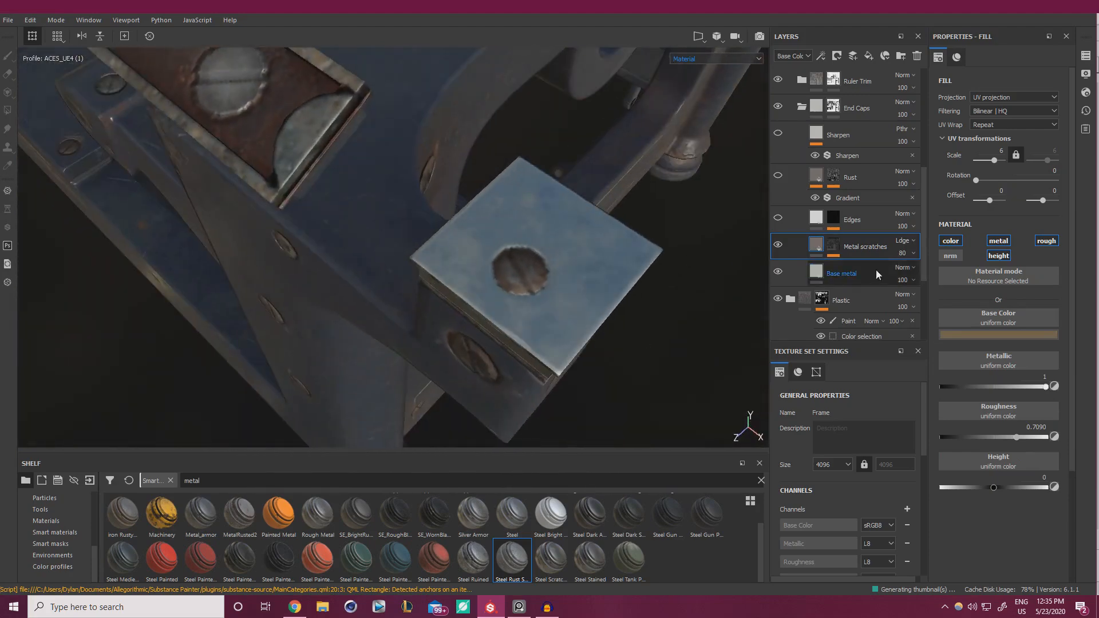
Raise the Balance and lower the Contrast of the Metal scratches mask's grunge fill, and set the layer's opacity to 20
{"action": "left_click", "coordinate": [835, 246]}
{"action": "left_click", "coordinate": [848, 268]}
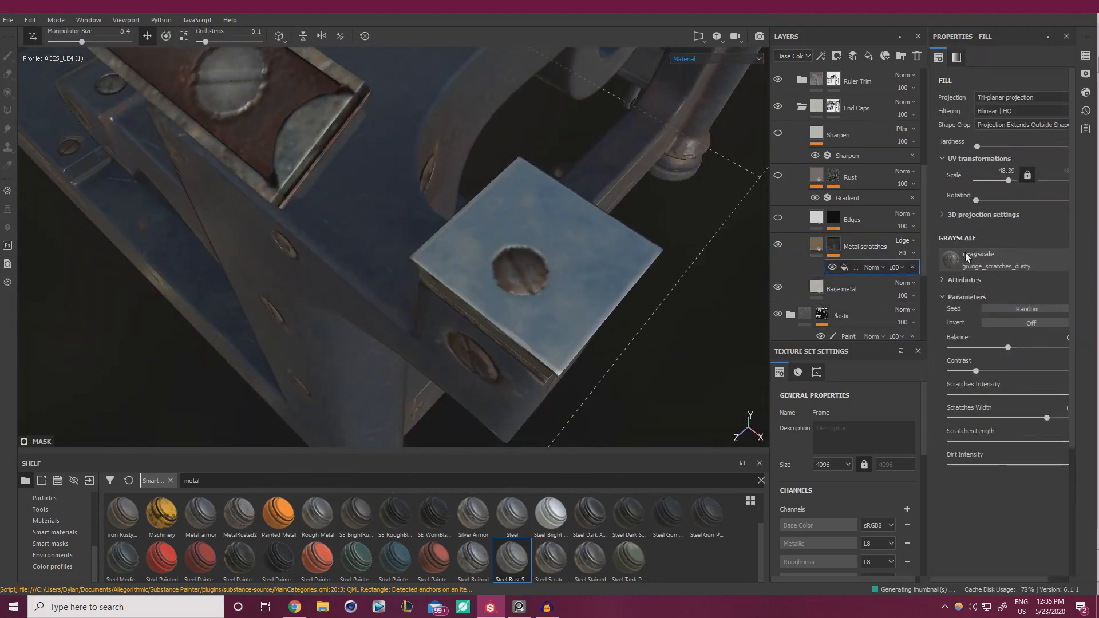
{"action": "left_click_drag", "start_coordinate": [978, 349], "coordinate": [1031, 347]}
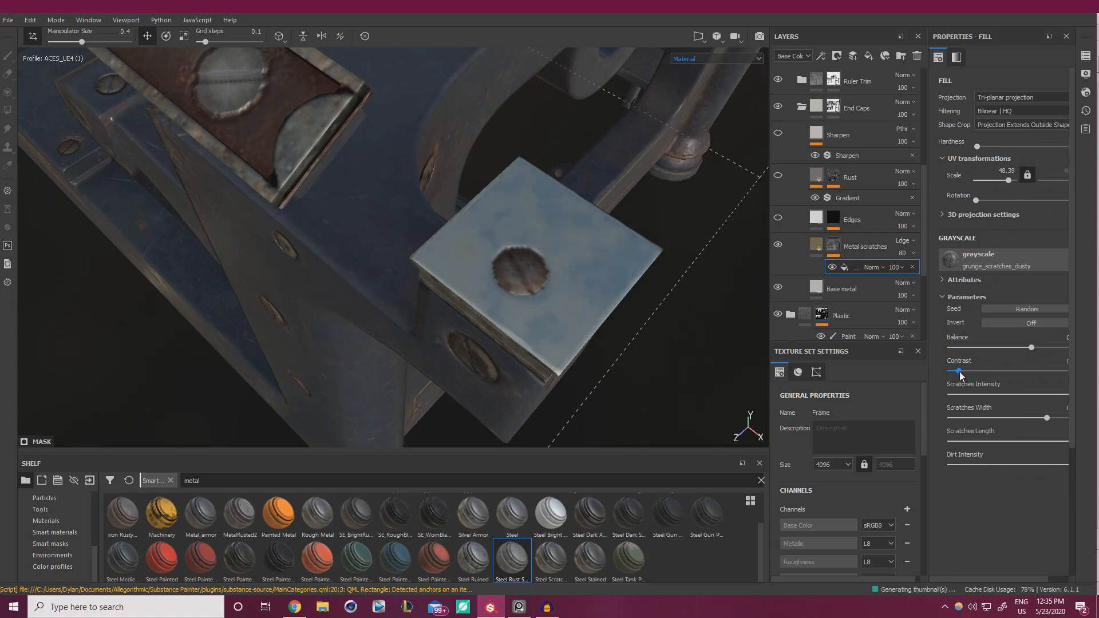
{"action": "left_click", "coordinate": [910, 253]}
{"action": "left_click", "coordinate": [904, 275]}
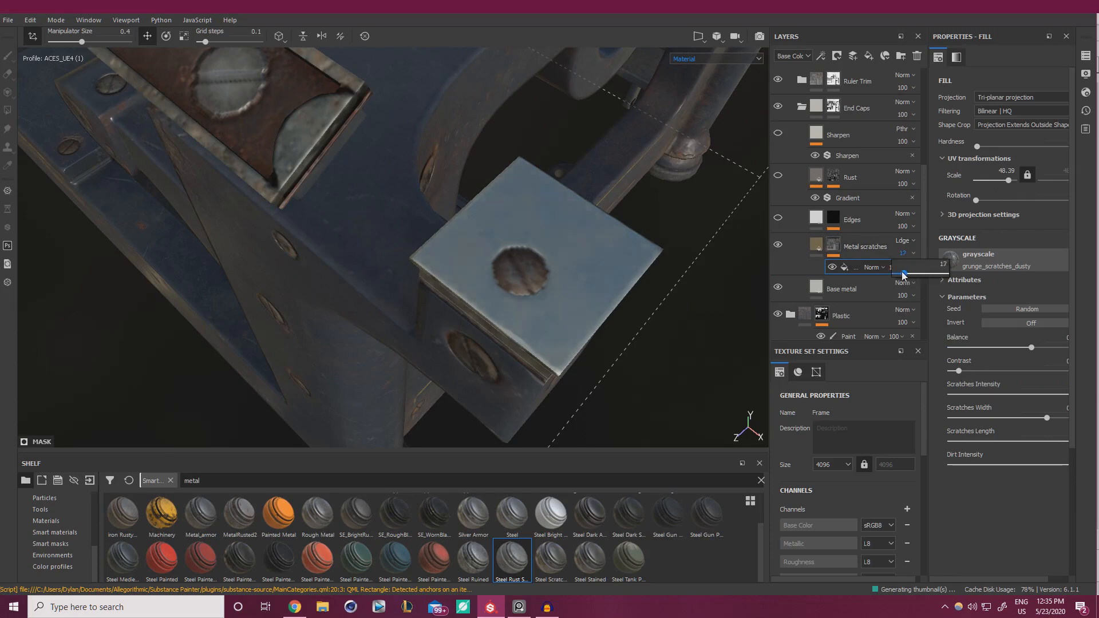
{"action": "left_click_drag", "start_coordinate": [904, 276], "coordinate": [905, 275]}
{"action": "left_click_drag", "start_coordinate": [599, 265], "coordinate": [390, 287], "text": "alt"}
{"action": "right_click_drag", "start_coordinate": [390, 287], "coordinate": [601, 304], "text": "alt"}
{"action": "middle_click_drag", "start_coordinate": [601, 304], "coordinate": [441, 273], "text": "alt"}
{"action": "right_click_drag", "start_coordinate": [441, 272], "coordinate": [766, 268], "text": "alt"}
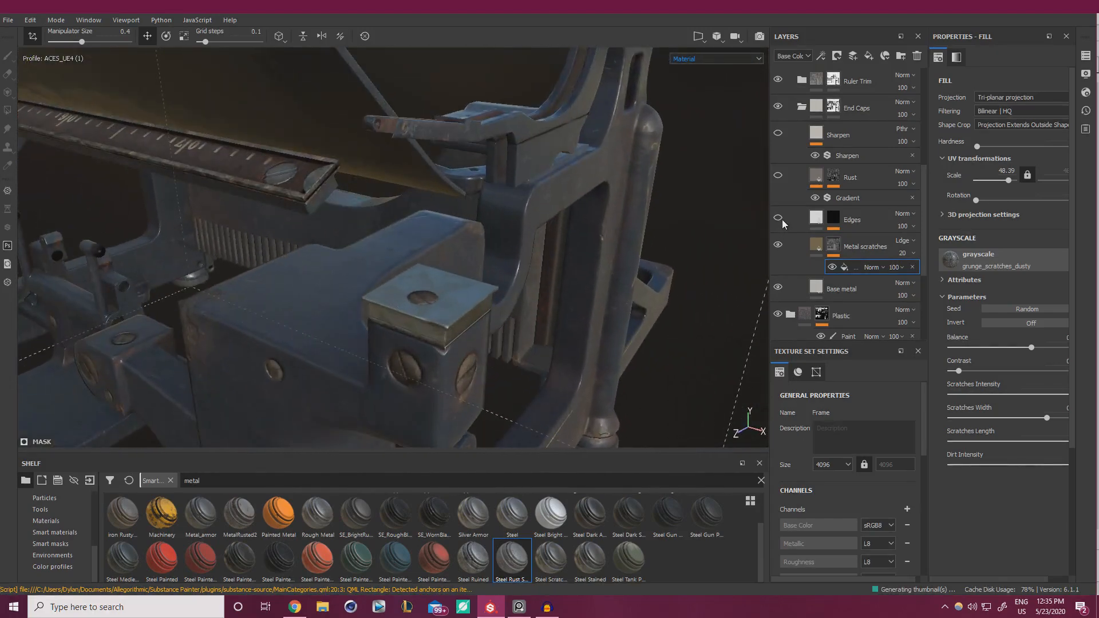
Show the Edges layer and set its MG Edge Damages generator to Contrast 0.18 and Damages Intensity 0.12
{"action": "right_click_drag", "start_coordinate": [487, 315], "coordinate": [507, 317], "text": "alt"}
{"action": "right_click_drag", "start_coordinate": [555, 315], "coordinate": [486, 300], "text": "alt"}
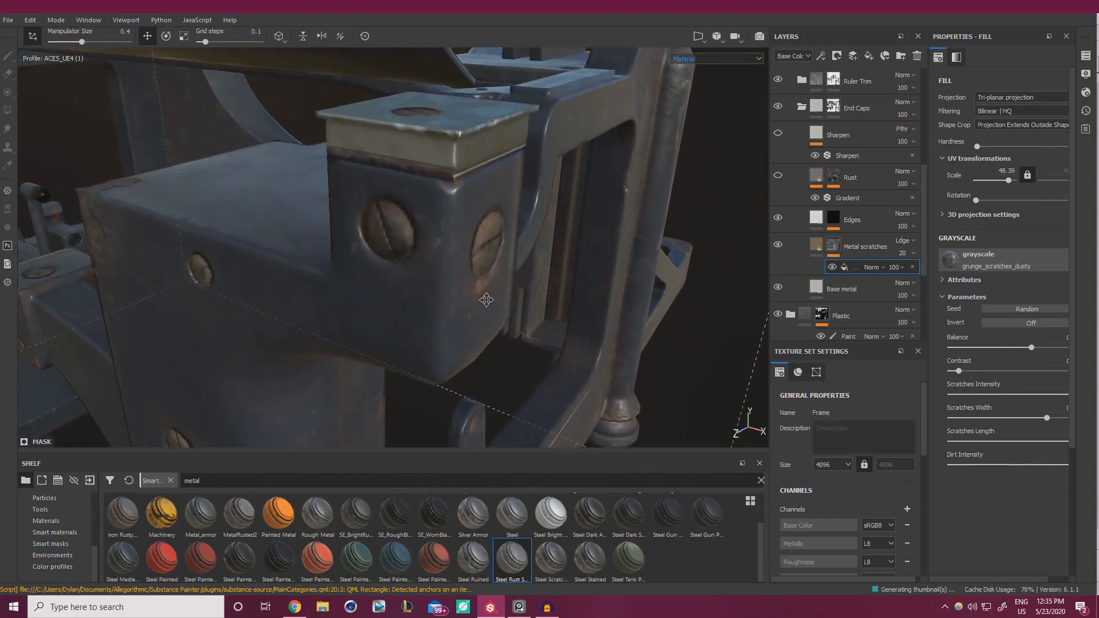
{"action": "middle_click_drag", "start_coordinate": [486, 299], "coordinate": [454, 365], "text": "alt"}
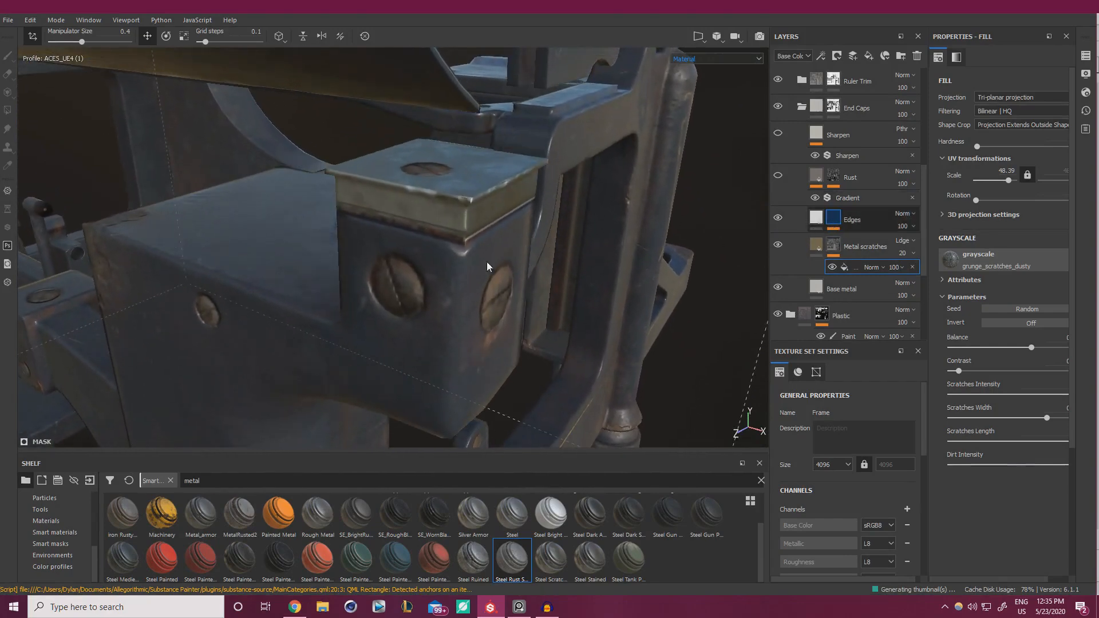
{"action": "left_click_drag", "start_coordinate": [487, 267], "coordinate": [493, 314], "text": "alt"}
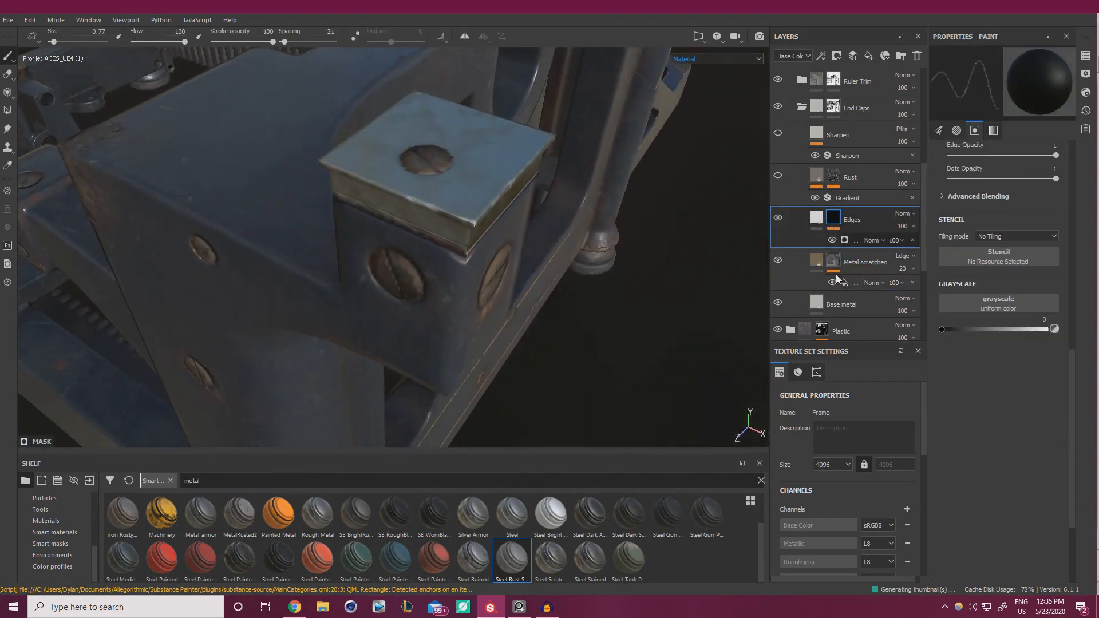
{"action": "left_click", "coordinate": [840, 240]}
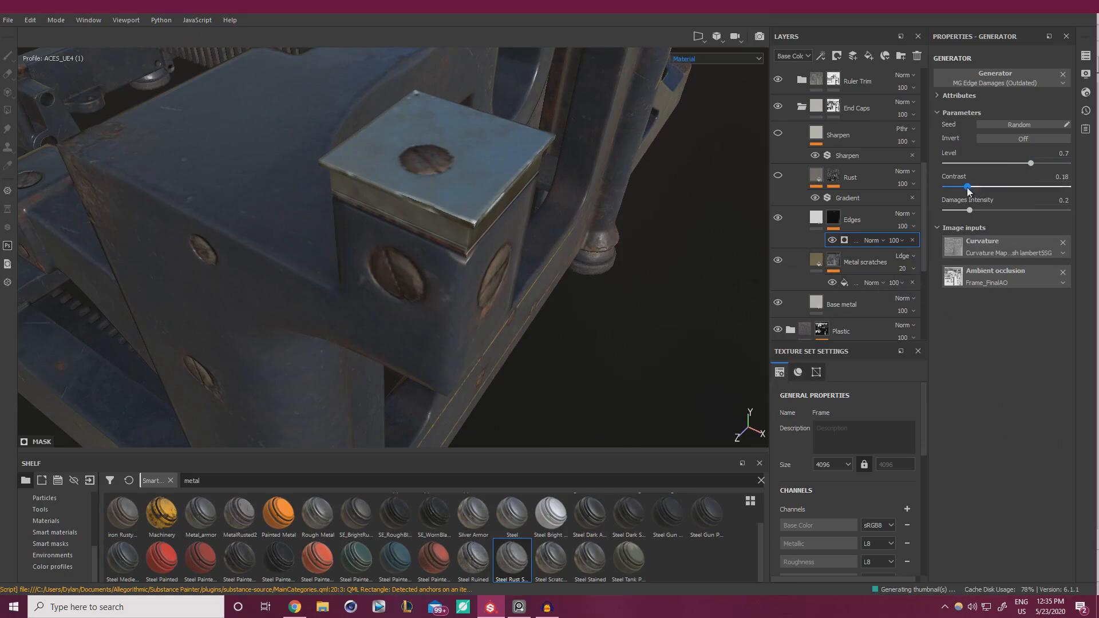
{"action": "left_click_drag", "start_coordinate": [481, 235], "coordinate": [453, 178], "text": "alt"}
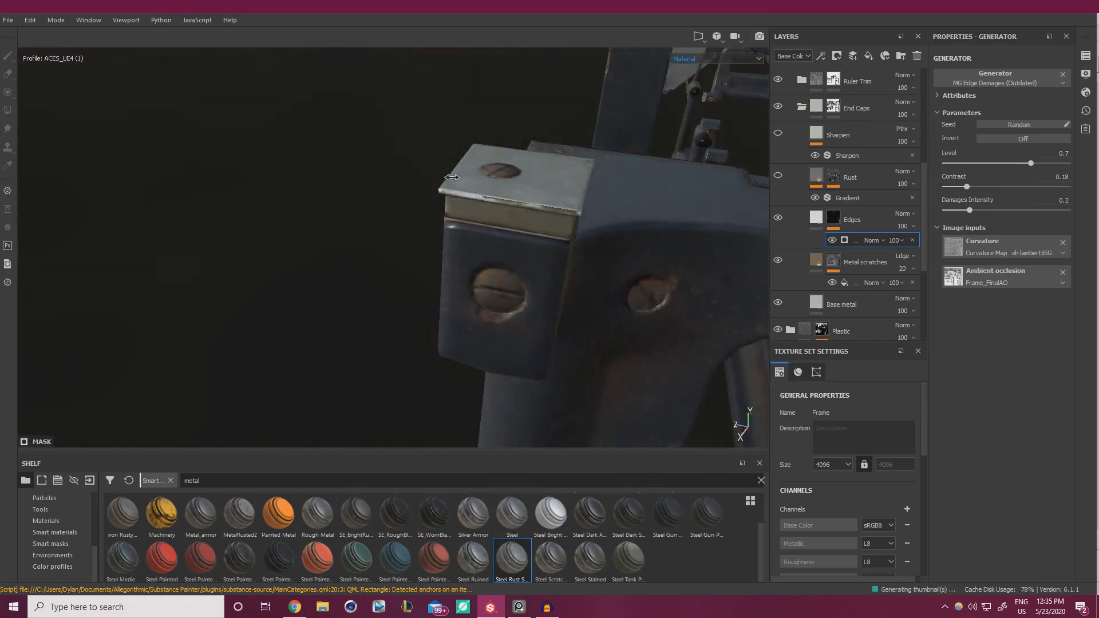
{"action": "left_click", "coordinate": [963, 210]}
Set the Edges layer's fill height to 0.0688 and check the end cap's edges from several angles
{"action": "left_click", "coordinate": [778, 218]}
{"action": "left_click", "coordinate": [818, 219]}
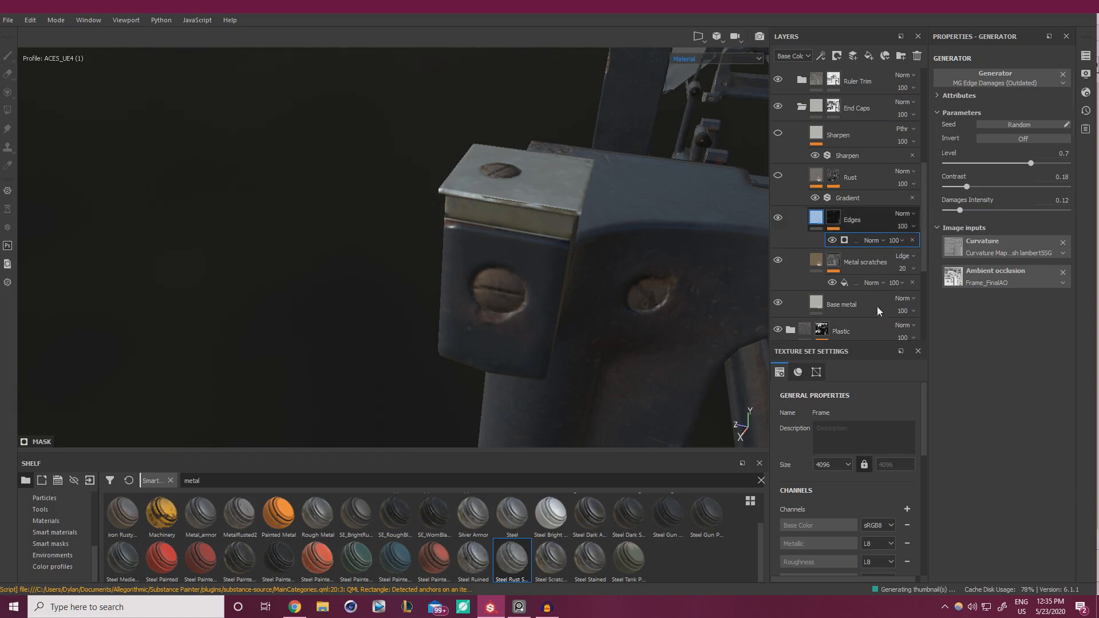
{"action": "left_click_drag", "start_coordinate": [994, 438], "coordinate": [994, 443]}
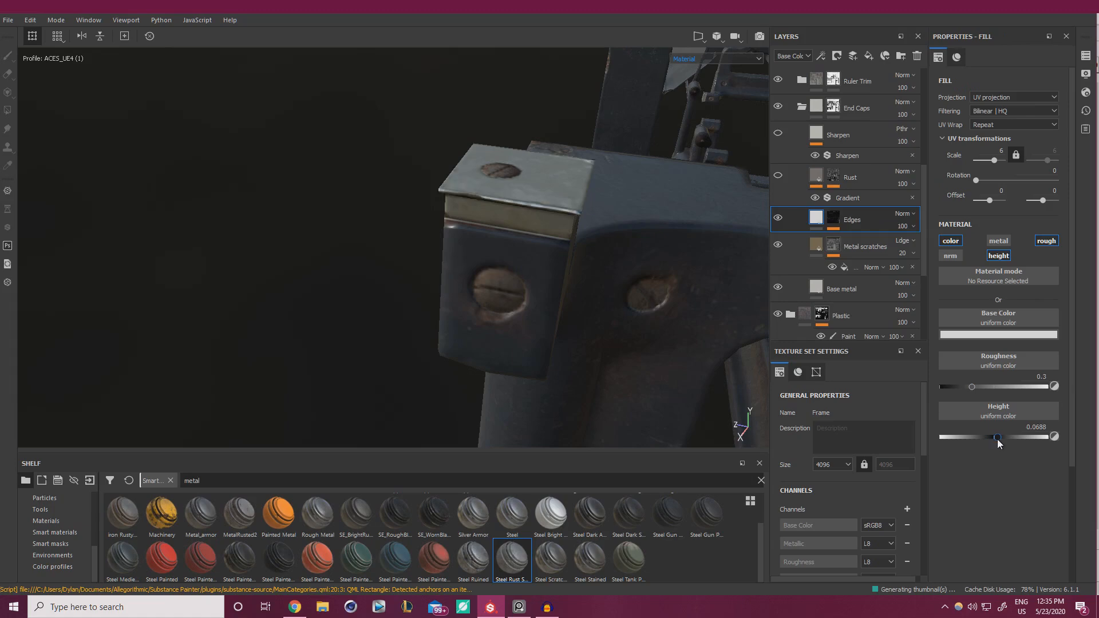
{"action": "left_click_drag", "start_coordinate": [594, 243], "coordinate": [422, 215], "text": "alt"}
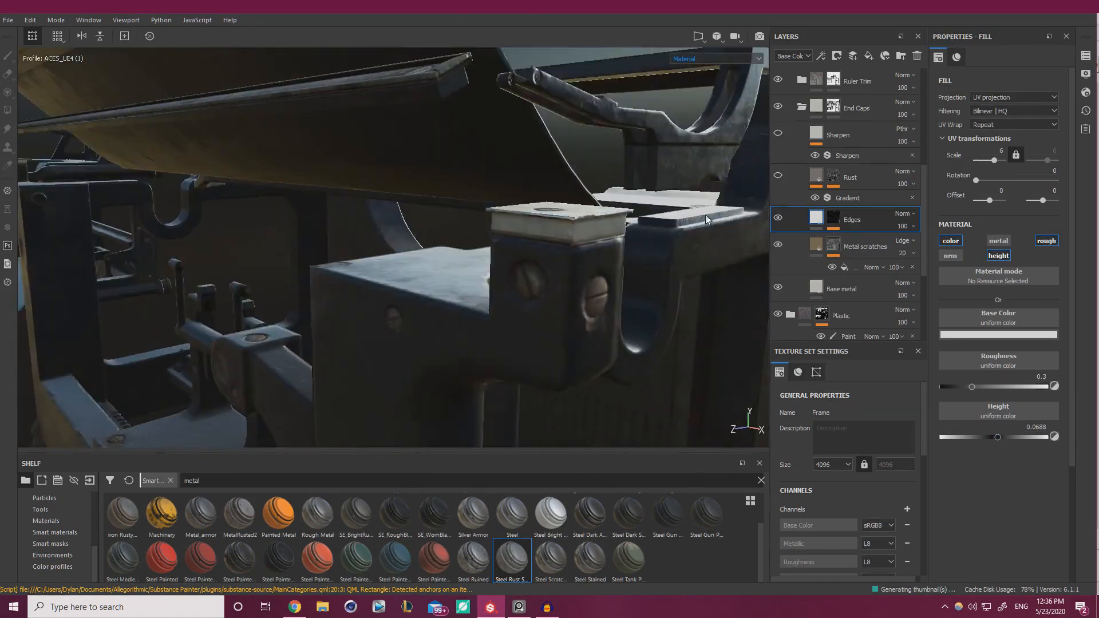
{"action": "left_click_drag", "start_coordinate": [706, 219], "coordinate": [771, 193], "text": "alt"}
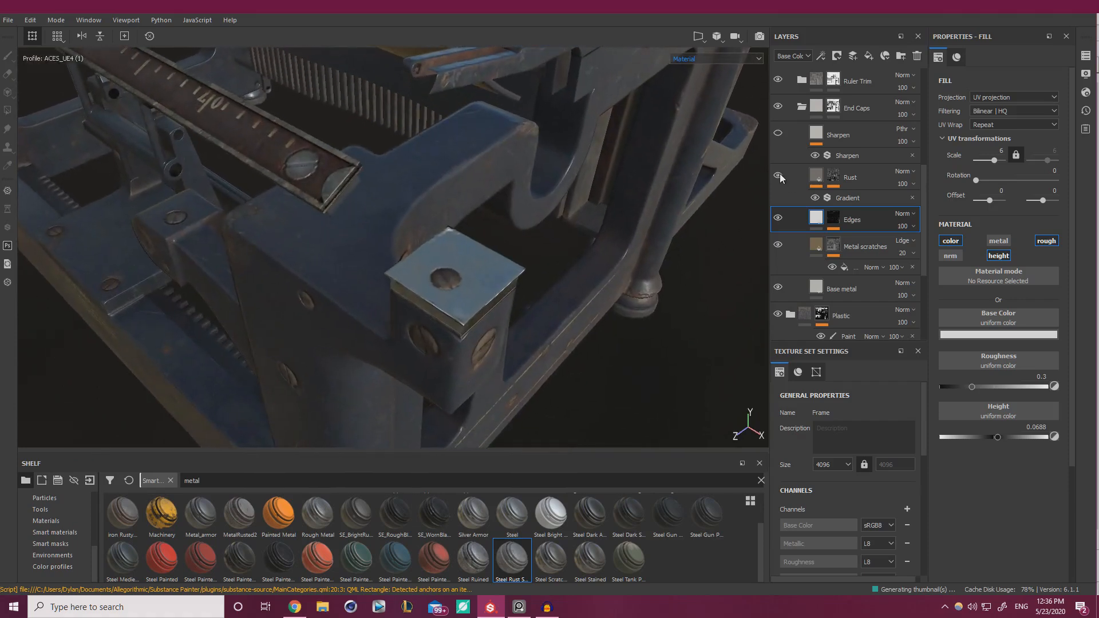
Show the End Caps Rust layer and set its Mask Editor generator to Global Balance 0.27 and Global Contrast 0.13
{"action": "left_click_drag", "start_coordinate": [587, 240], "coordinate": [544, 306], "text": "alt"}
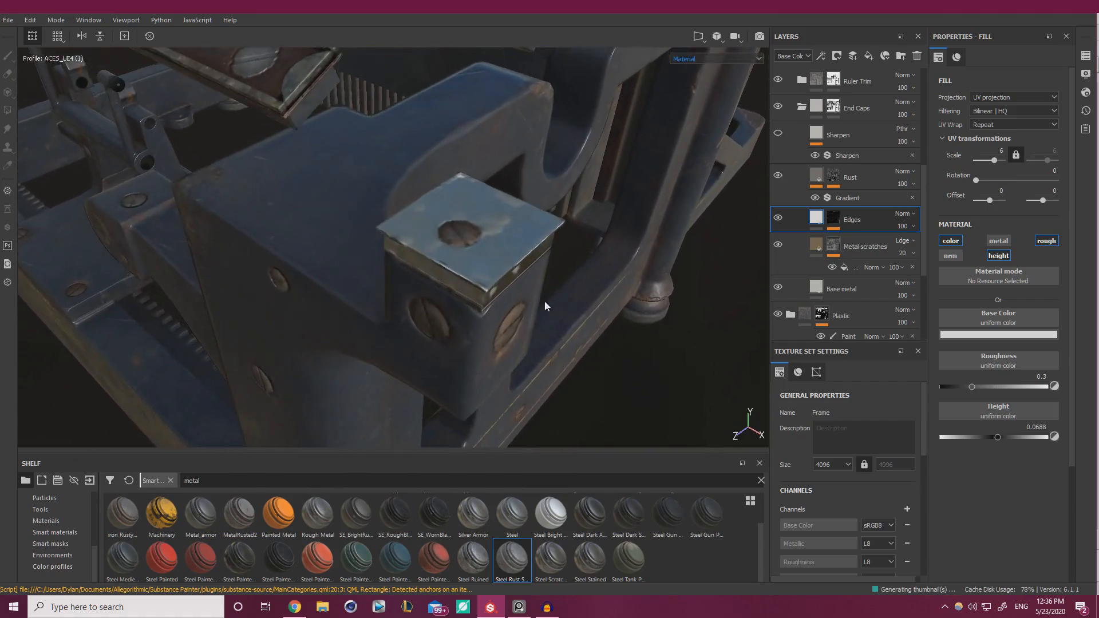
{"action": "left_click", "coordinate": [843, 183]}
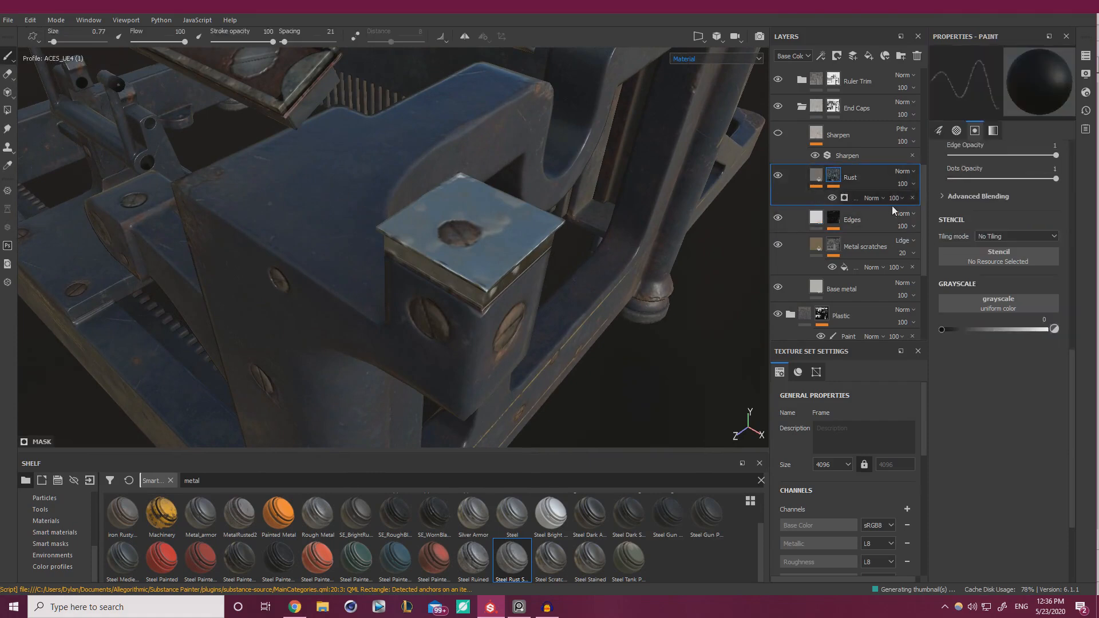
{"action": "left_click", "coordinate": [838, 198]}
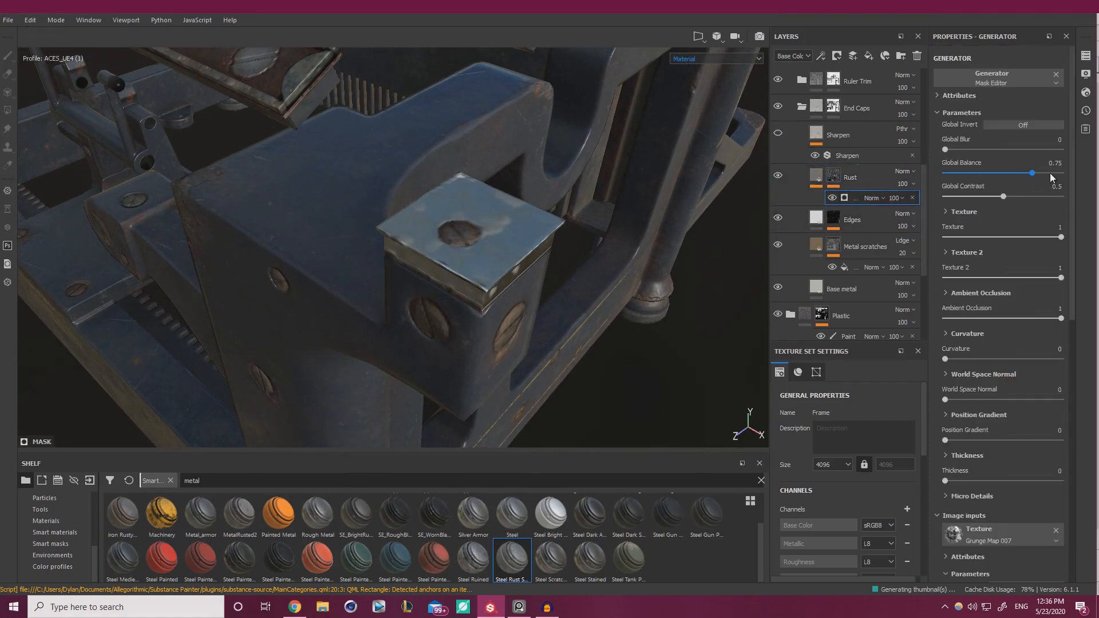
{"action": "left_click_drag", "start_coordinate": [1050, 176], "coordinate": [1038, 178]}
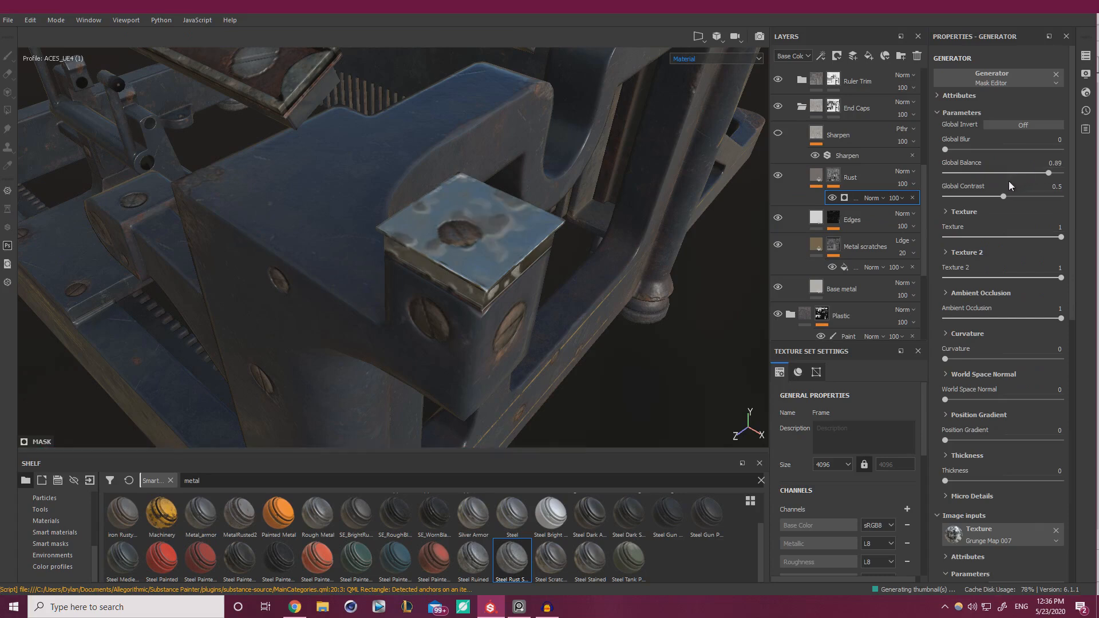
{"action": "left_click", "coordinate": [962, 197]}
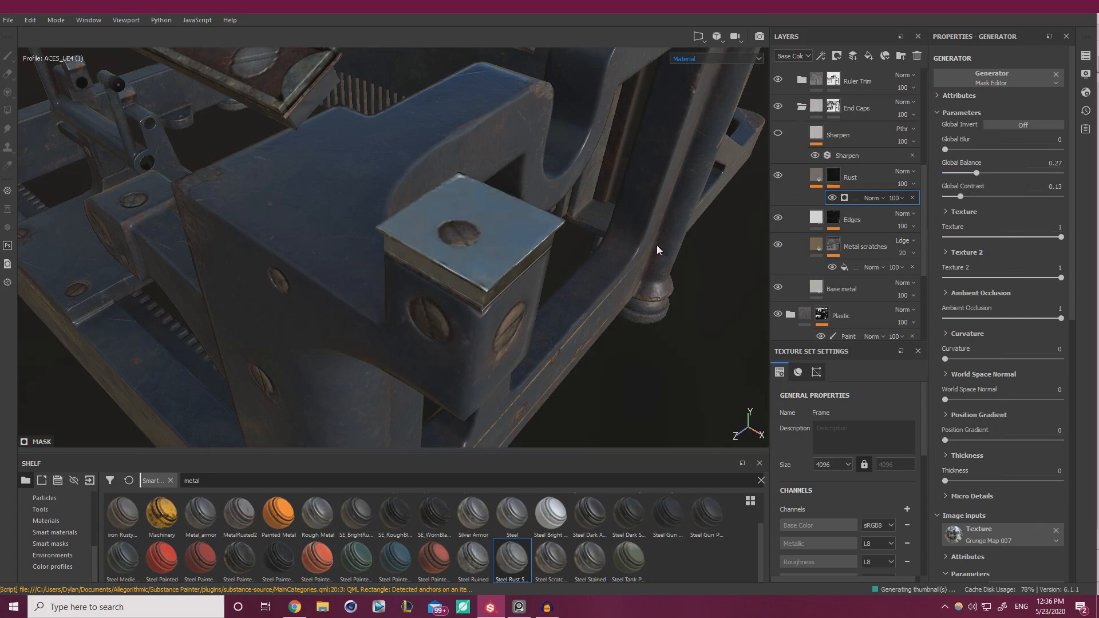
Delete the Rust layer from the End Caps folder
{"action": "left_click", "coordinate": [857, 177]}
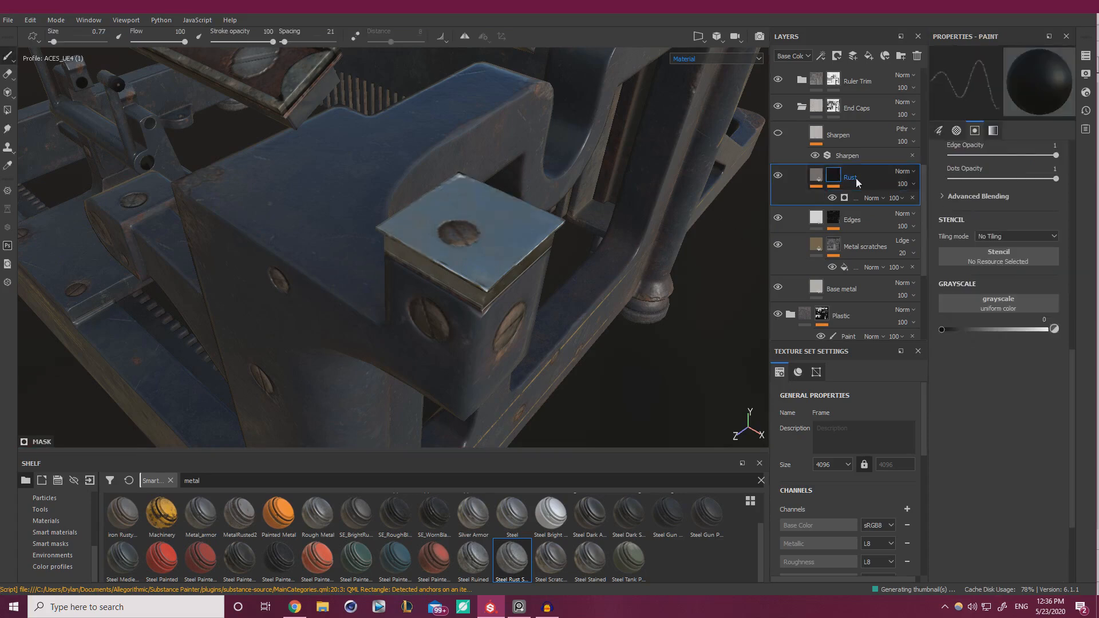
{"action": "key", "text": "Delete"}
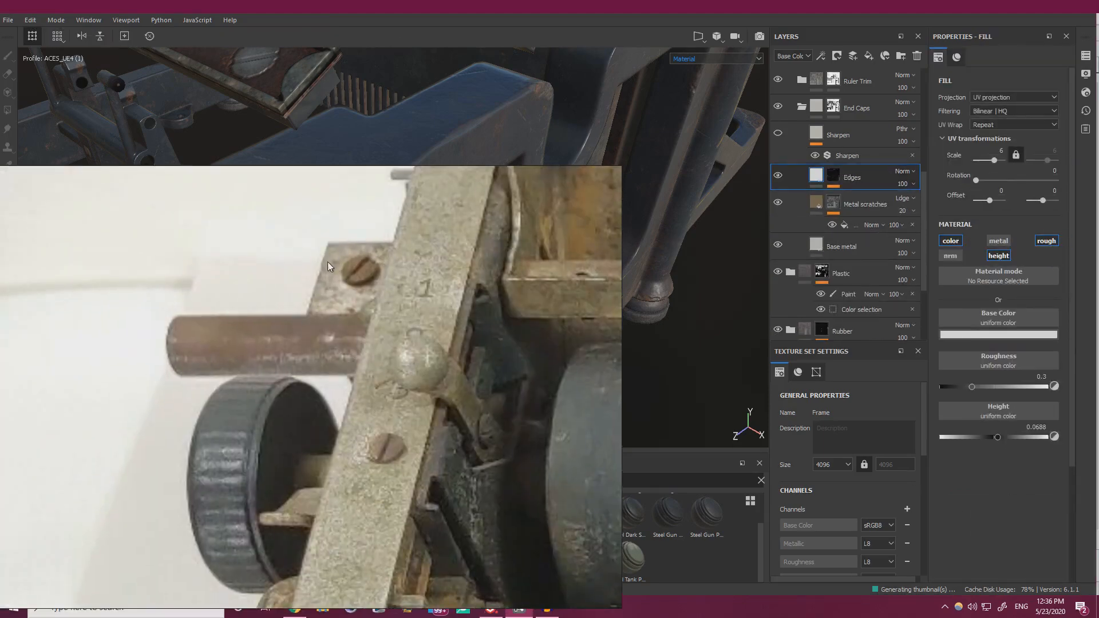
Look through the layers of the Ruler Trim and Plastic folders for wear effects to reuse on the end caps
{"action": "scroll", "coordinate": [814, 240], "scroll_direction": "up", "scroll_amount": 2}
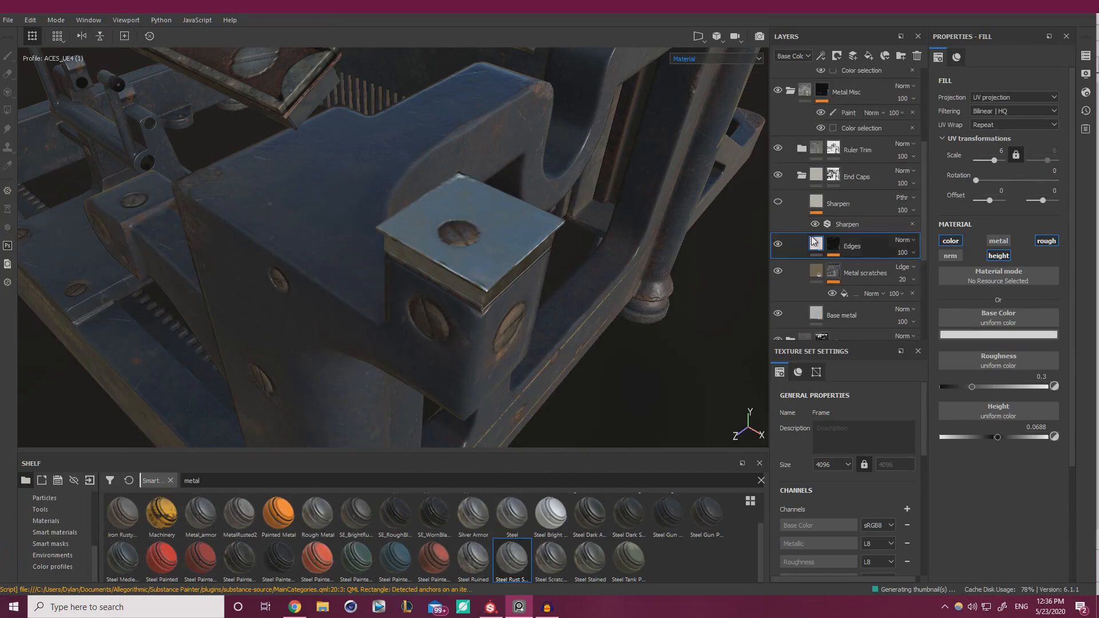
{"action": "scroll", "coordinate": [814, 240], "scroll_direction": "up", "scroll_amount": 2}
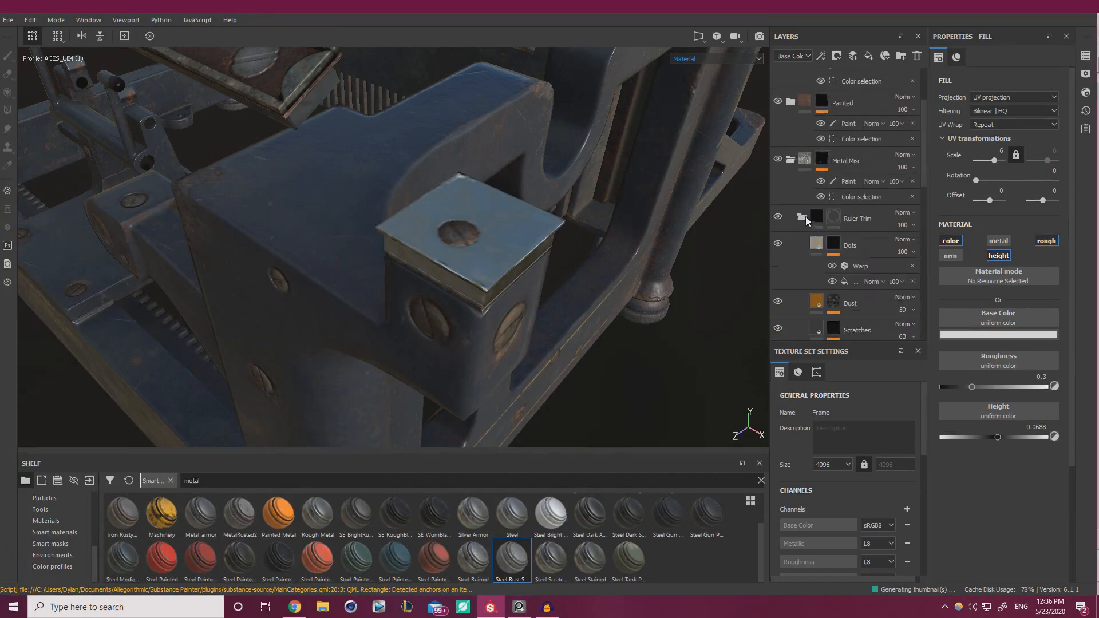
{"action": "left_click", "coordinate": [802, 218]}
{"action": "scroll", "coordinate": [859, 257], "scroll_direction": "down", "scroll_amount": 4}
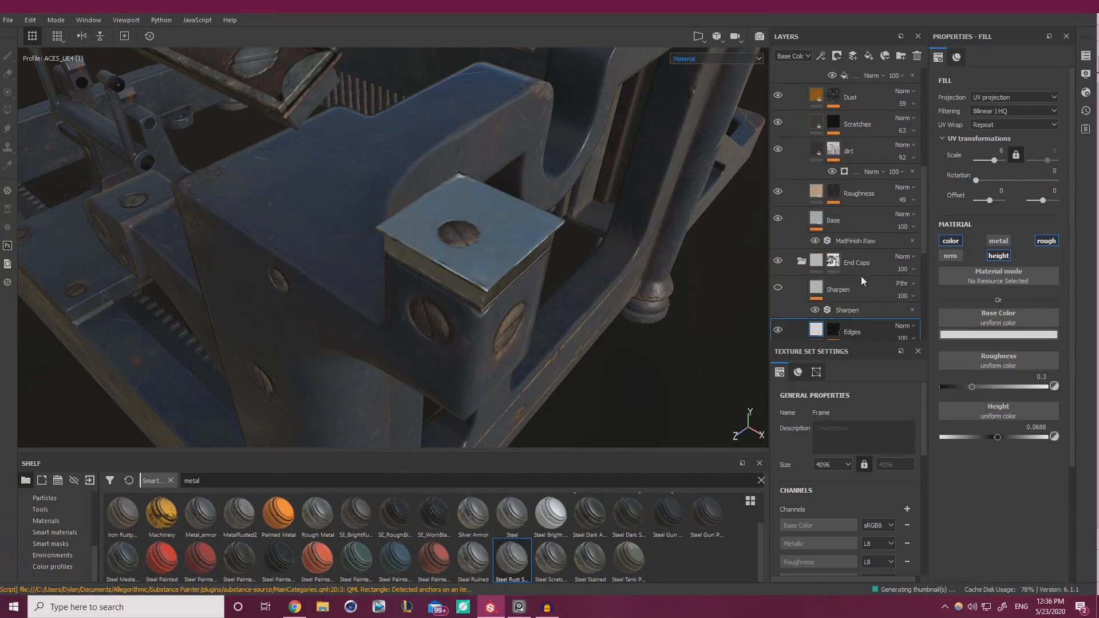
{"action": "scroll", "coordinate": [851, 236], "scroll_direction": "down", "scroll_amount": 4}
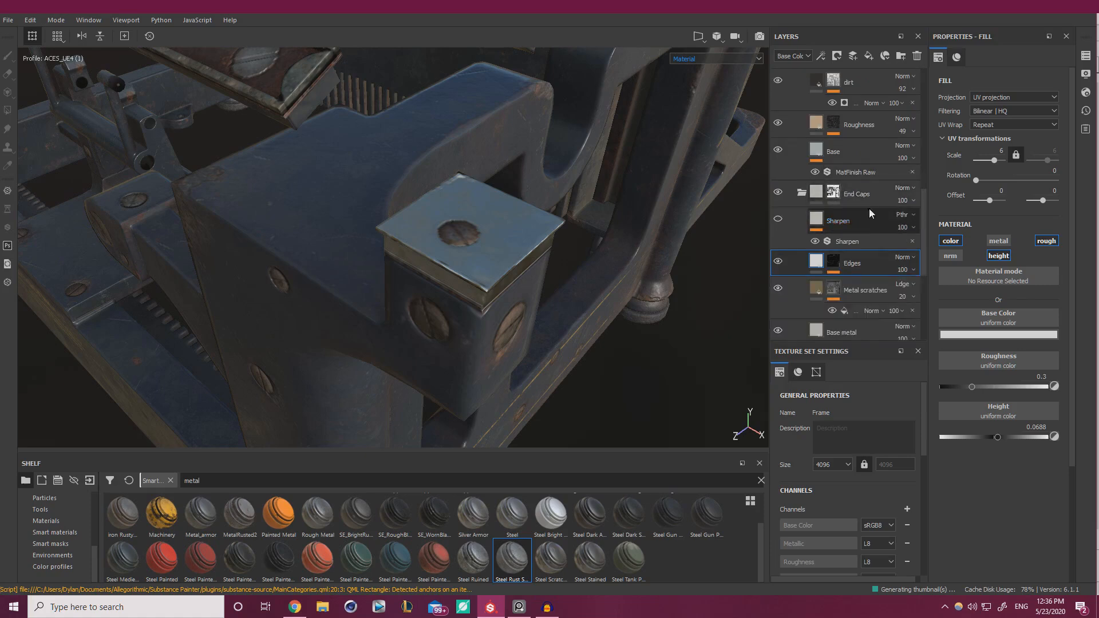
{"action": "scroll", "coordinate": [844, 218], "scroll_direction": "up", "scroll_amount": 3}
{"action": "scroll", "coordinate": [842, 216], "scroll_direction": "up", "scroll_amount": 2}
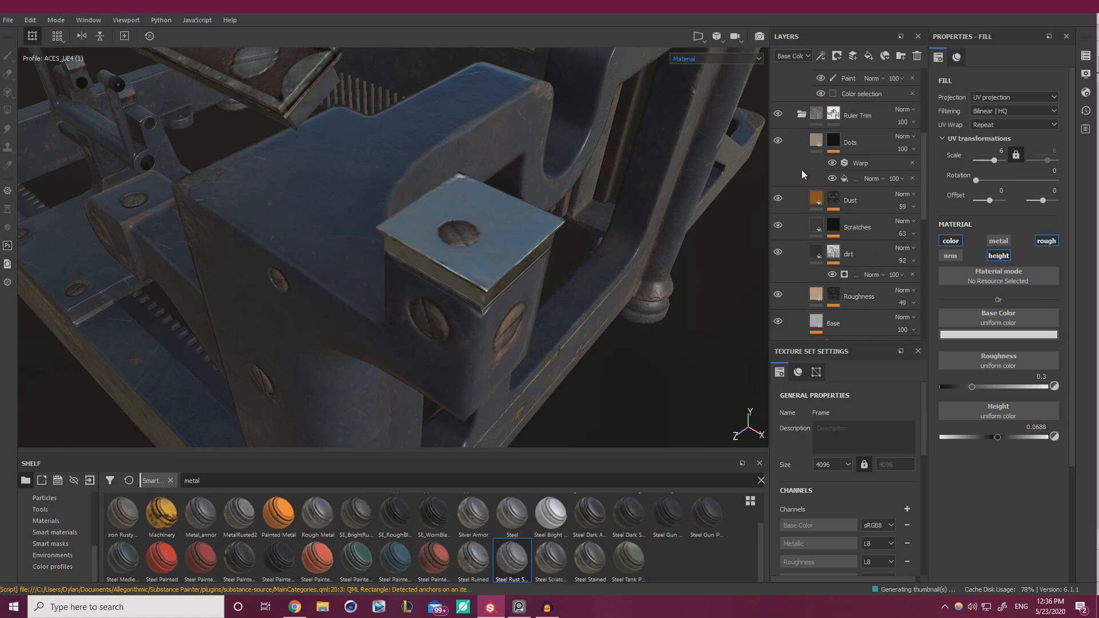
{"action": "scroll", "coordinate": [807, 123], "scroll_direction": "down", "scroll_amount": 10}
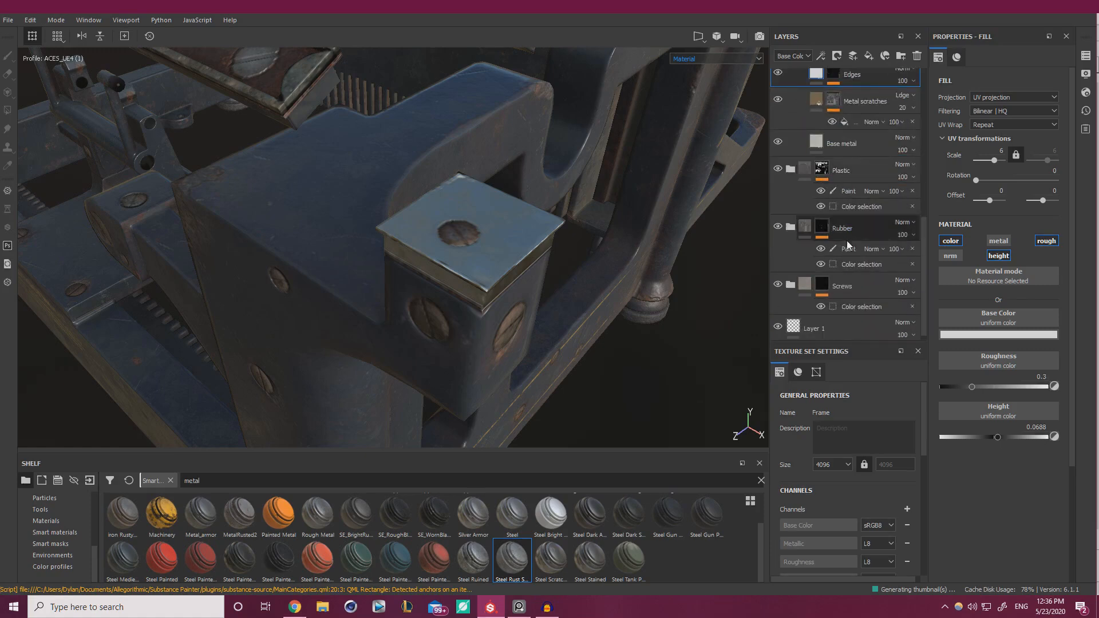
{"action": "left_click", "coordinate": [791, 170]}
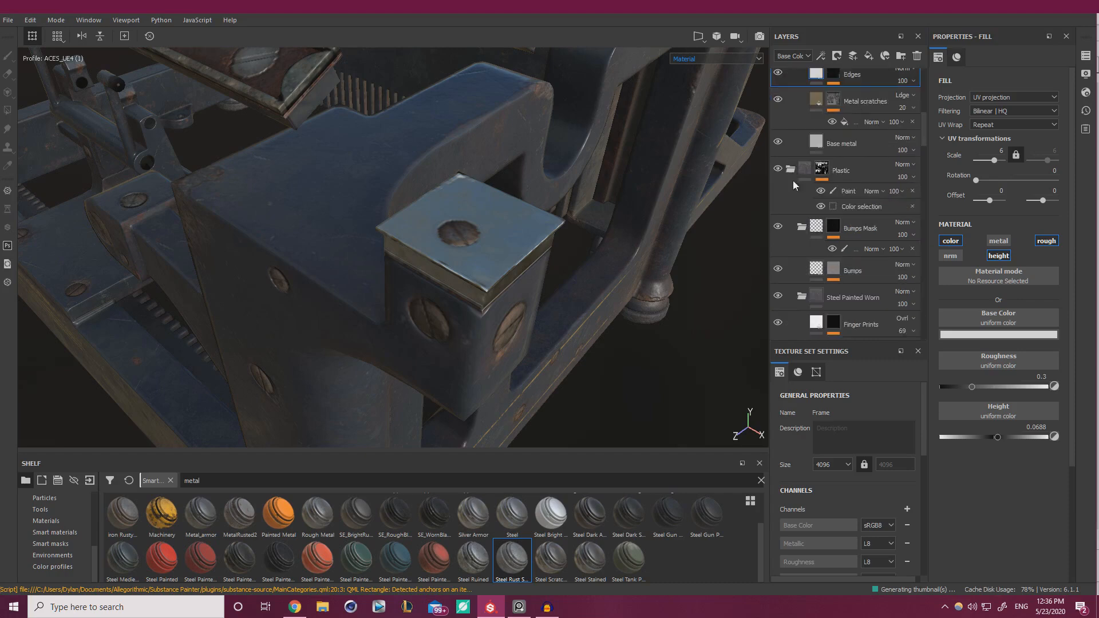
{"action": "scroll", "coordinate": [828, 218], "scroll_direction": "down", "scroll_amount": 1}
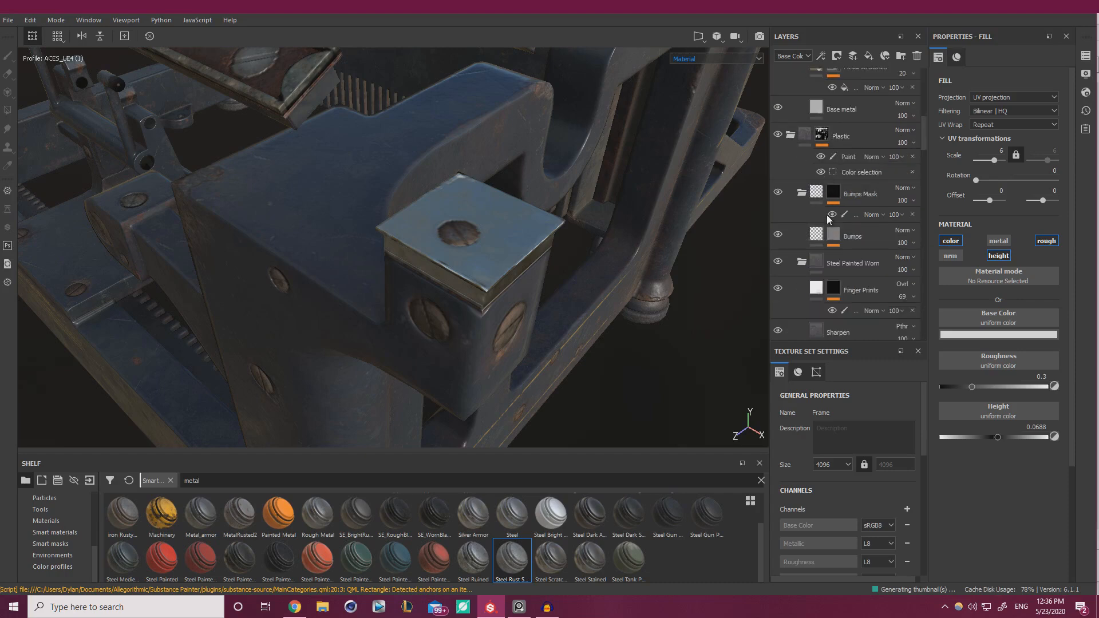
{"action": "left_click", "coordinate": [791, 136]}
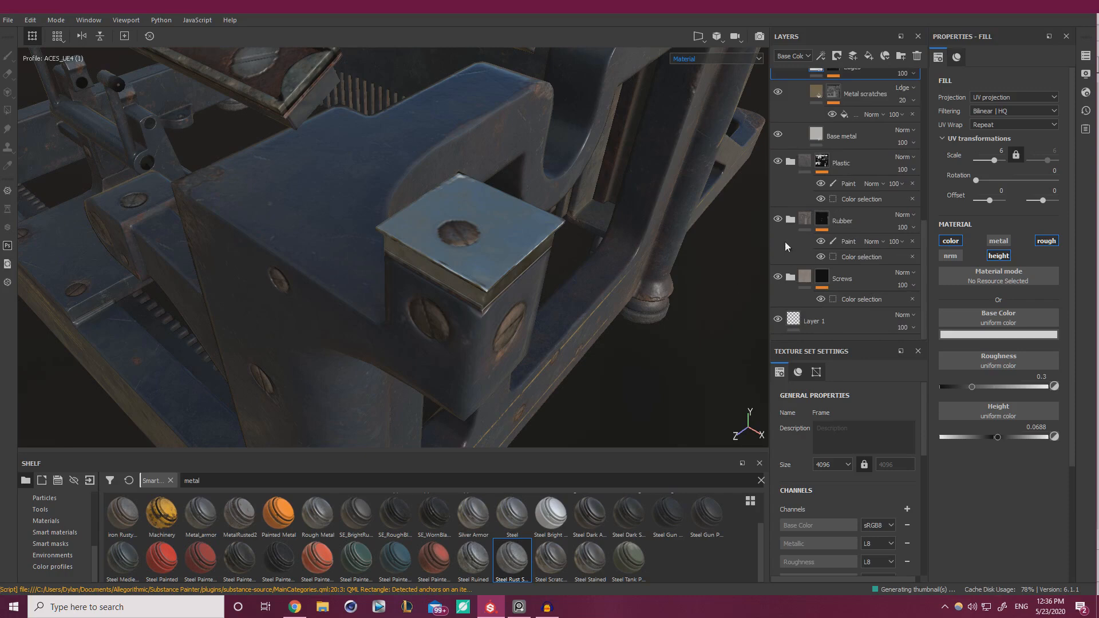
{"action": "scroll", "coordinate": [793, 229], "scroll_direction": "up", "scroll_amount": 8}
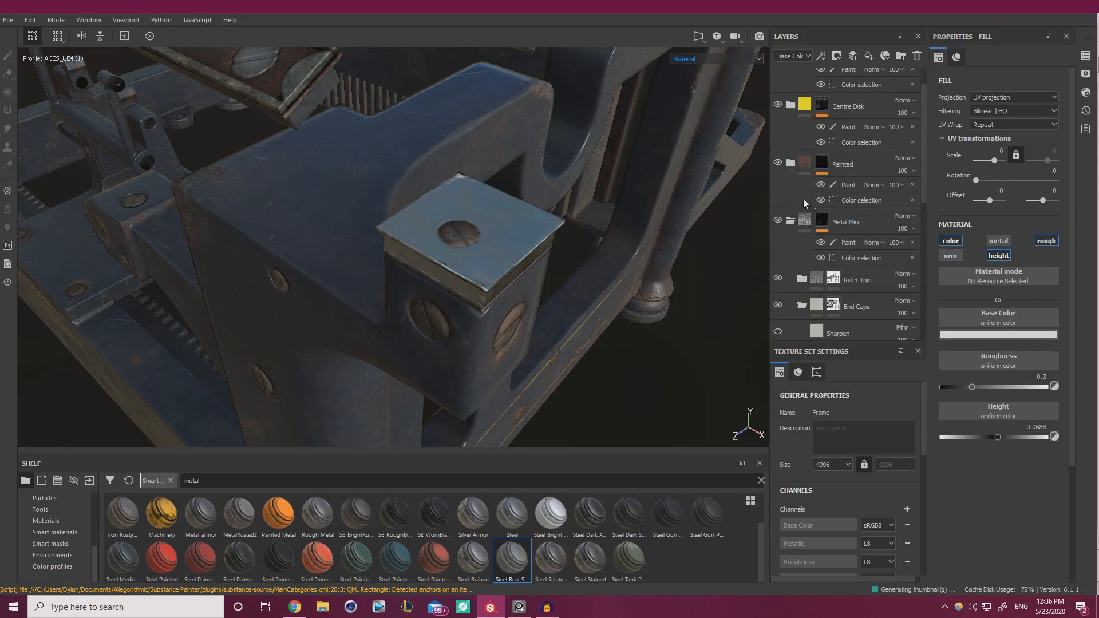
Copy the Rust Occlusion layer from the Steel Painted Worn group in the Painted folder
{"action": "left_click", "coordinate": [792, 165]}
{"action": "scroll", "coordinate": [848, 233], "scroll_direction": "down", "scroll_amount": 3}
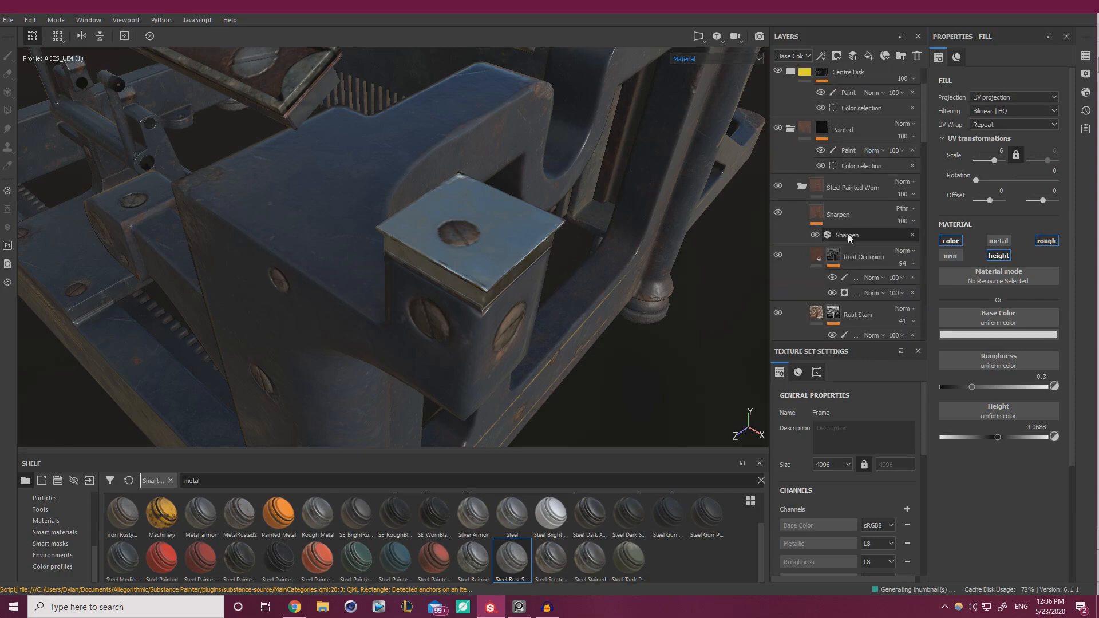
{"action": "left_click", "coordinate": [870, 300]}
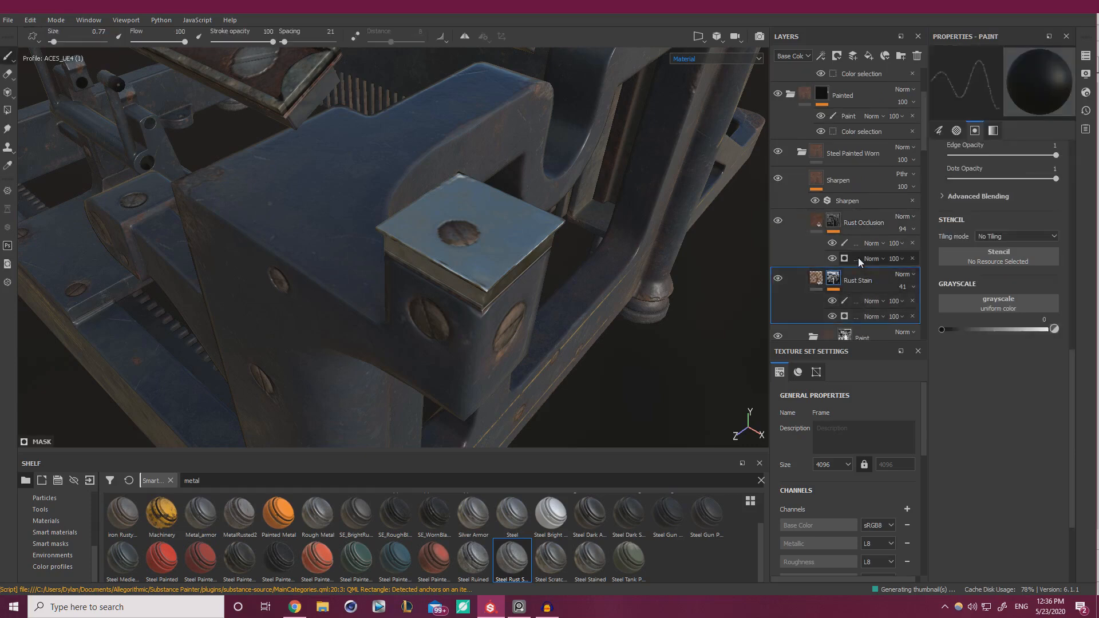
{"action": "scroll", "coordinate": [859, 261], "scroll_direction": "down", "scroll_amount": 2}
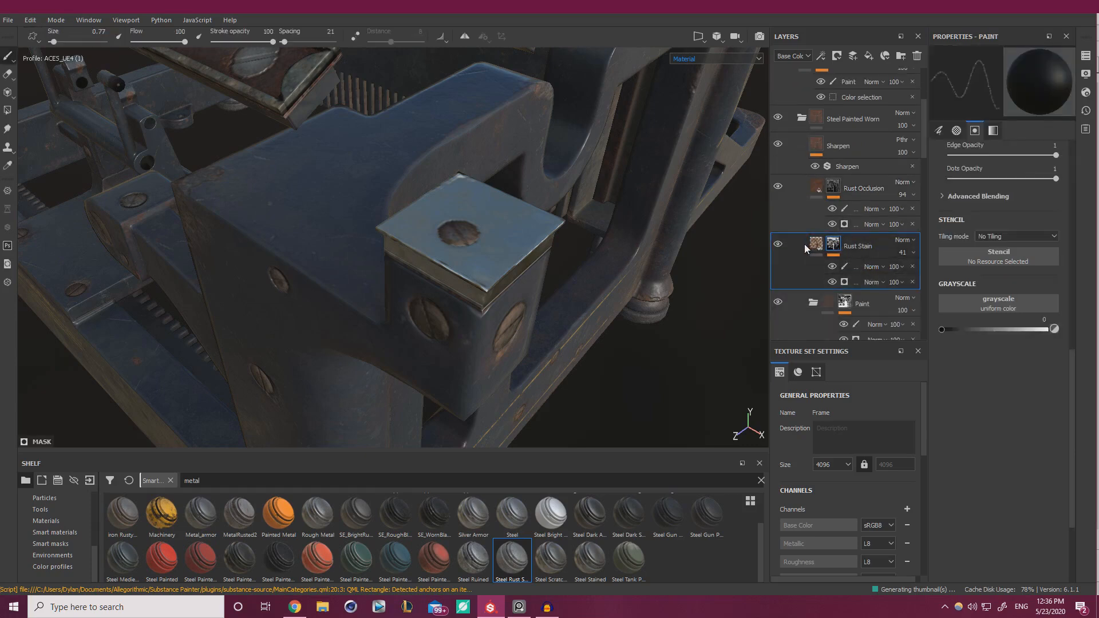
{"action": "left_click", "coordinate": [852, 188]}
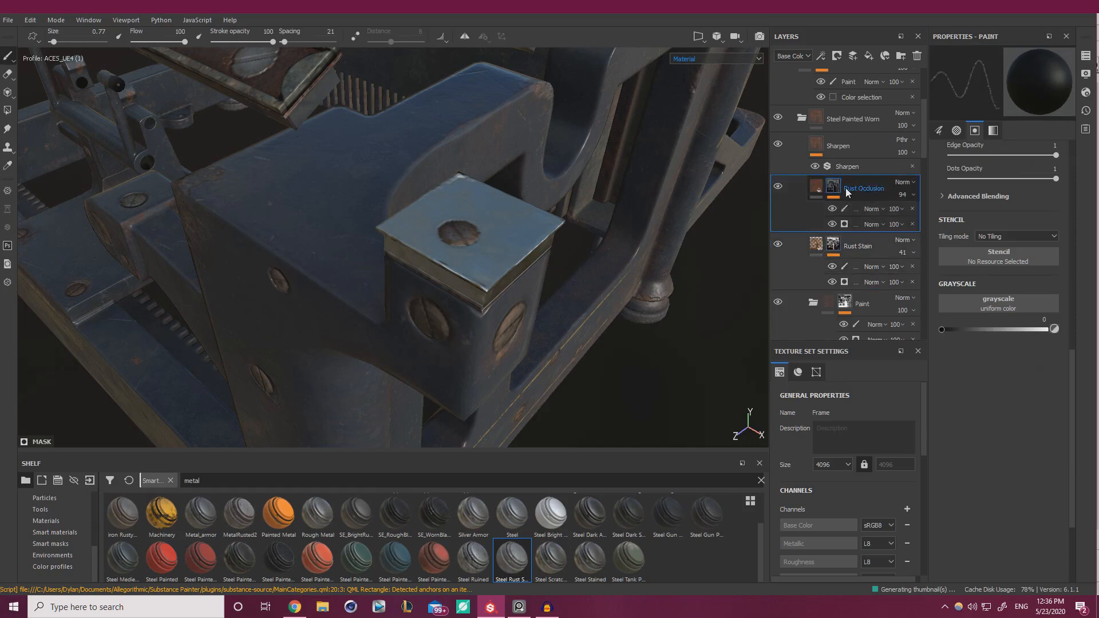
{"action": "right_click", "coordinate": [846, 188]}
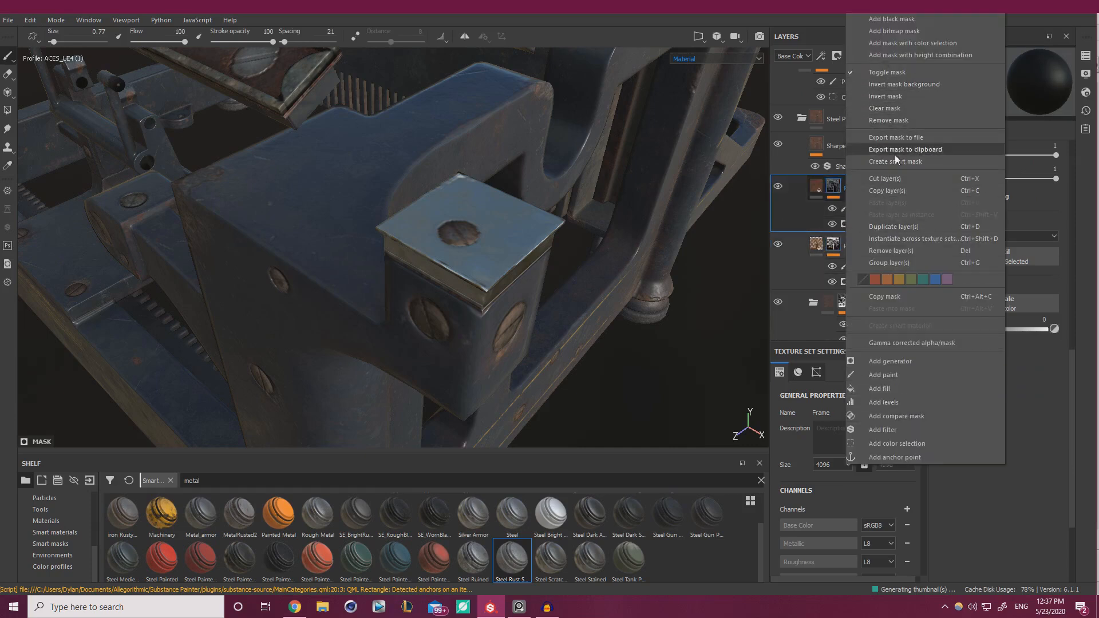
{"action": "left_click", "coordinate": [888, 189]}
Paste the copied Rust Occlusion layer above the Edges layer in the End Caps folder
{"action": "scroll", "coordinate": [831, 197], "scroll_direction": "down", "scroll_amount": 5}
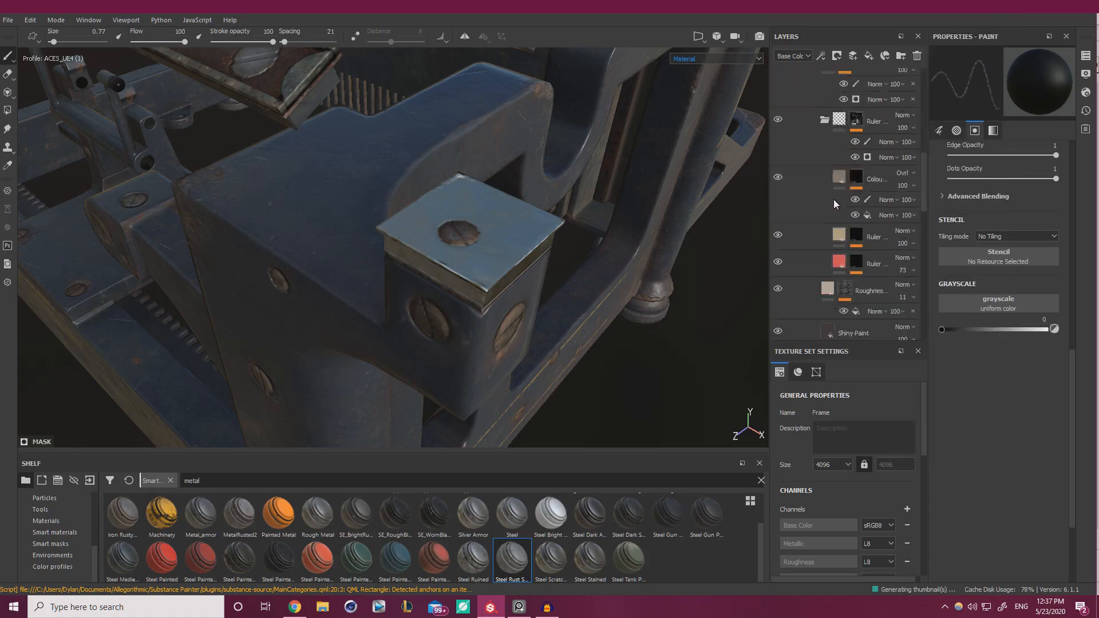
{"action": "scroll", "coordinate": [834, 199], "scroll_direction": "down", "scroll_amount": 5}
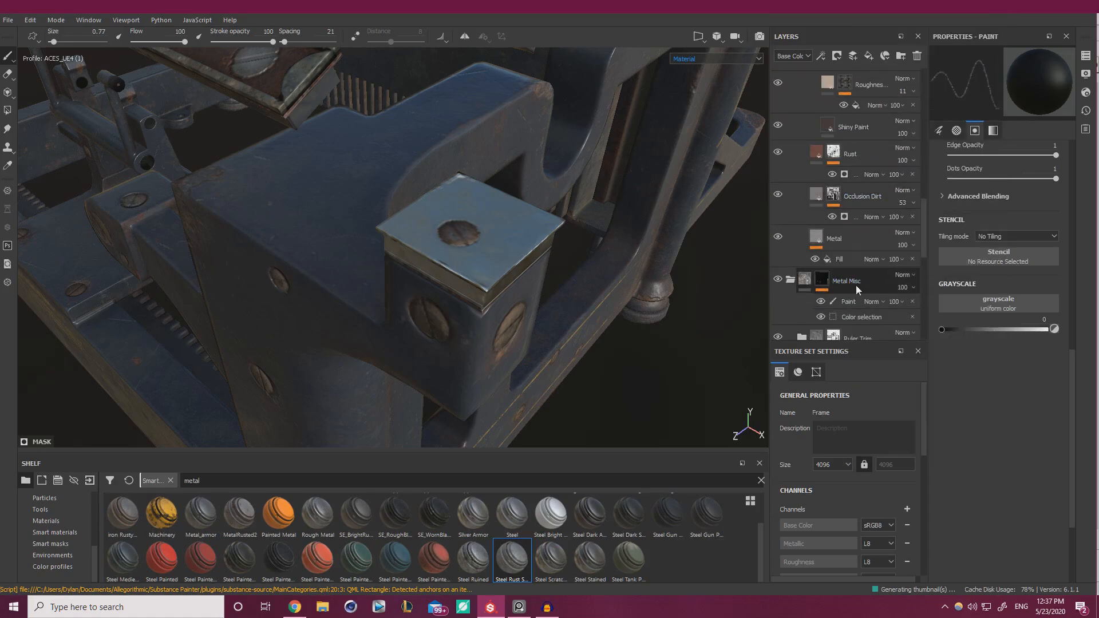
{"action": "scroll", "coordinate": [858, 285], "scroll_direction": "down", "scroll_amount": 5}
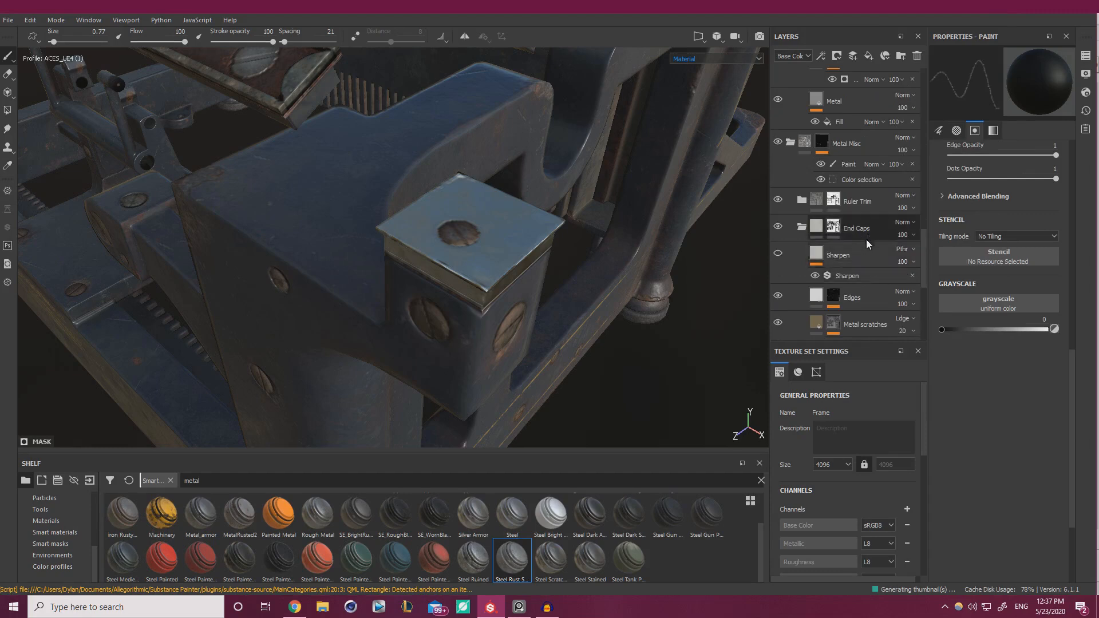
{"action": "scroll", "coordinate": [860, 287], "scroll_direction": "down", "scroll_amount": 1}
{"action": "left_click", "coordinate": [859, 263]}
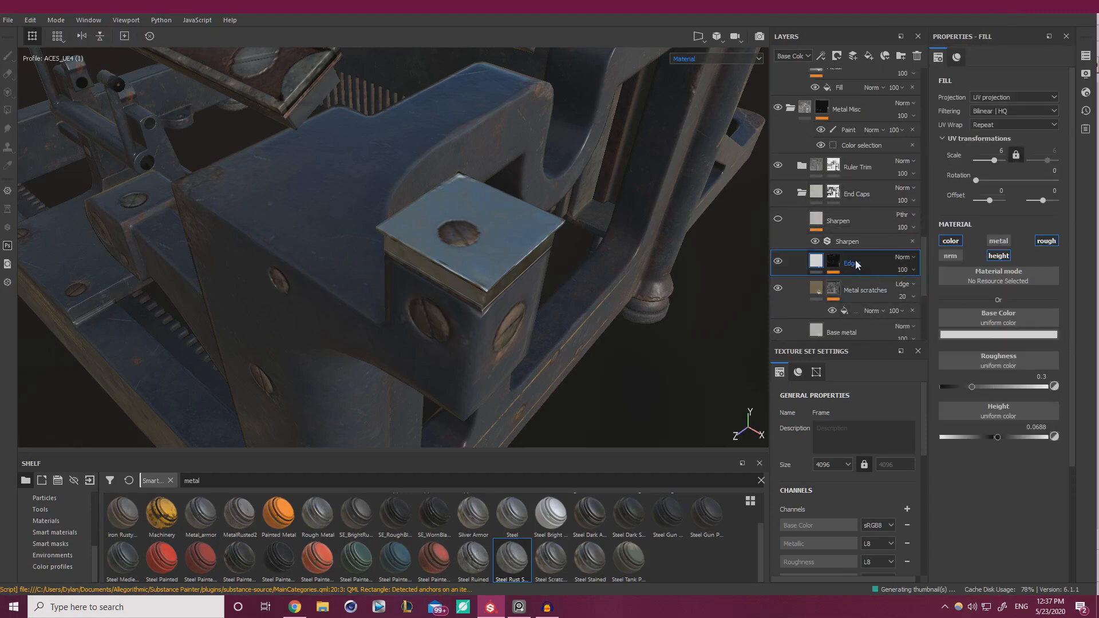
{"action": "key", "text": "ctrl+v"}
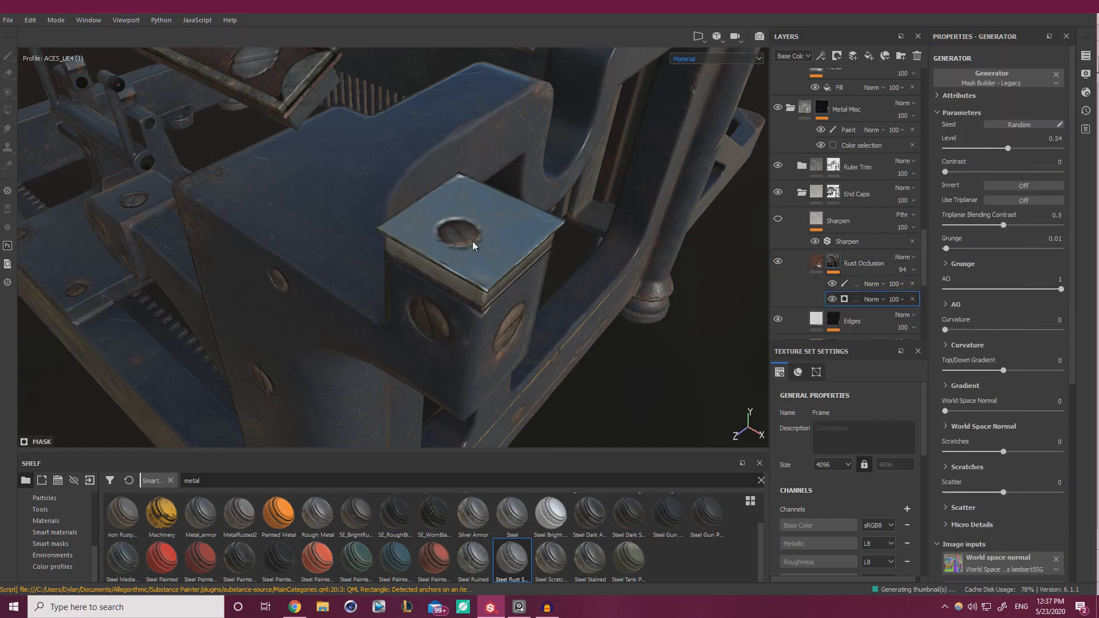
Set the pasted Rust Occlusion layer's Mask Builder generator to Level 0.4 and Triplanar Blending Contrast 0.17
{"action": "left_click_drag", "start_coordinate": [474, 241], "coordinate": [503, 218], "text": "alt"}
{"action": "right_click_drag", "start_coordinate": [503, 219], "coordinate": [605, 210], "text": "shift"}
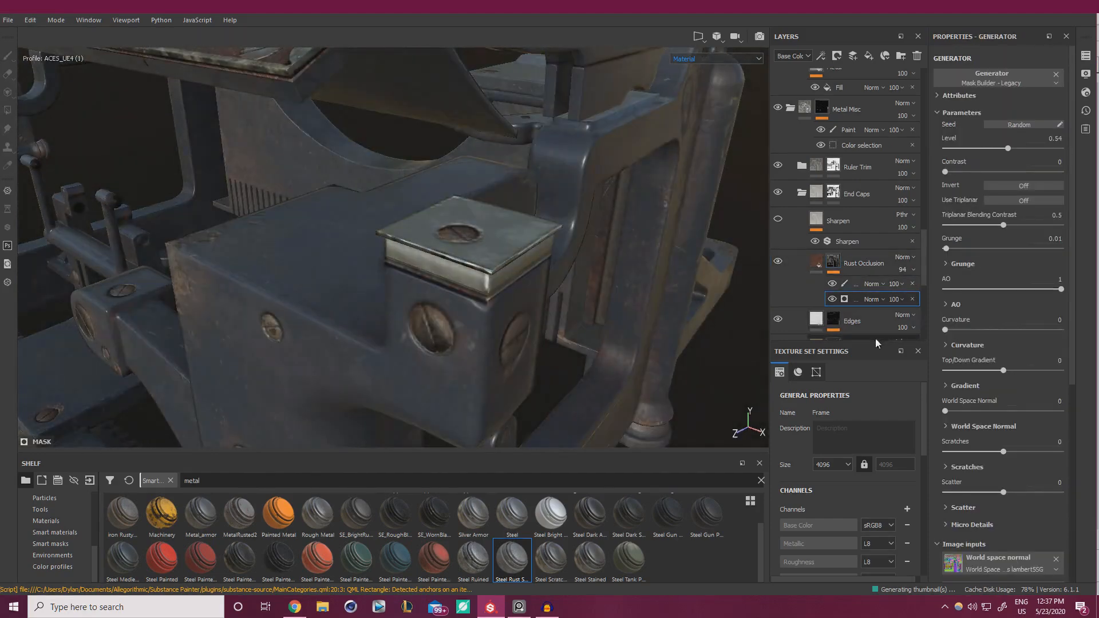
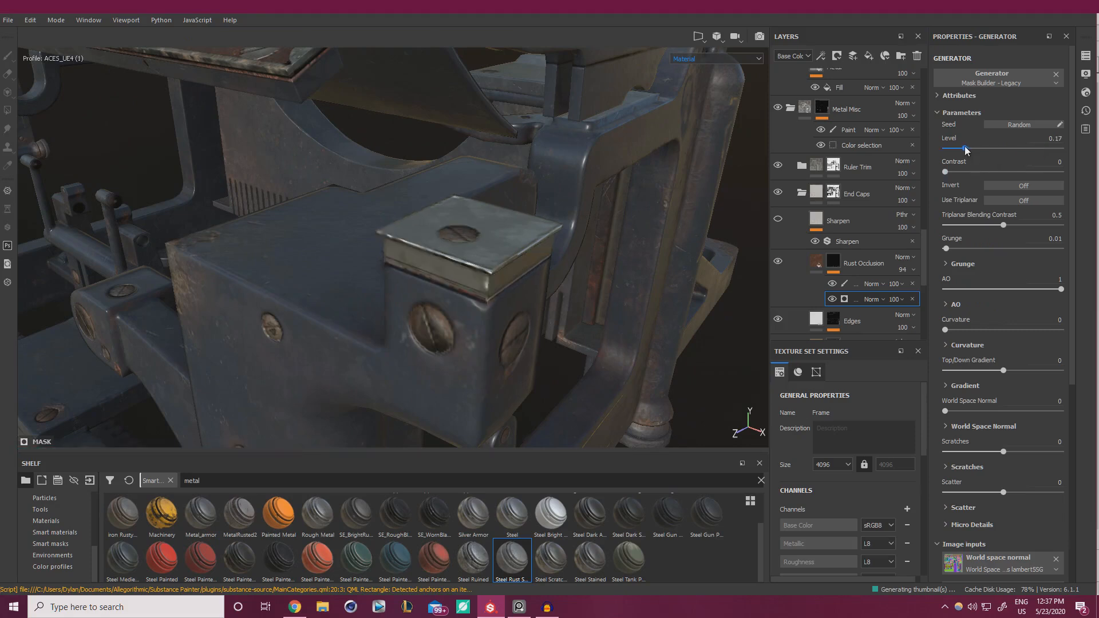
{"action": "left_click", "coordinate": [993, 148]}
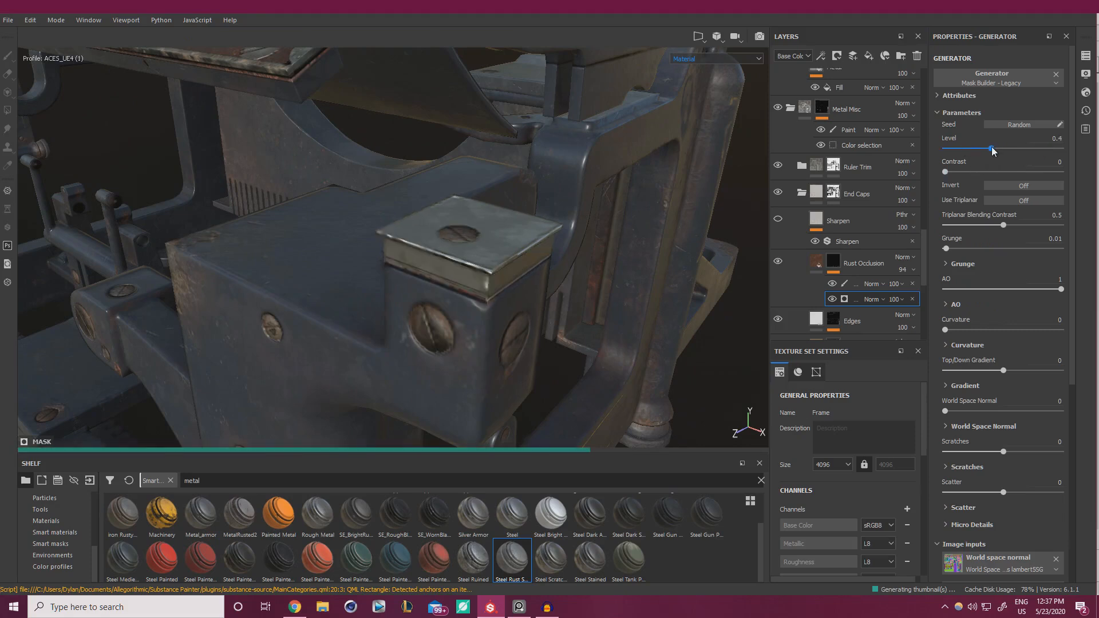
{"action": "left_click", "coordinate": [965, 225]}
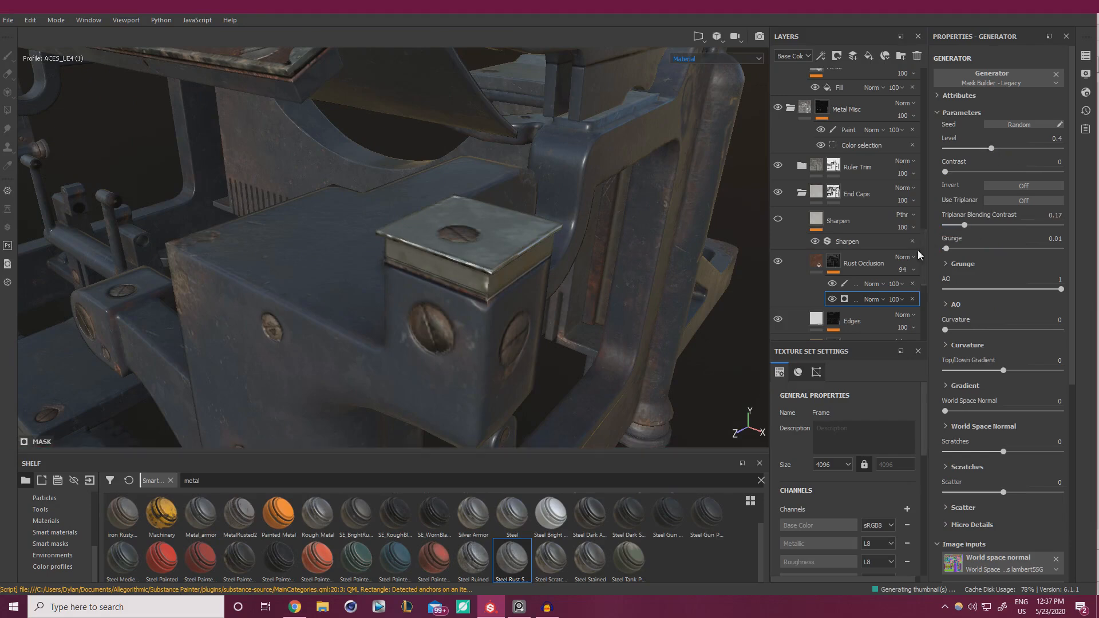
Try painting rust around the end cap's screw in the Rust Occlusion mask with a size 1.43 brush at grayscale 0.7778
{"action": "left_click", "coordinate": [864, 283]}
{"action": "mouse_move", "coordinate": [487, 251]}
{"action": "left_mouse_down", "text": "alt"}
{"action": "mouse_move", "coordinate": [463, 295]}
{"action": "mouse_move", "coordinate": [626, 286]}
{"action": "left_mouse_up", "text": "alt"}
{"action": "left_click", "coordinate": [1023, 330]}
{"action": "right_click_drag", "start_coordinate": [522, 243], "coordinate": [551, 252], "text": "ctrl"}
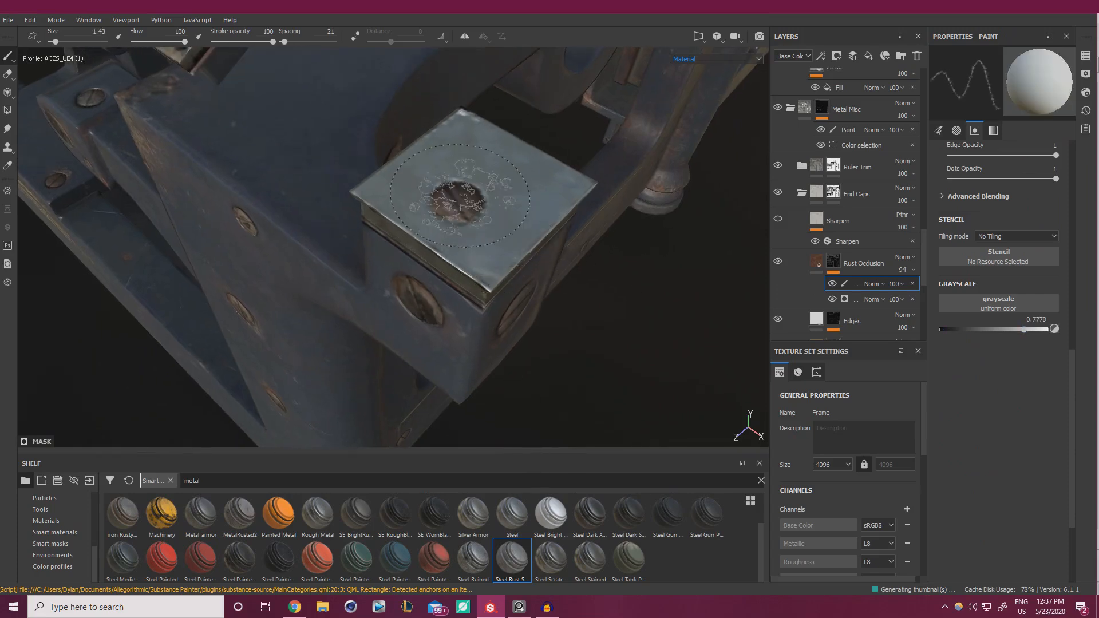
{"action": "left_click_drag", "start_coordinate": [440, 197], "coordinate": [504, 206]}
{"action": "key", "text": "ctrl+z"}
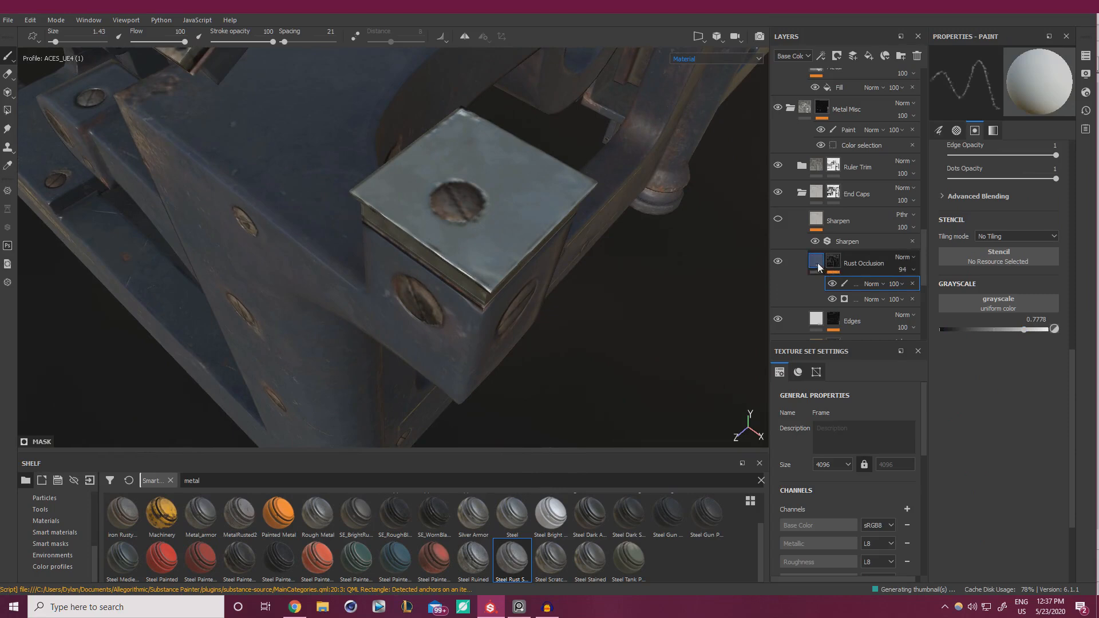
{"action": "mouse_move", "coordinate": [509, 202]}
{"action": "left_mouse_down"}
{"action": "mouse_move", "coordinate": [443, 177]}
{"action": "mouse_move", "coordinate": [490, 219]}
{"action": "mouse_move", "coordinate": [515, 206]}
{"action": "mouse_move", "coordinate": [475, 223]}
{"action": "mouse_move", "coordinate": [458, 189]}
{"action": "mouse_move", "coordinate": [485, 170]}
{"action": "mouse_move", "coordinate": [471, 194]}
{"action": "left_mouse_up"}
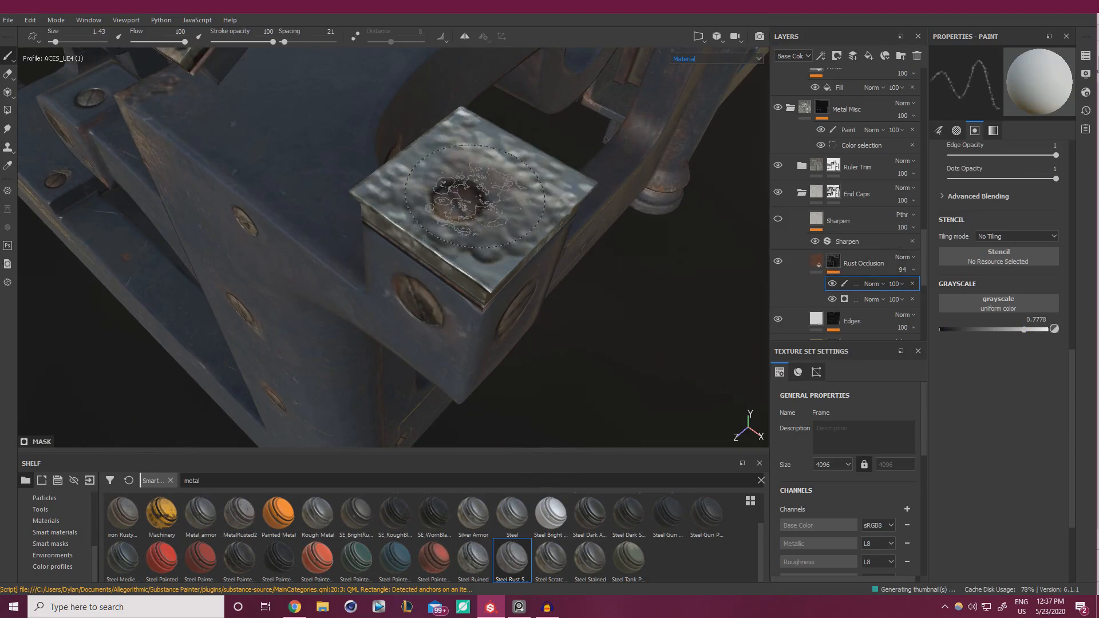
{"action": "key", "text": "ctrl+z"}
Set the mask paint's grayscale to 1 and try a rust stroke around the screw with a size 0.53 brush
{"action": "left_click", "coordinate": [1046, 331]}
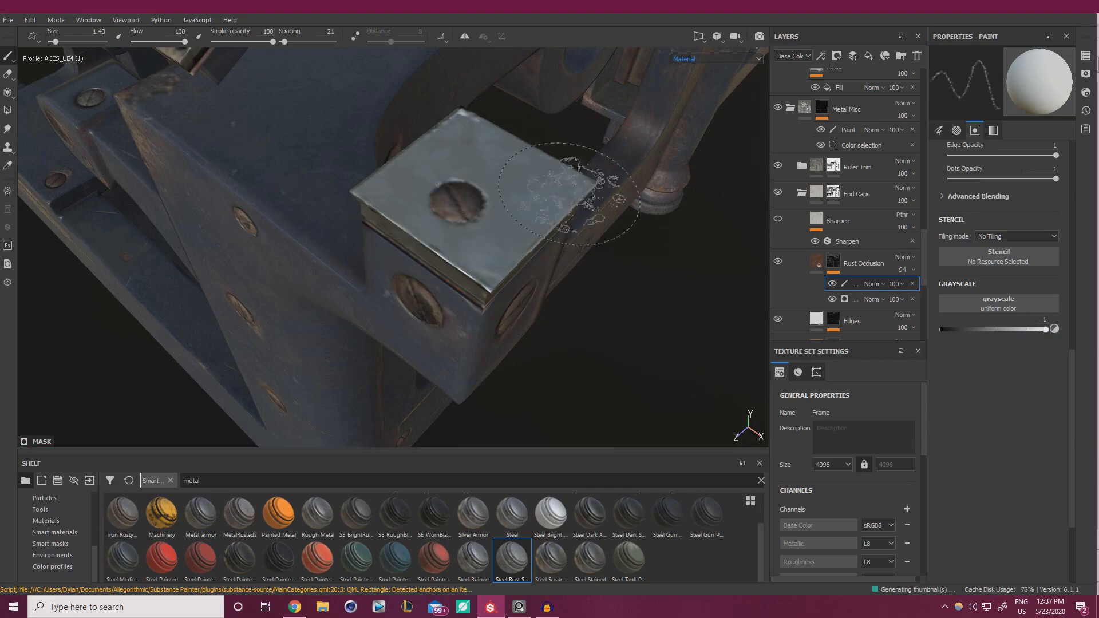
{"action": "right_click_drag", "start_coordinate": [412, 150], "coordinate": [400, 150], "text": "ctrl"}
{"action": "mouse_move", "coordinate": [469, 171]}
{"action": "left_mouse_down"}
{"action": "mouse_move", "coordinate": [496, 213]}
{"action": "mouse_move", "coordinate": [478, 234]}
{"action": "mouse_move", "coordinate": [441, 182]}
{"action": "mouse_move", "coordinate": [465, 186]}
{"action": "mouse_move", "coordinate": [423, 196]}
{"action": "left_mouse_up"}
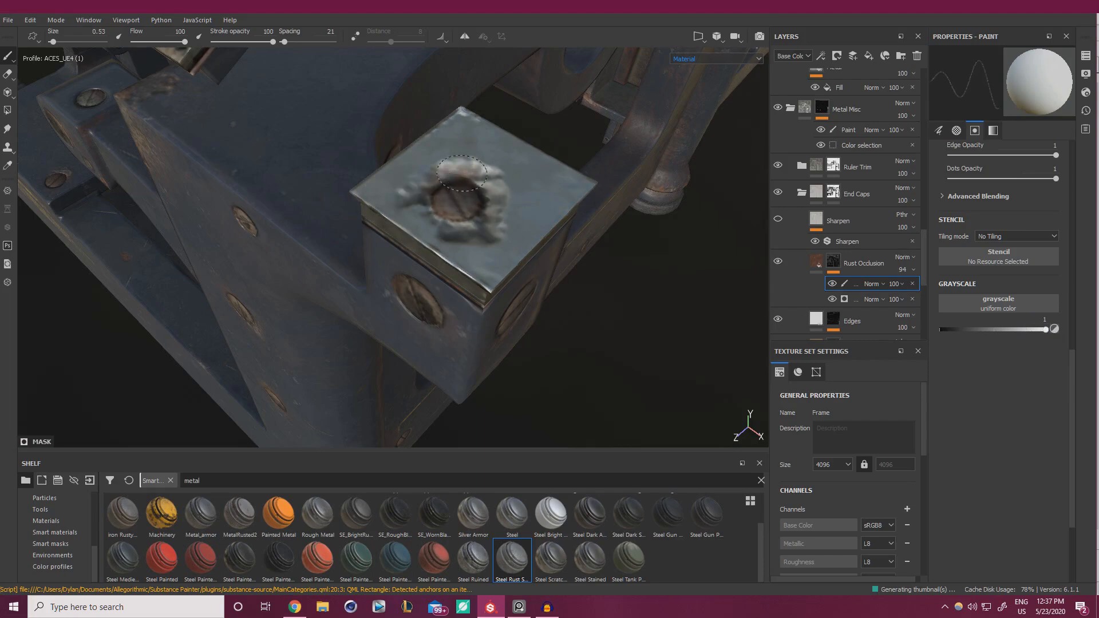
{"action": "mouse_move", "coordinate": [316, 272]}
{"action": "left_mouse_down", "text": "alt"}
{"action": "mouse_move", "coordinate": [380, 199]}
{"action": "mouse_move", "coordinate": [445, 154]}
{"action": "left_mouse_up", "text": "alt"}
{"action": "key", "text": "ctrl+z"}
Try turning off the height channel of the Rust Occlusion layer's fill
{"action": "left_click_drag", "start_coordinate": [485, 201], "coordinate": [535, 249], "text": "alt"}
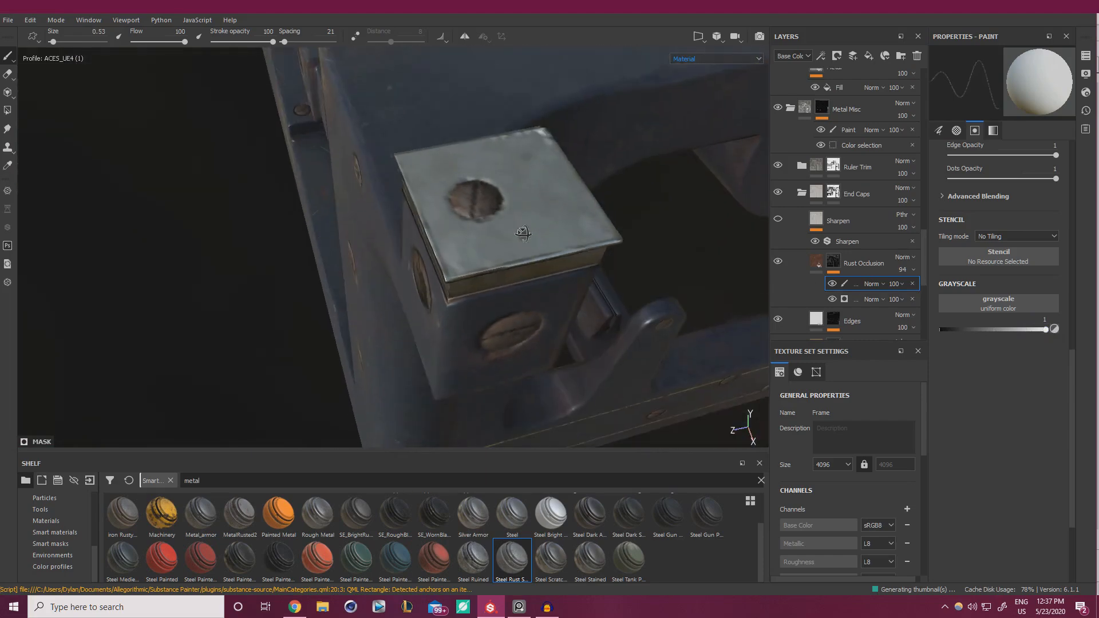
{"action": "left_click", "coordinate": [823, 262]}
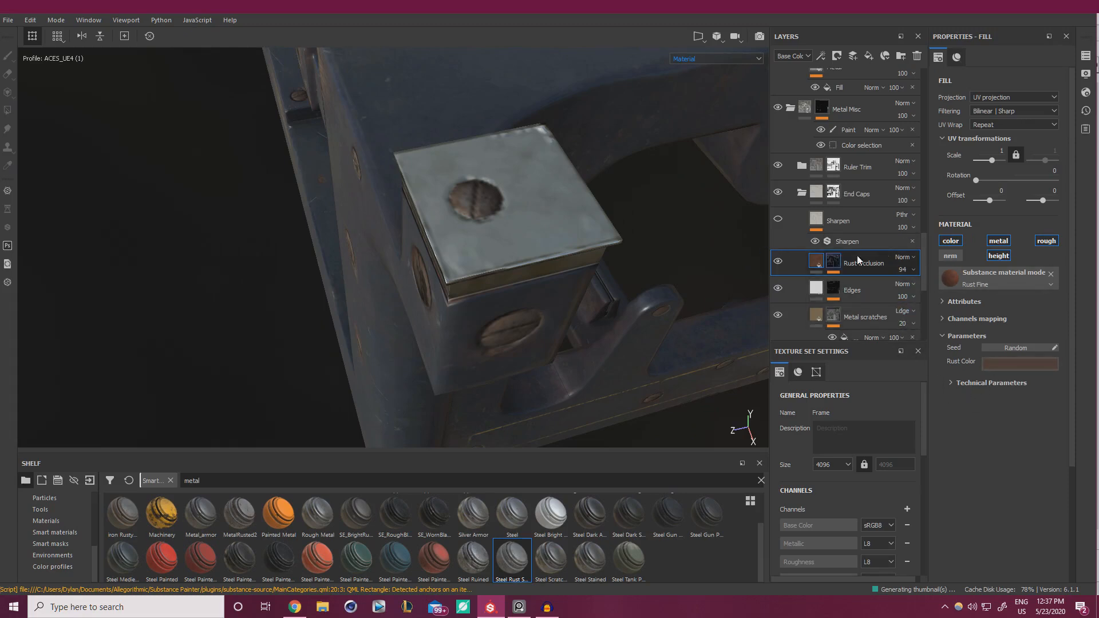
{"action": "left_click", "coordinate": [999, 255]}
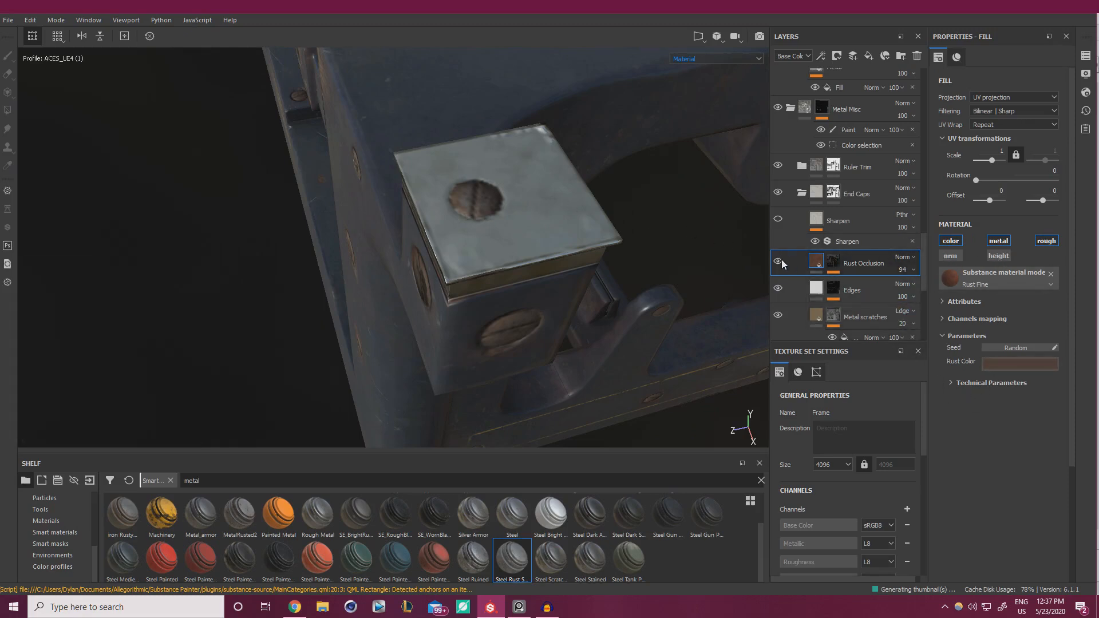
Paint rust beside the end cap's screw in the Rust Occlusion mask with a size 1.05 brush
{"action": "left_click", "coordinate": [834, 263]}
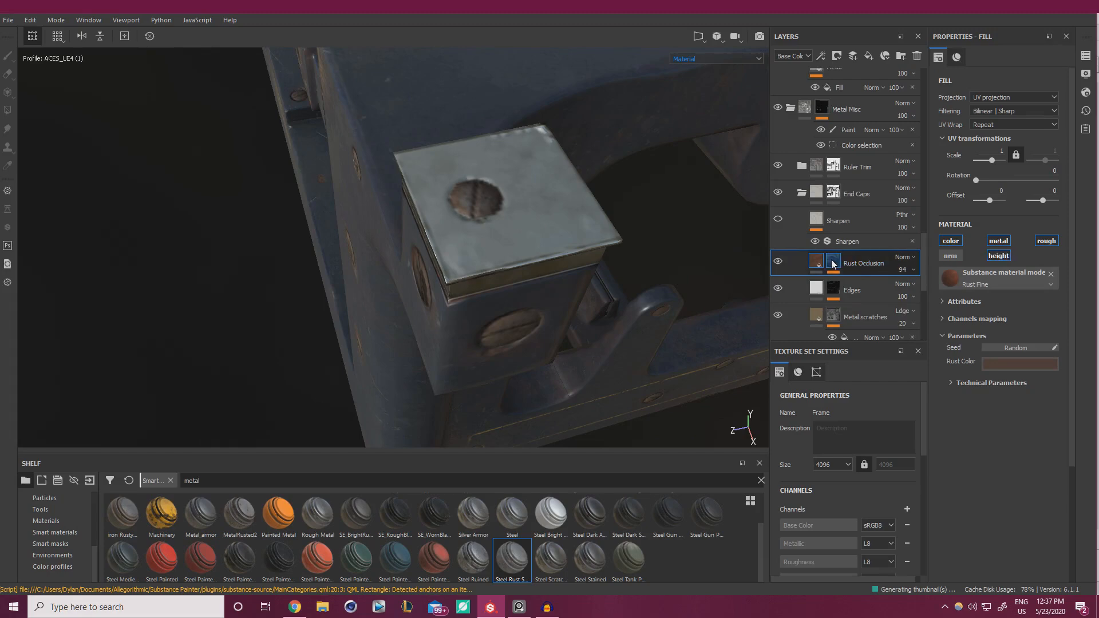
{"action": "left_click", "coordinate": [848, 288]}
{"action": "key", "text": "]"}
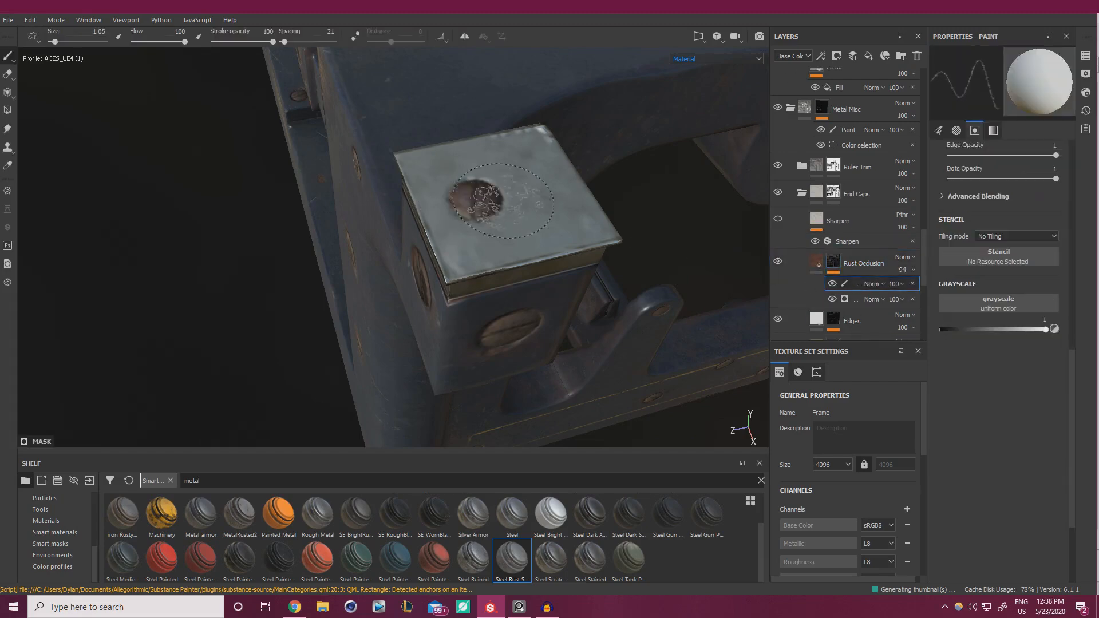
{"action": "mouse_move", "coordinate": [473, 205]}
{"action": "left_mouse_down"}
{"action": "mouse_move", "coordinate": [670, 166]}
{"action": "mouse_move", "coordinate": [497, 186]}
{"action": "mouse_move", "coordinate": [363, 169]}
{"action": "mouse_move", "coordinate": [344, 183]}
{"action": "left_mouse_up"}
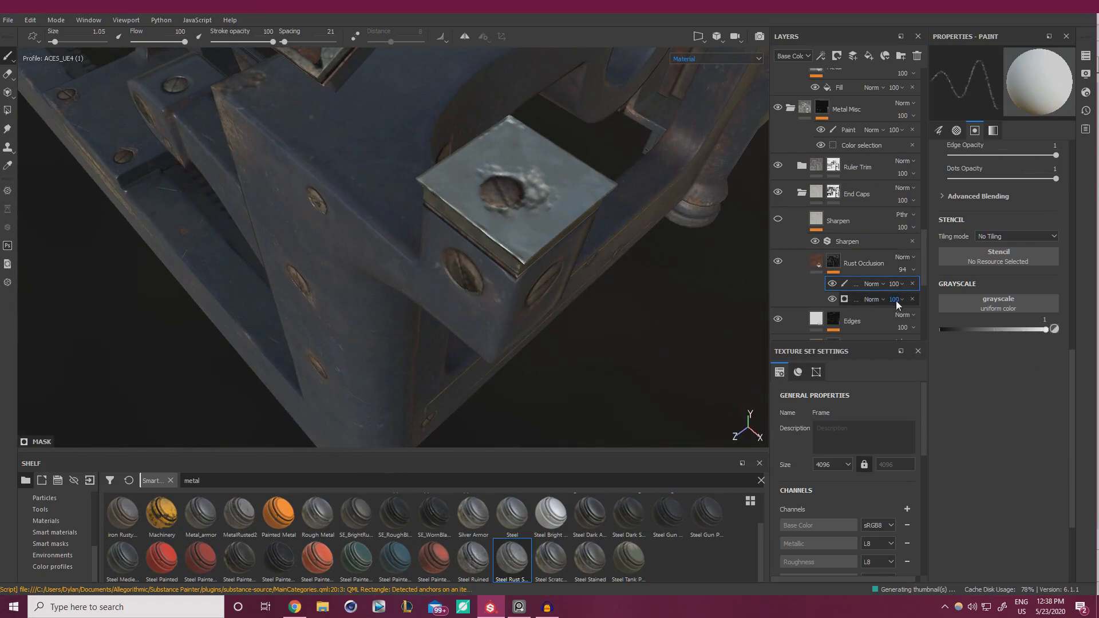
Remove the generator and paint effects from the Rust Occlusion mask and delete that layer from the End Caps folder
{"action": "left_click", "coordinate": [913, 299]}
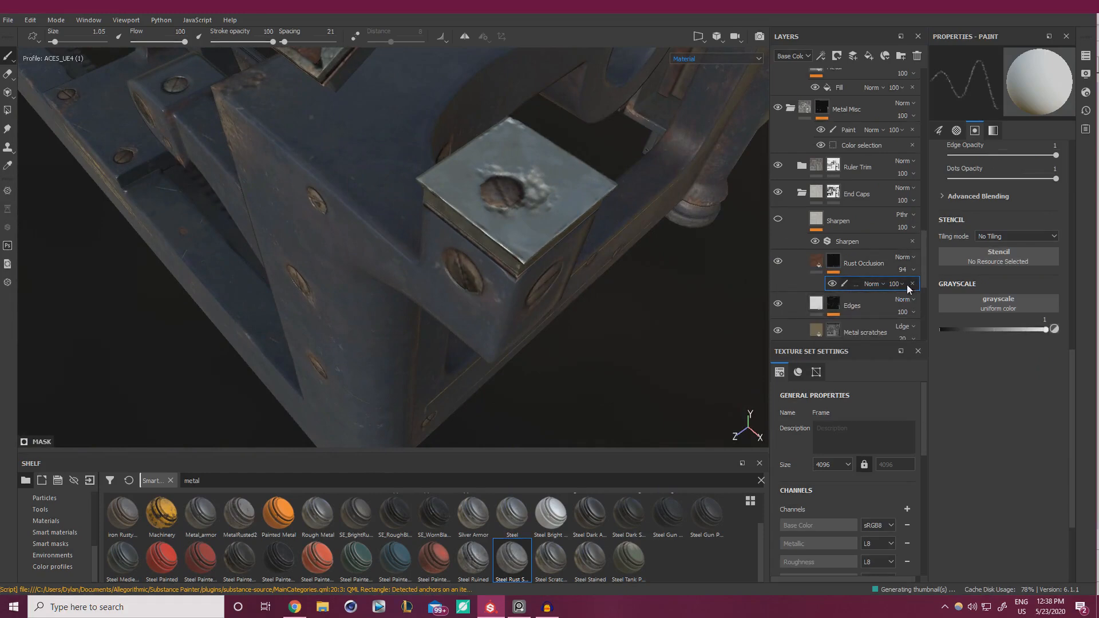
{"action": "left_click", "coordinate": [913, 284]}
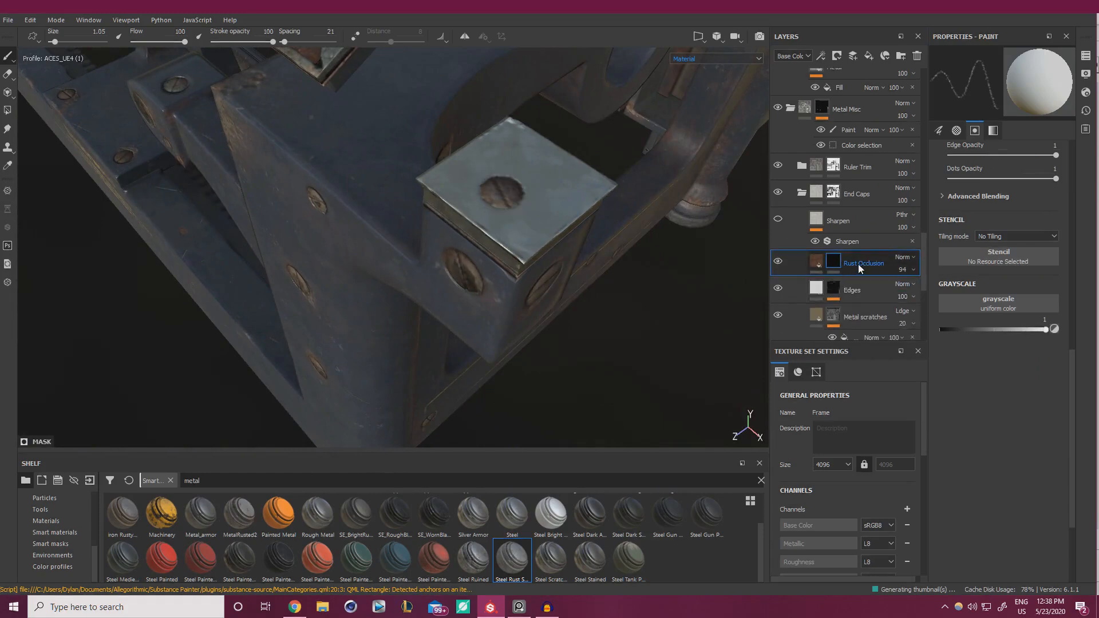
{"action": "left_click", "coordinate": [858, 264]}
Copy the frame paint's Rust layer with its mask and paste it into the End Caps folder above the Sharpen layer
{"action": "scroll", "coordinate": [859, 259], "scroll_direction": "up", "scroll_amount": 6}
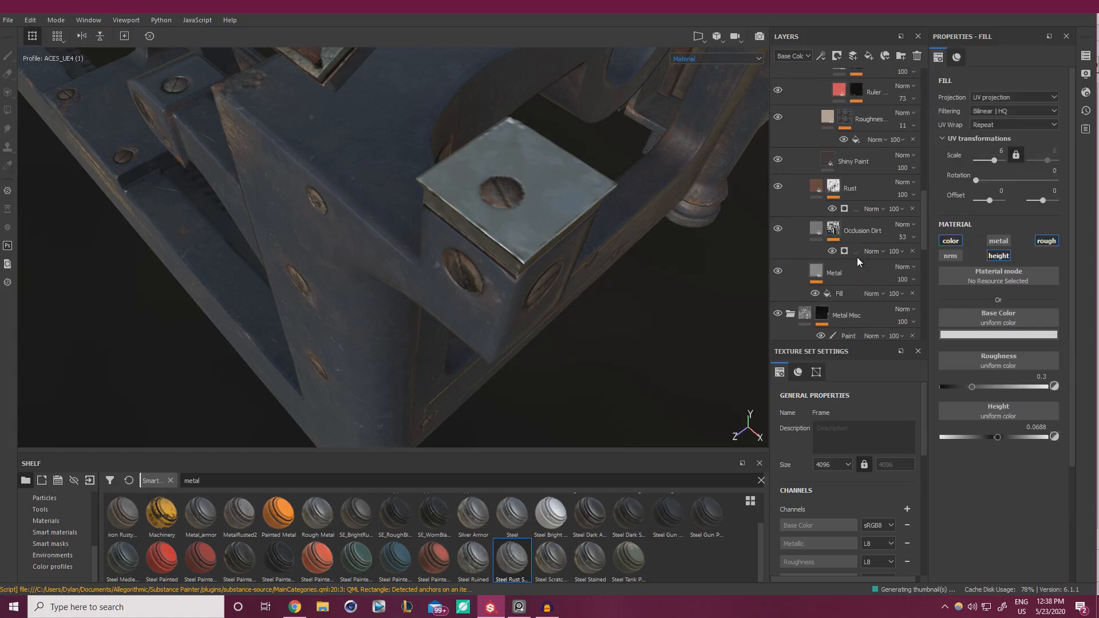
{"action": "scroll", "coordinate": [868, 252], "scroll_direction": "up", "scroll_amount": 2}
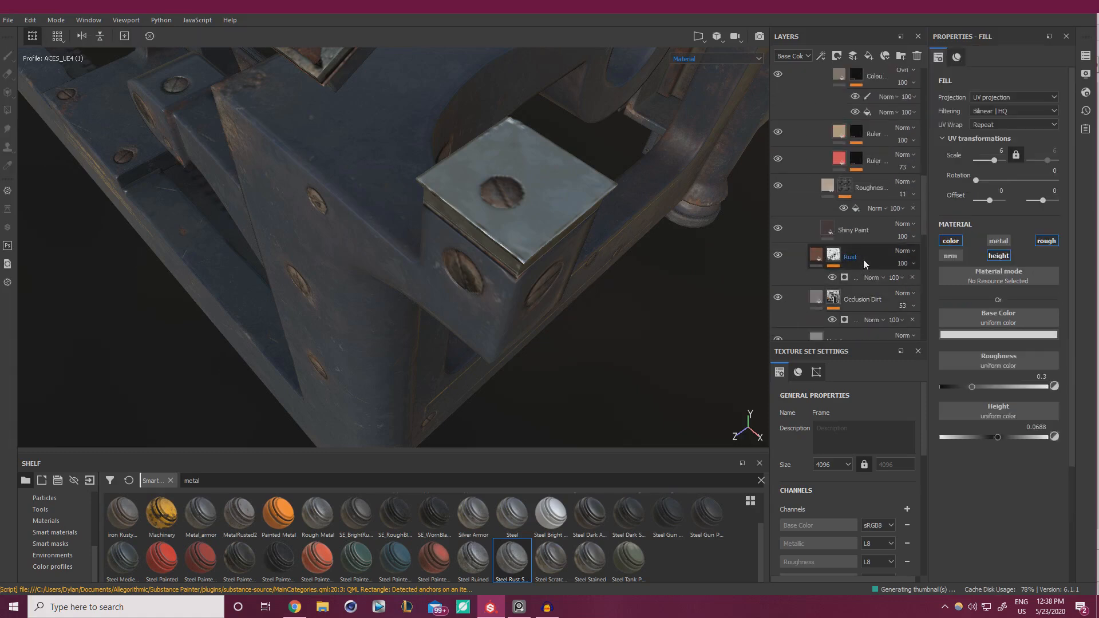
{"action": "left_click", "coordinate": [858, 257]}
{"action": "right_click", "coordinate": [858, 257]}
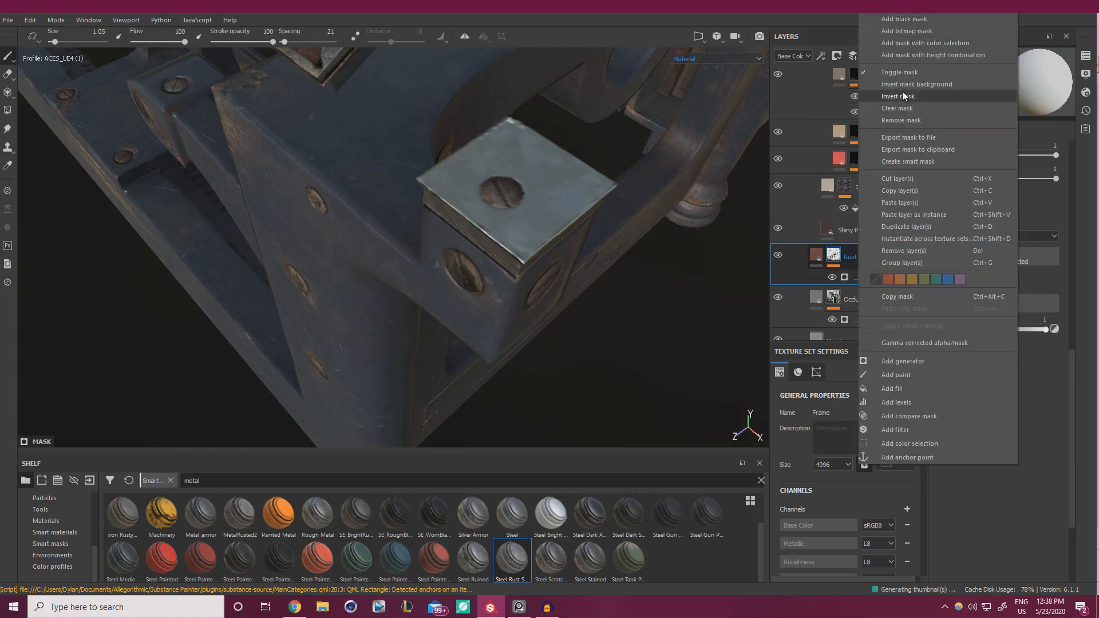
{"action": "left_click", "coordinate": [909, 192]}
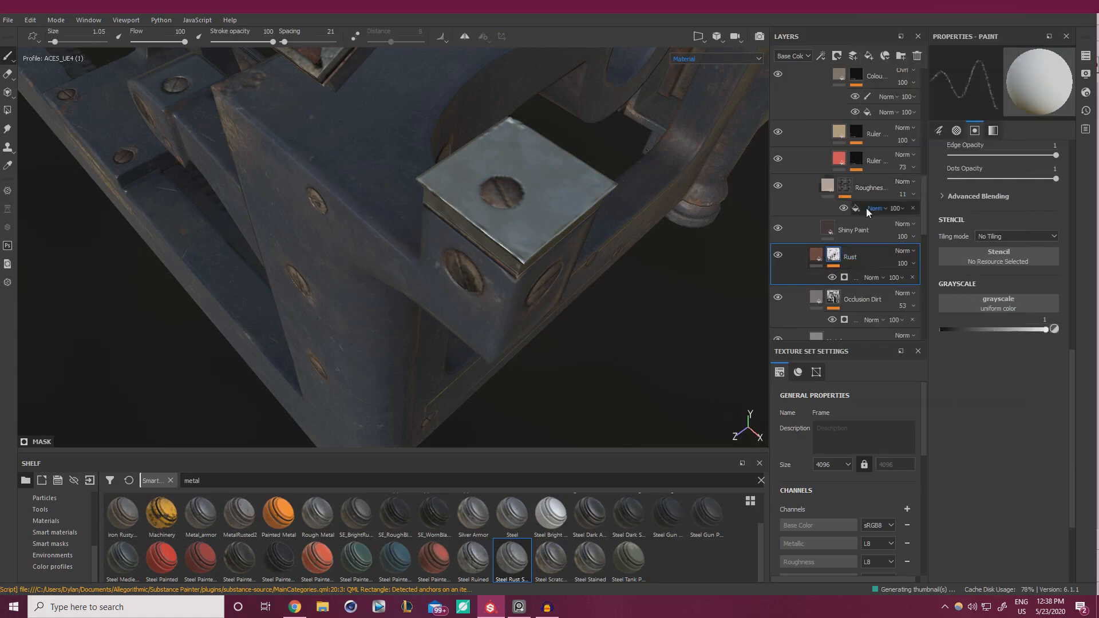
{"action": "scroll", "coordinate": [867, 212], "scroll_direction": "down", "scroll_amount": 4}
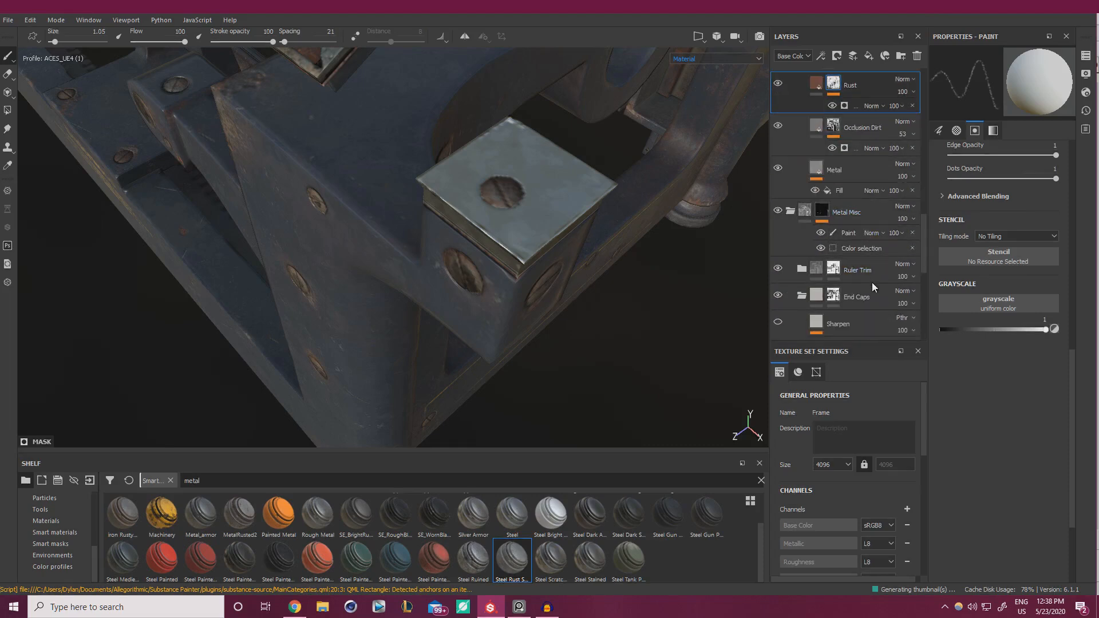
{"action": "left_click", "coordinate": [888, 315]}
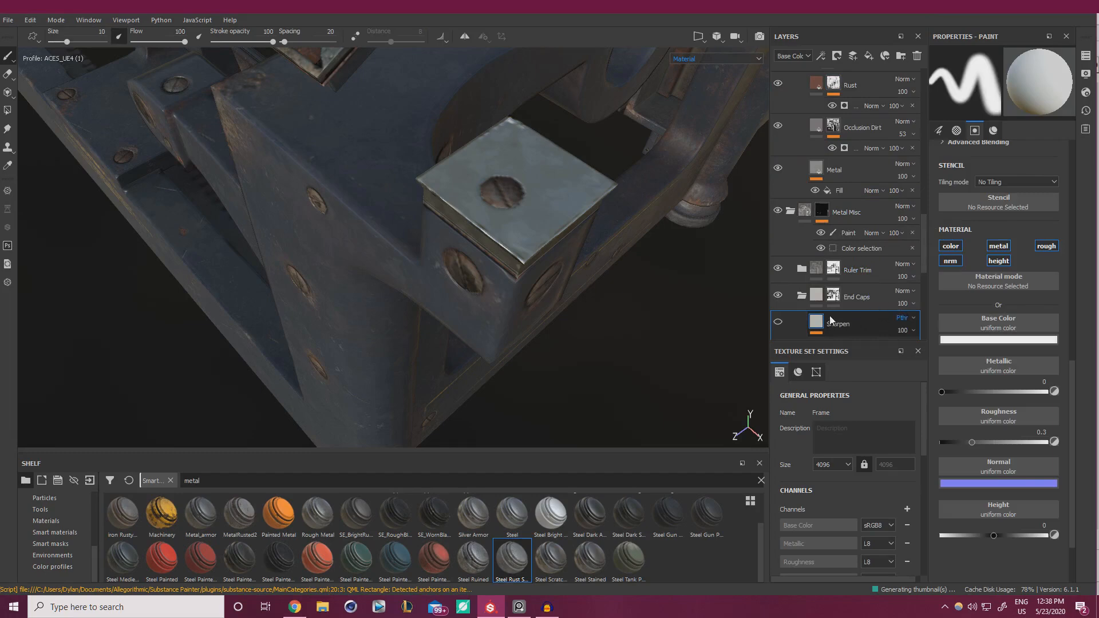
{"action": "key", "text": "ctrl+v"}
{"action": "left_click_drag", "start_coordinate": [535, 205], "coordinate": [562, 201], "text": "alt"}
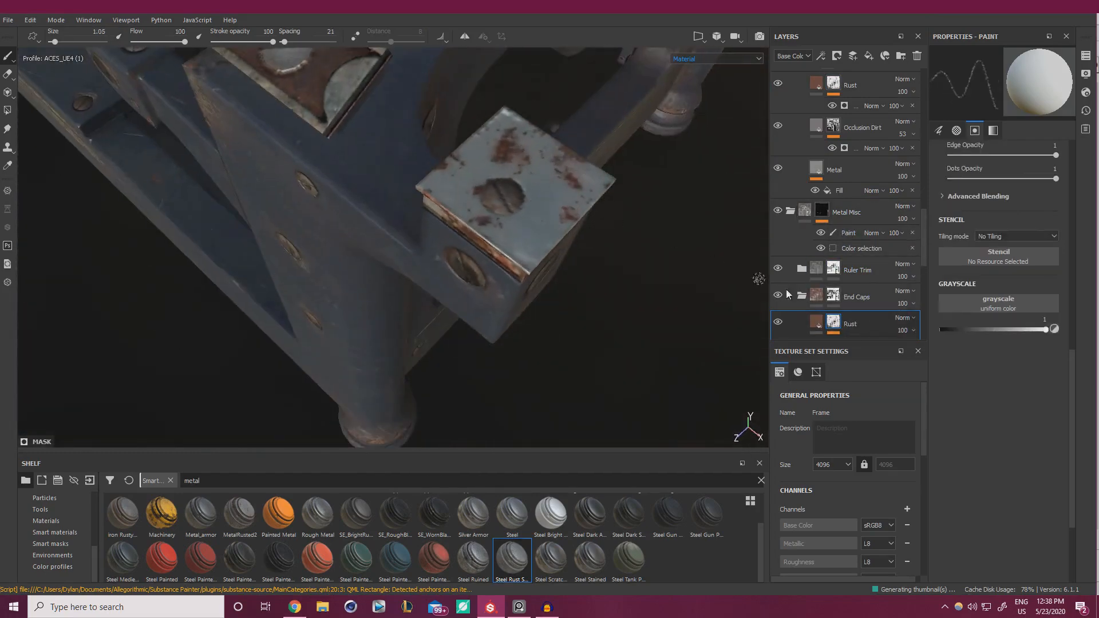
{"action": "left_click", "coordinate": [870, 265]}
{"action": "key", "text": "ctrl+d"}
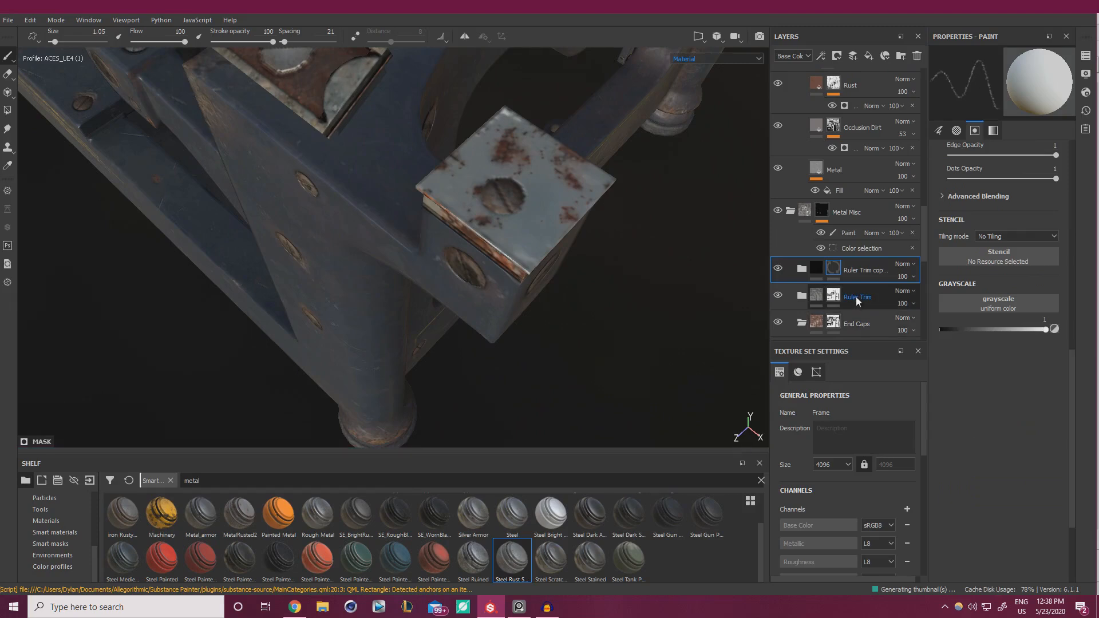
{"action": "key", "text": "ctrl+z"}
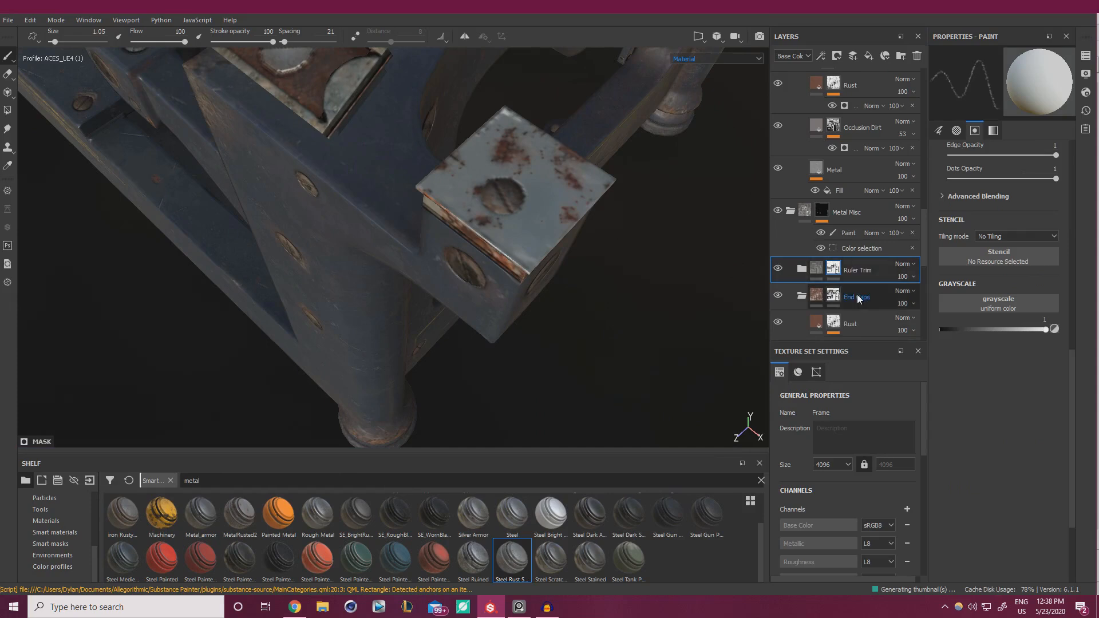
Open the MG Dripping Rust generator's settings on the mask of the Rust layer in the End Caps folder
{"action": "left_click", "coordinate": [853, 324]}
{"action": "scroll", "coordinate": [858, 278], "scroll_direction": "down", "scroll_amount": 2}
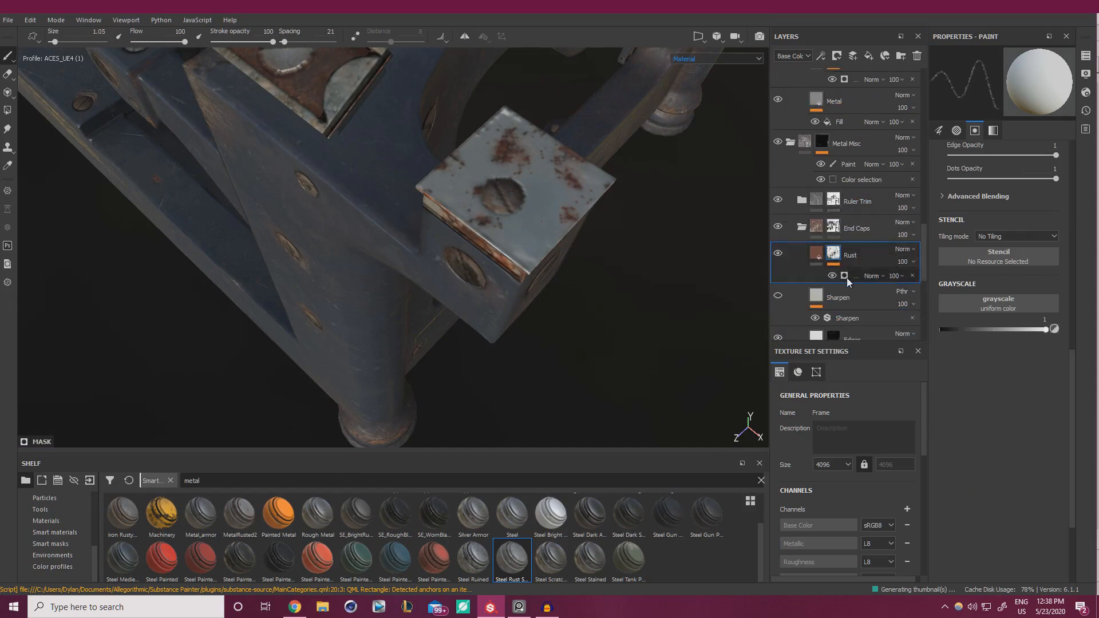
{"action": "left_click", "coordinate": [848, 277]}
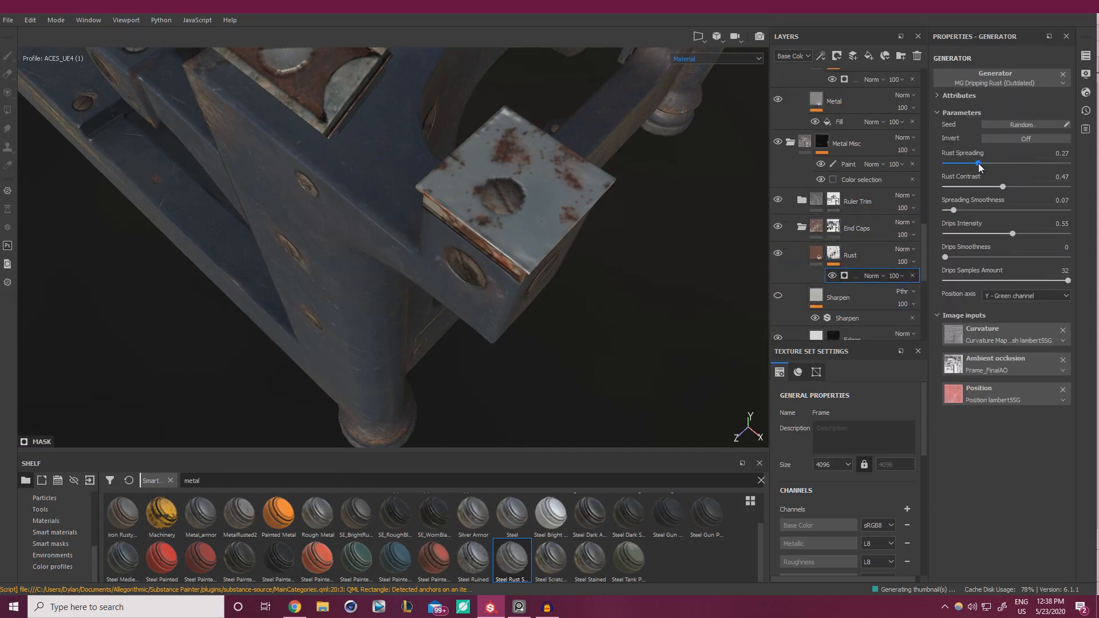
Set the End Caps rust generator's Rust Contrast to 0.11 and Rust Spreading to 0.87
{"action": "left_click_drag", "start_coordinate": [1002, 187], "coordinate": [958, 188]}
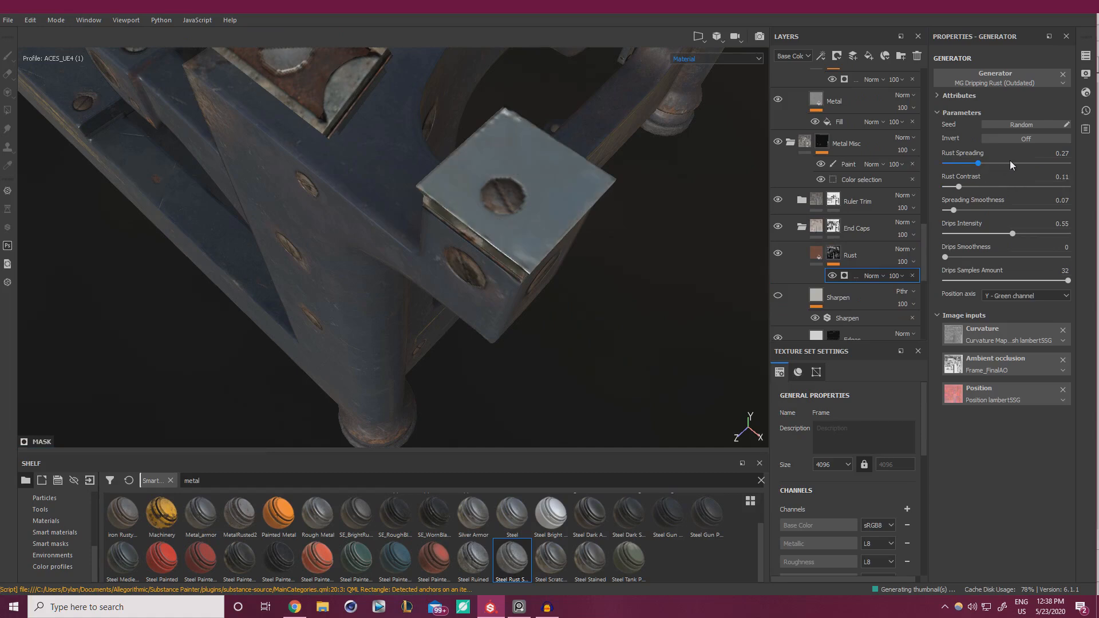
{"action": "left_click", "coordinate": [1014, 163]}
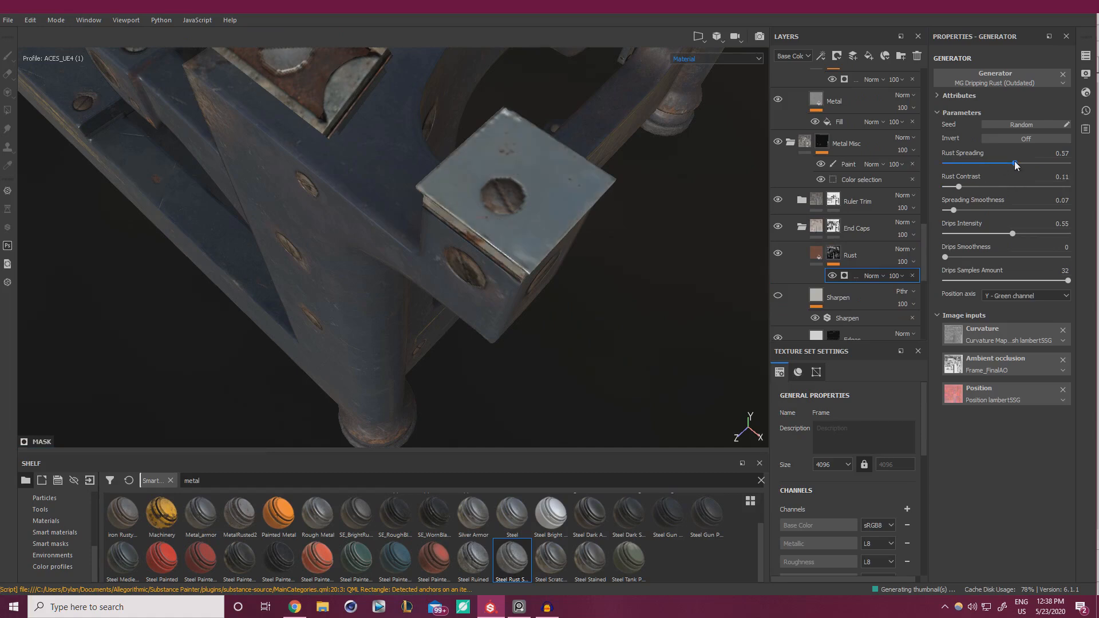
{"action": "left_click", "coordinate": [1052, 163]}
{"action": "left_click_drag", "start_coordinate": [601, 155], "coordinate": [627, 200], "text": "alt"}
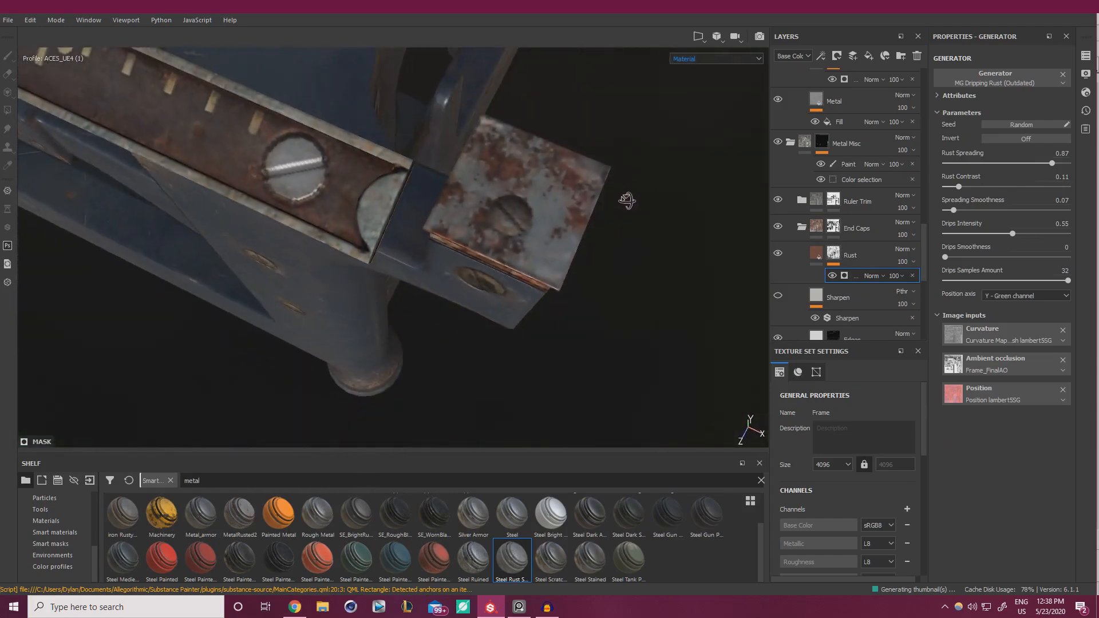
Change the Rust fill's Rust Color to a muted brown with hue 0.090, saturation 0.365 and value 0.557
{"action": "left_click", "coordinate": [817, 253]}
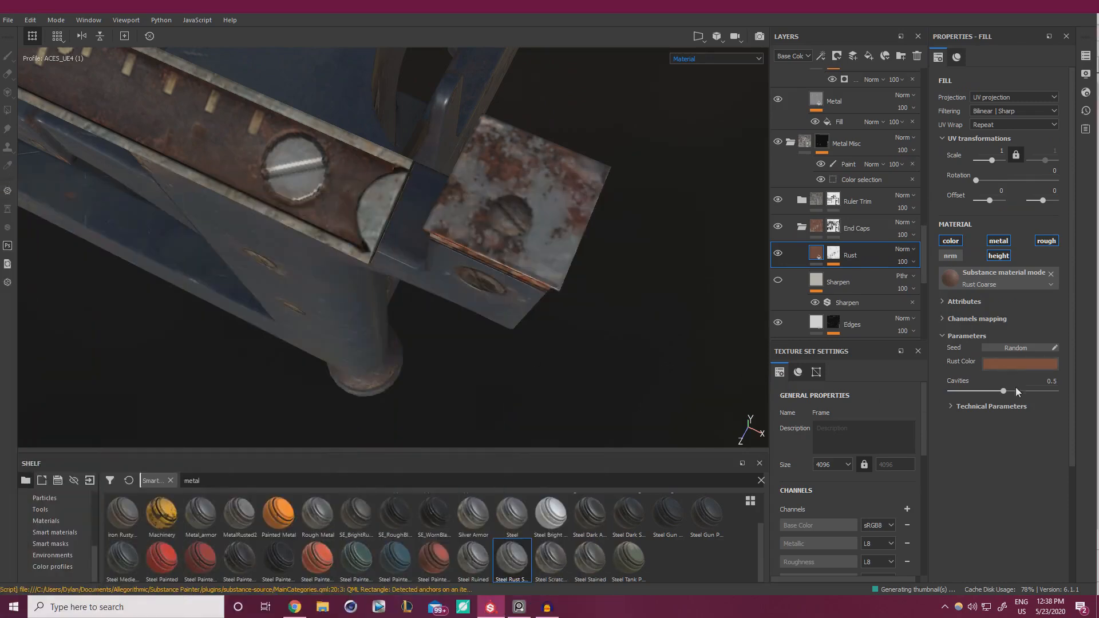
{"action": "left_click", "coordinate": [1020, 364]}
{"action": "left_click_drag", "start_coordinate": [1084, 458], "coordinate": [1086, 456]}
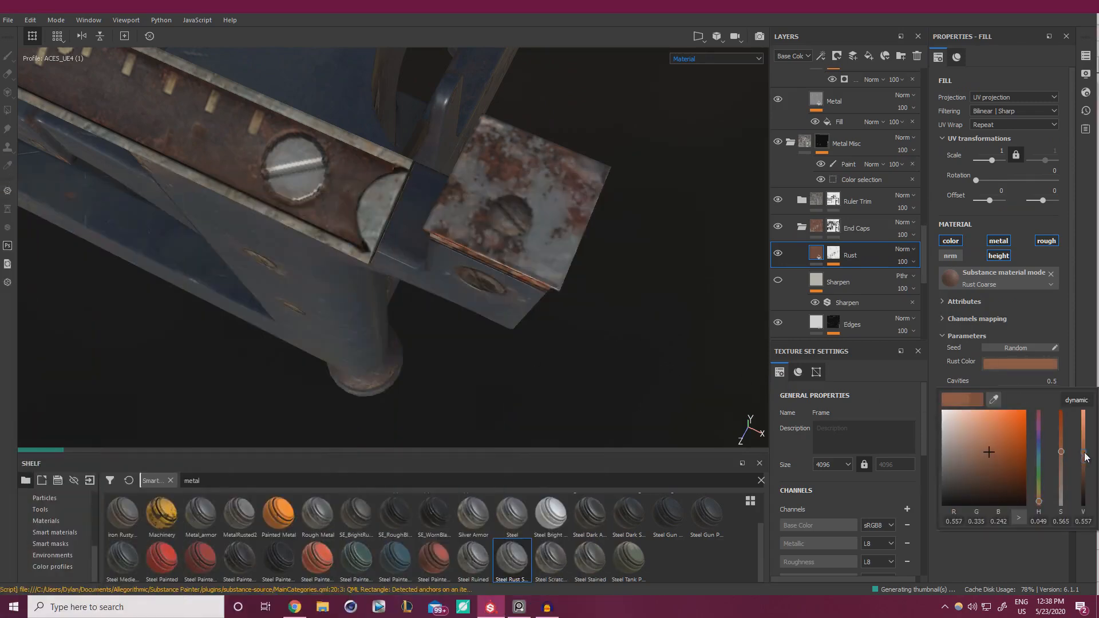
{"action": "left_click", "coordinate": [1063, 471]}
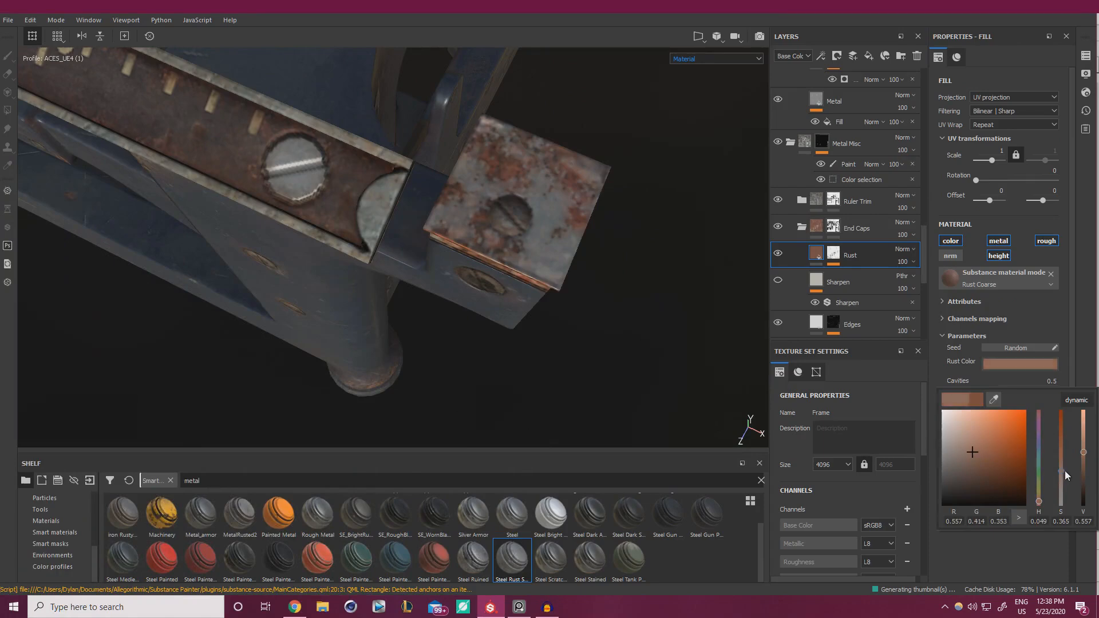
{"action": "left_click", "coordinate": [1041, 498]}
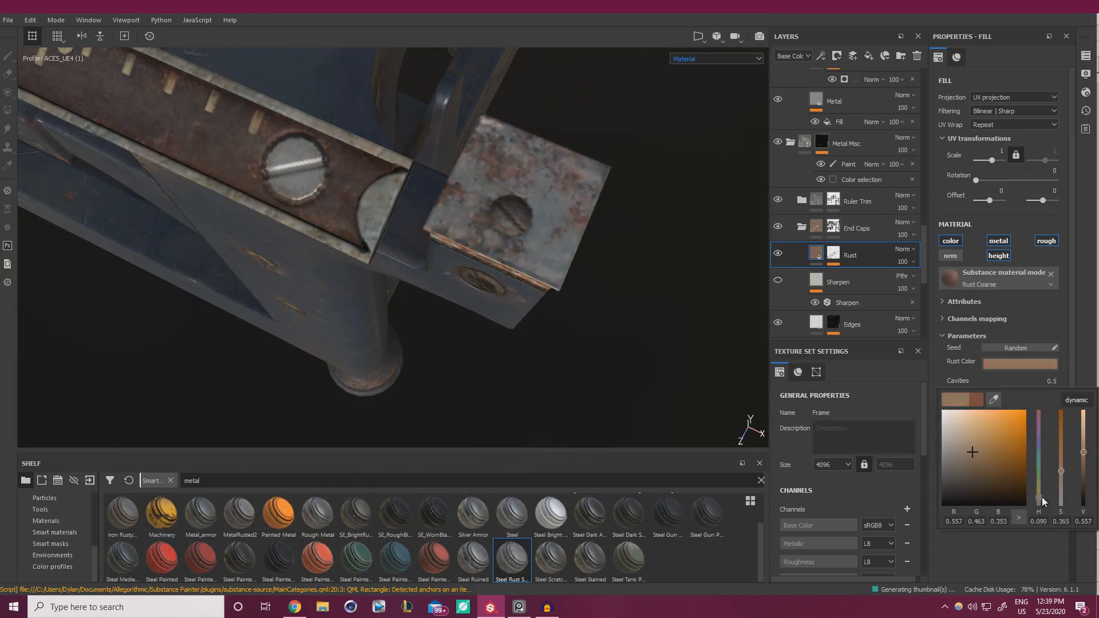
Move the Sharpen layer above the Rust layer in the End Caps folder
{"action": "left_click_drag", "start_coordinate": [378, 264], "coordinate": [442, 128], "text": "alt"}
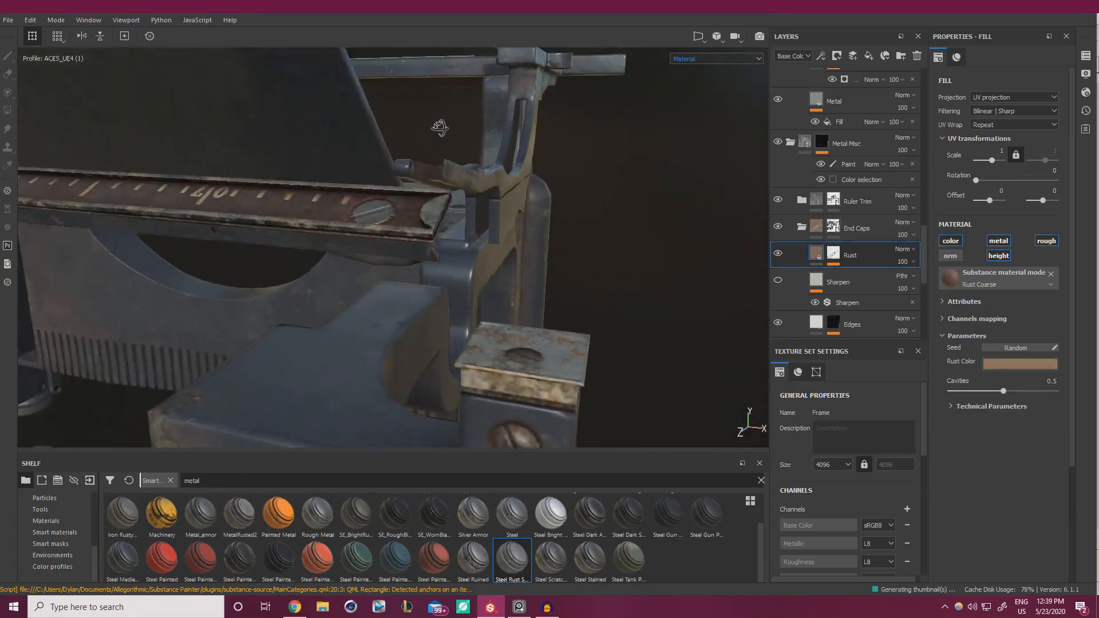
{"action": "right_click_drag", "start_coordinate": [357, 304], "coordinate": [354, 314], "text": "alt"}
{"action": "left_click_drag", "start_coordinate": [353, 314], "coordinate": [672, 339], "text": "alt"}
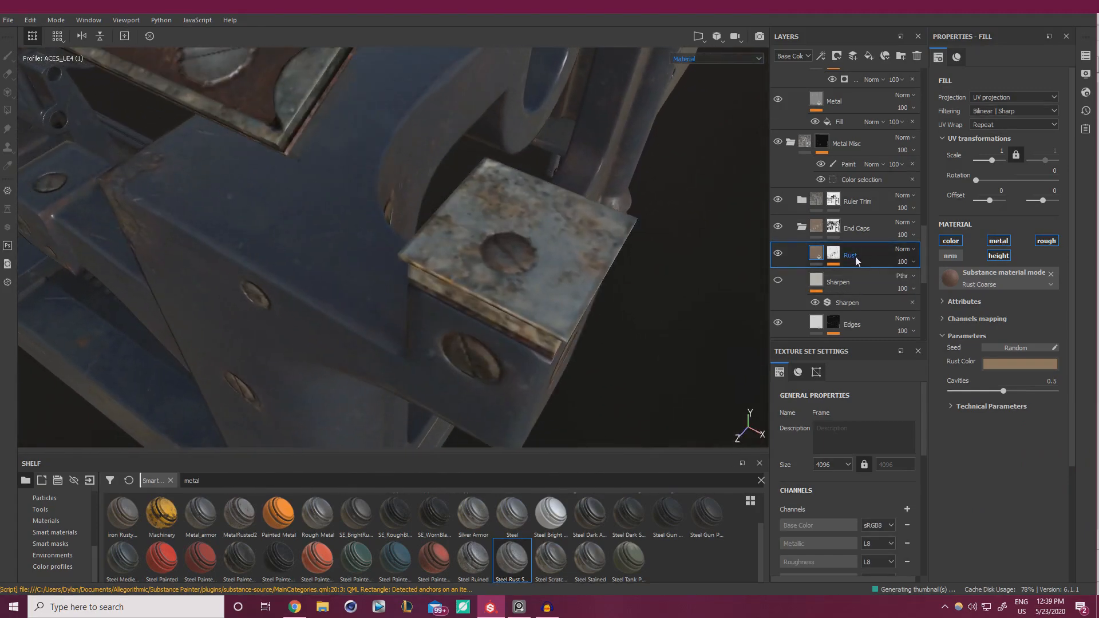
{"action": "left_click", "coordinate": [840, 256]}
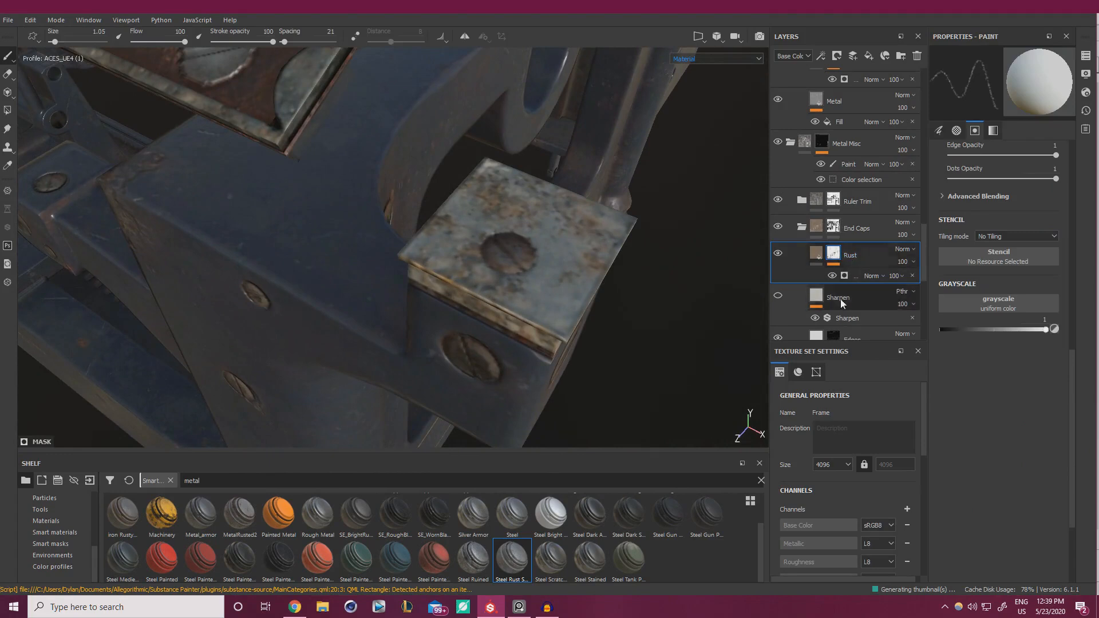
{"action": "left_click_drag", "start_coordinate": [839, 297], "coordinate": [846, 250]}
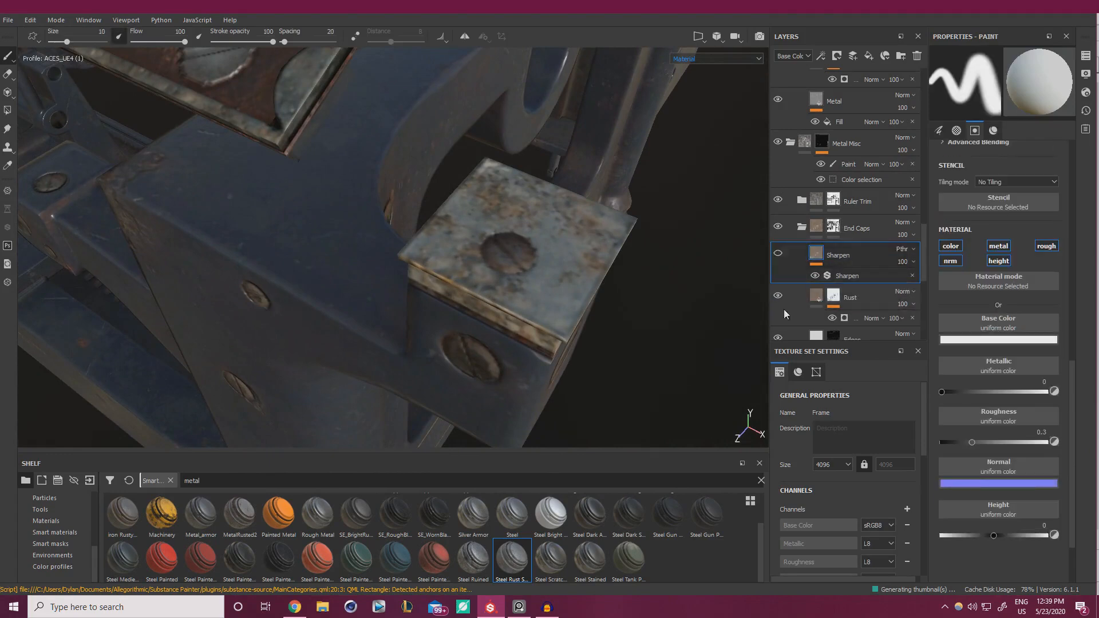
Set the Rust mask generator's Drips Intensity to 0.12 and Spreading Smoothness to 0.61
{"action": "left_click", "coordinate": [834, 299]}
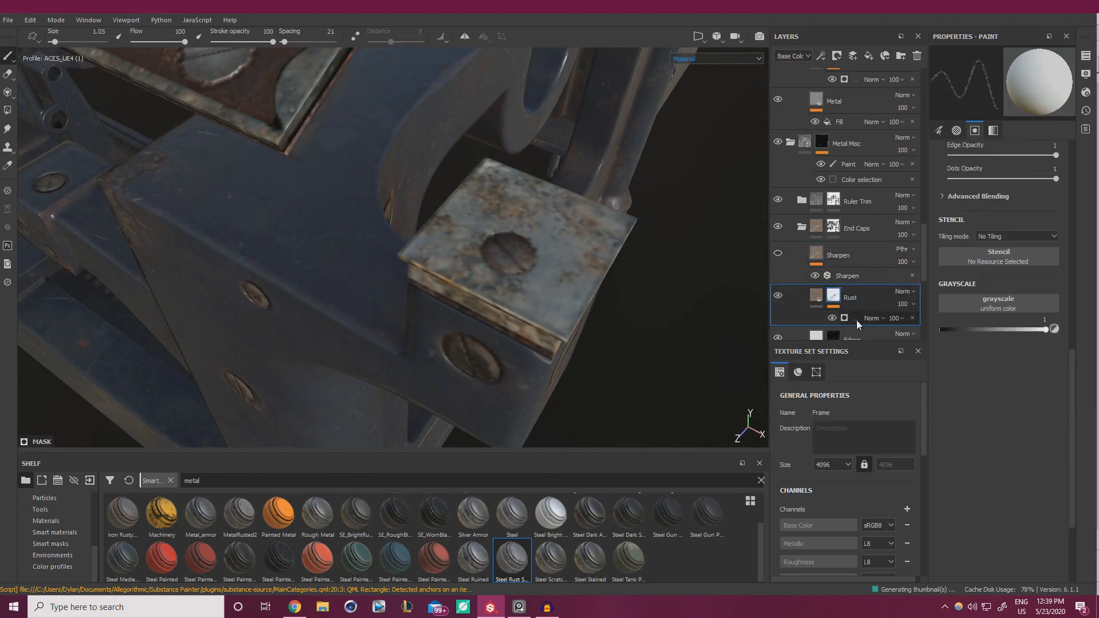
{"action": "left_click", "coordinate": [852, 319]}
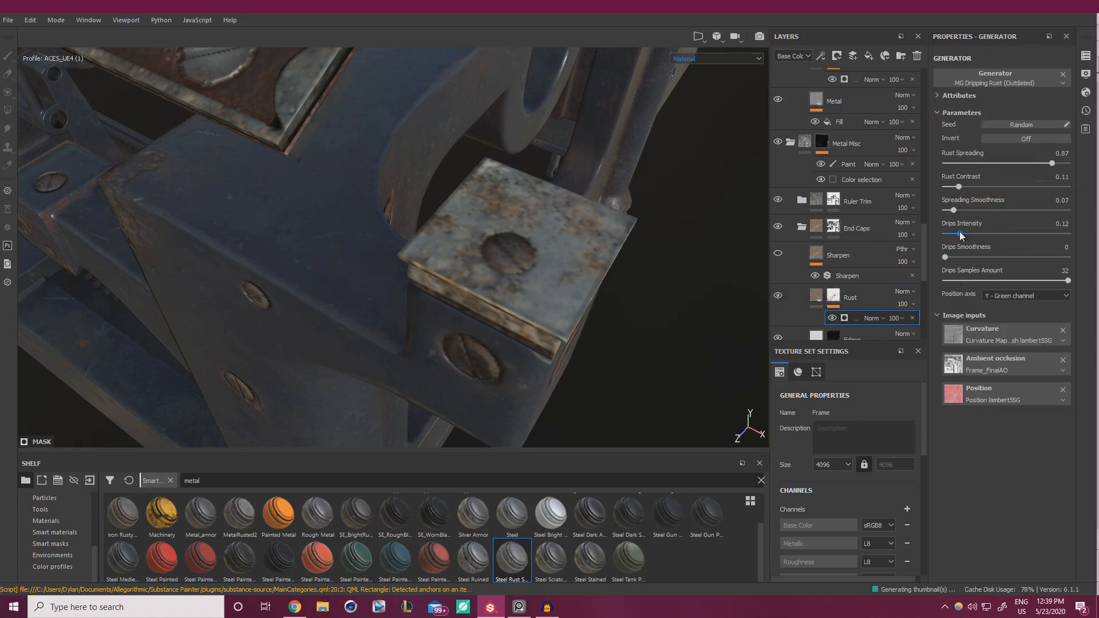
{"action": "left_click", "coordinate": [1026, 203]}
{"action": "left_click", "coordinate": [1015, 211]}
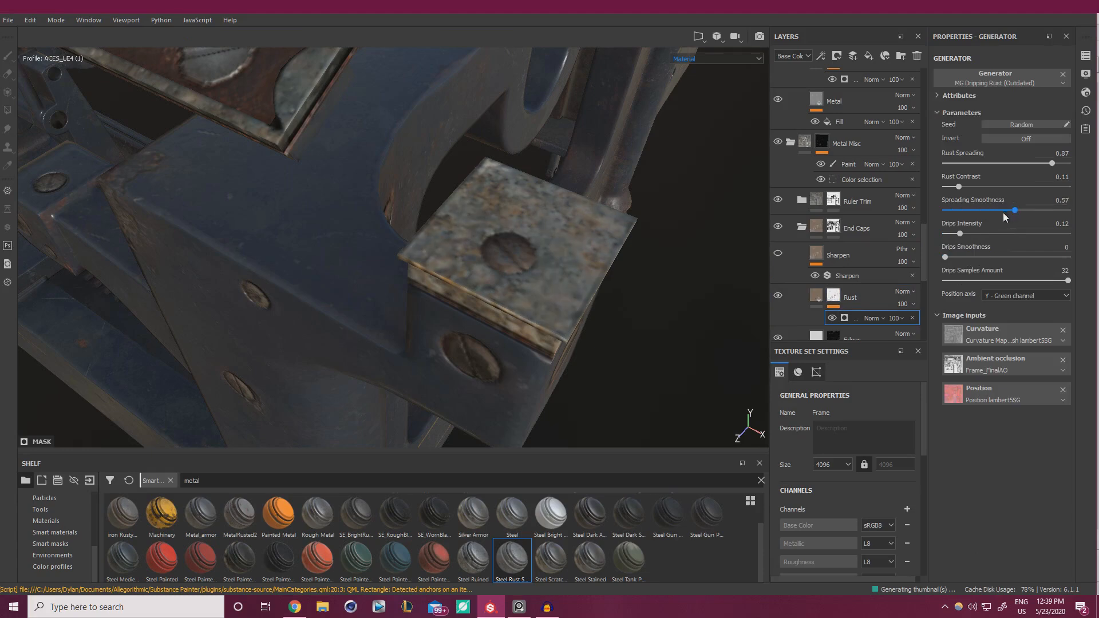
{"action": "left_click", "coordinate": [1021, 211]}
Set the generator's Rust Spreading to 0.92 and the Rust layer's opacity to 90
{"action": "left_click_drag", "start_coordinate": [593, 251], "coordinate": [492, 240], "text": "alt"}
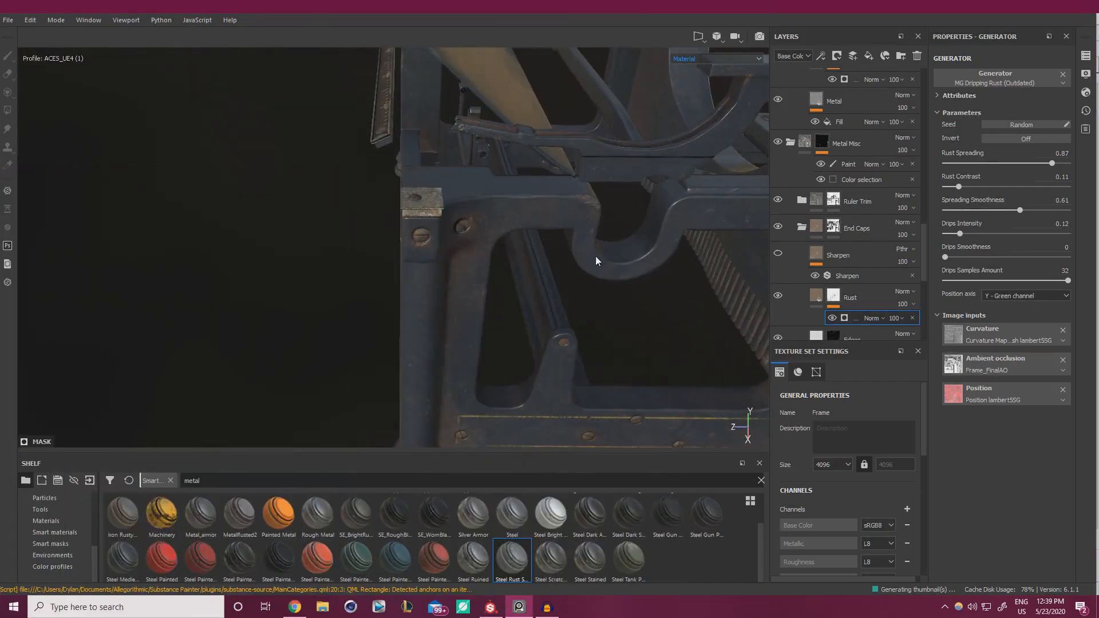
{"action": "left_click_drag", "start_coordinate": [597, 258], "coordinate": [457, 230], "text": "alt"}
{"action": "right_click_drag", "start_coordinate": [457, 231], "coordinate": [729, 368], "text": "alt"}
{"action": "left_click_drag", "start_coordinate": [624, 329], "coordinate": [670, 312], "text": "alt"}
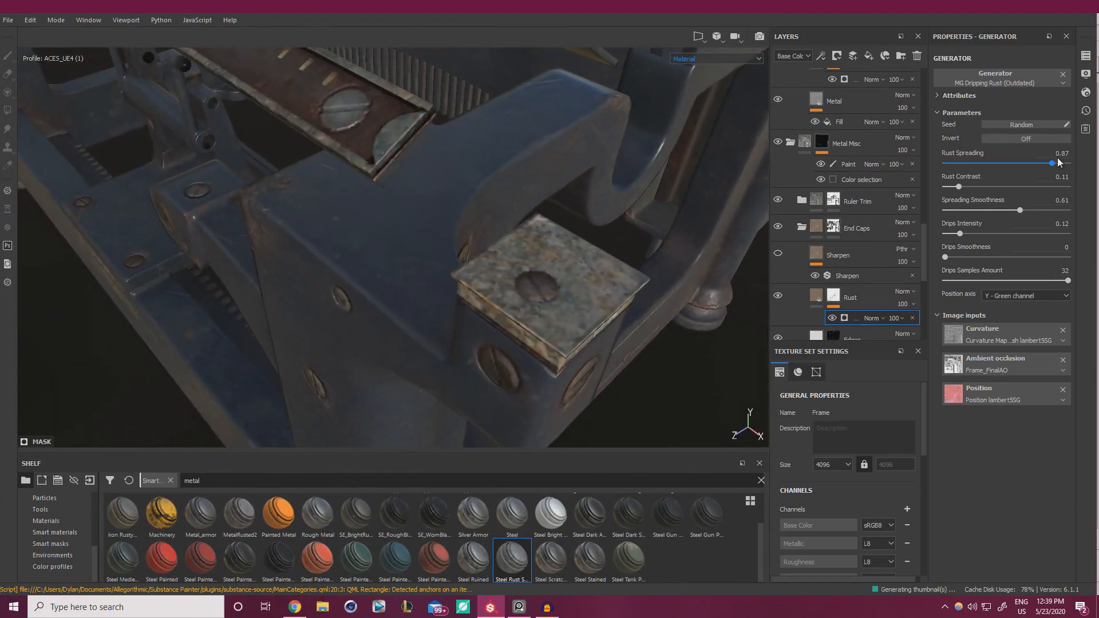
{"action": "left_click", "coordinate": [1058, 165]}
{"action": "left_click_drag", "start_coordinate": [719, 267], "coordinate": [681, 229], "text": "alt"}
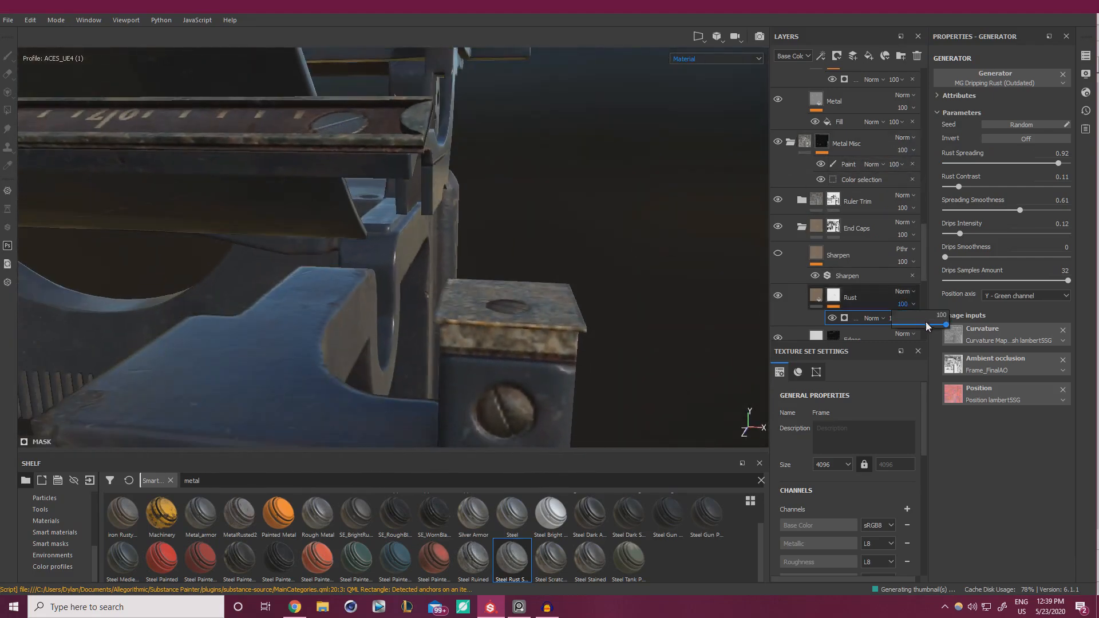
{"action": "left_click_drag", "start_coordinate": [925, 322], "coordinate": [942, 326]}
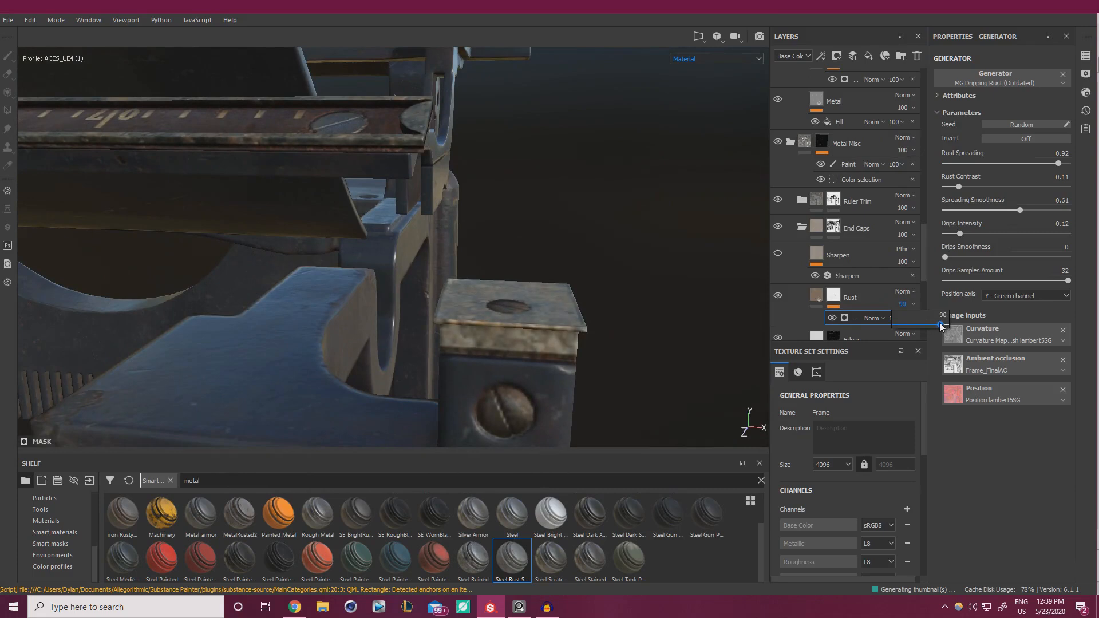
Adjust the Rust Coarse material's Cavities on the Rust layer to 0.39
{"action": "left_click", "coordinate": [817, 296]}
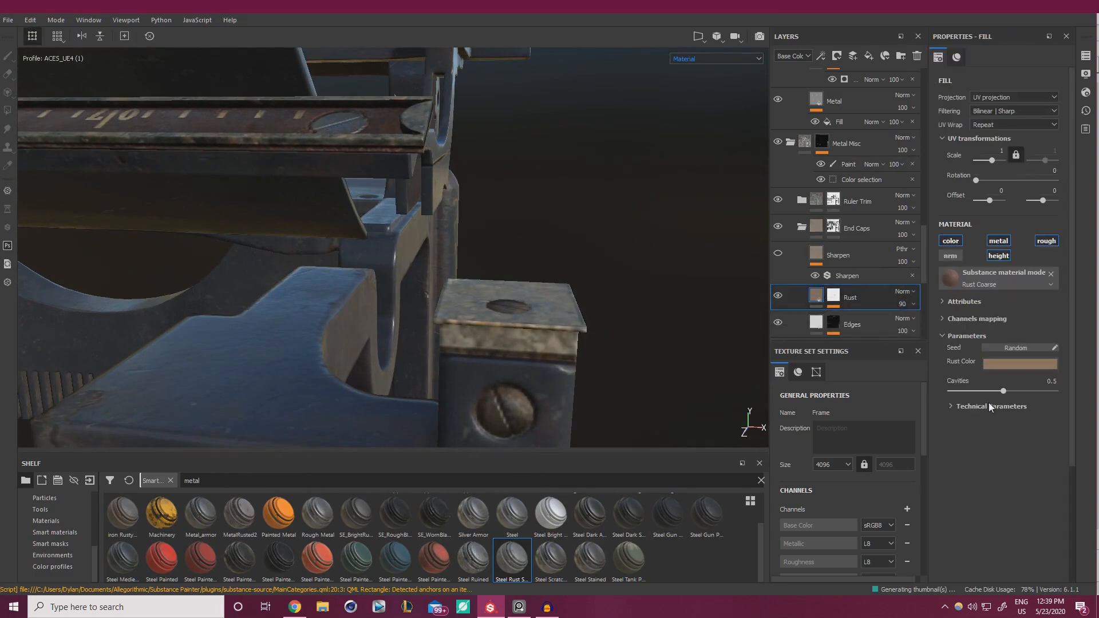
{"action": "left_click", "coordinate": [971, 392]}
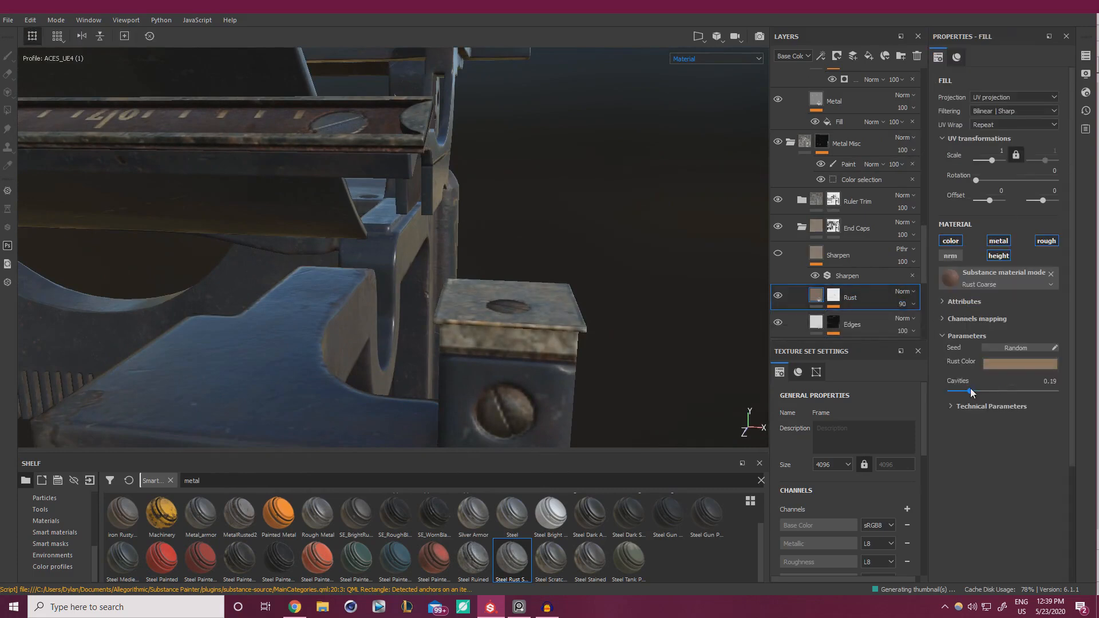
{"action": "left_click", "coordinate": [1020, 391]}
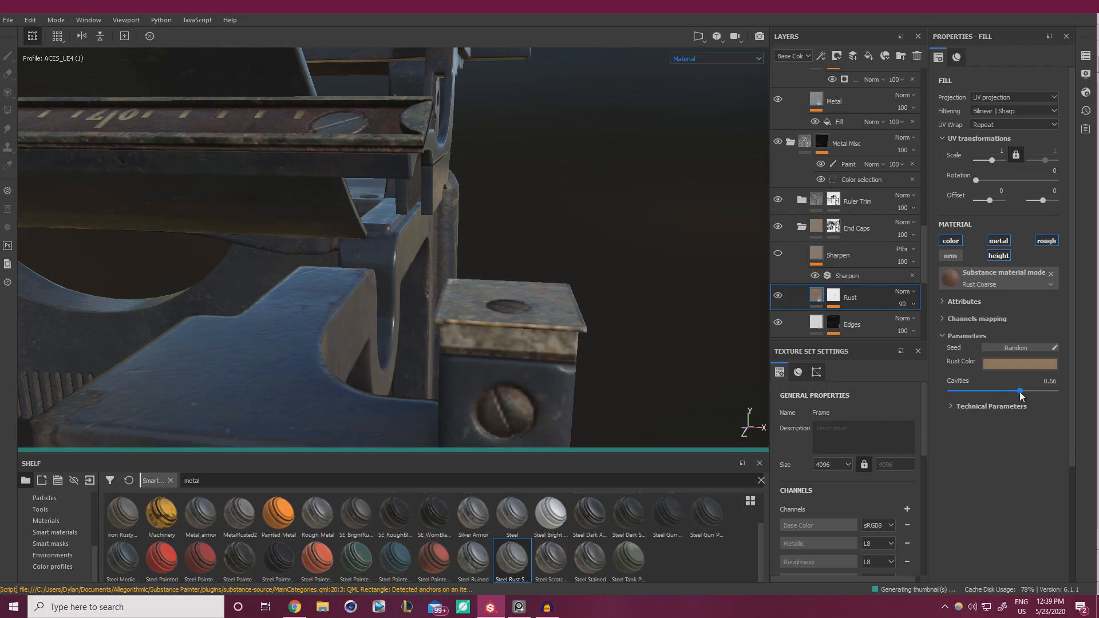
{"action": "left_click_drag", "start_coordinate": [647, 368], "coordinate": [553, 363], "text": "alt"}
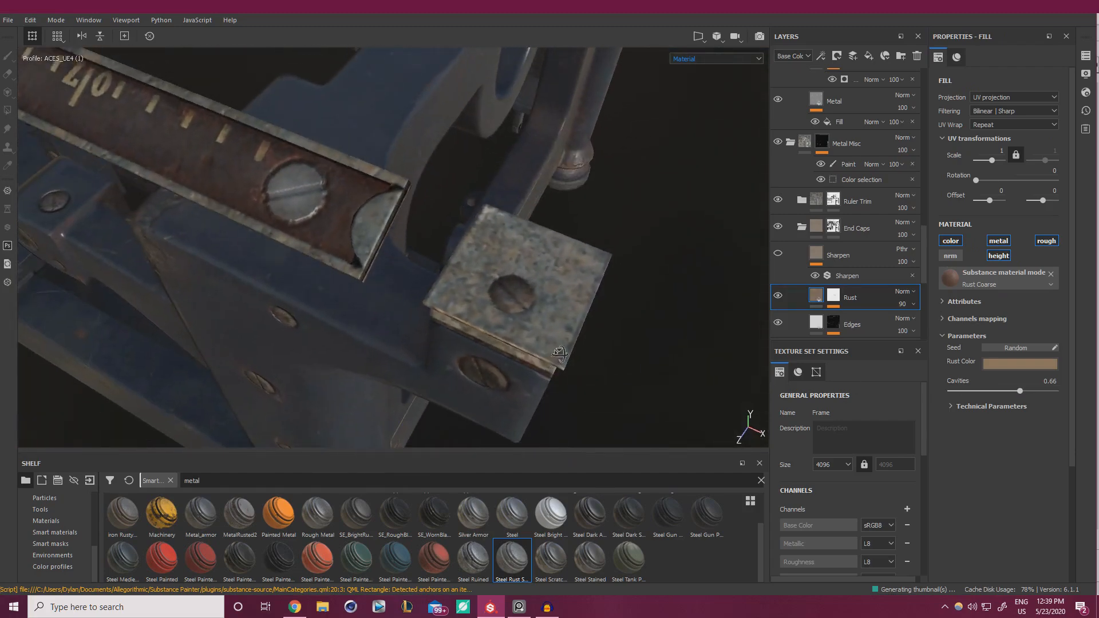
{"action": "left_click", "coordinate": [1008, 392]}
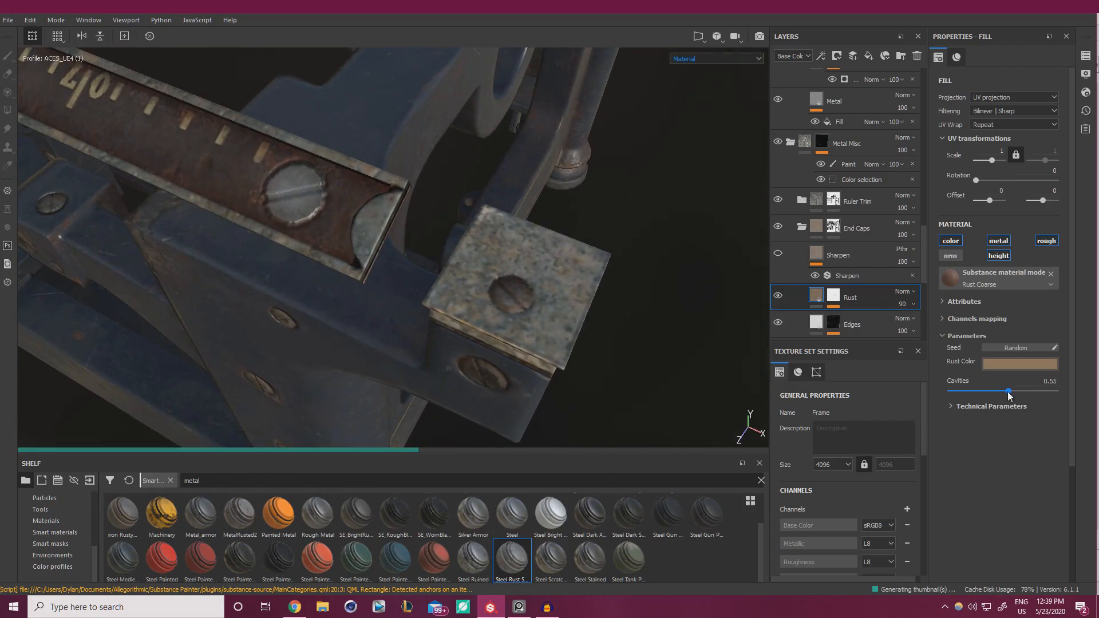
{"action": "left_click_drag", "start_coordinate": [1009, 393], "coordinate": [992, 394]}
Set the Rust Coarse material's Height Position to 0.5 and Height Range to 0.02 in its technical parameters
{"action": "left_click_drag", "start_coordinate": [542, 280], "coordinate": [556, 244], "text": "alt"}
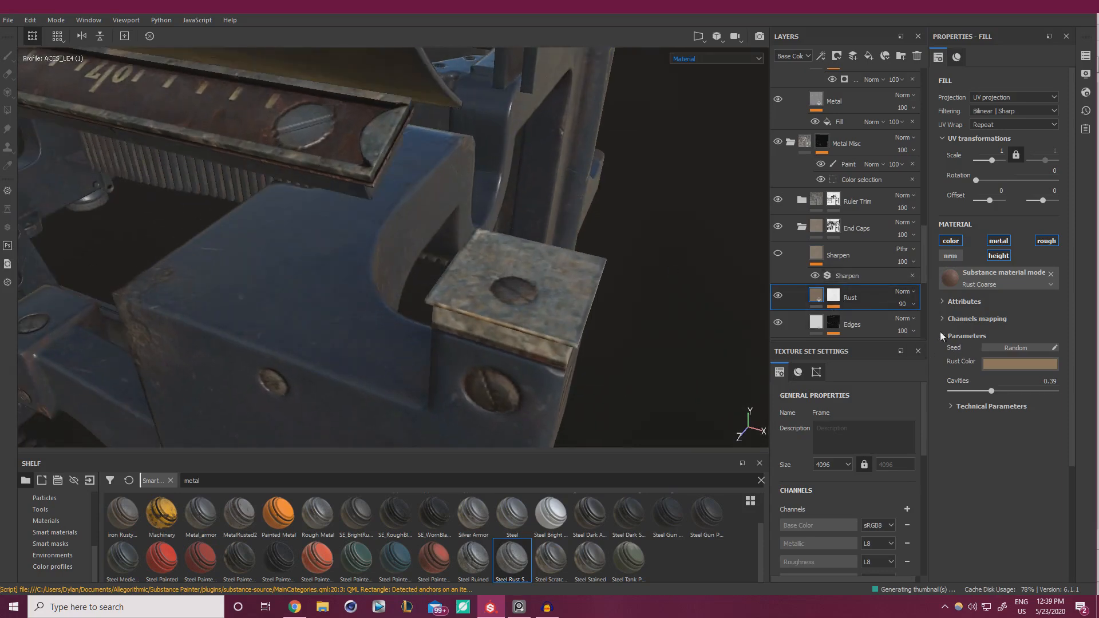
{"action": "left_click", "coordinate": [952, 406]}
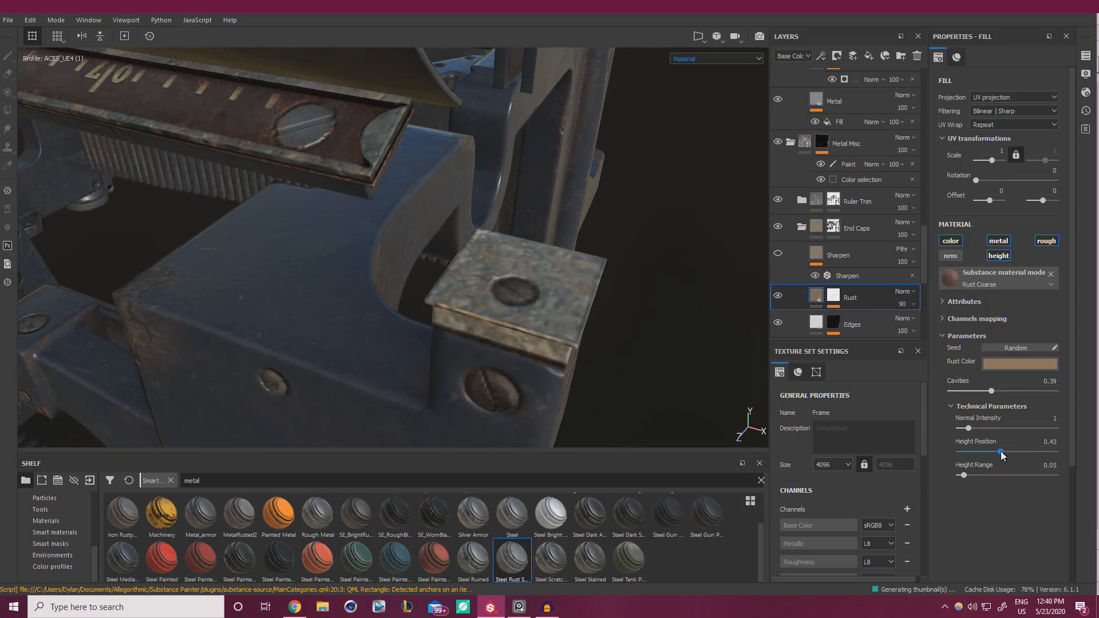
{"action": "left_click_drag", "start_coordinate": [1002, 454], "coordinate": [961, 480]}
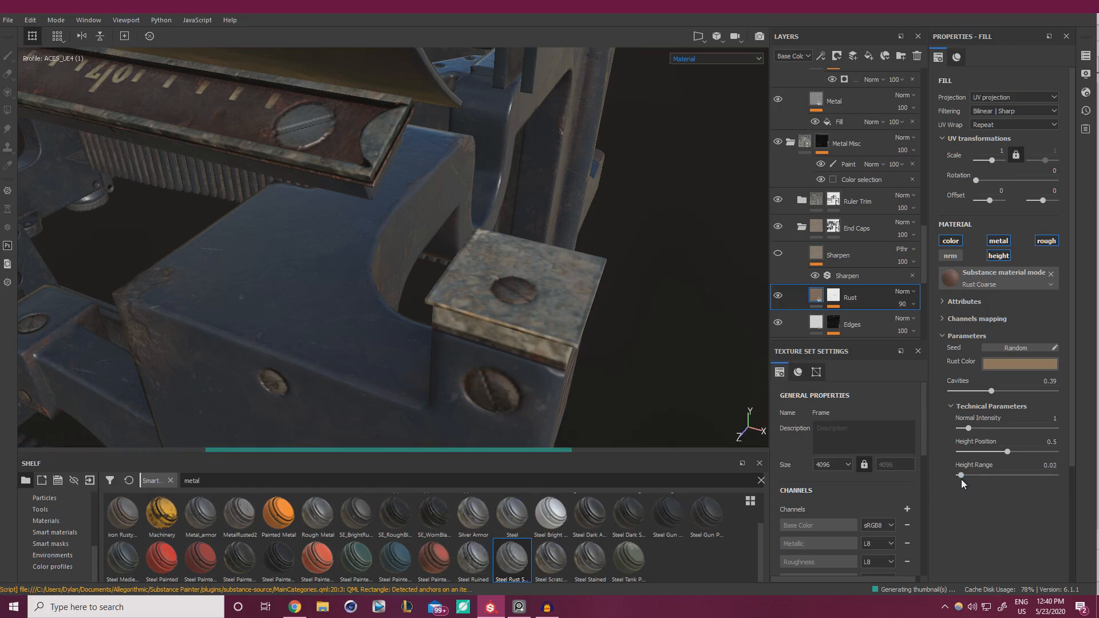
Adjust the Rust Color to hue 0.096 and saturation 0.311
{"action": "left_click", "coordinate": [1008, 364]}
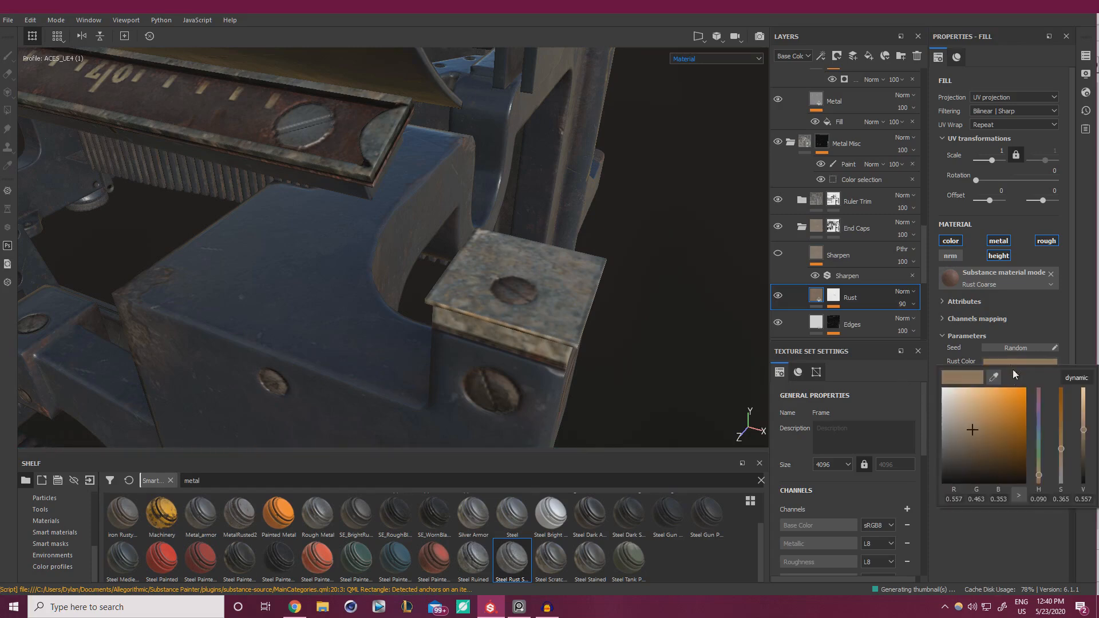
{"action": "left_click_drag", "start_coordinate": [1066, 445], "coordinate": [1060, 441]}
{"action": "left_click_drag", "start_coordinate": [1039, 475], "coordinate": [1039, 472]}
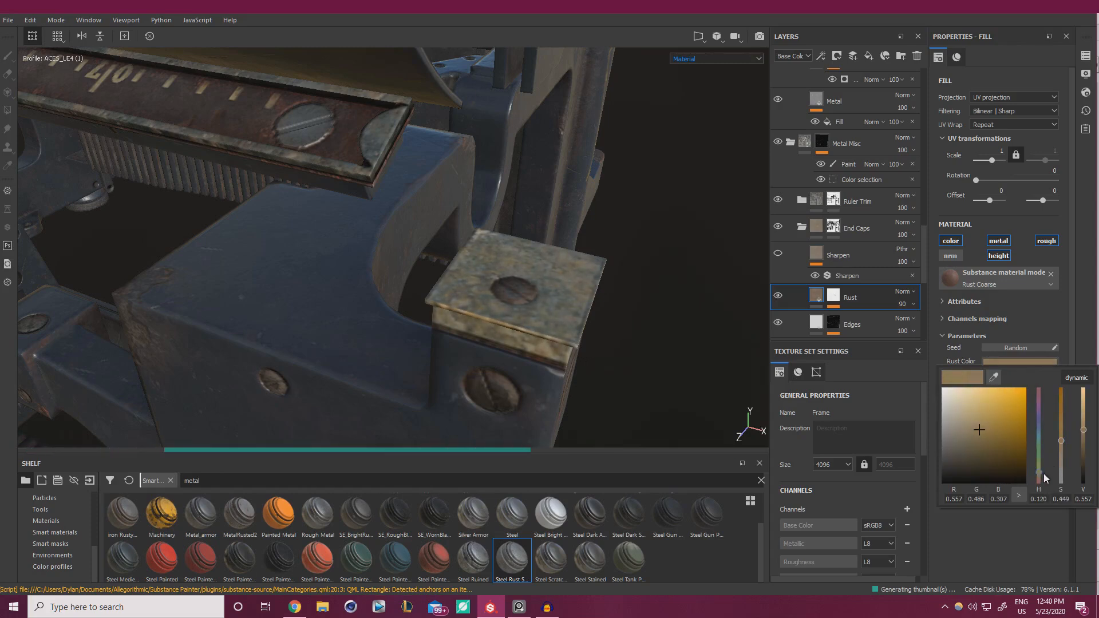
{"action": "left_click", "coordinate": [1063, 462]}
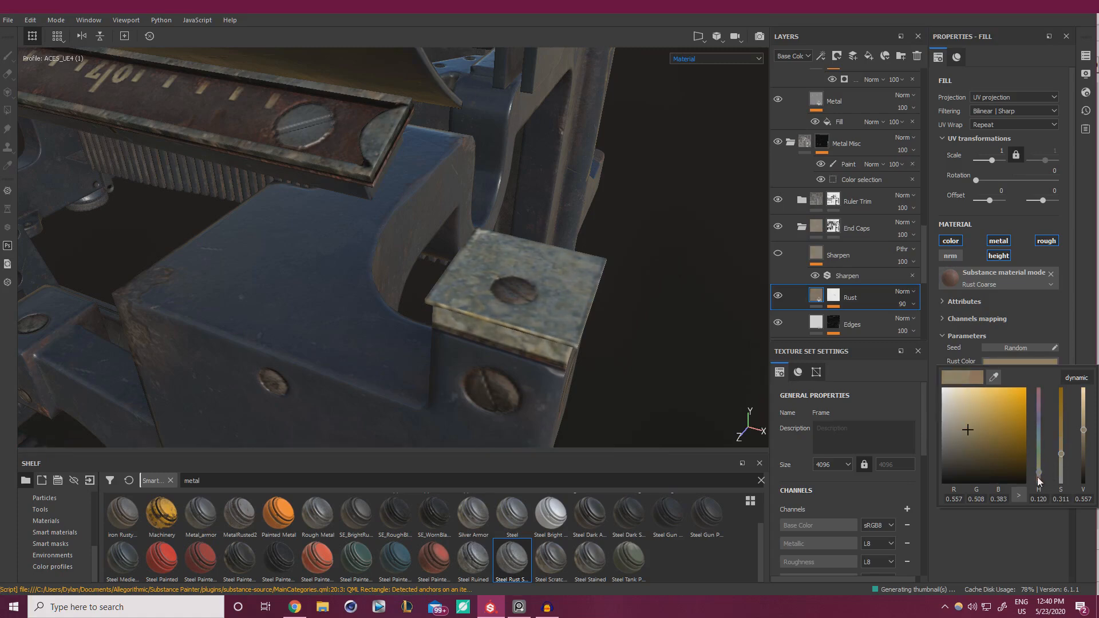
{"action": "left_click", "coordinate": [1041, 476]}
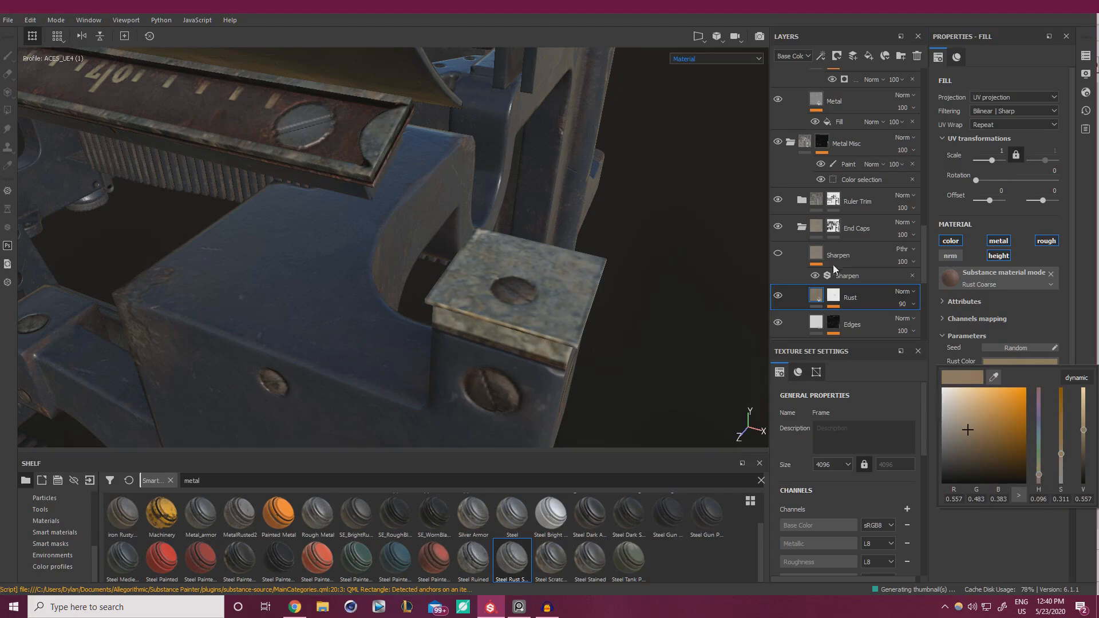
Add a paint effect above the generator in the Rust layer's mask
{"action": "left_click", "coordinate": [836, 296]}
{"action": "left_click", "coordinate": [846, 318]}
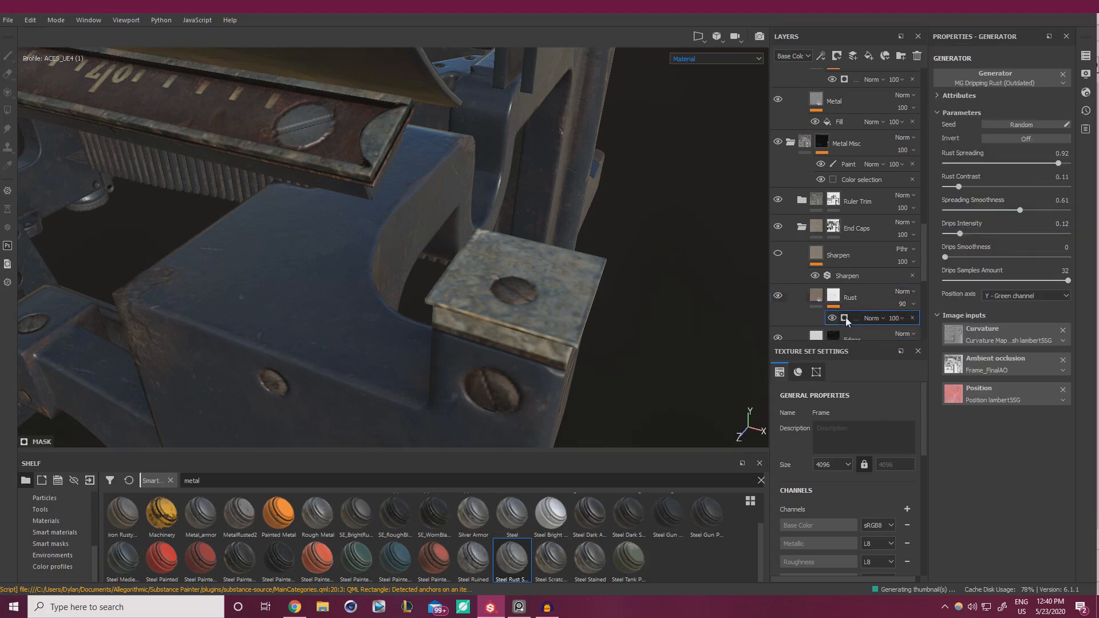
{"action": "right_click", "coordinate": [846, 317]}
{"action": "left_click", "coordinate": [883, 342]}
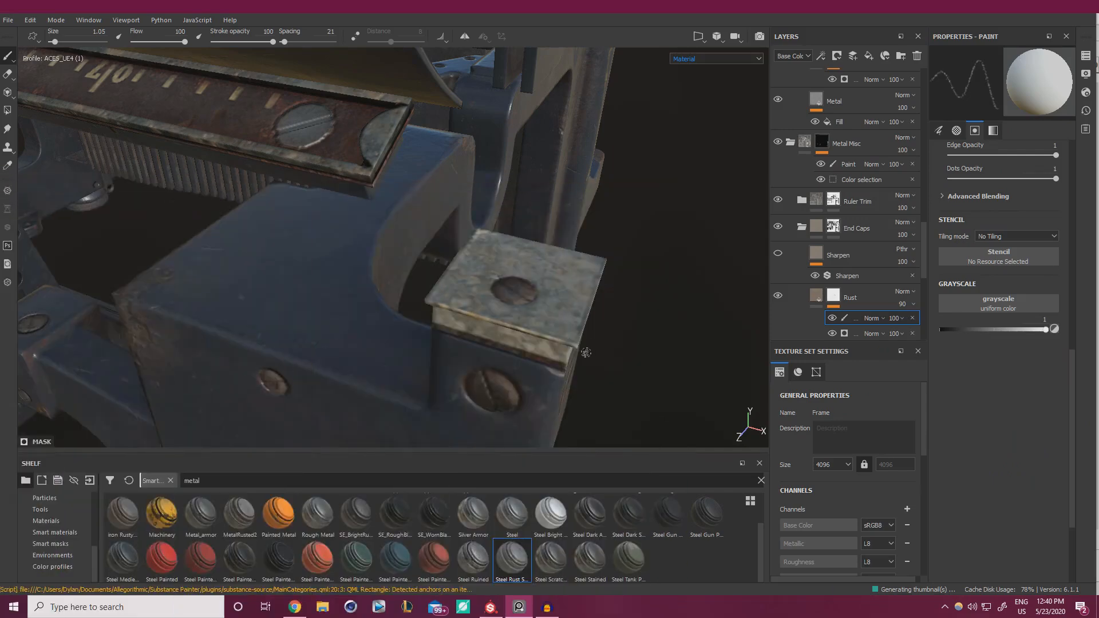
Paint the Rust mask around the end cap's screw with grayscale 0.0847, reducing the brush size to 0.62, and raise the grayscale to 0.2275
{"action": "left_click_drag", "start_coordinate": [586, 353], "coordinate": [547, 393], "text": "alt"}
{"action": "scroll", "coordinate": [547, 393], "scroll_direction": "up", "scroll_amount": 2}
{"action": "left_click", "coordinate": [950, 331]}
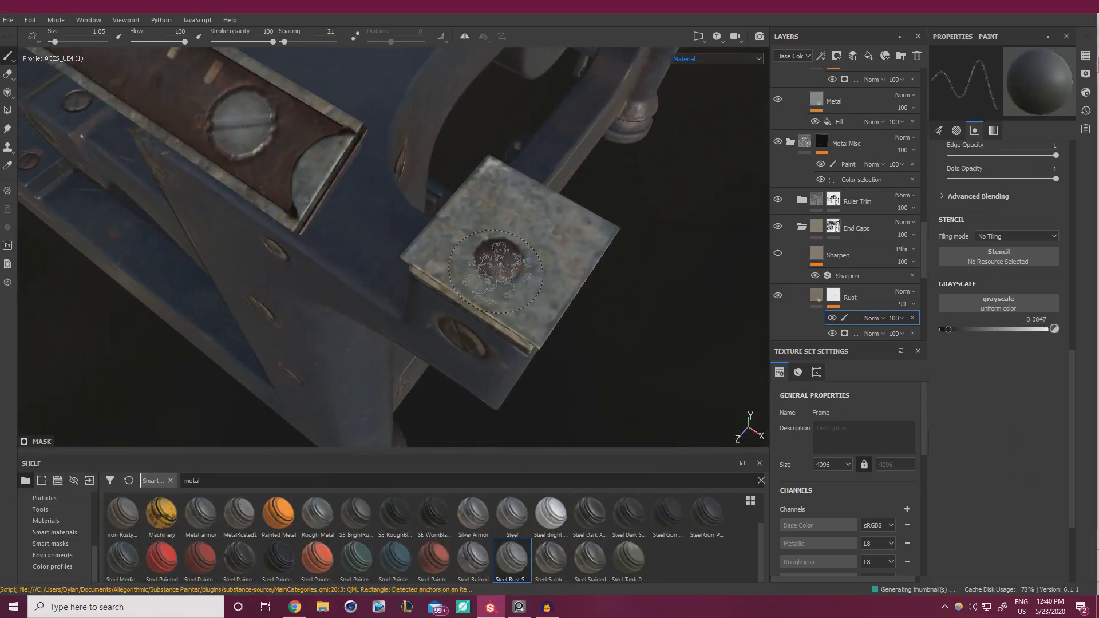
{"action": "left_click_drag", "start_coordinate": [485, 234], "coordinate": [506, 228]}
{"action": "right_click_drag", "start_coordinate": [498, 262], "coordinate": [481, 262], "text": "ctrl"}
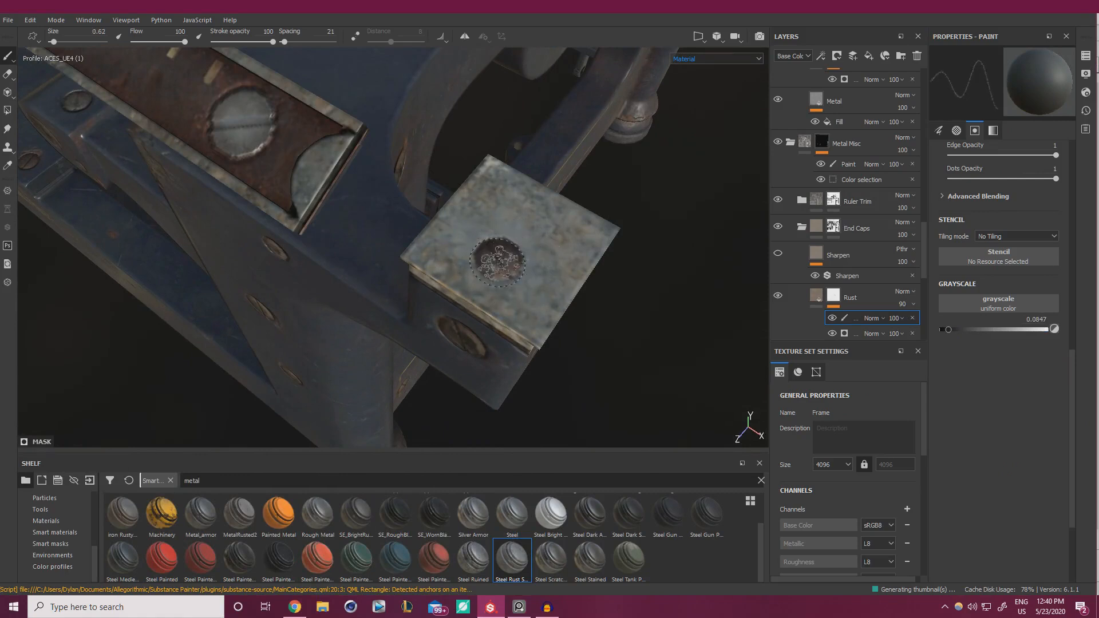
{"action": "left_click_drag", "start_coordinate": [497, 262], "coordinate": [499, 261]}
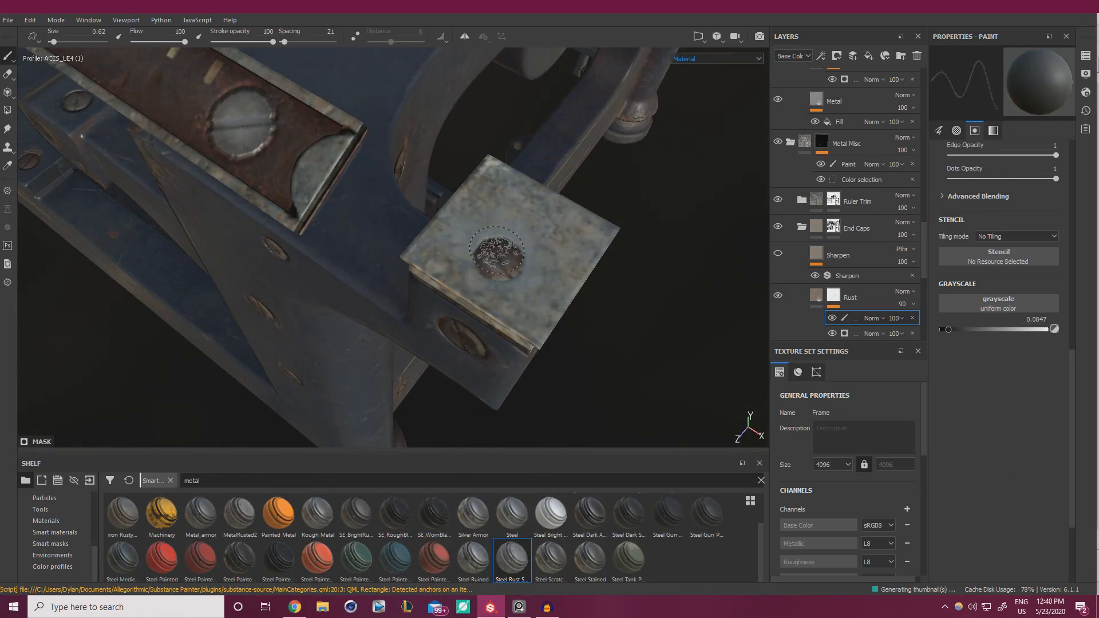
{"action": "left_click", "coordinate": [963, 330]}
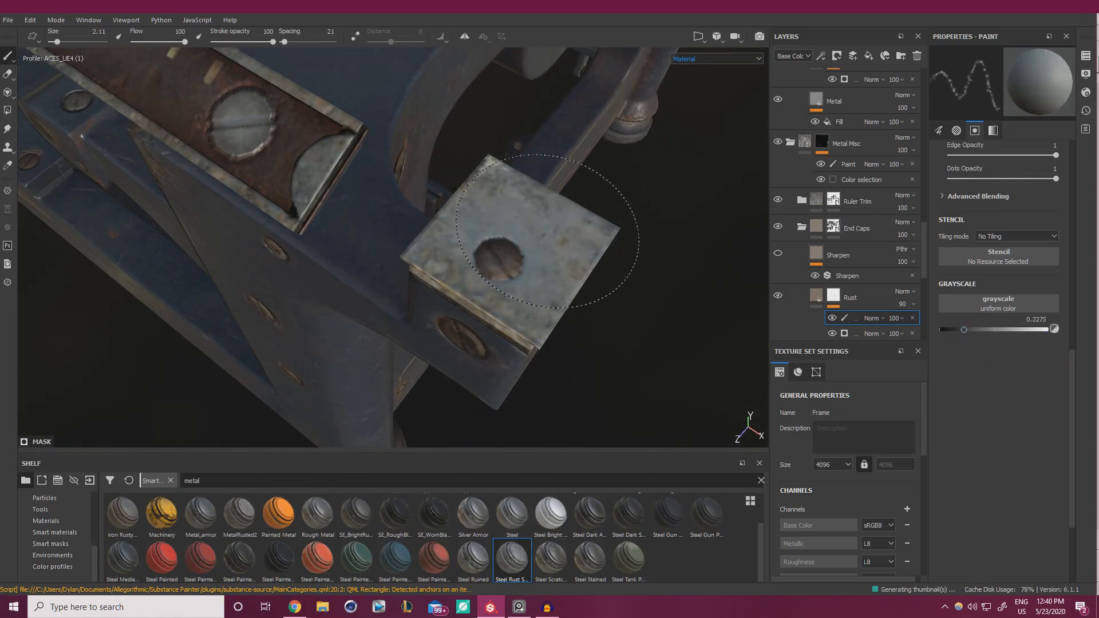
Examine the rust on the frame's end caps from several angles, comparing them with the Rust layer hidden and shown
{"action": "mouse_move", "coordinate": [573, 269]}
{"action": "left_mouse_down", "text": "alt"}
{"action": "mouse_move", "coordinate": [330, 271]}
{"action": "mouse_move", "coordinate": [245, 233]}
{"action": "left_mouse_up", "text": "alt"}
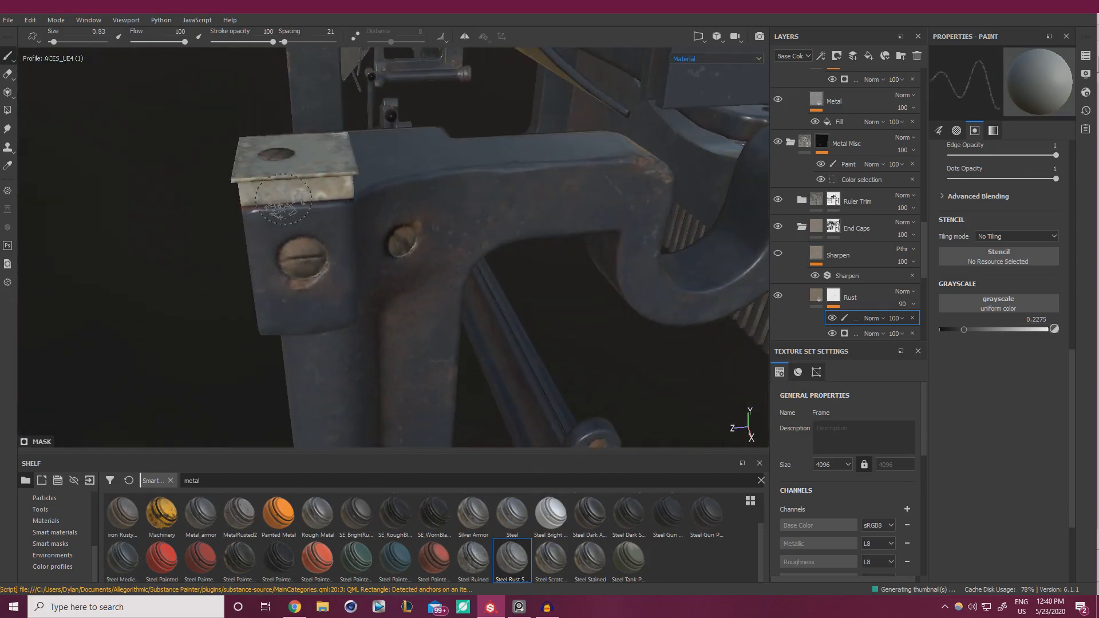
{"action": "mouse_move", "coordinate": [343, 264]}
{"action": "left_mouse_down", "text": "alt"}
{"action": "mouse_move", "coordinate": [359, 285]}
{"action": "mouse_move", "coordinate": [413, 196]}
{"action": "mouse_move", "coordinate": [350, 367]}
{"action": "left_mouse_up", "text": "alt"}
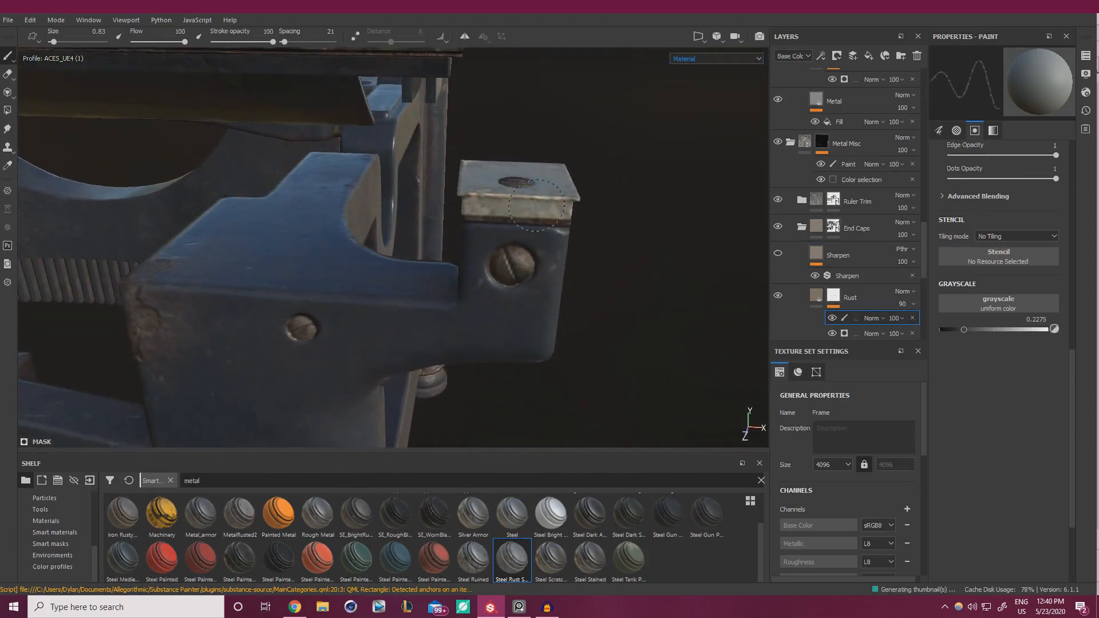
{"action": "left_click_drag", "start_coordinate": [537, 205], "coordinate": [446, 201], "text": "alt"}
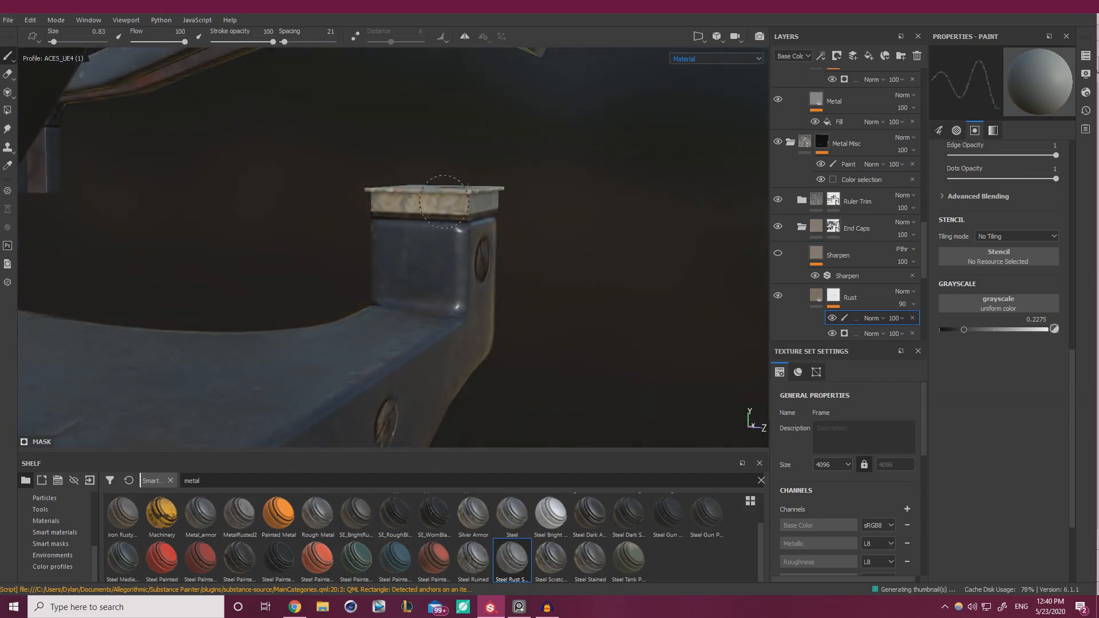
{"action": "left_click_drag", "start_coordinate": [417, 238], "coordinate": [276, 216], "text": "alt"}
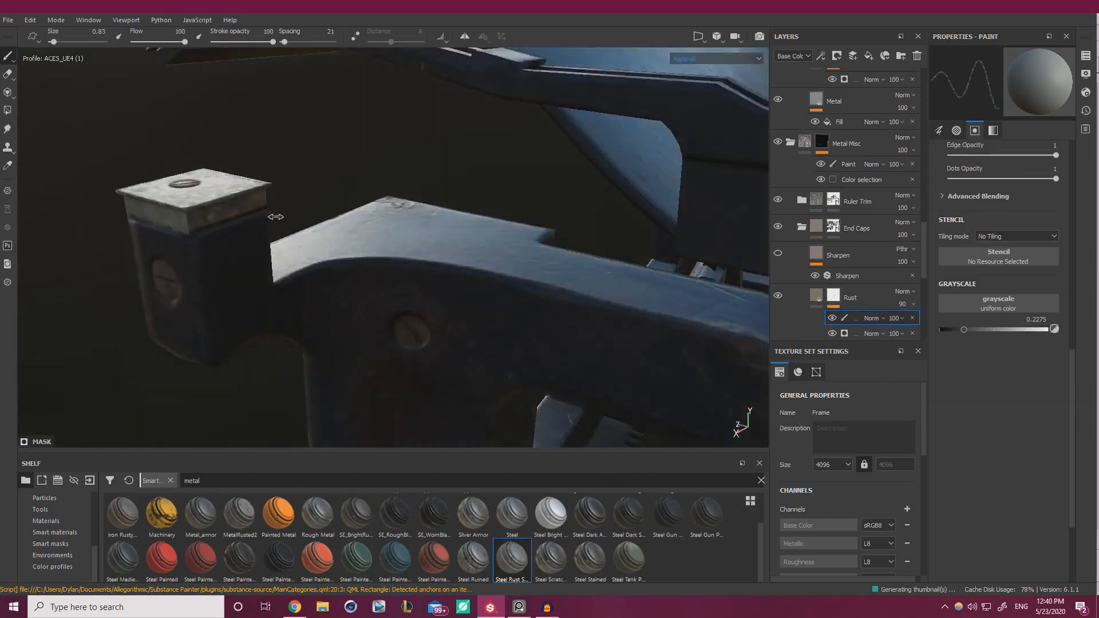
{"action": "right_click_drag", "start_coordinate": [276, 216], "coordinate": [319, 207], "text": "shift"}
{"action": "left_click_drag", "start_coordinate": [267, 224], "coordinate": [612, 350], "text": "alt"}
{"action": "middle_click_drag", "start_coordinate": [428, 350], "coordinate": [459, 360], "text": "alt"}
{"action": "left_click", "coordinate": [779, 296]}
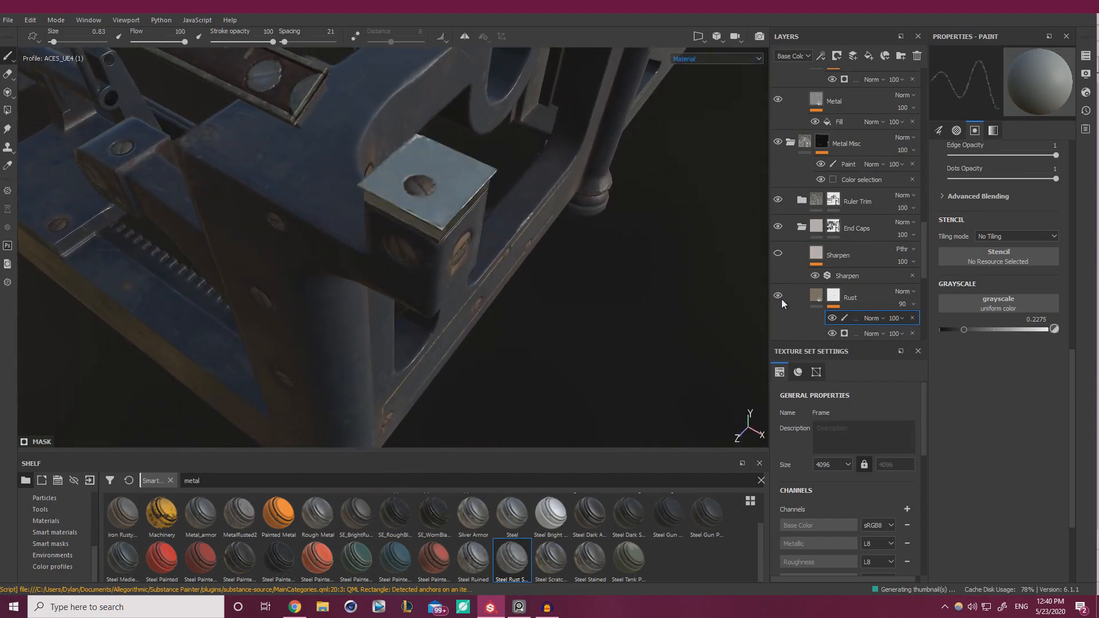
{"action": "left_click_drag", "start_coordinate": [560, 270], "coordinate": [559, 221], "text": "alt"}
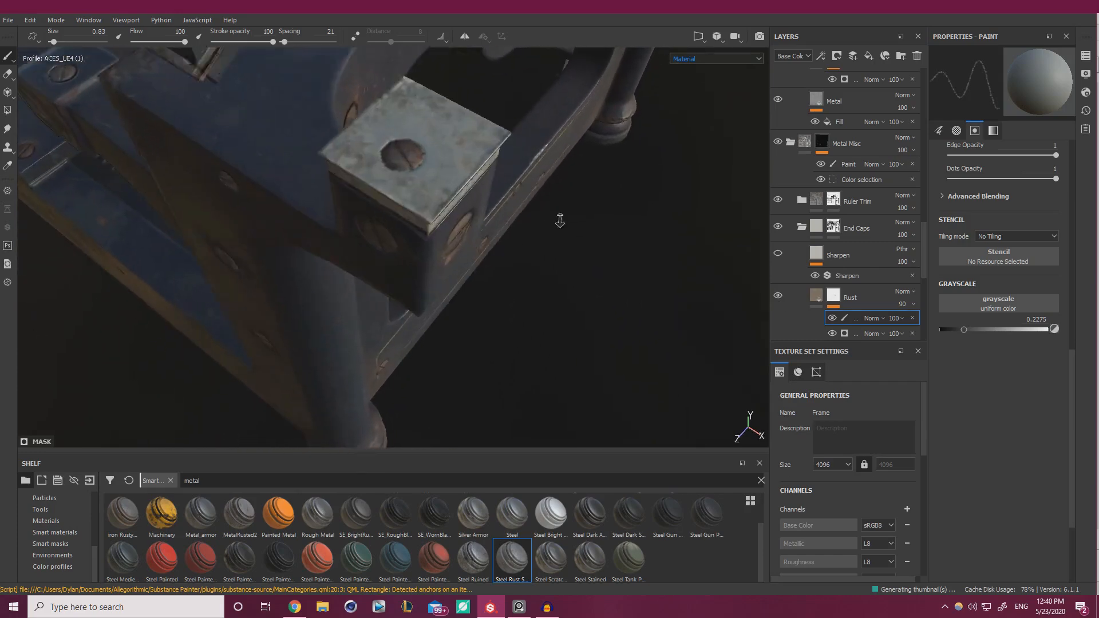
{"action": "right_click_drag", "start_coordinate": [559, 221], "coordinate": [589, 249], "text": "alt"}
{"action": "middle_click_drag", "start_coordinate": [589, 249], "coordinate": [602, 271], "text": "alt"}
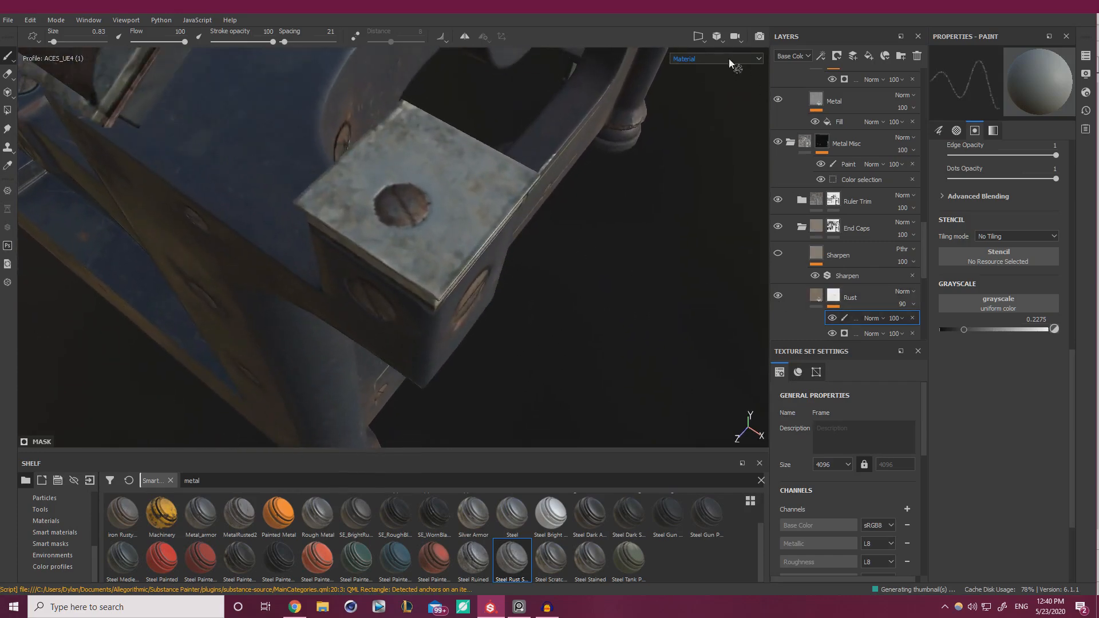
Switch the layer stack to the Roughness channel, adjust the Rust layer's roughness opacity and compare by toggling the layer
{"action": "left_click", "coordinate": [805, 57]}
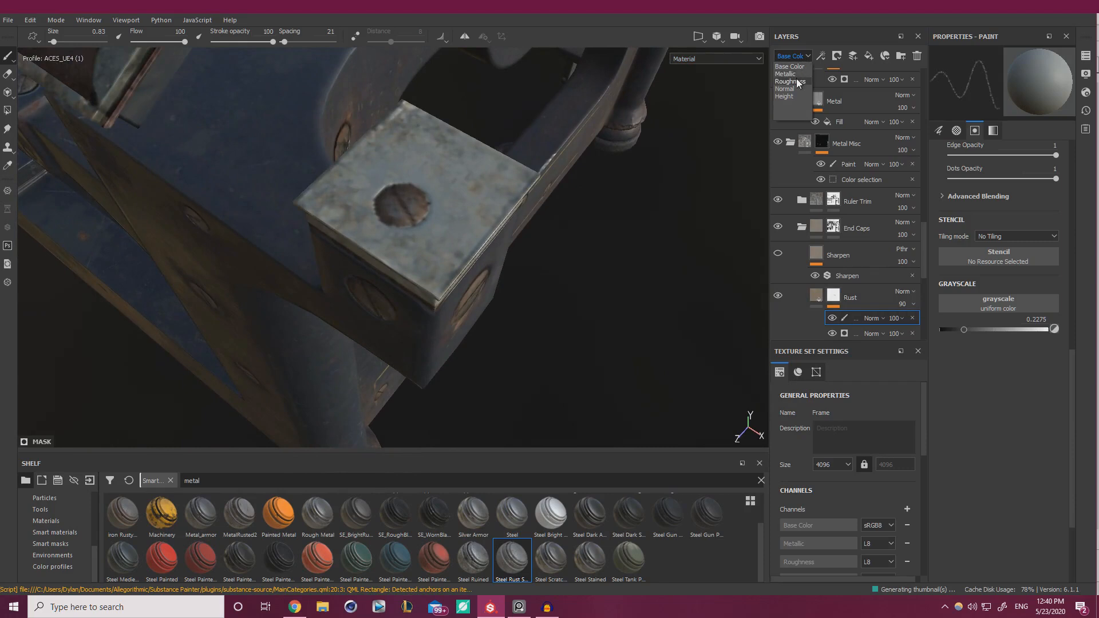
{"action": "left_click", "coordinate": [797, 80]}
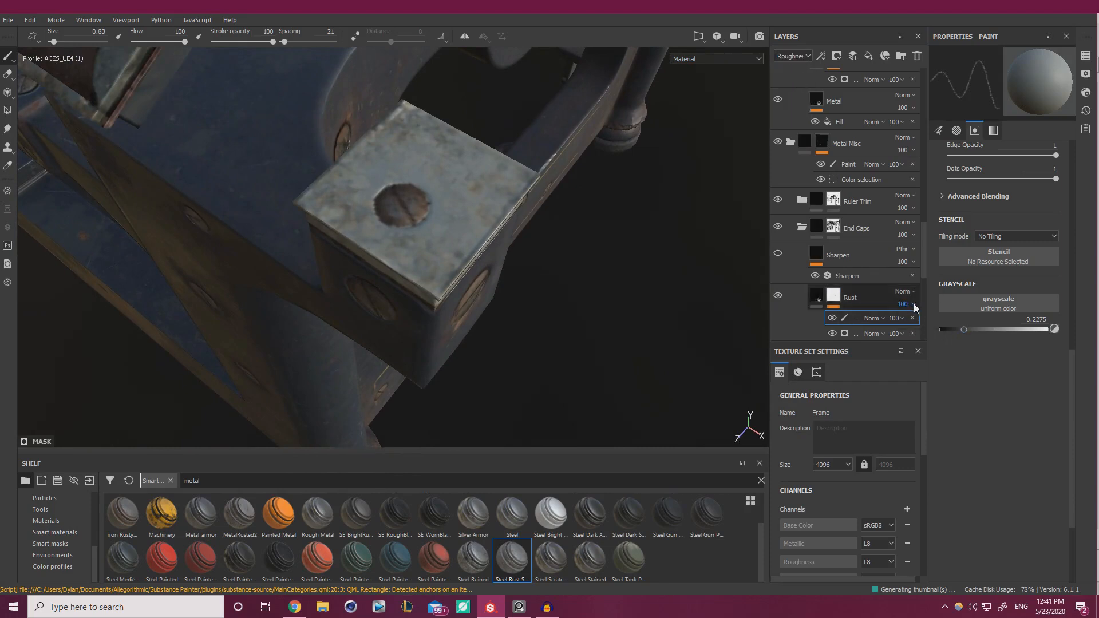
{"action": "left_click_drag", "start_coordinate": [914, 304], "coordinate": [914, 327]}
{"action": "left_click", "coordinate": [778, 296]}
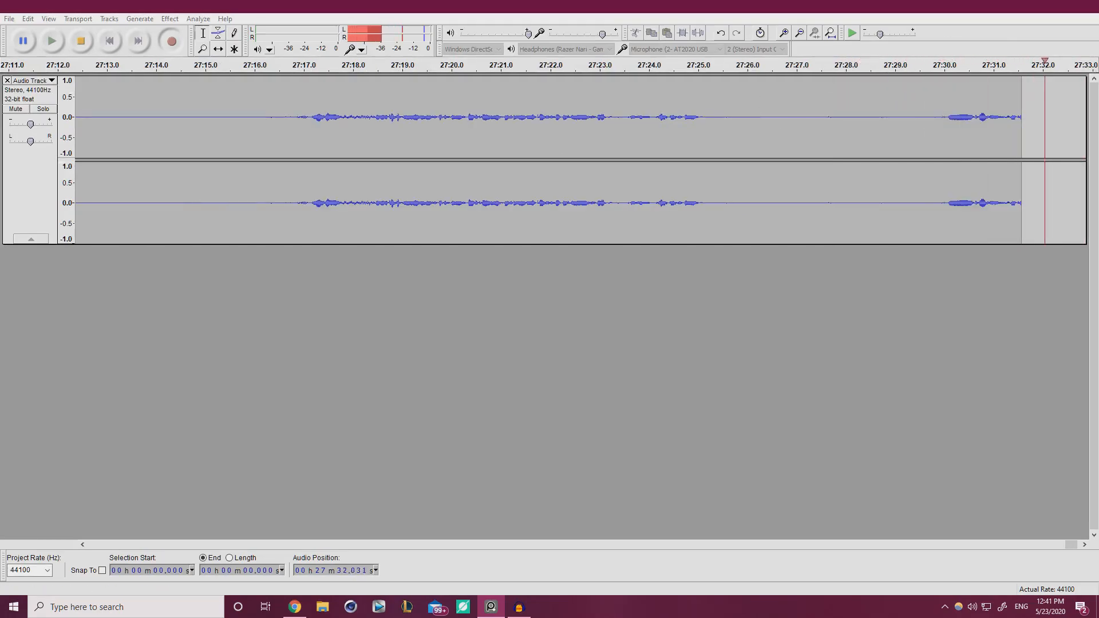
Return to Substance Painter and place the Steel Painted Worn smart material inside the Ends folder
{"action": "left_click", "coordinate": [1031, 6]}
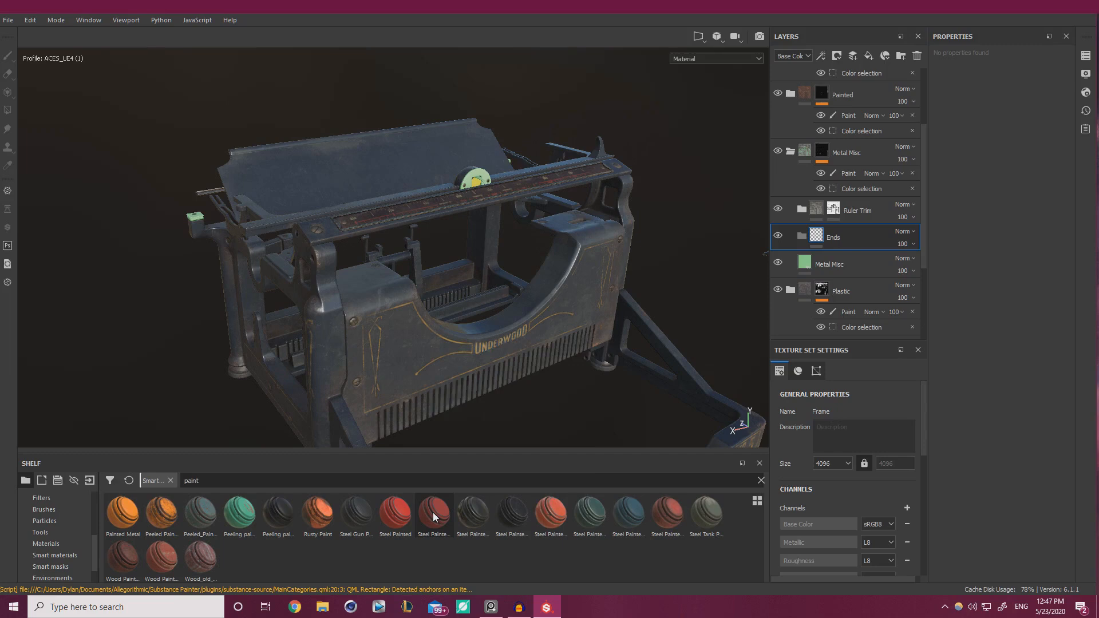
{"action": "mouse_move", "coordinate": [433, 513]}
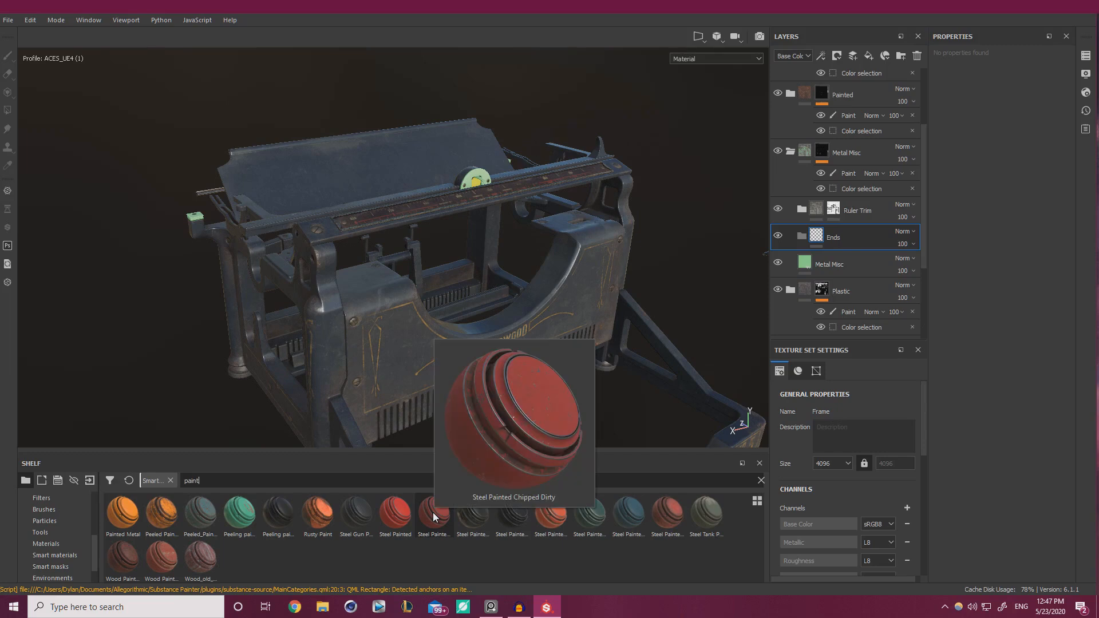
{"action": "mouse_move", "coordinate": [662, 519]}
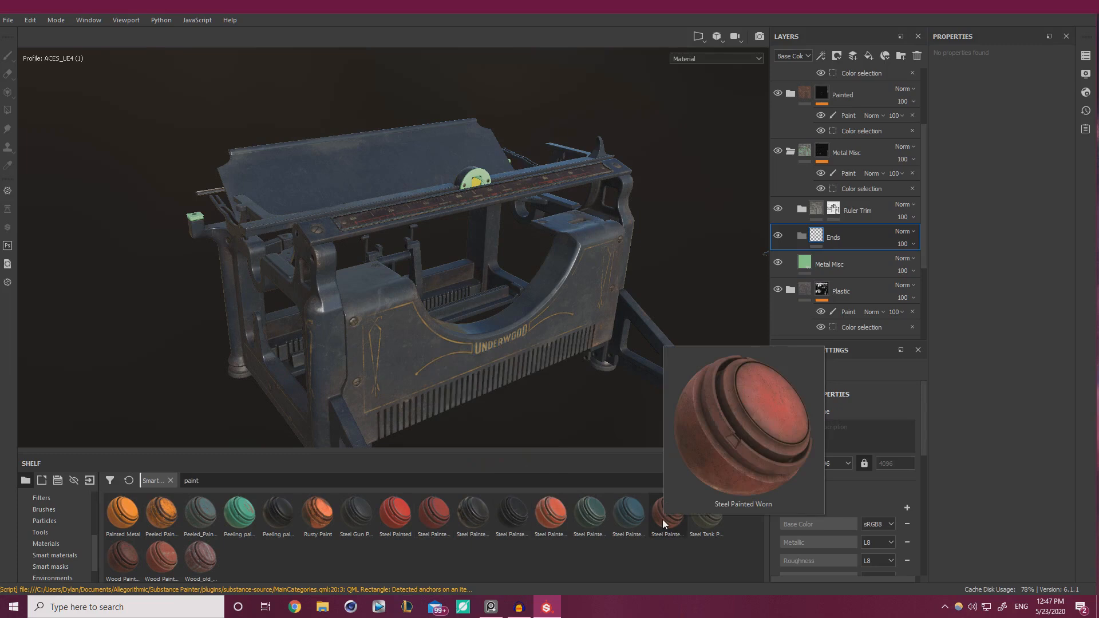
{"action": "left_click", "coordinate": [668, 517]}
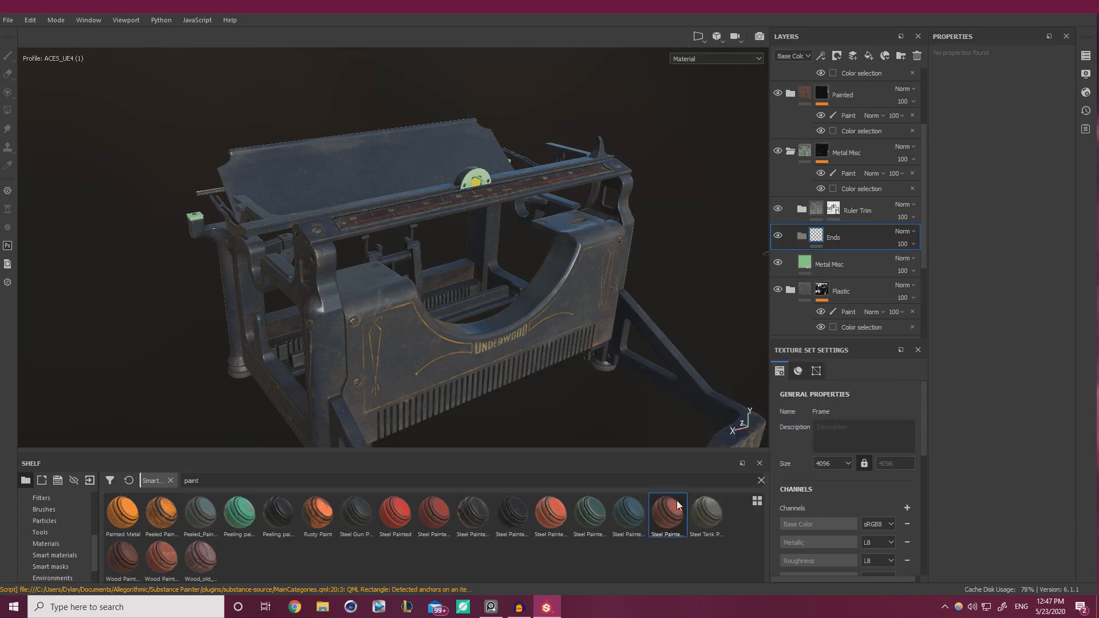
{"action": "left_click", "coordinate": [828, 241]}
{"action": "left_click_drag", "start_coordinate": [828, 237], "coordinate": [826, 246]}
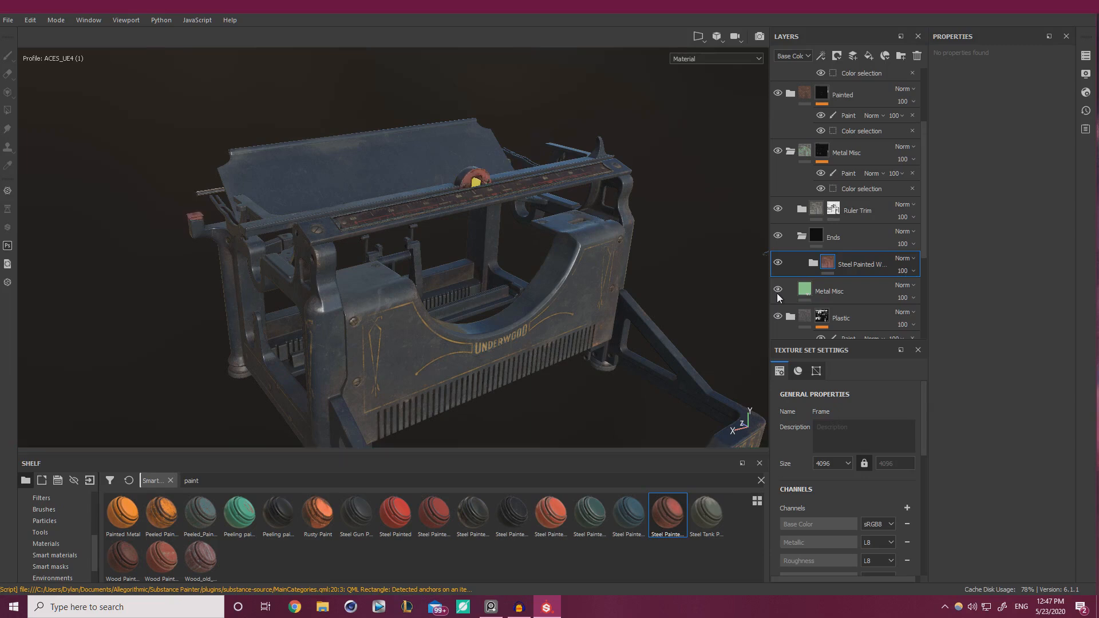
Add a white mask to the Ends folder
{"action": "left_click", "coordinate": [839, 240]}
{"action": "right_click", "coordinate": [840, 241]}
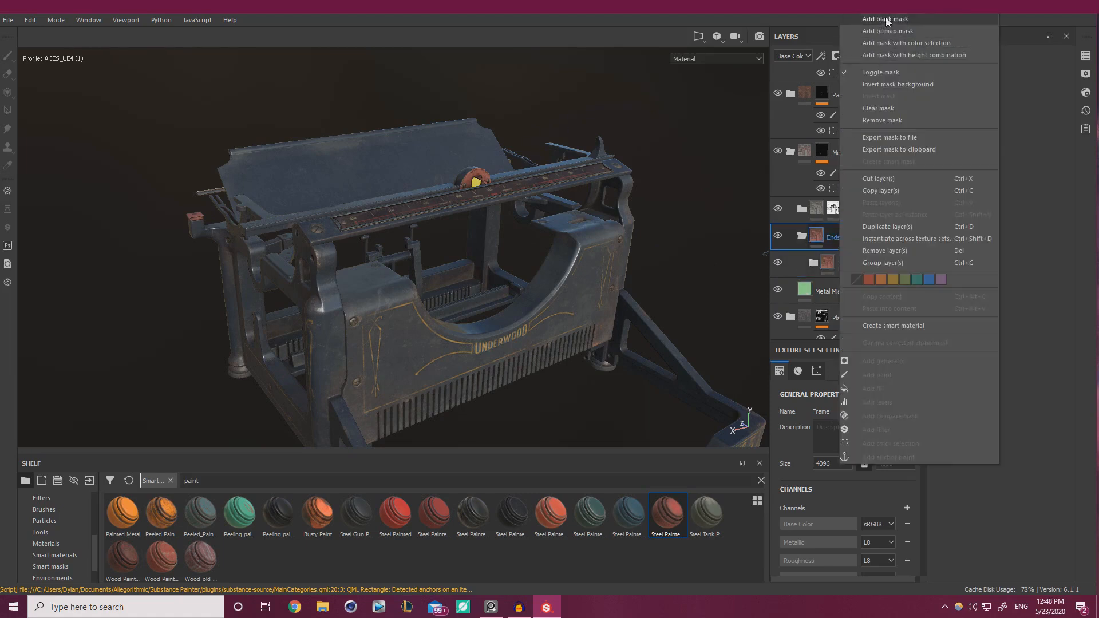
{"action": "left_click", "coordinate": [761, 57]}
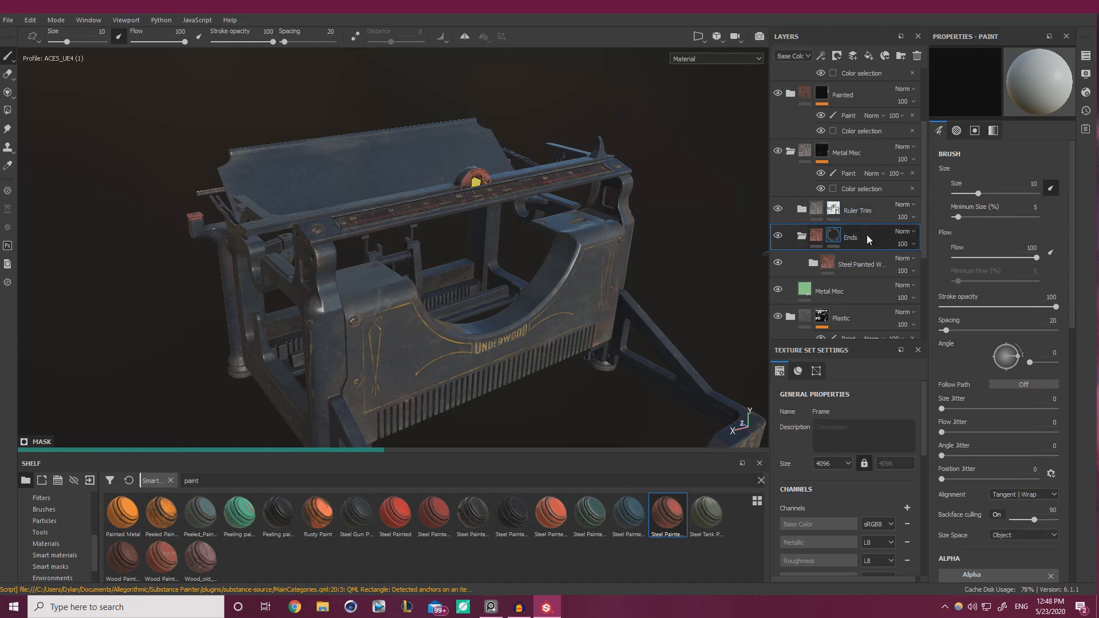
Fill the unwanted frame parts black in the Ends mask using polygon fill by UV chunk with color 0
{"action": "left_click", "coordinate": [8, 112]}
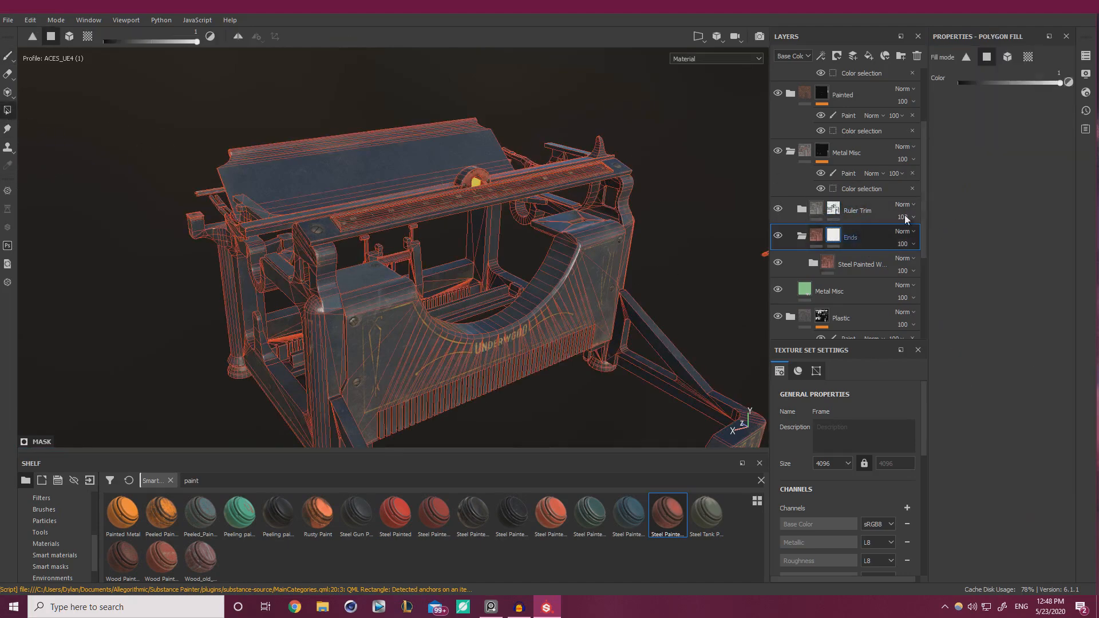
{"action": "left_click", "coordinate": [1026, 60]}
{"action": "left_click_drag", "start_coordinate": [1012, 83], "coordinate": [892, 85]}
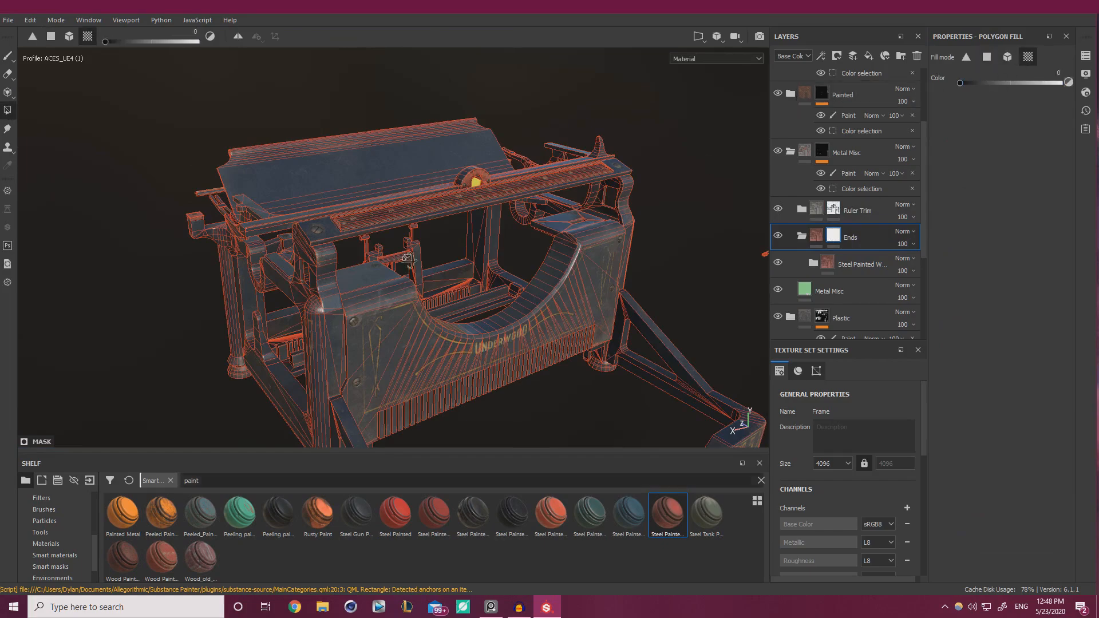
{"action": "left_click_drag", "start_coordinate": [407, 261], "coordinate": [488, 250], "text": "alt"}
{"action": "left_click_drag", "start_coordinate": [442, 181], "coordinate": [411, 160]}
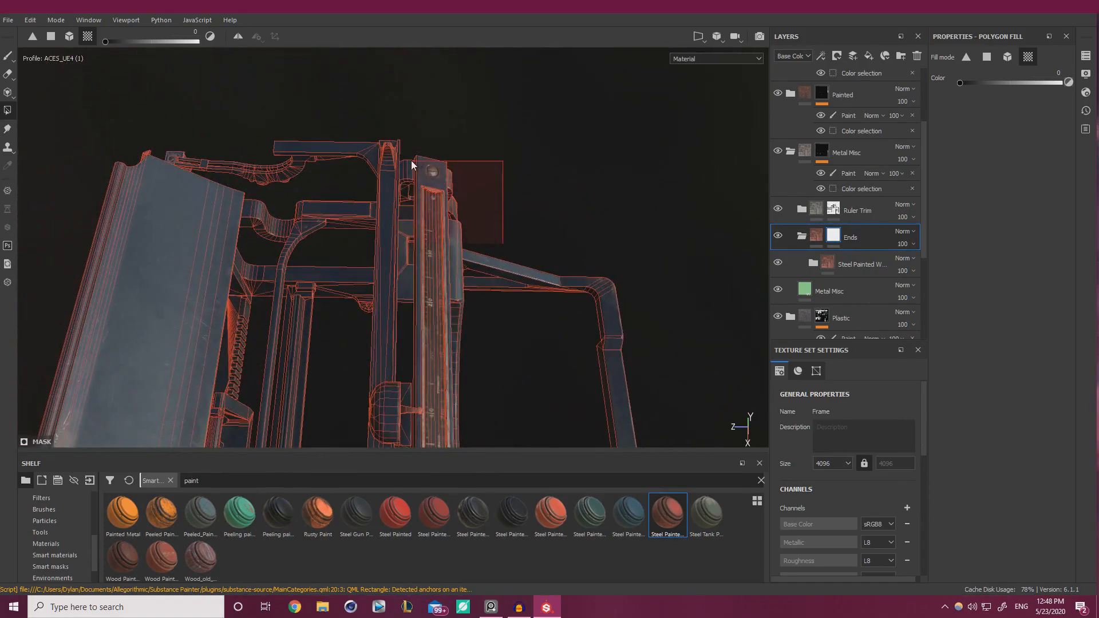
{"action": "left_click_drag", "start_coordinate": [511, 251], "coordinate": [555, 218], "text": "alt"}
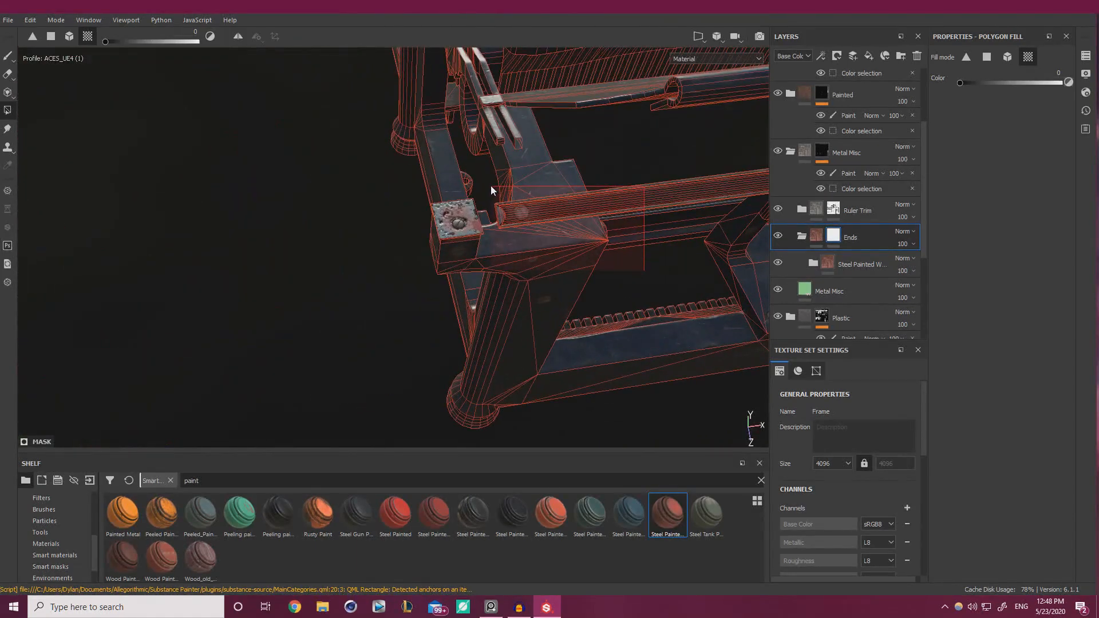
Switch to the Paint brush at size 2.2 and inspect the red painted end cap and its screw up close
{"action": "key", "text": "1"}
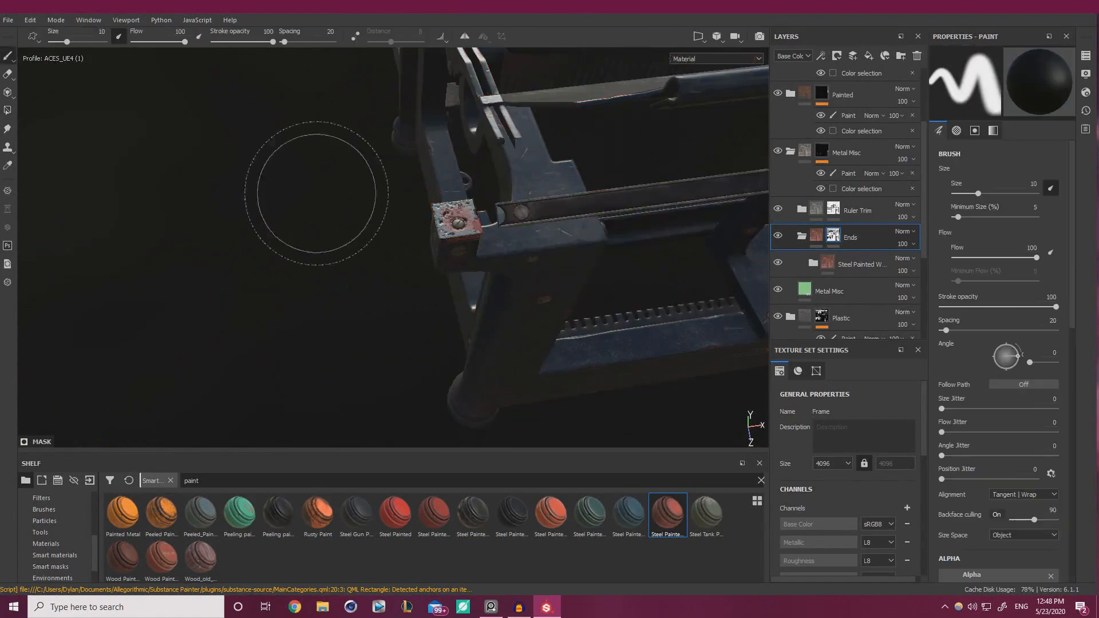
{"action": "left_click_drag", "start_coordinate": [316, 193], "coordinate": [430, 269], "text": "alt"}
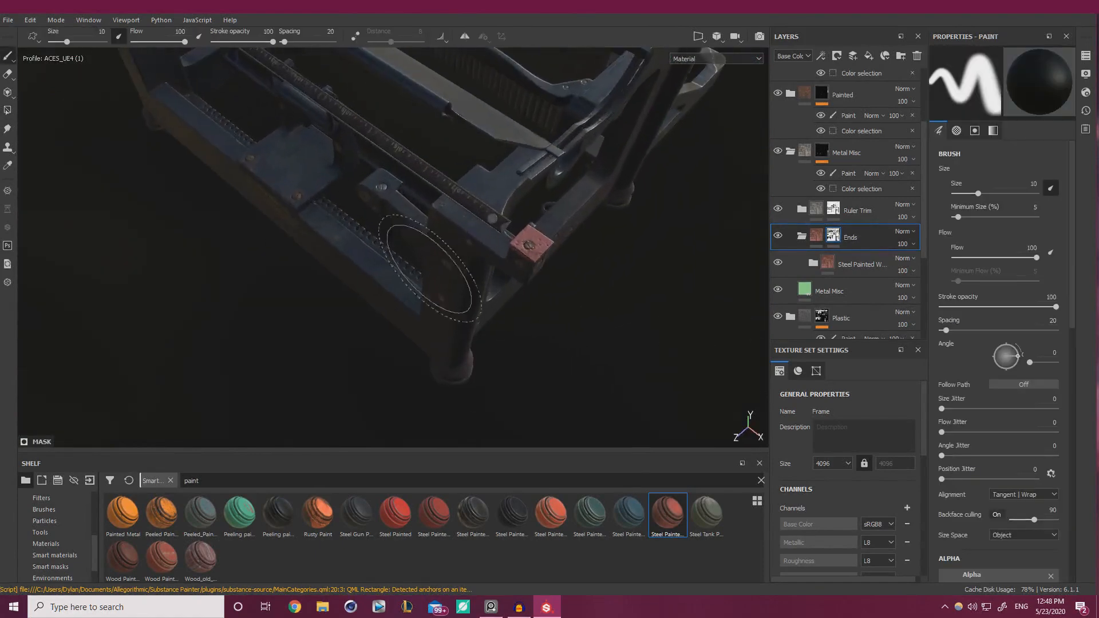
{"action": "right_click_drag", "start_coordinate": [429, 269], "coordinate": [535, 249], "text": "alt"}
{"action": "middle_click_drag", "start_coordinate": [534, 249], "coordinate": [372, 304], "text": "alt"}
{"action": "mouse_move", "coordinate": [373, 304]}
{"action": "left_mouse_down", "text": "alt"}
{"action": "mouse_move", "coordinate": [395, 235]}
{"action": "mouse_move", "coordinate": [381, 211]}
{"action": "left_mouse_up", "text": "alt"}
{"action": "right_click_drag", "start_coordinate": [381, 211], "coordinate": [347, 208], "text": "ctrl"}
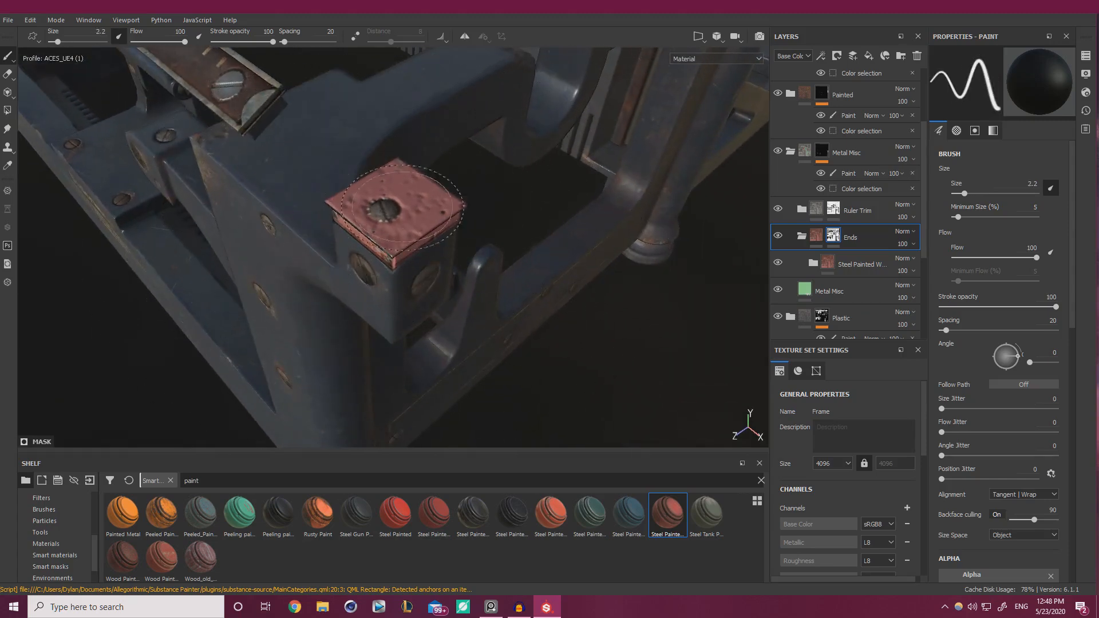
{"action": "left_click_drag", "start_coordinate": [404, 207], "coordinate": [462, 205], "text": "alt"}
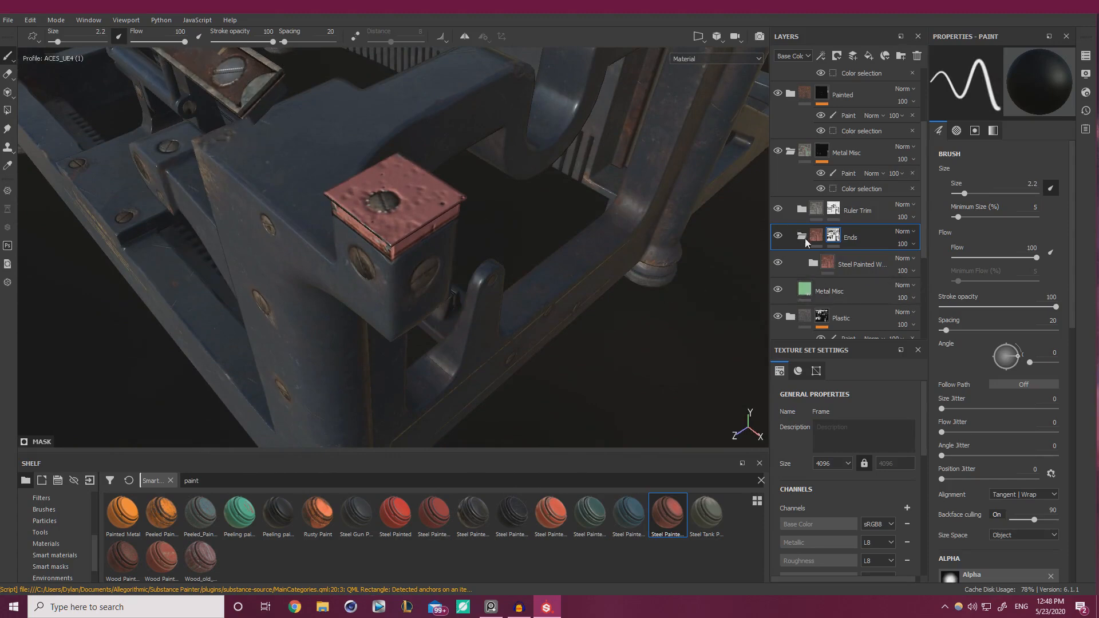
Hide the Paint, Rust, Rust Stain and both occlusion layers inside the Steel Painted Worn folder, leaving the Metal layer showing
{"action": "left_click", "coordinate": [813, 262]}
{"action": "scroll", "coordinate": [815, 263], "scroll_direction": "down", "scroll_amount": 3}
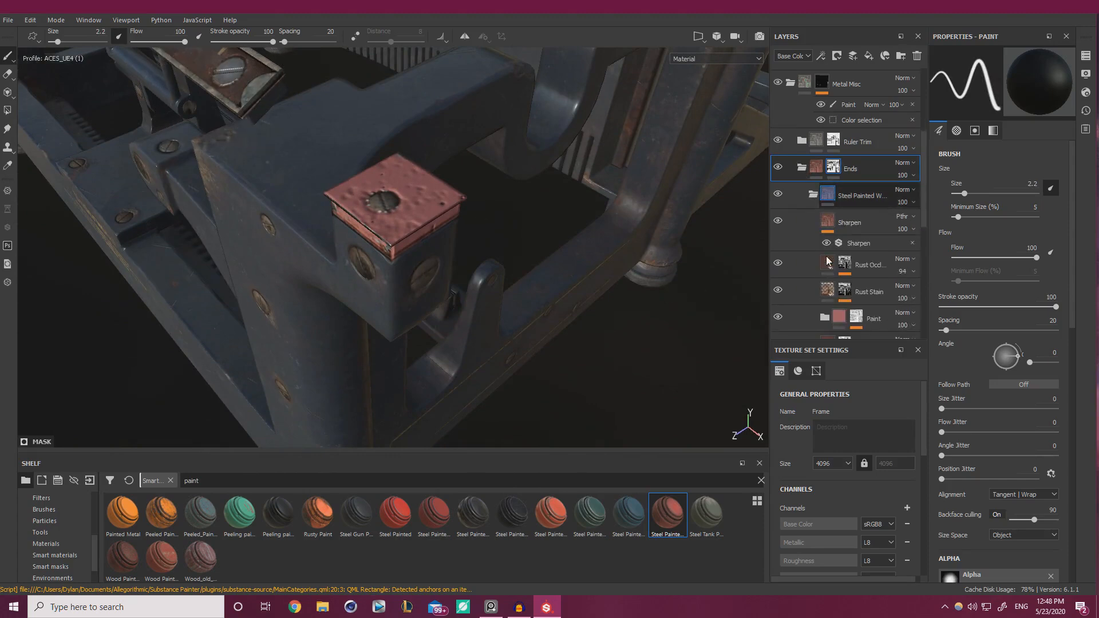
{"action": "scroll", "coordinate": [817, 238], "scroll_direction": "down", "scroll_amount": 3}
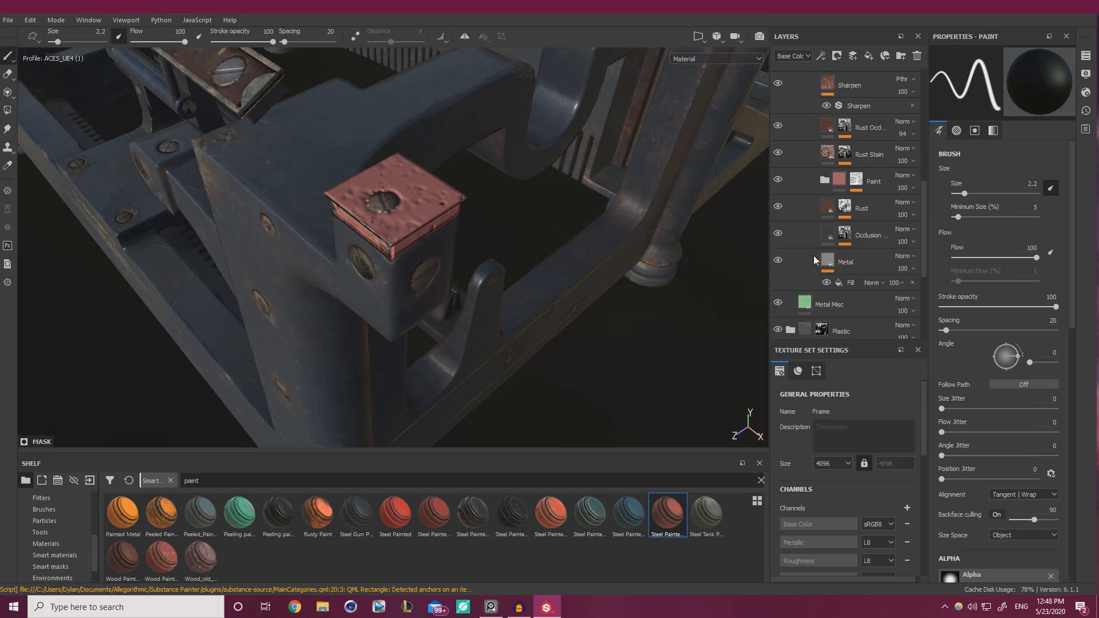
{"action": "left_click", "coordinate": [779, 180]}
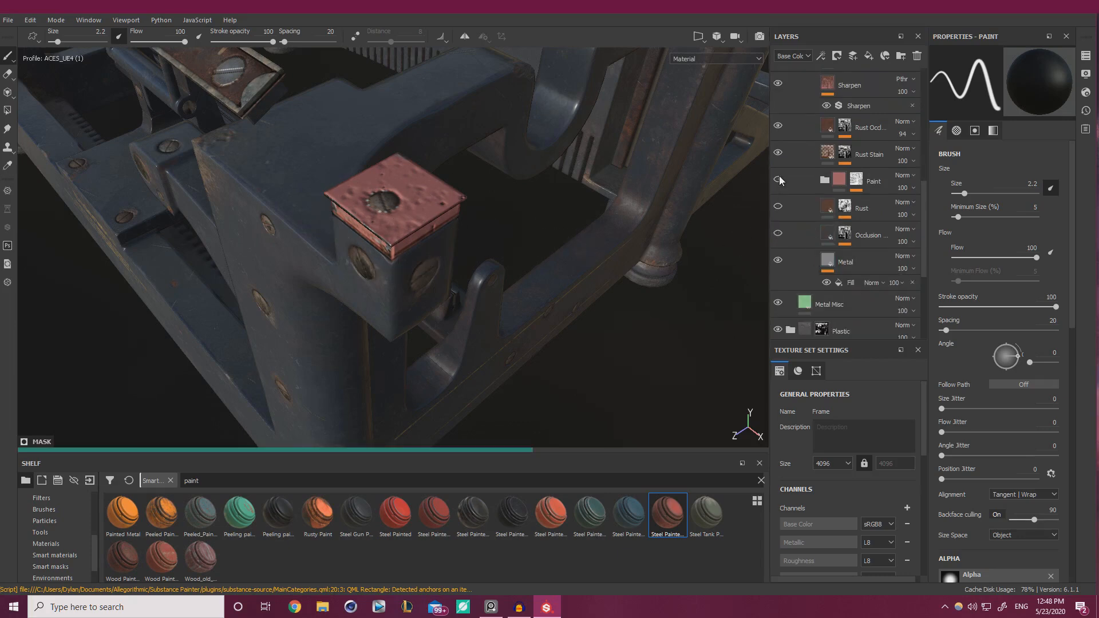
{"action": "left_click", "coordinate": [779, 153]}
{"action": "left_click", "coordinate": [780, 127]}
{"action": "scroll", "coordinate": [811, 170], "scroll_direction": "up", "scroll_amount": 1}
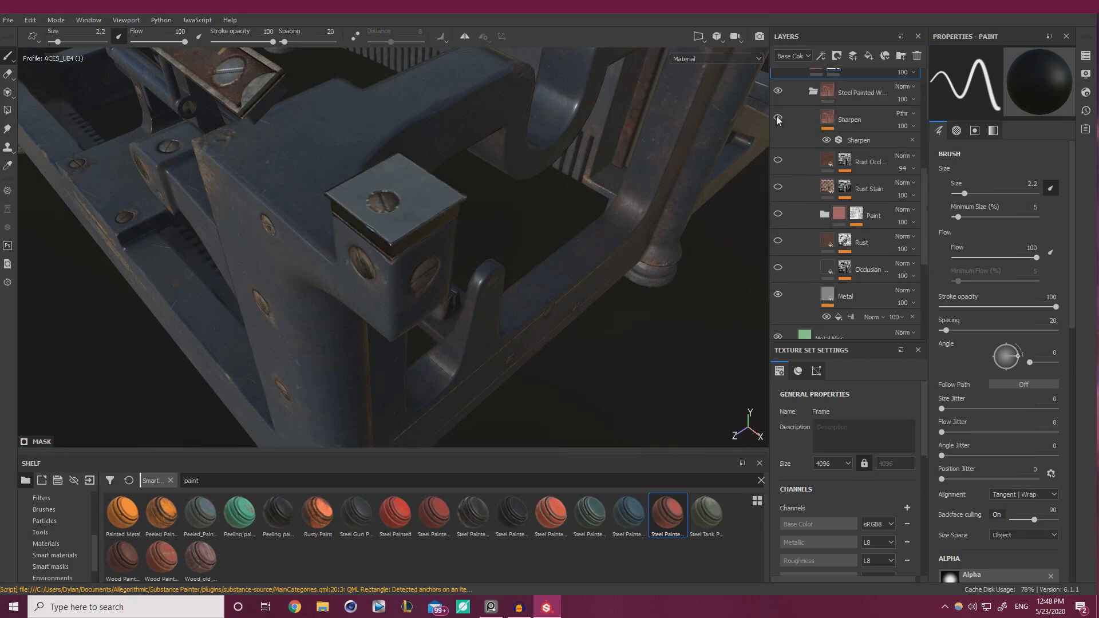
{"action": "scroll", "coordinate": [795, 201], "scroll_direction": "down", "scroll_amount": 1}
{"action": "left_click_drag", "start_coordinate": [443, 233], "coordinate": [476, 229], "text": "alt"}
Set the colour selection tolerance in the Metal Misc folder's mask to 0.39 and check the end cap's edges
{"action": "scroll", "coordinate": [813, 189], "scroll_direction": "up", "scroll_amount": 3}
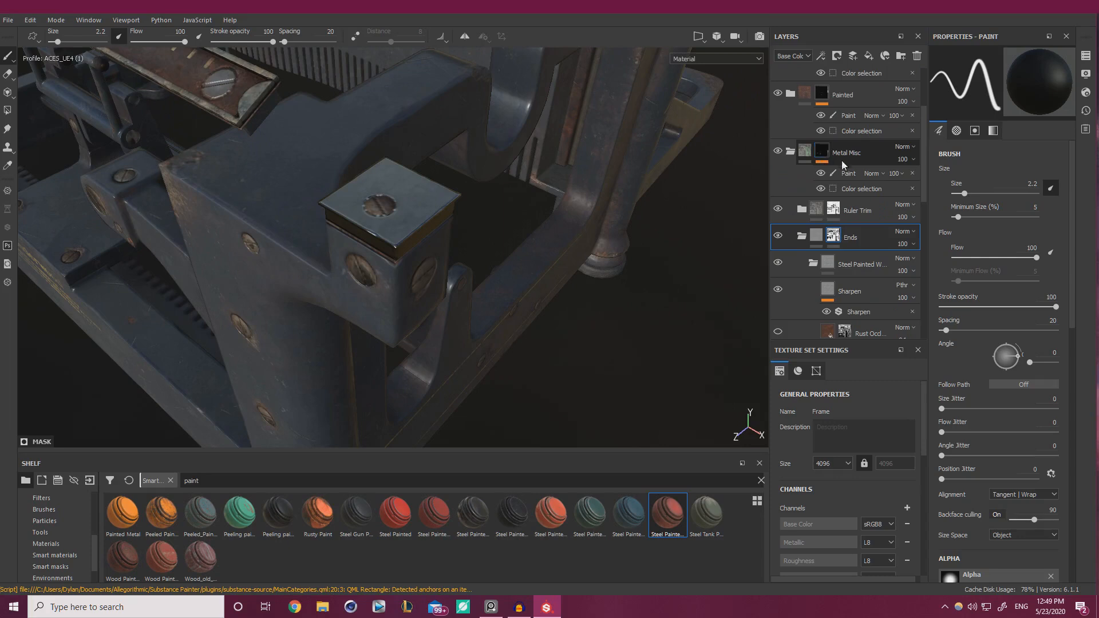
{"action": "left_click", "coordinate": [847, 188]}
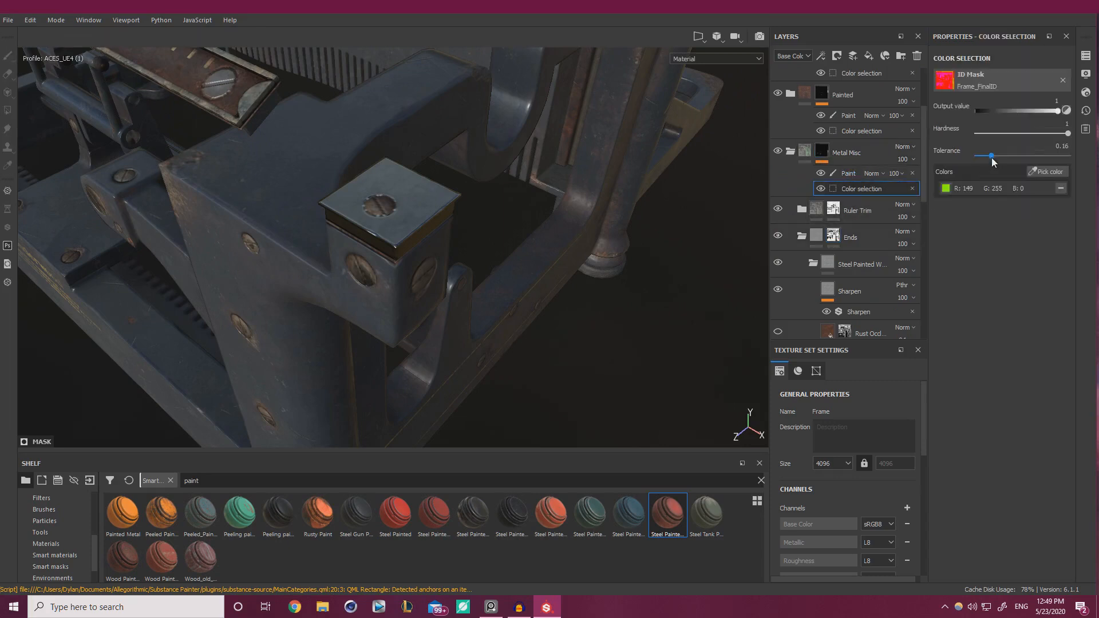
{"action": "left_click_drag", "start_coordinate": [992, 159], "coordinate": [1013, 158]}
{"action": "left_click_drag", "start_coordinate": [419, 263], "coordinate": [678, 254], "text": "alt"}
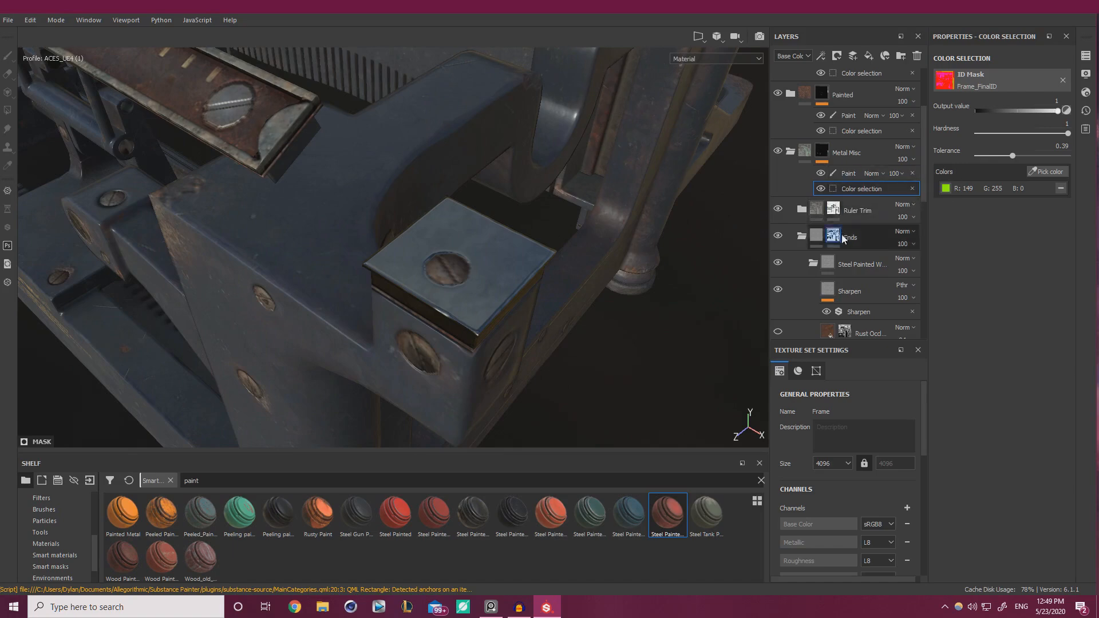
Set the luminosity of the Metal layer inside Steel Painted Worn to 0.66 and its roughness value to 0.37
{"action": "scroll", "coordinate": [847, 252], "scroll_direction": "down", "scroll_amount": 3}
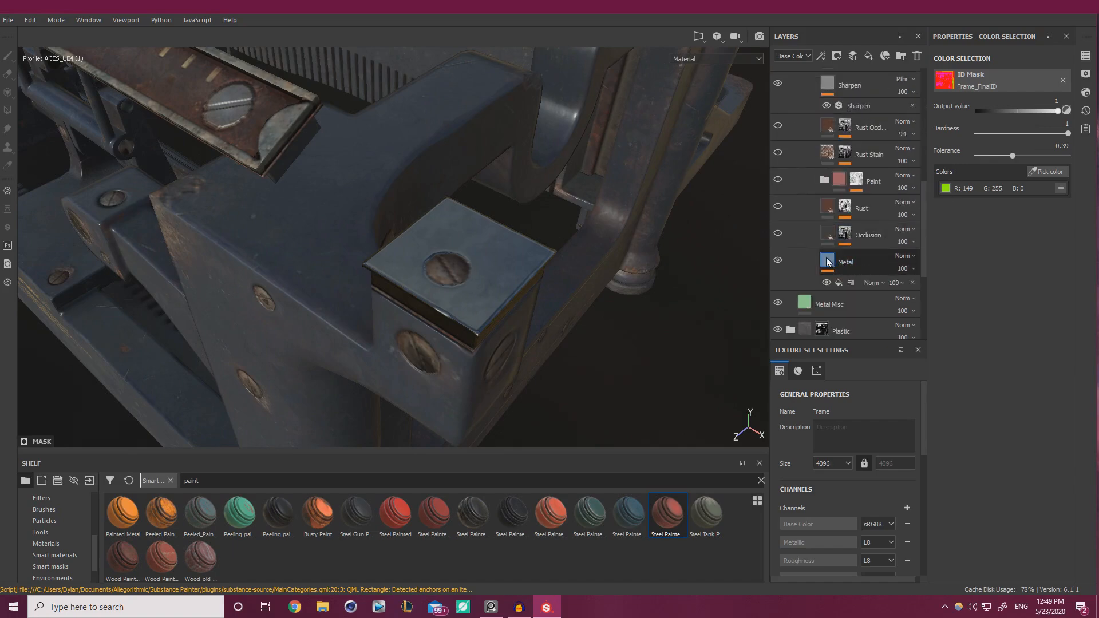
{"action": "mouse_move", "coordinate": [522, 317]}
{"action": "left_mouse_down", "text": "alt"}
{"action": "mouse_move", "coordinate": [525, 371]}
{"action": "mouse_move", "coordinate": [514, 300]}
{"action": "mouse_move", "coordinate": [521, 311]}
{"action": "left_mouse_up", "text": "alt"}
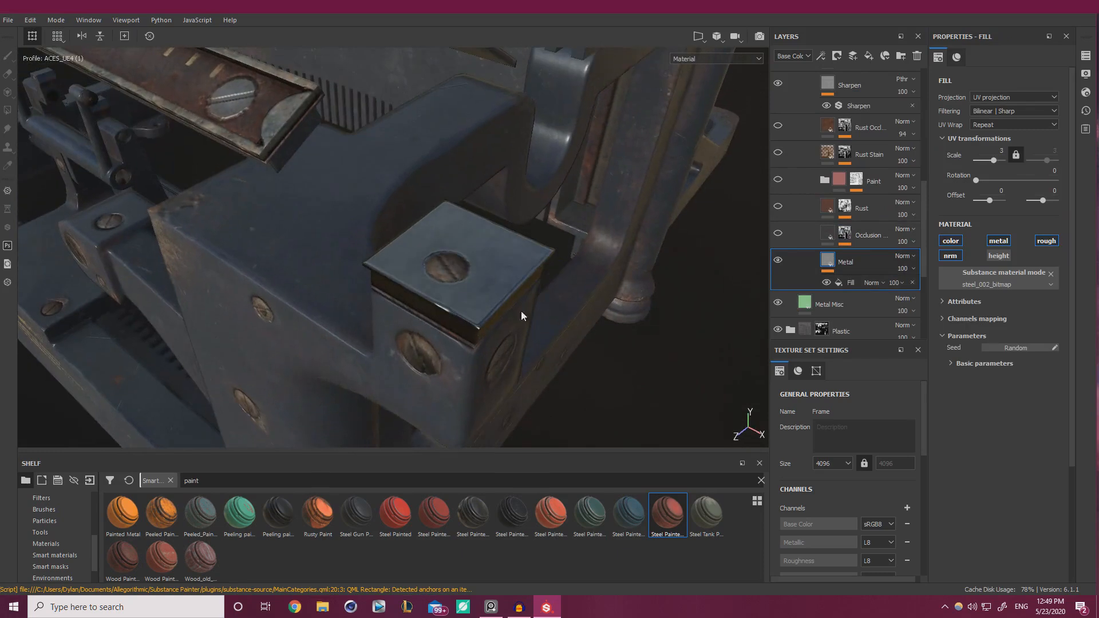
{"action": "left_click", "coordinate": [952, 365]}
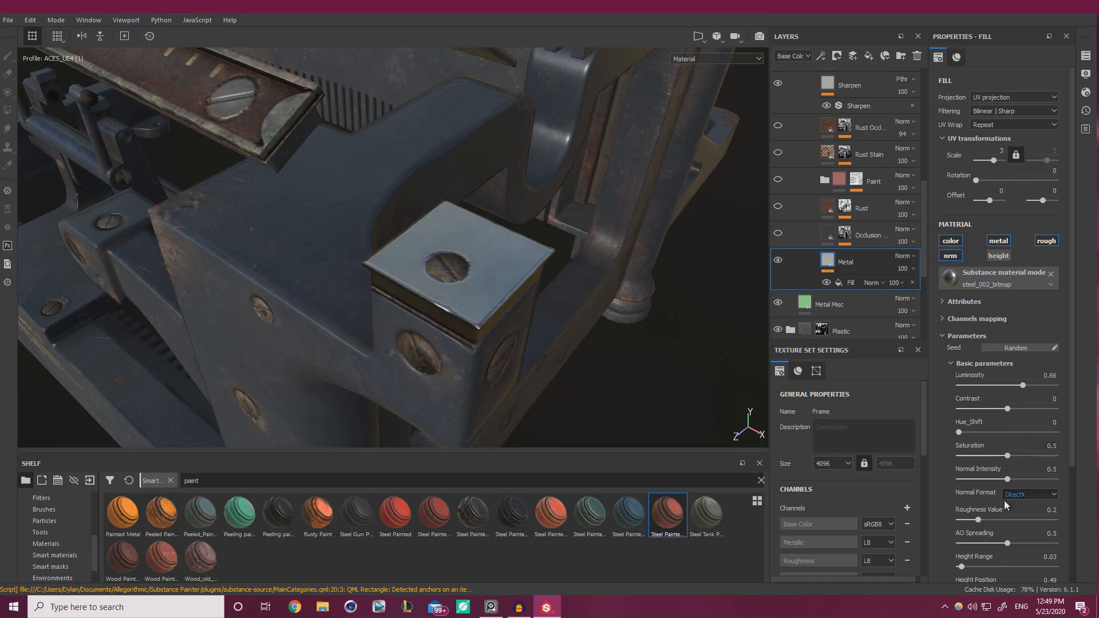
{"action": "left_click", "coordinate": [994, 520]}
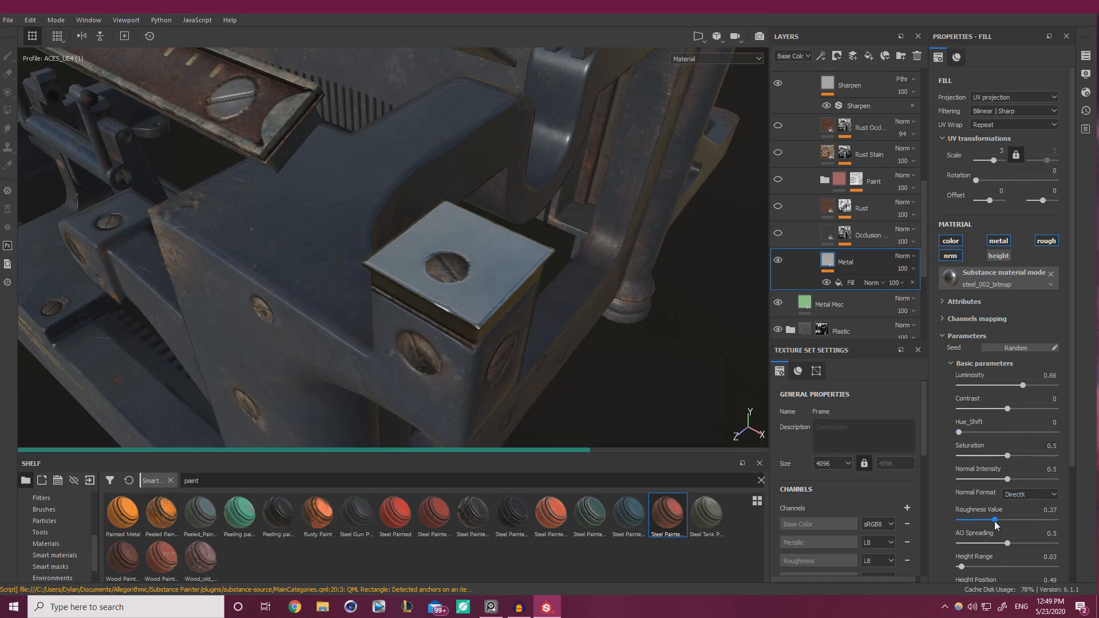
{"action": "left_click_drag", "start_coordinate": [452, 288], "coordinate": [476, 231], "text": "alt"}
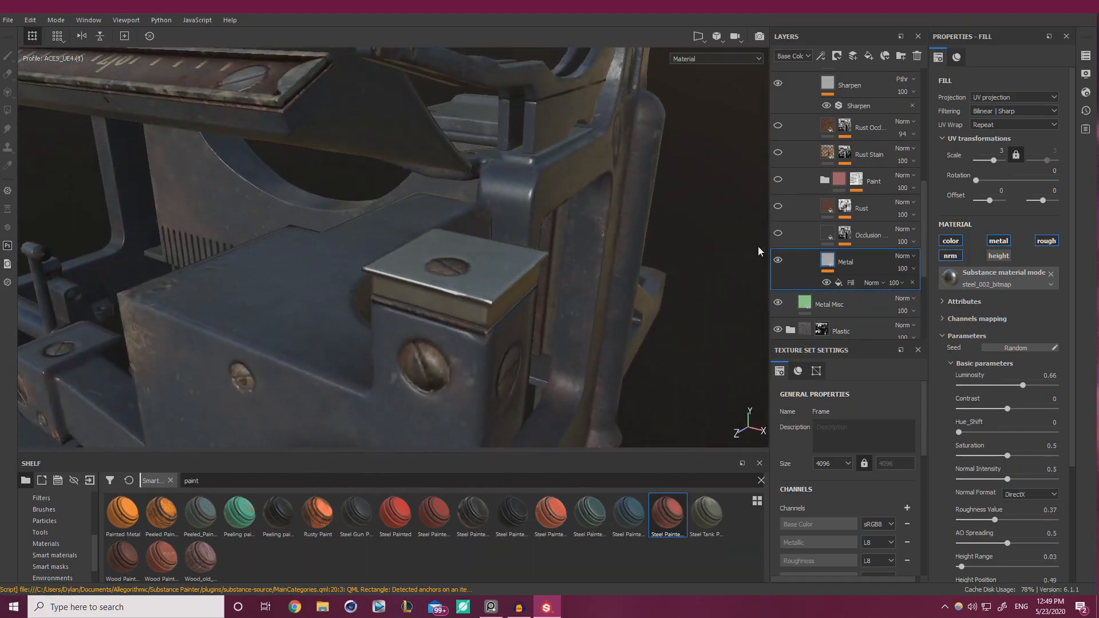
Show the Occlusion layer above Metal and set its Dirt generator to dirt level 0.82 and dirt contrast 0.73
{"action": "left_click_drag", "start_coordinate": [684, 258], "coordinate": [655, 266], "text": "alt"}
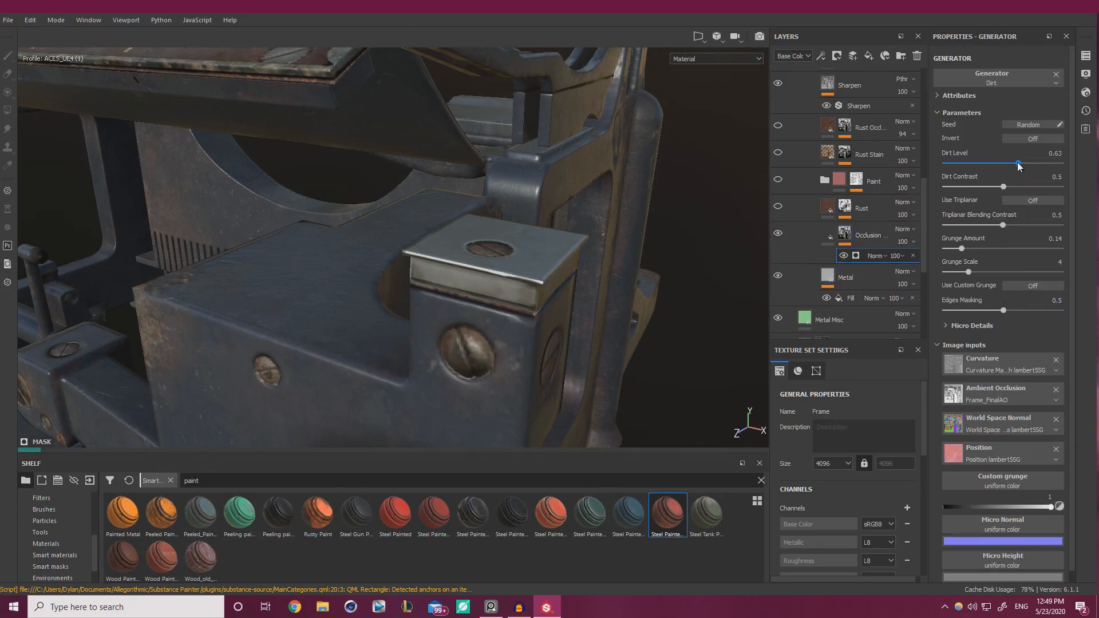
{"action": "left_click", "coordinate": [1029, 186]}
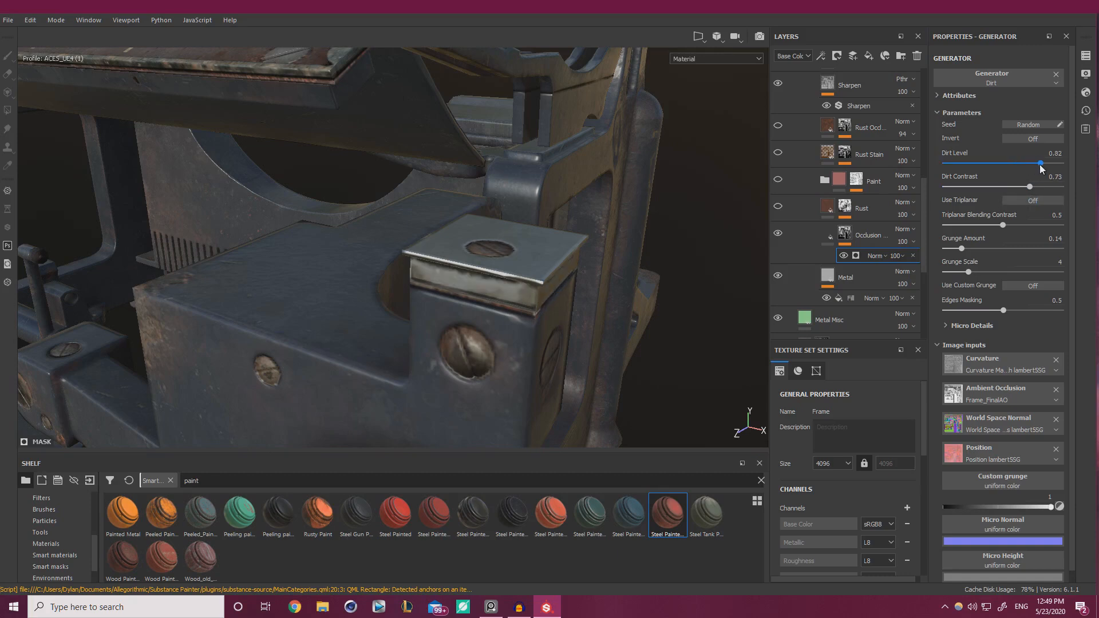
{"action": "left_click", "coordinate": [1040, 163]}
{"action": "left_click_drag", "start_coordinate": [724, 233], "coordinate": [358, 230], "text": "alt"}
Lighten the Occlusion layer's base color to a mid grey with value 0.258 and a slight warm tint
{"action": "left_click", "coordinate": [833, 235]}
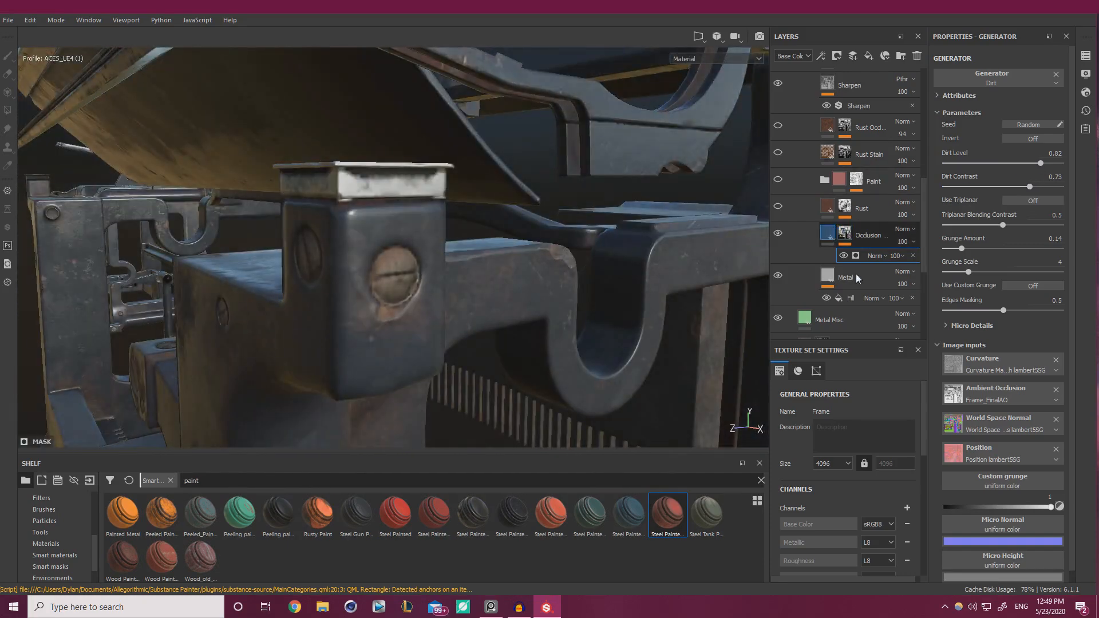
{"action": "left_click", "coordinate": [982, 321]}
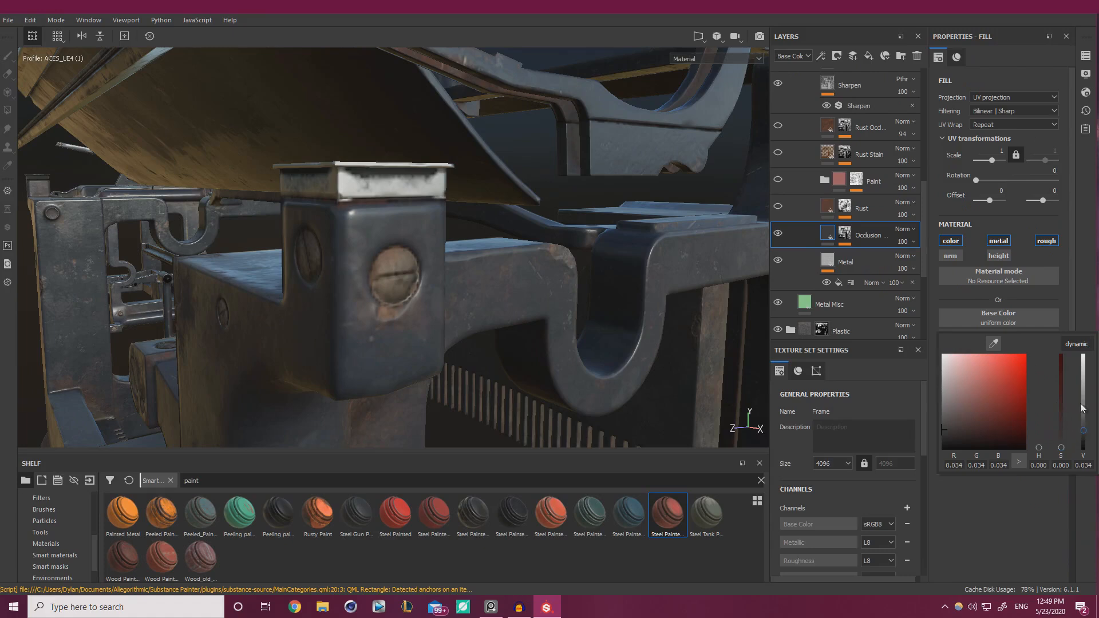
{"action": "left_click_drag", "start_coordinate": [1082, 407], "coordinate": [1084, 398]}
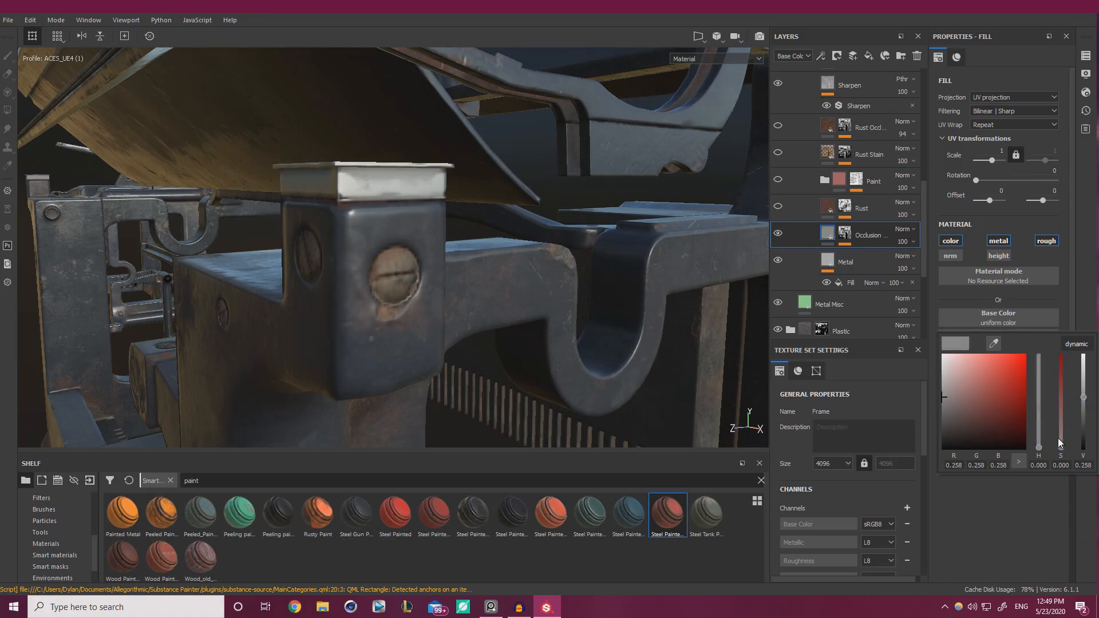
{"action": "left_click_drag", "start_coordinate": [1038, 446], "coordinate": [1063, 444]}
{"action": "right_click_drag", "start_coordinate": [572, 298], "coordinate": [469, 252], "text": "alt"}
{"action": "left_click_drag", "start_coordinate": [470, 252], "coordinate": [196, 249], "text": "alt"}
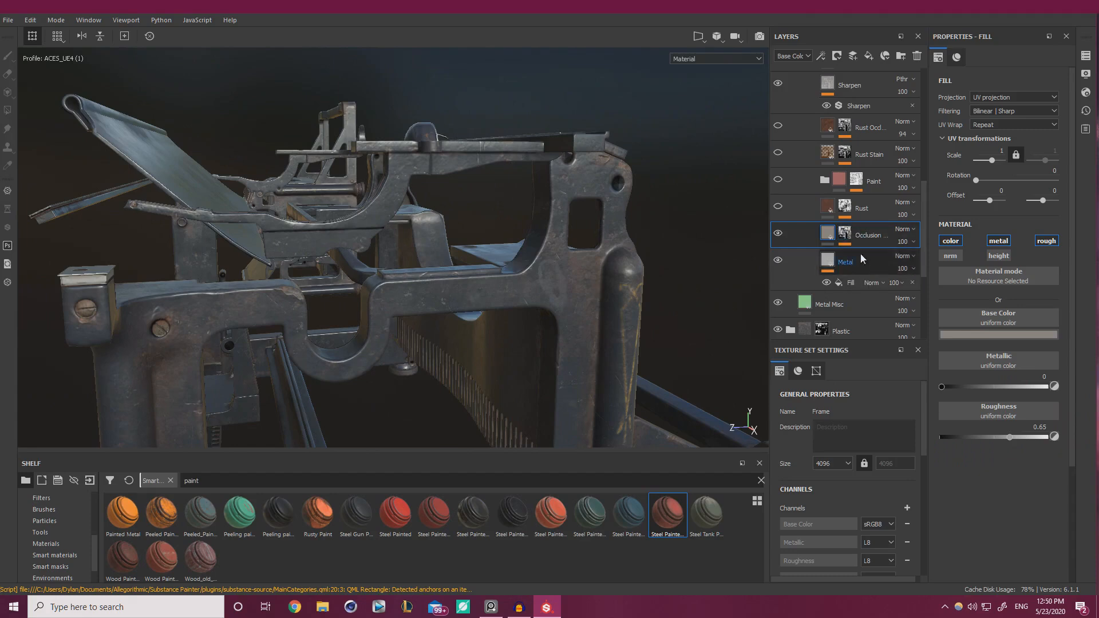
Lower the dirt level of the Occlusion layer's Dirt generator and reduce its dirt contrast to about 0.42
{"action": "left_click", "coordinate": [846, 234]}
{"action": "left_click", "coordinate": [856, 256]}
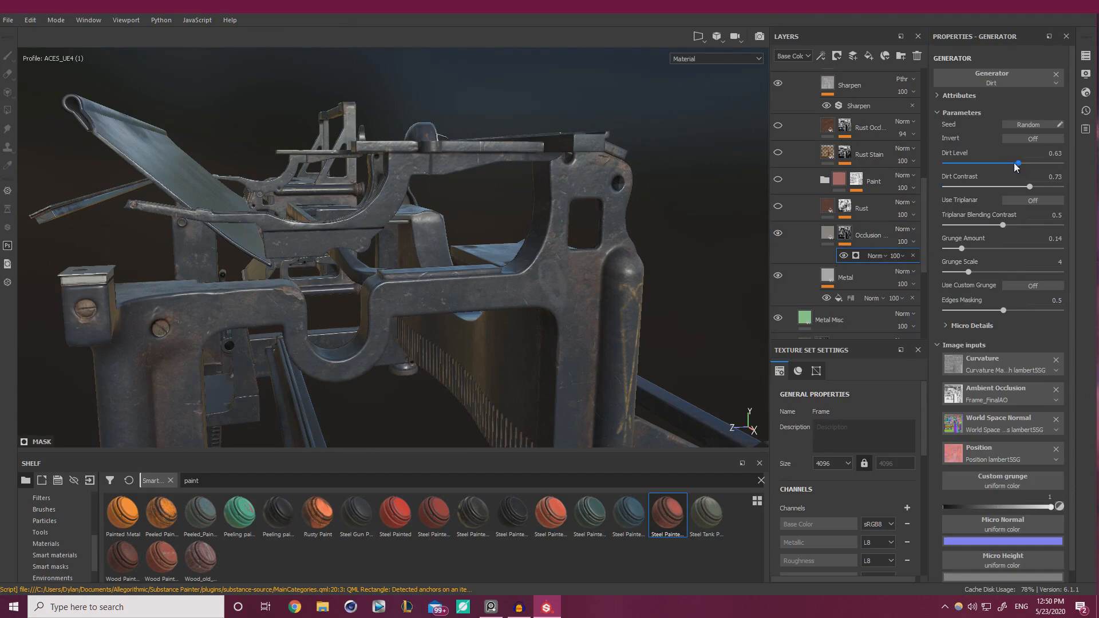
{"action": "mouse_move", "coordinate": [1013, 165]}
{"action": "left_mouse_down"}
{"action": "mouse_move", "coordinate": [980, 163]}
{"action": "mouse_move", "coordinate": [1022, 165]}
{"action": "left_mouse_up"}
{"action": "left_click", "coordinate": [1034, 165]}
{"action": "left_click_drag", "start_coordinate": [309, 277], "coordinate": [504, 274], "text": "alt"}
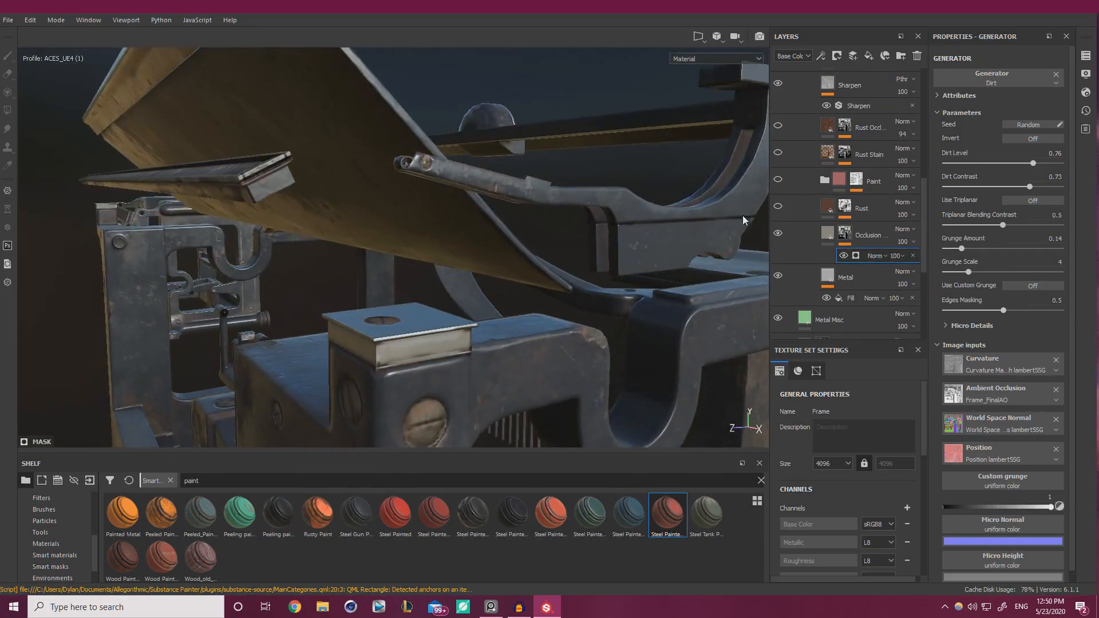
{"action": "left_click", "coordinate": [982, 187]}
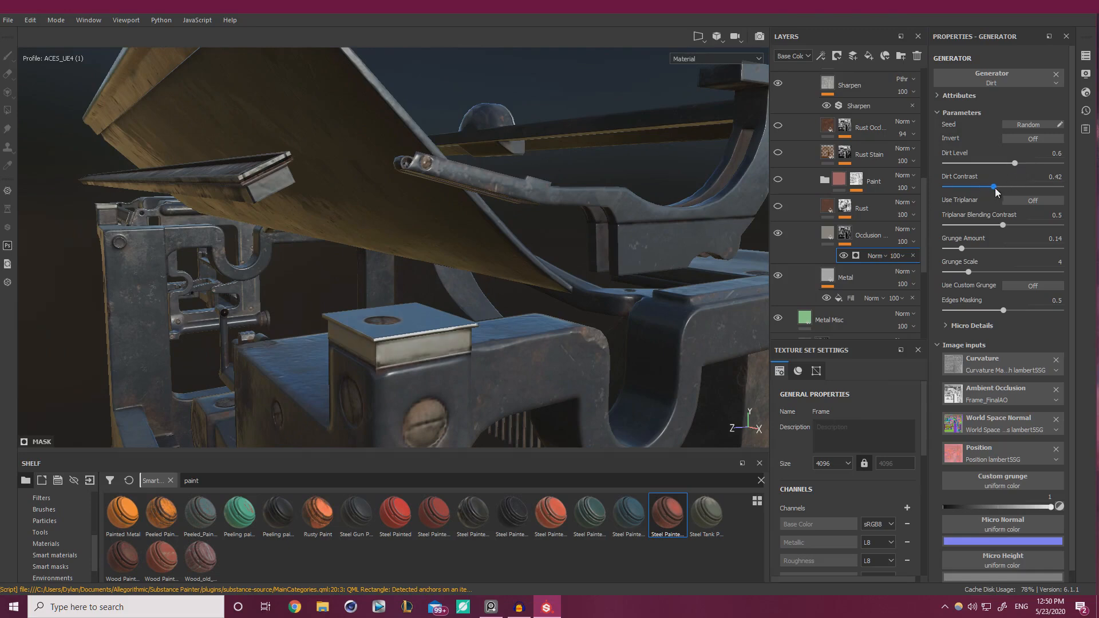
{"action": "left_click_drag", "start_coordinate": [1015, 163], "coordinate": [1023, 164]}
Darken the Occlusion layer's base color and review the end cap from several angles
{"action": "left_click", "coordinate": [828, 232]}
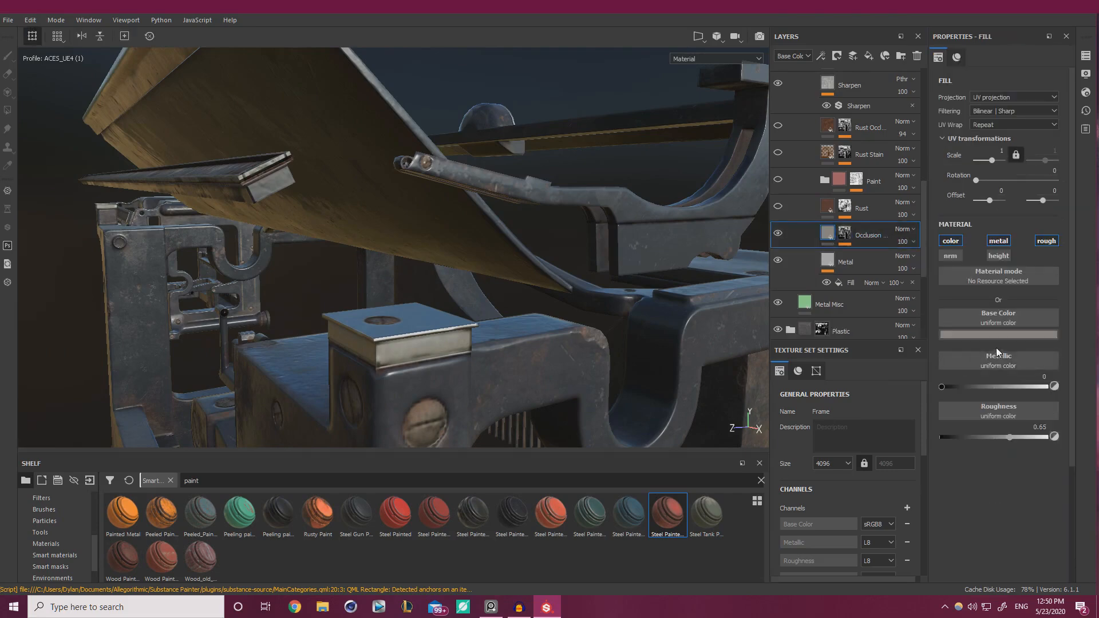
{"action": "left_click", "coordinate": [997, 336]}
{"action": "left_click_drag", "start_coordinate": [1085, 407], "coordinate": [1087, 422]}
{"action": "left_click_drag", "start_coordinate": [564, 292], "coordinate": [530, 285], "text": "alt"}
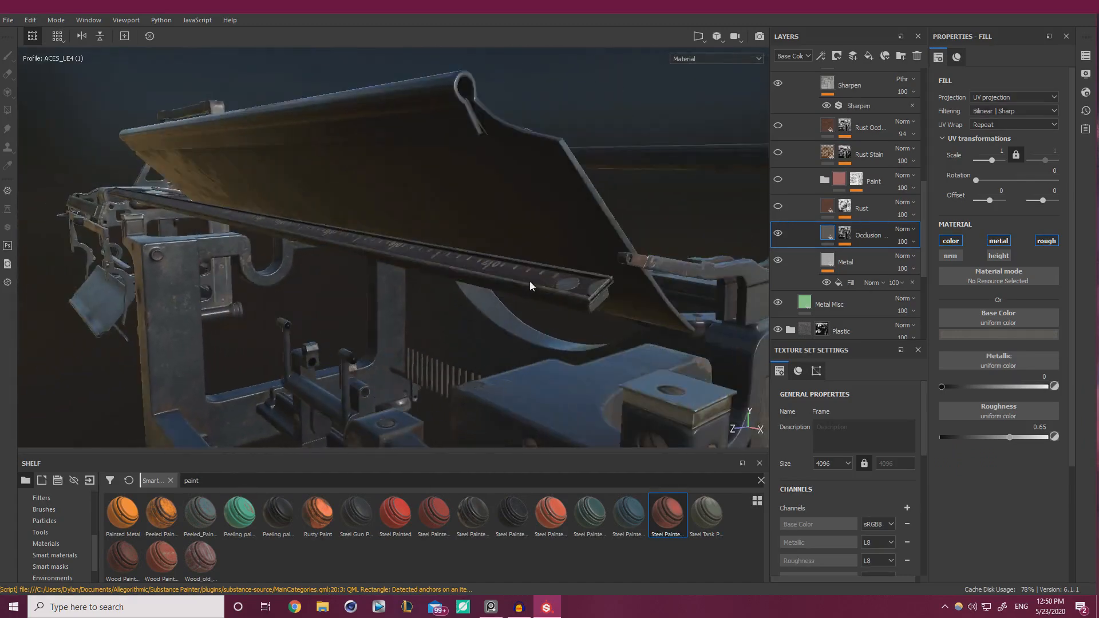
{"action": "right_click_drag", "start_coordinate": [530, 284], "coordinate": [675, 271], "text": "shift"}
{"action": "left_click_drag", "start_coordinate": [641, 284], "coordinate": [708, 262], "text": "alt"}
Show the Rust layer and set its rust color to a muted brown with RGB 0.473, 0.378, 0.295
{"action": "left_click", "coordinate": [779, 208]}
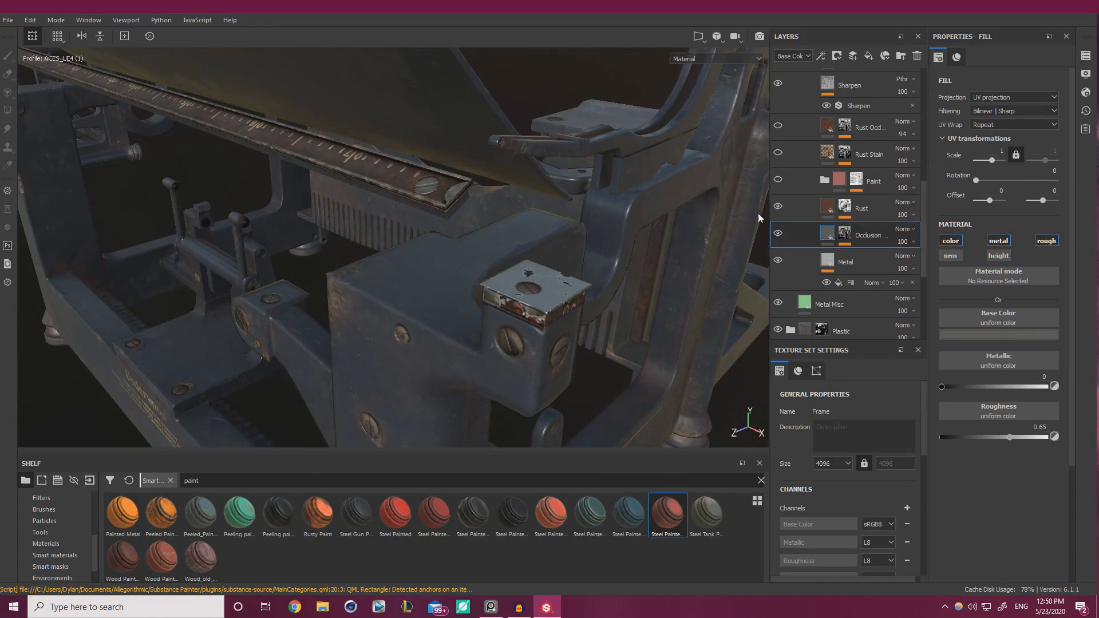
{"action": "left_click_drag", "start_coordinate": [750, 220], "coordinate": [680, 306], "text": "alt"}
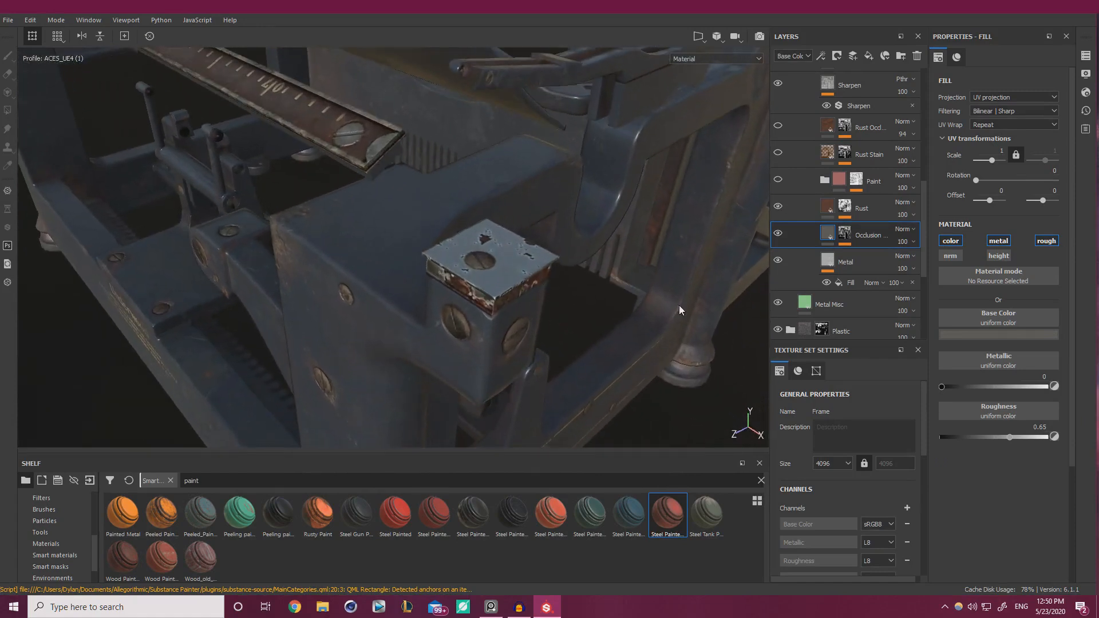
{"action": "left_click", "coordinate": [826, 207]}
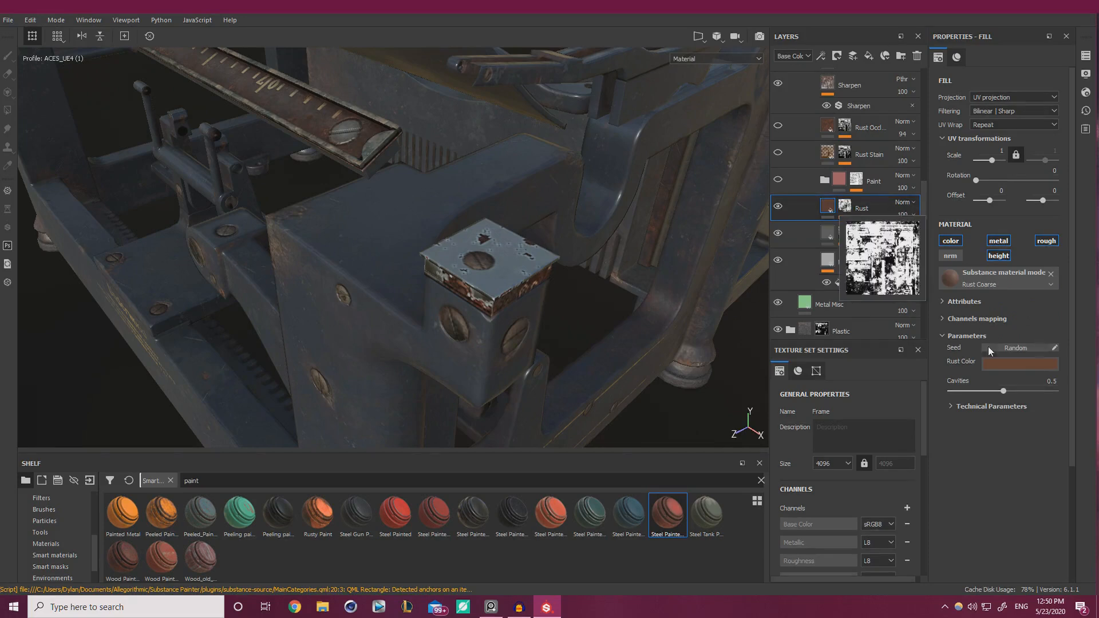
{"action": "left_click", "coordinate": [1008, 364]}
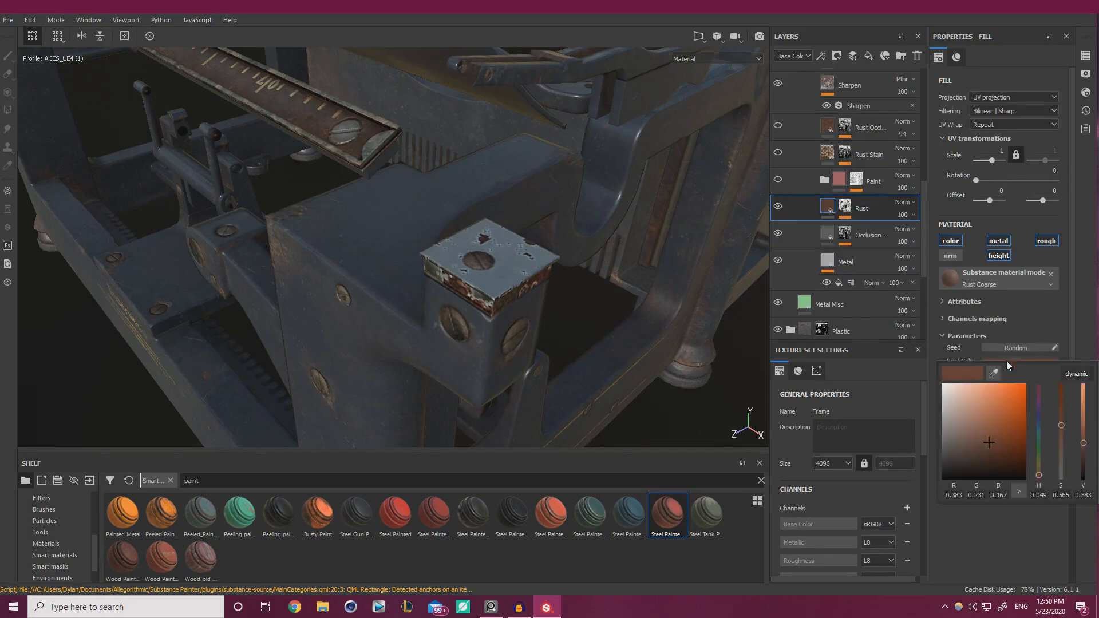
{"action": "left_click", "coordinate": [1062, 444]}
{"action": "left_click_drag", "start_coordinate": [1084, 443], "coordinate": [1085, 435]}
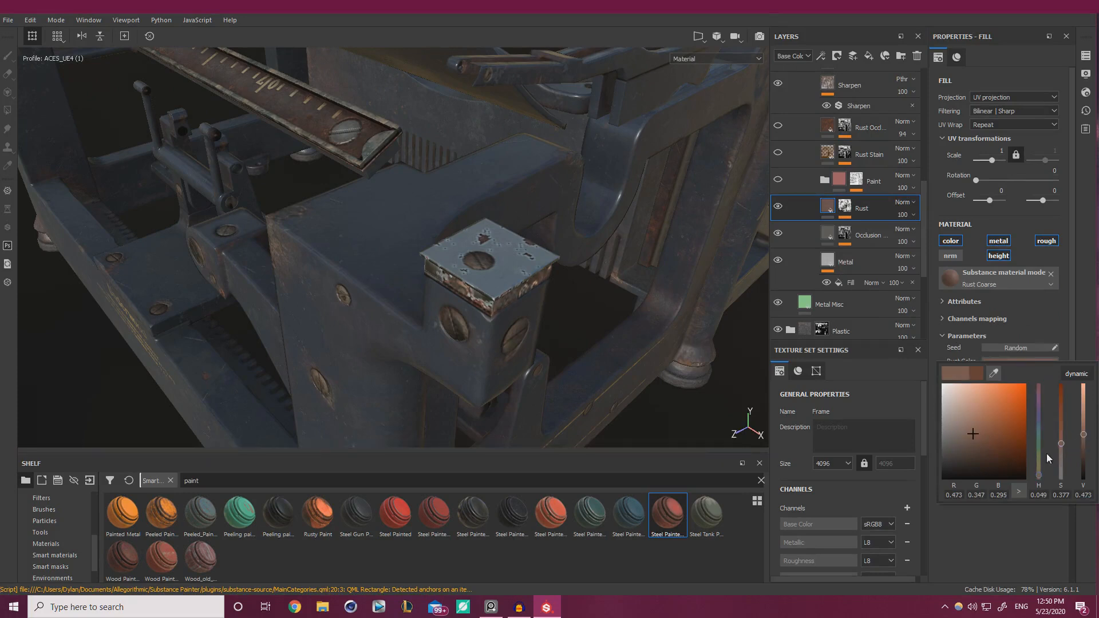
{"action": "left_click", "coordinate": [1042, 473]}
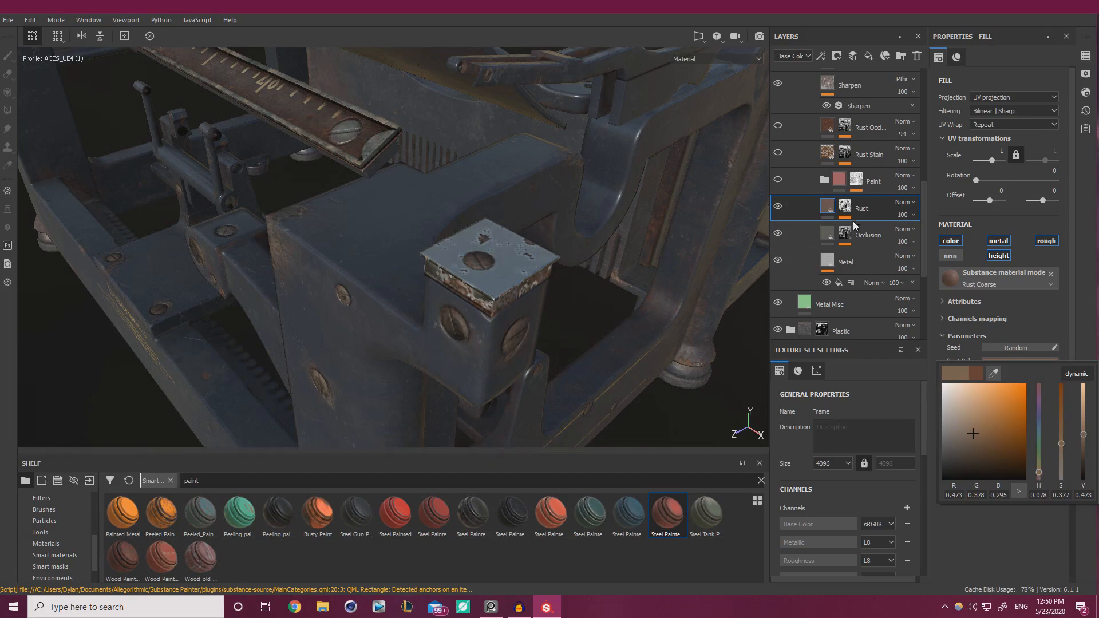
Replace the generator in the Rust layer's mask with the Surface Rust smart mask, found by searching the smart masks for "rust"
{"action": "left_click", "coordinate": [846, 205]}
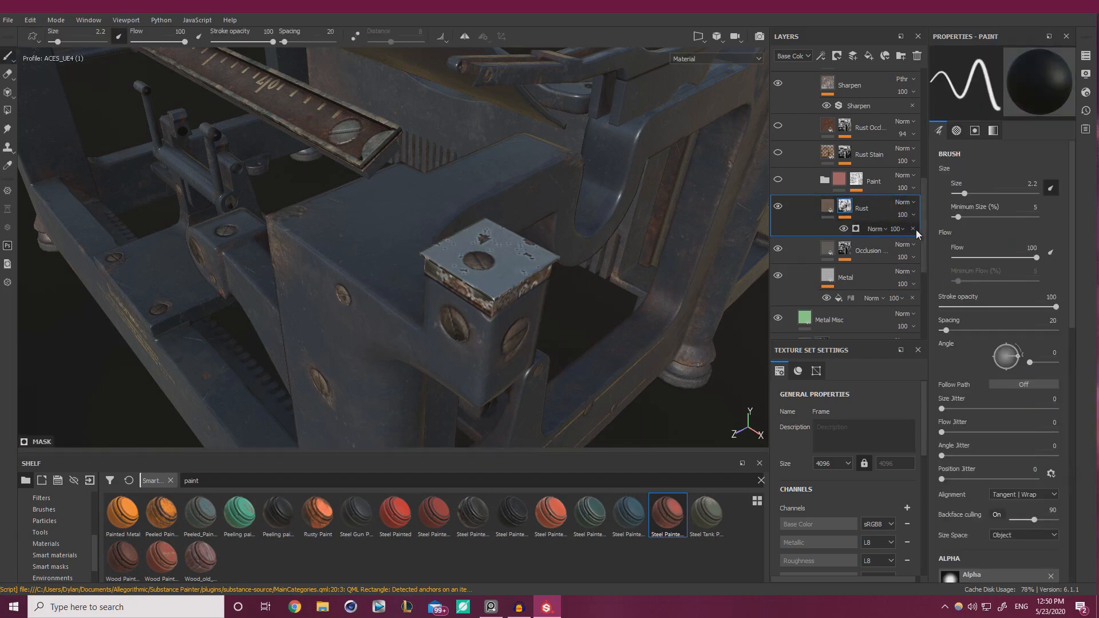
{"action": "left_click", "coordinate": [913, 229]}
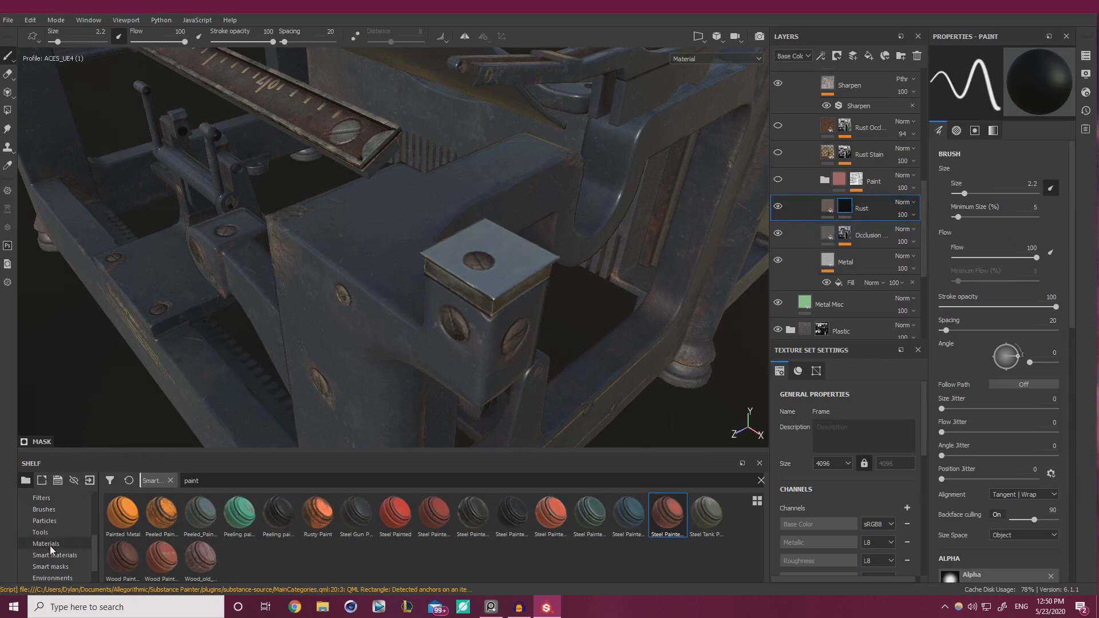
{"action": "scroll", "coordinate": [50, 547], "scroll_direction": "down", "scroll_amount": 1}
{"action": "left_click", "coordinate": [59, 547]}
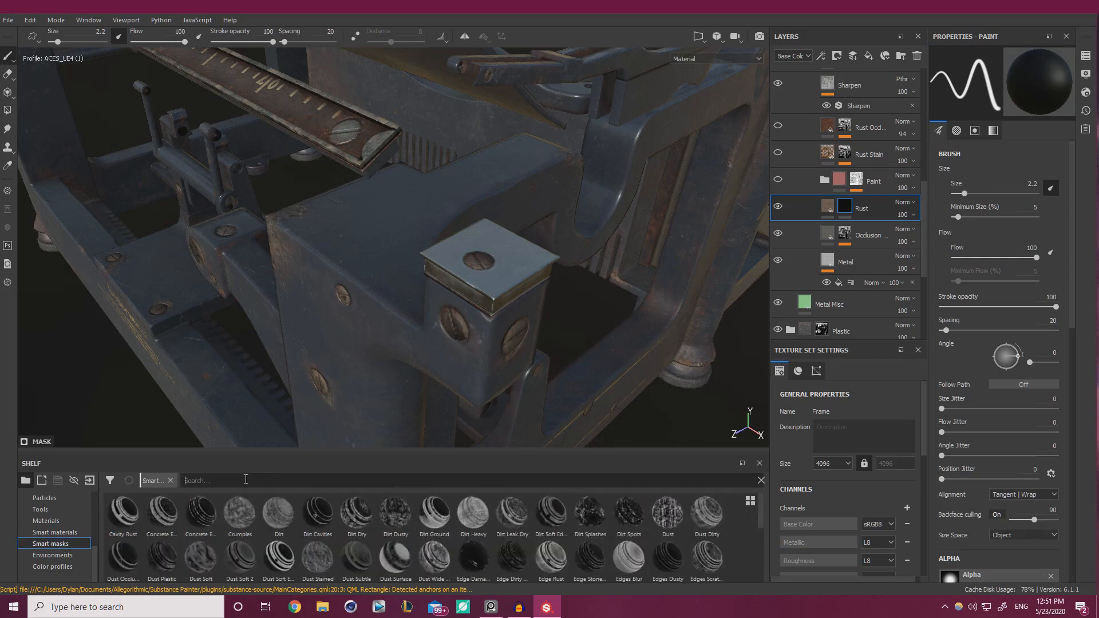
{"action": "type", "text": "surf"}
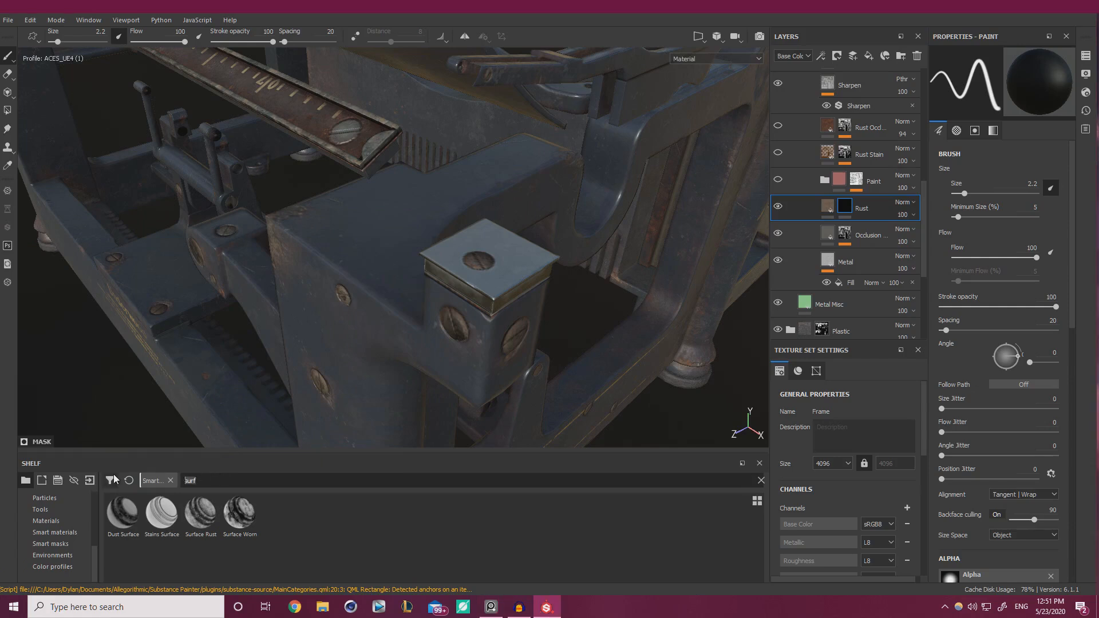
{"action": "key", "text": "BackSpace"}
{"action": "key", "text": "BackSpace"}
{"action": "key", "text": "BackSpace"}
{"action": "key", "text": "BackSpace"}
{"action": "type", "text": "rust"}
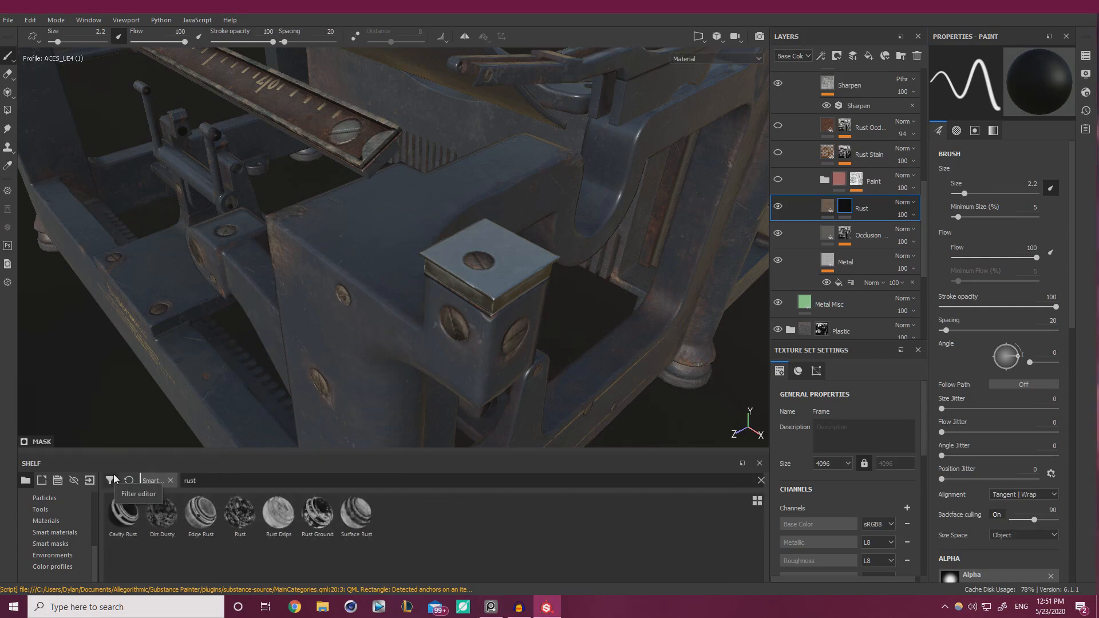
{"action": "left_click", "coordinate": [359, 513]}
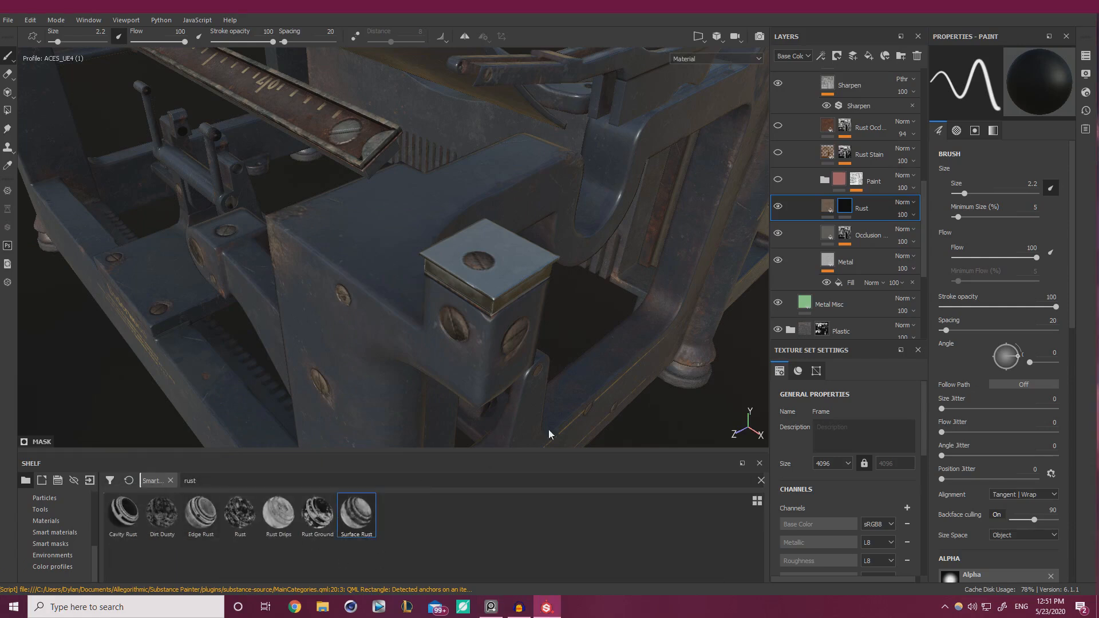
{"action": "left_click", "coordinate": [850, 207]}
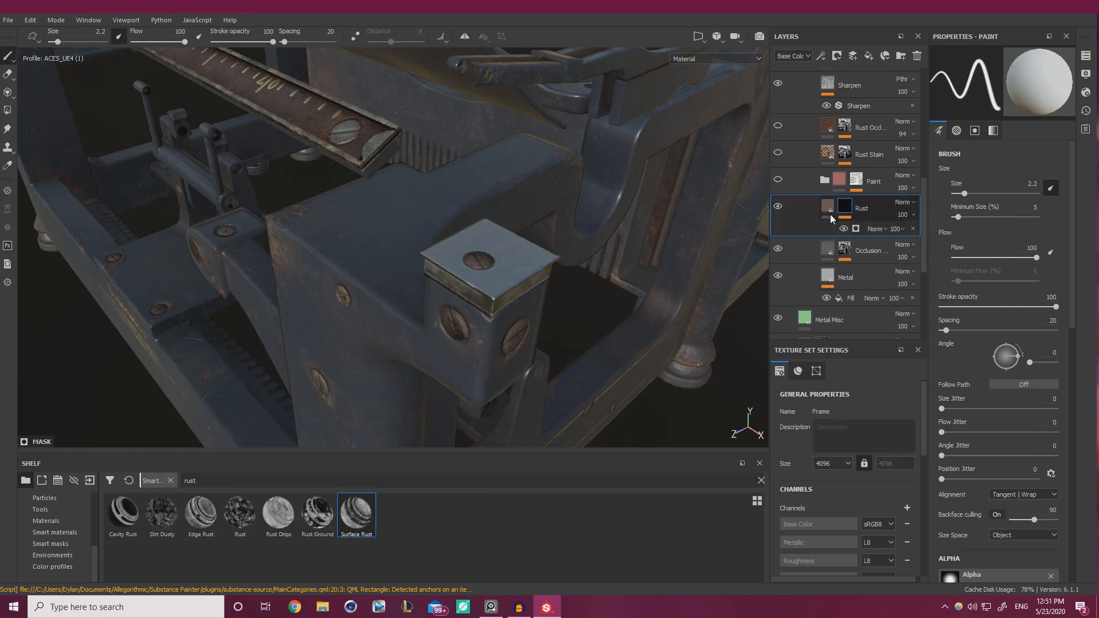
Set the Rust mask's Mask Editor generator to global balance 0.96, global contrast 0.08 and Texture 2 0.11
{"action": "left_click", "coordinate": [865, 230]}
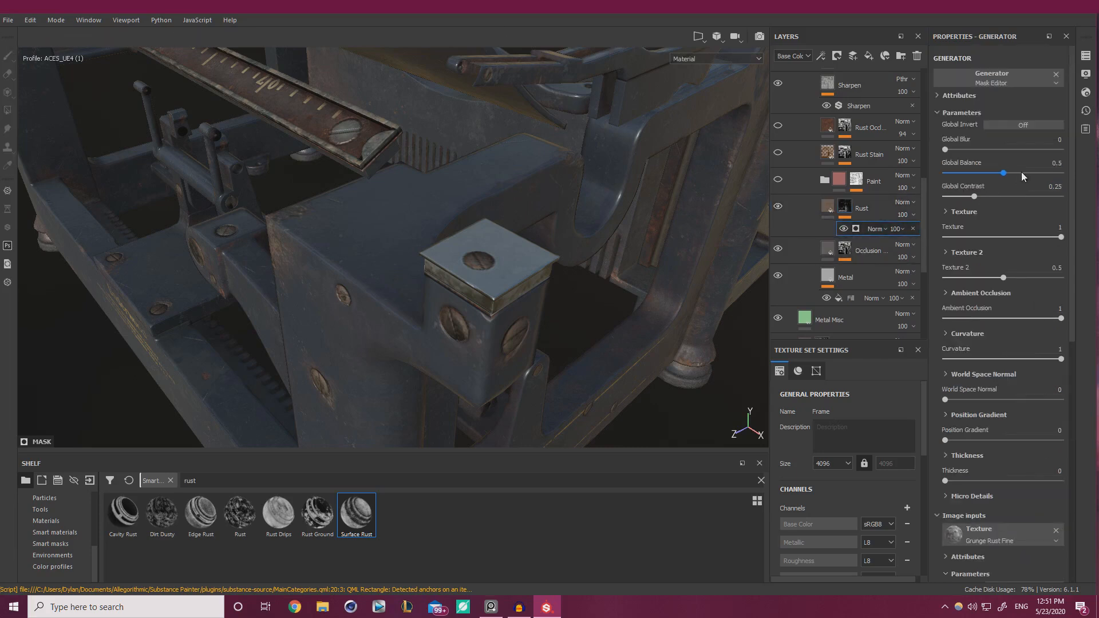
{"action": "left_click_drag", "start_coordinate": [1023, 173], "coordinate": [1053, 173]}
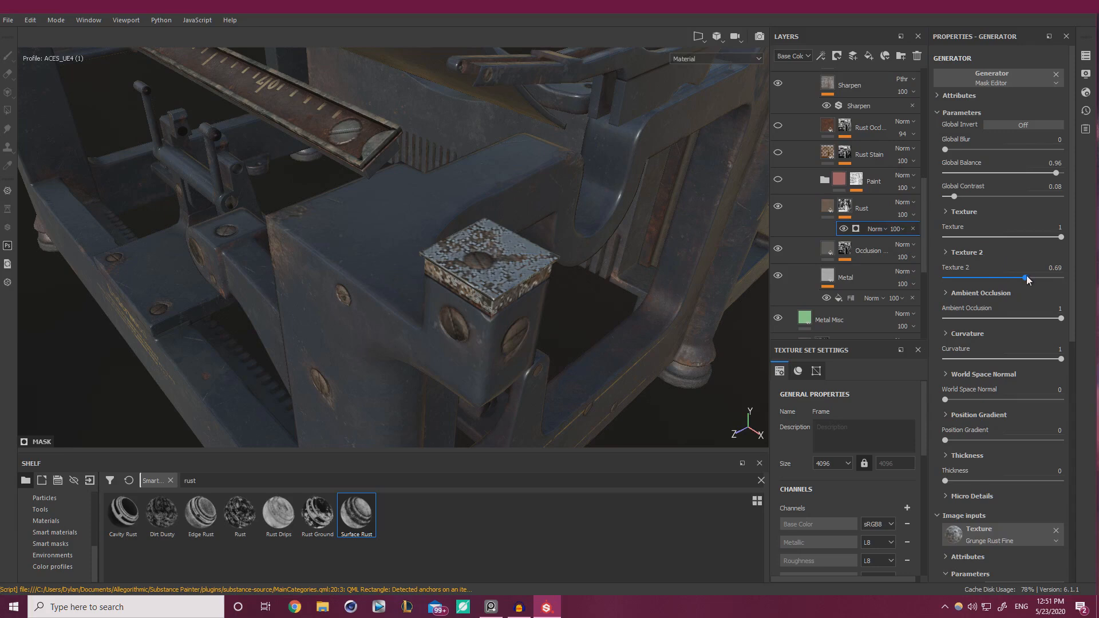
{"action": "left_click_drag", "start_coordinate": [1003, 278], "coordinate": [960, 279]}
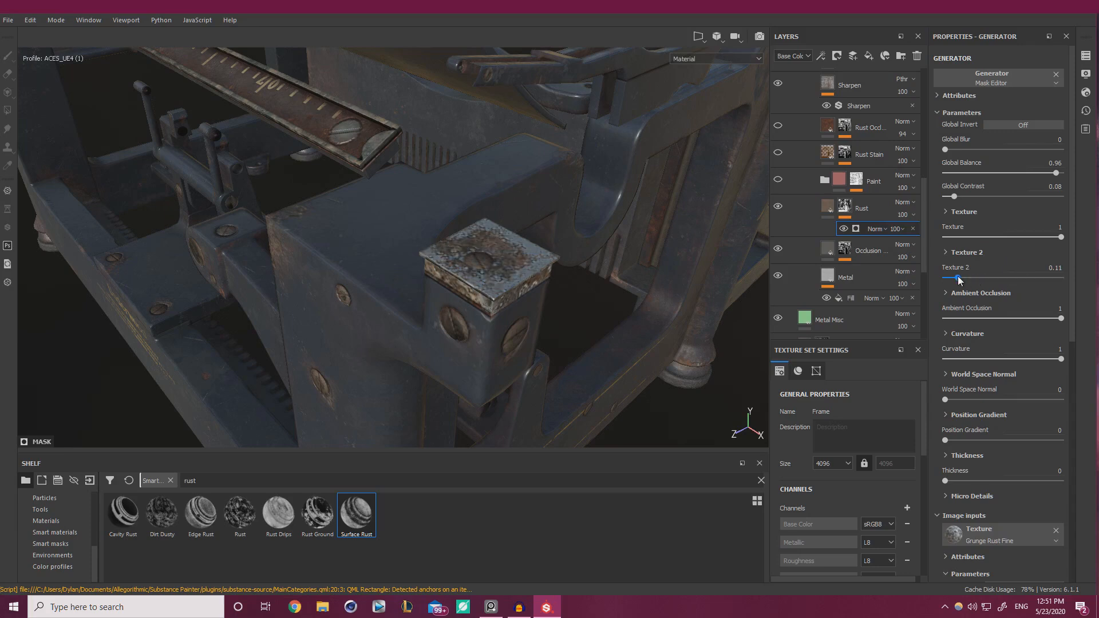
Invert the Rust mask's Mask Editor generator and set Texture 2 to 0.7 and global balance to 0.72
{"action": "left_click", "coordinate": [1029, 125]}
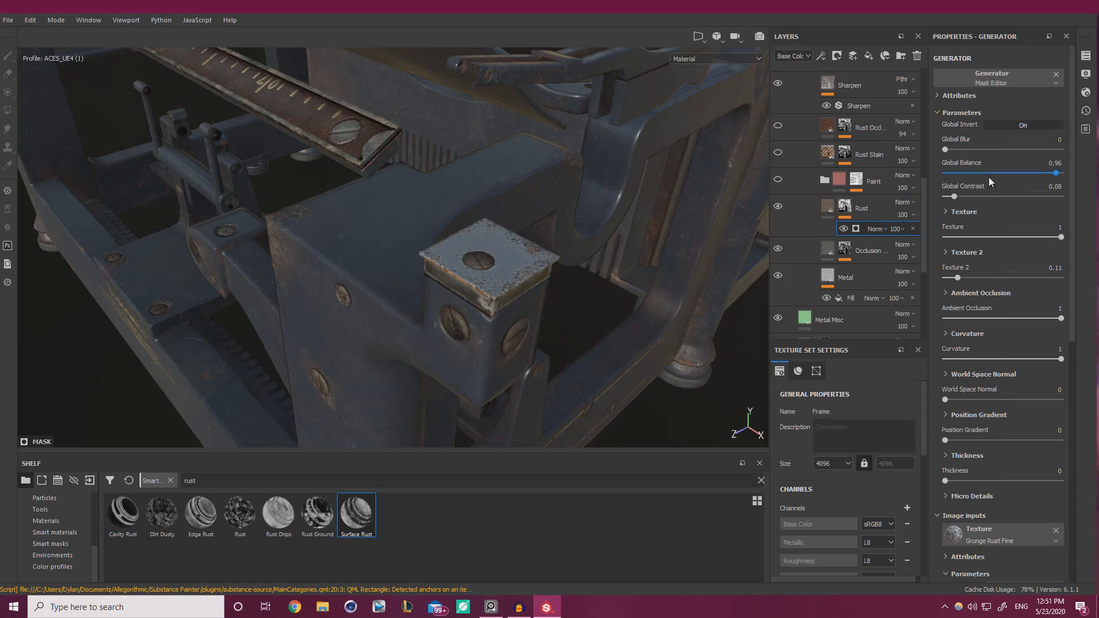
{"action": "left_click_drag", "start_coordinate": [957, 278], "coordinate": [1026, 277]}
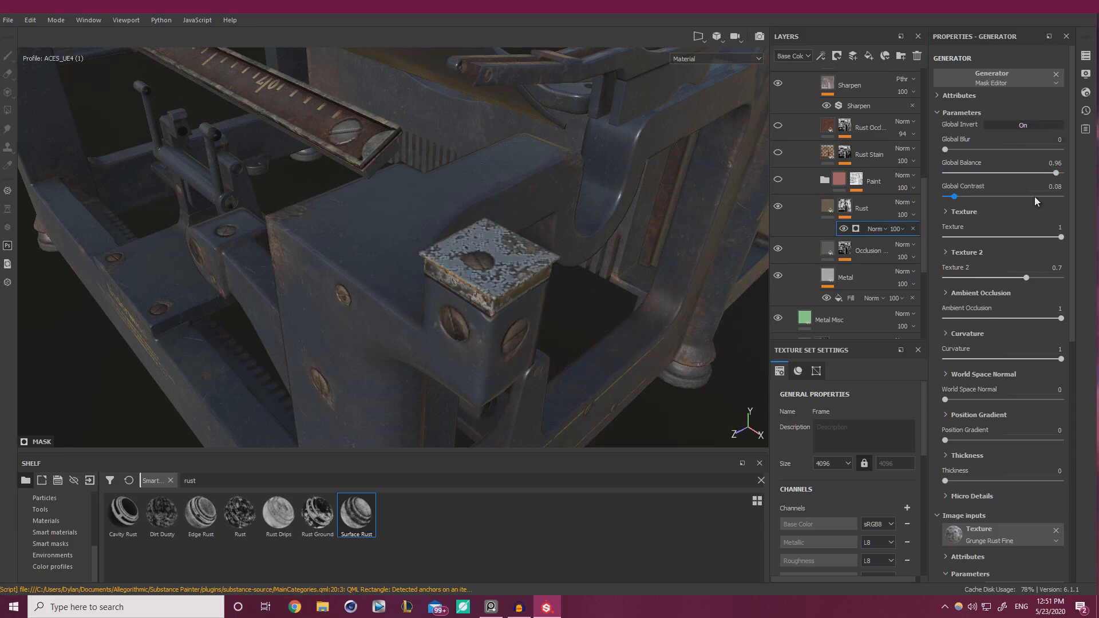
{"action": "left_click_drag", "start_coordinate": [1056, 172], "coordinate": [1028, 177]}
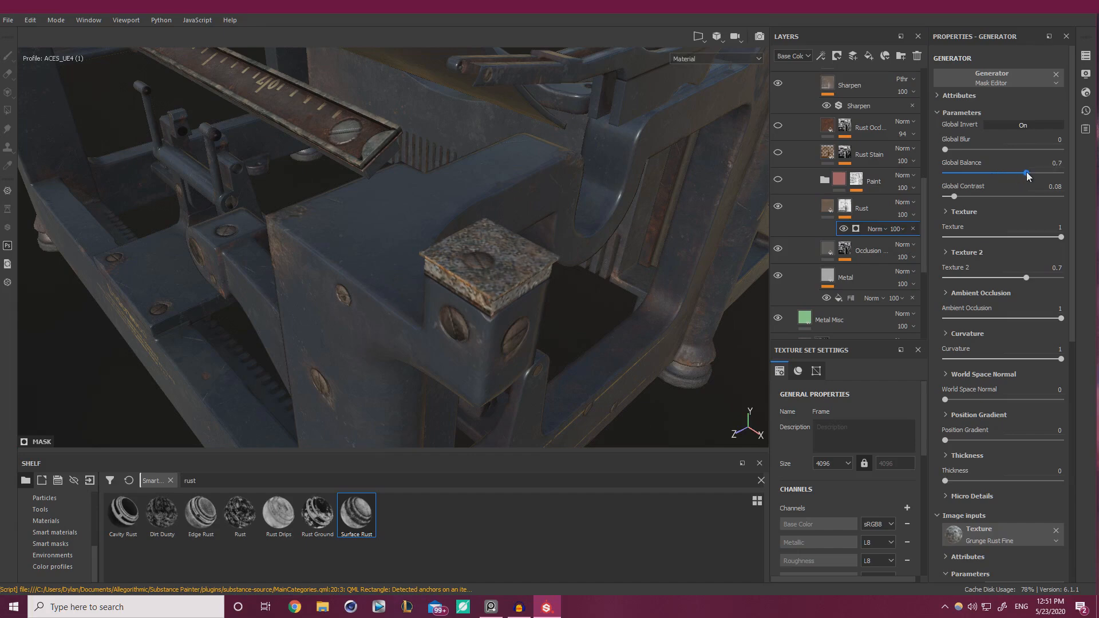
Examine the rust coverage on the end cap from several angles, both from a distance and up close
{"action": "right_click_drag", "start_coordinate": [618, 274], "coordinate": [378, 238], "text": "alt"}
{"action": "left_click_drag", "start_coordinate": [378, 239], "coordinate": [523, 278], "text": "alt"}
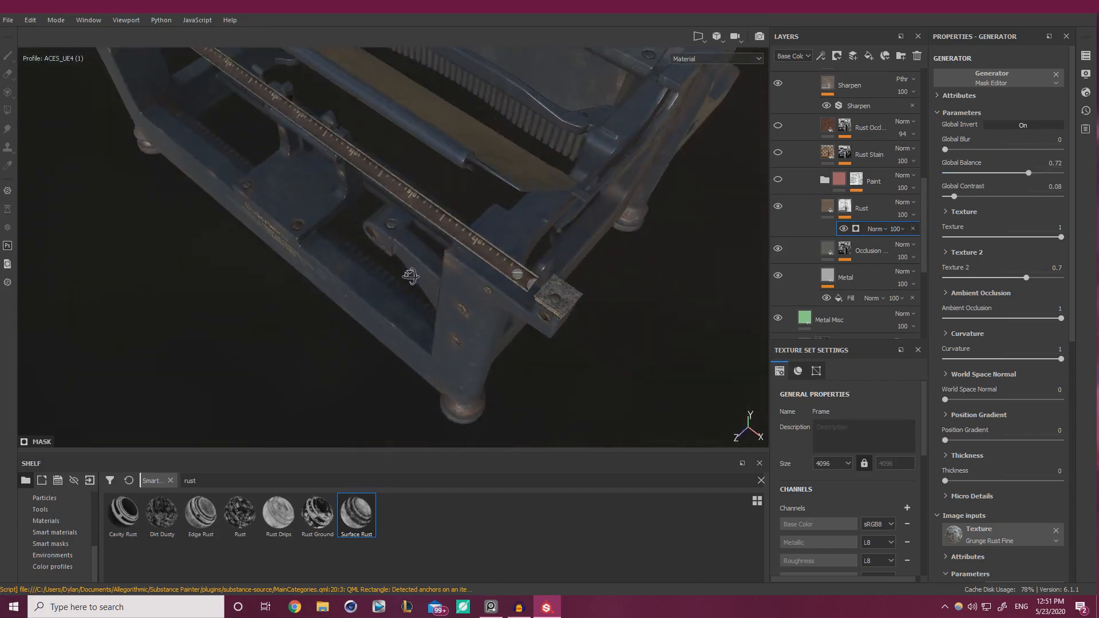
{"action": "right_click_drag", "start_coordinate": [522, 279], "coordinate": [550, 285], "text": "alt"}
{"action": "middle_click_drag", "start_coordinate": [550, 286], "coordinate": [409, 251], "text": "alt"}
{"action": "right_click_drag", "start_coordinate": [410, 251], "coordinate": [525, 312], "text": "alt"}
{"action": "left_click_drag", "start_coordinate": [525, 312], "coordinate": [498, 248], "text": "alt"}
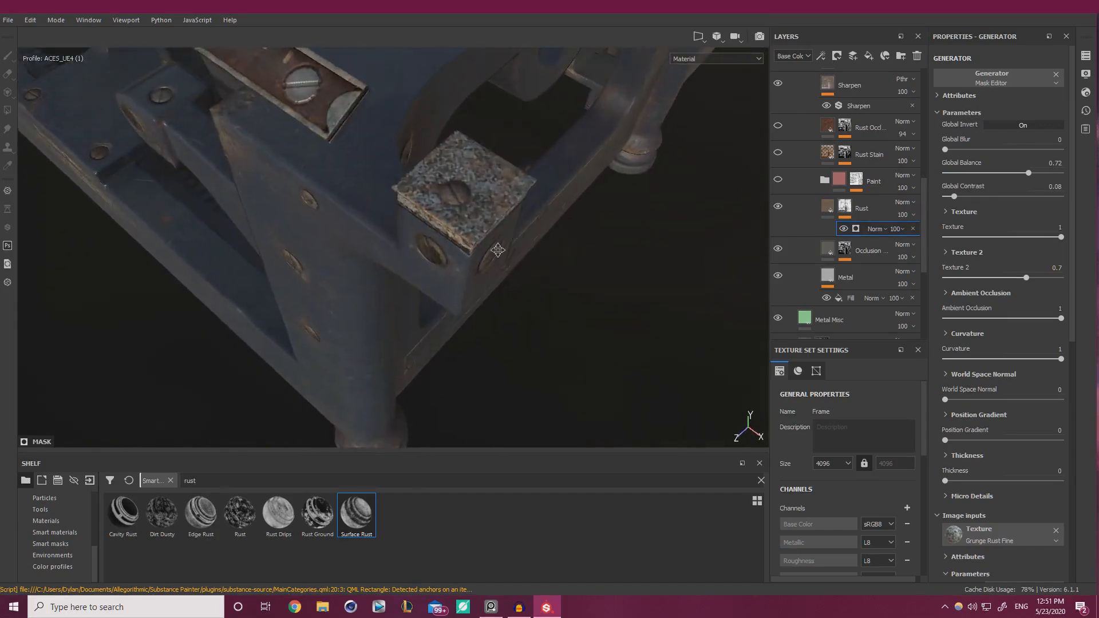
{"action": "middle_click_drag", "start_coordinate": [498, 248], "coordinate": [444, 306], "text": "alt"}
{"action": "right_click_drag", "start_coordinate": [443, 307], "coordinate": [590, 343], "text": "alt"}
{"action": "left_click_drag", "start_coordinate": [295, 194], "coordinate": [315, 175], "text": "alt"}
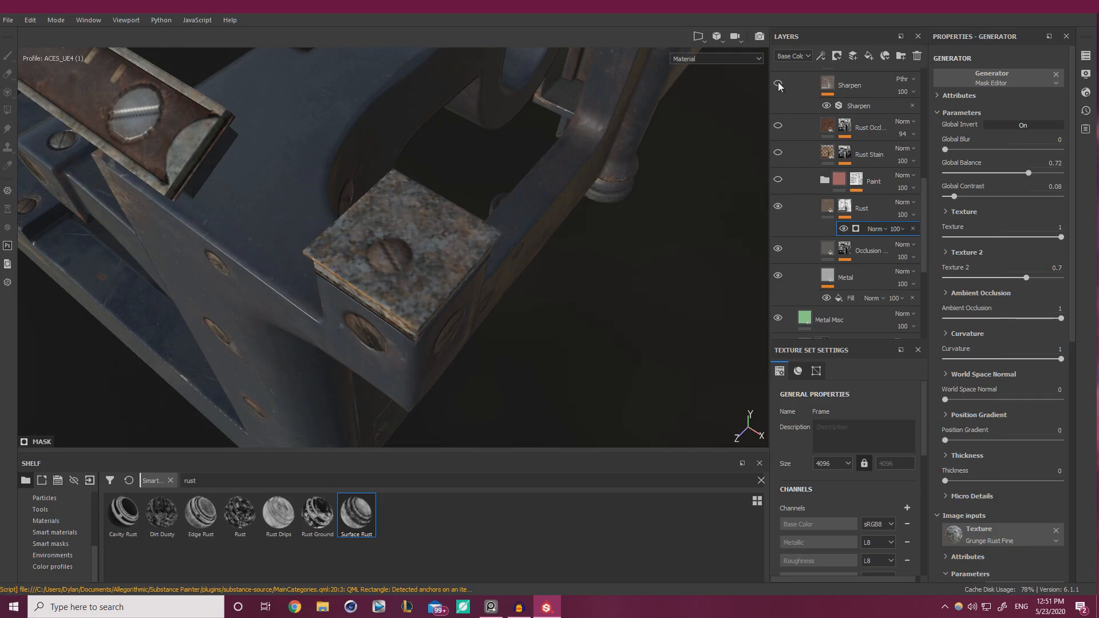
Set the sharpen intensity of the Steel Painted Worn material's Sharpen filter to 0.03
{"action": "scroll", "coordinate": [782, 86], "scroll_direction": "up", "scroll_amount": 2}
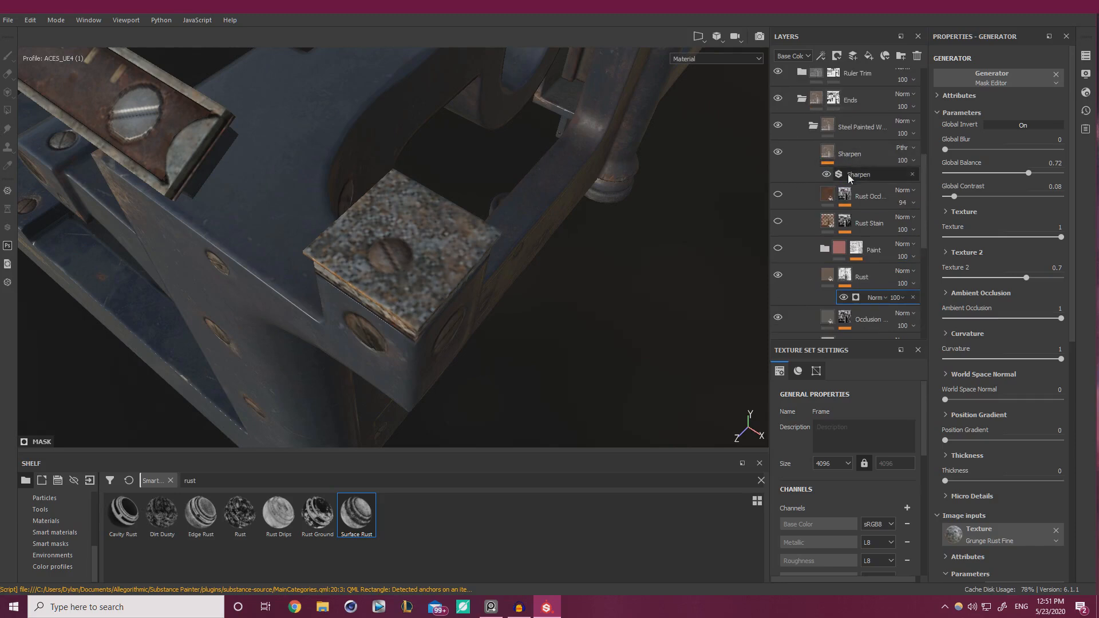
{"action": "left_click", "coordinate": [847, 174]}
{"action": "left_click_drag", "start_coordinate": [951, 153], "coordinate": [948, 149]}
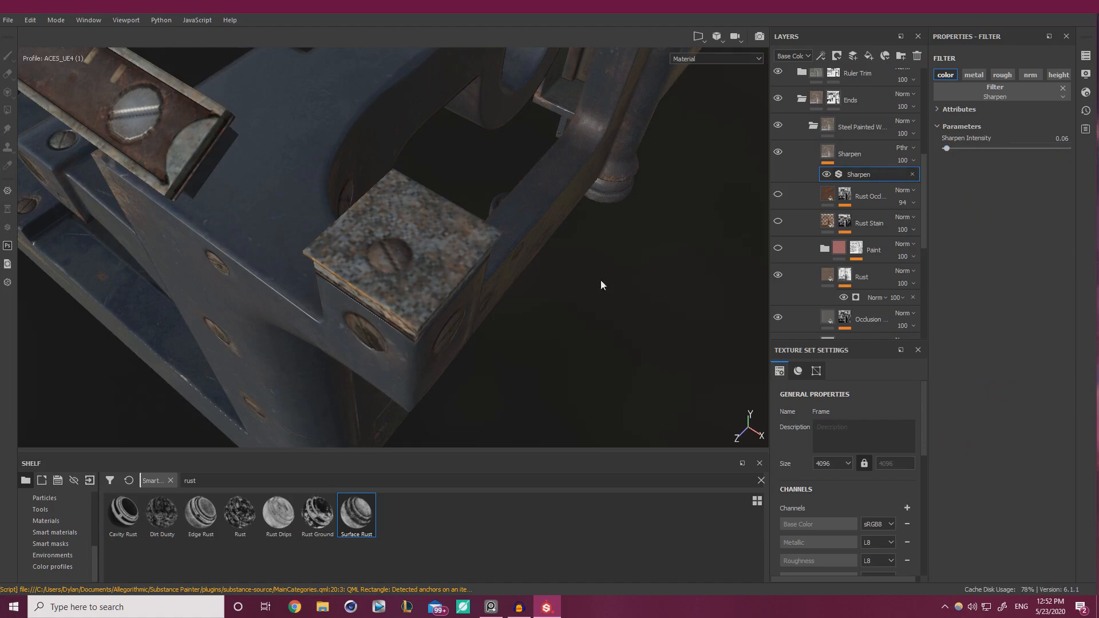
{"action": "left_click_drag", "start_coordinate": [601, 284], "coordinate": [517, 271], "text": "alt"}
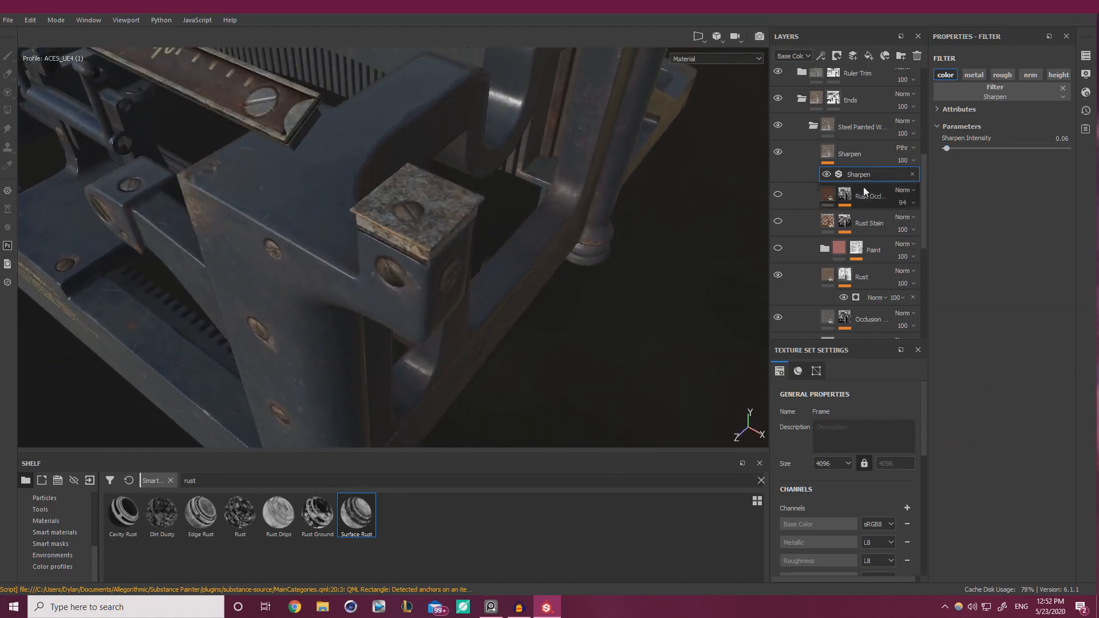
{"action": "left_click", "coordinate": [1066, 138]}
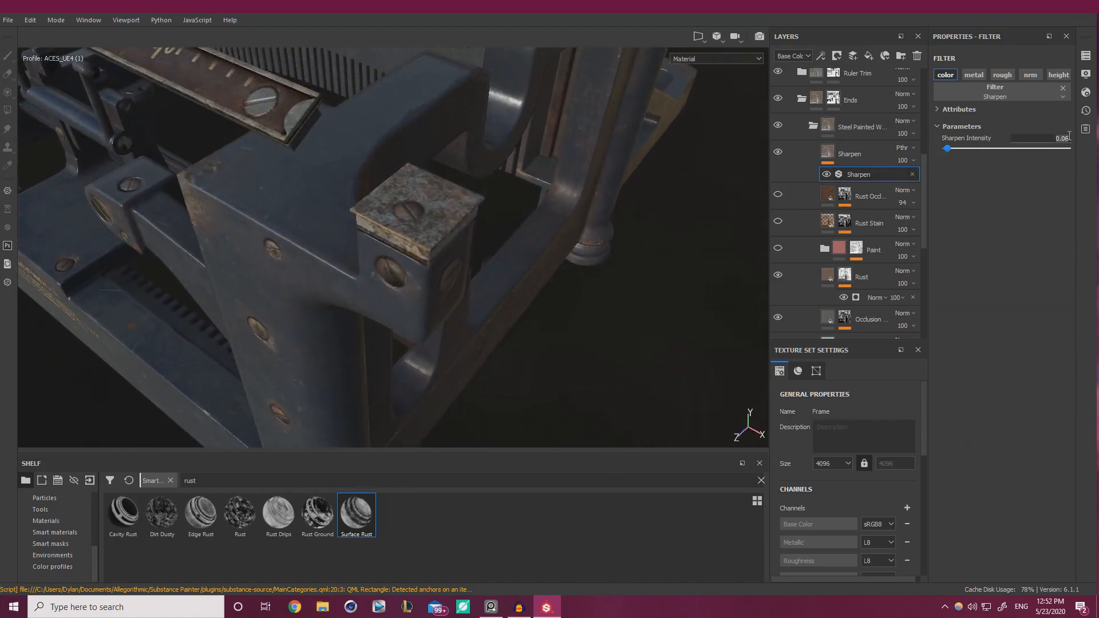
{"action": "type", "text": "3"}
{"action": "key", "text": "Return"}
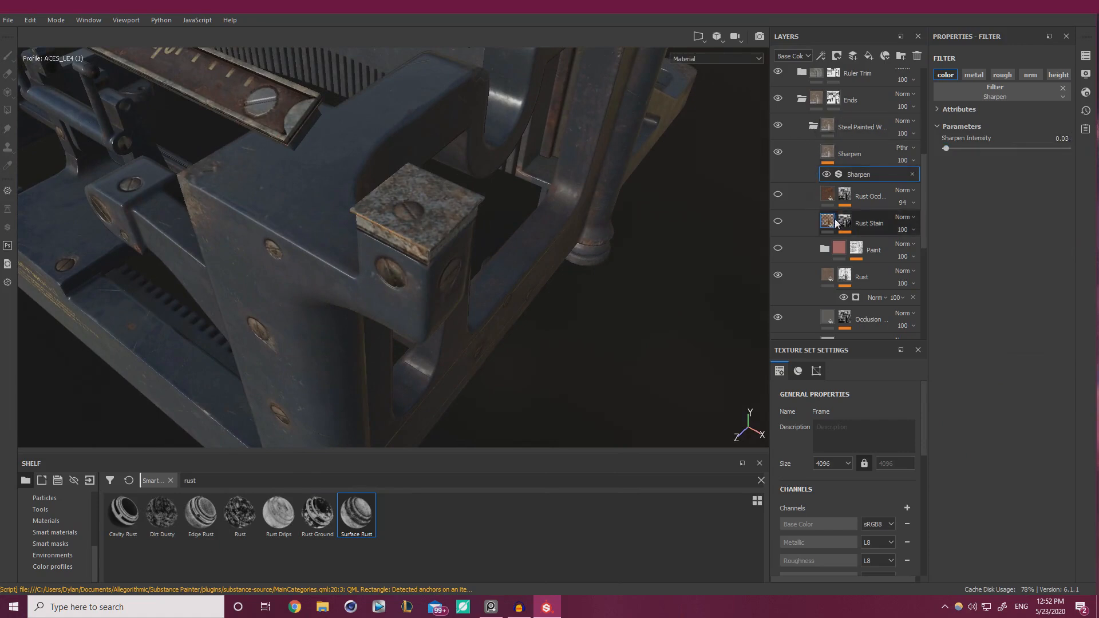
Compare the end cap with and without the Rust layer, and set its mask generator's curvature to 0.44 and ambient occlusion to 0.11
{"action": "scroll", "coordinate": [815, 275], "scroll_direction": "down", "scroll_amount": 3}
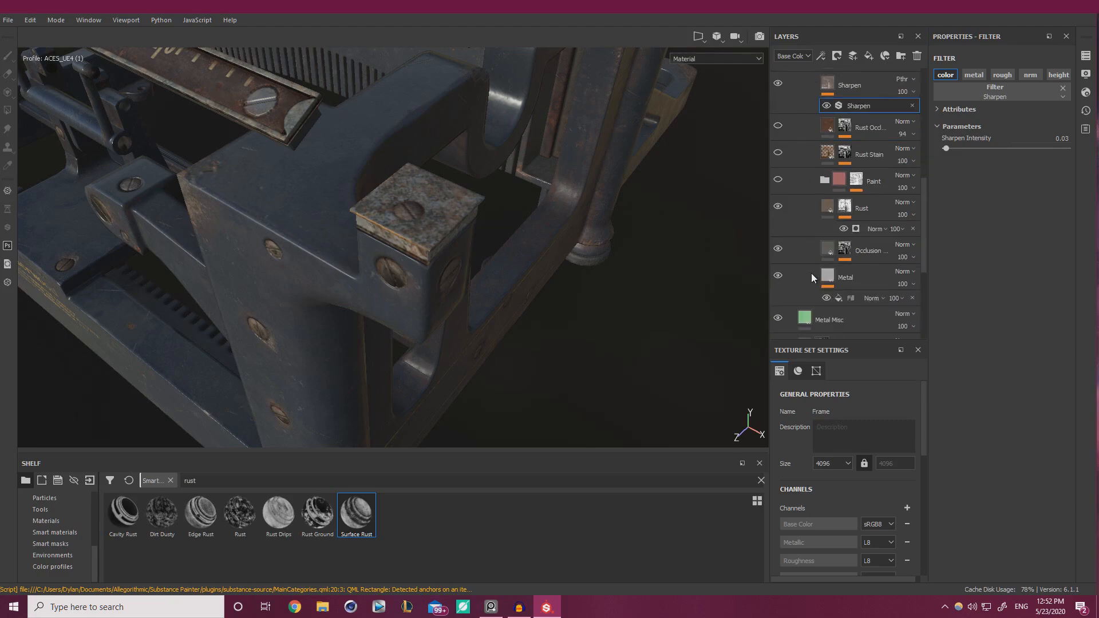
{"action": "left_click", "coordinate": [778, 206]}
{"action": "left_click", "coordinate": [778, 205]}
{"action": "left_click", "coordinate": [856, 228]}
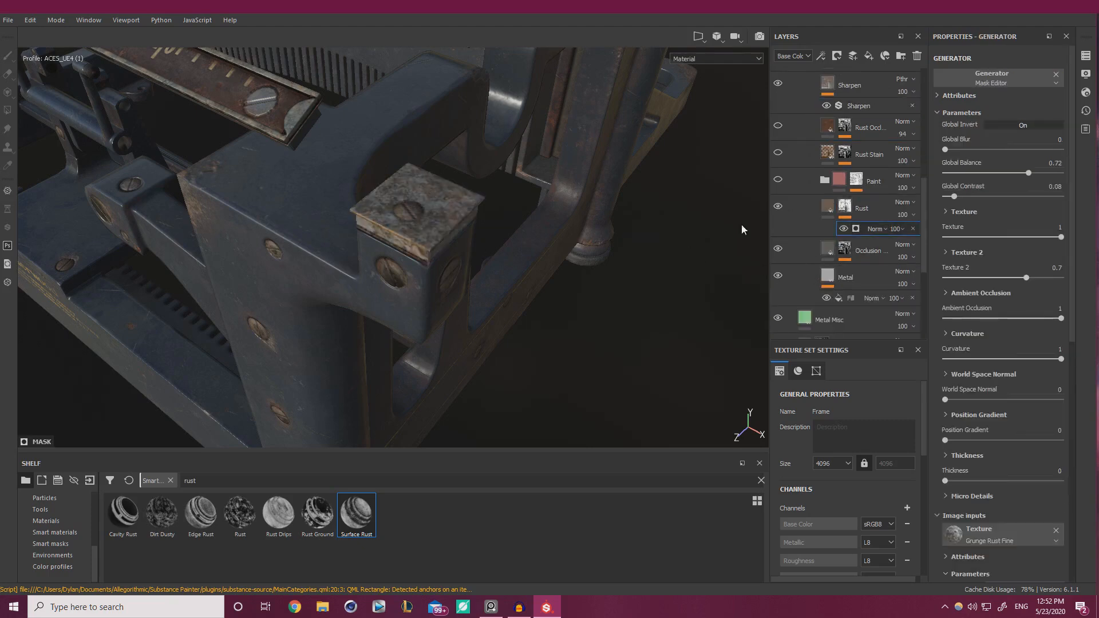
{"action": "left_click", "coordinate": [1002, 359]}
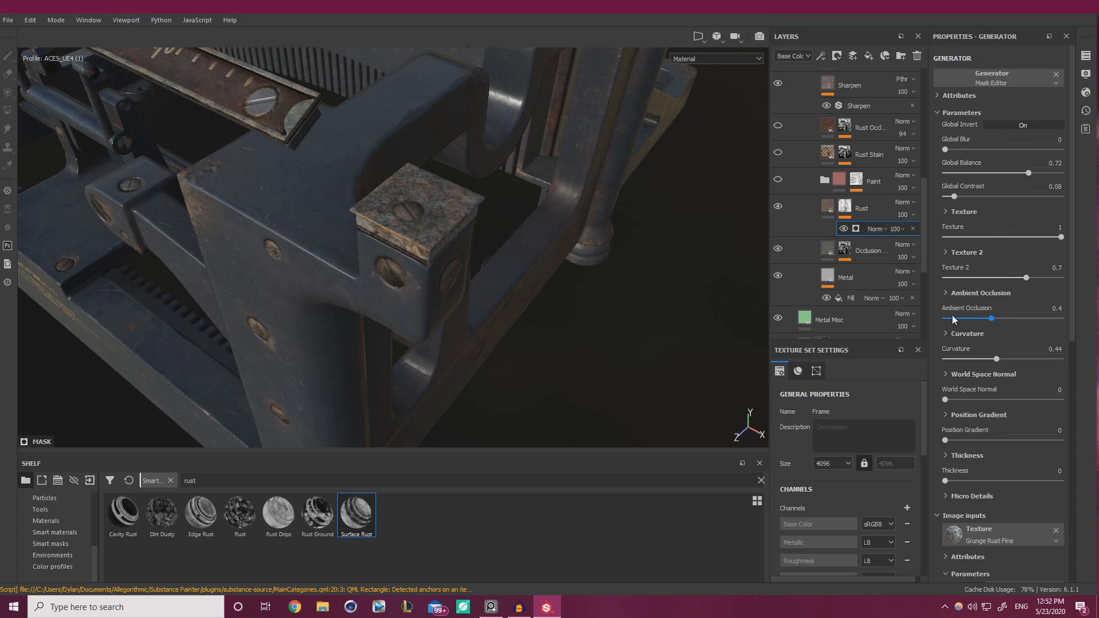
{"action": "right_click_drag", "start_coordinate": [423, 223], "coordinate": [544, 284], "text": "alt"}
{"action": "left_click_drag", "start_coordinate": [545, 284], "coordinate": [573, 295], "text": "alt"}
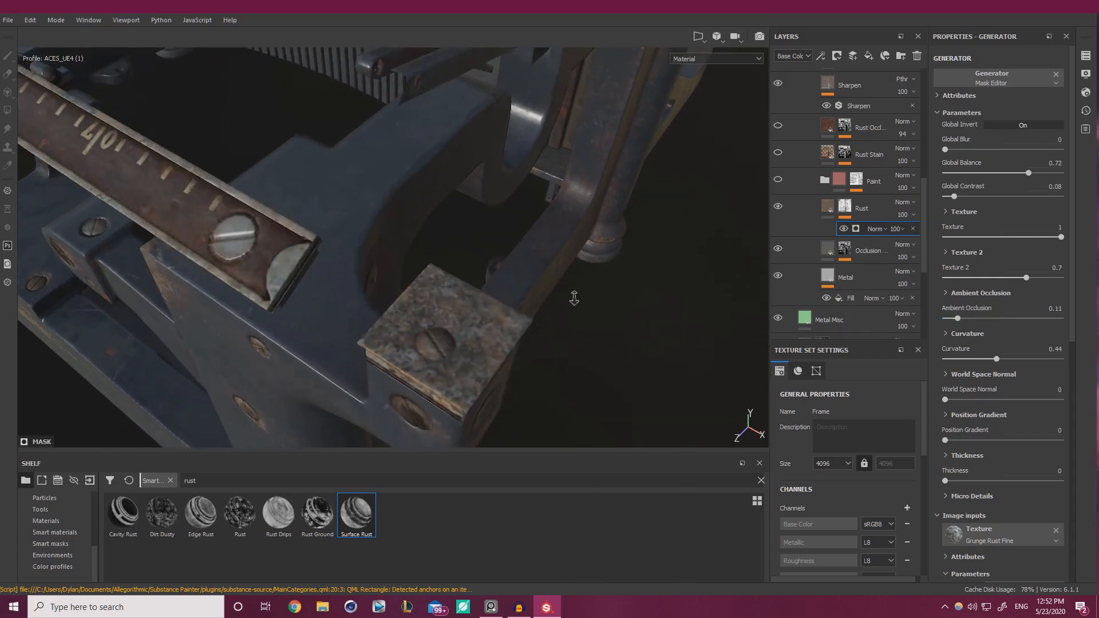
Set the Rust mask generator's Texture 2 to 0.28 and global contrast to 0.28
{"action": "left_click", "coordinate": [971, 278]}
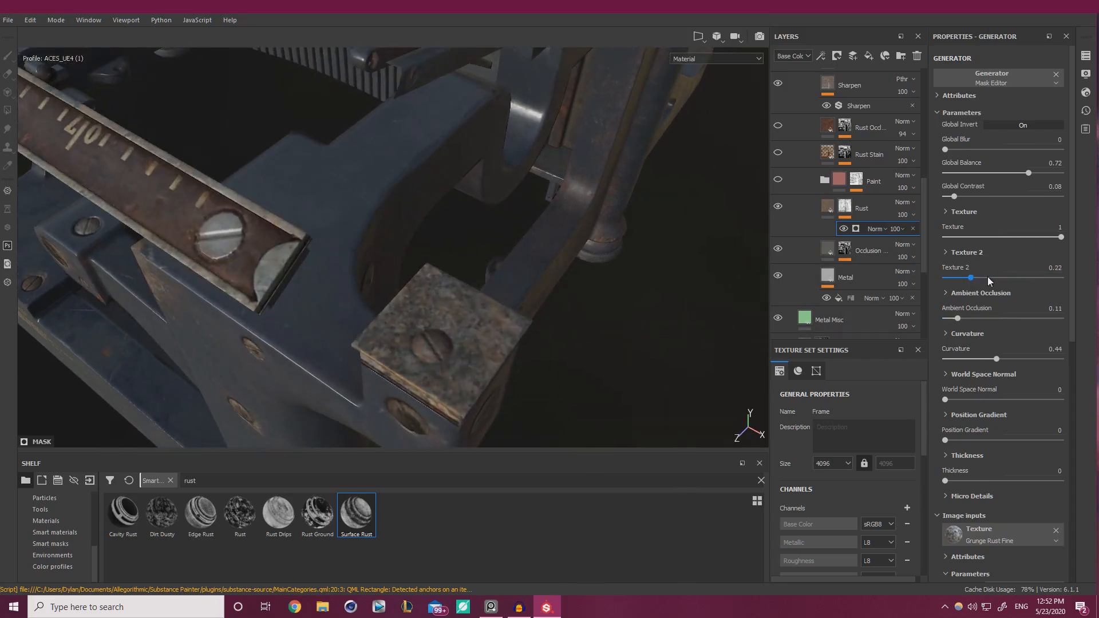
{"action": "left_click", "coordinate": [977, 276]}
{"action": "left_click", "coordinate": [978, 197]}
Compare the end cap's rust with the metal parts and screws in the typewriter reference photo
{"action": "right_click_drag", "start_coordinate": [595, 309], "coordinate": [384, 312], "text": "alt"}
{"action": "left_click_drag", "start_coordinate": [383, 312], "coordinate": [312, 144], "text": "alt"}
{"action": "middle_click_drag", "start_coordinate": [312, 144], "coordinate": [137, 166], "text": "alt"}
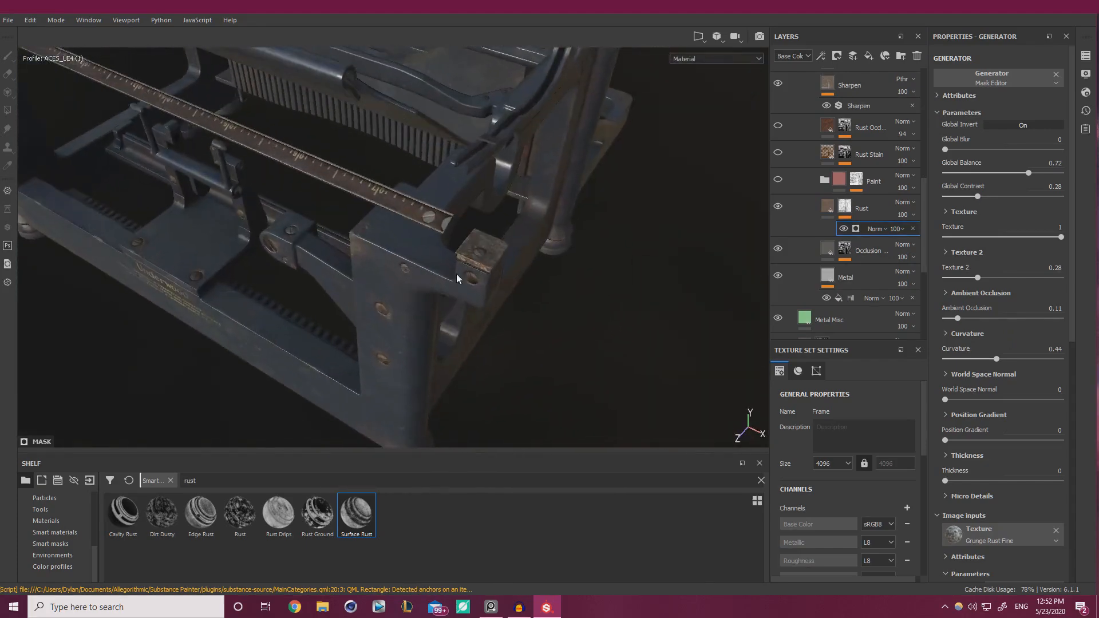
{"action": "right_click_drag", "start_coordinate": [459, 277], "coordinate": [579, 297], "text": "alt"}
{"action": "middle_click_drag", "start_coordinate": [578, 297], "coordinate": [435, 331], "text": "alt"}
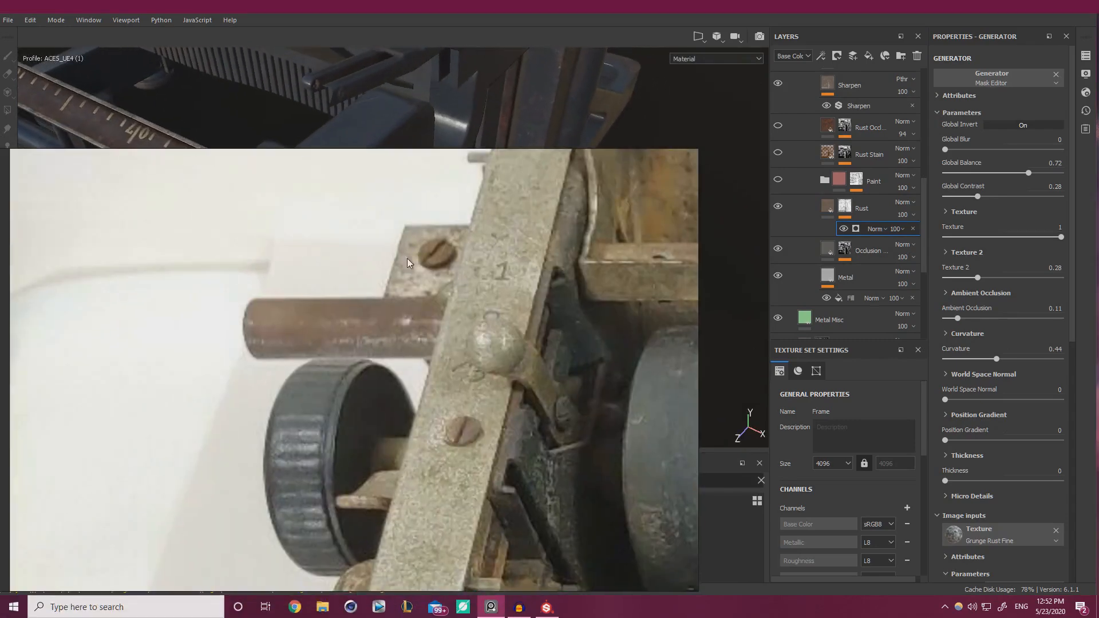
{"action": "right_click_drag", "start_coordinate": [426, 249], "coordinate": [0, 286]}
{"action": "right_click_drag", "start_coordinate": [319, 222], "coordinate": [513, 292], "text": "alt"}
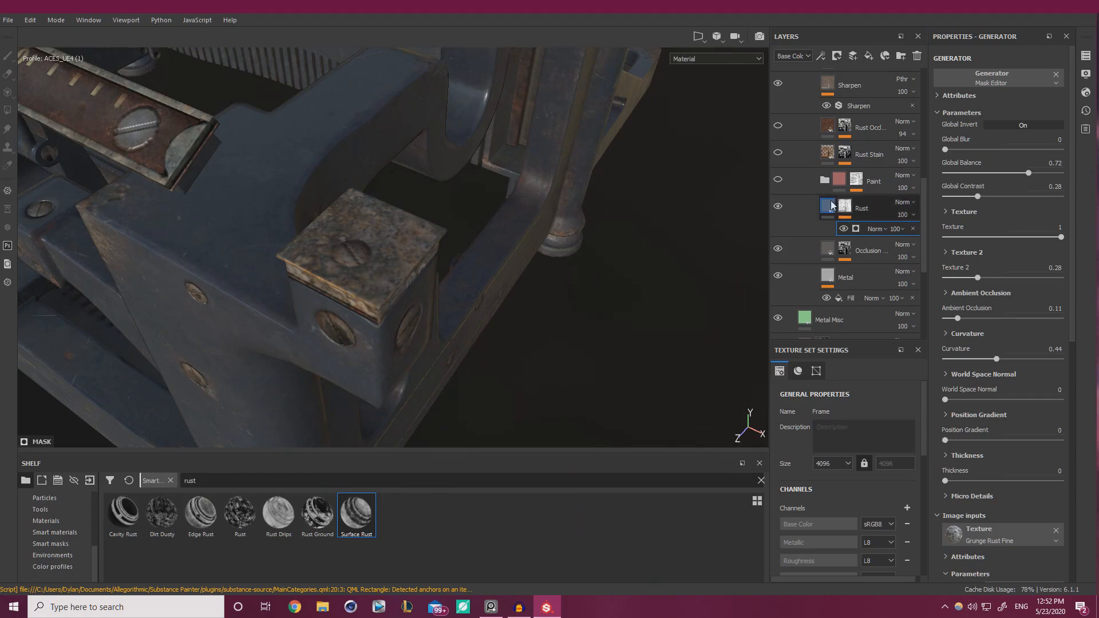
Set the Rust layer's rust color to a slightly brighter, more saturated brown with RGB 0.497, 0.376, 0.271
{"action": "left_click", "coordinate": [830, 206]}
{"action": "left_click", "coordinate": [1014, 362]}
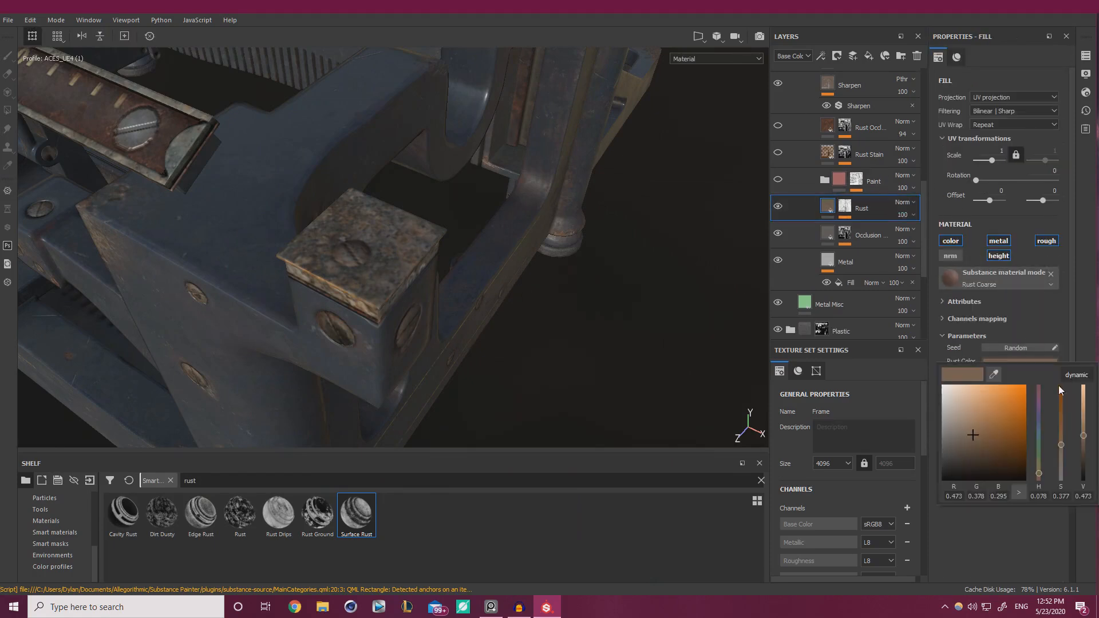
{"action": "left_click", "coordinate": [1084, 427]}
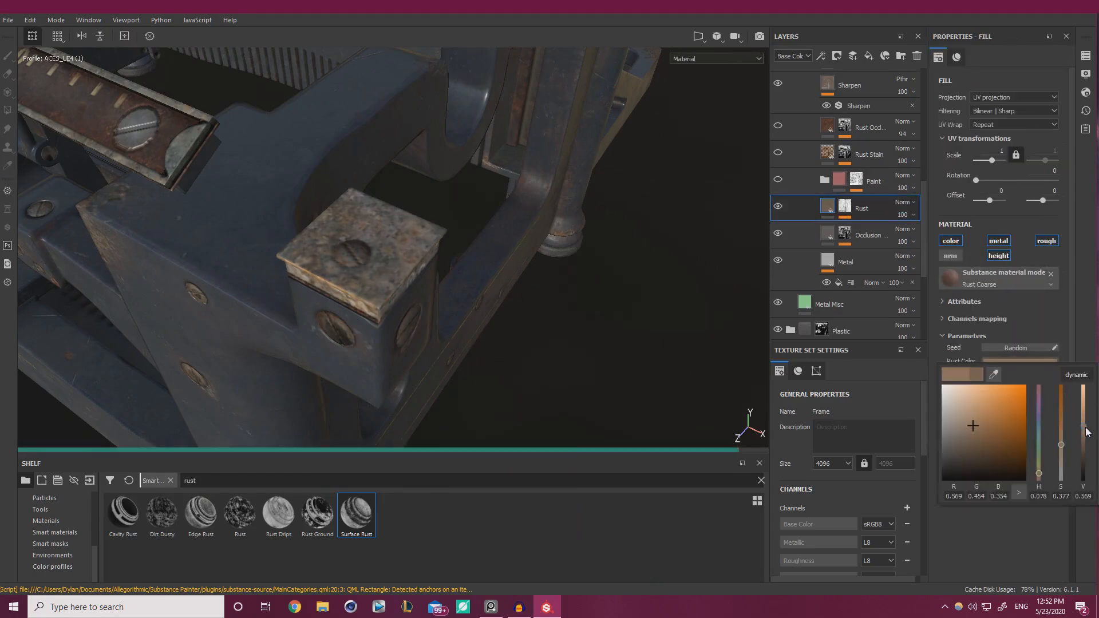
{"action": "left_click", "coordinate": [1086, 434]}
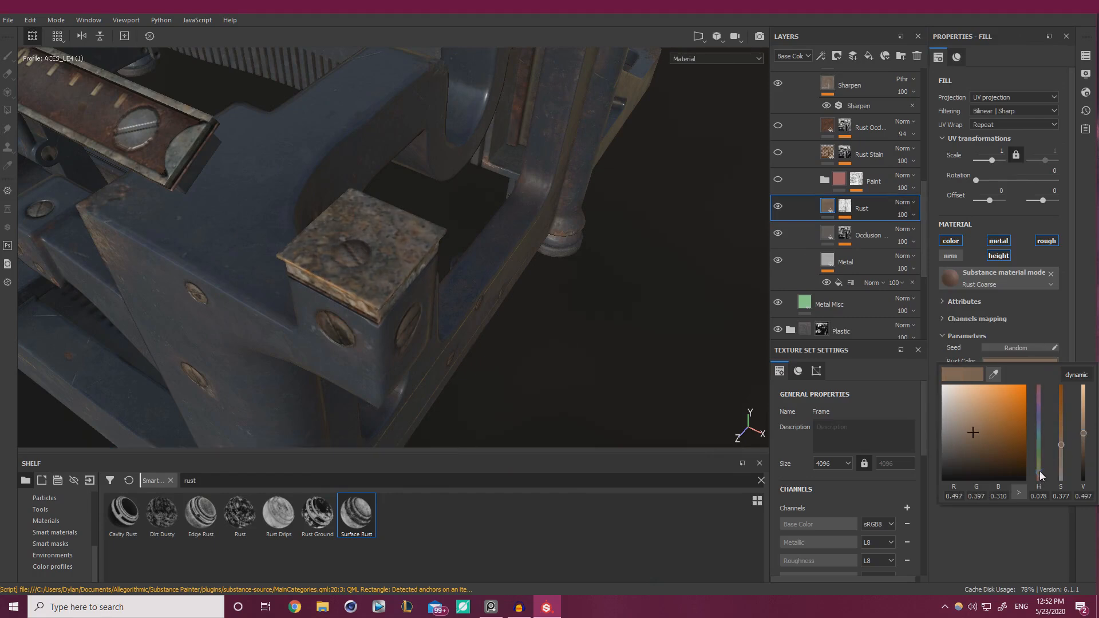
{"action": "left_click", "coordinate": [1040, 472]}
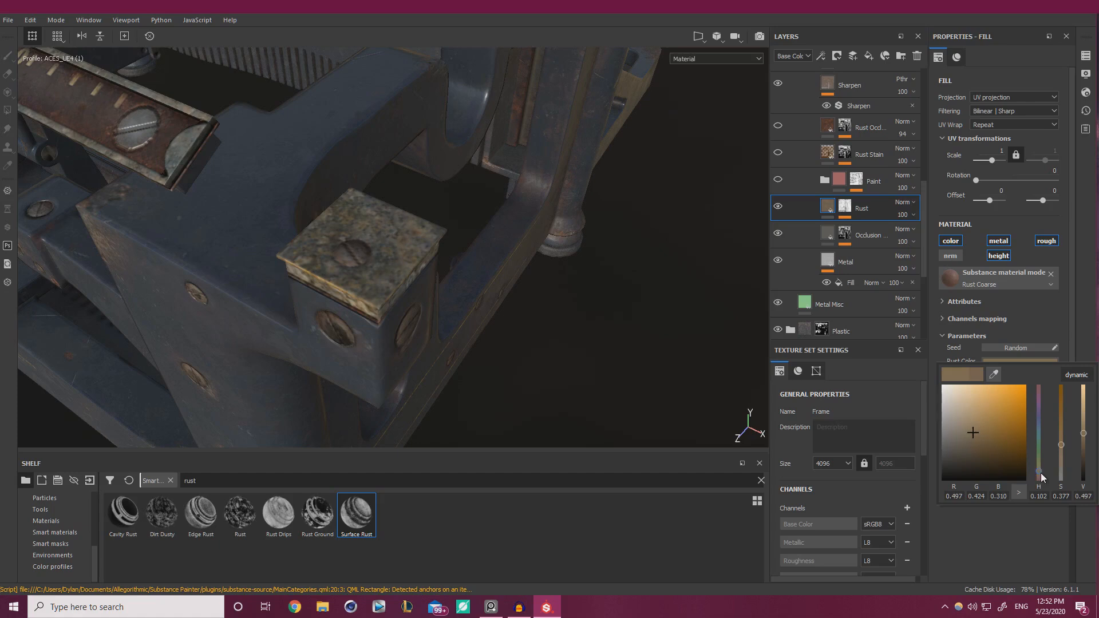
{"action": "left_click", "coordinate": [1040, 473]}
{"action": "left_click", "coordinate": [1061, 437]}
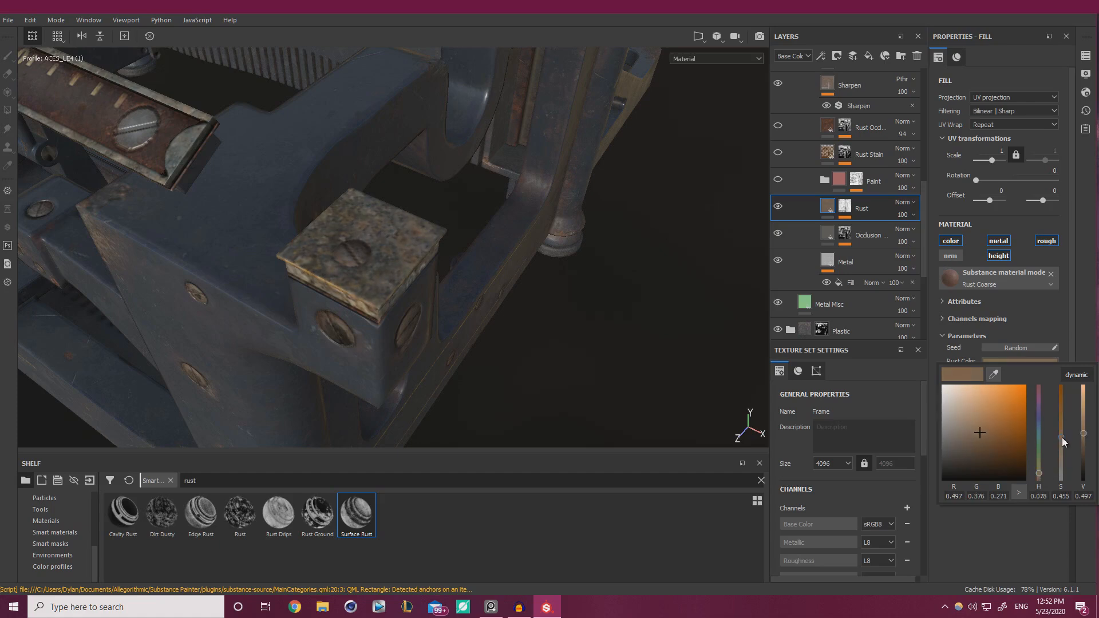
Review the new rust color on the end cap and add a paint effect above the generator in the Rust layer's mask
{"action": "scroll", "coordinate": [275, 264], "scroll_direction": "down", "scroll_amount": 4}
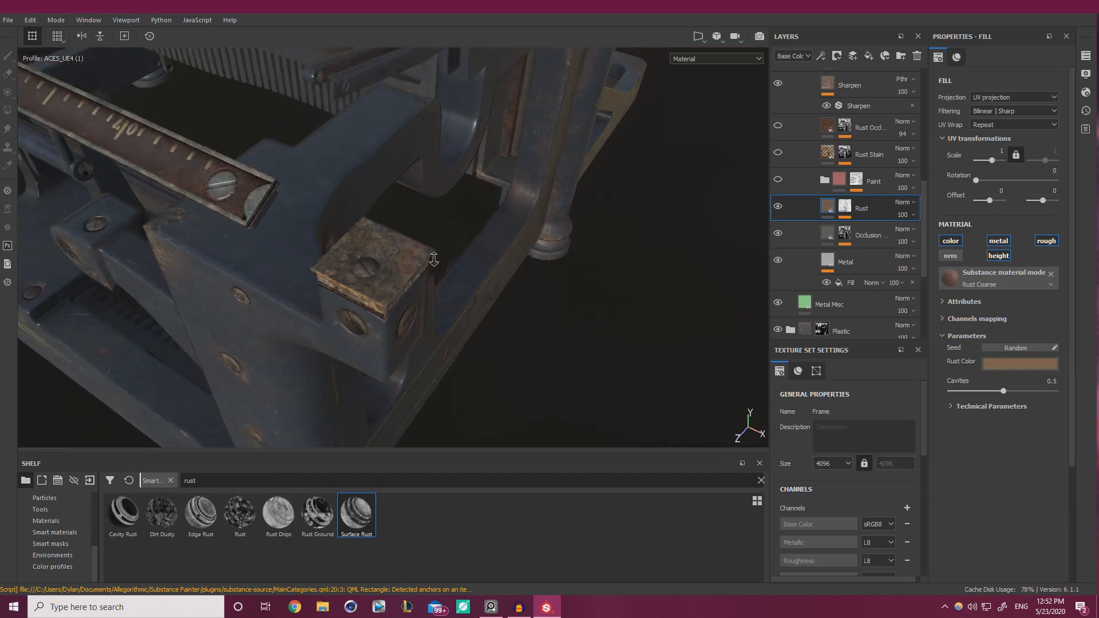
{"action": "left_click_drag", "start_coordinate": [252, 275], "coordinate": [286, 249], "text": "alt"}
{"action": "scroll", "coordinate": [291, 251], "scroll_direction": "up", "scroll_amount": 4}
{"action": "left_click", "coordinate": [845, 217]}
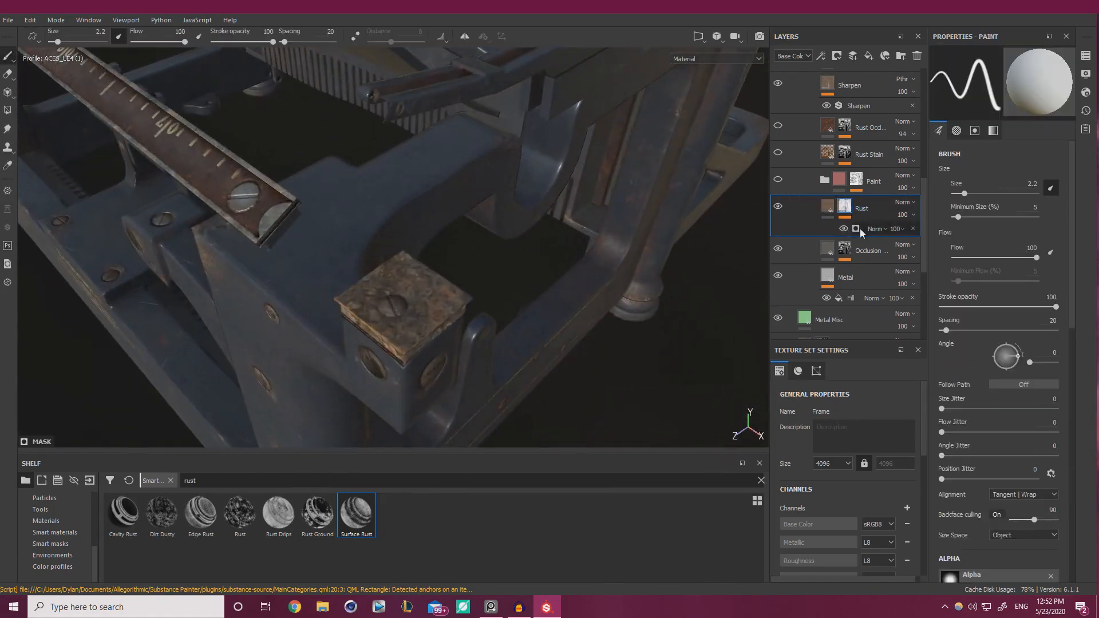
{"action": "right_click", "coordinate": [857, 228]}
{"action": "left_click", "coordinate": [894, 250]}
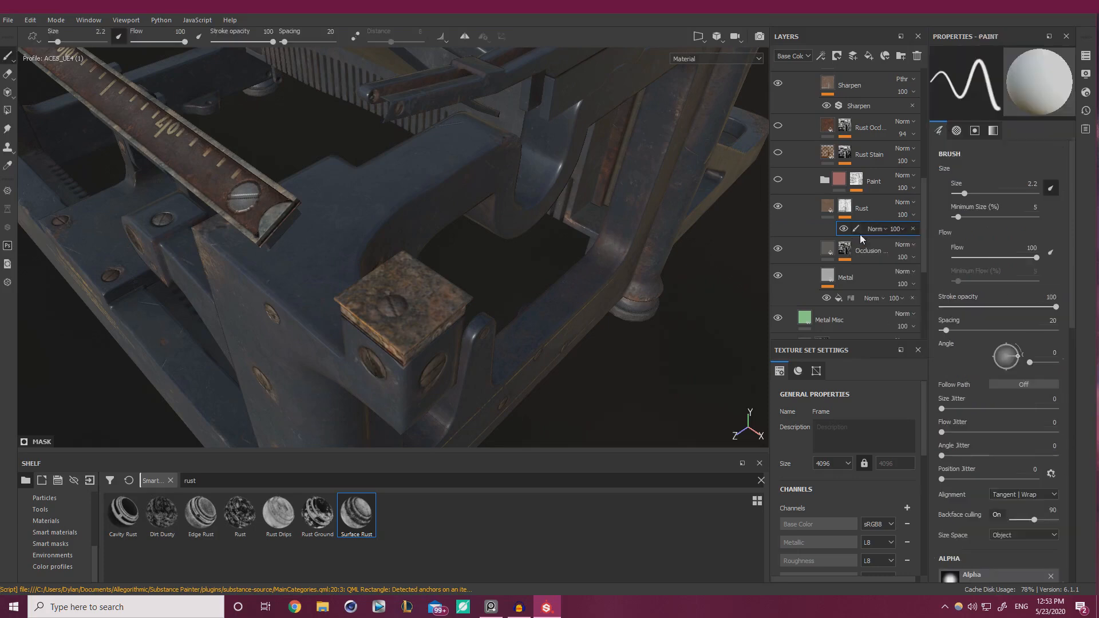
Choose the Mold brush by searching the brushes for "mold"
{"action": "scroll", "coordinate": [43, 534], "scroll_direction": "up", "scroll_amount": 5}
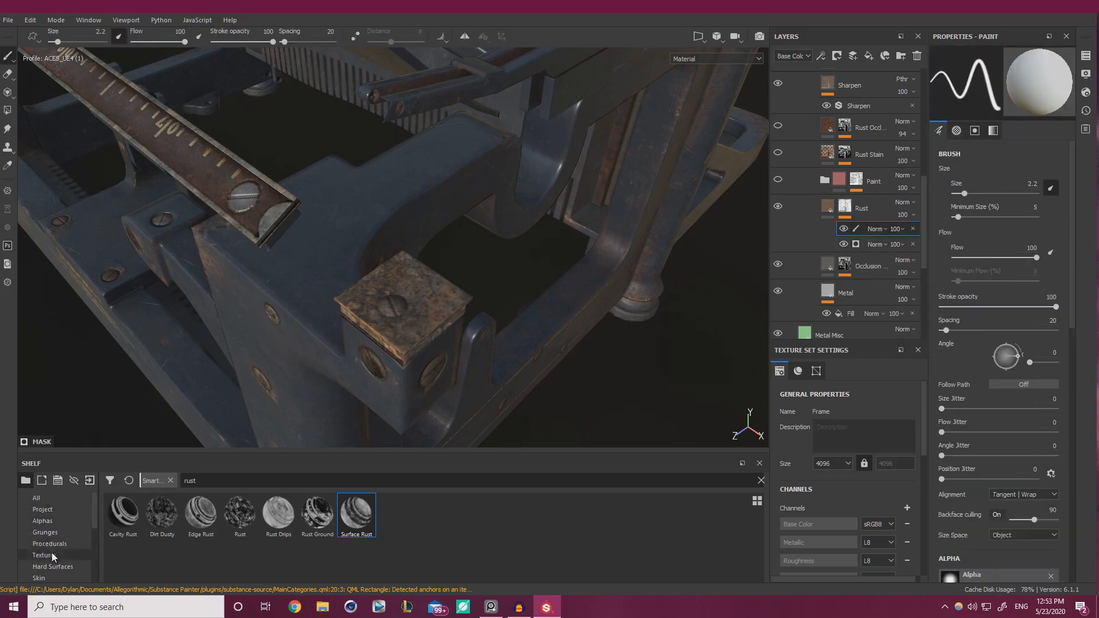
{"action": "left_click", "coordinate": [218, 481]}
{"action": "type", "text": "mold"}
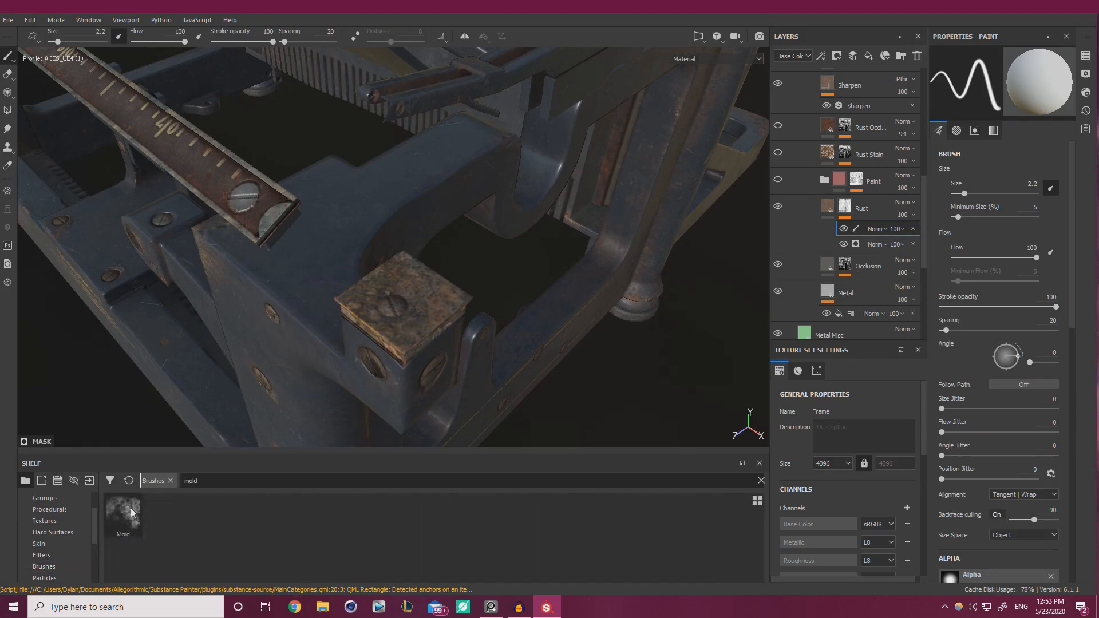
{"action": "left_click", "coordinate": [123, 514]}
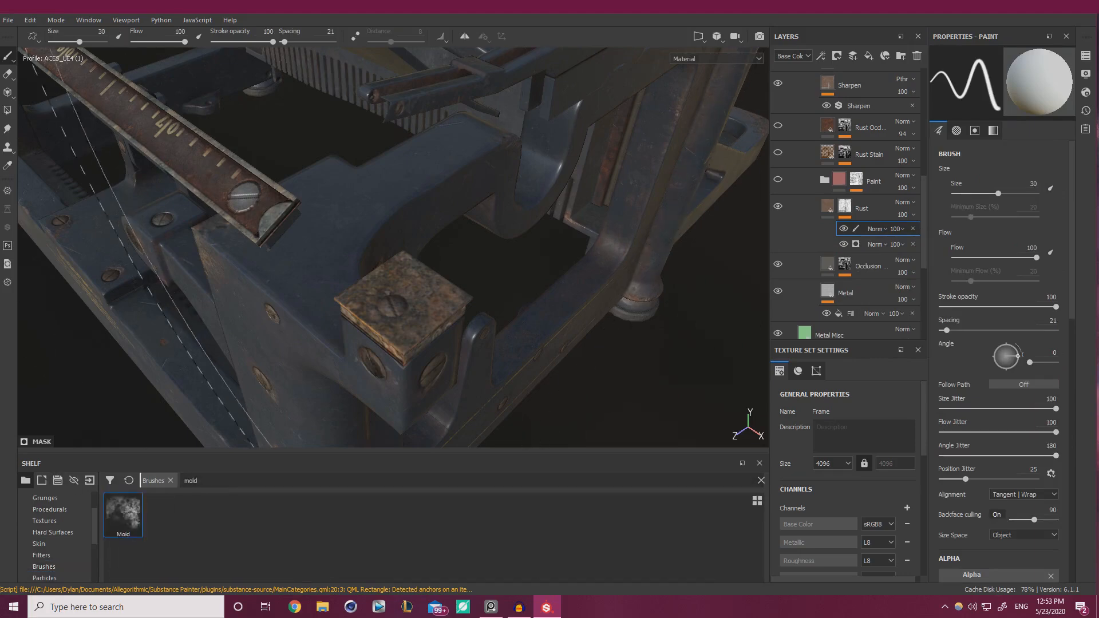
Paint around the end cap's screw in the Rust mask with brush size 1.16 and grayscale 0.2116
{"action": "scroll", "coordinate": [983, 484], "scroll_direction": "down", "scroll_amount": 3}
{"action": "scroll", "coordinate": [983, 483], "scroll_direction": "down", "scroll_amount": 3}
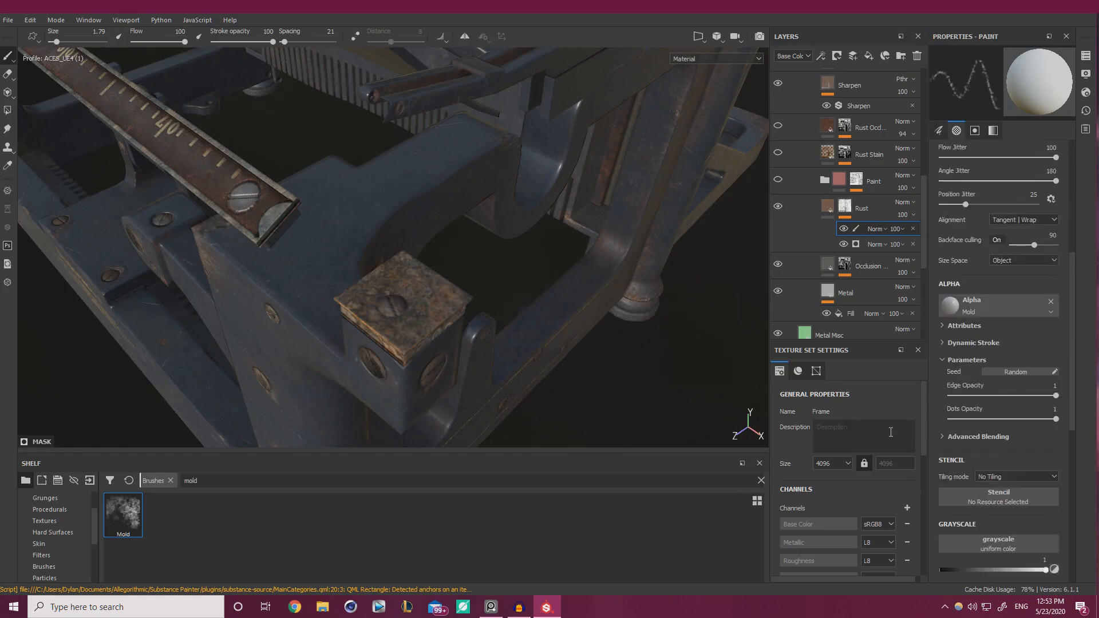
{"action": "left_click", "coordinate": [955, 571]}
{"action": "left_click_drag", "start_coordinate": [956, 574], "coordinate": [962, 574]}
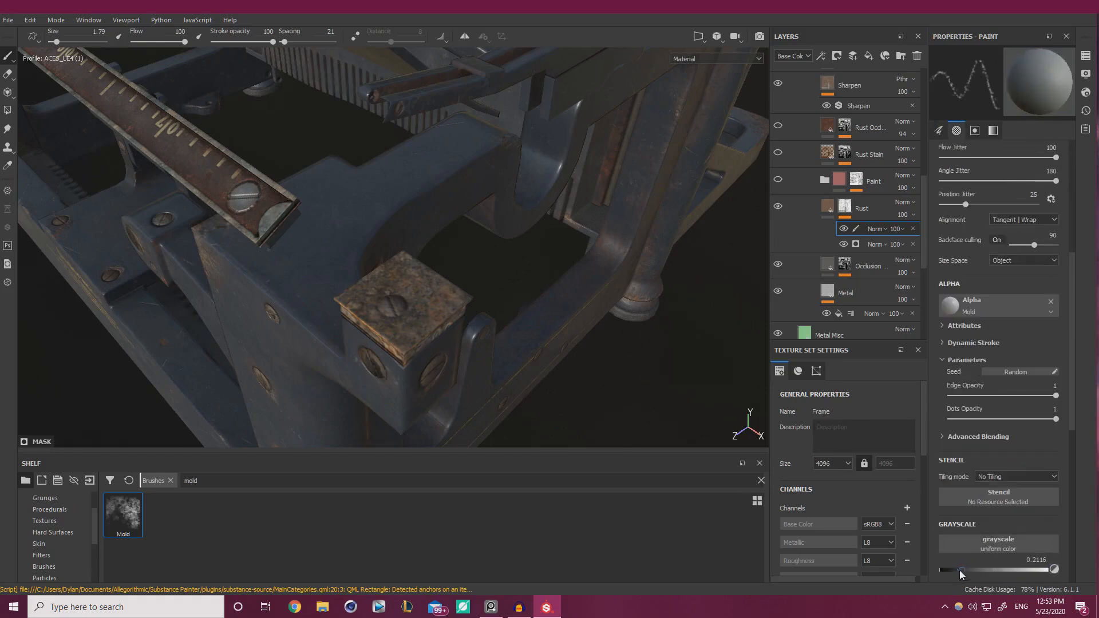
{"action": "left_click_drag", "start_coordinate": [401, 324], "coordinate": [447, 383], "text": "alt"}
{"action": "right_click_drag", "start_coordinate": [446, 383], "coordinate": [460, 401], "text": "alt"}
{"action": "mouse_move", "coordinate": [401, 297]}
{"action": "right_mouse_down", "text": "ctrl"}
{"action": "mouse_move", "coordinate": [385, 296]}
{"action": "mouse_move", "coordinate": [394, 297]}
{"action": "right_mouse_up", "text": "ctrl"}
{"action": "left_click_drag", "start_coordinate": [387, 293], "coordinate": [393, 283]}
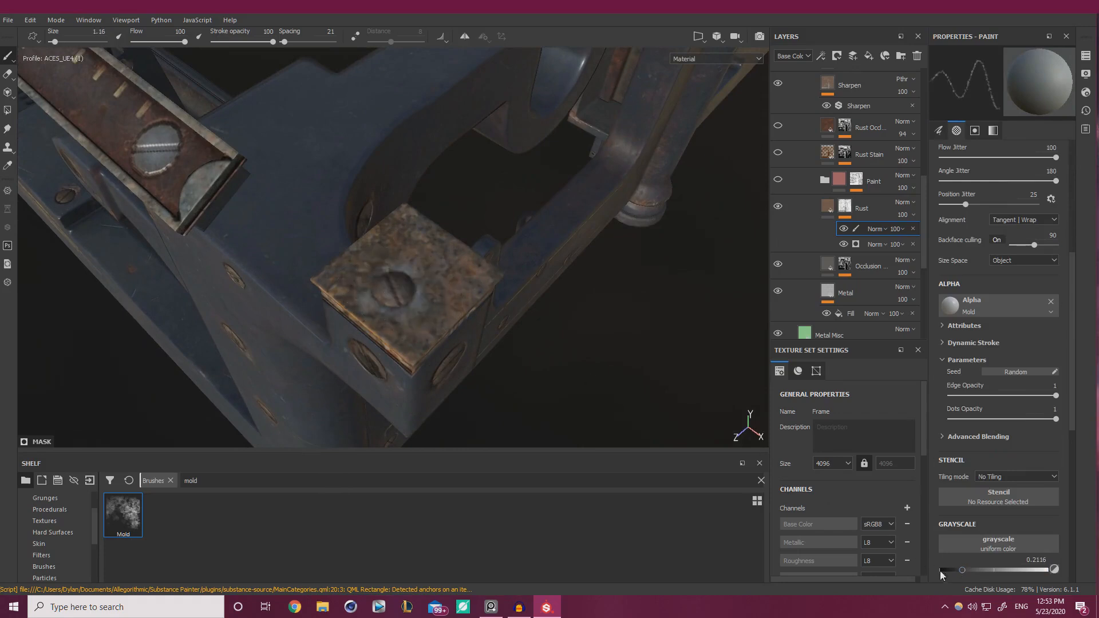
Raise the brush grayscale to 0.4974 and the size to 1.43, and paint the cap's top beside the screw
{"action": "left_click", "coordinate": [994, 571]}
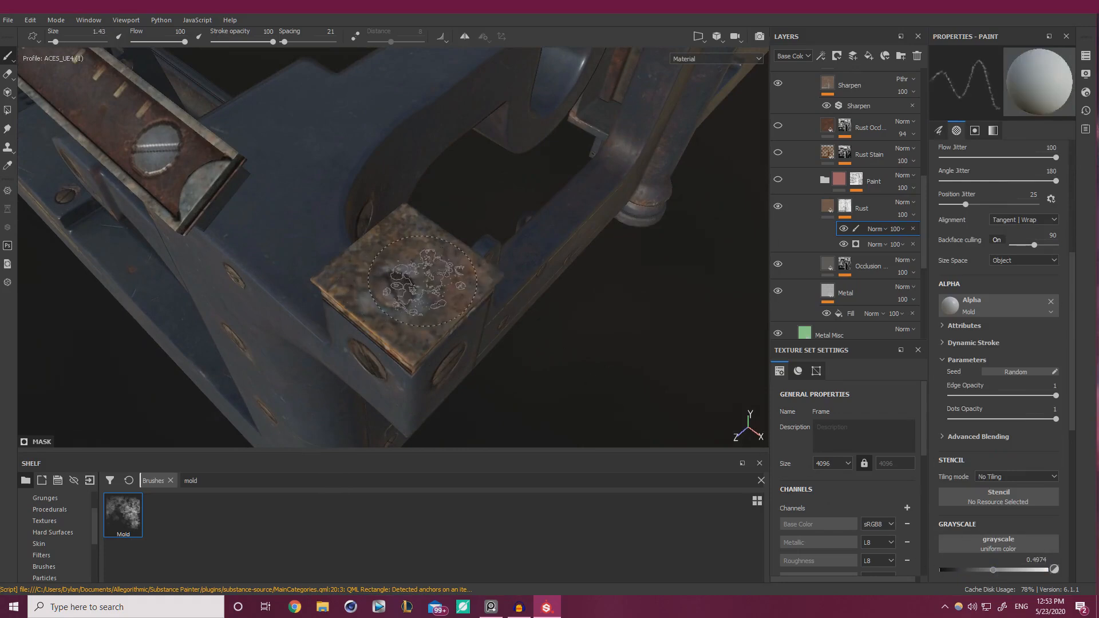
{"action": "right_click_drag", "start_coordinate": [379, 284], "coordinate": [390, 284], "text": "ctrl"}
{"action": "left_click_drag", "start_coordinate": [415, 276], "coordinate": [400, 276]}
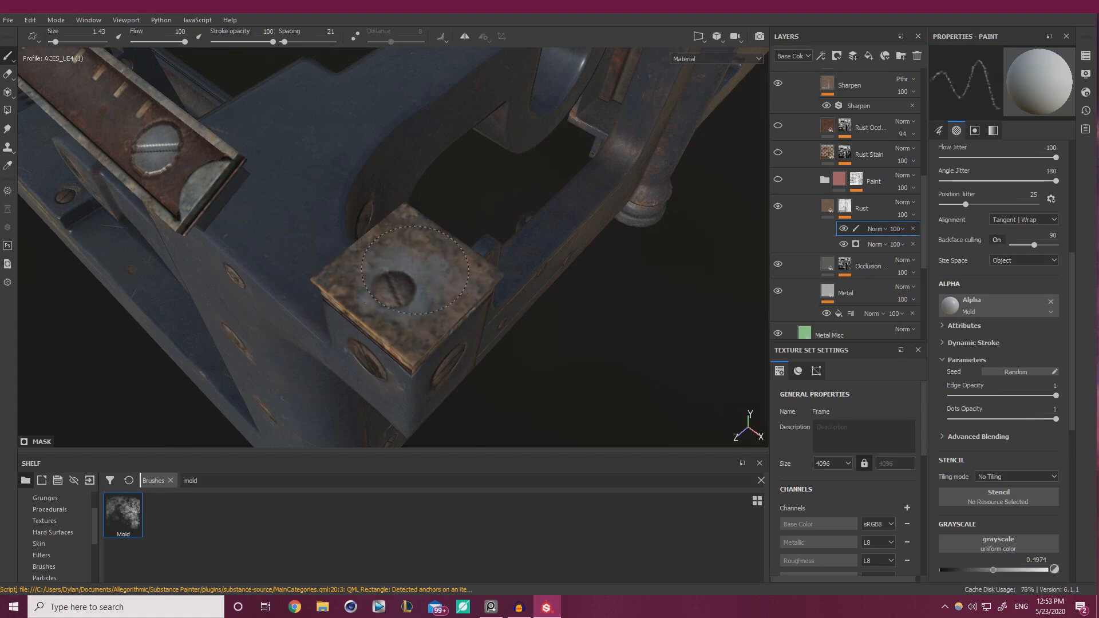
Paint the end cap's top around the screw with grayscale 0.3175 at brush size 2.17 and grayscale 0.7460 at size 1.78
{"action": "left_click", "coordinate": [975, 571]}
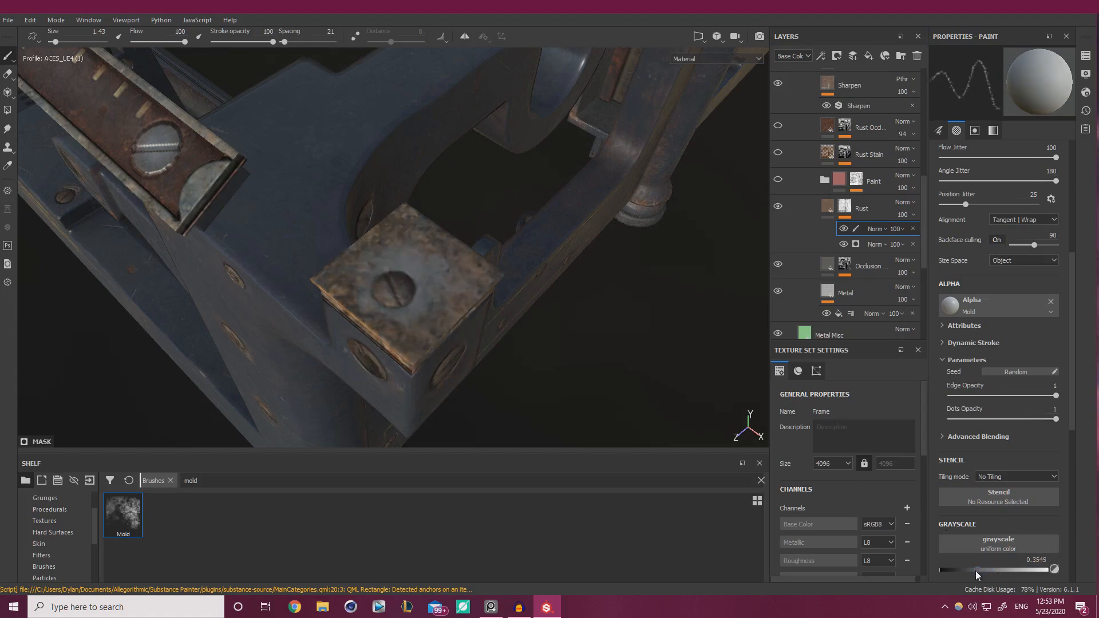
{"action": "right_click_drag", "start_coordinate": [400, 276], "coordinate": [429, 276], "text": "ctrl"}
{"action": "left_click_drag", "start_coordinate": [401, 276], "coordinate": [425, 259]}
{"action": "mouse_move", "coordinate": [362, 280]}
{"action": "left_mouse_down"}
{"action": "mouse_move", "coordinate": [369, 269]}
{"action": "mouse_move", "coordinate": [371, 279]}
{"action": "left_mouse_up"}
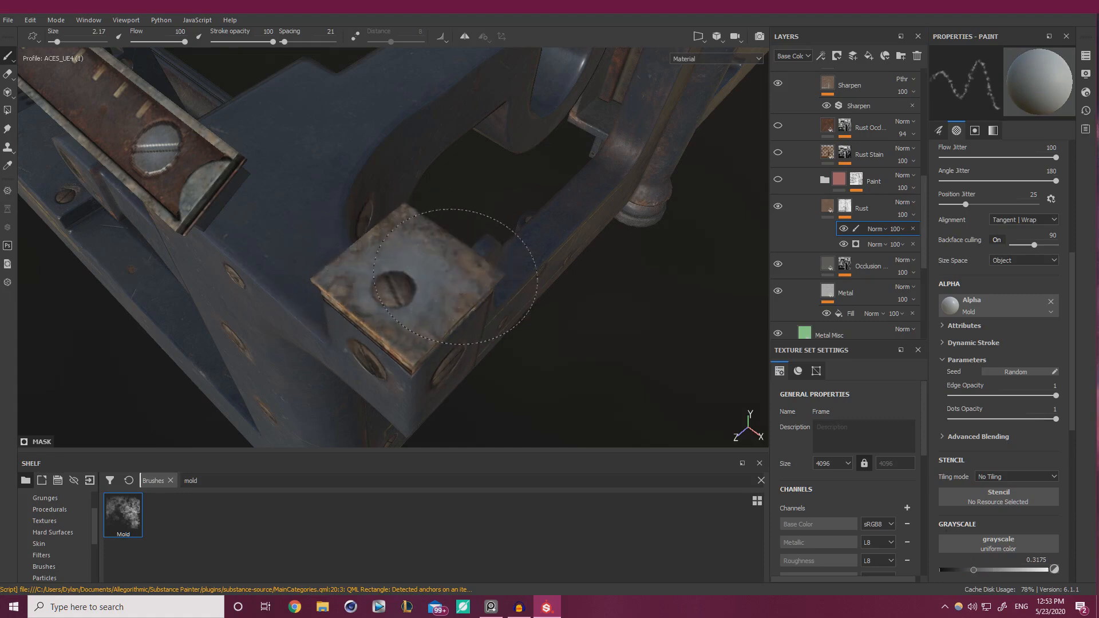
{"action": "left_click", "coordinate": [1021, 570]}
{"action": "right_click_drag", "start_coordinate": [388, 281], "coordinate": [367, 281], "text": "ctrl"}
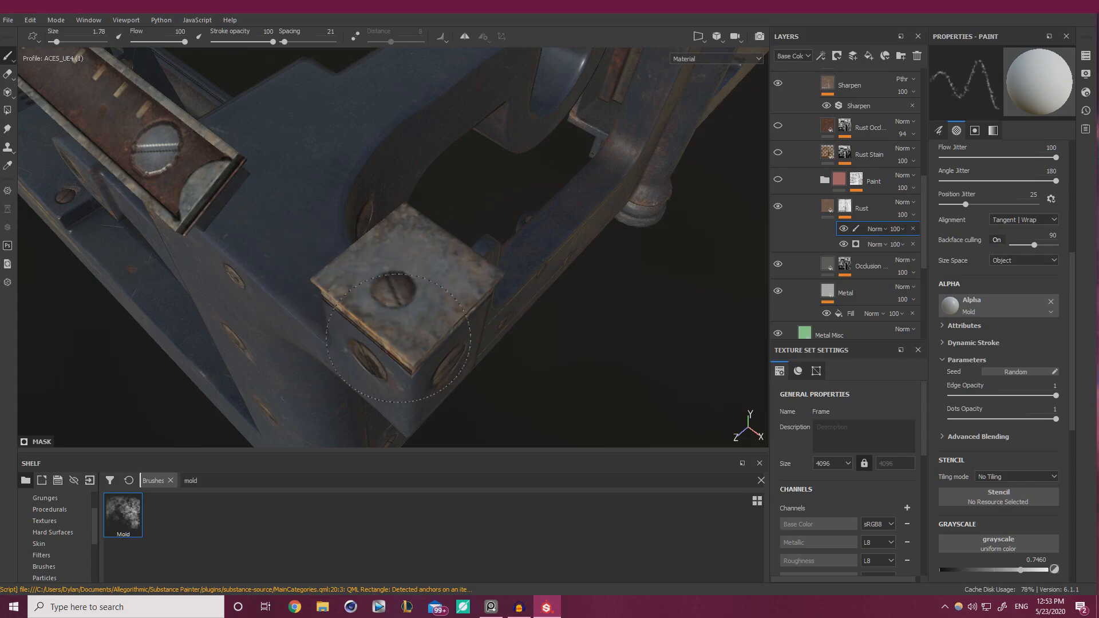
Paint the cap's outer side faces in the Rust mask with brush sizes 0.38 and 0.88
{"action": "left_click_drag", "start_coordinate": [462, 301], "coordinate": [342, 219], "text": "alt"}
{"action": "mouse_move", "coordinate": [342, 219]}
{"action": "right_mouse_down", "text": "alt"}
{"action": "mouse_move", "coordinate": [307, 258]}
{"action": "mouse_move", "coordinate": [240, 258]}
{"action": "right_mouse_up", "text": "alt"}
{"action": "right_click_drag", "start_coordinate": [241, 258], "coordinate": [315, 240], "text": "shift"}
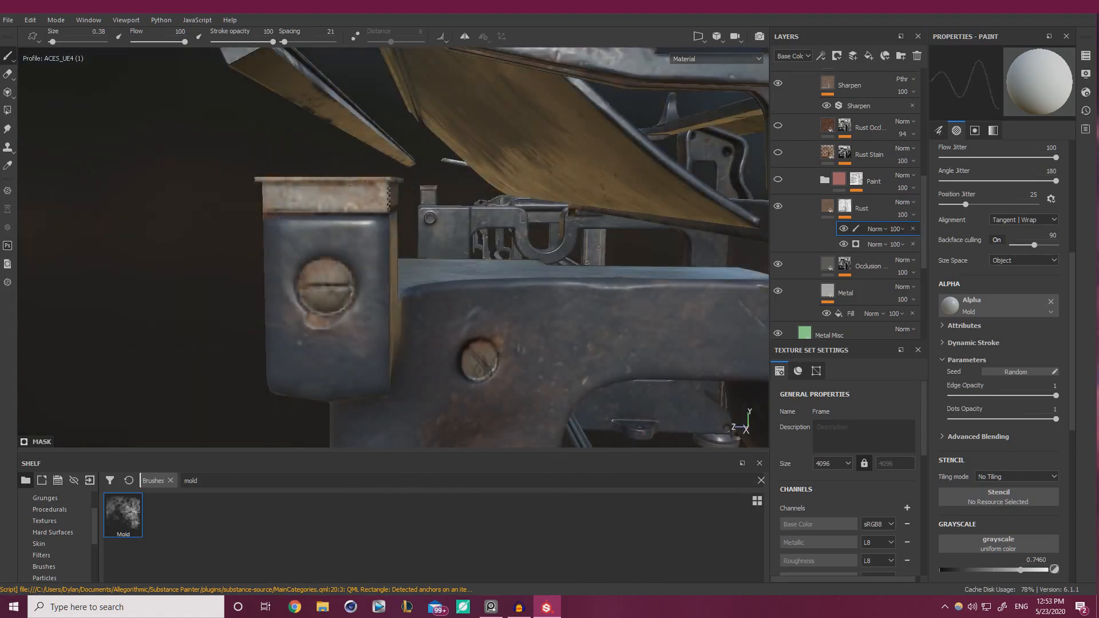
{"action": "mouse_move", "coordinate": [321, 205]}
{"action": "left_mouse_down"}
{"action": "mouse_move", "coordinate": [389, 229]}
{"action": "mouse_move", "coordinate": [405, 248]}
{"action": "mouse_move", "coordinate": [368, 228]}
{"action": "mouse_move", "coordinate": [278, 214]}
{"action": "left_mouse_up"}
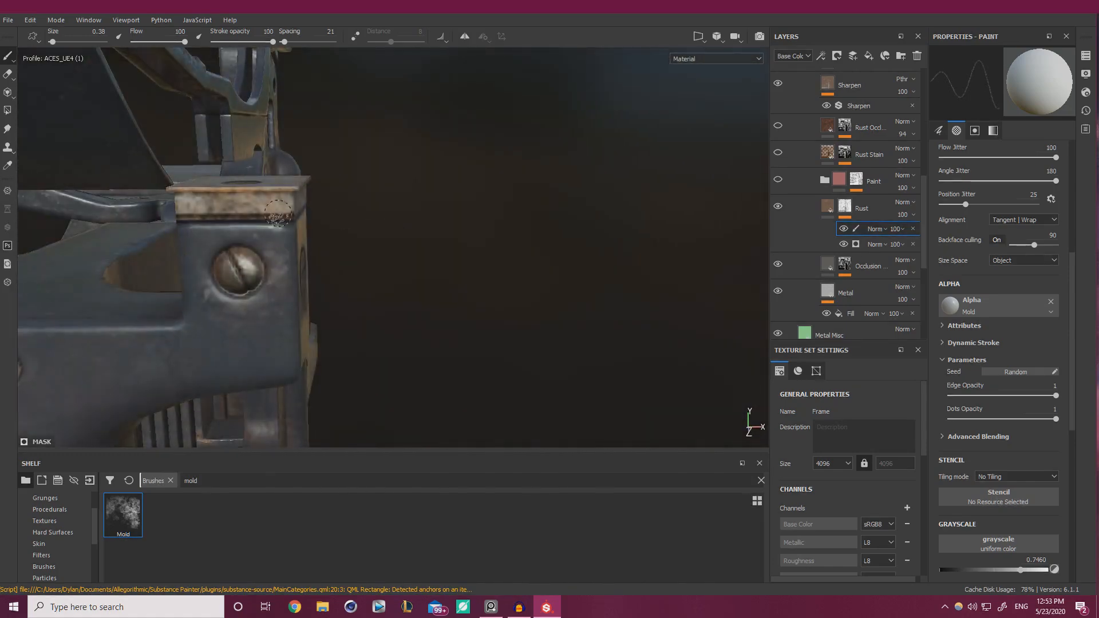
{"action": "right_click_drag", "start_coordinate": [278, 214], "coordinate": [286, 213], "text": "ctrl"}
{"action": "mouse_move", "coordinate": [269, 221]}
{"action": "left_mouse_down", "text": "alt"}
{"action": "mouse_move", "coordinate": [281, 206]}
{"action": "mouse_move", "coordinate": [446, 248]}
{"action": "mouse_move", "coordinate": [564, 252]}
{"action": "mouse_move", "coordinate": [676, 227]}
{"action": "left_mouse_up", "text": "alt"}
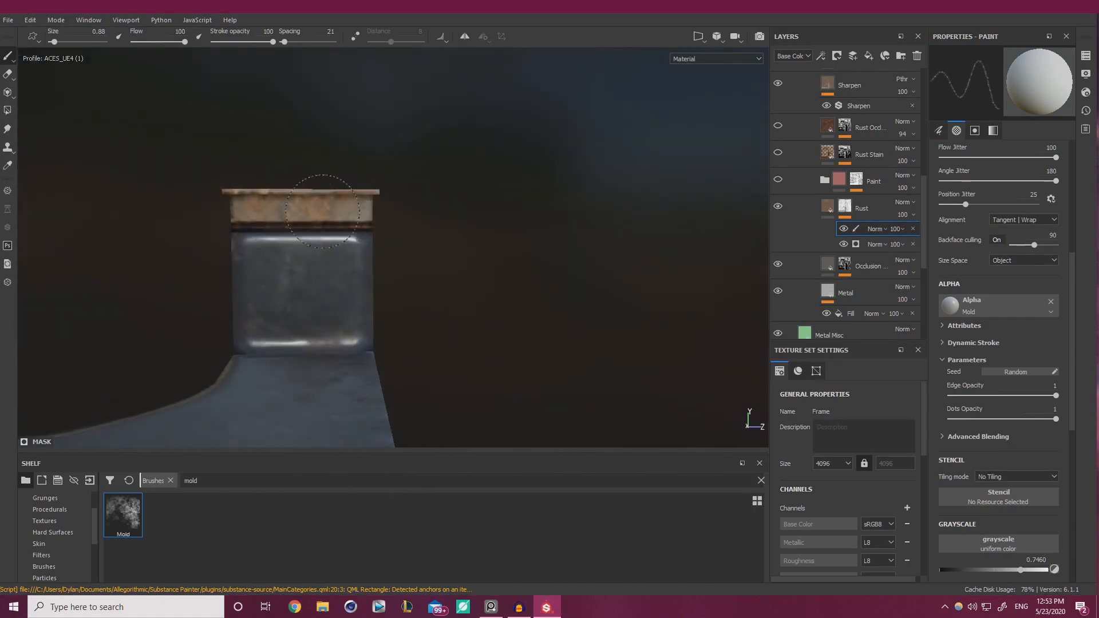
{"action": "mouse_move", "coordinate": [410, 256]}
{"action": "left_mouse_down", "text": "alt"}
{"action": "mouse_move", "coordinate": [422, 265]}
{"action": "mouse_move", "coordinate": [373, 244]}
{"action": "left_mouse_up", "text": "alt"}
Paint the same cap's remaining side face in the Rust mask with brush size 0.88
{"action": "left_click_drag", "start_coordinate": [279, 202], "coordinate": [372, 232], "text": "alt"}
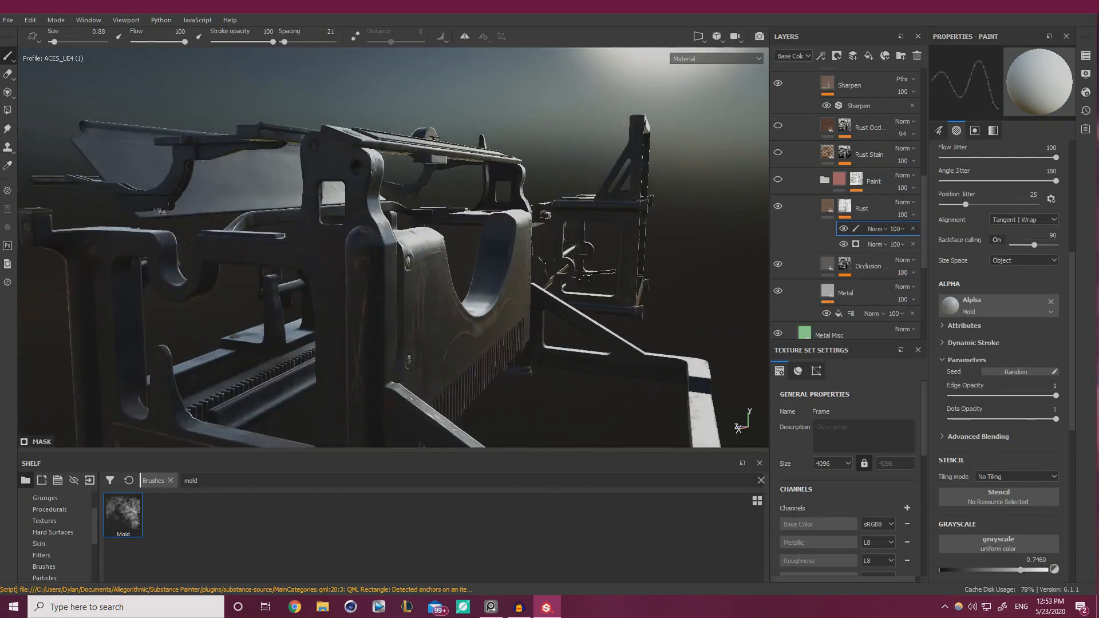
{"action": "left_click_drag", "start_coordinate": [162, 212], "coordinate": [258, 220], "text": "alt"}
{"action": "right_click_drag", "start_coordinate": [246, 224], "coordinate": [333, 221], "text": "shift"}
{"action": "left_click_drag", "start_coordinate": [333, 222], "coordinate": [339, 261], "text": "alt"}
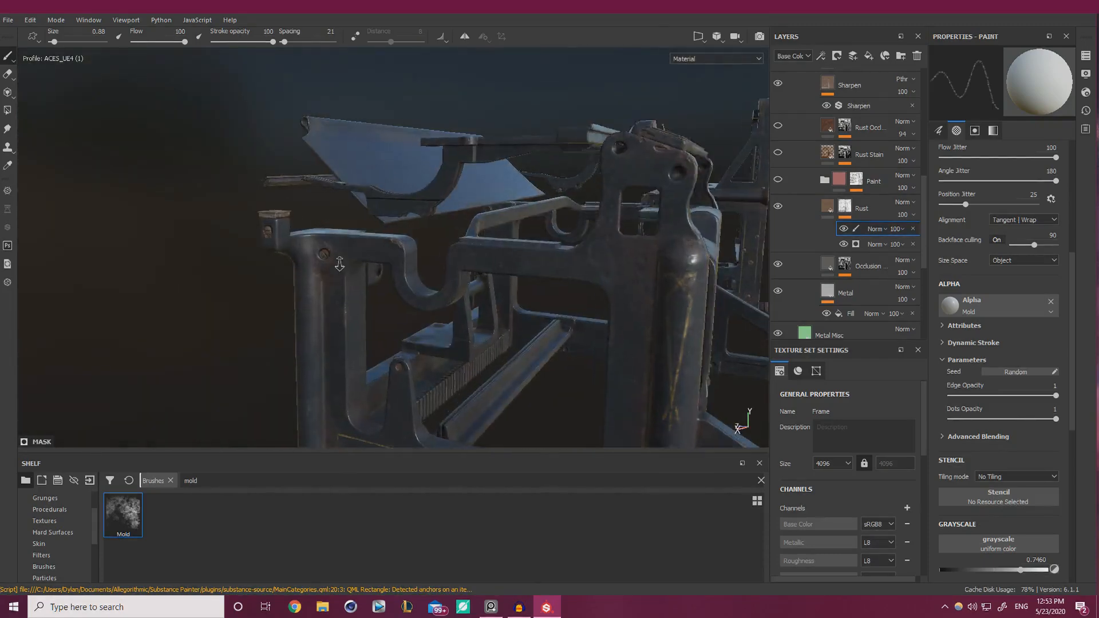
{"action": "right_click_drag", "start_coordinate": [260, 252], "coordinate": [271, 207], "text": "alt"}
{"action": "middle_click_drag", "start_coordinate": [271, 207], "coordinate": [312, 240], "text": "alt"}
{"action": "left_click_drag", "start_coordinate": [312, 240], "coordinate": [230, 233], "text": "alt"}
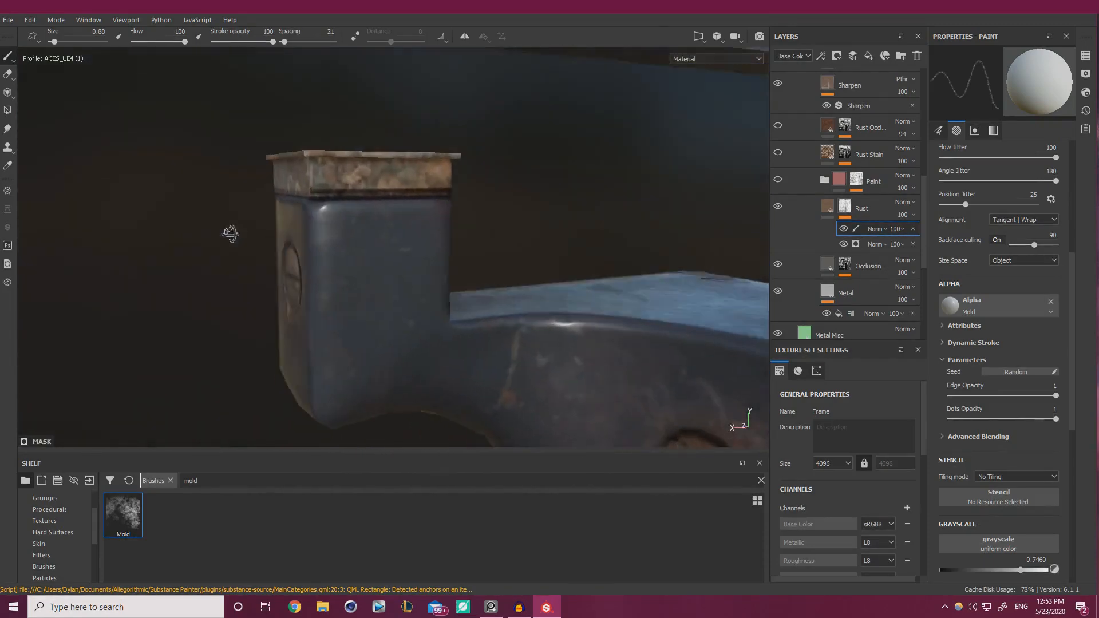
{"action": "right_click_drag", "start_coordinate": [231, 233], "coordinate": [274, 229], "text": "alt"}
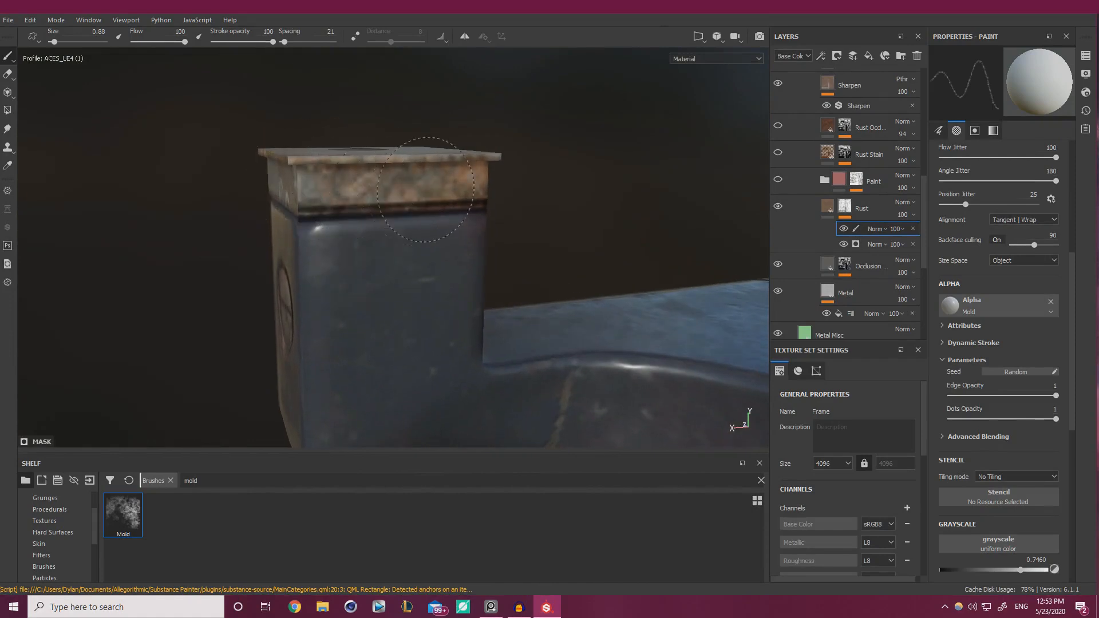
{"action": "left_click_drag", "start_coordinate": [448, 203], "coordinate": [477, 180]}
Paint the opposite end cap's top at brush size 1.95, first with grayscale 0.2169 and again with 0.6878
{"action": "mouse_move", "coordinate": [378, 240]}
{"action": "left_mouse_down", "text": "alt"}
{"action": "mouse_move", "coordinate": [375, 287]}
{"action": "mouse_move", "coordinate": [546, 308]}
{"action": "mouse_move", "coordinate": [500, 360]}
{"action": "mouse_move", "coordinate": [513, 304]}
{"action": "mouse_move", "coordinate": [579, 272]}
{"action": "mouse_move", "coordinate": [395, 292]}
{"action": "mouse_move", "coordinate": [488, 356]}
{"action": "mouse_move", "coordinate": [395, 407]}
{"action": "mouse_move", "coordinate": [27, 229]}
{"action": "left_mouse_up", "text": "alt"}
{"action": "right_click_drag", "start_coordinate": [332, 236], "coordinate": [307, 262], "text": "alt"}
{"action": "middle_click_drag", "start_coordinate": [306, 262], "coordinate": [744, 275], "text": "alt"}
{"action": "left_click_drag", "start_coordinate": [296, 254], "coordinate": [498, 275], "text": "alt"}
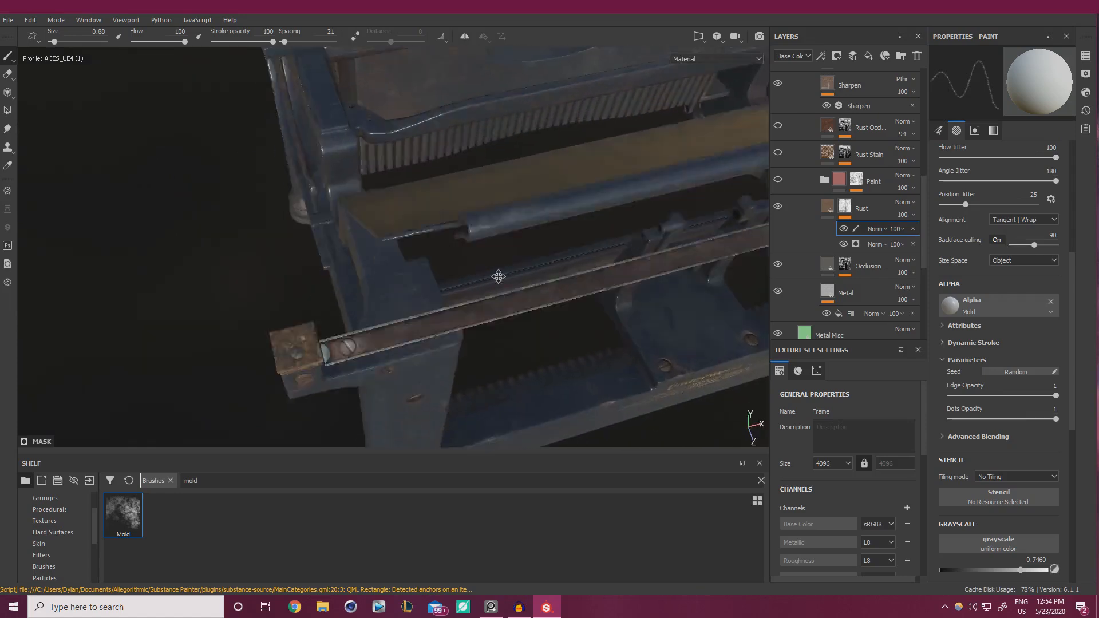
{"action": "middle_click_drag", "start_coordinate": [498, 275], "coordinate": [579, 189], "text": "alt"}
{"action": "right_click_drag", "start_coordinate": [481, 240], "coordinate": [533, 217], "text": "alt"}
{"action": "left_click_drag", "start_coordinate": [498, 229], "coordinate": [538, 304], "text": "alt"}
{"action": "mouse_move", "coordinate": [533, 292]}
{"action": "middle_mouse_down", "text": "alt"}
{"action": "mouse_move", "coordinate": [526, 329]}
{"action": "mouse_move", "coordinate": [529, 295]}
{"action": "middle_mouse_up", "text": "alt"}
{"action": "right_click_drag", "start_coordinate": [530, 295], "coordinate": [590, 320], "text": "alt"}
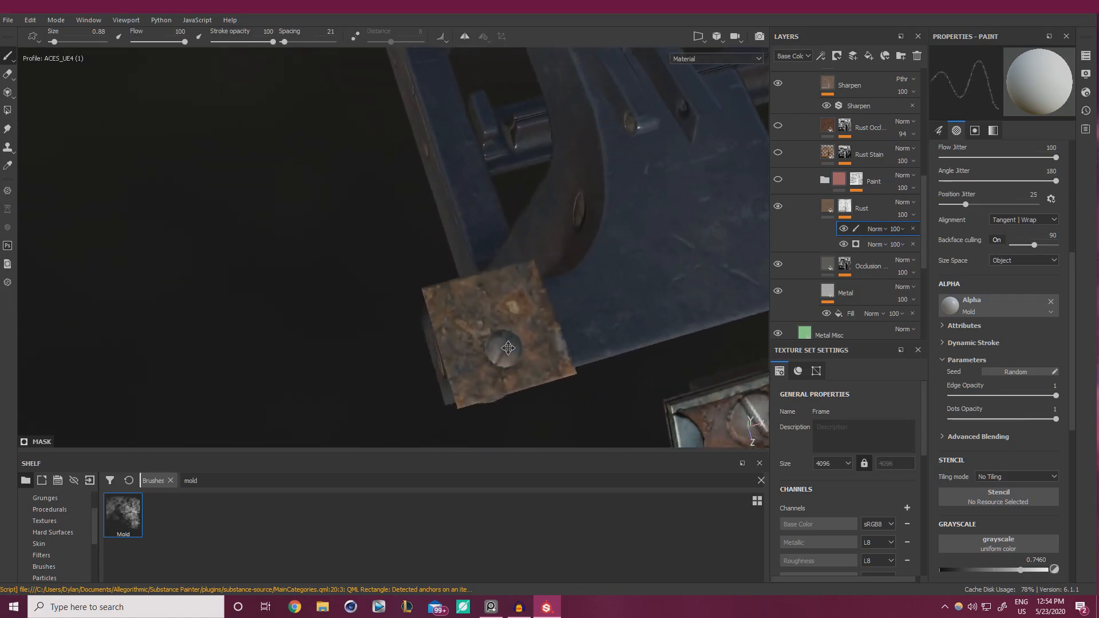
{"action": "left_click_drag", "start_coordinate": [590, 321], "coordinate": [607, 274], "text": "alt"}
{"action": "left_click", "coordinate": [964, 571]}
{"action": "right_click_drag", "start_coordinate": [461, 252], "coordinate": [486, 253], "text": "ctrl"}
{"action": "mouse_move", "coordinate": [476, 275]}
{"action": "left_mouse_down"}
{"action": "mouse_move", "coordinate": [511, 277]}
{"action": "mouse_move", "coordinate": [454, 286]}
{"action": "mouse_move", "coordinate": [497, 264]}
{"action": "mouse_move", "coordinate": [511, 239]}
{"action": "mouse_move", "coordinate": [505, 312]}
{"action": "left_mouse_up"}
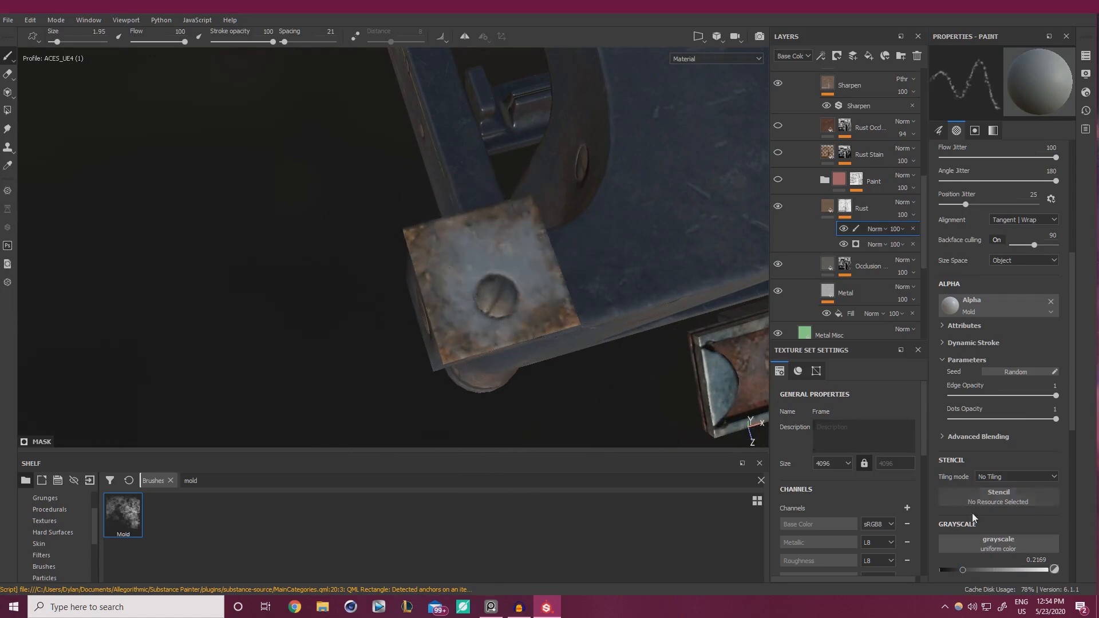
{"action": "left_click_drag", "start_coordinate": [963, 570], "coordinate": [1014, 571]}
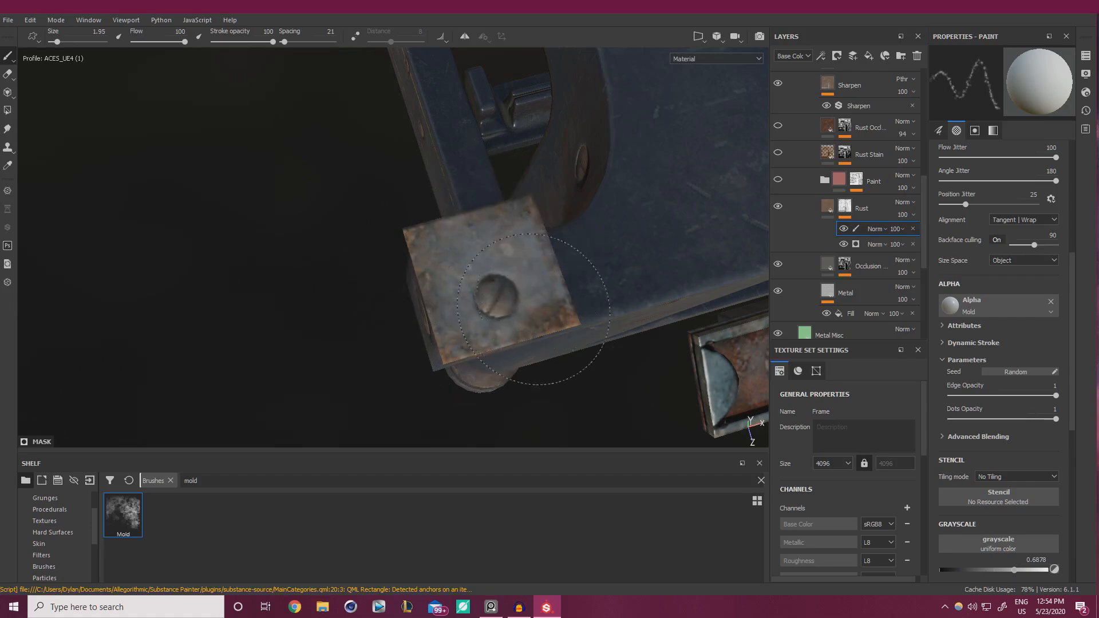
Reduce the brush size to 0.68 and paint the side face of the opposite end cap that adjoins the frame arm
{"action": "left_click_drag", "start_coordinate": [533, 309], "coordinate": [594, 269], "text": "alt"}
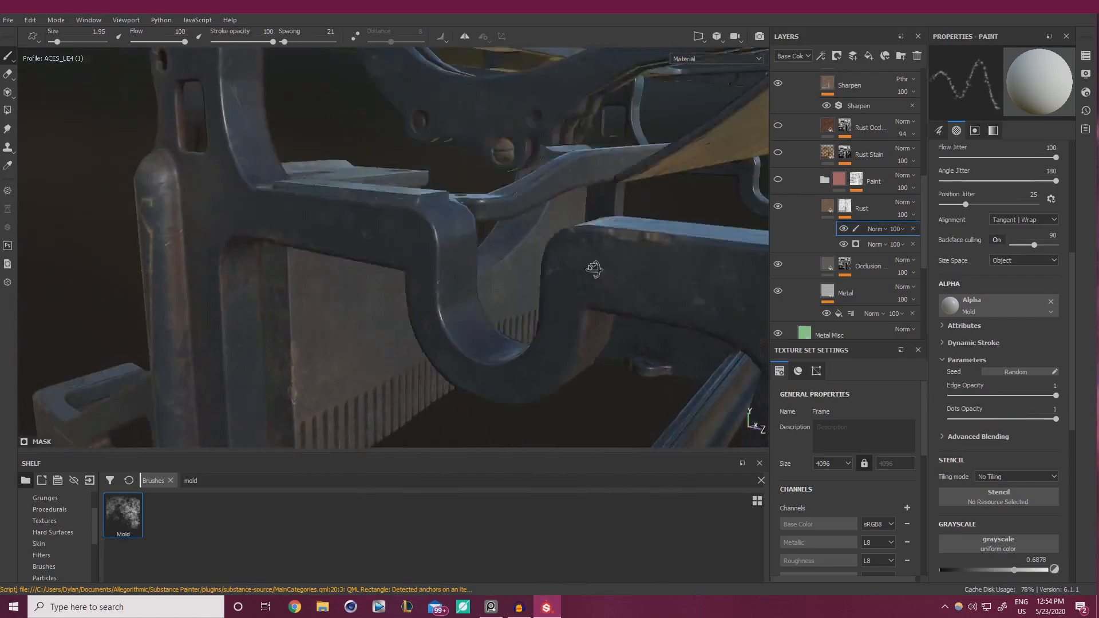
{"action": "right_click_drag", "start_coordinate": [594, 269], "coordinate": [487, 220], "text": "alt"}
{"action": "left_click_drag", "start_coordinate": [487, 220], "coordinate": [518, 198], "text": "alt"}
{"action": "right_click_drag", "start_coordinate": [518, 229], "coordinate": [597, 288], "text": "alt"}
{"action": "right_click_drag", "start_coordinate": [572, 278], "coordinate": [552, 278], "text": "ctrl"}
{"action": "mouse_move", "coordinate": [552, 277]}
{"action": "right_mouse_down", "text": "shift"}
{"action": "mouse_move", "coordinate": [635, 269]}
{"action": "mouse_move", "coordinate": [670, 280]}
{"action": "right_mouse_up", "text": "shift"}
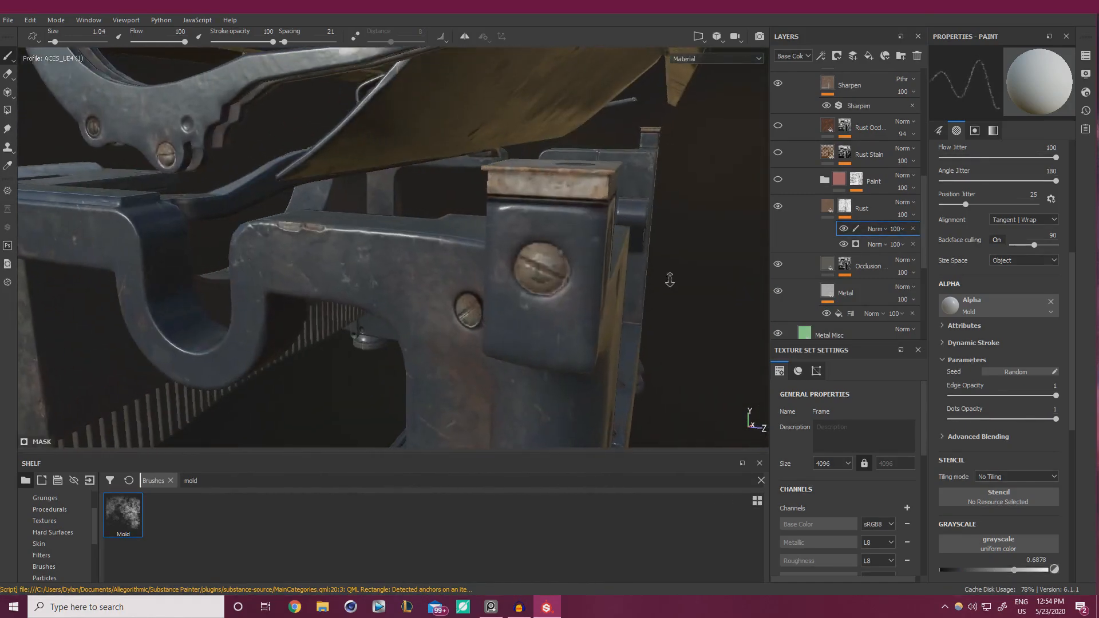
{"action": "mouse_move", "coordinate": [670, 280]}
{"action": "left_mouse_down", "text": "alt"}
{"action": "mouse_move", "coordinate": [515, 193]}
{"action": "mouse_move", "coordinate": [616, 201]}
{"action": "left_mouse_up", "text": "alt"}
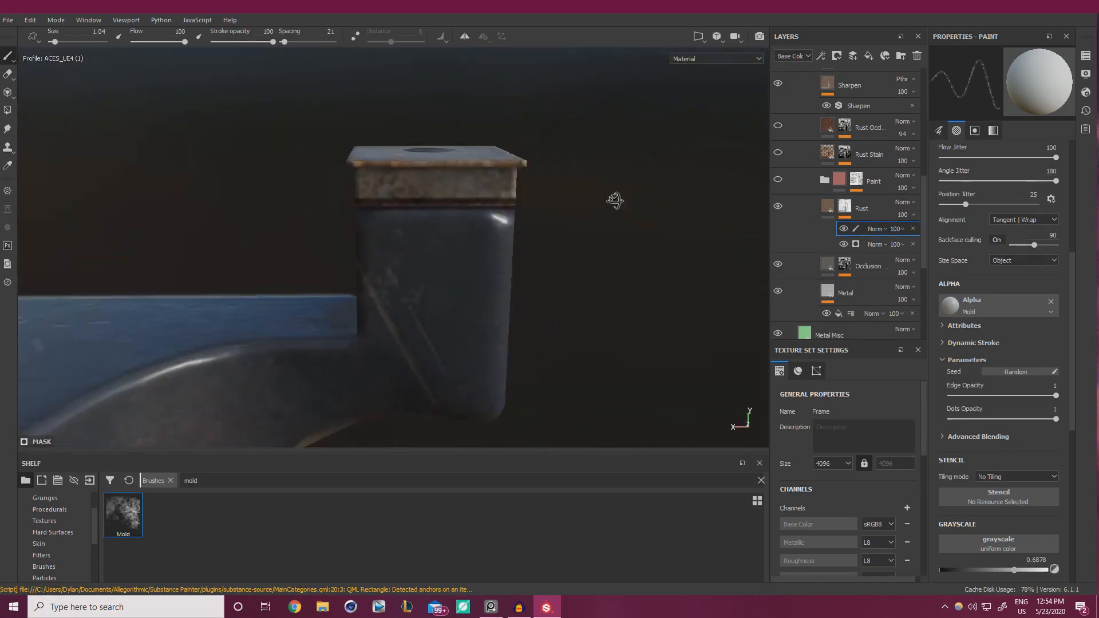
{"action": "right_click_drag", "start_coordinate": [510, 183], "coordinate": [446, 171], "text": "shift"}
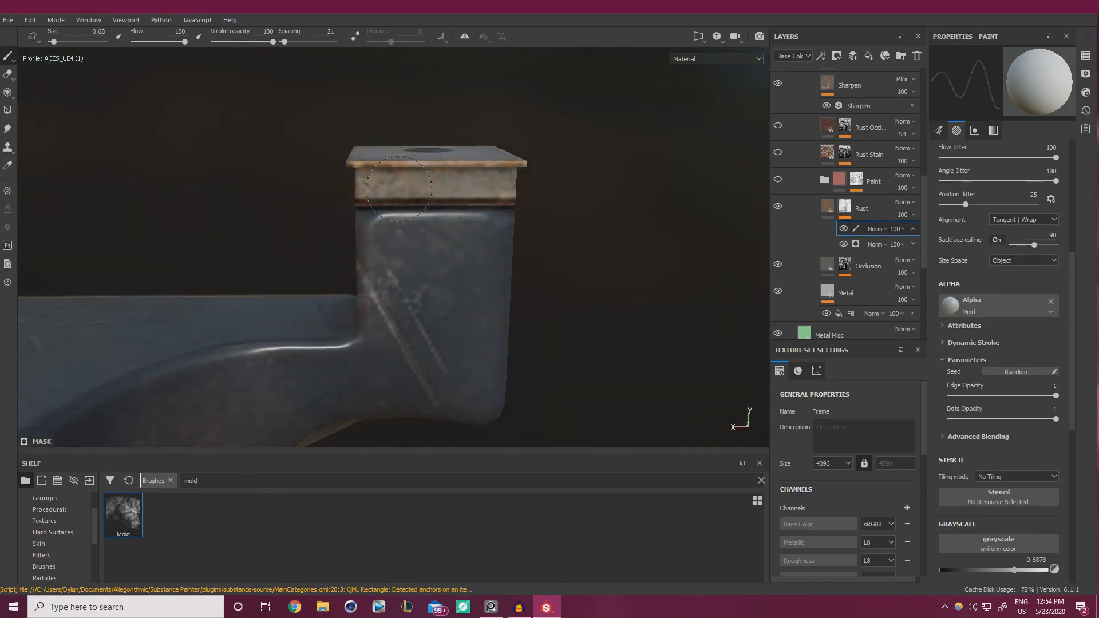
Paint the opposite cap's other side faces in the Rust mask with brush size 0.68 and grayscale 0.6878
{"action": "left_click_drag", "start_coordinate": [475, 192], "coordinate": [321, 209], "text": "alt"}
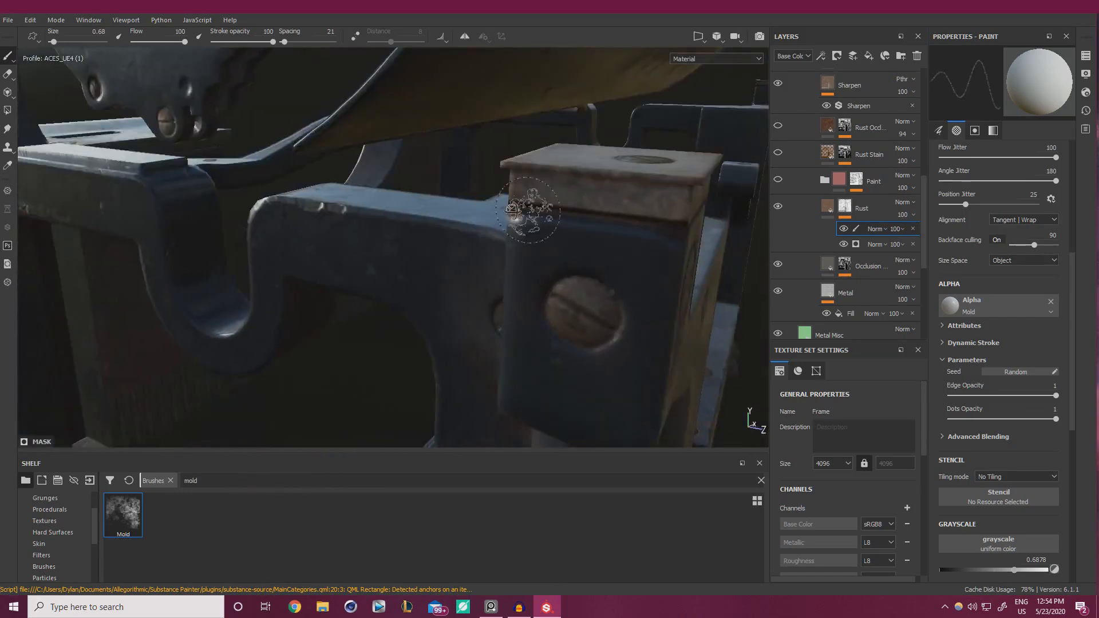
{"action": "left_click_drag", "start_coordinate": [530, 211], "coordinate": [441, 194], "text": "alt"}
{"action": "right_click_drag", "start_coordinate": [441, 195], "coordinate": [516, 198], "text": "shift"}
{"action": "middle_click_drag", "start_coordinate": [706, 202], "coordinate": [609, 198], "text": "alt"}
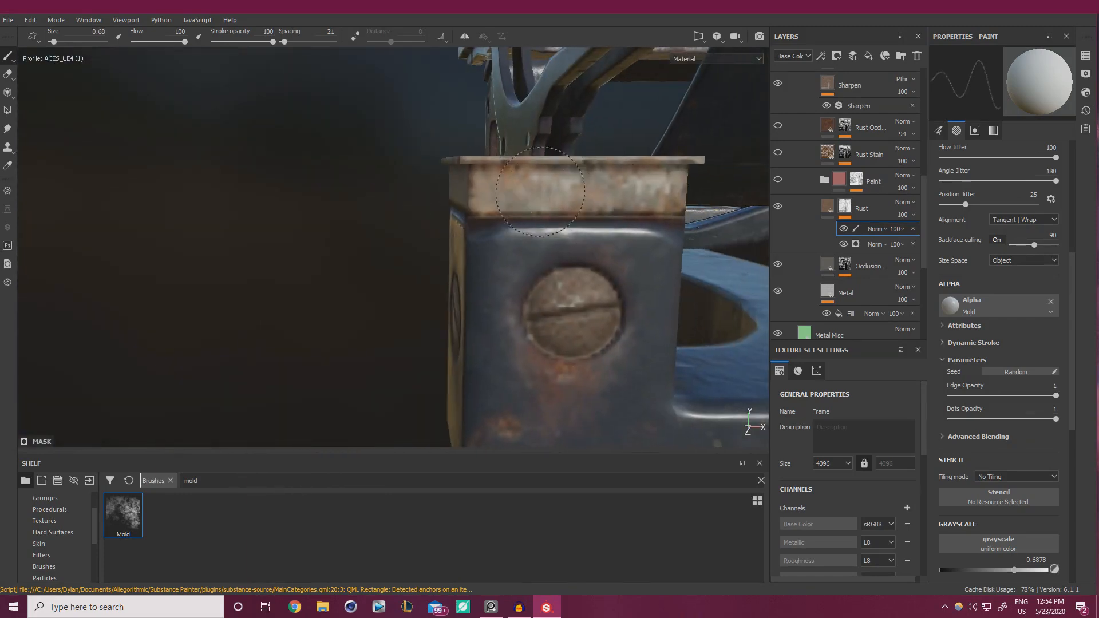
{"action": "mouse_move", "coordinate": [541, 191]}
{"action": "left_mouse_down"}
{"action": "mouse_move", "coordinate": [667, 195]}
{"action": "mouse_move", "coordinate": [452, 207]}
{"action": "left_mouse_up"}
{"action": "middle_click_drag", "start_coordinate": [452, 207], "coordinate": [499, 211], "text": "alt"}
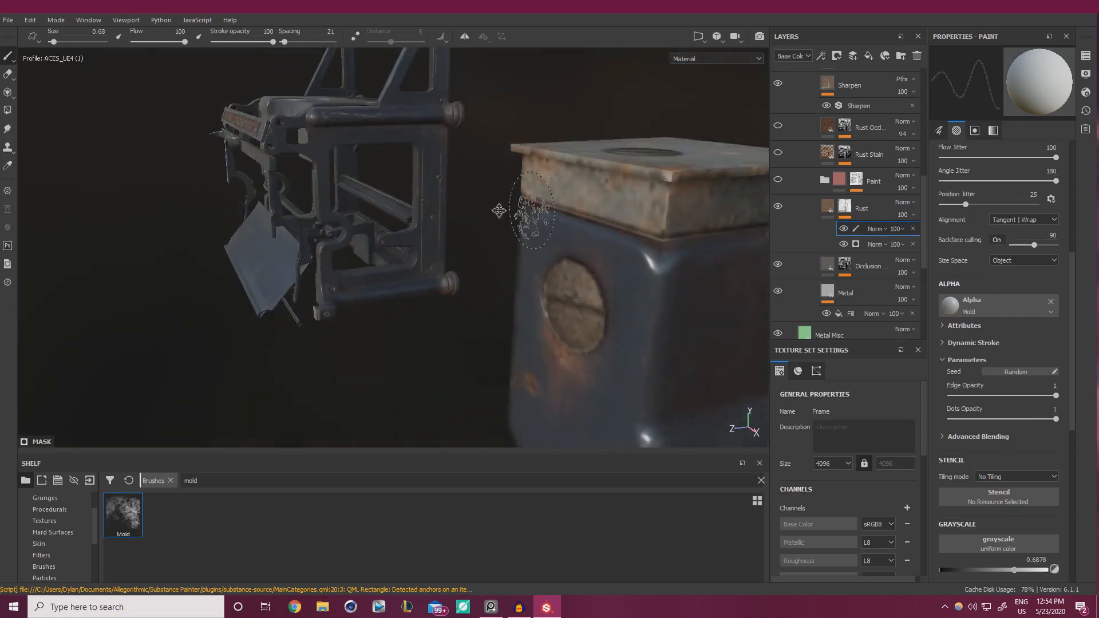
{"action": "left_click_drag", "start_coordinate": [498, 211], "coordinate": [463, 202], "text": "alt"}
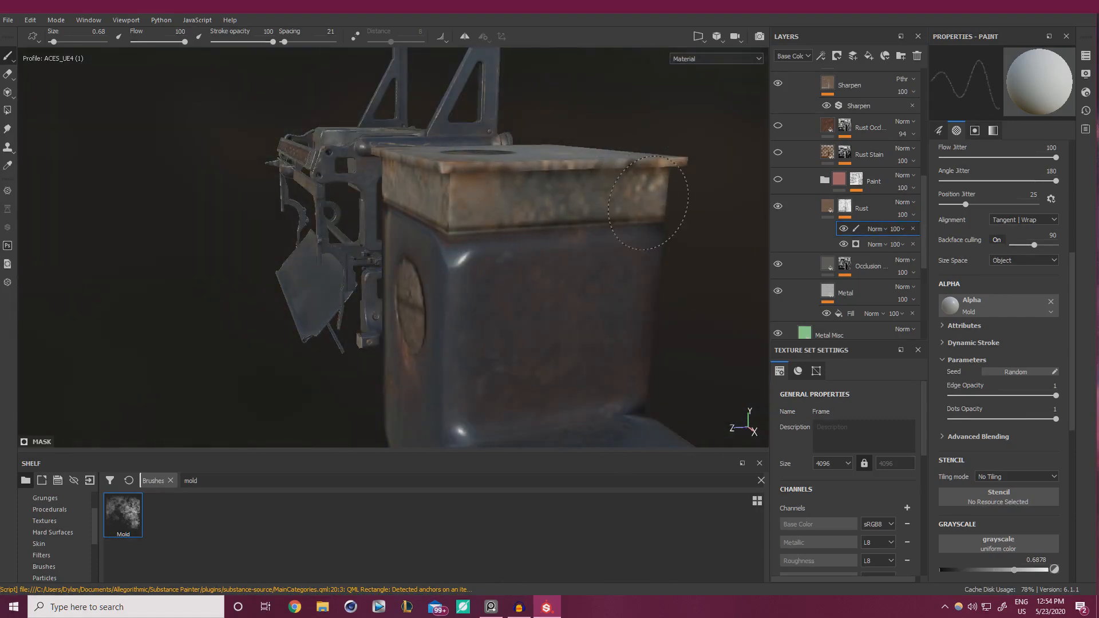
{"action": "left_click_drag", "start_coordinate": [451, 219], "coordinate": [292, 194], "text": "alt"}
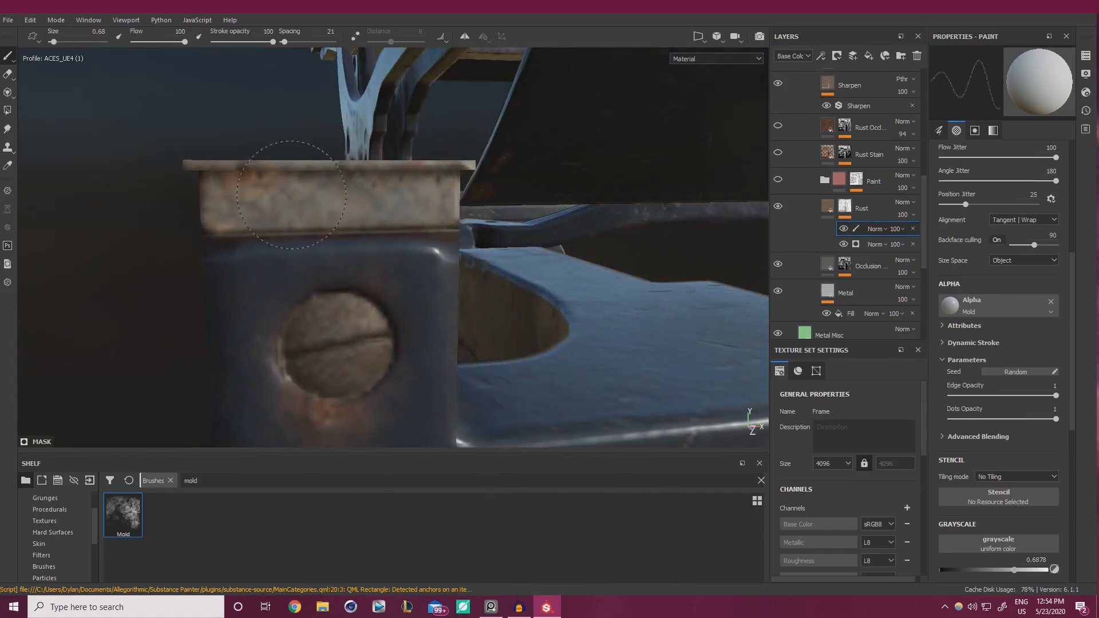
Return to the first end cap and paint its top with grayscale 0.2381 and brush size 1.33
{"action": "scroll", "coordinate": [429, 238], "scroll_direction": "down", "scroll_amount": 5}
{"action": "left_click_drag", "start_coordinate": [429, 237], "coordinate": [681, 231], "text": "alt"}
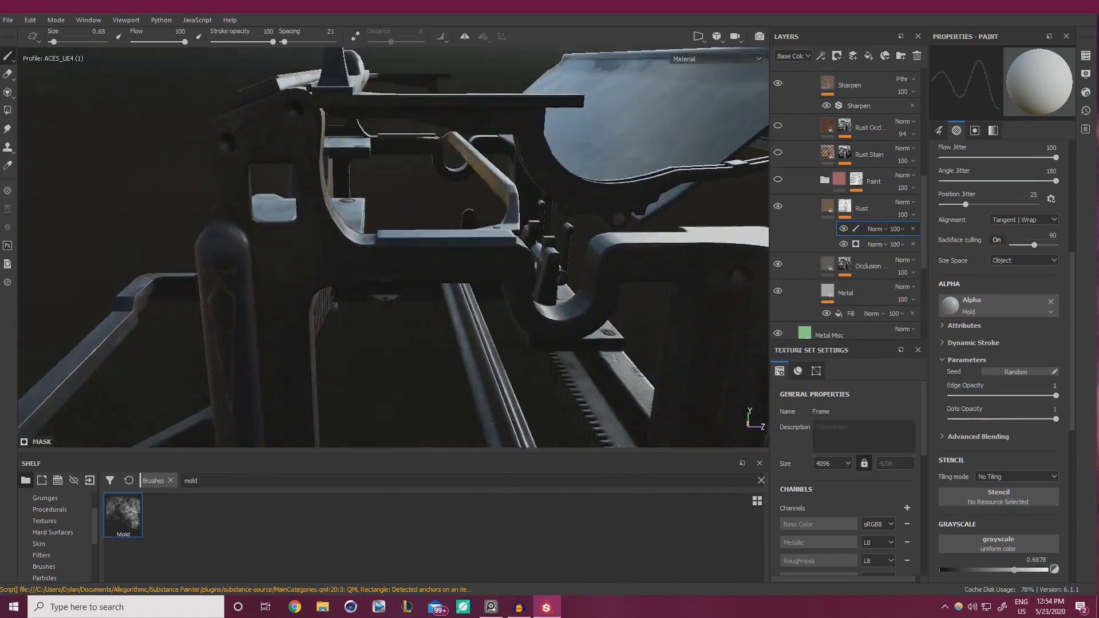
{"action": "middle_click_drag", "start_coordinate": [681, 232], "coordinate": [412, 229], "text": "alt"}
{"action": "right_click_drag", "start_coordinate": [412, 229], "coordinate": [537, 228], "text": "shift"}
{"action": "scroll", "coordinate": [537, 228], "scroll_direction": "up", "scroll_amount": 3}
{"action": "mouse_move", "coordinate": [515, 229]}
{"action": "left_mouse_down", "text": "alt"}
{"action": "mouse_move", "coordinate": [538, 244]}
{"action": "mouse_move", "coordinate": [552, 291]}
{"action": "mouse_move", "coordinate": [592, 319]}
{"action": "mouse_move", "coordinate": [495, 201]}
{"action": "left_mouse_up", "text": "alt"}
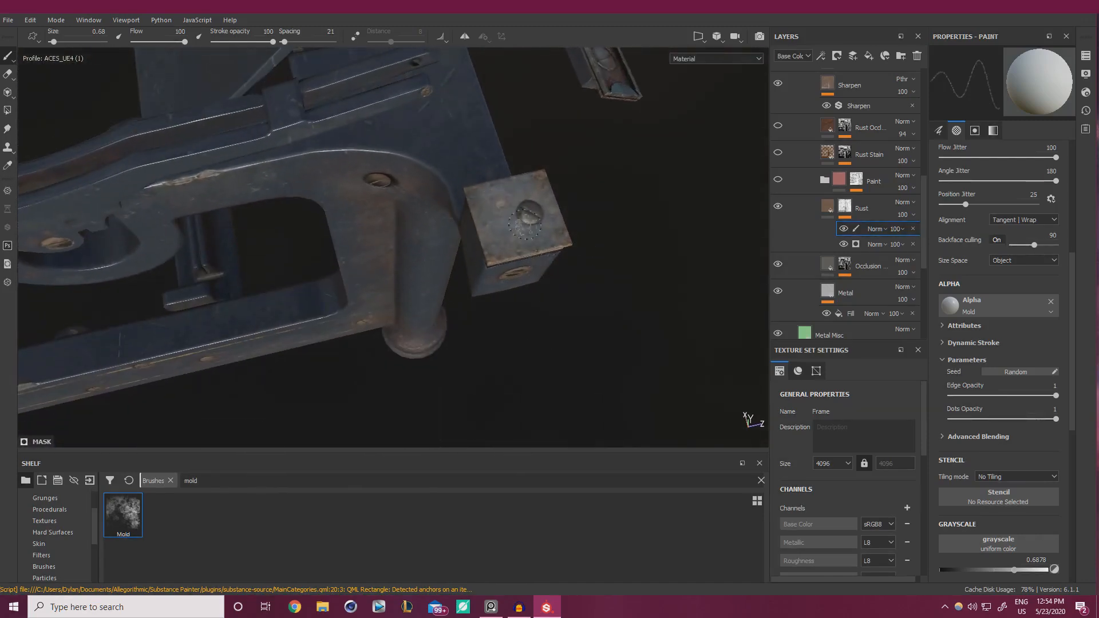
{"action": "left_click_drag", "start_coordinate": [971, 570], "coordinate": [965, 570]}
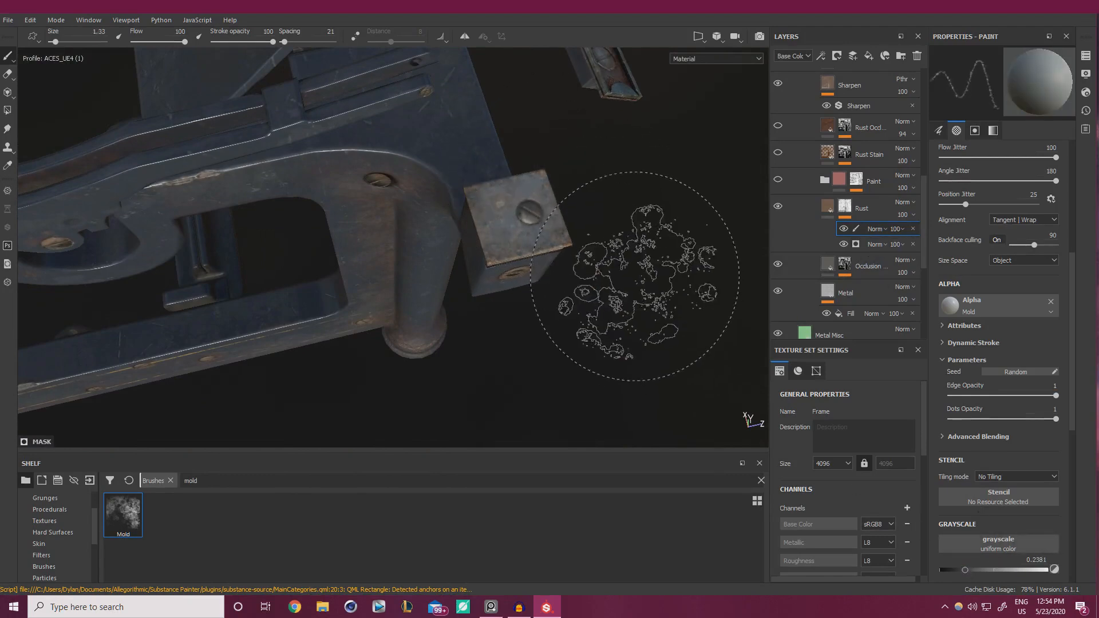
Set the brush to grayscale 0.8889 and size 0.95, and paint mottled rust on the first cap's top around the screw
{"action": "right_click_drag", "start_coordinate": [652, 263], "coordinate": [624, 282], "text": "ctrl"}
{"action": "left_click", "coordinate": [1010, 570]}
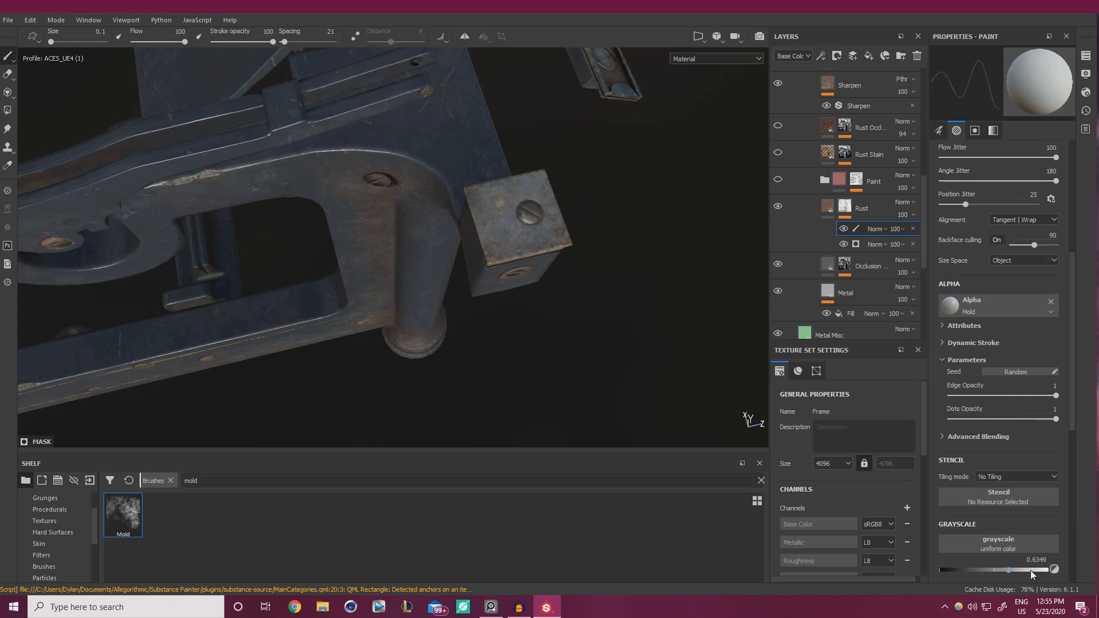
{"action": "left_click", "coordinate": [1035, 570]}
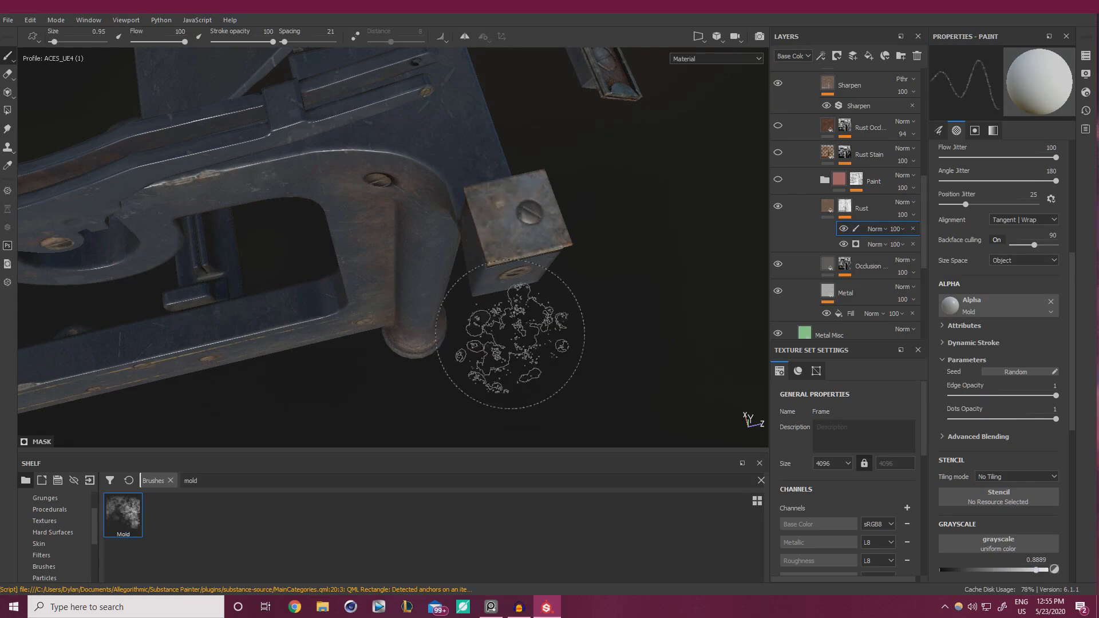
{"action": "left_click_drag", "start_coordinate": [503, 355], "coordinate": [545, 320], "text": "alt"}
{"action": "right_click_drag", "start_coordinate": [545, 320], "coordinate": [573, 395], "text": "alt"}
{"action": "middle_click_drag", "start_coordinate": [573, 395], "coordinate": [510, 266], "text": "alt"}
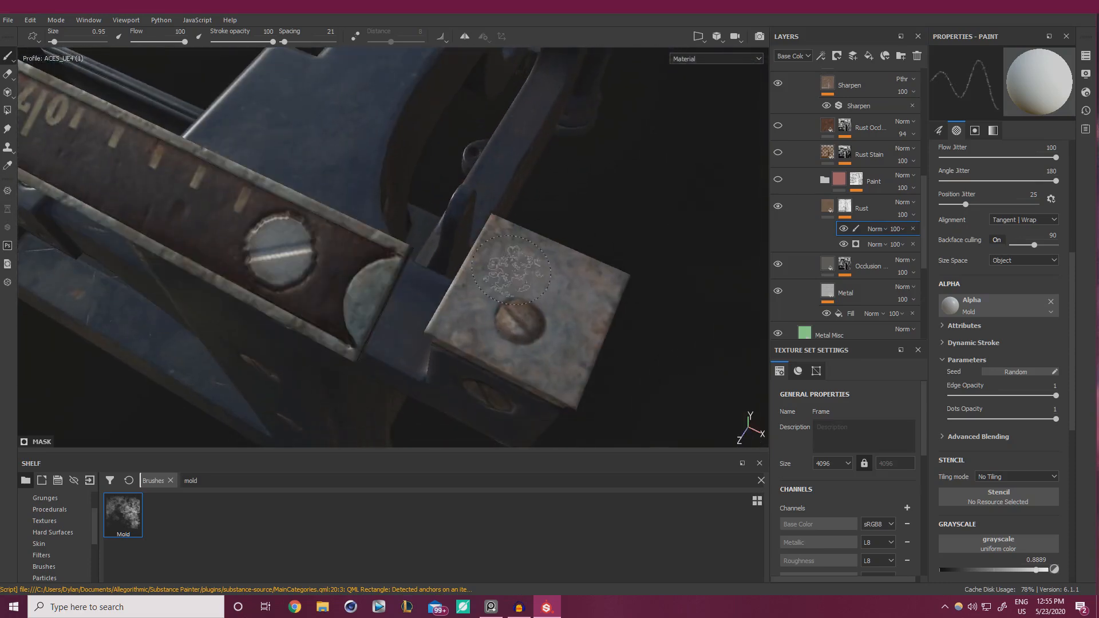
{"action": "right_click_drag", "start_coordinate": [506, 298], "coordinate": [551, 277], "text": "shift"}
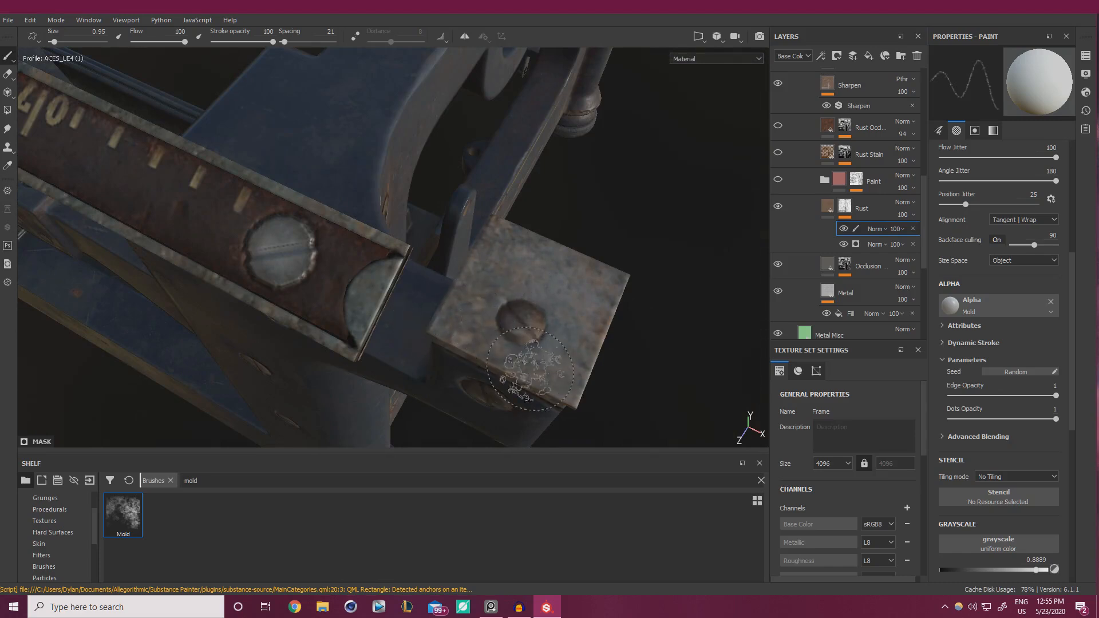
Check the painted end cap from several sides, and delete the hidden Paint folder above the Rust layer
{"action": "right_click_drag", "start_coordinate": [514, 307], "coordinate": [391, 249], "text": "alt"}
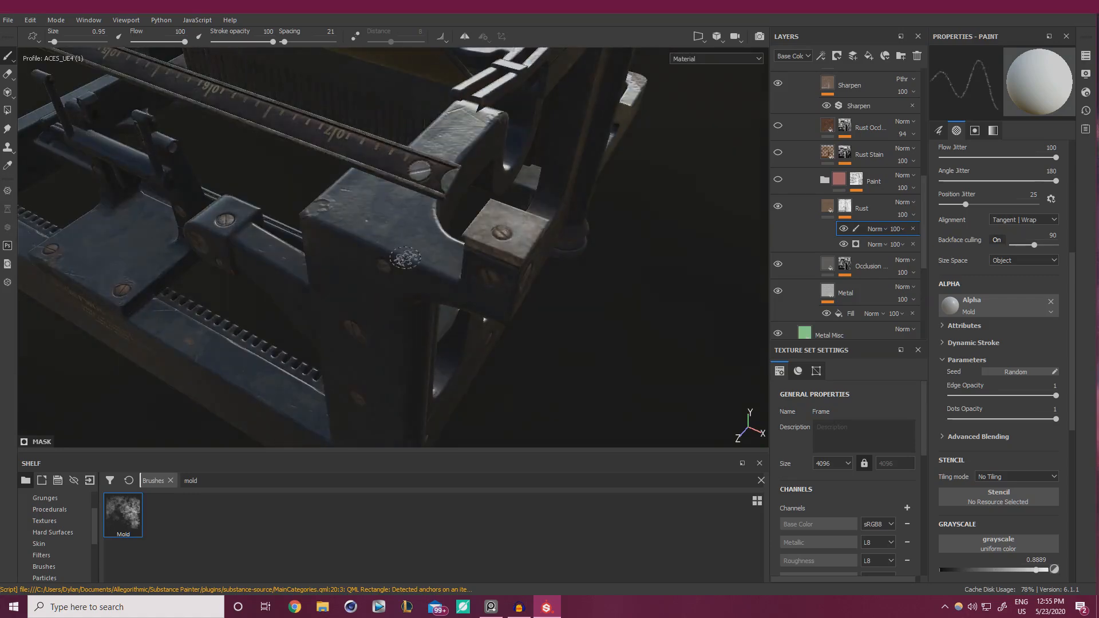
{"action": "left_click_drag", "start_coordinate": [392, 248], "coordinate": [379, 191], "text": "alt"}
{"action": "right_click_drag", "start_coordinate": [379, 192], "coordinate": [320, 178], "text": "alt"}
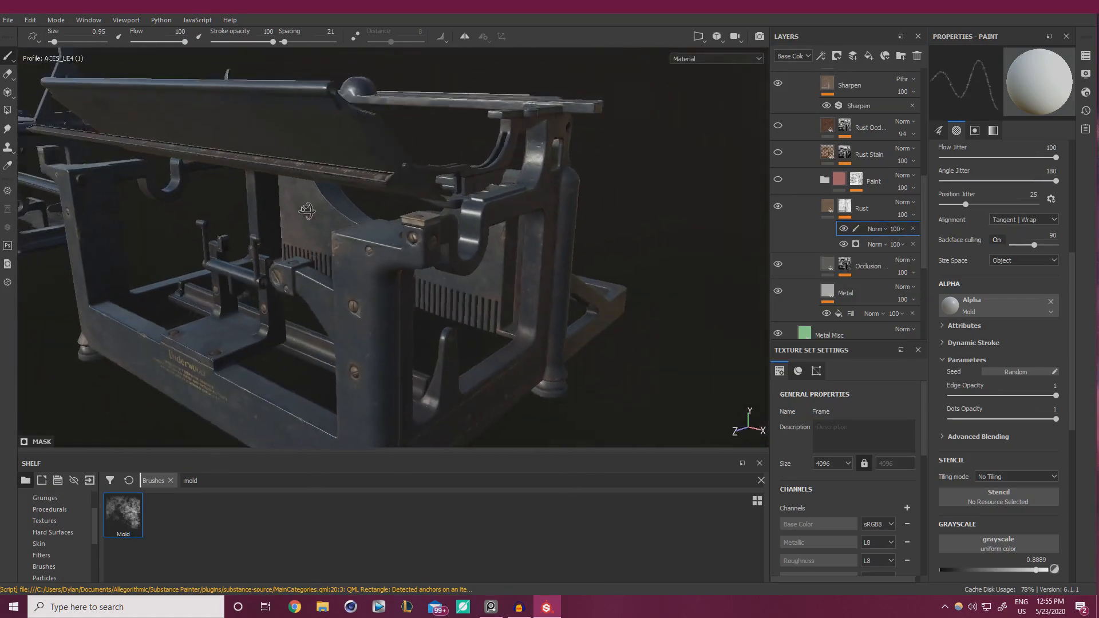
{"action": "left_click_drag", "start_coordinate": [321, 177], "coordinate": [395, 258], "text": "alt"}
{"action": "right_click_drag", "start_coordinate": [395, 258], "coordinate": [618, 309], "text": "alt"}
{"action": "left_click_drag", "start_coordinate": [618, 309], "coordinate": [666, 255], "text": "alt"}
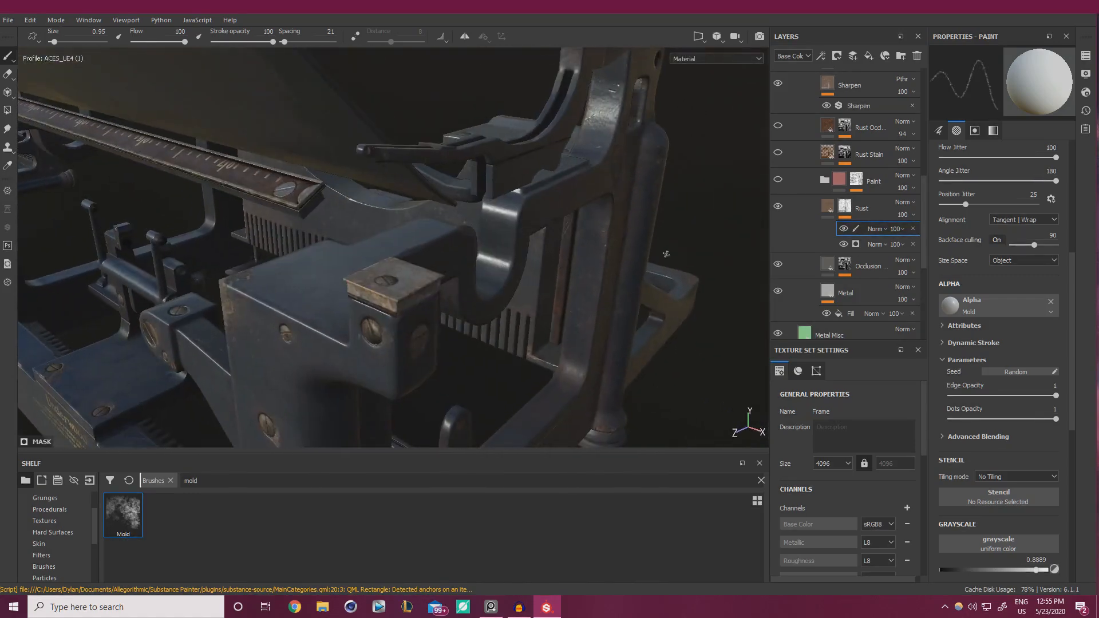
{"action": "left_click", "coordinate": [880, 182]}
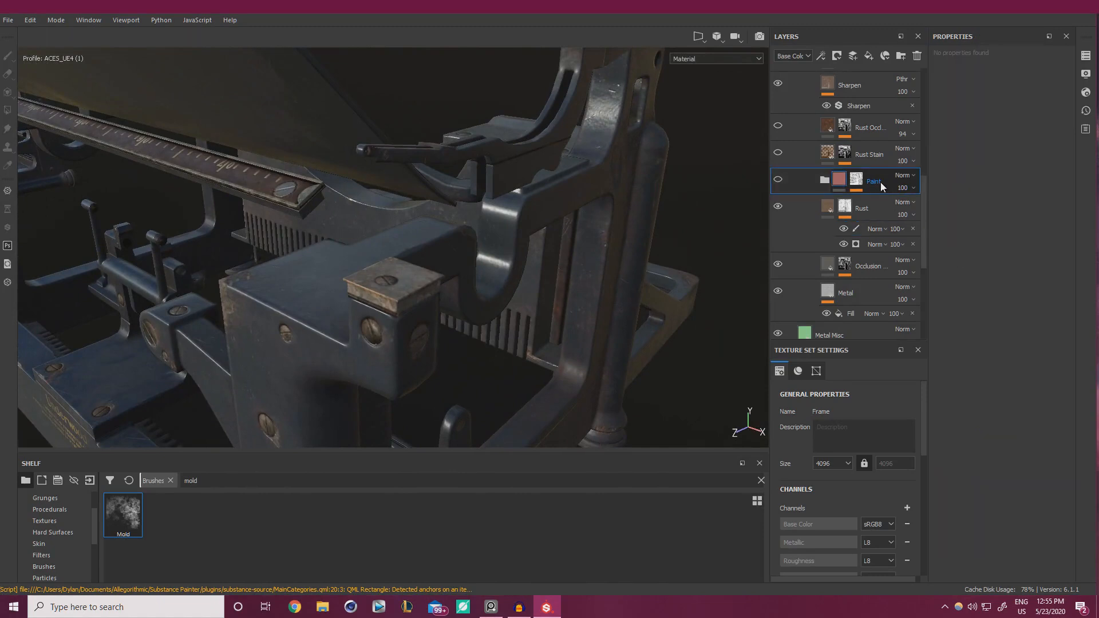
{"action": "left_click", "coordinate": [825, 180]}
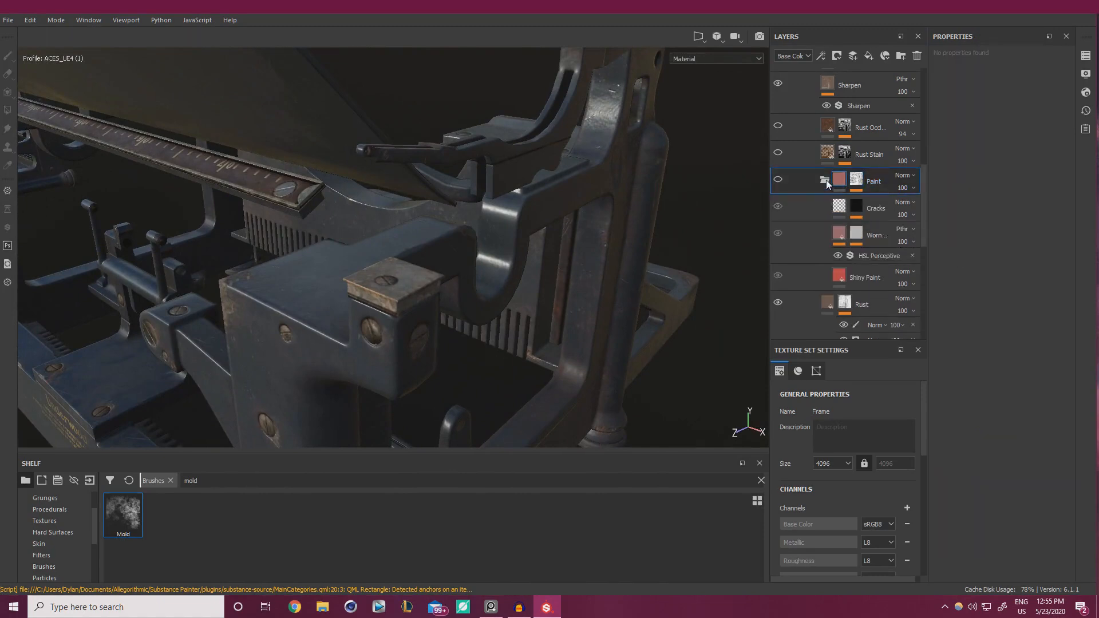
{"action": "left_click", "coordinate": [825, 180]}
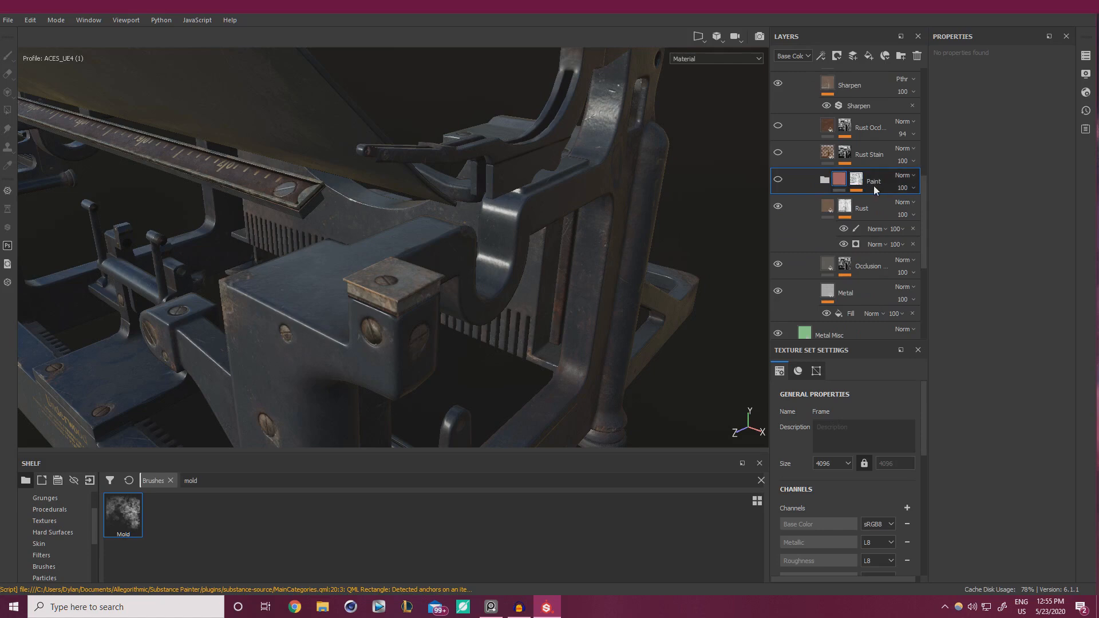
{"action": "key", "text": "Delete"}
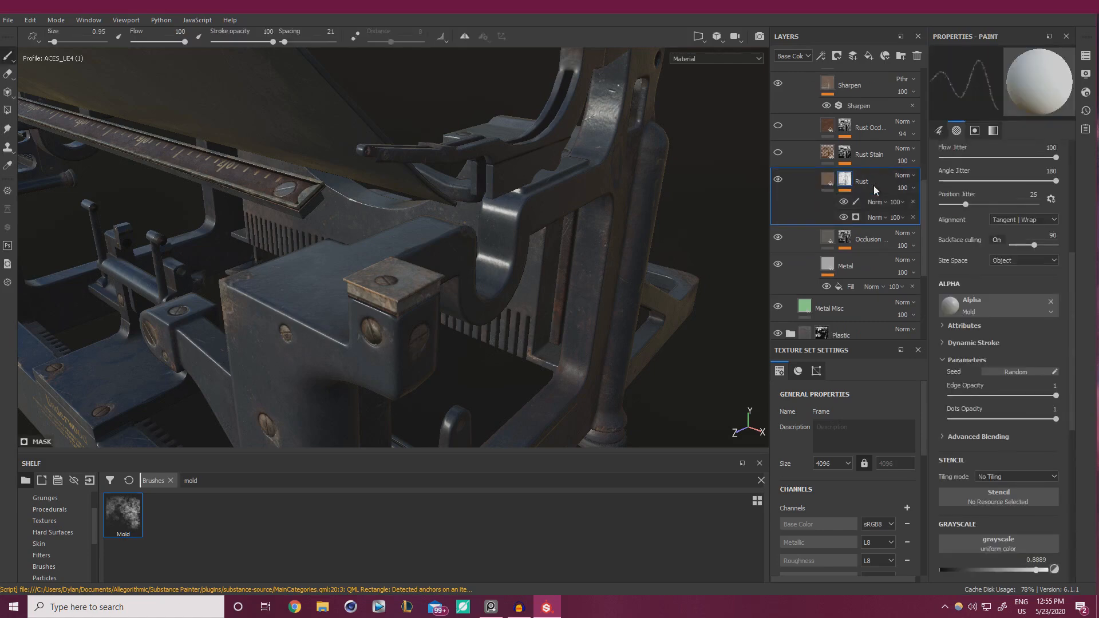
Make the Rust Stain layer visible and inspect it on the end cap
{"action": "left_click", "coordinate": [779, 153]}
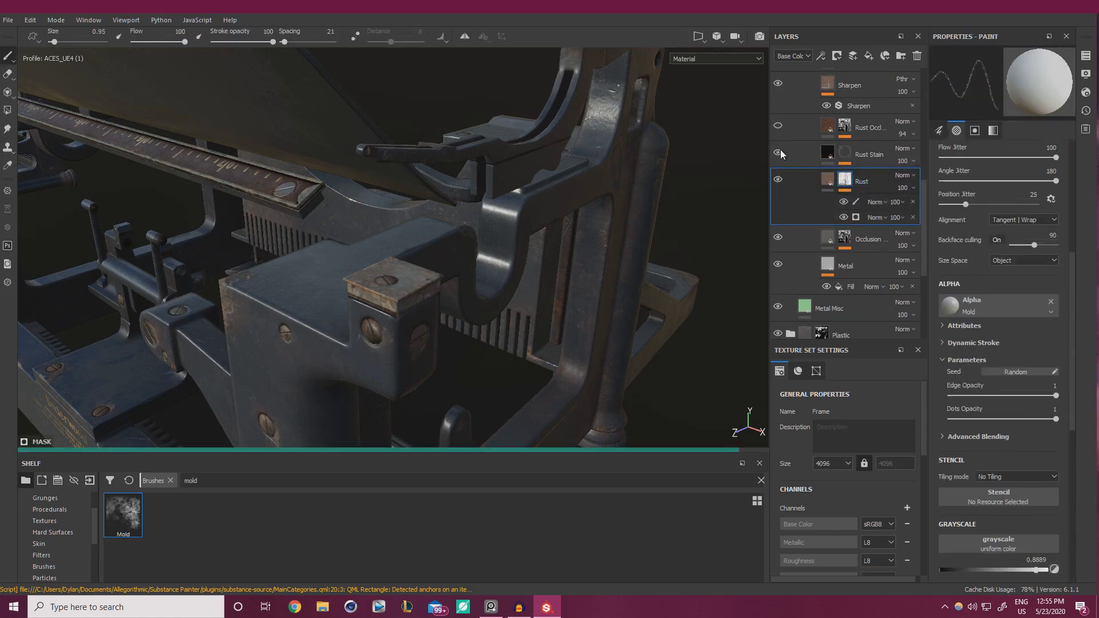
{"action": "left_click_drag", "start_coordinate": [480, 218], "coordinate": [458, 292], "text": "alt"}
{"action": "right_click_drag", "start_coordinate": [458, 292], "coordinate": [549, 351], "text": "alt"}
{"action": "left_click_drag", "start_coordinate": [549, 351], "coordinate": [473, 314], "text": "alt"}
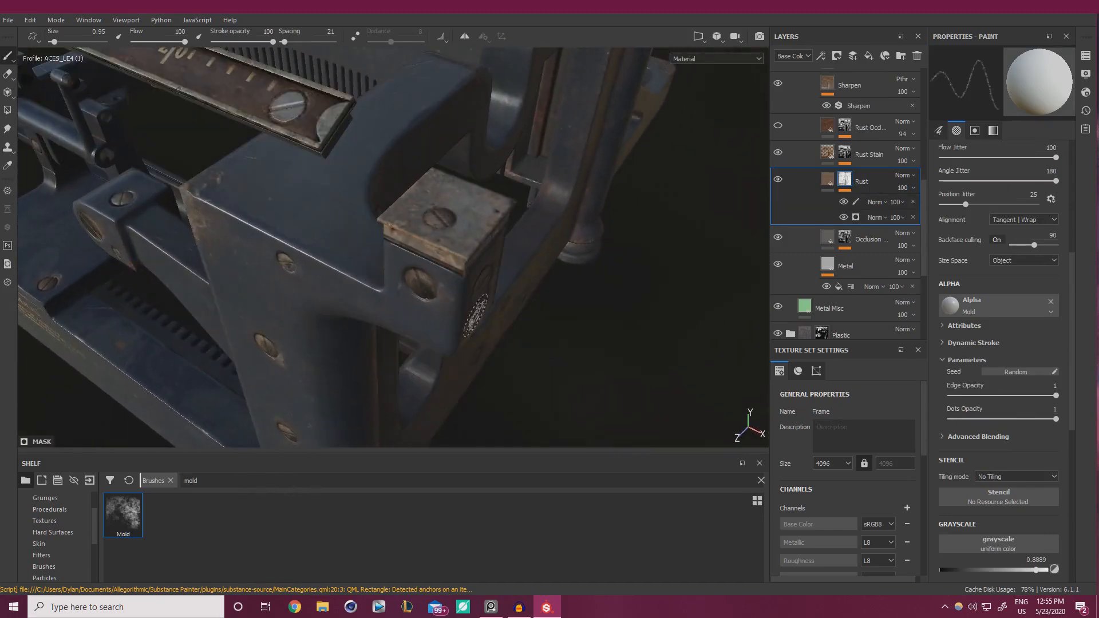
{"action": "right_click_drag", "start_coordinate": [473, 314], "coordinate": [527, 350], "text": "alt"}
Set the Rust Stain mask's MG Dripping Rust generator to Rust Spreading 0.4 and Rust Contrast 0.14
{"action": "left_click", "coordinate": [846, 159]}
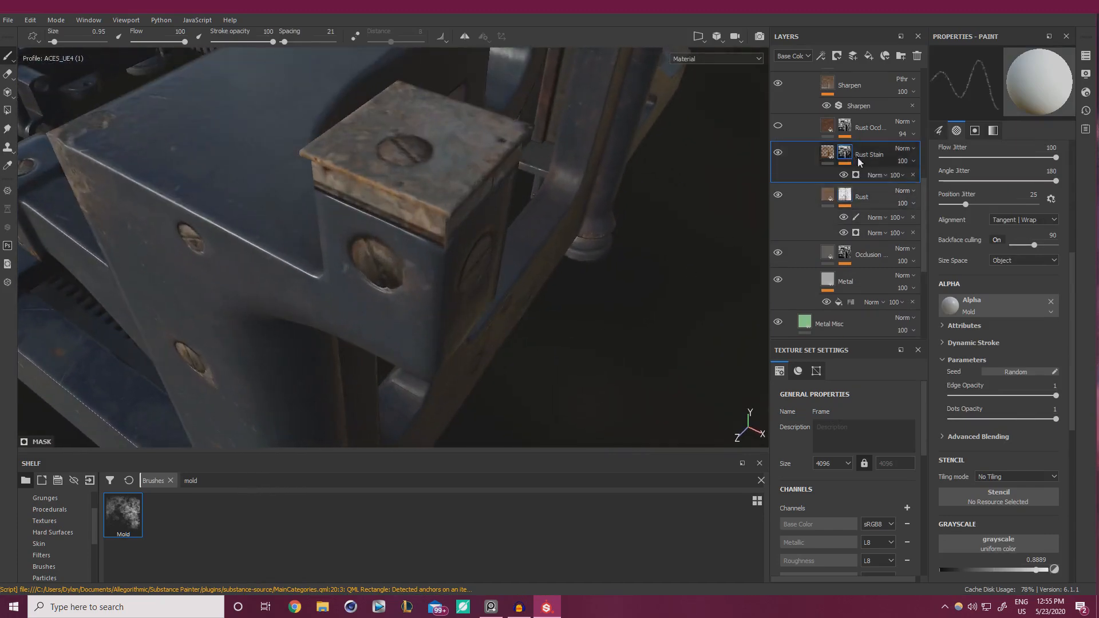
{"action": "left_click", "coordinate": [864, 176]}
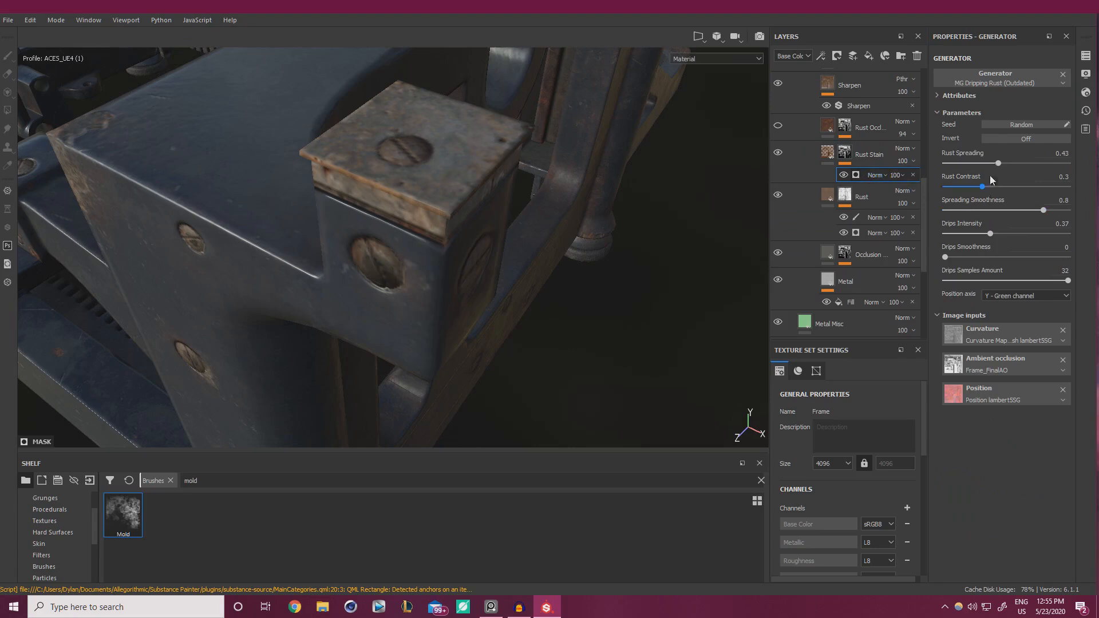
{"action": "left_click", "coordinate": [1009, 163]}
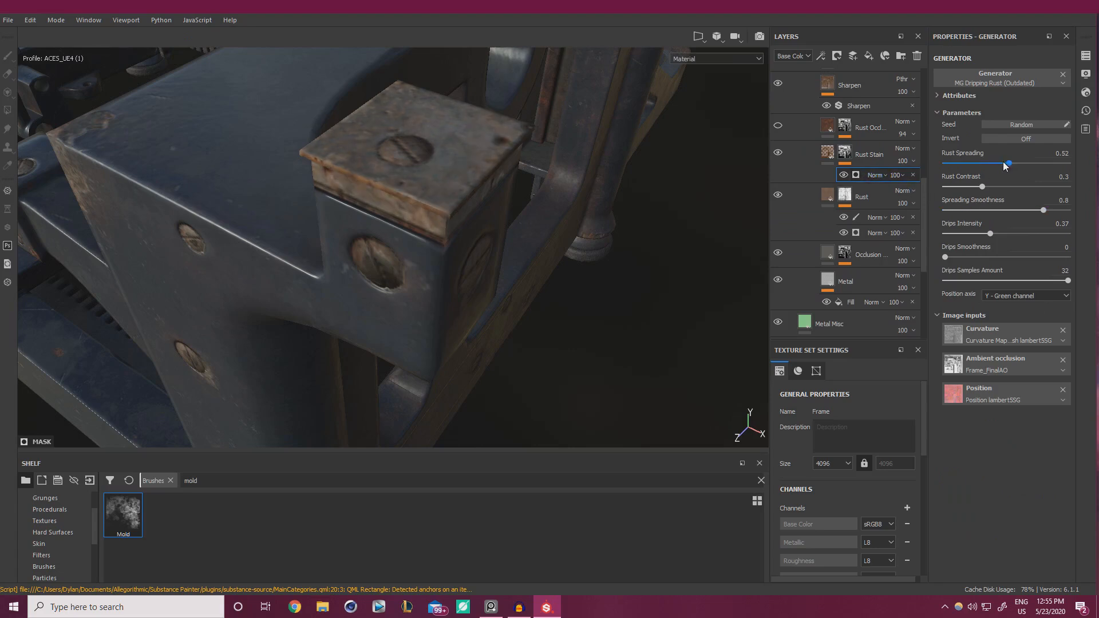
{"action": "left_click", "coordinate": [963, 186]}
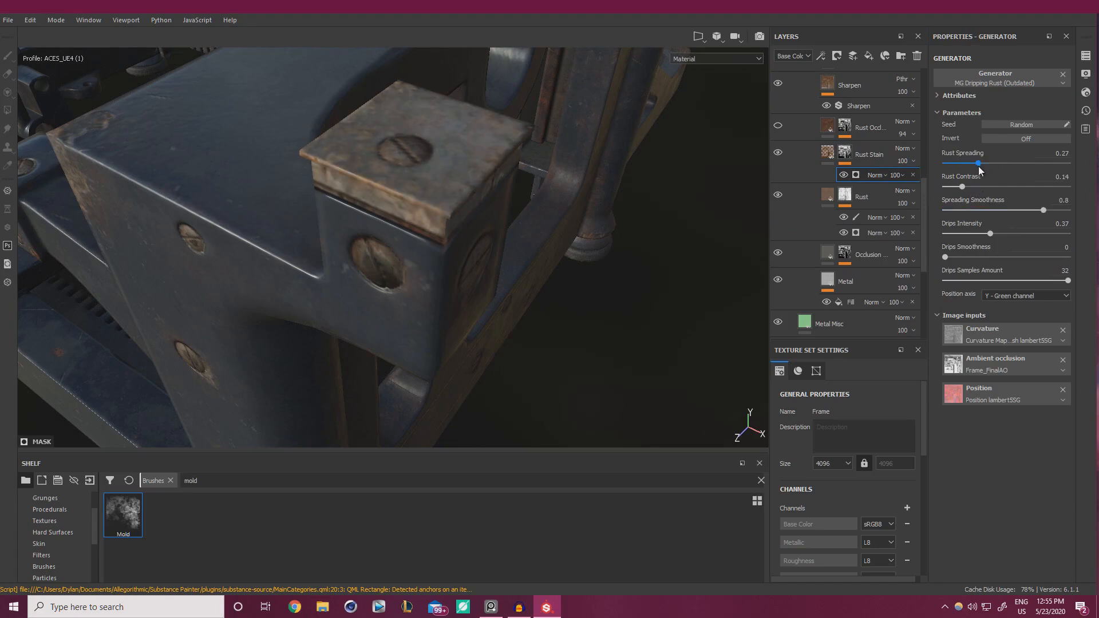
{"action": "left_click", "coordinate": [994, 164]}
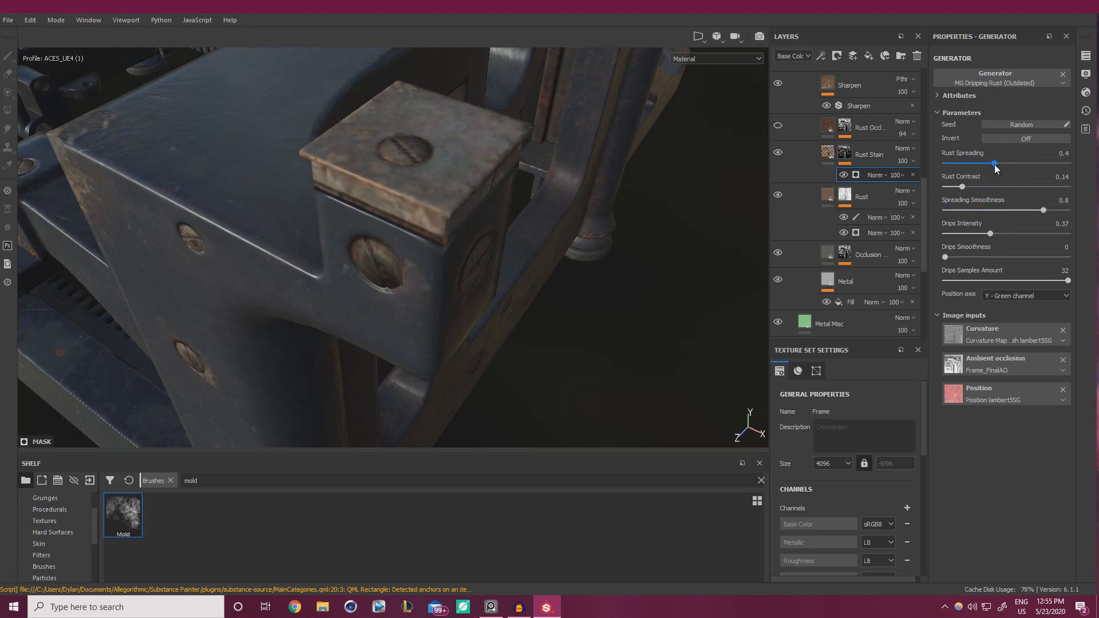
{"action": "left_click", "coordinate": [779, 152]}
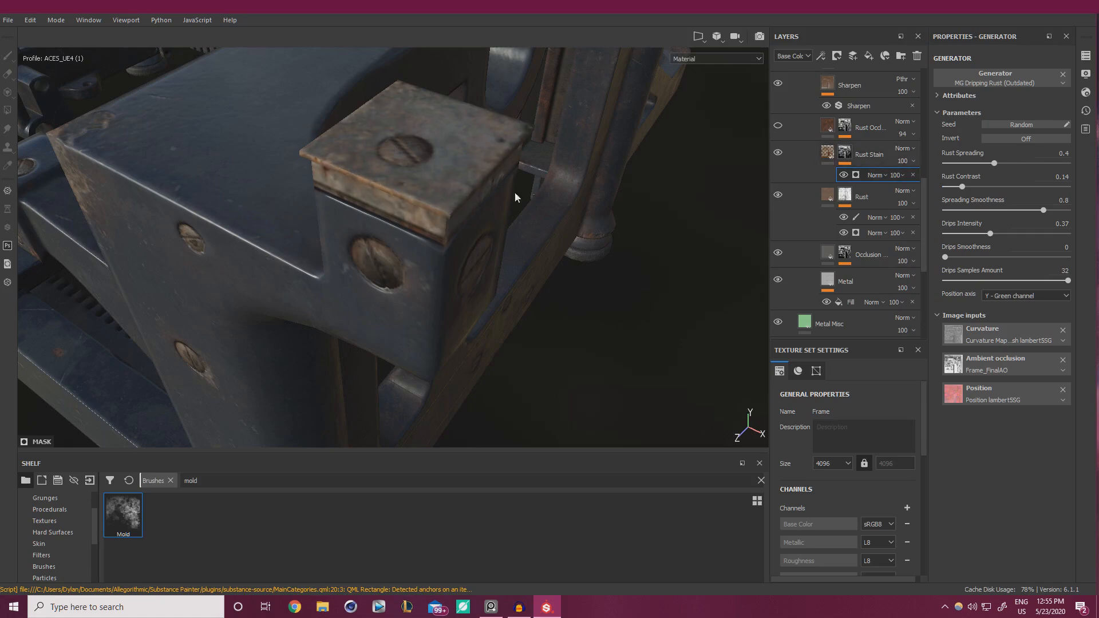
Add a paint effect to the Rust Stain mask and paint out the stain spots around the opposite cap's screw with grayscale 0.1058
{"action": "left_click_drag", "start_coordinate": [516, 197], "coordinate": [765, 321], "text": "alt"}
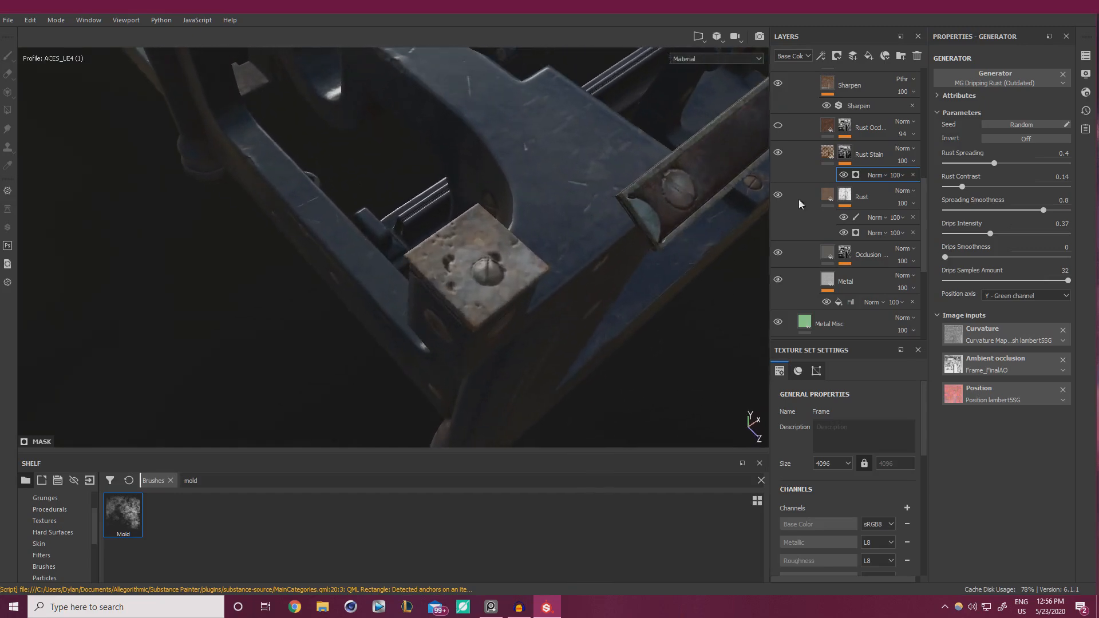
{"action": "right_click", "coordinate": [860, 177]}
{"action": "left_click", "coordinate": [881, 184]}
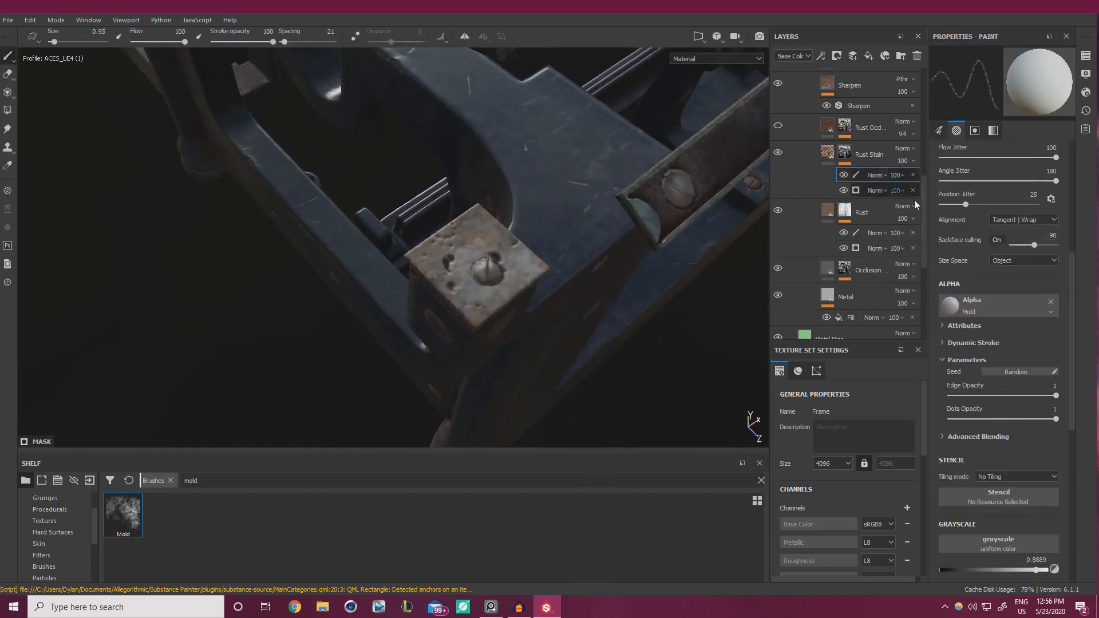
{"action": "left_click", "coordinate": [949, 570]}
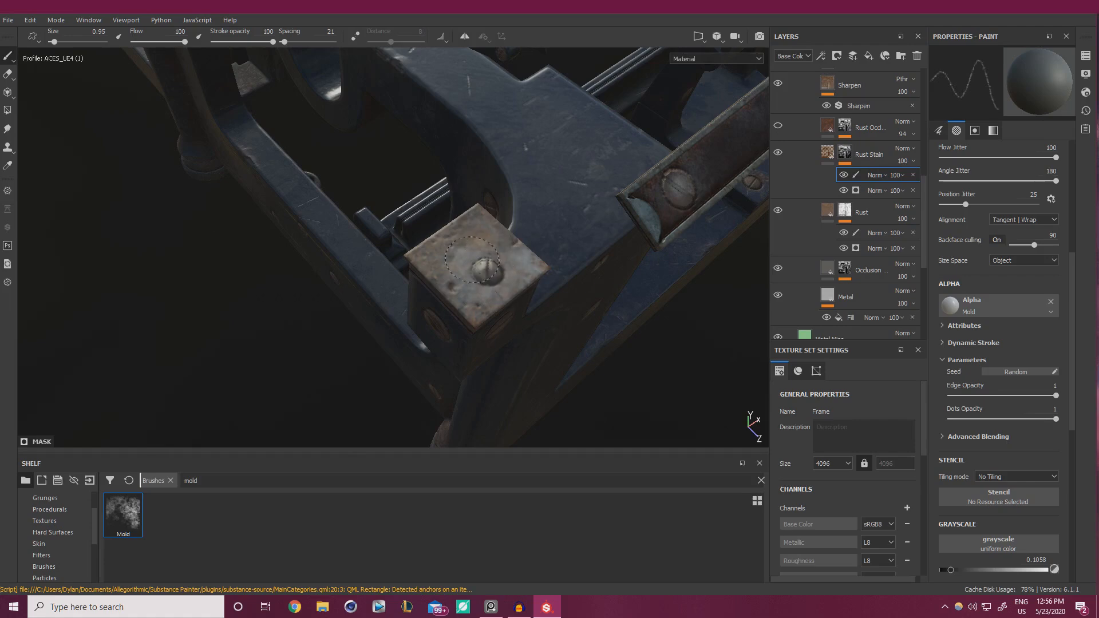
{"action": "mouse_move", "coordinate": [466, 293]}
{"action": "left_mouse_down", "text": "alt"}
{"action": "mouse_move", "coordinate": [458, 199]}
{"action": "mouse_move", "coordinate": [569, 252]}
{"action": "mouse_move", "coordinate": [515, 240]}
{"action": "mouse_move", "coordinate": [610, 250]}
{"action": "mouse_move", "coordinate": [363, 280]}
{"action": "mouse_move", "coordinate": [452, 291]}
{"action": "left_mouse_up", "text": "alt"}
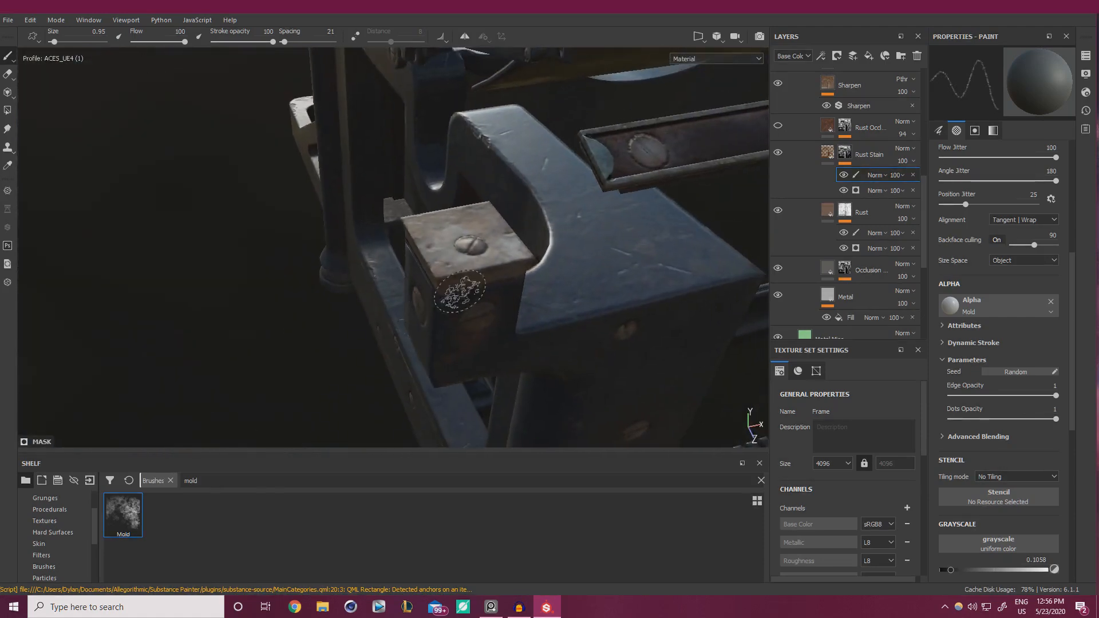
Make the Rust Occlusion layer visible and compare the end cap with it on and off, leaving it on
{"action": "left_click", "coordinate": [779, 126]}
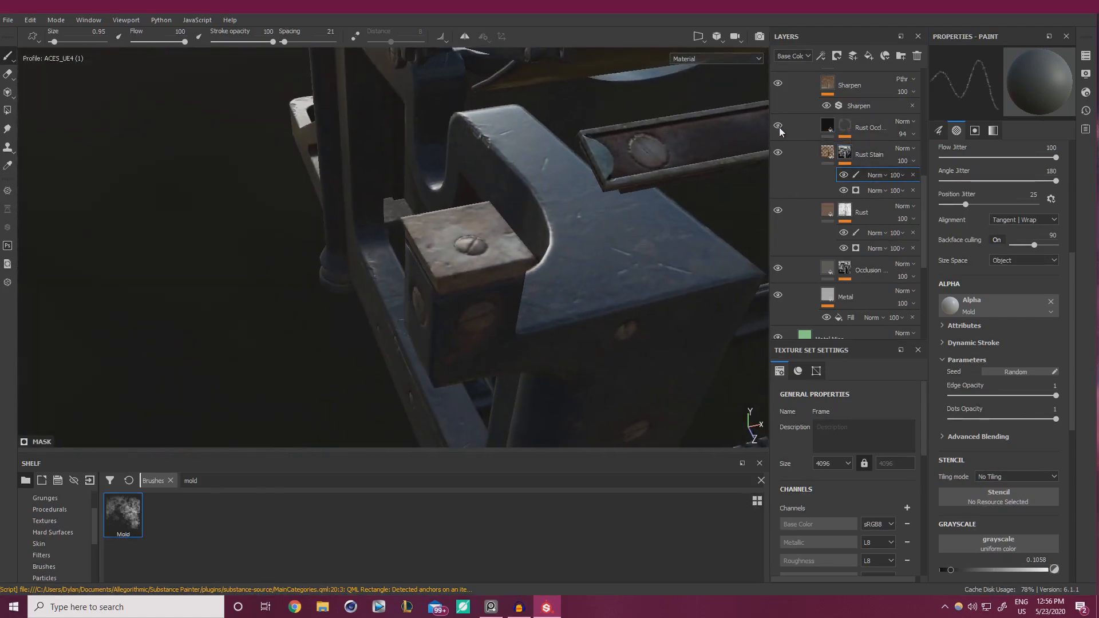
{"action": "right_click_drag", "start_coordinate": [600, 244], "coordinate": [503, 192], "text": "alt"}
{"action": "middle_click_drag", "start_coordinate": [503, 192], "coordinate": [280, 207], "text": "alt"}
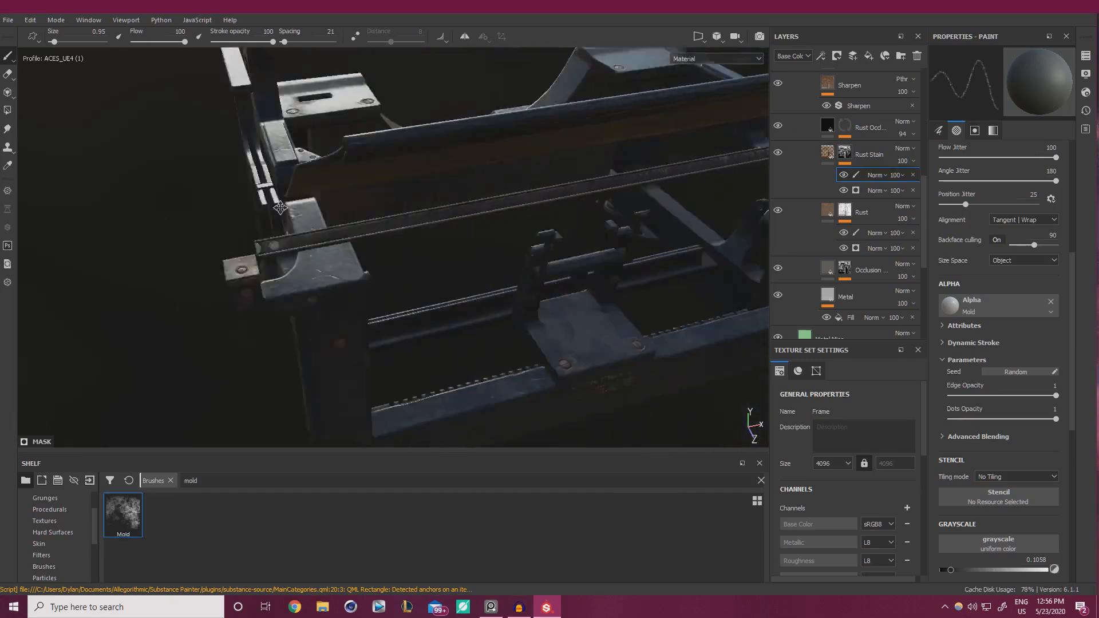
{"action": "left_click_drag", "start_coordinate": [504, 200], "coordinate": [351, 204], "text": "alt"}
{"action": "middle_click_drag", "start_coordinate": [351, 204], "coordinate": [483, 169], "text": "alt"}
{"action": "left_click_drag", "start_coordinate": [484, 169], "coordinate": [372, 189], "text": "alt"}
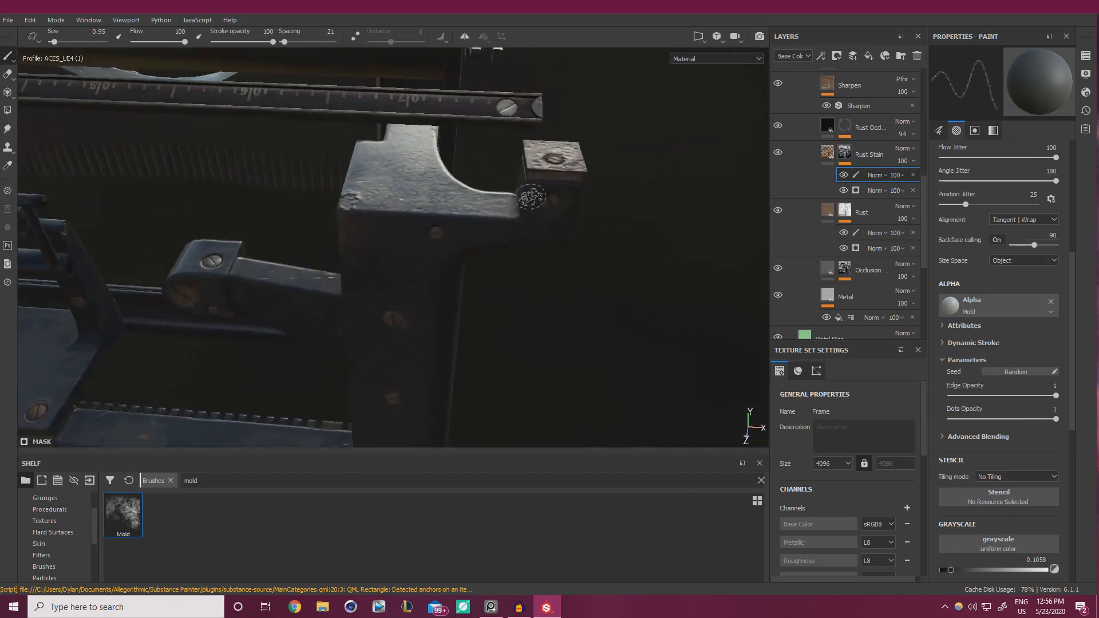
{"action": "left_click_drag", "start_coordinate": [531, 197], "coordinate": [504, 235], "text": "alt"}
{"action": "right_click_drag", "start_coordinate": [504, 234], "coordinate": [513, 309], "text": "alt"}
{"action": "left_click_drag", "start_coordinate": [513, 309], "coordinate": [498, 252], "text": "alt"}
{"action": "right_click_drag", "start_coordinate": [498, 252], "coordinate": [599, 298], "text": "shift"}
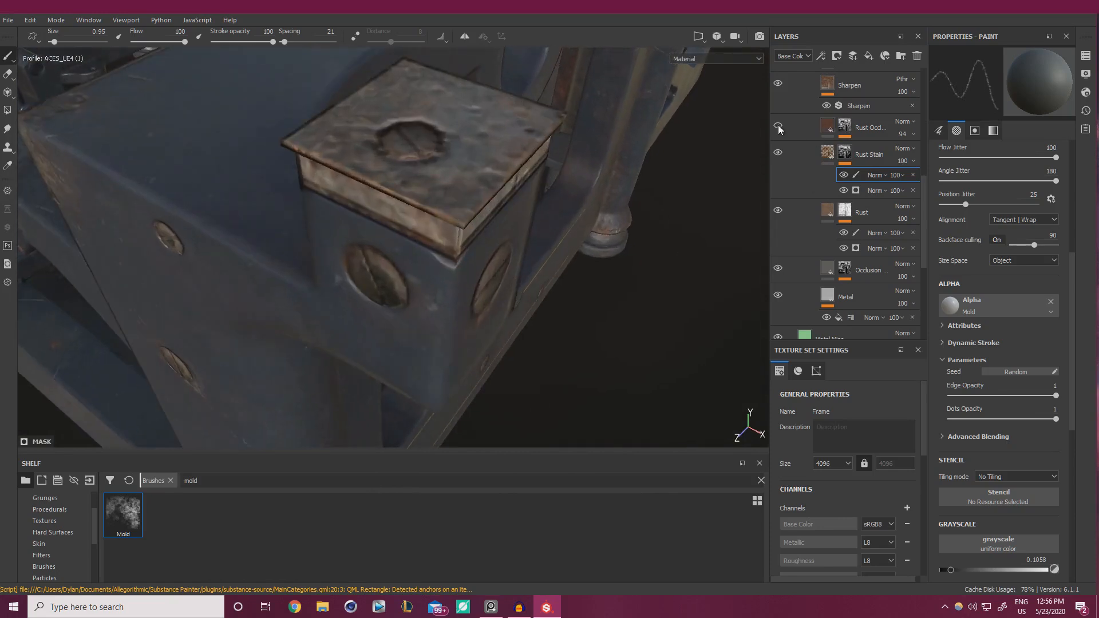
{"action": "left_click", "coordinate": [778, 125]}
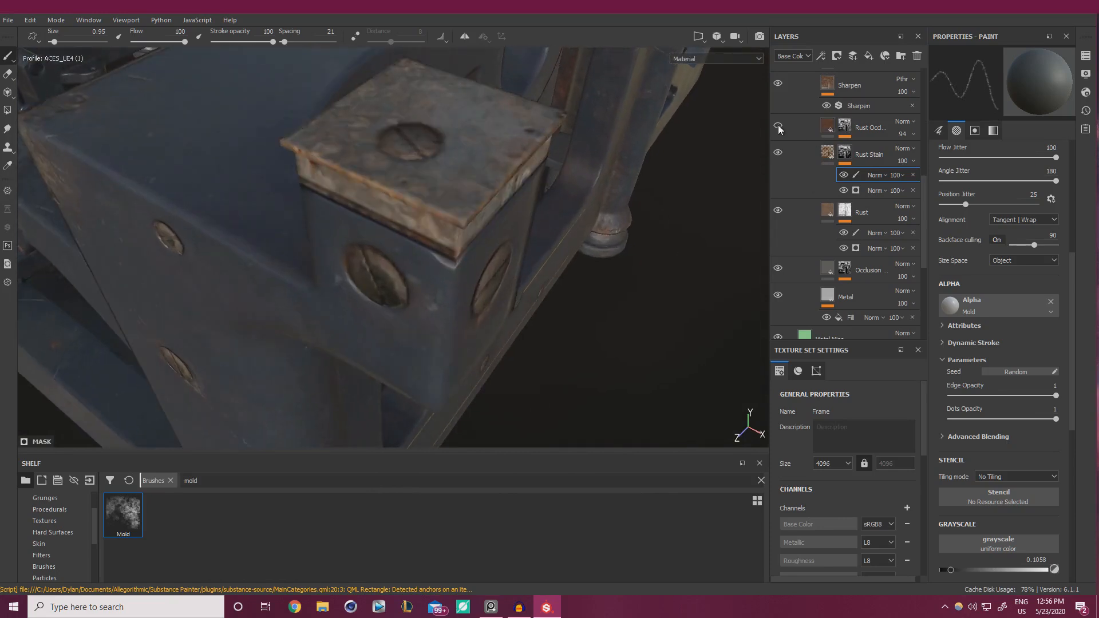
{"action": "left_click", "coordinate": [778, 125]}
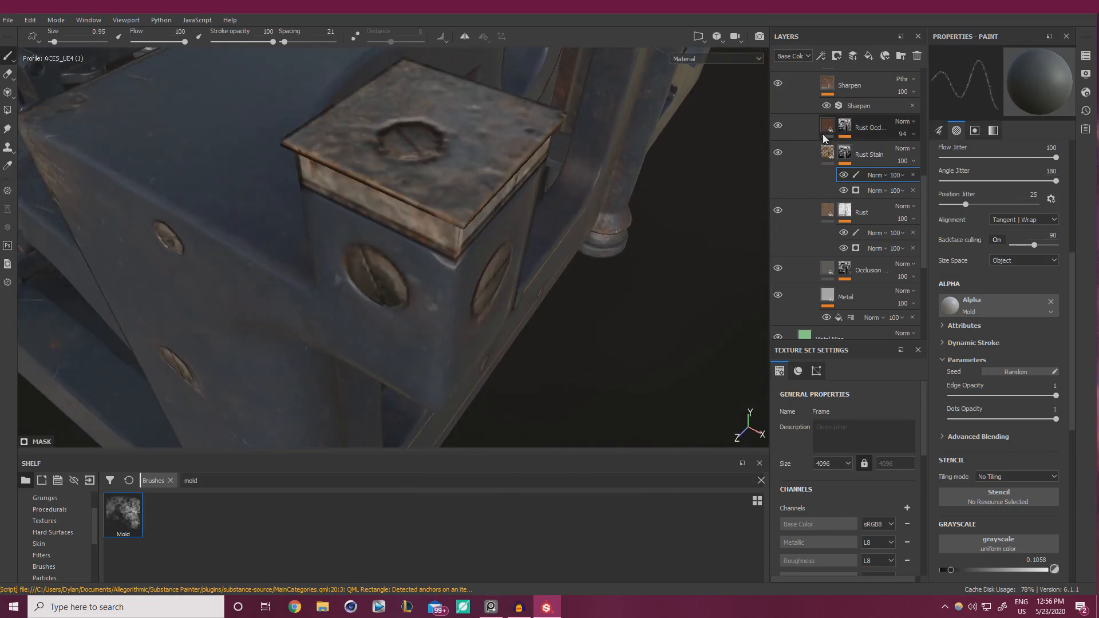
Turn off the height channel of the Rust Occlusion layer's Rust Fine fill and open its Mask Builder - Legacy generator
{"action": "left_click", "coordinate": [828, 126]}
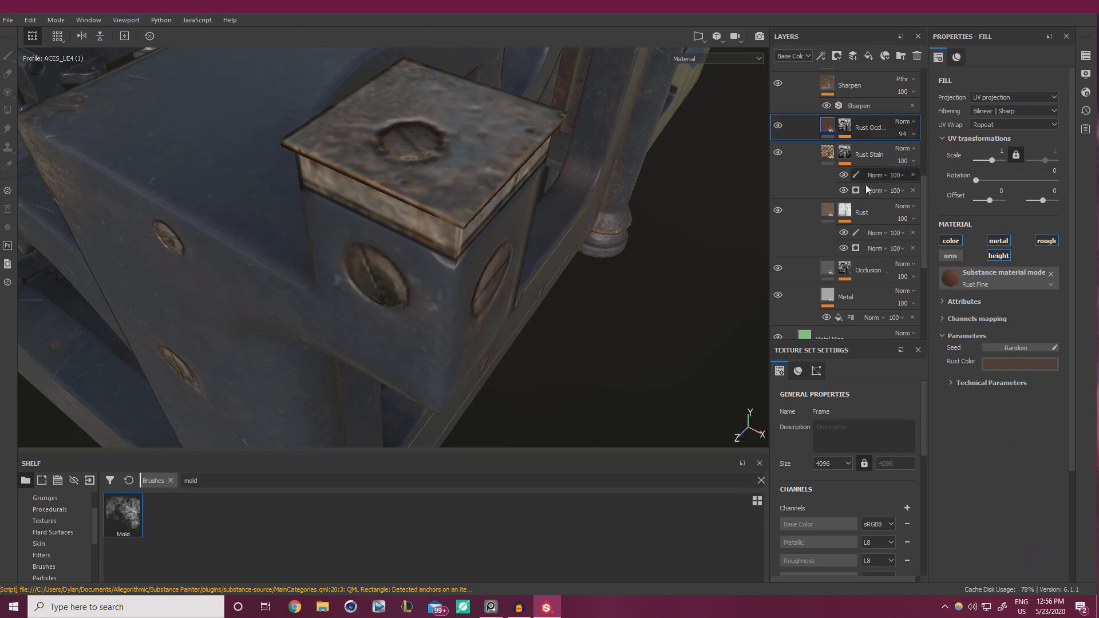
{"action": "left_click", "coordinate": [950, 383]}
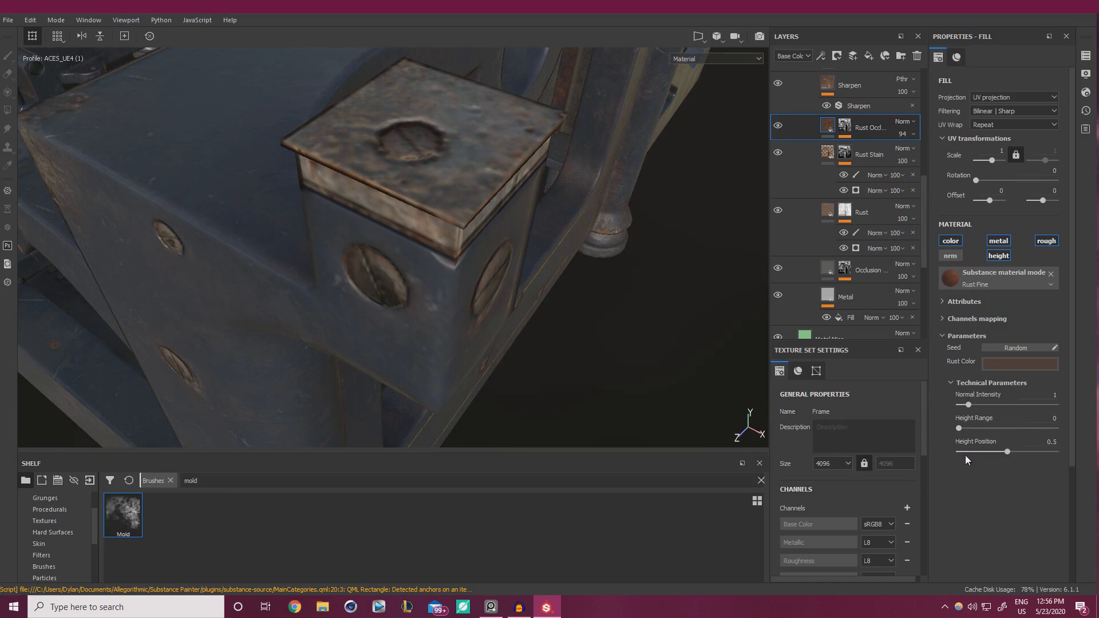
{"action": "left_click", "coordinate": [999, 256]}
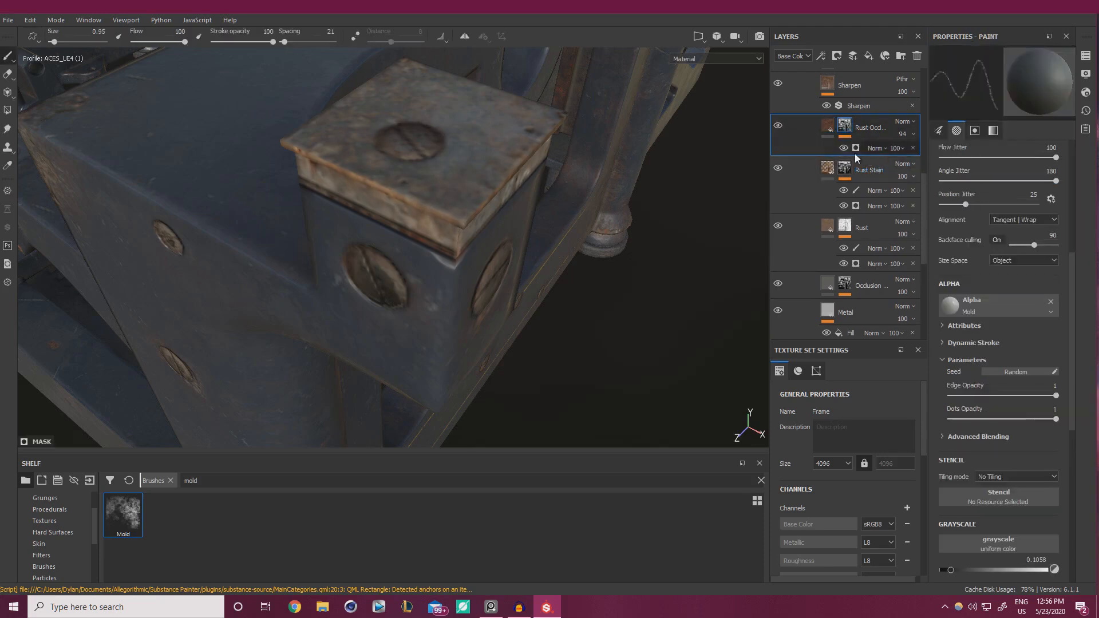
{"action": "left_click", "coordinate": [887, 150]}
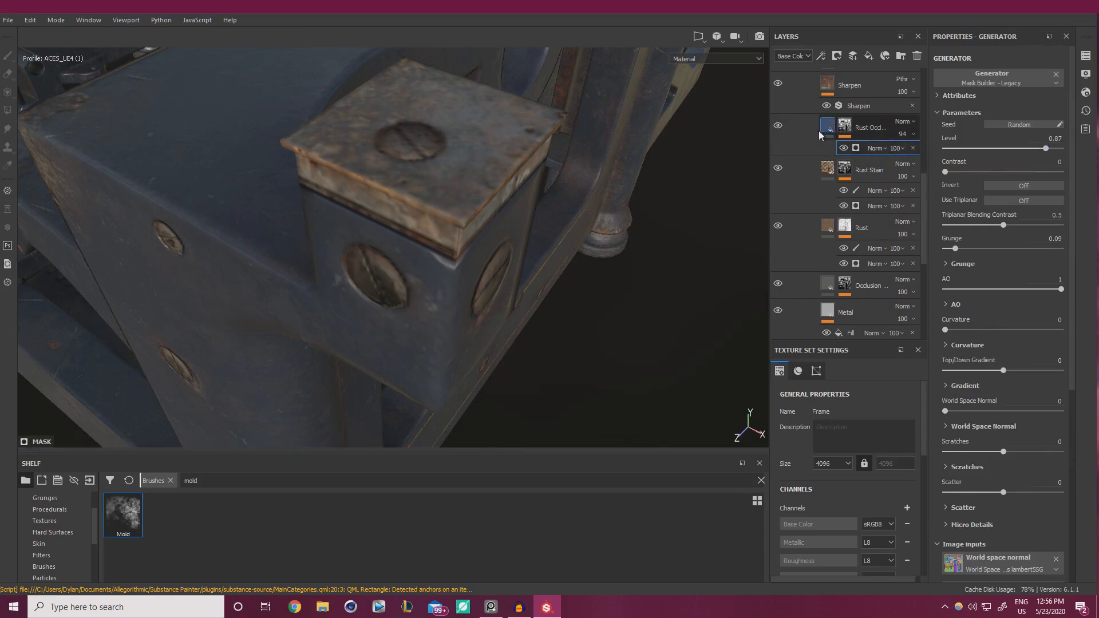
Examine how the Rust layer affects the half-round indicator plate above the ruler by hiding and showing the layer
{"action": "scroll", "coordinate": [437, 221], "scroll_direction": "down", "scroll_amount": 3}
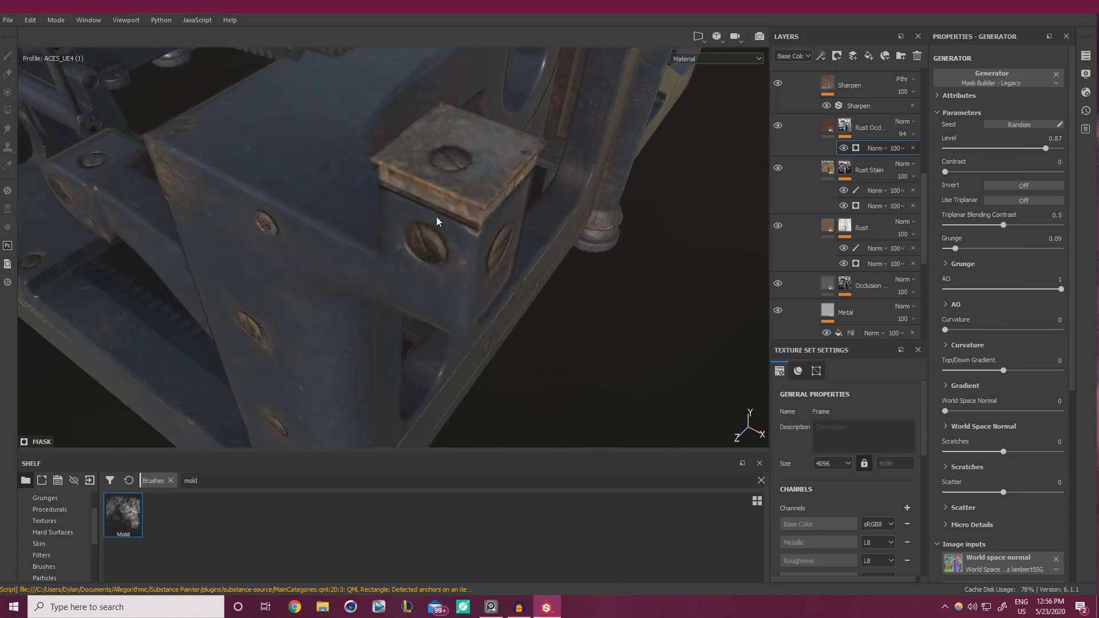
{"action": "left_click_drag", "start_coordinate": [437, 221], "coordinate": [305, 231], "text": "alt"}
{"action": "scroll", "coordinate": [850, 135], "scroll_direction": "up", "scroll_amount": 5}
{"action": "right_click_drag", "start_coordinate": [306, 231], "coordinate": [571, 257], "text": "alt"}
{"action": "left_click_drag", "start_coordinate": [571, 258], "coordinate": [533, 245], "text": "alt"}
{"action": "right_click_drag", "start_coordinate": [532, 245], "coordinate": [457, 247], "text": "shift"}
{"action": "left_click_drag", "start_coordinate": [479, 248], "coordinate": [719, 189], "text": "alt"}
{"action": "scroll", "coordinate": [806, 242], "scroll_direction": "down", "scroll_amount": 5}
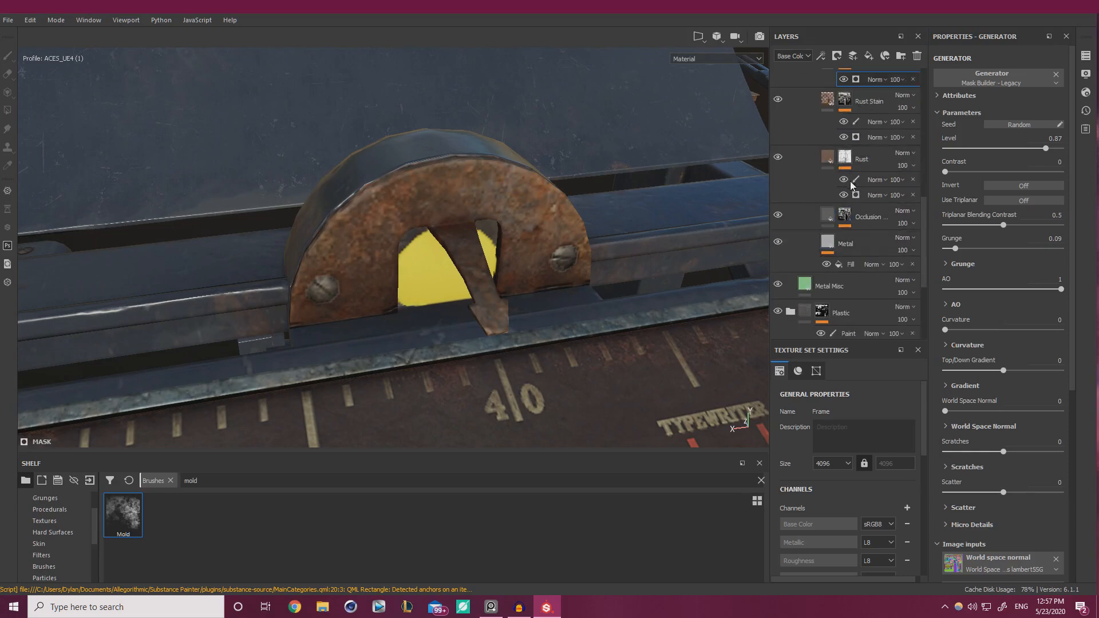
{"action": "left_click", "coordinate": [780, 157]}
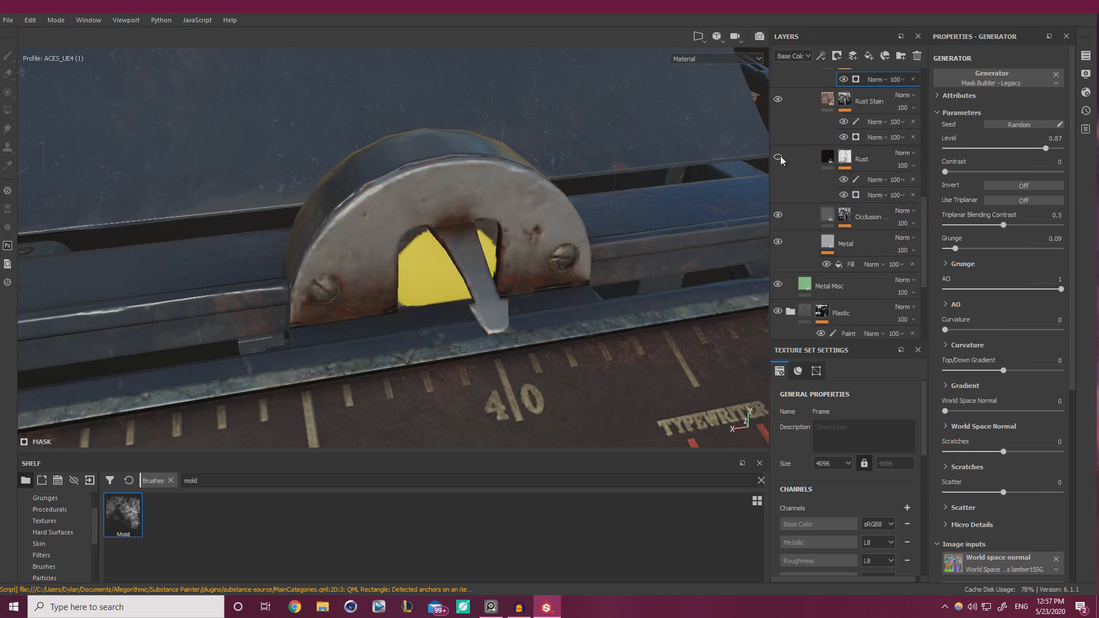
{"action": "left_click", "coordinate": [779, 156]}
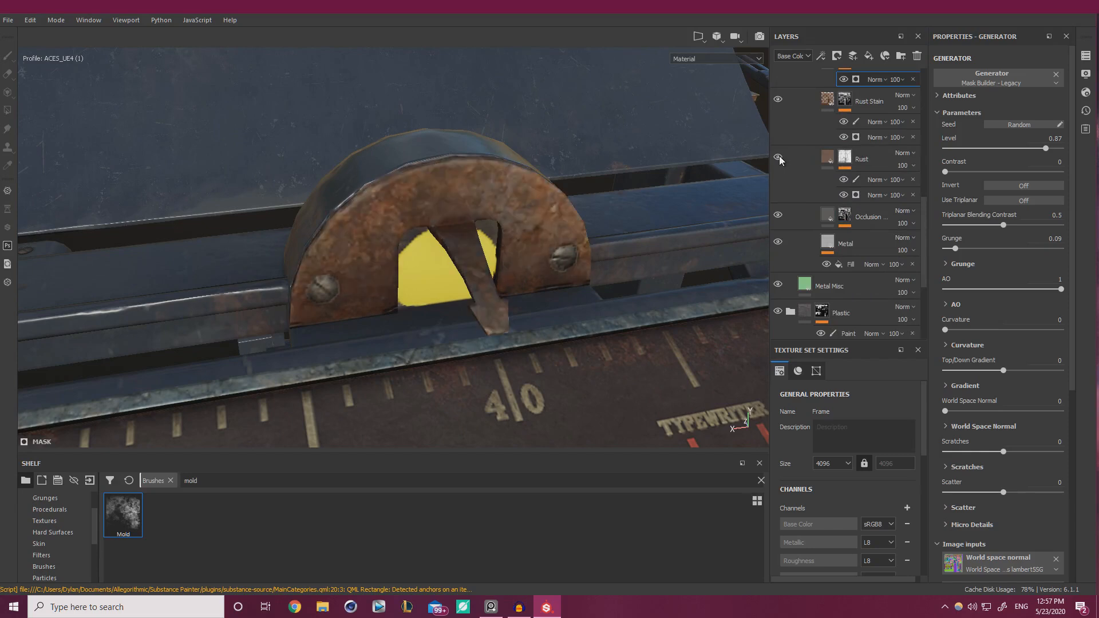
Paint rust away from the half-round plate's face on the Rust layer's mask paint effect, using grayscale 0.0741
{"action": "left_click", "coordinate": [857, 181]}
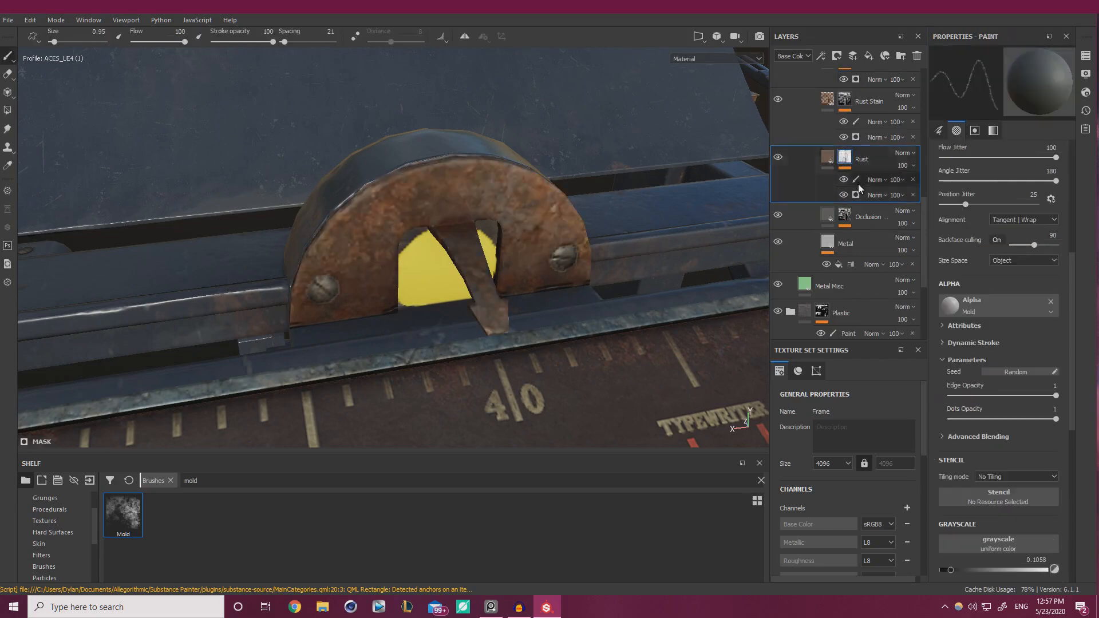
{"action": "left_click", "coordinate": [858, 183]}
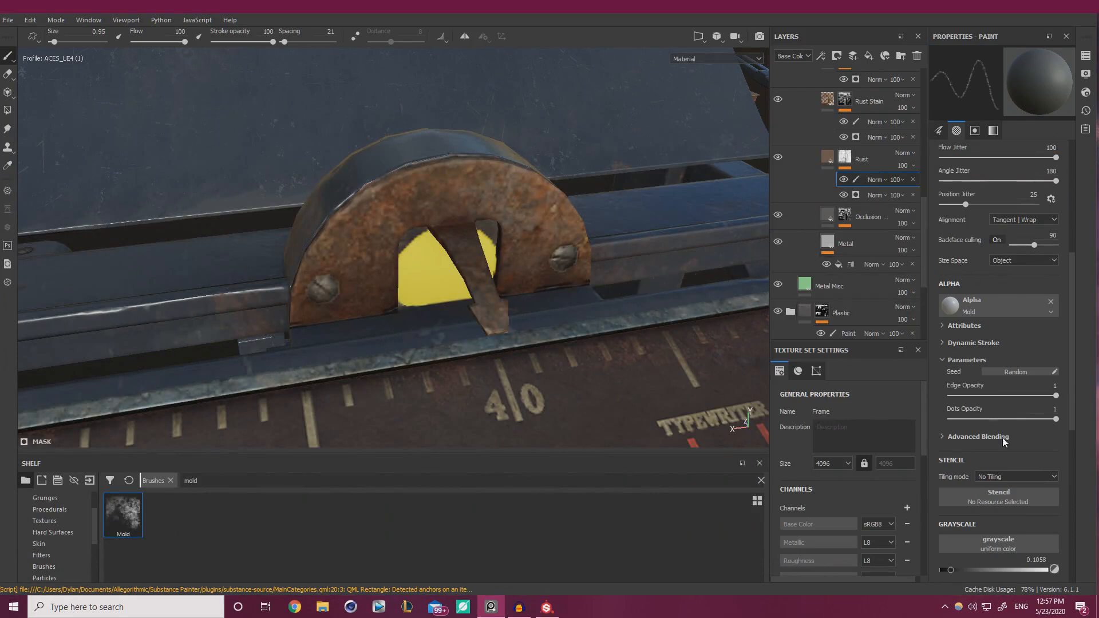
{"action": "scroll", "coordinate": [1002, 438], "scroll_direction": "down", "scroll_amount": 3}
{"action": "left_click_drag", "start_coordinate": [950, 467], "coordinate": [947, 466]}
{"action": "right_click_drag", "start_coordinate": [351, 237], "coordinate": [367, 237], "text": "ctrl"}
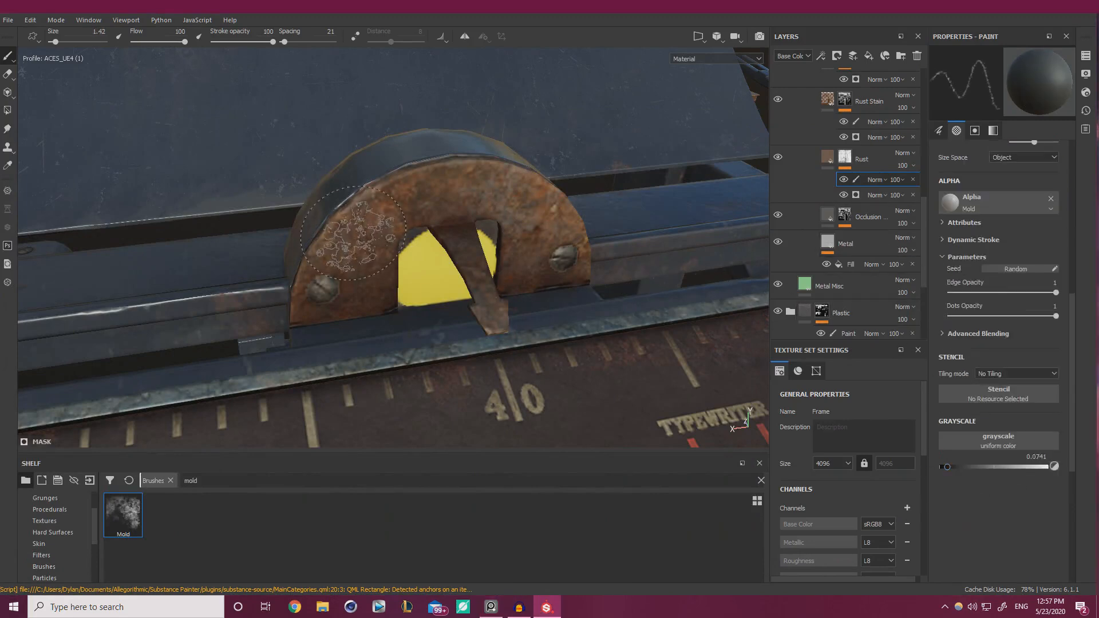
{"action": "mouse_move", "coordinate": [359, 243]}
{"action": "left_mouse_down"}
{"action": "mouse_move", "coordinate": [384, 247]}
{"action": "mouse_move", "coordinate": [463, 201]}
{"action": "mouse_move", "coordinate": [515, 220]}
{"action": "mouse_move", "coordinate": [532, 269]}
{"action": "left_mouse_up"}
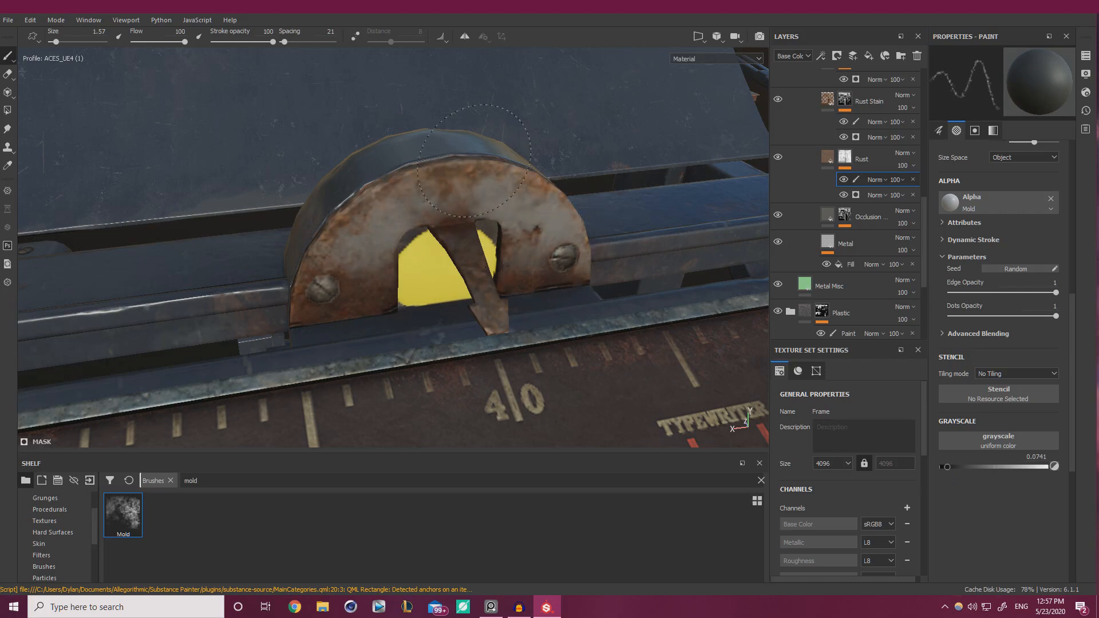
{"action": "mouse_move", "coordinate": [474, 161]}
{"action": "left_mouse_down"}
{"action": "mouse_move", "coordinate": [324, 255]}
{"action": "mouse_move", "coordinate": [354, 308]}
{"action": "left_mouse_up"}
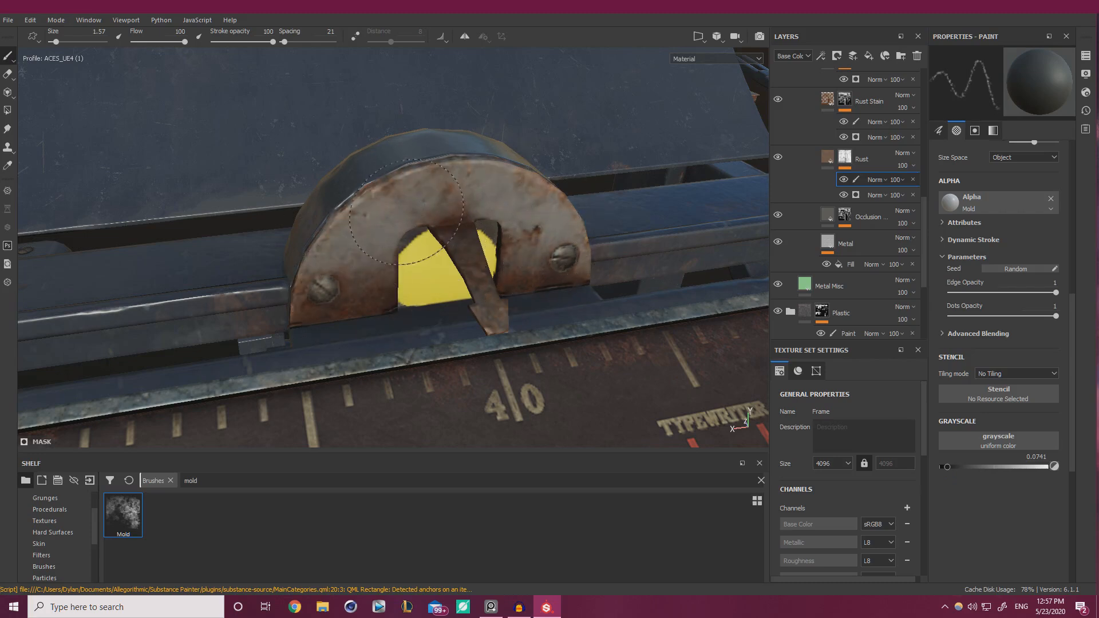
Paint the rust off the arrow pointer and the remaining rusty areas of the half-round plate in the Rust mask
{"action": "left_click_drag", "start_coordinate": [485, 205], "coordinate": [475, 217], "text": "alt"}
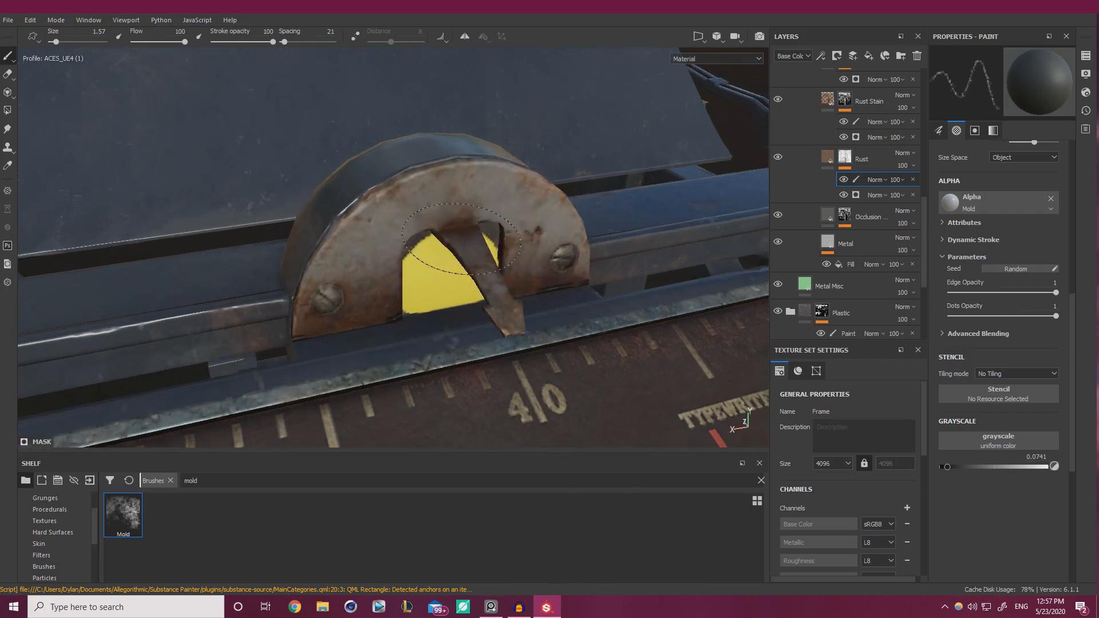
{"action": "left_click_drag", "start_coordinate": [471, 255], "coordinate": [492, 288]}
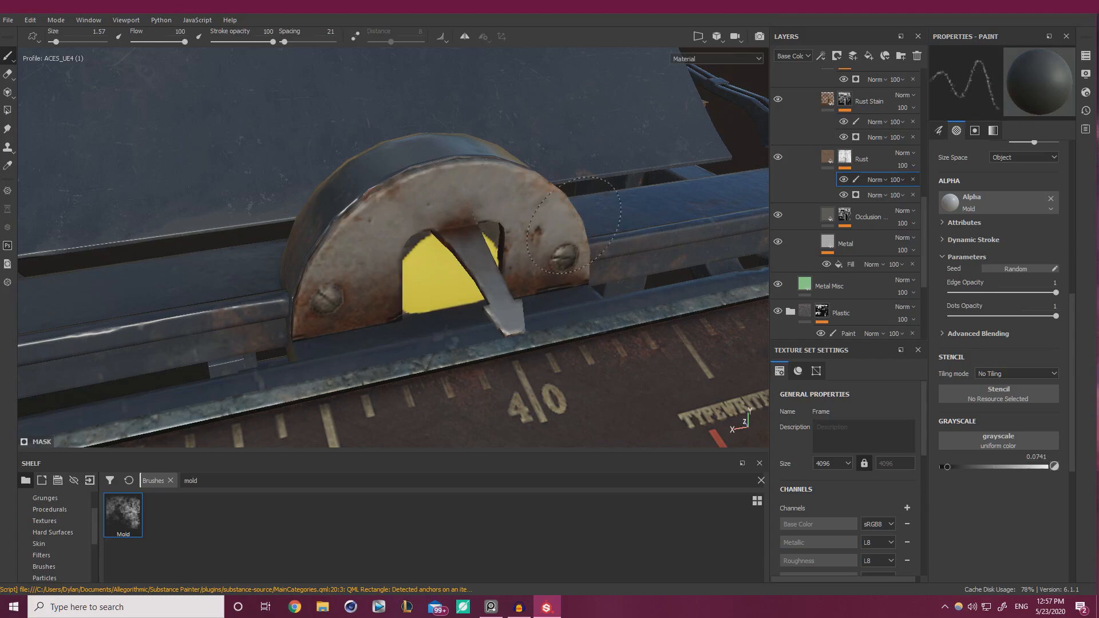
{"action": "left_click_drag", "start_coordinate": [281, 235], "coordinate": [352, 261]}
Hide the Rust Stain and Rust Occlusion layers to view the half-round plate without them
{"action": "left_click_drag", "start_coordinate": [420, 306], "coordinate": [567, 233], "text": "alt"}
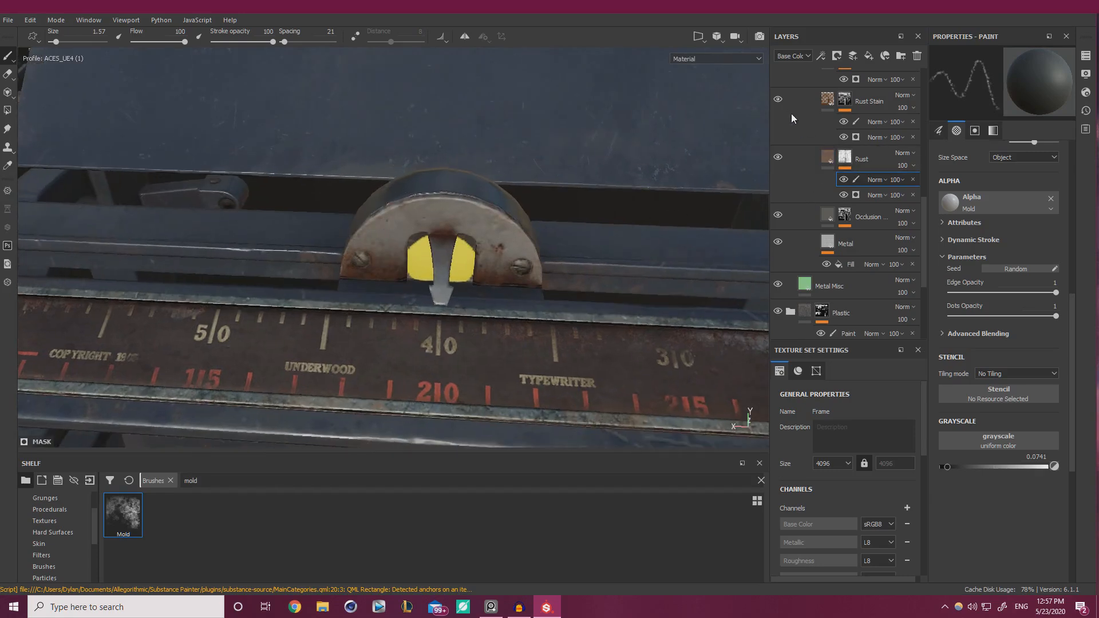
{"action": "scroll", "coordinate": [792, 127], "scroll_direction": "up", "scroll_amount": 2}
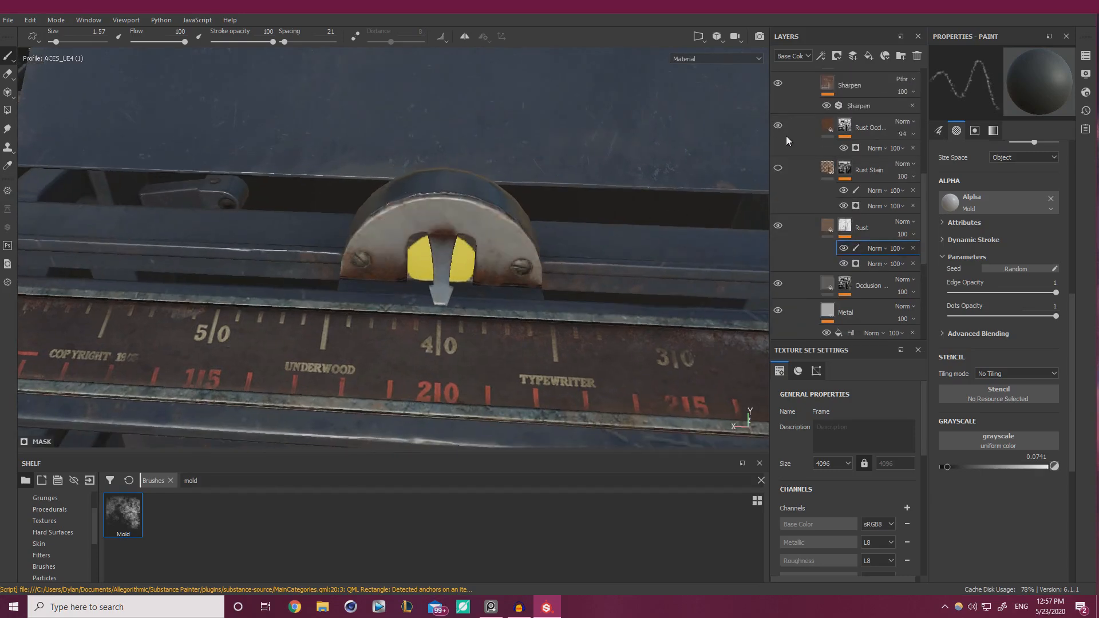
{"action": "left_click_drag", "start_coordinate": [532, 225], "coordinate": [572, 221], "text": "alt"}
{"action": "right_click_drag", "start_coordinate": [572, 221], "coordinate": [599, 218], "text": "alt"}
{"action": "mouse_move", "coordinate": [457, 247]}
{"action": "left_mouse_down", "text": "alt"}
{"action": "mouse_move", "coordinate": [437, 249]}
{"action": "mouse_move", "coordinate": [462, 241]}
{"action": "left_mouse_up", "text": "alt"}
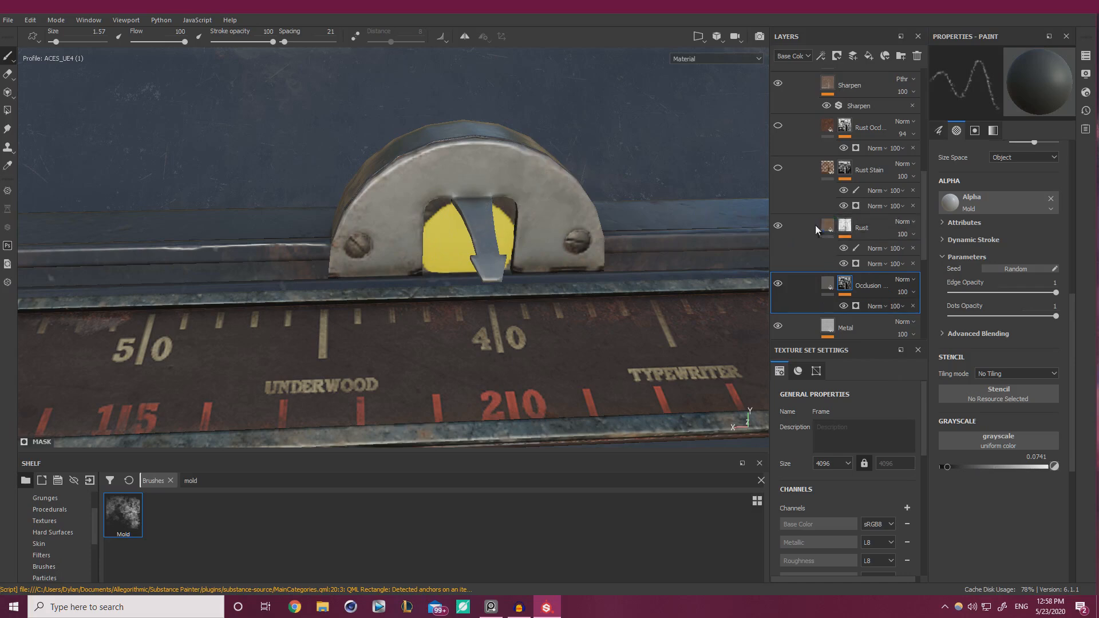
Paint rust back around the half-round plate's two screws in the Rust mask with grayscale 0.8889
{"action": "left_click", "coordinate": [864, 249]}
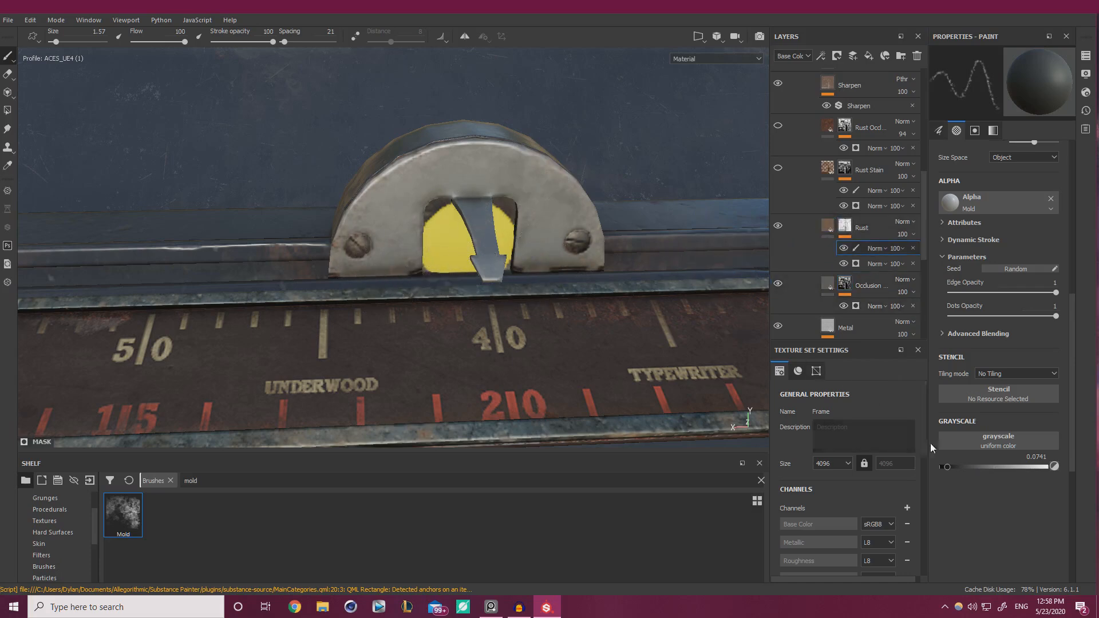
{"action": "left_click", "coordinate": [982, 466]}
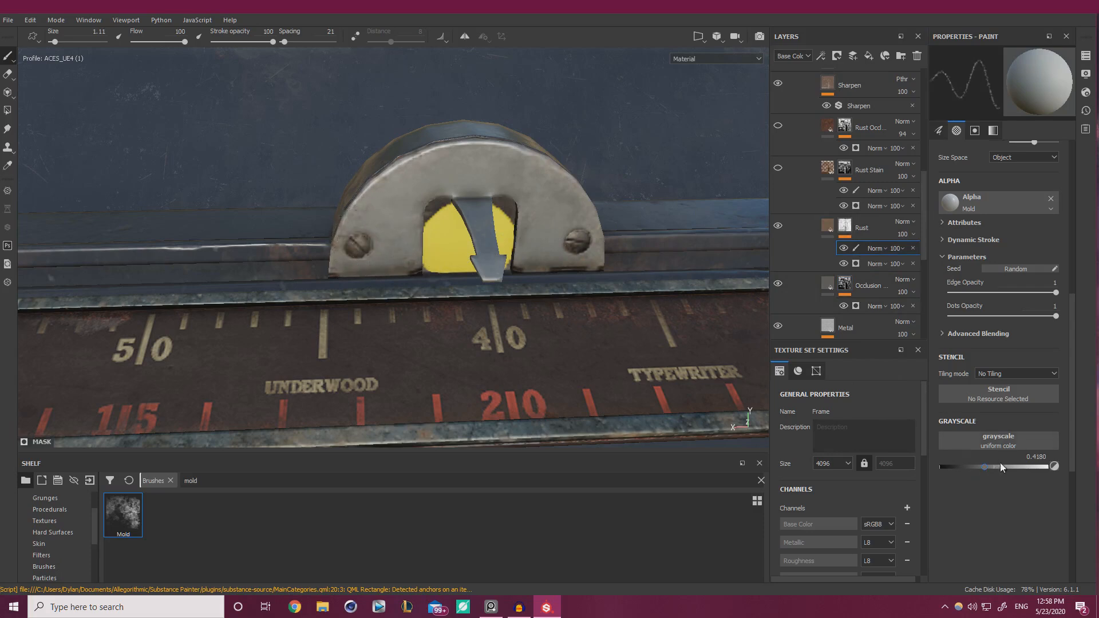
{"action": "left_click", "coordinate": [1018, 467]}
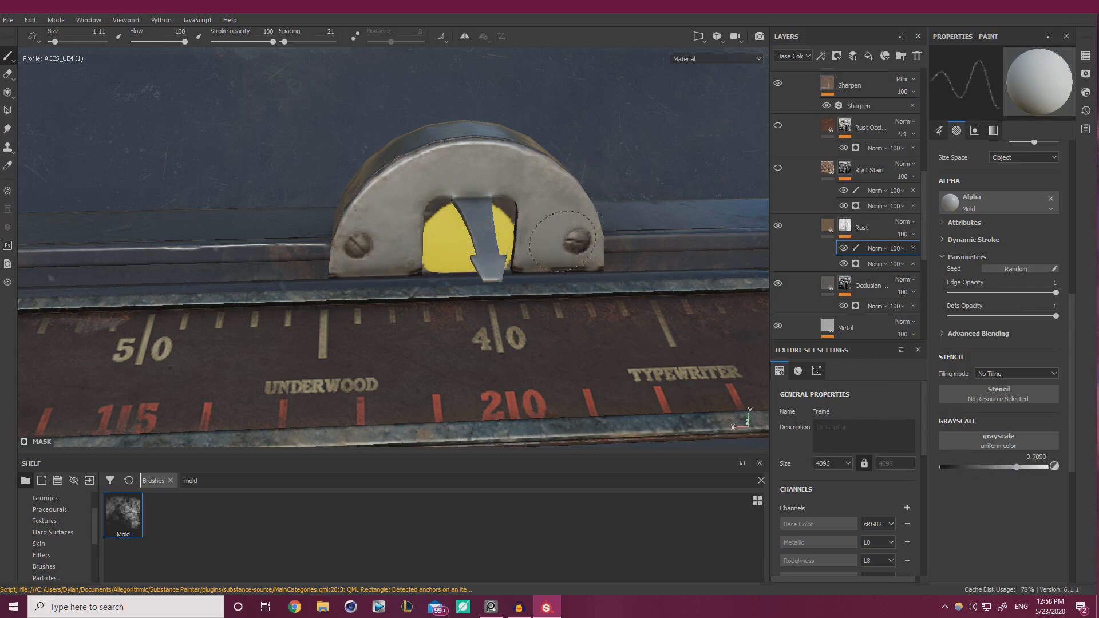
{"action": "left_click", "coordinate": [1032, 467]}
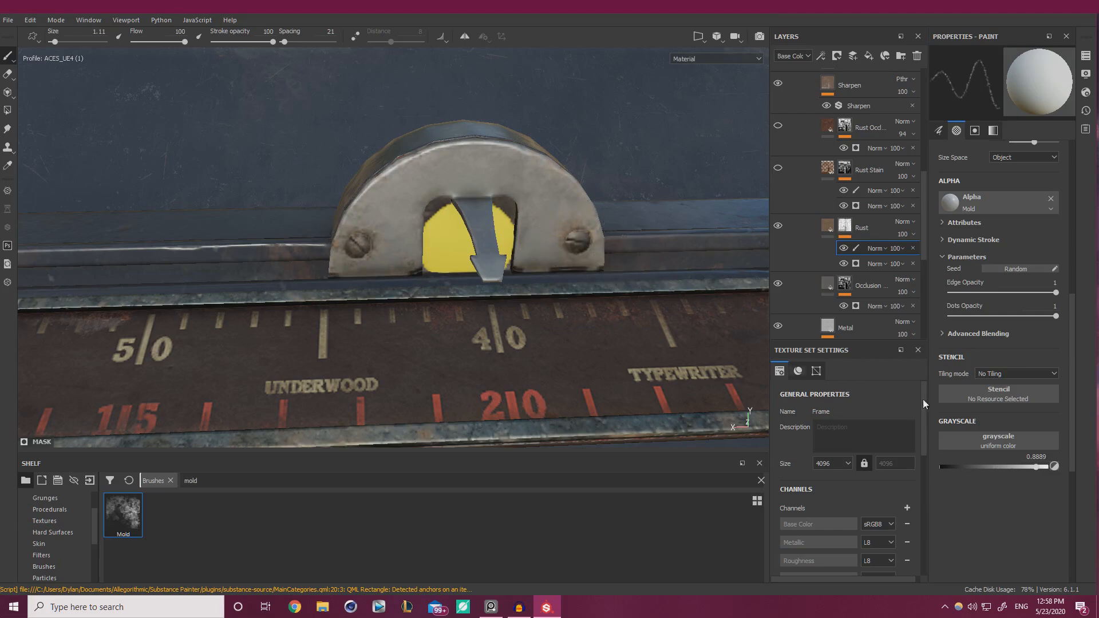
{"action": "scroll", "coordinate": [493, 217], "scroll_direction": "up", "scroll_amount": 5}
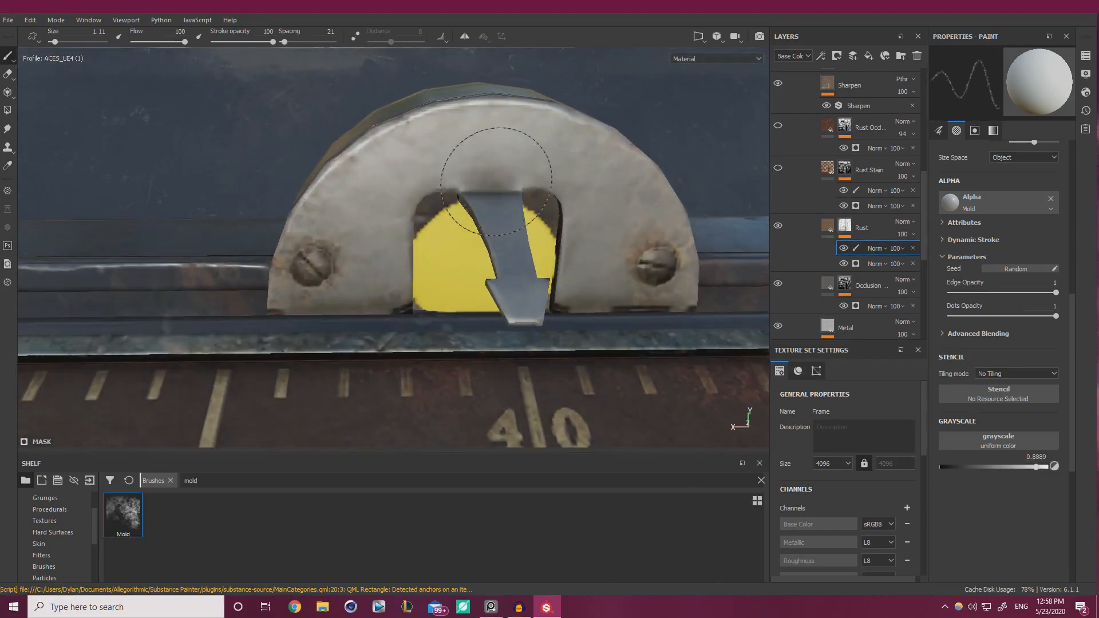
{"action": "right_click_drag", "start_coordinate": [488, 175], "coordinate": [473, 176], "text": "ctrl"}
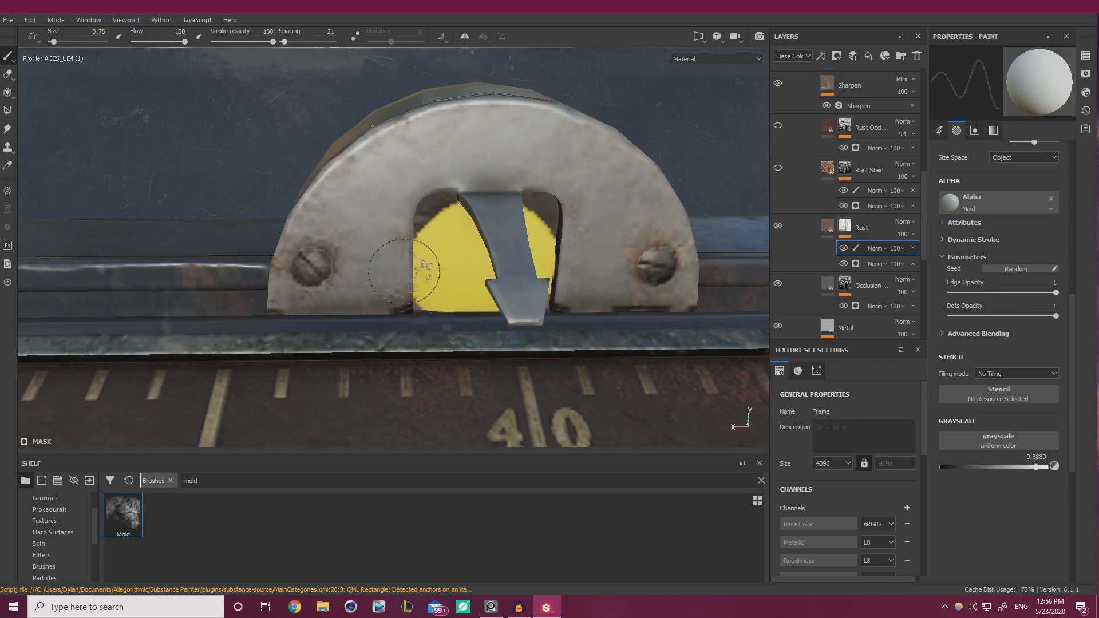
Show the Rust Stain layer and paint out stain spots on the half-round plate in its mask with grayscale 0.1799
{"action": "left_click_drag", "start_coordinate": [490, 187], "coordinate": [349, 211], "text": "alt"}
{"action": "right_click_drag", "start_coordinate": [349, 210], "coordinate": [298, 212], "text": "alt"}
{"action": "left_click_drag", "start_coordinate": [298, 212], "coordinate": [320, 218], "text": "alt"}
{"action": "right_click_drag", "start_coordinate": [321, 218], "coordinate": [438, 217], "text": "alt"}
{"action": "left_click_drag", "start_coordinate": [438, 217], "coordinate": [462, 219], "text": "alt"}
{"action": "right_click_drag", "start_coordinate": [462, 219], "coordinate": [493, 215], "text": "alt"}
{"action": "left_click", "coordinate": [778, 168]}
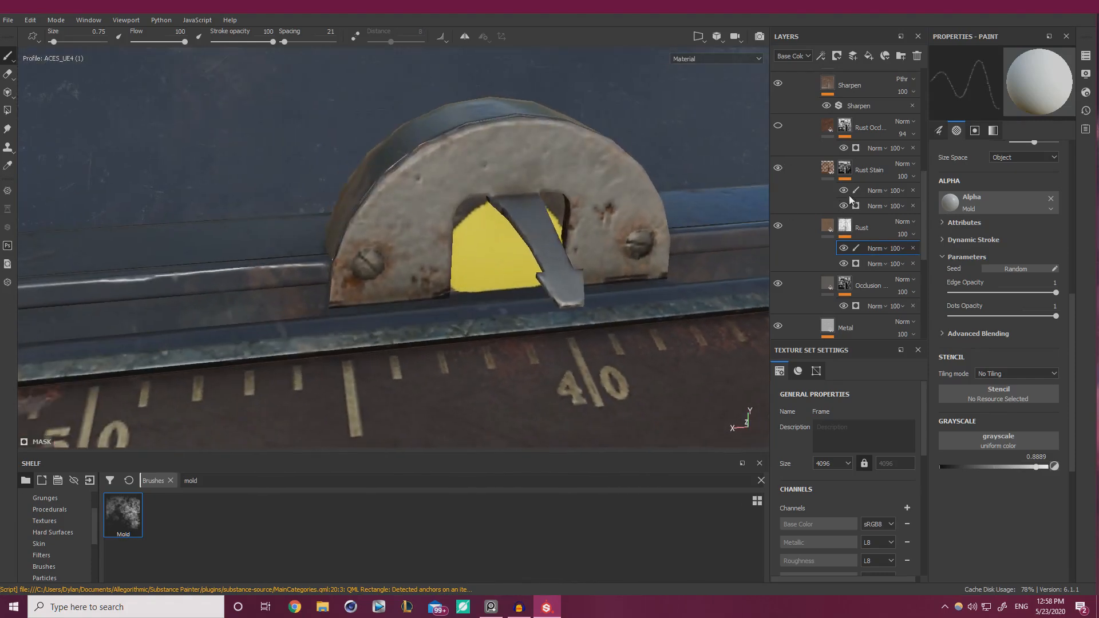
{"action": "left_click", "coordinate": [850, 191]}
{"action": "left_click_drag", "start_coordinate": [980, 466], "coordinate": [959, 466]}
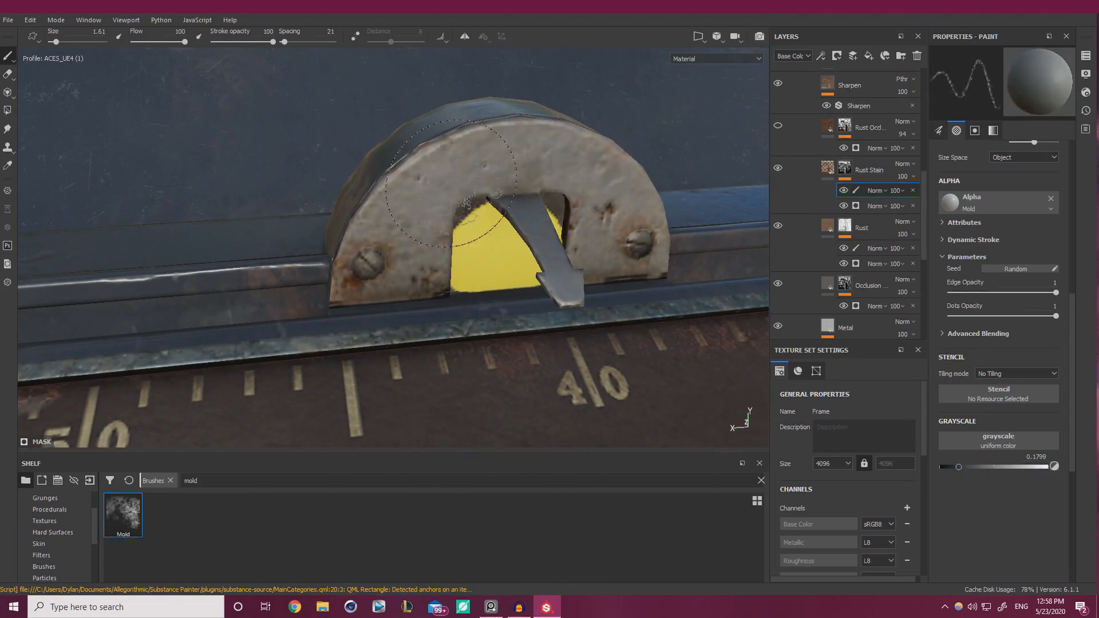
{"action": "right_click_drag", "start_coordinate": [419, 285], "coordinate": [383, 285], "text": "ctrl"}
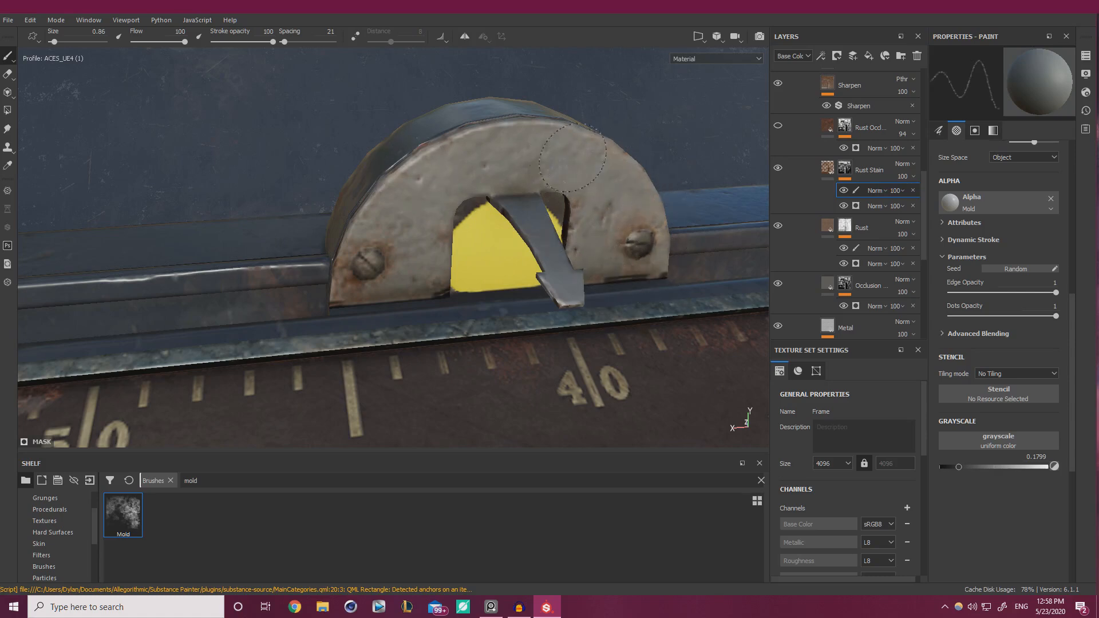
Compare the plate with the Rust Stain layer off and on, and examine it from afar and close up
{"action": "left_click", "coordinate": [779, 170]}
{"action": "right_click_drag", "start_coordinate": [495, 151], "coordinate": [29, 175], "text": "alt"}
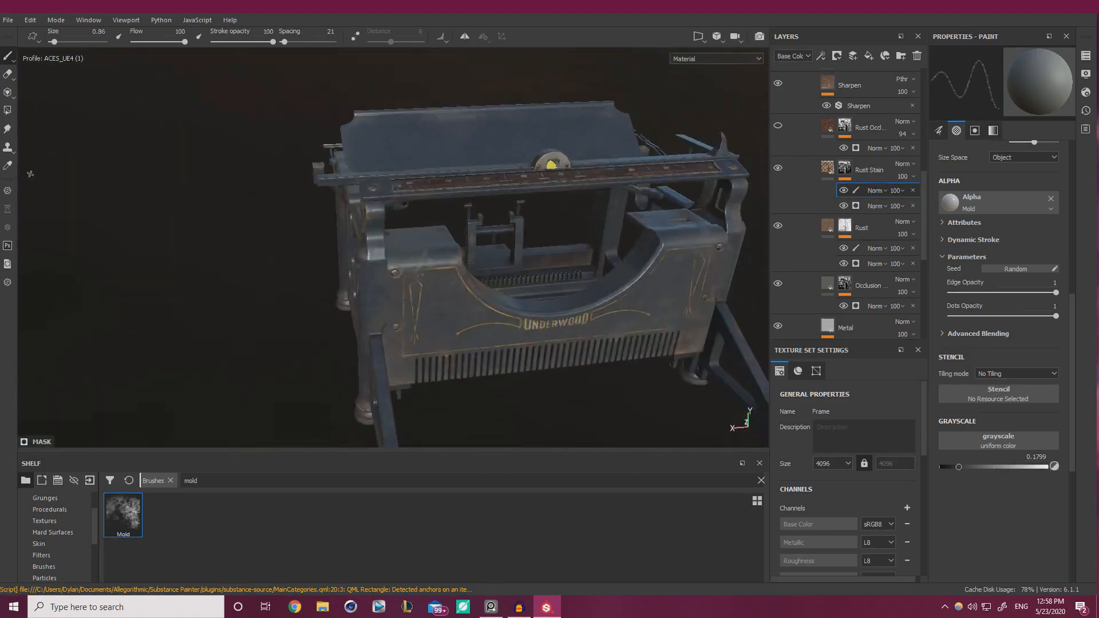
{"action": "right_click_drag", "start_coordinate": [414, 174], "coordinate": [572, 158], "text": "alt"}
{"action": "middle_click_drag", "start_coordinate": [641, 141], "coordinate": [495, 215], "text": "alt"}
{"action": "left_click_drag", "start_coordinate": [495, 215], "coordinate": [527, 210], "text": "alt"}
{"action": "right_click_drag", "start_coordinate": [526, 210], "coordinate": [607, 126], "text": "alt"}
{"action": "middle_click_drag", "start_coordinate": [553, 114], "coordinate": [483, 175], "text": "alt"}
{"action": "left_click_drag", "start_coordinate": [538, 197], "coordinate": [469, 209], "text": "alt"}
{"action": "middle_click_drag", "start_coordinate": [585, 225], "coordinate": [488, 239], "text": "alt"}
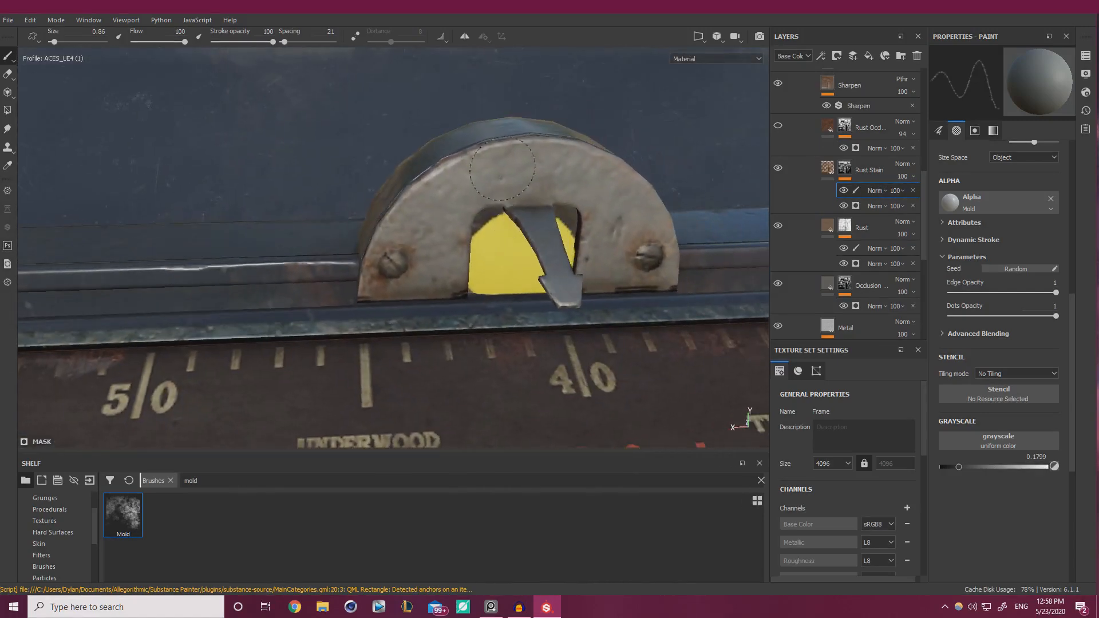
Make the Rust Occlusion layer visible and add a paint effect above its mask generator
{"action": "left_click_drag", "start_coordinate": [466, 182], "coordinate": [557, 221], "text": "alt"}
{"action": "left_click", "coordinate": [781, 126]}
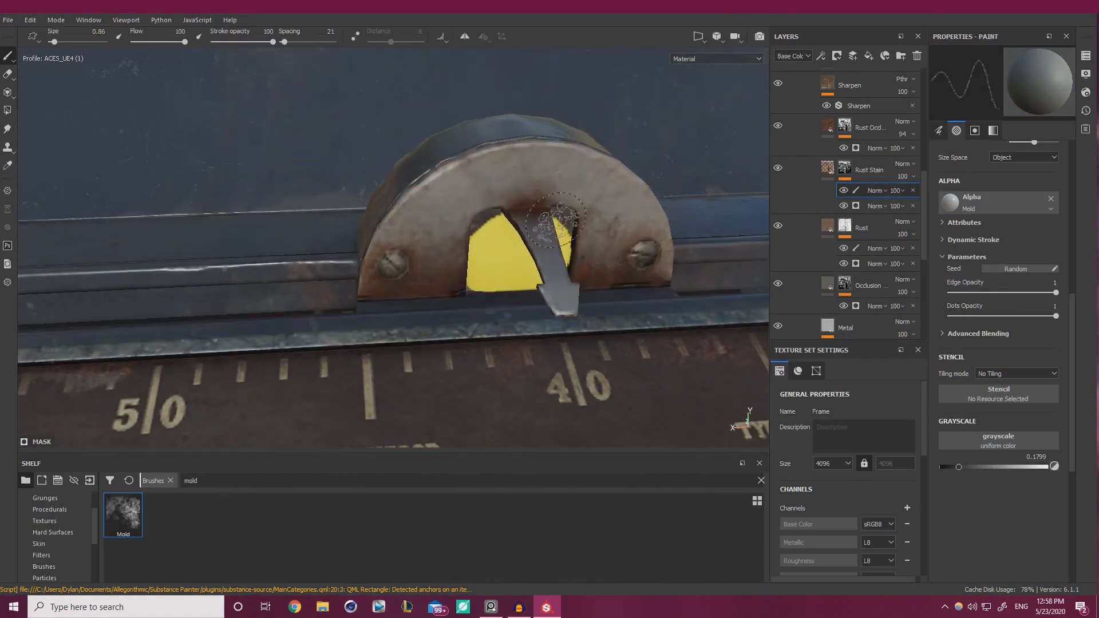
{"action": "left_click", "coordinate": [856, 148]}
{"action": "right_click", "coordinate": [857, 149]}
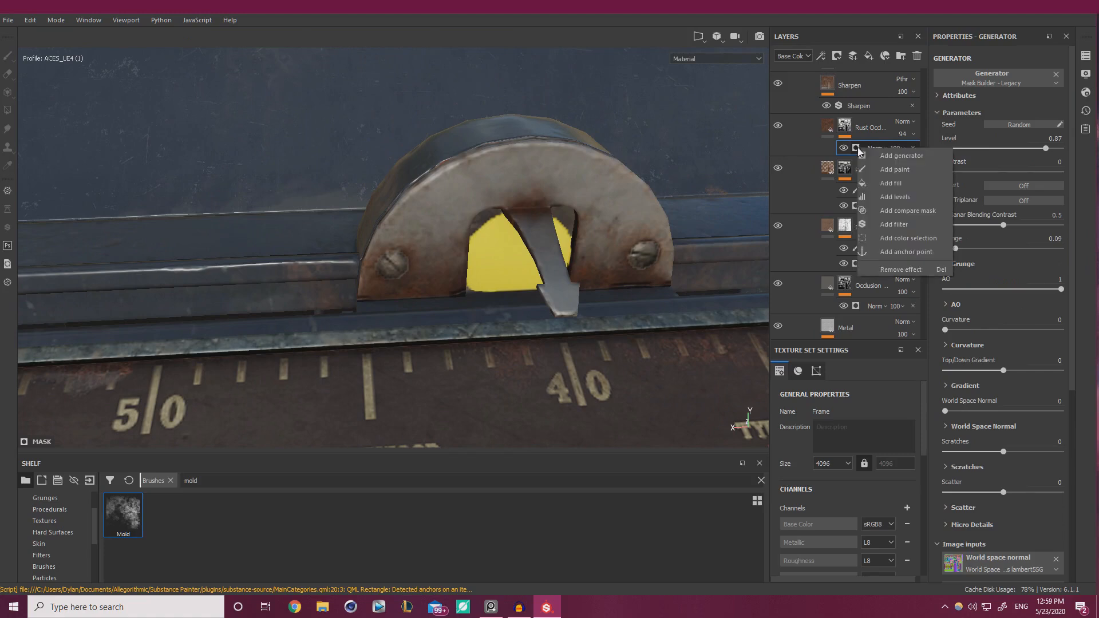
{"action": "left_click", "coordinate": [894, 169]}
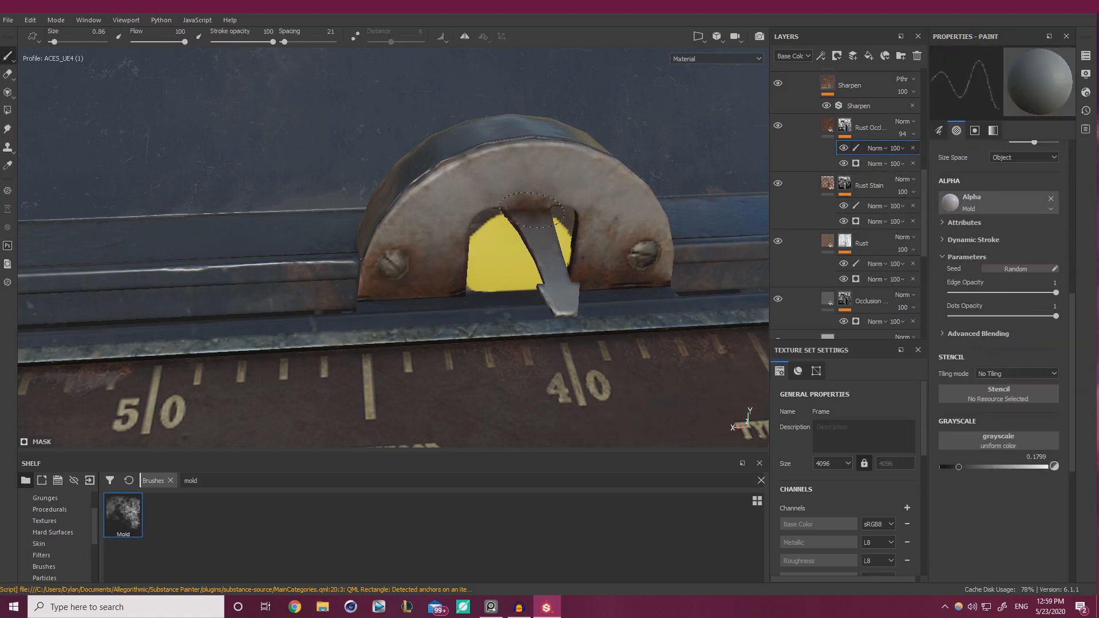
Paint out the occlusion rust above the pointer opening and around both plate screws with grayscale 0.1799
{"action": "left_click_drag", "start_coordinate": [533, 211], "coordinate": [526, 231]}
{"action": "right_click_drag", "start_coordinate": [439, 263], "coordinate": [448, 263], "text": "ctrl"}
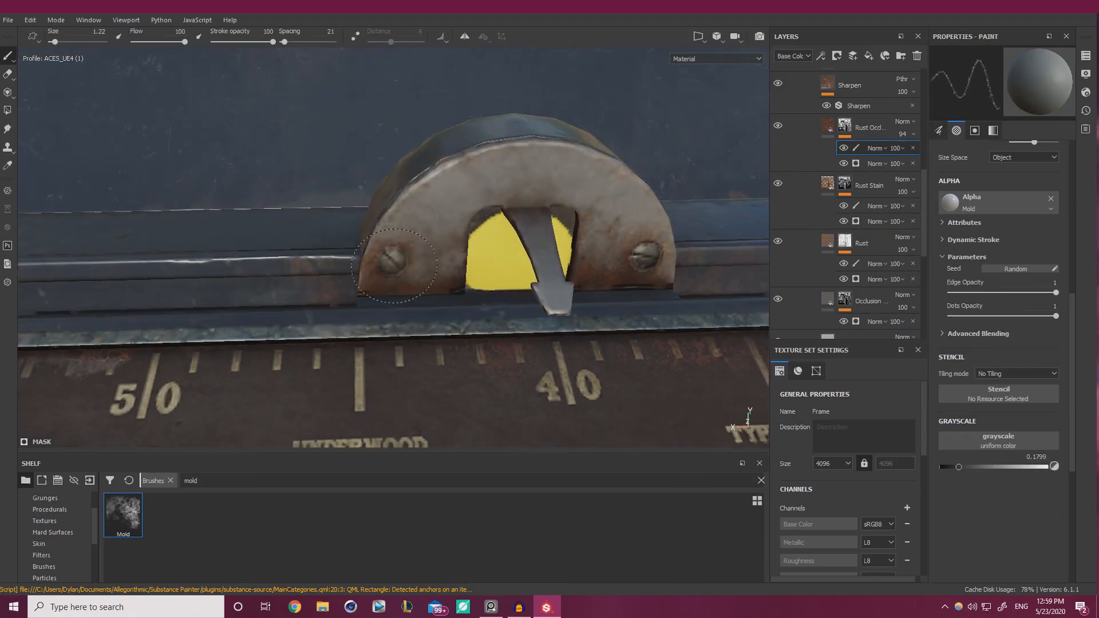
{"action": "mouse_move", "coordinate": [440, 265]}
{"action": "left_mouse_down"}
{"action": "mouse_move", "coordinate": [455, 266]}
{"action": "mouse_move", "coordinate": [442, 265]}
{"action": "left_mouse_up"}
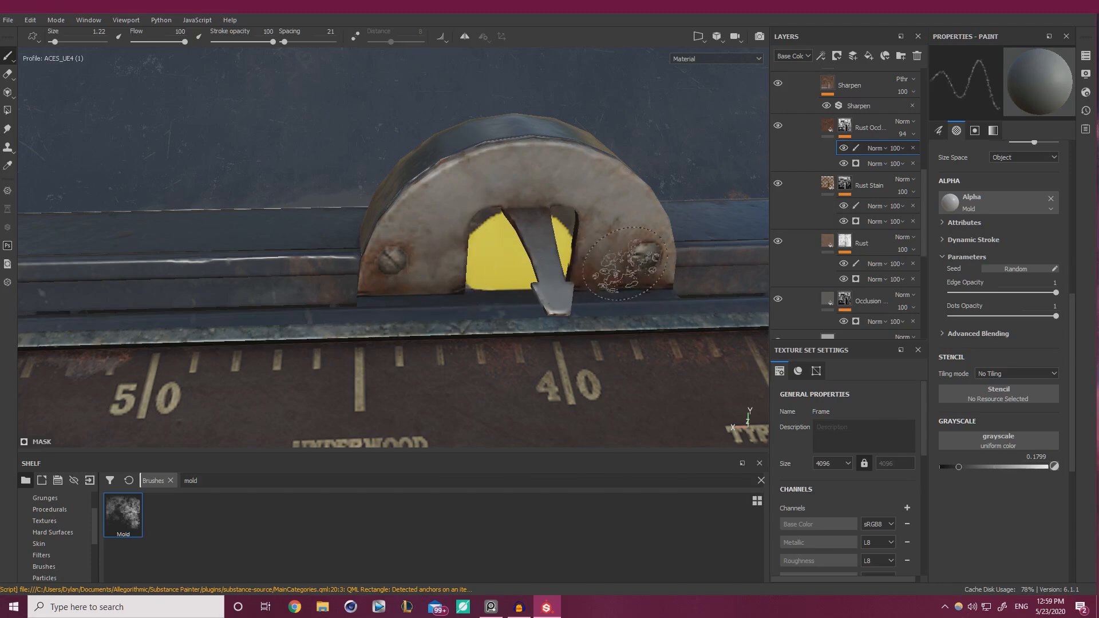
{"action": "mouse_move", "coordinate": [624, 264]}
{"action": "left_mouse_down"}
{"action": "mouse_move", "coordinate": [607, 261]}
{"action": "mouse_move", "coordinate": [632, 280]}
{"action": "mouse_move", "coordinate": [583, 250]}
{"action": "left_mouse_up"}
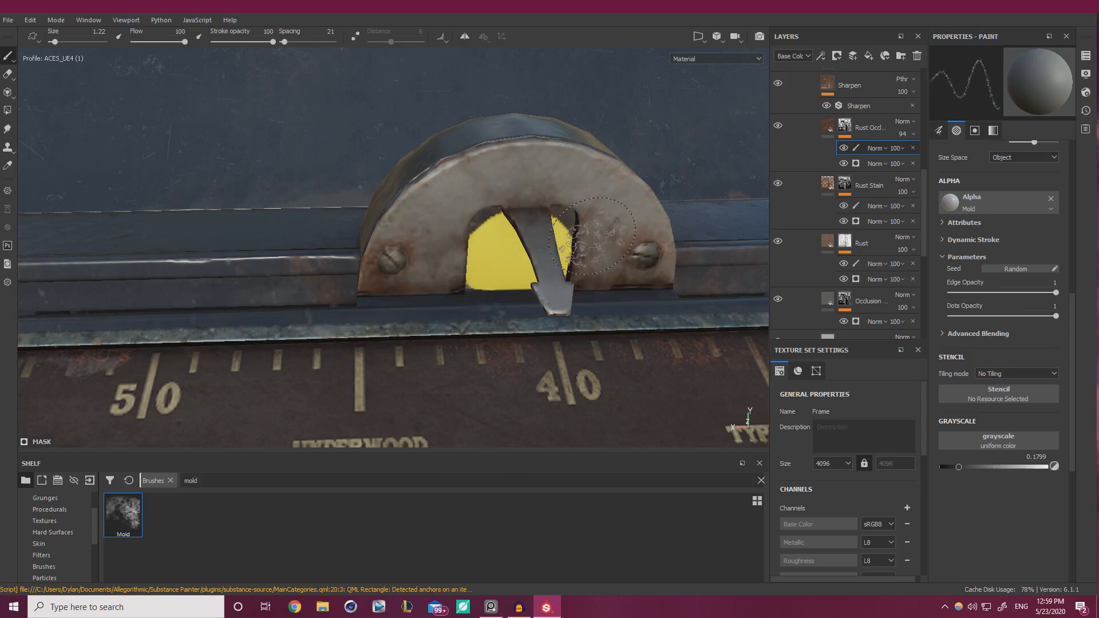
{"action": "mouse_move", "coordinate": [664, 251]}
{"action": "left_mouse_down", "text": "alt"}
{"action": "mouse_move", "coordinate": [532, 233]}
{"action": "mouse_move", "coordinate": [664, 247]}
{"action": "left_mouse_up", "text": "alt"}
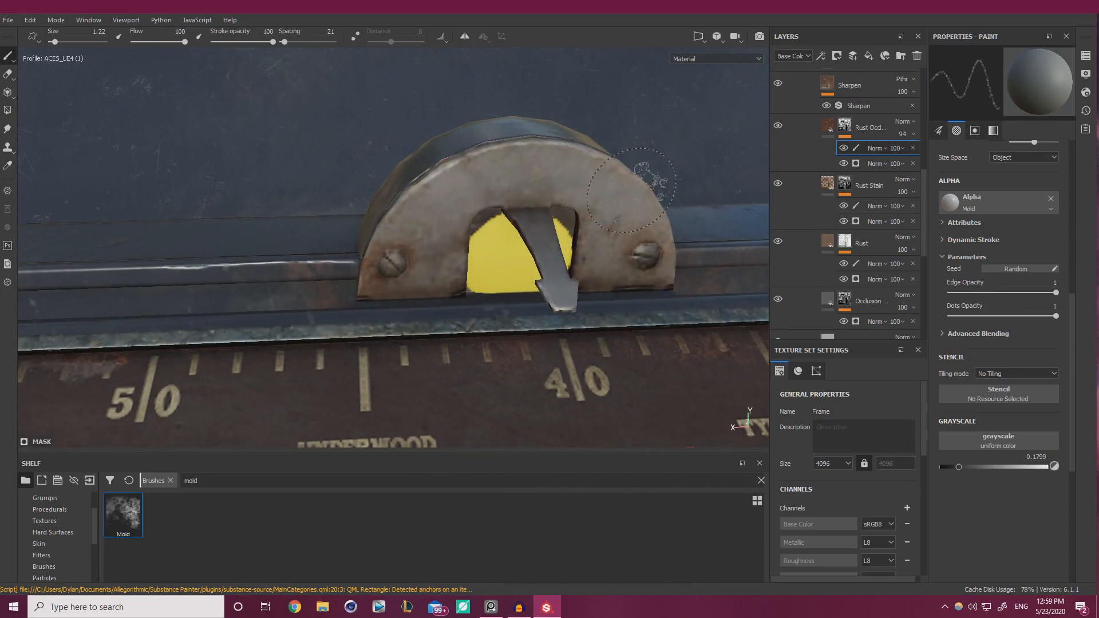
Add a fill layer above the Metal layer and turn off its height, normal, roughness and metallic channels, keeping only color
{"action": "mouse_move", "coordinate": [638, 272]}
{"action": "left_mouse_down", "text": "alt"}
{"action": "mouse_move", "coordinate": [449, 167]}
{"action": "mouse_move", "coordinate": [457, 182]}
{"action": "mouse_move", "coordinate": [321, 187]}
{"action": "mouse_move", "coordinate": [357, 184]}
{"action": "mouse_move", "coordinate": [316, 213]}
{"action": "mouse_move", "coordinate": [362, 209]}
{"action": "left_mouse_up", "text": "alt"}
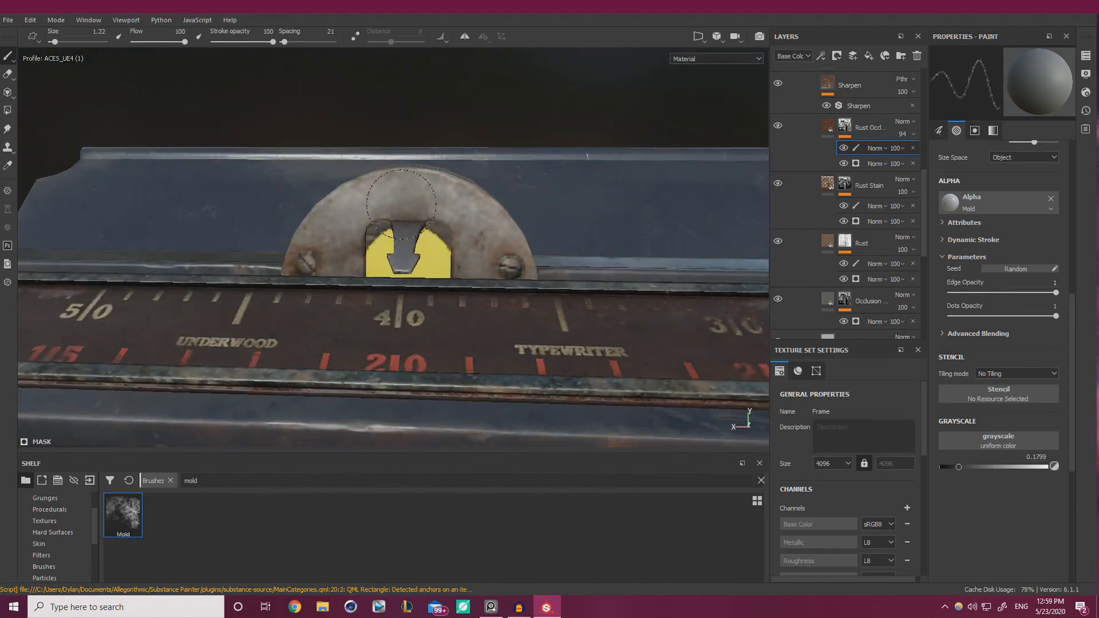
{"action": "scroll", "coordinate": [552, 226], "scroll_direction": "up", "scroll_amount": 3}
{"action": "scroll", "coordinate": [830, 241], "scroll_direction": "down", "scroll_amount": 3}
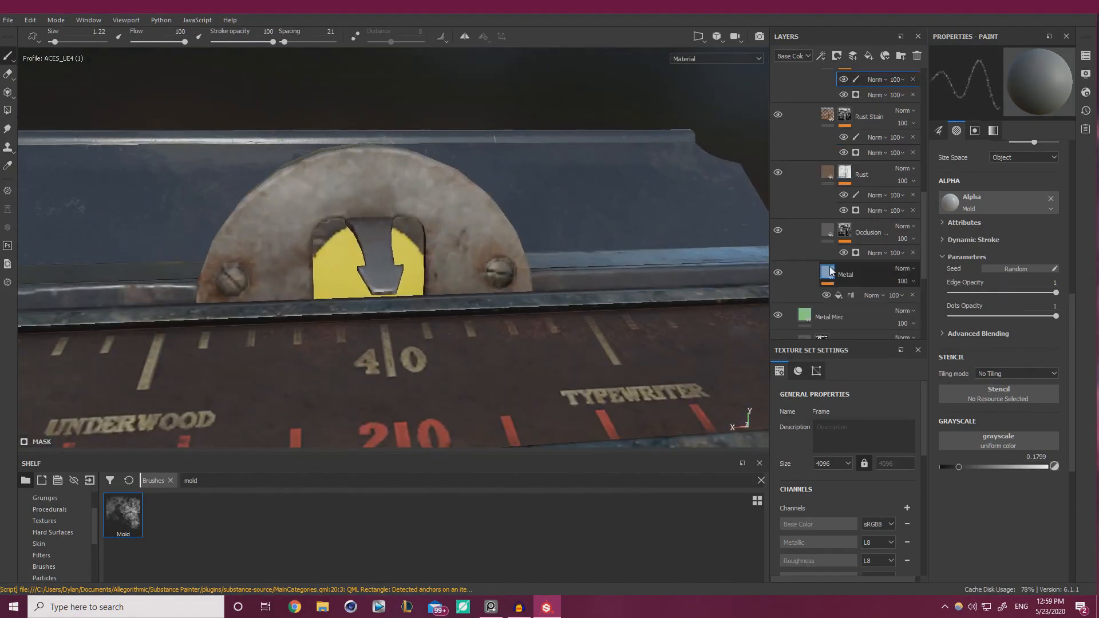
{"action": "left_click", "coordinate": [832, 272]}
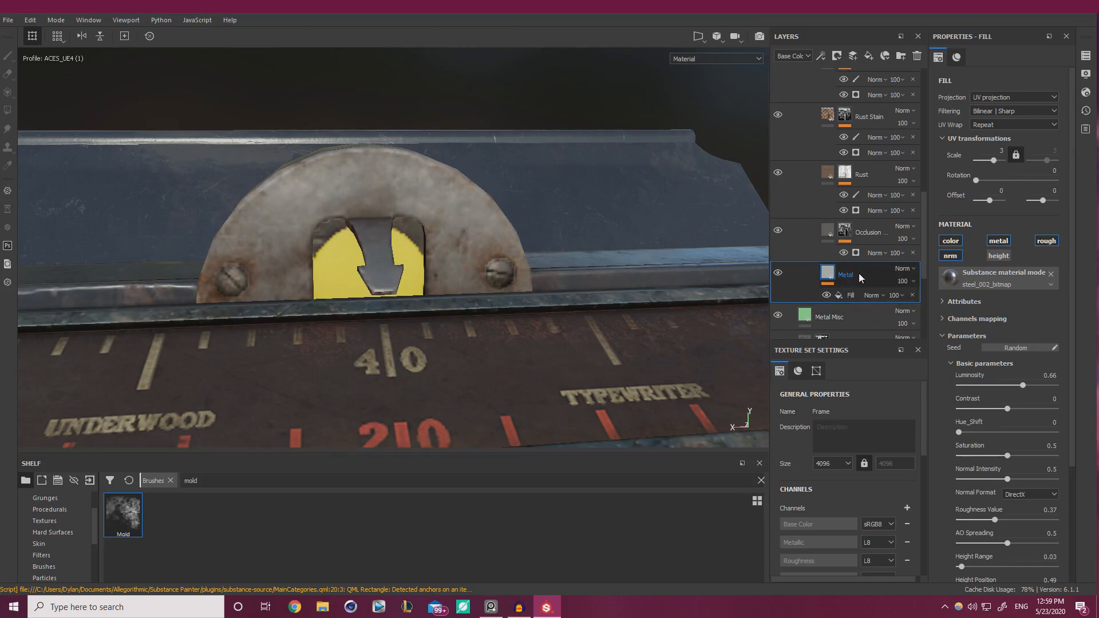
{"action": "left_click", "coordinate": [873, 59]}
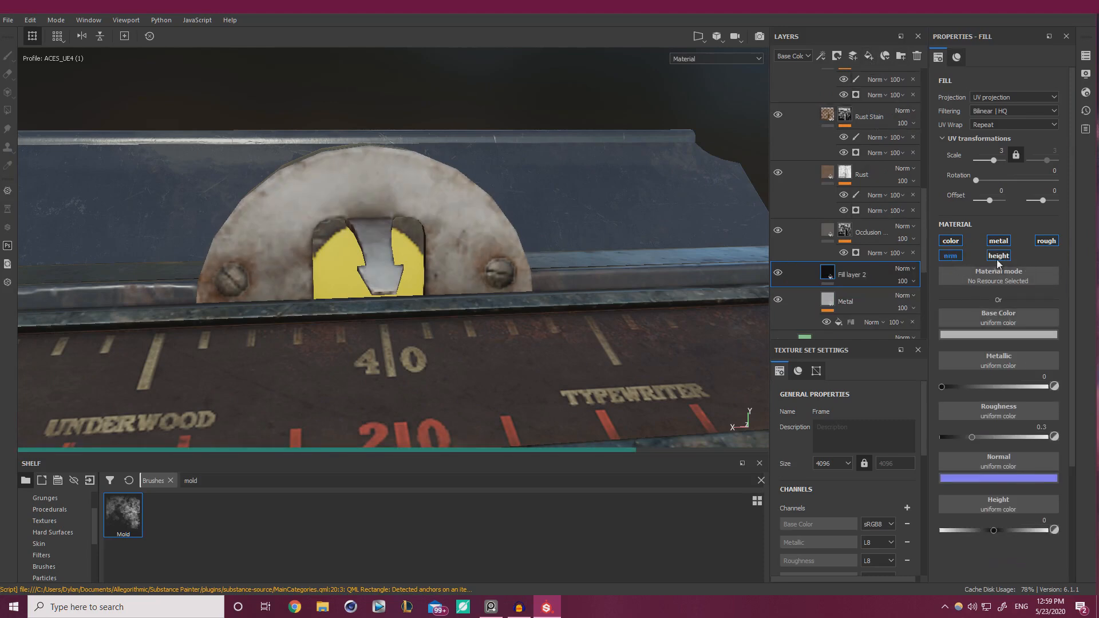
{"action": "left_click", "coordinate": [998, 255]}
{"action": "left_click", "coordinate": [950, 255]}
{"action": "left_click", "coordinate": [1046, 241]}
{"action": "left_click", "coordinate": [998, 240]}
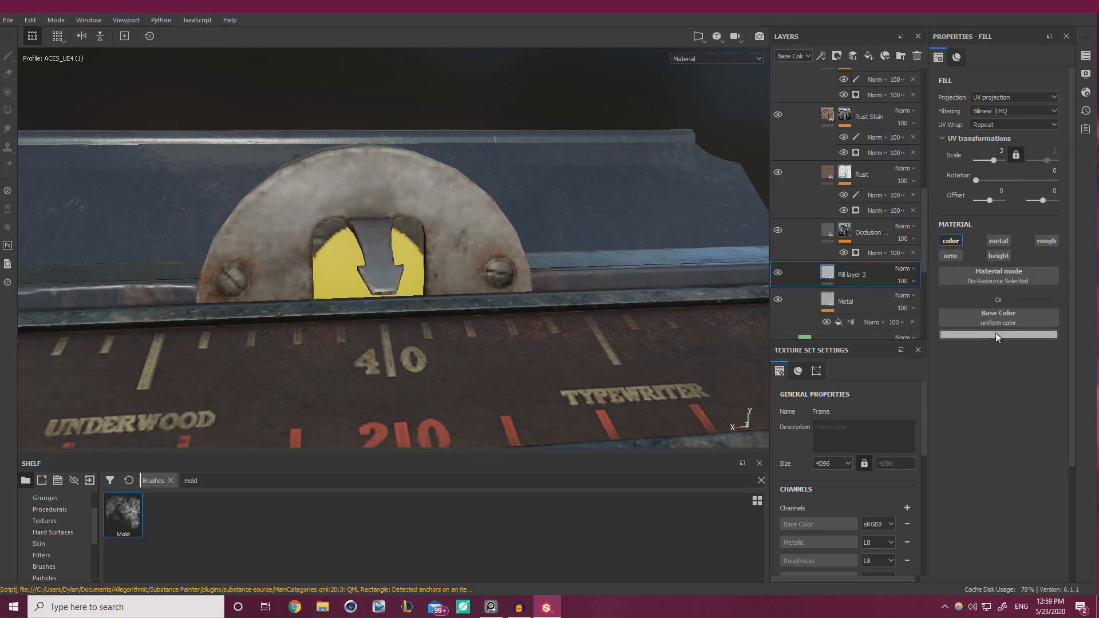
Set the new fill layer's base color to a golden yellow with hue 0.114, saturation 0.840 and value 0.500
{"action": "left_click", "coordinate": [976, 335]}
{"action": "left_click", "coordinate": [1059, 399]}
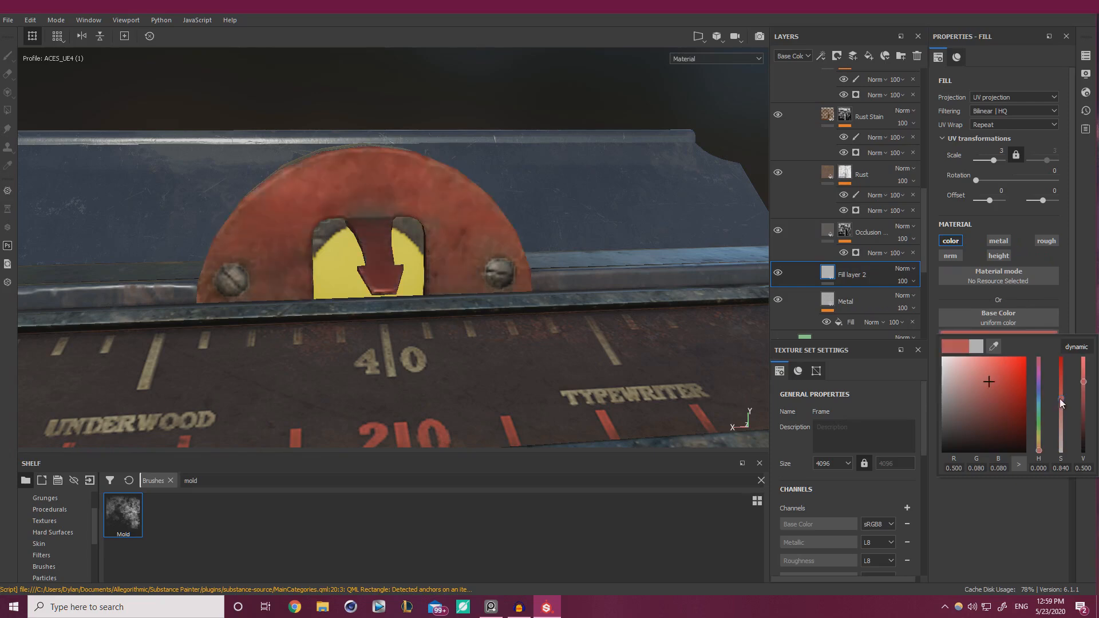
{"action": "left_click", "coordinate": [1040, 442]}
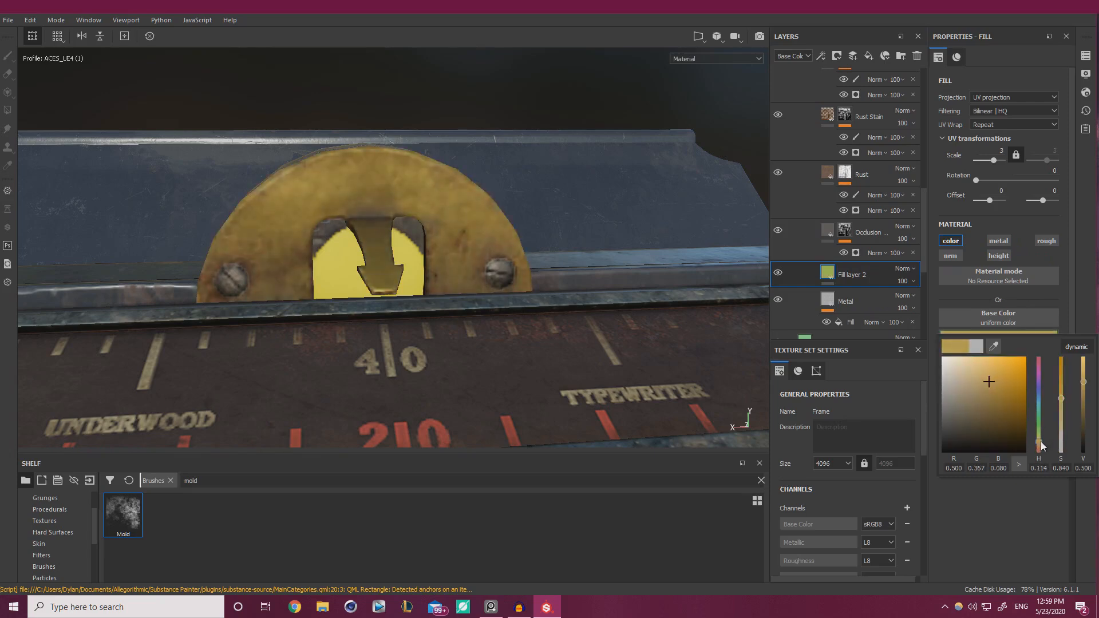
Set the golden fill layer's blending mode to Color and reduce its base color saturation to 0.307
{"action": "left_click", "coordinate": [913, 270]}
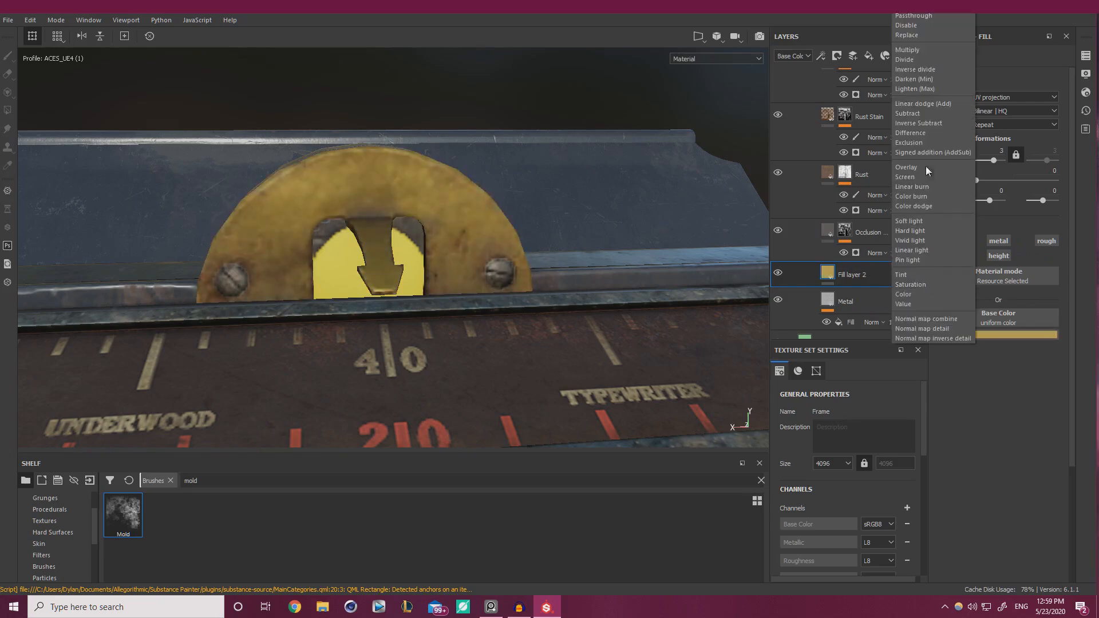
{"action": "left_click", "coordinate": [919, 293]}
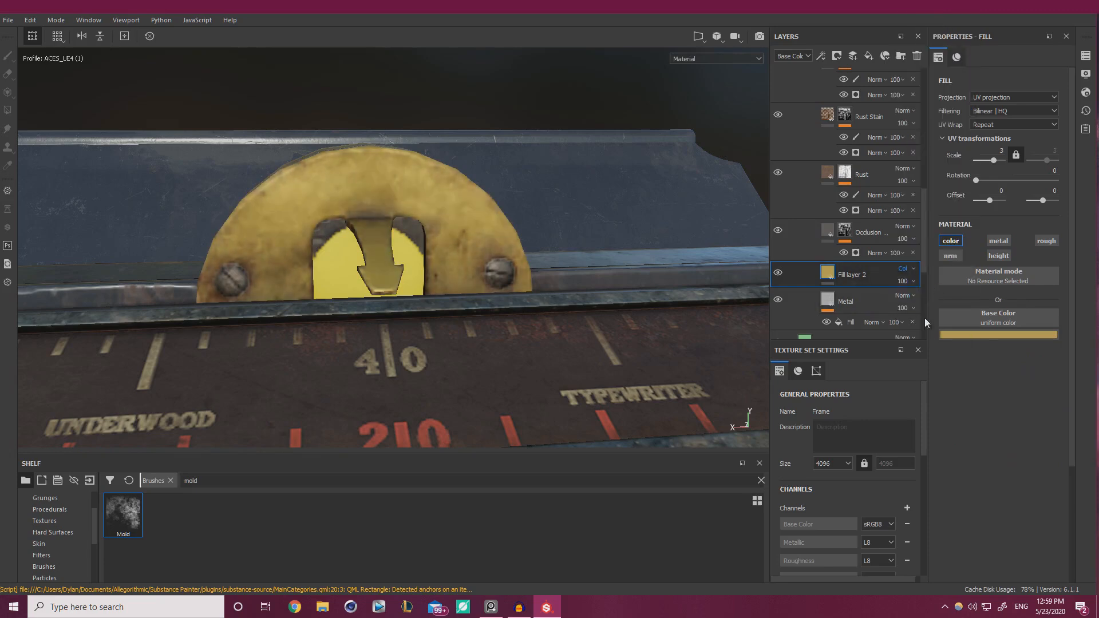
{"action": "left_click", "coordinate": [973, 335]}
{"action": "left_click_drag", "start_coordinate": [1060, 418], "coordinate": [1065, 447]}
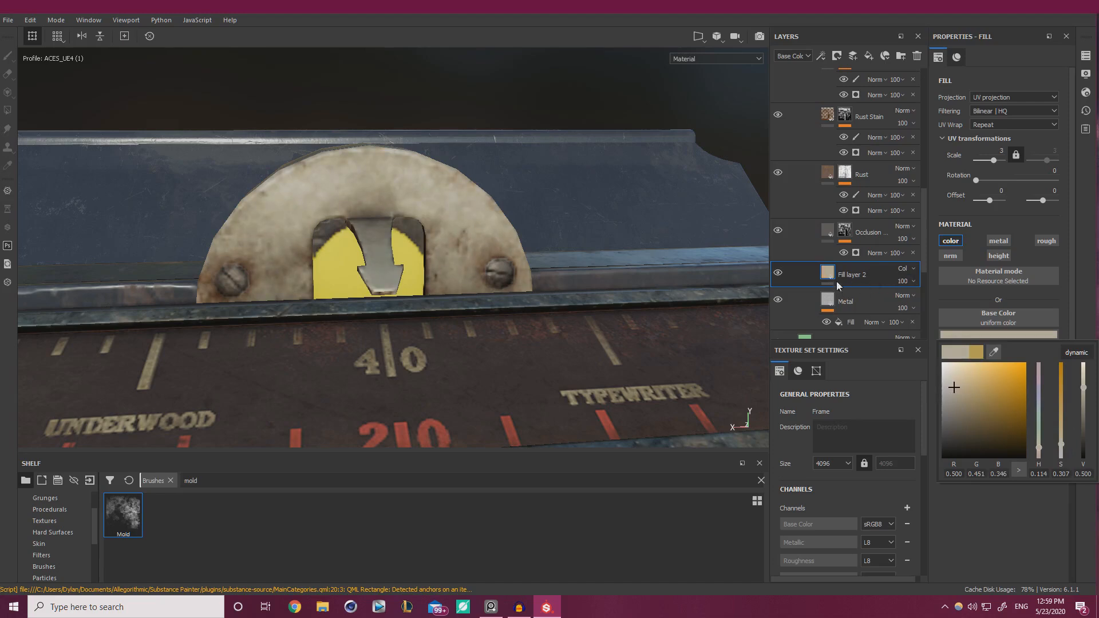
Lower the tint fill layer's opacity to 51 and slightly raise its base color saturation
{"action": "left_click", "coordinate": [912, 281]}
{"action": "left_click_drag", "start_coordinate": [913, 305], "coordinate": [915, 305]}
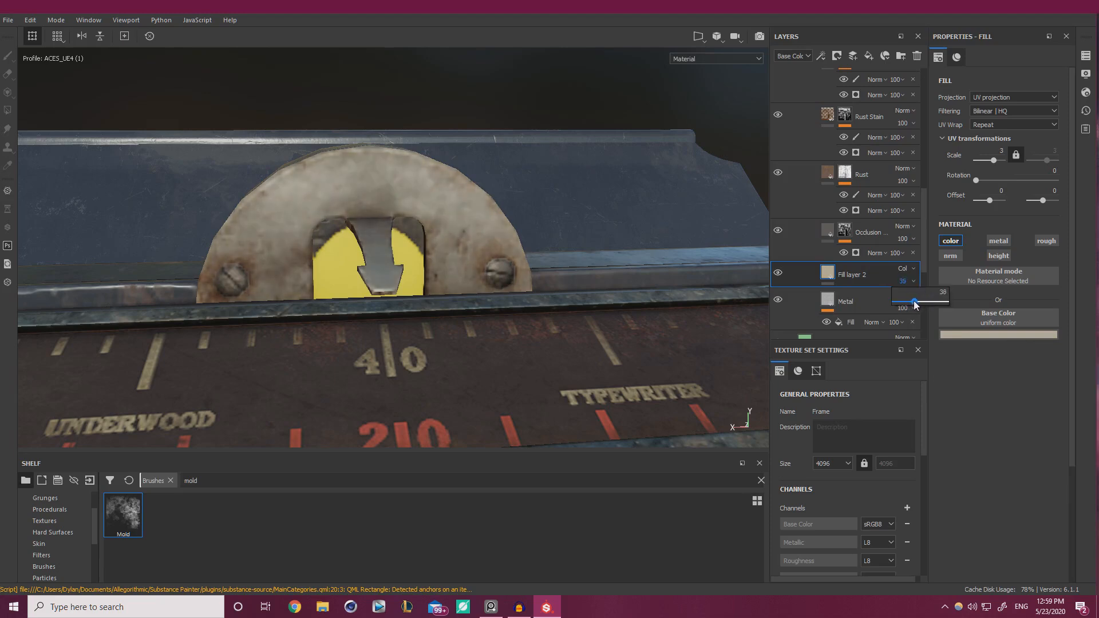
{"action": "left_click", "coordinate": [1005, 334]}
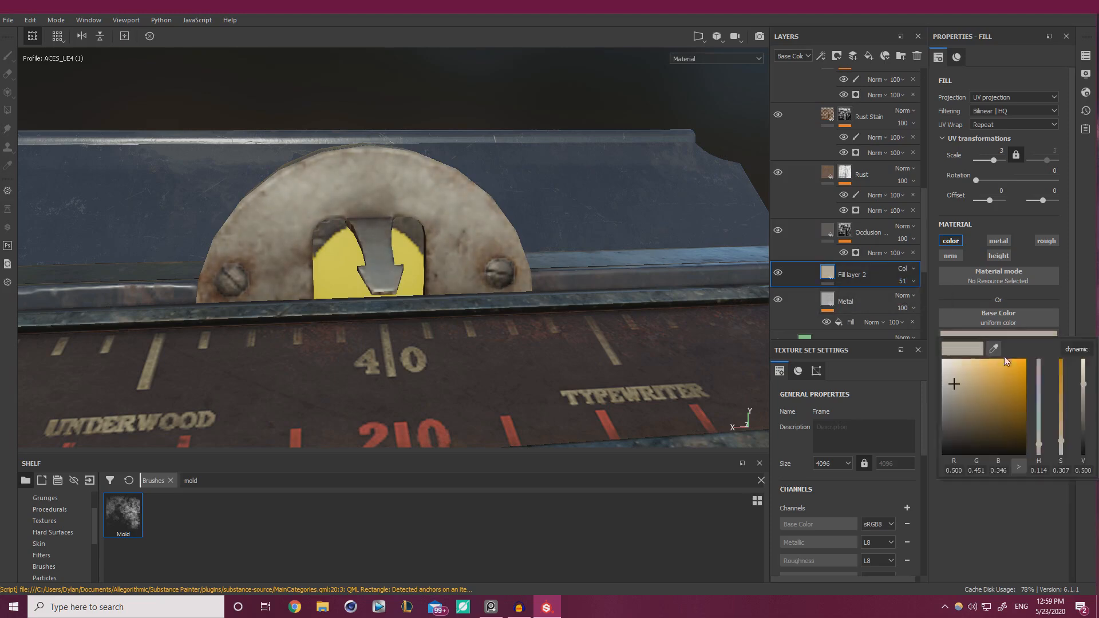
{"action": "left_click", "coordinate": [1061, 432]}
Compare the tinted half-round indicator plate with the reference photo of the real typewriter's pointer
{"action": "scroll", "coordinate": [458, 235], "scroll_direction": "down", "scroll_amount": 8}
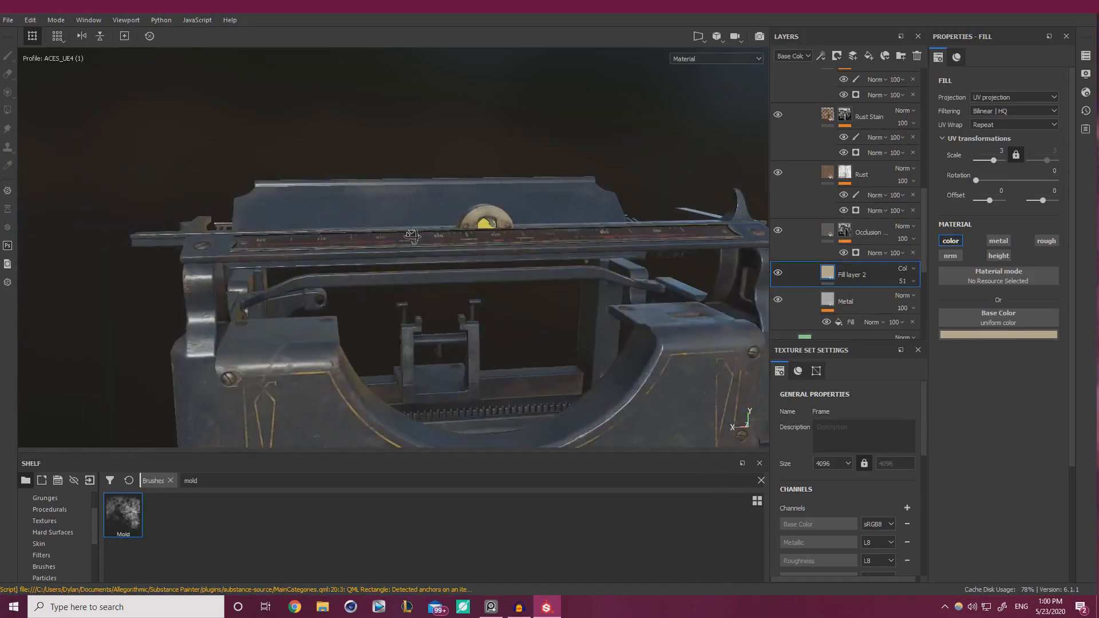
{"action": "left_click_drag", "start_coordinate": [453, 218], "coordinate": [417, 311], "text": "alt"}
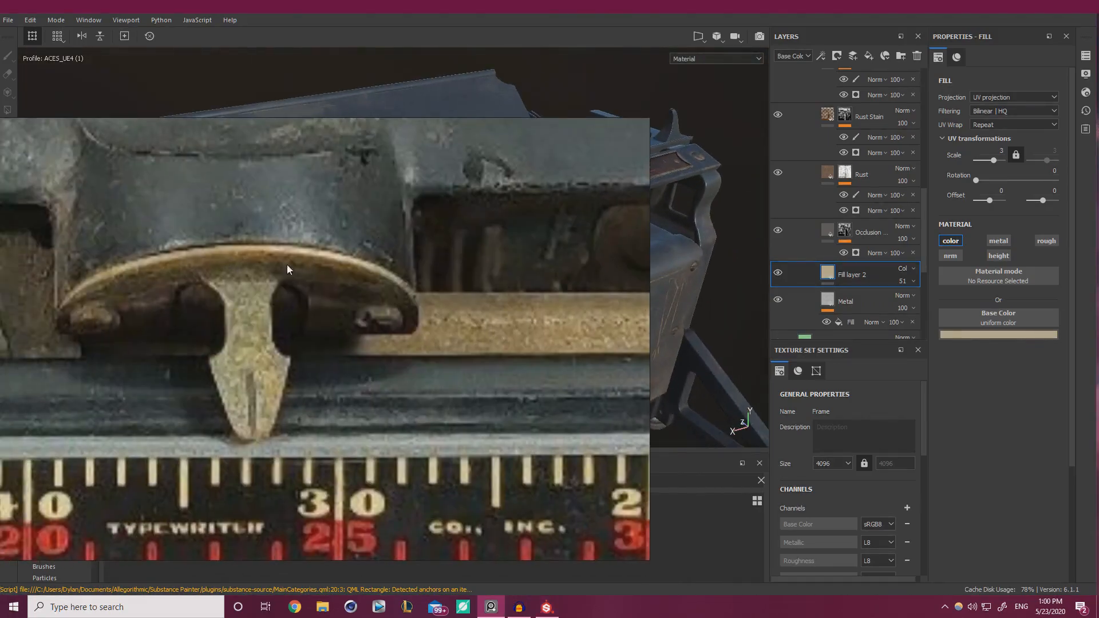
{"action": "right_click_drag", "start_coordinate": [288, 269], "coordinate": [0, 261]}
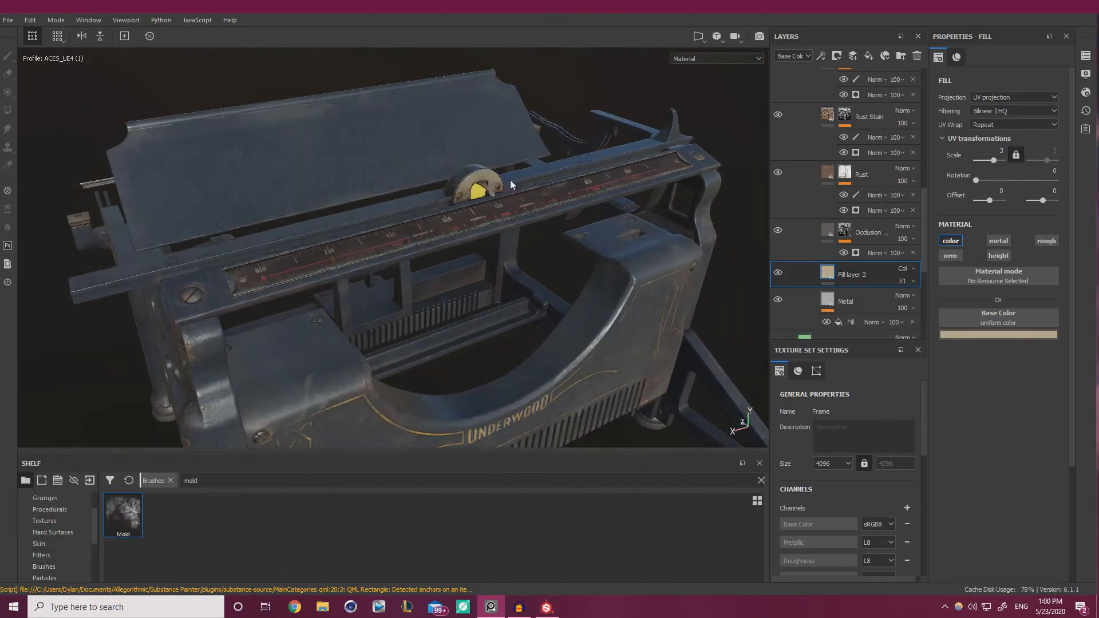
{"action": "left_click_drag", "start_coordinate": [513, 185], "coordinate": [709, 231], "text": "alt"}
{"action": "right_click_drag", "start_coordinate": [708, 231], "coordinate": [766, 249], "text": "alt"}
{"action": "middle_click_drag", "start_coordinate": [506, 179], "coordinate": [562, 196], "text": "alt"}
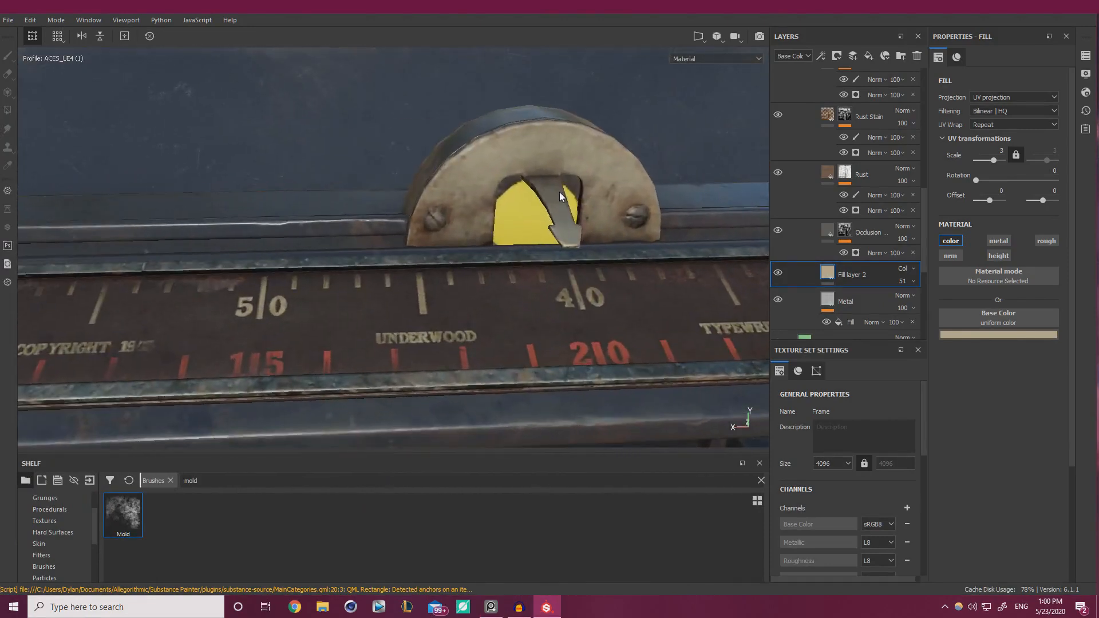
{"action": "right_click_drag", "start_coordinate": [561, 196], "coordinate": [611, 231], "text": "alt"}
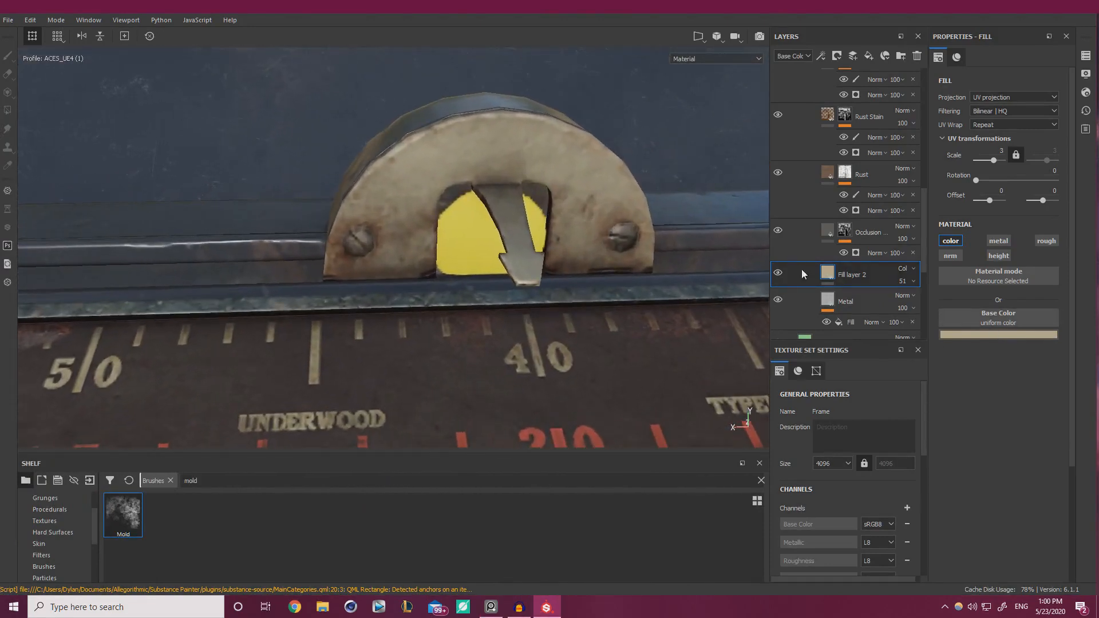
Hide the tint fill layer and set the Metal layer's steel material to roughness value 0.25 and luminosity 0.58
{"action": "left_click", "coordinate": [780, 274]}
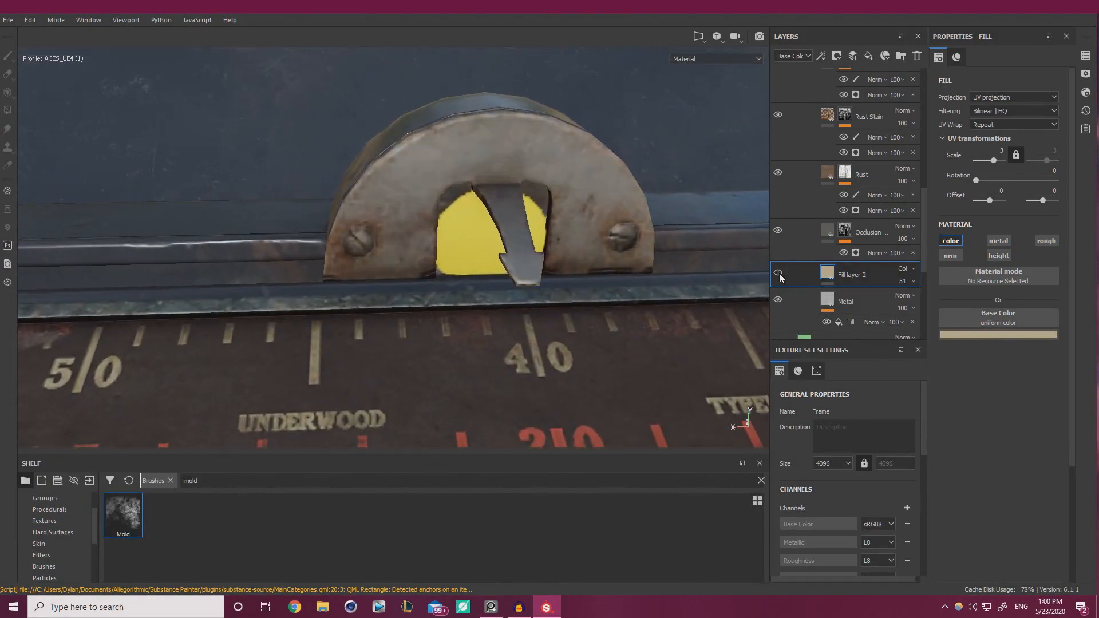
{"action": "left_click", "coordinate": [834, 304]}
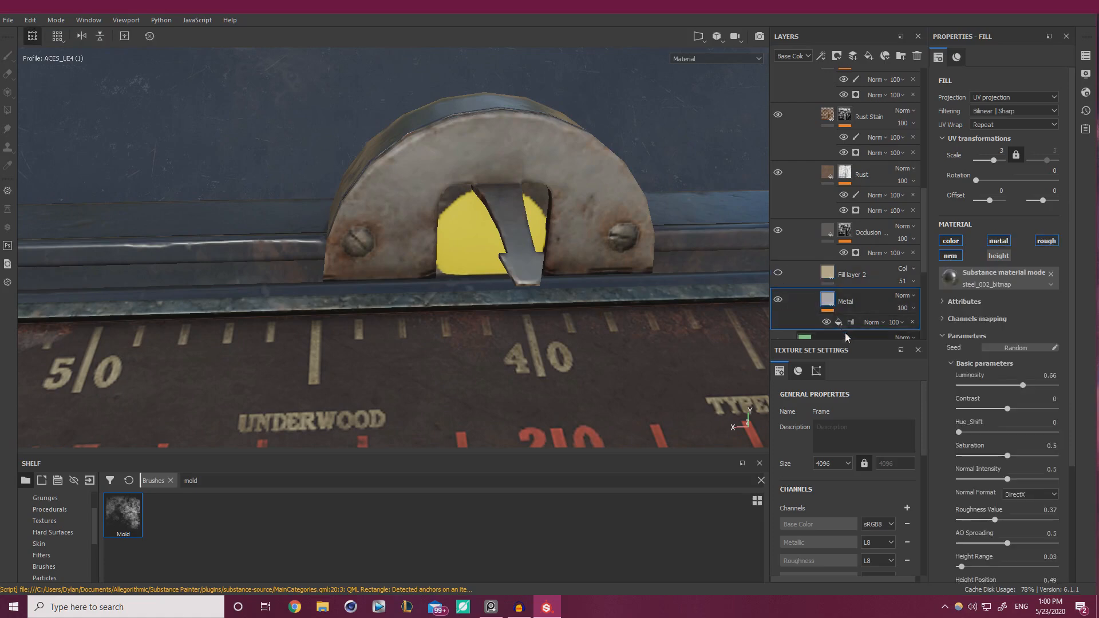
{"action": "left_click", "coordinate": [984, 520]}
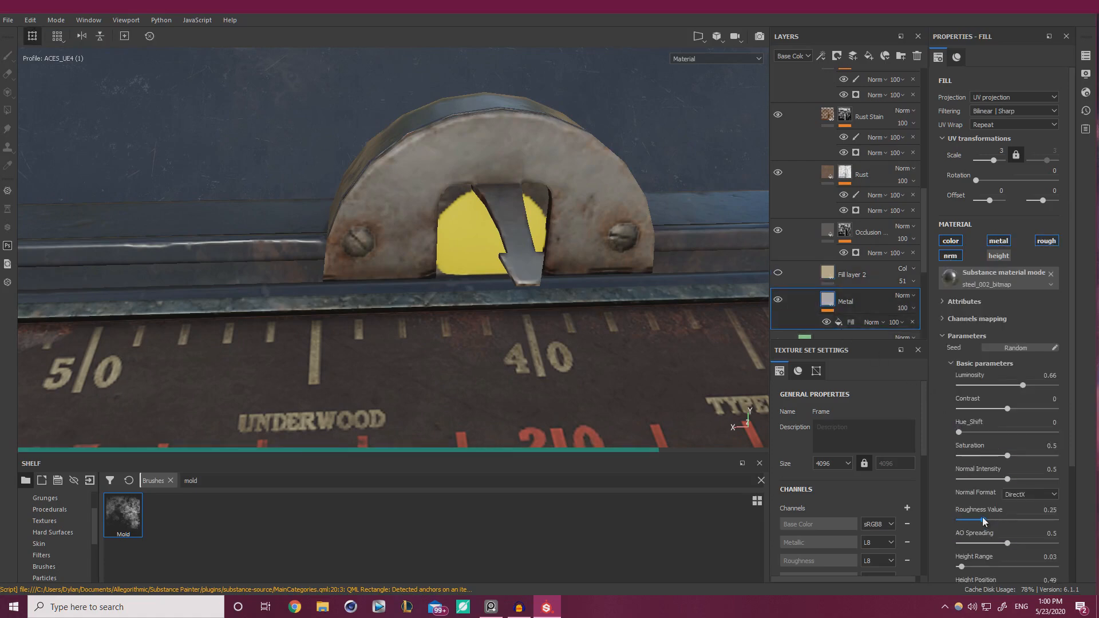
{"action": "left_click_drag", "start_coordinate": [621, 285], "coordinate": [659, 247], "text": "alt"}
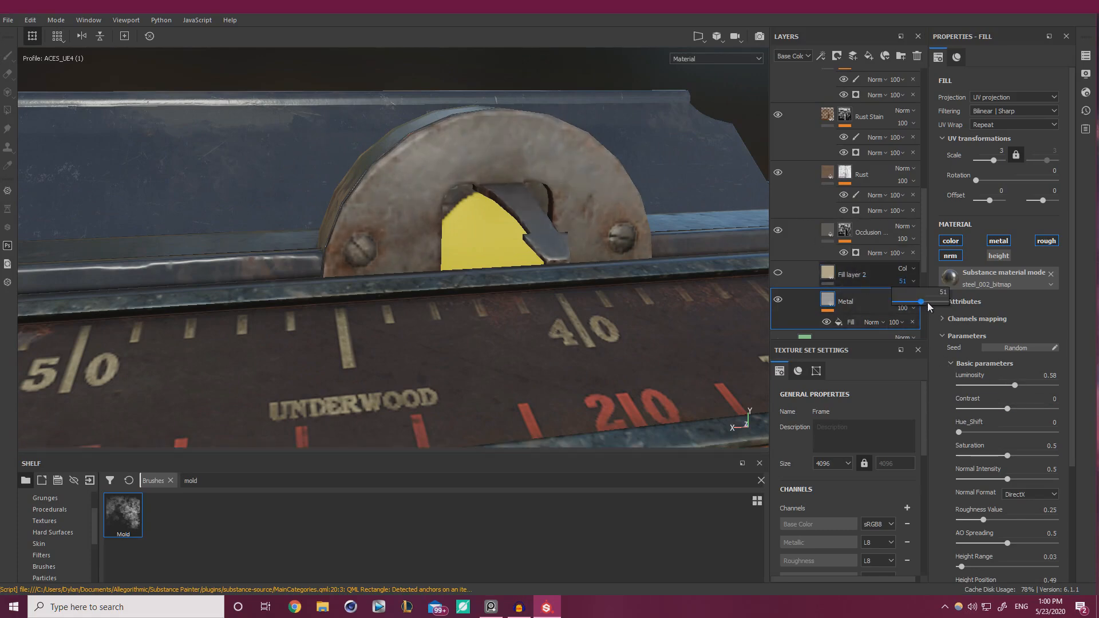
Make the tint fill layer visible and settle its opacity at 26
{"action": "left_click", "coordinate": [929, 302]}
{"action": "left_click_drag", "start_coordinate": [929, 301], "coordinate": [894, 297]}
{"action": "left_click", "coordinate": [940, 300]}
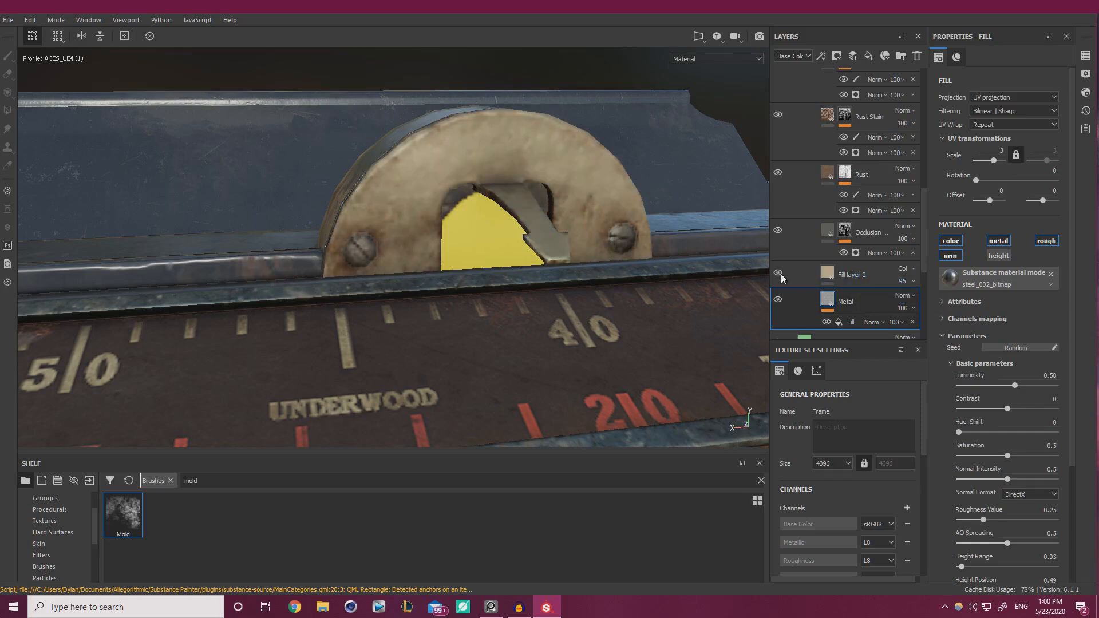
{"action": "left_click", "coordinate": [913, 282]}
{"action": "left_click", "coordinate": [909, 301]}
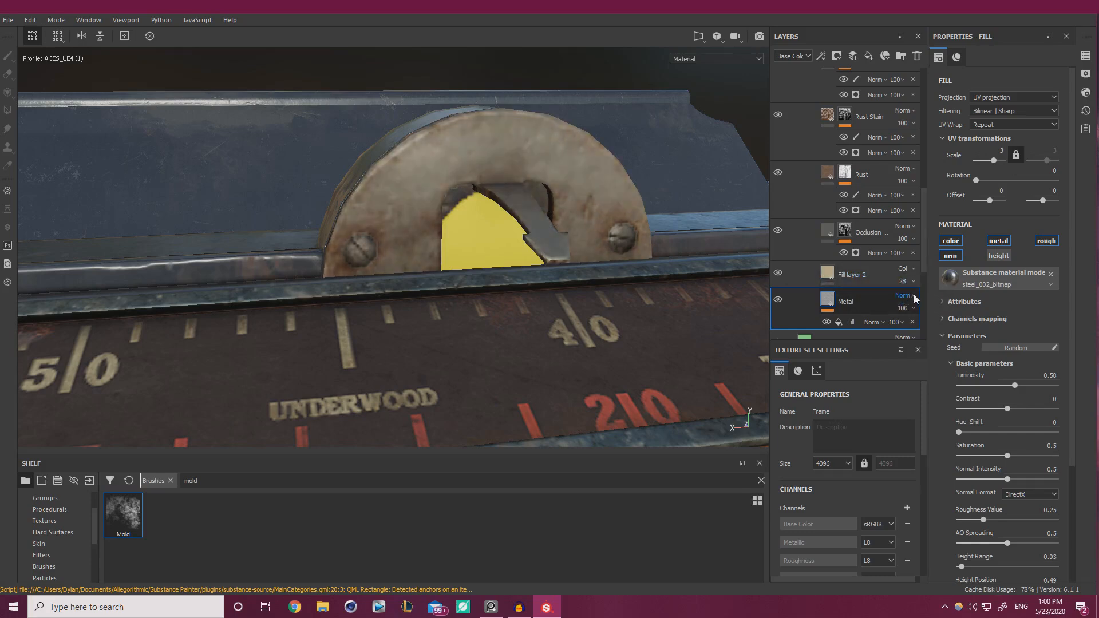
{"action": "left_click", "coordinate": [914, 283]}
{"action": "left_click", "coordinate": [905, 302]}
{"action": "left_click", "coordinate": [912, 280]}
{"action": "left_click", "coordinate": [908, 303]}
Examine the plate's tint on the whole typewriter frame and up close against the reference photo
{"action": "right_click_drag", "start_coordinate": [320, 189], "coordinate": [197, 220], "text": "alt"}
{"action": "left_click_drag", "start_coordinate": [229, 224], "coordinate": [257, 229], "text": "alt"}
{"action": "right_click_drag", "start_coordinate": [309, 235], "coordinate": [278, 252], "text": "alt"}
{"action": "middle_click_drag", "start_coordinate": [278, 252], "coordinate": [303, 185], "text": "alt"}
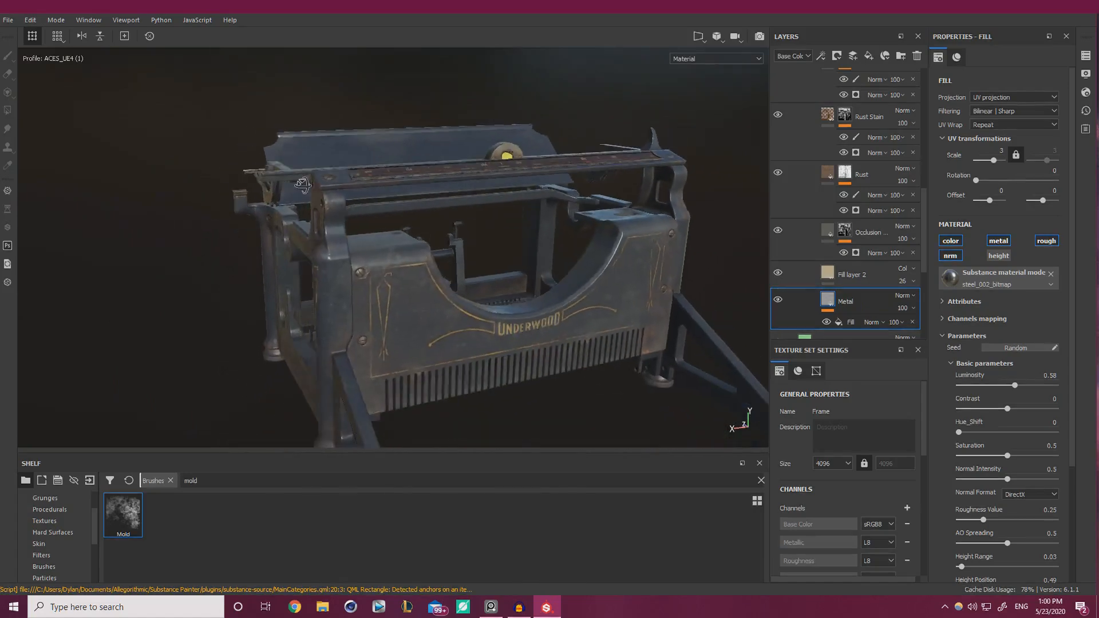
{"action": "left_click_drag", "start_coordinate": [303, 184], "coordinate": [321, 229], "text": "alt"}
{"action": "right_click_drag", "start_coordinate": [275, 223], "coordinate": [355, 214], "text": "alt"}
{"action": "left_click_drag", "start_coordinate": [355, 213], "coordinate": [493, 282], "text": "alt"}
{"action": "right_click_drag", "start_coordinate": [493, 282], "coordinate": [401, 282], "text": "shift"}
{"action": "left_click_drag", "start_coordinate": [400, 282], "coordinate": [452, 289], "text": "alt"}
{"action": "right_click_drag", "start_coordinate": [452, 289], "coordinate": [539, 269], "text": "alt"}
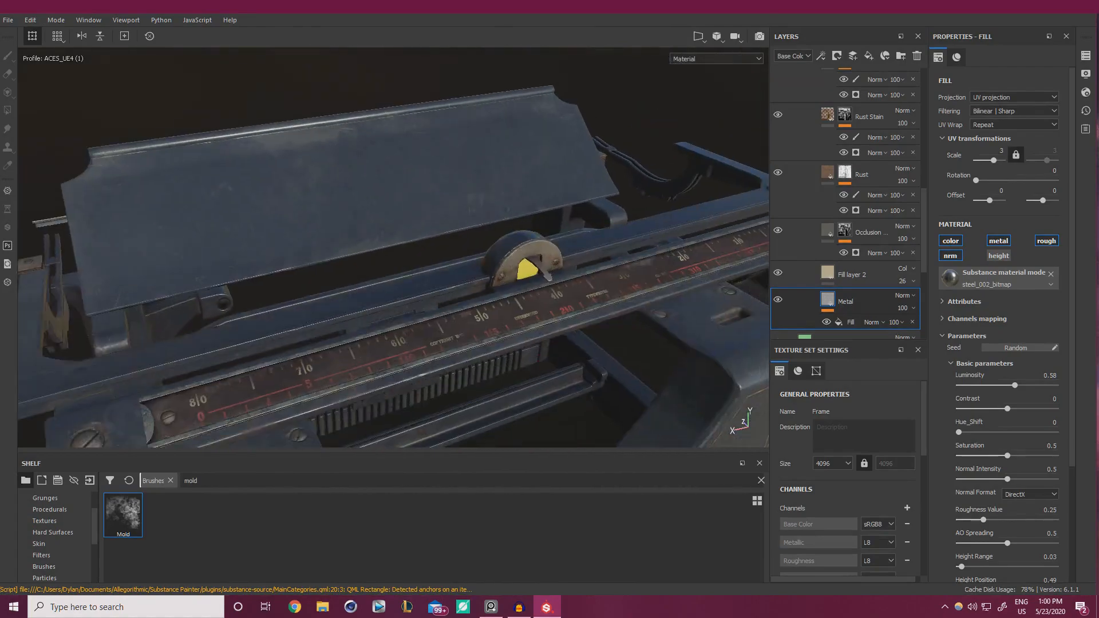
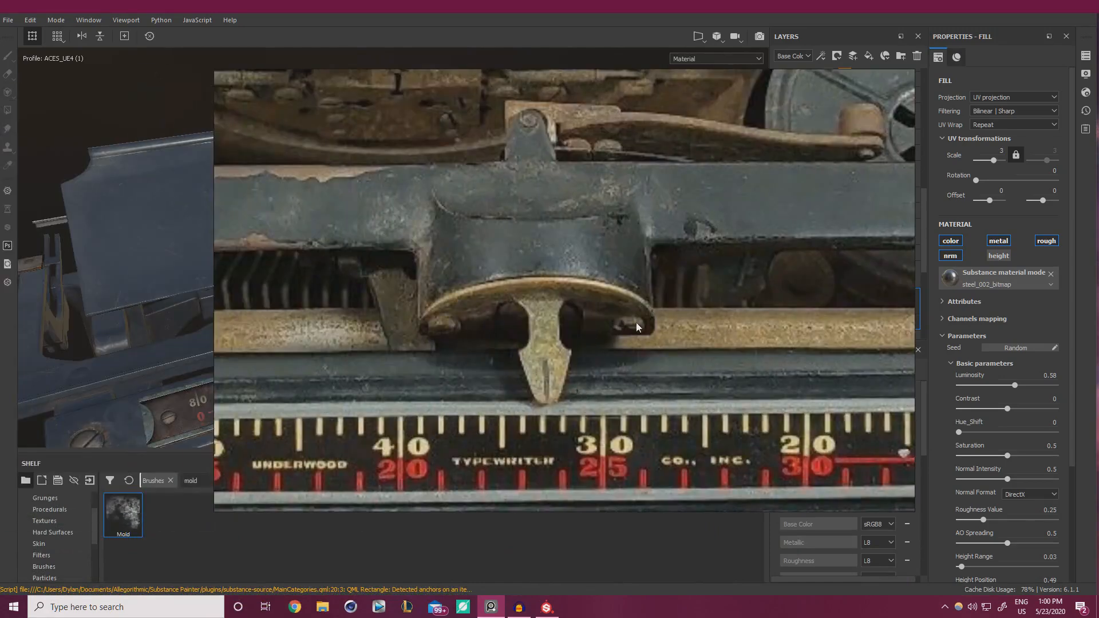
{"action": "right_click_drag", "start_coordinate": [637, 327], "coordinate": [0, 352]}
{"action": "left_click_drag", "start_coordinate": [434, 275], "coordinate": [493, 292], "text": "alt"}
{"action": "right_click_drag", "start_coordinate": [492, 292], "coordinate": [578, 286], "text": "alt"}
{"action": "left_click_drag", "start_coordinate": [578, 286], "coordinate": [532, 281], "text": "alt"}
{"action": "right_click_drag", "start_coordinate": [532, 280], "coordinate": [552, 284], "text": "alt"}
Rename the tint fill layer as Colour
{"action": "left_click", "coordinate": [859, 277]}
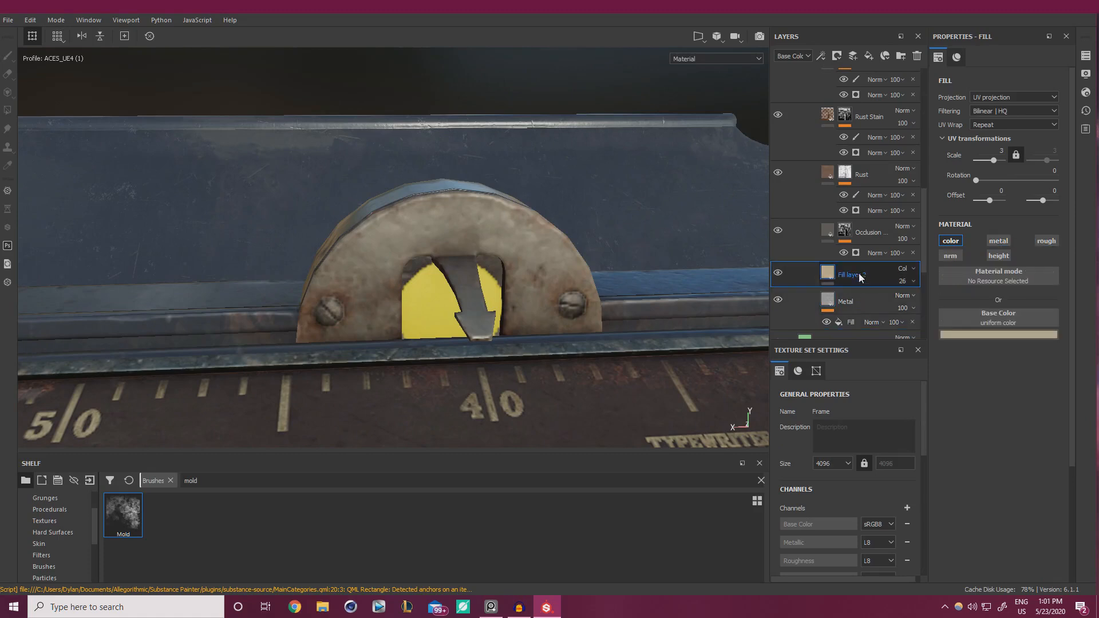
{"action": "double_click", "coordinate": [859, 276]}
{"action": "double_click", "coordinate": [846, 274]}
{"action": "type", "text": "Colour"}
{"action": "key", "text": "Return"}
Add a fill layer above the Colour layer and name it Bump Variation
{"action": "left_click", "coordinate": [863, 57]}
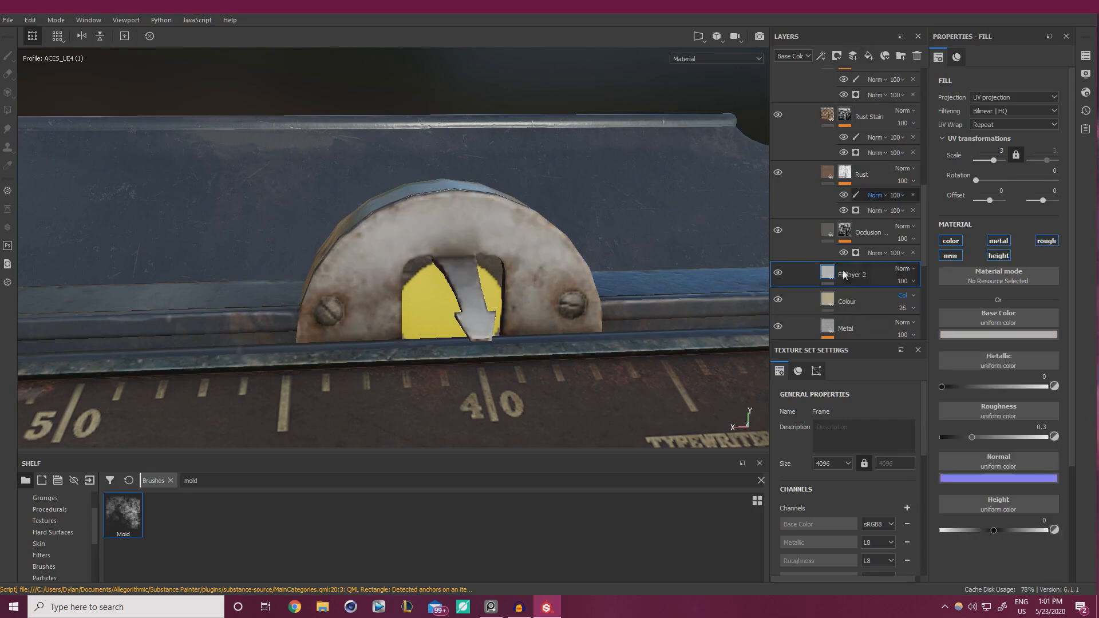
{"action": "type", "text": "Dump"}
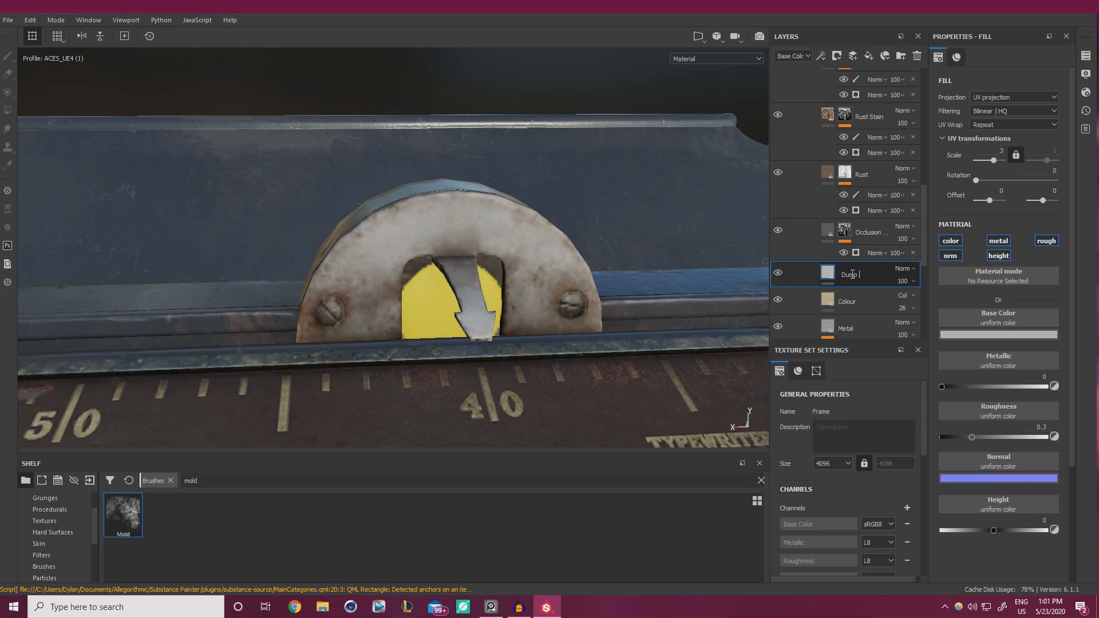
{"action": "key", "text": "BackSpace"}
{"action": "key", "text": "BackSpace"}
{"action": "key", "text": "BackSpace"}
{"action": "key", "text": "BackSpace"}
{"action": "type", "text": "Bump Variation"}
{"action": "key", "text": "Return"}
Turn off the Bump Variation layer's metallic channel and give the layer a black mask
{"action": "left_click", "coordinate": [1009, 359]}
{"action": "left_click", "coordinate": [1082, 358]}
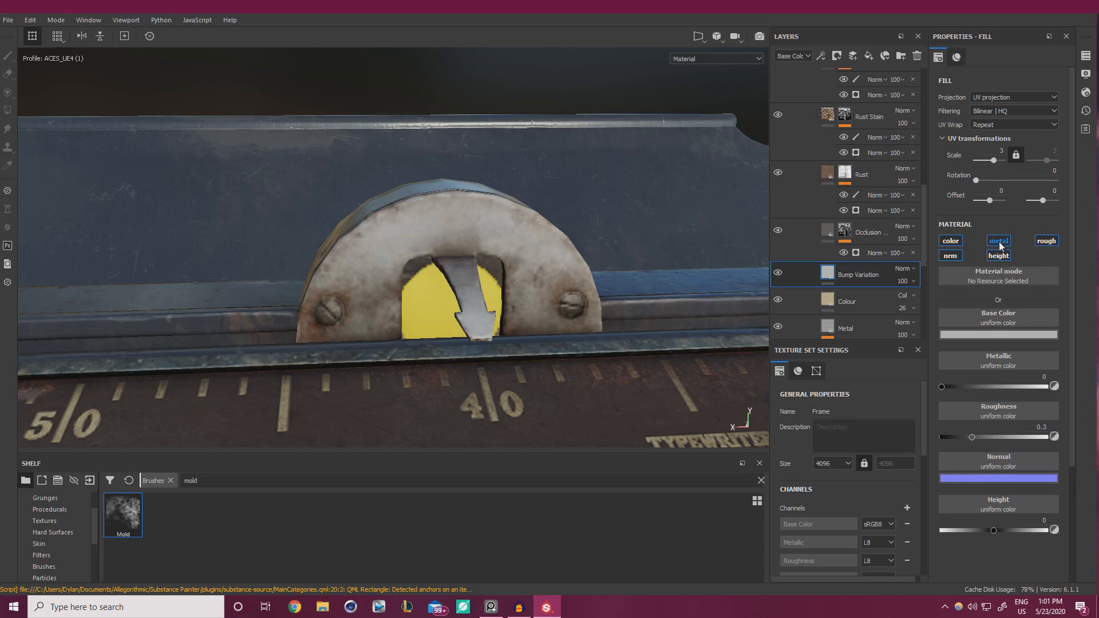
{"action": "left_click", "coordinate": [999, 242]}
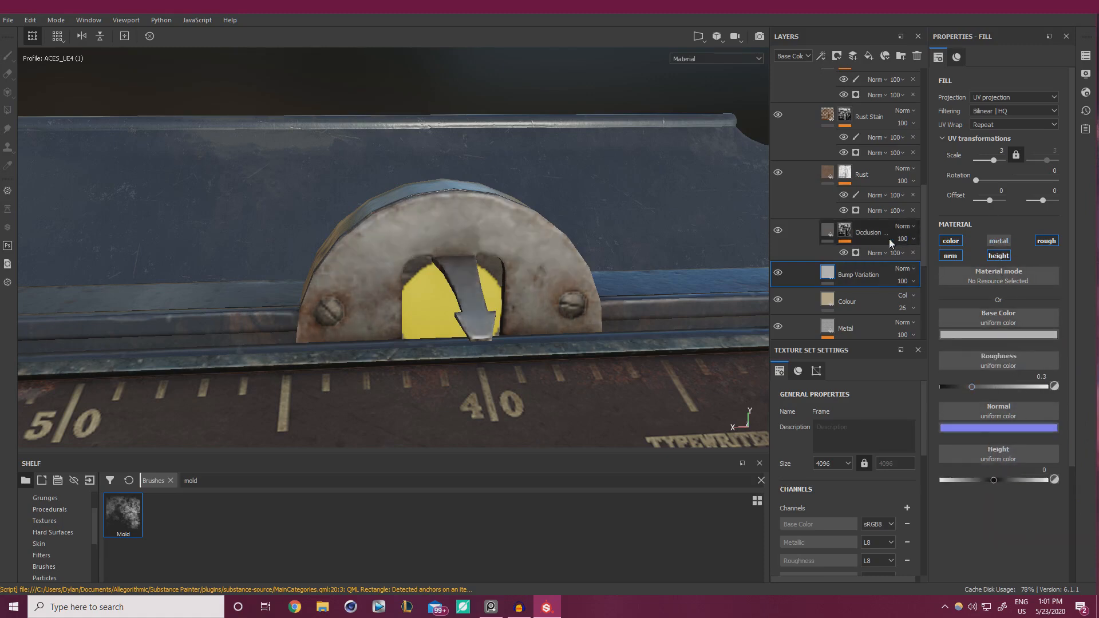
{"action": "right_click", "coordinate": [854, 275]}
{"action": "left_click", "coordinate": [904, 20]}
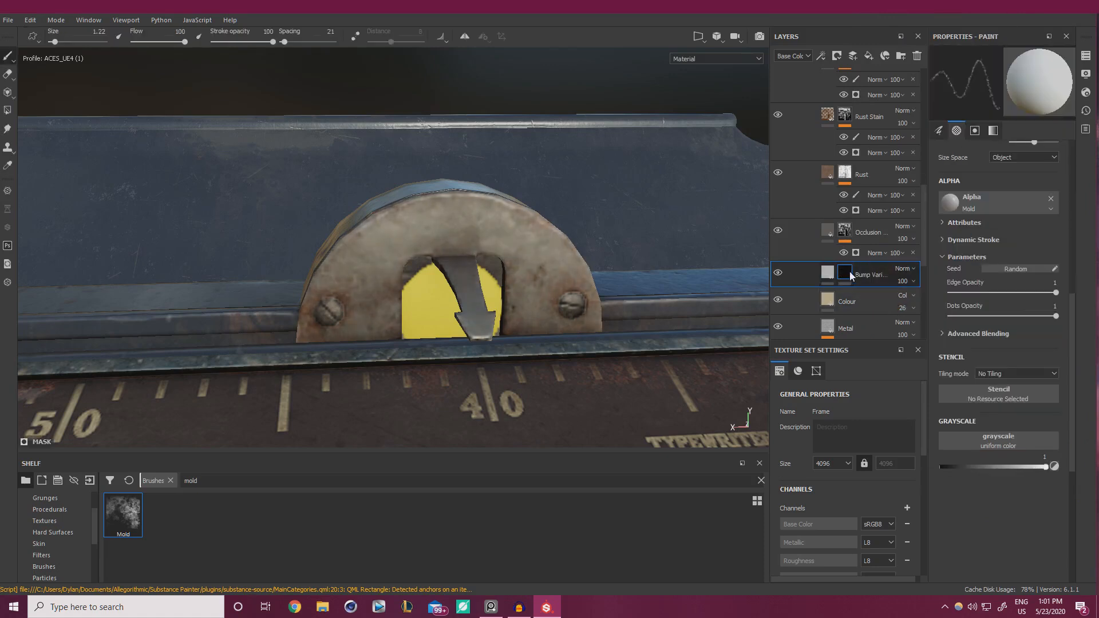
Add a fill effect to the Bump Variation mask using the Blue Noise Fast texture and lower its balance to about 0.3
{"action": "right_click", "coordinate": [851, 276]}
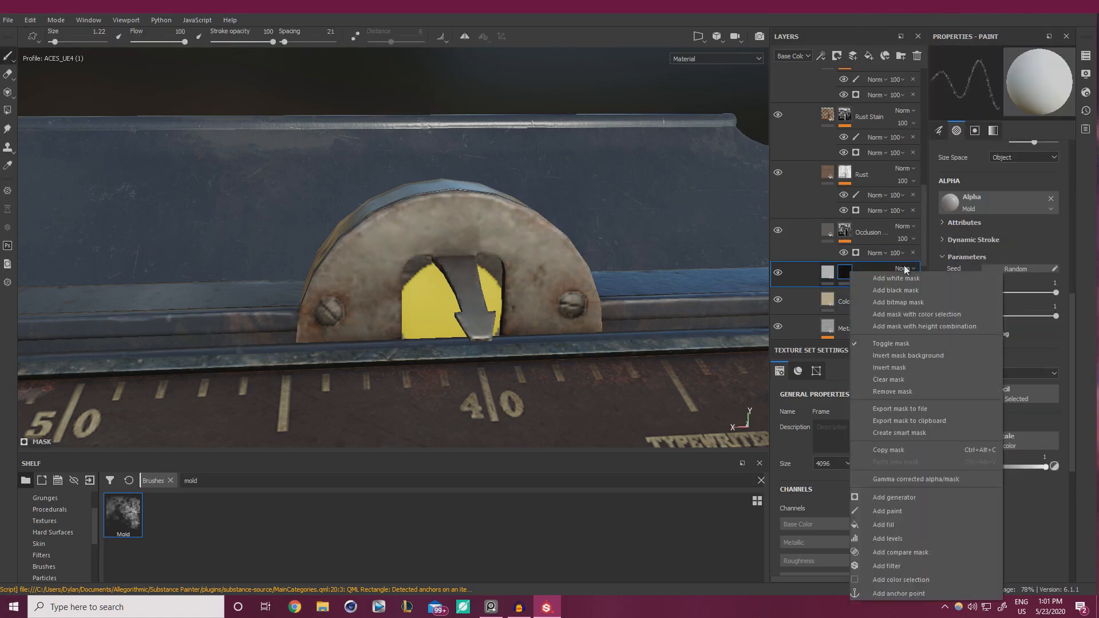
{"action": "left_click", "coordinate": [912, 525]}
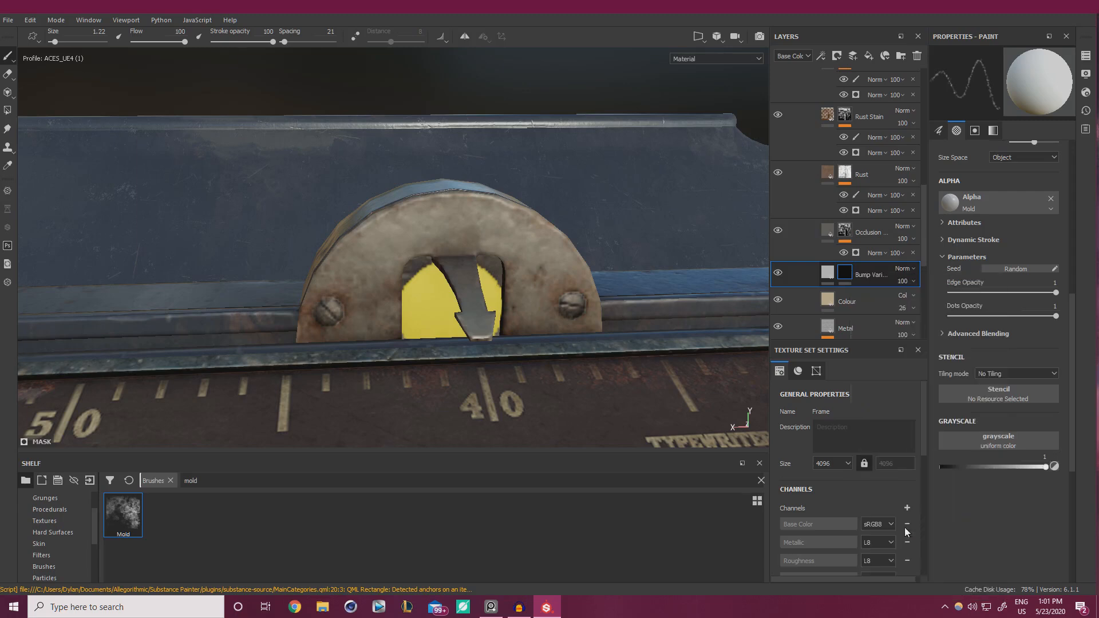
{"action": "left_click", "coordinate": [992, 242]}
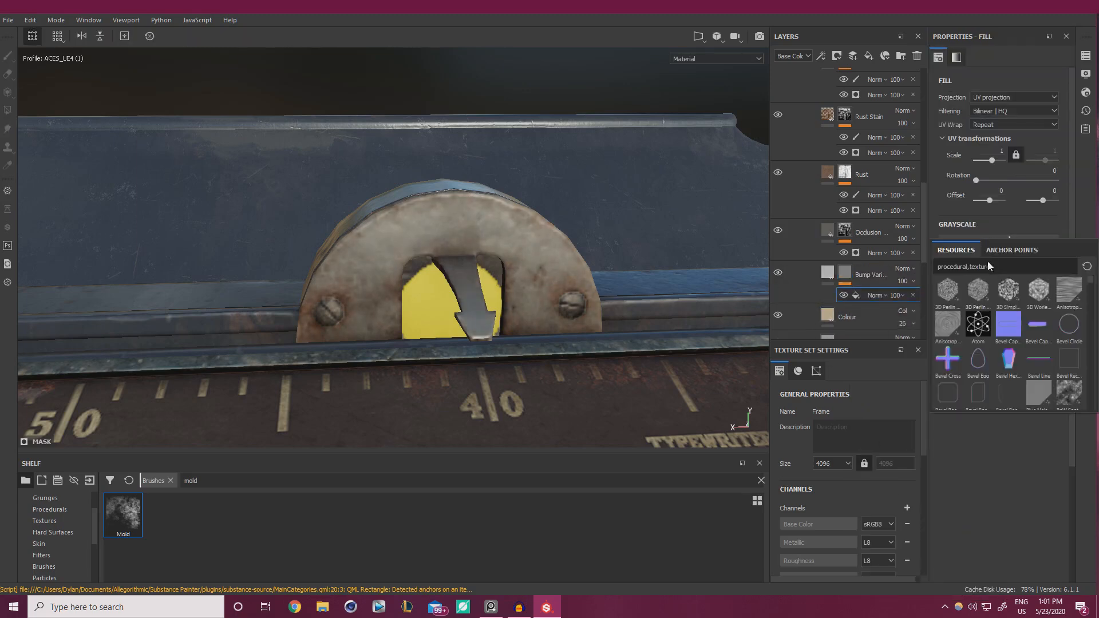
{"action": "type", "text": "noise"}
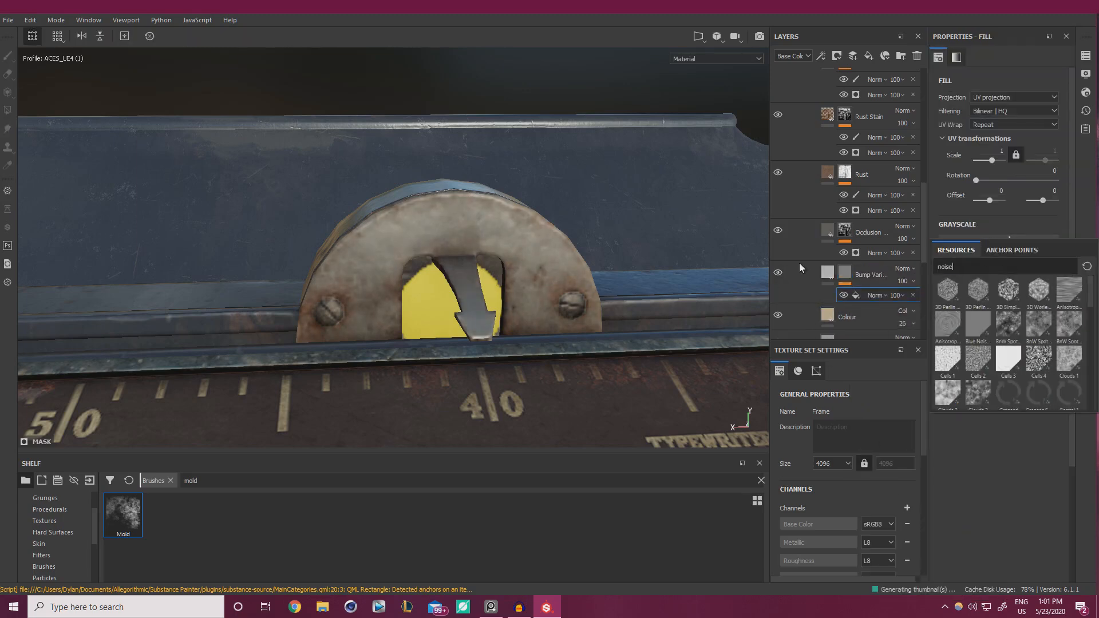
{"action": "left_click", "coordinate": [979, 328]}
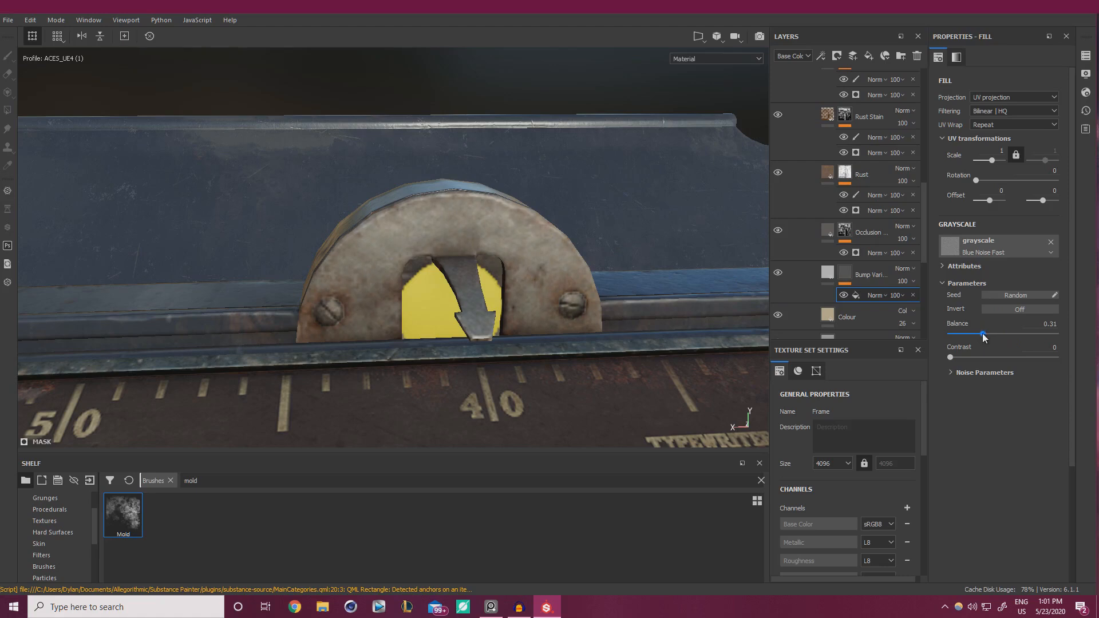
{"action": "left_click_drag", "start_coordinate": [986, 334], "coordinate": [1002, 357]}
Give the Bump Variation fill layer a slight positive height of about 0.005
{"action": "left_click", "coordinate": [870, 274]}
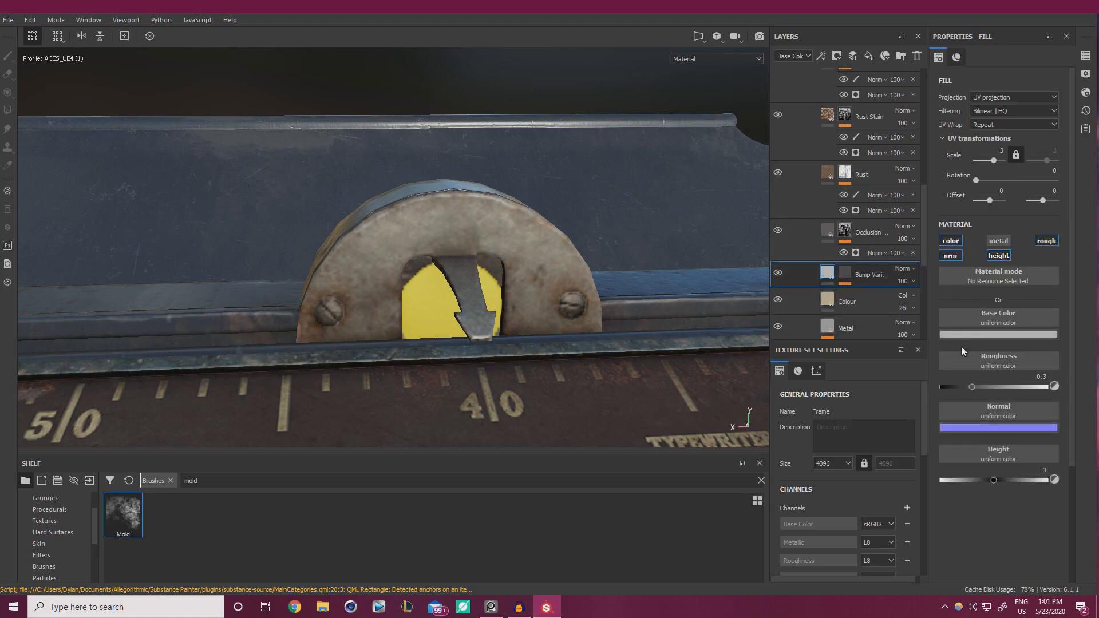
{"action": "left_click_drag", "start_coordinate": [994, 482], "coordinate": [995, 482]}
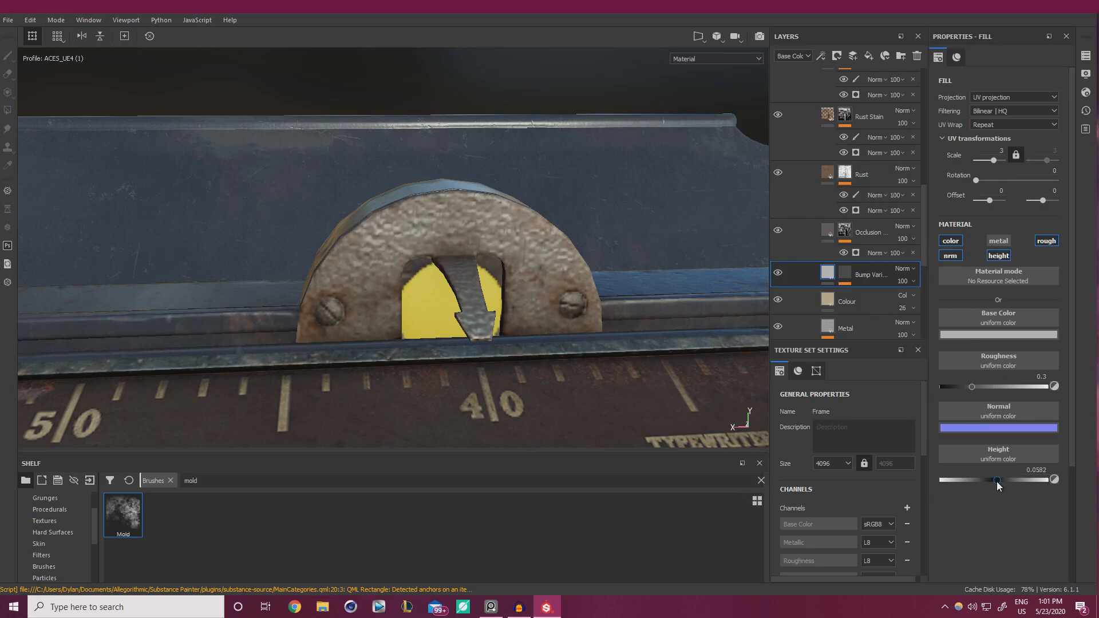
{"action": "scroll", "coordinate": [609, 338], "scroll_direction": "up", "scroll_amount": 5}
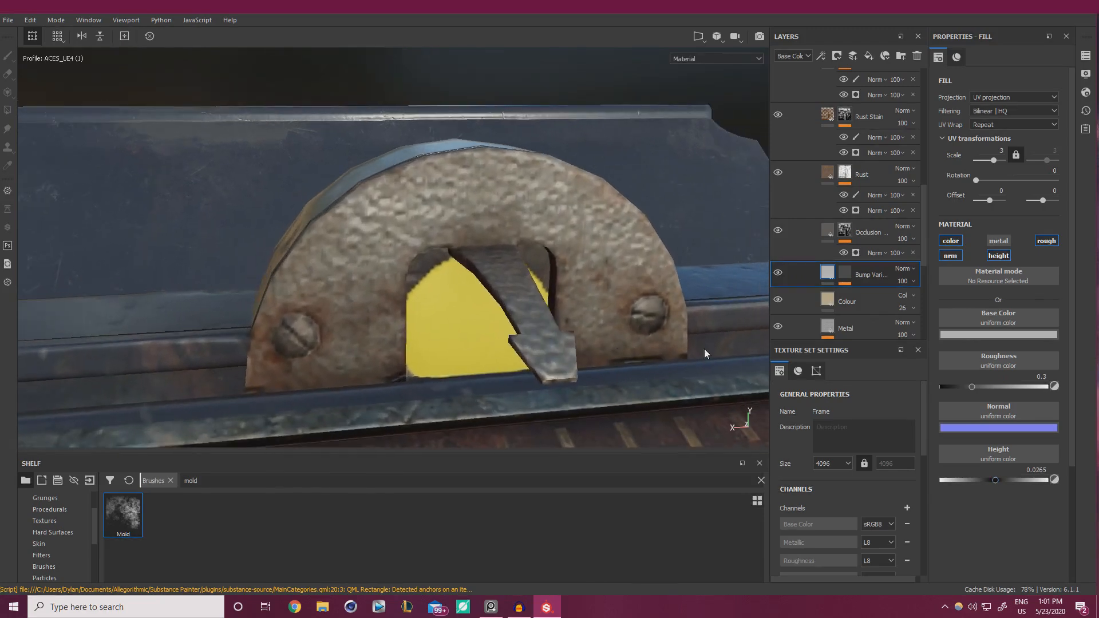
{"action": "left_click_drag", "start_coordinate": [994, 479], "coordinate": [992, 480]}
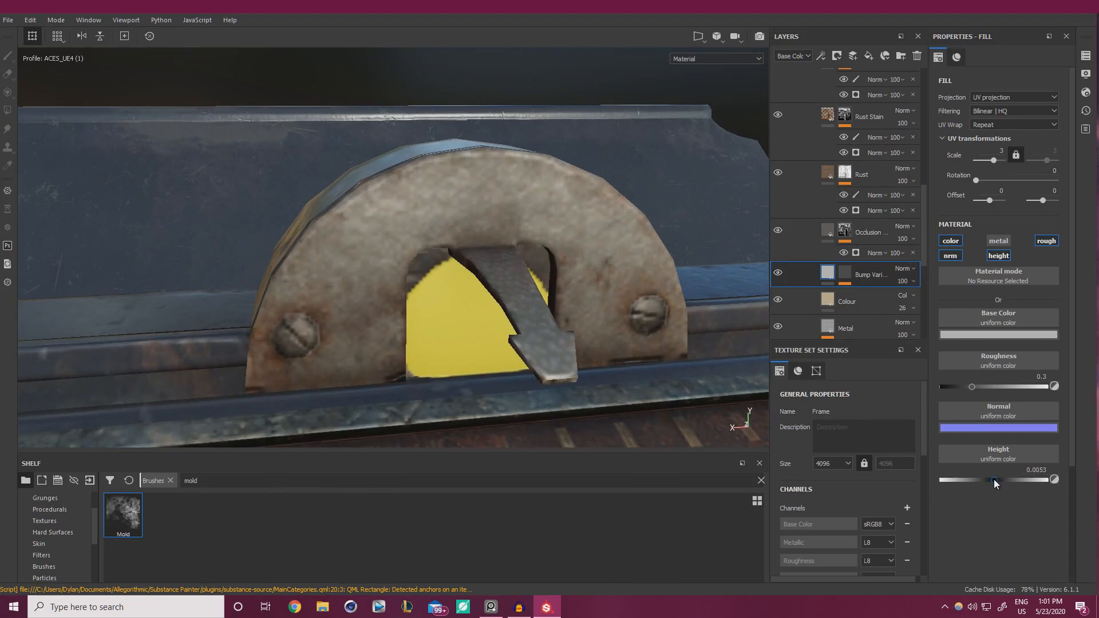
Darken the Bump Variation layer's base color to a grey of about 0.138 and set its height to about 0.016
{"action": "left_click", "coordinate": [991, 334]}
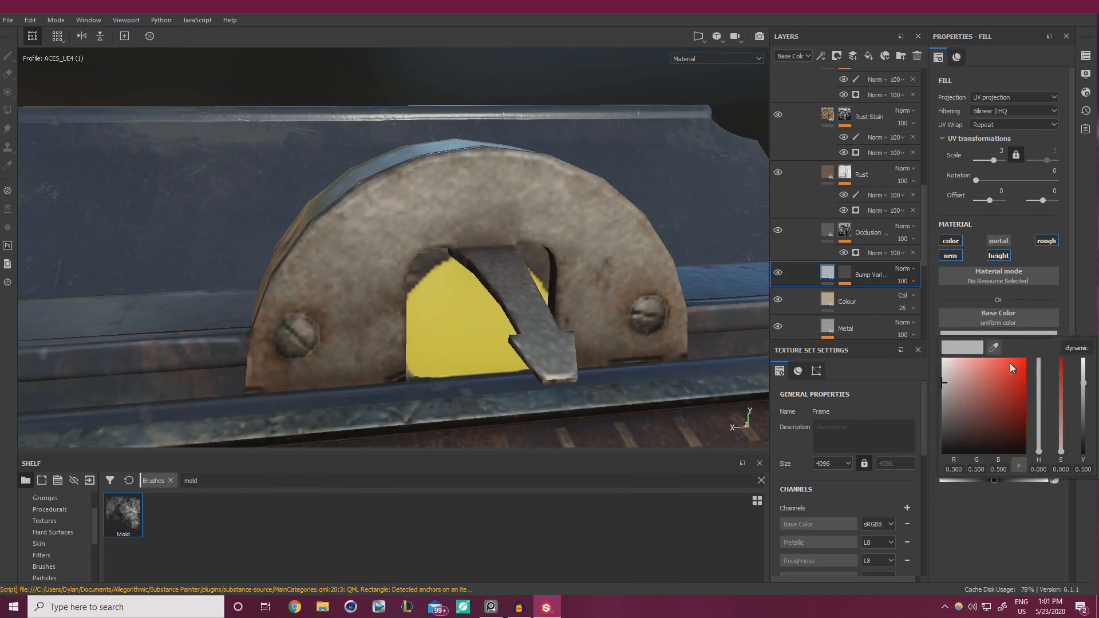
{"action": "left_click", "coordinate": [1084, 440]}
{"action": "left_click", "coordinate": [1083, 417]}
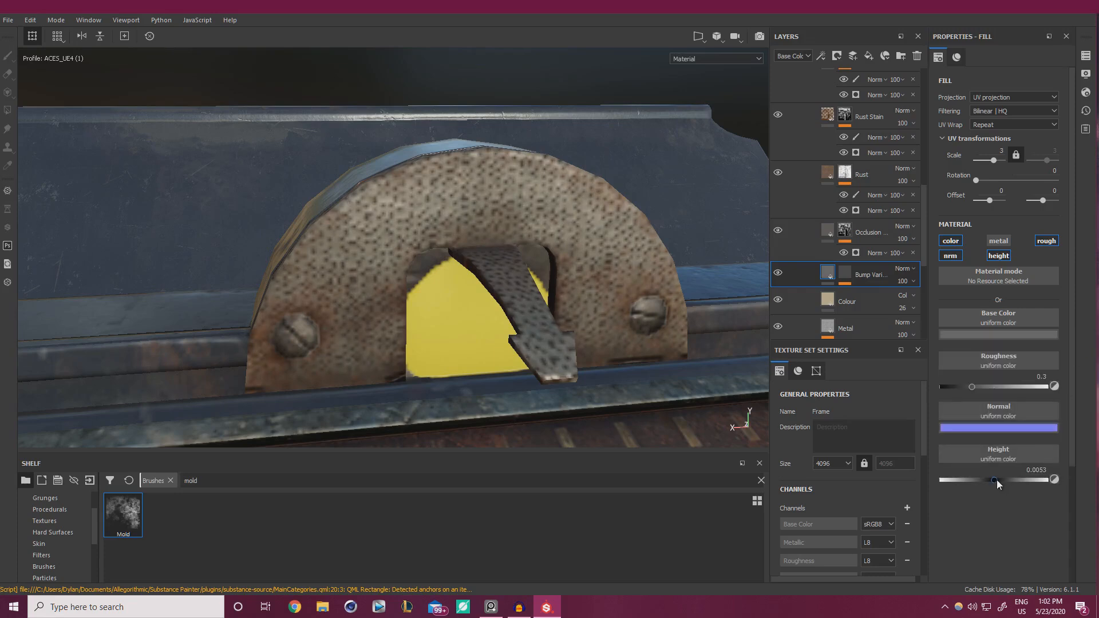
{"action": "left_click_drag", "start_coordinate": [998, 480], "coordinate": [994, 482]}
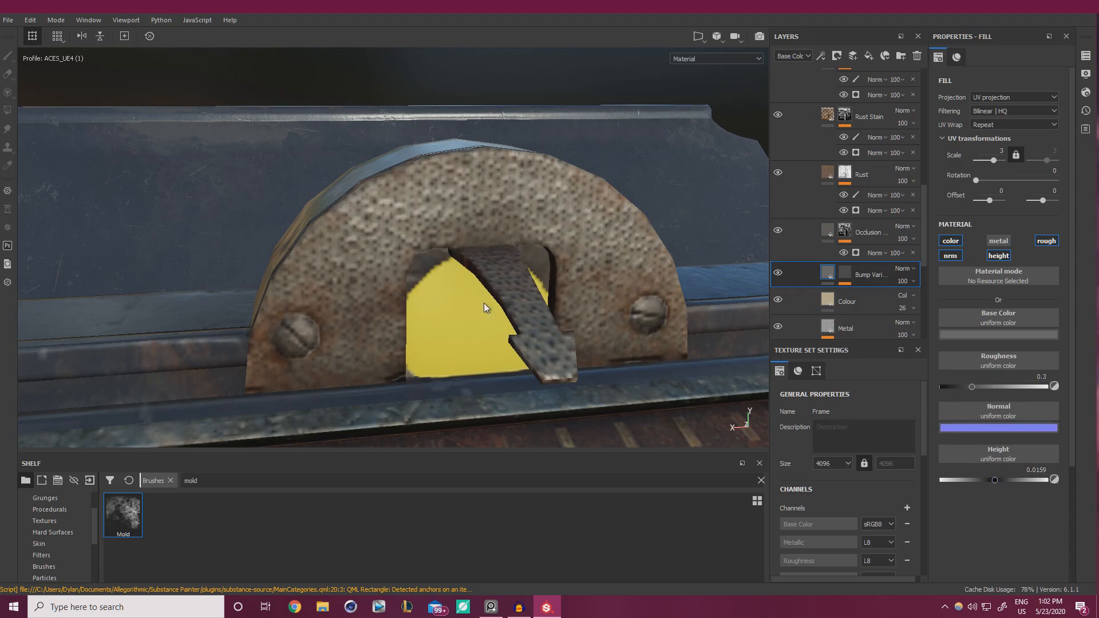
Set the balance of the Blue Noise Fast fill in the Bump Variation mask to about 0.51 and its contrast to about 0.28
{"action": "left_click", "coordinate": [850, 273]}
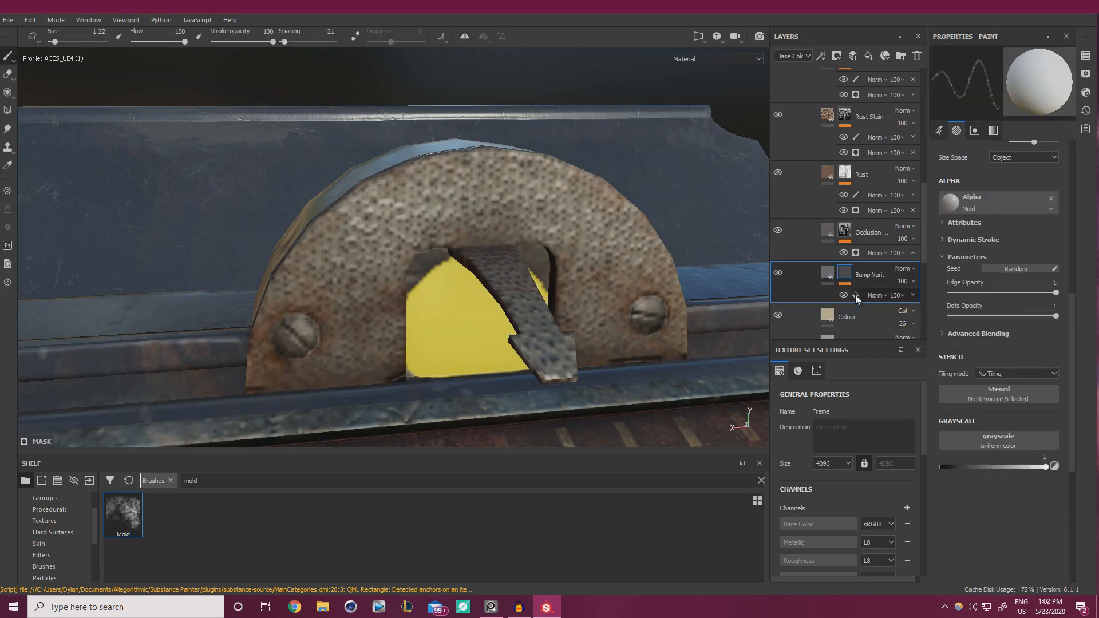
{"action": "left_click", "coordinate": [856, 294]}
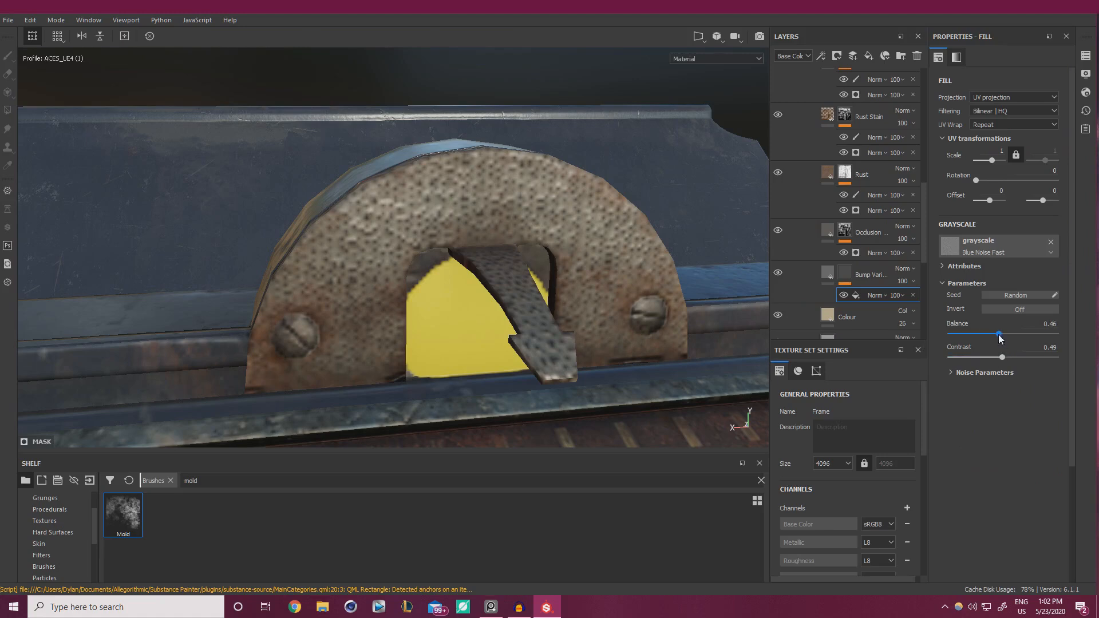
{"action": "mouse_move", "coordinate": [999, 334]}
{"action": "left_mouse_down"}
{"action": "mouse_move", "coordinate": [1013, 334]}
{"action": "mouse_move", "coordinate": [981, 357]}
{"action": "mouse_move", "coordinate": [1005, 334]}
{"action": "left_mouse_up"}
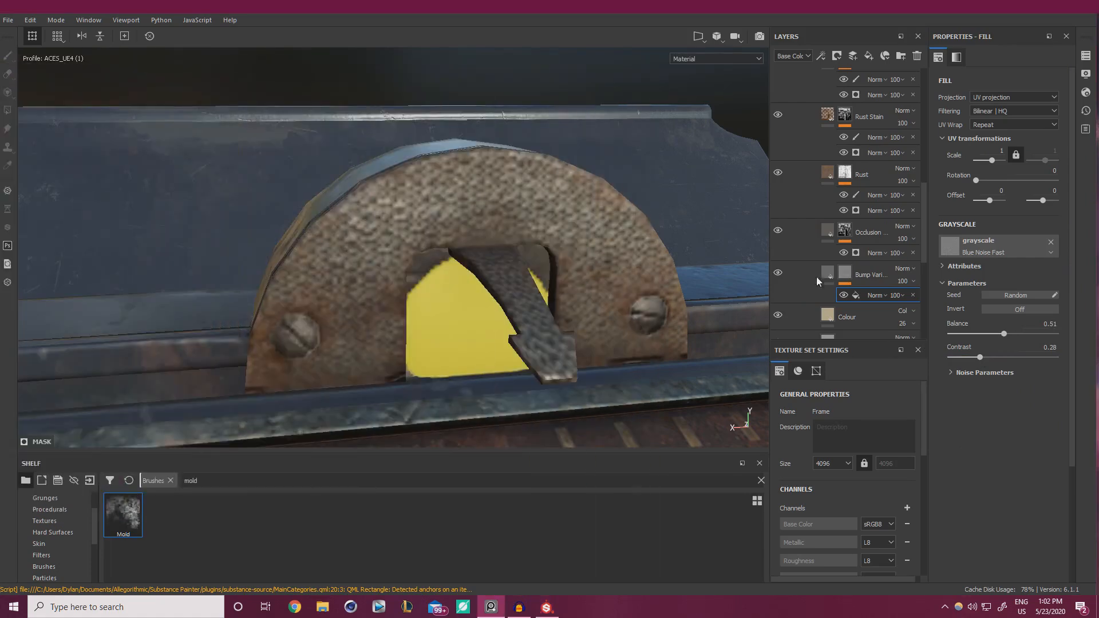
Add a Warp filter above the noise fill in the Bump Variation mask and lower its intensity to about 0.45
{"action": "right_click", "coordinate": [857, 294]}
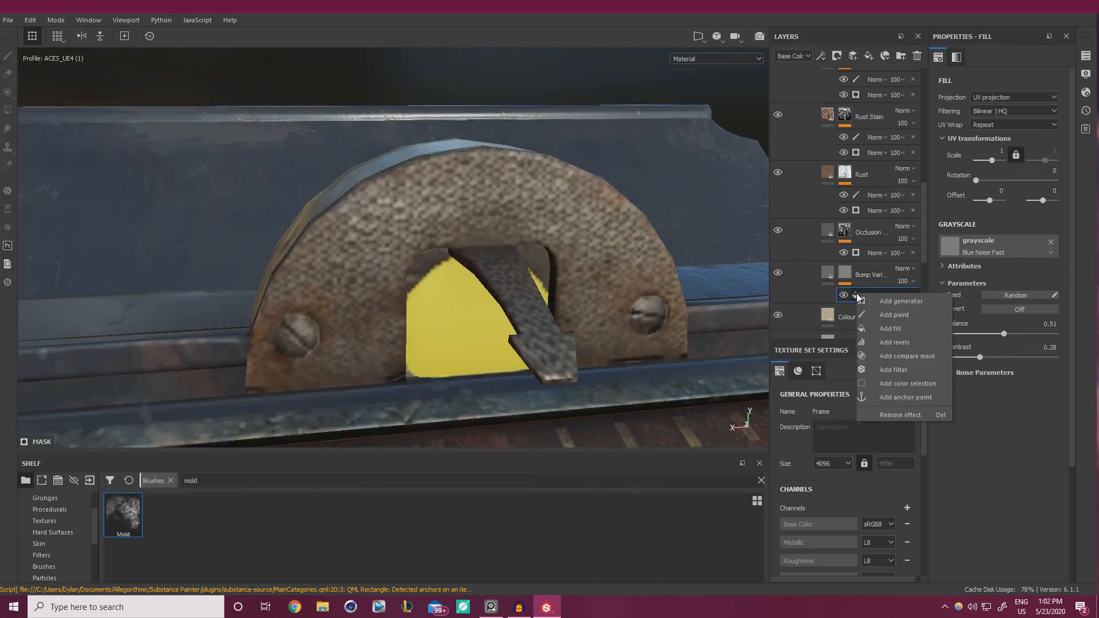
{"action": "left_click", "coordinate": [905, 370]}
{"action": "left_click", "coordinate": [991, 77]}
{"action": "scroll", "coordinate": [1018, 171], "scroll_direction": "down", "scroll_amount": 10}
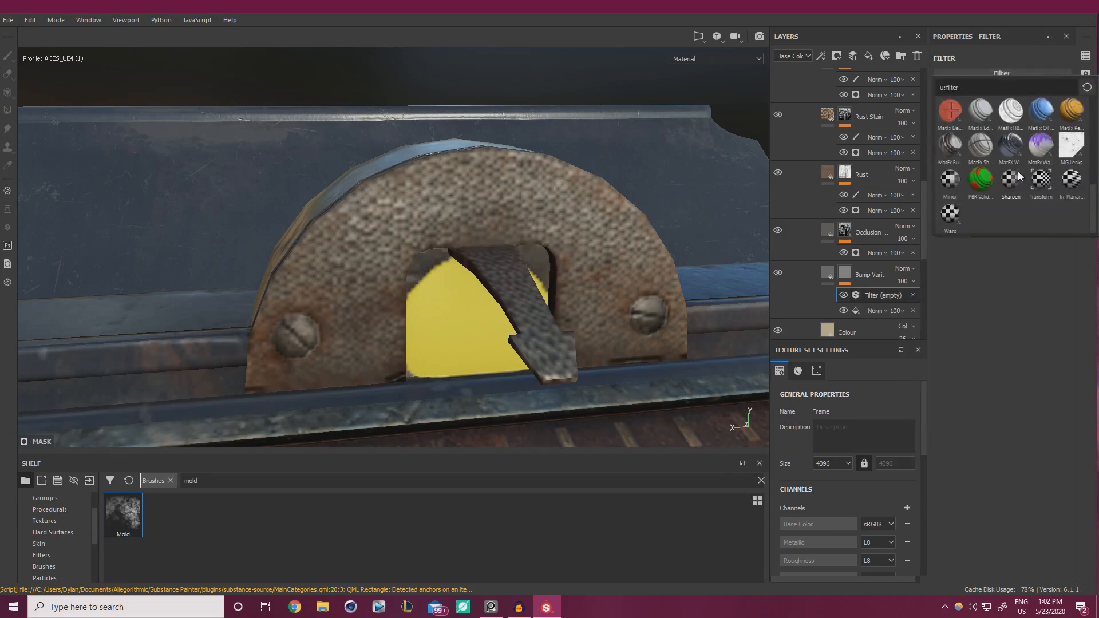
{"action": "left_click", "coordinate": [951, 217]}
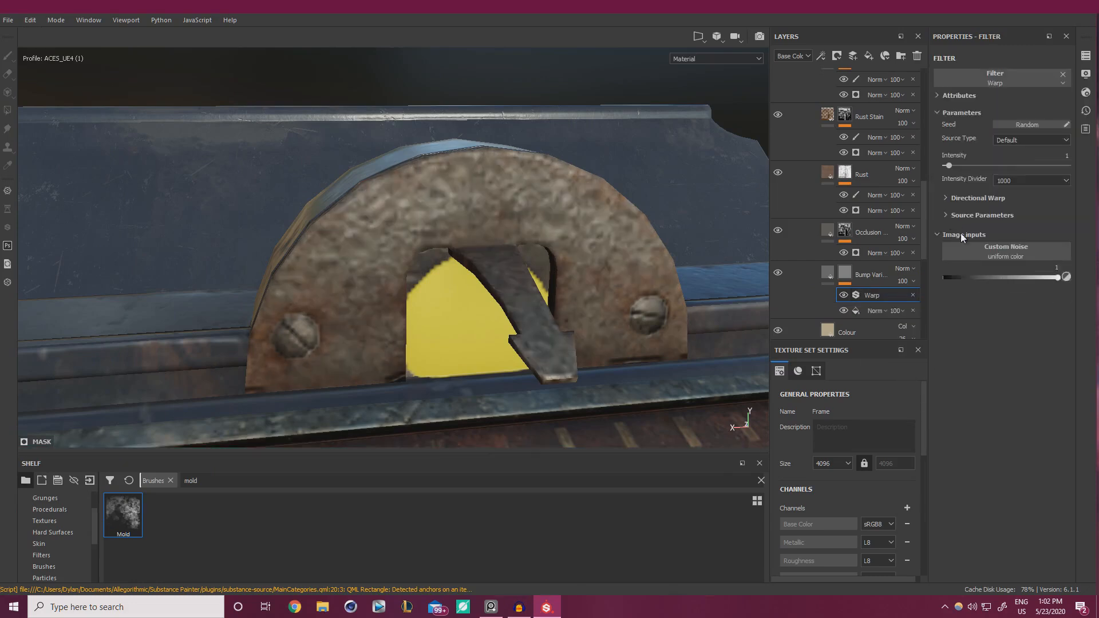
{"action": "left_click_drag", "start_coordinate": [950, 170], "coordinate": [947, 170]}
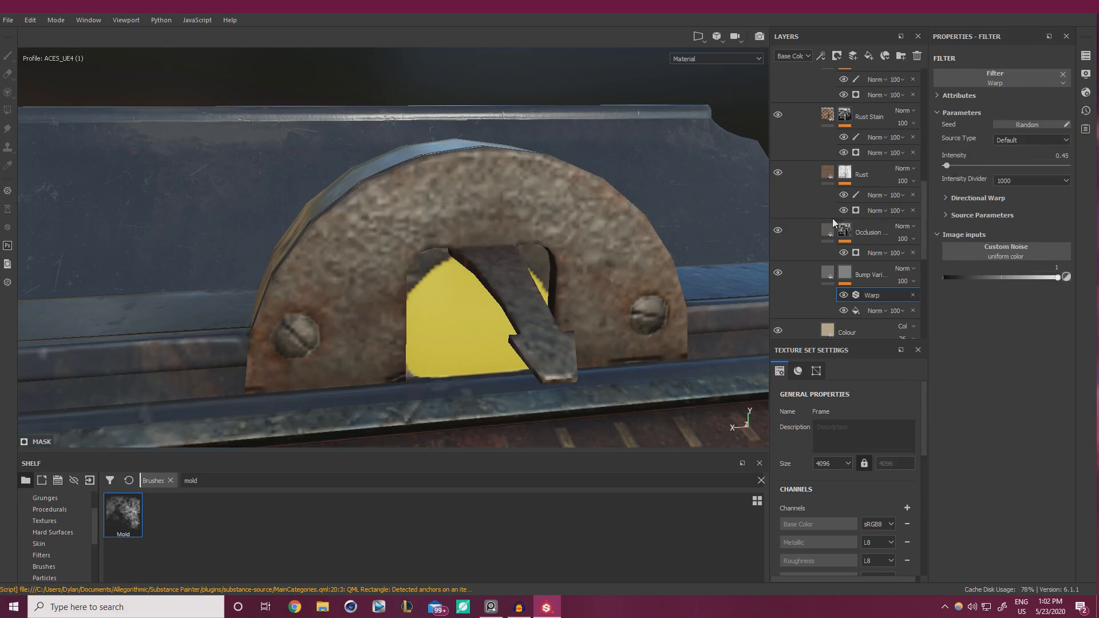
Lower the Bump Variation layer's opacity to 43
{"action": "left_click", "coordinate": [913, 282]}
{"action": "left_click", "coordinate": [911, 301]}
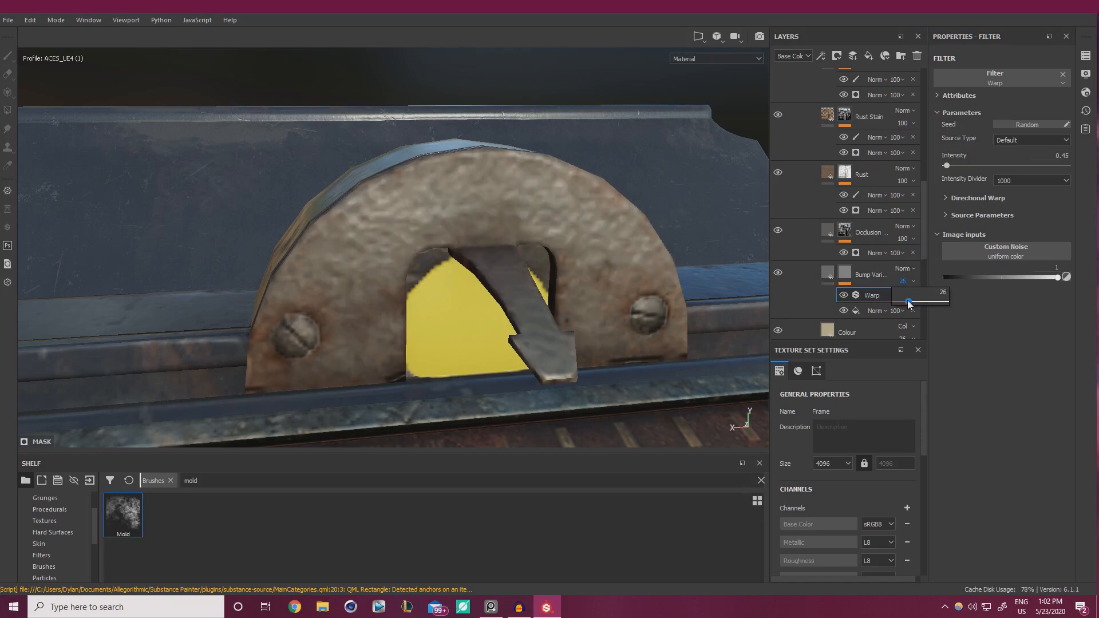
{"action": "mouse_move", "coordinate": [910, 303]}
{"action": "left_mouse_down"}
{"action": "mouse_move", "coordinate": [929, 303]}
{"action": "mouse_move", "coordinate": [916, 303]}
{"action": "left_mouse_up"}
Try a UV scale of 1.5 on the mask's Blue Noise Fast fill, and return it to 1
{"action": "left_click", "coordinate": [857, 311]}
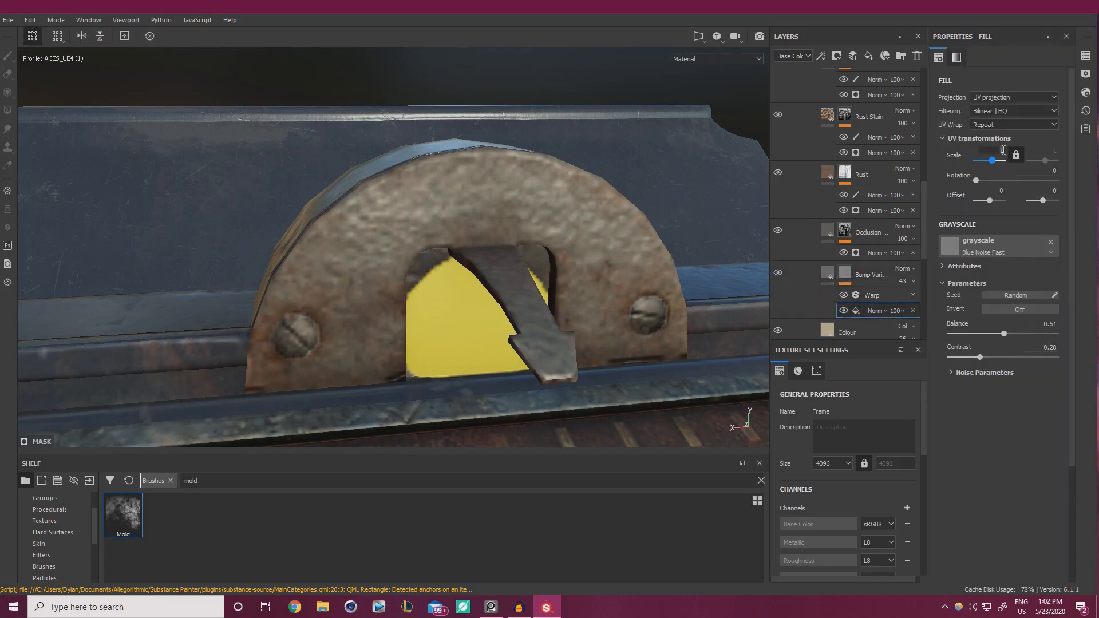
{"action": "key", "text": "Return"}
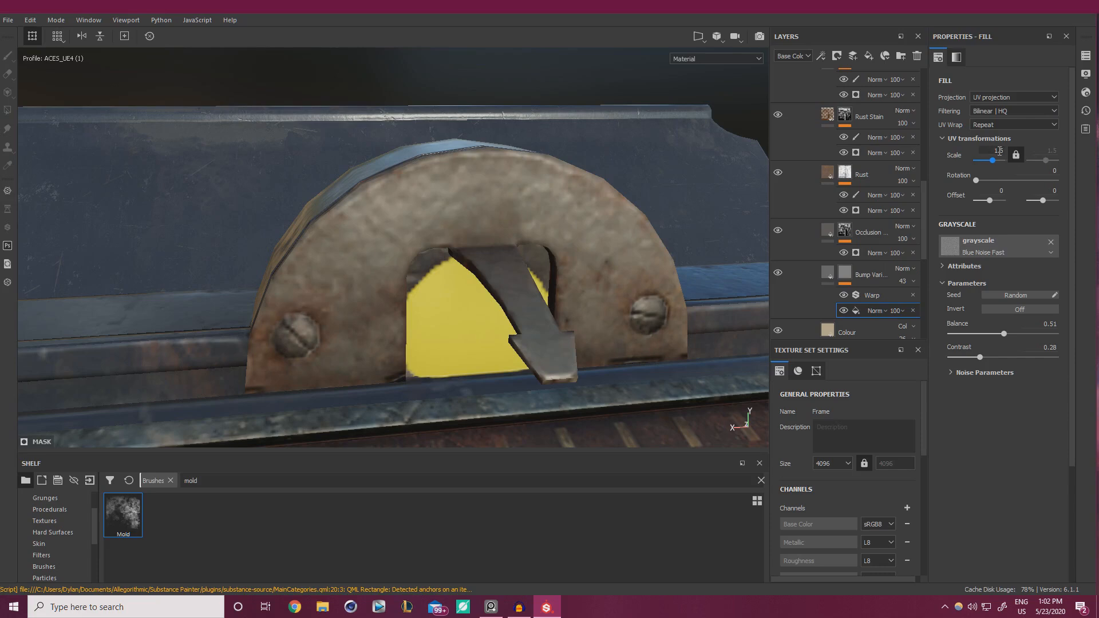
{"action": "left_click", "coordinate": [999, 150]}
{"action": "type", "text": "1"}
{"action": "key", "text": "Return"}
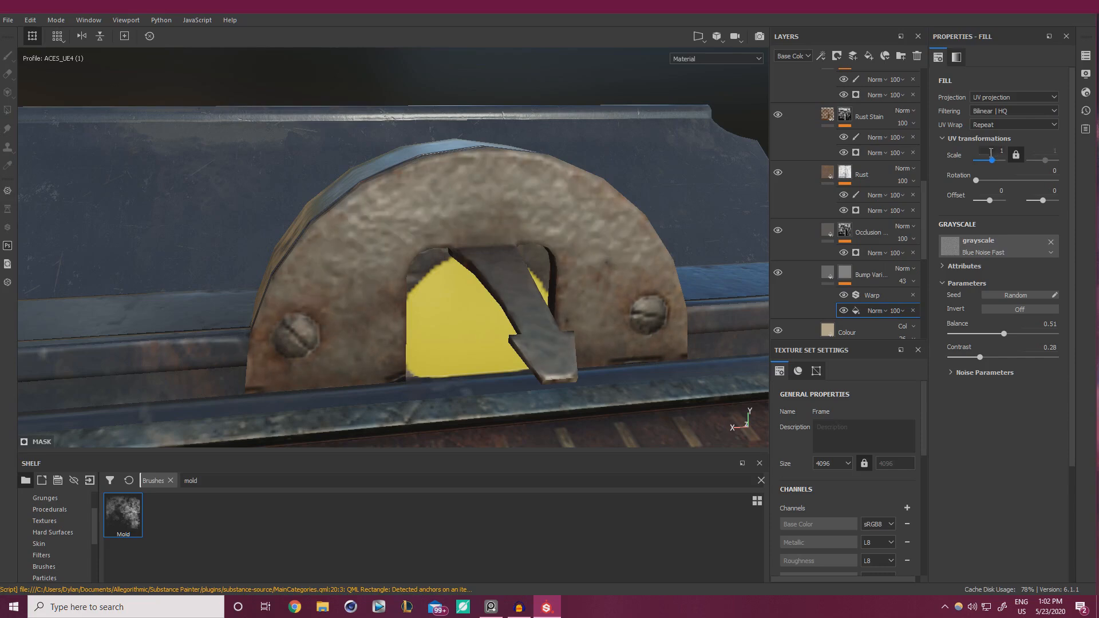
Set the Bump Variation layer's height to 0.01
{"action": "left_click", "coordinate": [832, 277]}
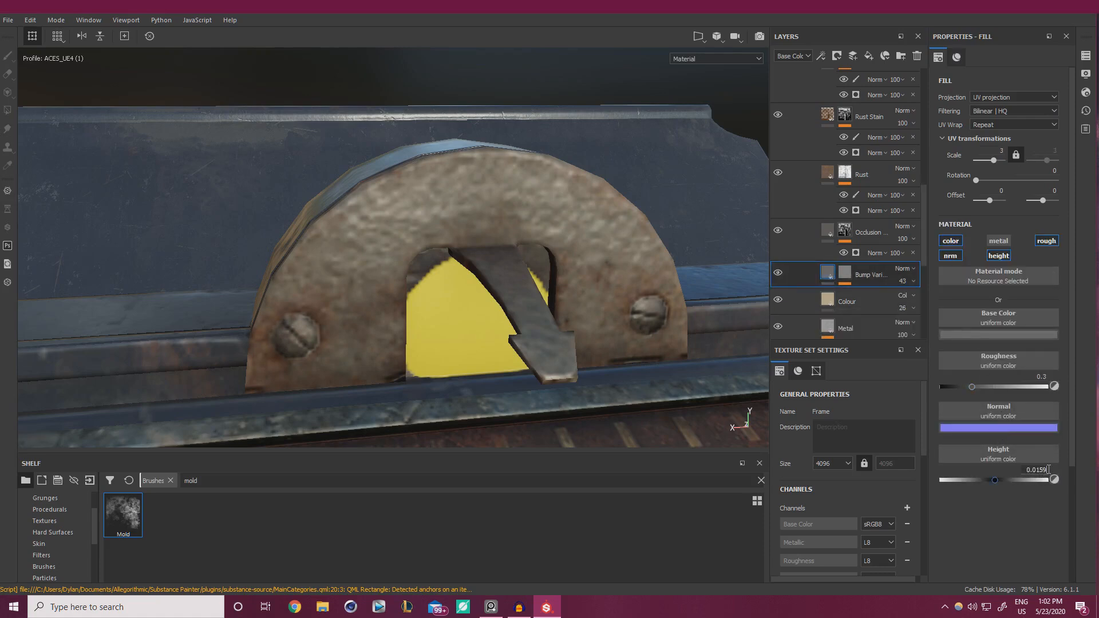
{"action": "key", "text": "BackSpace"}
{"action": "key", "text": "BackSpace"}
{"action": "type", "text": "1"}
{"action": "key", "text": "Return"}
Try a UV scale of 1.2 on the Blue Noise Fast fill in the Bump Variation mask
{"action": "right_click_drag", "start_coordinate": [557, 314], "coordinate": [244, 198], "text": "alt"}
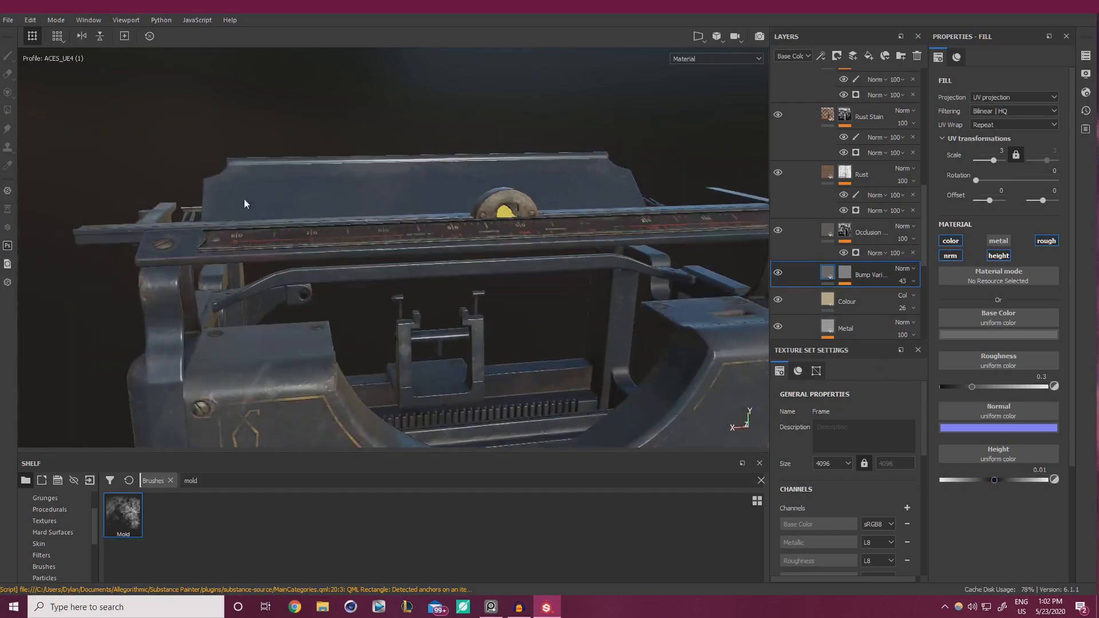
{"action": "left_click_drag", "start_coordinate": [244, 198], "coordinate": [367, 212], "text": "alt"}
{"action": "right_click_drag", "start_coordinate": [458, 229], "coordinate": [757, 258], "text": "alt"}
{"action": "left_click_drag", "start_coordinate": [757, 258], "coordinate": [398, 320], "text": "alt"}
{"action": "right_click_drag", "start_coordinate": [398, 321], "coordinate": [520, 345], "text": "alt"}
{"action": "left_click_drag", "start_coordinate": [520, 345], "coordinate": [682, 227], "text": "alt"}
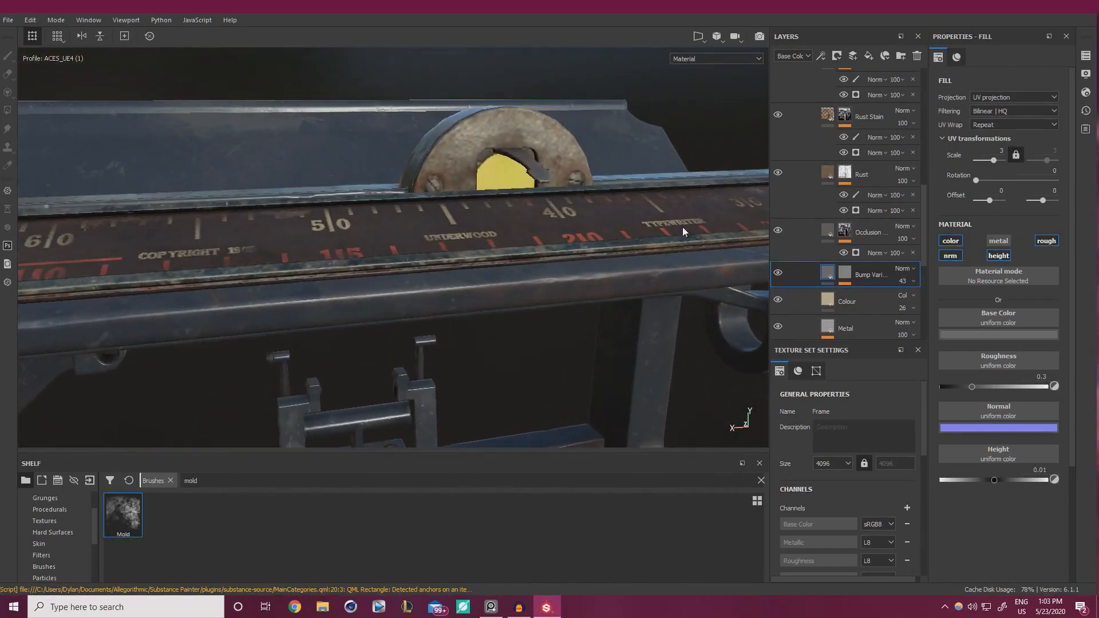
{"action": "left_click", "coordinate": [845, 274]}
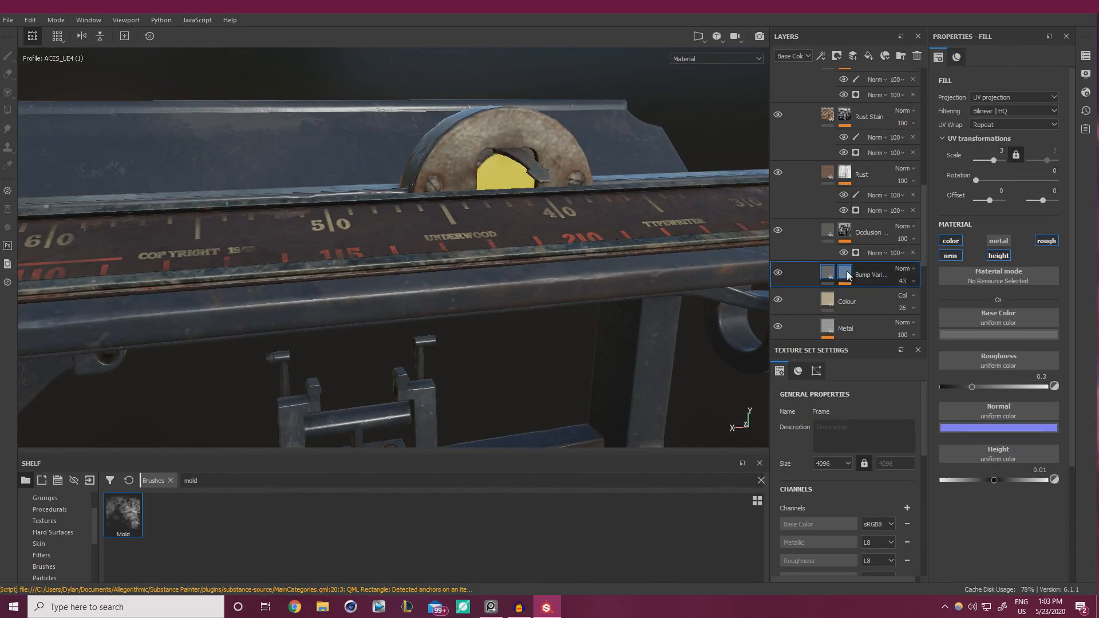
{"action": "left_click", "coordinate": [857, 310]}
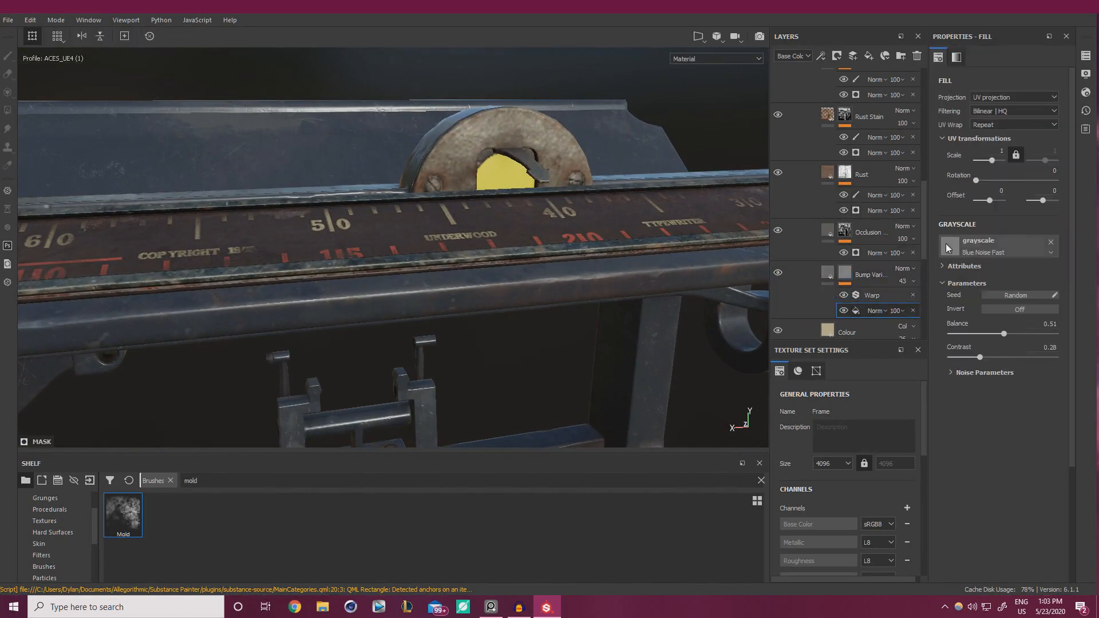
{"action": "left_click", "coordinate": [999, 151]}
{"action": "type", "text": "1.2"}
{"action": "key", "text": "Return"}
Try a UV scale of 0.8 on the Blue Noise Fast fill, and reset the scale to 1
{"action": "scroll", "coordinate": [633, 176], "scroll_direction": "up", "scroll_amount": 3}
{"action": "middle_click_drag", "start_coordinate": [634, 177], "coordinate": [619, 196], "text": "alt"}
{"action": "left_click_drag", "start_coordinate": [619, 198], "coordinate": [710, 227], "text": "alt"}
{"action": "left_click", "coordinate": [1000, 151]}
{"action": "type", "text": "0.8"}
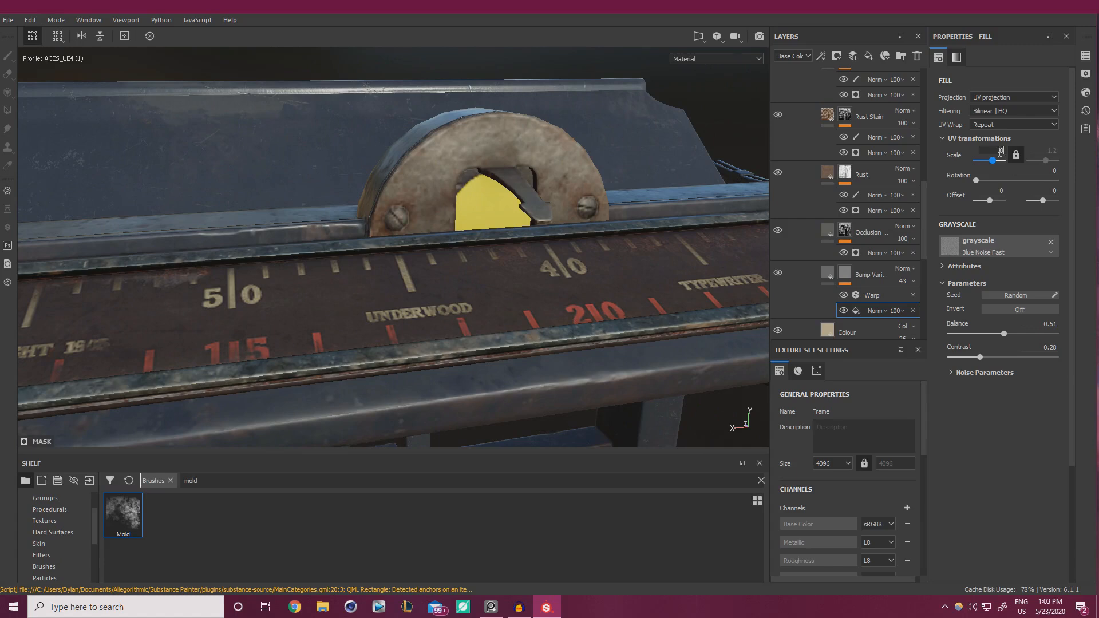
{"action": "key", "text": "Return"}
{"action": "left_click", "coordinate": [999, 151]}
{"action": "type", "text": "1"}
{"action": "key", "text": "Return"}
Raise the Blue Noise Fast fill's contrast to about 0.84 and set the Bump Variation layer's height to 0.005
{"action": "left_click_drag", "start_coordinate": [973, 357], "coordinate": [1006, 358]}
{"action": "mouse_move", "coordinate": [505, 234]}
{"action": "left_mouse_down", "text": "alt"}
{"action": "mouse_move", "coordinate": [470, 220]}
{"action": "mouse_move", "coordinate": [486, 231]}
{"action": "left_mouse_up", "text": "alt"}
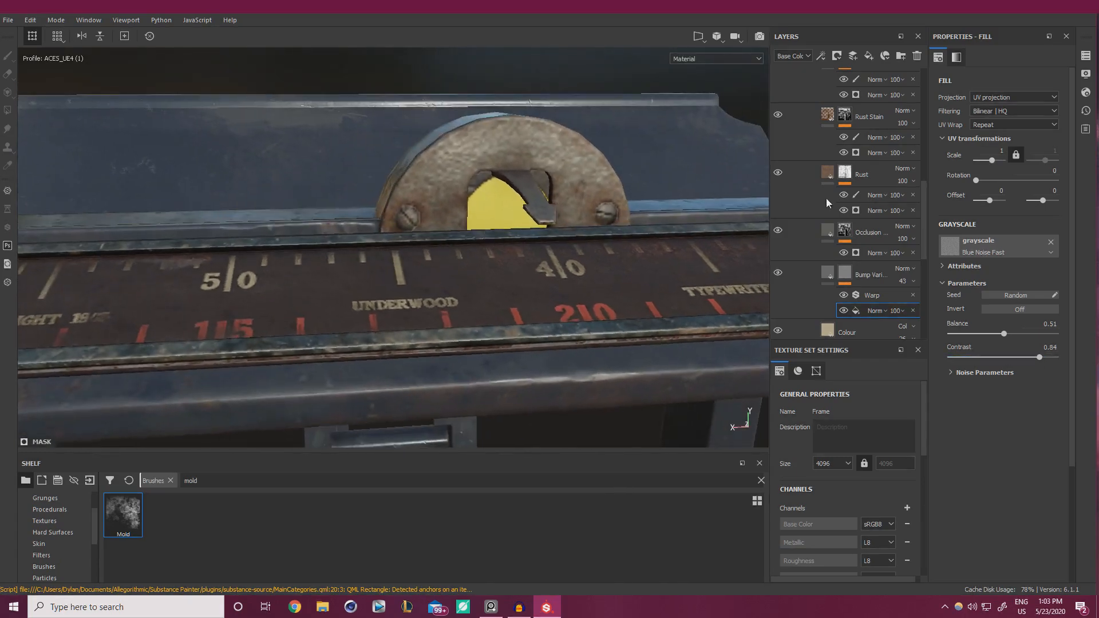
{"action": "left_click", "coordinate": [833, 275]}
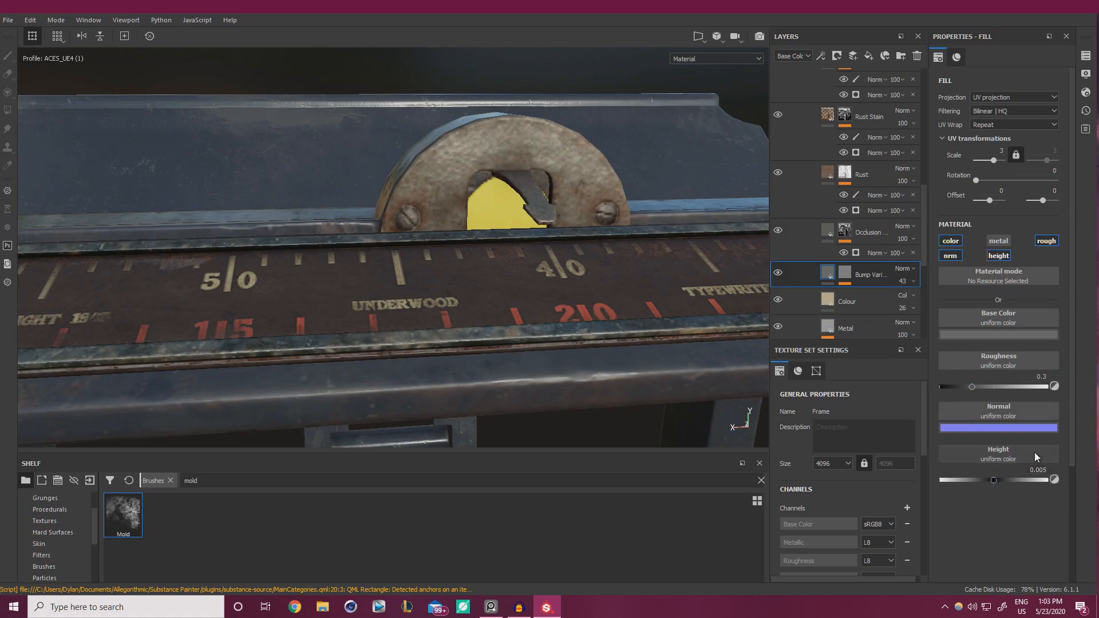
Change the Bump Variation layer's base color to a dark, saturated olive green
{"action": "left_click_drag", "start_coordinate": [493, 267], "coordinate": [447, 227], "text": "alt"}
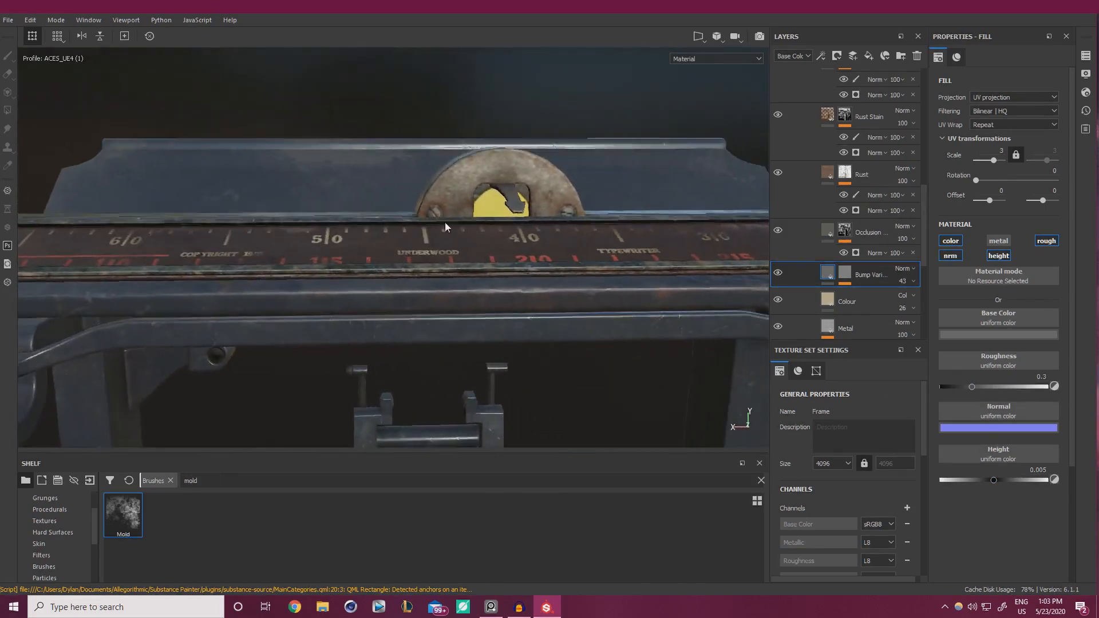
{"action": "scroll", "coordinate": [445, 227], "scroll_direction": "up", "scroll_amount": 3}
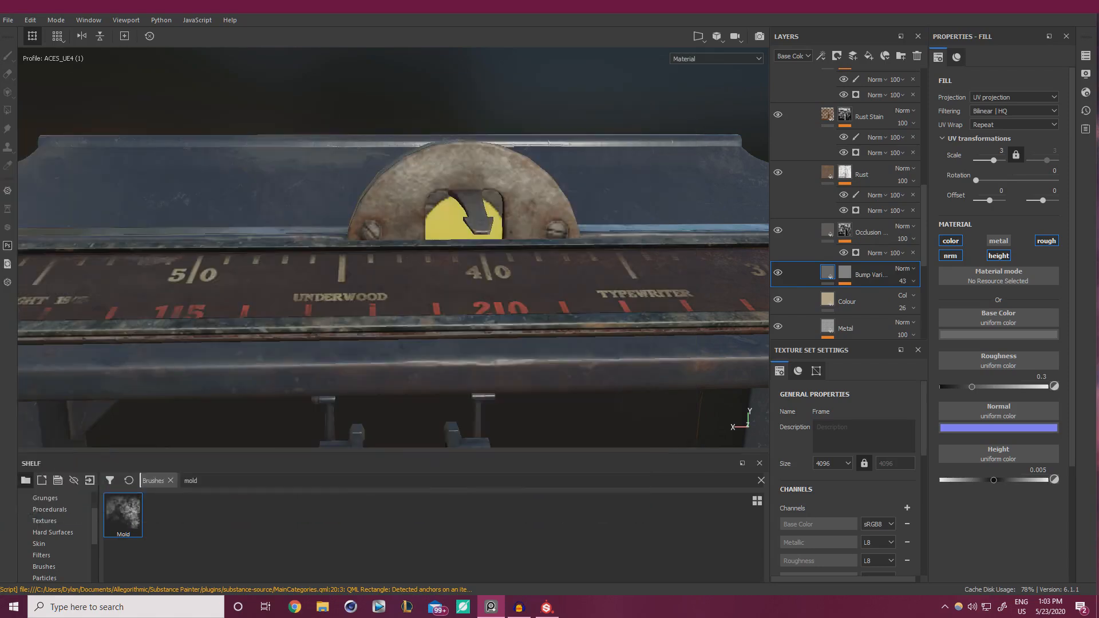
{"action": "left_click", "coordinate": [984, 336]}
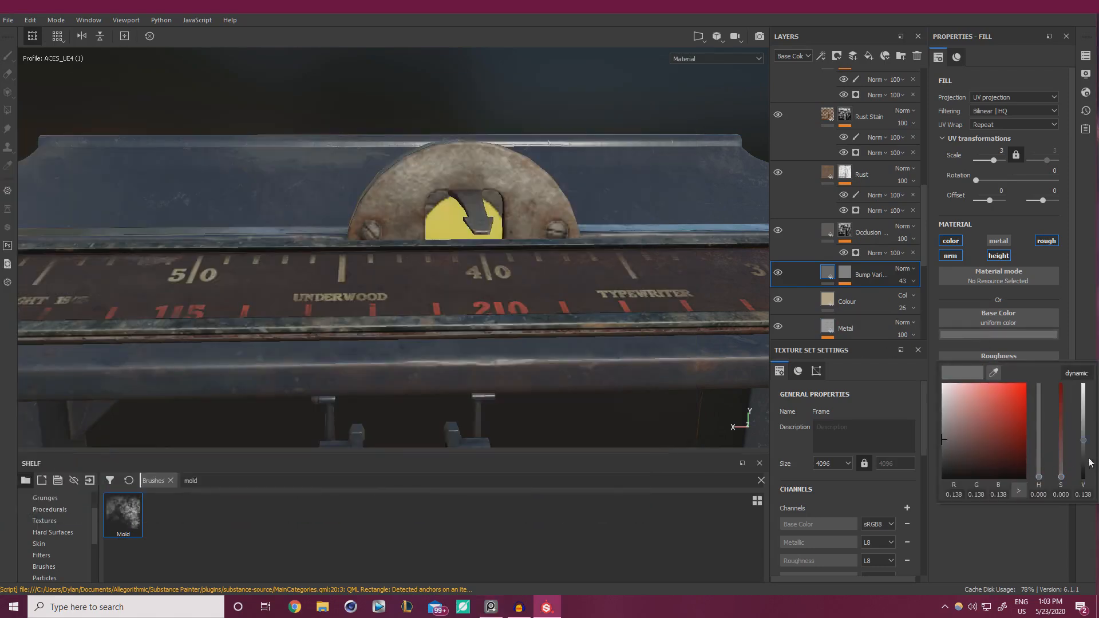
{"action": "left_click_drag", "start_coordinate": [1064, 471], "coordinate": [1056, 400]}
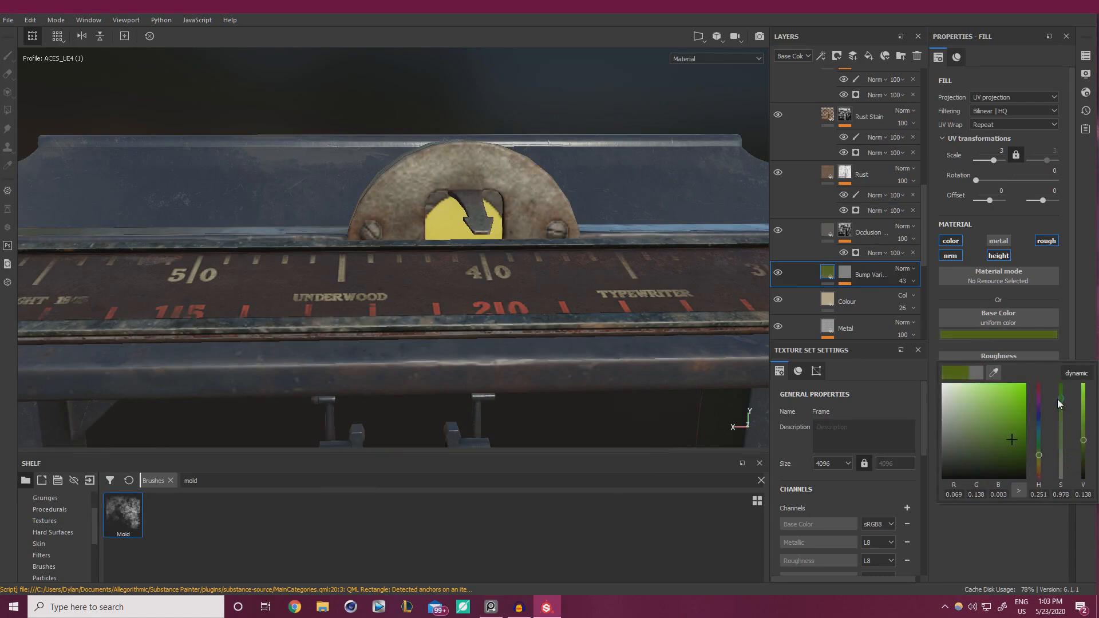
{"action": "left_click_drag", "start_coordinate": [475, 238], "coordinate": [570, 285], "text": "alt"}
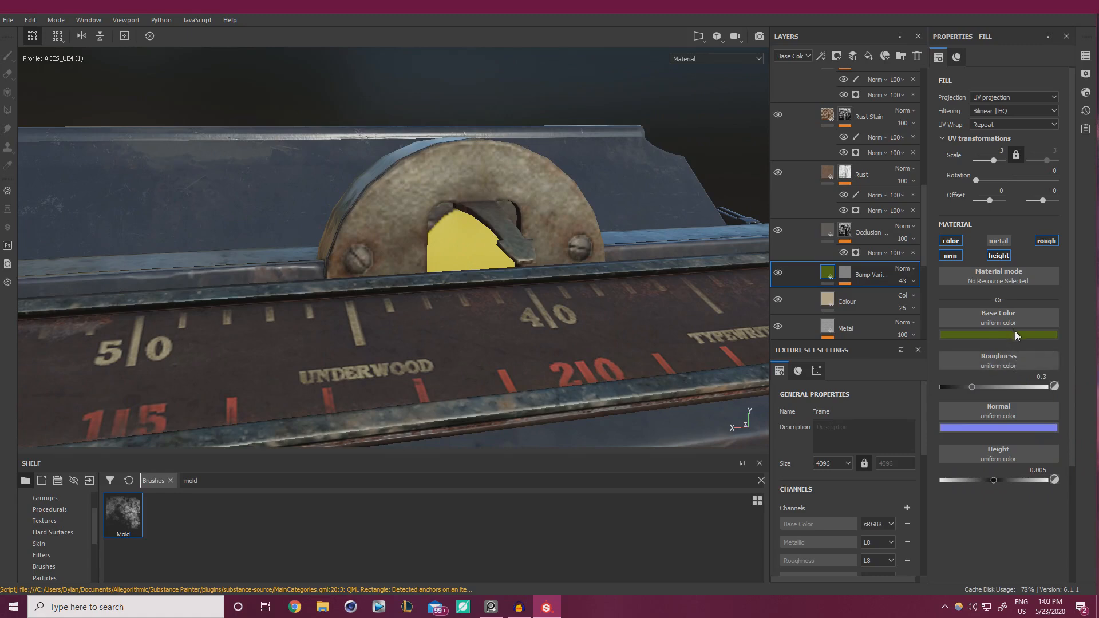
{"action": "left_click", "coordinate": [1015, 333]}
{"action": "left_click", "coordinate": [1086, 429]}
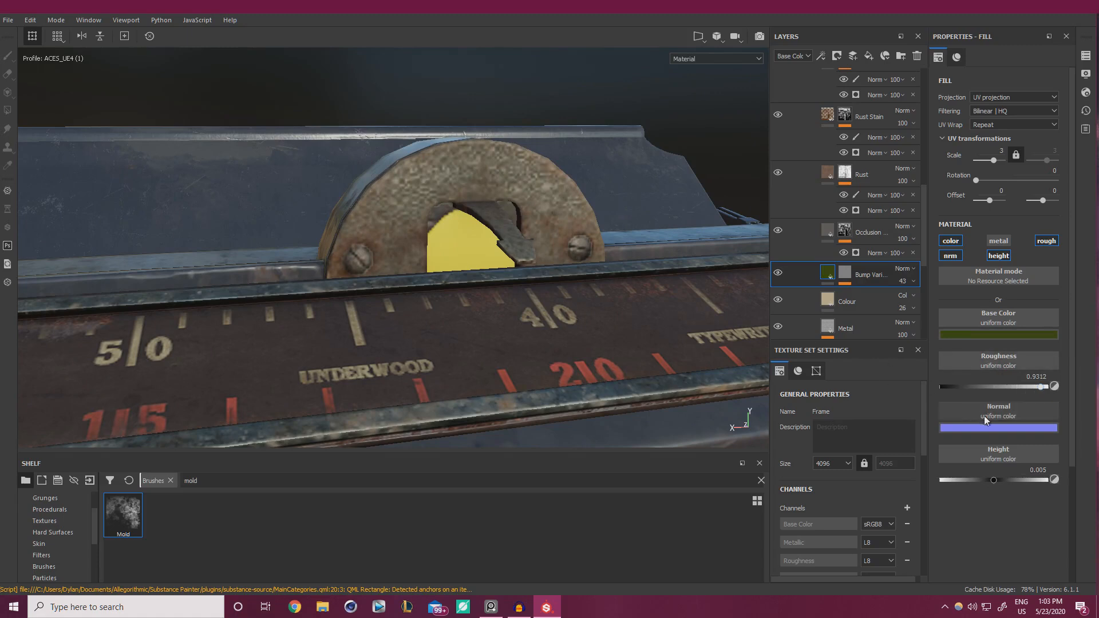
Lower the Bump Variation layer's opacity to 27 and set its roughness to about 0.35
{"action": "left_click", "coordinate": [912, 282]}
{"action": "left_click_drag", "start_coordinate": [916, 301], "coordinate": [909, 303]}
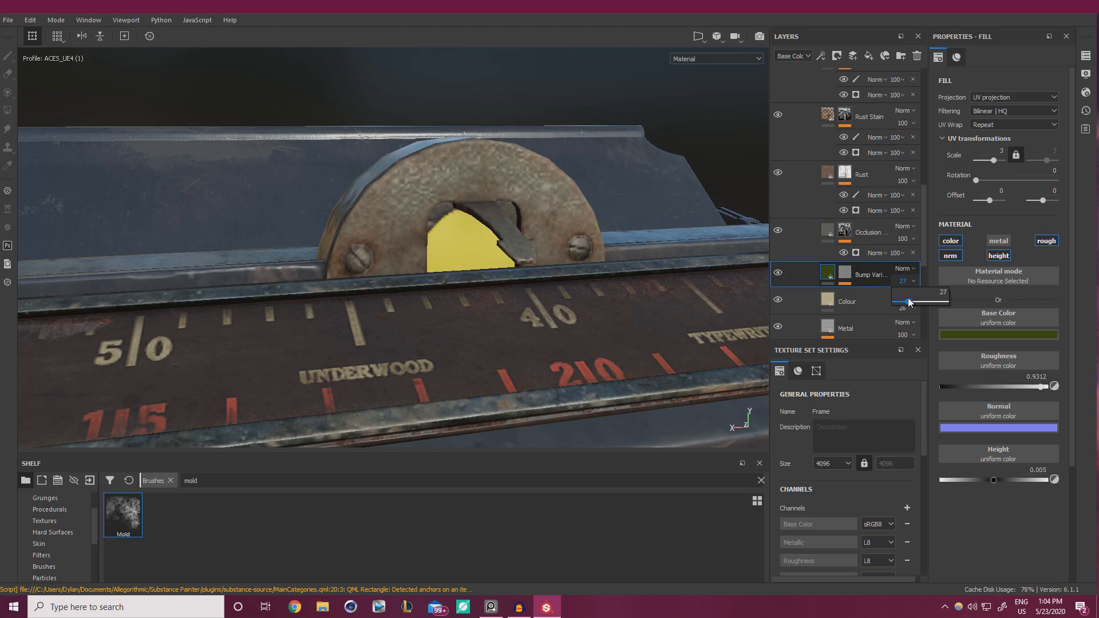
{"action": "left_click", "coordinate": [1008, 387]}
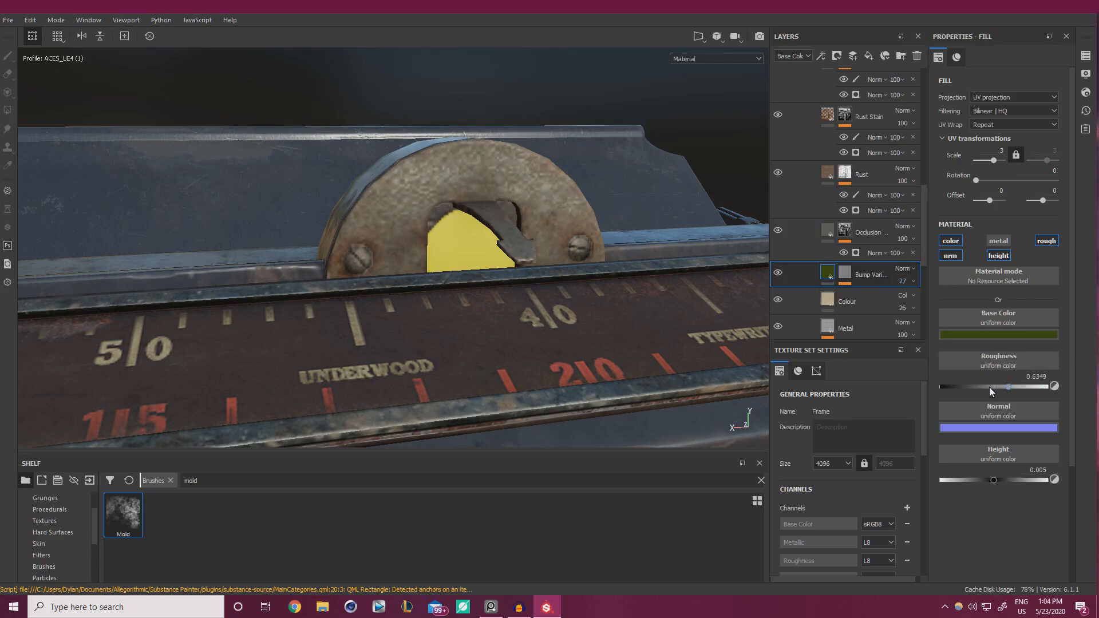
{"action": "left_click", "coordinate": [989, 387]}
{"action": "left_click", "coordinate": [977, 387]}
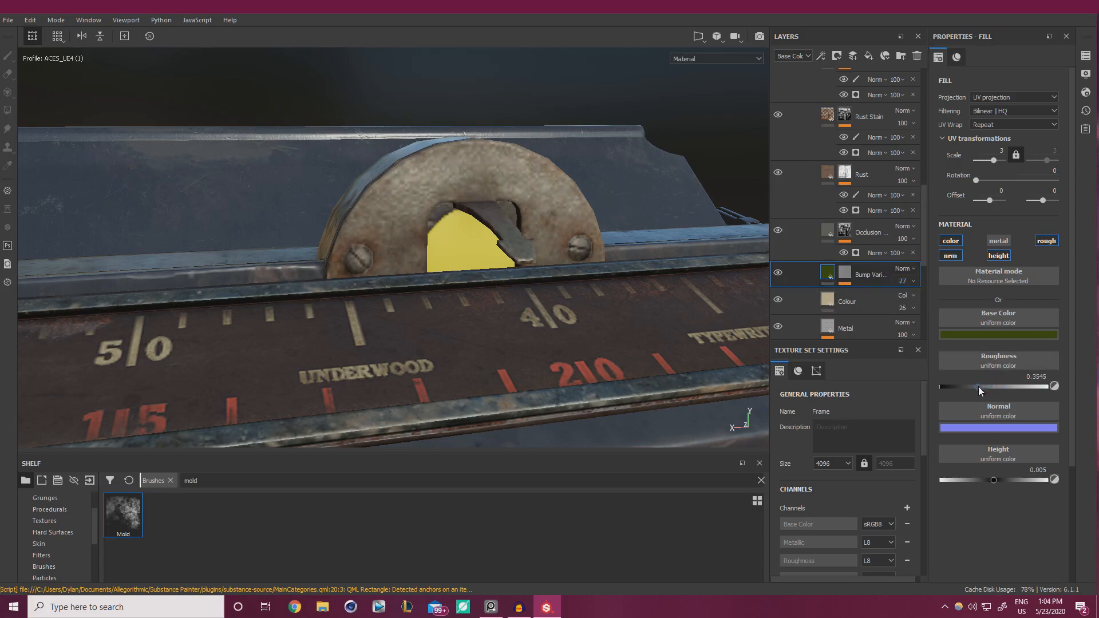
Compare the Bump Variation layer with and without its roughness, set roughness to about 0.42, and check the result against the reference photo
{"action": "left_click", "coordinate": [1046, 242]}
{"action": "left_click", "coordinate": [1045, 242]}
{"action": "left_click_drag", "start_coordinate": [435, 240], "coordinate": [505, 278], "text": "alt"}
{"action": "right_click_drag", "start_coordinate": [505, 278], "coordinate": [527, 284], "text": "alt"}
{"action": "left_click_drag", "start_coordinate": [527, 284], "coordinate": [455, 239], "text": "alt"}
{"action": "left_click", "coordinate": [491, 606]}
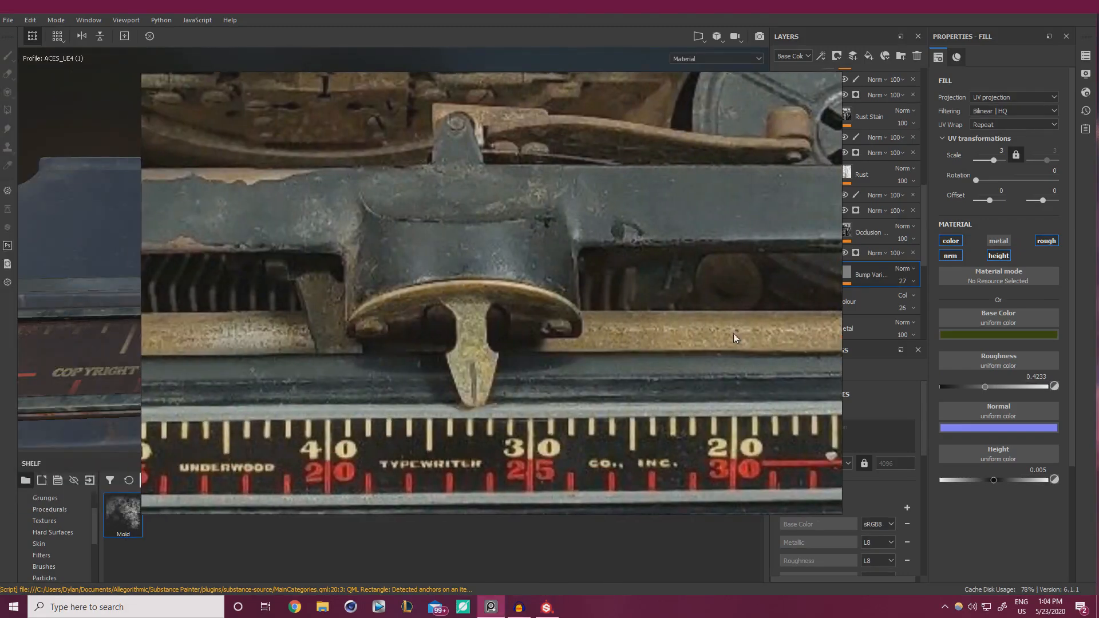
{"action": "right_click_drag", "start_coordinate": [734, 334], "coordinate": [0, 277]}
{"action": "left_click_drag", "start_coordinate": [617, 283], "coordinate": [699, 303], "text": "alt"}
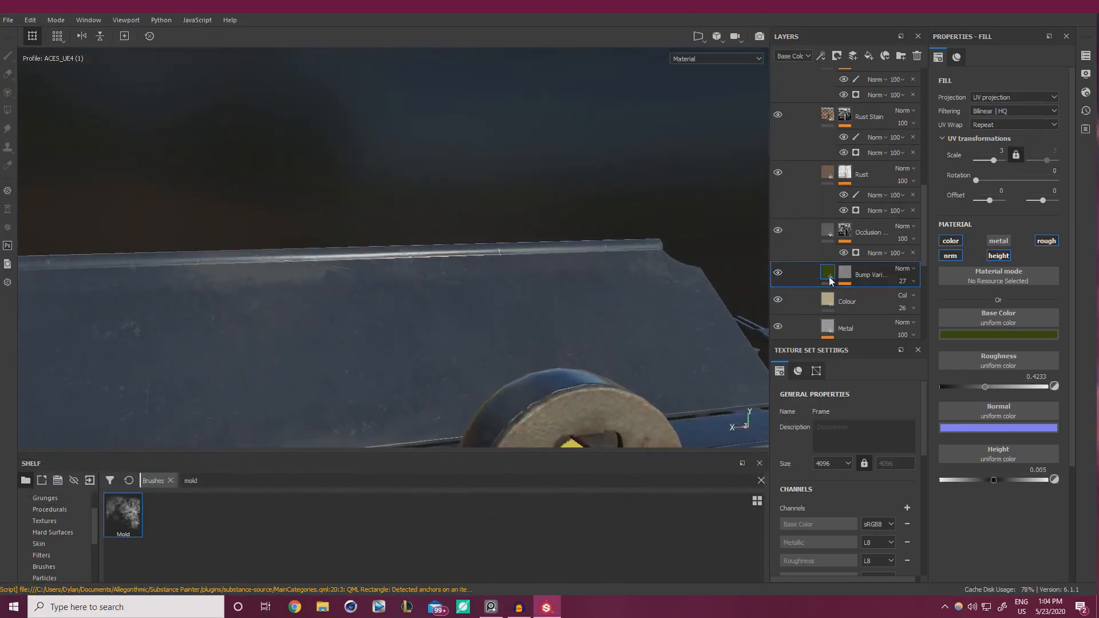
Adjust the Colour layer's base color to a warm tan with a saturation of about 0.56
{"action": "left_click", "coordinate": [823, 302]}
{"action": "left_click_drag", "start_coordinate": [594, 309], "coordinate": [519, 256], "text": "alt"}
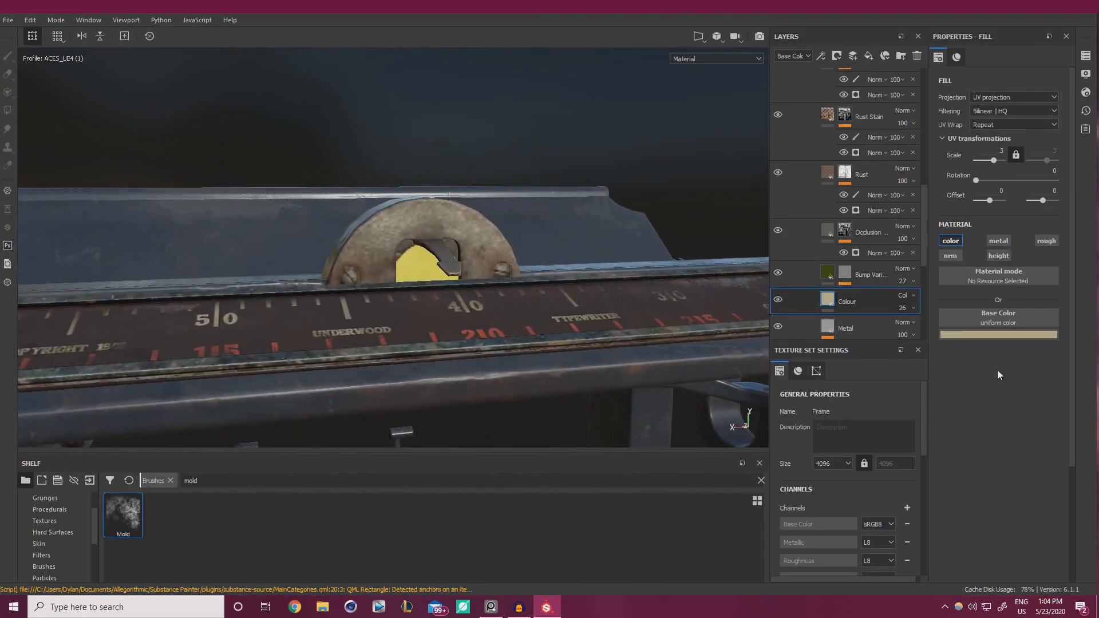
{"action": "left_click", "coordinate": [1007, 334]}
{"action": "left_click", "coordinate": [1062, 425]}
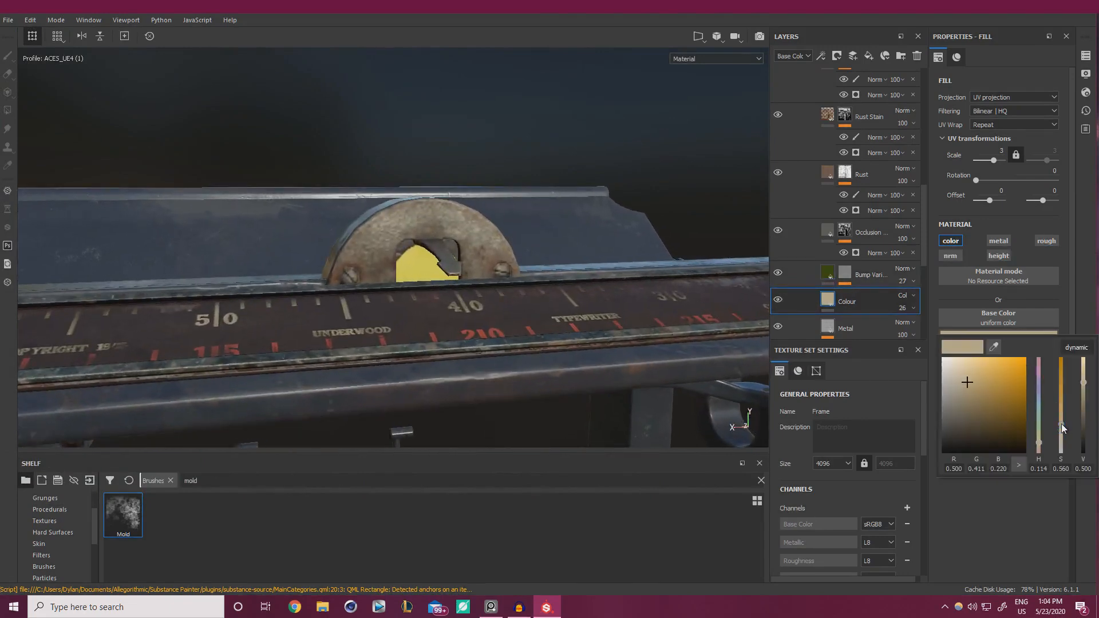
Examine the square end cap at the frame's corner with the Rust Stain layer hidden and shown
{"action": "left_click_drag", "start_coordinate": [705, 357], "coordinate": [114, 278], "text": "alt"}
{"action": "left_click_drag", "start_coordinate": [328, 288], "coordinate": [507, 317], "text": "alt"}
{"action": "right_click_drag", "start_coordinate": [507, 317], "coordinate": [365, 279], "text": "alt"}
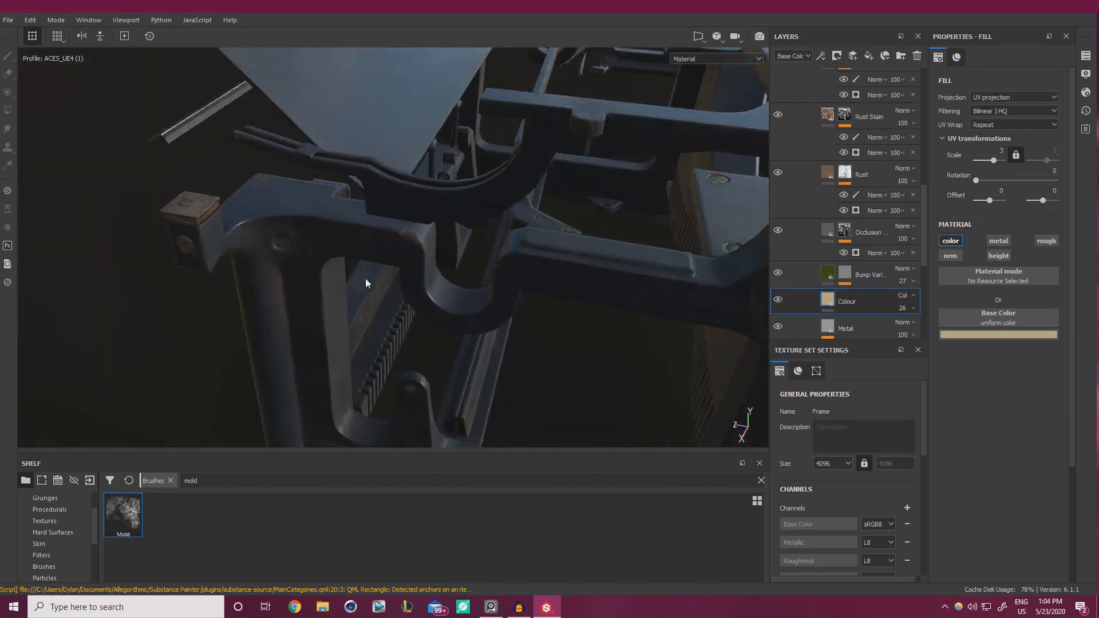
{"action": "middle_click_drag", "start_coordinate": [365, 280], "coordinate": [394, 263], "text": "alt"}
{"action": "left_click_drag", "start_coordinate": [393, 263], "coordinate": [470, 282], "text": "alt"}
{"action": "right_click_drag", "start_coordinate": [470, 282], "coordinate": [513, 279], "text": "shift"}
{"action": "mouse_move", "coordinate": [472, 295]}
{"action": "left_mouse_down", "text": "alt"}
{"action": "mouse_move", "coordinate": [449, 319]}
{"action": "mouse_move", "coordinate": [481, 292]}
{"action": "left_mouse_up", "text": "alt"}
{"action": "right_click_drag", "start_coordinate": [481, 292], "coordinate": [618, 340], "text": "alt"}
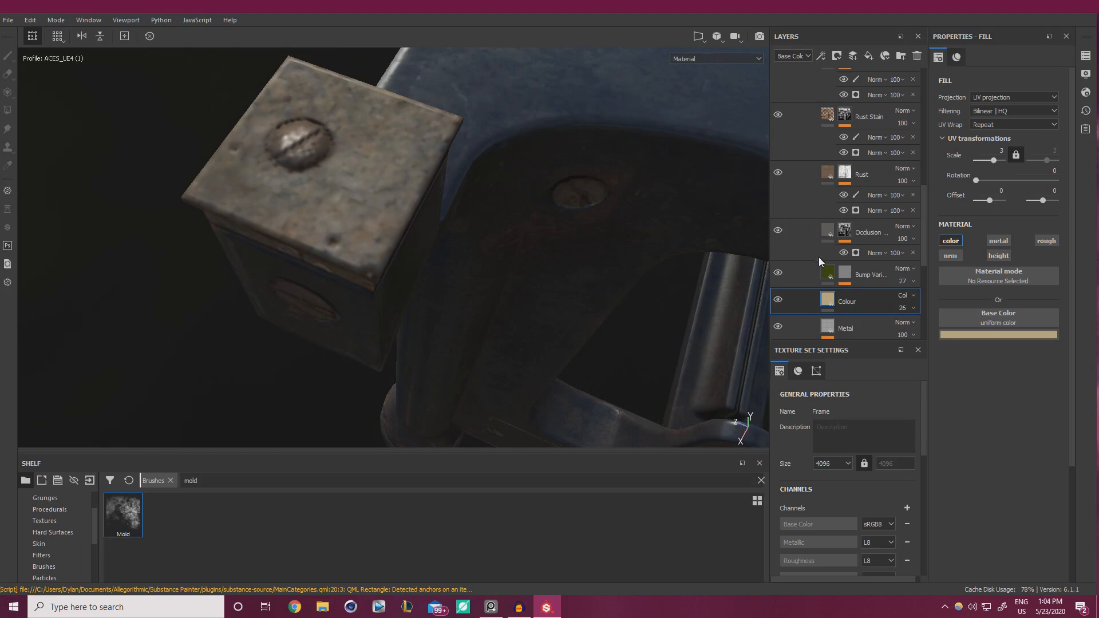
{"action": "scroll", "coordinate": [824, 171], "scroll_direction": "up", "scroll_amount": 1}
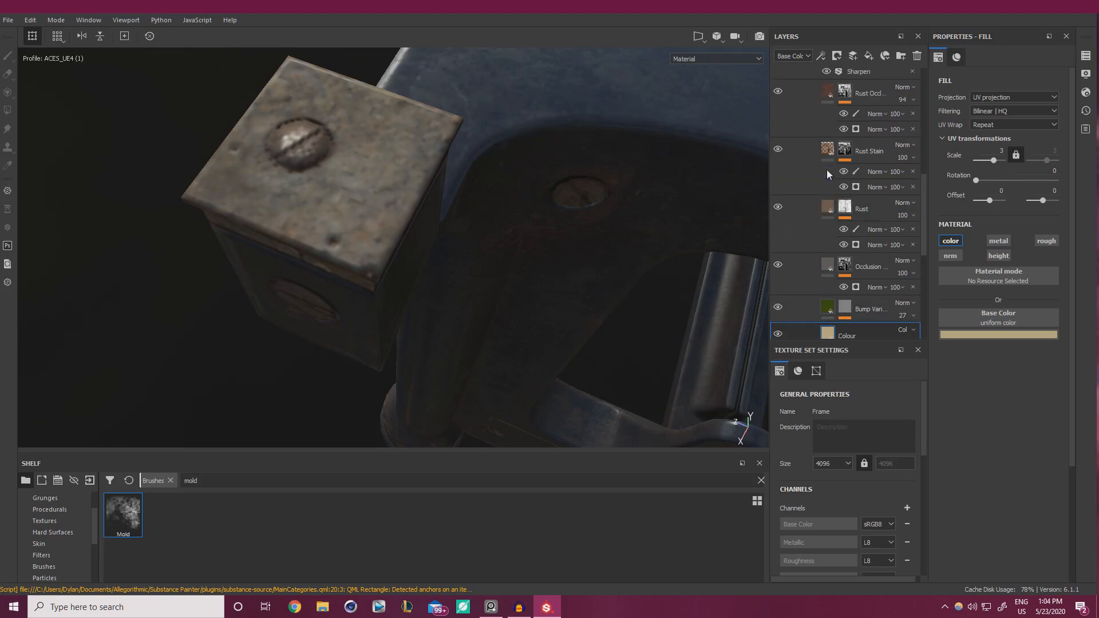
{"action": "left_click", "coordinate": [778, 149]}
{"action": "left_click", "coordinate": [779, 149]}
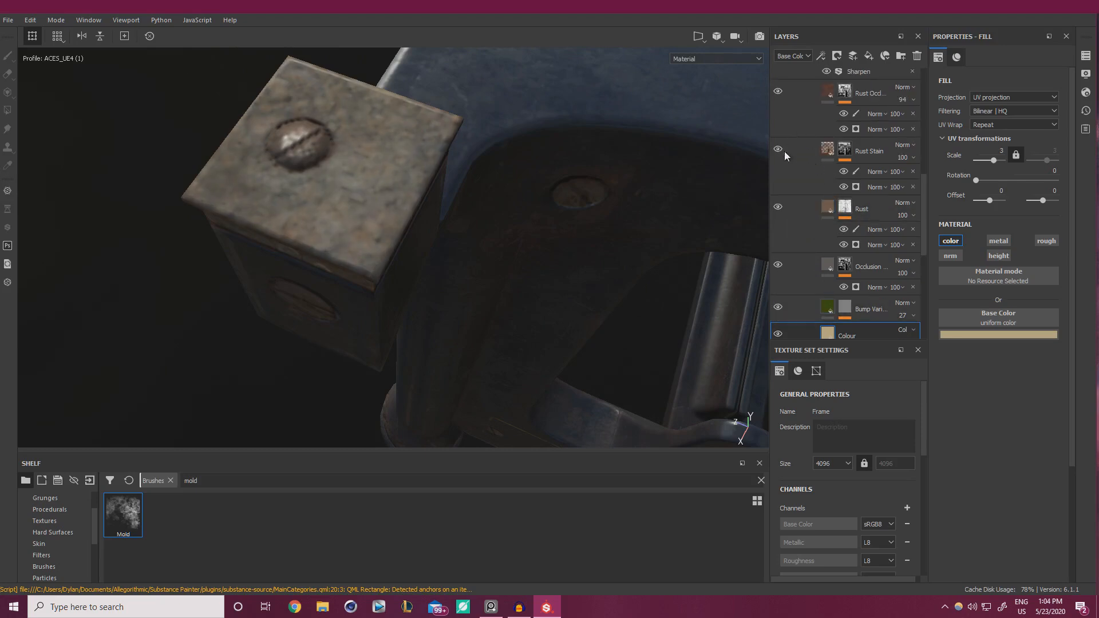
Erase rust stains from the end cap's top by painting the Rust Stain mask with a 0.72 Mold brush at grayscale 0
{"action": "left_click", "coordinate": [860, 172]}
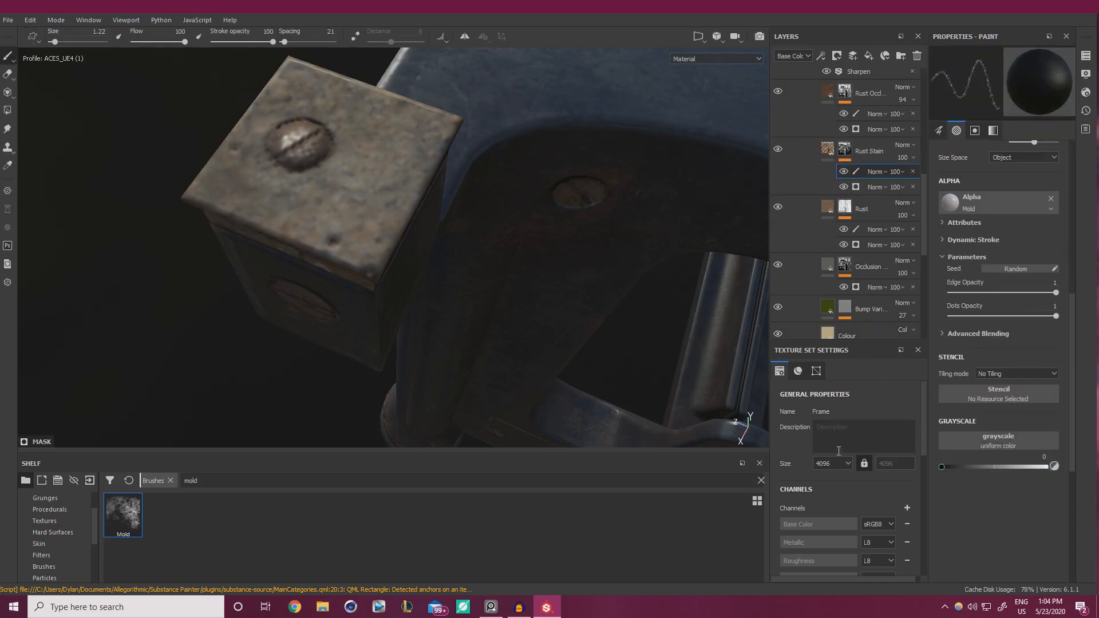
{"action": "right_click_drag", "start_coordinate": [341, 192], "coordinate": [331, 192], "text": "ctrl"}
{"action": "mouse_move", "coordinate": [331, 192]}
{"action": "left_mouse_down"}
{"action": "mouse_move", "coordinate": [327, 222]}
{"action": "mouse_move", "coordinate": [347, 237]}
{"action": "left_mouse_up"}
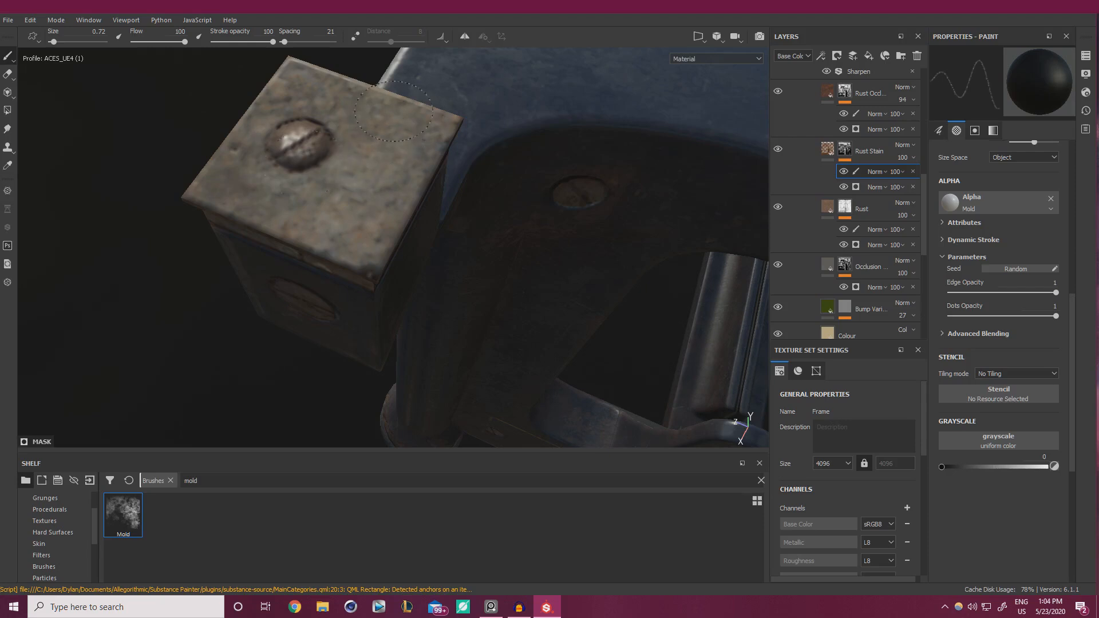
{"action": "left_click_drag", "start_coordinate": [422, 188], "coordinate": [353, 172], "text": "alt"}
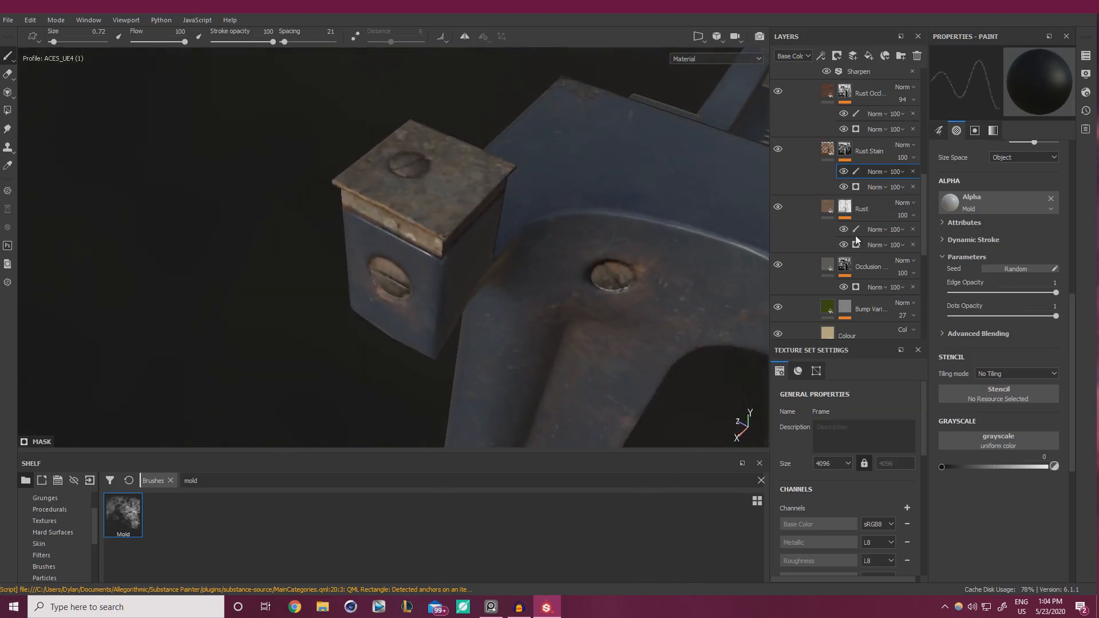
Paint the Rust layer's mask on the end cap's top with a 2.1 Mold brush at grayscale about 0.6
{"action": "left_click", "coordinate": [857, 227]}
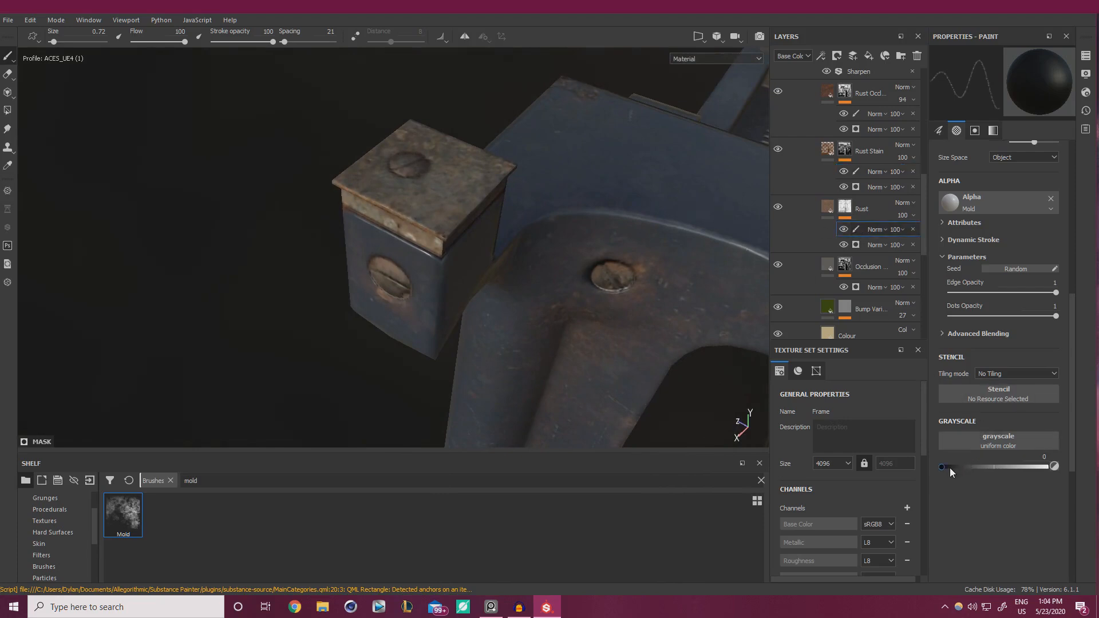
{"action": "left_click_drag", "start_coordinate": [950, 469], "coordinate": [1005, 468]}
{"action": "left_click_drag", "start_coordinate": [389, 183], "coordinate": [432, 177], "text": "alt"}
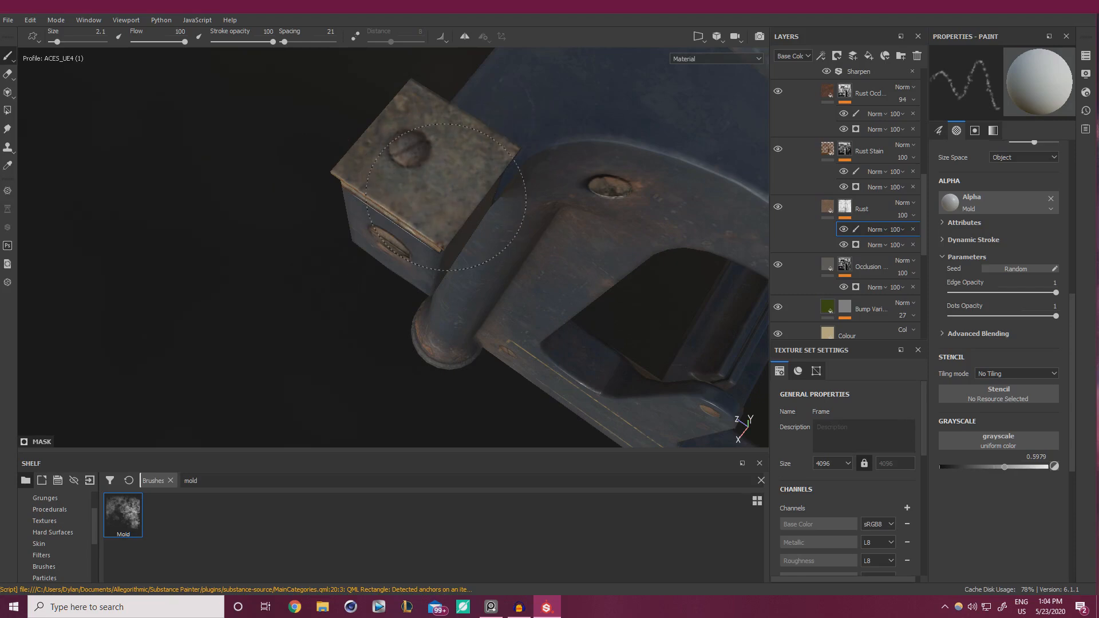
{"action": "left_click_drag", "start_coordinate": [422, 129], "coordinate": [378, 105], "text": "alt"}
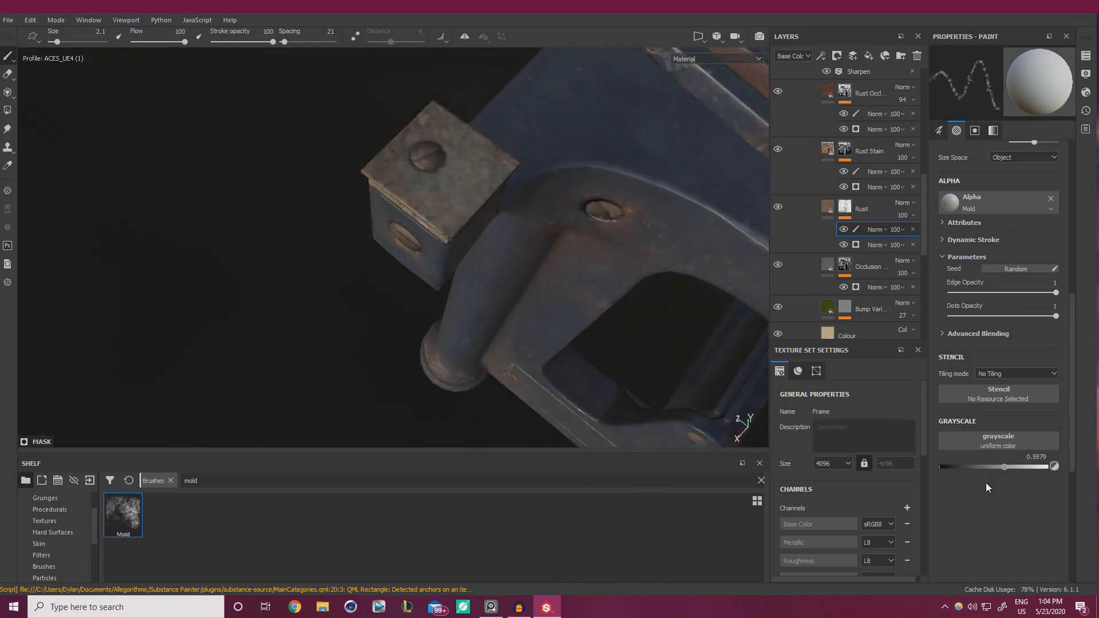
Continue painting the Rust mask around the same end cap at grayscale about 0.39, reducing the brush size to about 1.03
{"action": "left_click", "coordinate": [981, 467]}
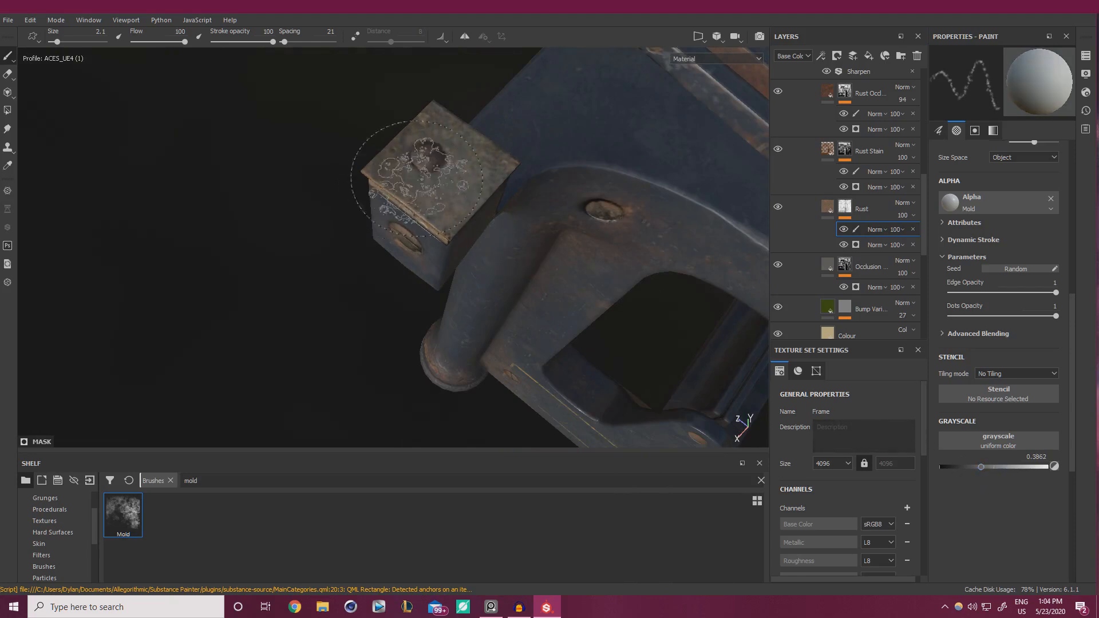
{"action": "mouse_move", "coordinate": [596, 257]}
{"action": "left_mouse_down", "text": "alt"}
{"action": "mouse_move", "coordinate": [585, 237]}
{"action": "mouse_move", "coordinate": [449, 159]}
{"action": "left_mouse_up", "text": "alt"}
{"action": "left_click_drag", "start_coordinate": [533, 166], "coordinate": [392, 192], "text": "alt"}
{"action": "right_click_drag", "start_coordinate": [391, 192], "coordinate": [431, 218], "text": "alt"}
{"action": "middle_click_drag", "start_coordinate": [430, 217], "coordinate": [466, 245], "text": "alt"}
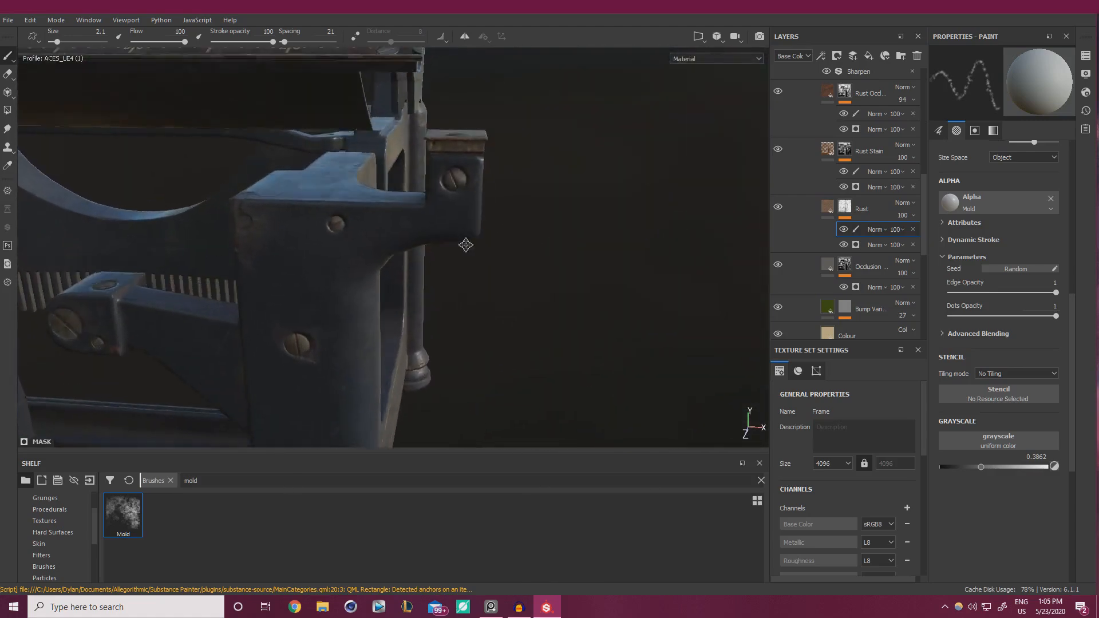
{"action": "mouse_move", "coordinate": [466, 246]}
{"action": "left_mouse_down", "text": "alt"}
{"action": "mouse_move", "coordinate": [530, 165]}
{"action": "mouse_move", "coordinate": [601, 159]}
{"action": "left_mouse_up", "text": "alt"}
{"action": "mouse_move", "coordinate": [462, 156]}
{"action": "right_mouse_down", "text": "ctrl"}
{"action": "mouse_move", "coordinate": [504, 157]}
{"action": "mouse_move", "coordinate": [452, 156]}
{"action": "right_mouse_up", "text": "ctrl"}
{"action": "left_click_drag", "start_coordinate": [452, 171], "coordinate": [441, 154], "text": "alt"}
{"action": "mouse_move", "coordinate": [442, 155]}
{"action": "right_mouse_down", "text": "alt"}
{"action": "mouse_move", "coordinate": [548, 217]}
{"action": "mouse_move", "coordinate": [492, 178]}
{"action": "right_mouse_up", "text": "alt"}
{"action": "left_click_drag", "start_coordinate": [492, 178], "coordinate": [395, 201], "text": "alt"}
{"action": "right_click_drag", "start_coordinate": [395, 200], "coordinate": [455, 182], "text": "alt"}
{"action": "mouse_move", "coordinate": [455, 182]}
{"action": "left_mouse_down", "text": "alt"}
{"action": "mouse_move", "coordinate": [577, 248]}
{"action": "mouse_move", "coordinate": [486, 229]}
{"action": "left_mouse_up", "text": "alt"}
Paint the Rust mask on the opposite corner's end cap, enlarging the Mold brush to about 1.67
{"action": "left_click_drag", "start_coordinate": [629, 176], "coordinate": [403, 290], "text": "alt"}
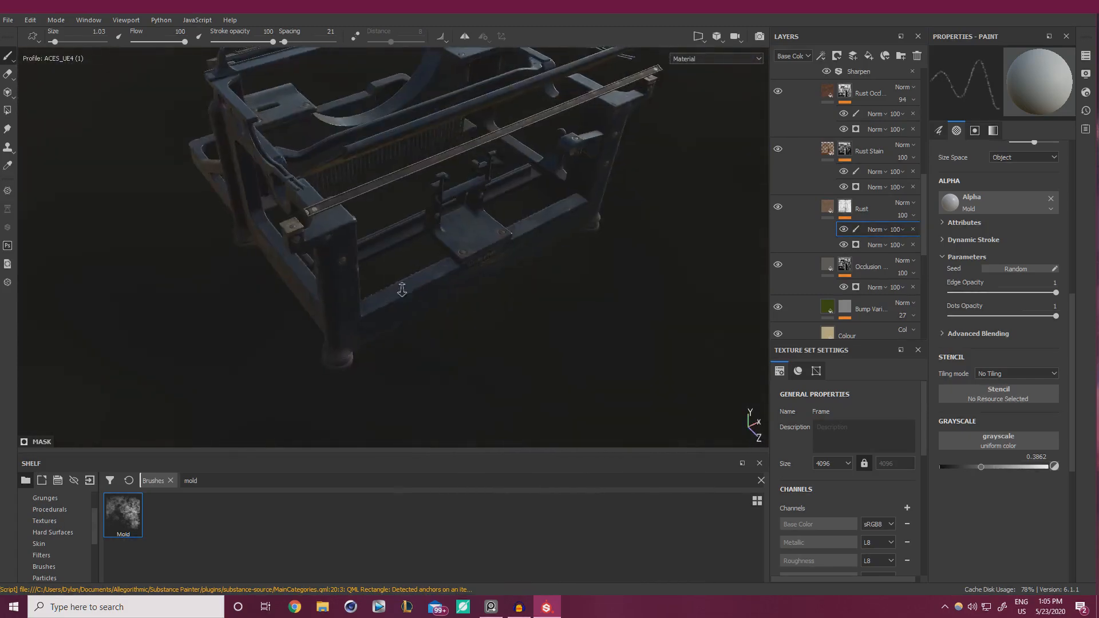
{"action": "right_click_drag", "start_coordinate": [403, 289], "coordinate": [265, 221], "text": "alt"}
{"action": "mouse_move", "coordinate": [265, 221]}
{"action": "left_mouse_down", "text": "alt"}
{"action": "mouse_move", "coordinate": [527, 302]}
{"action": "mouse_move", "coordinate": [389, 203]}
{"action": "mouse_move", "coordinate": [611, 294]}
{"action": "mouse_move", "coordinate": [706, 287]}
{"action": "mouse_move", "coordinate": [641, 272]}
{"action": "left_mouse_up", "text": "alt"}
{"action": "right_click_drag", "start_coordinate": [555, 253], "coordinate": [581, 253], "text": "ctrl"}
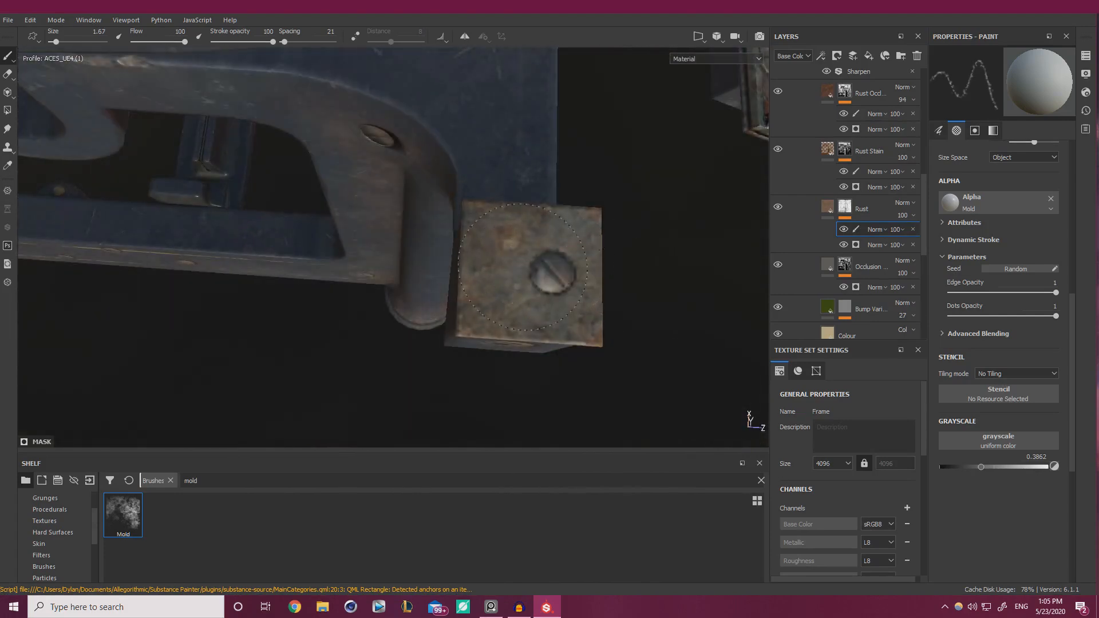
{"action": "mouse_move", "coordinate": [581, 312]}
{"action": "left_mouse_down", "text": "alt"}
{"action": "mouse_move", "coordinate": [630, 211]}
{"action": "mouse_move", "coordinate": [651, 197]}
{"action": "mouse_move", "coordinate": [430, 224]}
{"action": "mouse_move", "coordinate": [498, 210]}
{"action": "mouse_move", "coordinate": [500, 226]}
{"action": "mouse_move", "coordinate": [509, 211]}
{"action": "left_mouse_up", "text": "alt"}
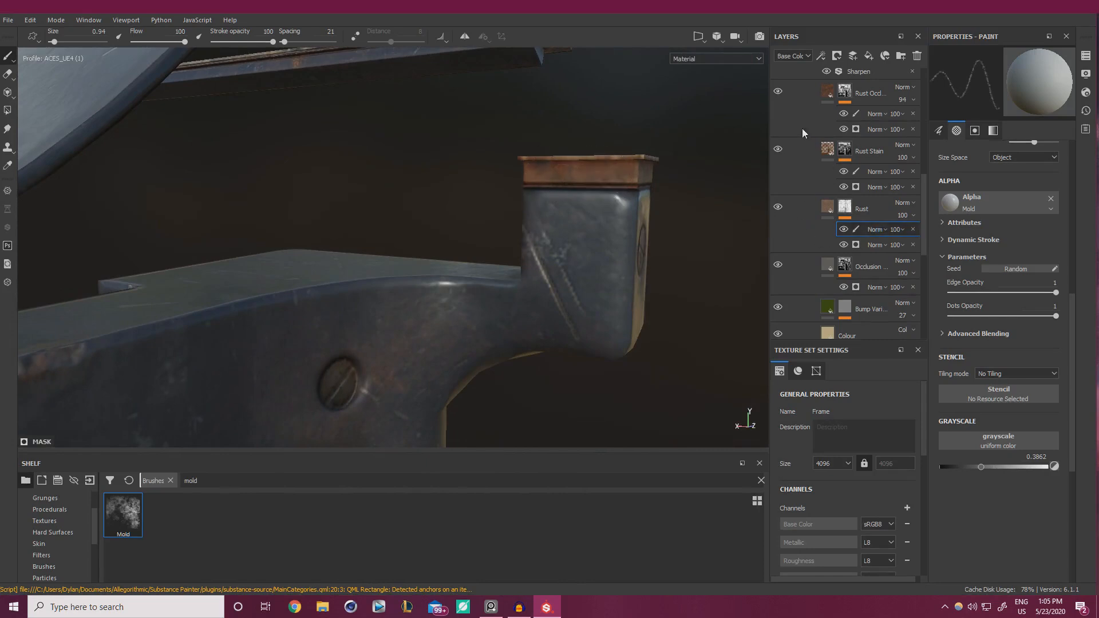
Reduce the orange rust on this end cap by painting the Ends folder's Rust Occlusion mask at grayscale about 0.12
{"action": "left_click", "coordinate": [777, 91]}
{"action": "left_click", "coordinate": [778, 91]}
{"action": "left_click", "coordinate": [860, 116]}
{"action": "left_click_drag", "start_coordinate": [963, 466], "coordinate": [947, 468]}
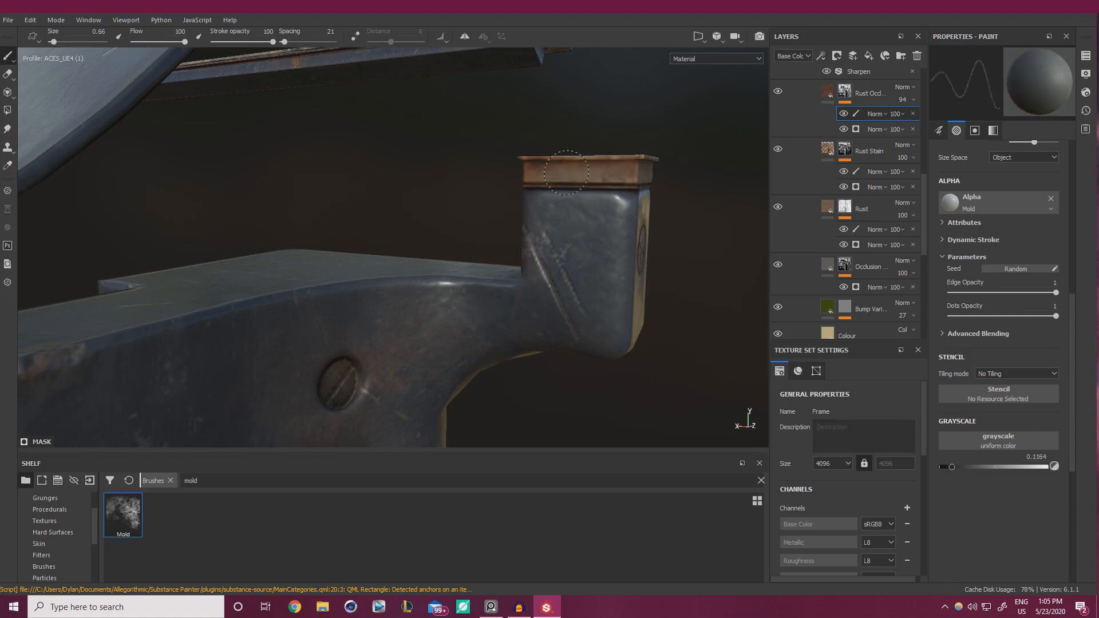
{"action": "mouse_move", "coordinate": [620, 175]}
{"action": "left_mouse_down", "text": "alt"}
{"action": "mouse_move", "coordinate": [688, 181]}
{"action": "mouse_move", "coordinate": [453, 174]}
{"action": "mouse_move", "coordinate": [408, 157]}
{"action": "mouse_move", "coordinate": [548, 168]}
{"action": "mouse_move", "coordinate": [502, 150]}
{"action": "mouse_move", "coordinate": [610, 174]}
{"action": "mouse_move", "coordinate": [676, 172]}
{"action": "mouse_move", "coordinate": [687, 189]}
{"action": "mouse_move", "coordinate": [611, 167]}
{"action": "mouse_move", "coordinate": [588, 295]}
{"action": "mouse_move", "coordinate": [583, 235]}
{"action": "left_mouse_up", "text": "alt"}
{"action": "right_click_drag", "start_coordinate": [573, 182], "coordinate": [582, 179], "text": "ctrl"}
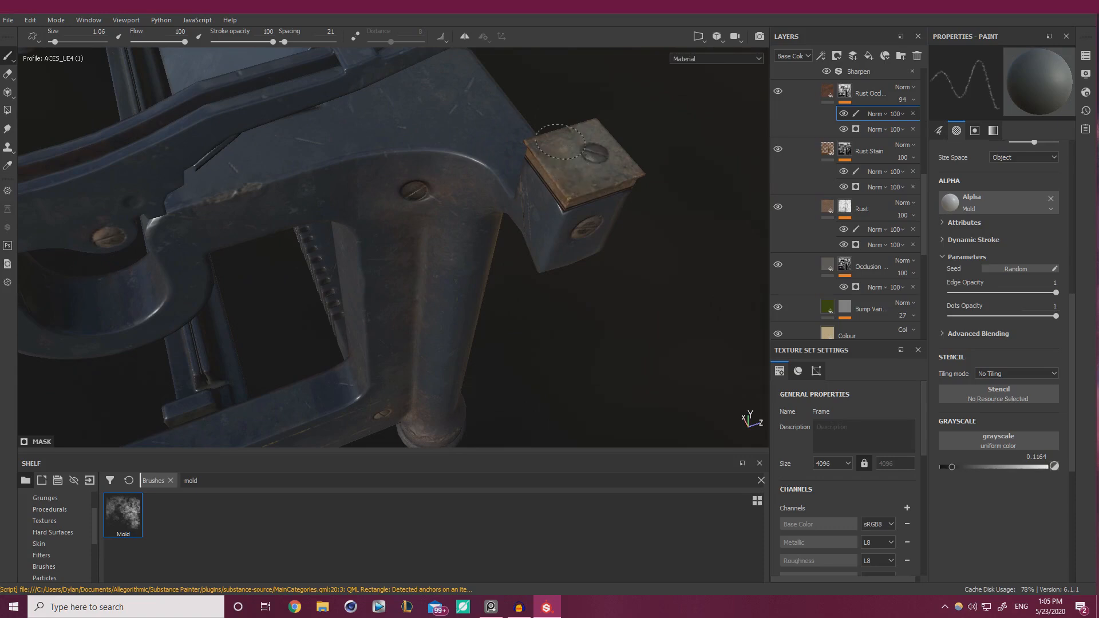
{"action": "left_click_drag", "start_coordinate": [560, 142], "coordinate": [584, 156], "text": "alt"}
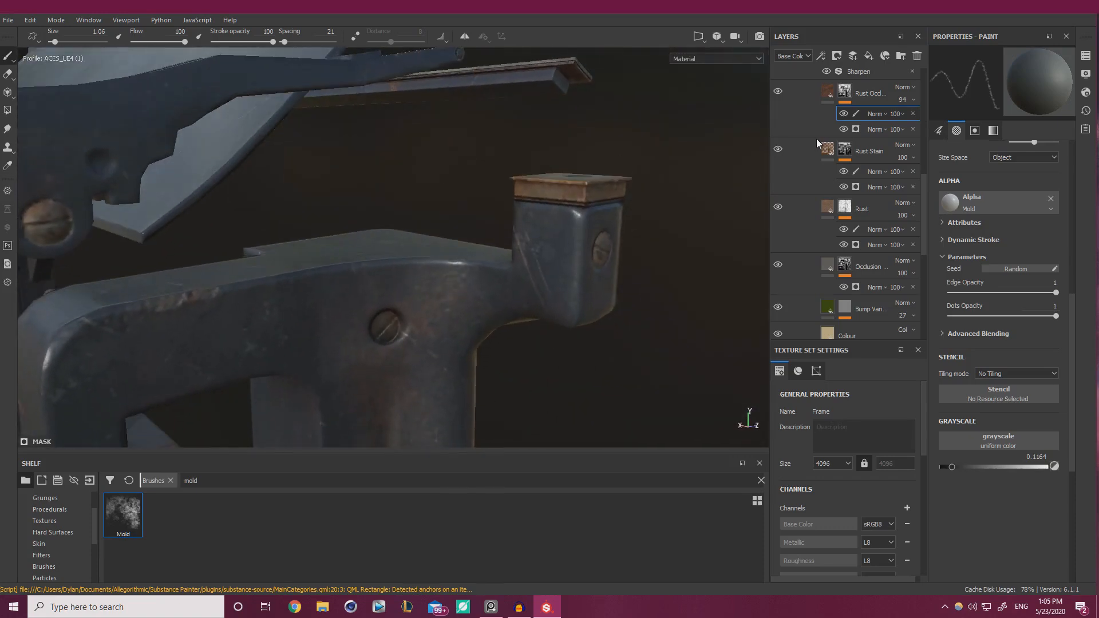
Collapse the Ends folder and expand the Metal Frame folder in the layer stack
{"action": "scroll", "coordinate": [814, 144], "scroll_direction": "up", "scroll_amount": 2}
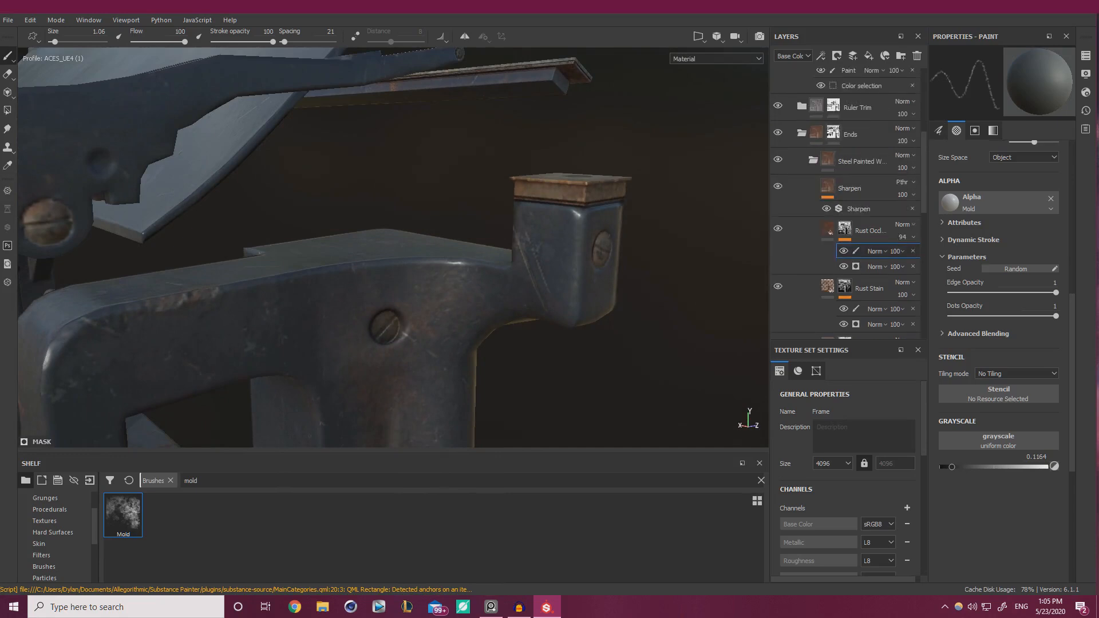
{"action": "scroll", "coordinate": [808, 178], "scroll_direction": "up", "scroll_amount": 1}
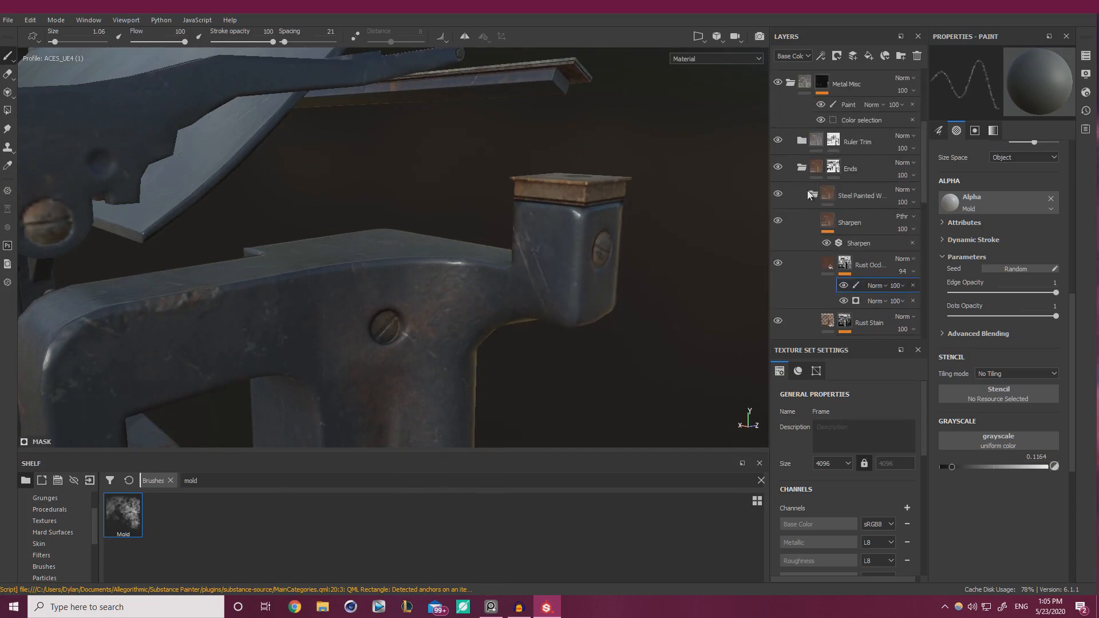
{"action": "left_click", "coordinate": [802, 167]}
{"action": "scroll", "coordinate": [799, 234], "scroll_direction": "up", "scroll_amount": 2}
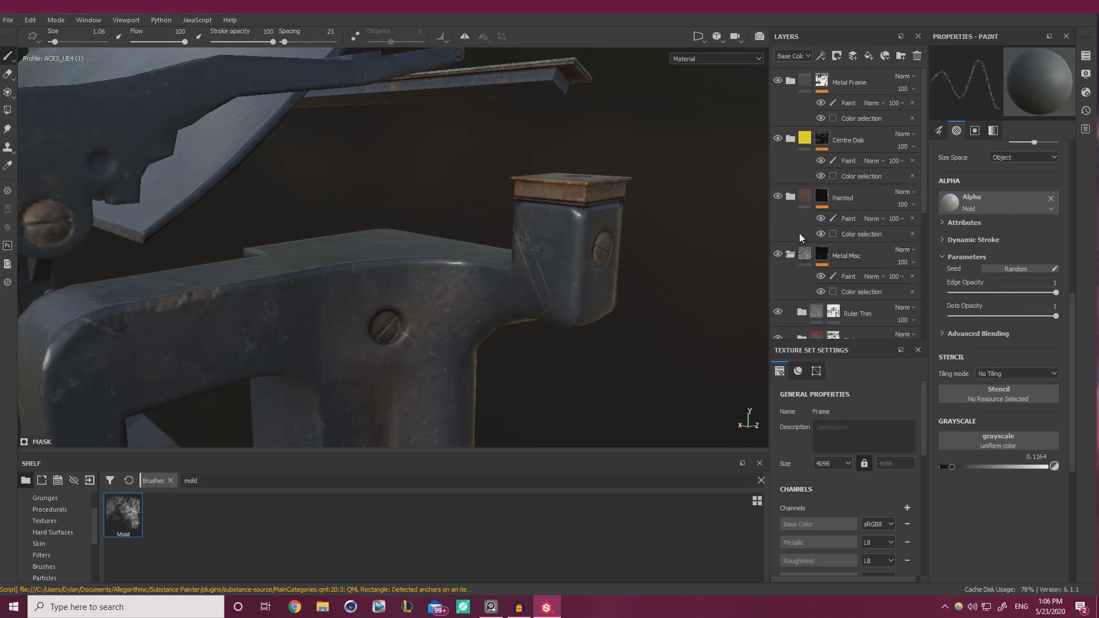
{"action": "scroll", "coordinate": [801, 251], "scroll_direction": "up", "scroll_amount": 2}
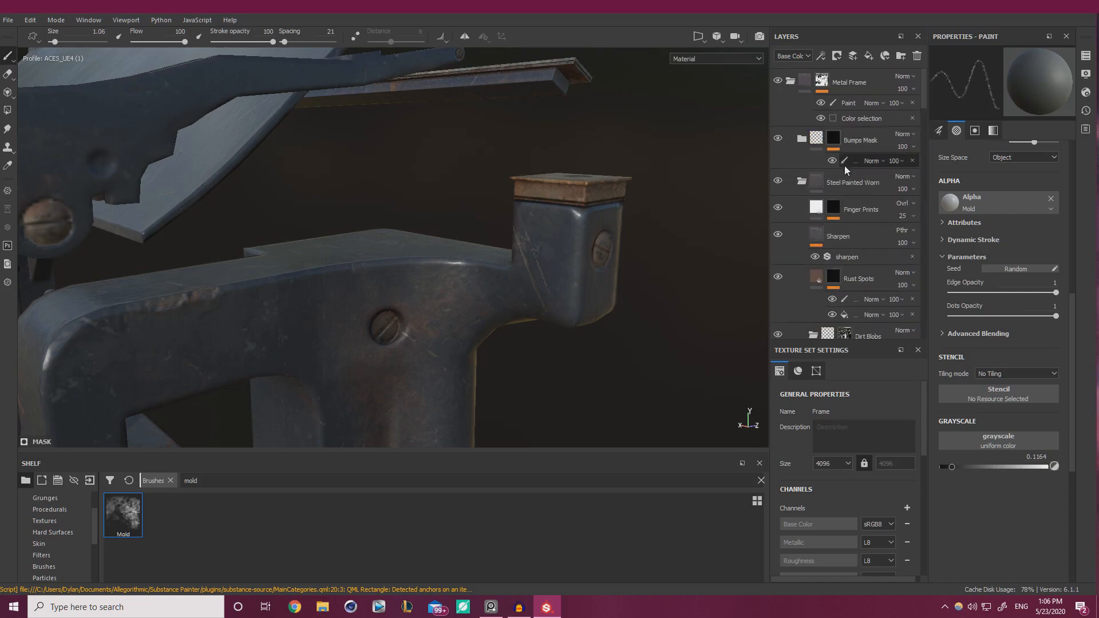
Erase the stray scratches on the post beneath the end cap by painting the Scratches layer's mask at grayscale 0
{"action": "scroll", "coordinate": [845, 174], "scroll_direction": "down", "scroll_amount": 6}
{"action": "scroll", "coordinate": [847, 189], "scroll_direction": "down", "scroll_amount": 4}
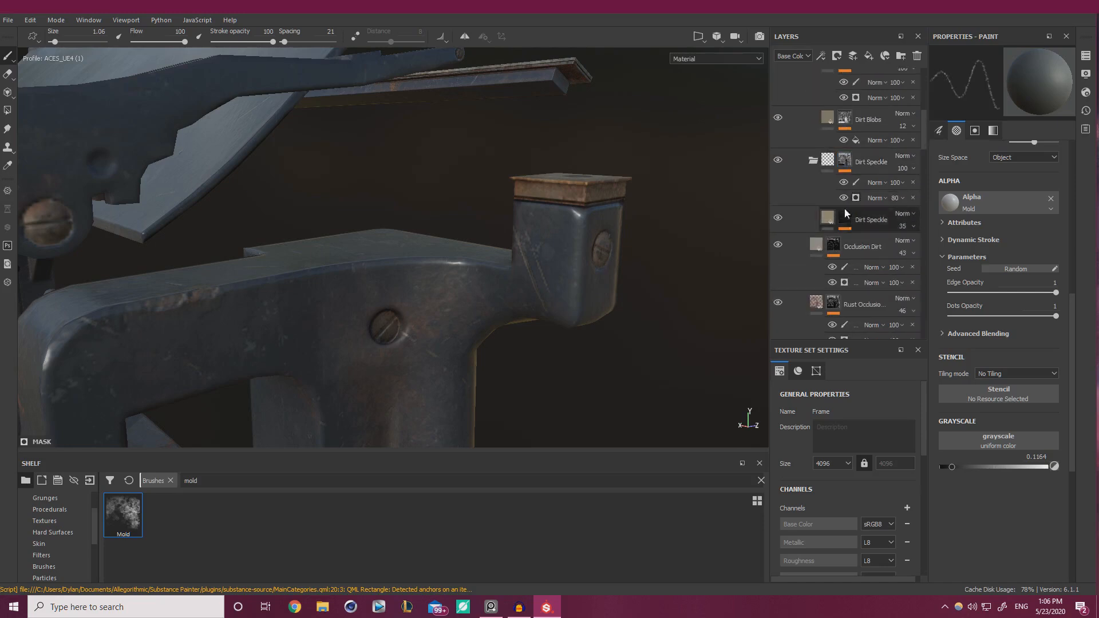
{"action": "scroll", "coordinate": [830, 242], "scroll_direction": "down", "scroll_amount": 2}
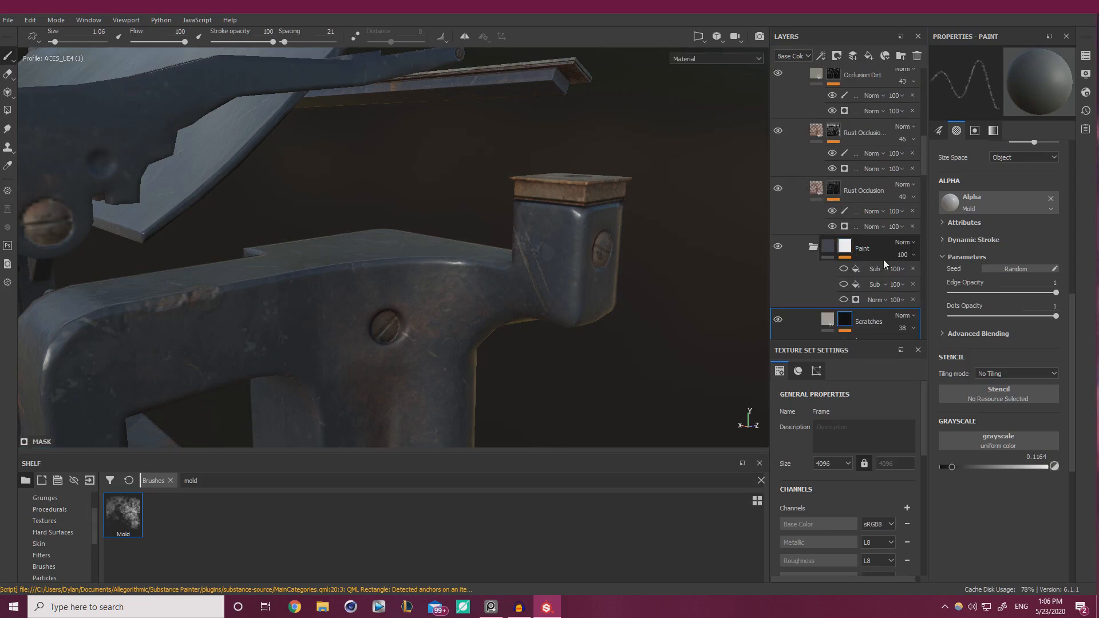
{"action": "scroll", "coordinate": [884, 261], "scroll_direction": "down", "scroll_amount": 2}
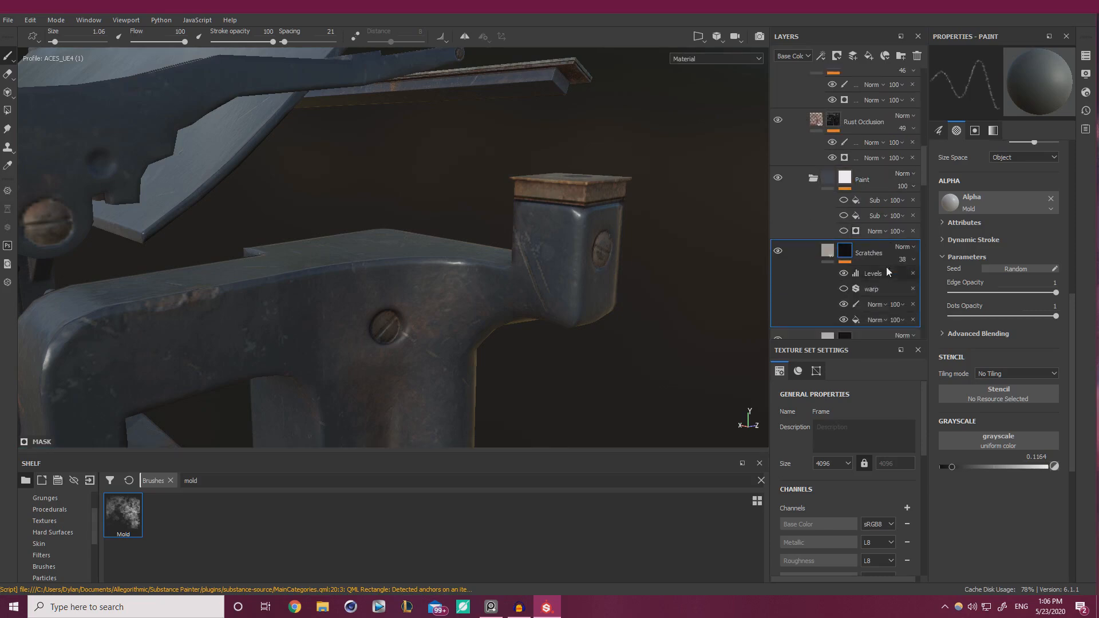
{"action": "left_click", "coordinate": [857, 305]}
{"action": "left_click_drag", "start_coordinate": [952, 467], "coordinate": [938, 468]}
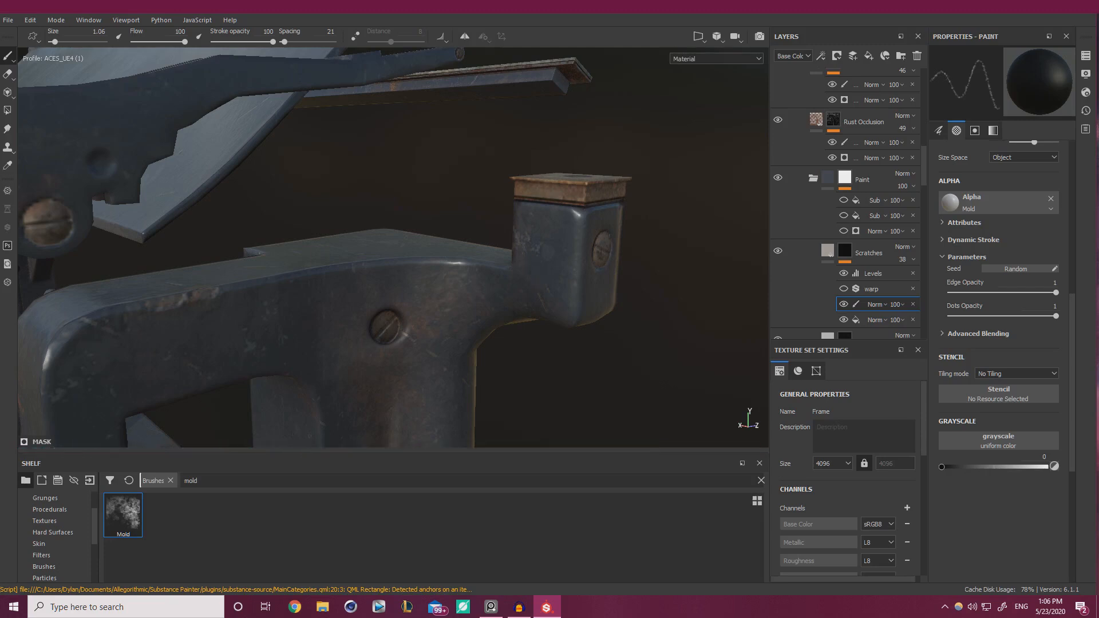
{"action": "left_click_drag", "start_coordinate": [599, 306], "coordinate": [544, 309], "text": "alt"}
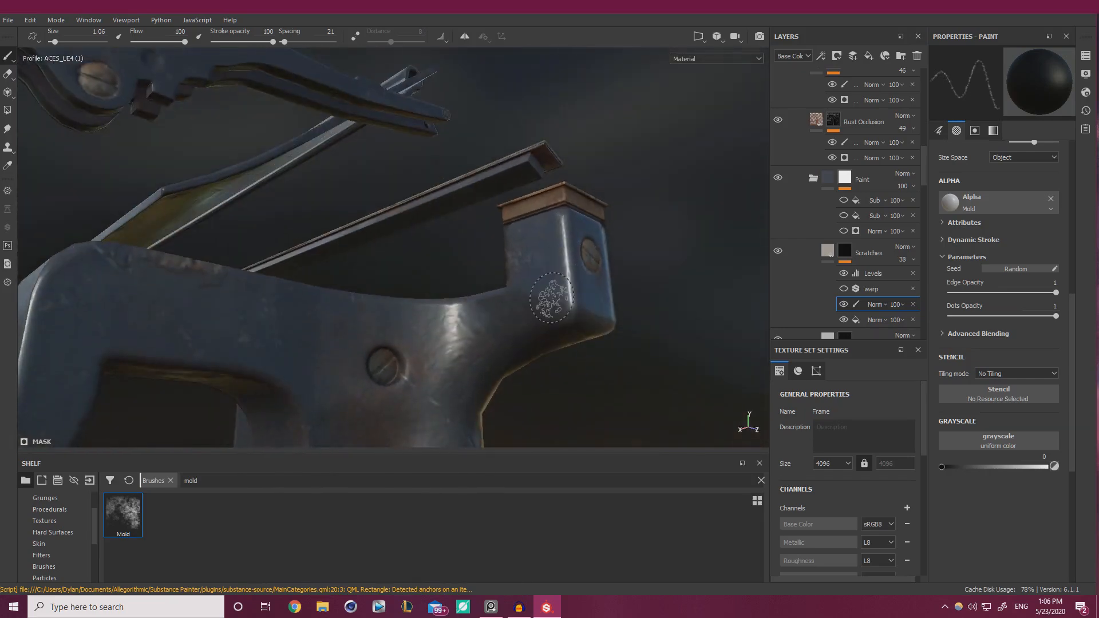
Examine the whole typewriter frame from several angles and compare its metal parts with the reference photo
{"action": "scroll", "coordinate": [544, 309], "scroll_direction": "down", "scroll_amount": 5}
{"action": "left_click_drag", "start_coordinate": [458, 258], "coordinate": [189, 372], "text": "alt"}
{"action": "middle_click_drag", "start_coordinate": [189, 372], "coordinate": [422, 225], "text": "alt"}
{"action": "left_click_drag", "start_coordinate": [422, 225], "coordinate": [363, 226], "text": "alt"}
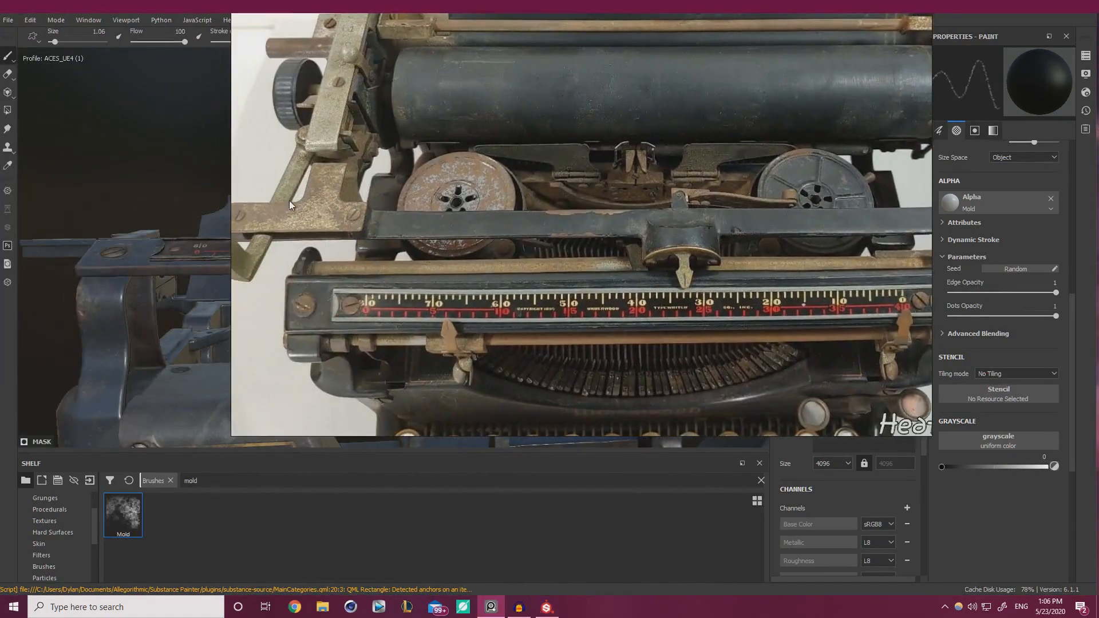
{"action": "right_click_drag", "start_coordinate": [290, 201], "coordinate": [0, 209]}
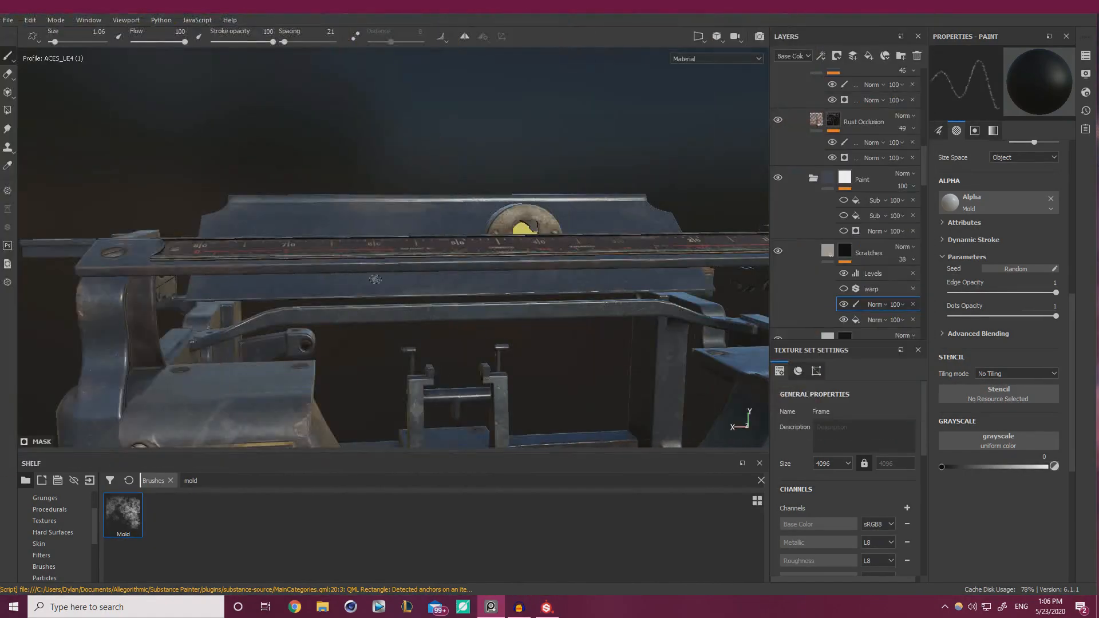
{"action": "left_click_drag", "start_coordinate": [464, 258], "coordinate": [363, 306], "text": "alt"}
{"action": "right_click_drag", "start_coordinate": [363, 306], "coordinate": [103, 309], "text": "alt"}
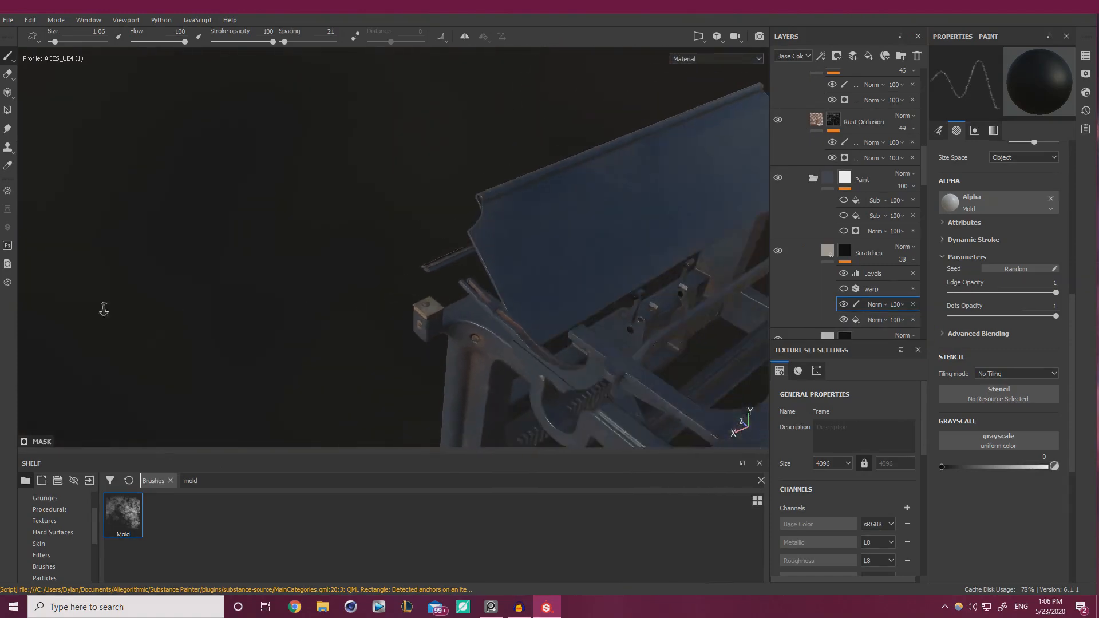
{"action": "left_click_drag", "start_coordinate": [504, 246], "coordinate": [425, 221], "text": "alt"}
{"action": "right_click_drag", "start_coordinate": [424, 221], "coordinate": [264, 249], "text": "alt"}
{"action": "left_click_drag", "start_coordinate": [264, 249], "coordinate": [229, 234], "text": "alt"}
{"action": "right_click_drag", "start_coordinate": [229, 234], "coordinate": [411, 204], "text": "alt"}
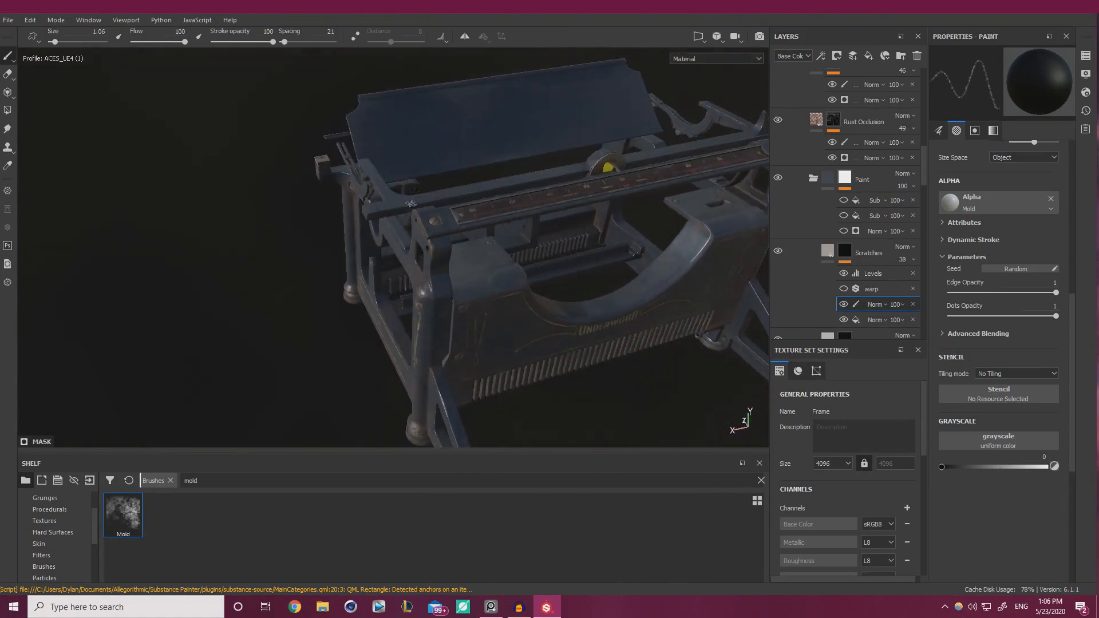
Examine the half-round indicator plate, the ruler strip and the upper rails up close under rotated environment lighting
{"action": "left_click_drag", "start_coordinate": [508, 161], "coordinate": [355, 329], "text": "alt"}
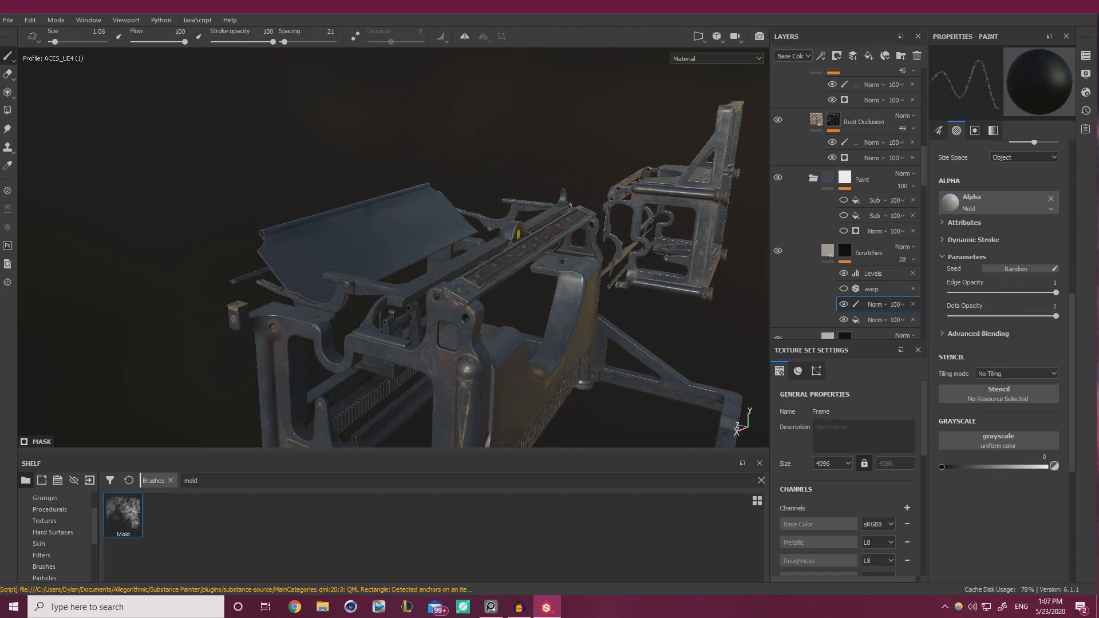
{"action": "right_click_drag", "start_coordinate": [469, 282], "coordinate": [344, 263], "text": "alt"}
{"action": "left_click_drag", "start_coordinate": [344, 264], "coordinate": [432, 199], "text": "alt"}
{"action": "middle_click_drag", "start_coordinate": [432, 199], "coordinate": [395, 258], "text": "alt"}
{"action": "right_click_drag", "start_coordinate": [395, 258], "coordinate": [633, 240], "text": "shift"}
{"action": "middle_click_drag", "start_coordinate": [632, 241], "coordinate": [657, 332], "text": "alt"}
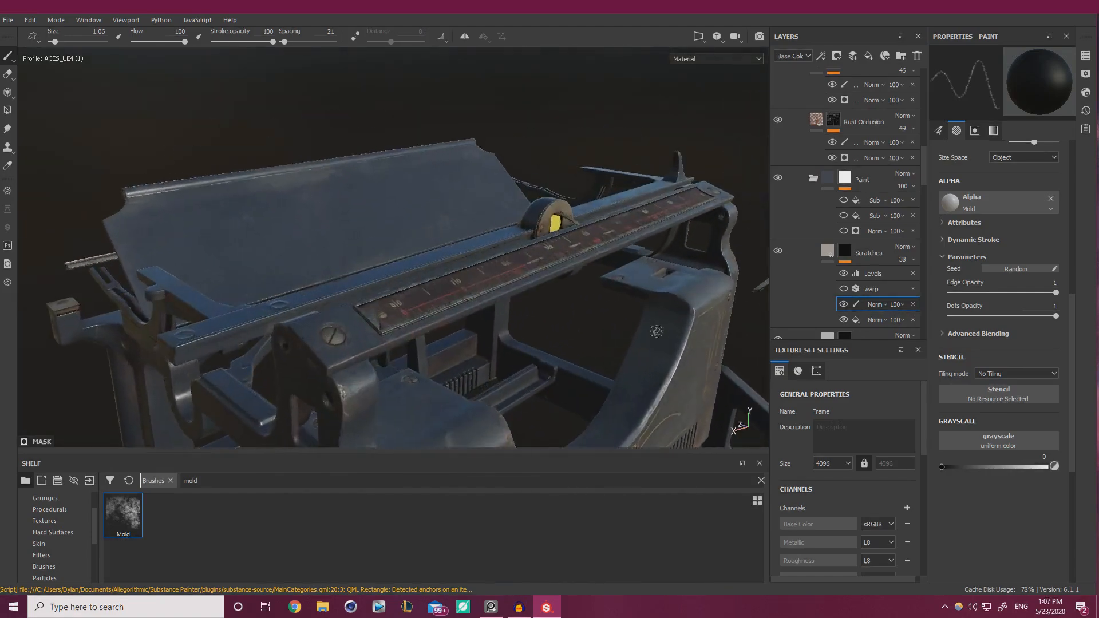
{"action": "left_click_drag", "start_coordinate": [657, 332], "coordinate": [474, 277], "text": "alt"}
{"action": "right_click_drag", "start_coordinate": [473, 277], "coordinate": [595, 309], "text": "alt"}
{"action": "middle_click_drag", "start_coordinate": [595, 309], "coordinate": [490, 348], "text": "alt"}
{"action": "mouse_move", "coordinate": [490, 349]}
{"action": "left_mouse_down", "text": "alt"}
{"action": "mouse_move", "coordinate": [594, 246]}
{"action": "mouse_move", "coordinate": [431, 322]}
{"action": "mouse_move", "coordinate": [596, 286]}
{"action": "left_mouse_up", "text": "alt"}
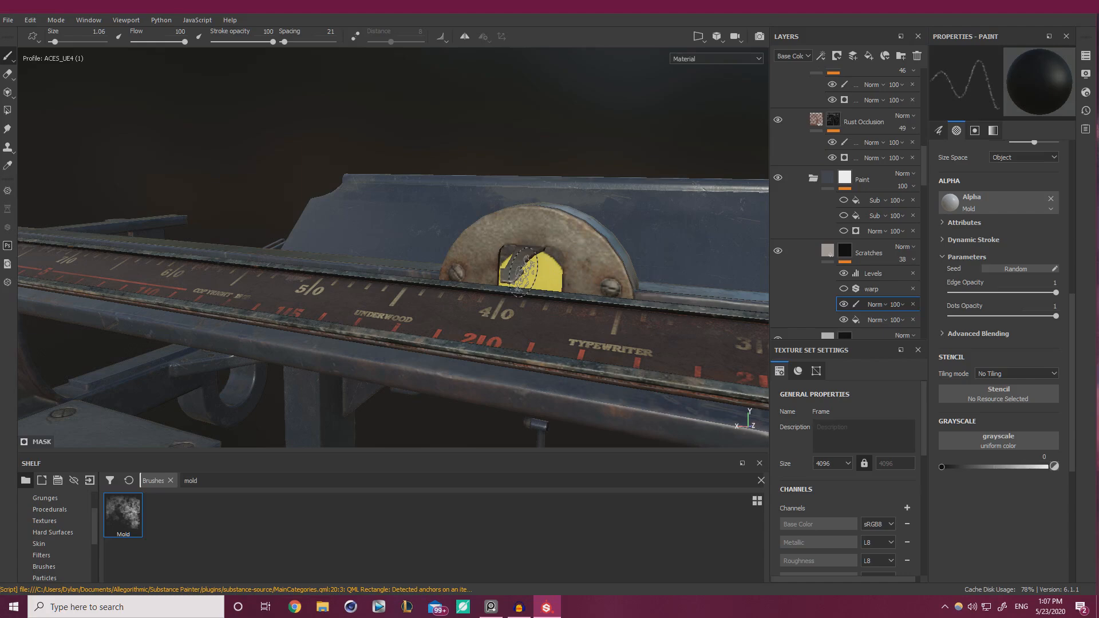
{"action": "left_click_drag", "start_coordinate": [471, 275], "coordinate": [641, 249], "text": "alt"}
Review the whole typewriter frame from the front corner under slightly changed lighting to judge the overall texture
{"action": "mouse_move", "coordinate": [641, 249]}
{"action": "right_mouse_down", "text": "alt"}
{"action": "mouse_move", "coordinate": [386, 249]}
{"action": "mouse_move", "coordinate": [470, 251]}
{"action": "right_mouse_up", "text": "alt"}
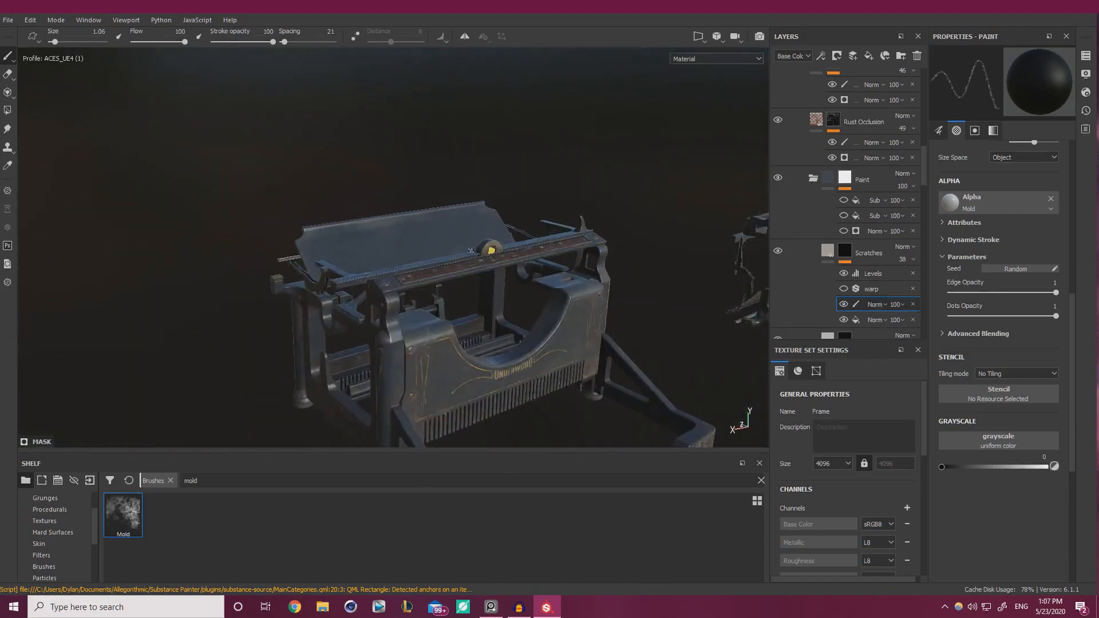
{"action": "middle_click_drag", "start_coordinate": [471, 251], "coordinate": [402, 178], "text": "alt"}
{"action": "left_click_drag", "start_coordinate": [402, 178], "coordinate": [452, 169], "text": "alt"}
{"action": "right_click_drag", "start_coordinate": [452, 170], "coordinate": [441, 170], "text": "shift"}
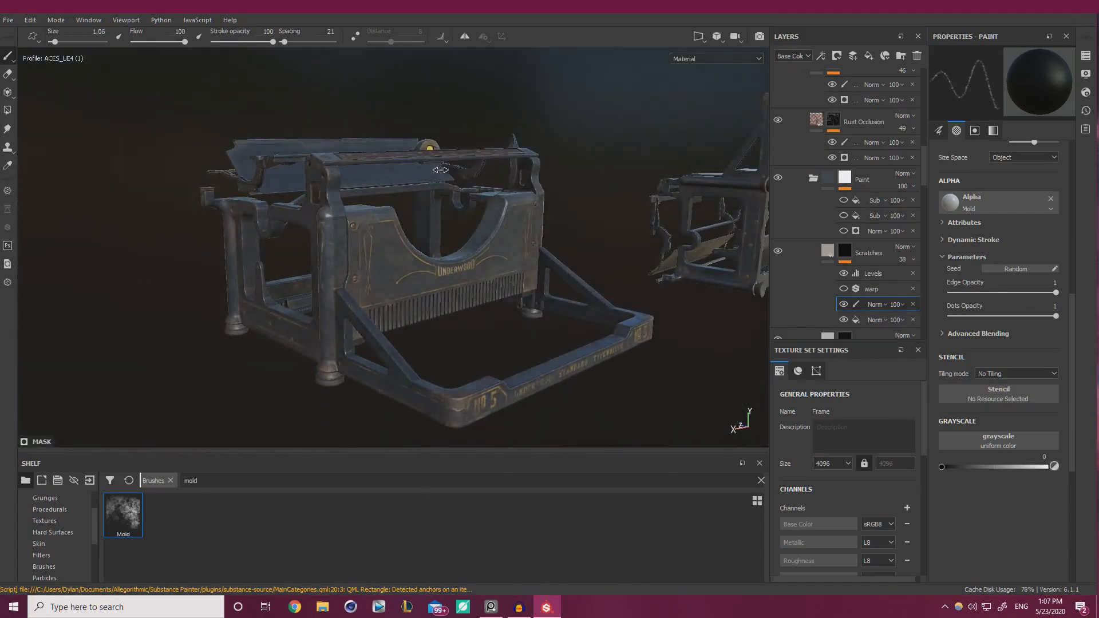
{"action": "left_click_drag", "start_coordinate": [441, 170], "coordinate": [478, 177], "text": "alt"}
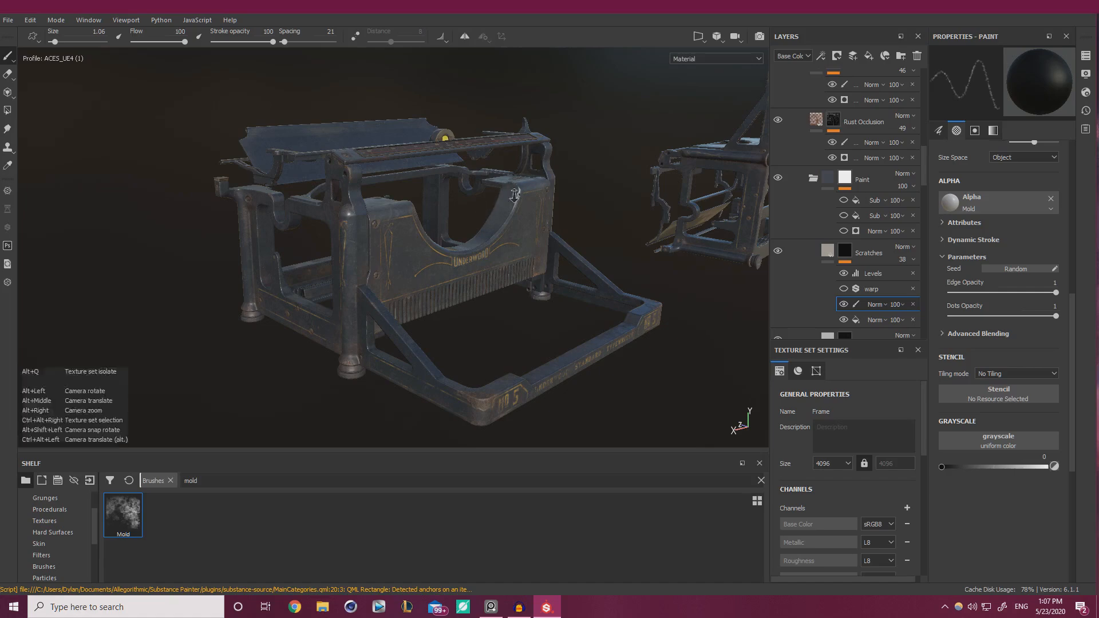
{"action": "mouse_move", "coordinate": [513, 195]}
{"action": "left_mouse_down", "text": "alt"}
{"action": "mouse_move", "coordinate": [475, 238]}
{"action": "mouse_move", "coordinate": [527, 210]}
{"action": "left_mouse_up", "text": "alt"}
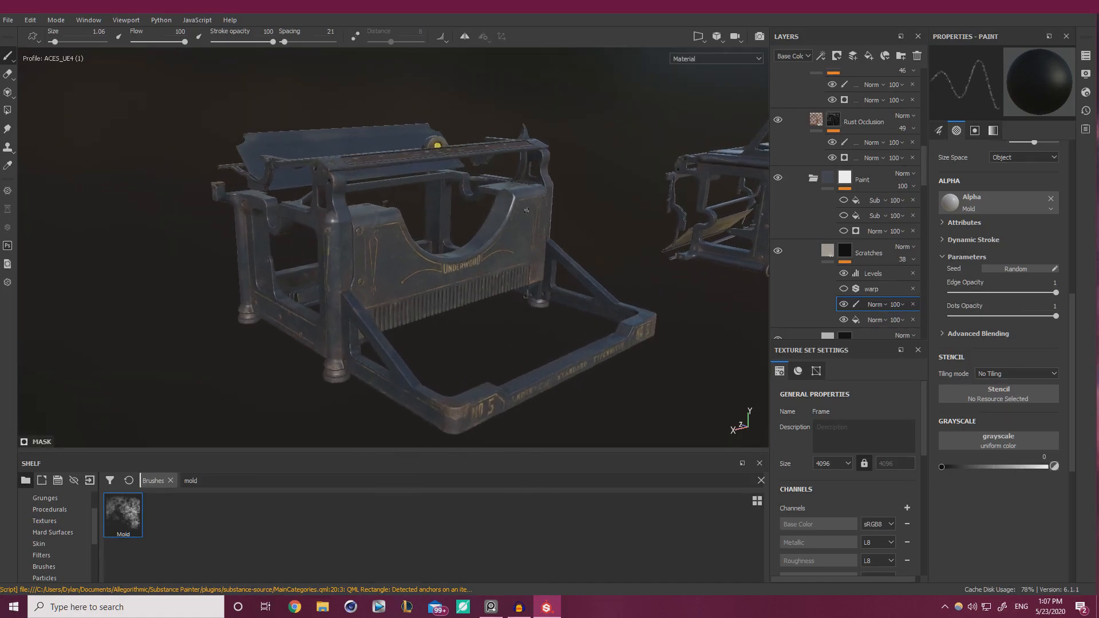